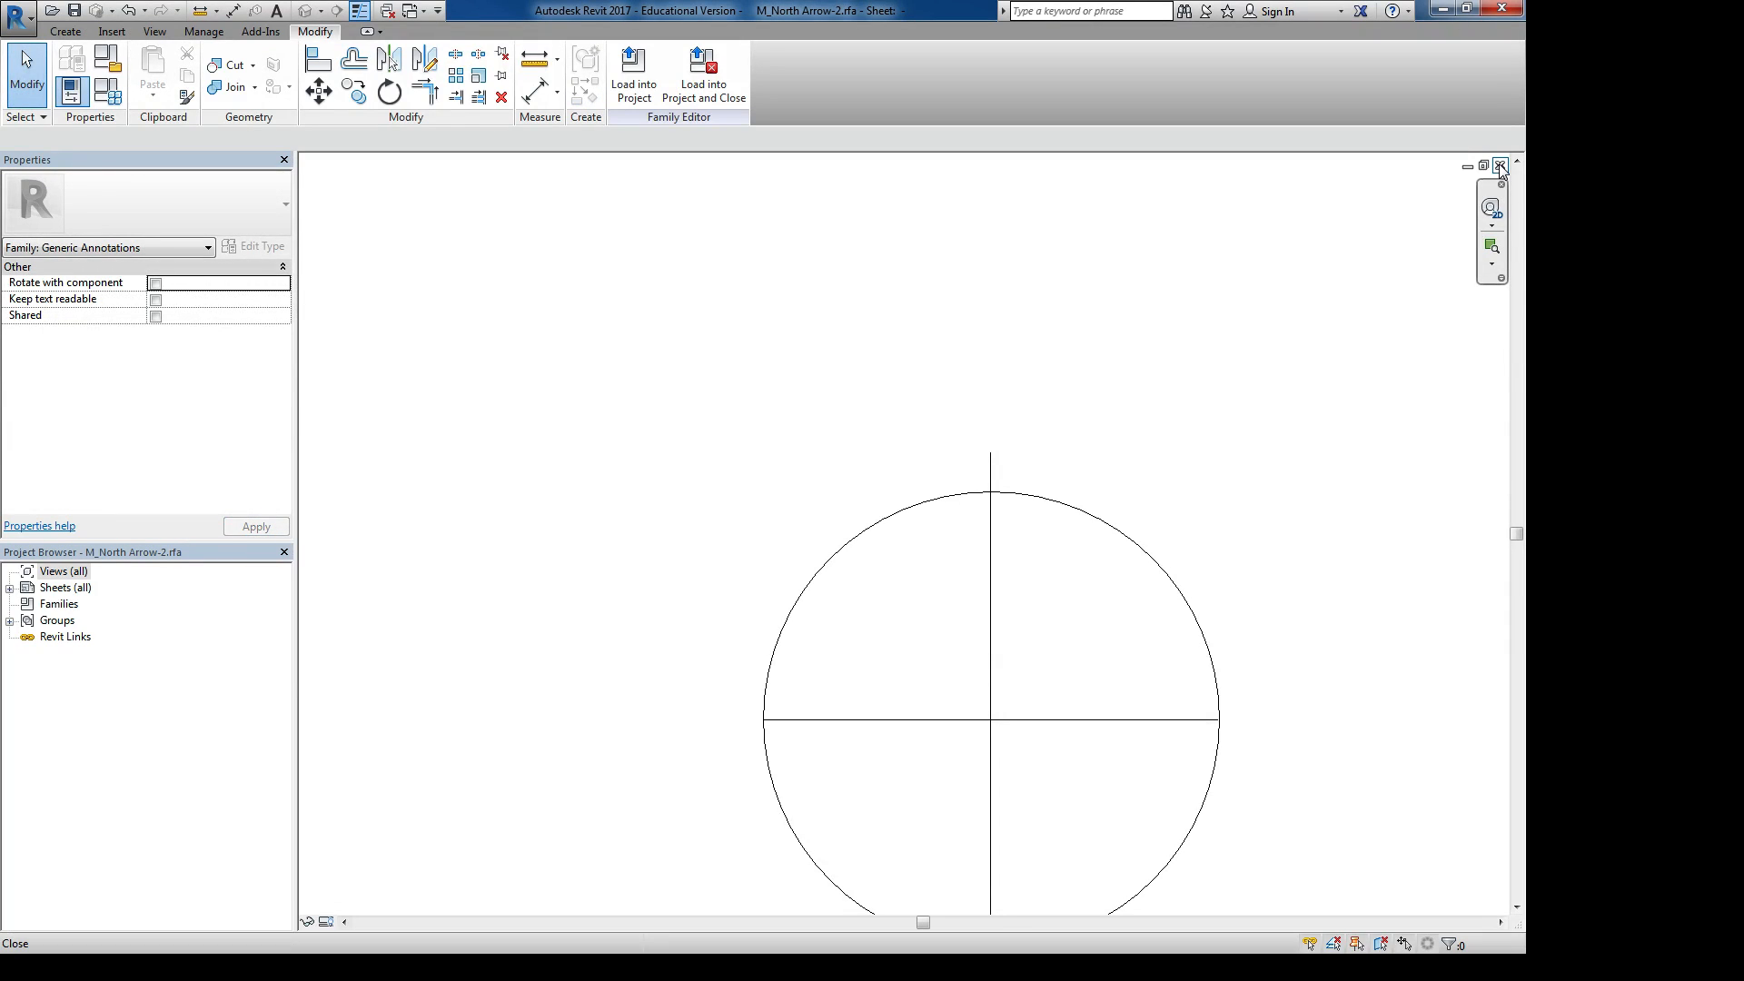
Close the M_North Arrow-2 family without saving its changes, and close the project's 3D view
left_click(1500, 165)
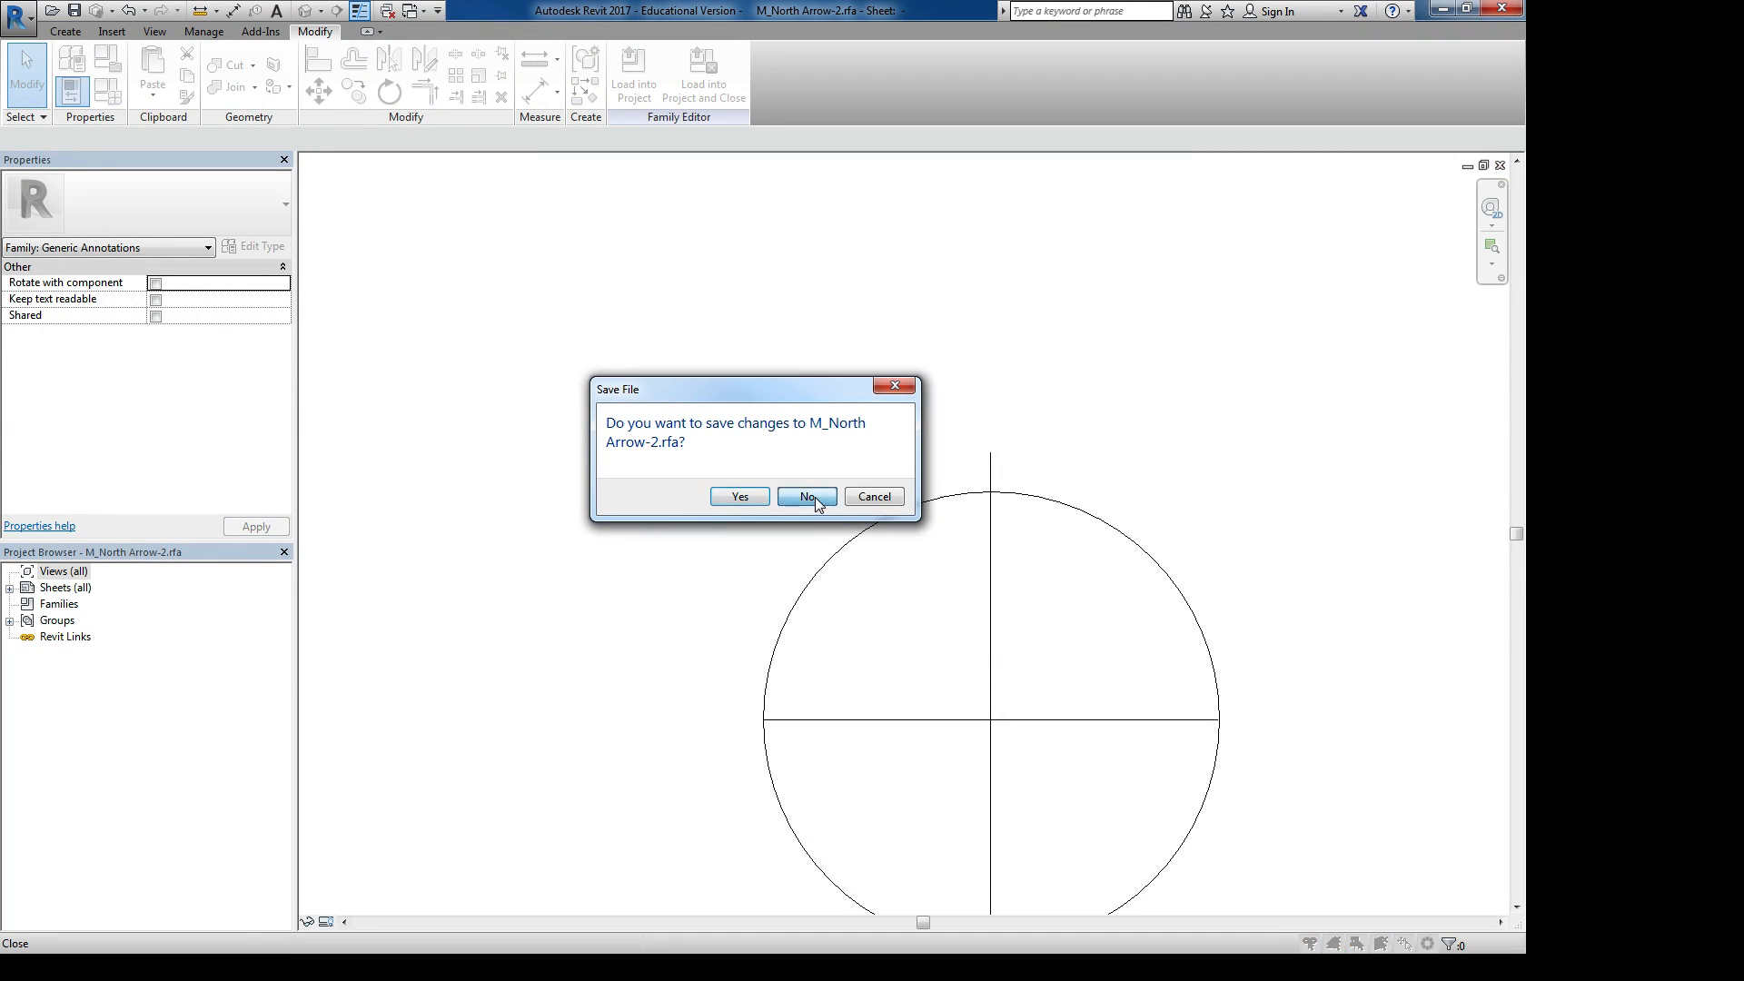
left_click(815, 498)
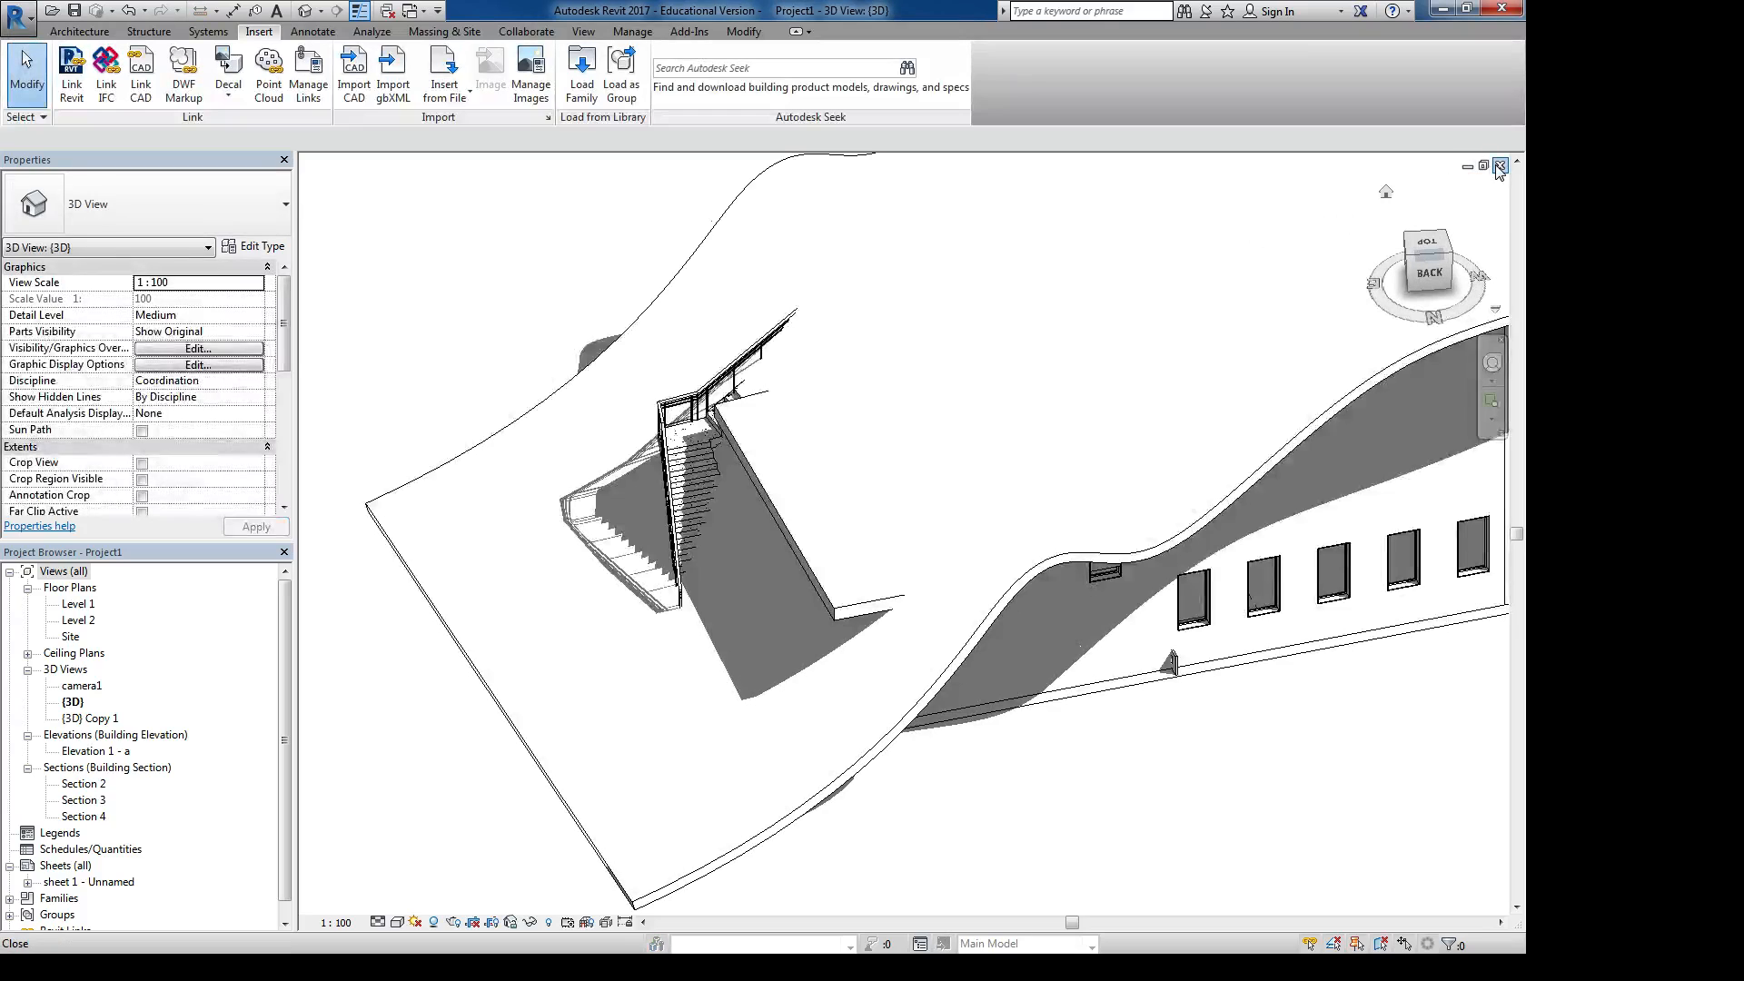
left_click(1500, 167)
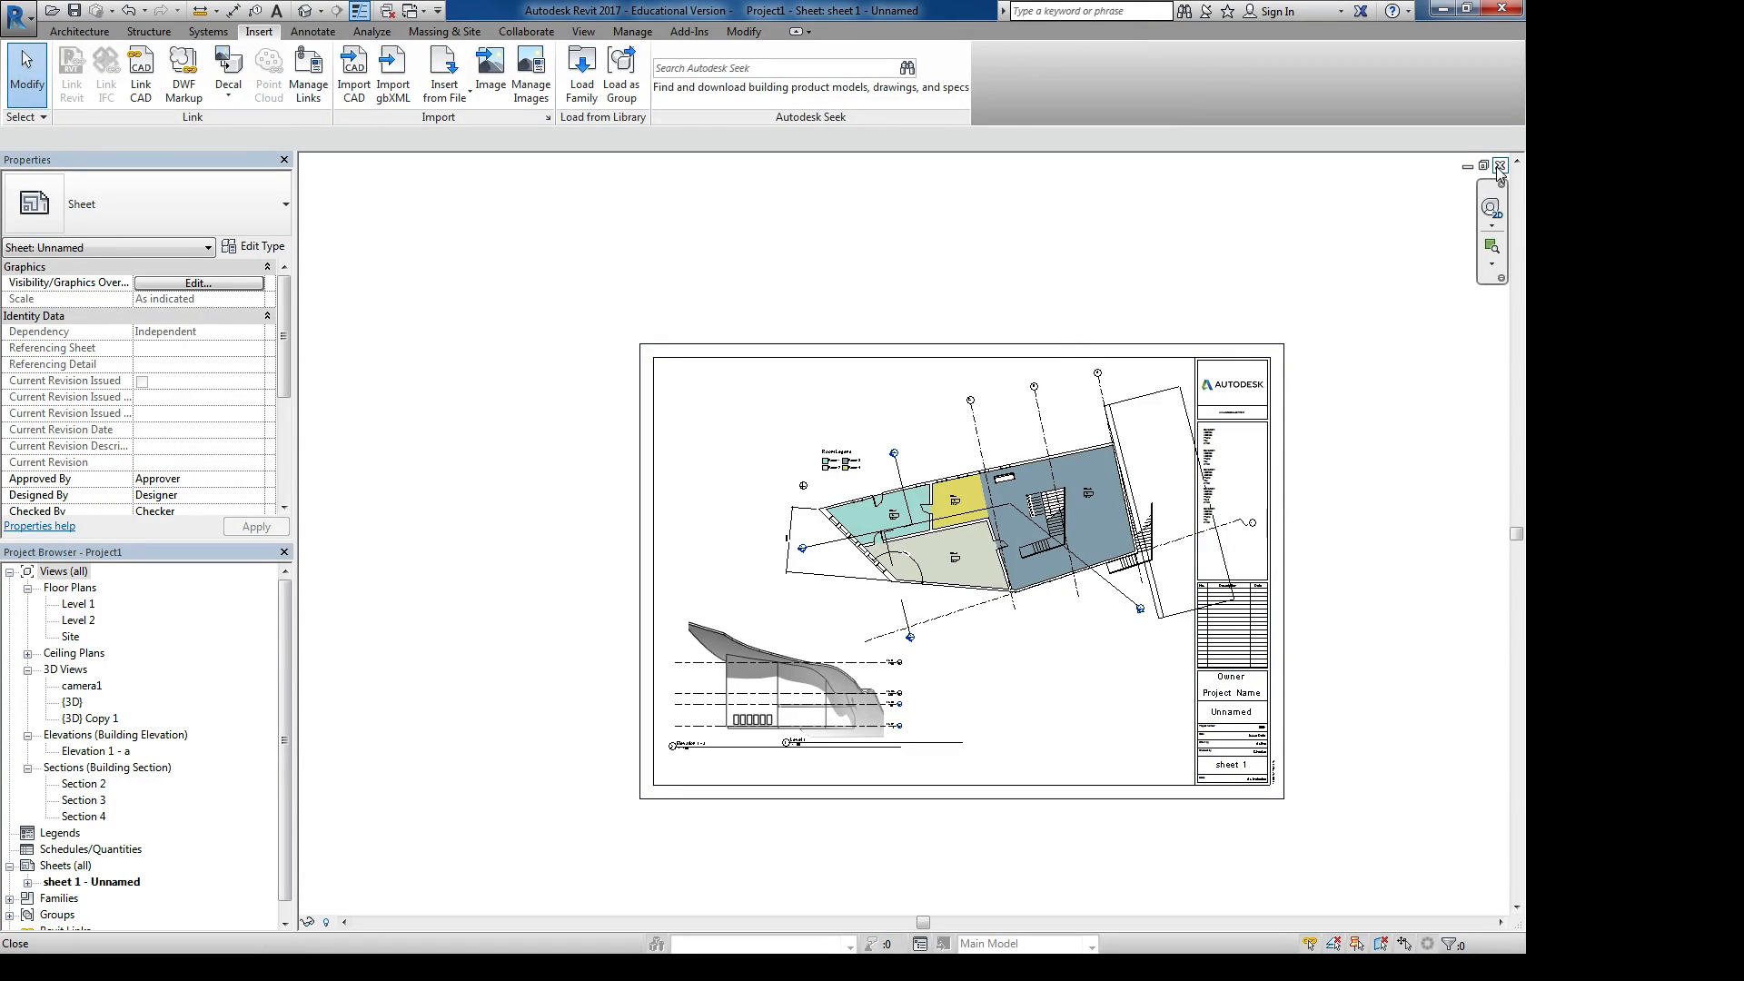
middle_click_drag(1035, 313, 829, 295)
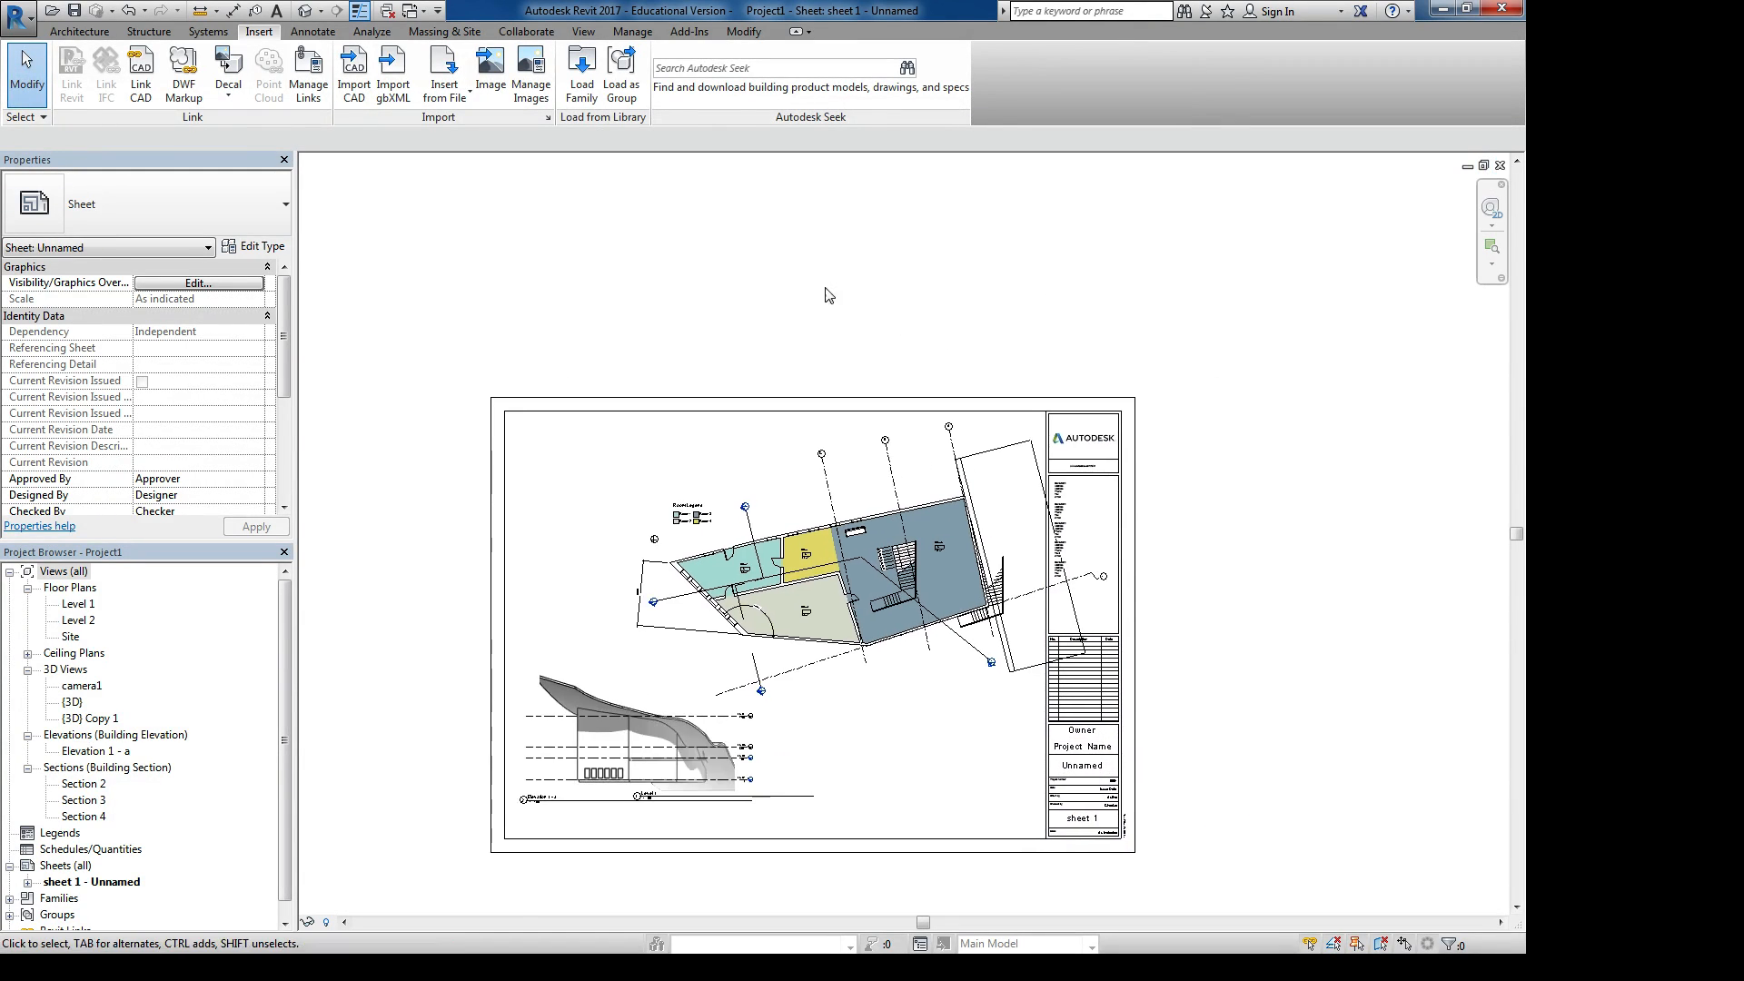
Create a new project from the Architectural Template
left_click(20, 15)
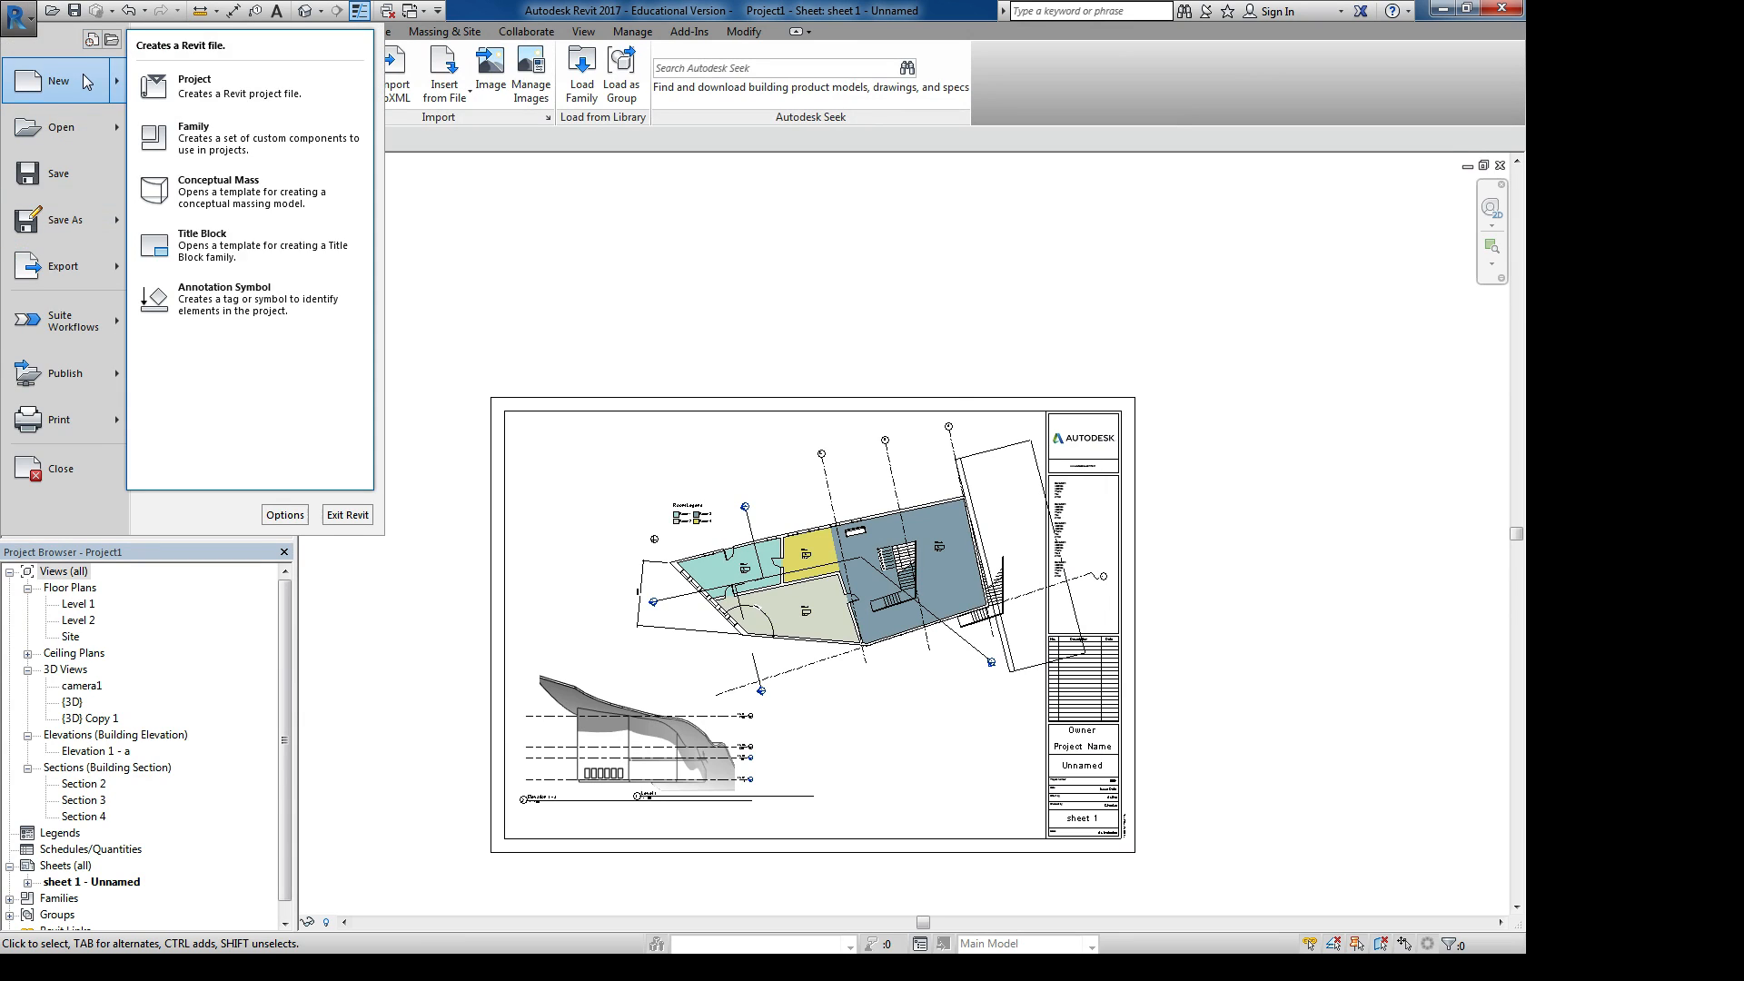
key("ctrl+n")
left_click(803, 447)
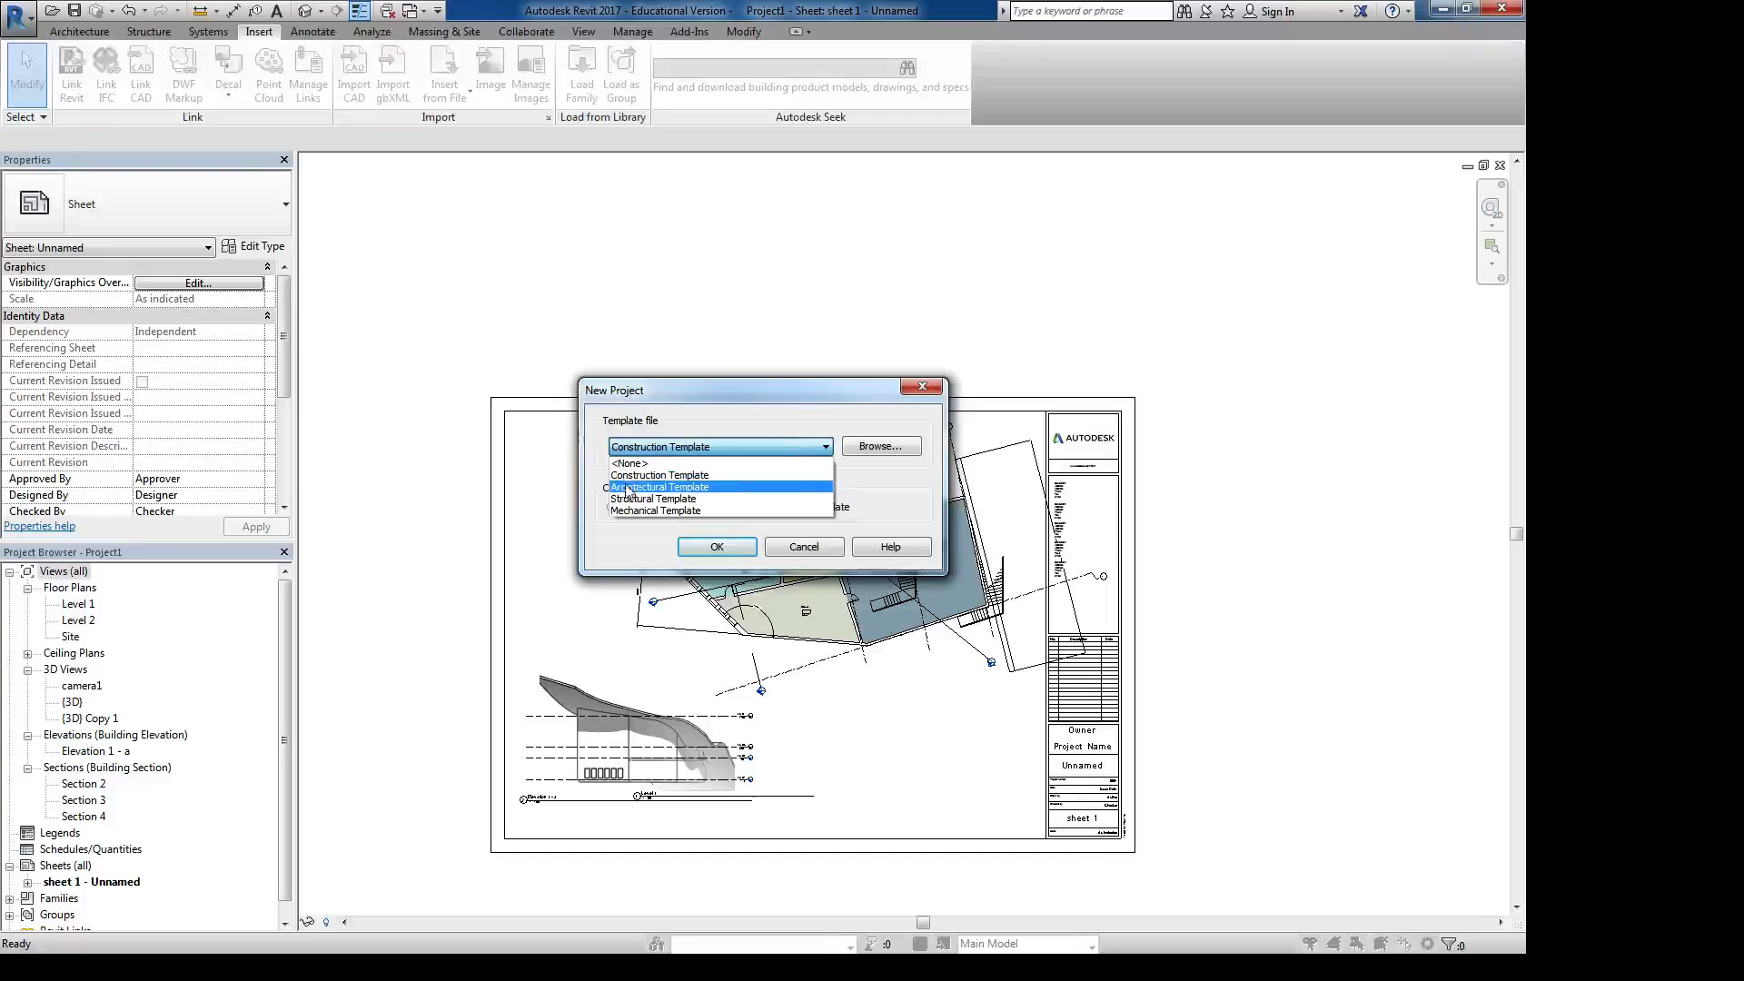
left_click(636, 476)
left_click(717, 547)
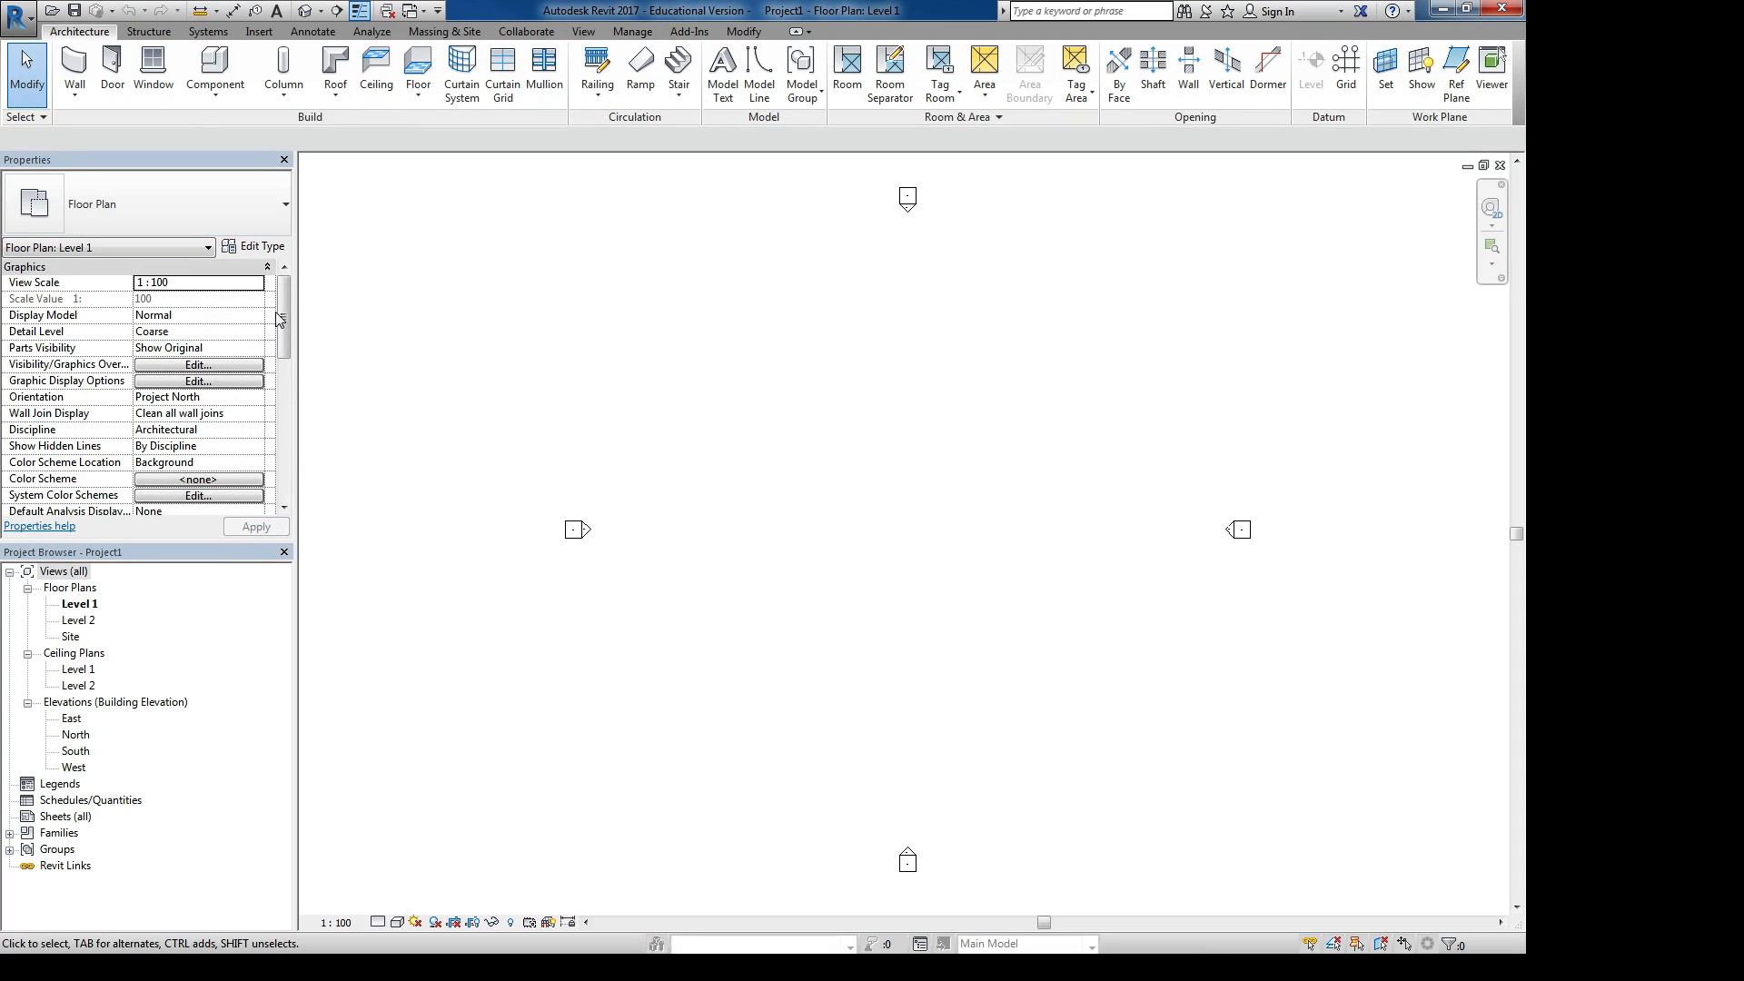
Open the default 3D view and start a new in-place mass, keeping the suggested name
left_click(589, 33)
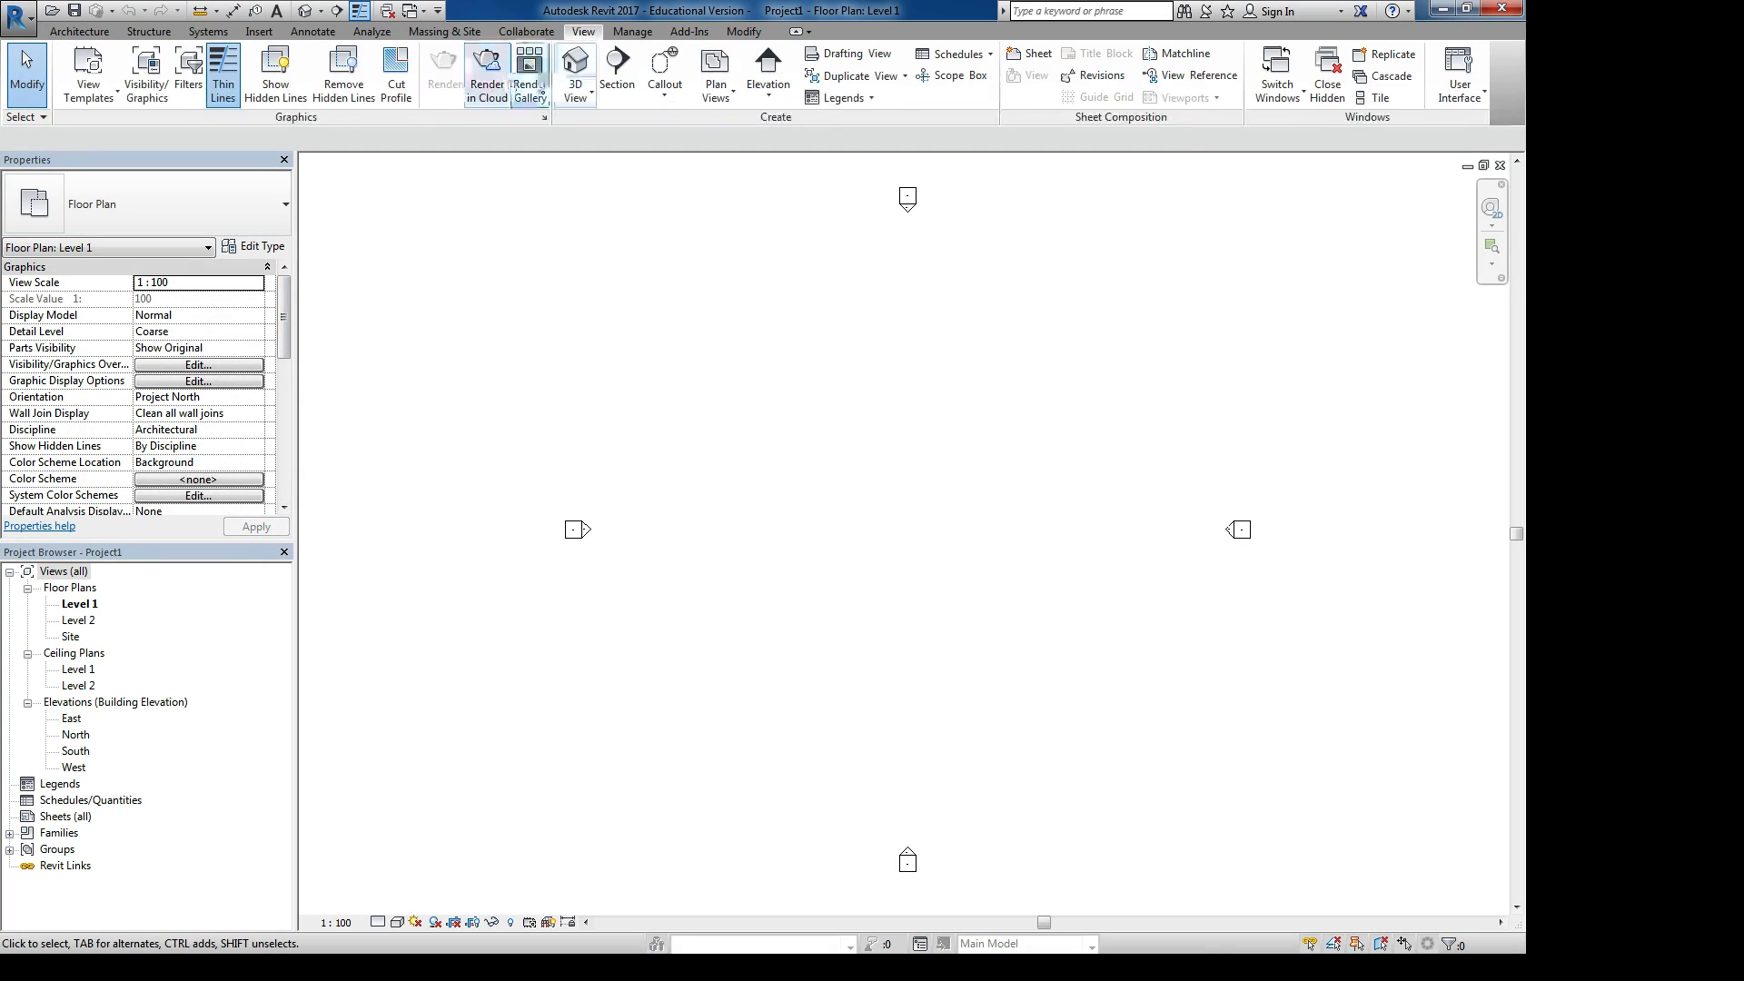
left_click(575, 64)
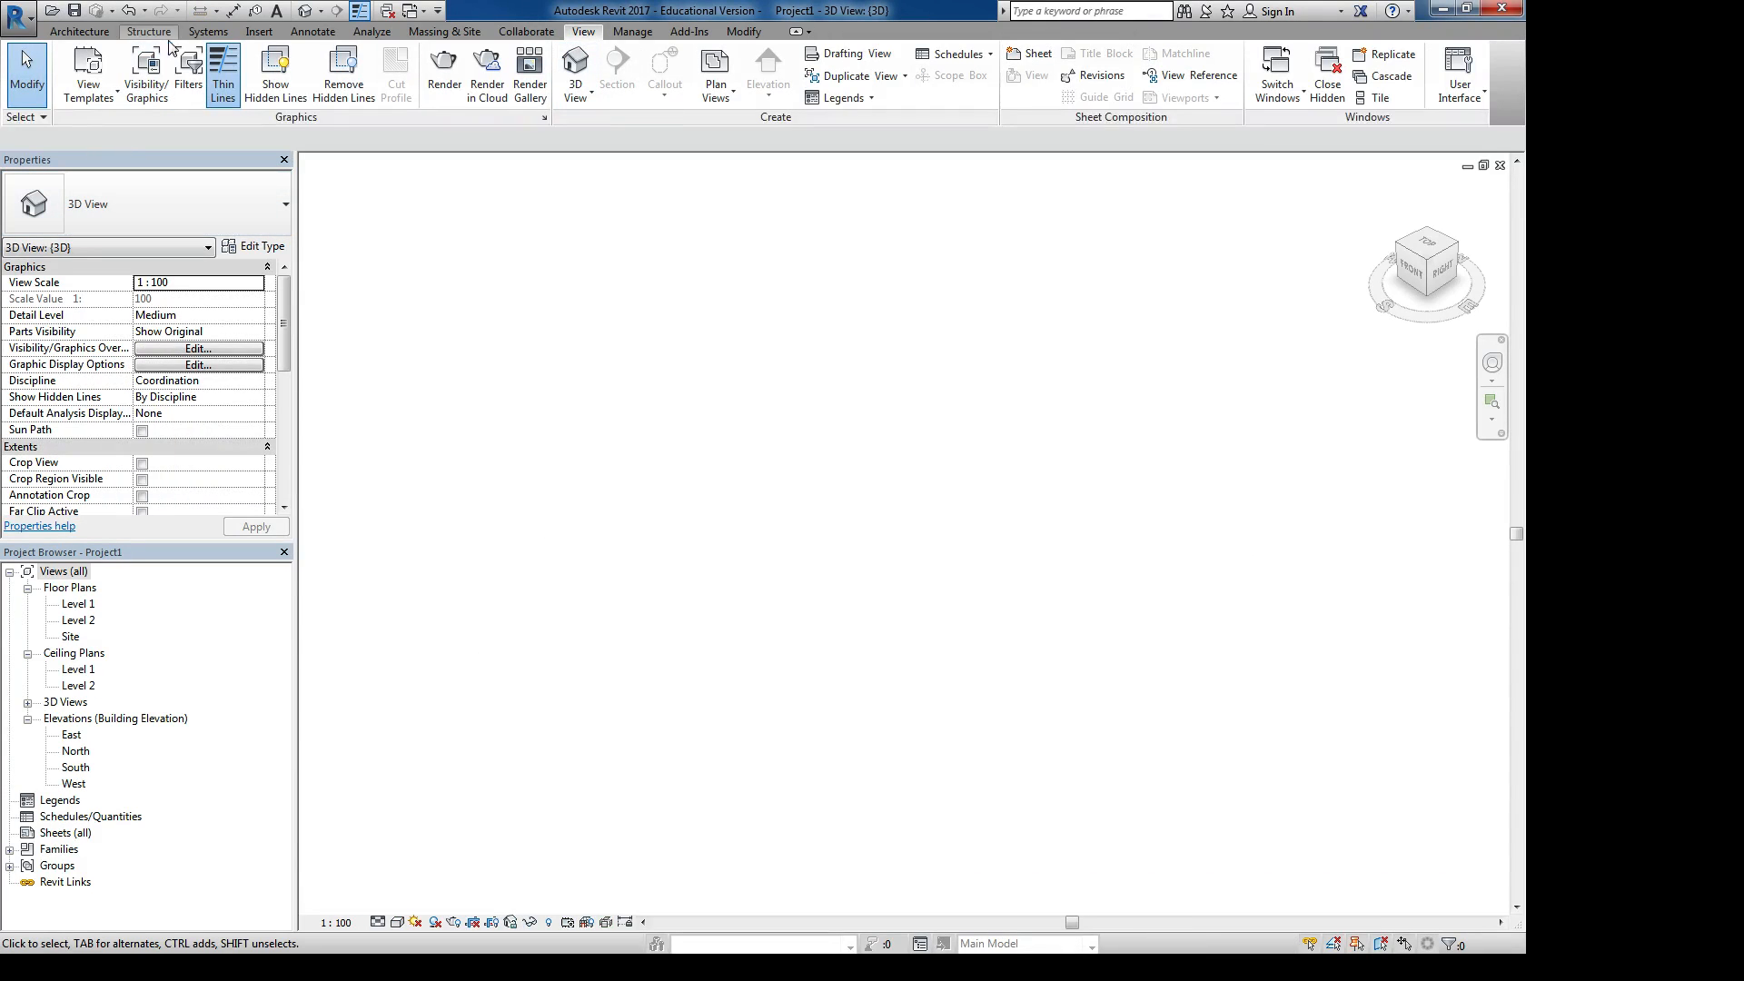
left_click(445, 31)
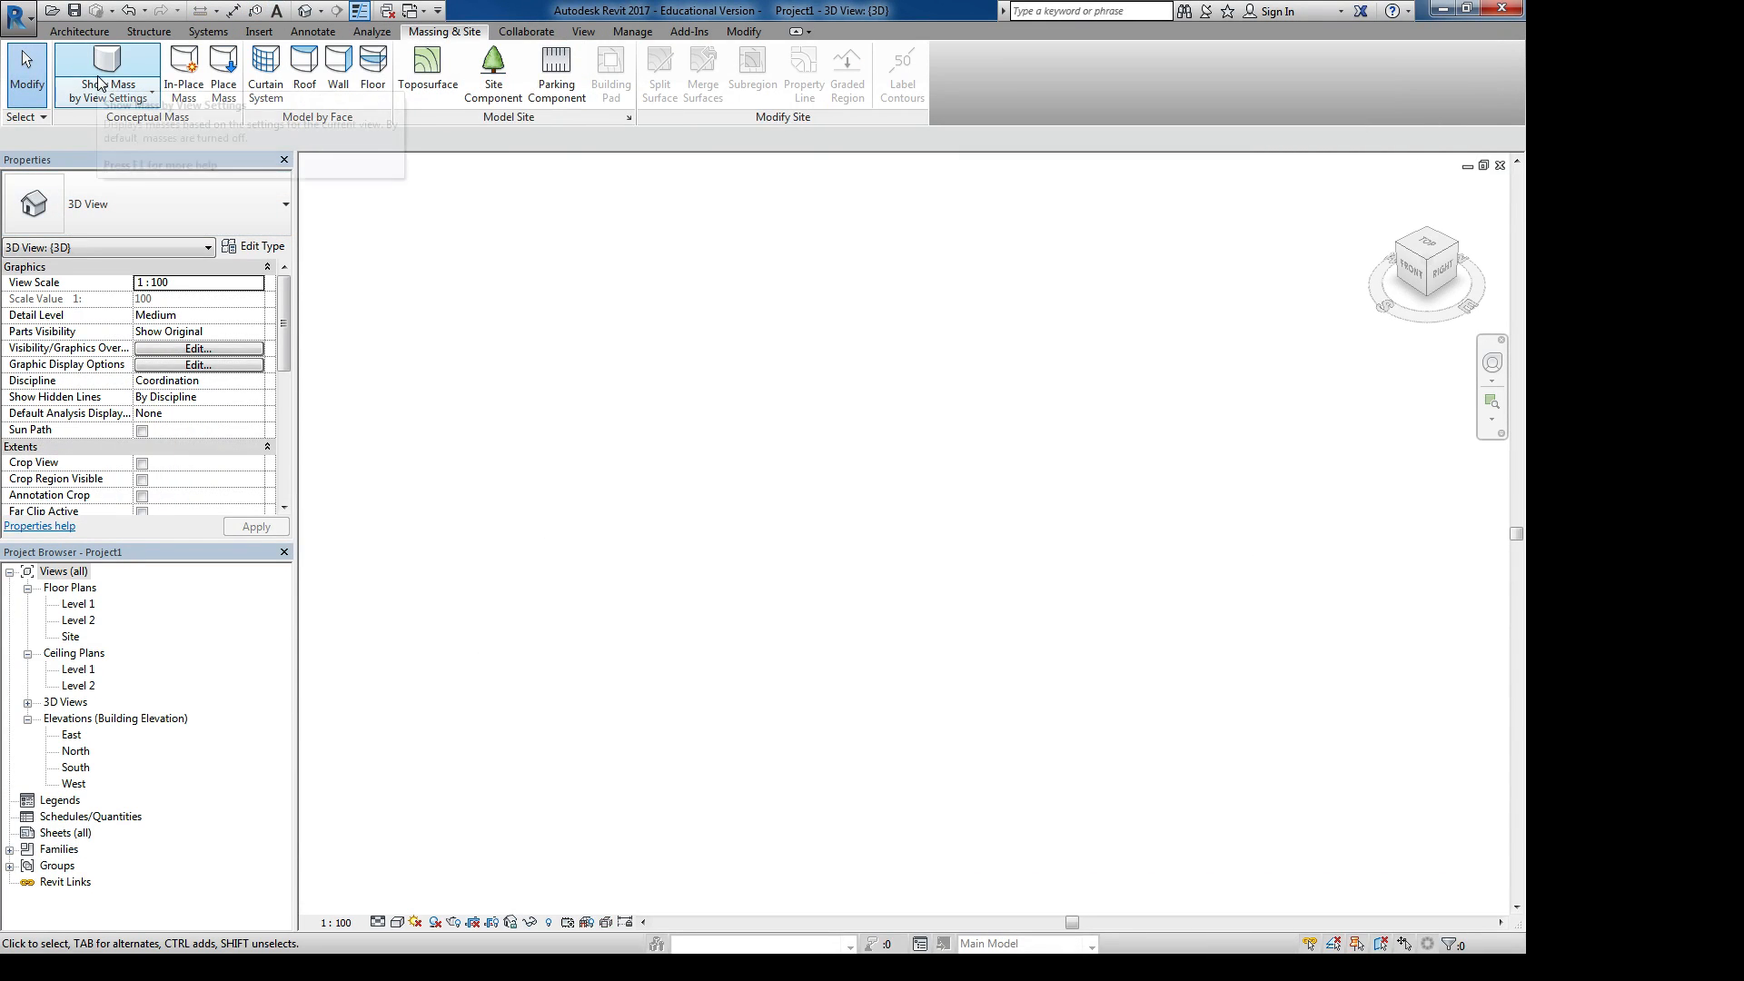
left_click(186, 72)
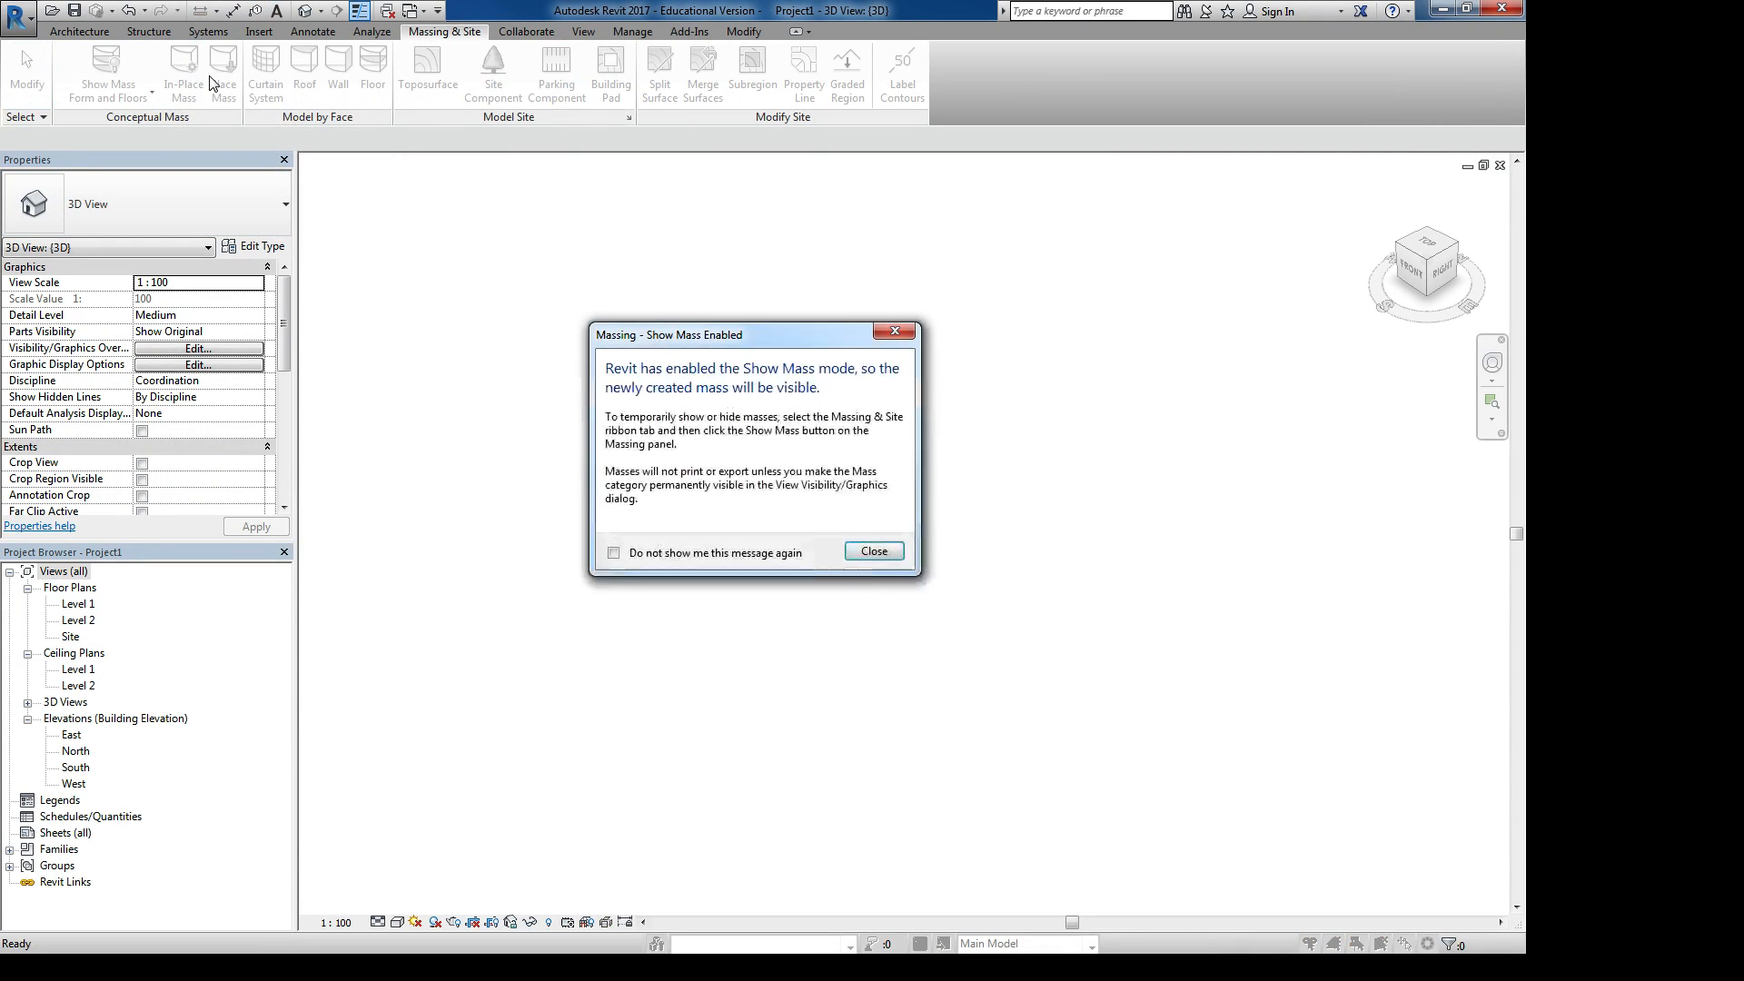
left_click(867, 553)
left_click(755, 518)
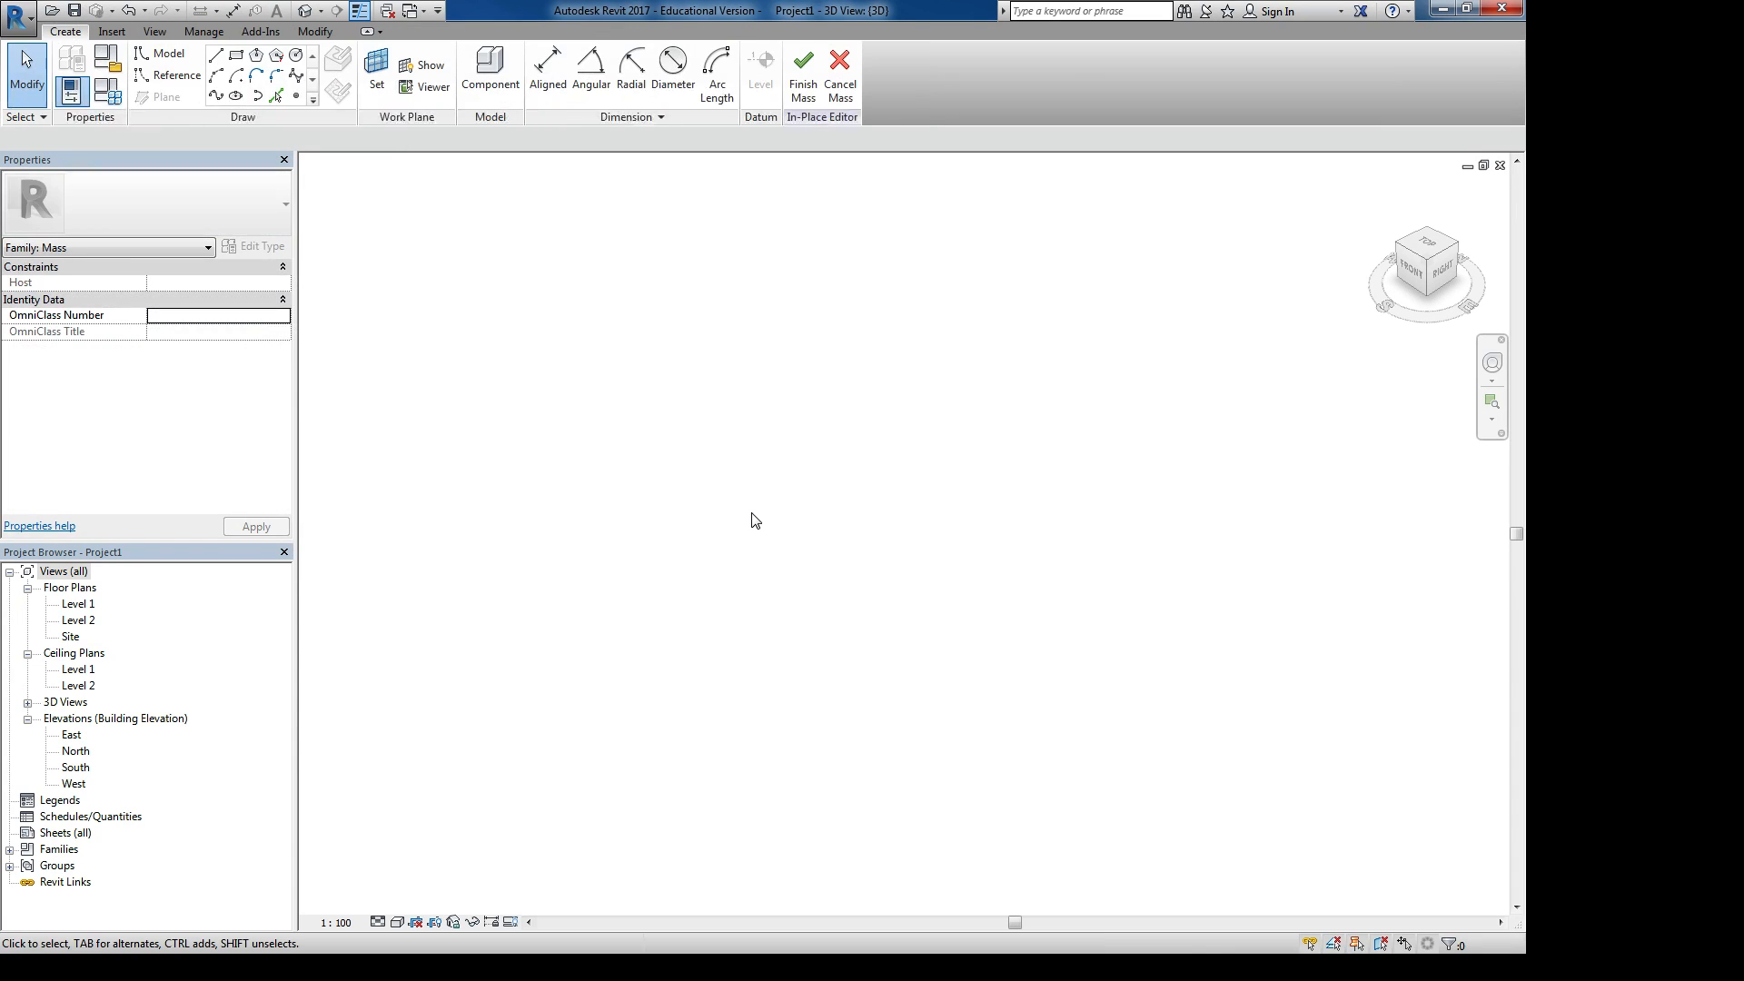
Import the ACIS SAT file 2.sat from the Mass import Test folder on the USB disk into the mass
left_click(109, 32)
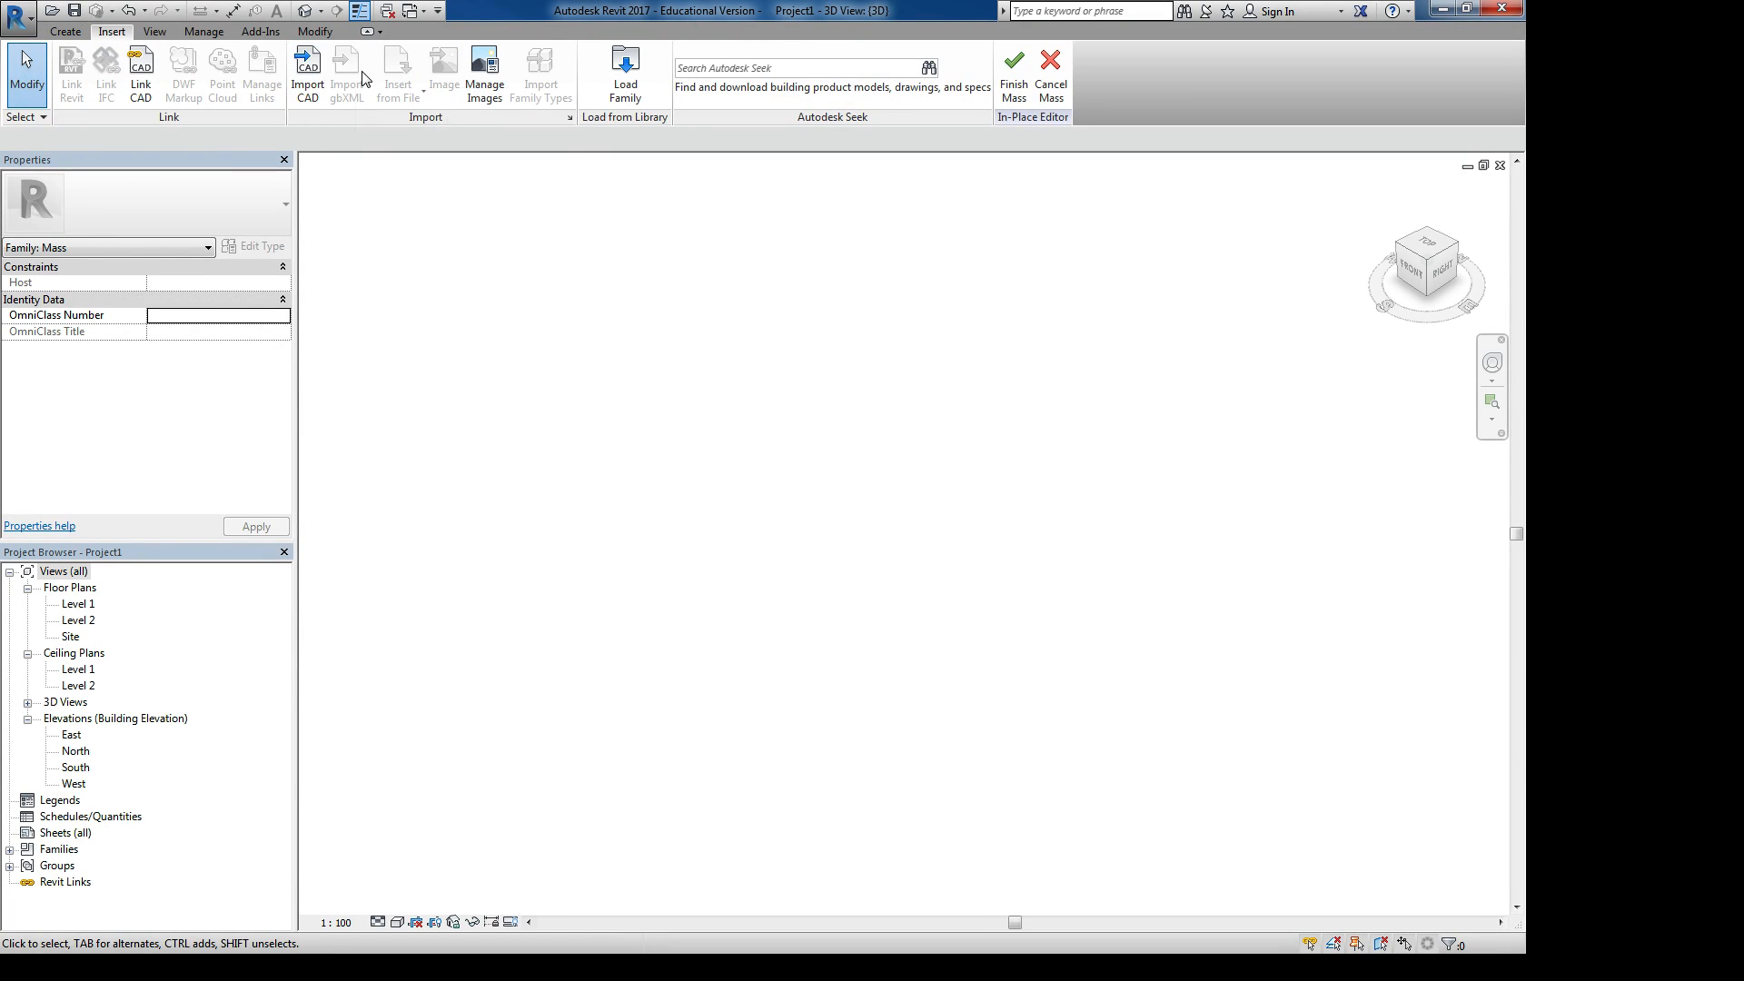
left_click(306, 72)
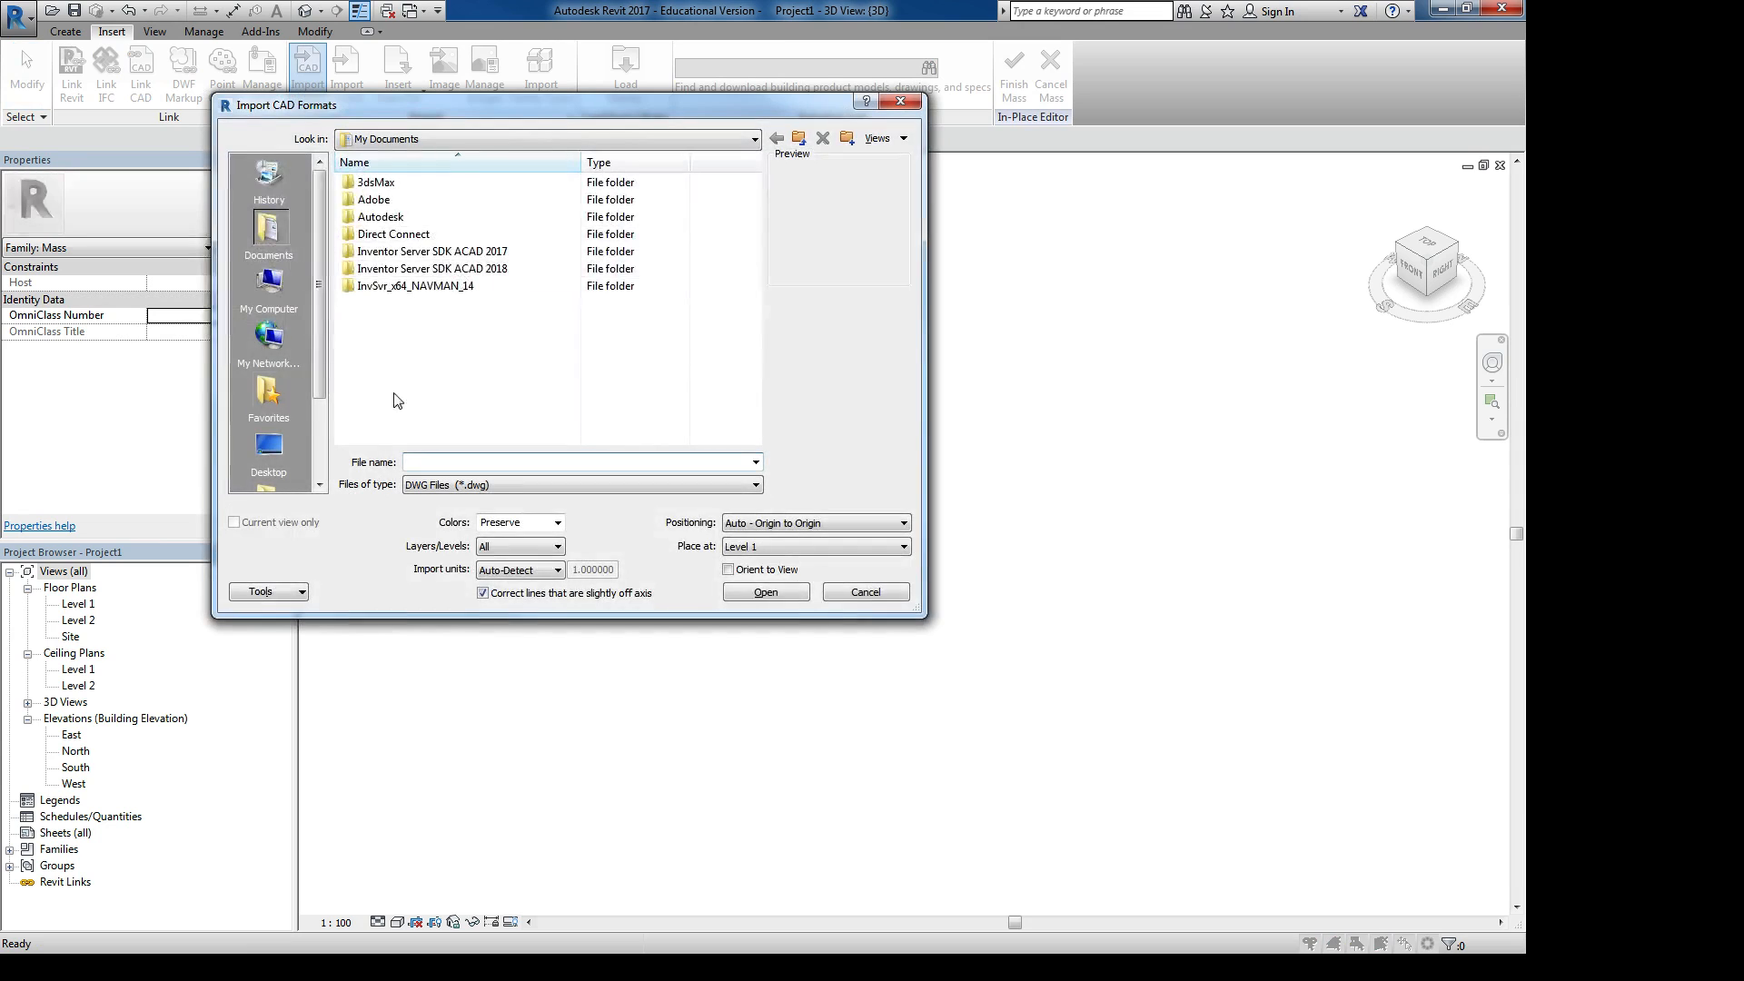
left_click(289, 295)
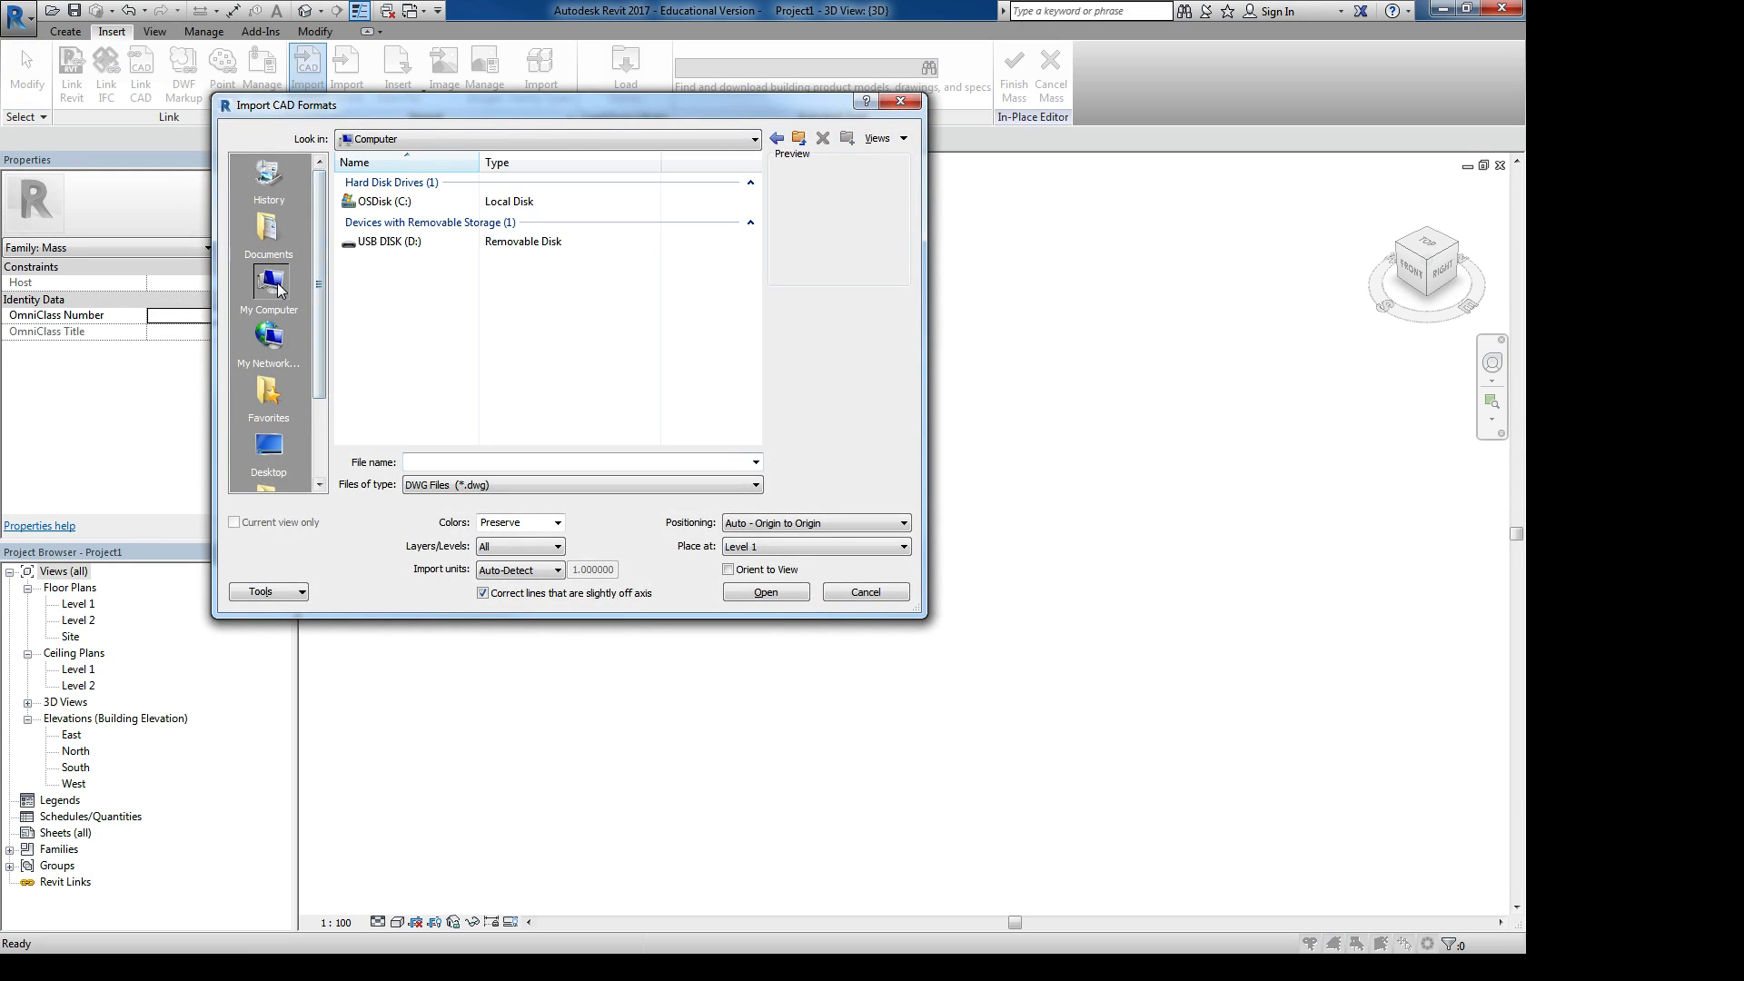
double_click(409, 241)
double_click(375, 184)
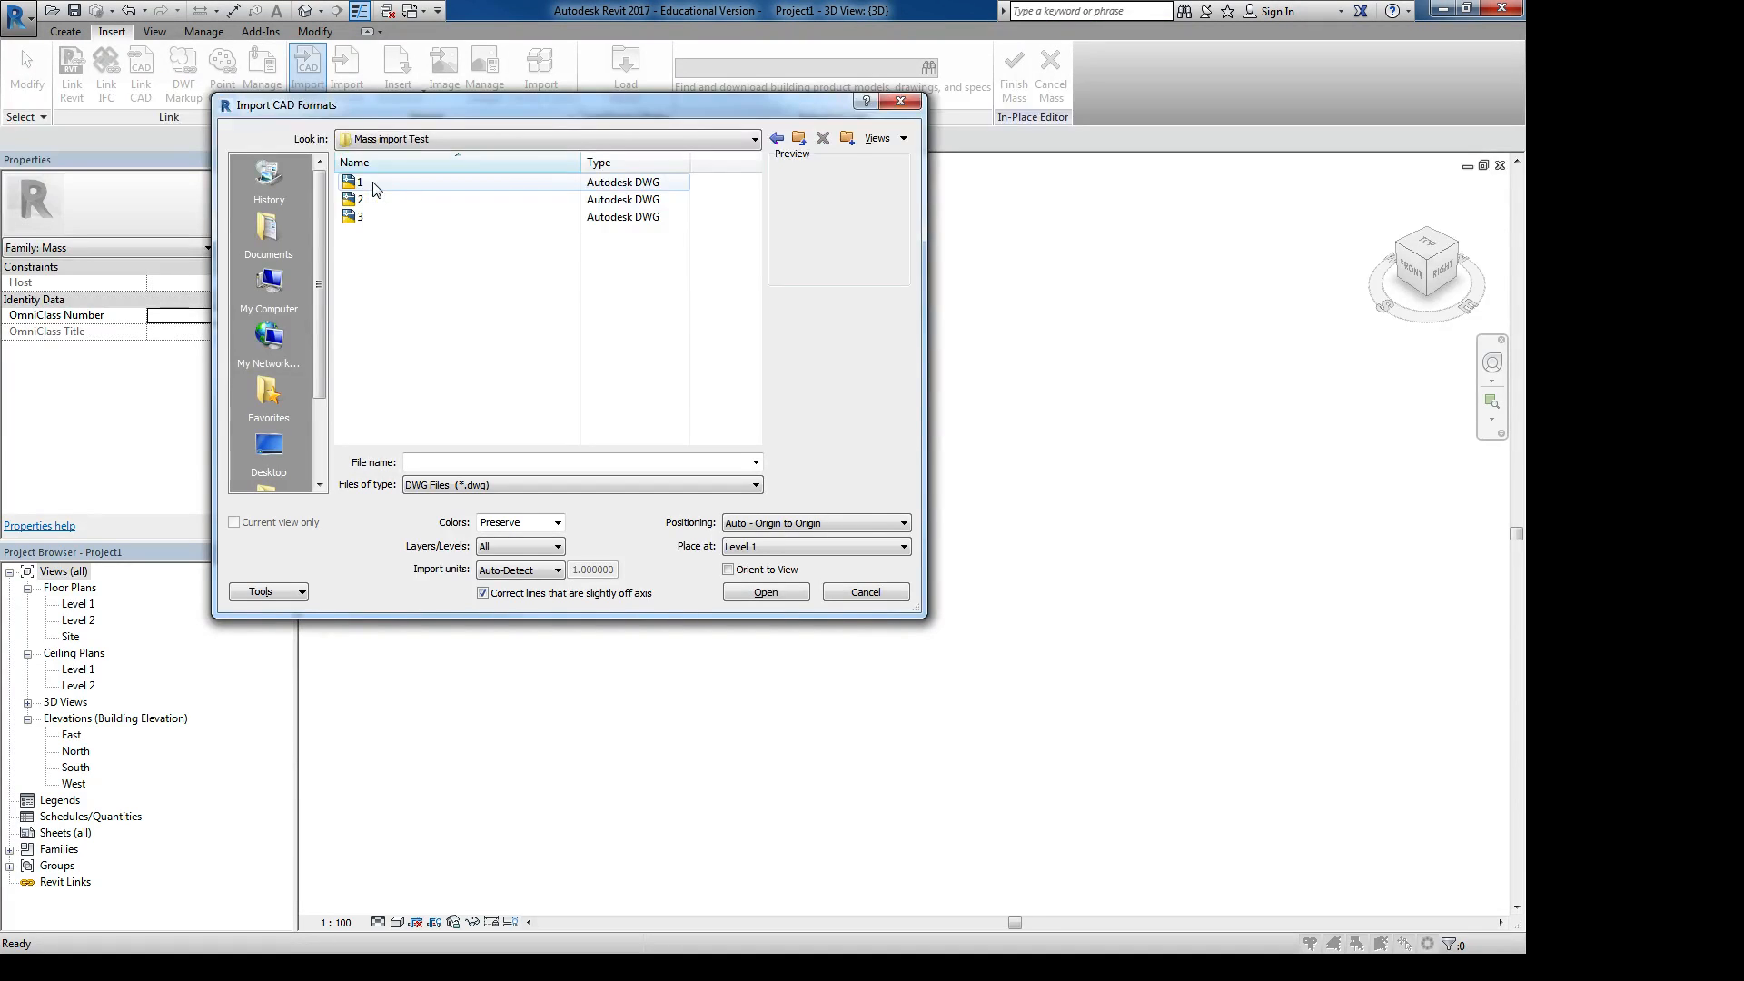
left_click(450, 485)
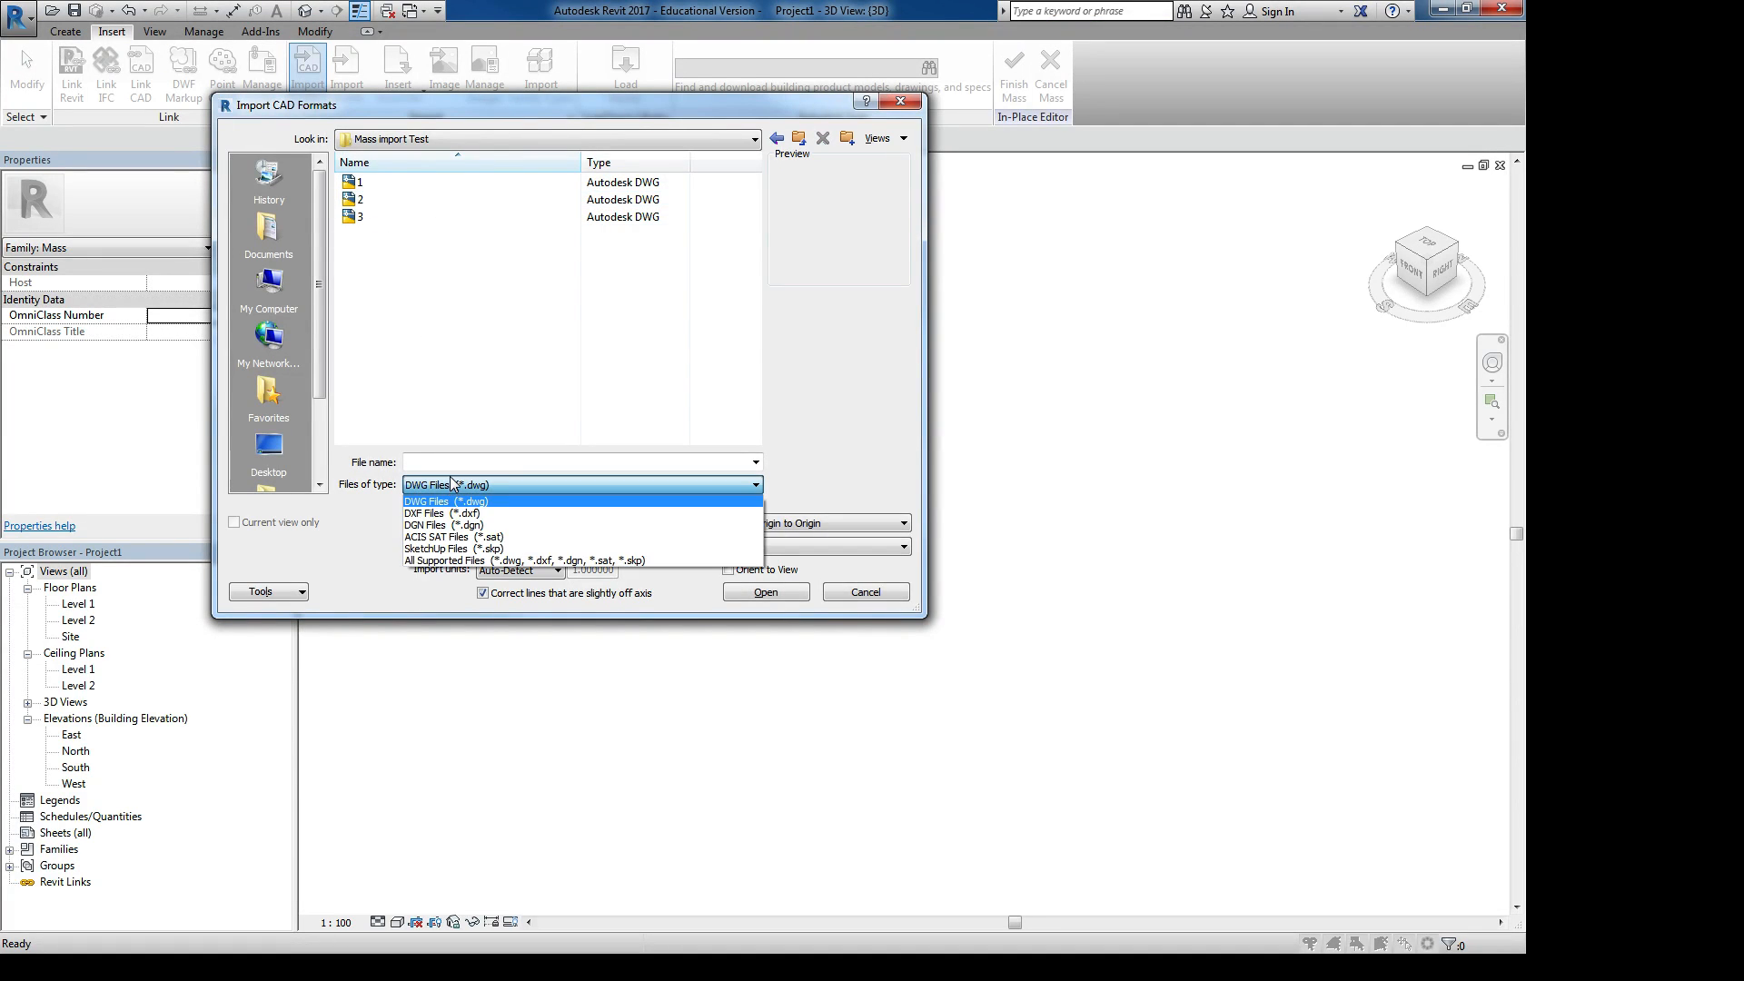
left_click(449, 537)
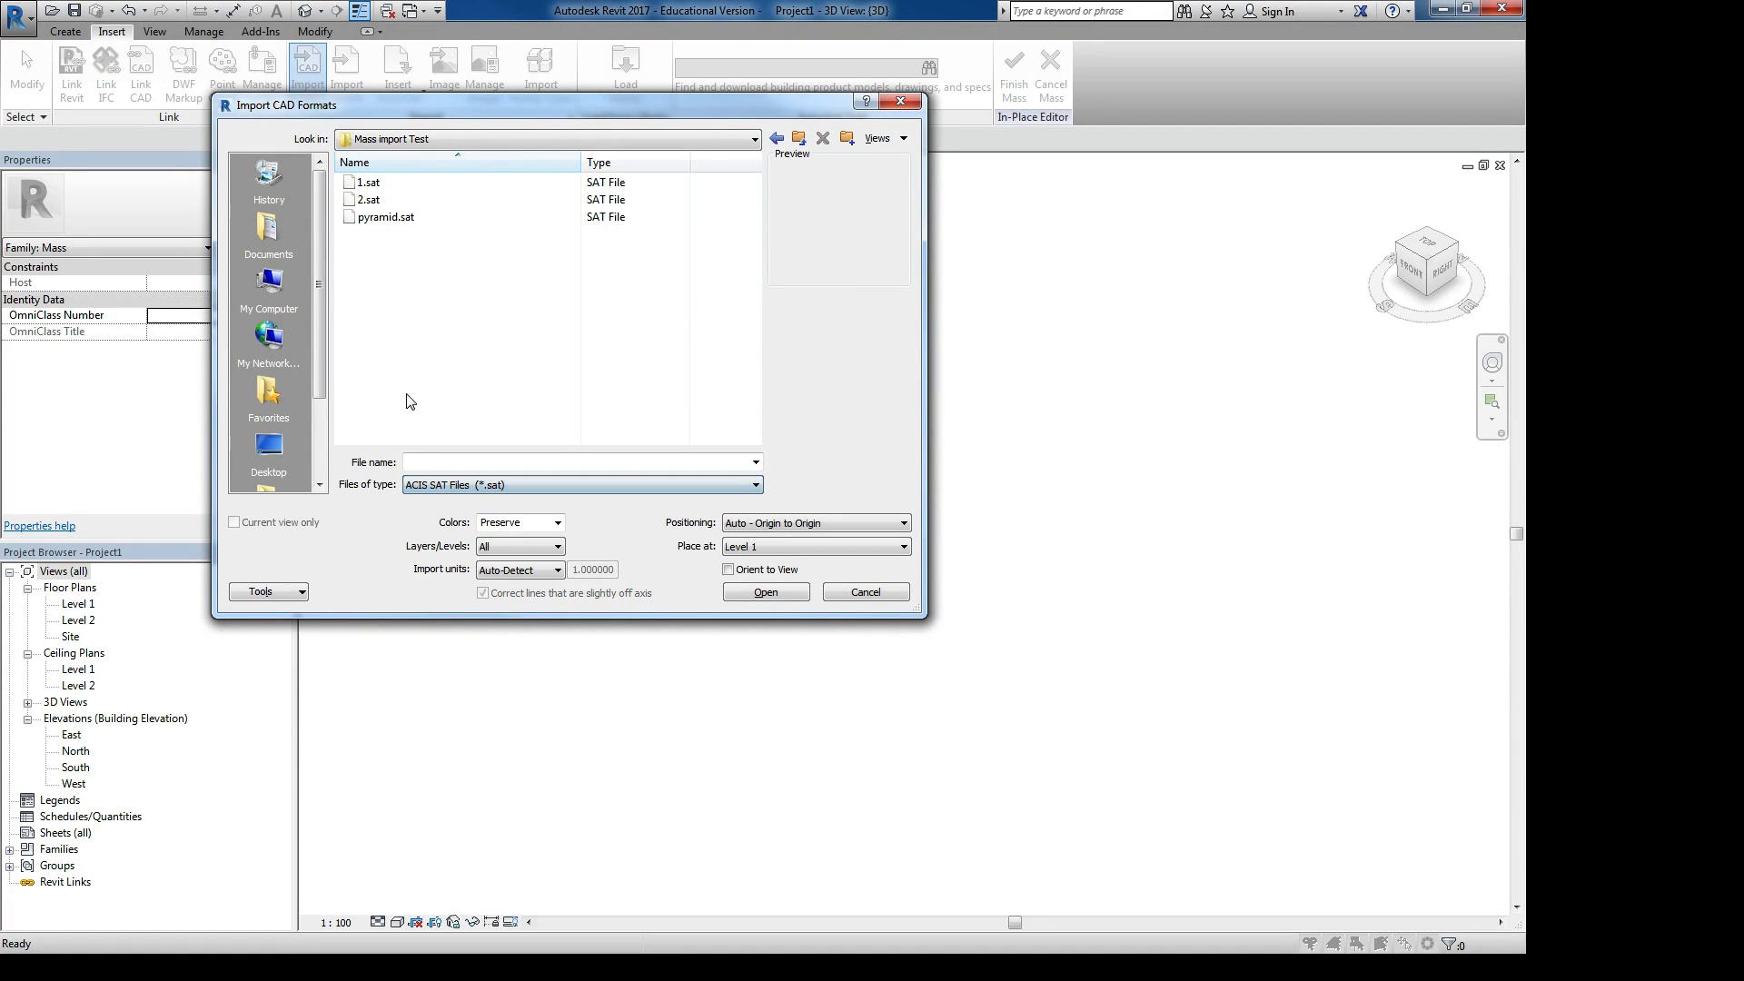
left_click(370, 200)
left_click(765, 592)
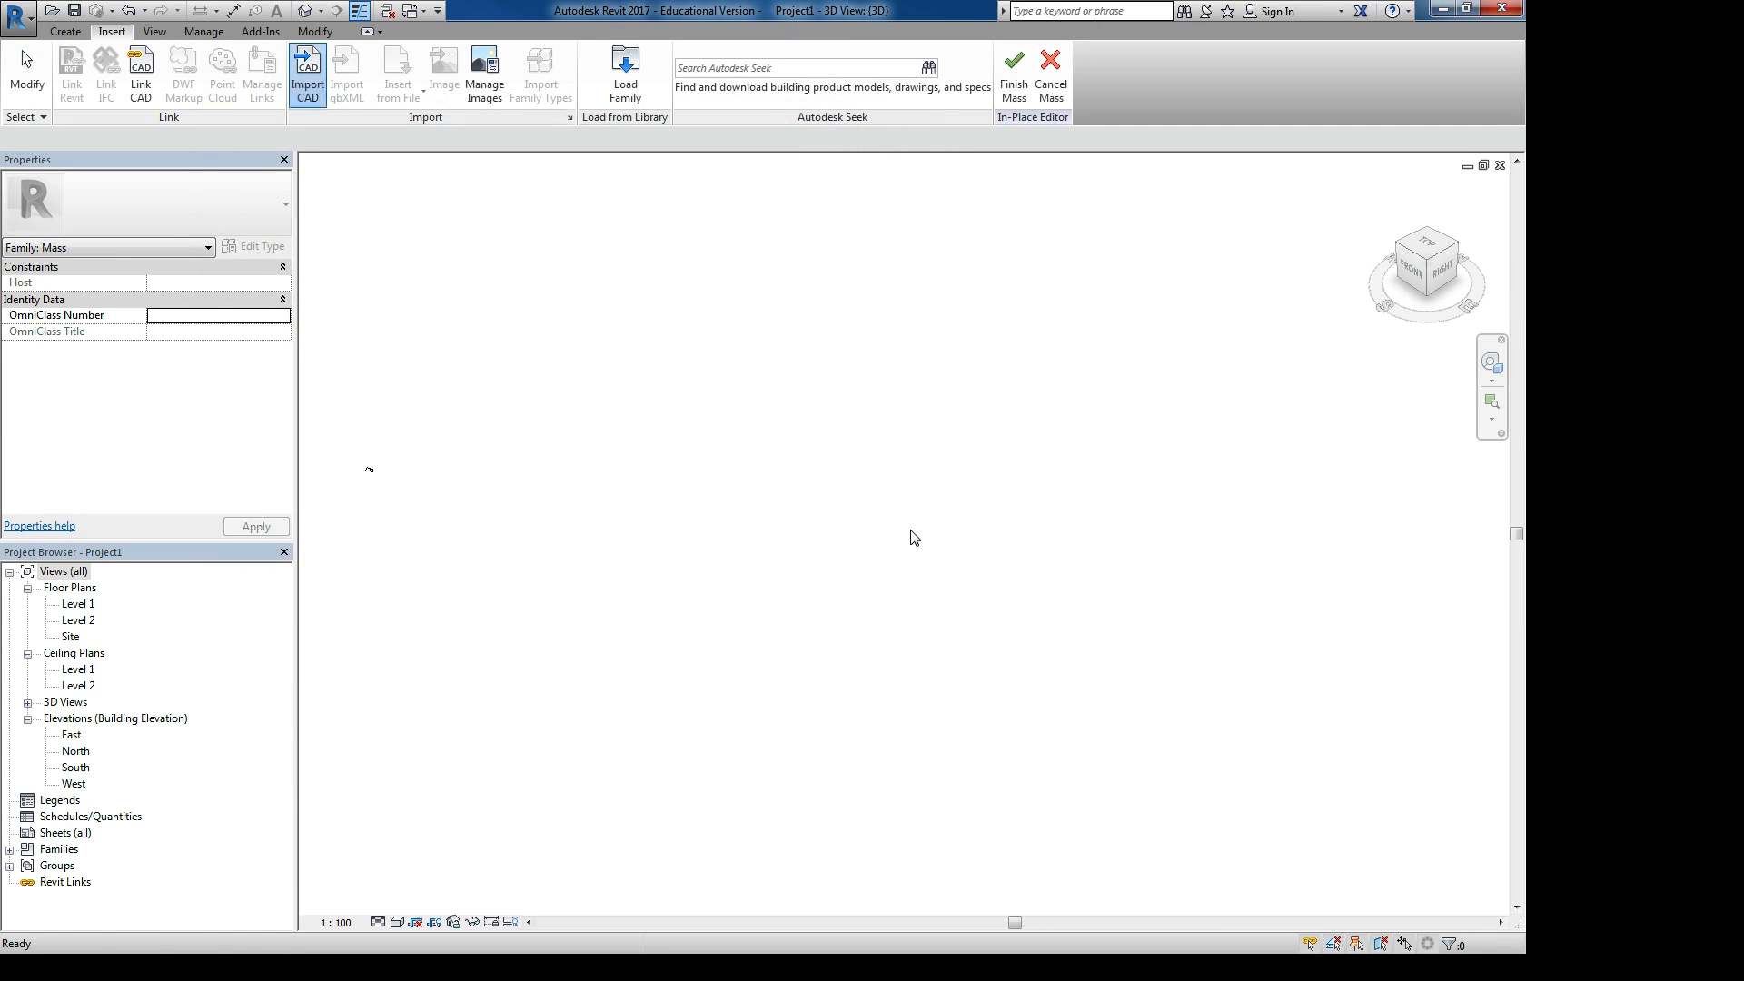
Scale the imported 2.sat shape graphically by a factor of 100, using a reference length of 1
middle_click_drag(478, 444, 879, 463)
left_click_drag(935, 401, 625, 558)
left_click(769, 54)
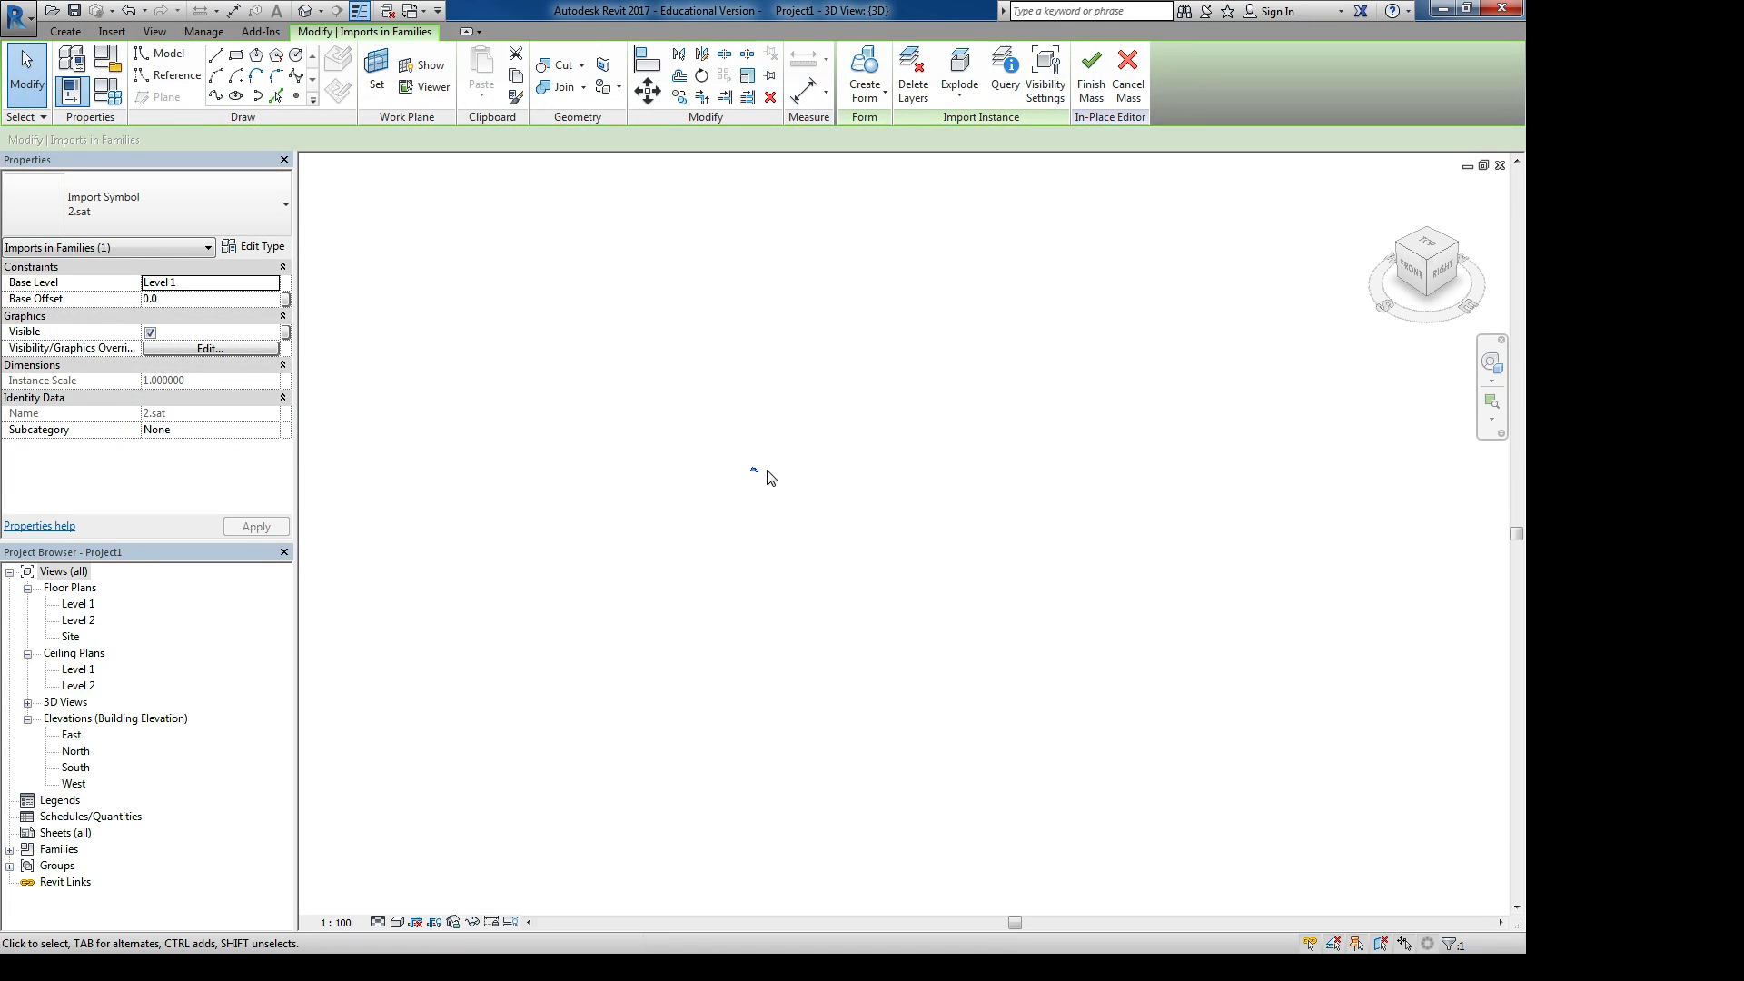
left_click_drag(813, 358, 644, 519)
left_click(747, 76)
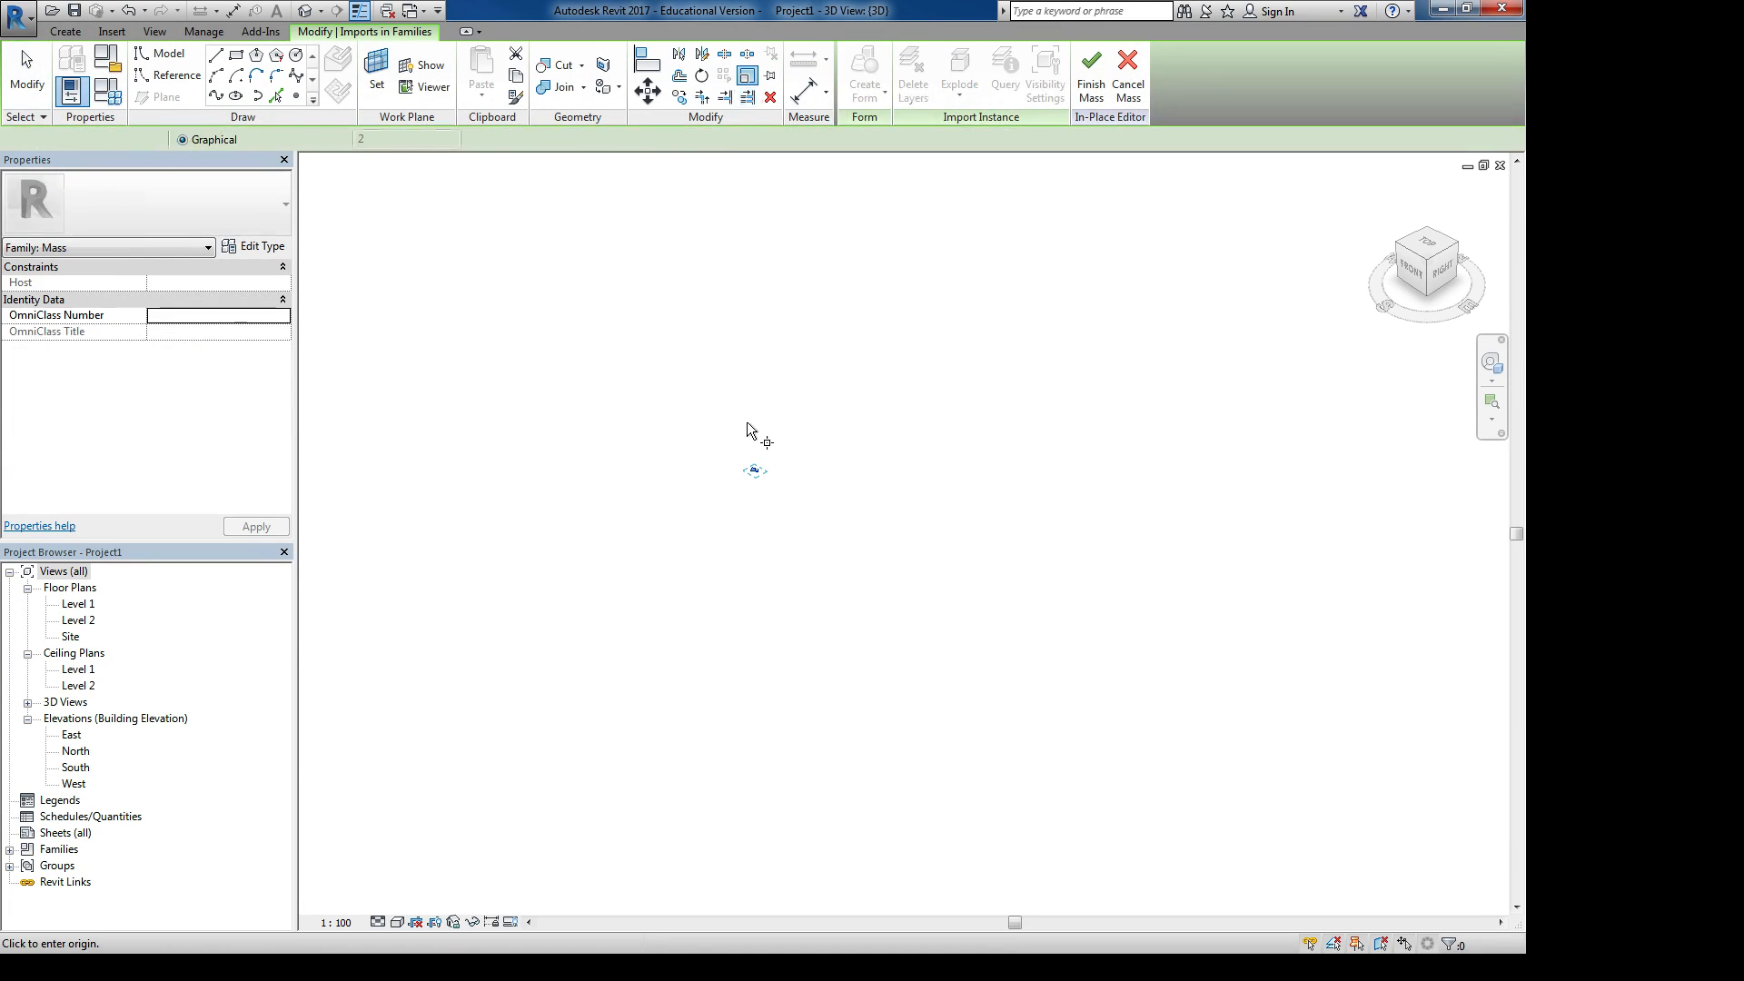
left_click(767, 484)
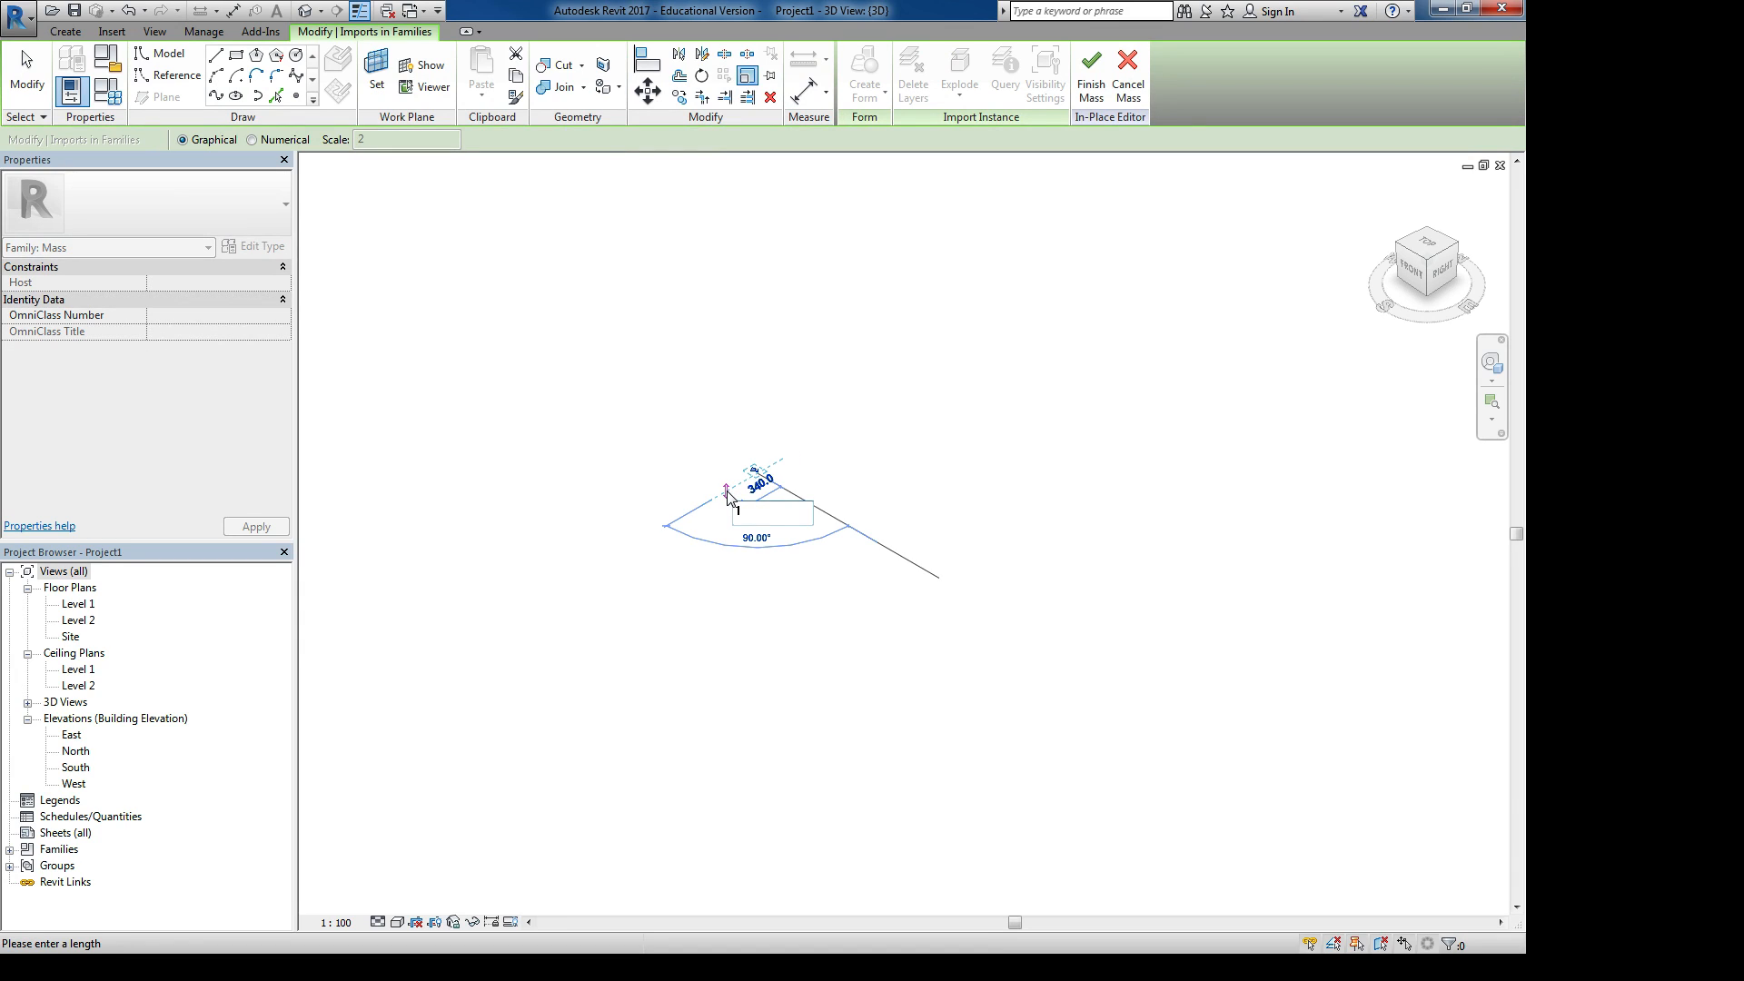
type("1")
key("Return")
type("10")
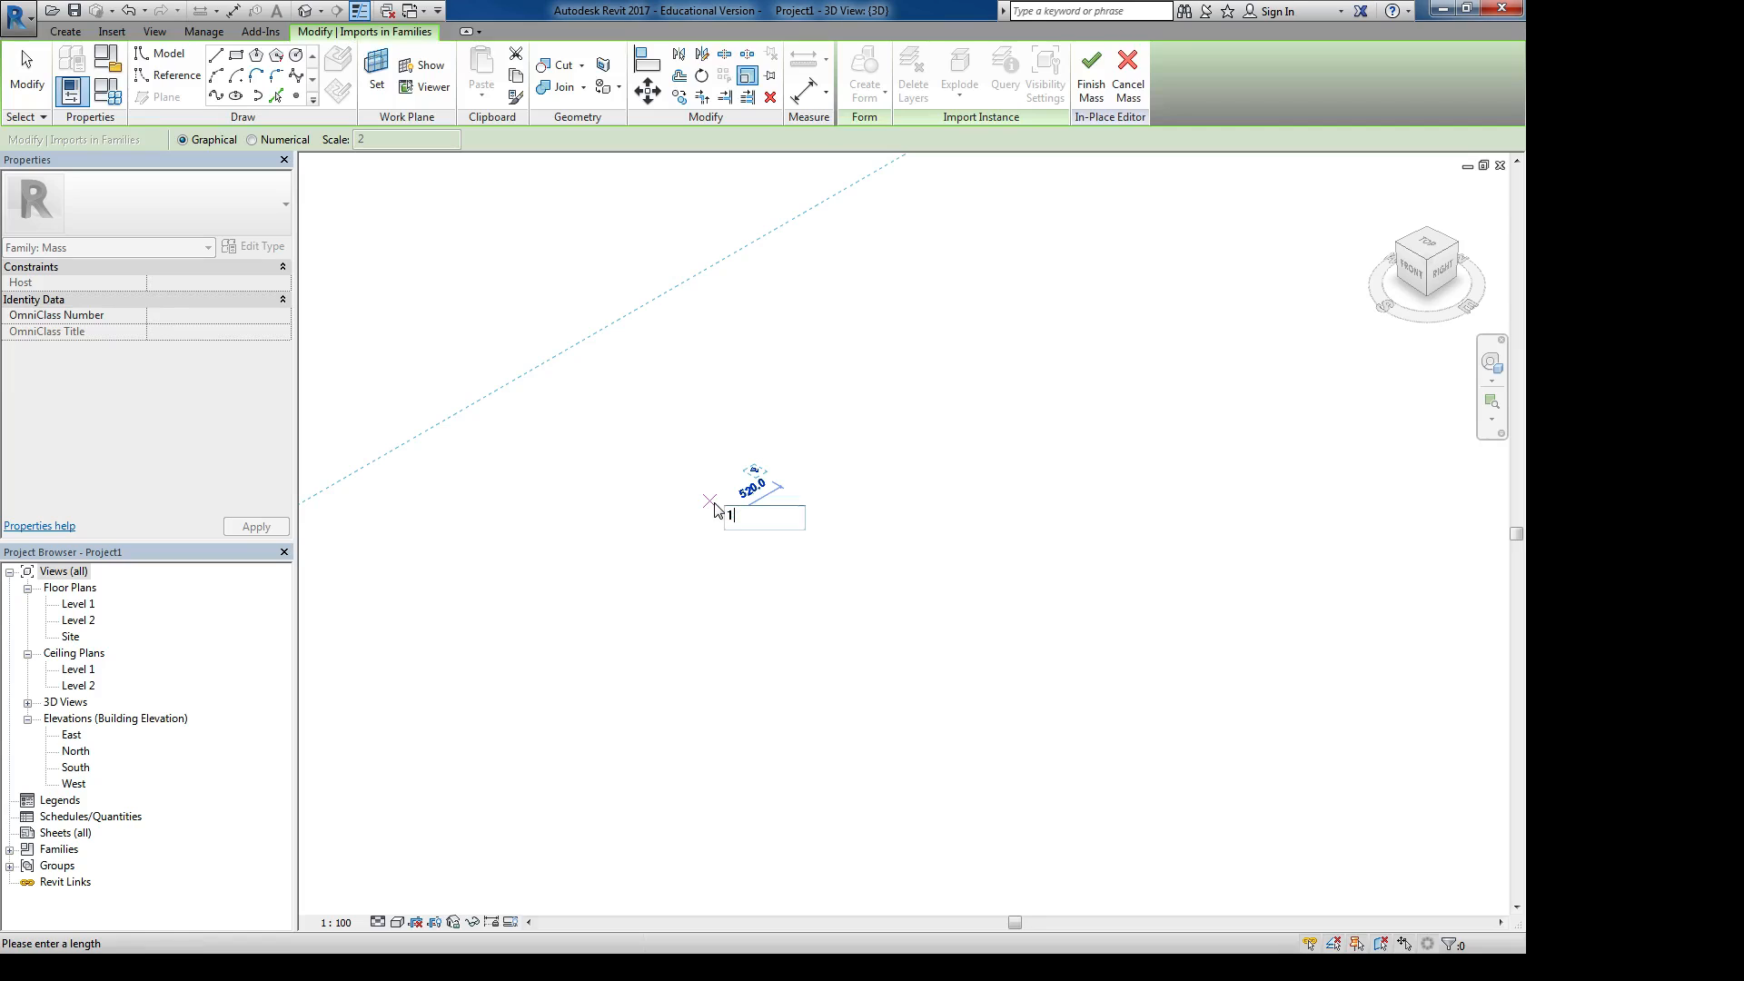
key("Return")
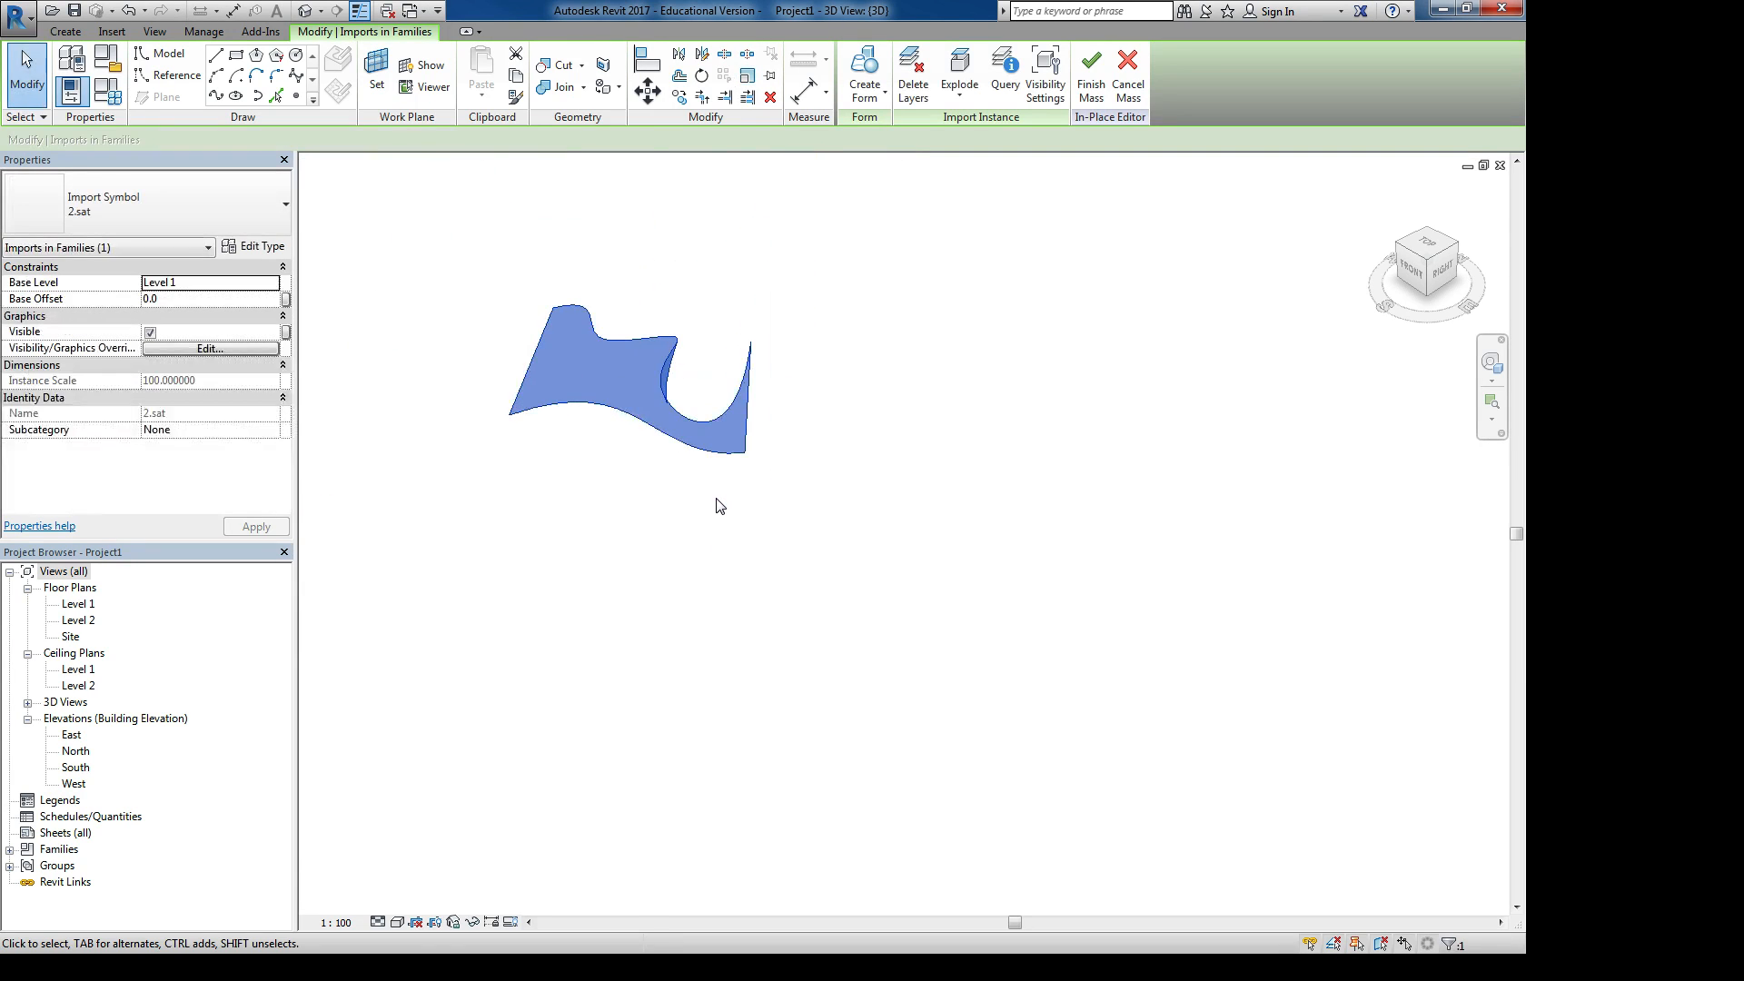
scroll(663, 543, "down", 2)
key("Escape")
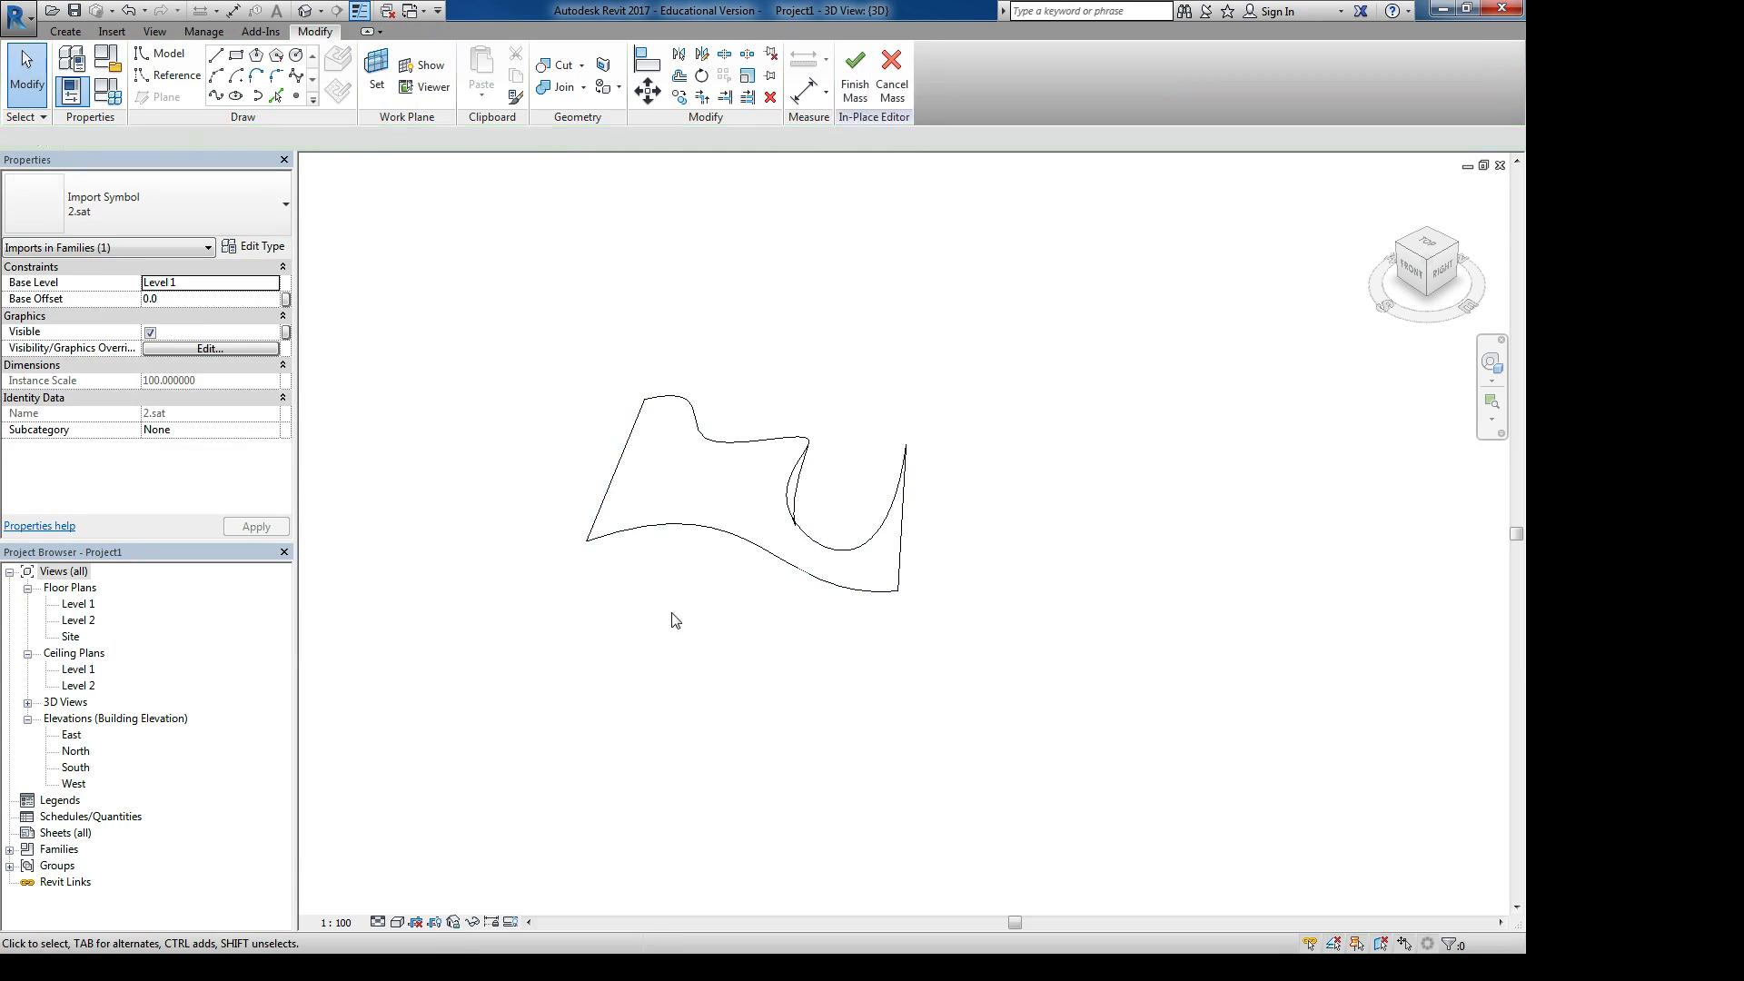
Finish the in-place mass containing the scaled import and dismiss the resulting message
mouse_move(682, 592)
middle_mouse_down("shift")
mouse_move(696, 443)
mouse_move(919, 386)
mouse_move(678, 582)
middle_mouse_up("shift")
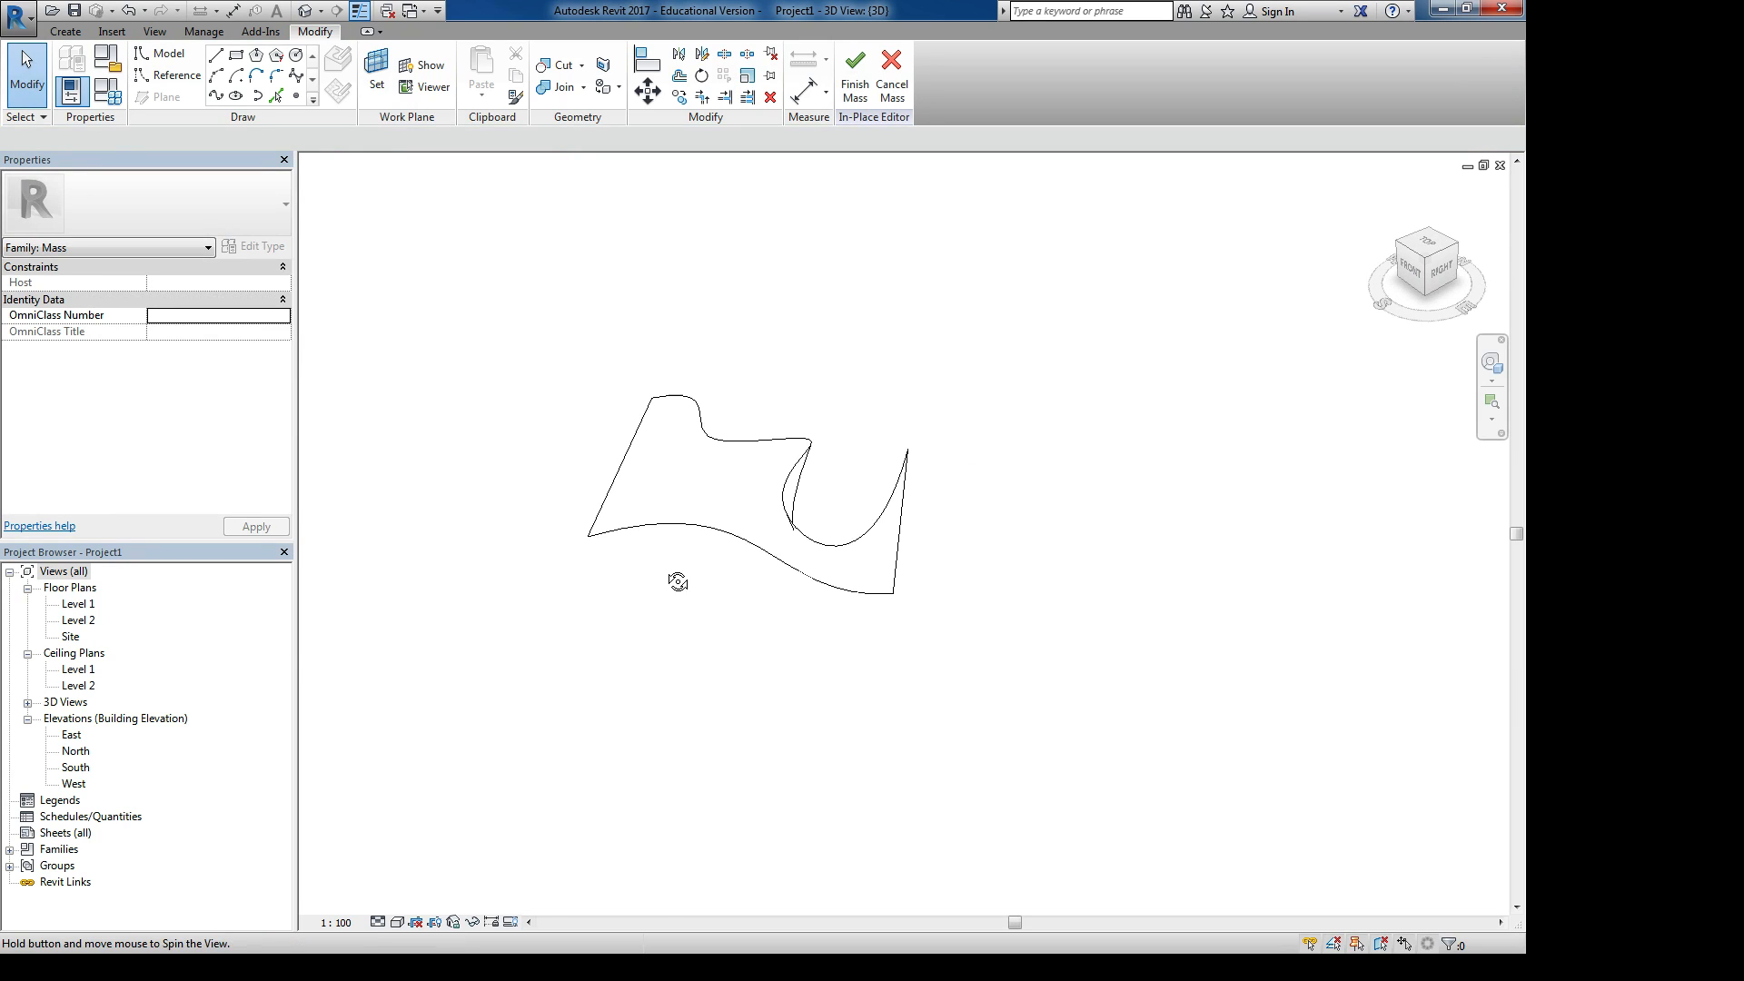
left_click(865, 89)
left_click(839, 326)
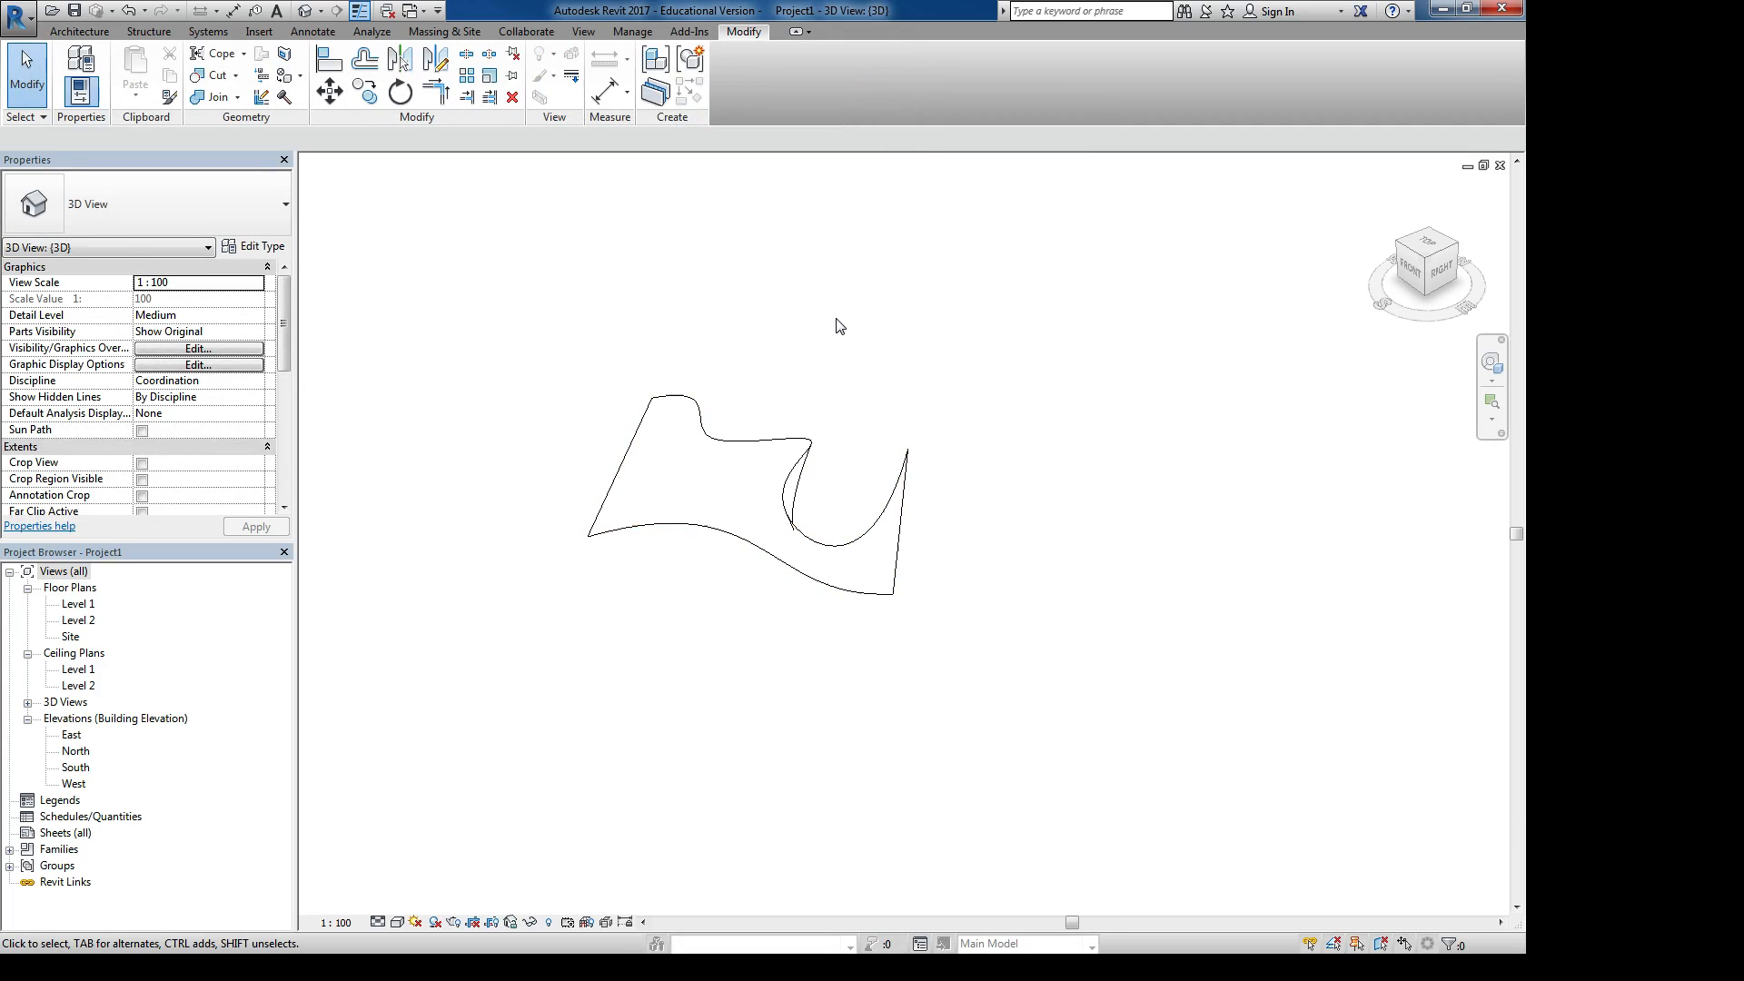
Create a Generic - 200mm wall by face on the curved surface of the mass
left_click(811, 471)
left_click(80, 33)
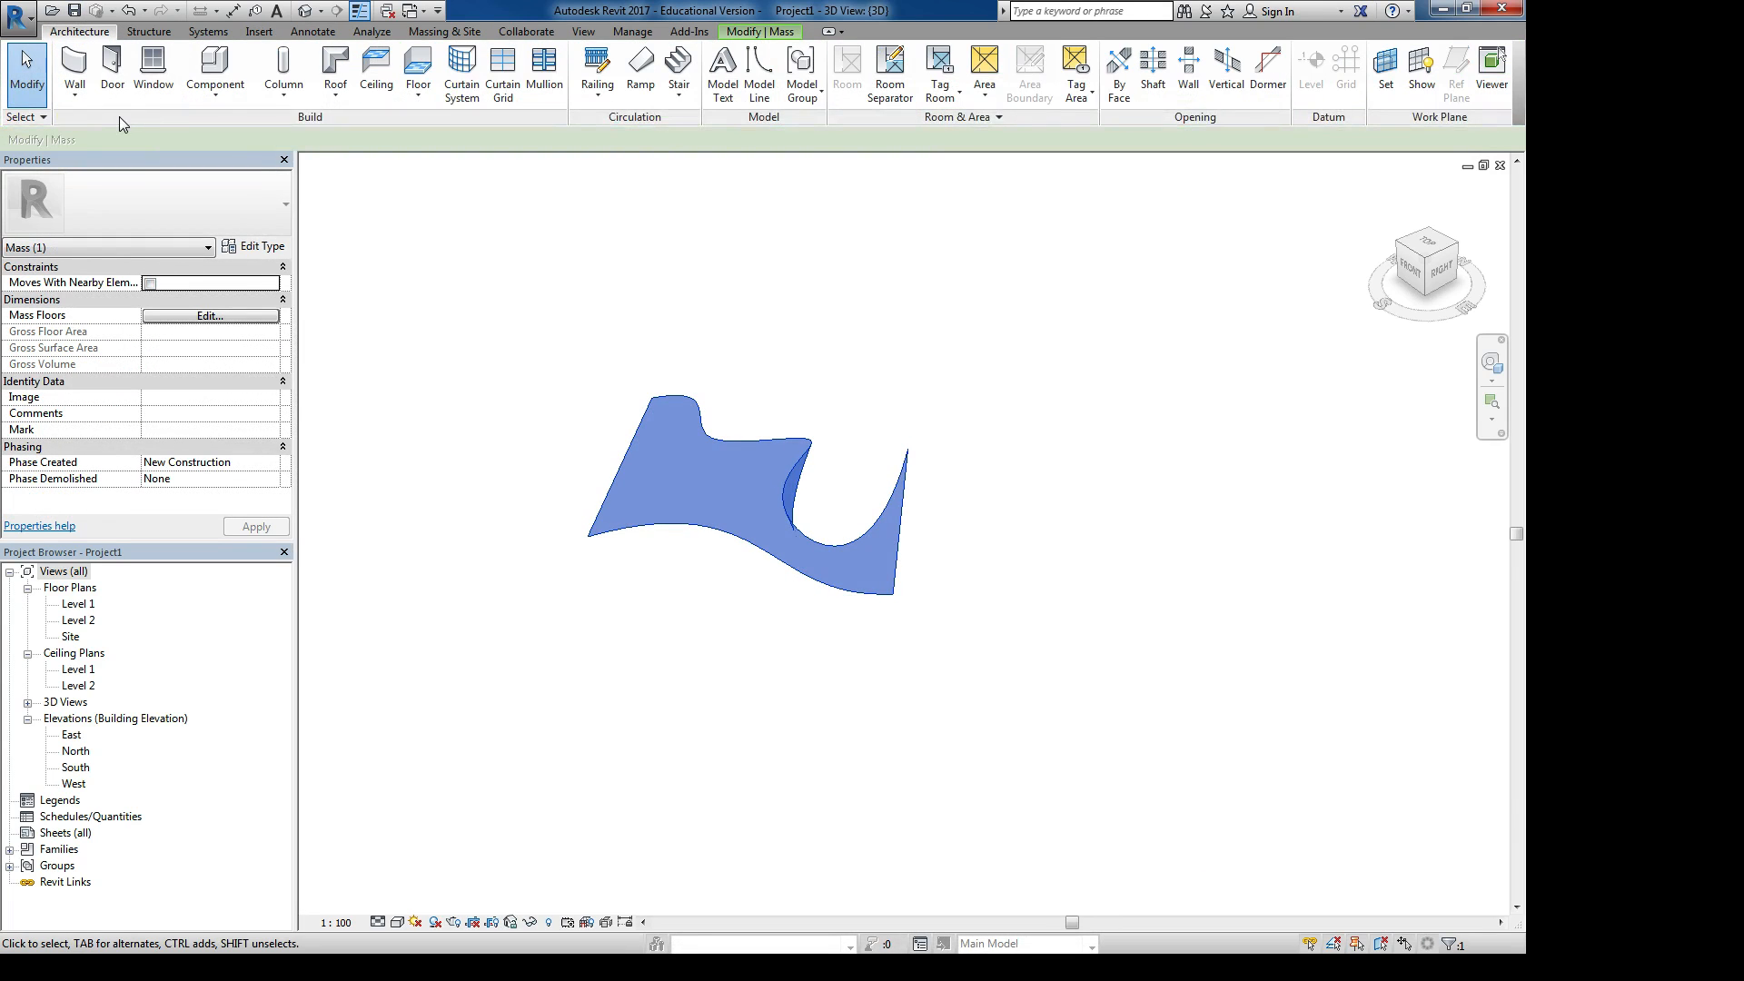
left_click(74, 94)
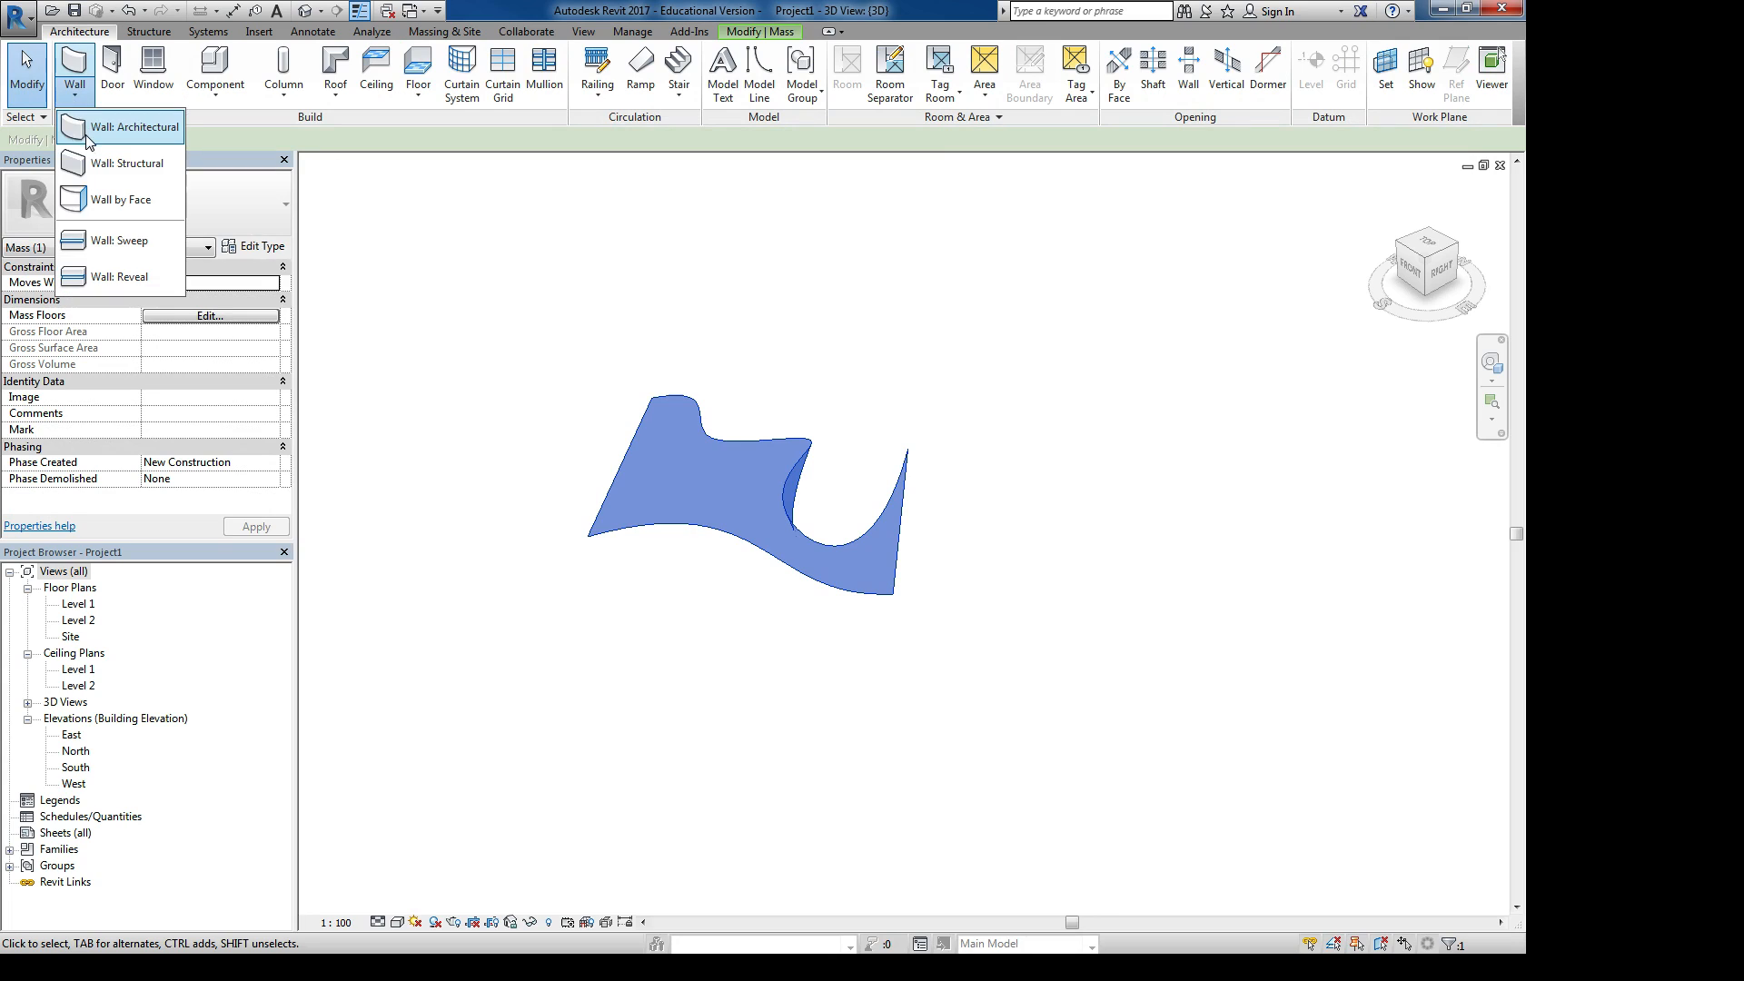
left_click(105, 202)
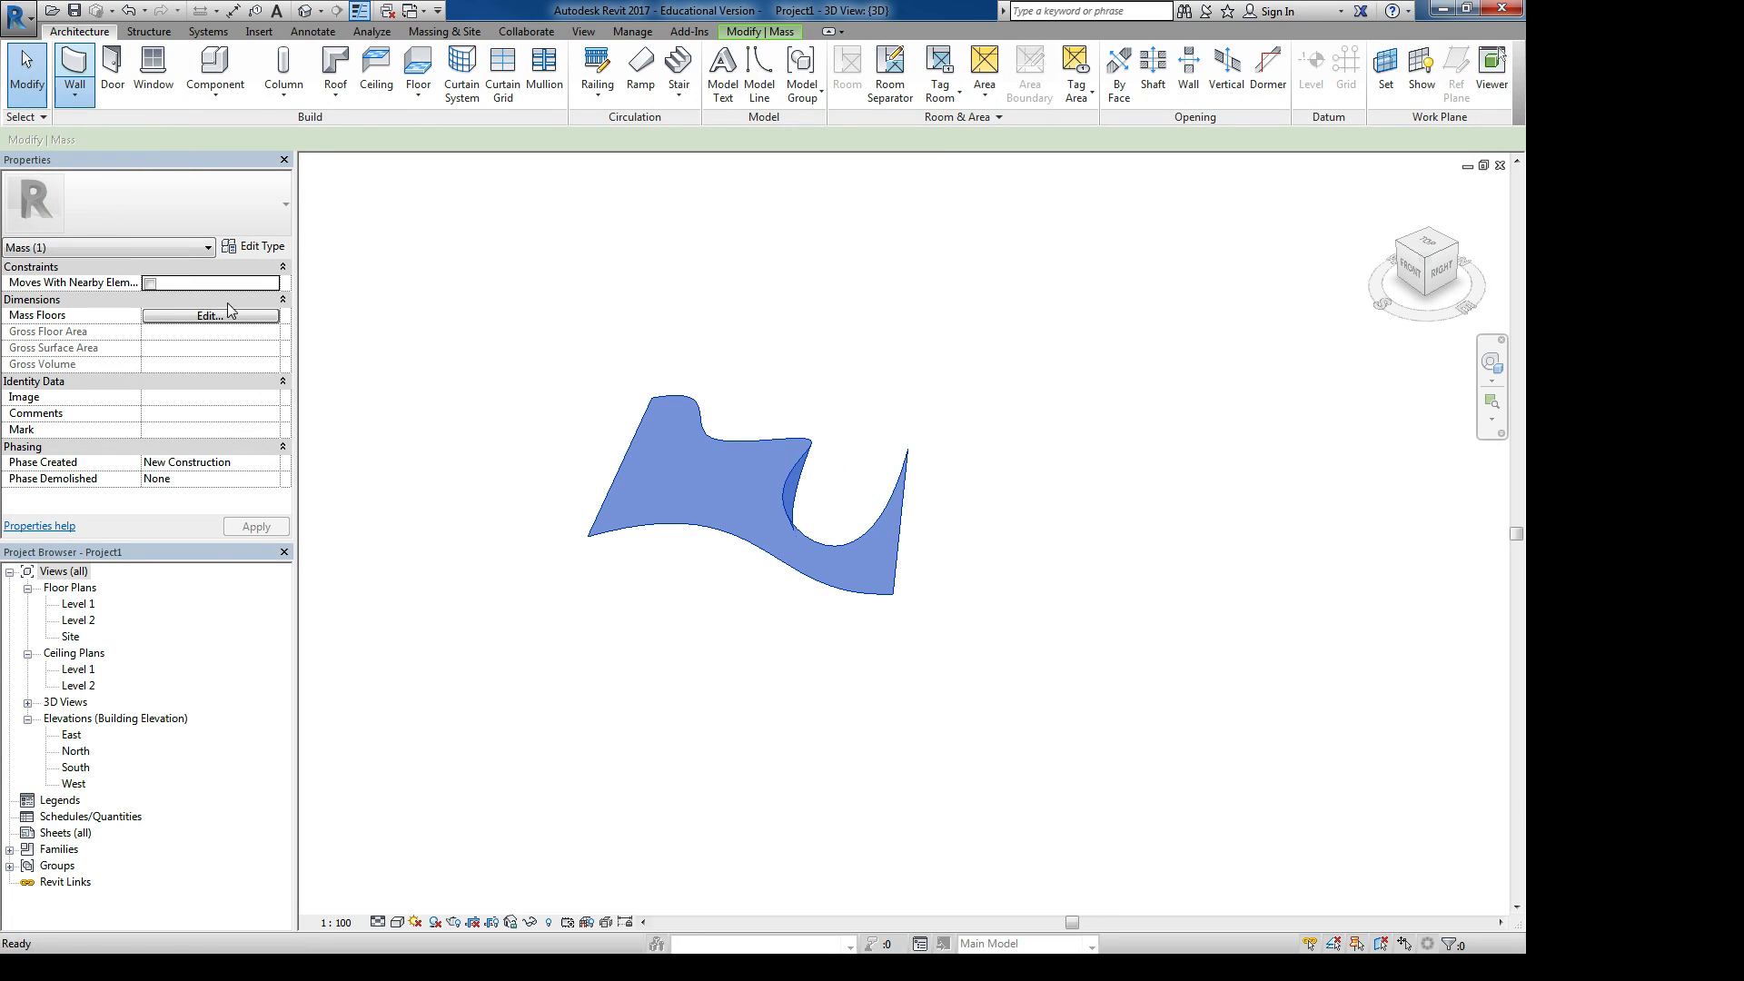
left_click(732, 452)
scroll(791, 500, "up", 3)
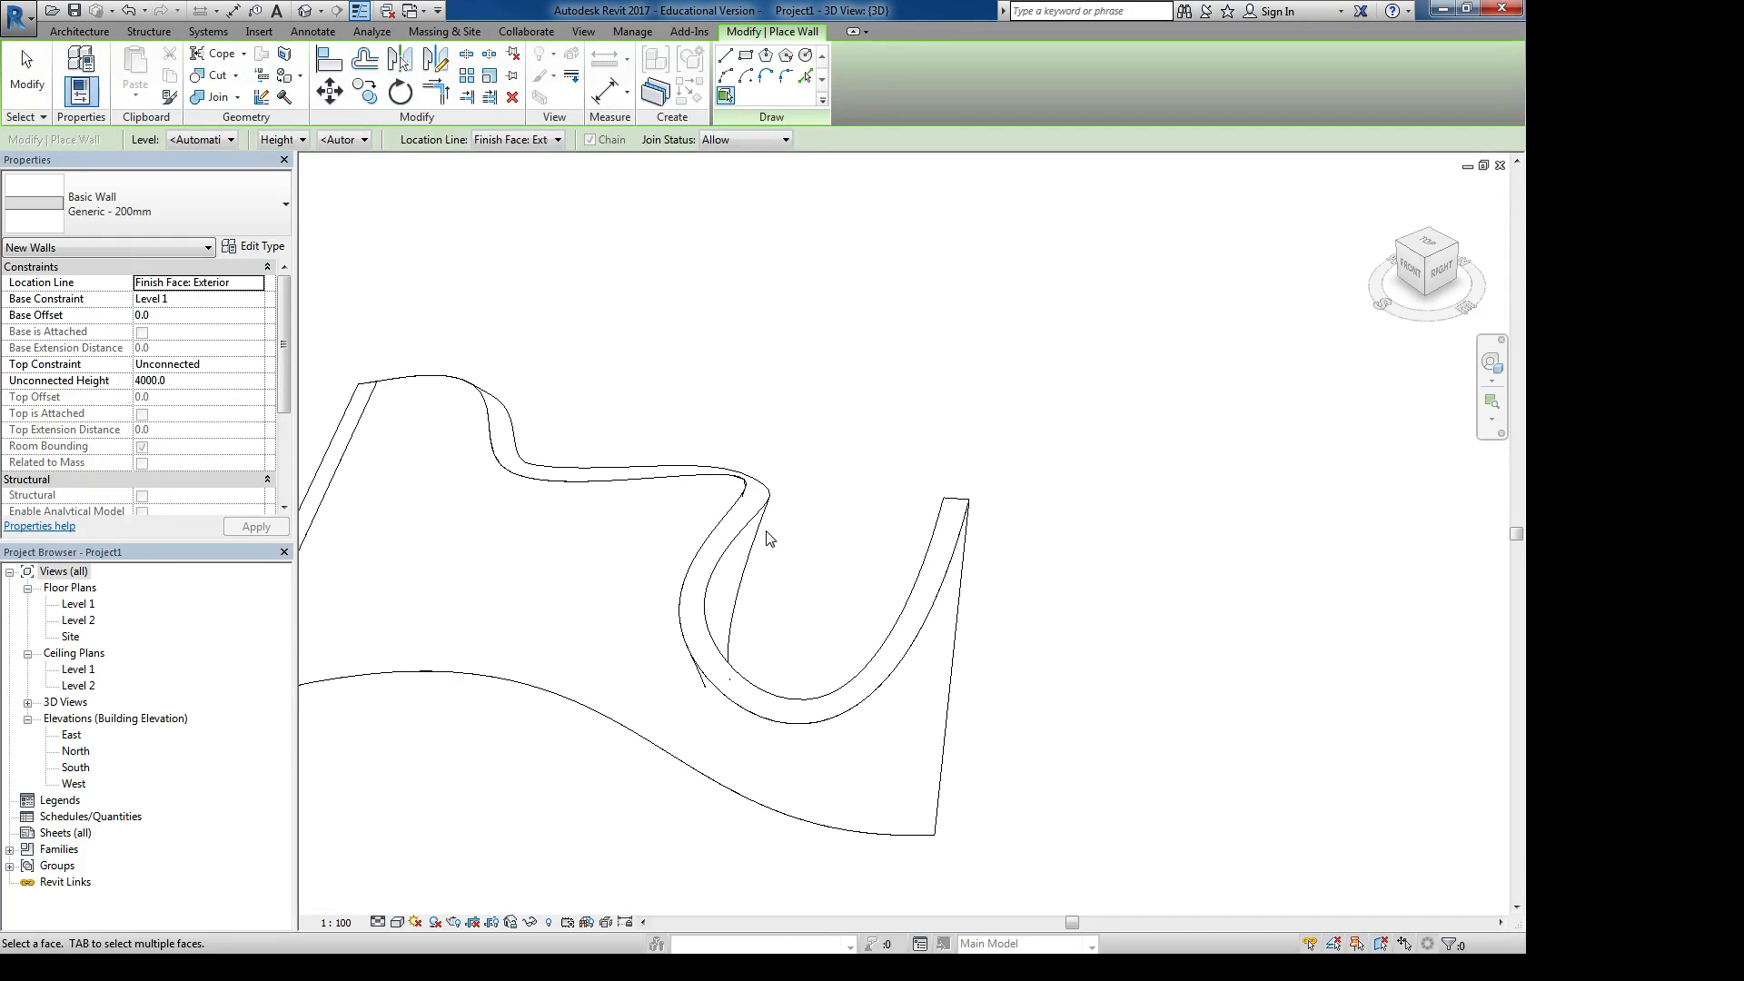
key("Escape")
Move the new face-based wall sideways, clear of the mass
left_click(811, 473)
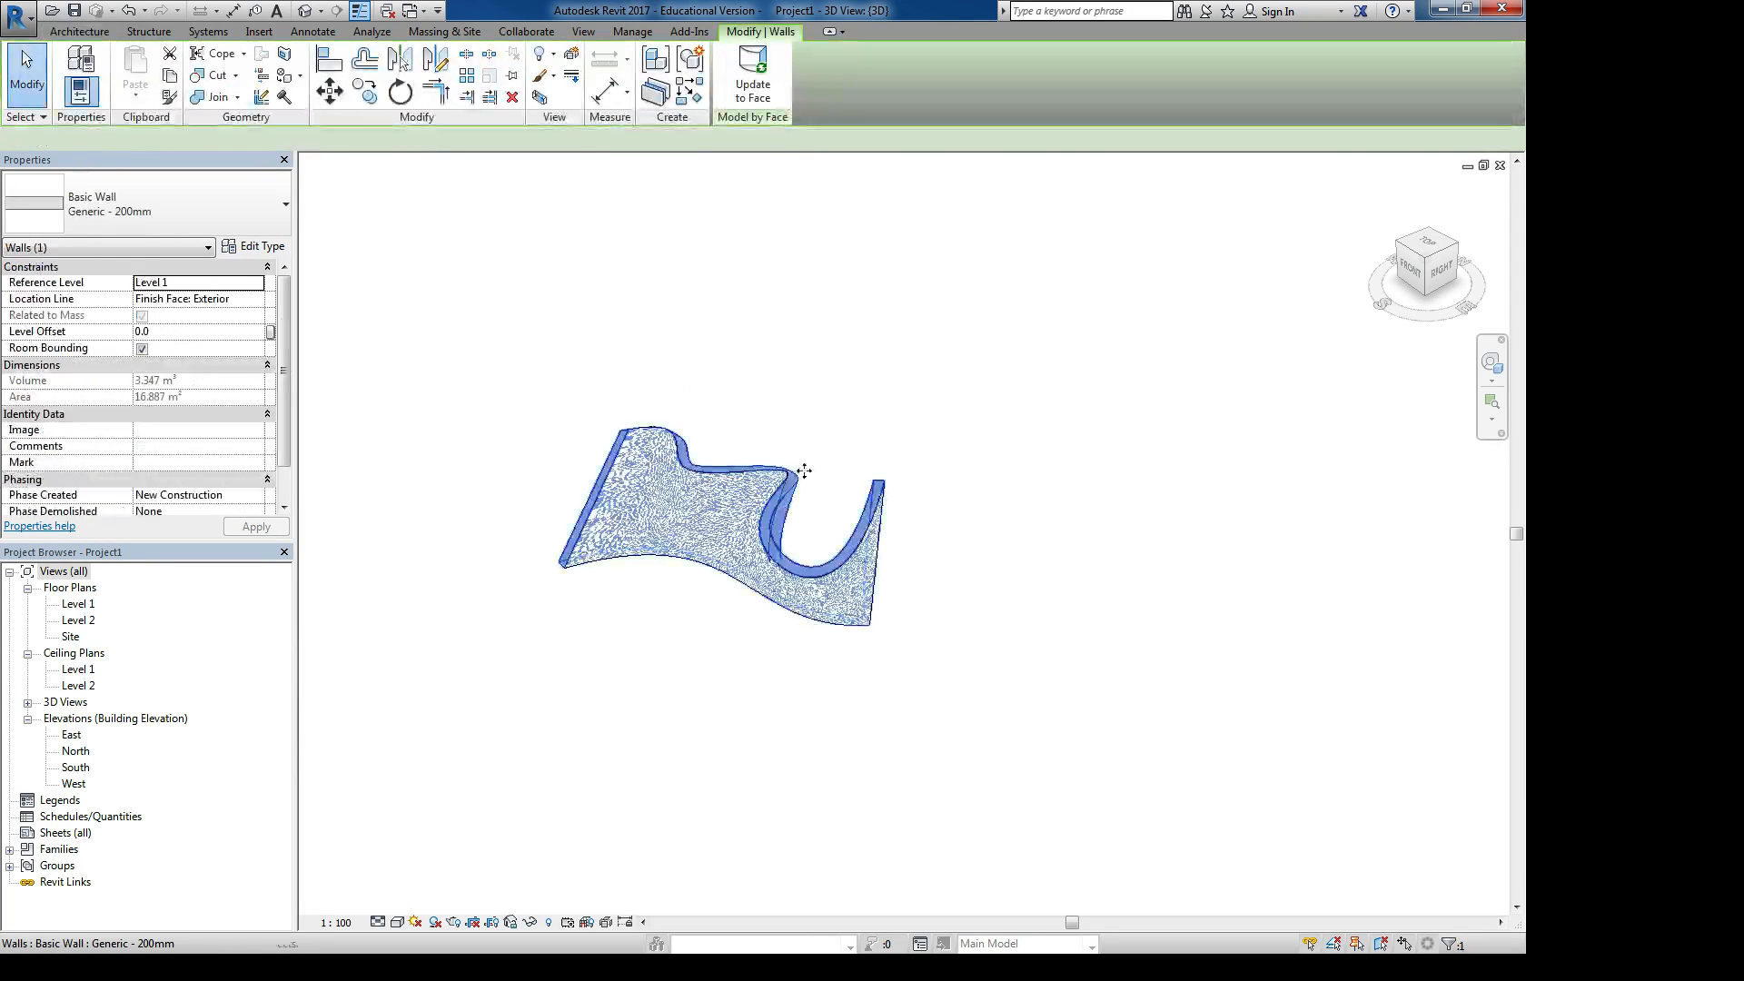
middle_click_drag(745, 527, 849, 455)
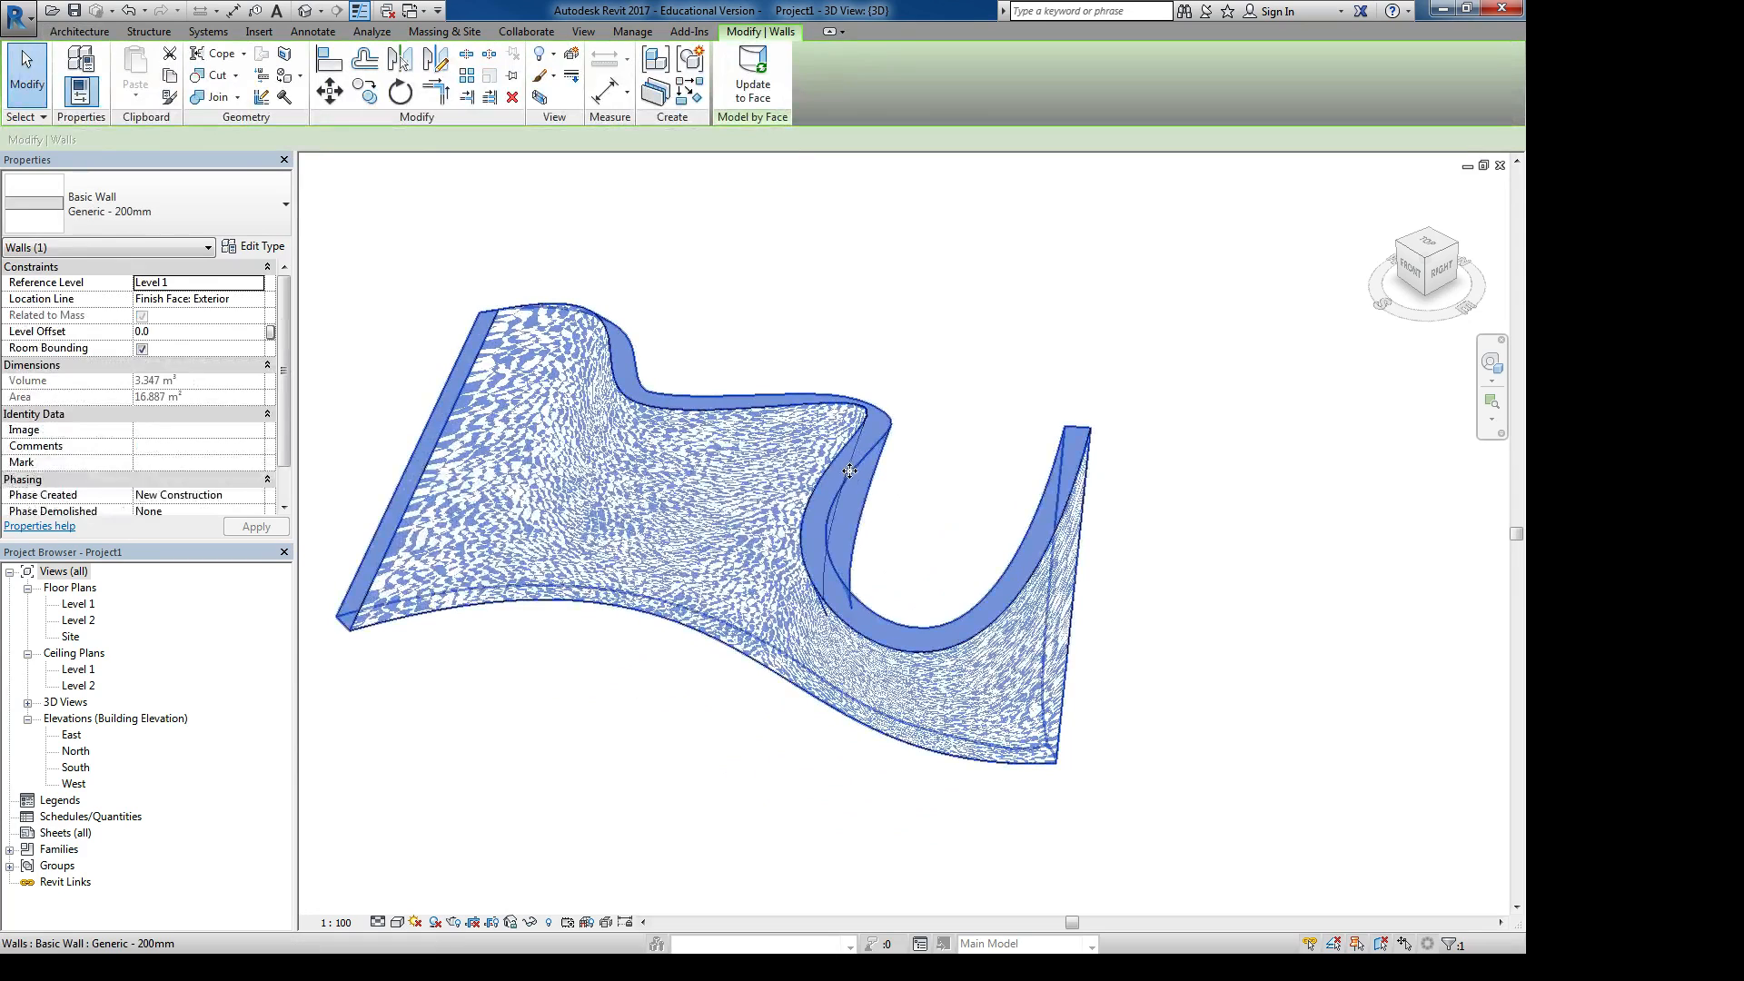
Edit the mass in place and graphically scale the imported 2.sat shape from a reference length of 1 to 2
double_click(732, 407)
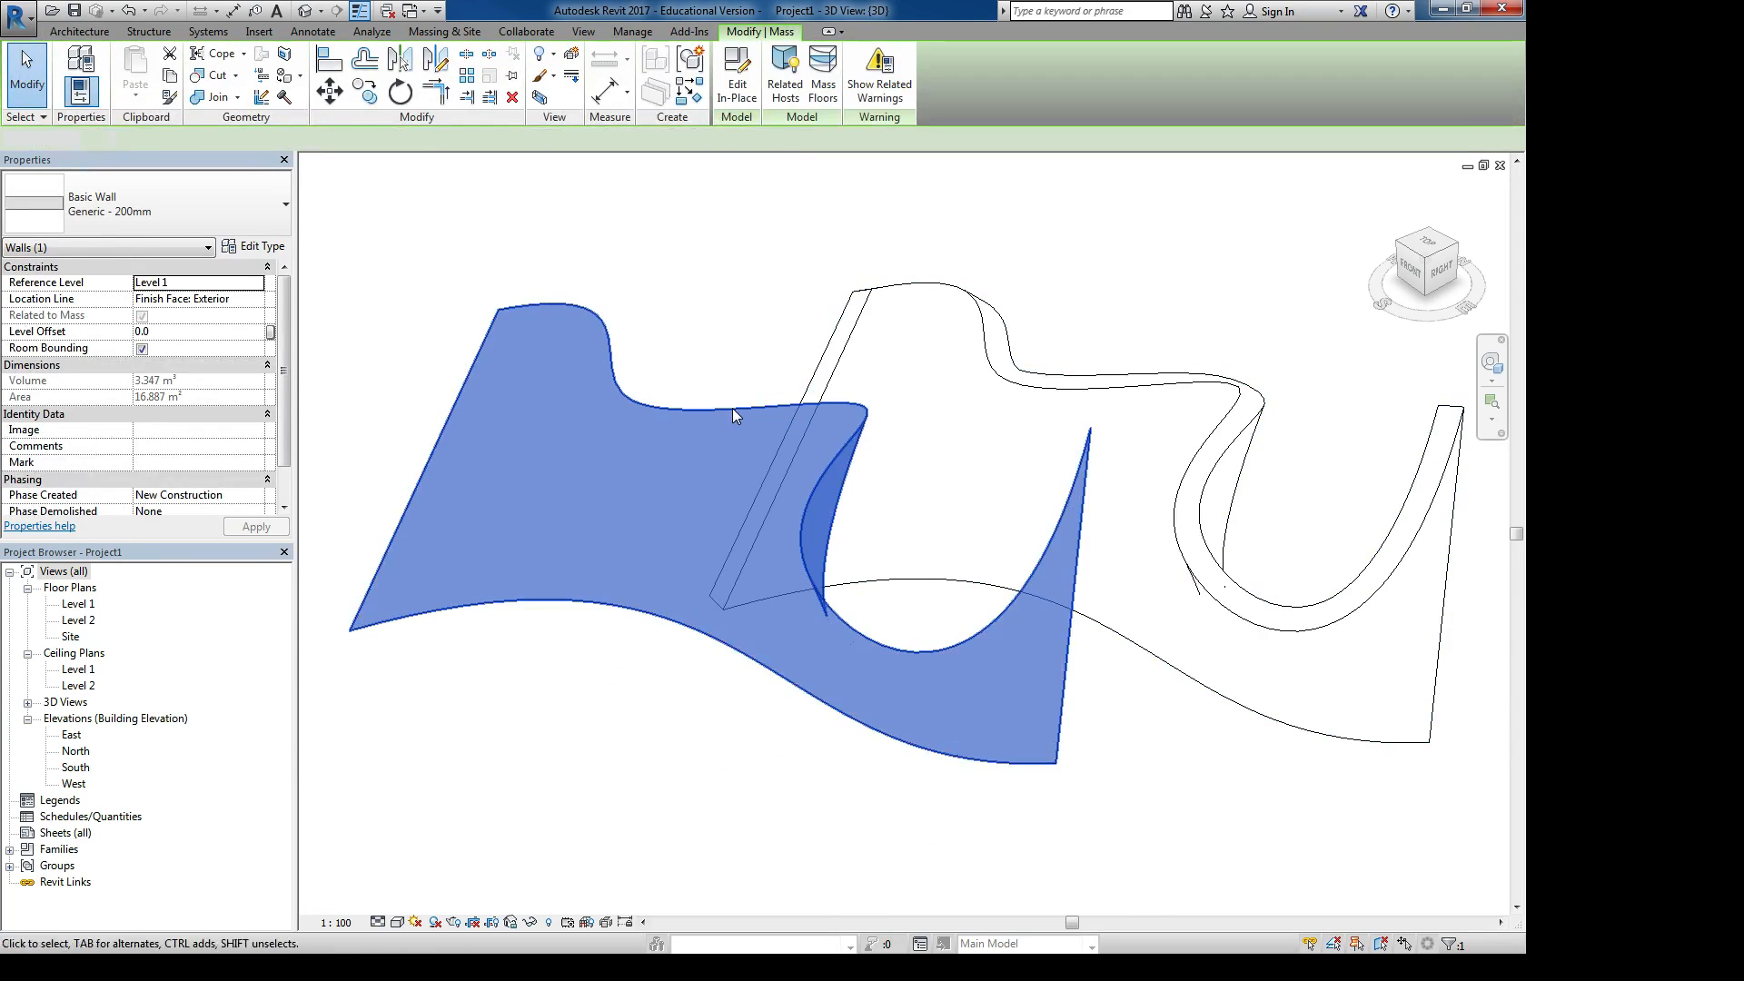
left_click(724, 413)
scroll(724, 413, "down", 3)
left_click(746, 76)
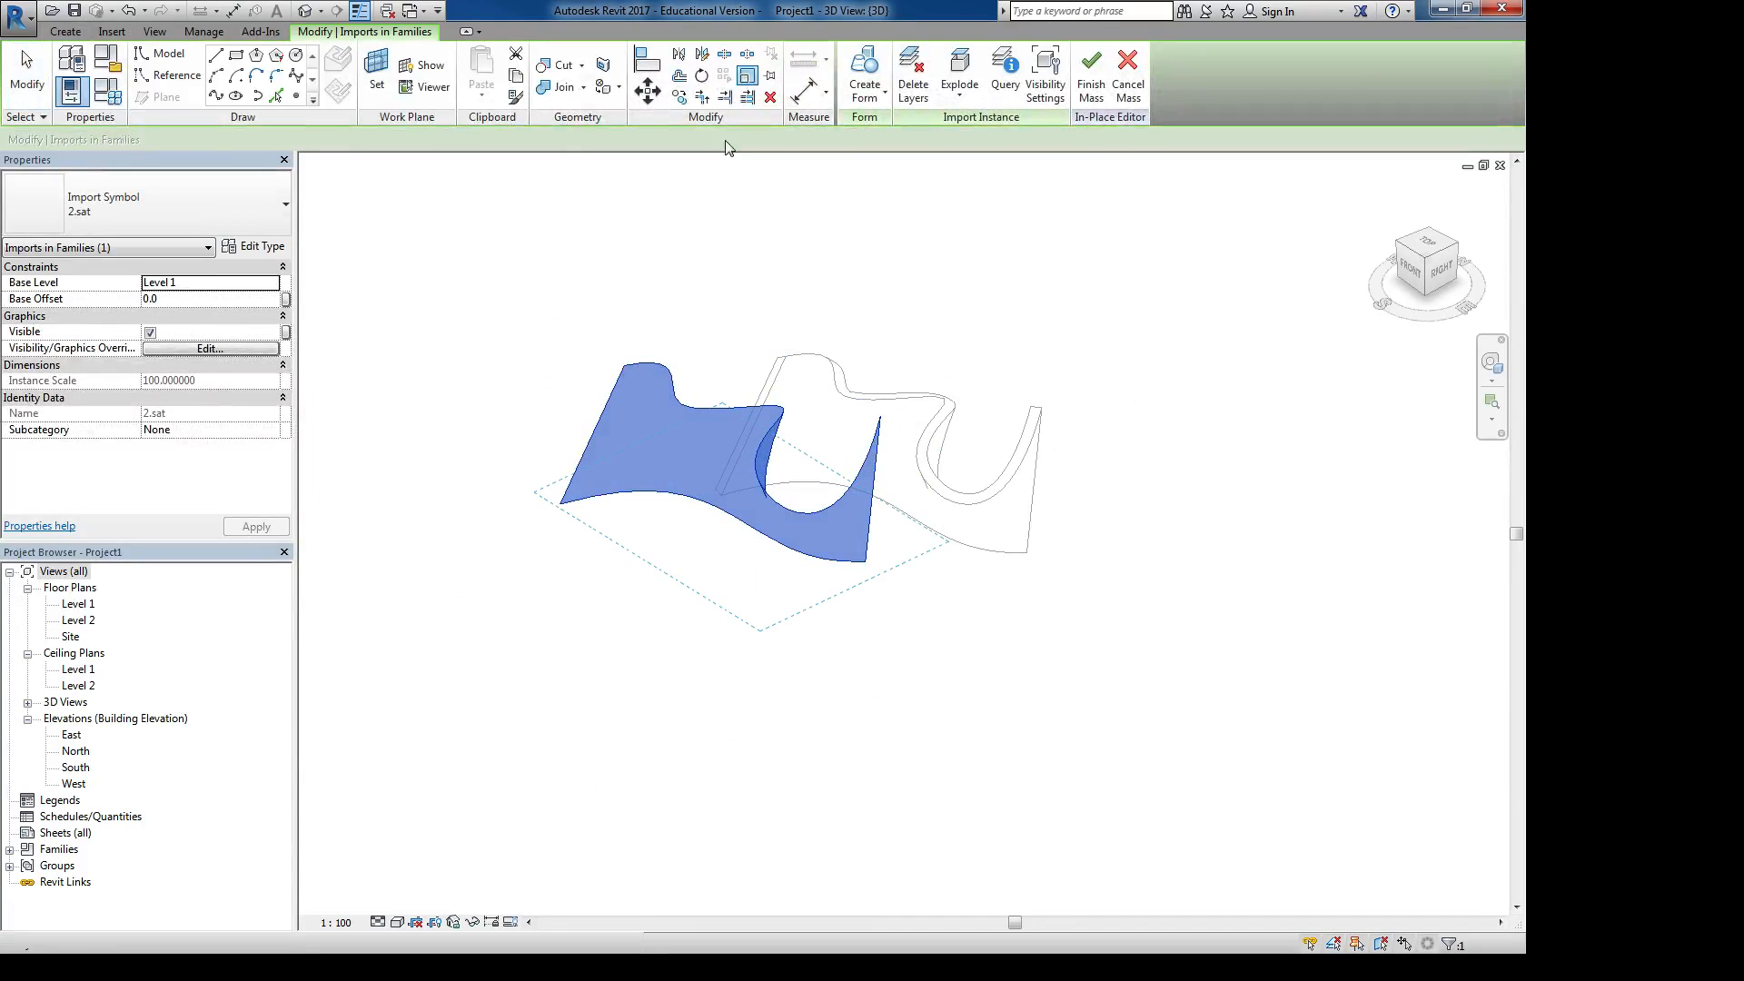
left_click(658, 492)
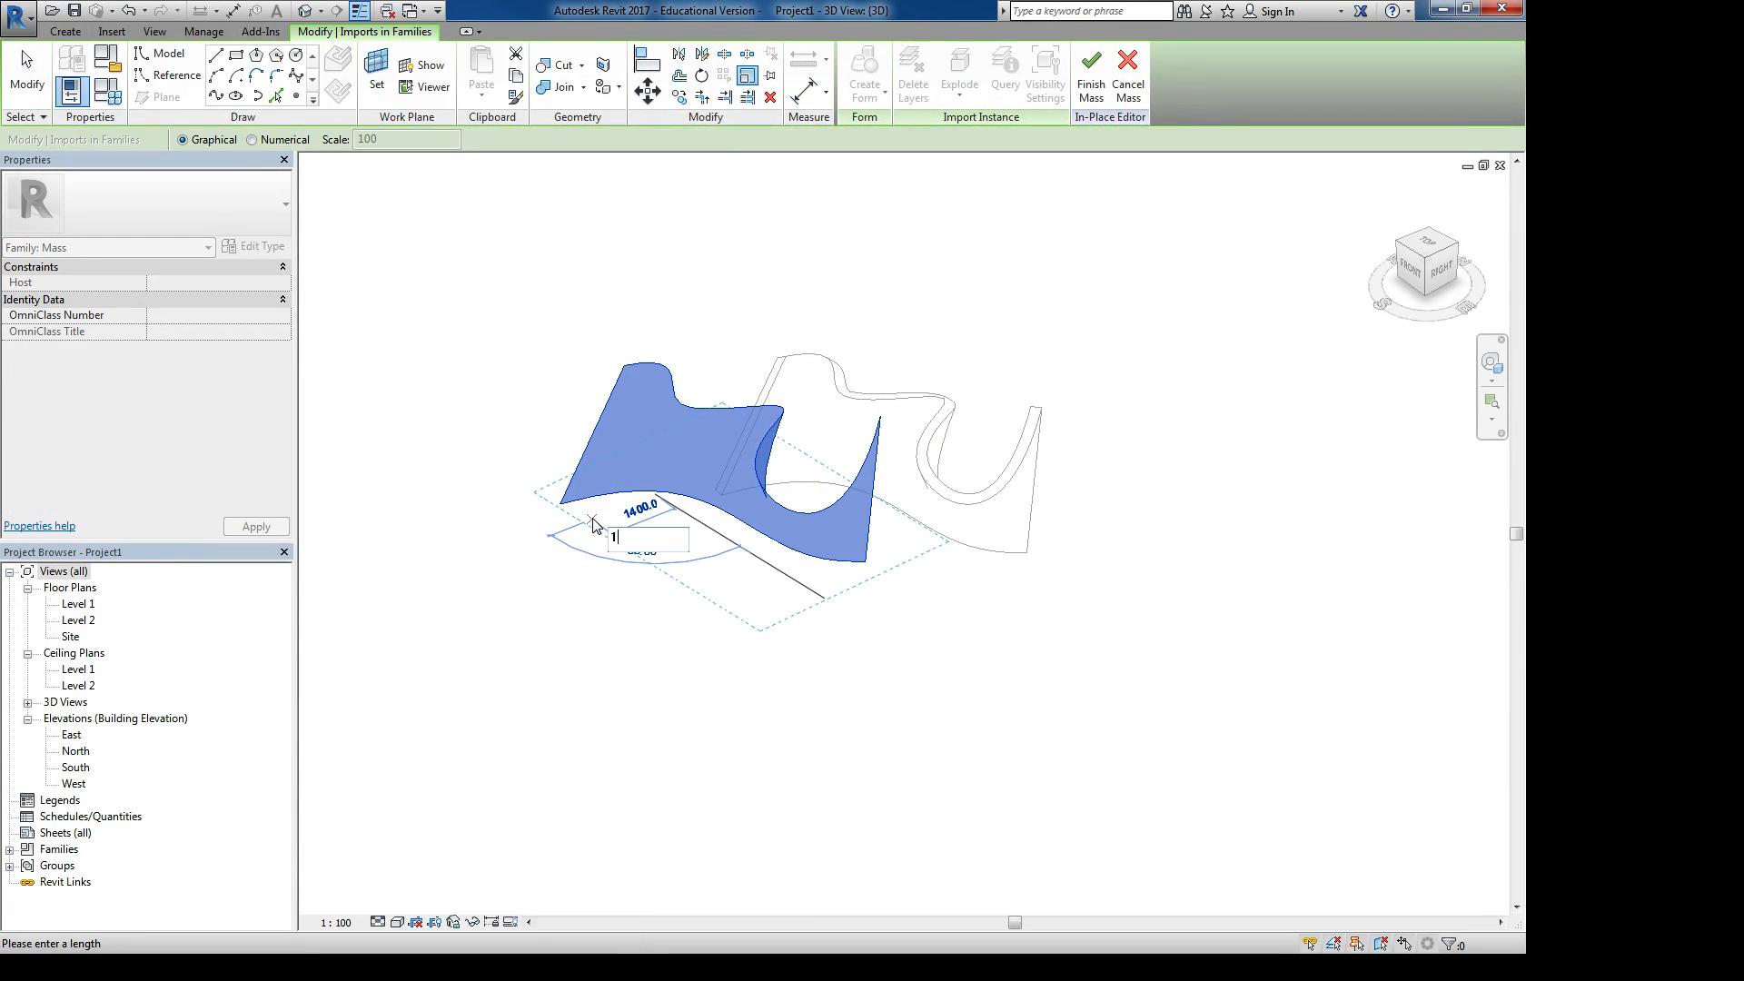
type("1")
key("Return")
type("2")
key("Return")
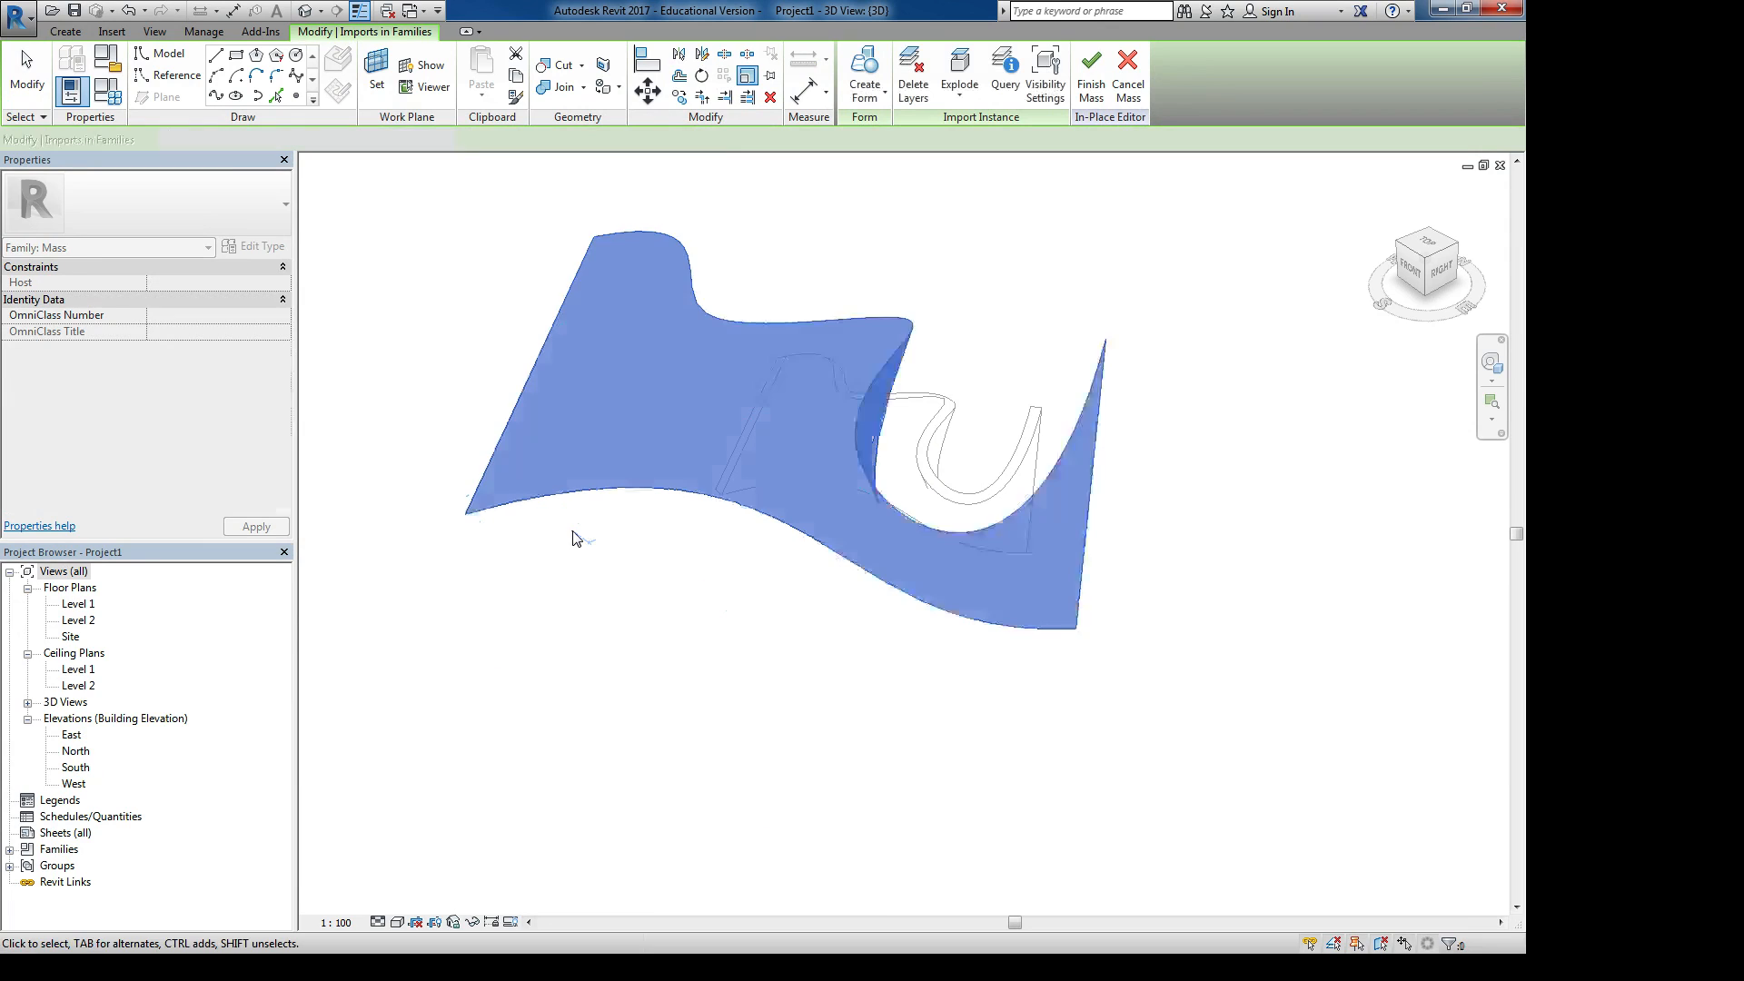
Finish the in-place mass and update the Generic - 200mm wall to its enlarged curved face
left_click(1126, 91)
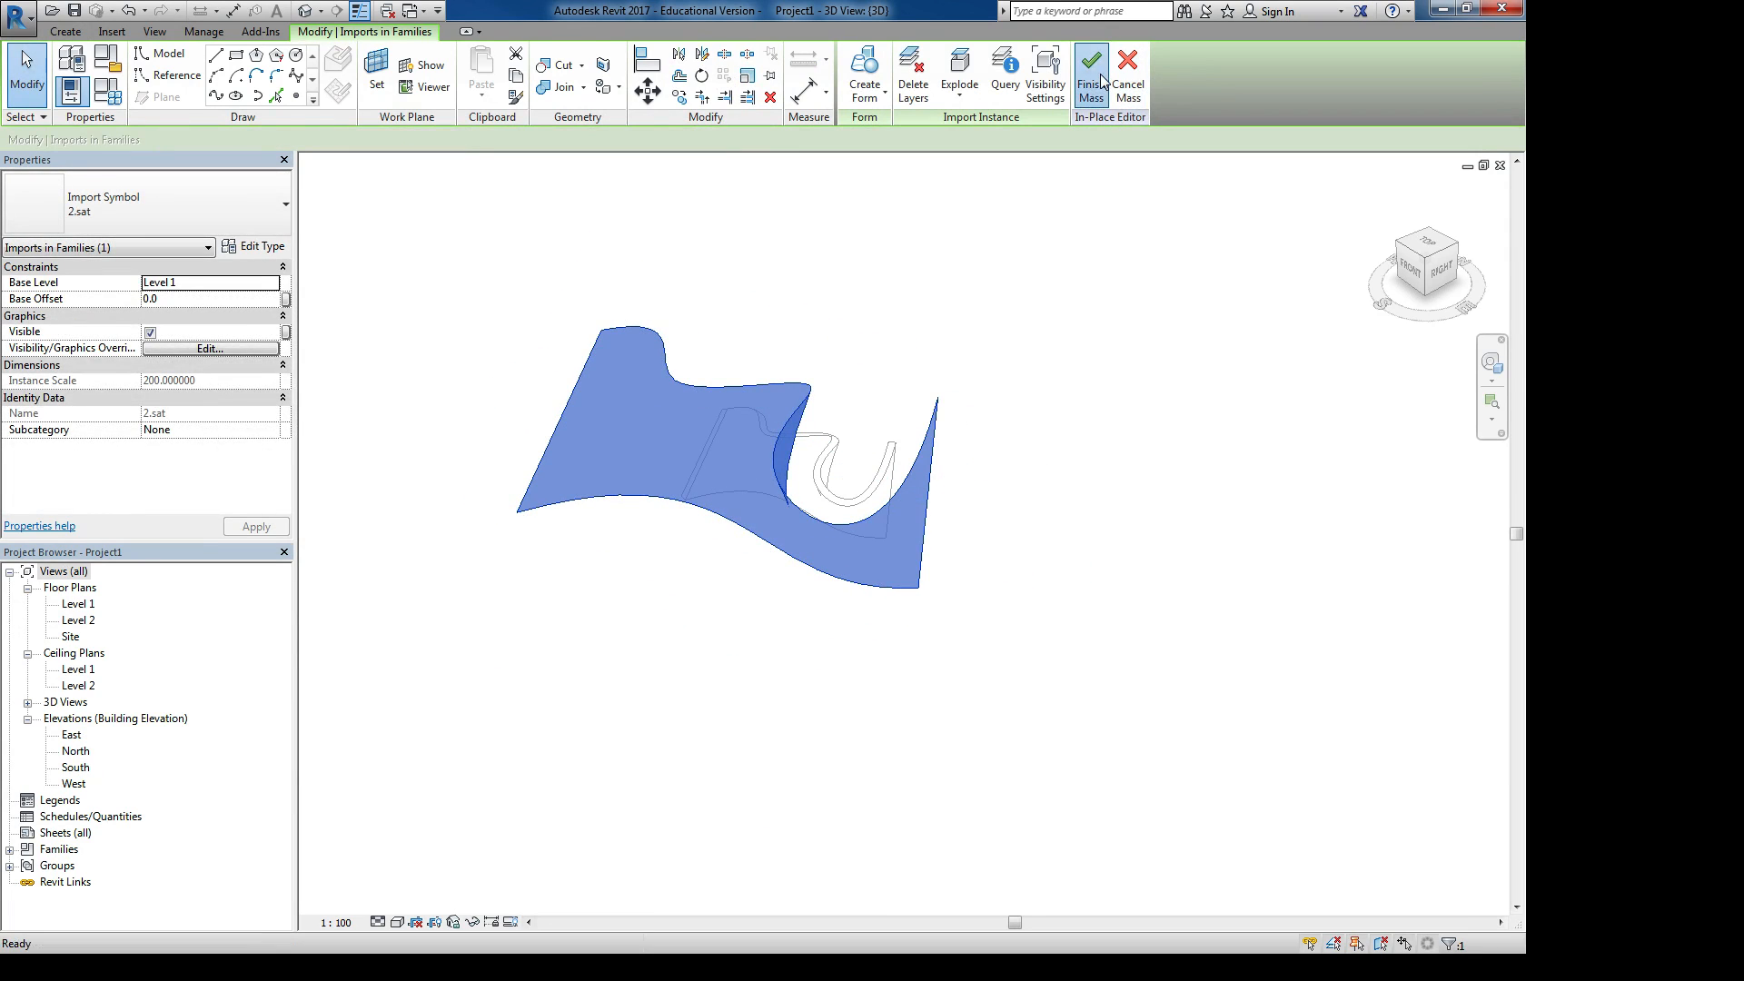
left_click(829, 497)
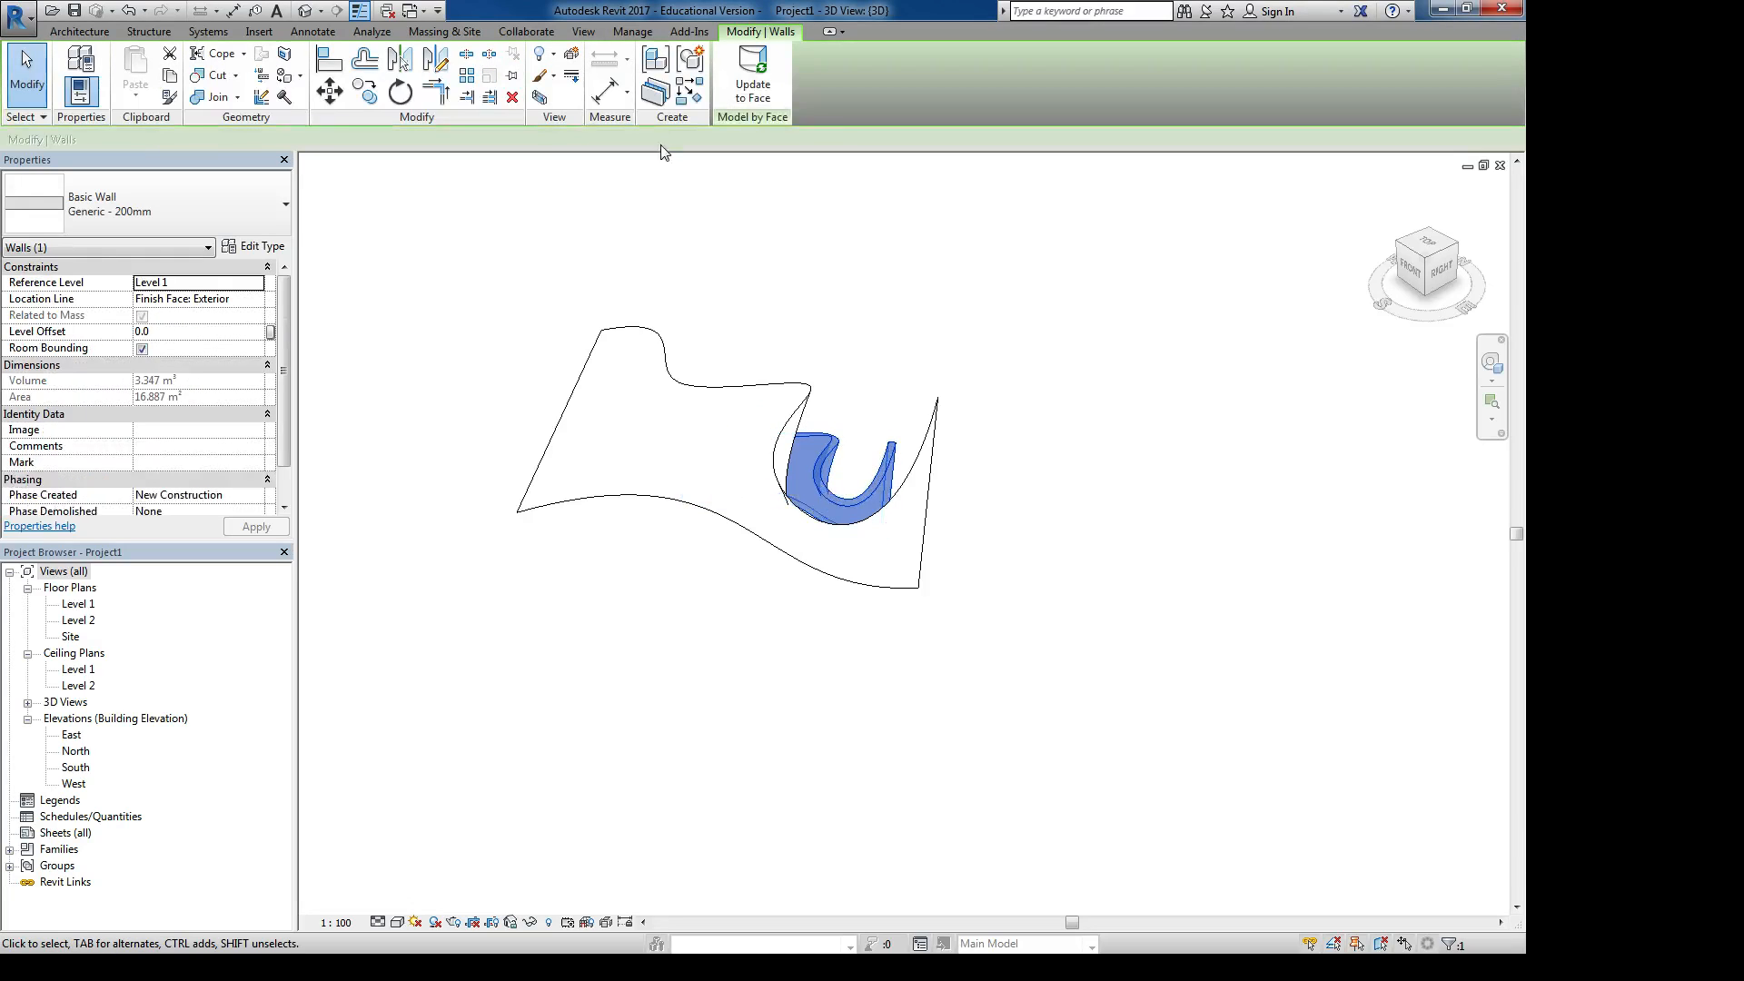
left_click(749, 74)
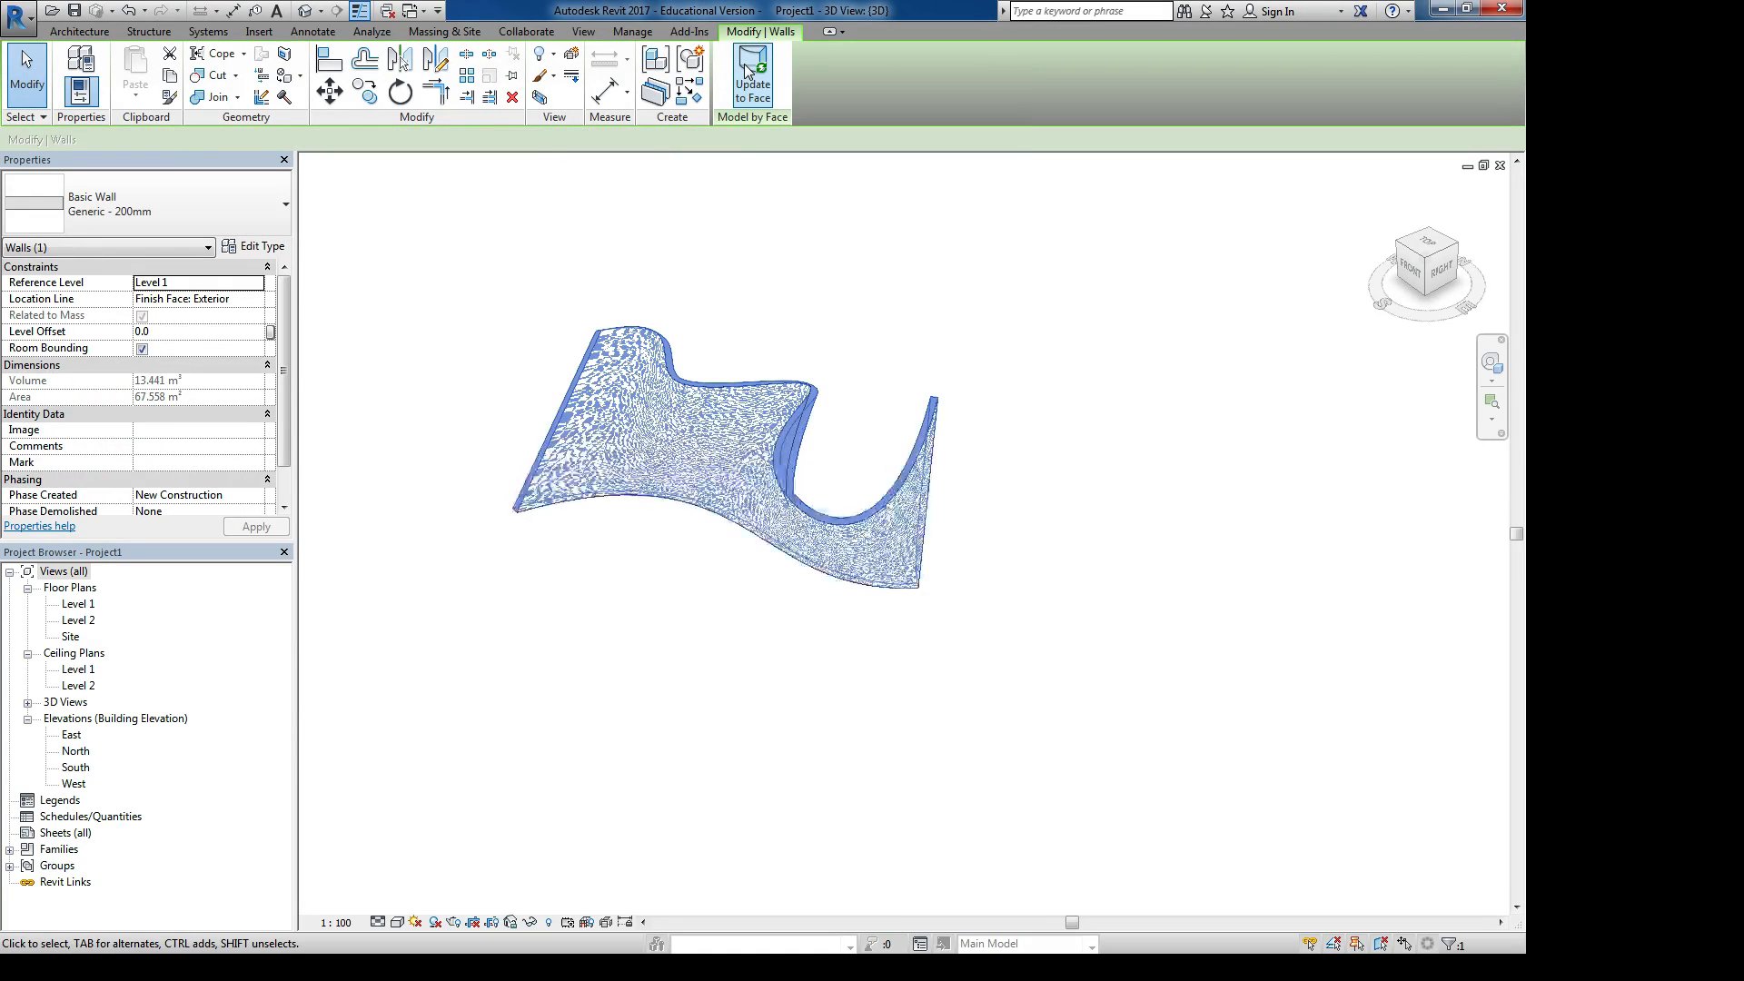
middle_click_drag(625, 291, 610, 357)
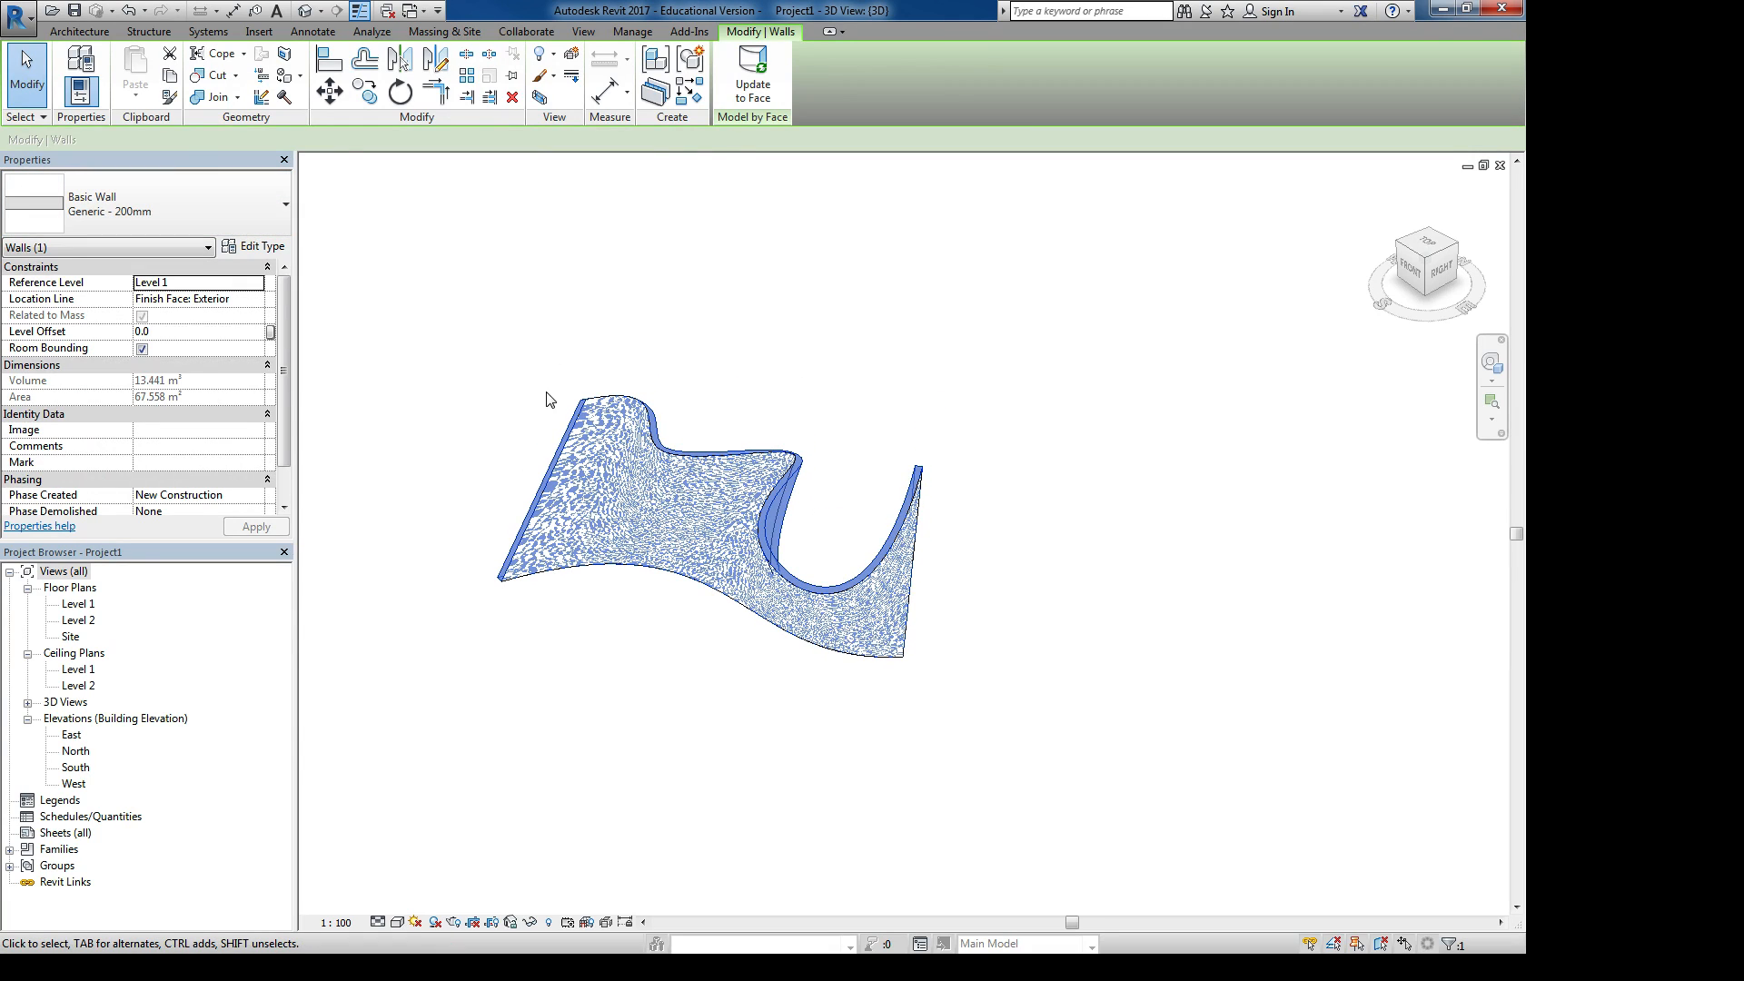
Change the face-based wall's type to Exterior - EIFS on Mtl Stud
left_click(254, 223)
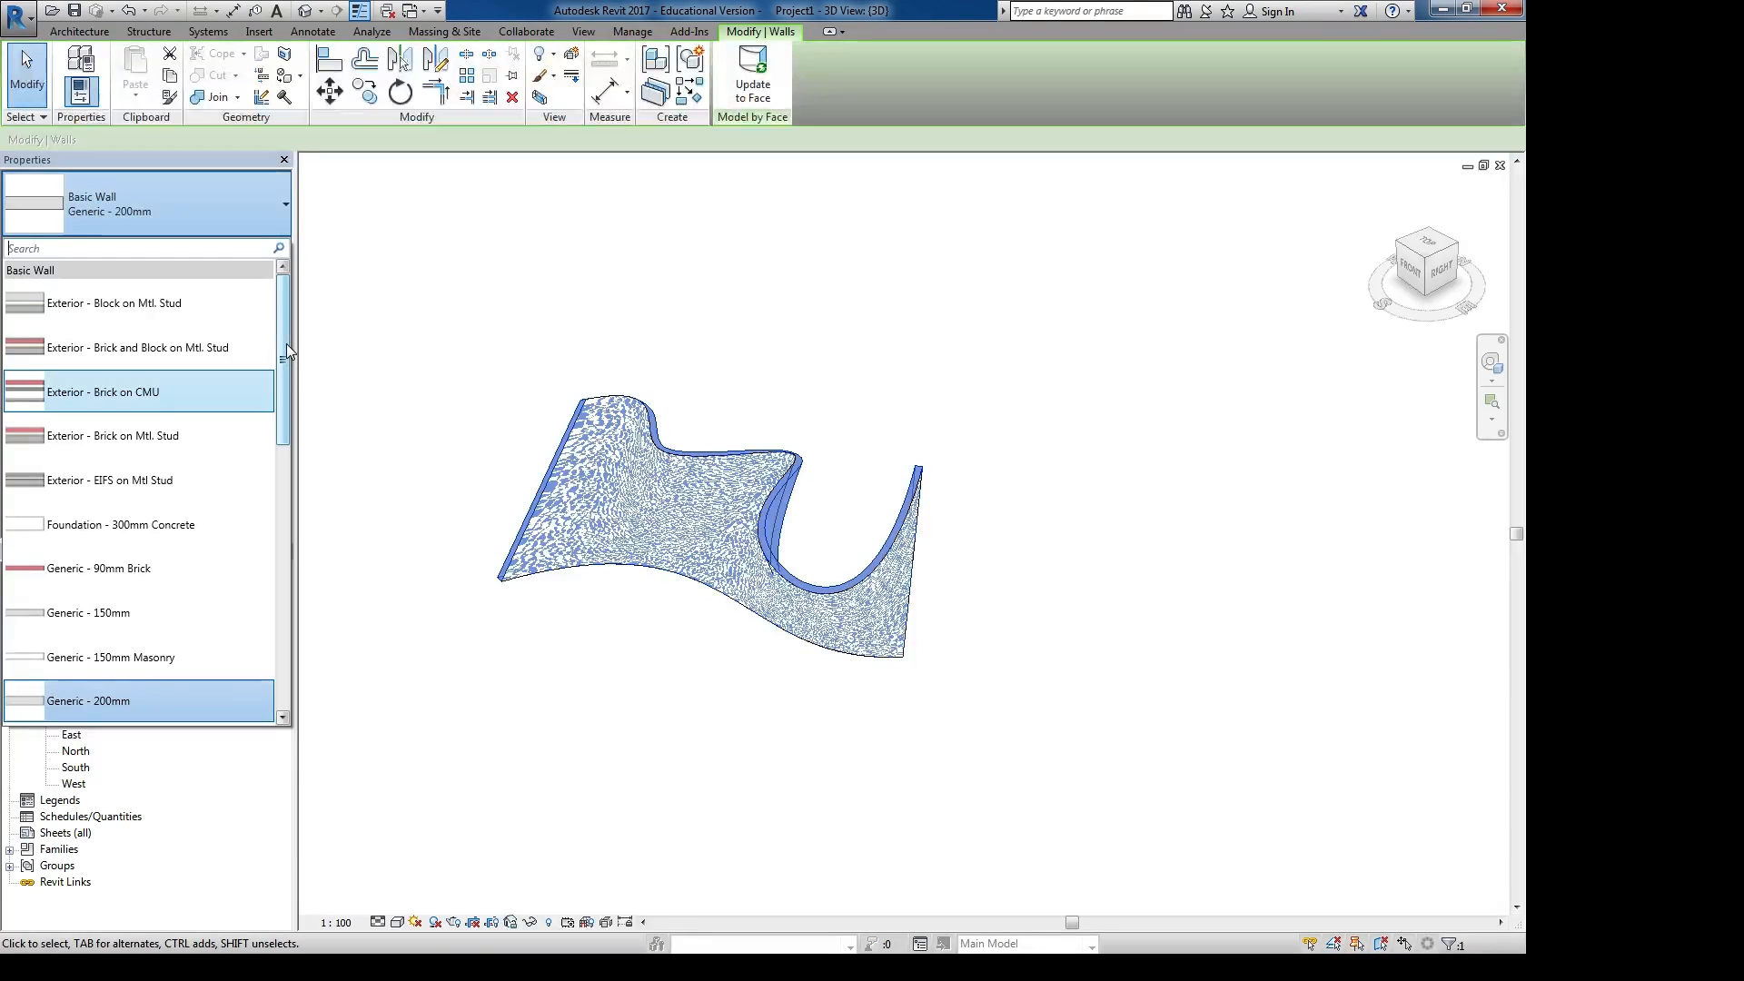
left_click_drag(286, 344, 284, 356)
left_click(89, 438)
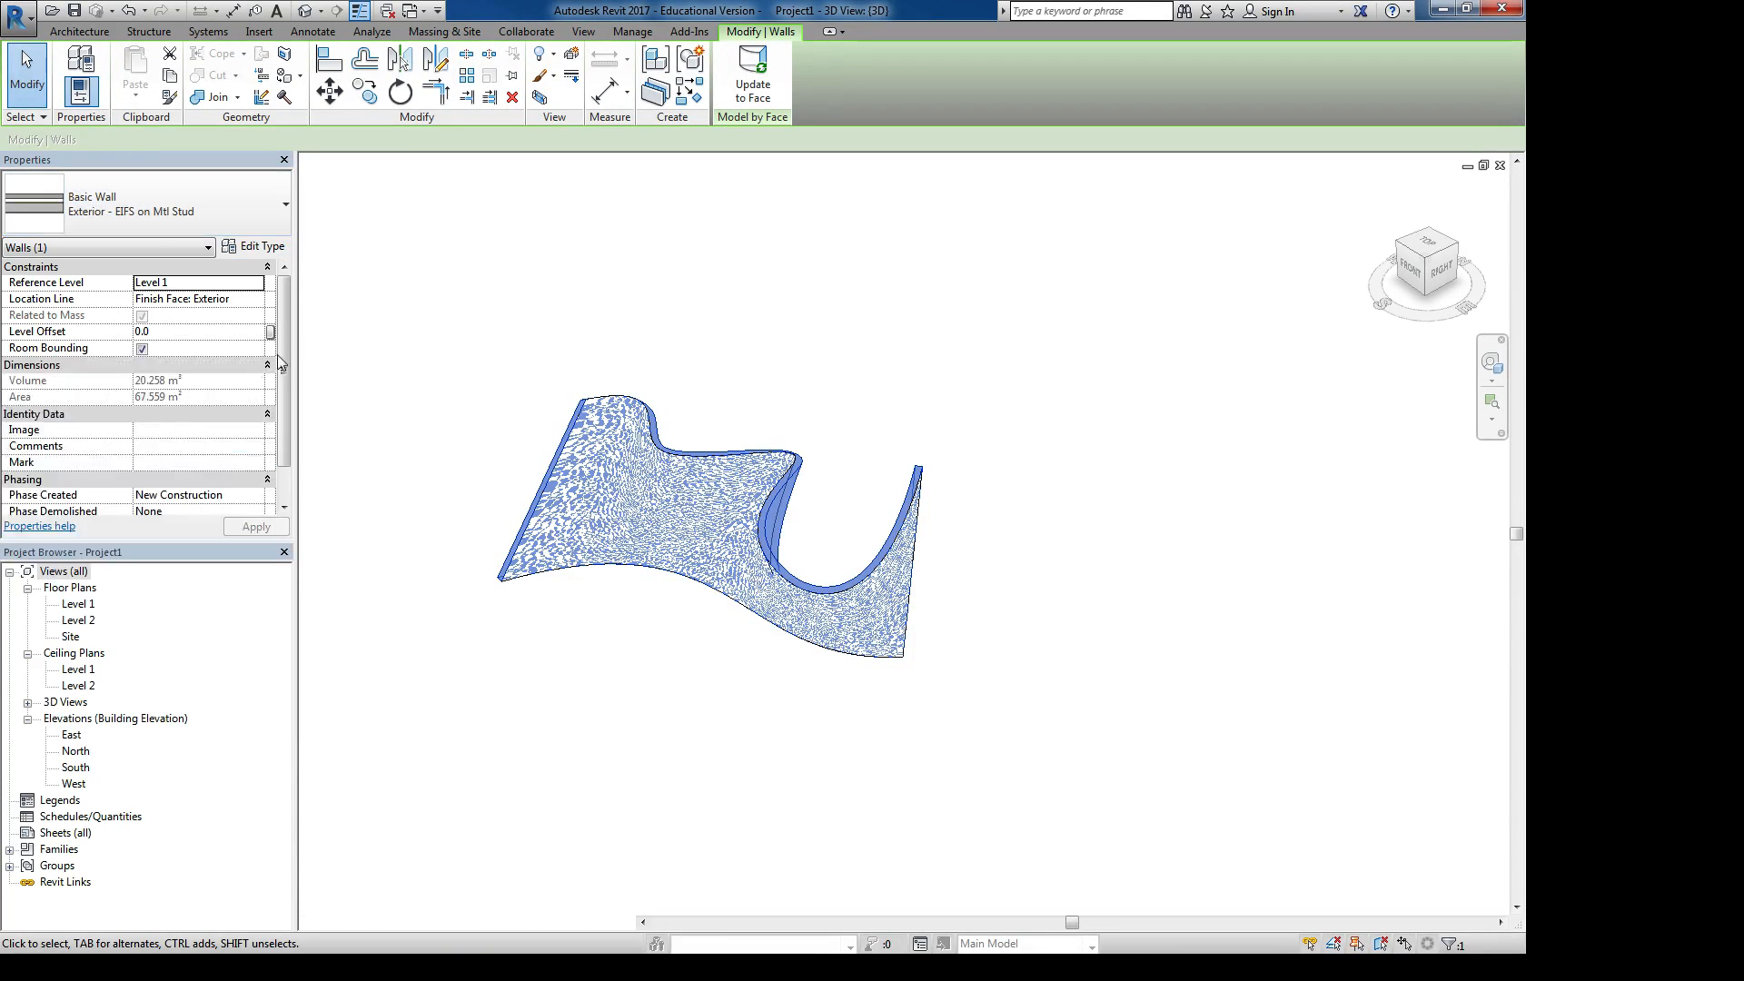
Try to change the face-based wall's type to Curtain Wall
left_click(284, 213)
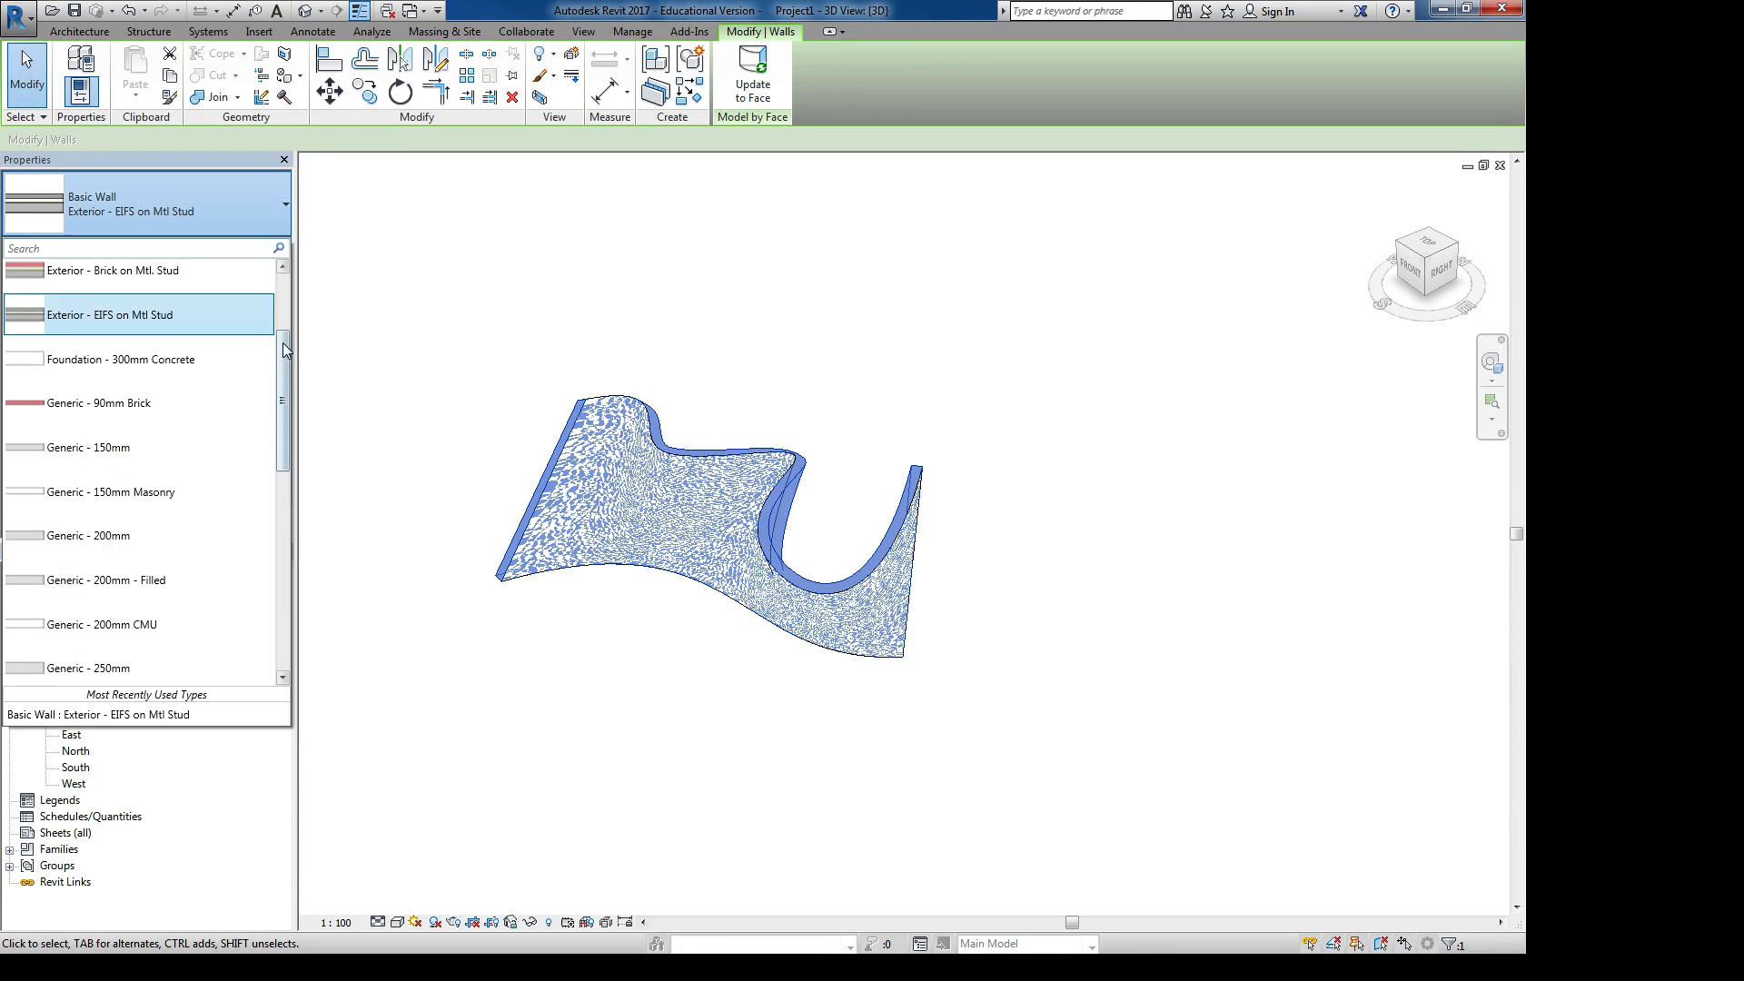
scroll(283, 348, "down", 10)
left_click(51, 521)
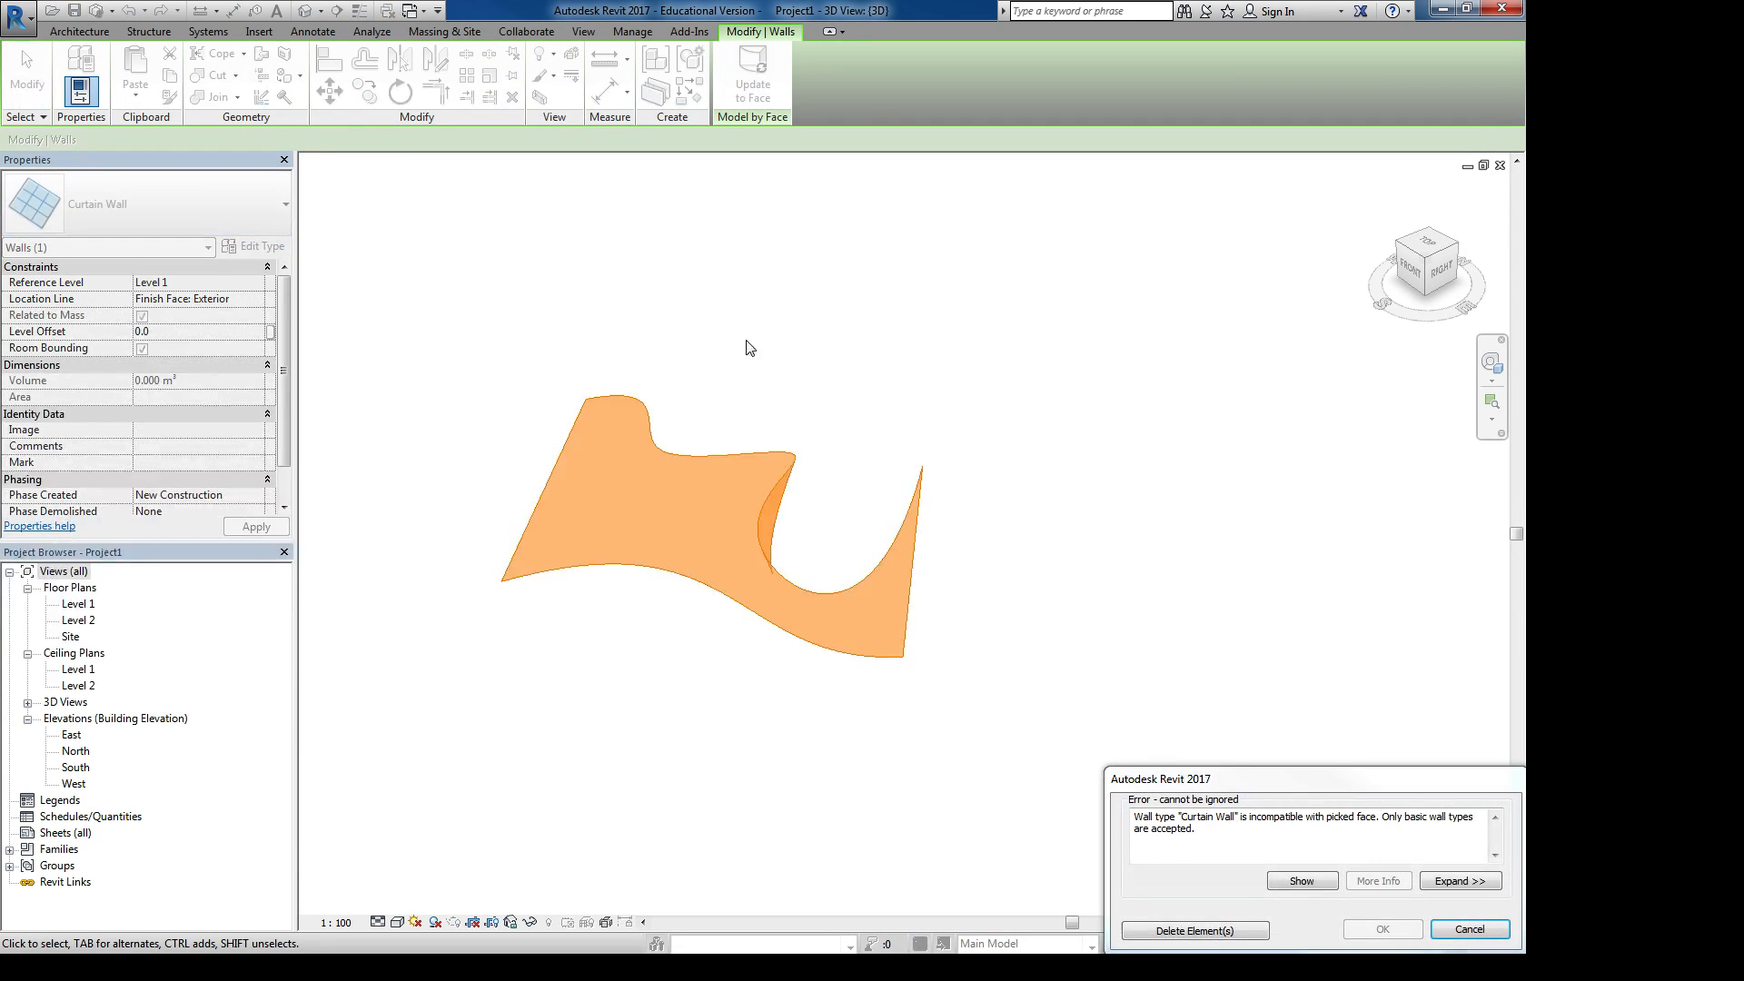
left_click(1464, 930)
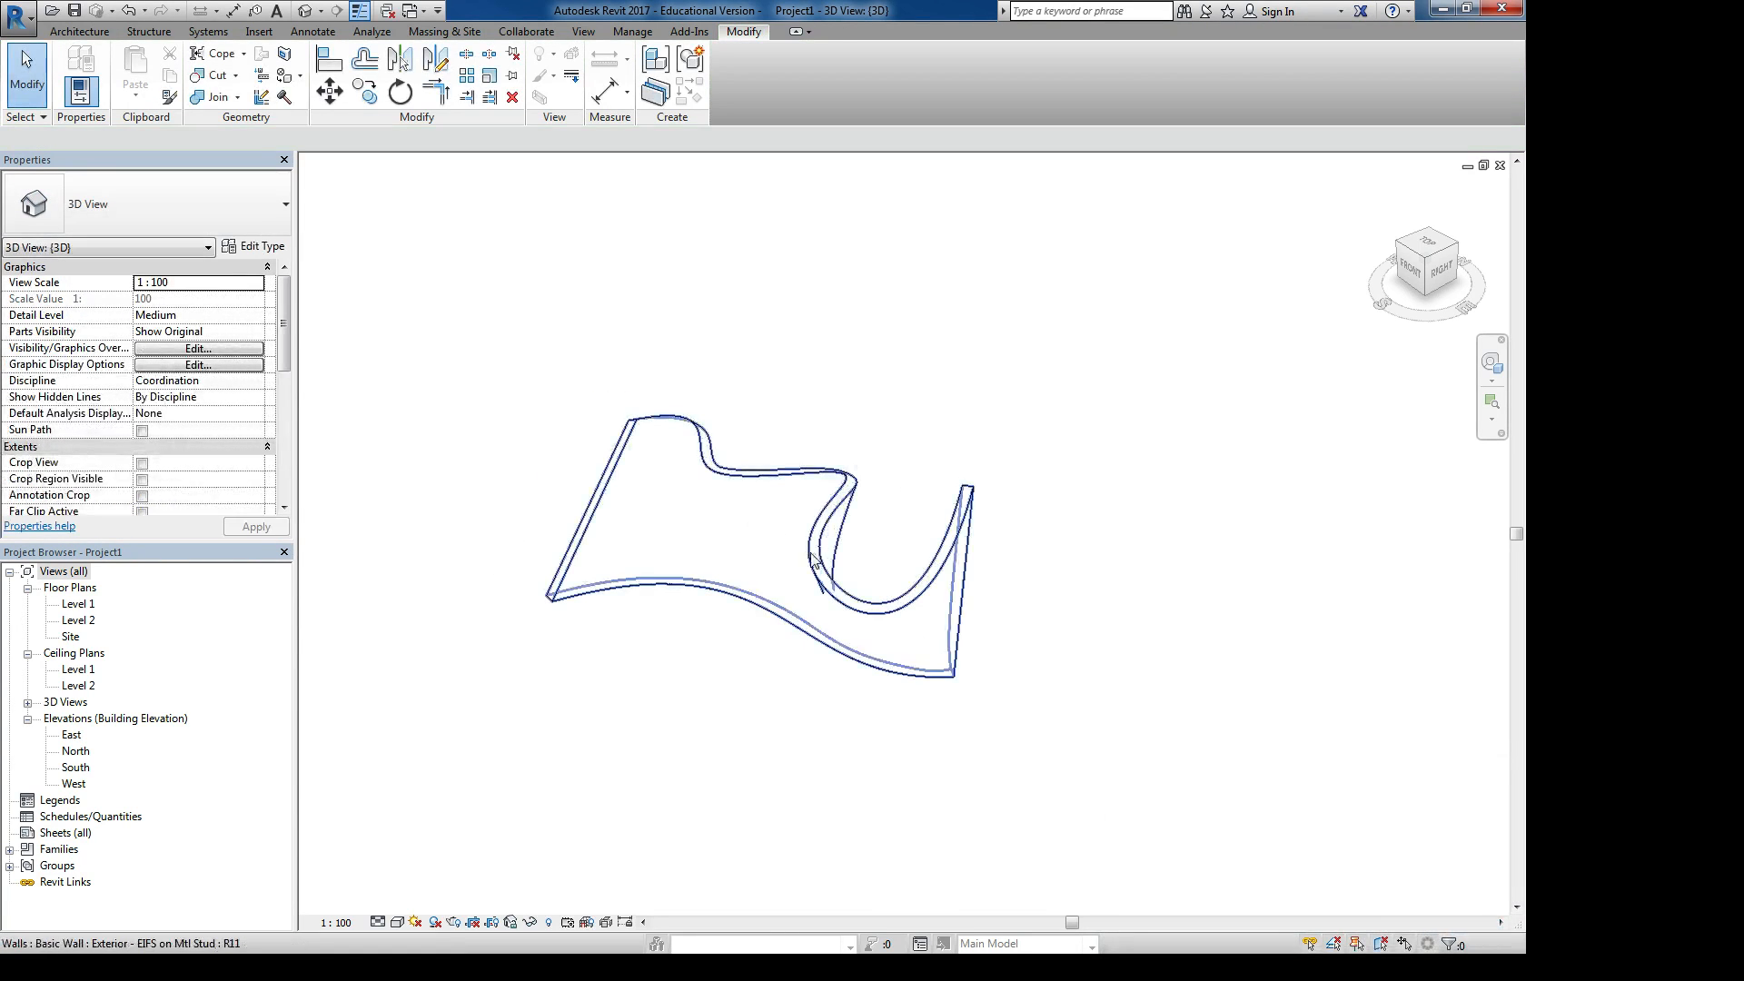
Delete the face-based wall and create a 1500 x 3000mm curtain system by face on the mass's curved surface
key("Delete")
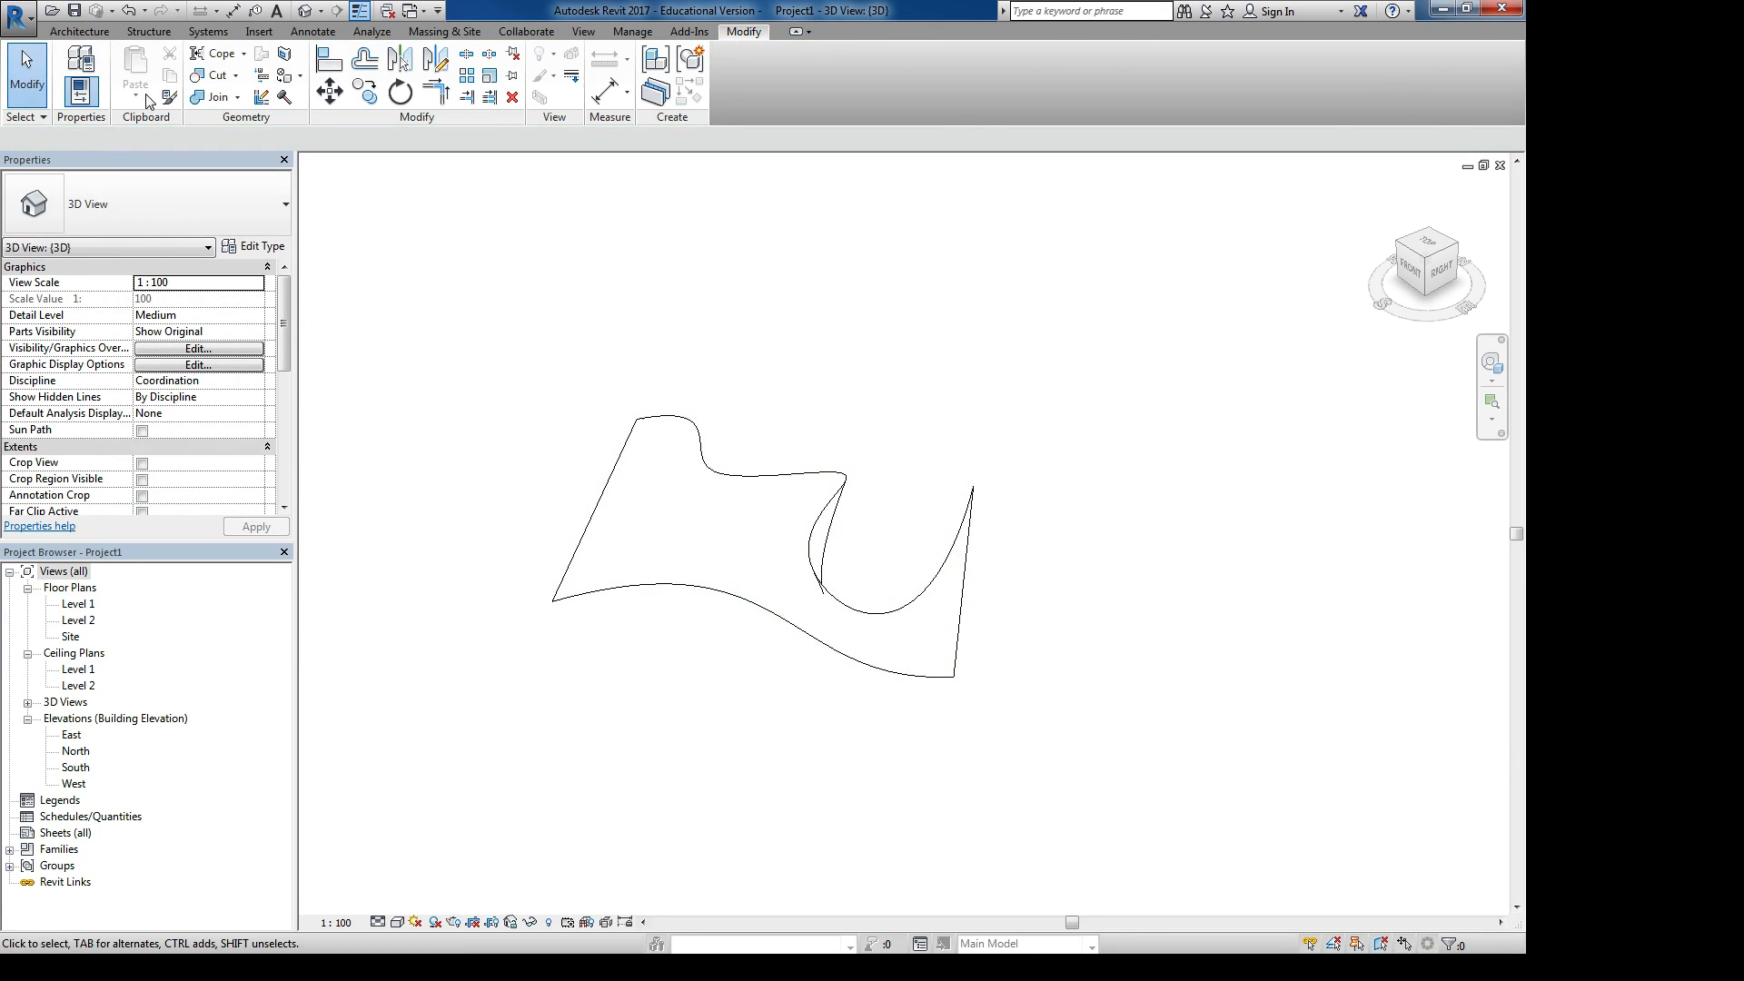
left_click(81, 32)
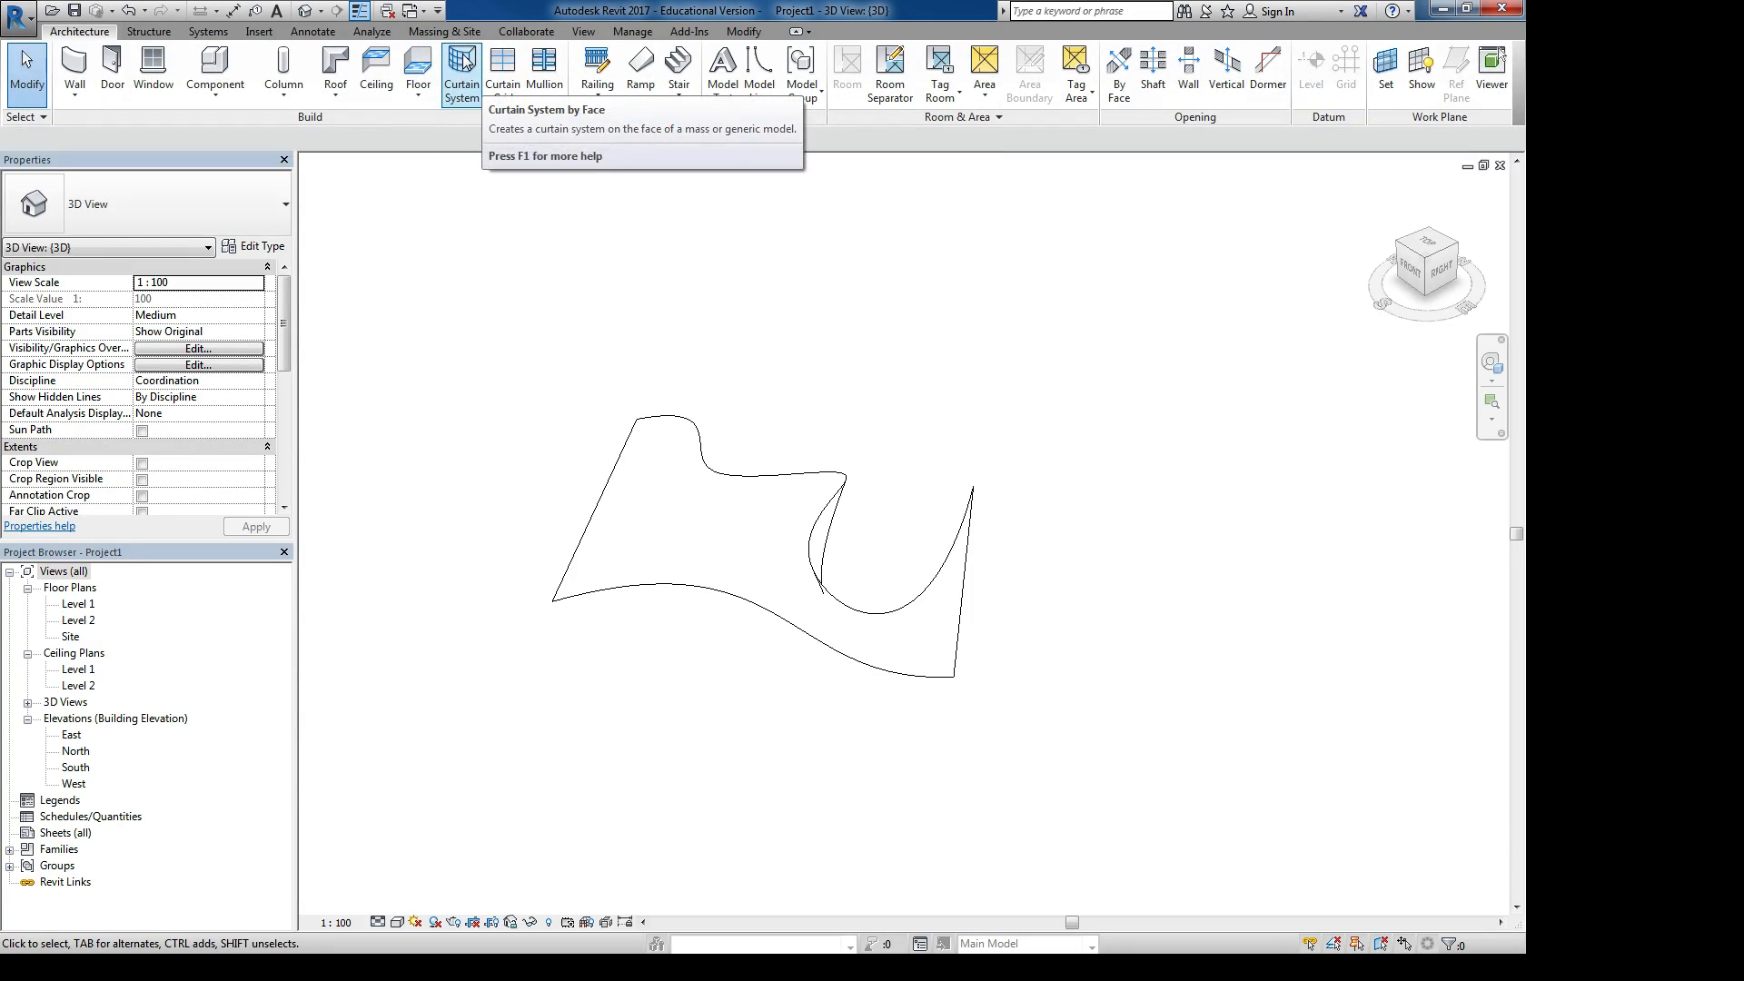
left_click(703, 436)
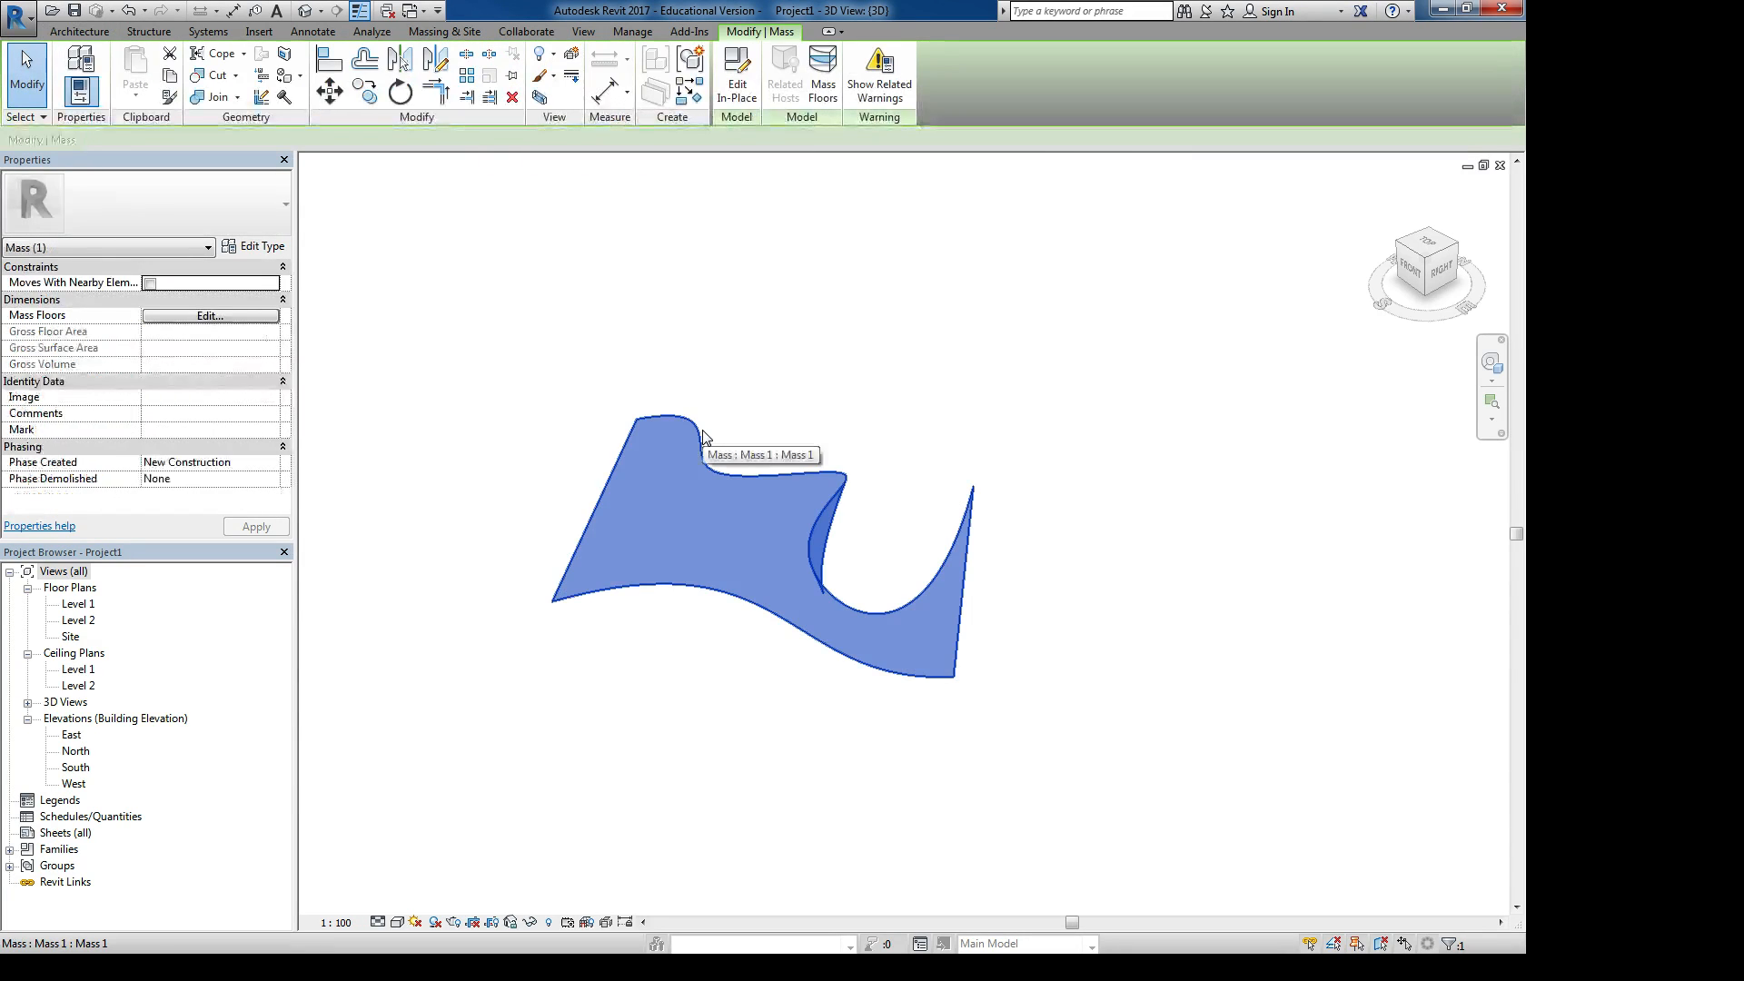
left_click(468, 32)
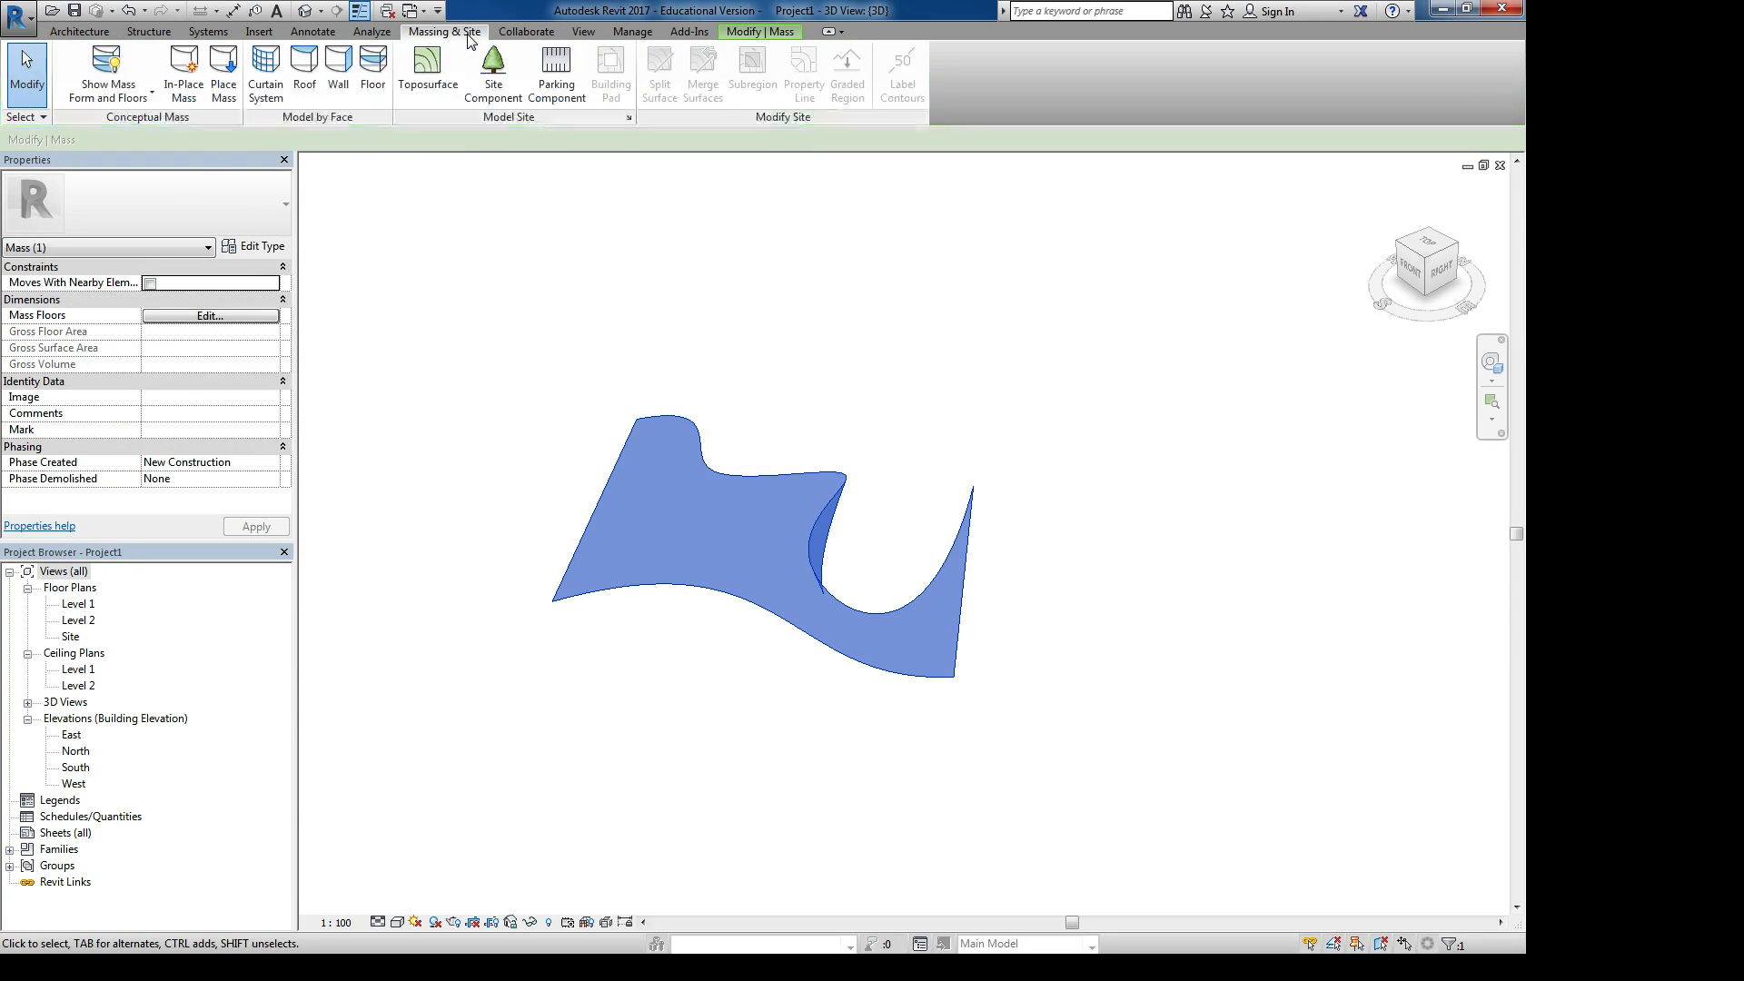
left_click(266, 71)
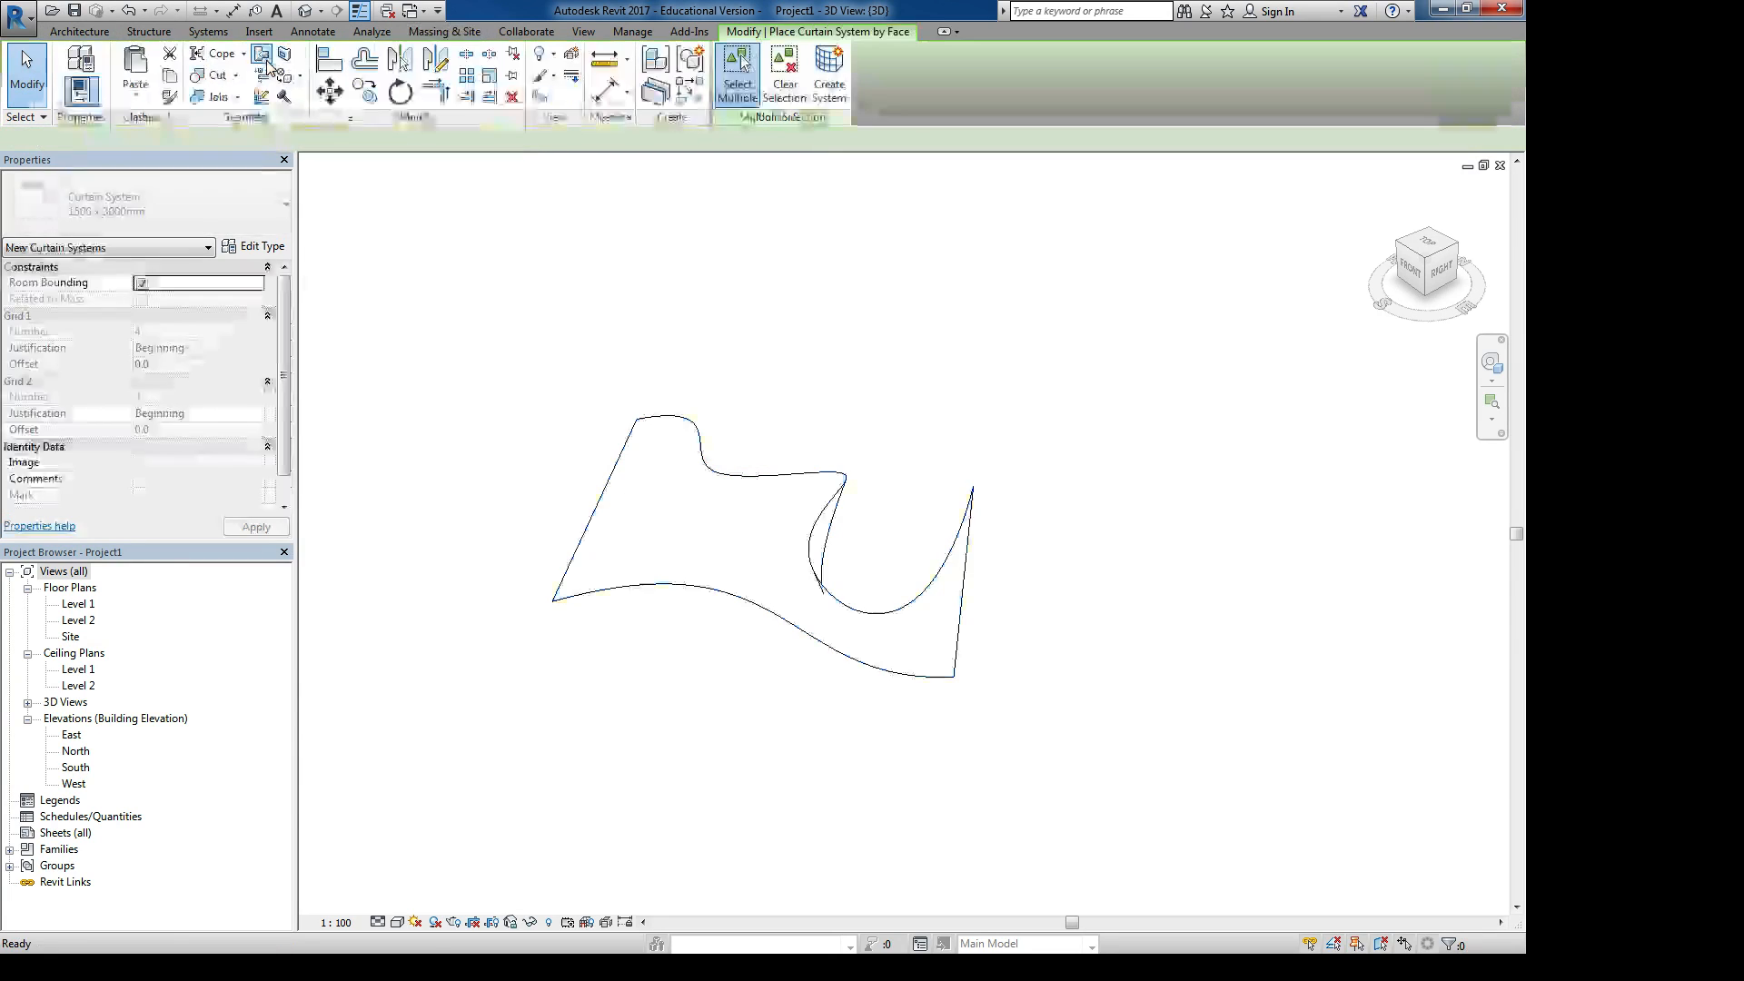
left_click(739, 476)
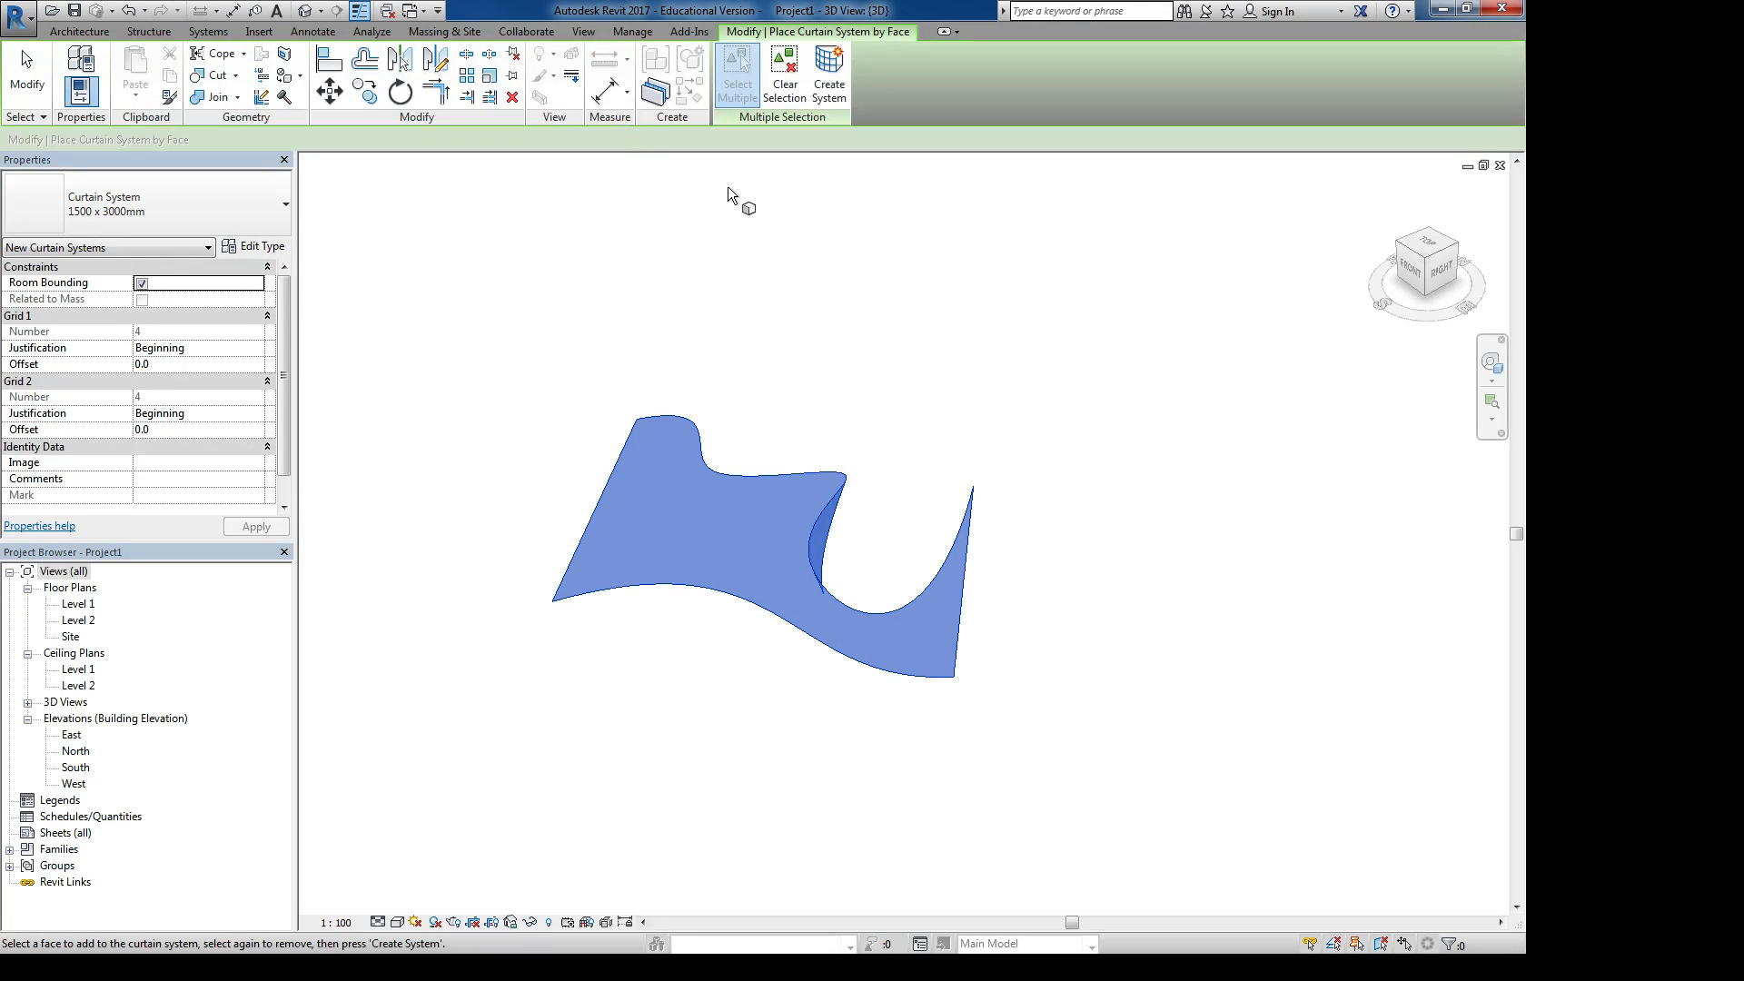
left_click(829, 77)
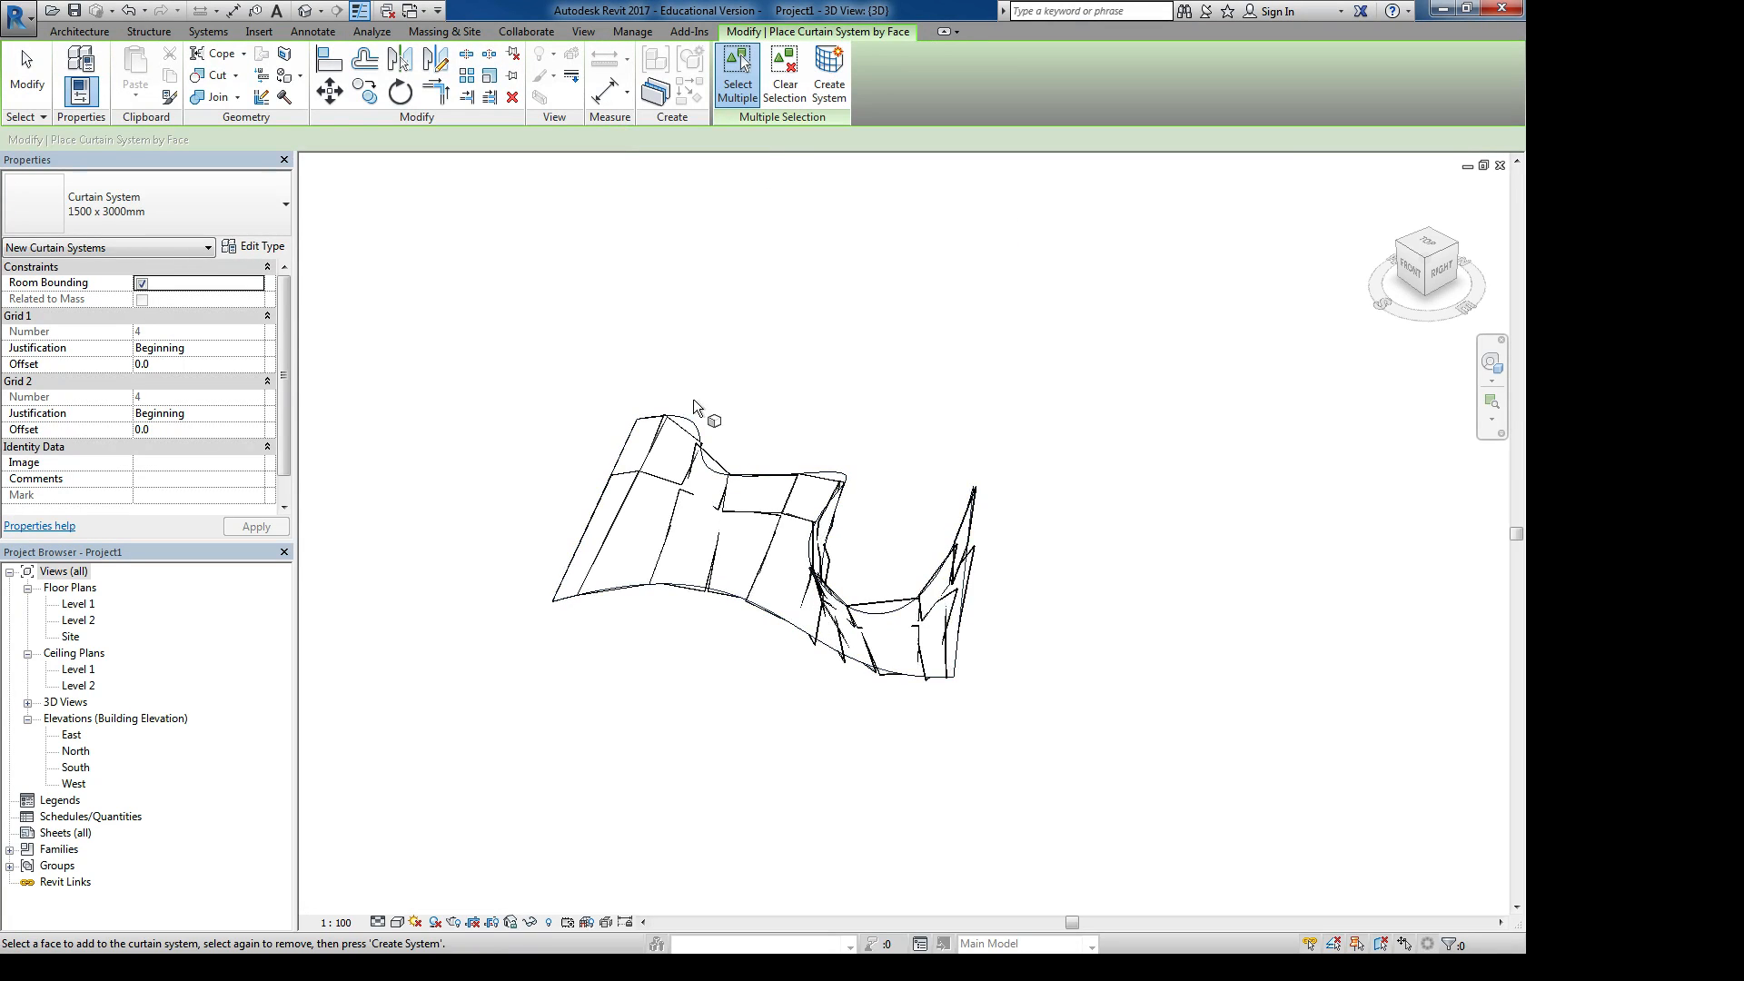
middle_click_drag(697, 407, 727, 453, "shift")
key("Escape")
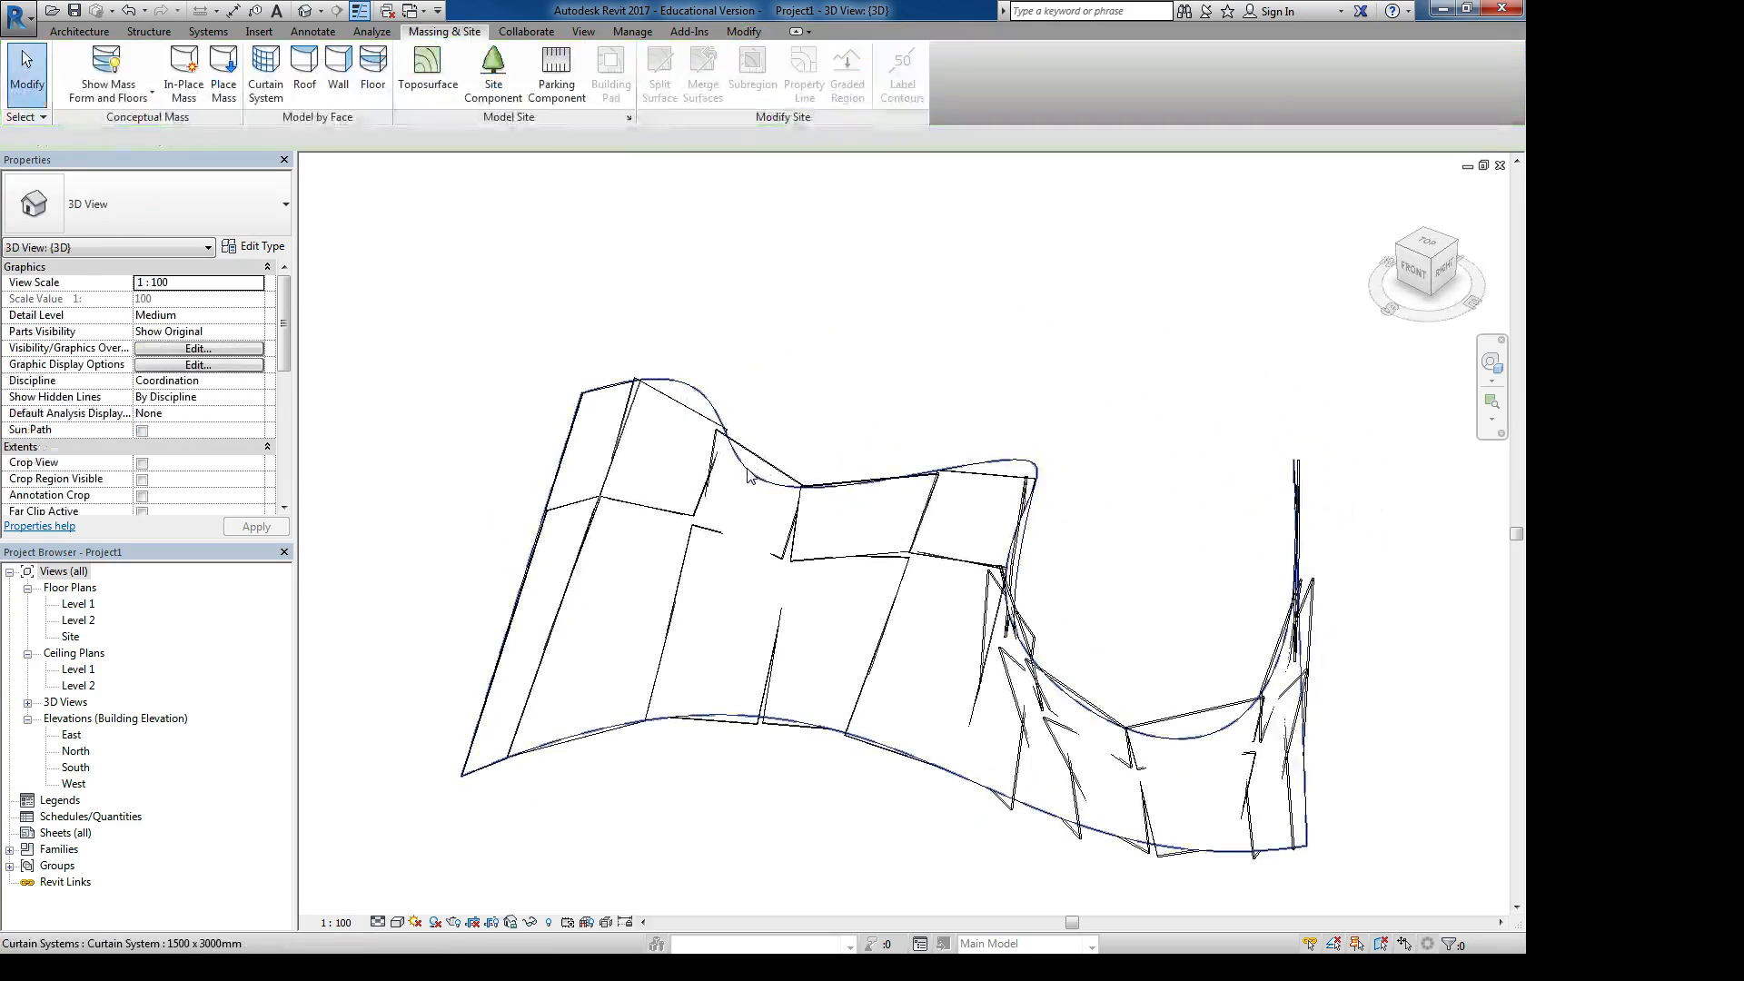
Examine how the curtain system's grid and glazed panels follow the curved mass surface
left_click(748, 475)
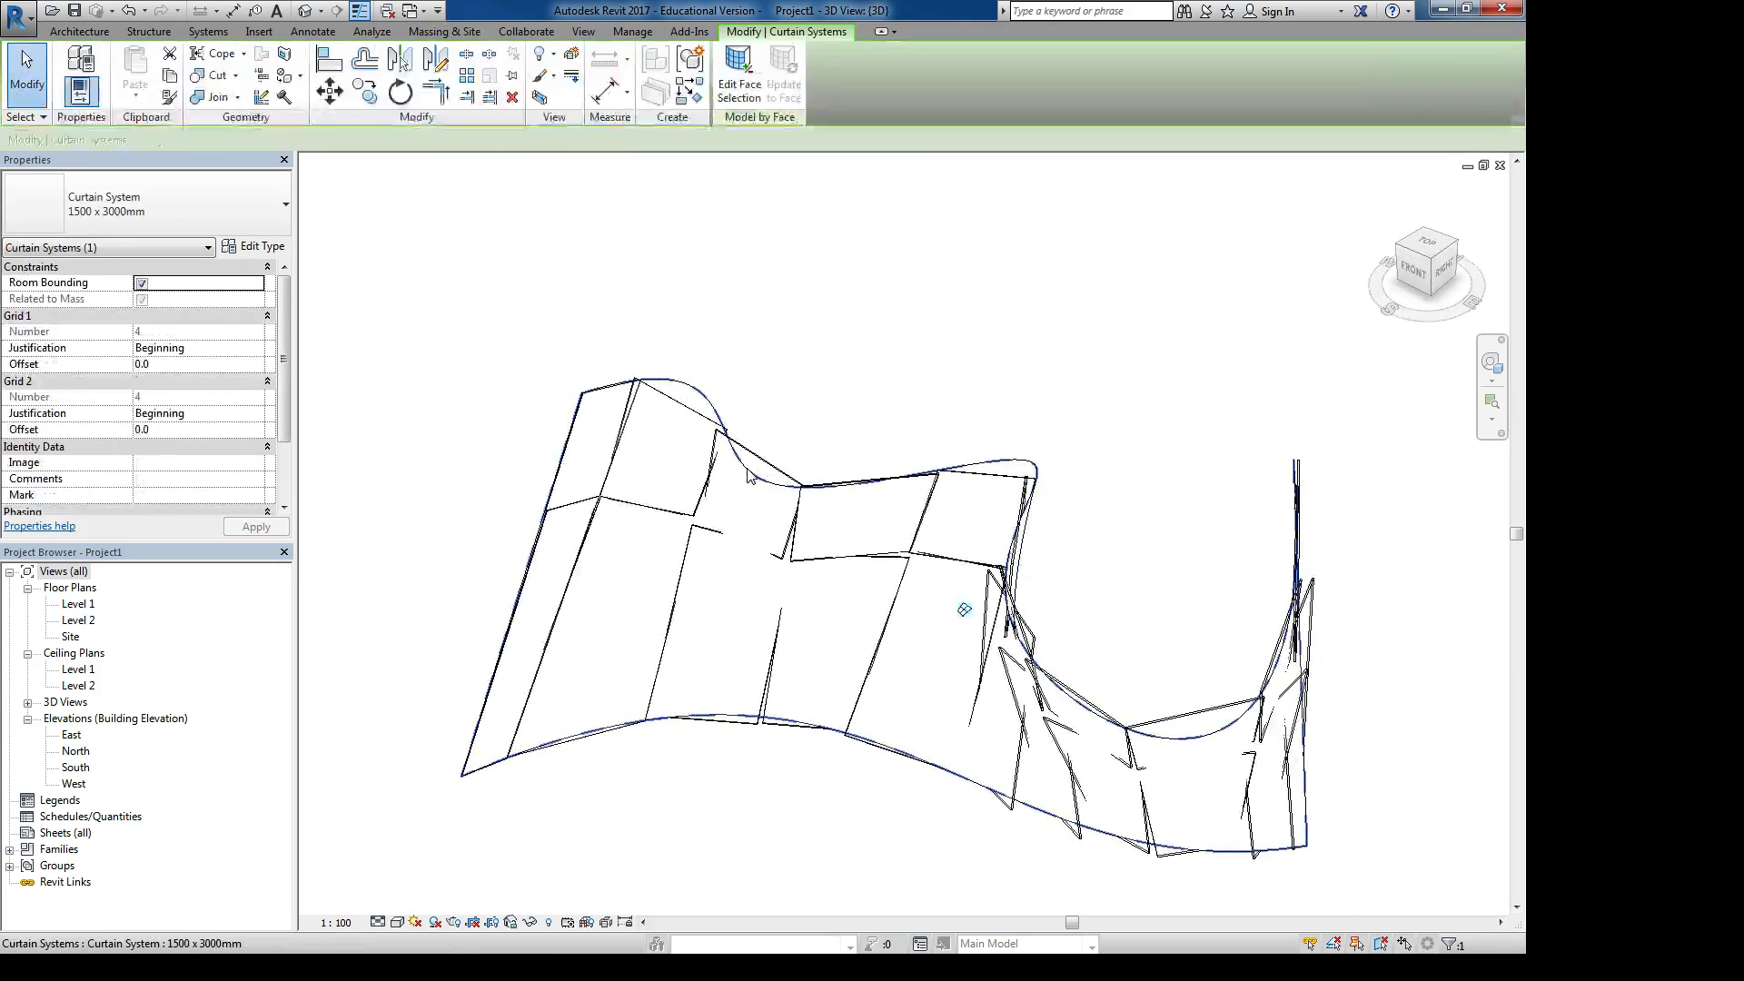
left_click(720, 403)
left_click(708, 398)
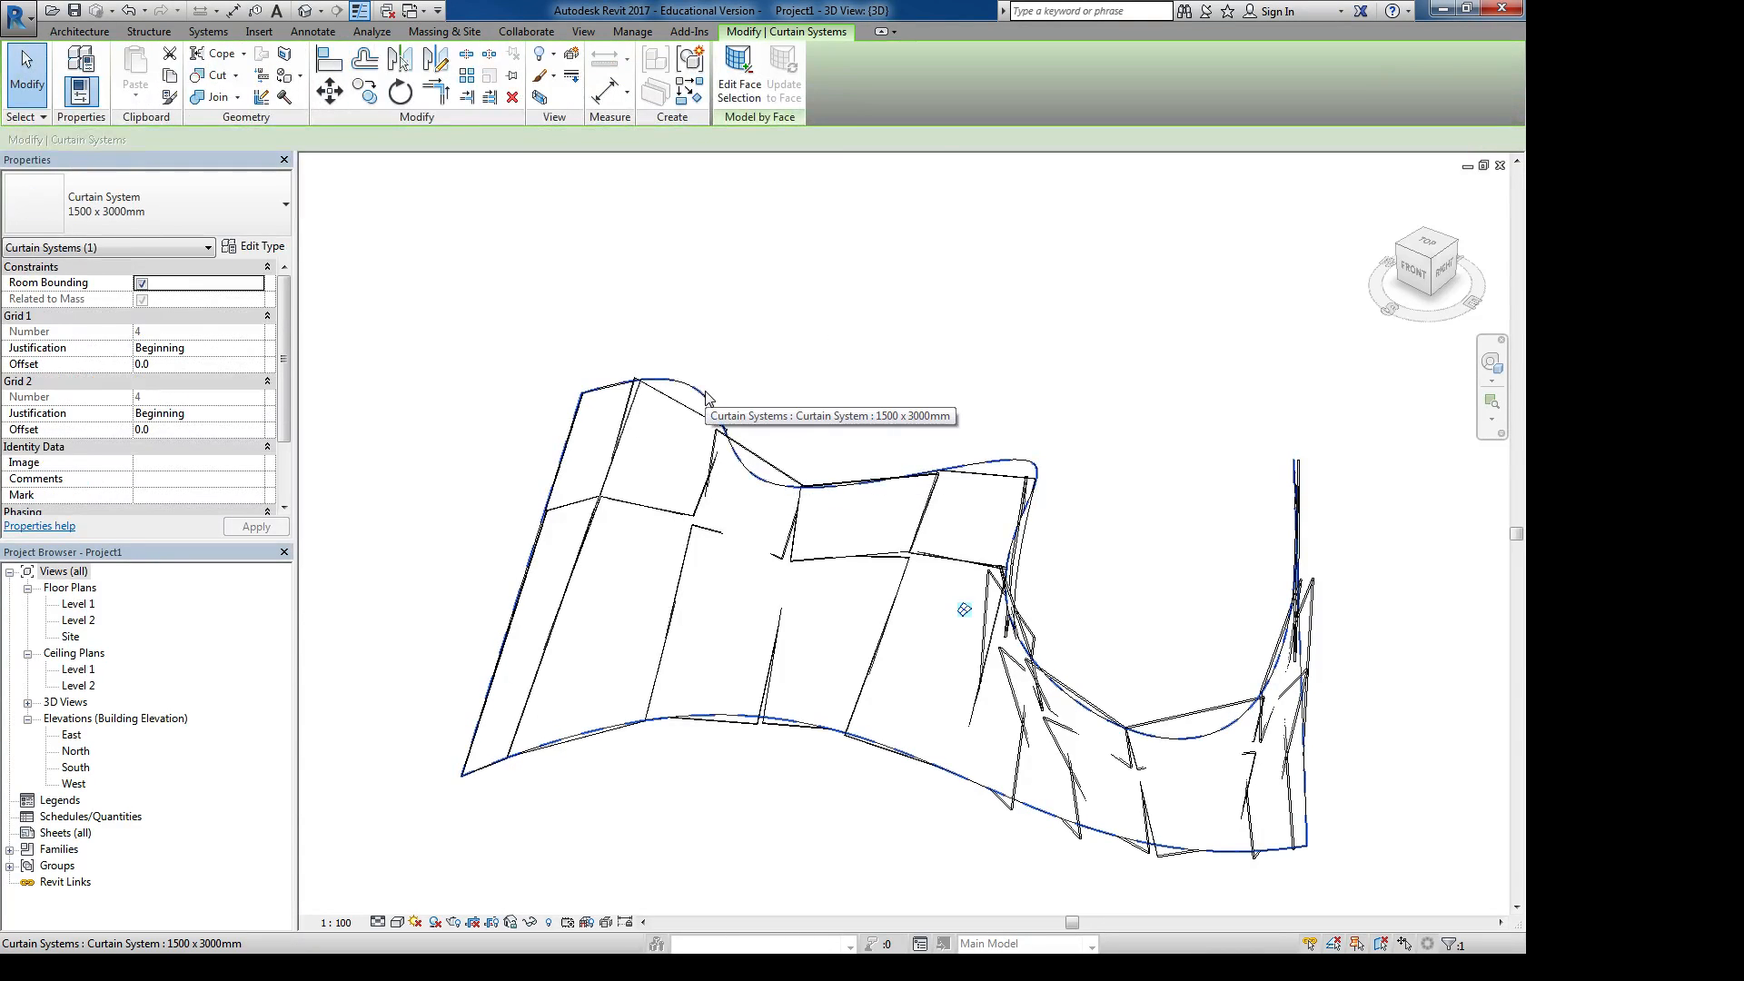
key("Escape")
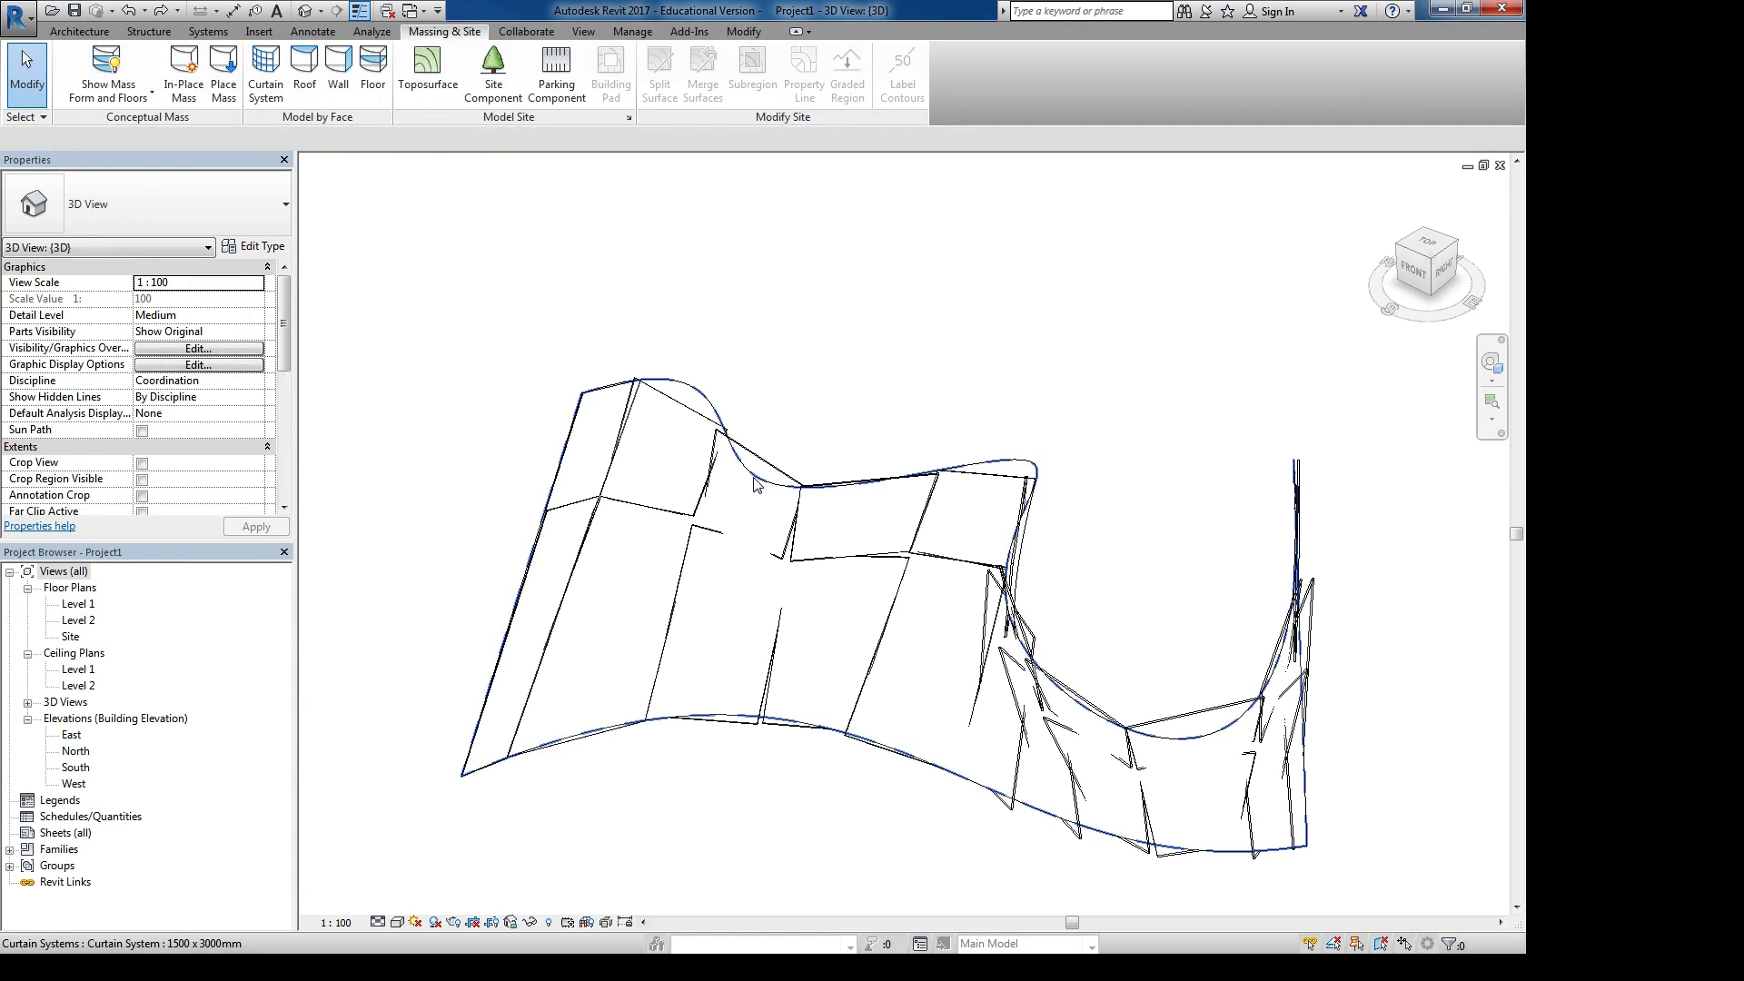
left_click(757, 484)
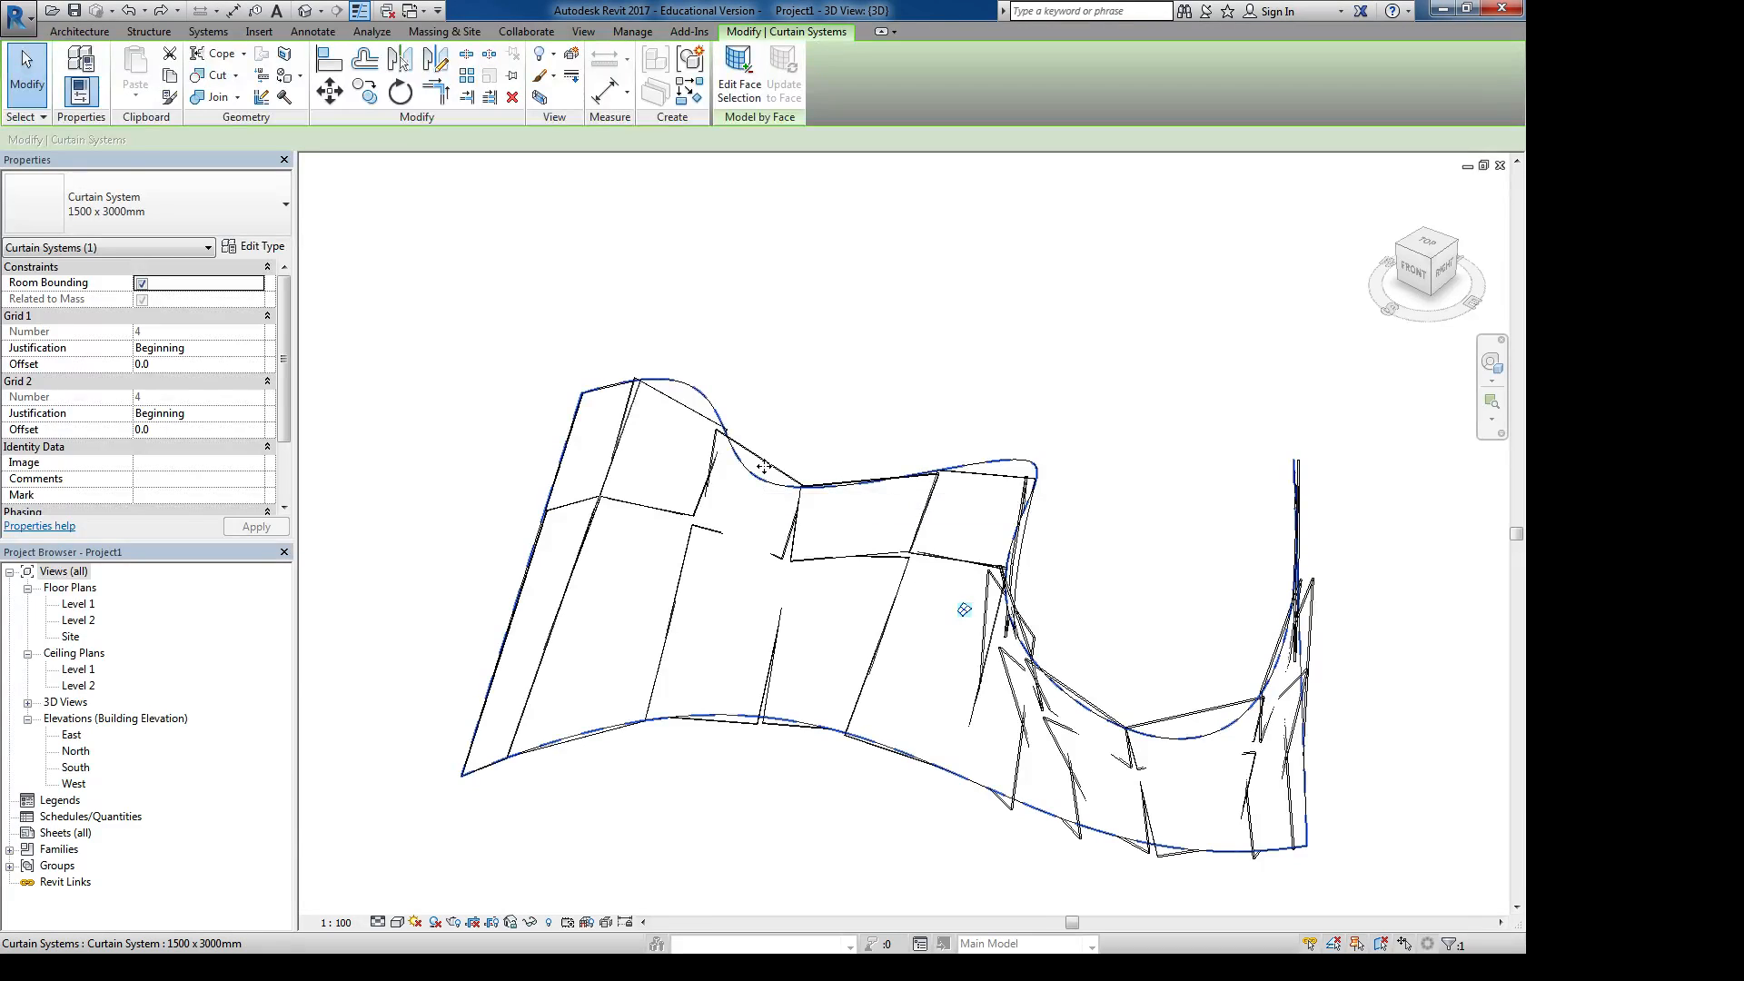
left_click(763, 466)
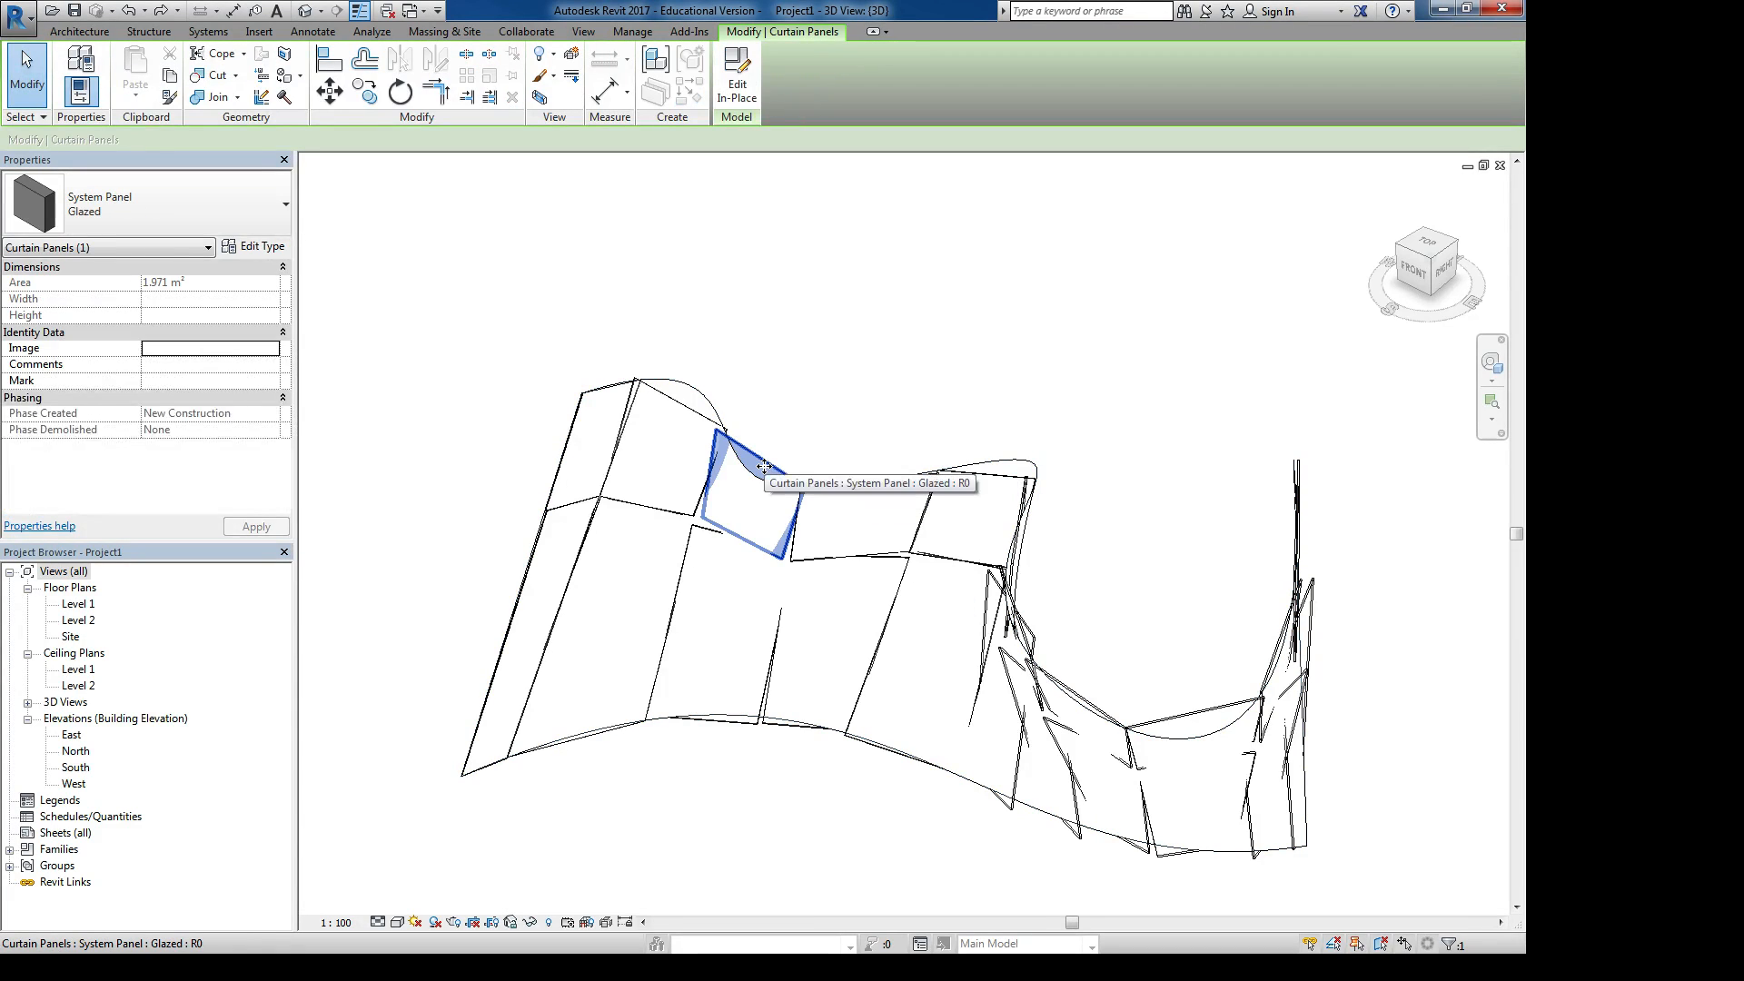
left_click(715, 415)
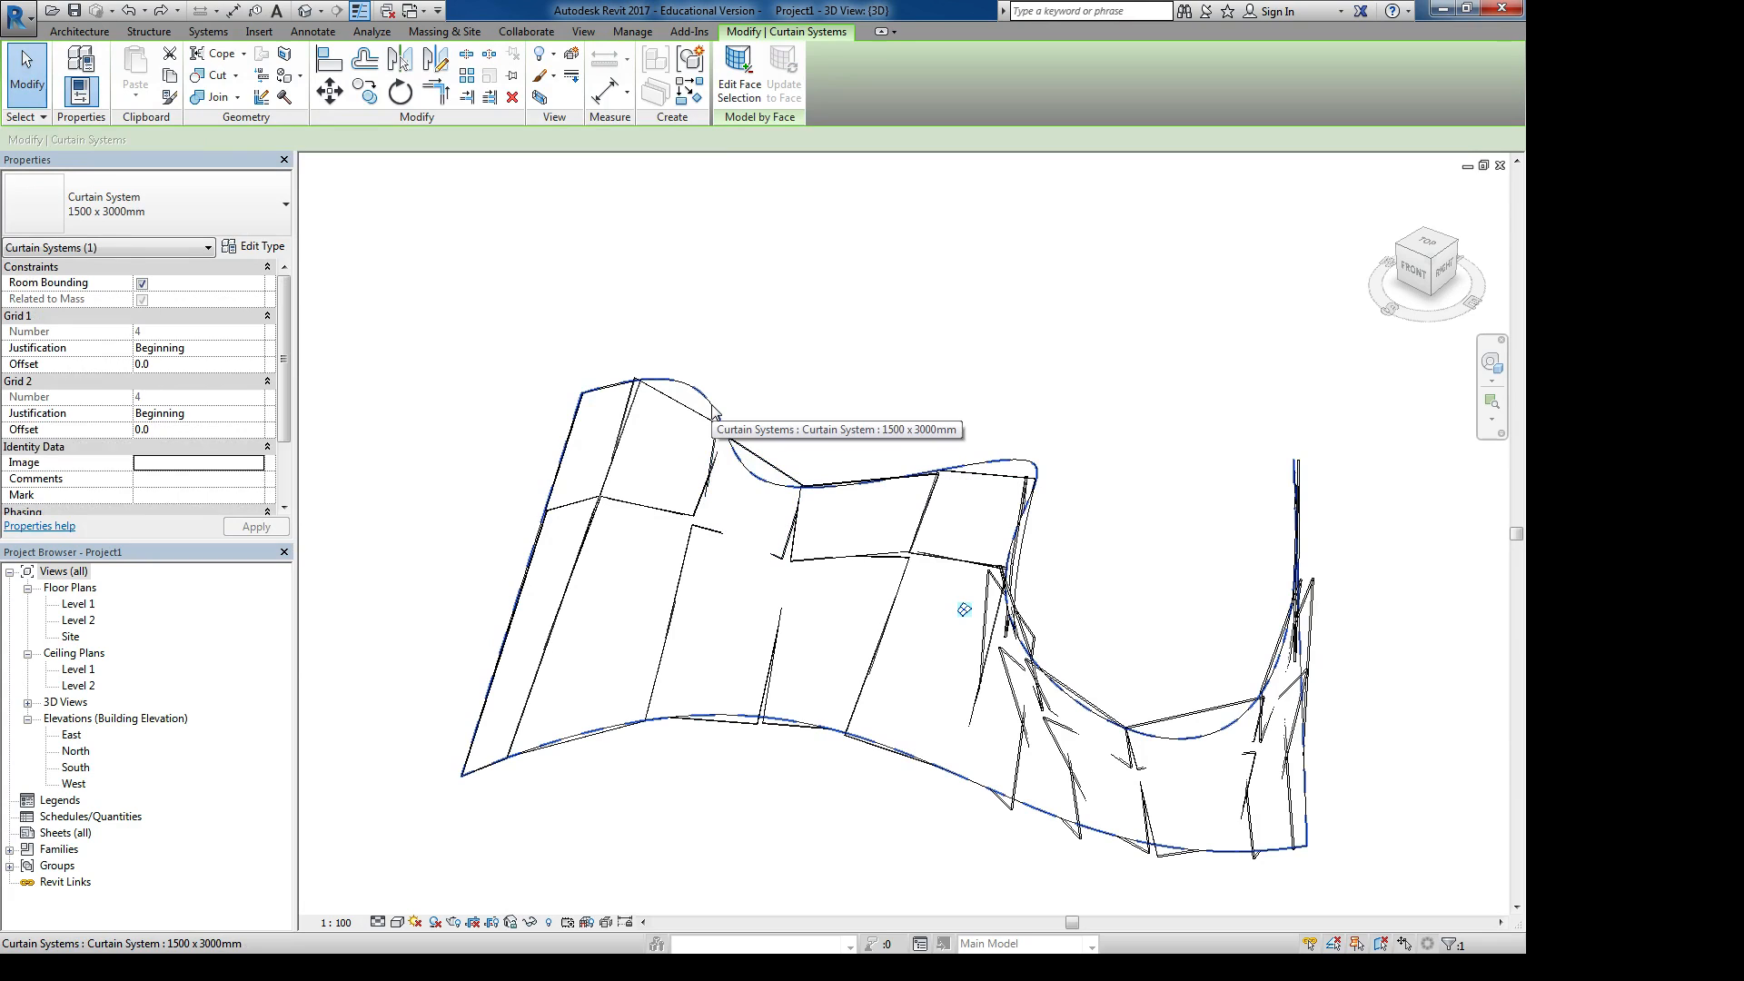
scroll(737, 392, "down", 4)
left_click(737, 392)
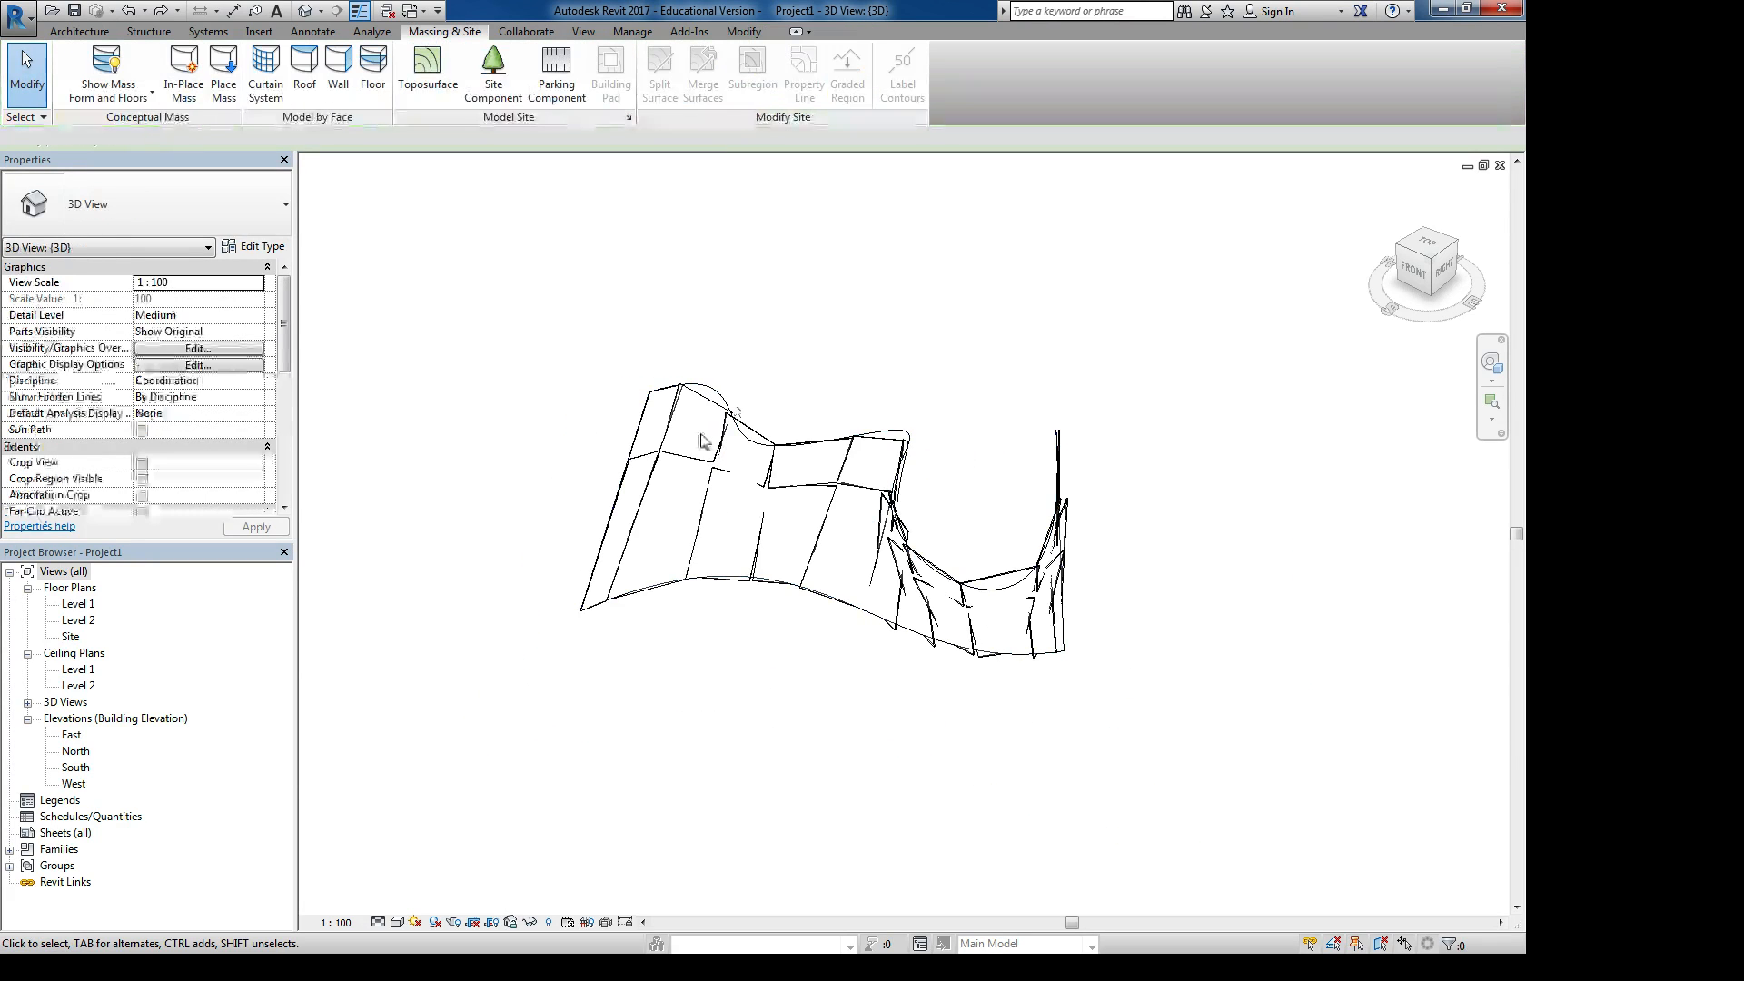
scroll(701, 436, "up", 3)
scroll(710, 393, "down", 2)
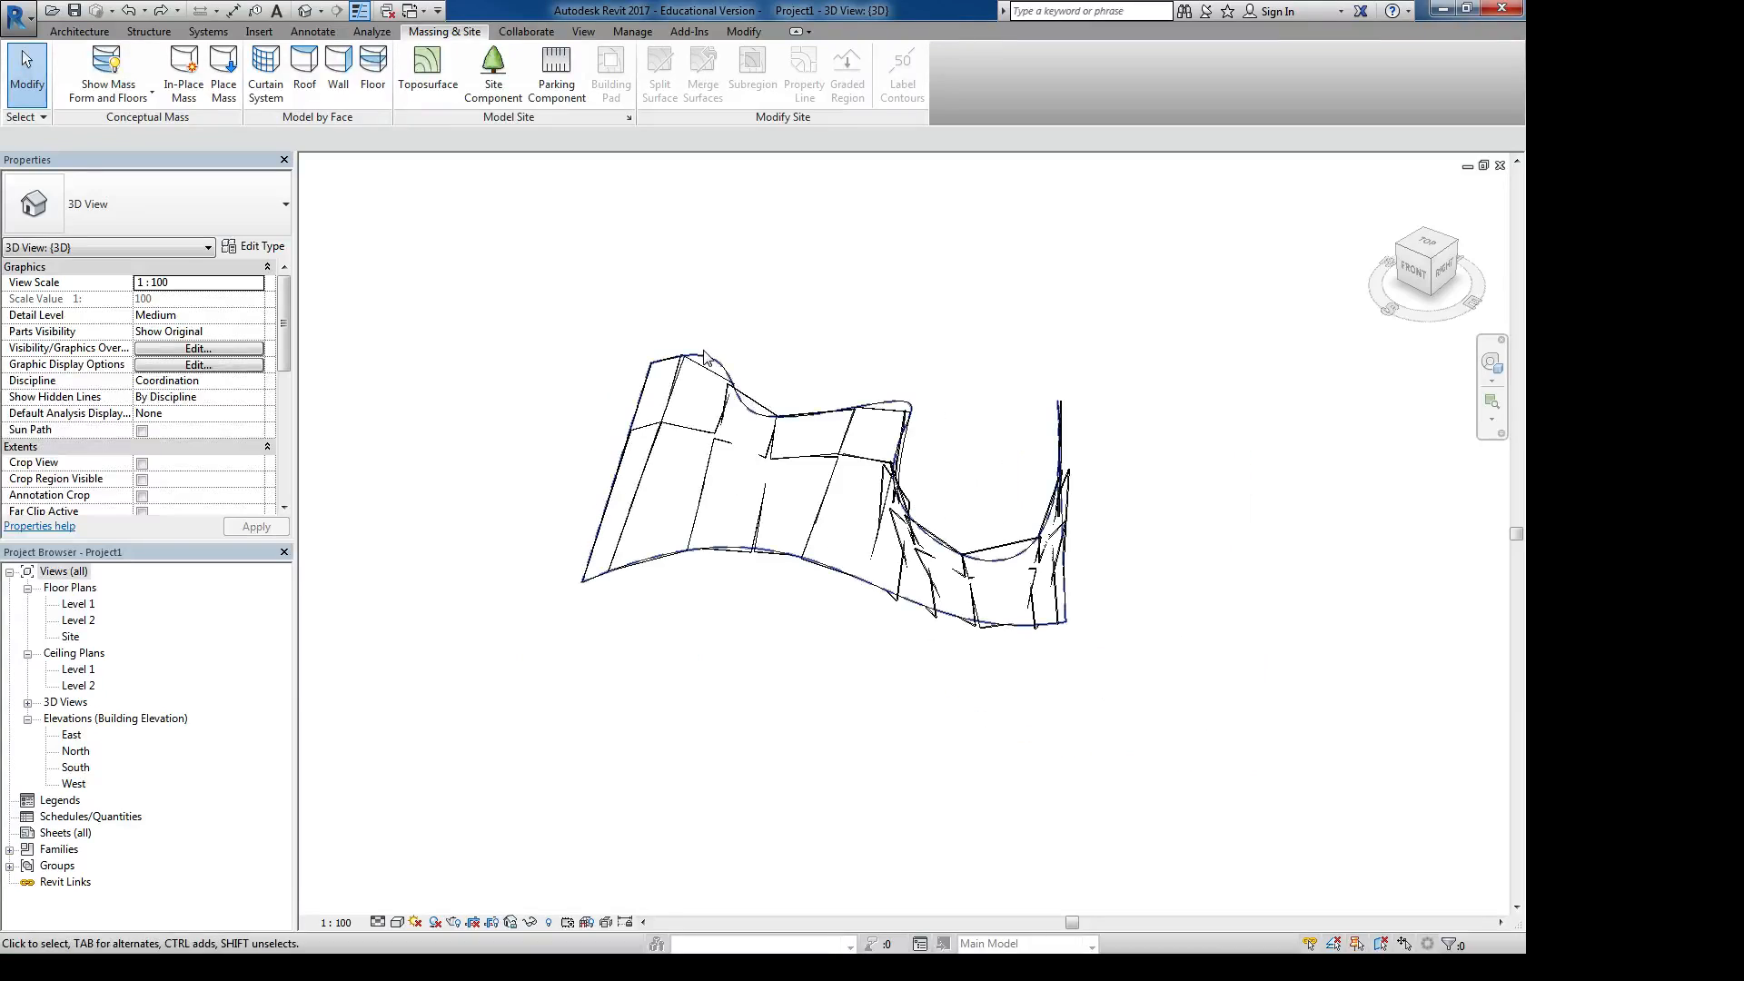
Edit the curtain system's type properties to divide the surface into a much denser grid
middle_click_drag(636, 491, 727, 513, "shift")
left_click(925, 517)
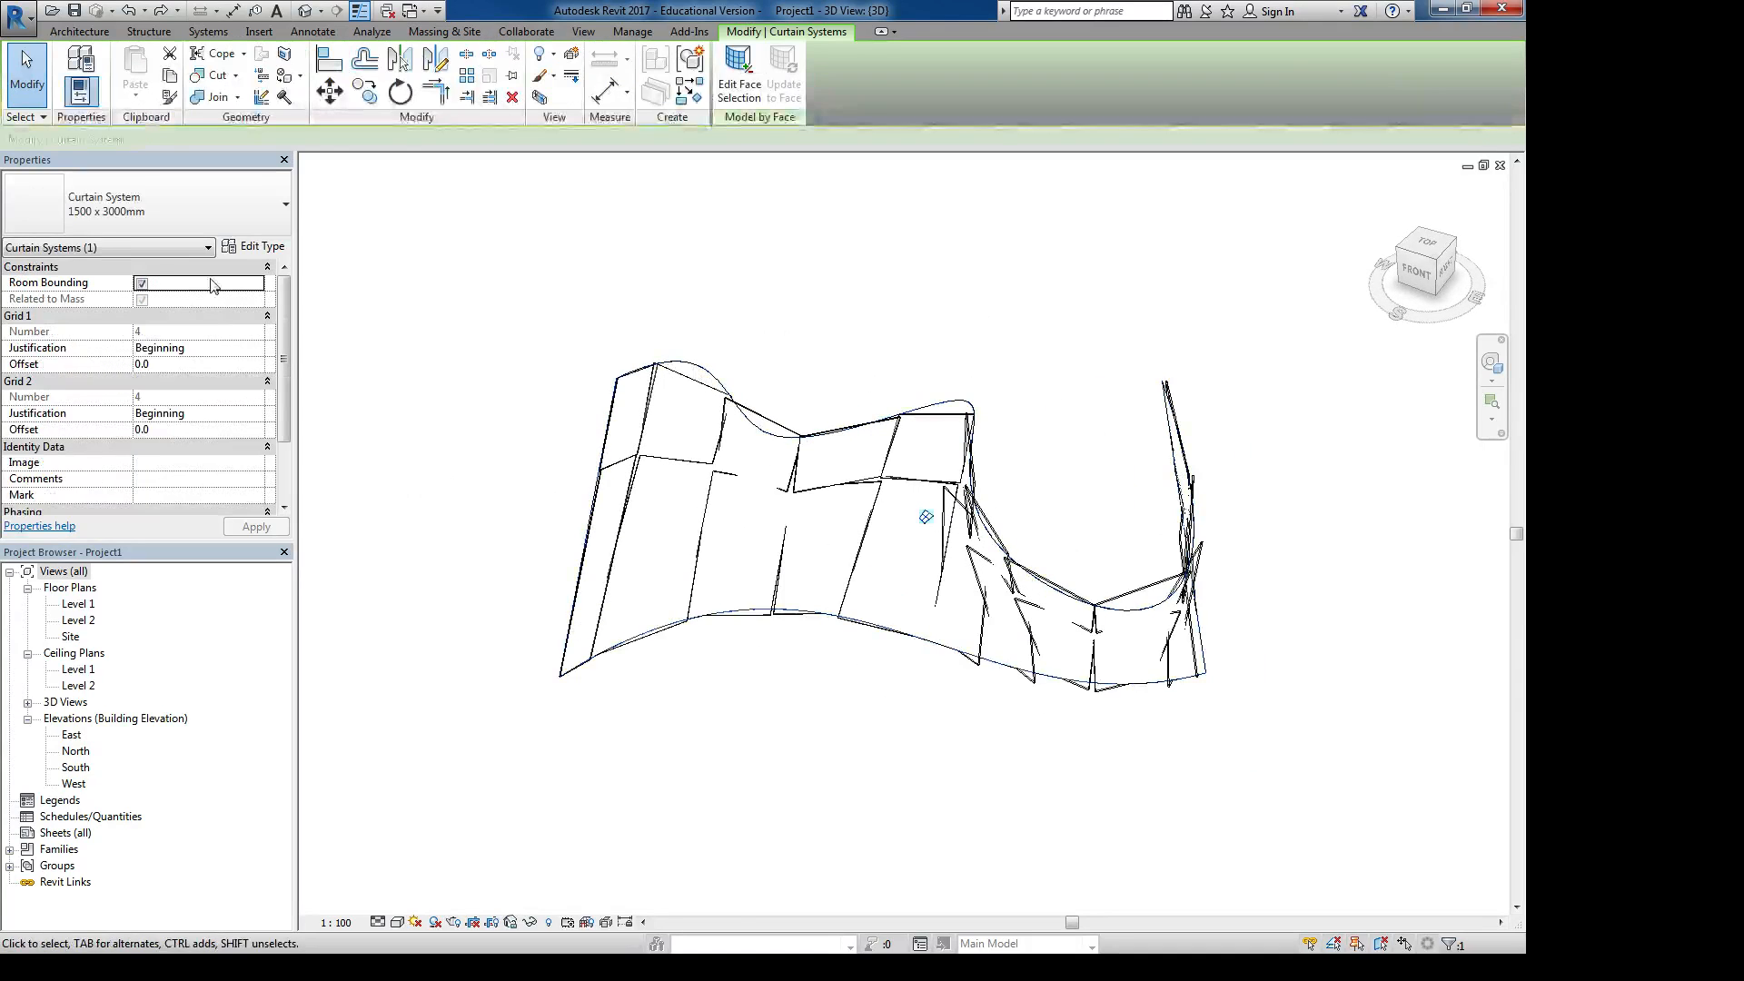
left_click(253, 246)
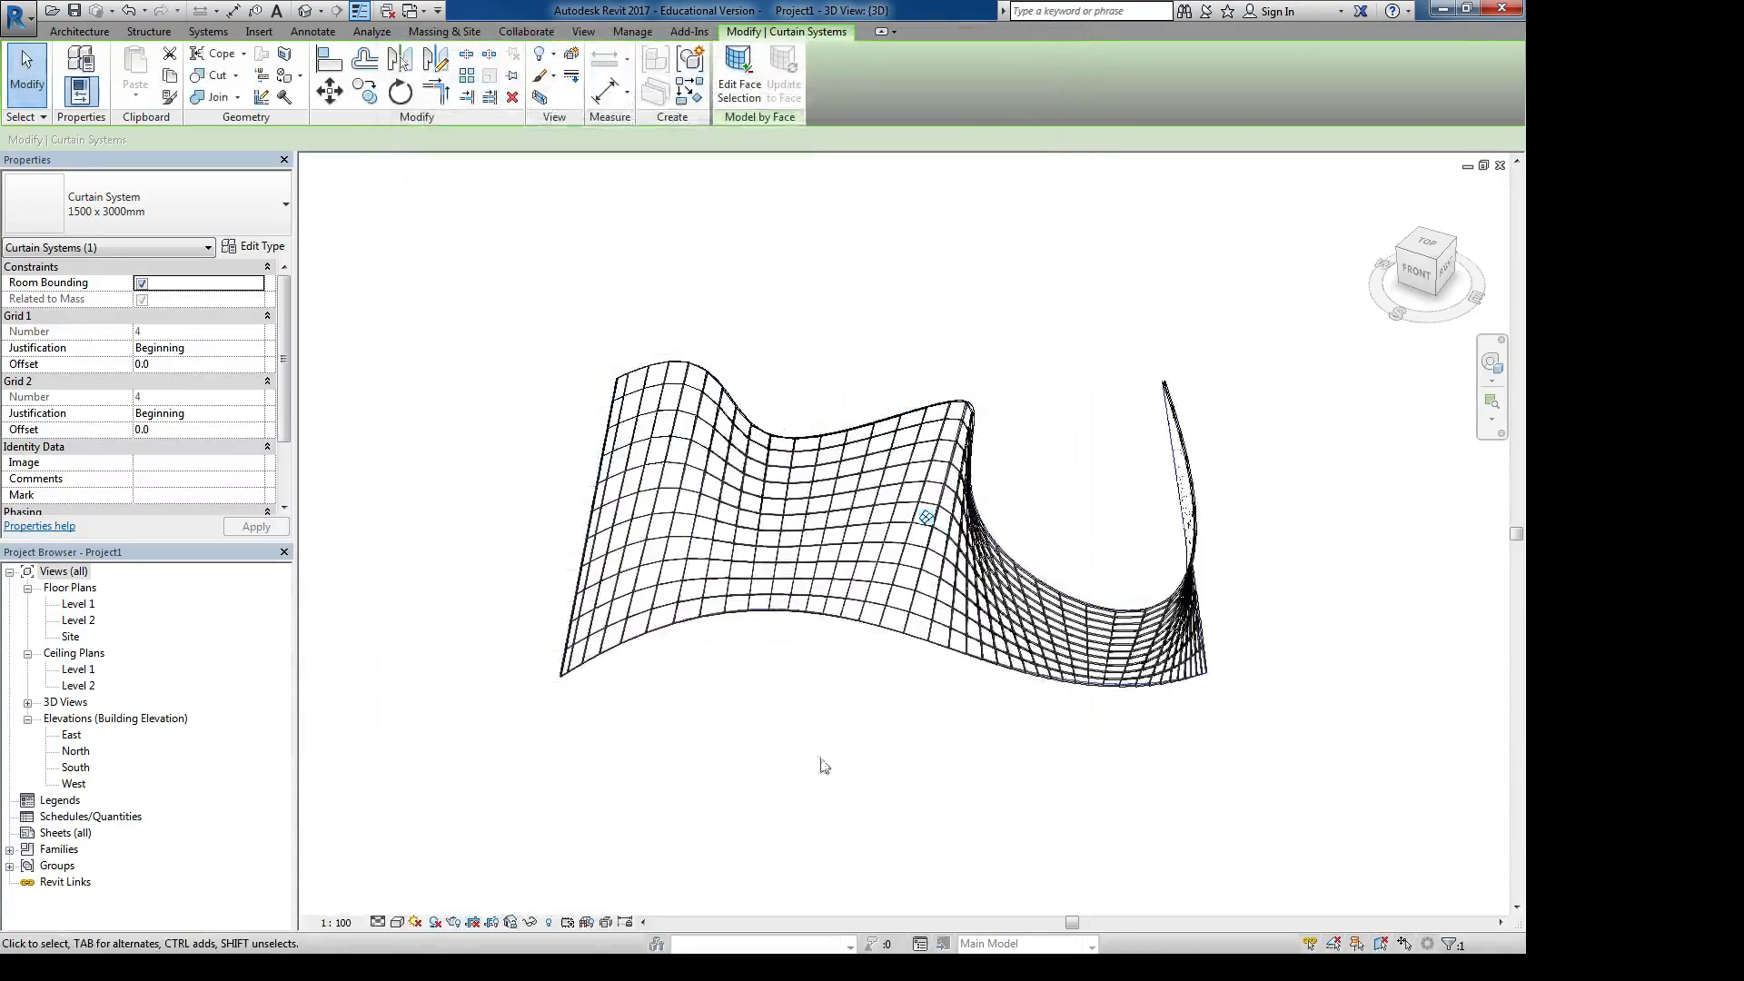
Inspect the densely divided curtain system from the back and check how its panels fit the tight curves
scroll(522, 455, "up", 4)
left_click(612, 491)
middle_click_drag(980, 596, 465, 529, "shift")
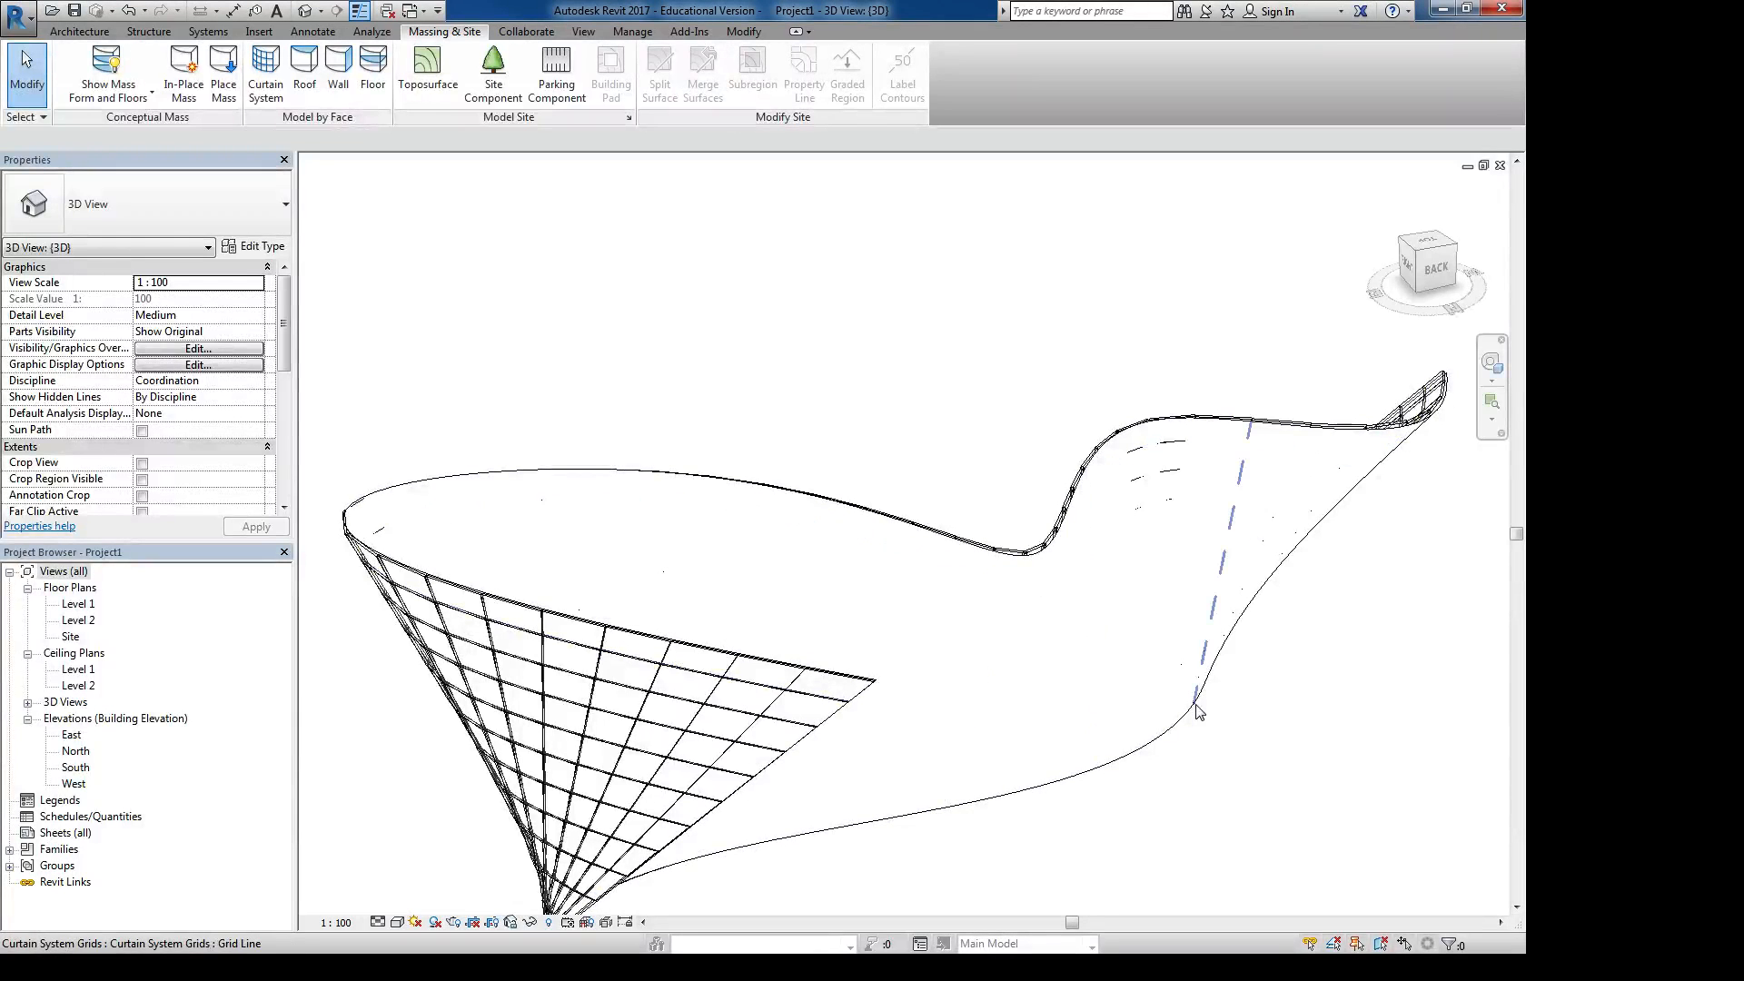
left_click(1170, 734)
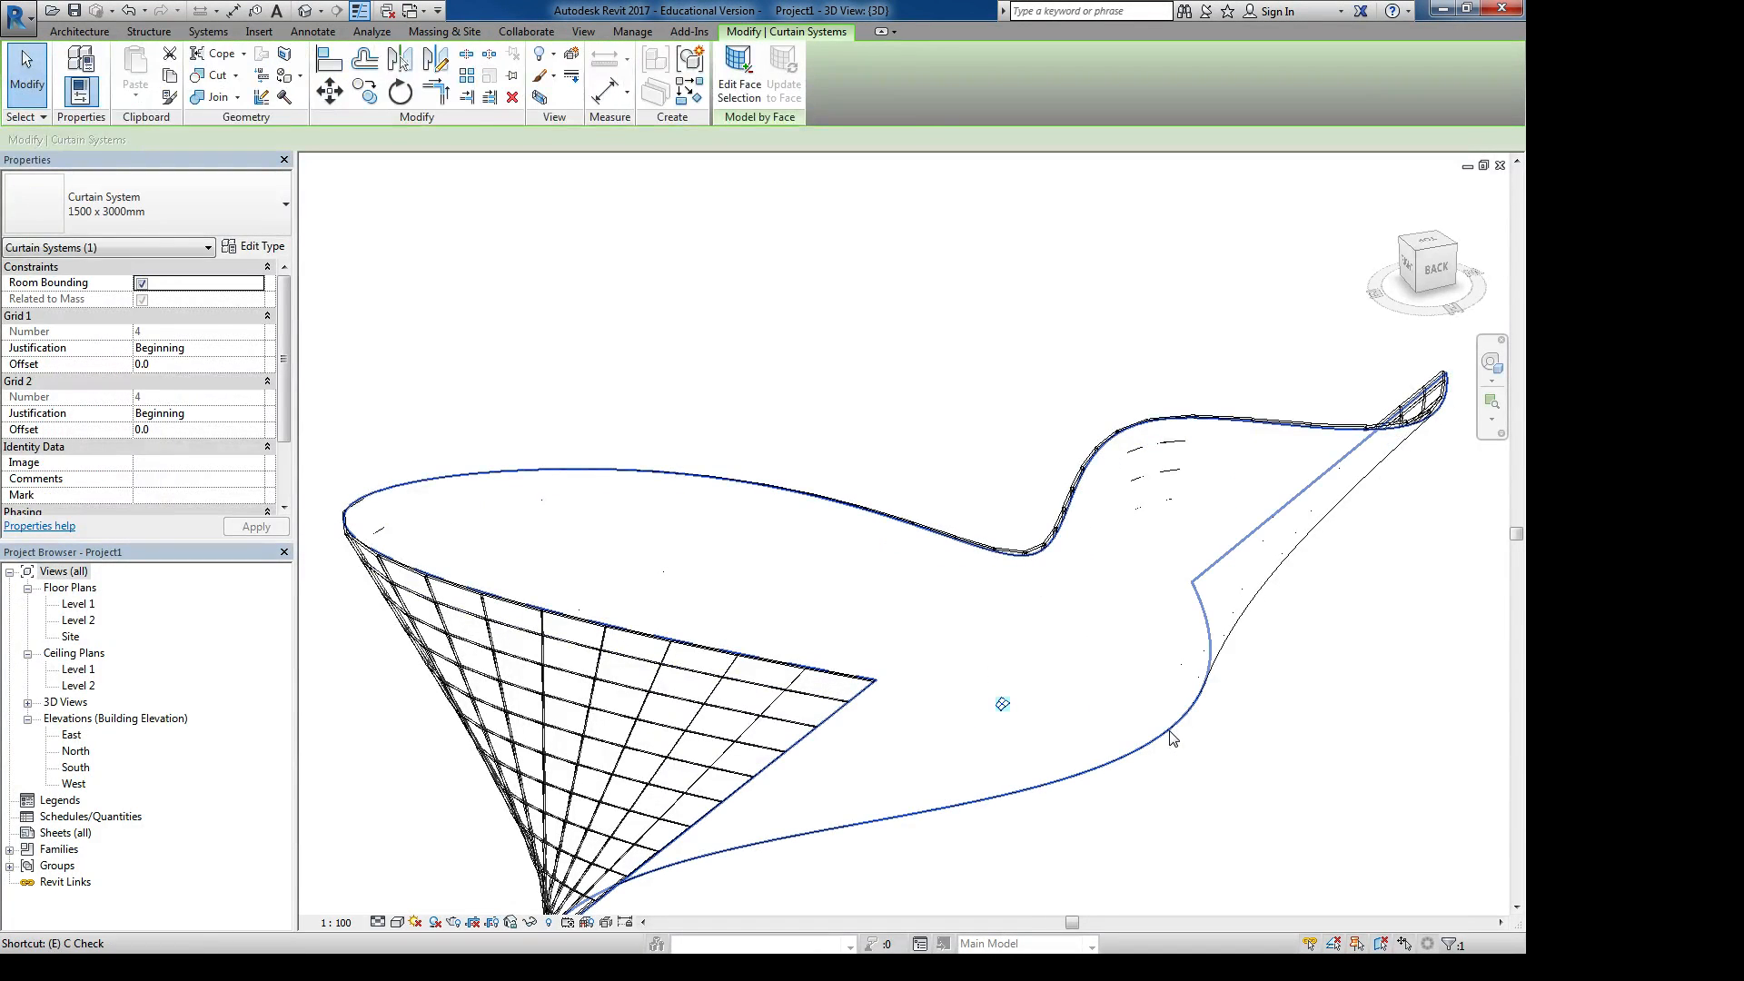
key("Delete")
key("ctrl+z")
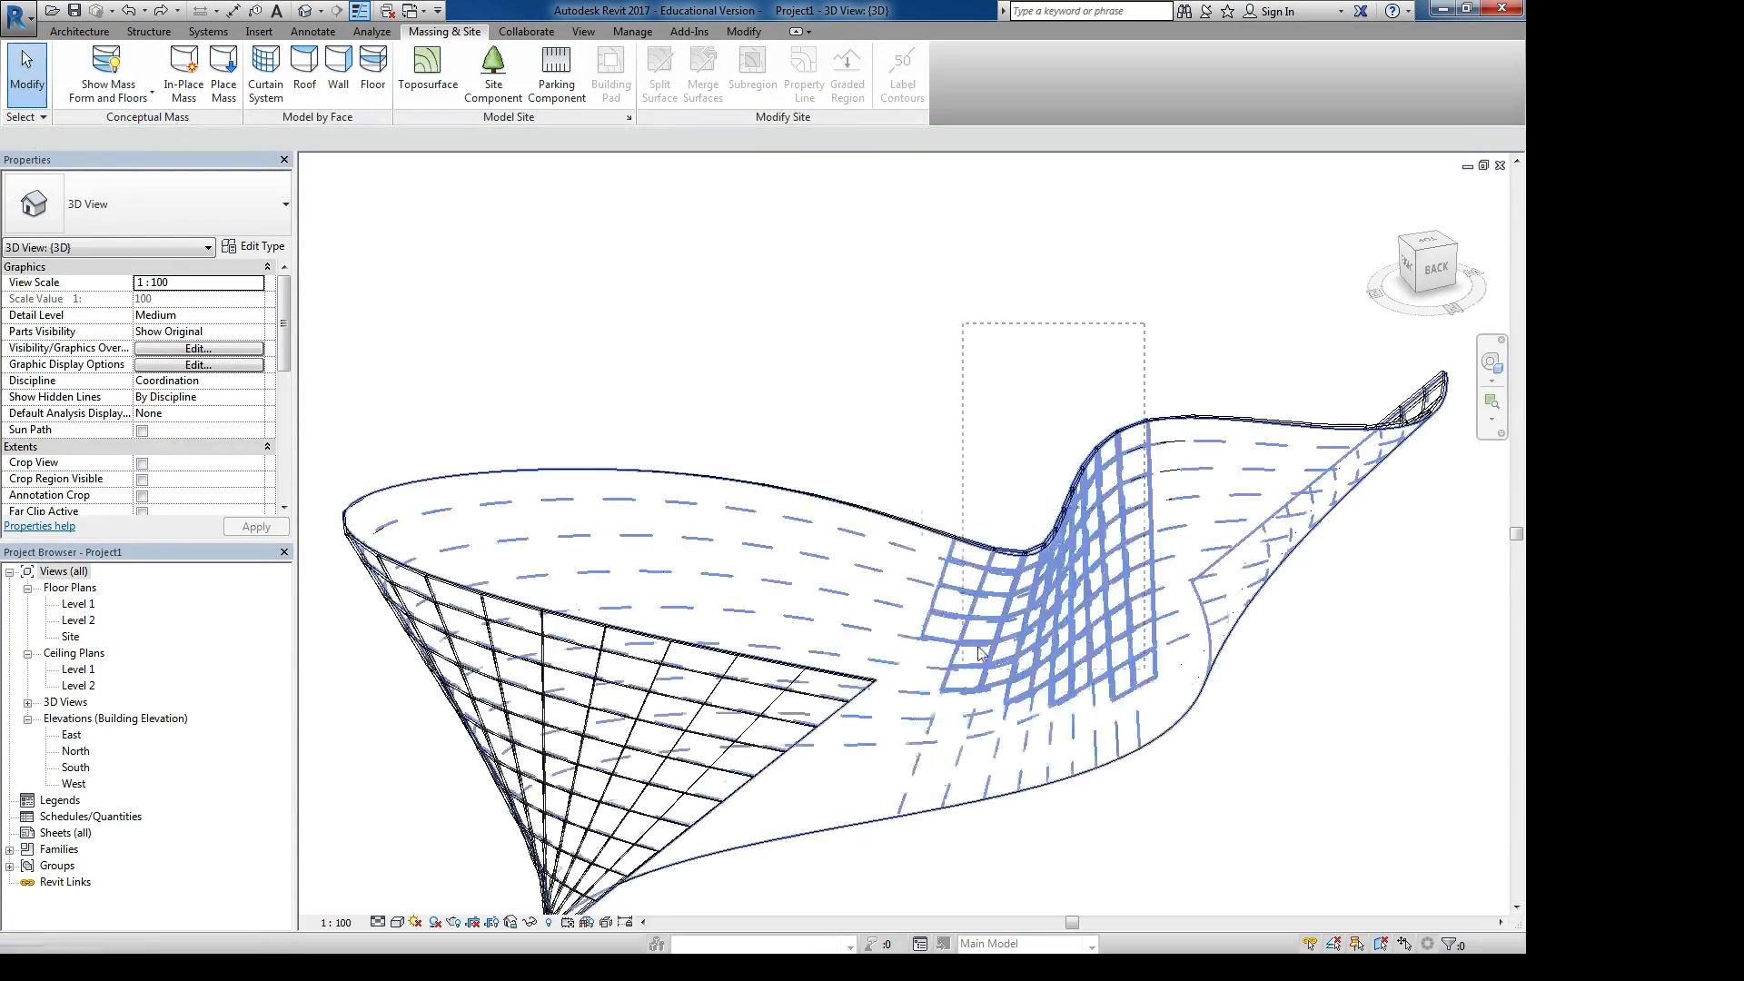
scroll(1403, 754, "down", 3)
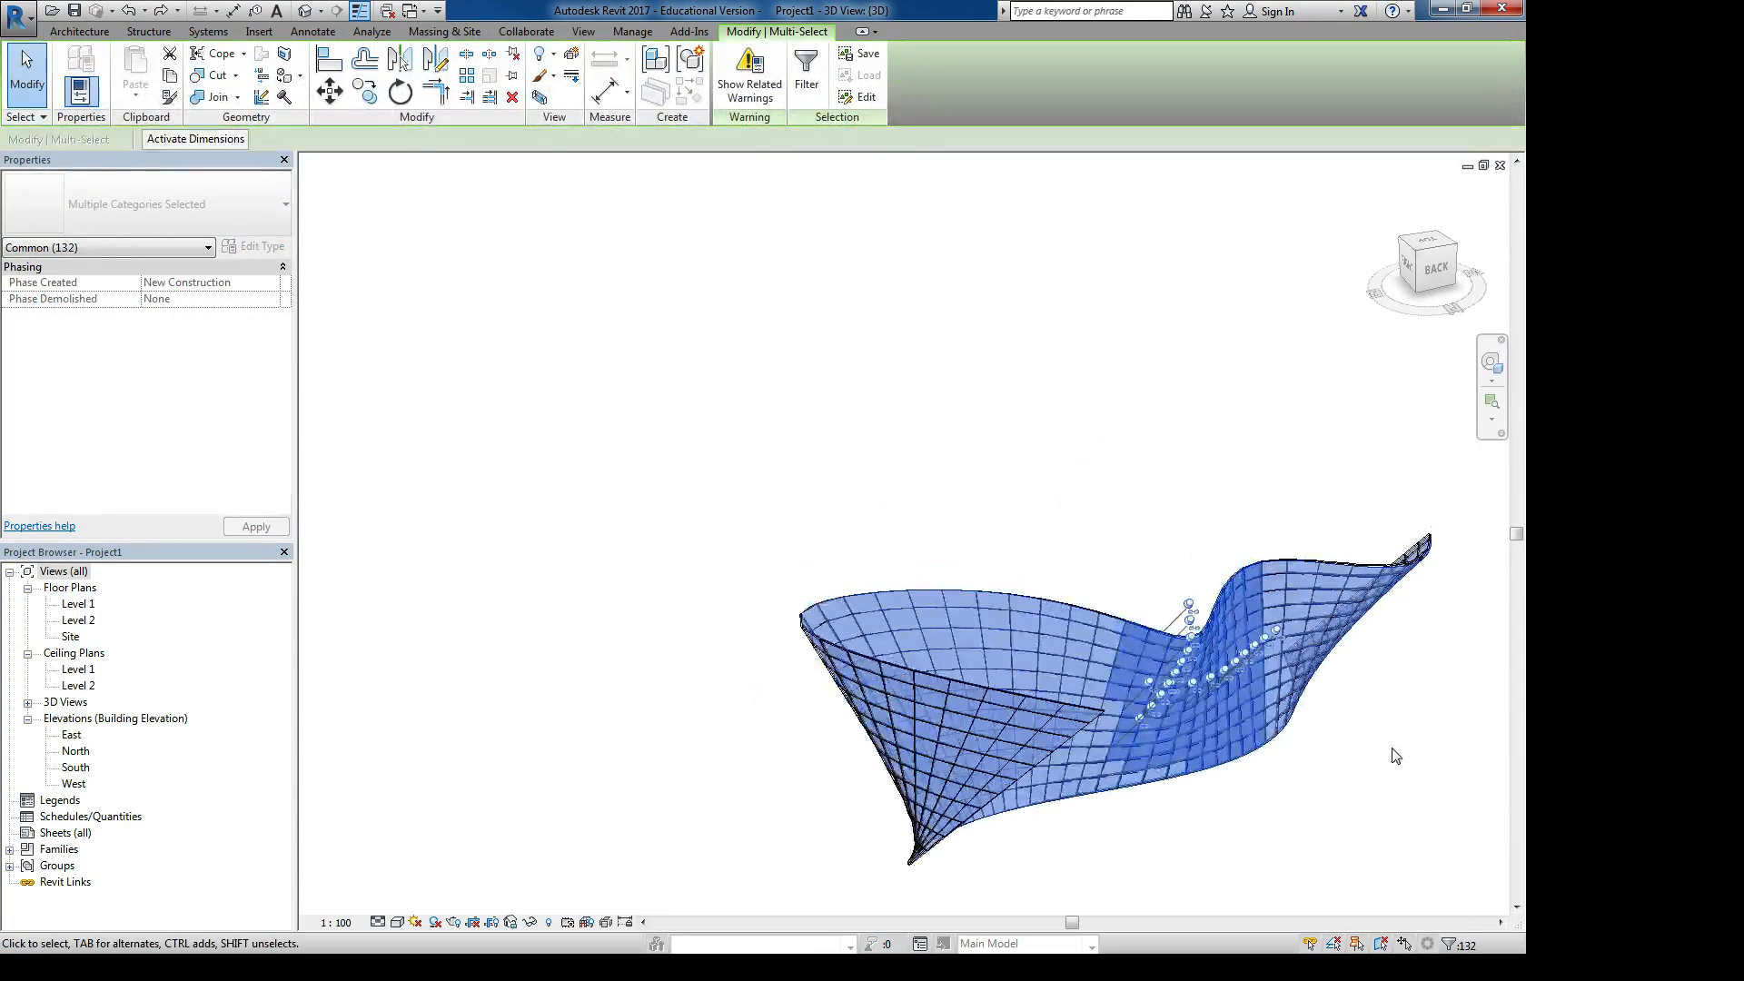
Select the whole model, filter the selection down to the mass only, and delete the mass
middle_click_drag(1404, 760, 1384, 705, "shift")
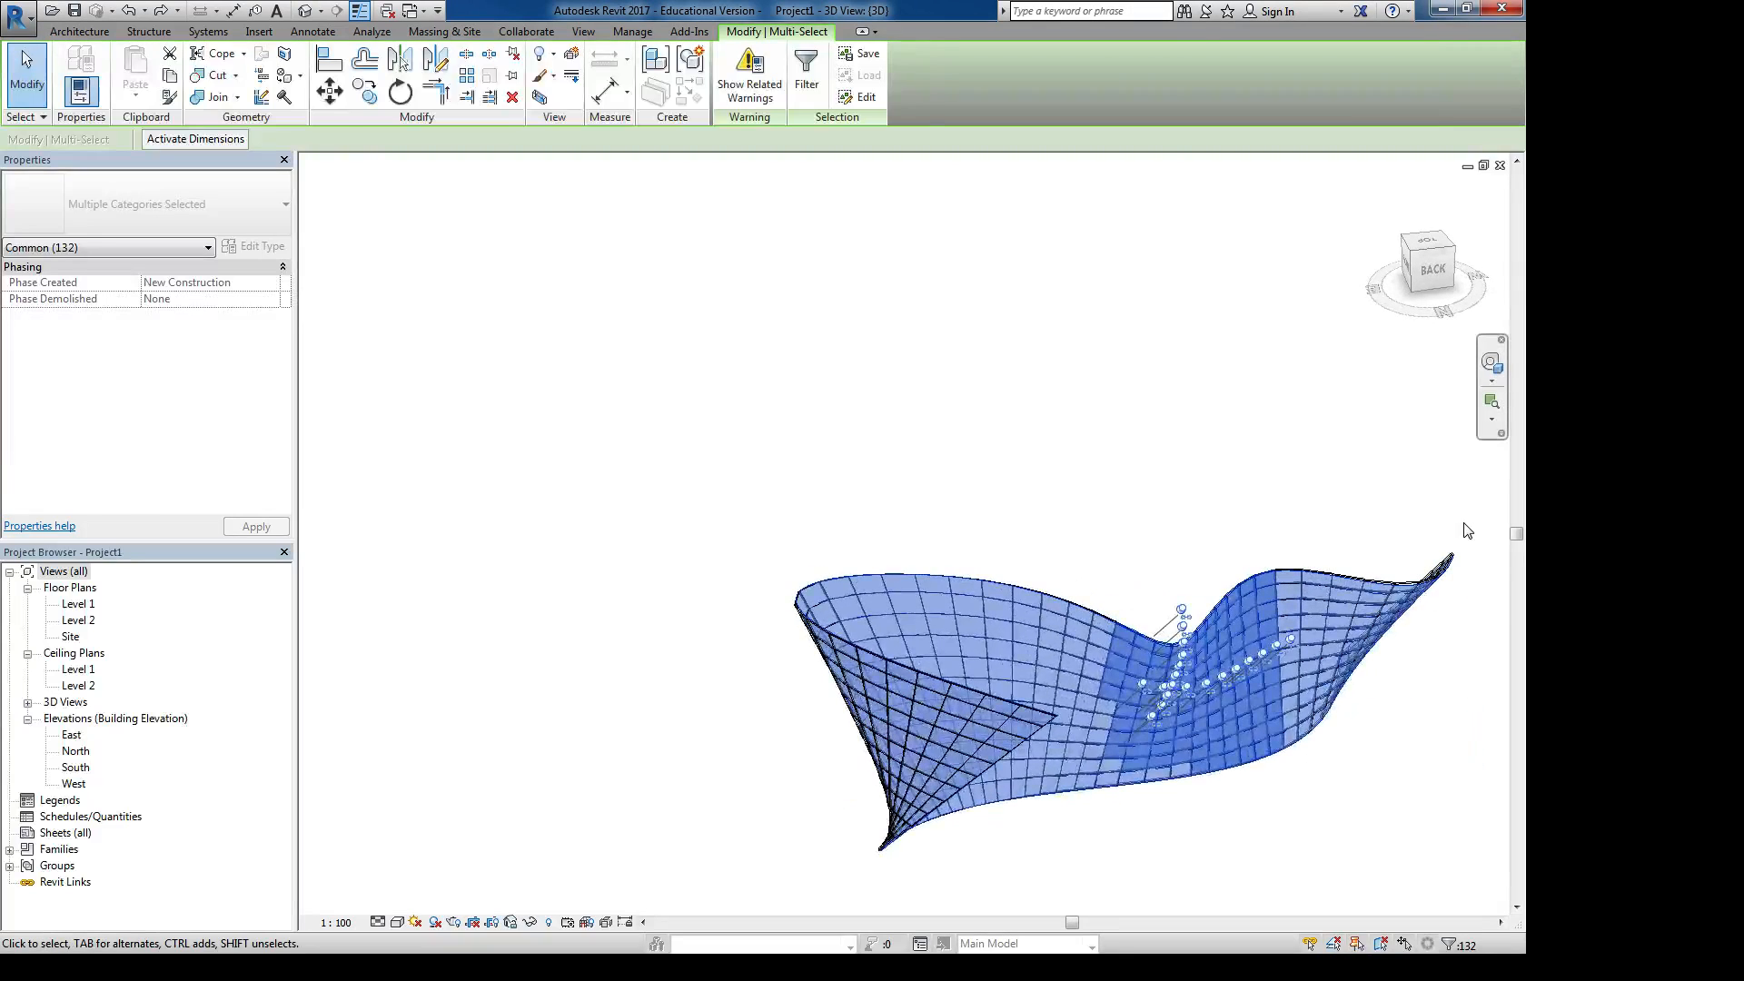
key("Delete")
left_click_drag(1462, 498, 650, 892)
left_click(1450, 945)
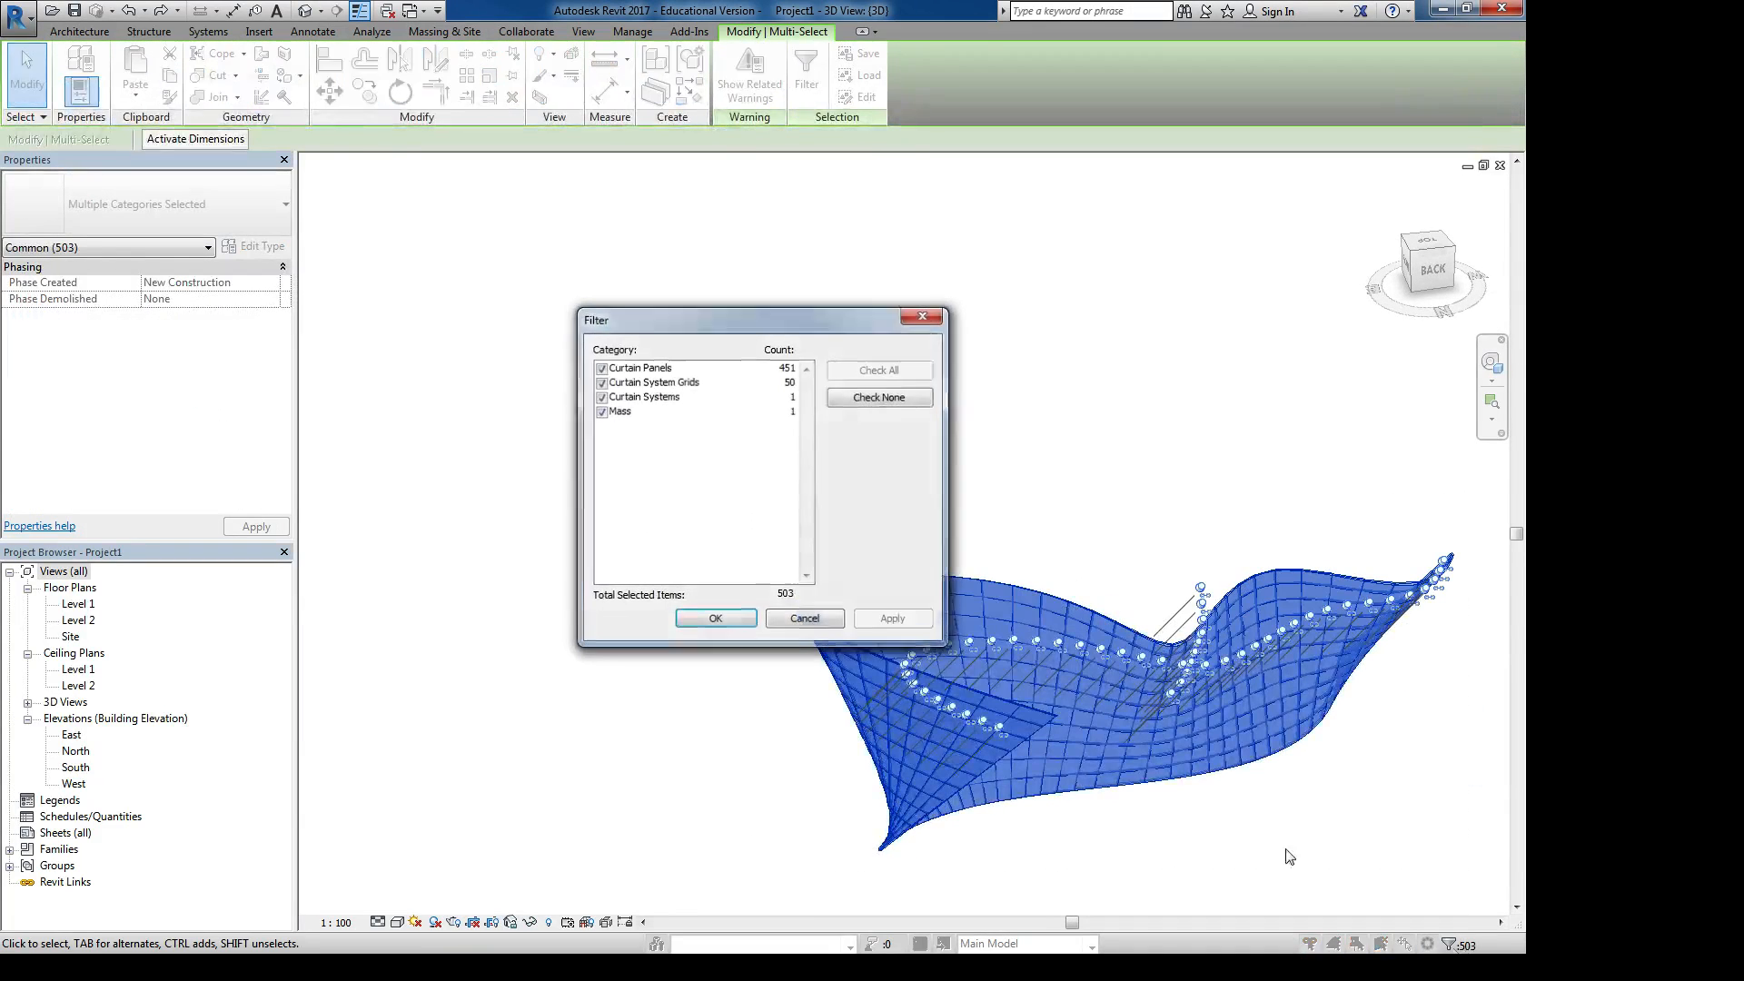
left_click(895, 398)
left_click(600, 412)
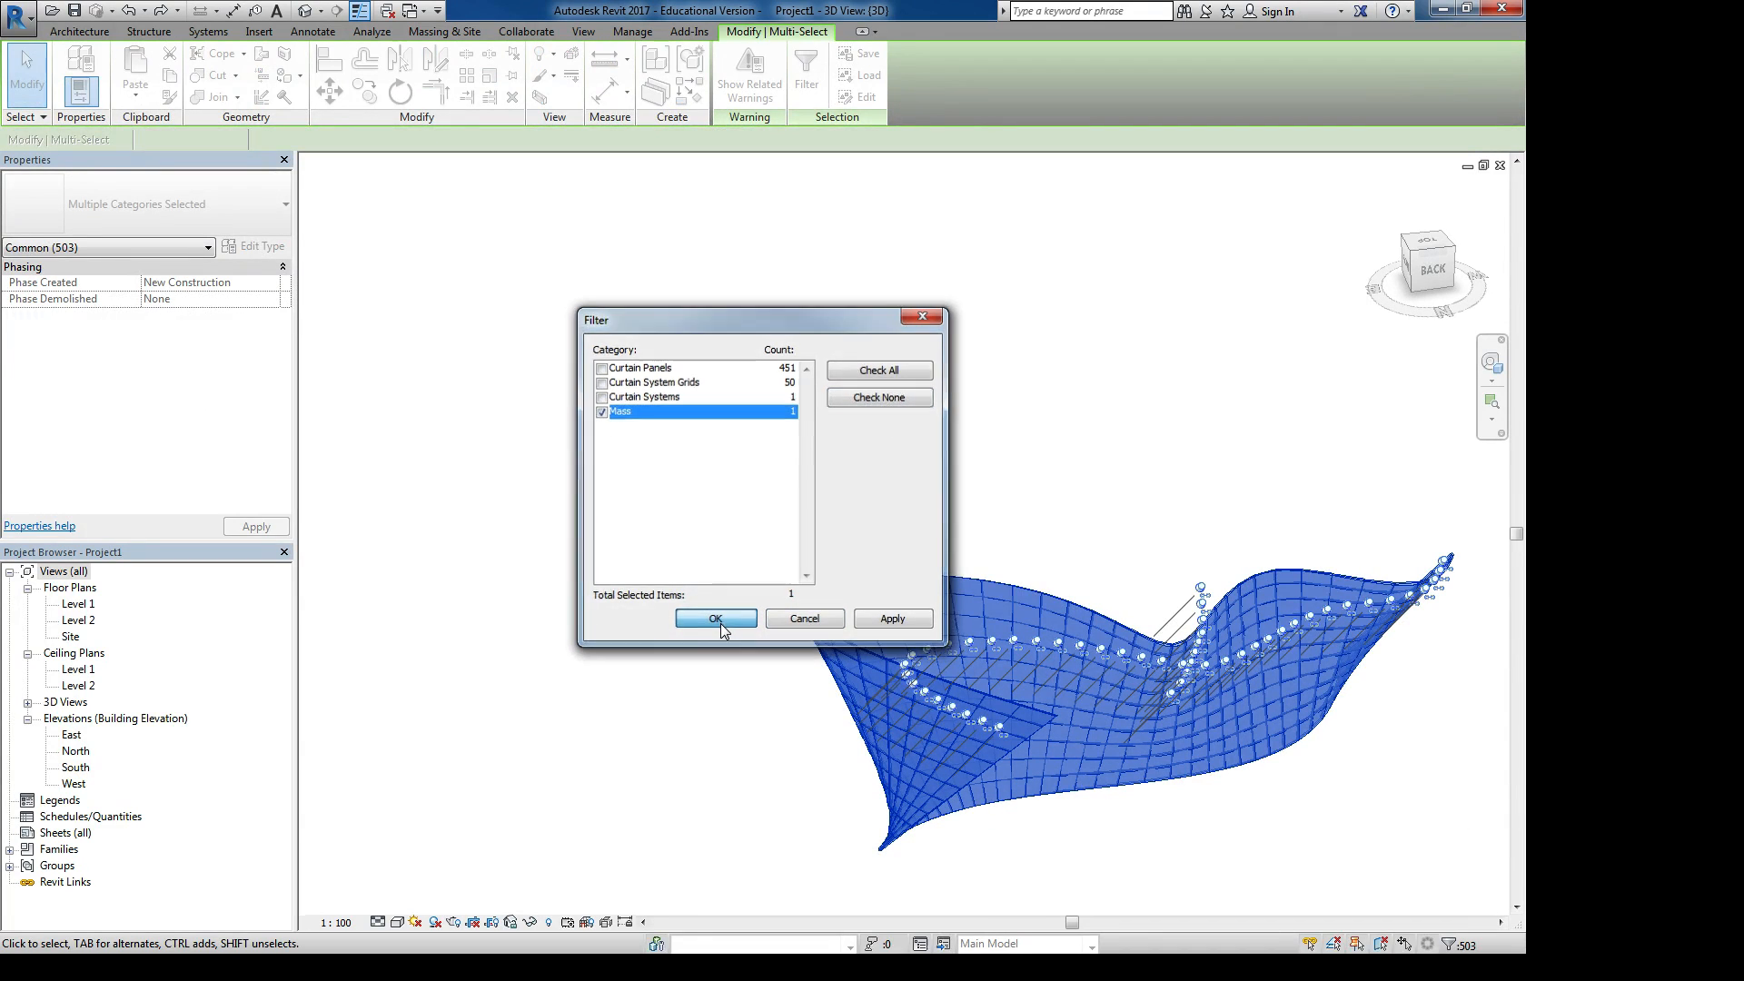
left_click(715, 619)
key("Escape")
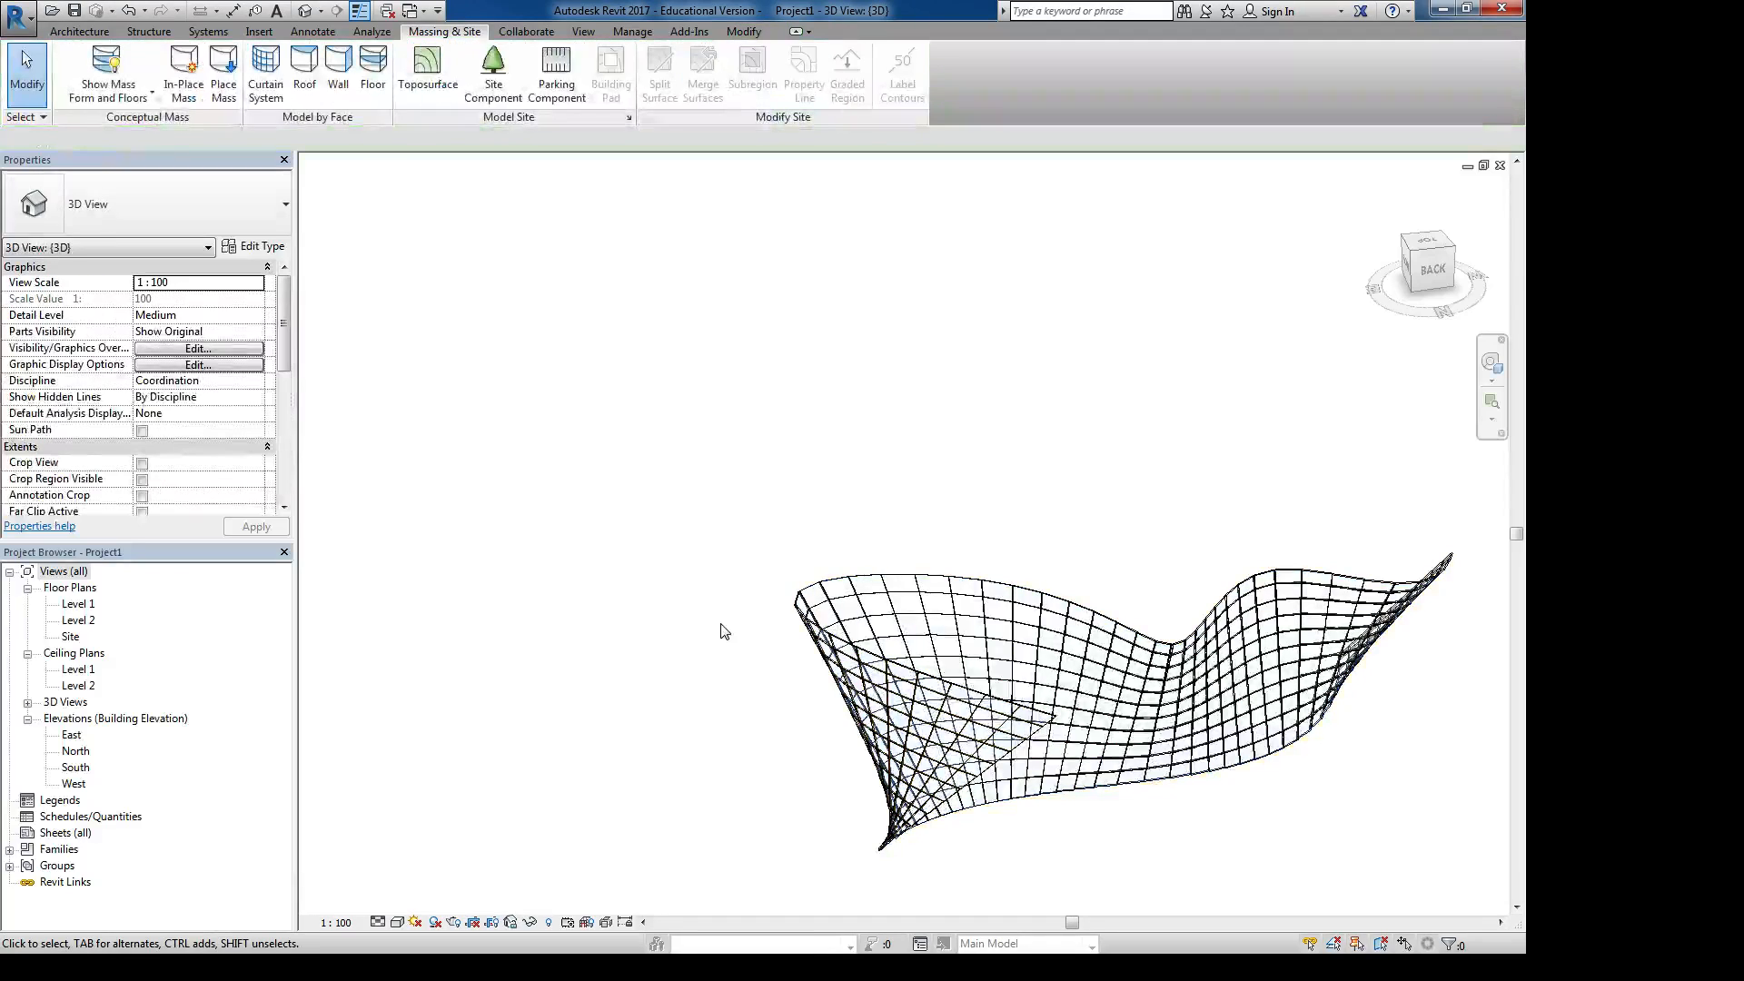
Edit the curtain system's type to use System Panel : Solid as the curtain panel and Grid 1 Continuous as the join condition
middle_click_drag(819, 526, 904, 548, "shift")
scroll(904, 548, "up", 5)
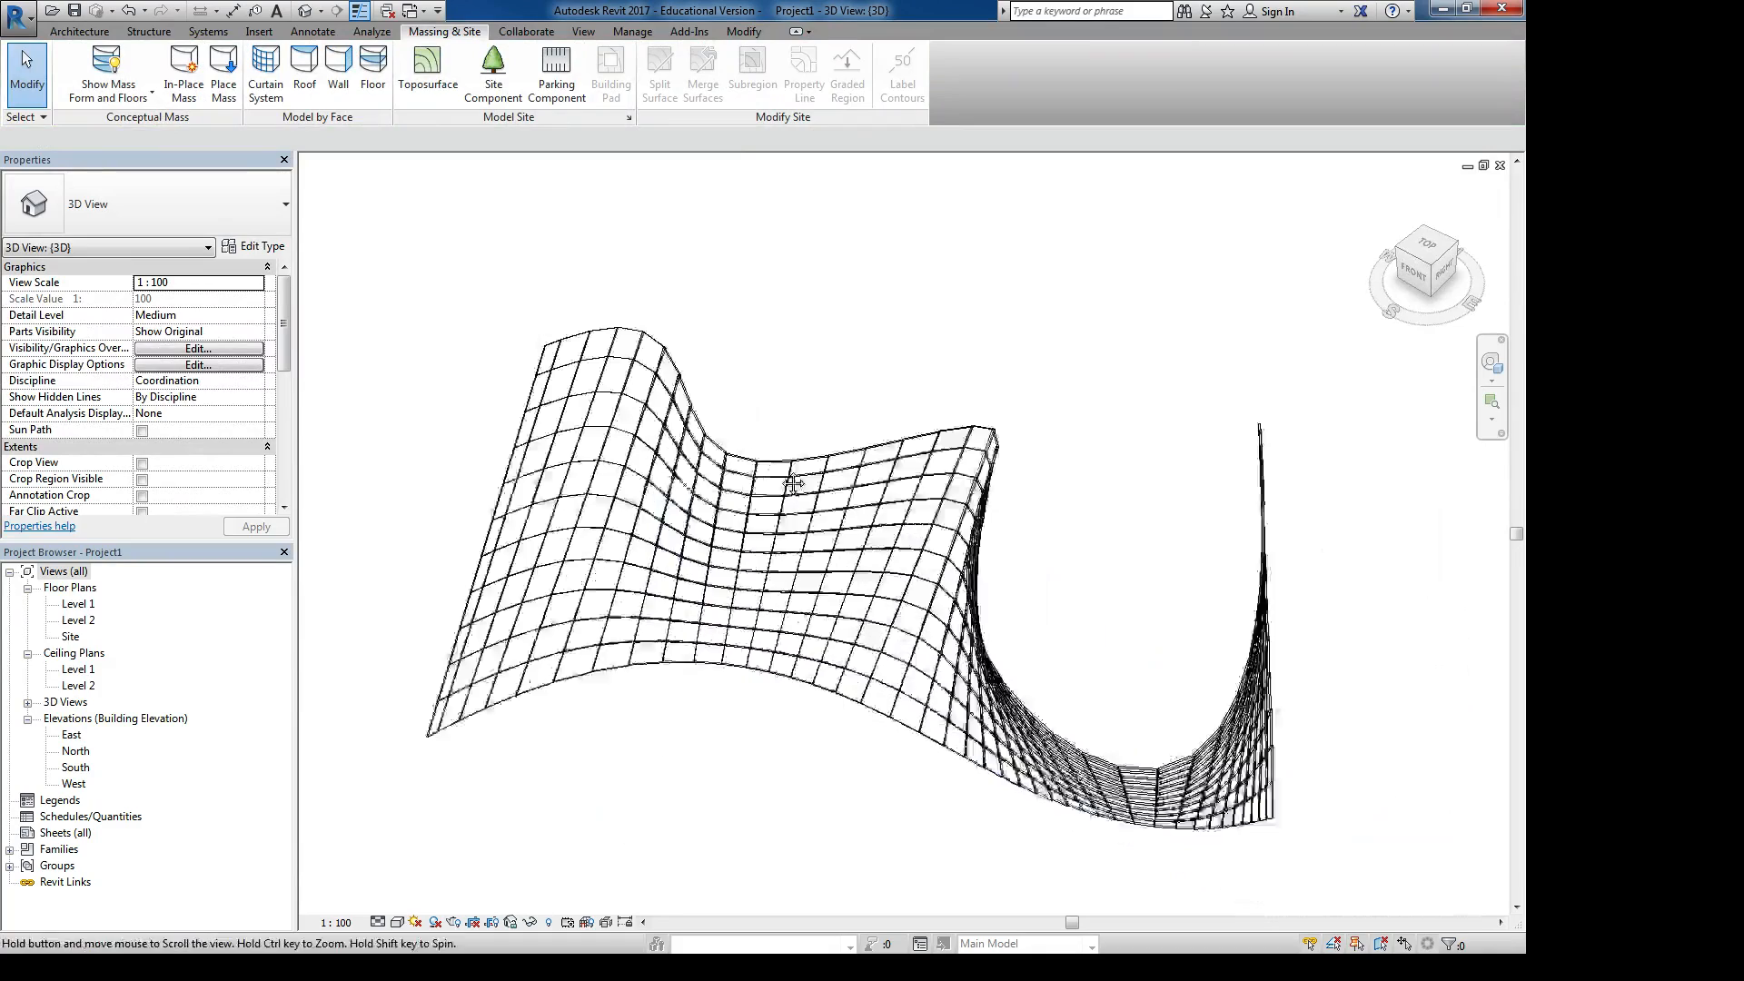
left_click(711, 437)
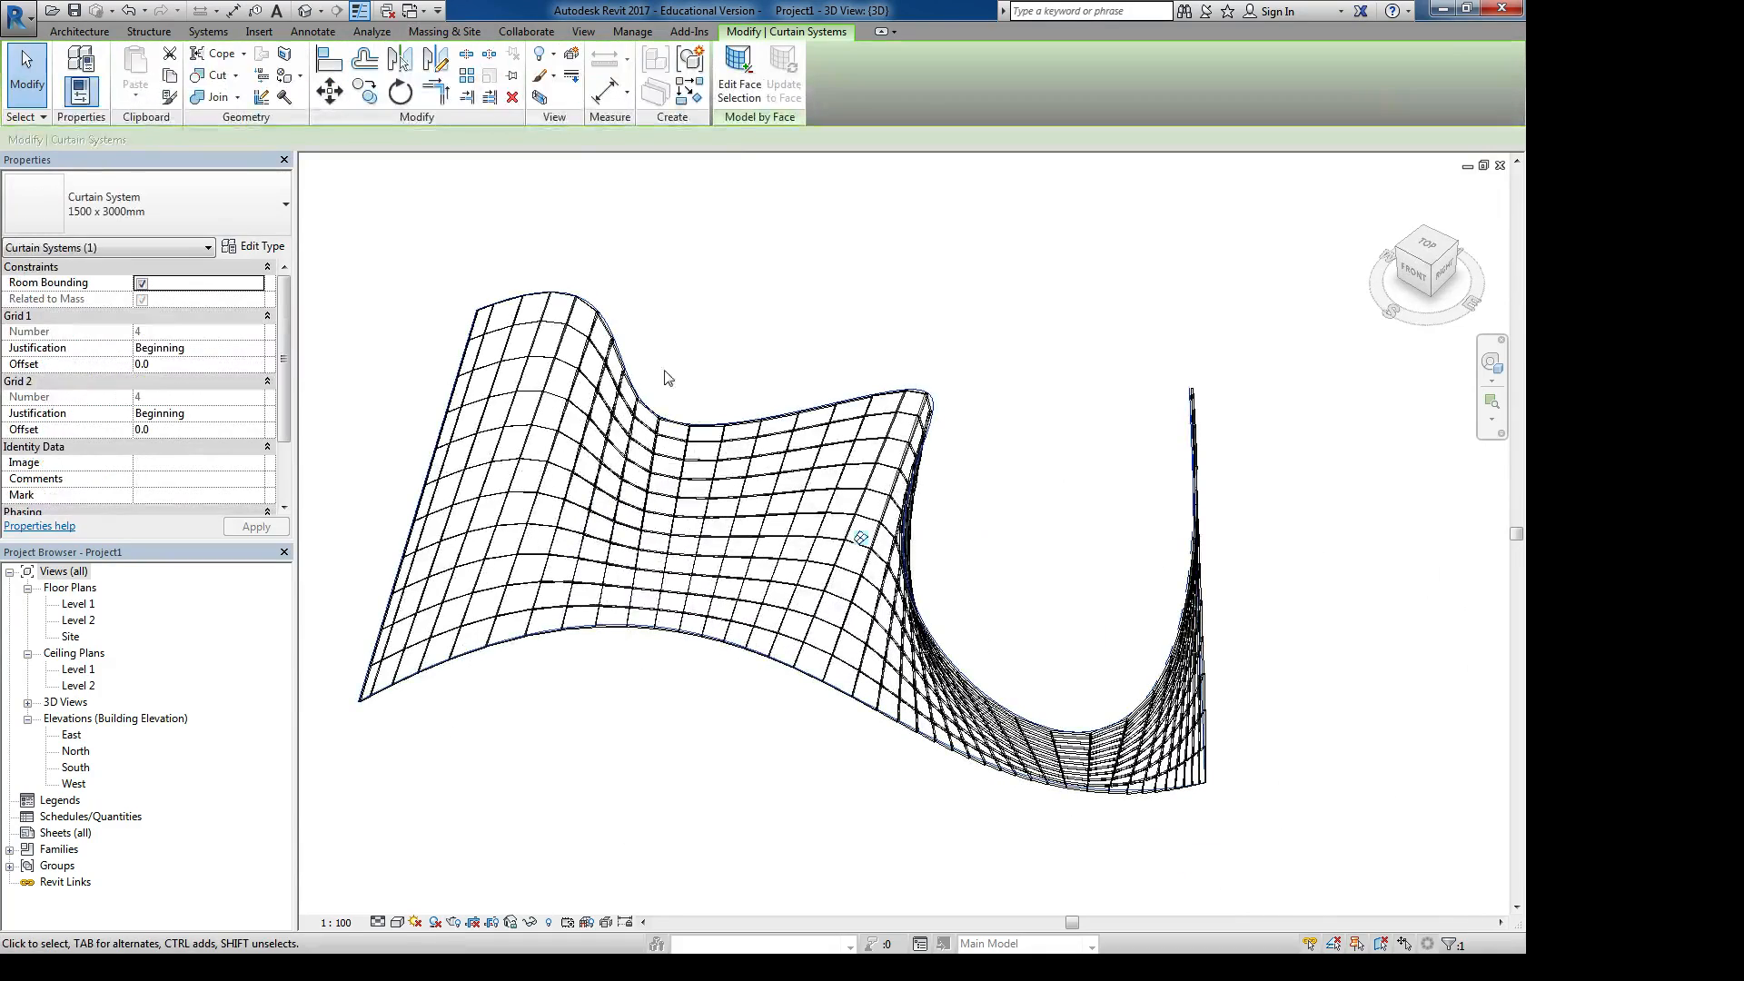
middle_click_drag(669, 378, 805, 421)
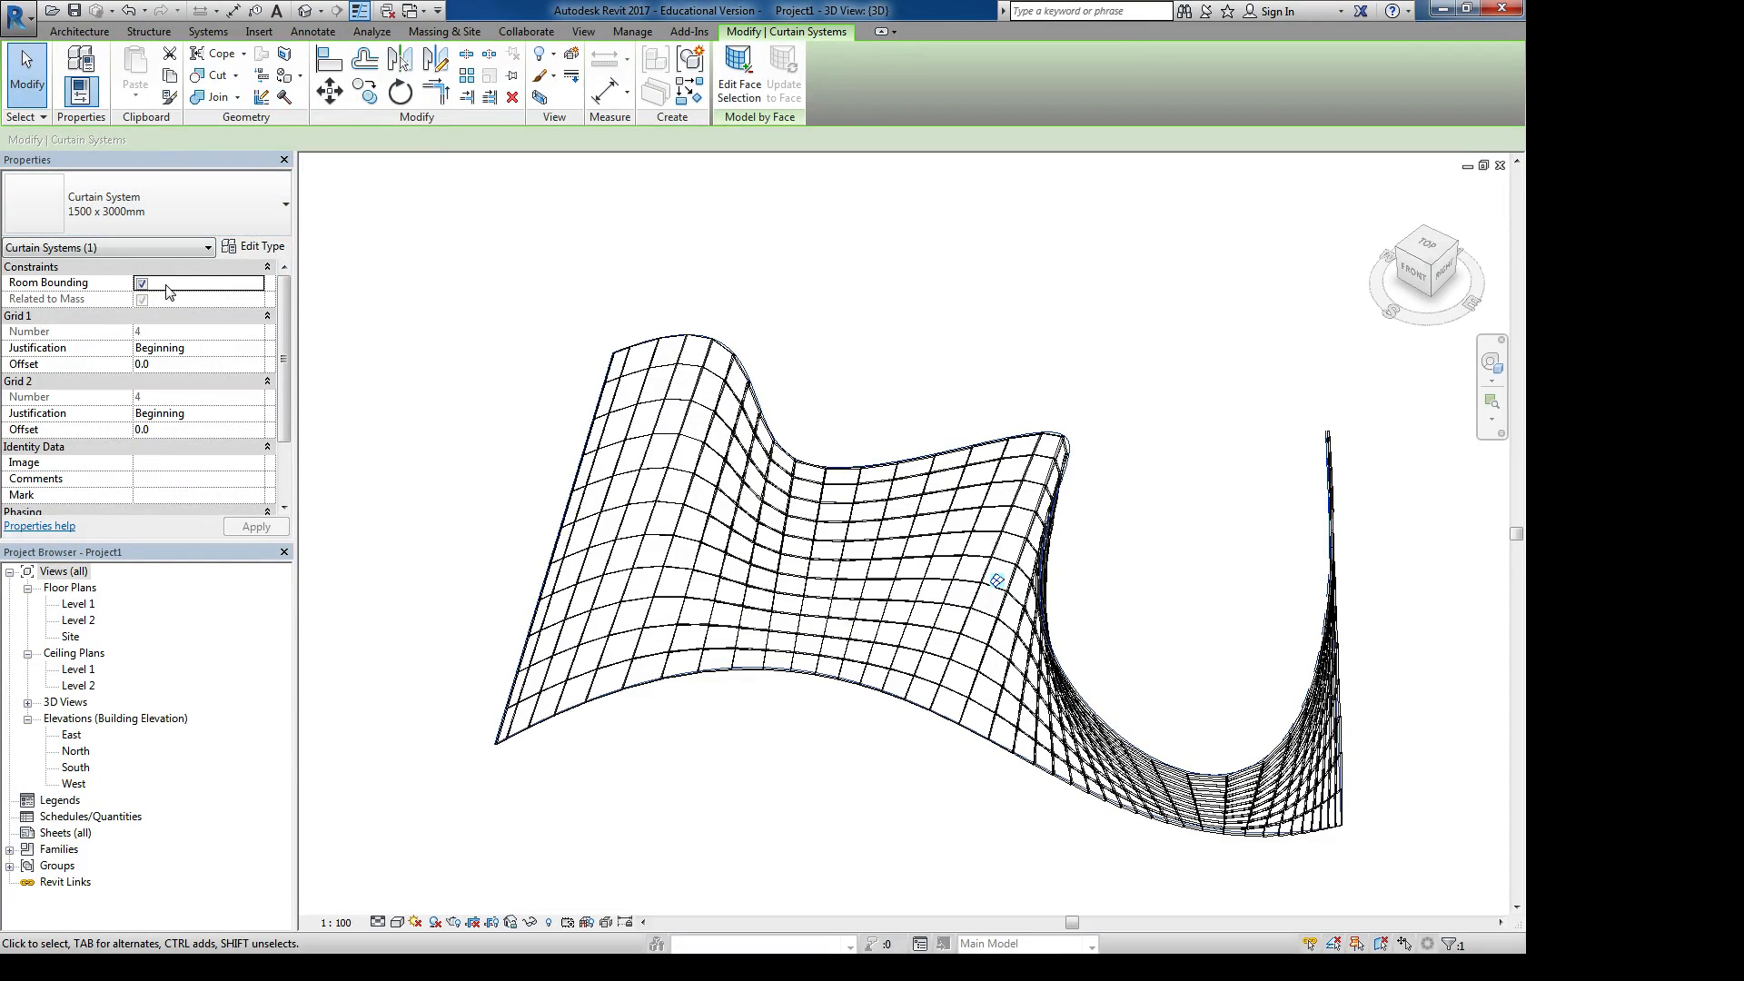
left_click(252, 211)
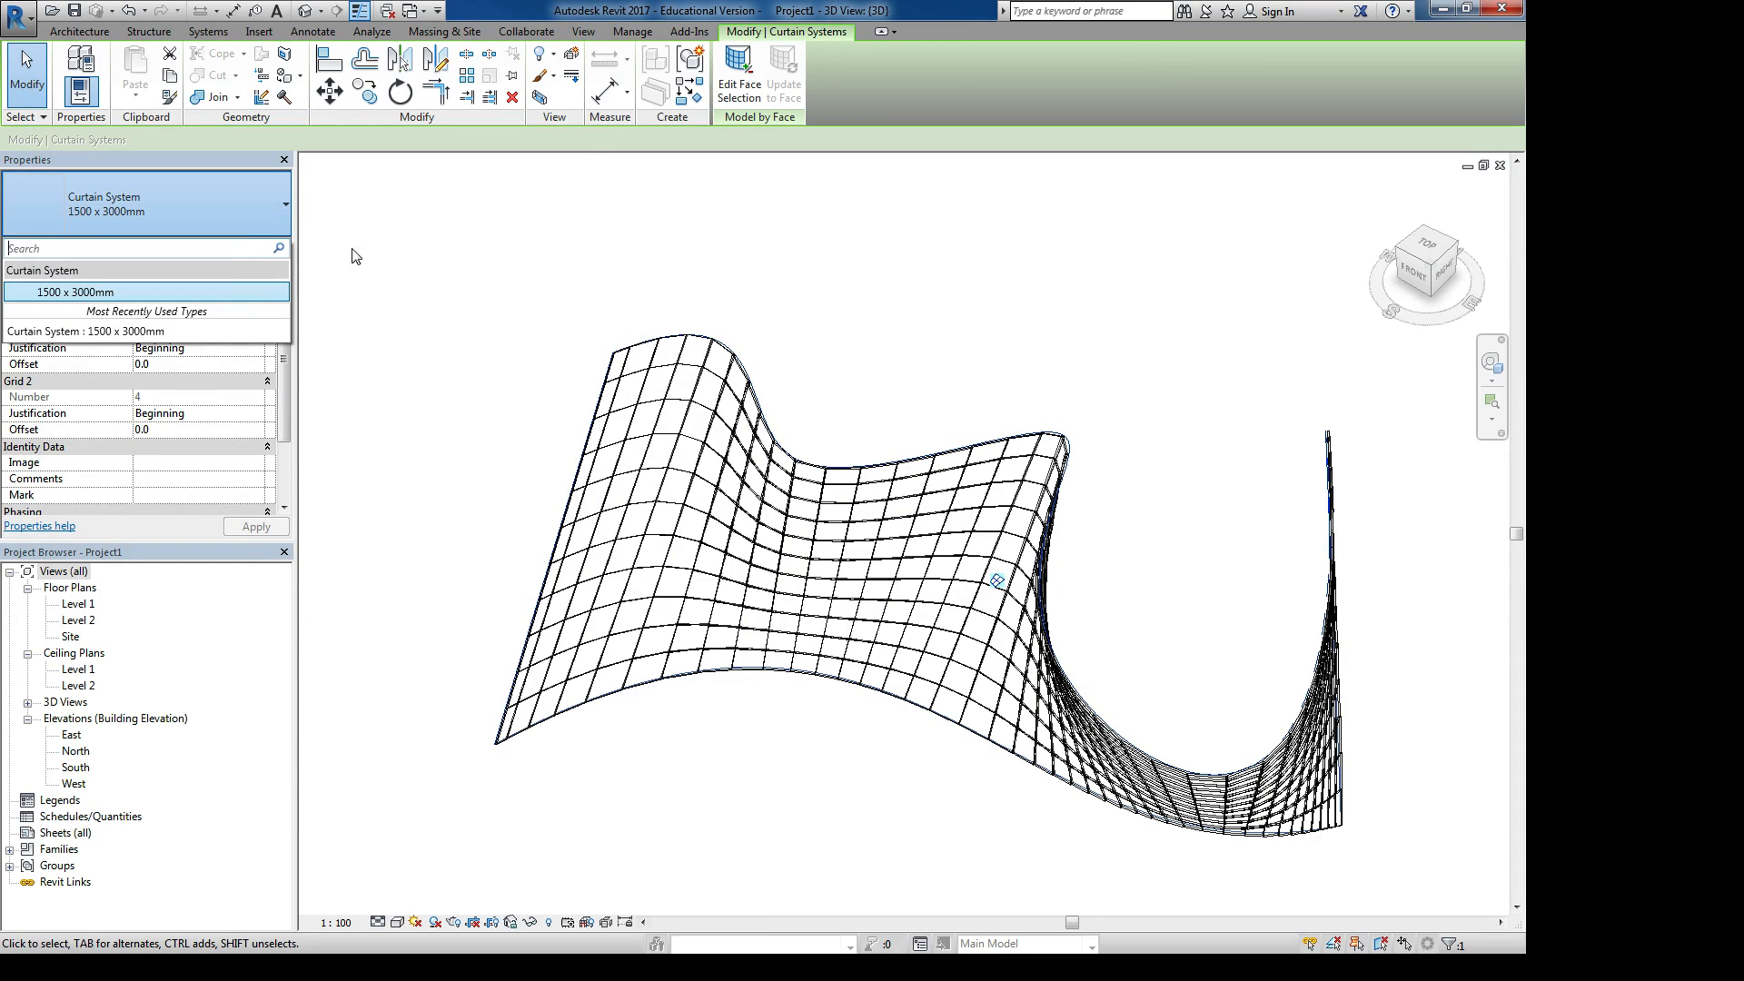
left_click(329, 178)
left_click(262, 248)
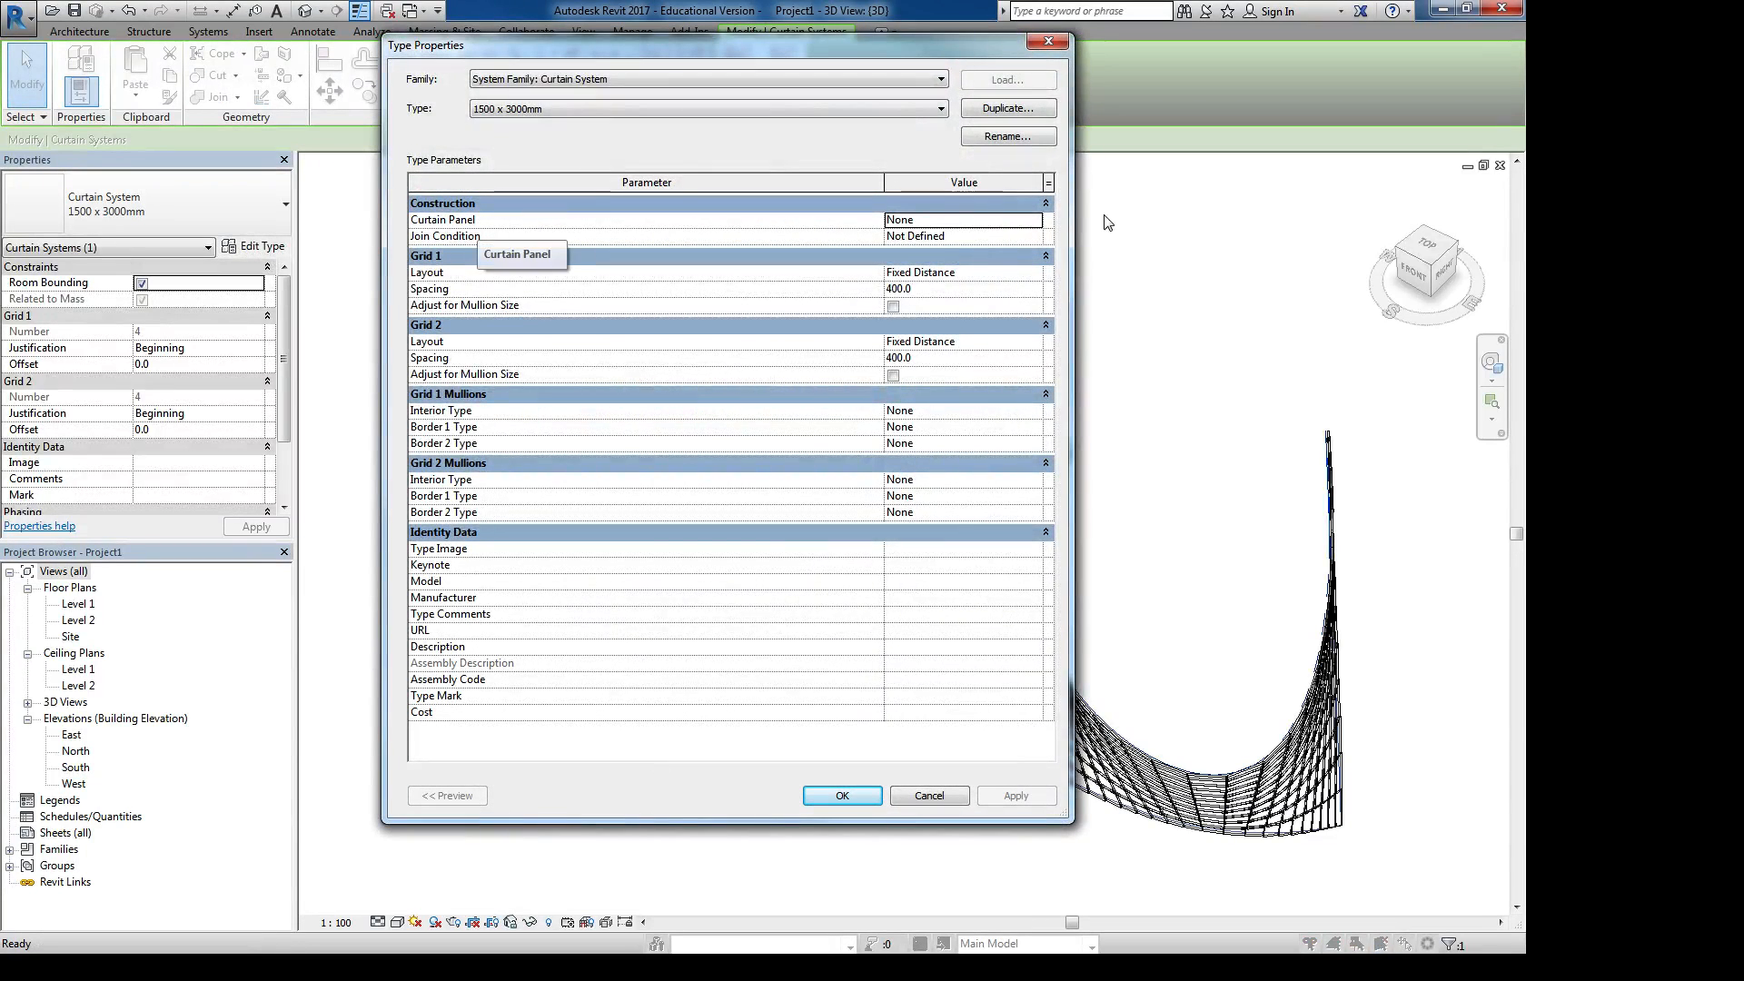
left_click(1035, 221)
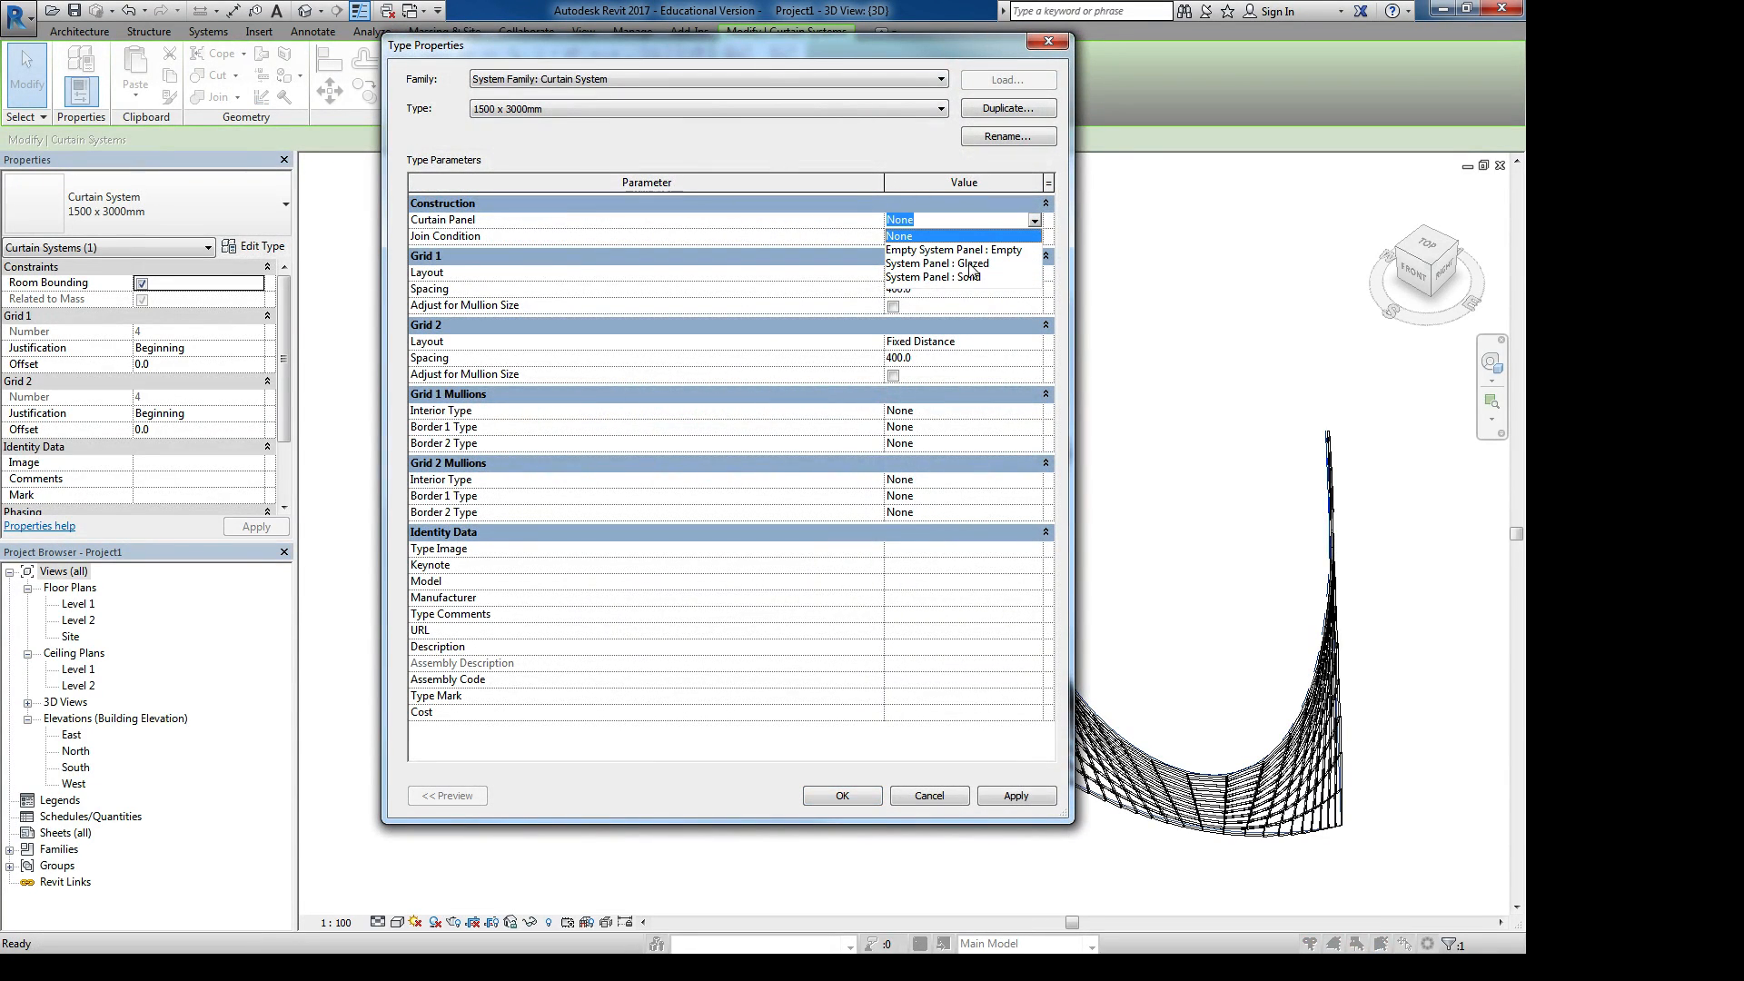
left_click(970, 277)
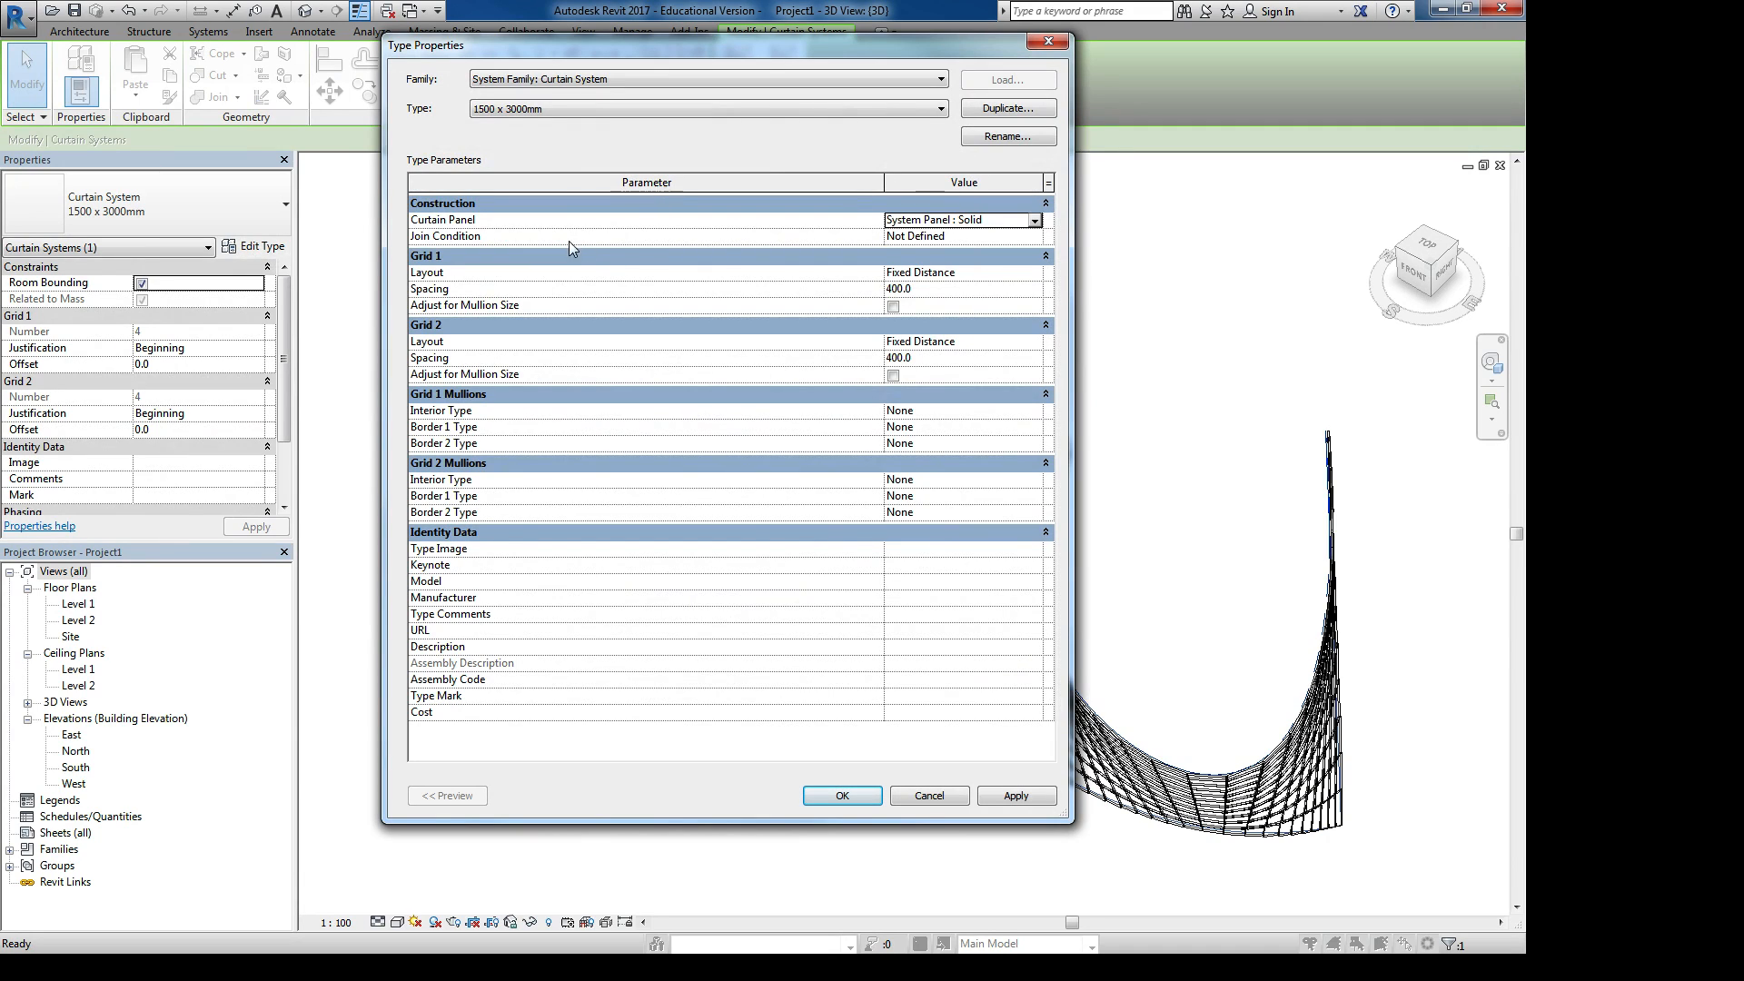
left_click(1035, 238)
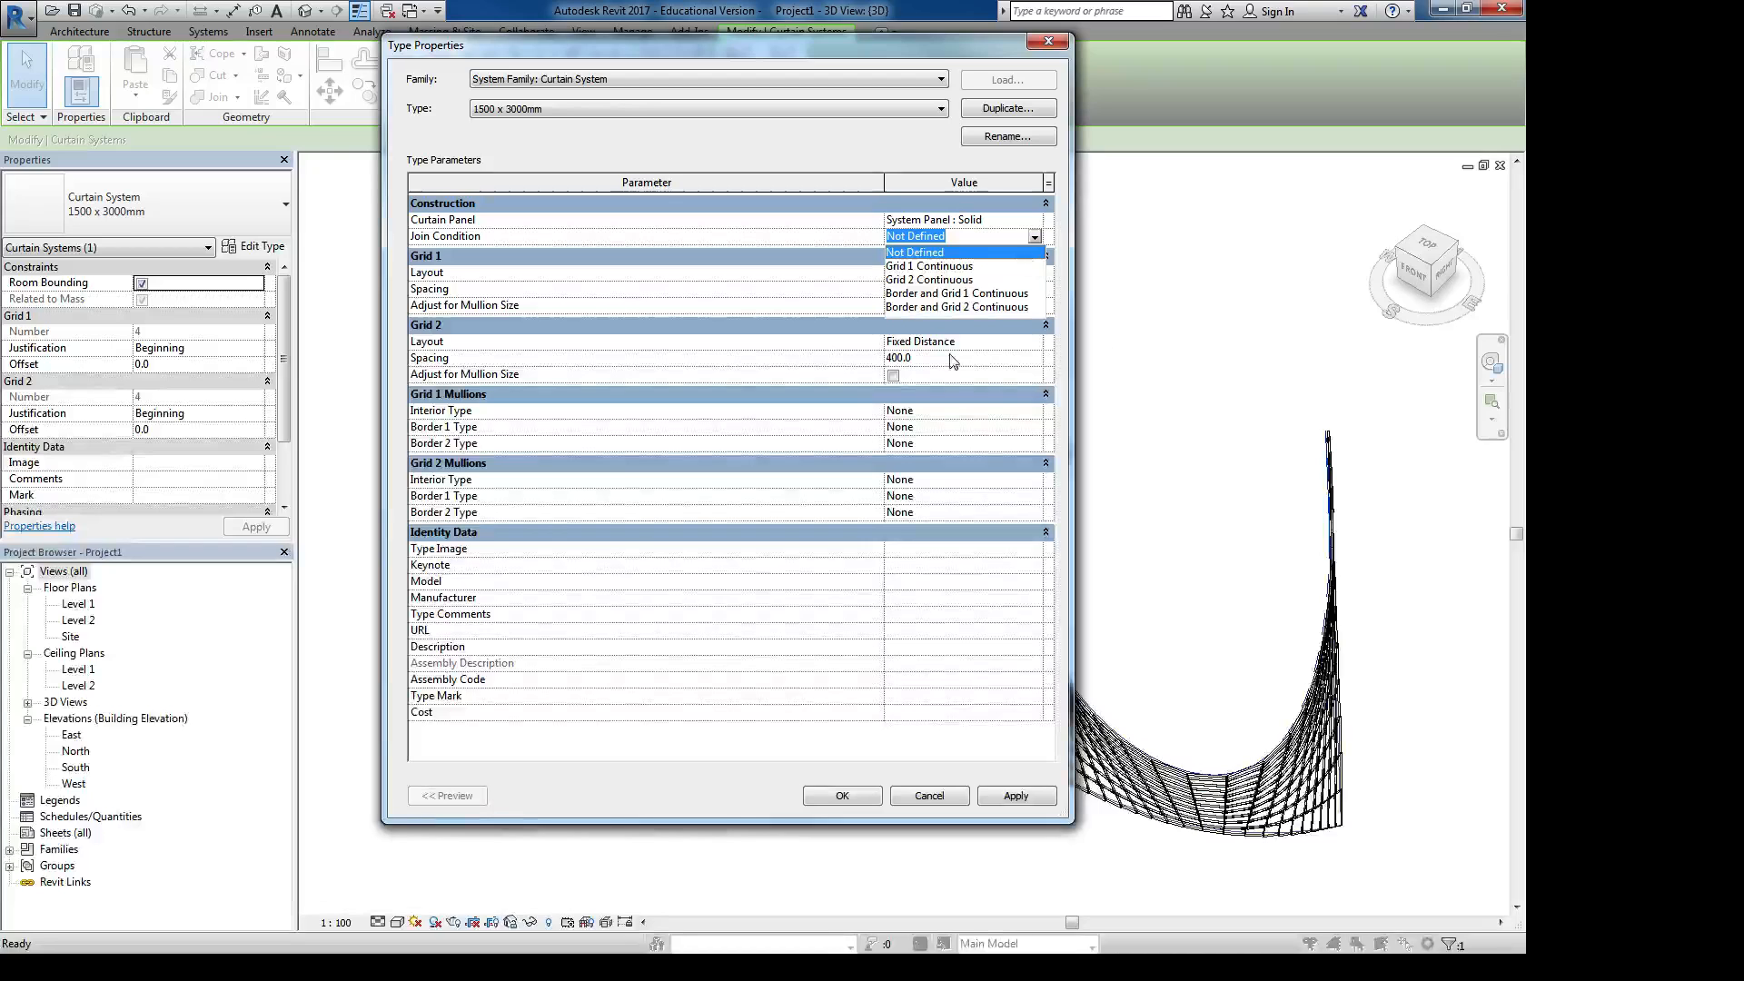
left_click(940, 267)
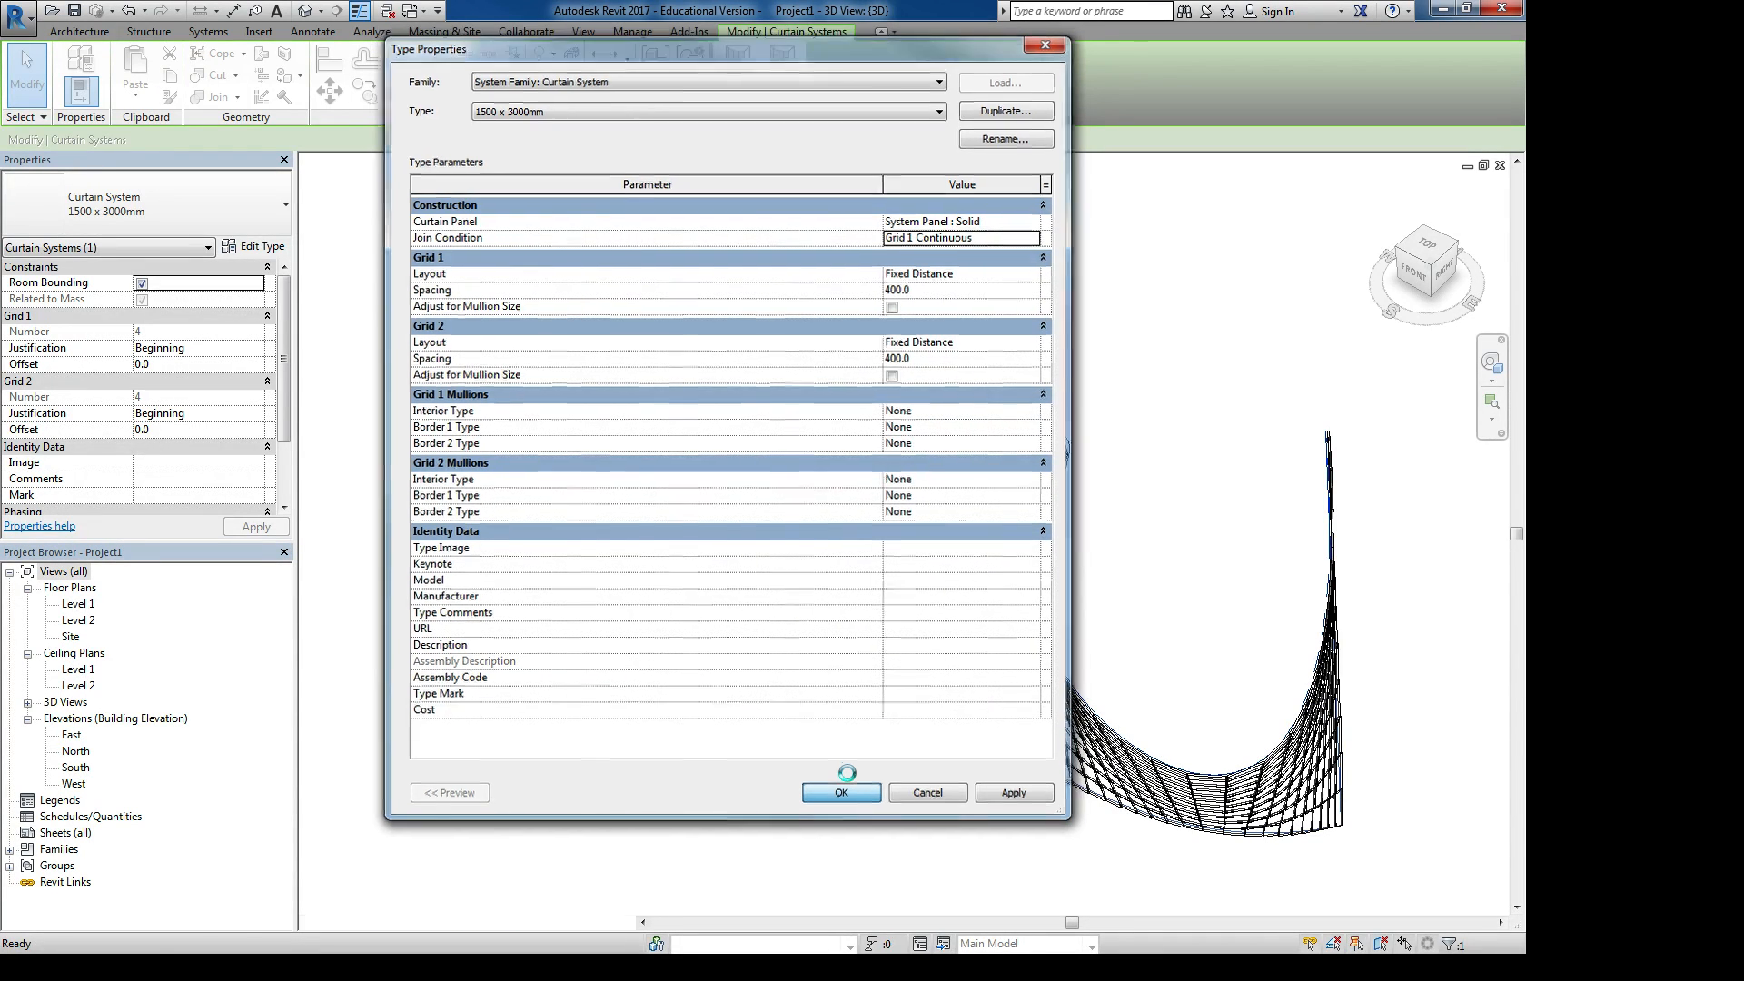
Select a single solid panel beside the inward fold of the curtain system
scroll(813, 457, "up", 5)
middle_click_drag(813, 457, 967, 555, "shift")
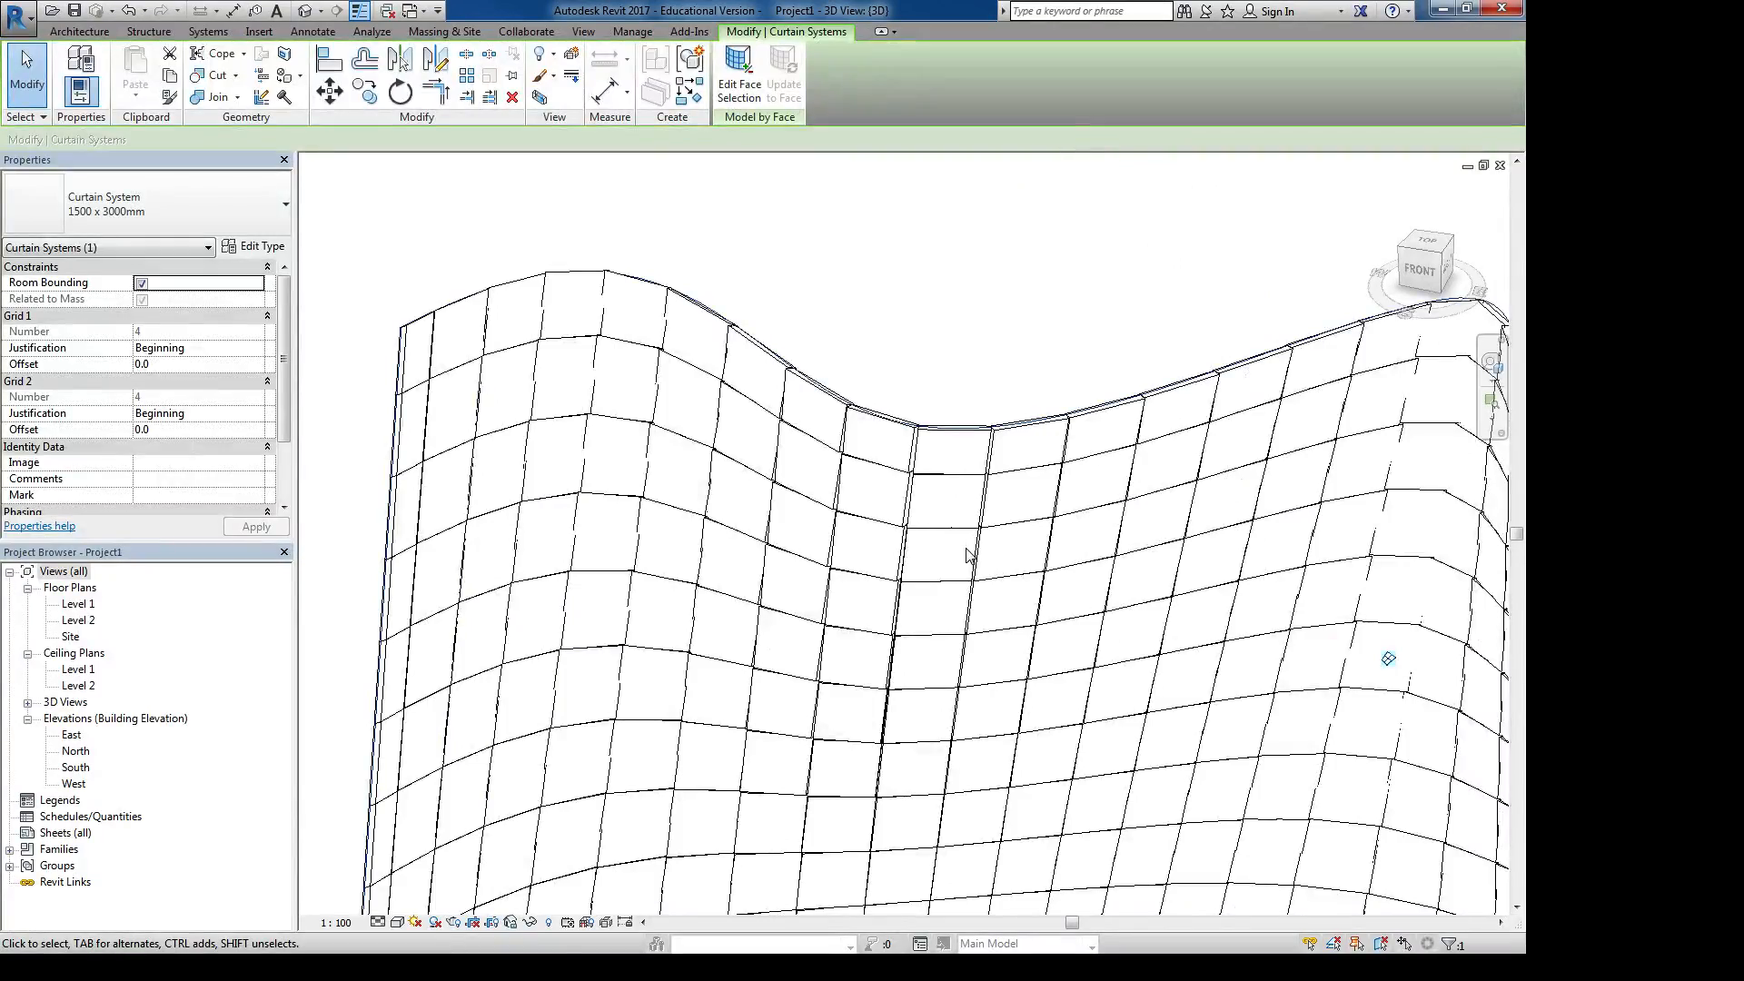
scroll(969, 554, "down", 5)
mouse_move(968, 554)
middle_mouse_down("shift")
mouse_move(752, 494)
mouse_move(987, 583)
mouse_move(1340, 434)
mouse_move(1187, 494)
mouse_move(783, 502)
mouse_move(709, 491)
mouse_move(768, 468)
mouse_move(670, 455)
mouse_move(896, 573)
mouse_move(1079, 491)
mouse_move(1042, 446)
mouse_move(880, 636)
mouse_move(942, 627)
mouse_move(779, 519)
middle_mouse_up("shift")
scroll(768, 468, "up", 5)
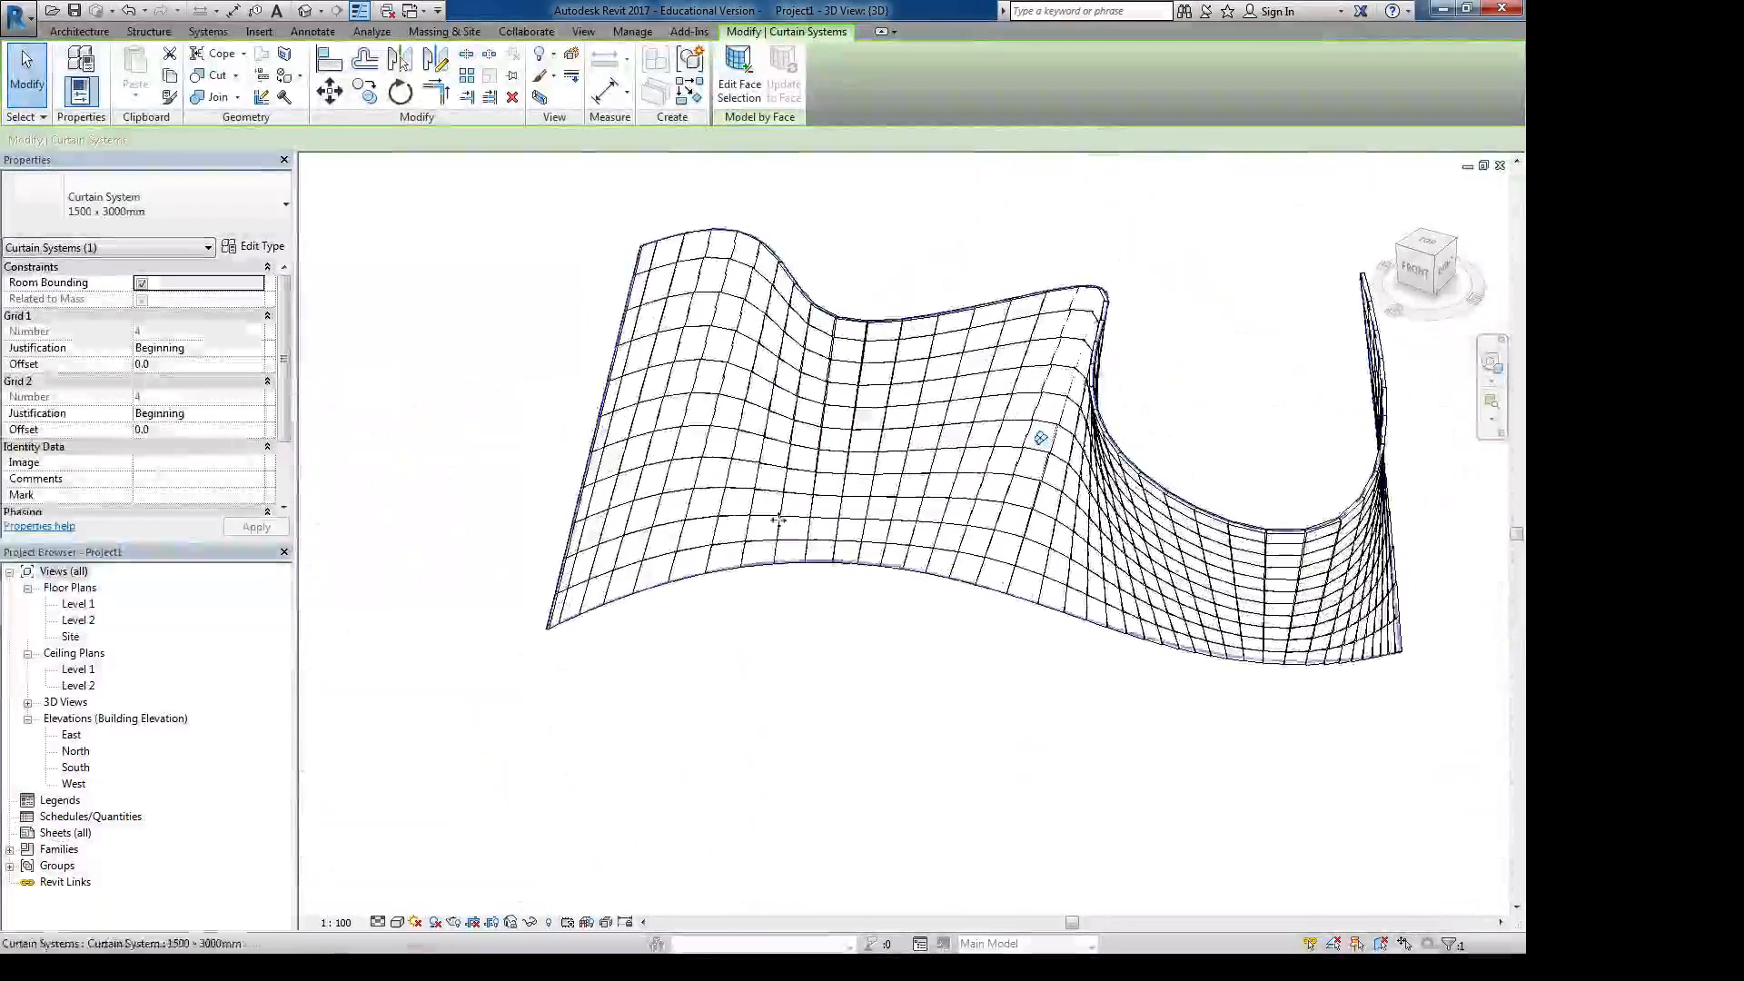
scroll(768, 417, "up", 5)
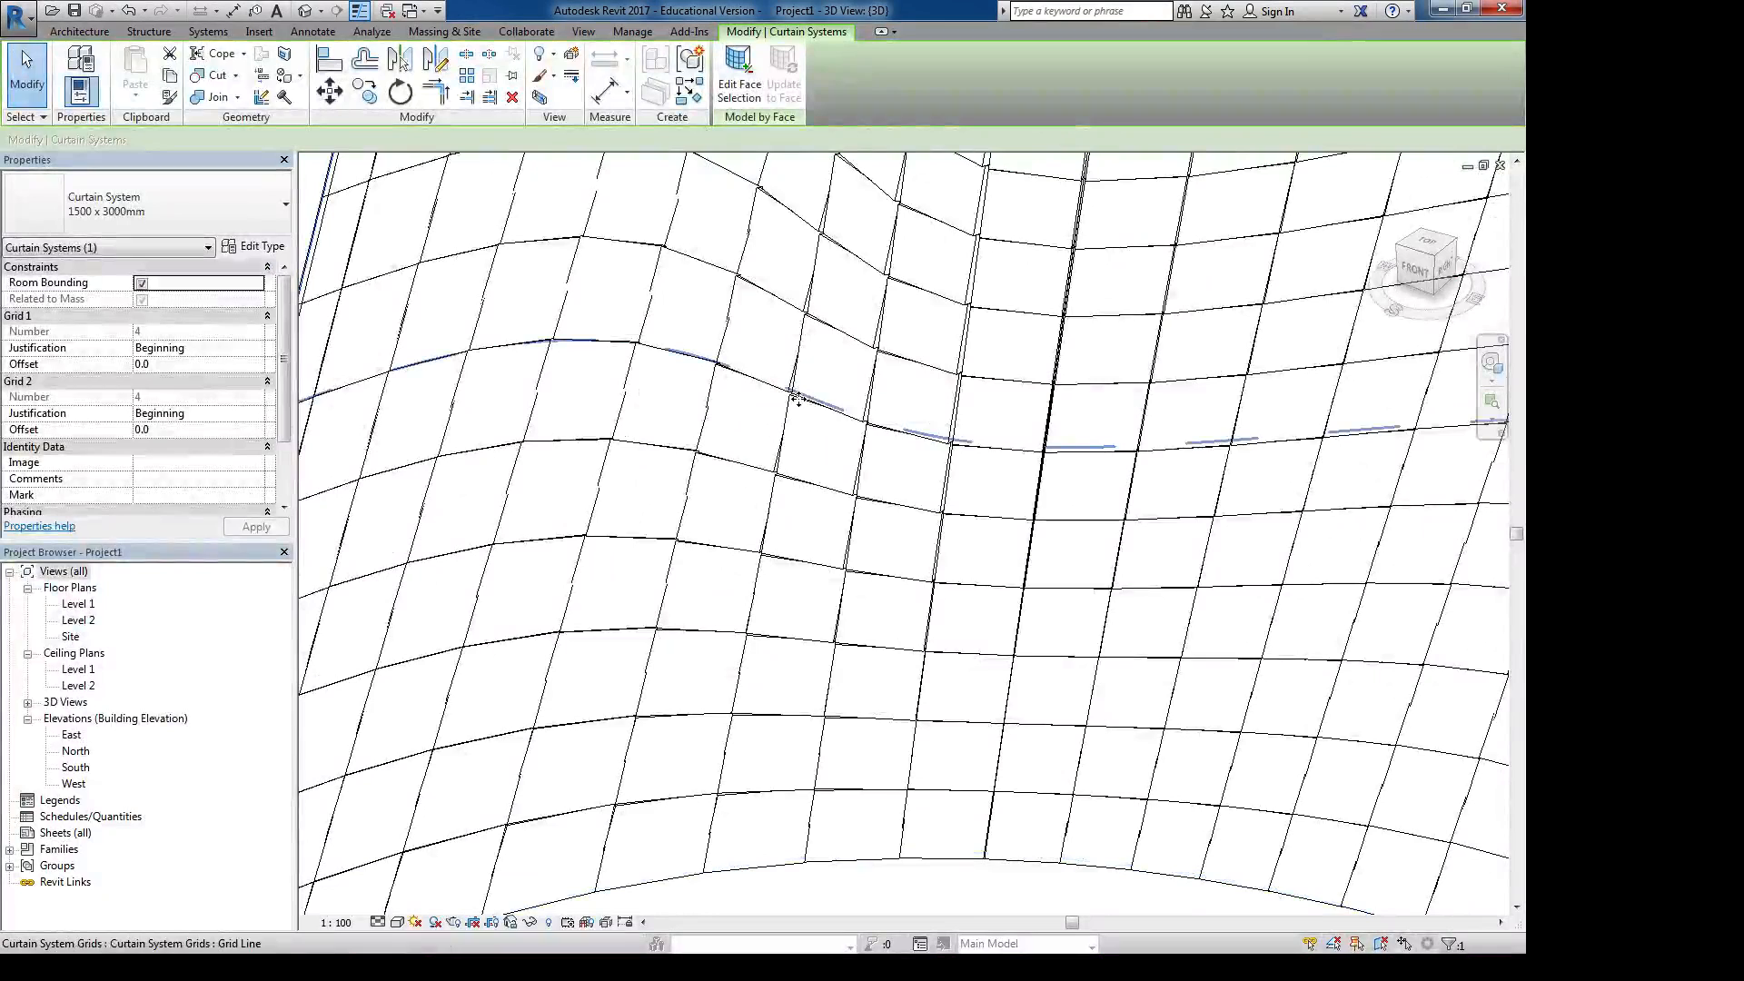
left_click(796, 397)
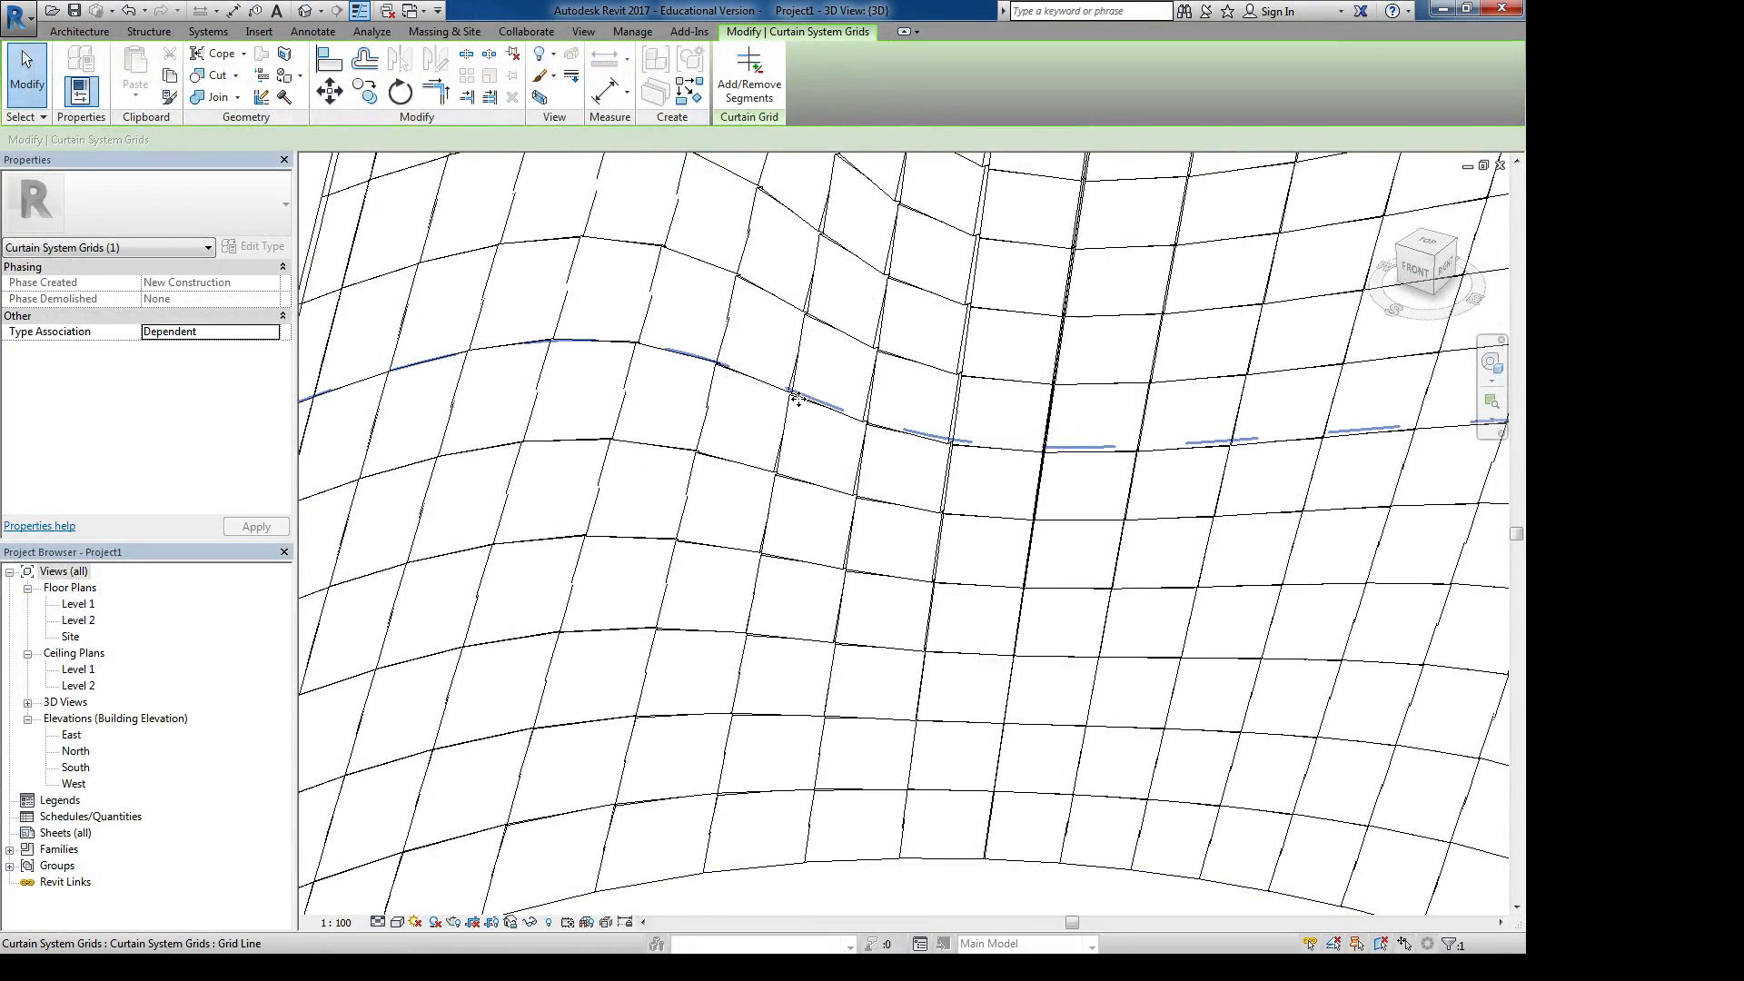
left_click(796, 397)
scroll(791, 421, "down", 3)
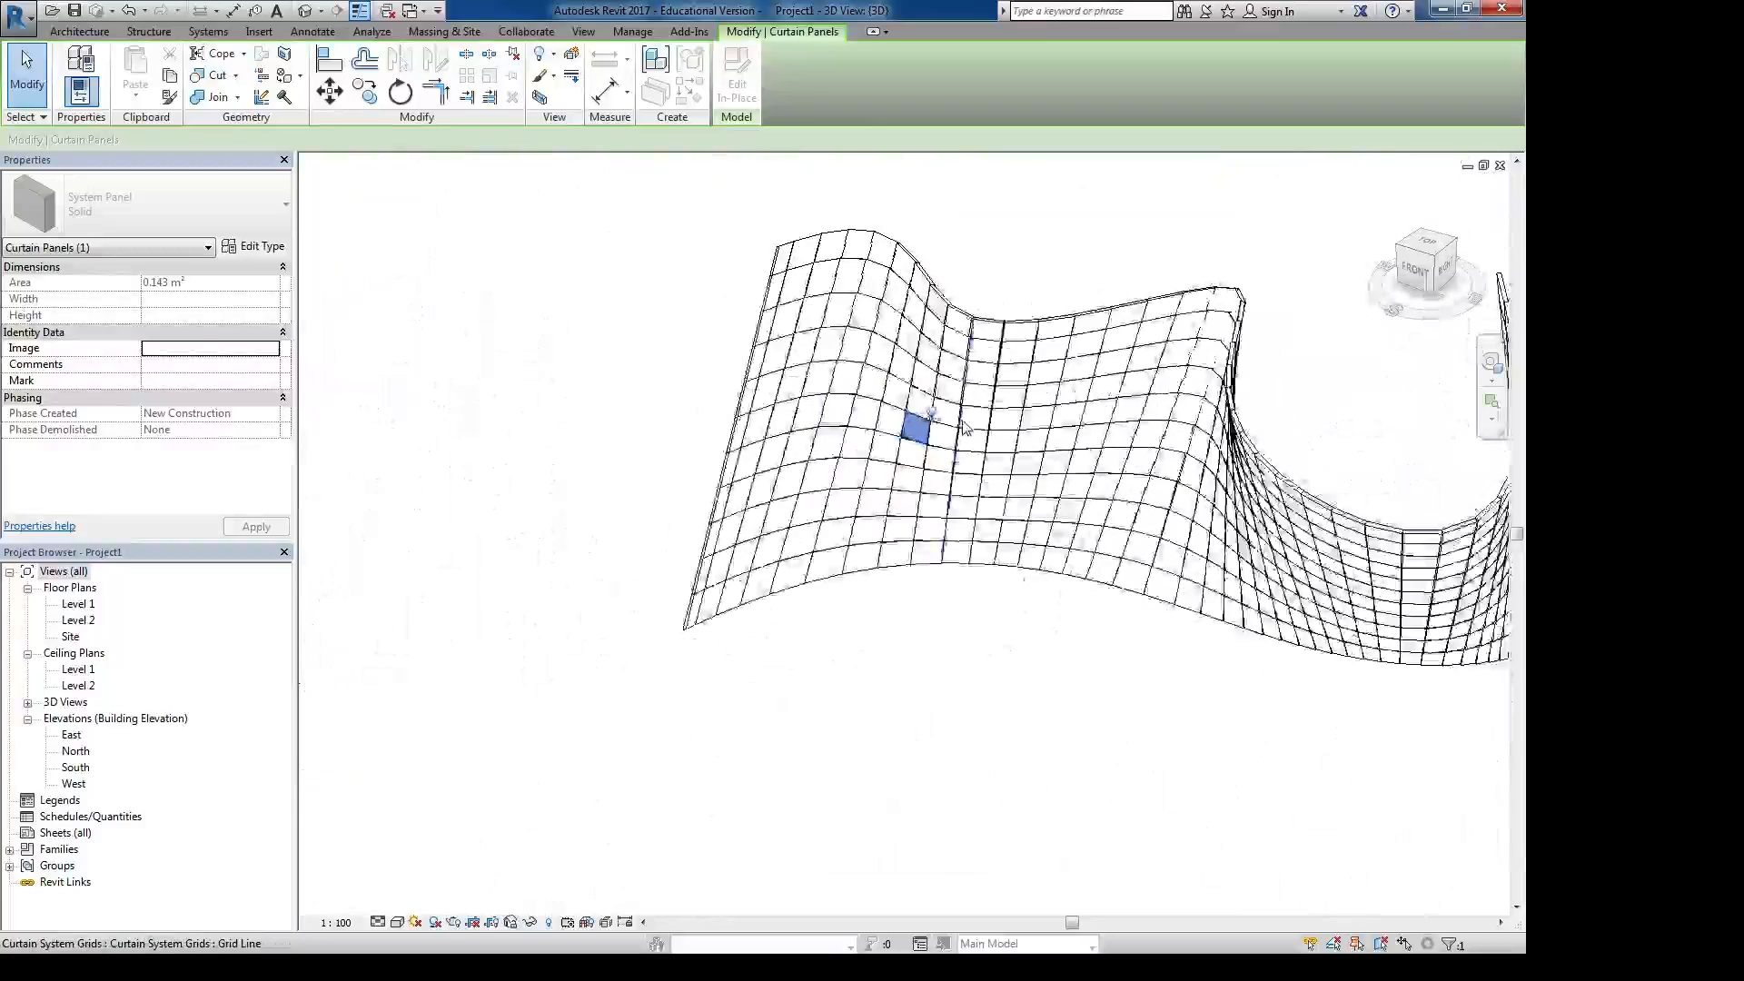
middle_click_drag(723, 481, 797, 560)
scroll(906, 472, "up", 6)
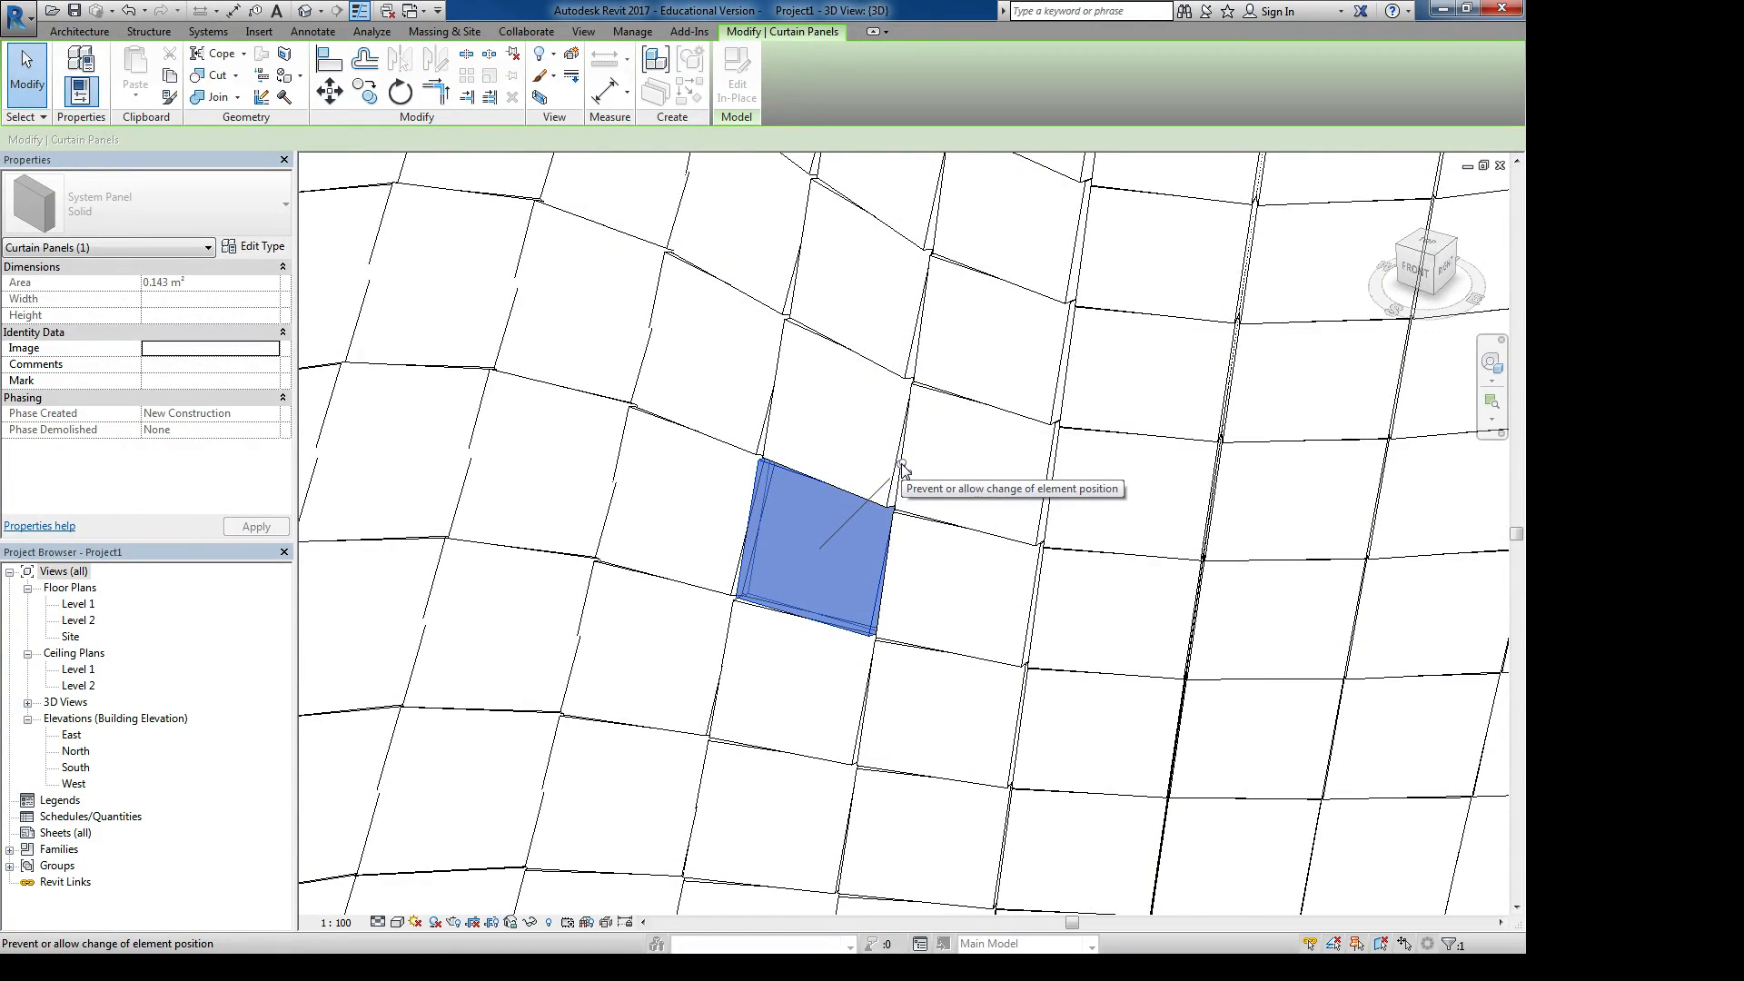
Add two more scattered panels across the fold to the selection and unpin all three
scroll(903, 468, "down", 6)
scroll(904, 500, "up", 4)
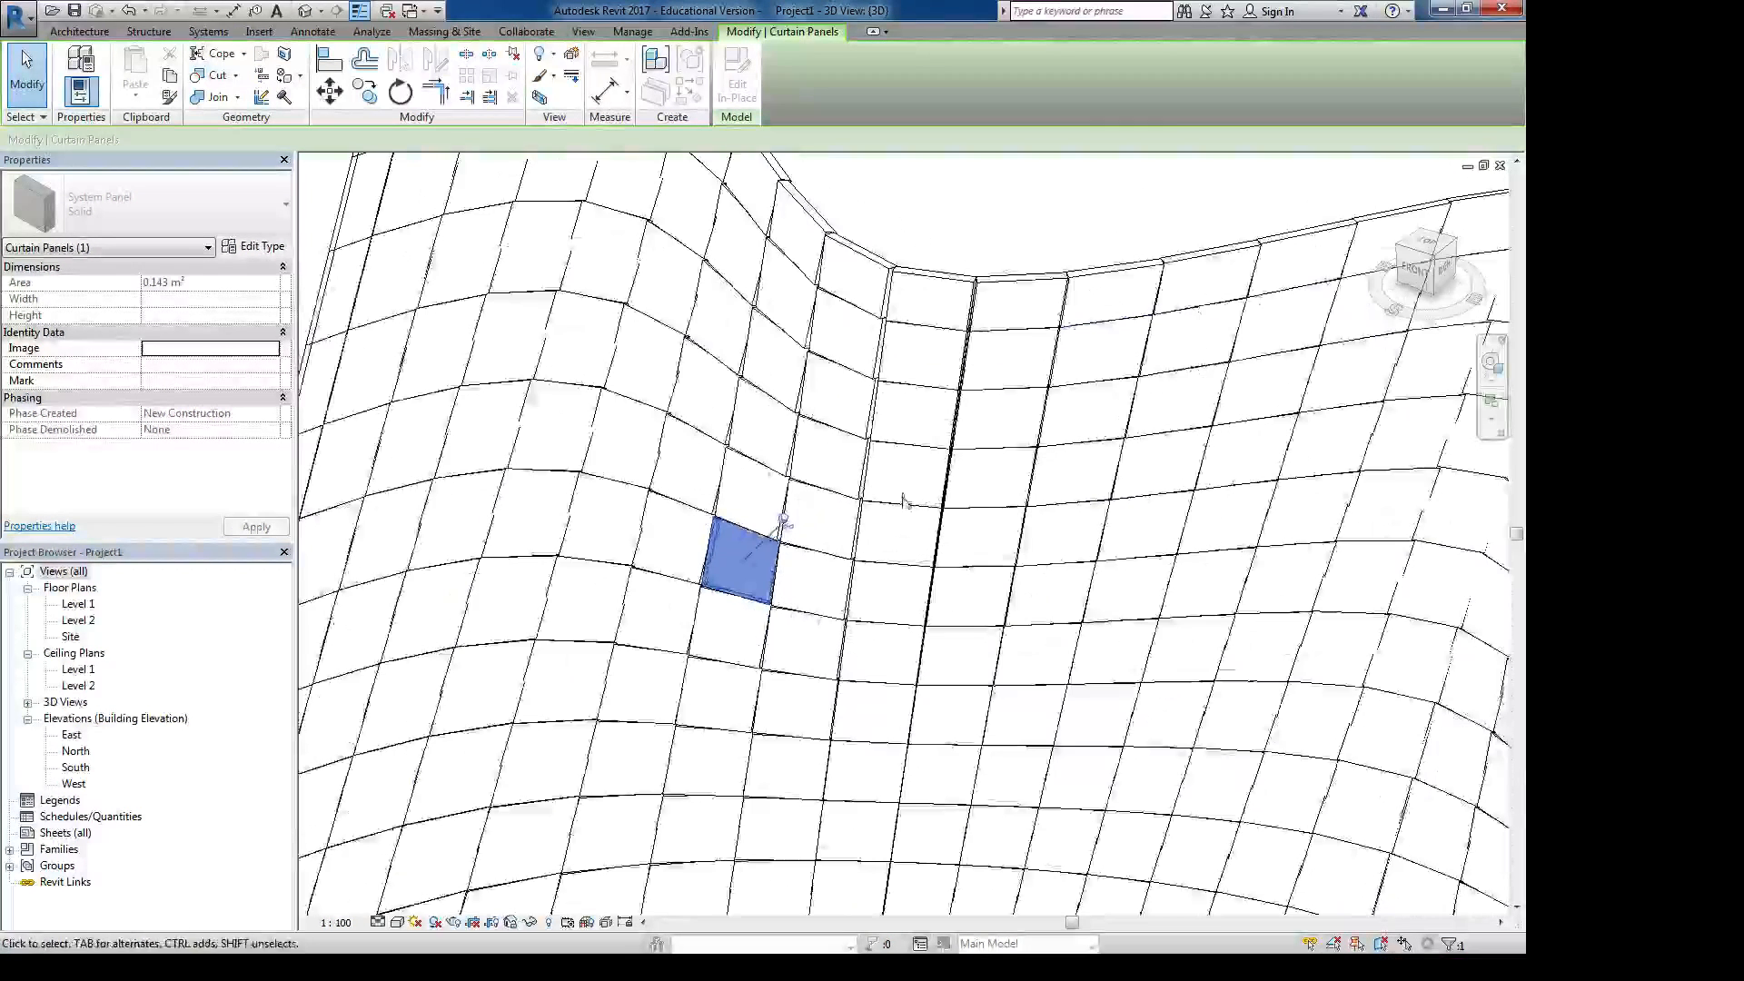
key("Tab")
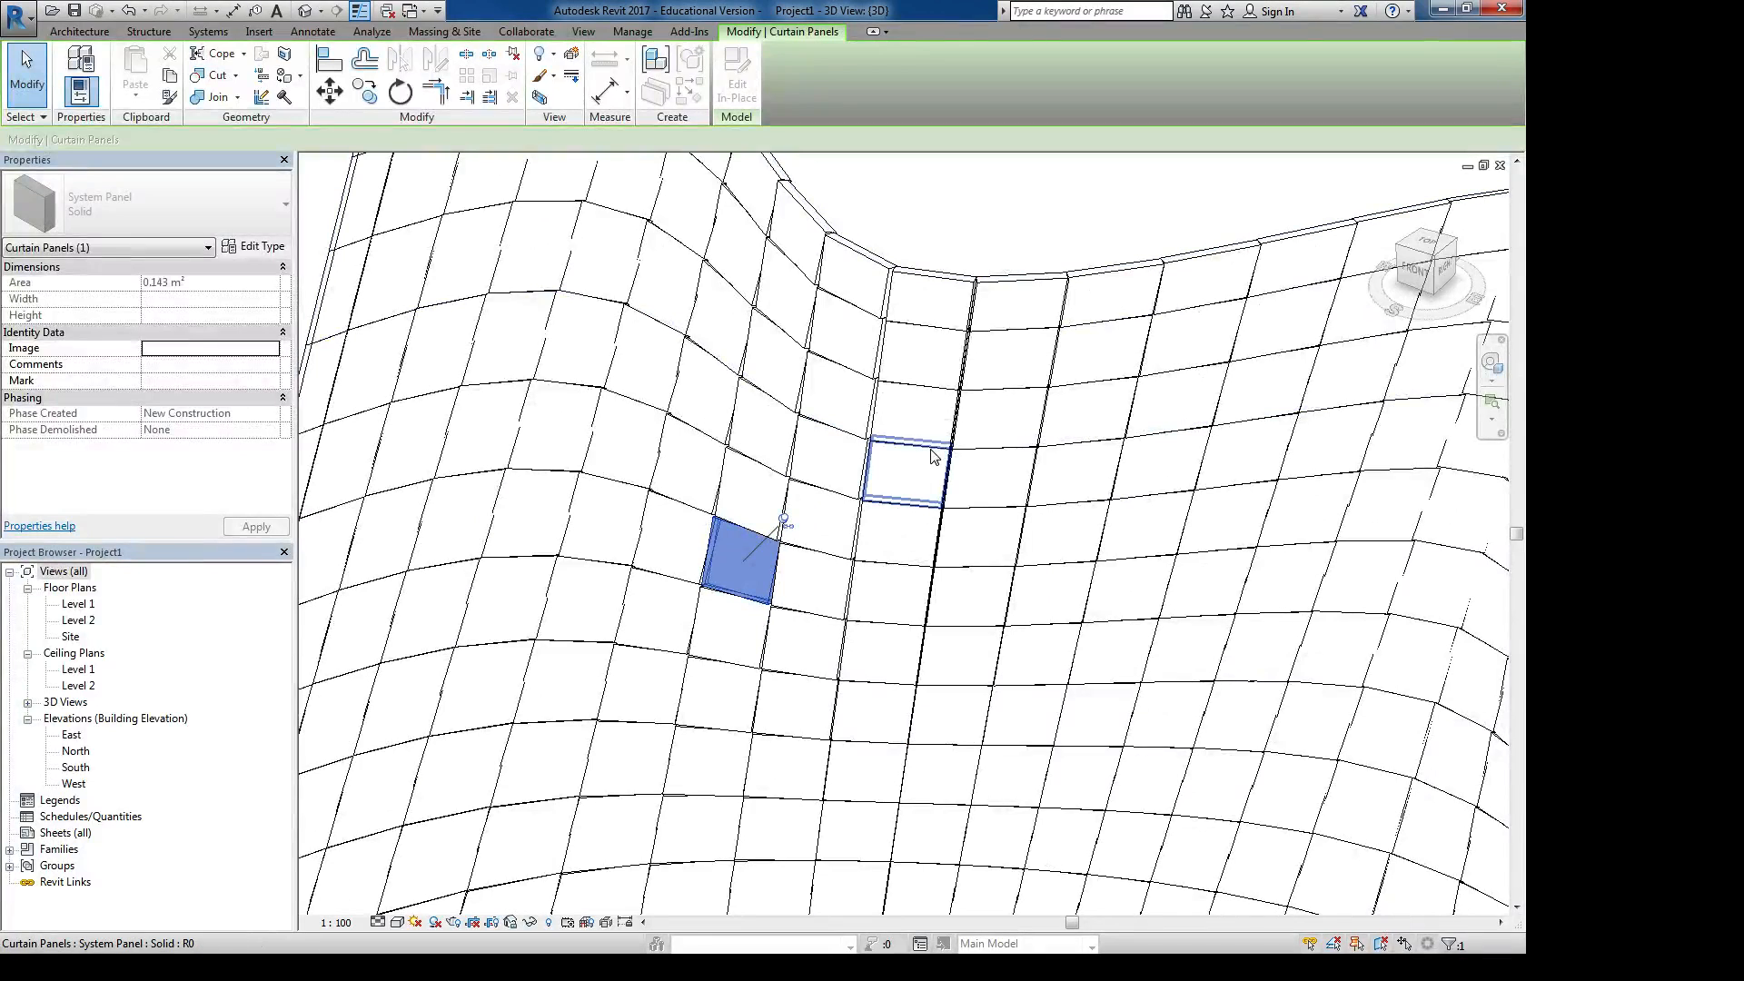
left_click(935, 456, "ctrl")
scroll(1043, 623, "down", 3)
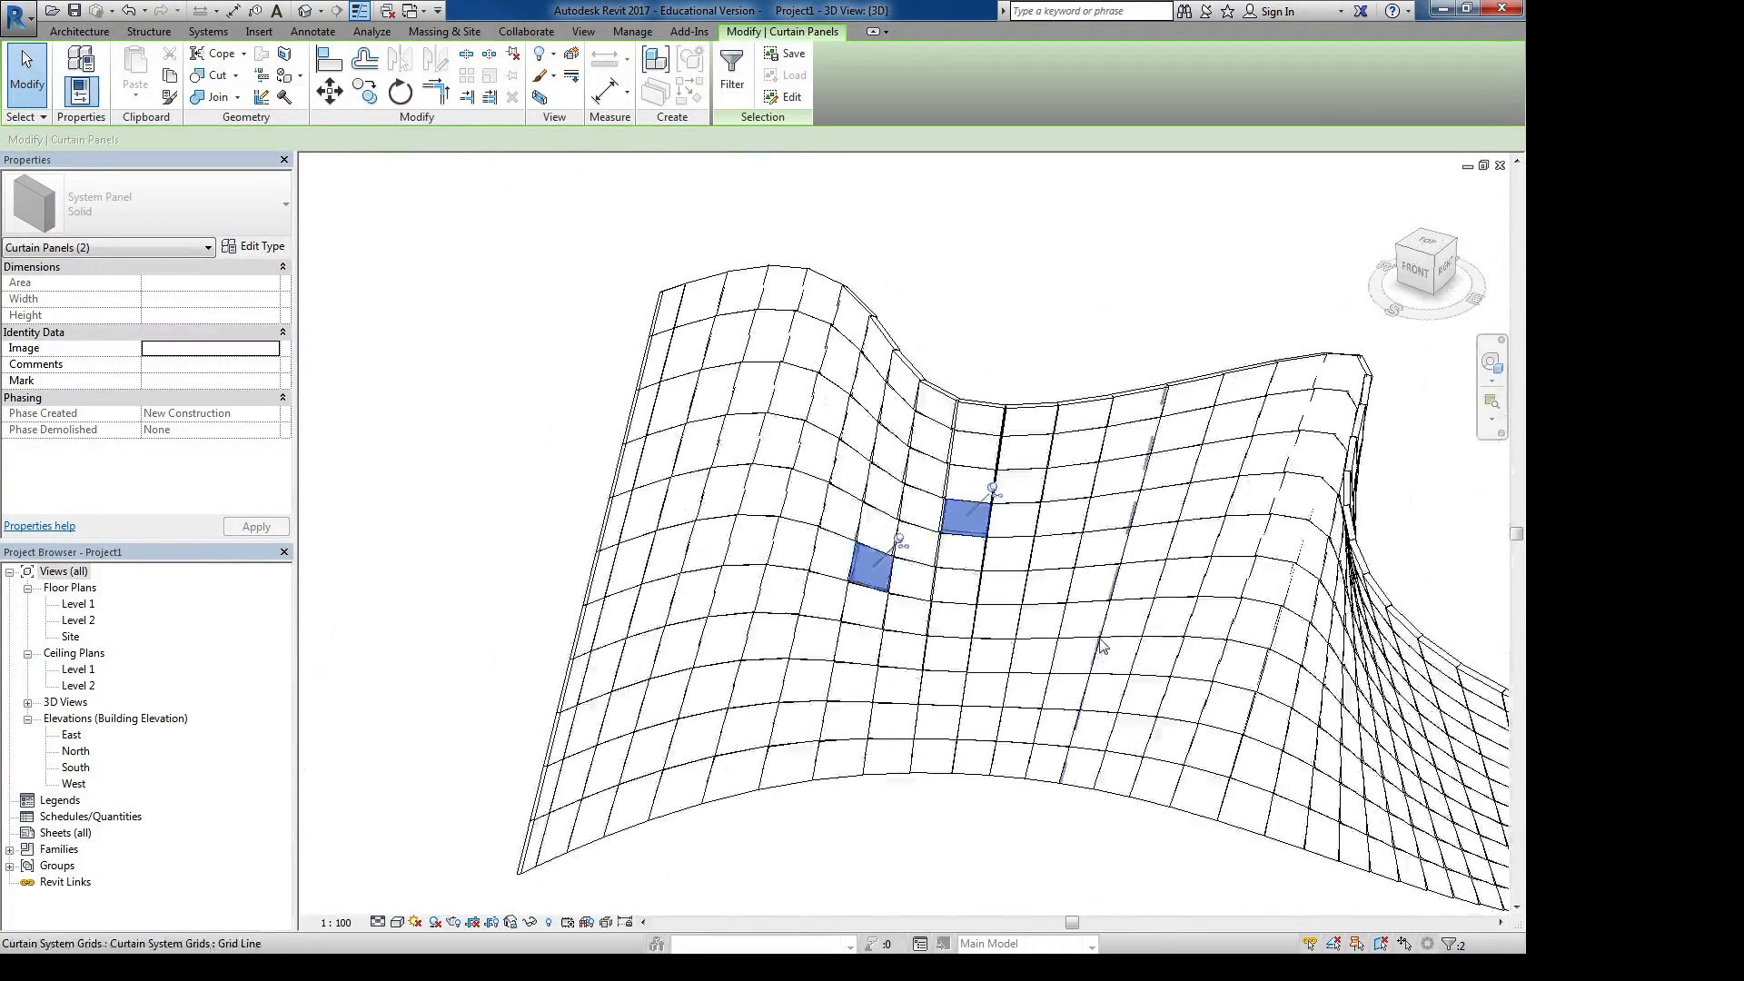
key("Tab")
key("Tab")
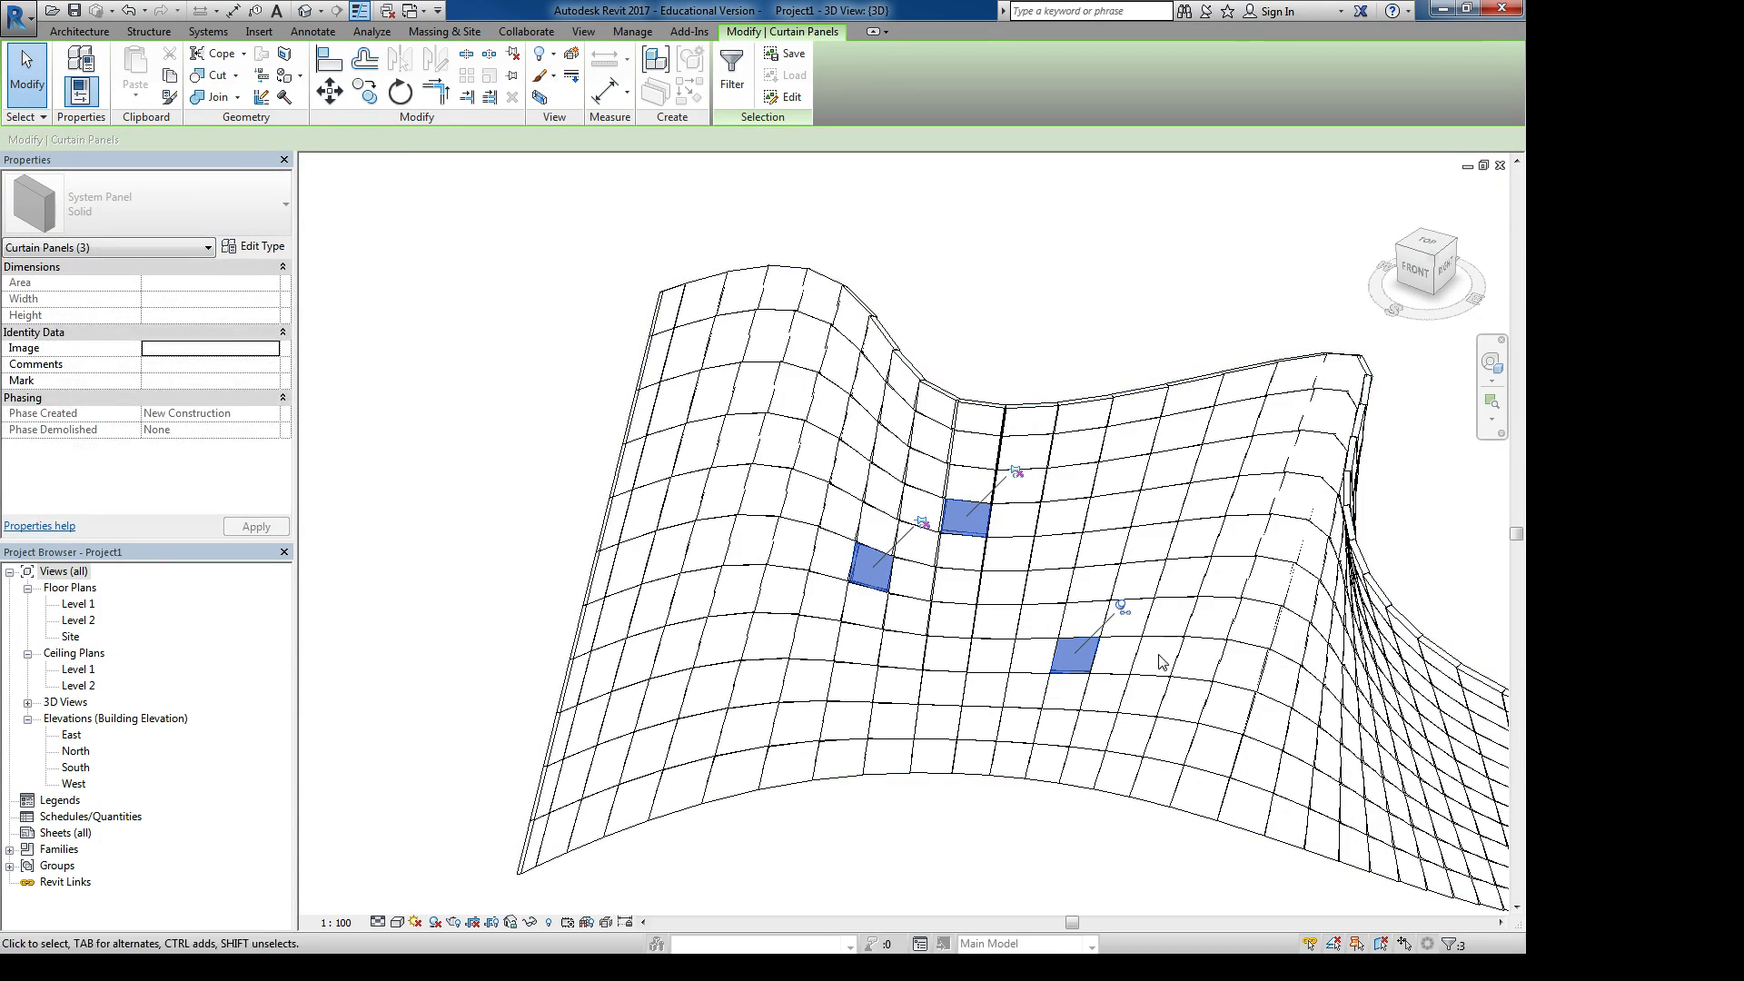
left_click(1125, 611)
Change the three selected curtain panels to the System Panel Glazed type and clear the selection
left_click(182, 214)
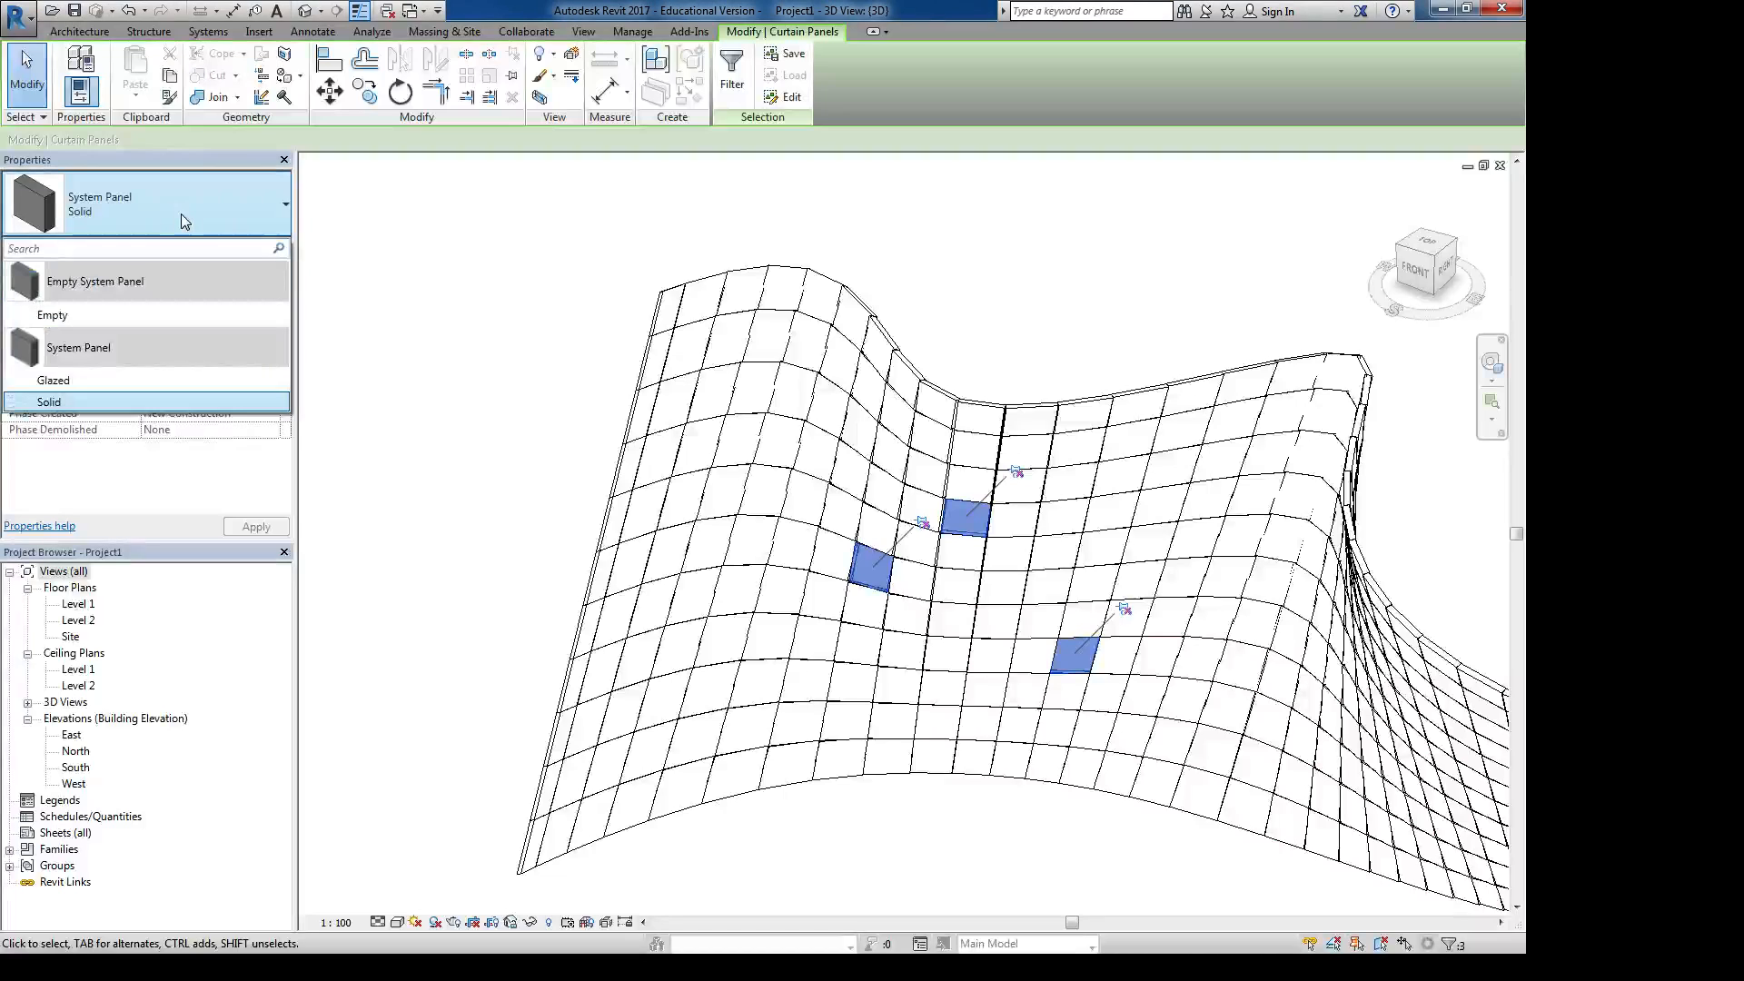
left_click(67, 379)
left_click(441, 325)
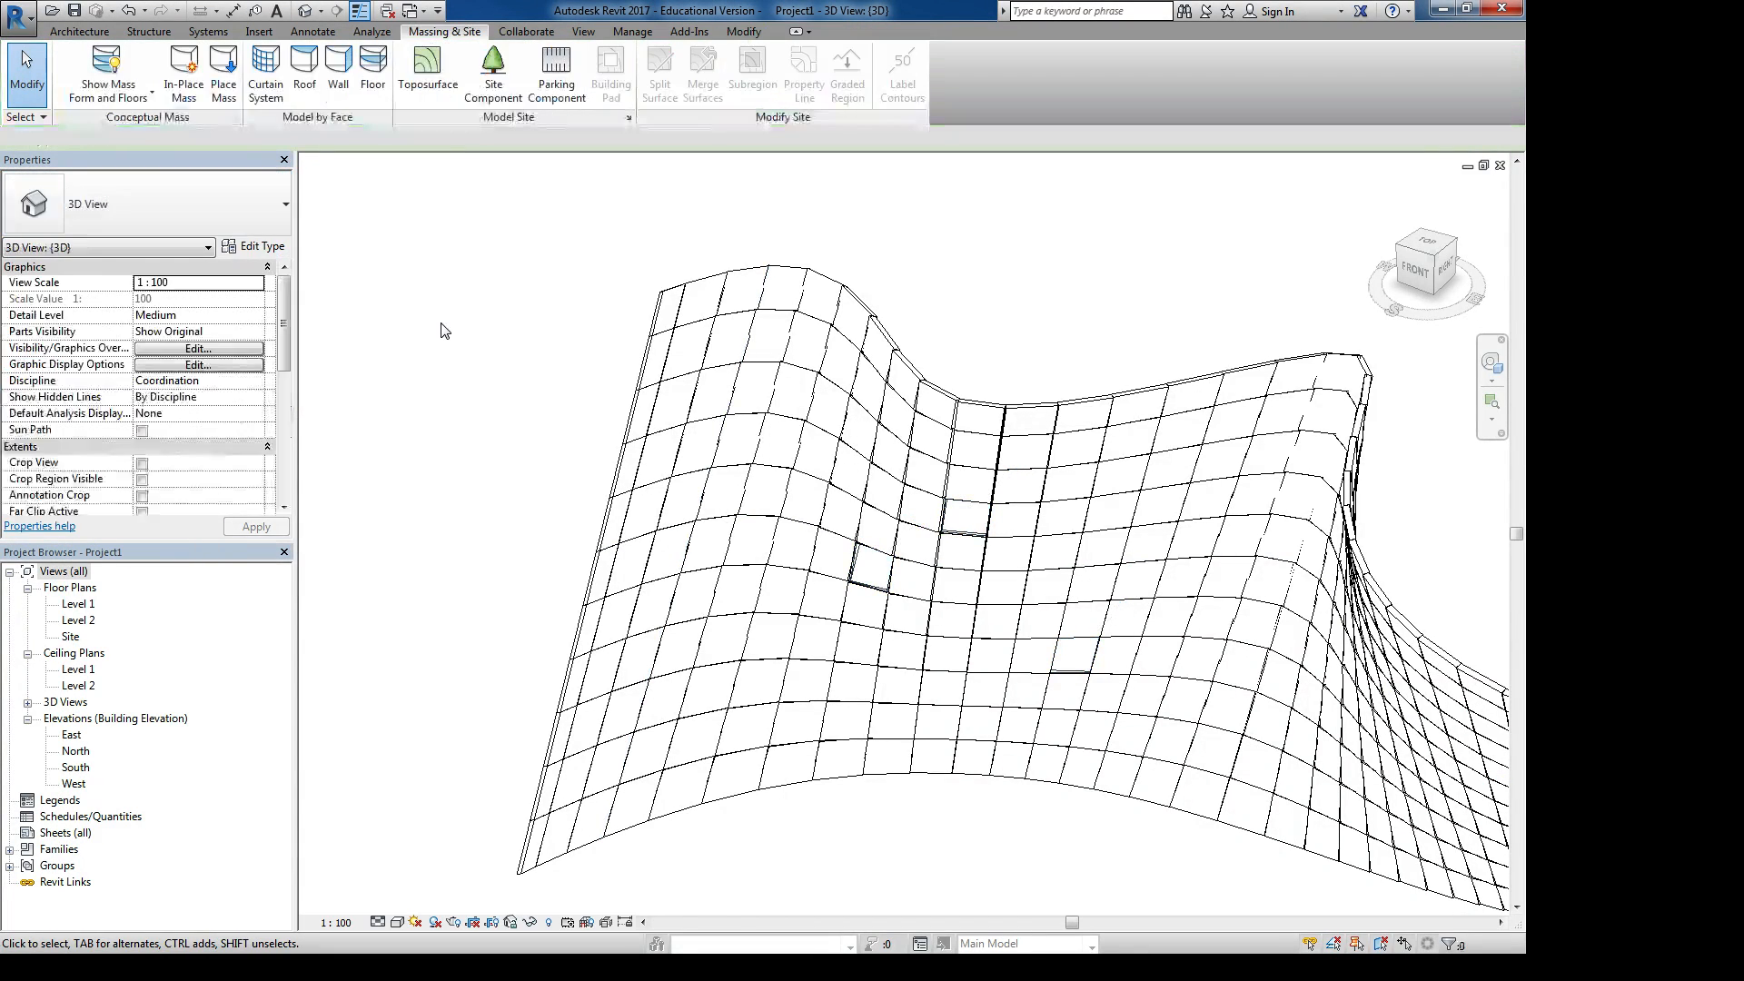
Switch the 3D view to a shaded visual style with shadows on and inspect the glazed and solid panels up close
scroll(1095, 621, "up", 3)
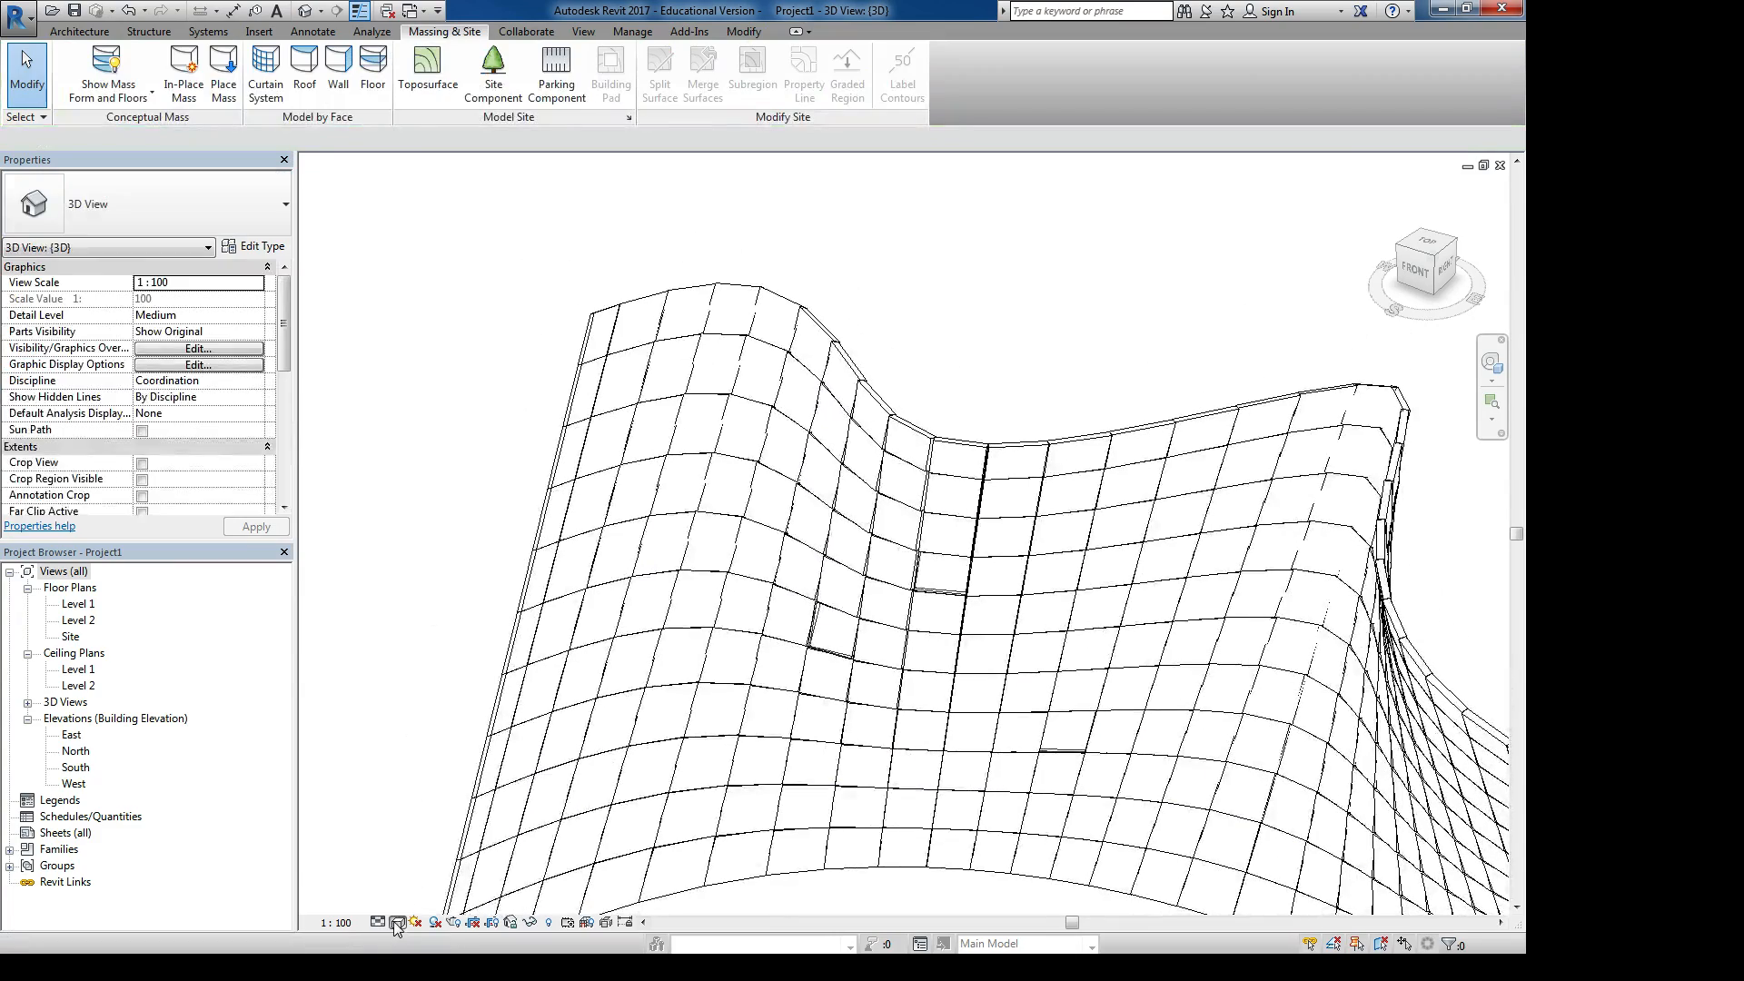
left_click(397, 923)
left_click(439, 859)
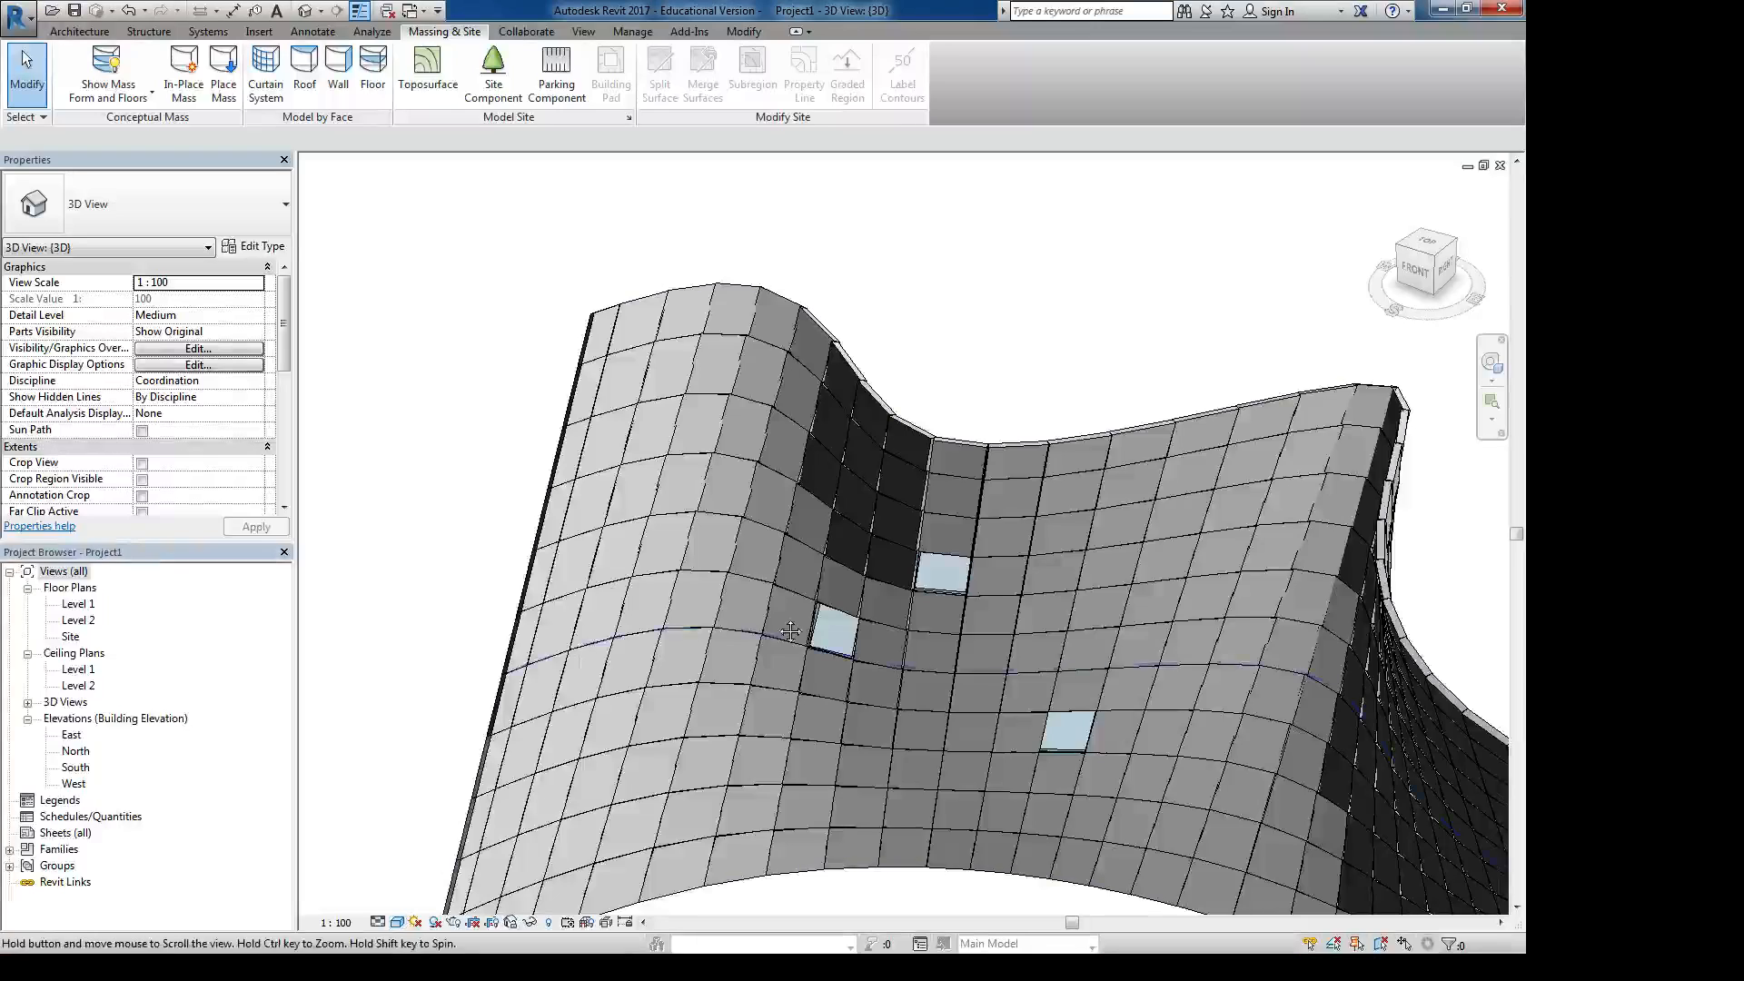
mouse_move(790, 631)
middle_mouse_down("shift")
mouse_move(829, 603)
mouse_move(817, 654)
mouse_move(766, 705)
mouse_move(787, 606)
middle_mouse_up("shift")
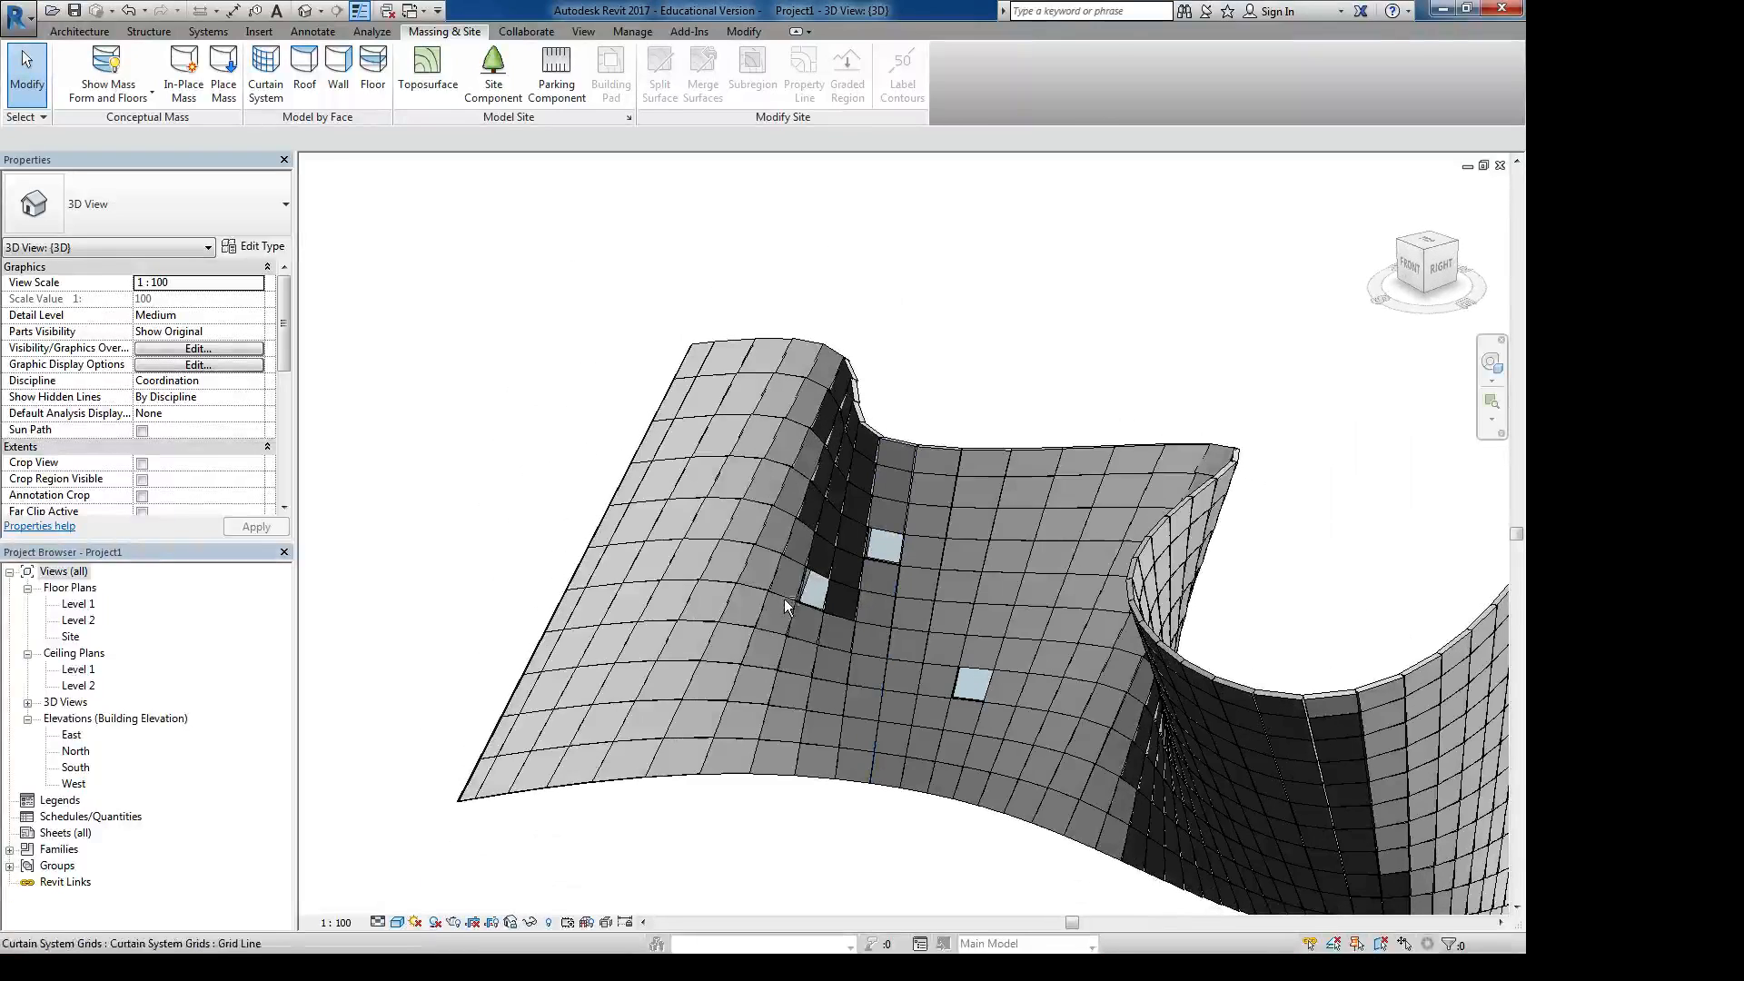
left_click(437, 924)
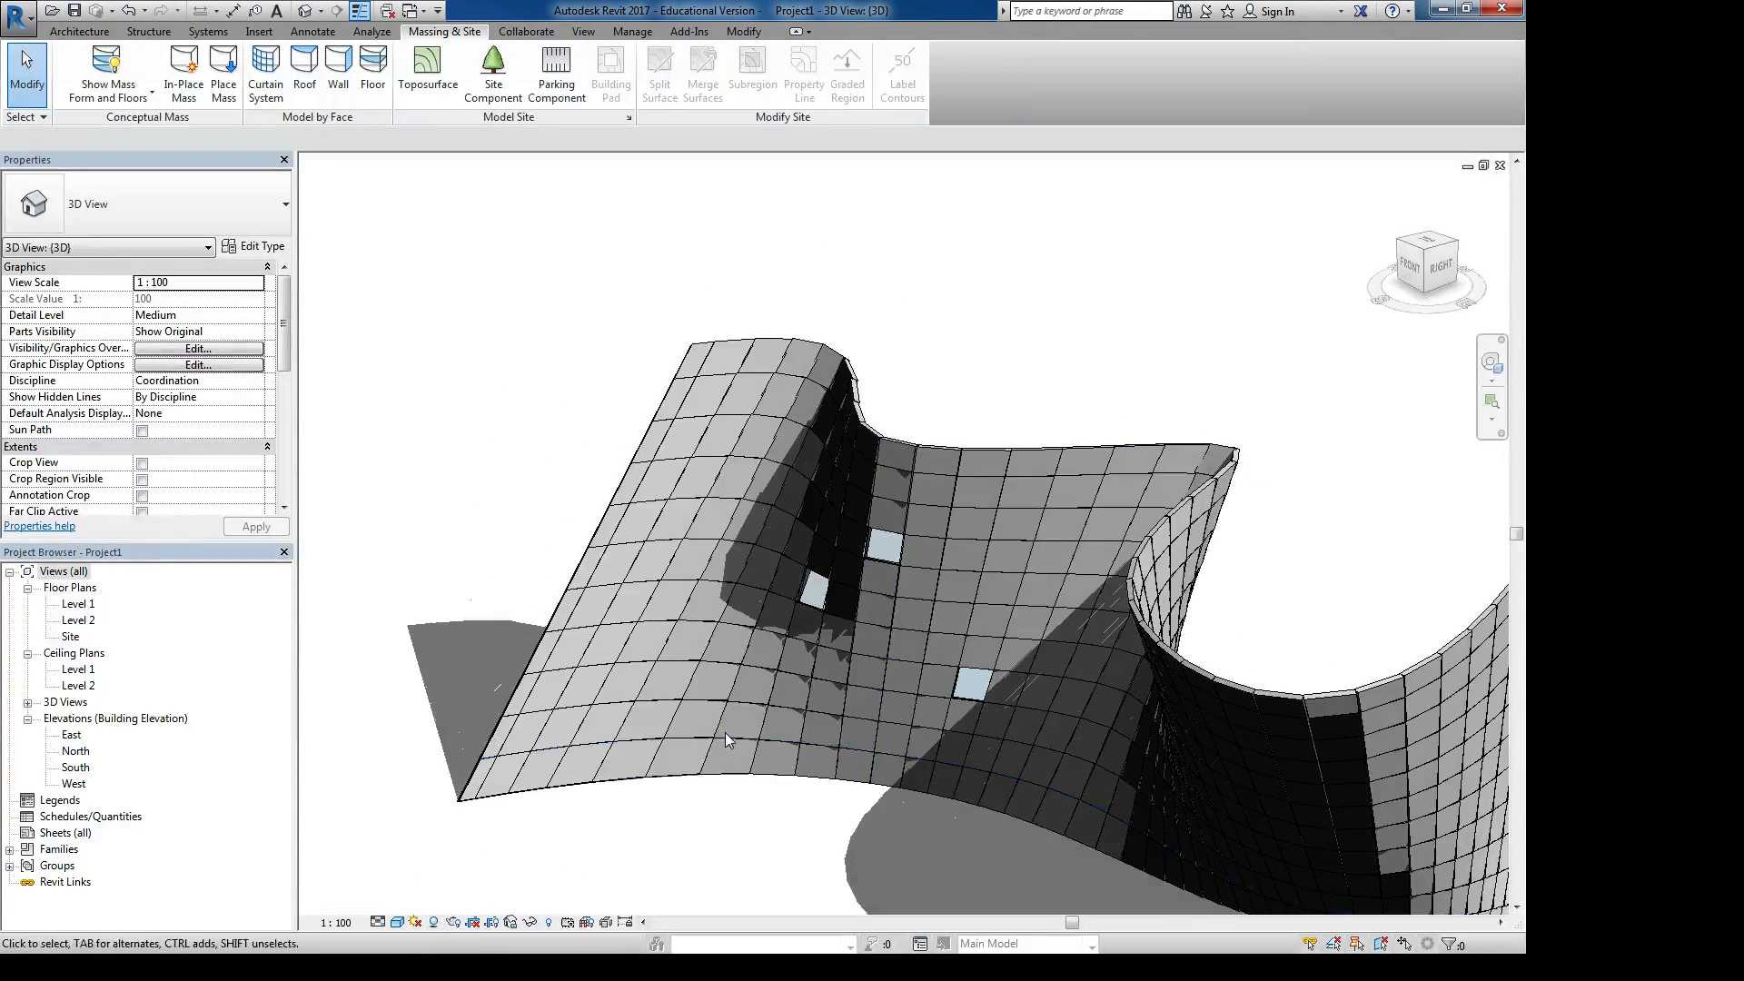
middle_click_drag(604, 783, 881, 697, "shift")
scroll(845, 577, "up", 7)
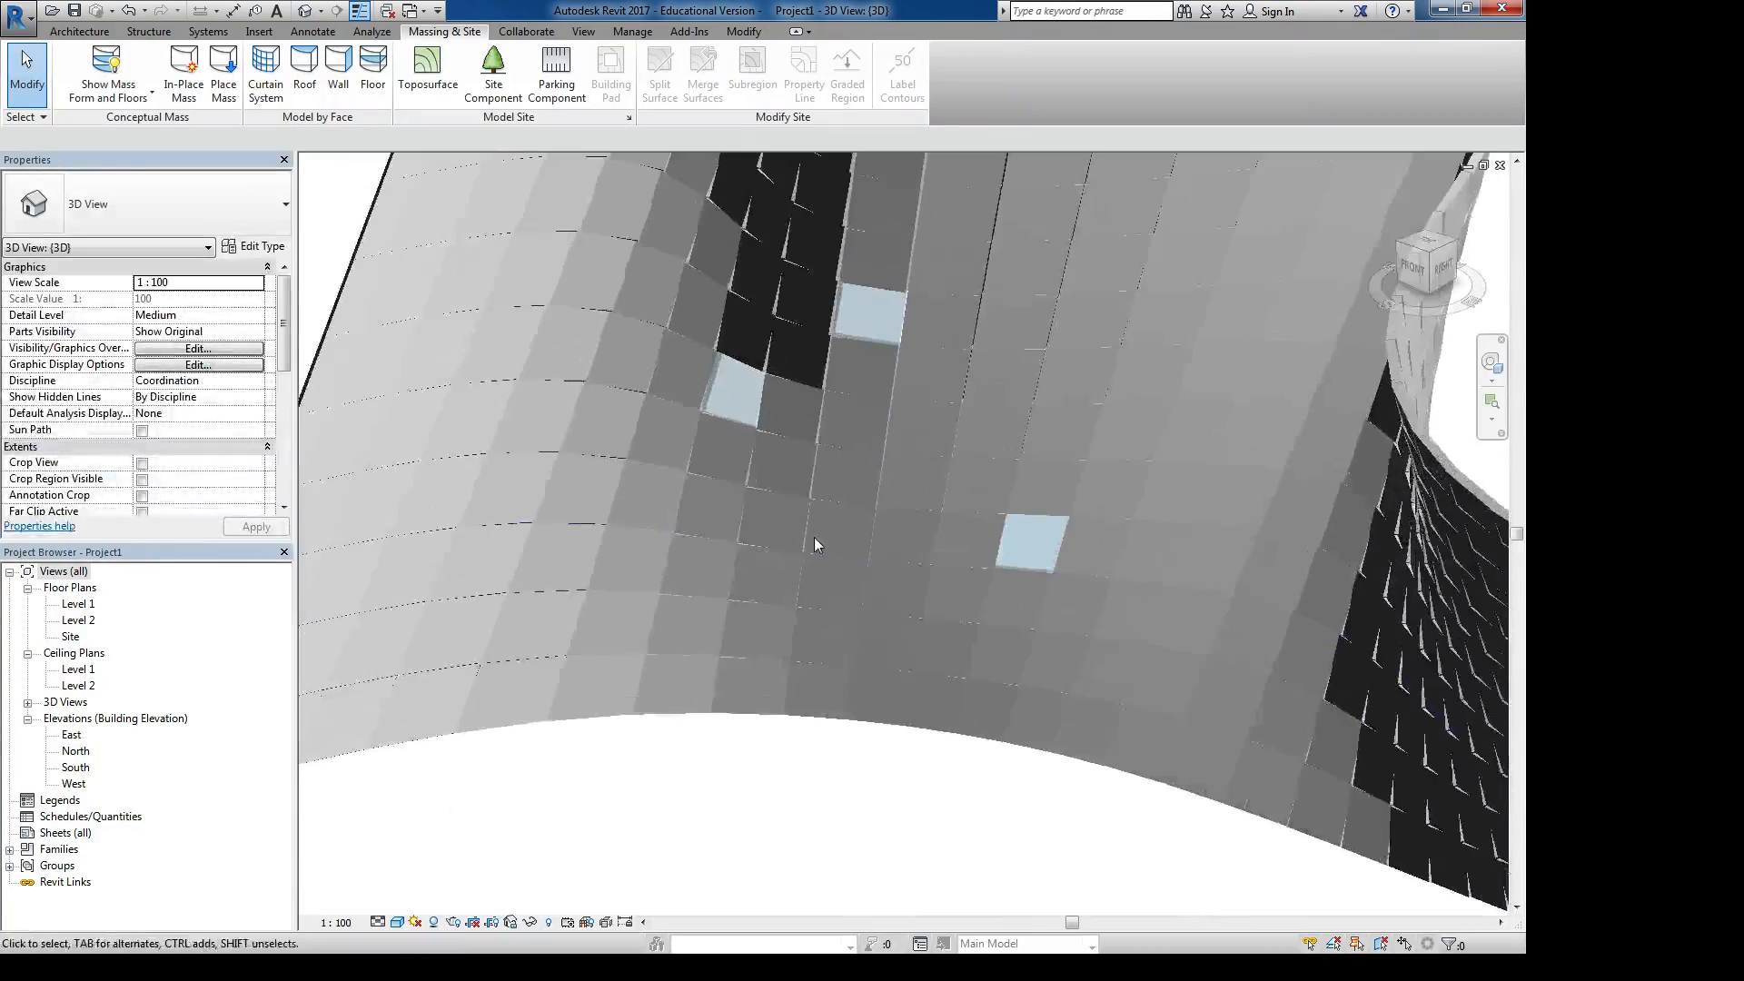
middle_click_drag(698, 504, 896, 584)
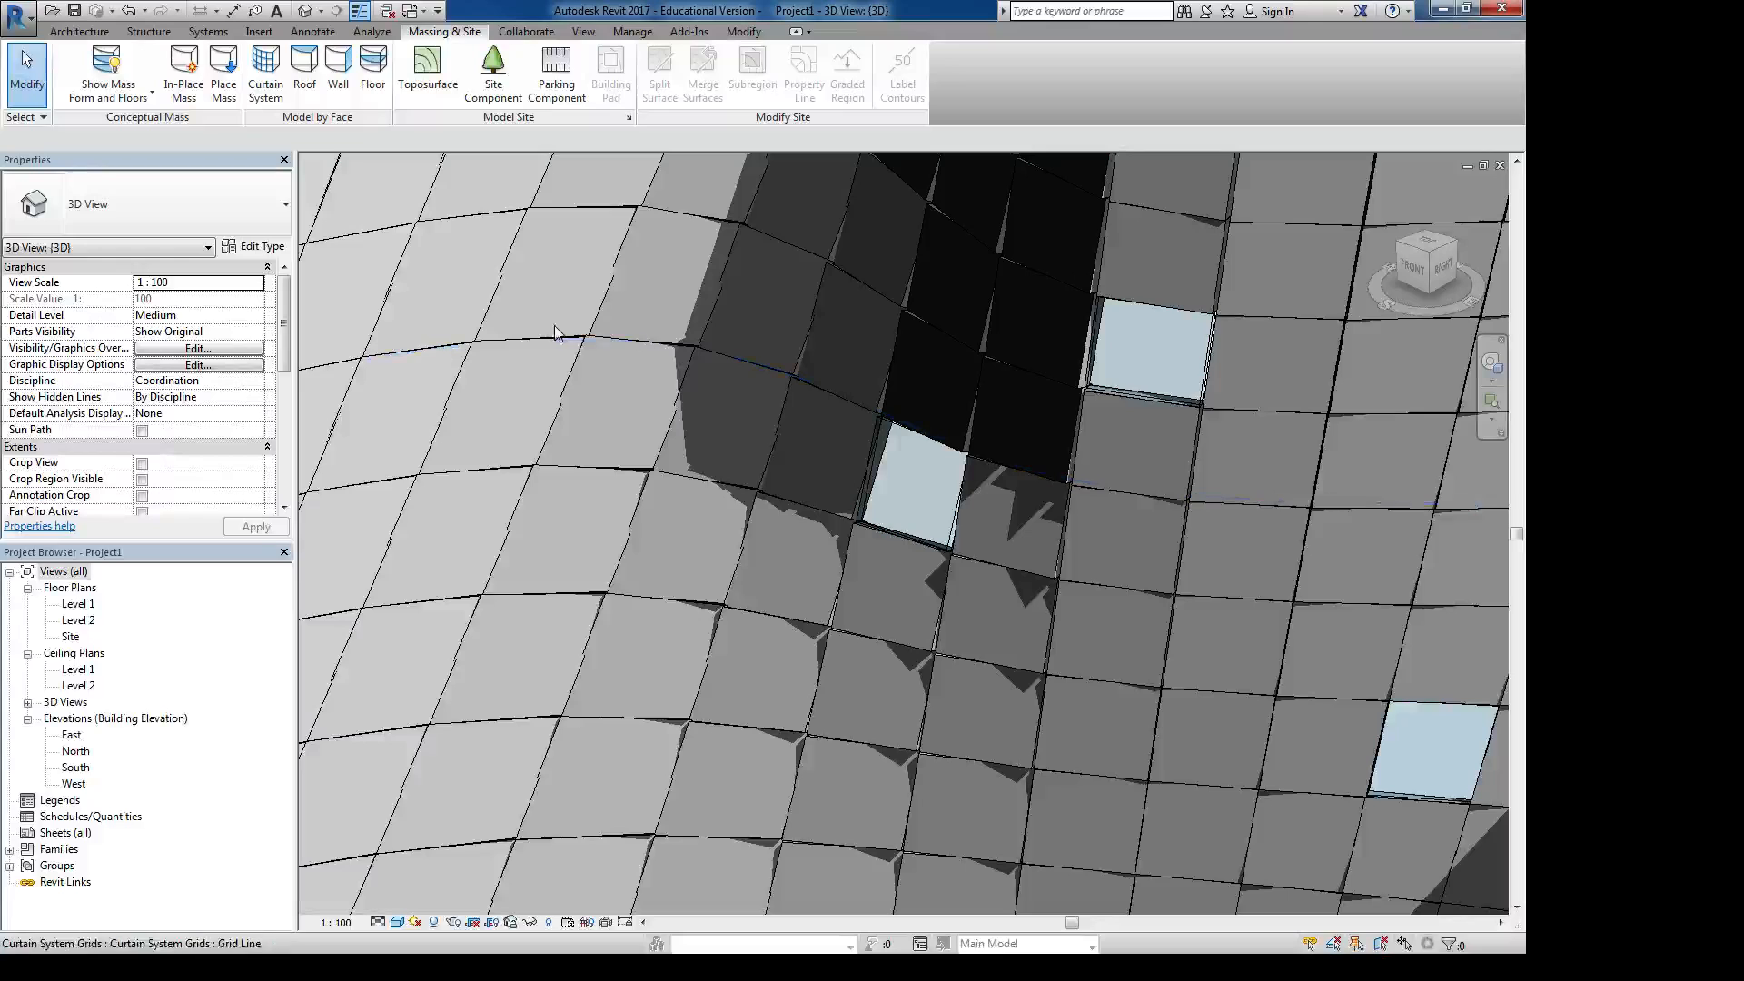
Place a 50mm x 150mm rectangular mullion along one full grid line running up the convex part of the curtain system
left_click(91, 34)
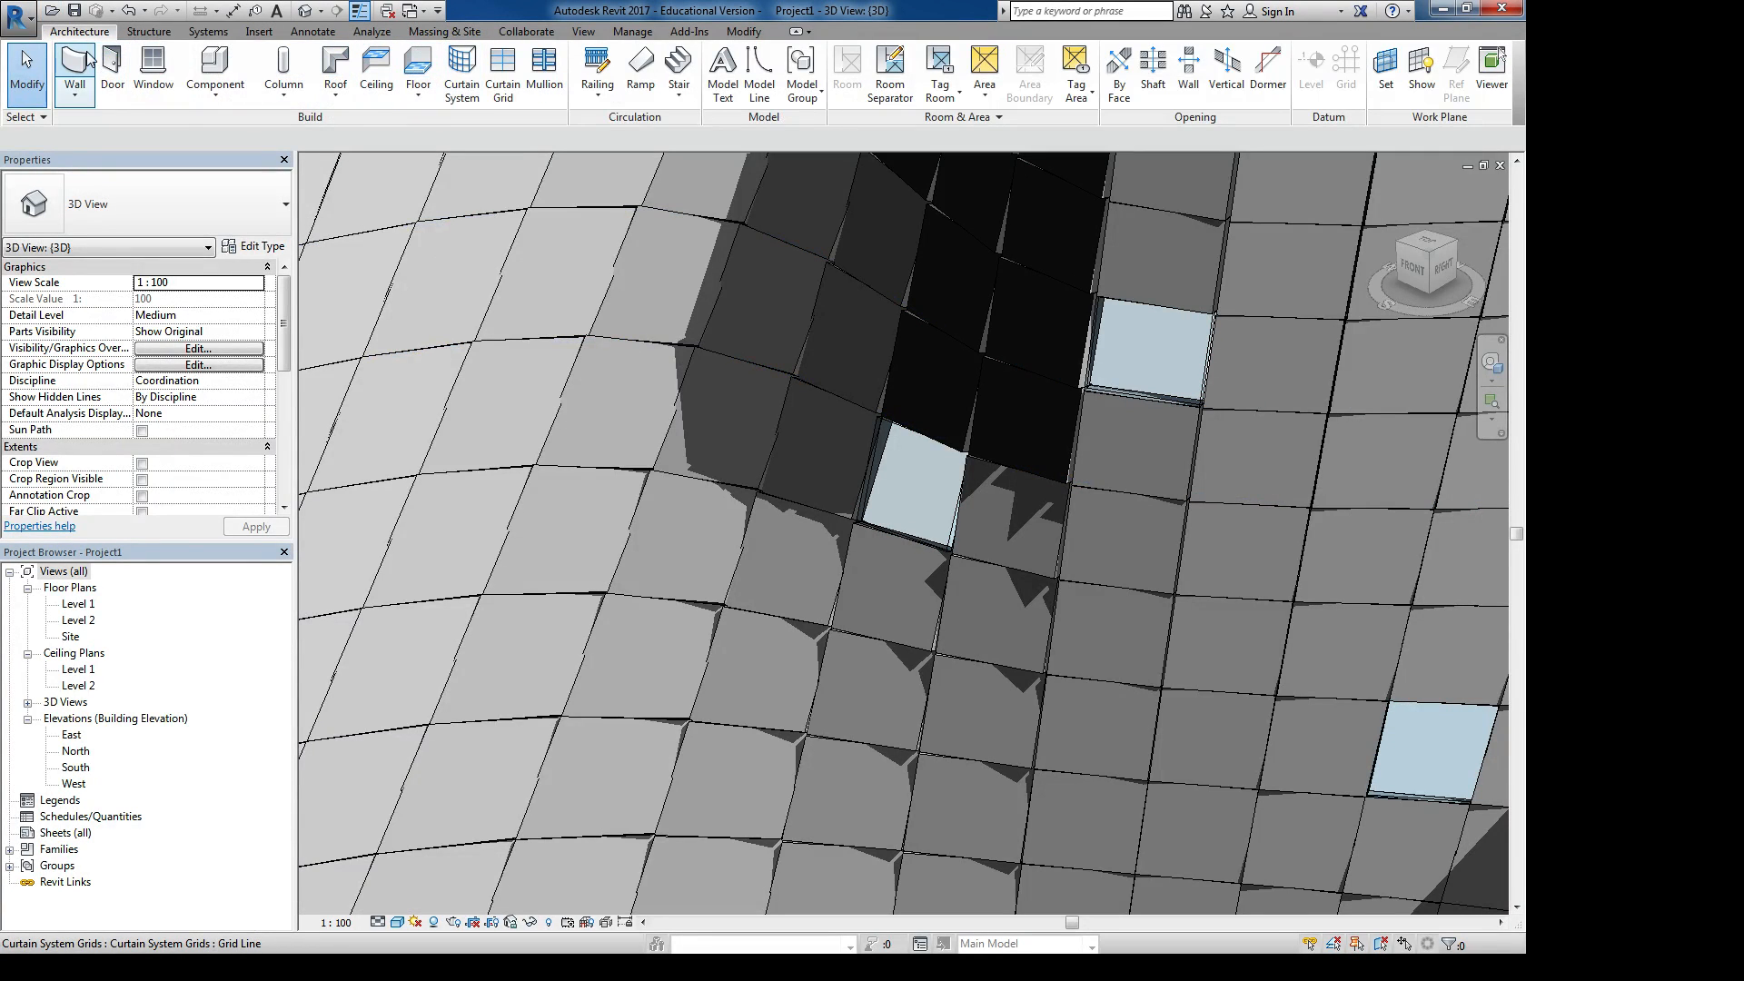
left_click(544, 68)
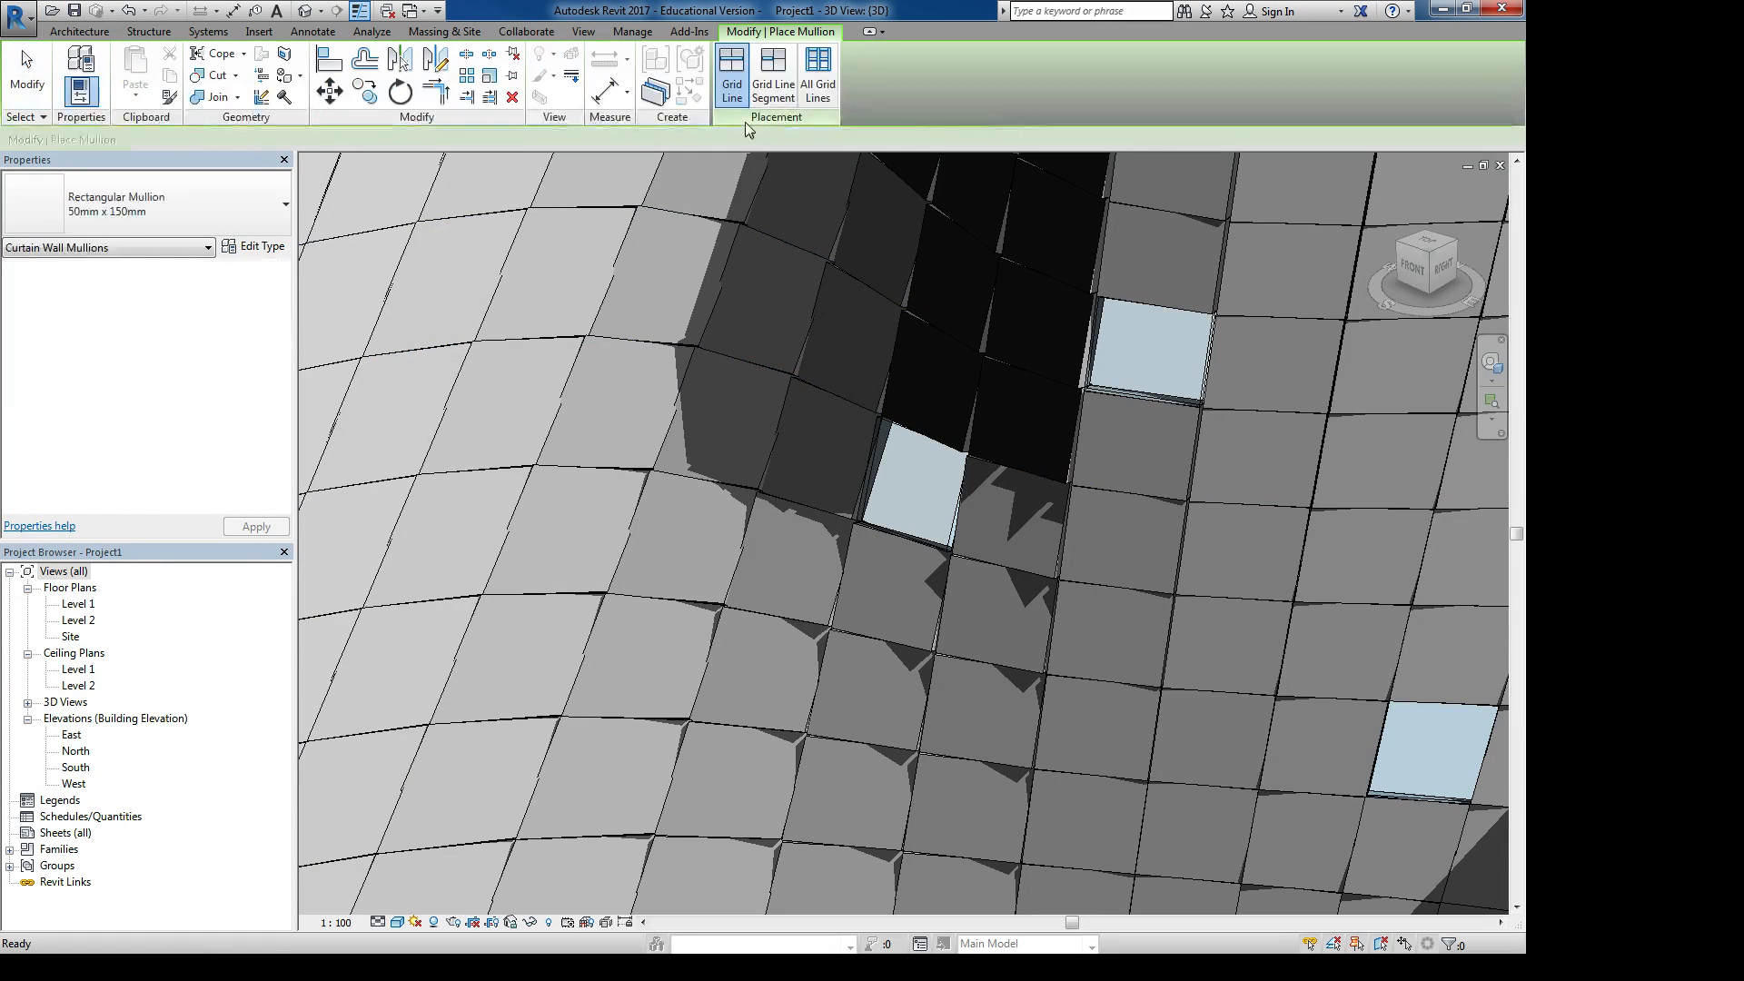
left_click(732, 67)
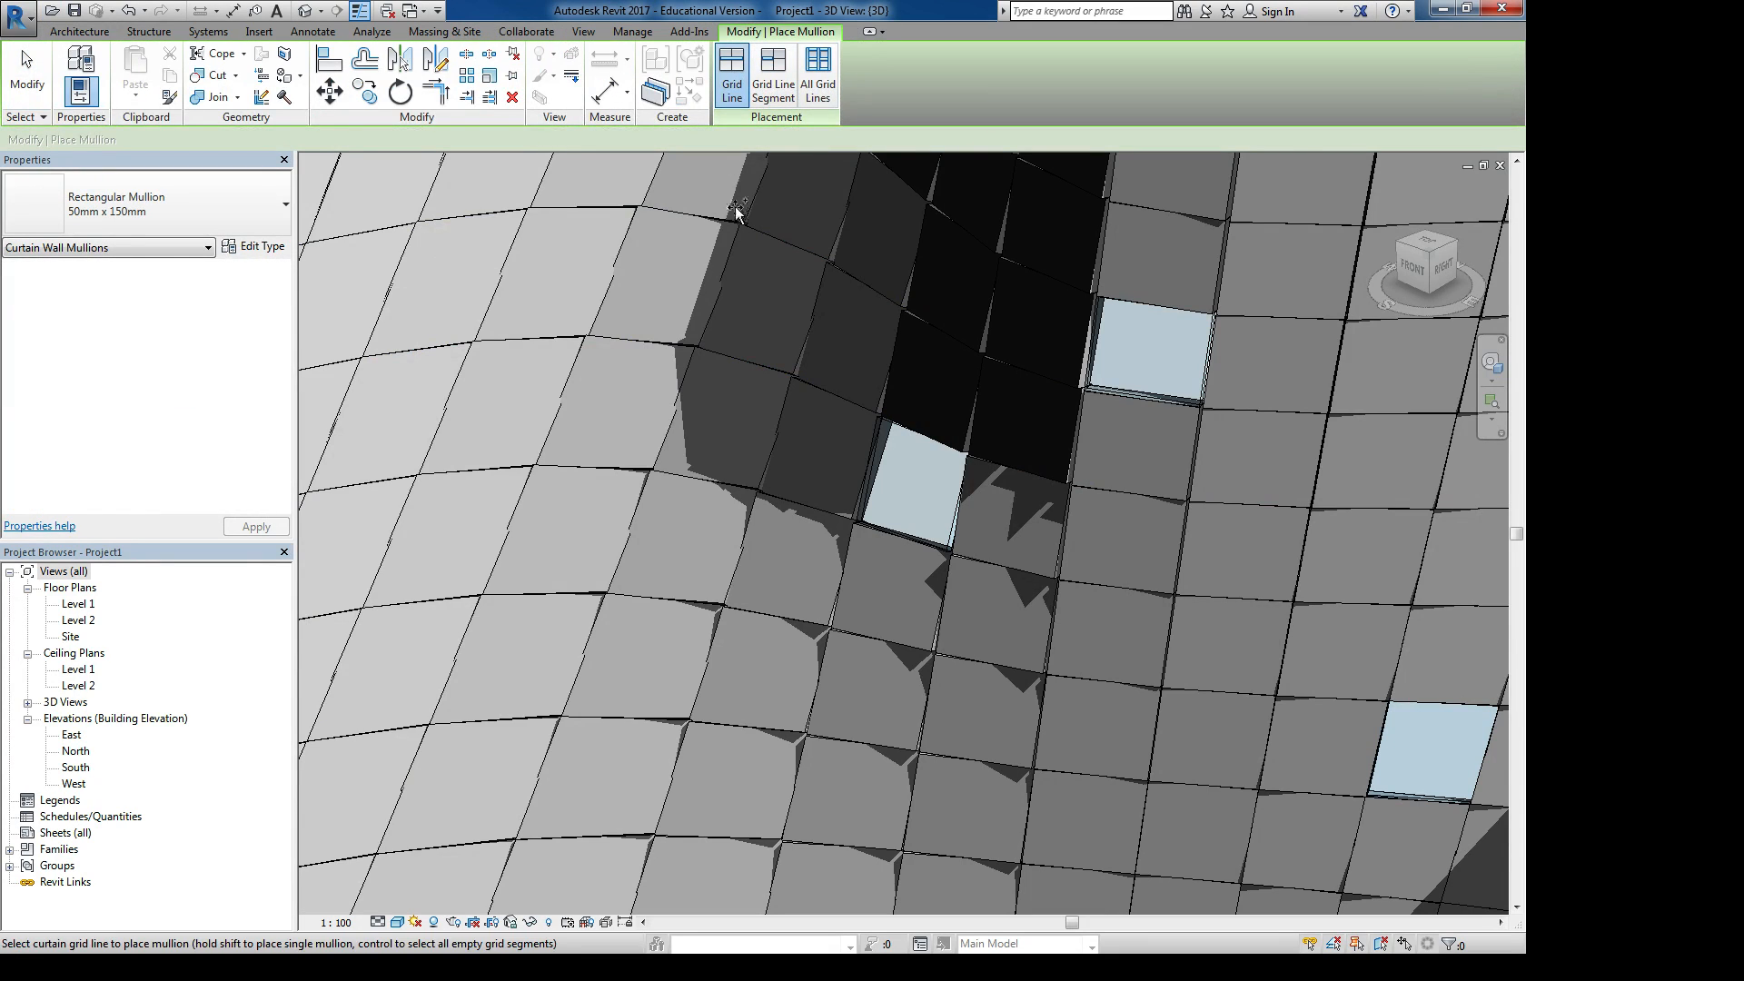
scroll(728, 202, "down", 4)
left_click(657, 287)
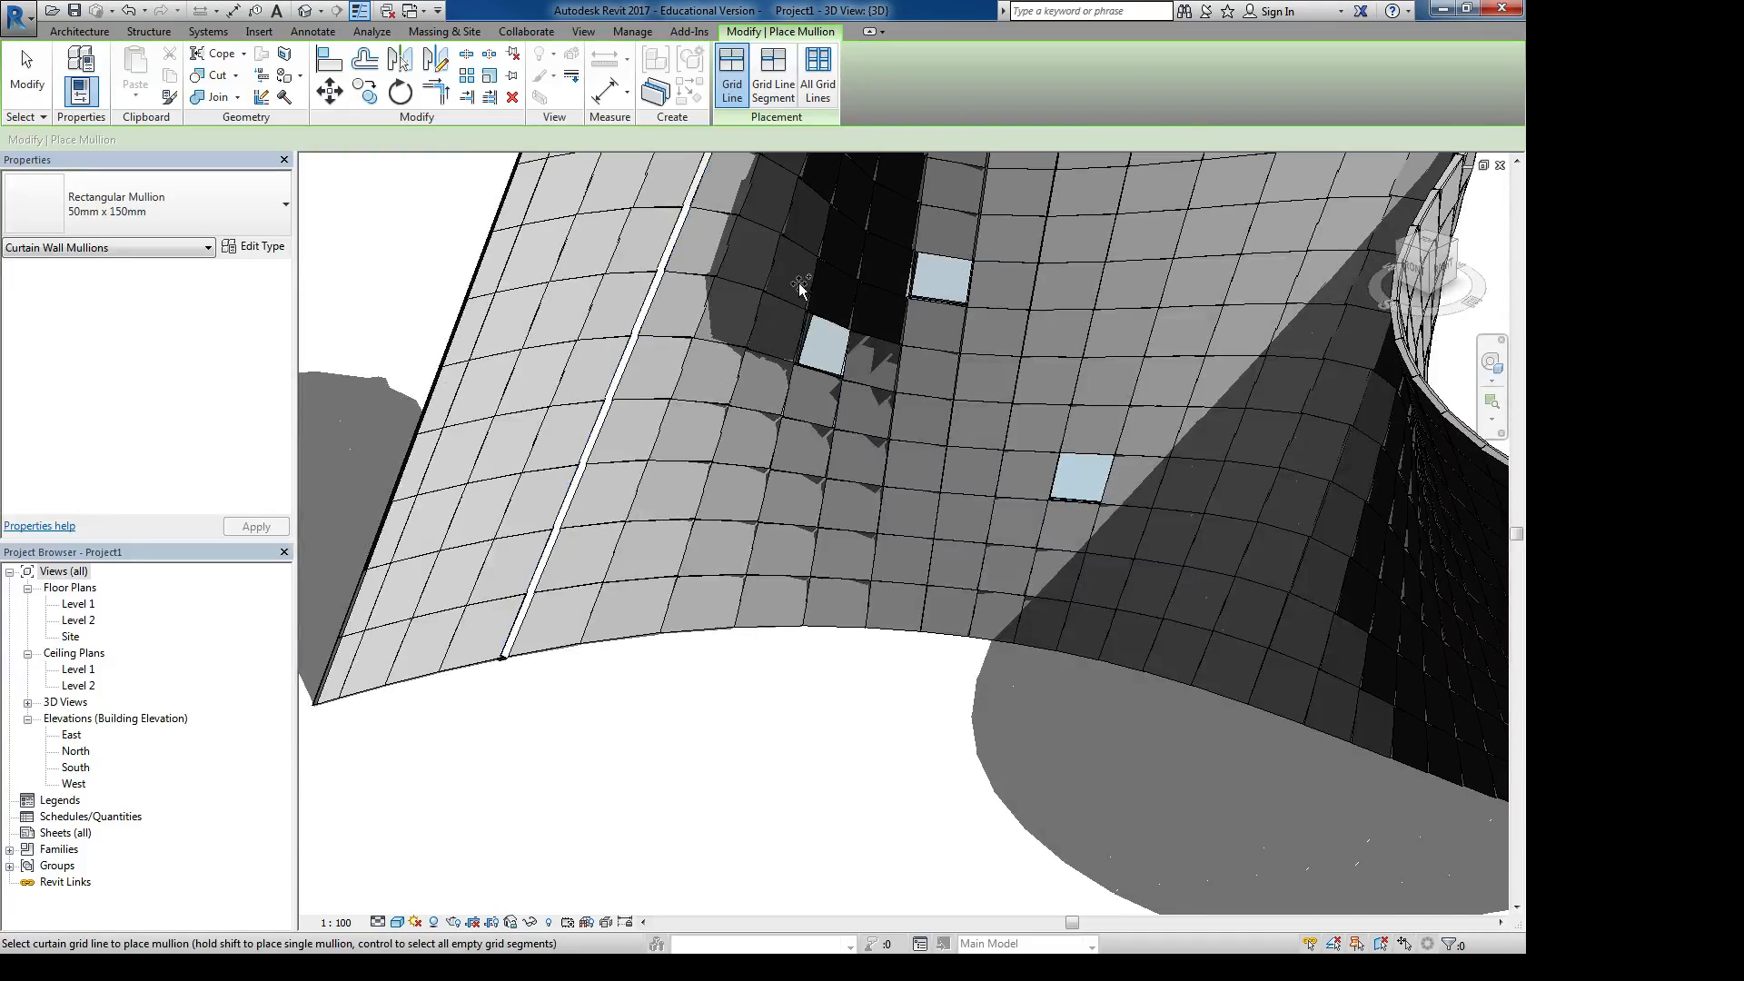
Frame the lower glazed panel in the fold with 50mm x 150mm rectangular mullions placed on single grid line segments
scroll(662, 473, "down", 5)
scroll(662, 472, "up", 6)
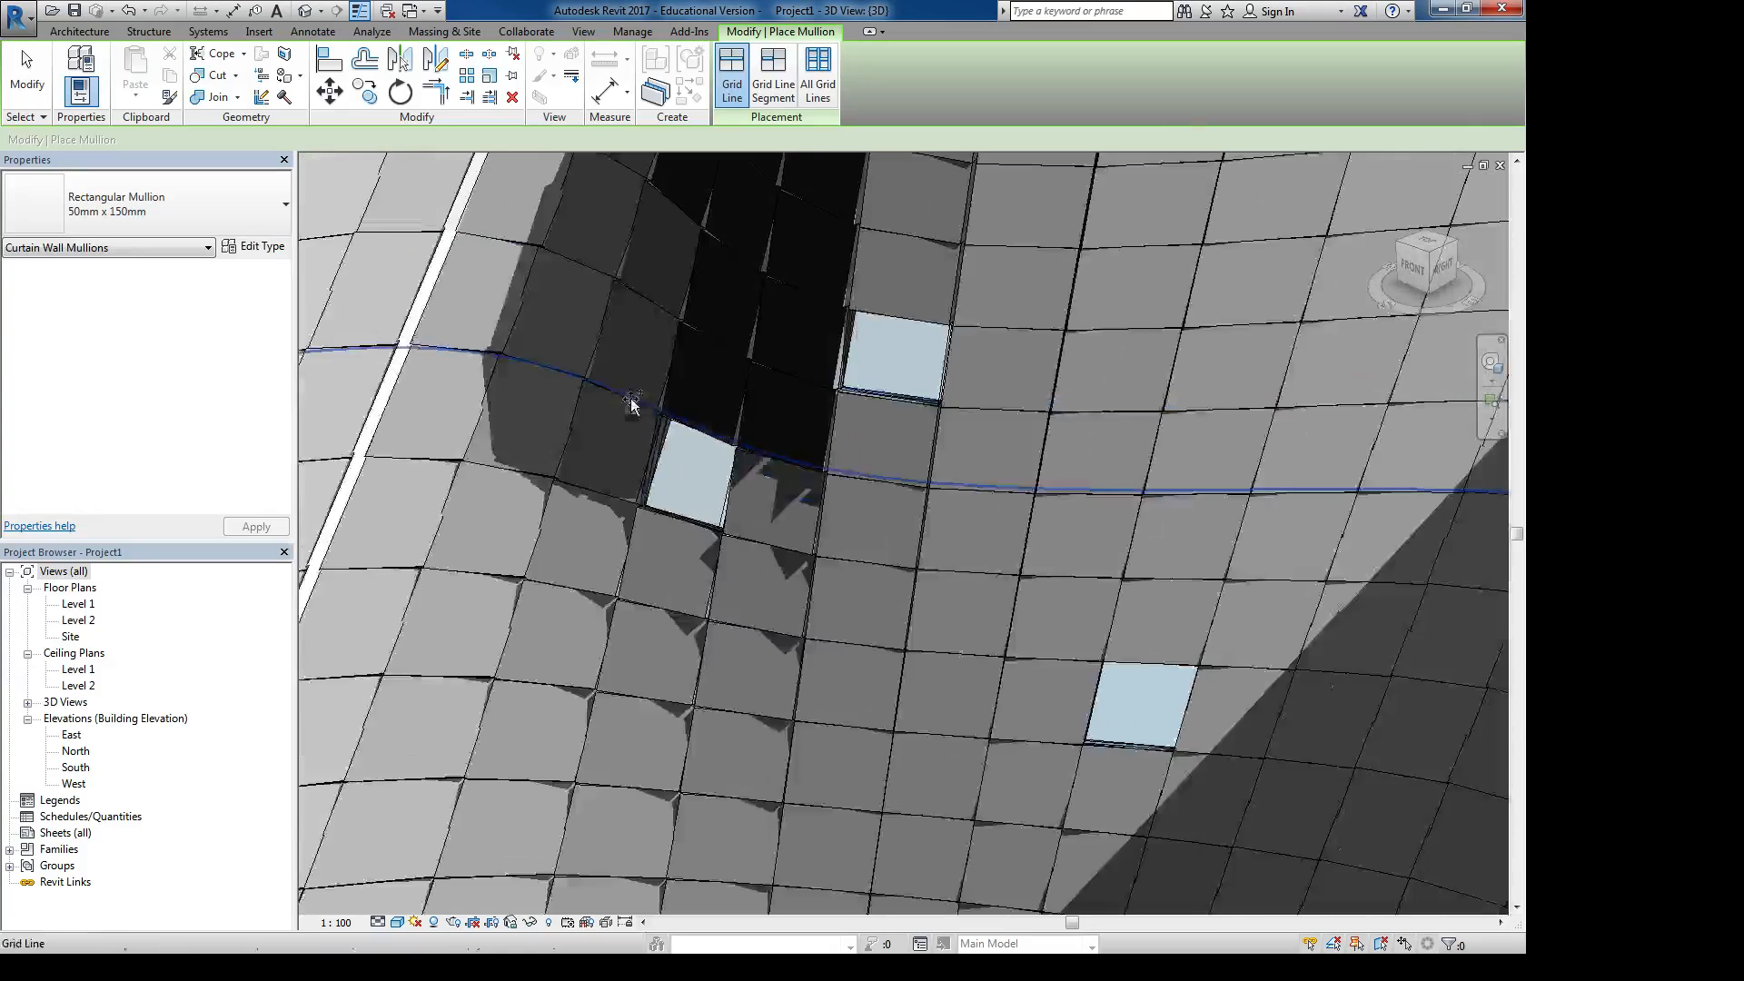
middle_click_drag(630, 400, 730, 414)
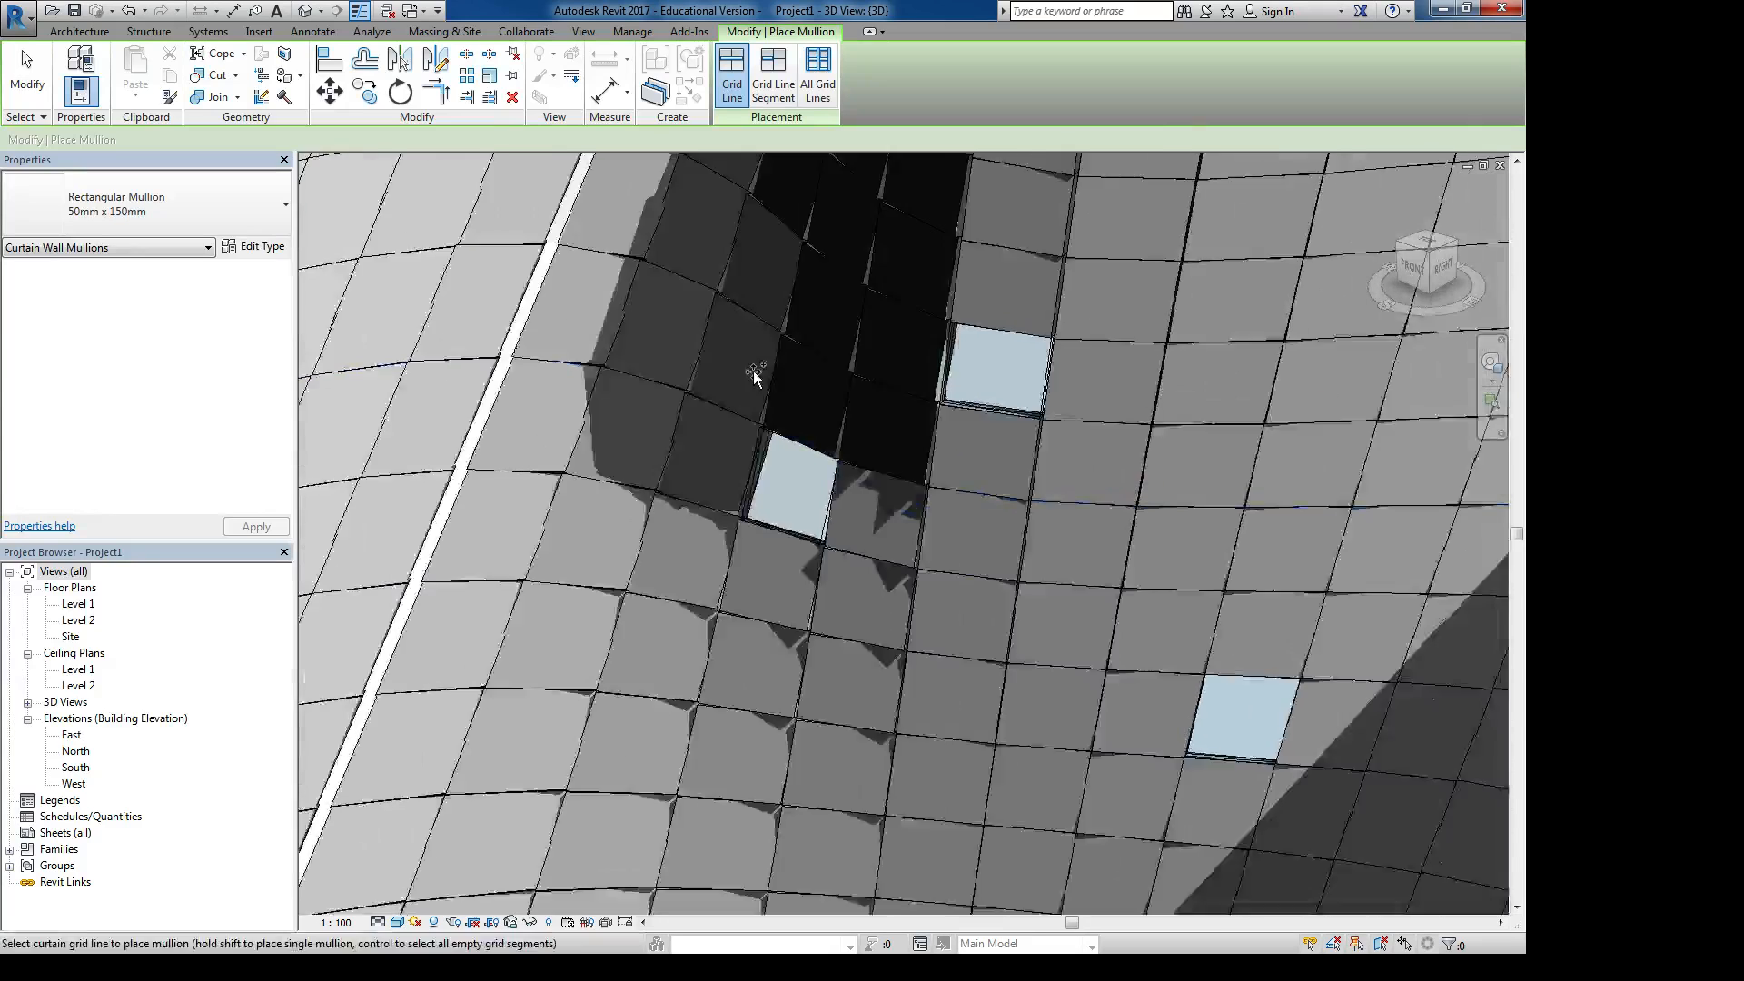
scroll(759, 373, "up", 3)
left_click(773, 77)
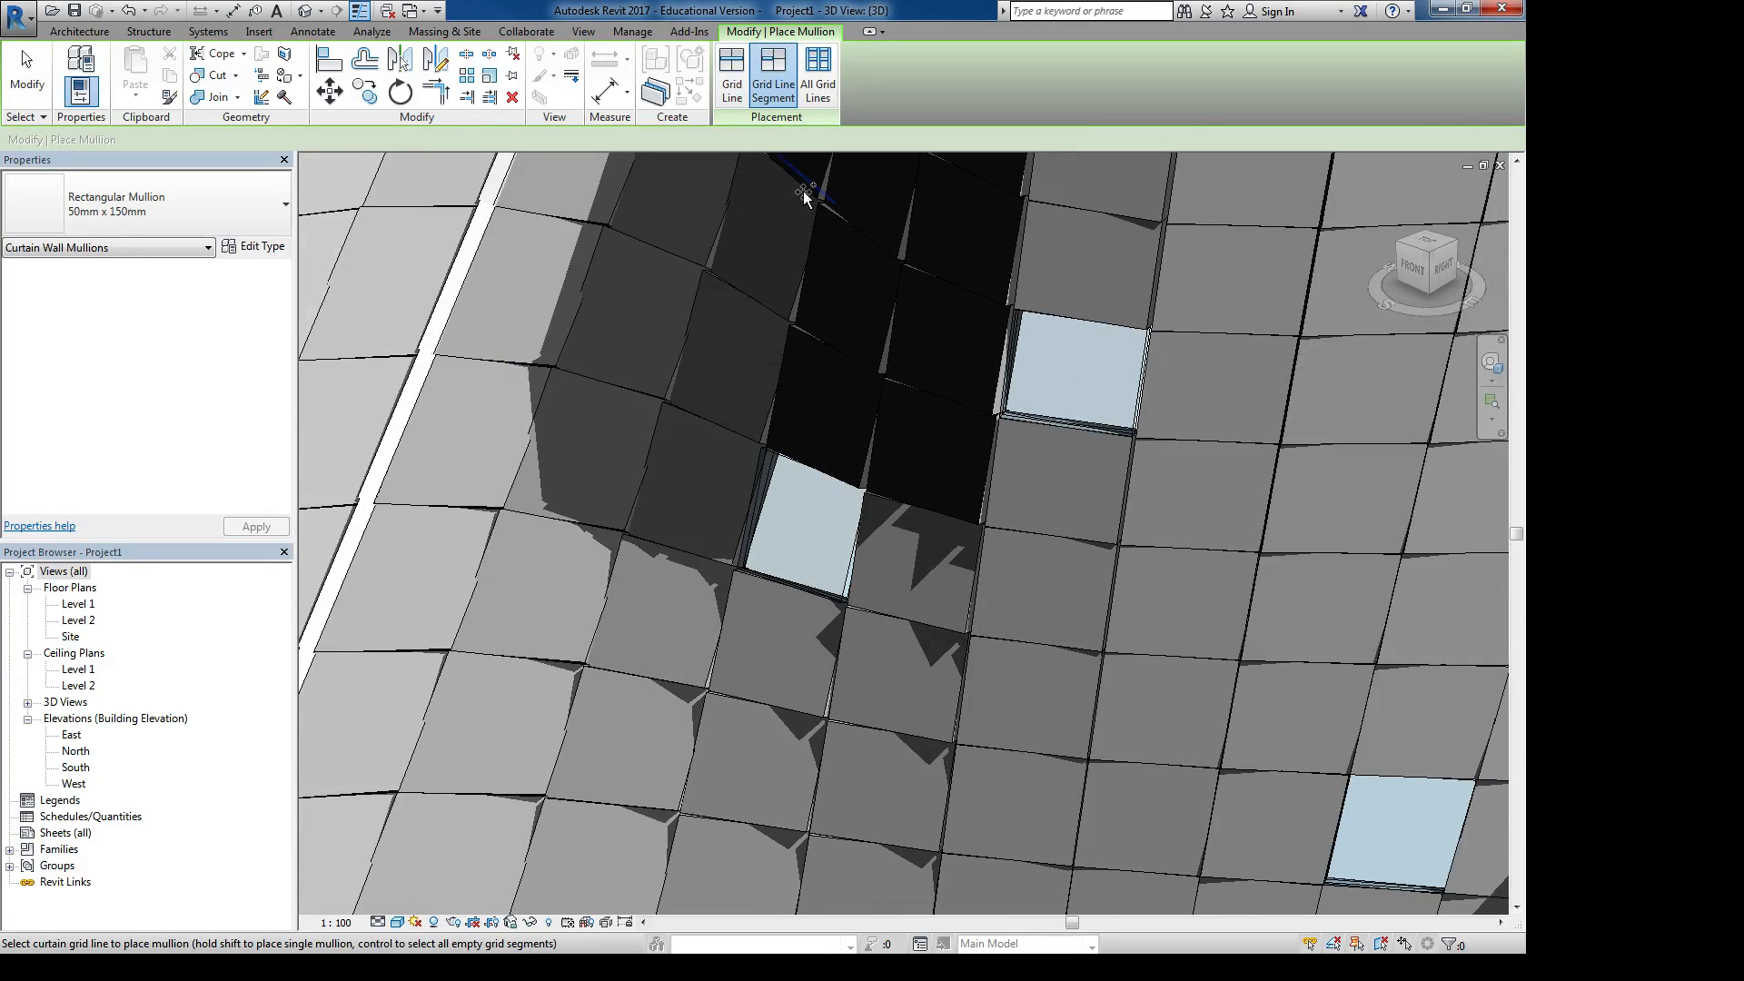
left_click(753, 493)
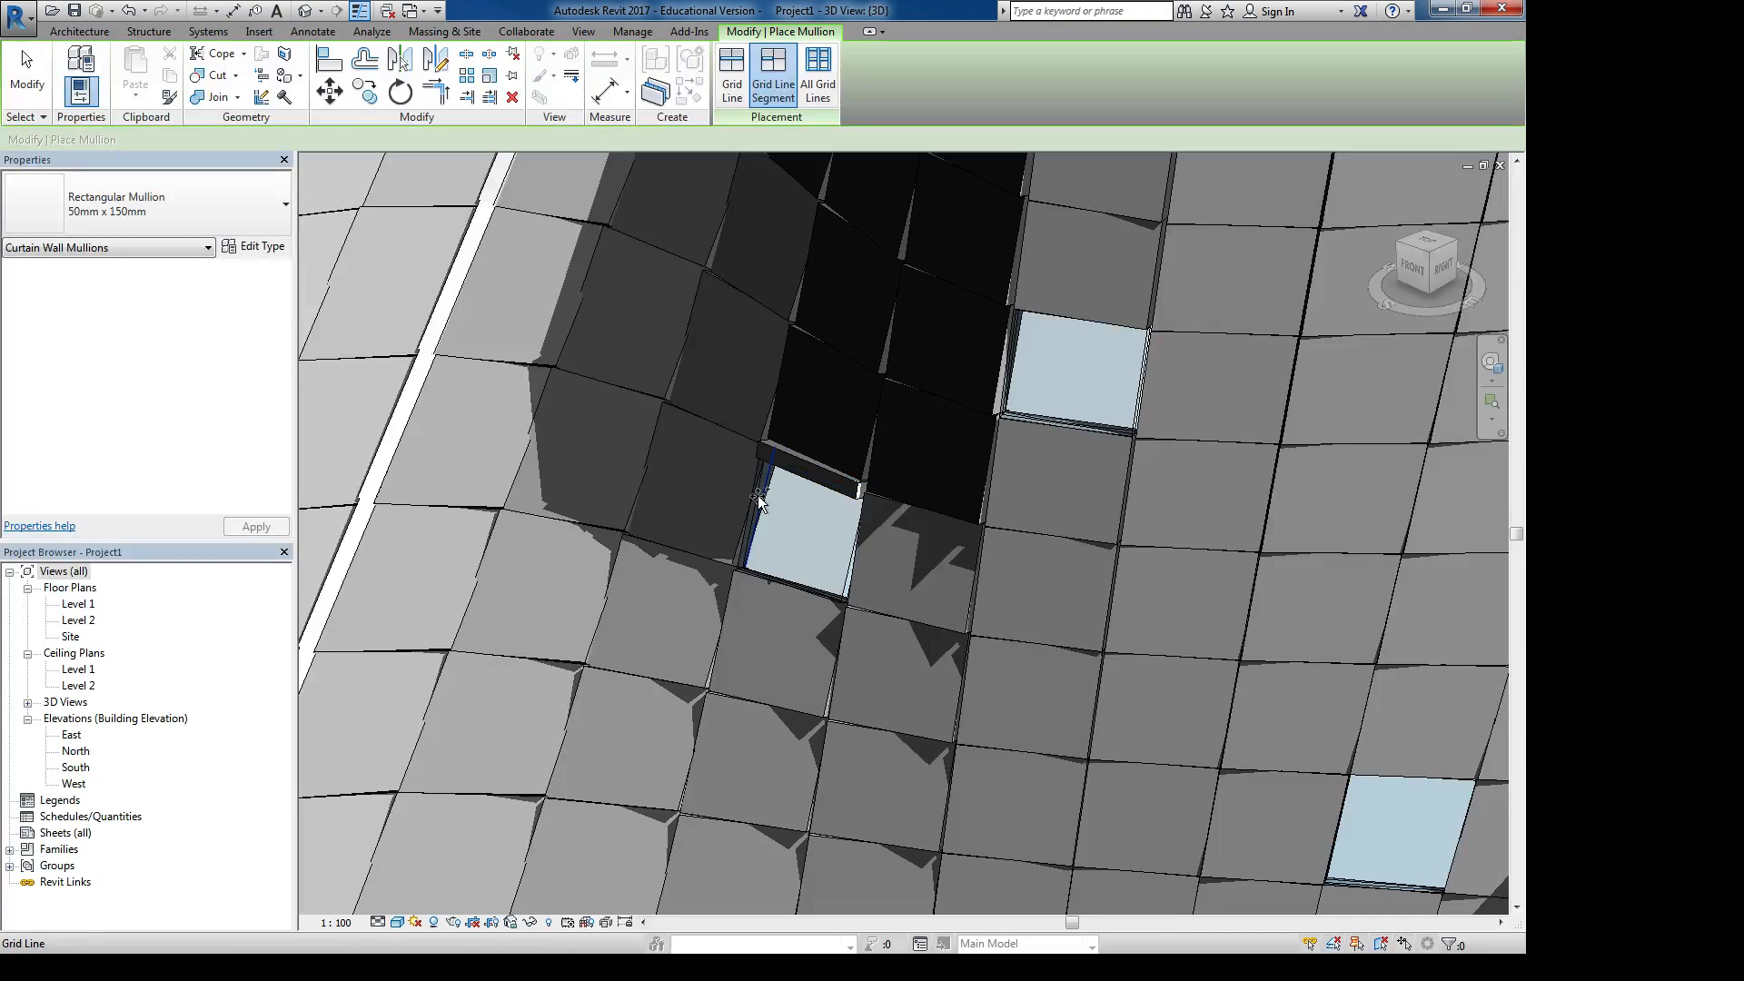
left_click(758, 496)
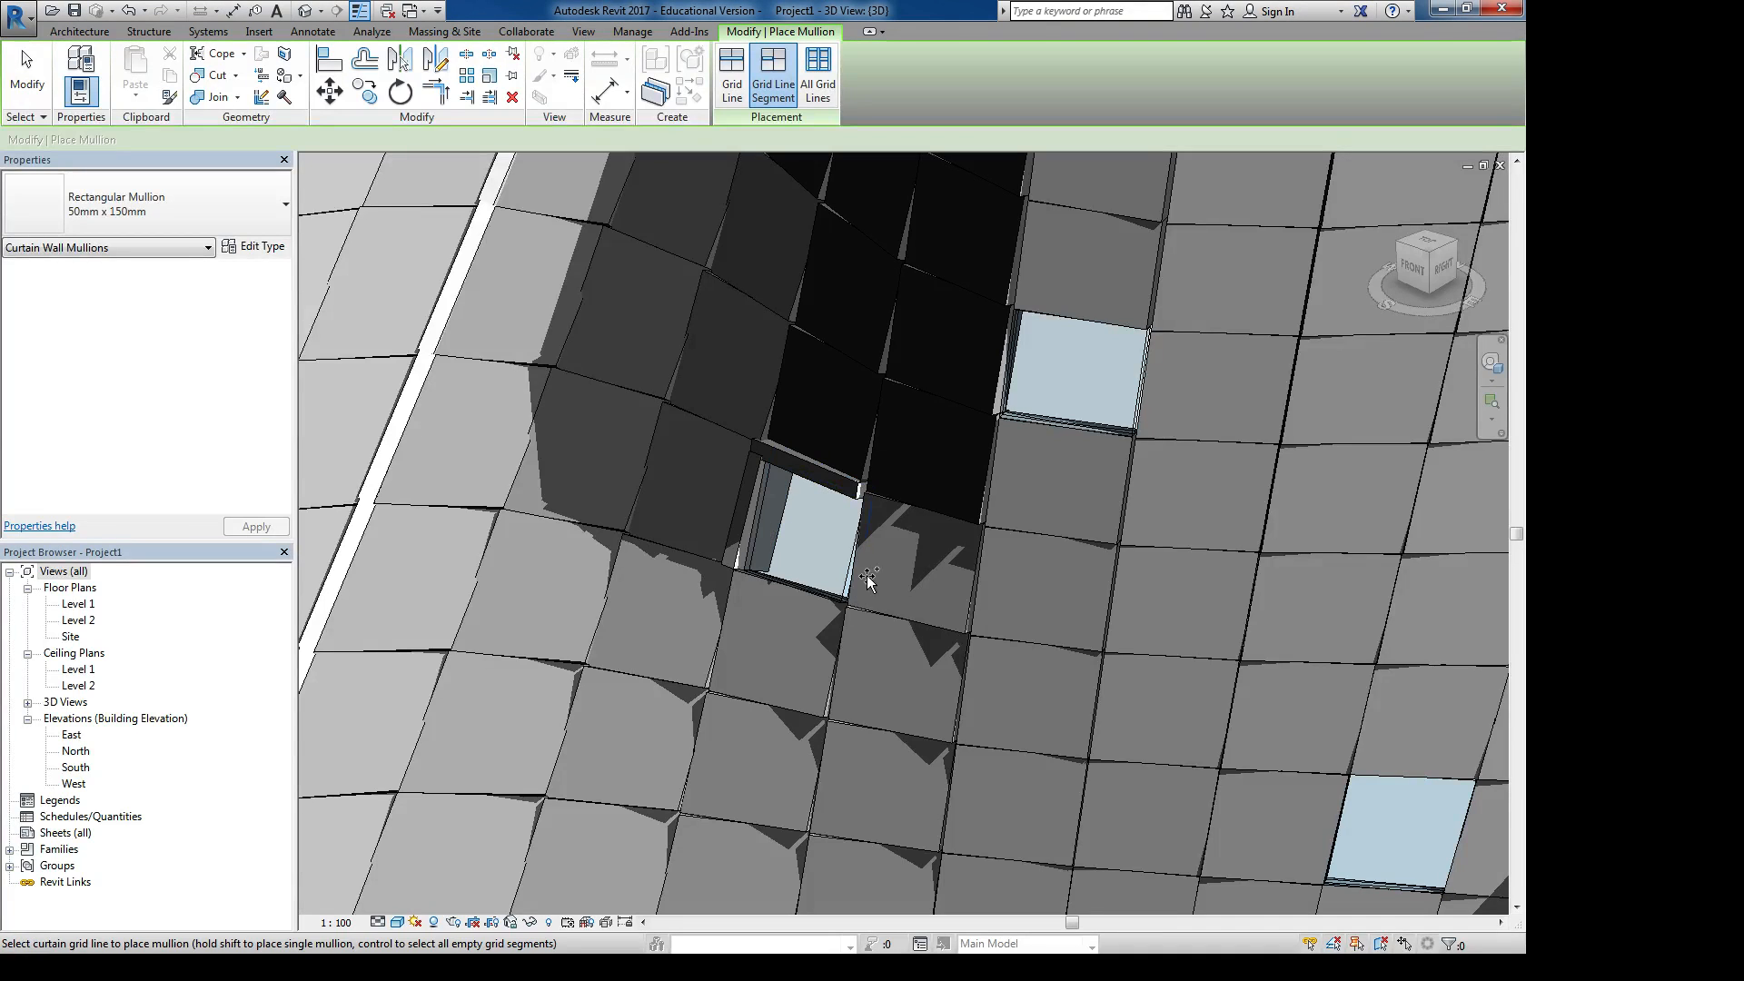
left_click(823, 597)
Place 50mm x 150mm mullions on the four grid segments around the upper glazed panel beside the fold
left_click(1067, 423)
left_click(1002, 379)
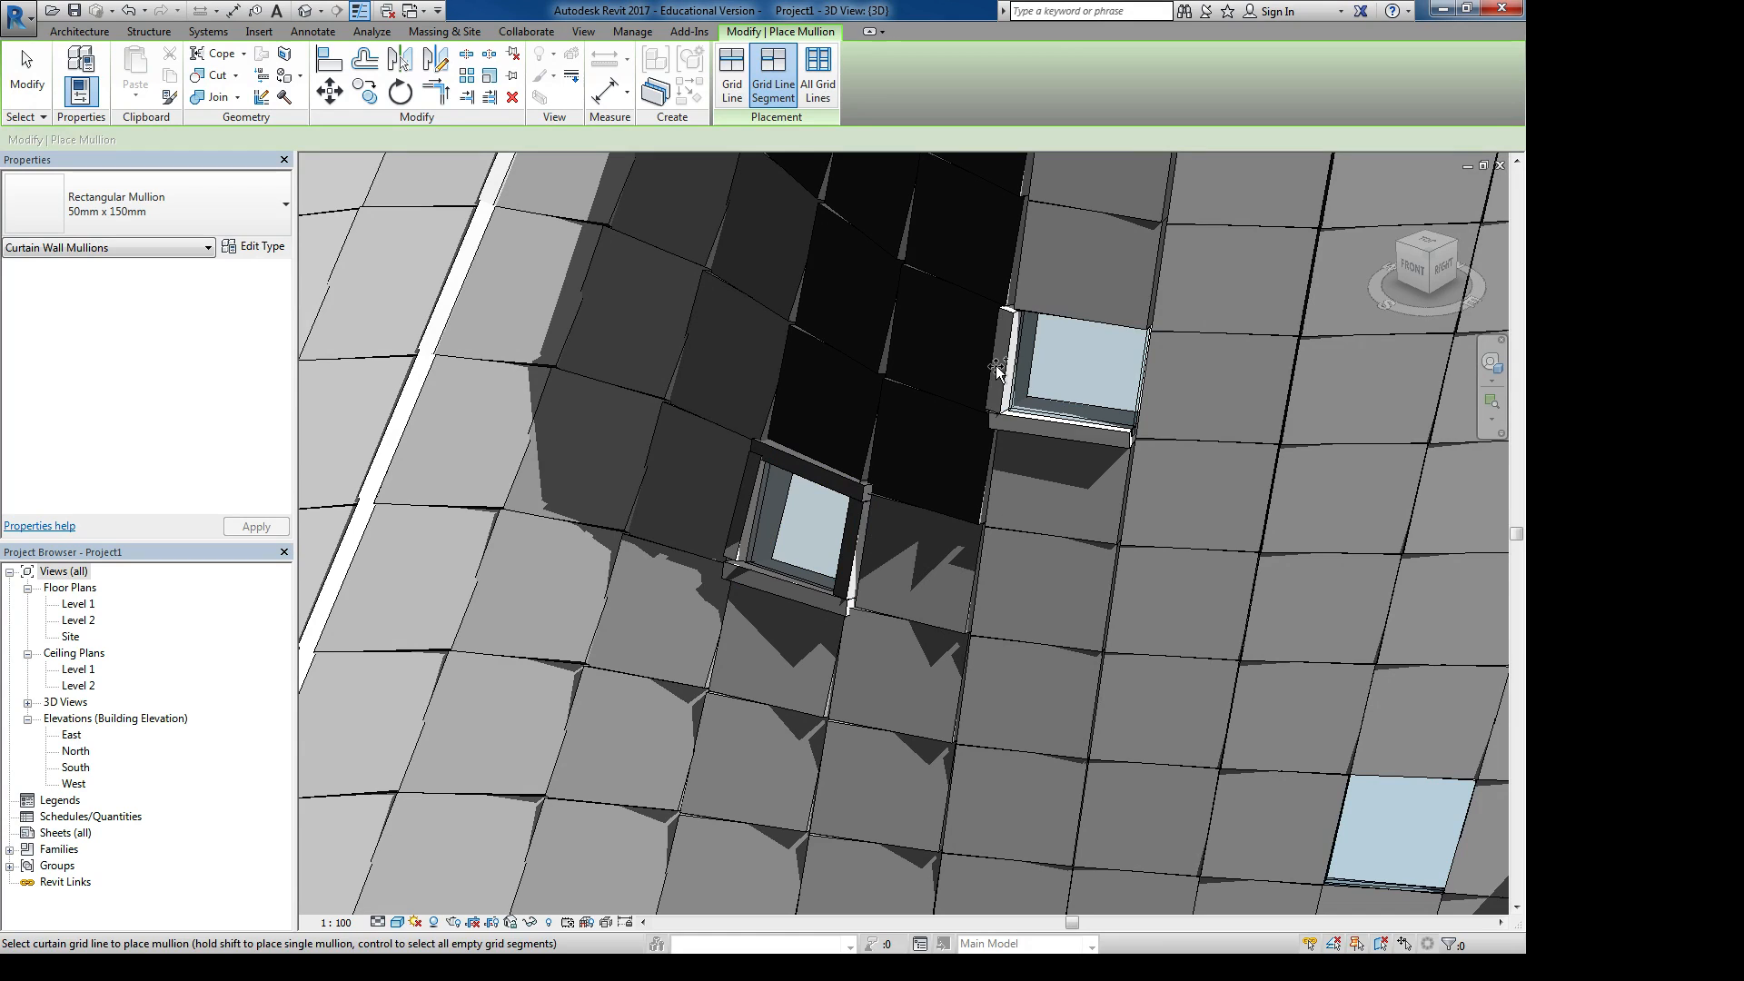
left_click(1054, 316)
left_click(1144, 374)
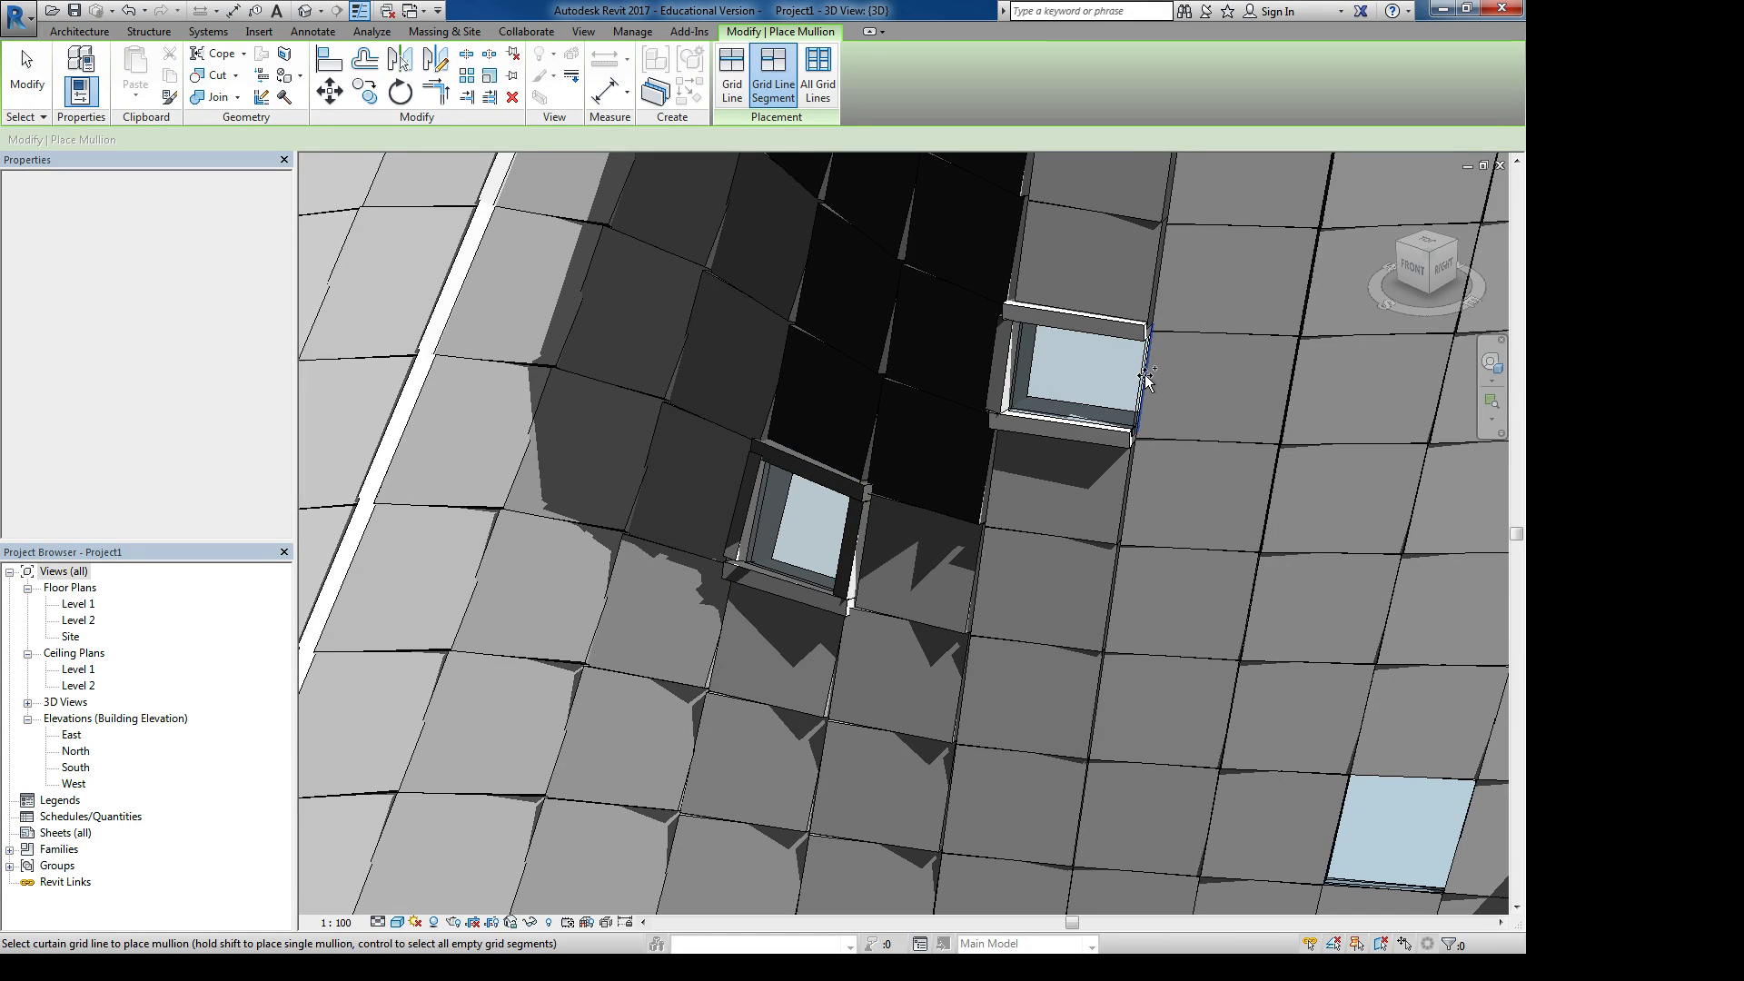
Frame the third glazed panel, away from the fold, with 50mm x 150mm mullions on its four sides and end mullion placement
scroll(908, 272, "down", 5)
middle_click_drag(998, 532, 1051, 627, "shift")
scroll(936, 592, "up", 5)
left_click(966, 580)
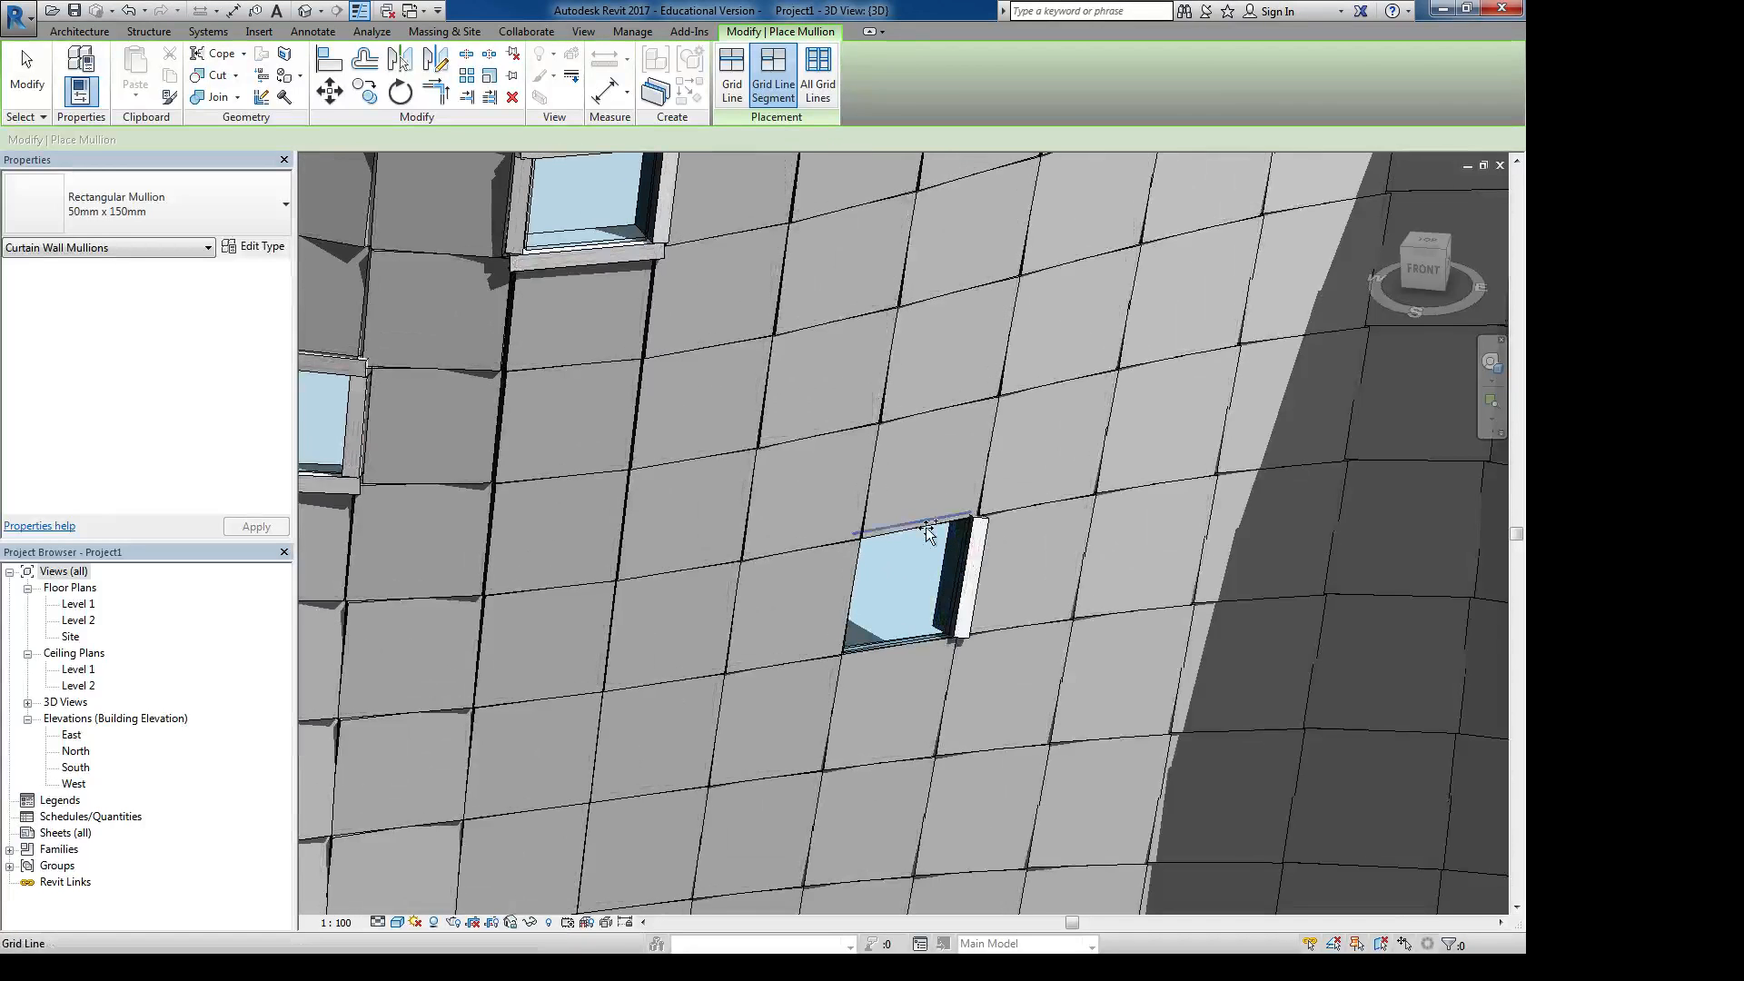
left_click(925, 523)
left_click(851, 586)
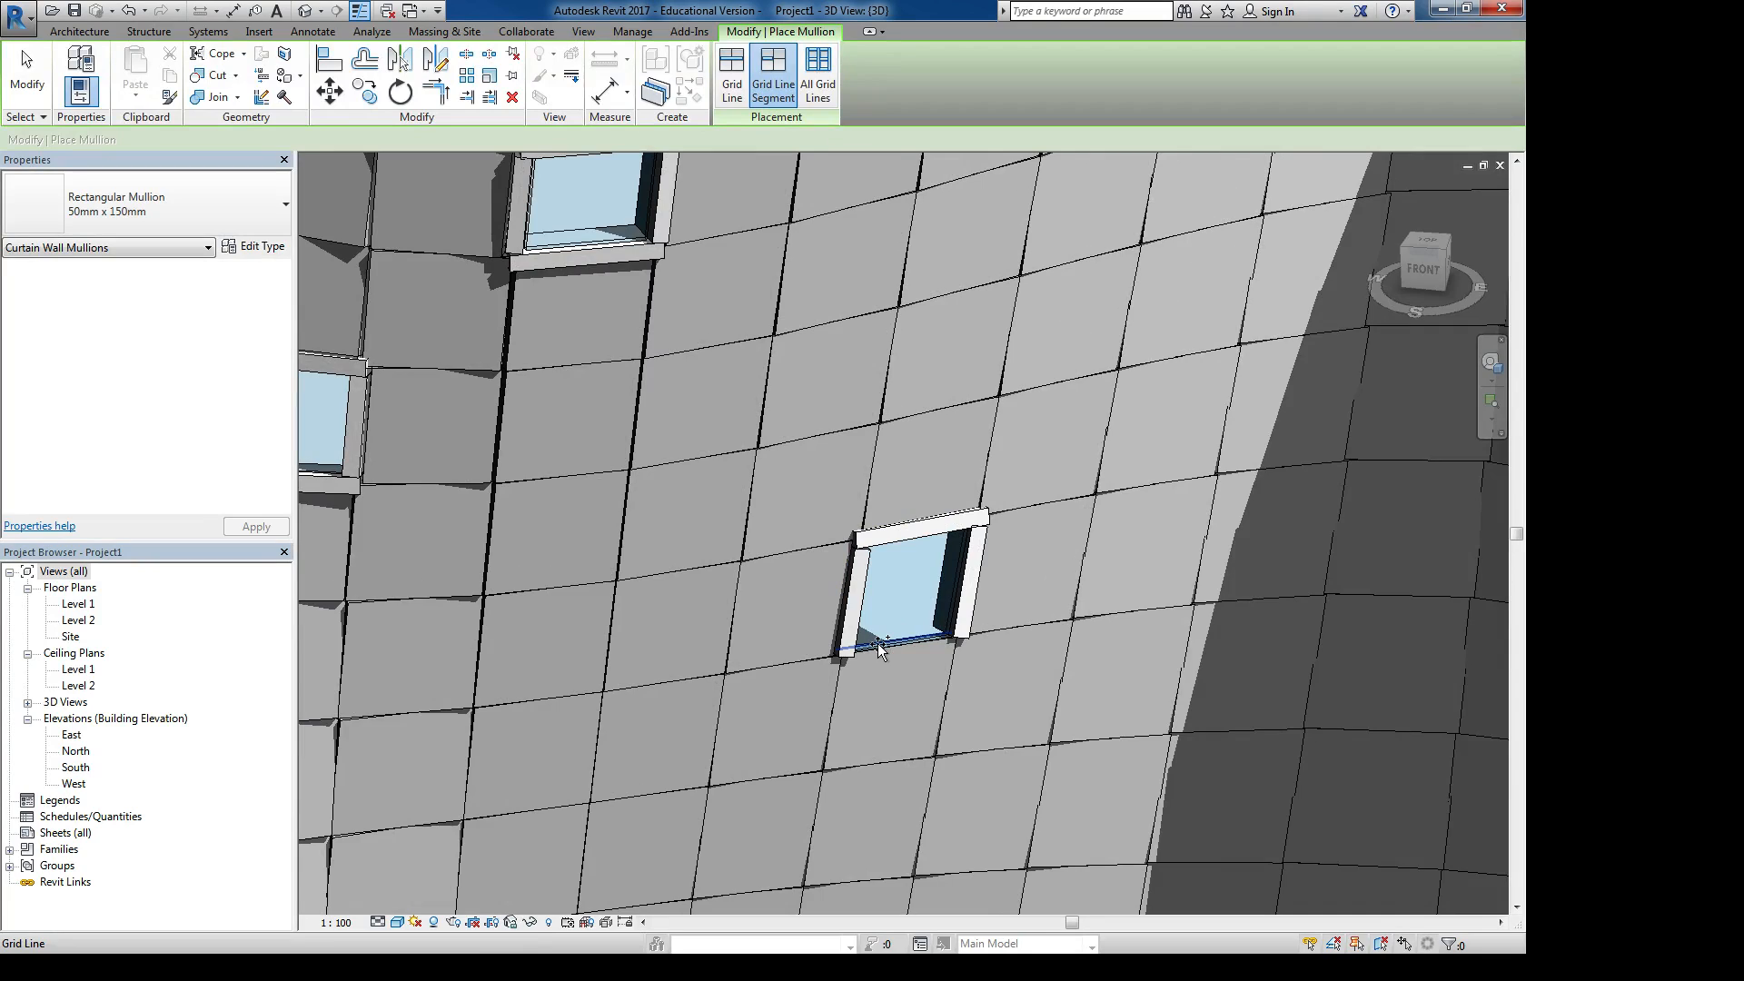
left_click(878, 643)
scroll(885, 673, "down", 5)
key("Escape")
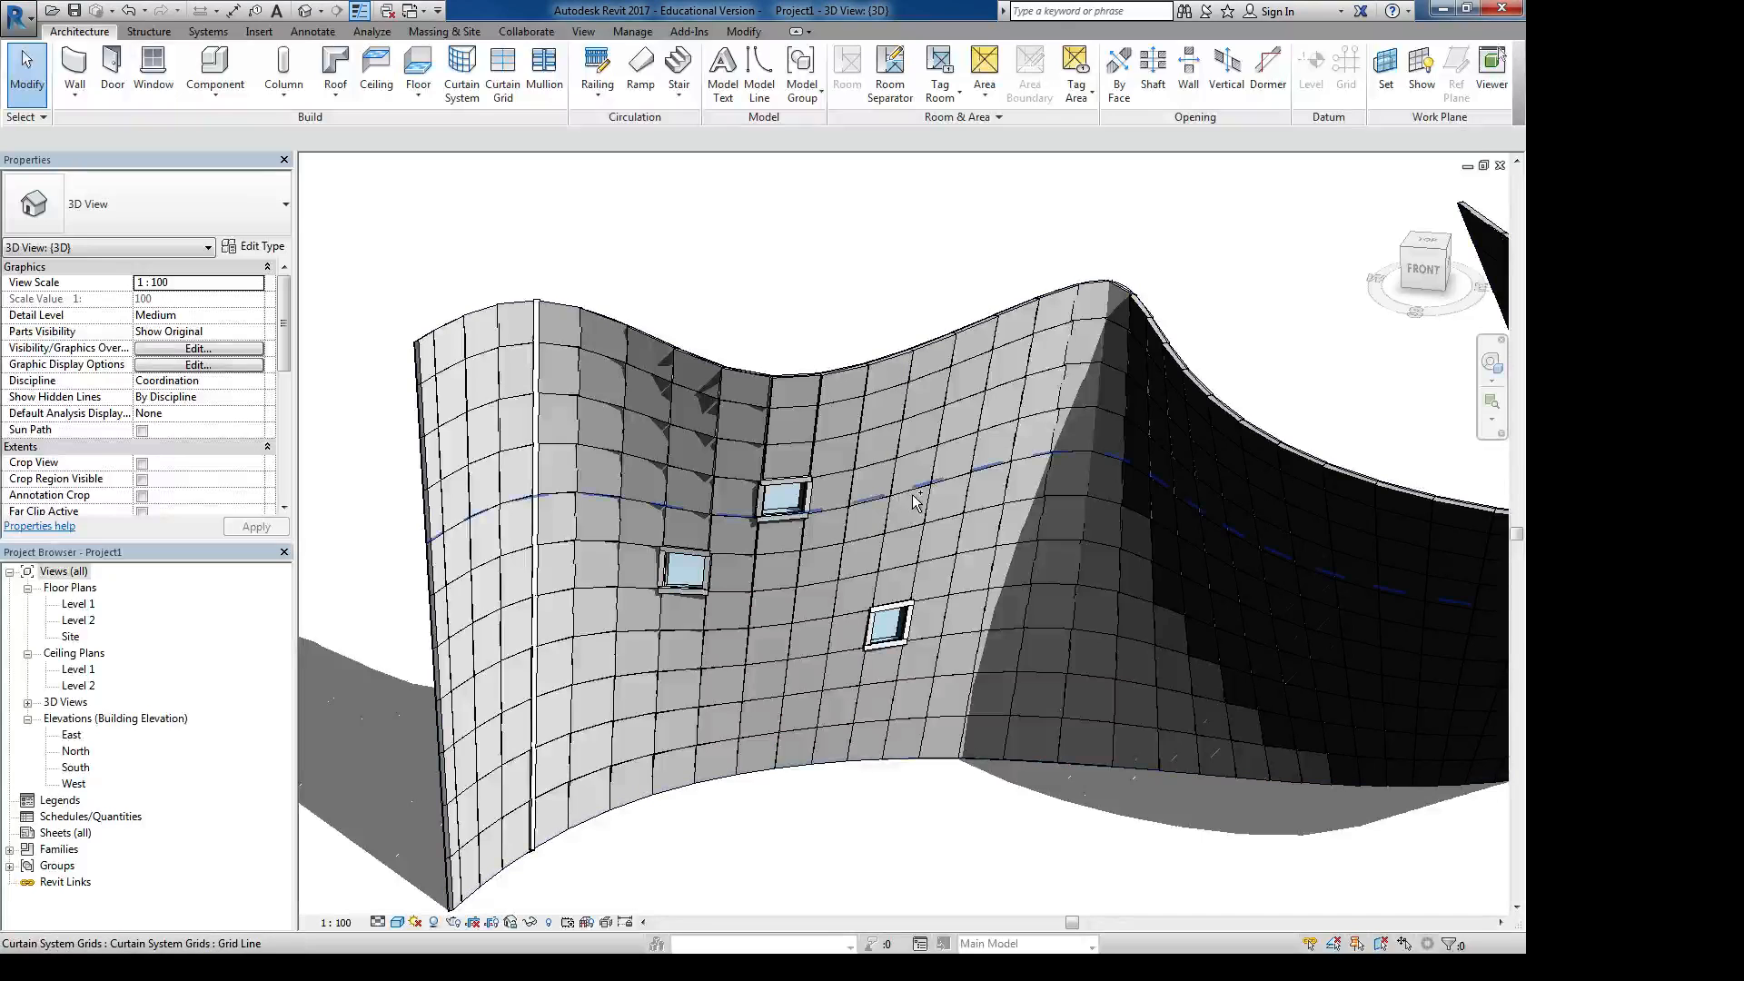
key("Tab")
key("Tab")
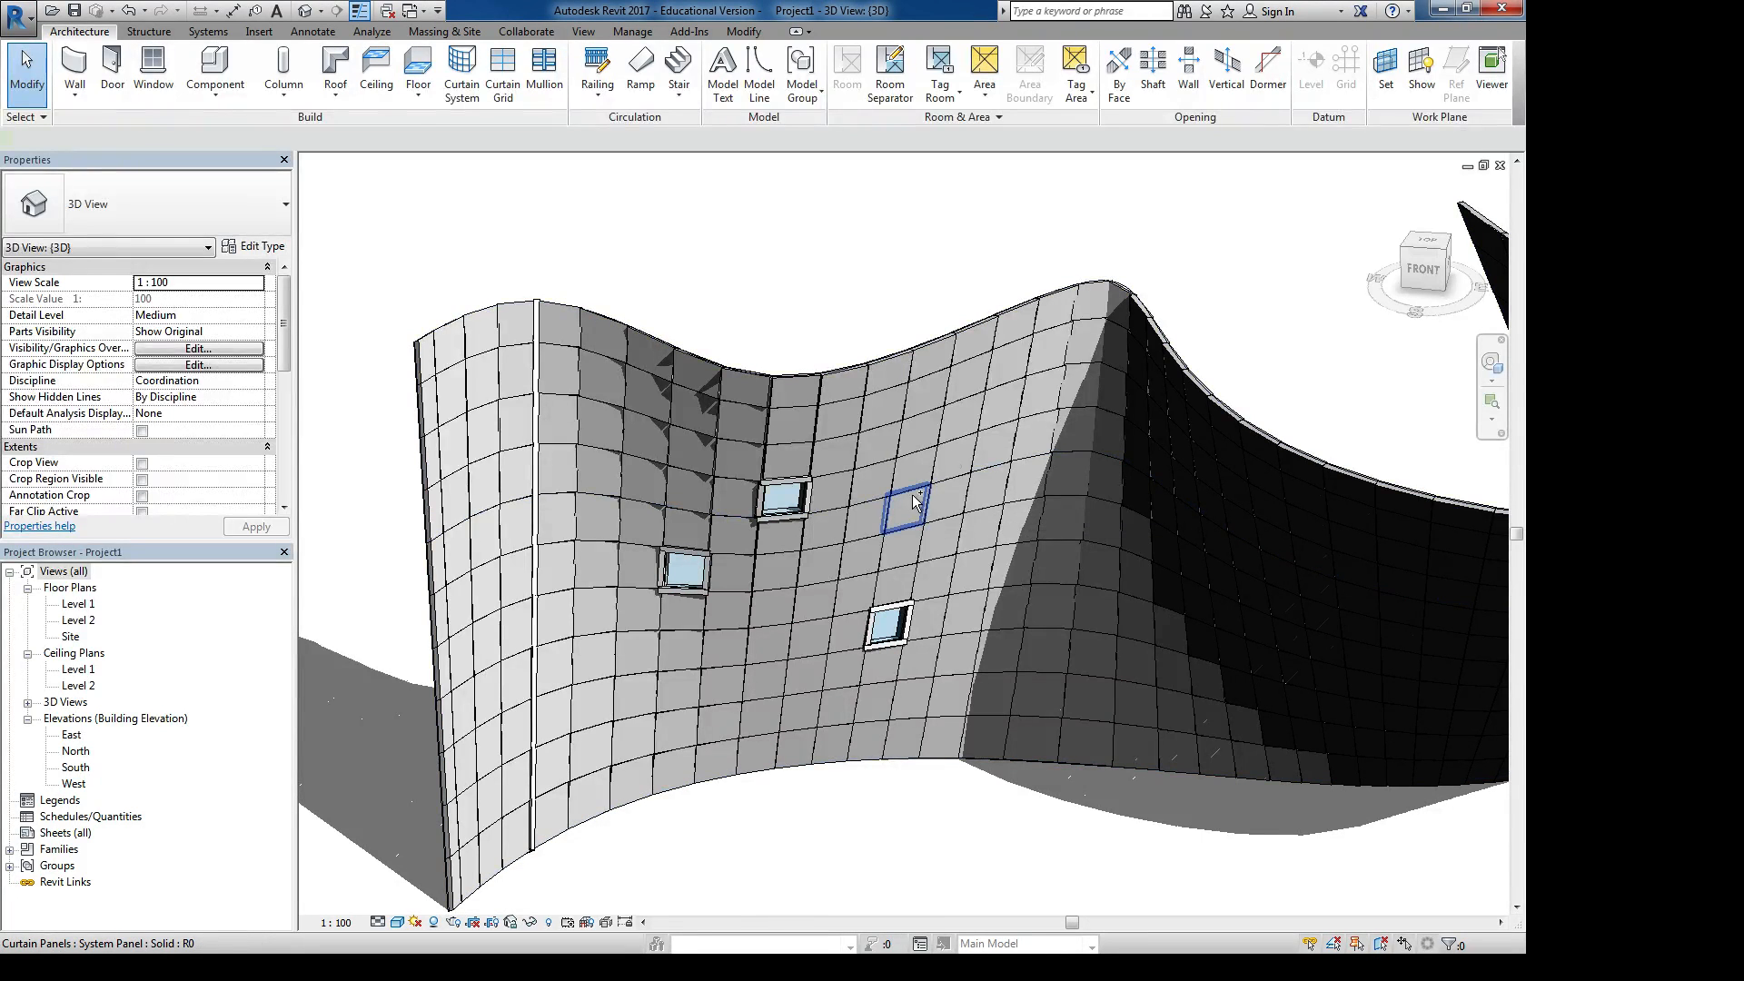
left_click(916, 500)
scroll(908, 527, "up", 3)
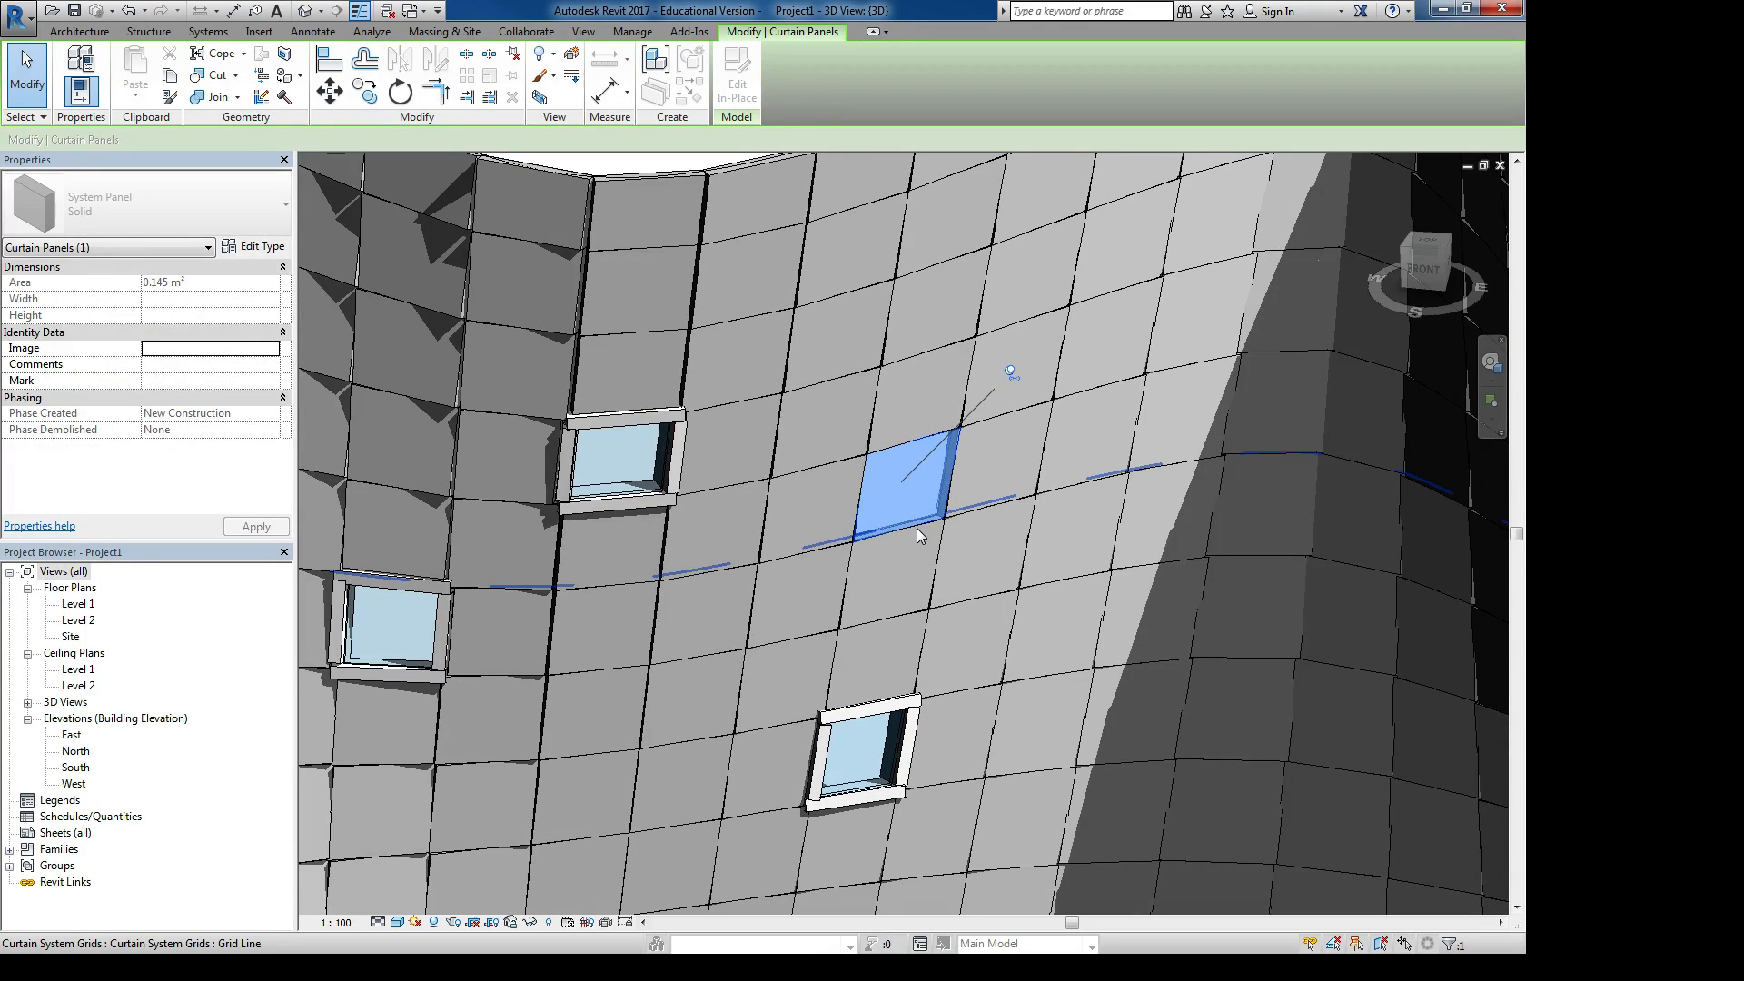
left_click(917, 527)
left_click(749, 77)
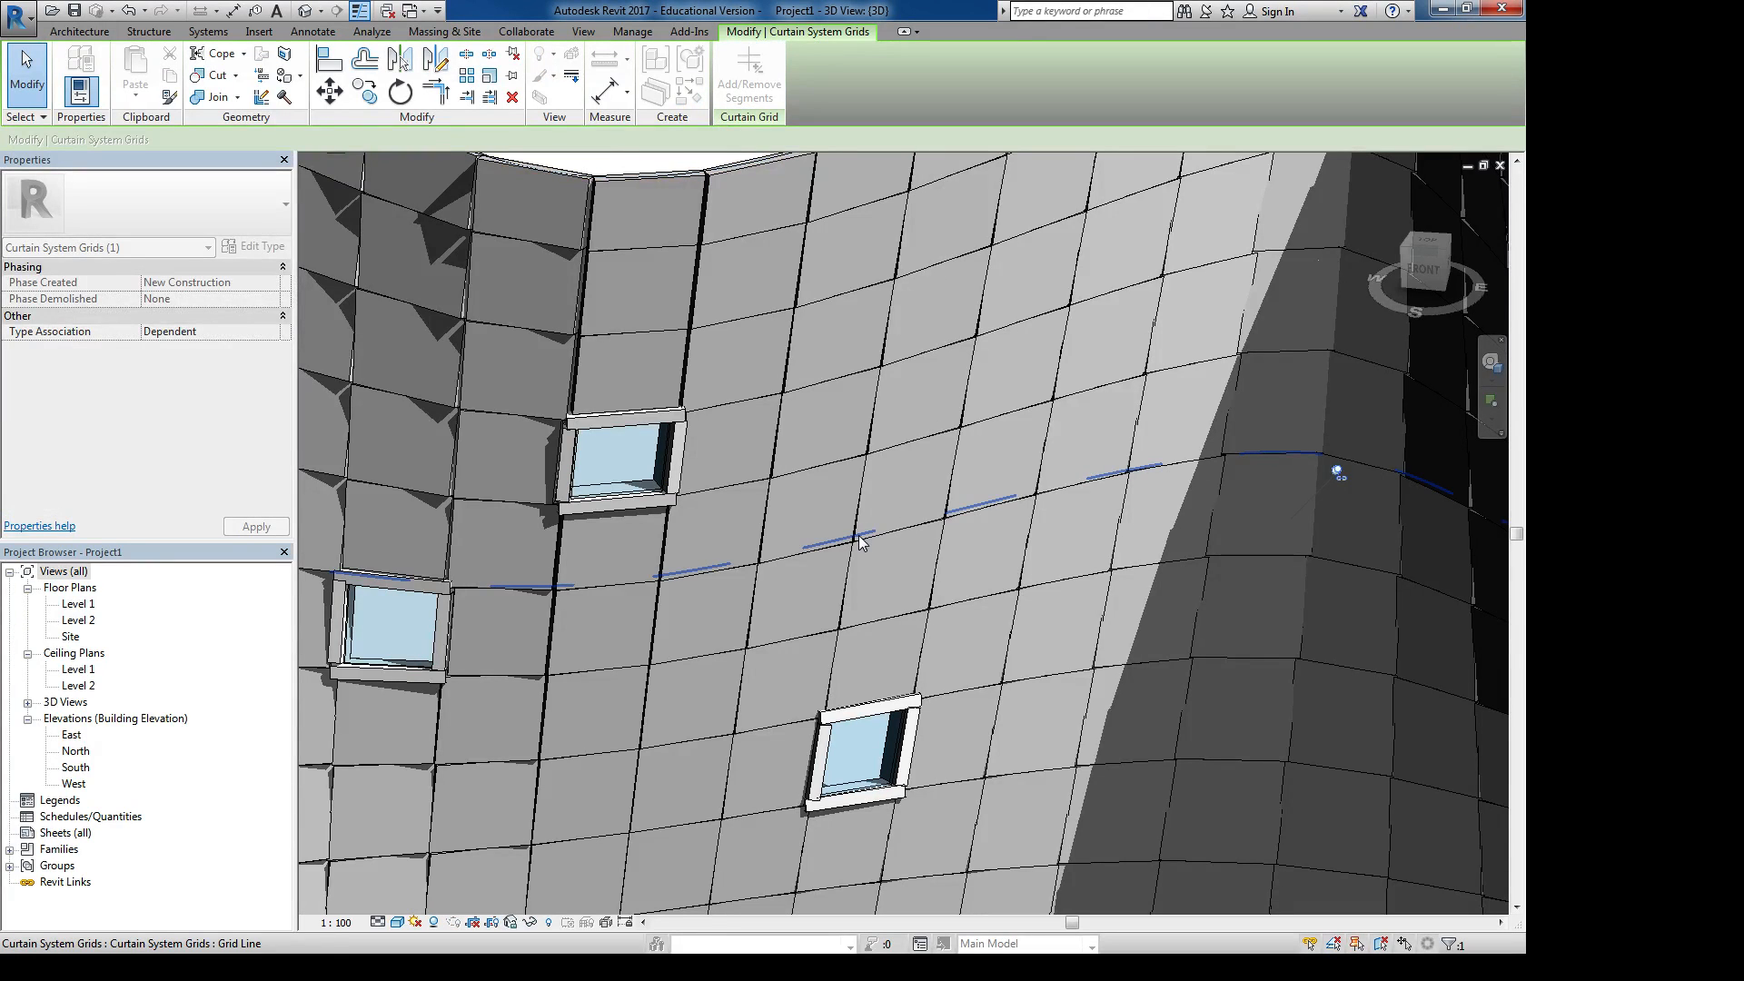
key("Escape")
key("Escape")
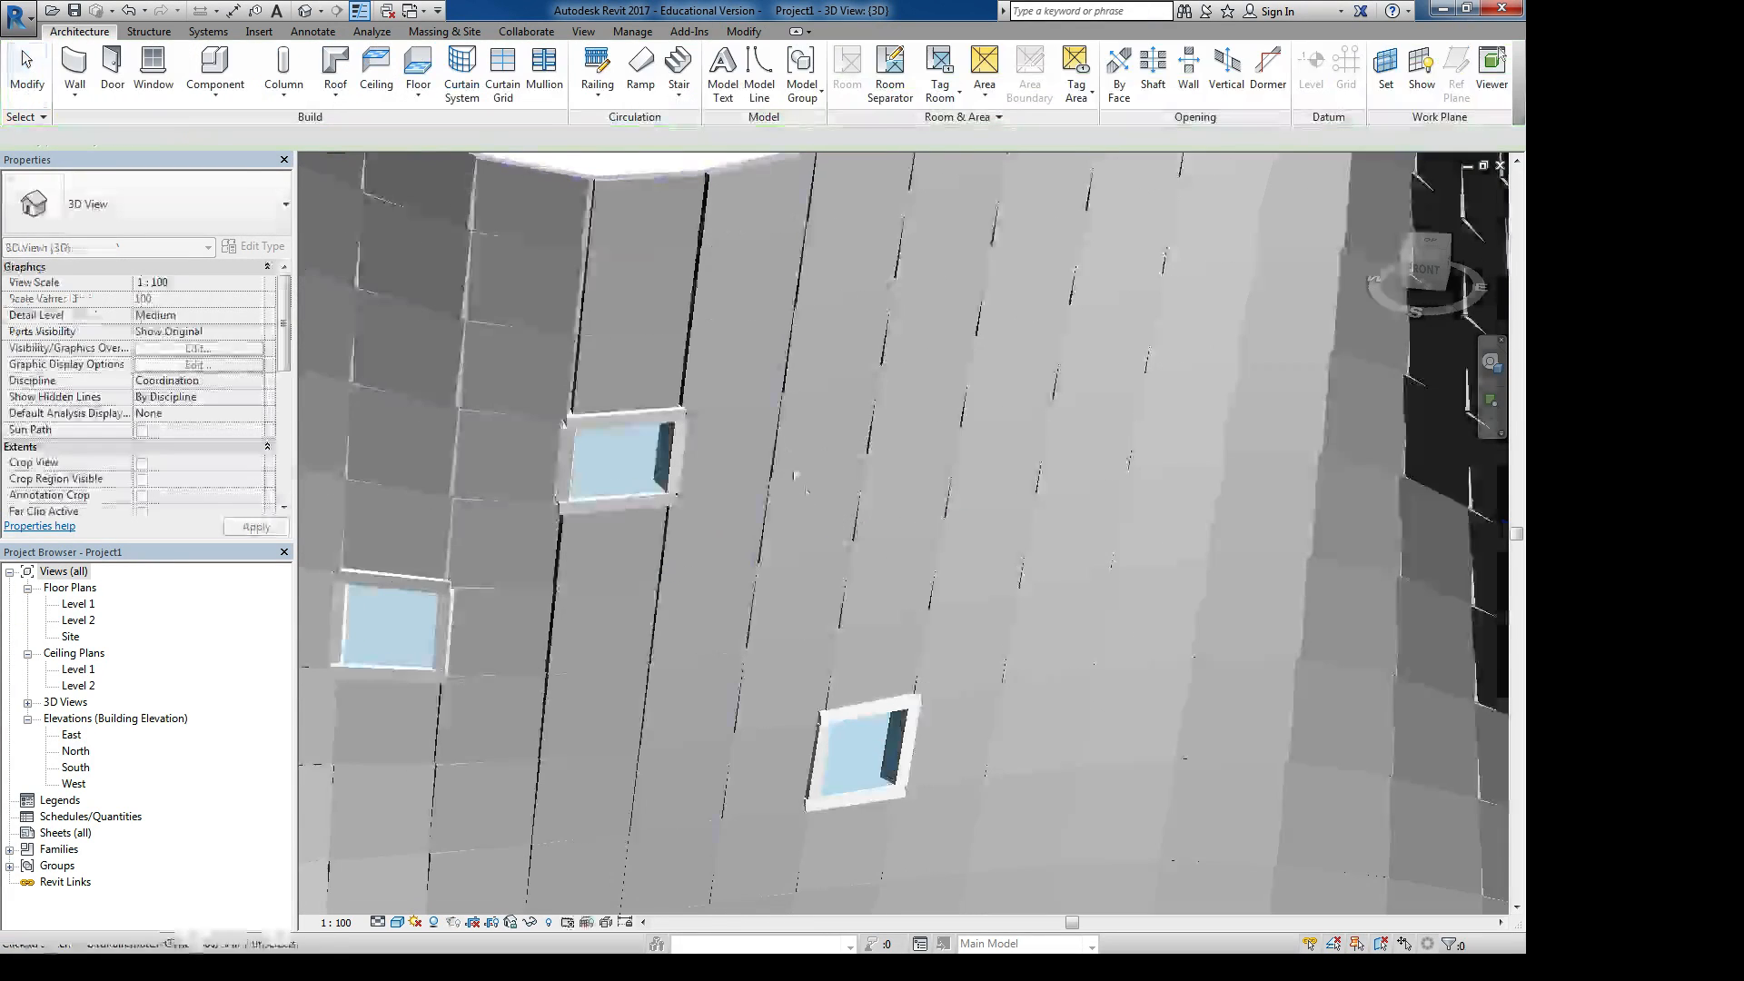
Unpin the vertical grid line bordering the lower glazed panel in the fold and move it sideways to widen that panel
scroll(790, 356, "down", 4)
middle_click_drag(669, 380, 834, 417)
scroll(865, 325, "up", 6)
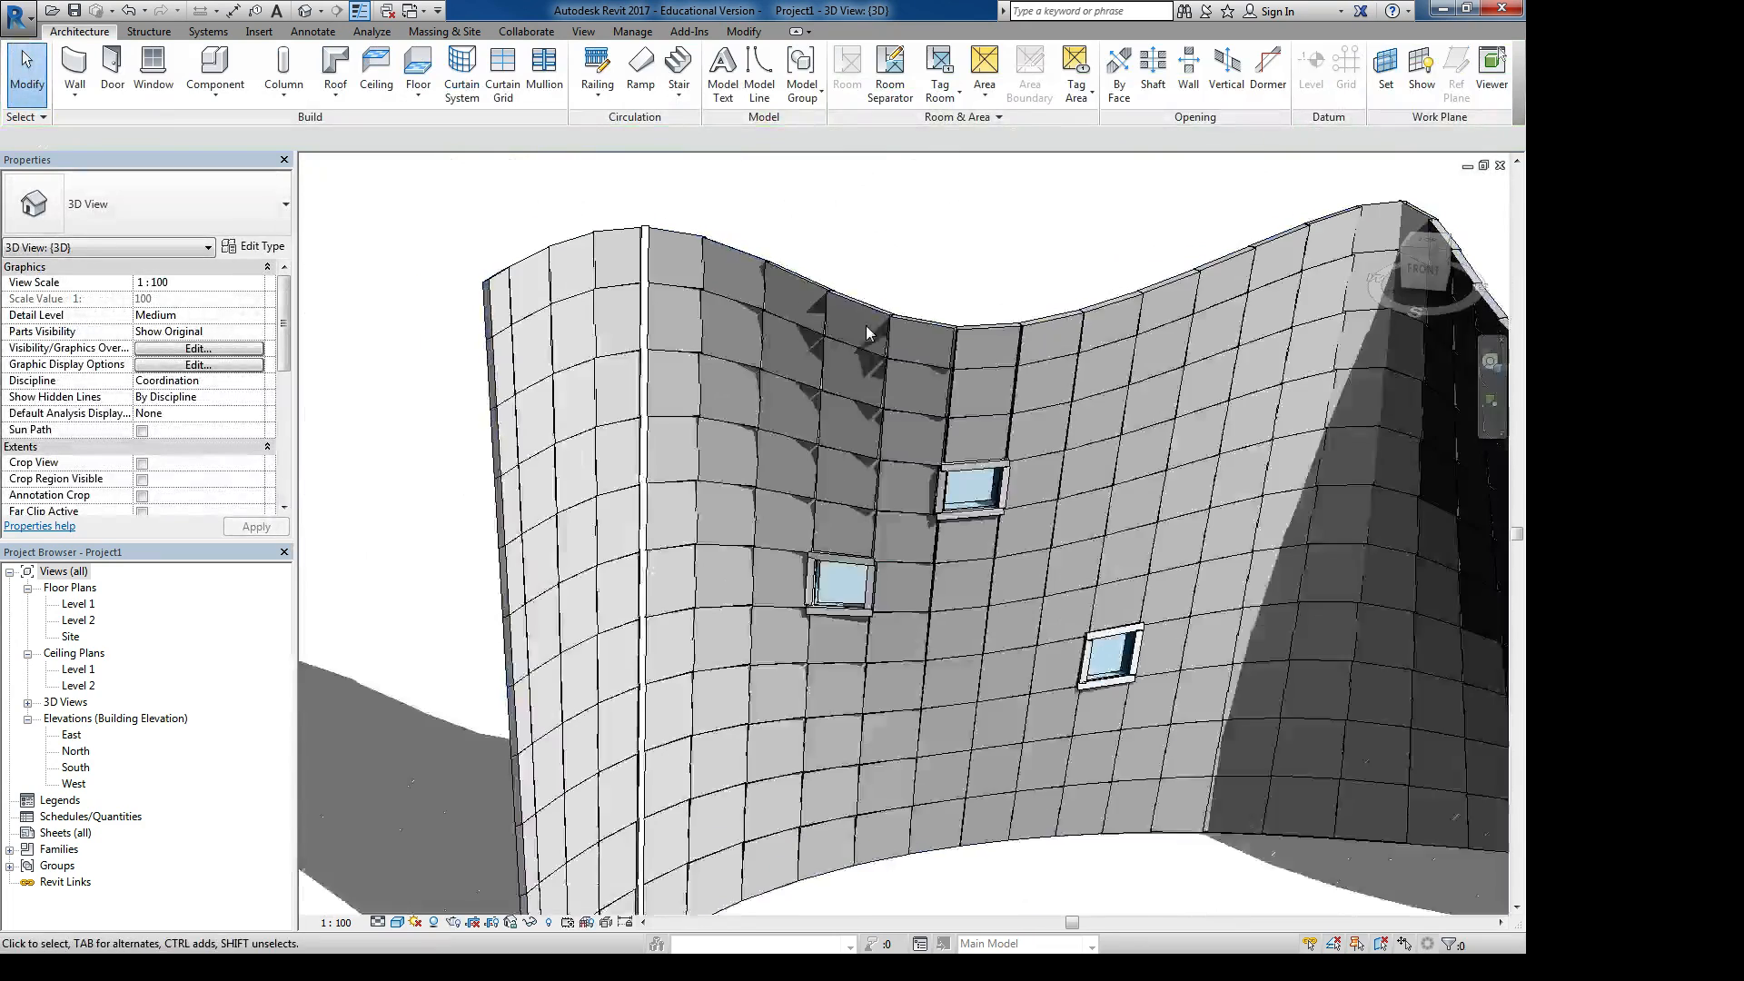
left_click(886, 325)
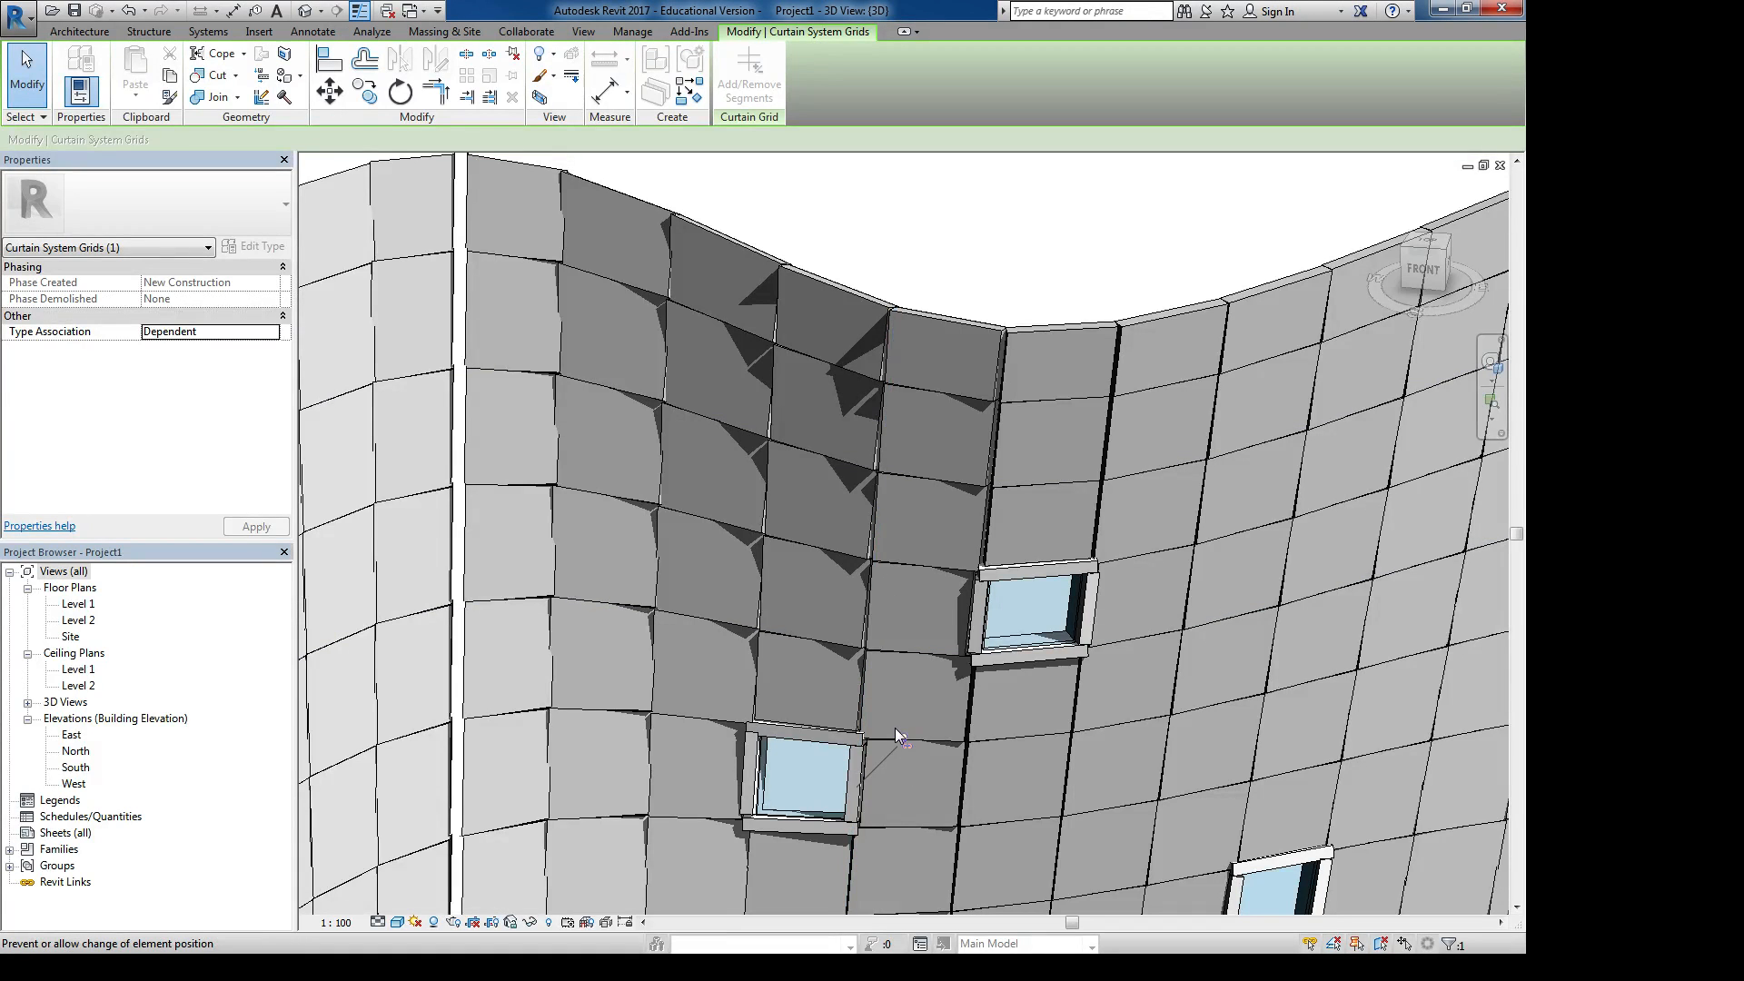
left_click_drag(870, 610, 922, 620)
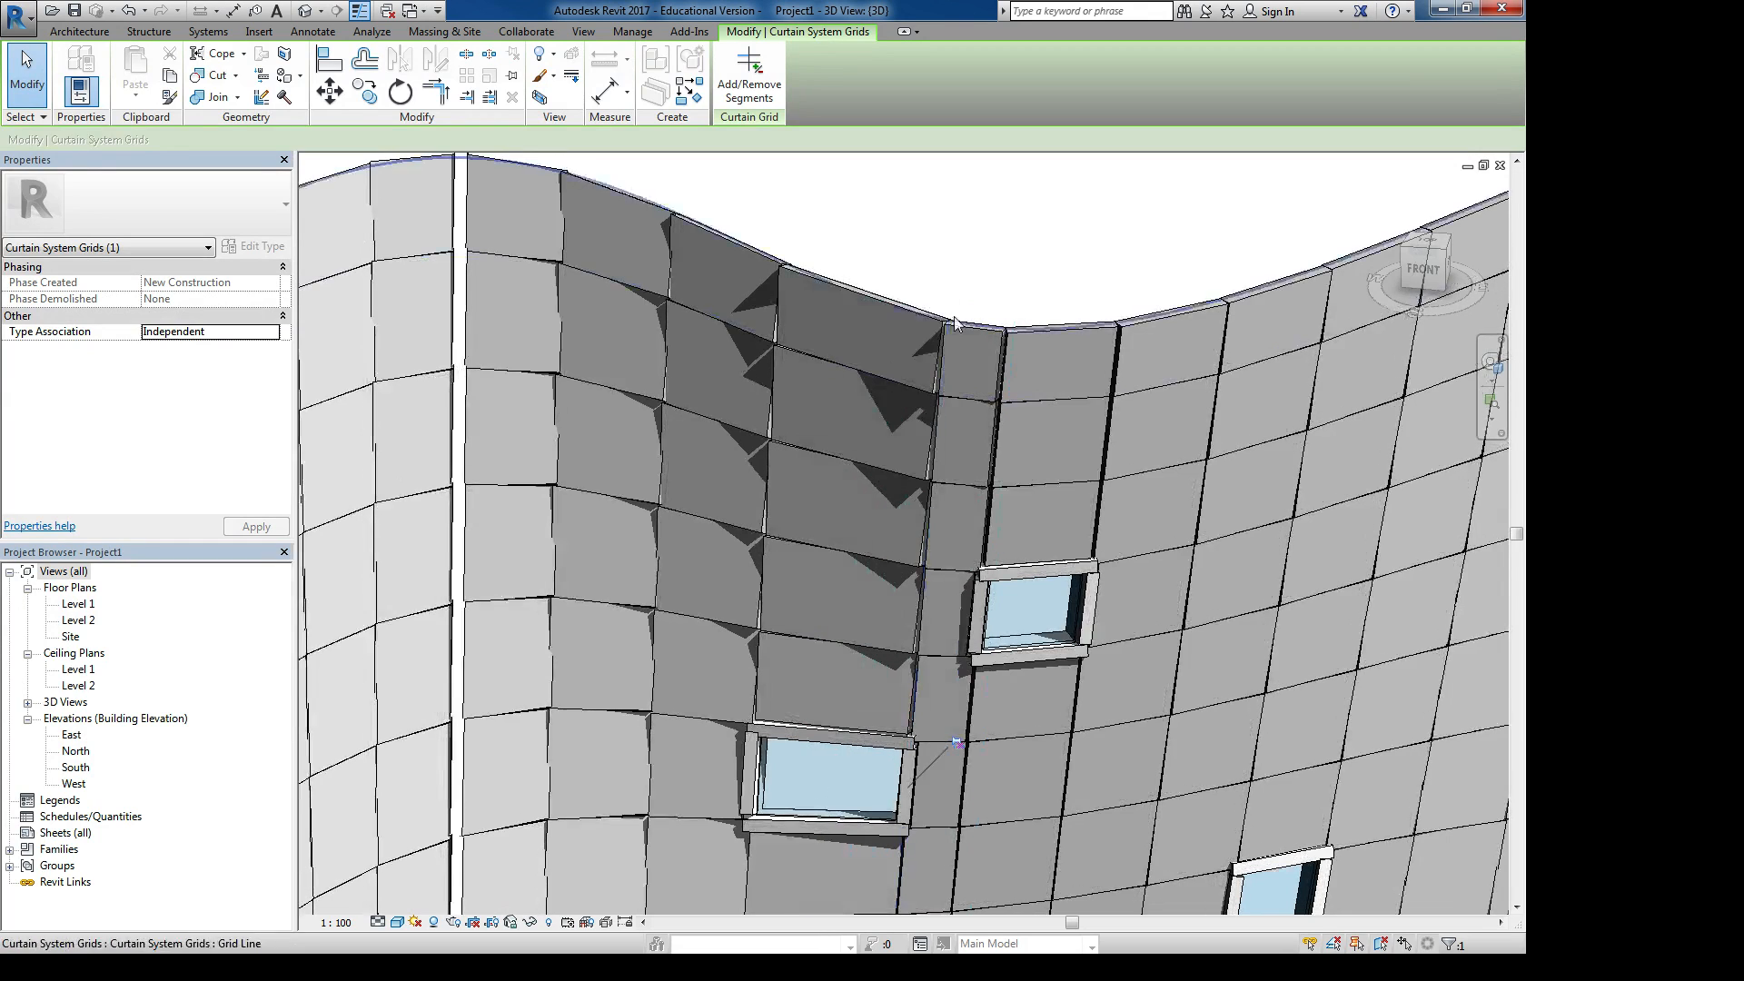
scroll(883, 457, "down", 5)
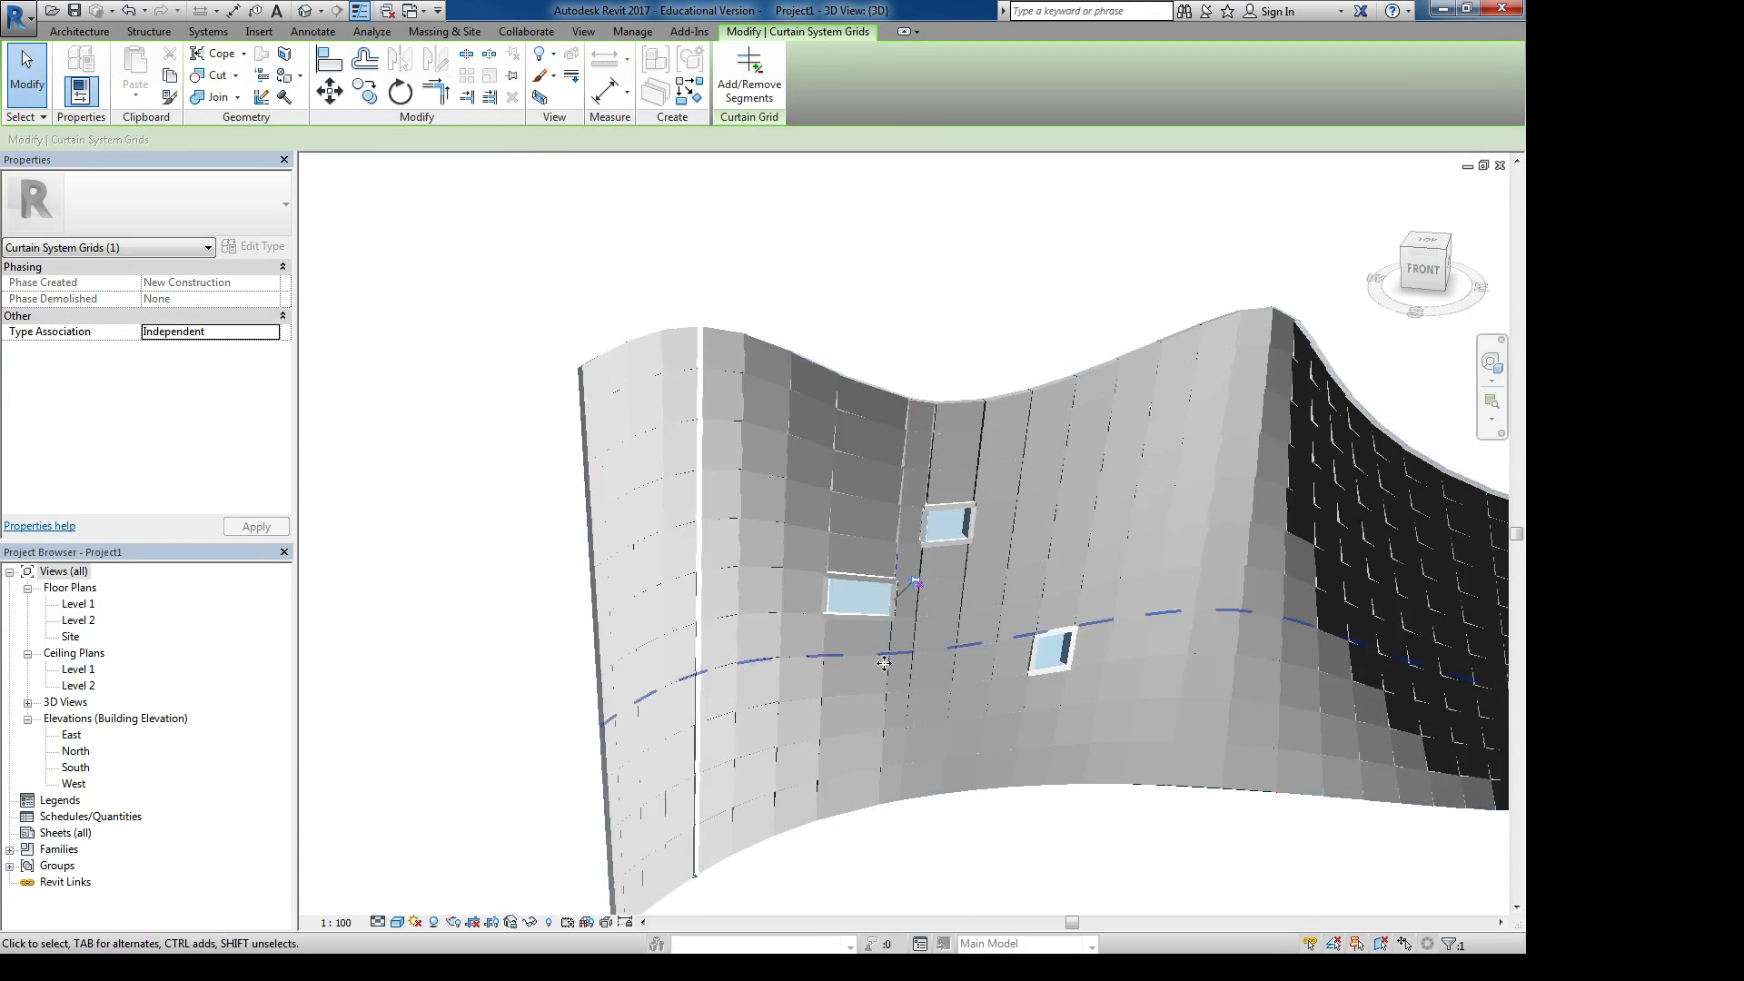
key("Escape")
Examine the curtain system's overall form, its properties, and the framed openings in the 3D view
middle_click_drag(907, 493, 939, 511, "shift")
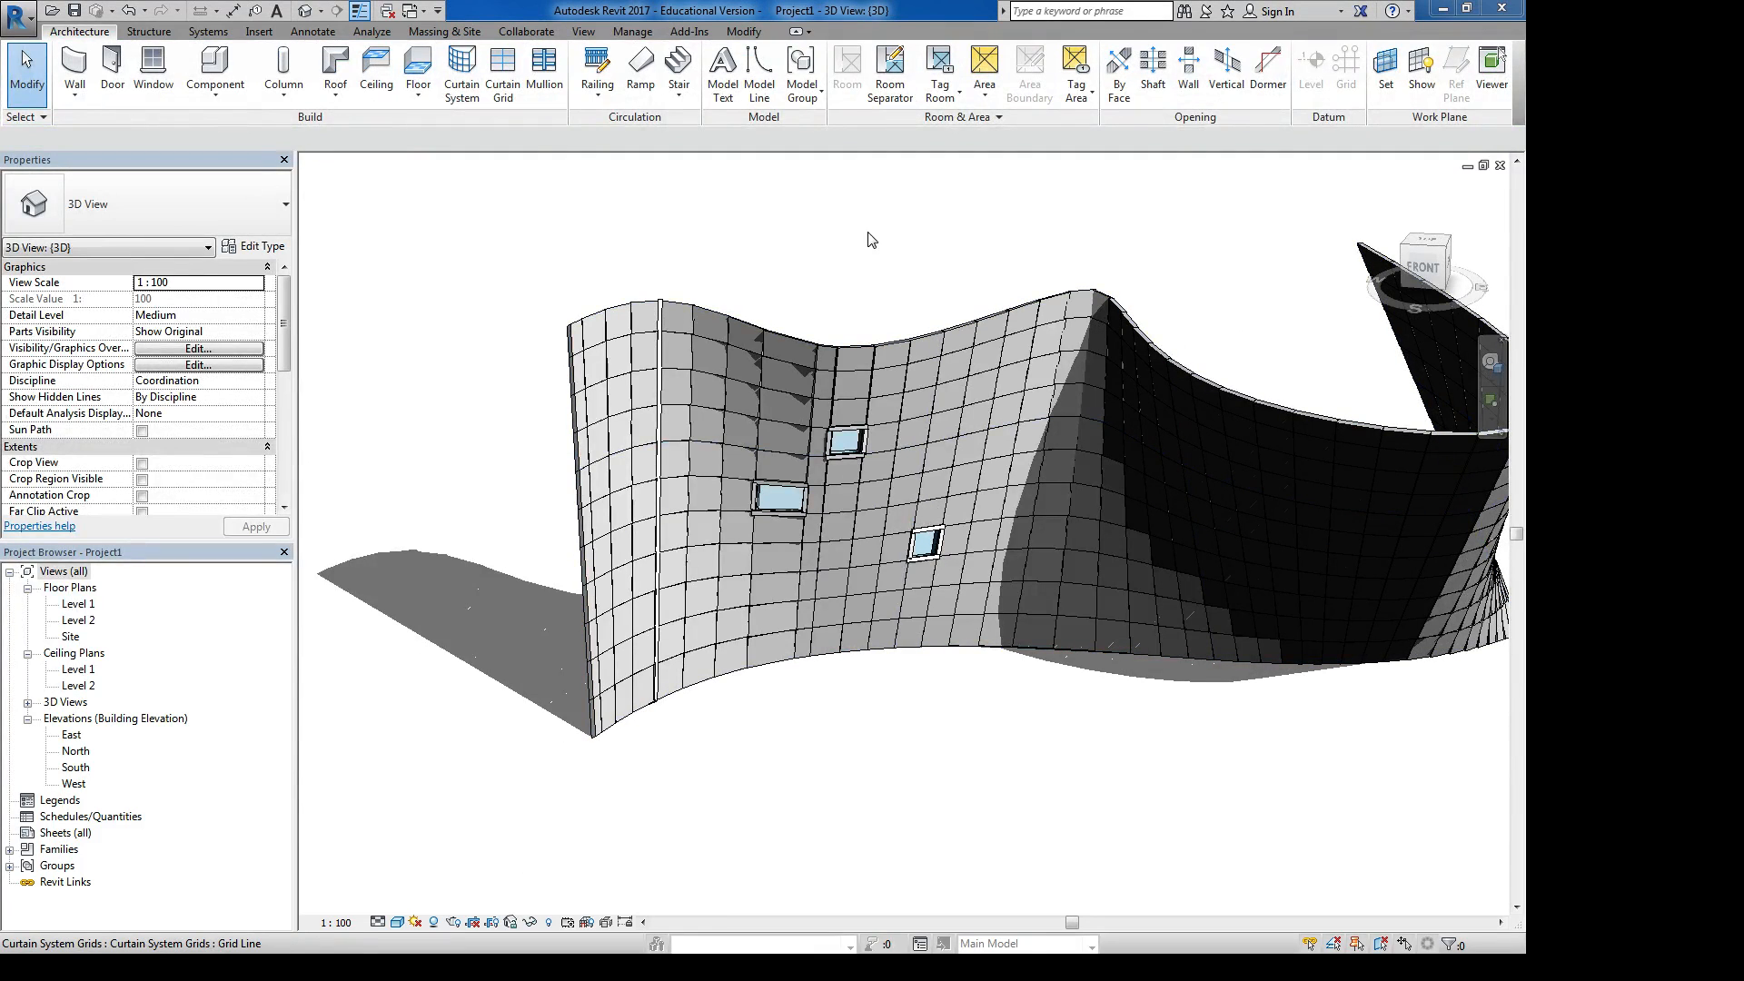
middle_click_drag(712, 221, 692, 245, "shift")
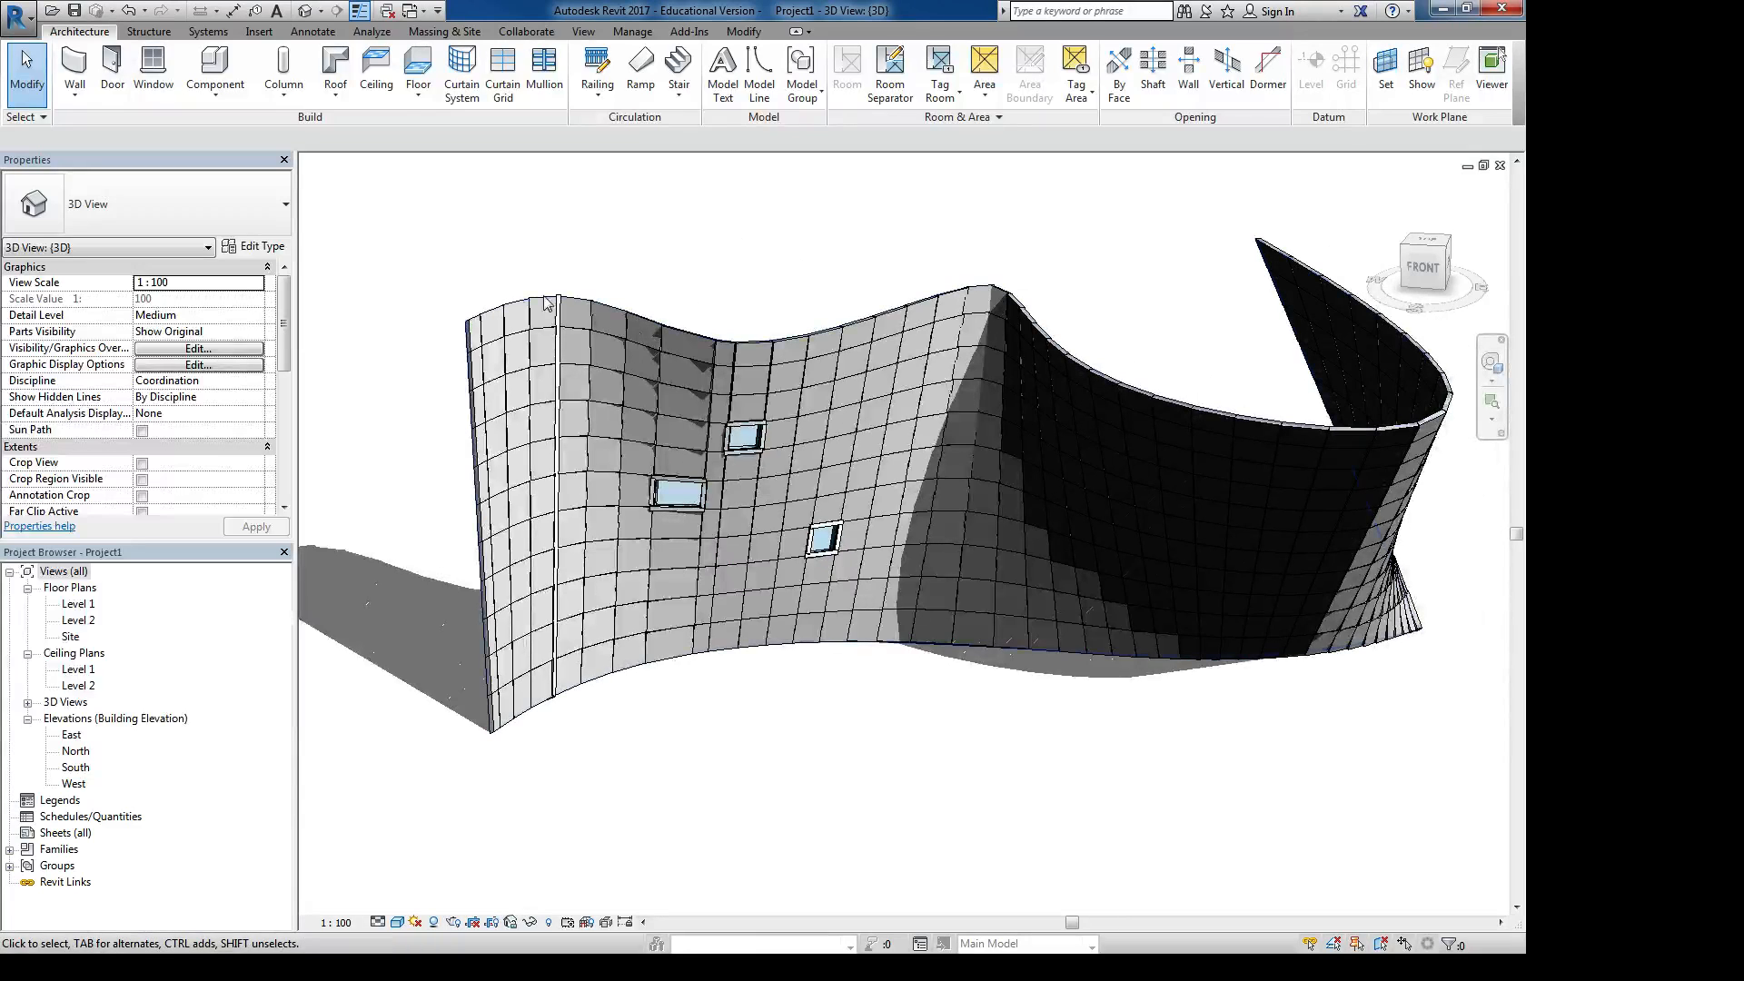
left_click(491, 315)
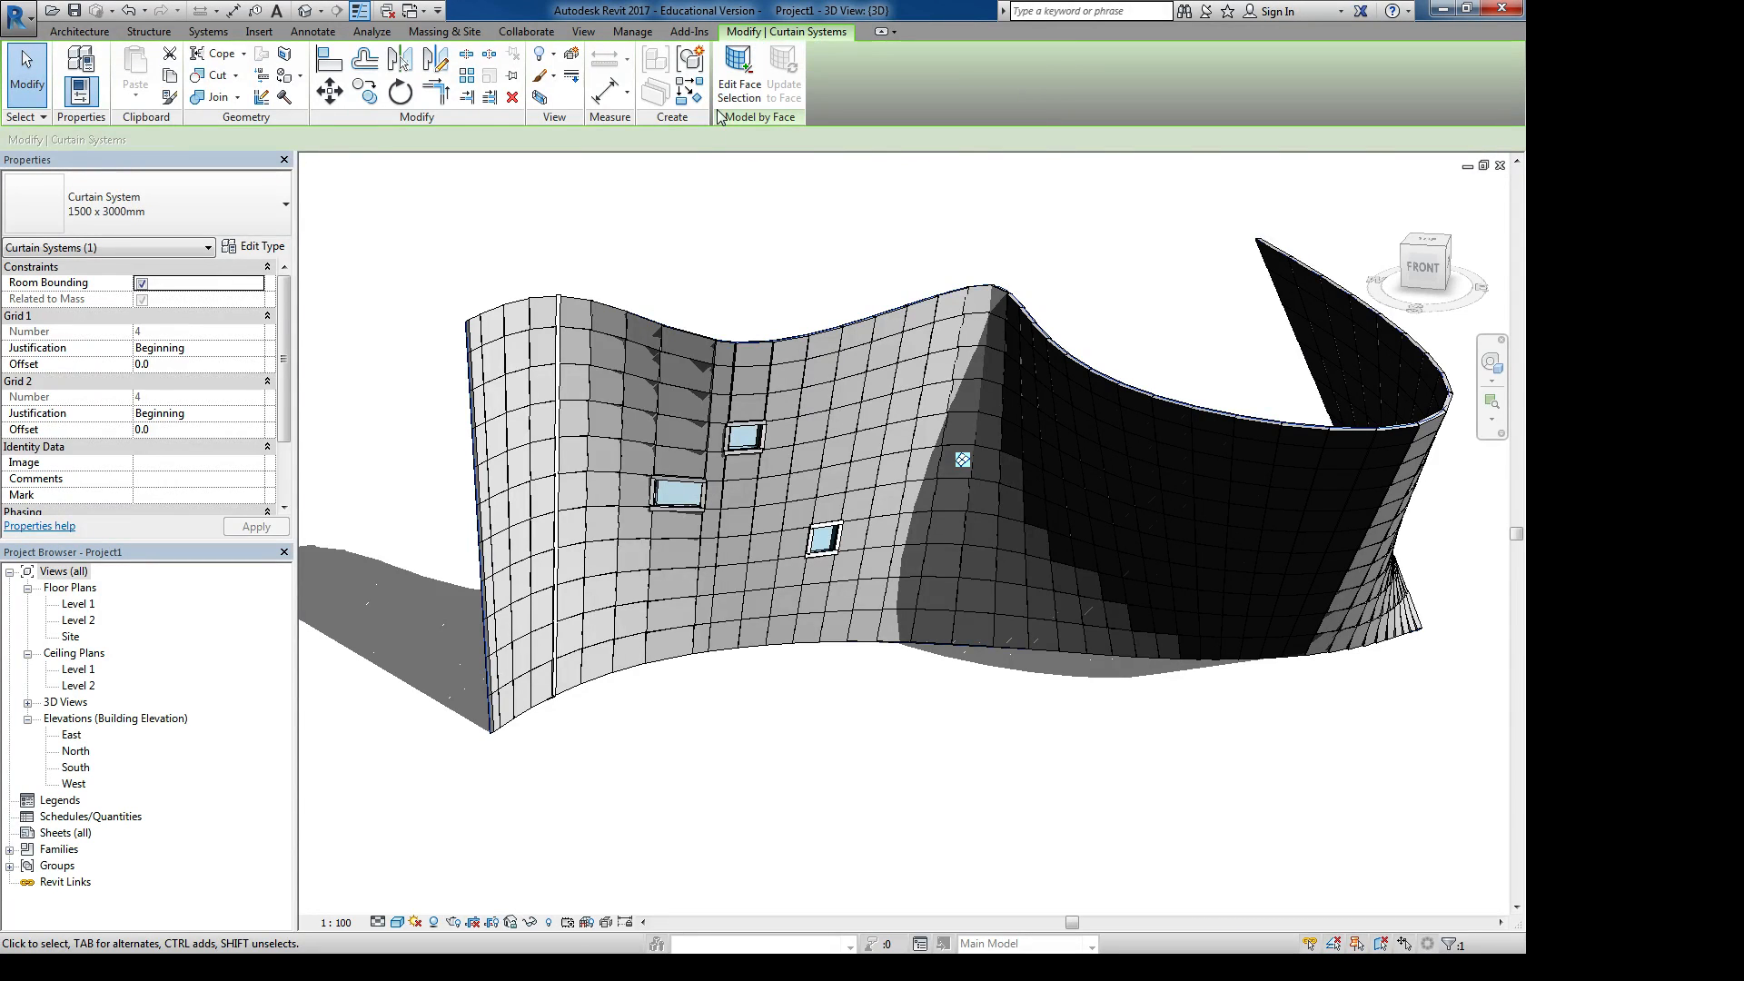
left_click(688, 271)
left_click(148, 32)
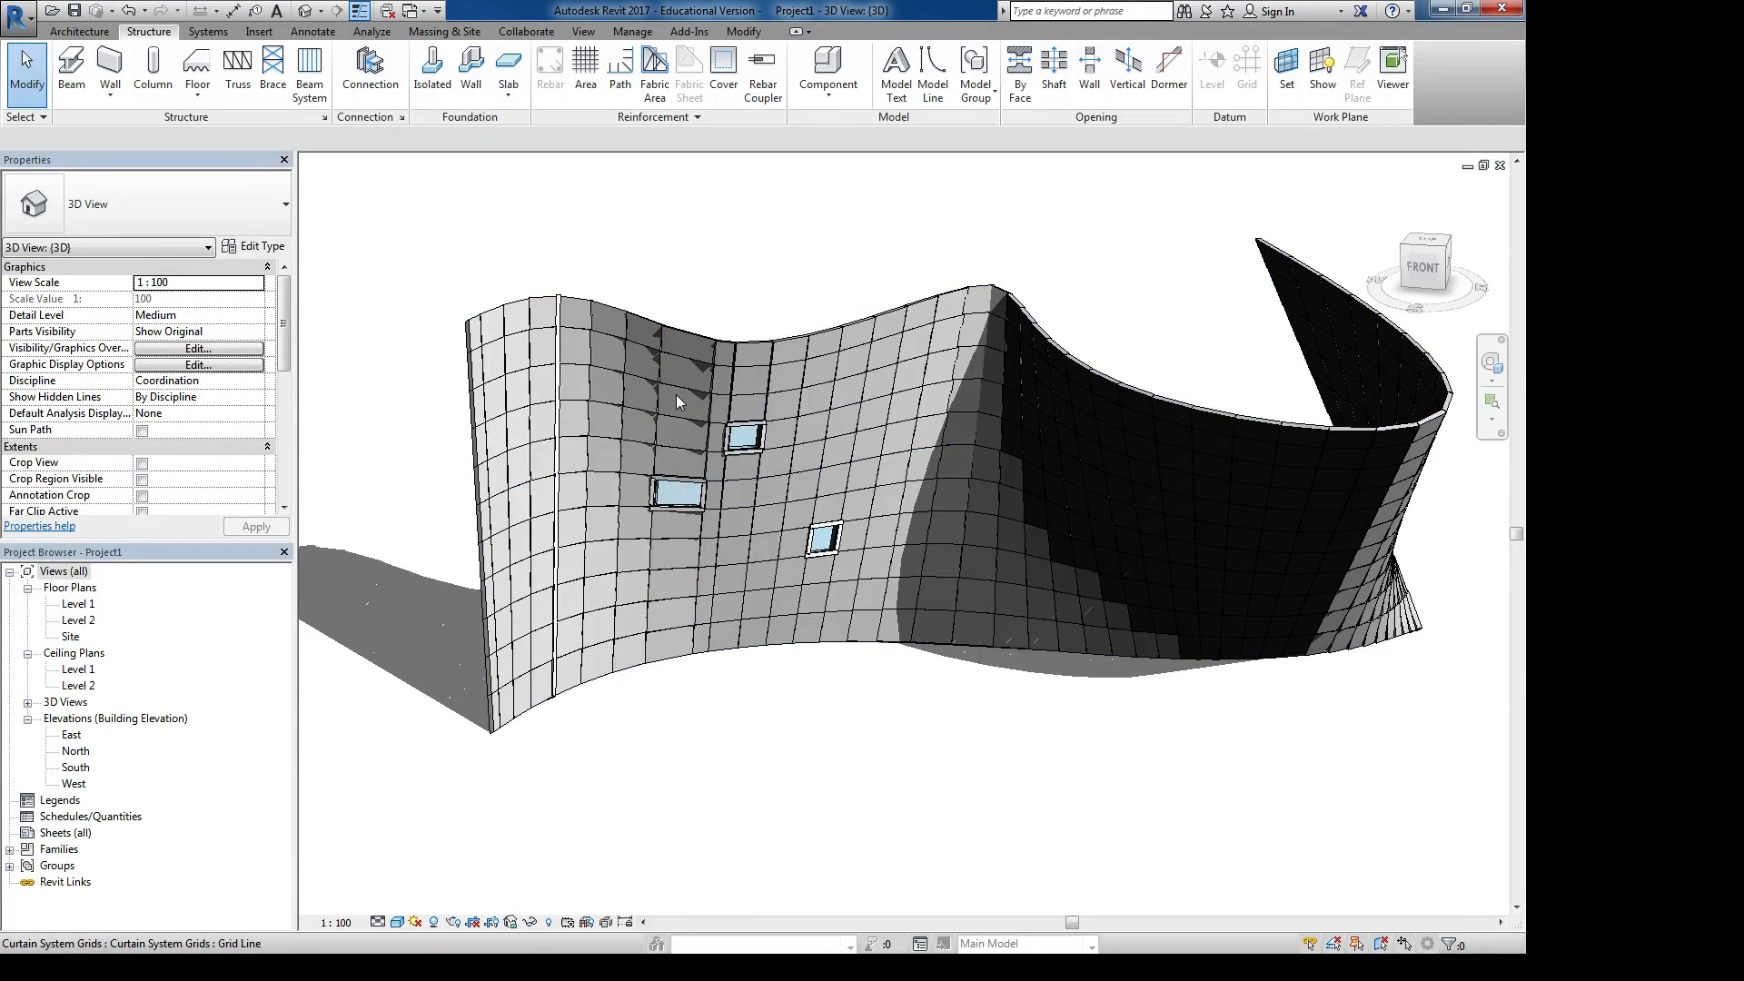
middle_click_drag(609, 356, 643, 367)
scroll(572, 207, "up", 4)
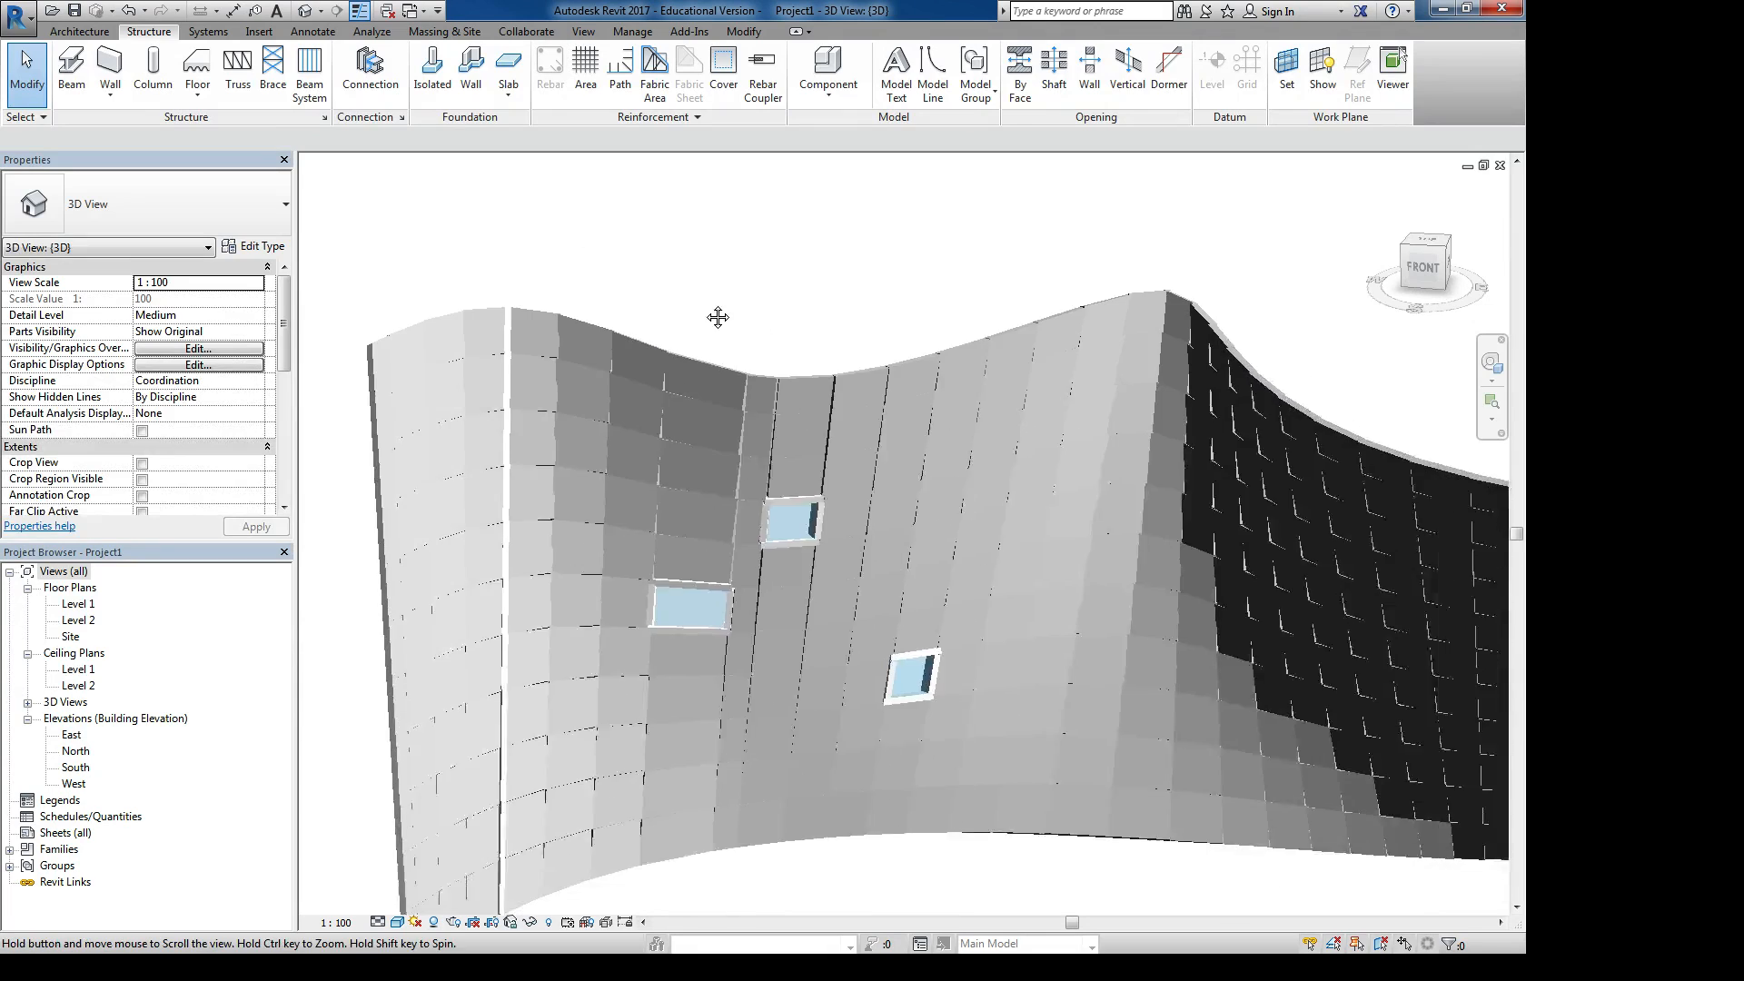
middle_click_drag(717, 311, 673, 247)
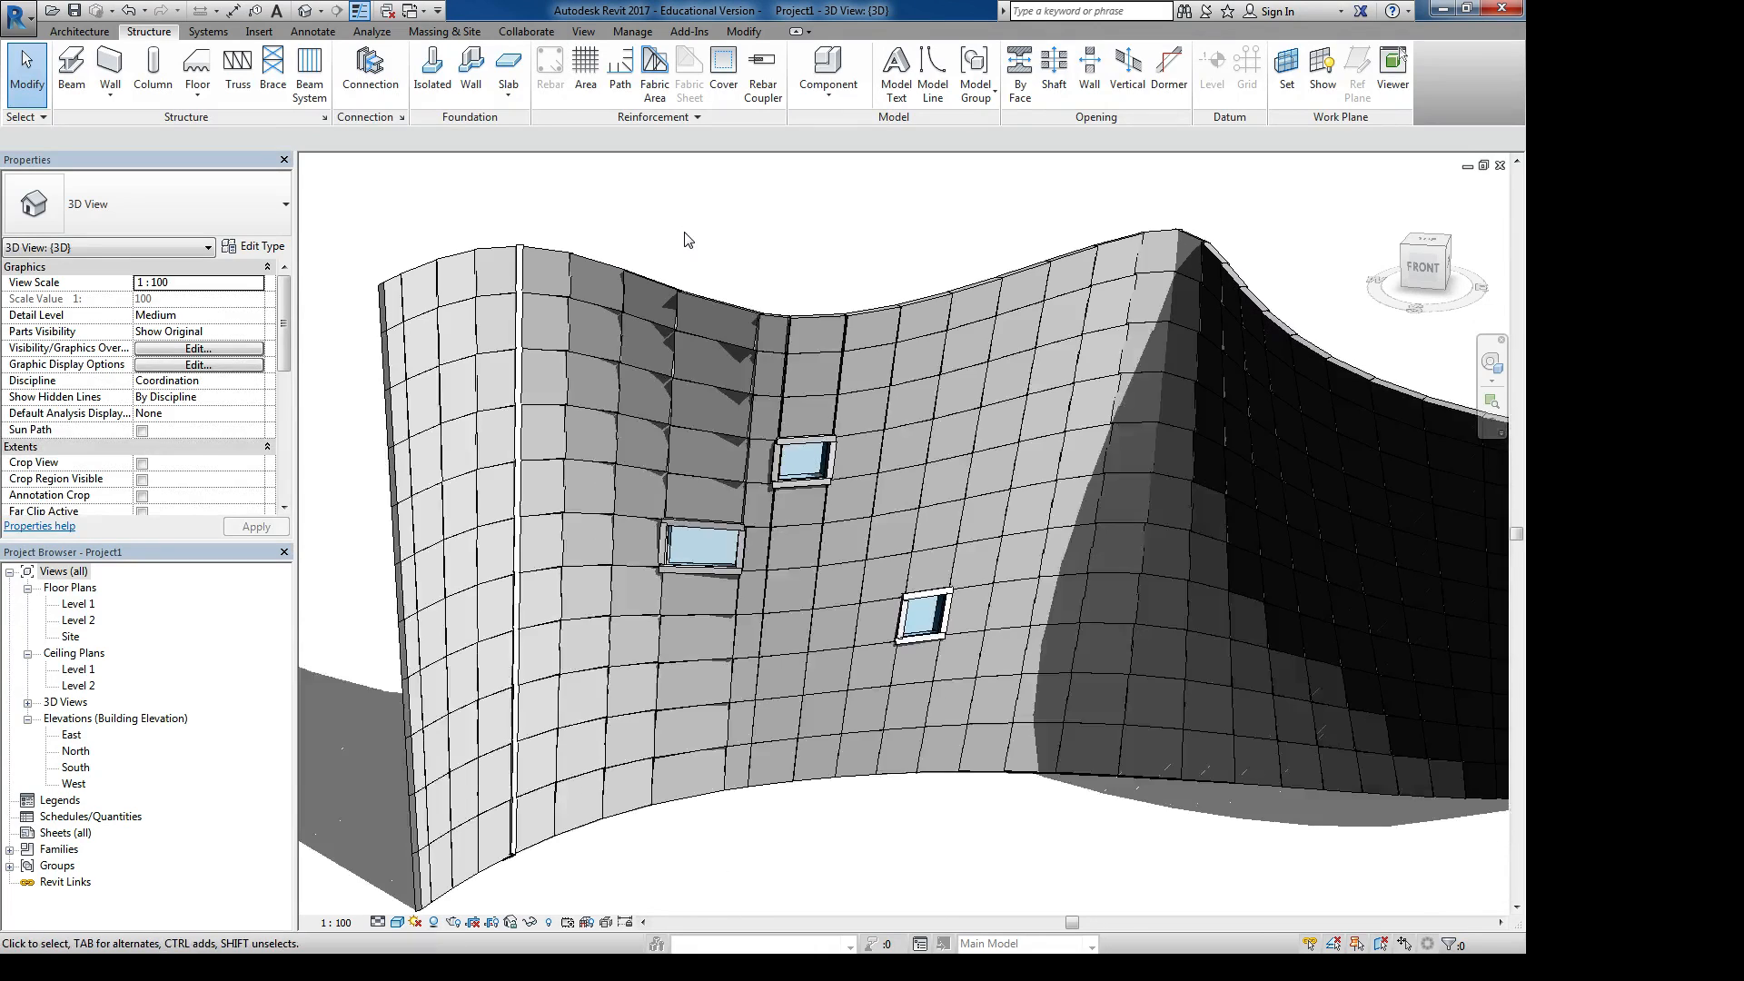
scroll(672, 233, "down", 3)
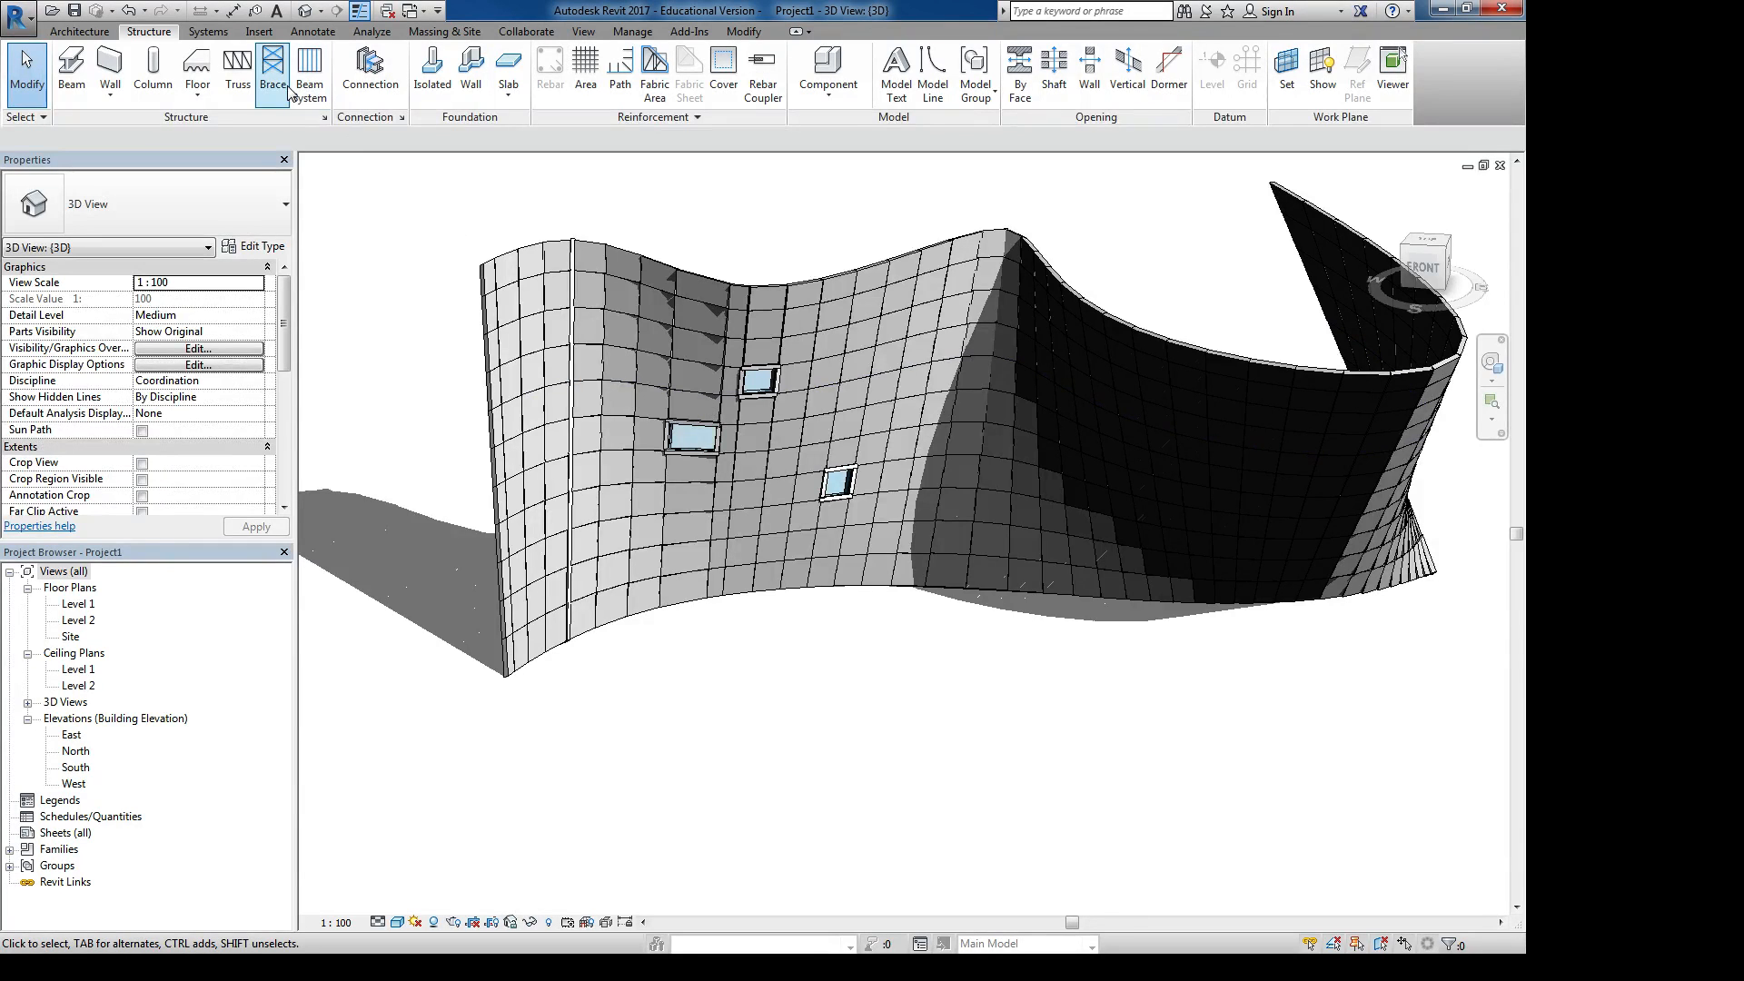
Load the door families M_Door-Curtain-Wall-Double-Glass, M_Door-Curtain-Wall-Double-Storefront and M_Door-Curtain-Wall-Single-Glass from the Doors library folder
left_click(263, 36)
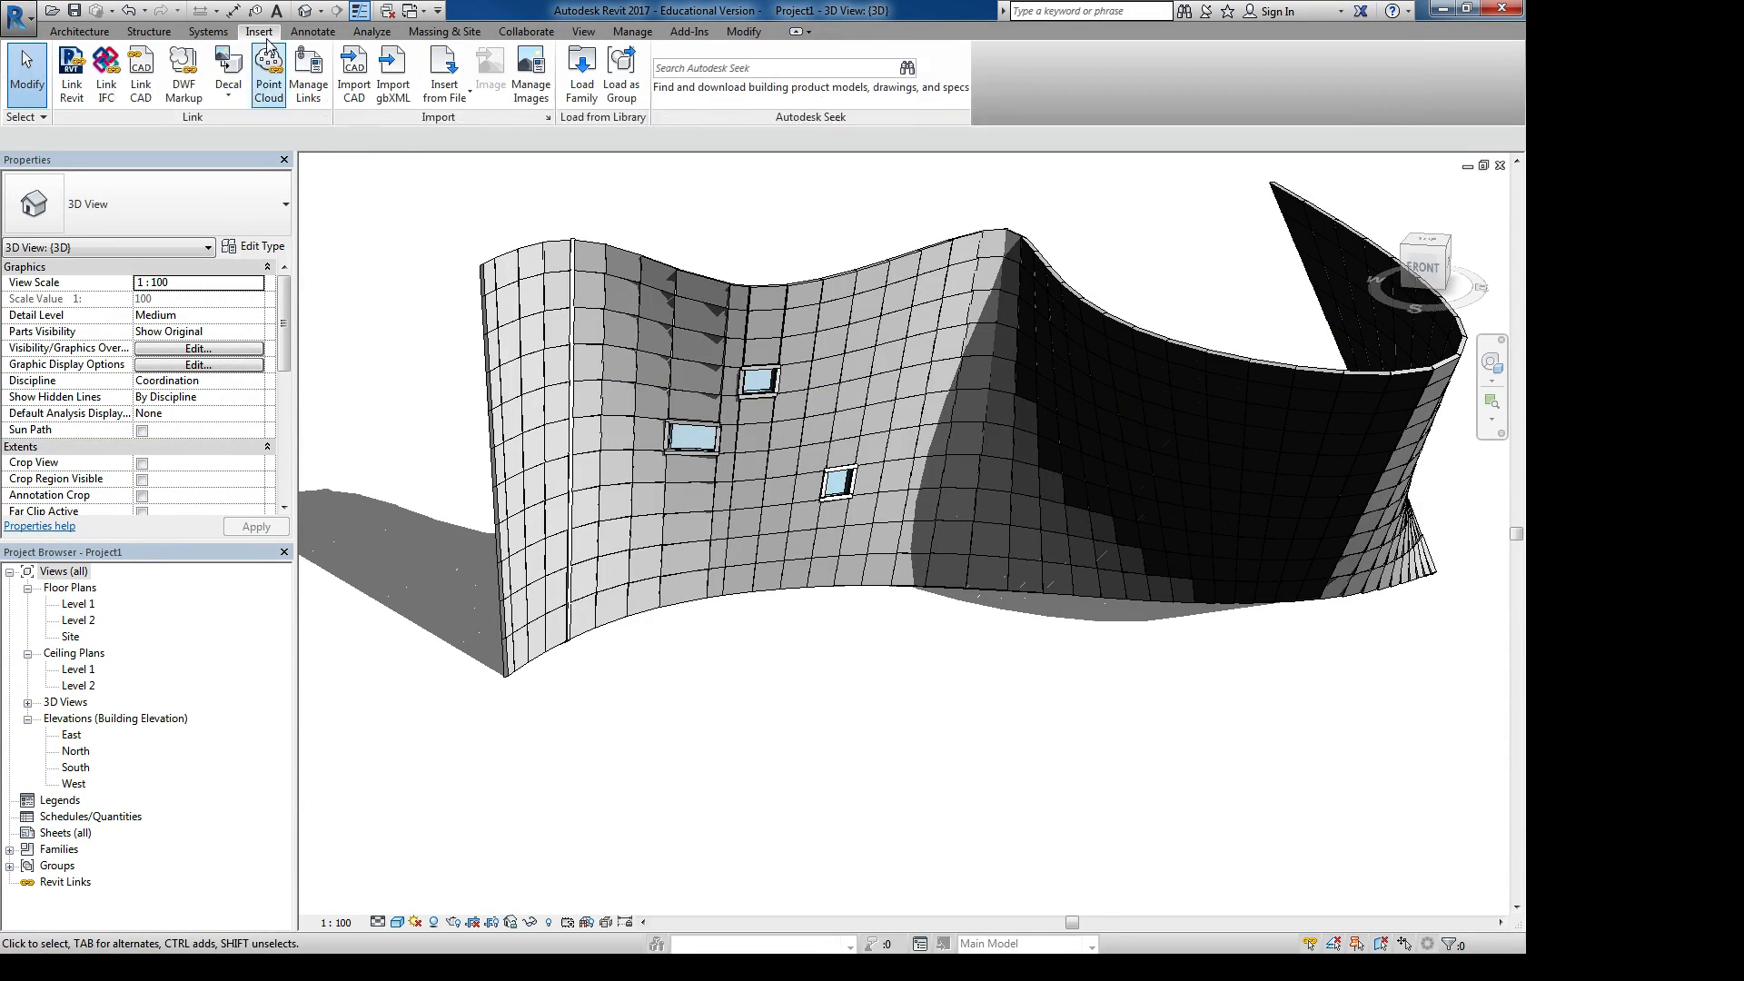
left_click(579, 87)
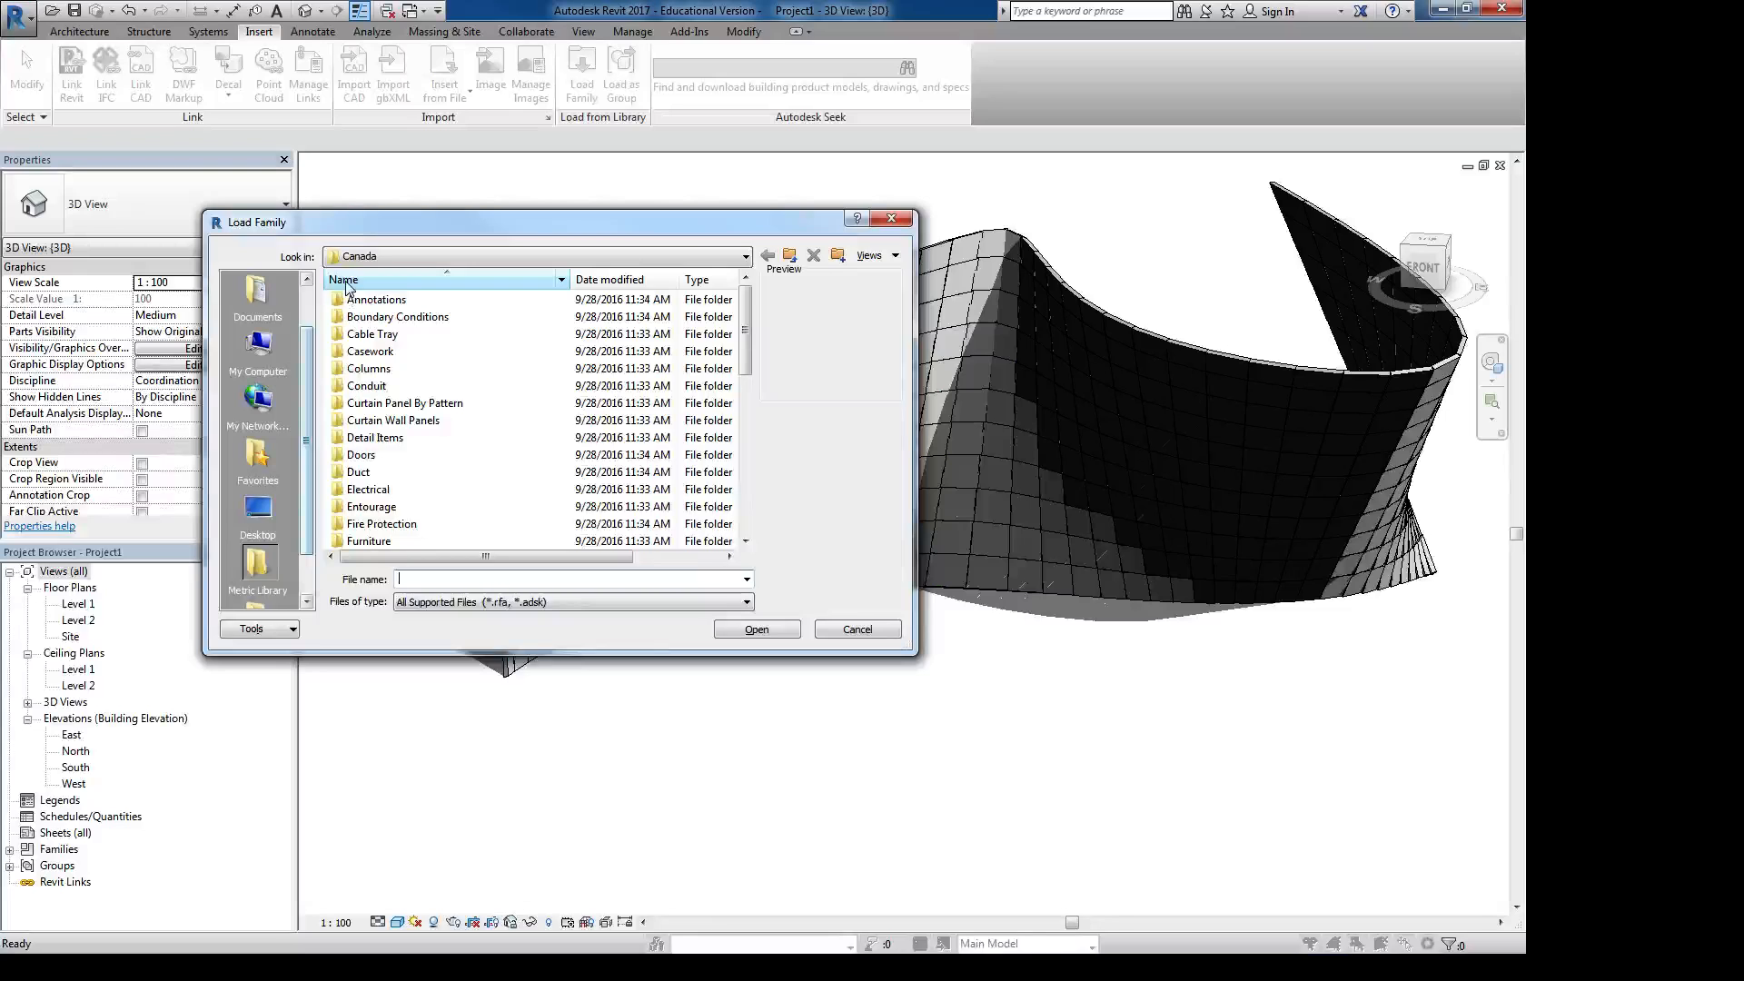
double_click(391, 455)
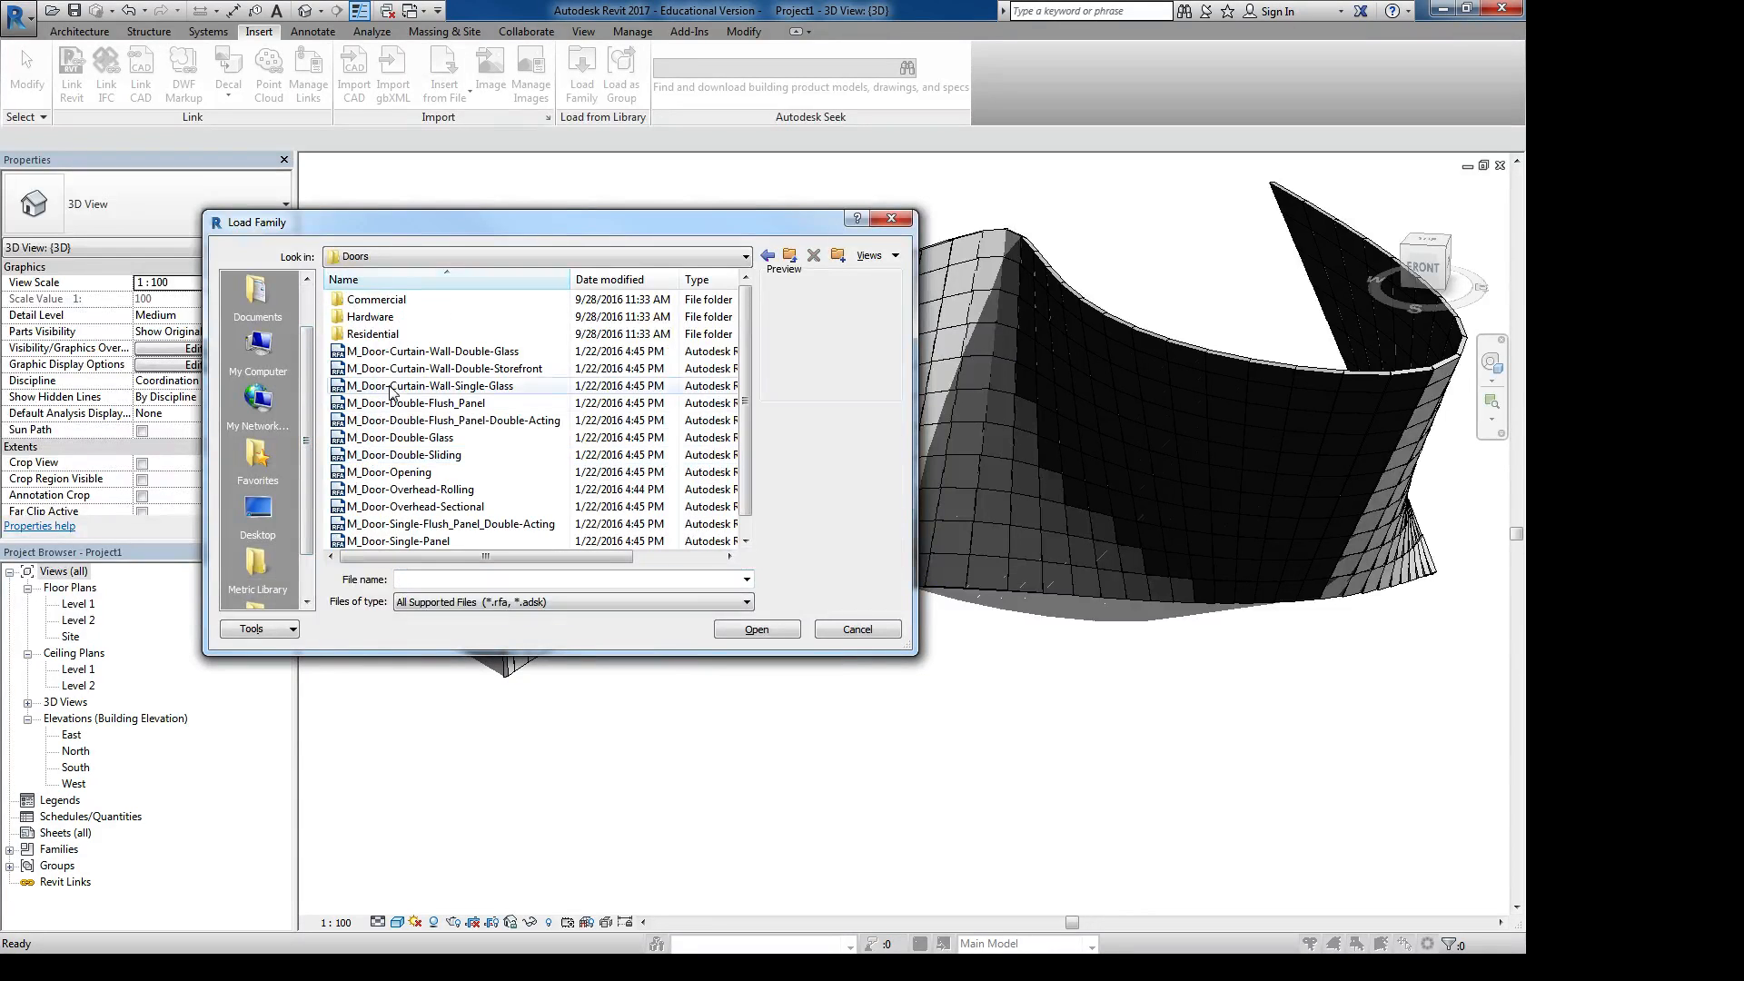
left_click(413, 352)
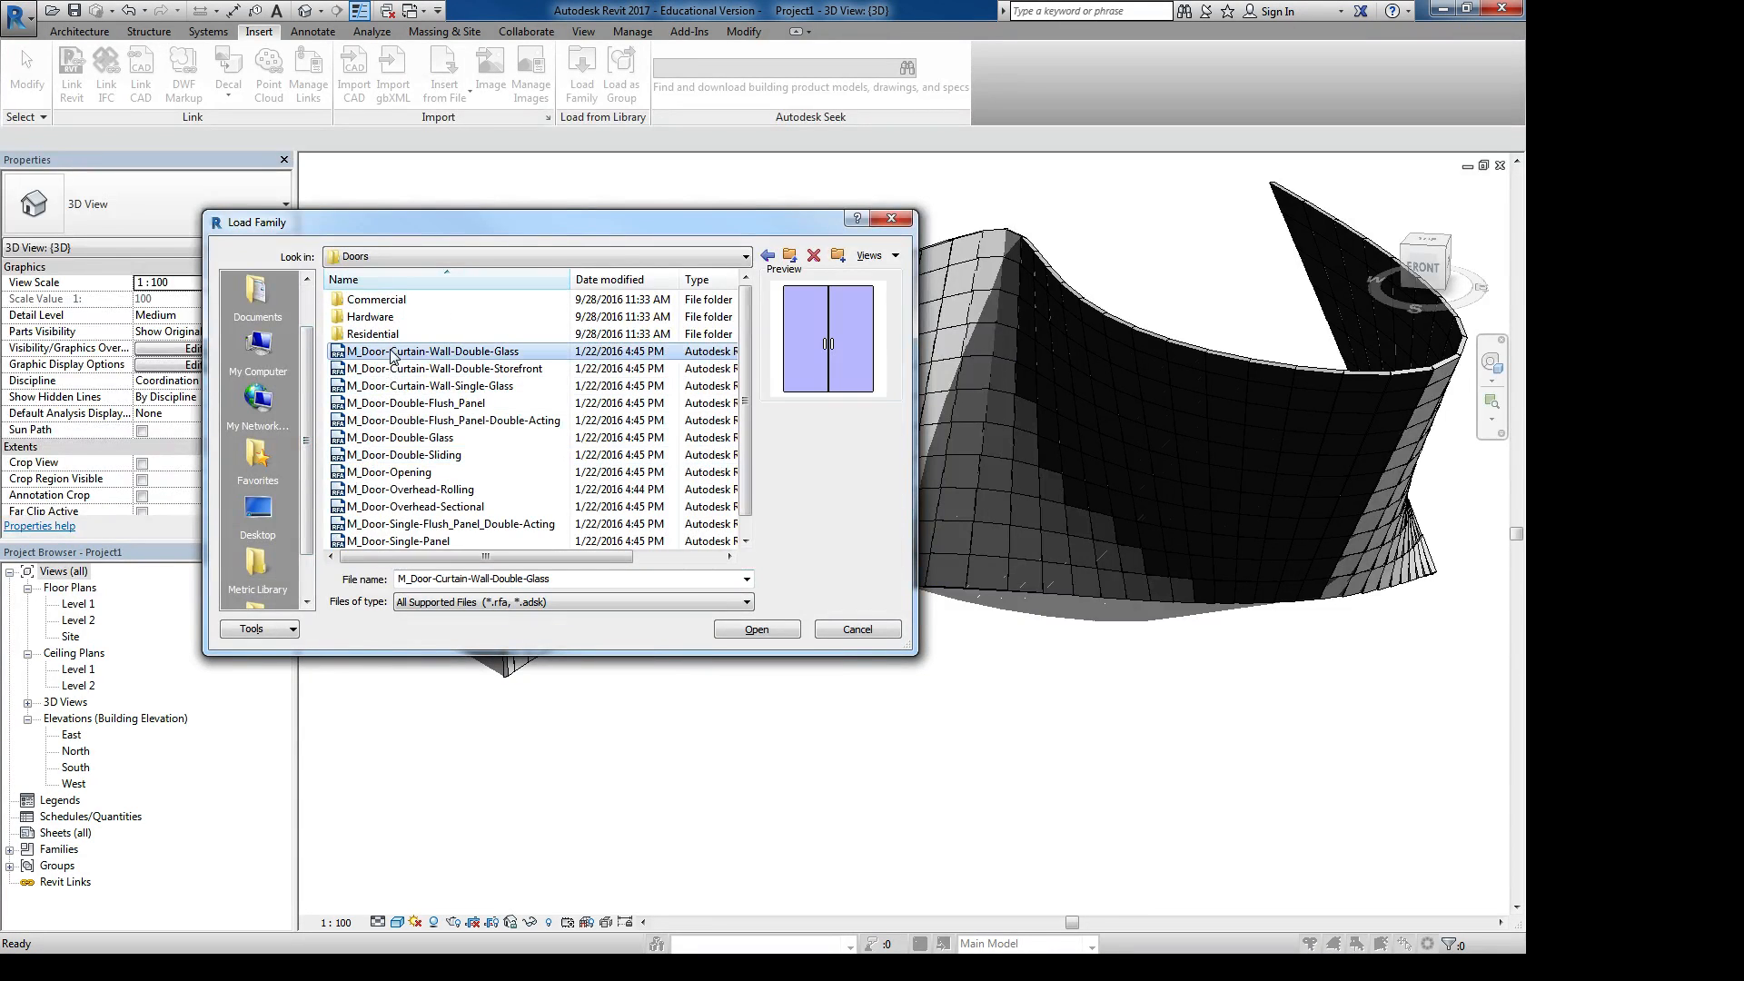
left_click(432, 368, "ctrl")
left_click(428, 385, "ctrl")
left_click(757, 629)
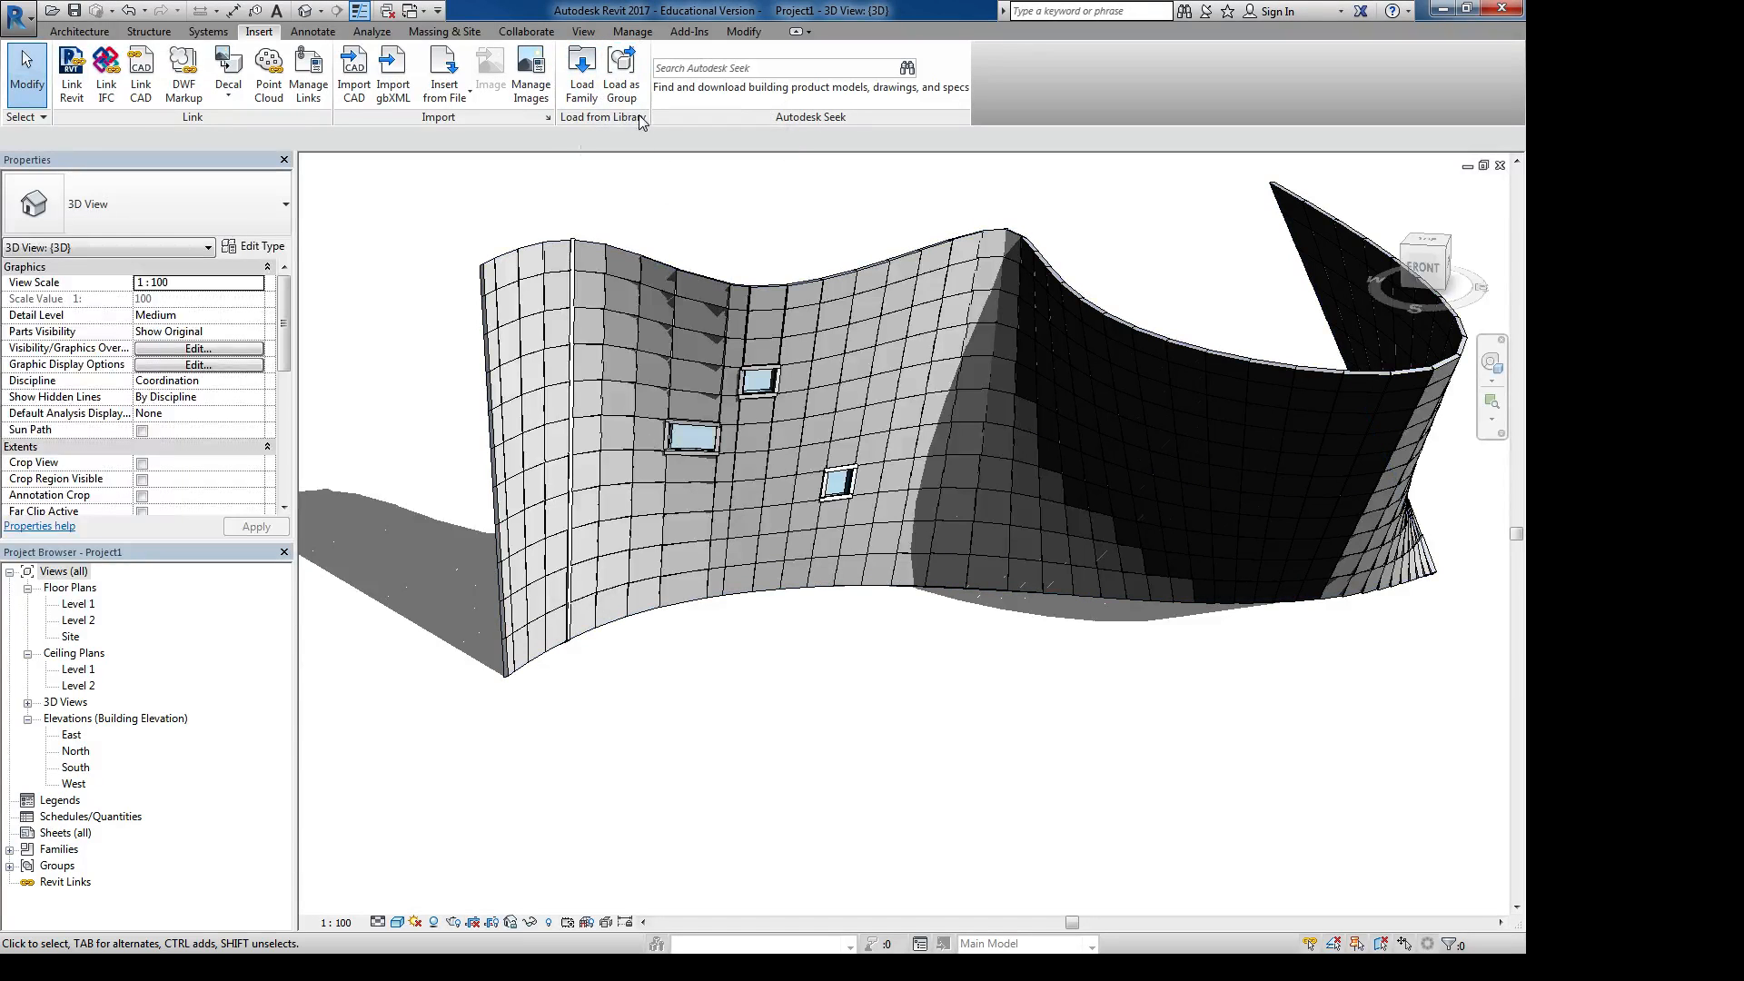
Load the M_Curtain Wall Awning window family from the Windows library folder
left_click(581, 73)
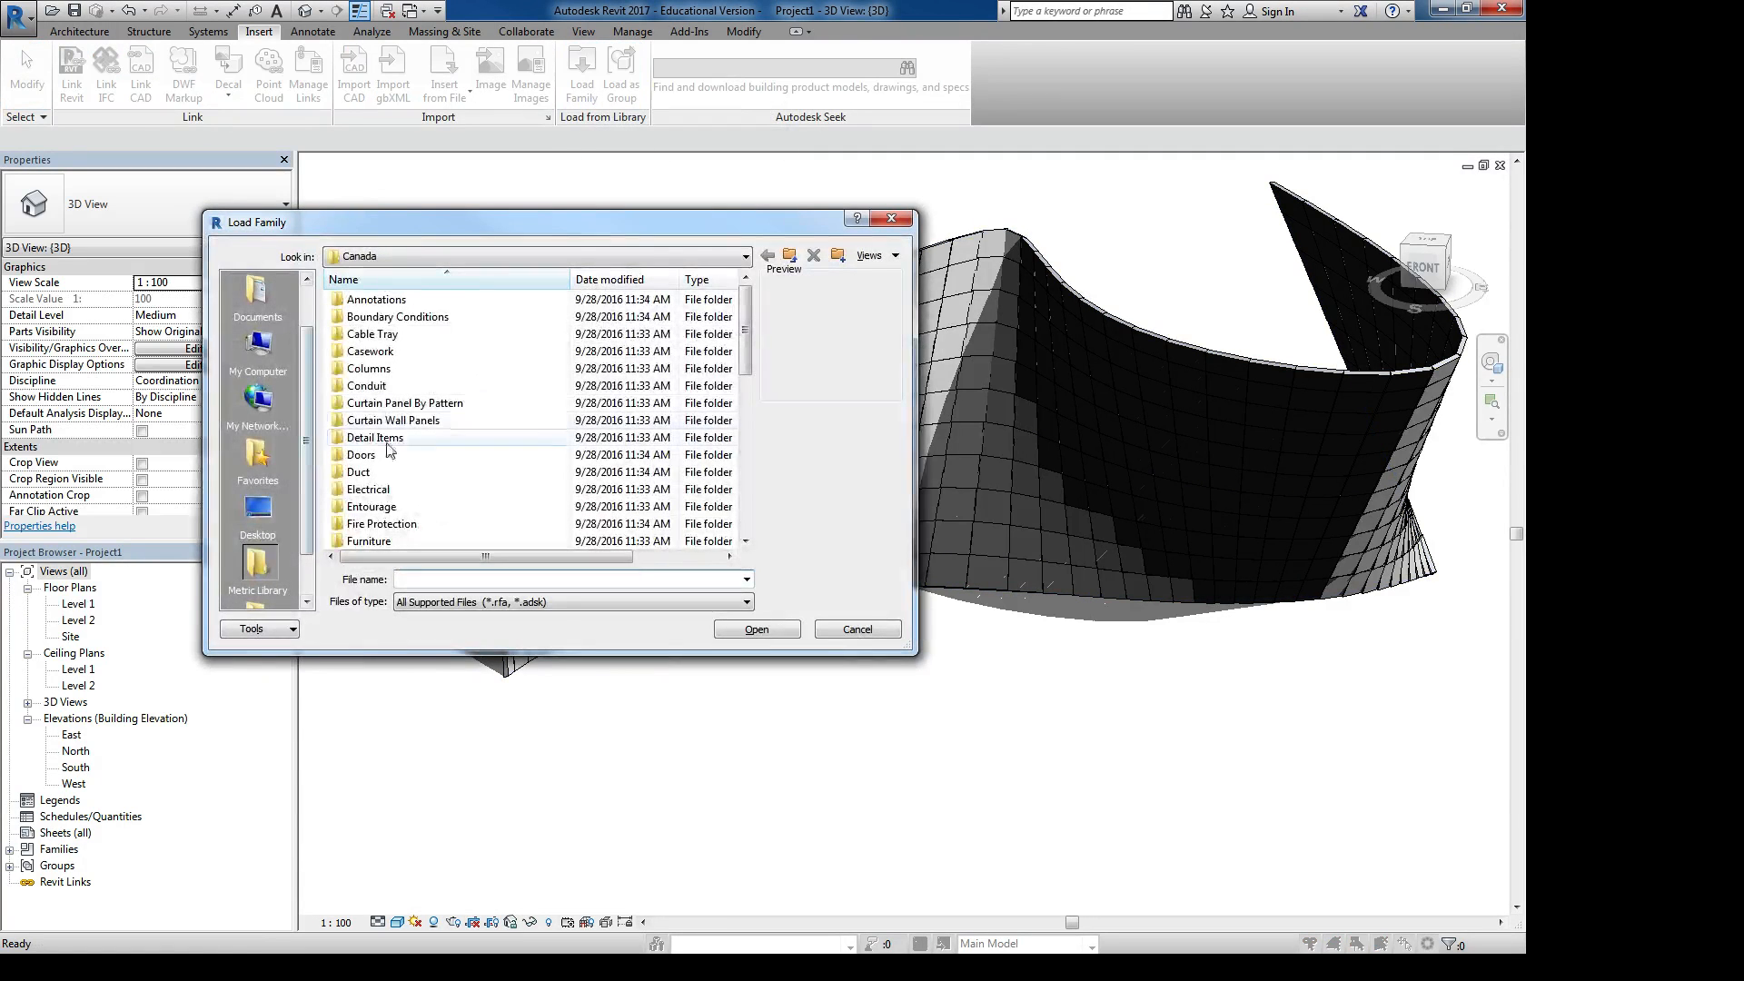
left_click_drag(746, 328, 746, 546)
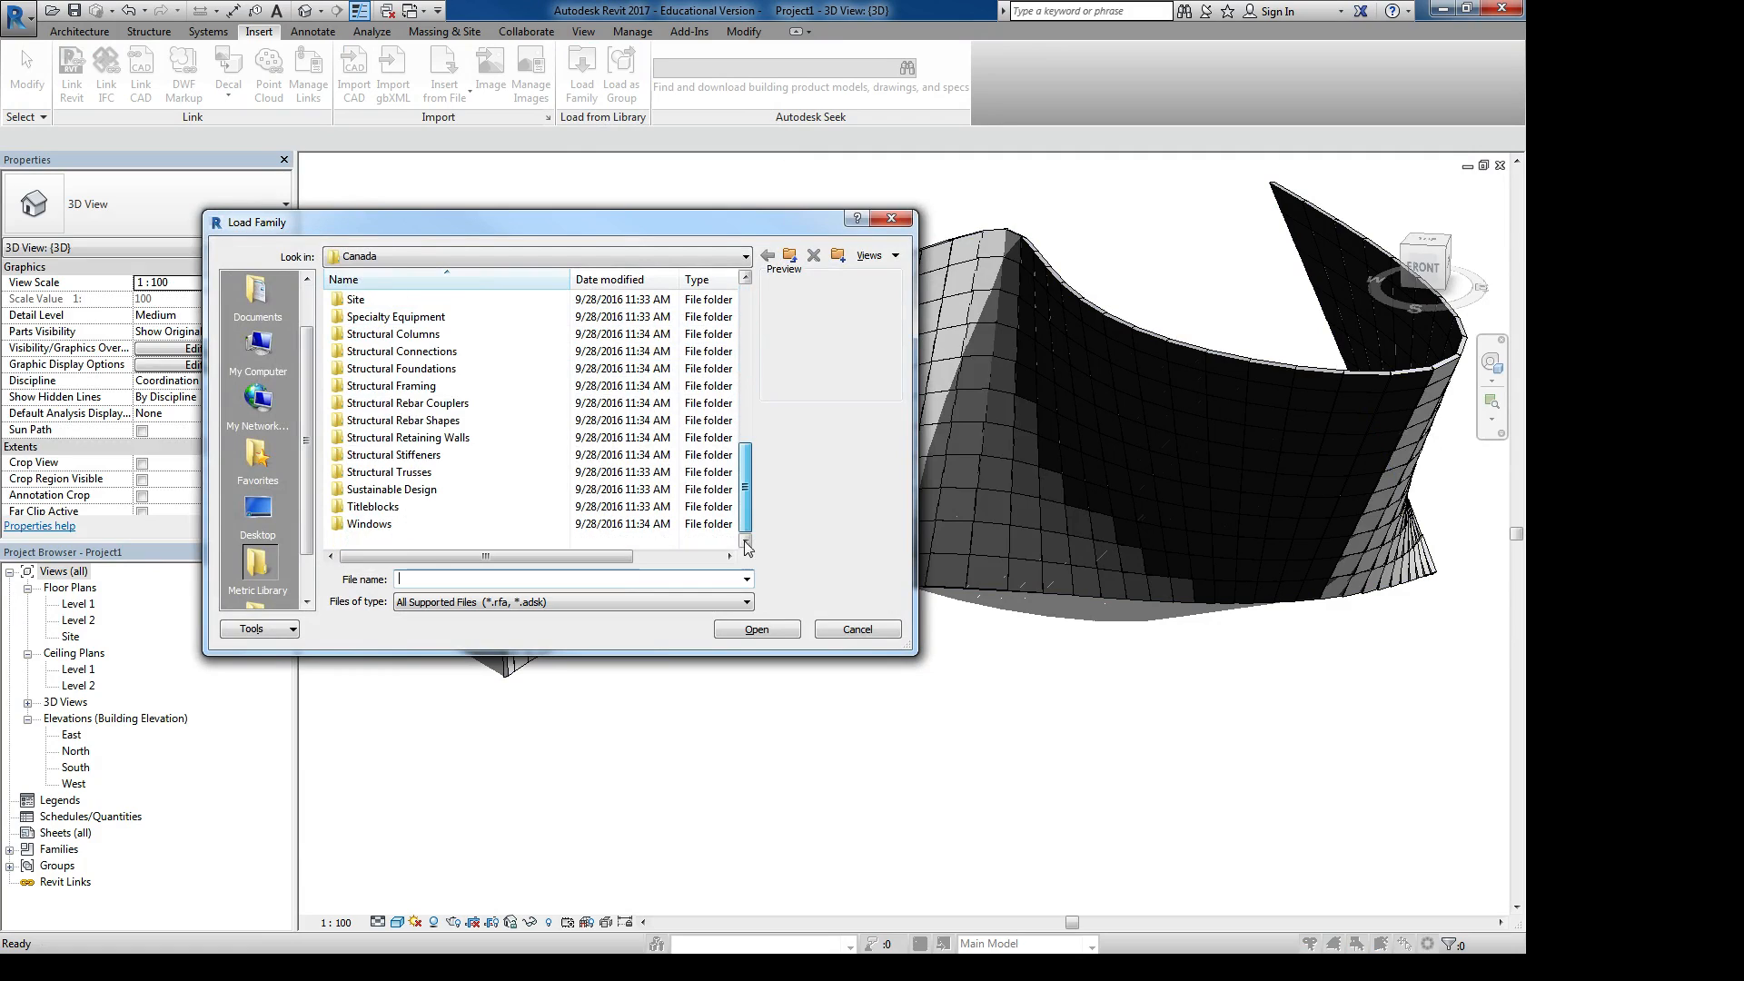
double_click(368, 526)
left_click(397, 406)
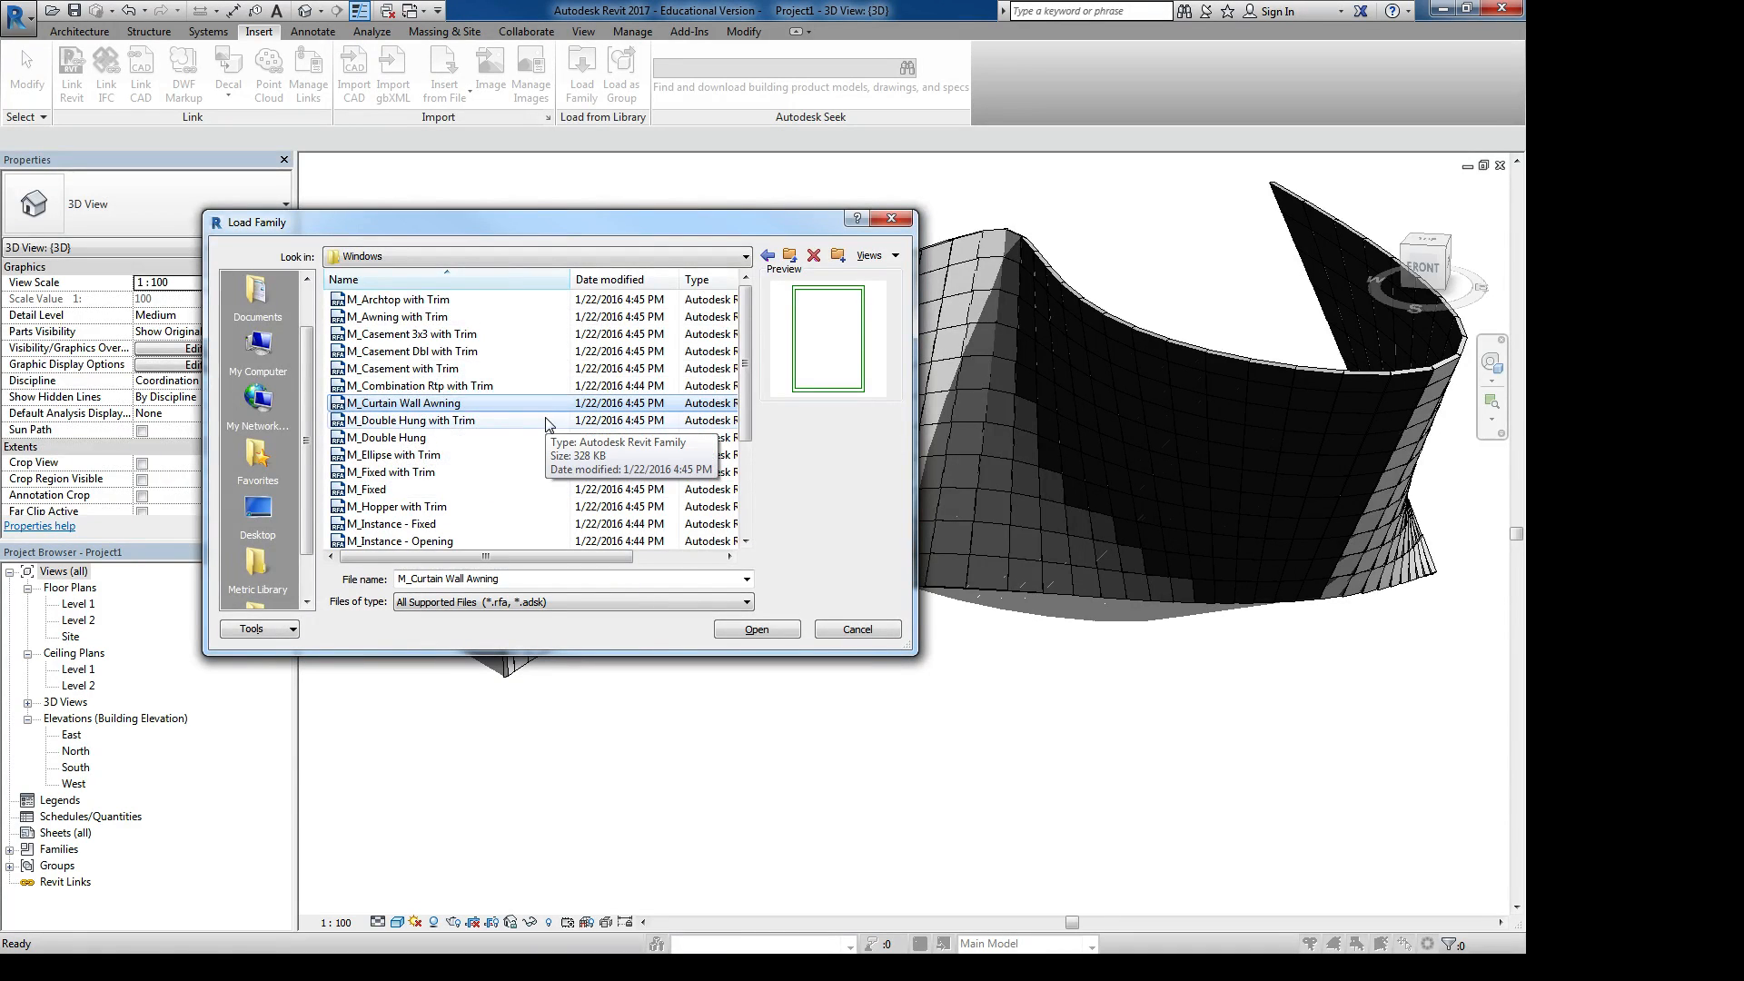
left_click(760, 630)
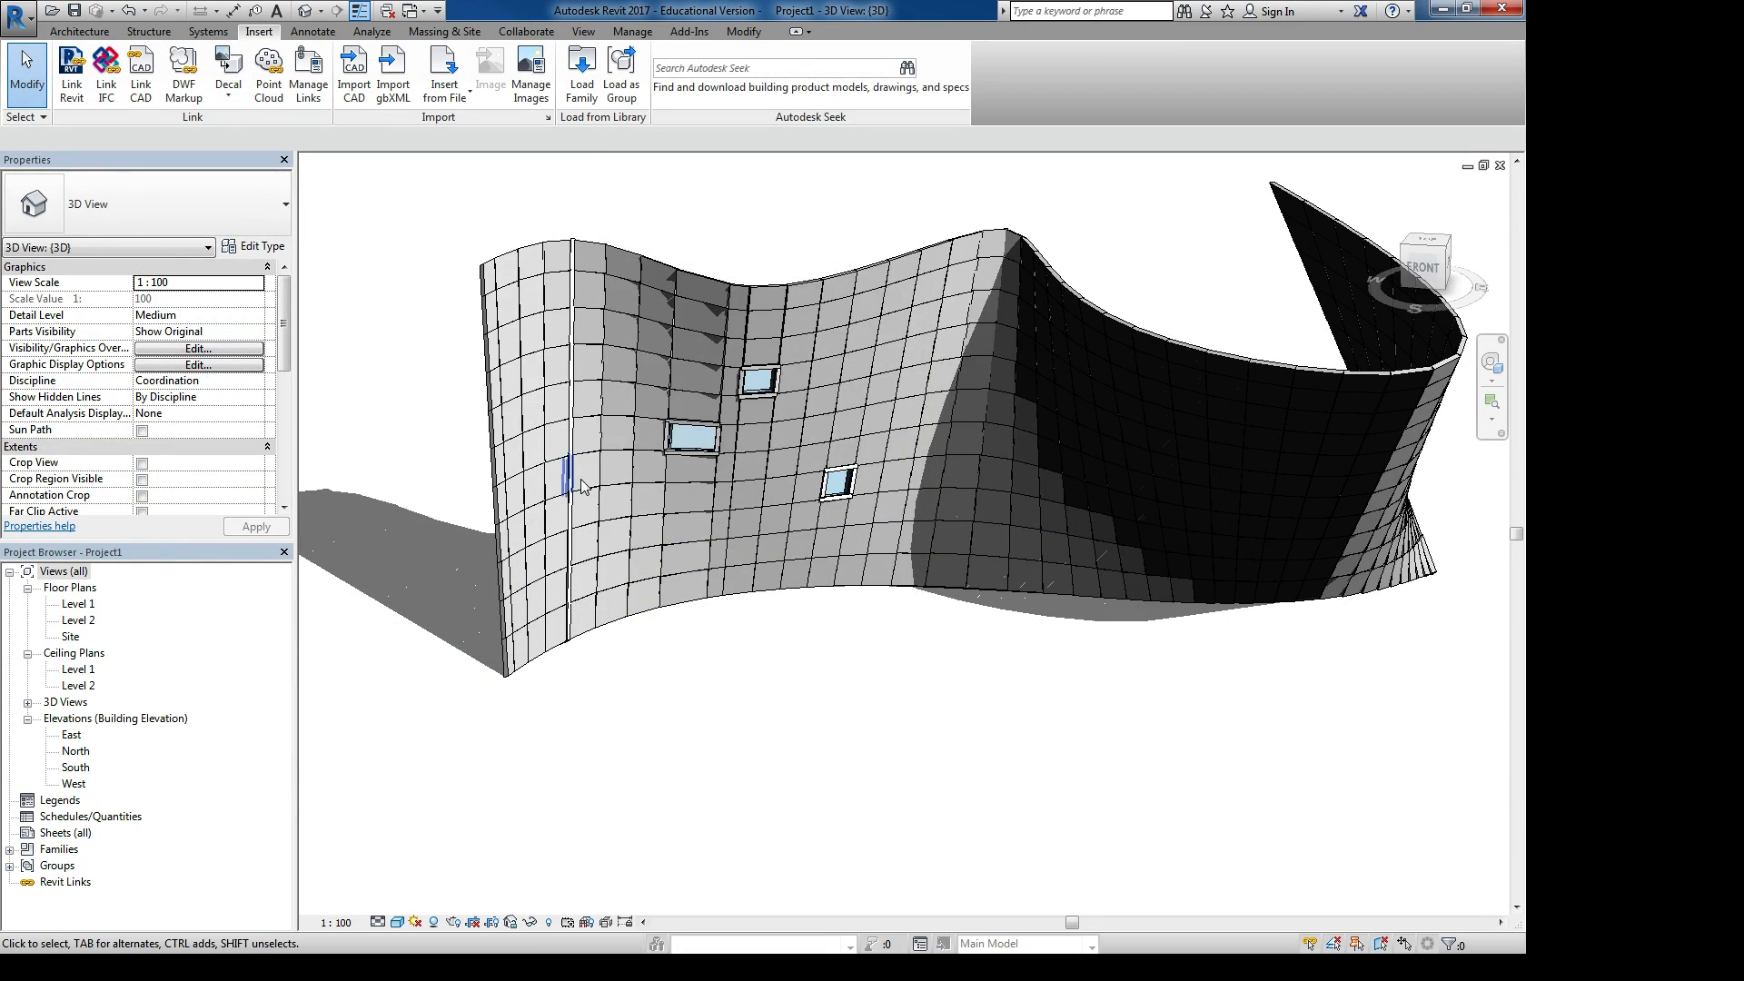
scroll(584, 574, "up", 1)
scroll(584, 574, "up", 2)
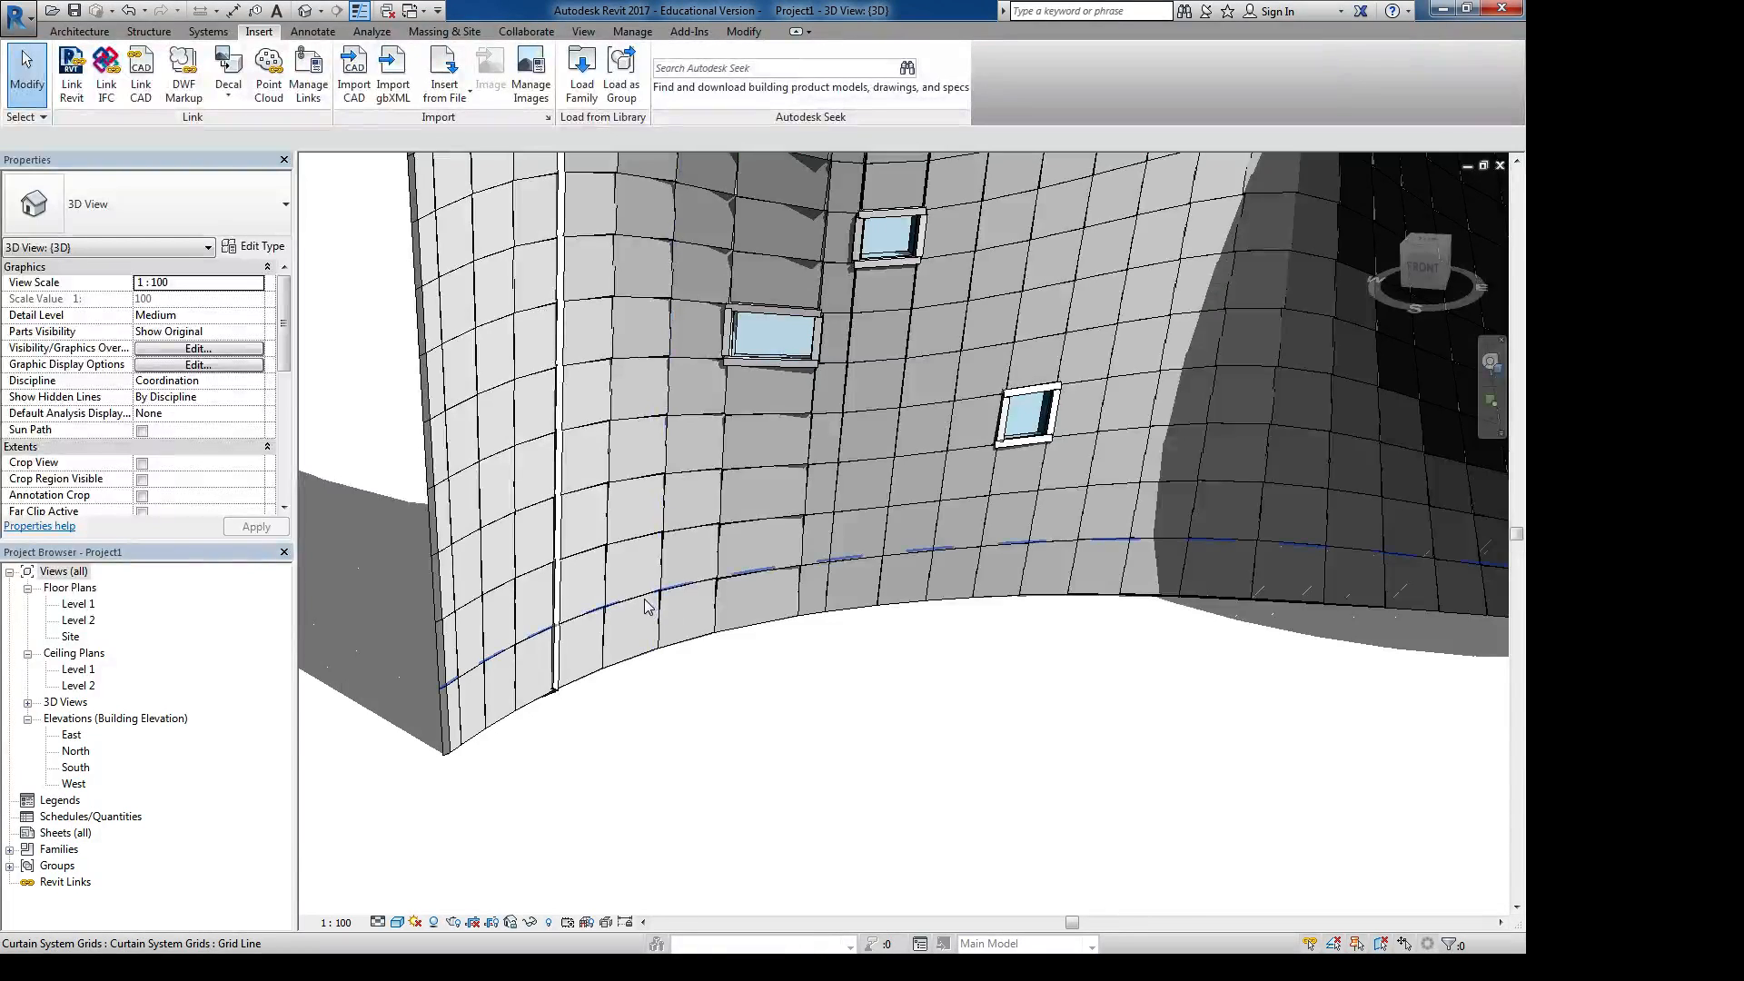
Try to change a solid panel in the curtain system's bottom row to the M_Door-Curtain-Wall-Single-Glass type
left_click(647, 609)
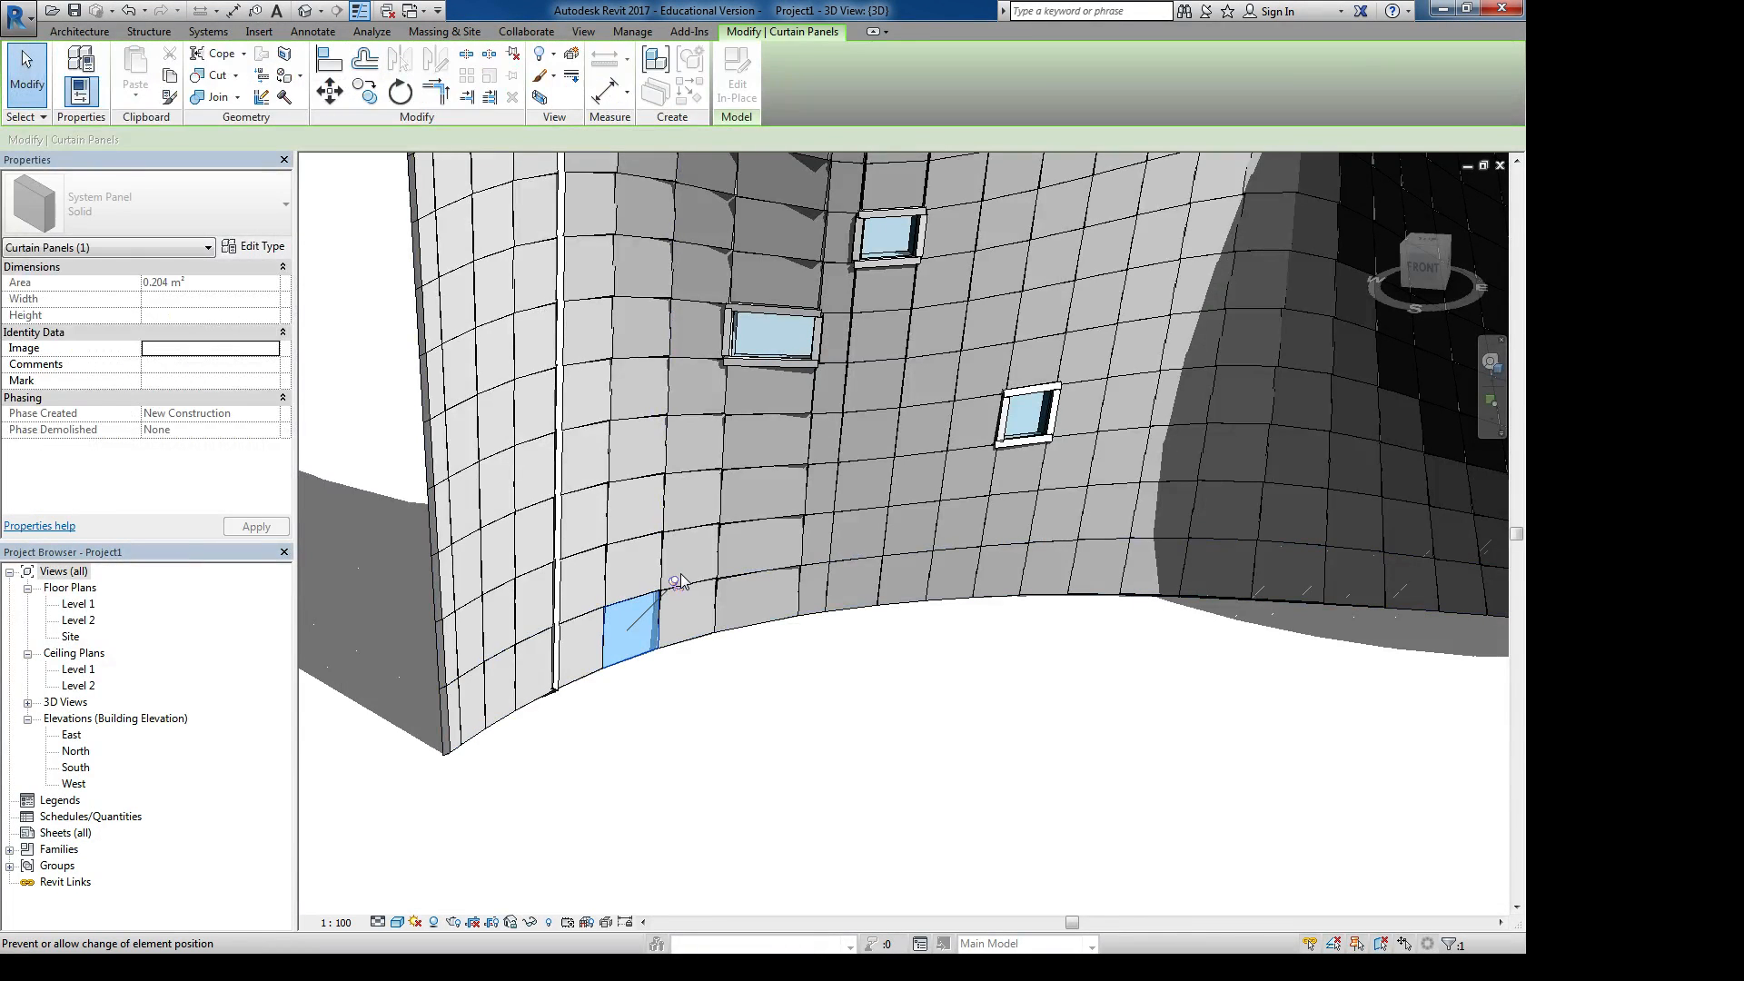
left_click(205, 215)
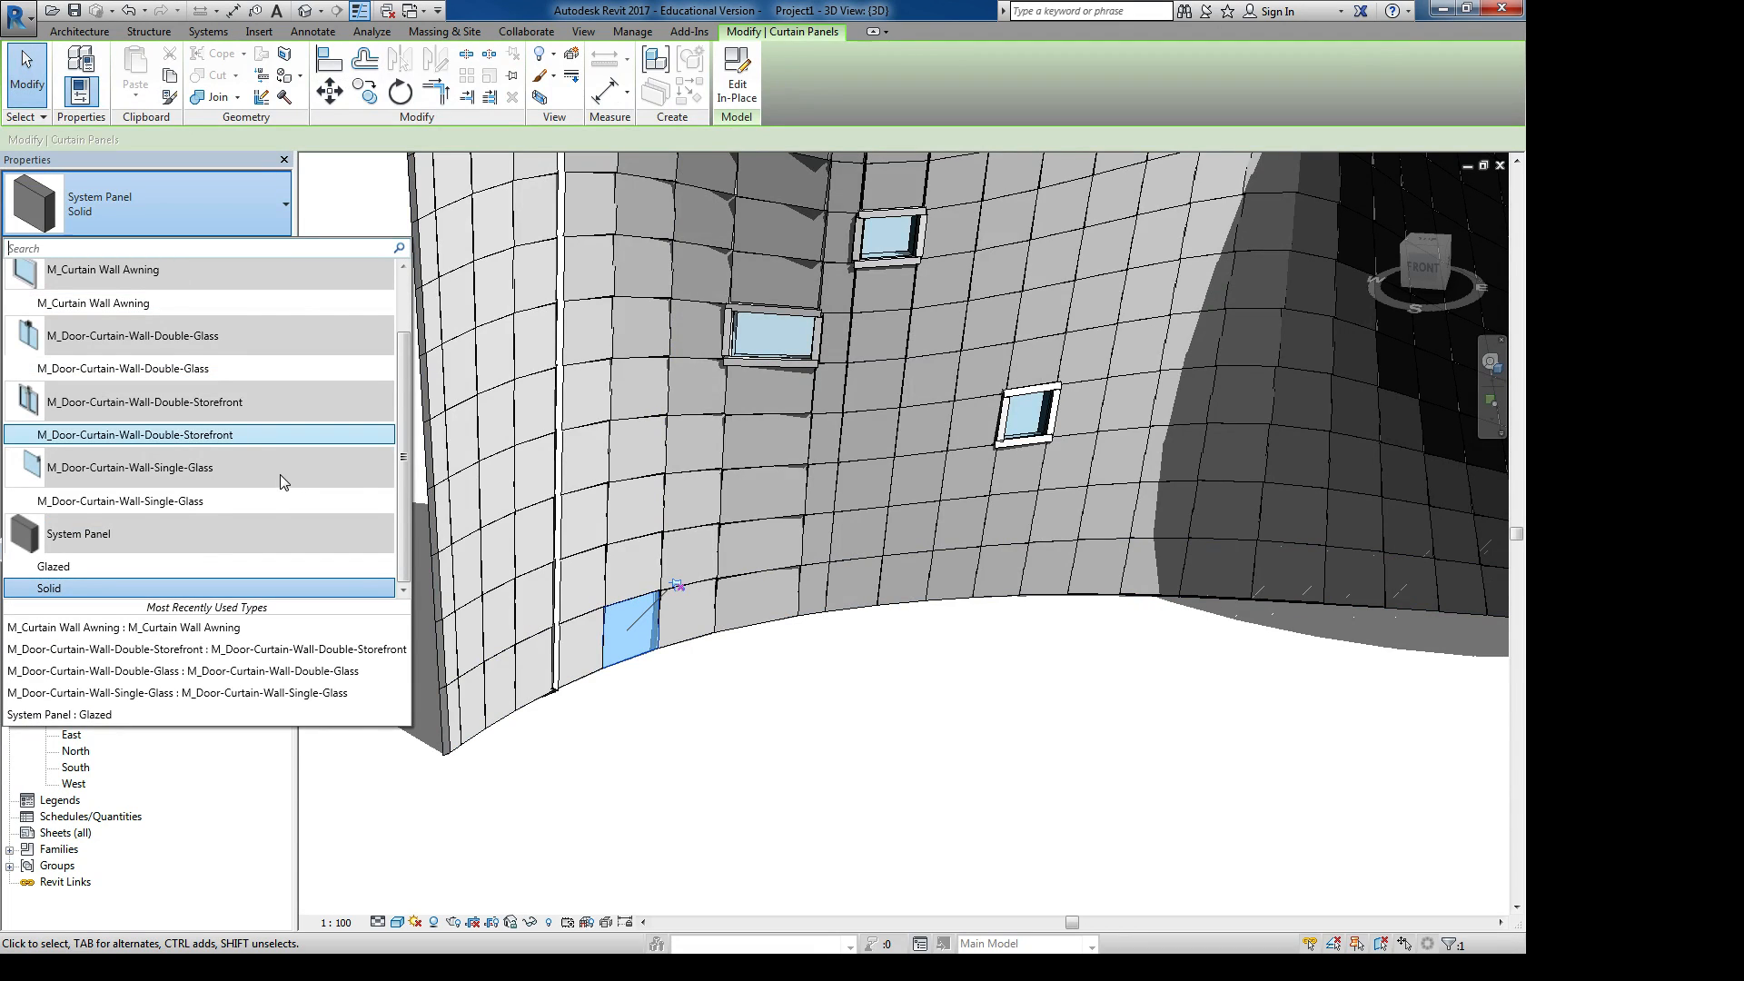
left_click(171, 505)
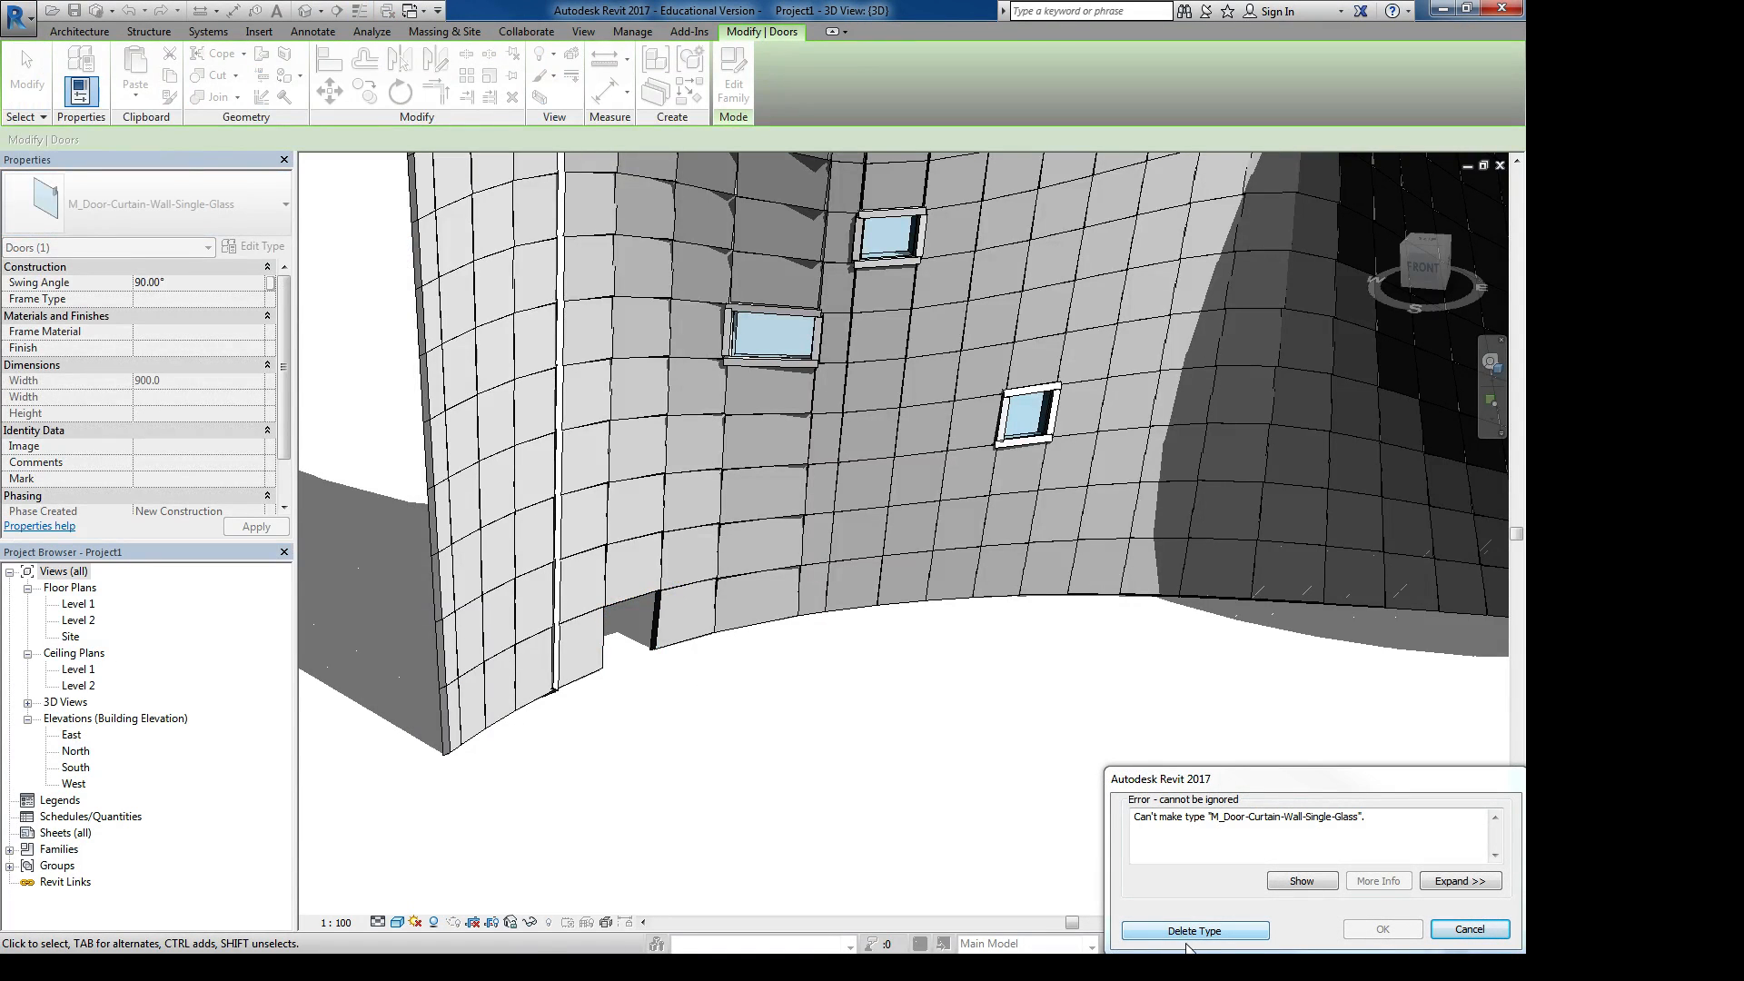
left_click(1465, 929)
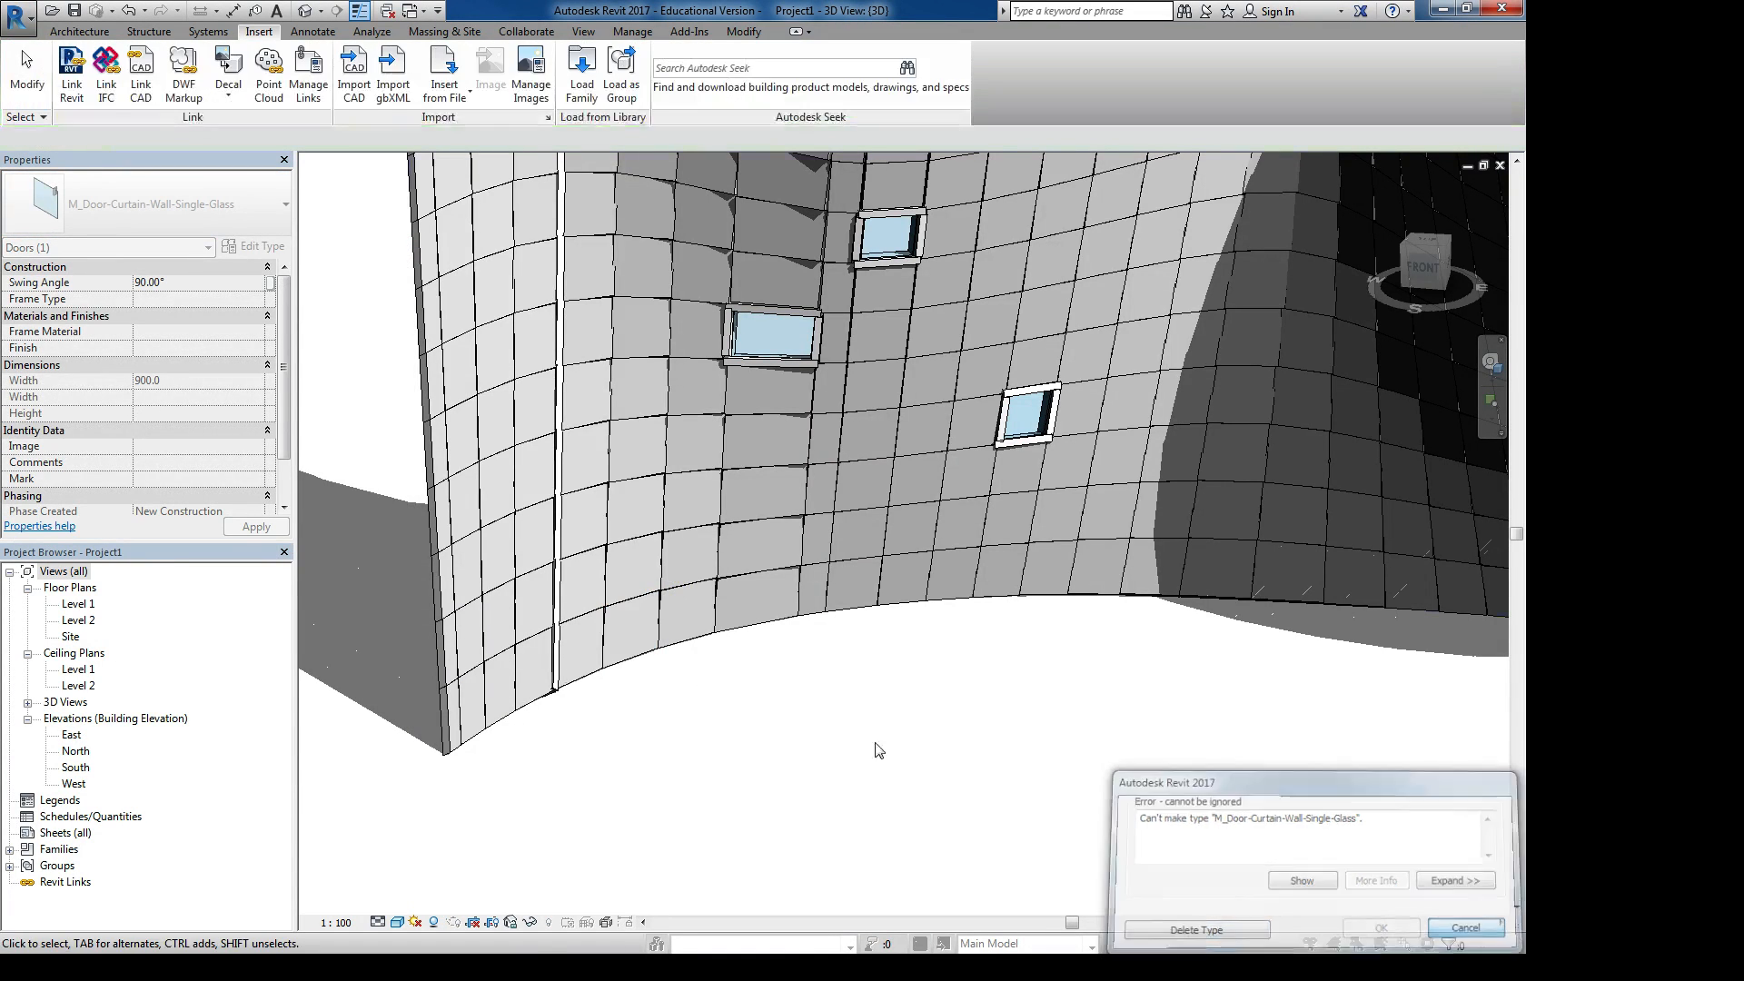
Try to change the same bottom-row solid panel to the M_Door-Curtain-Wall-Double-Glass type
left_click(595, 589)
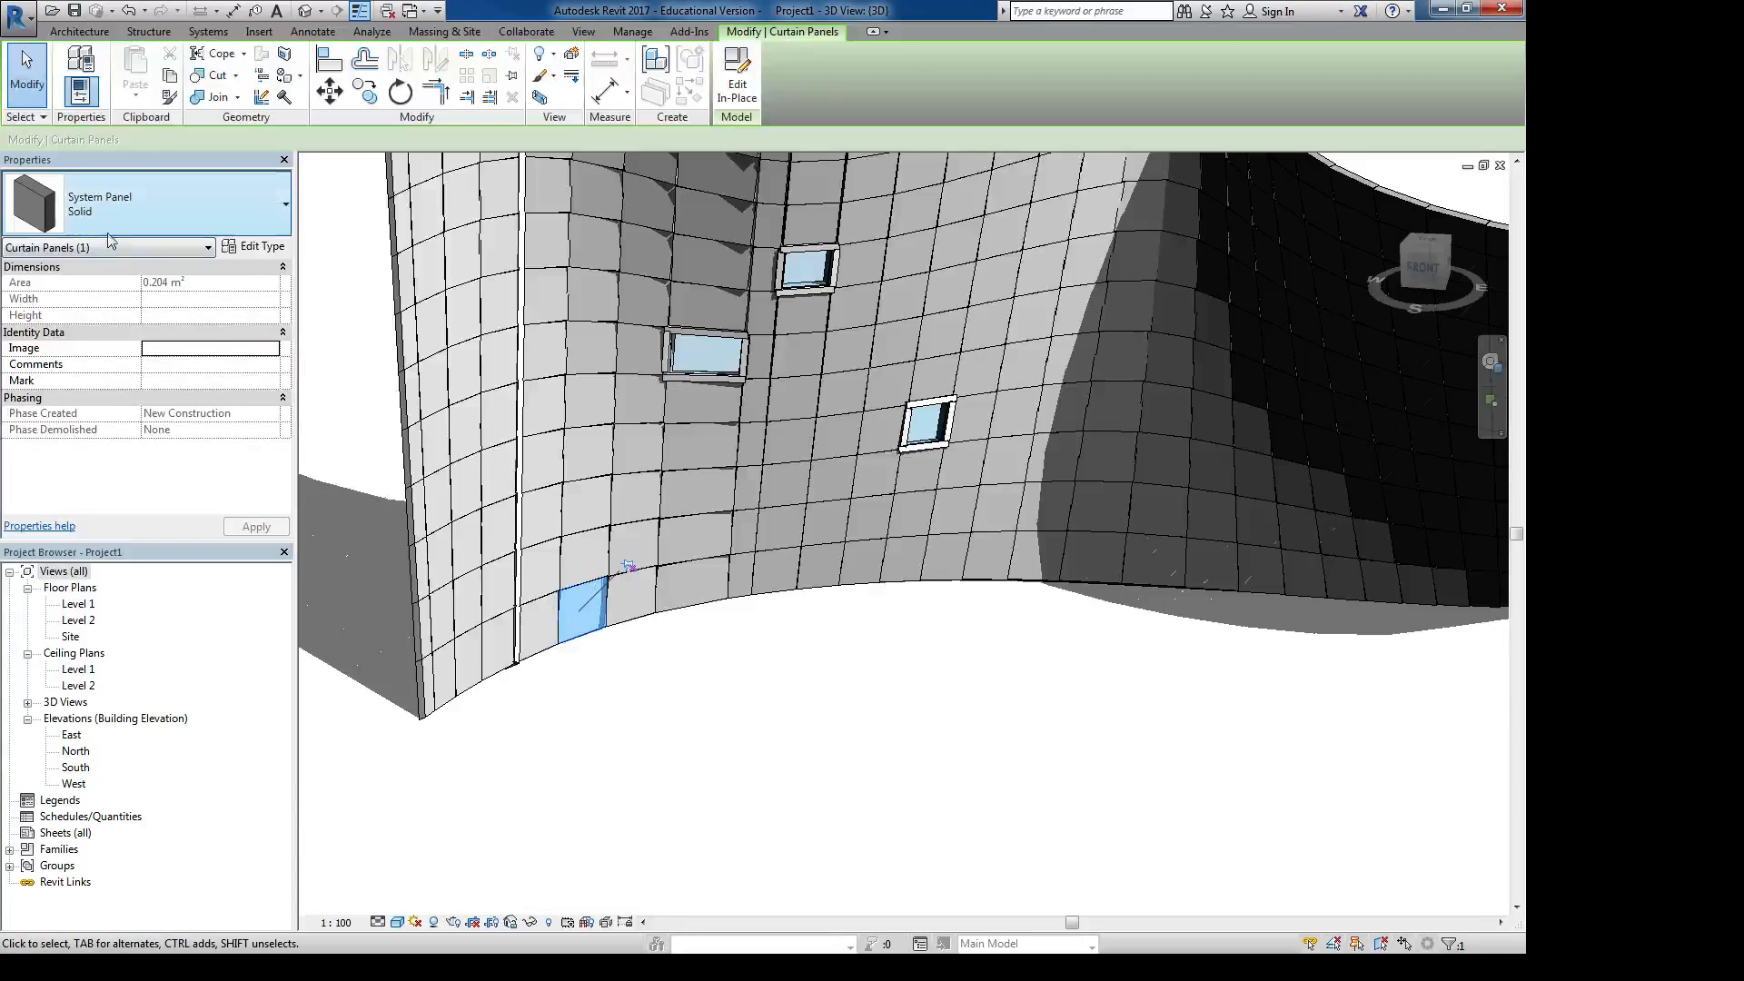
left_click(102, 206)
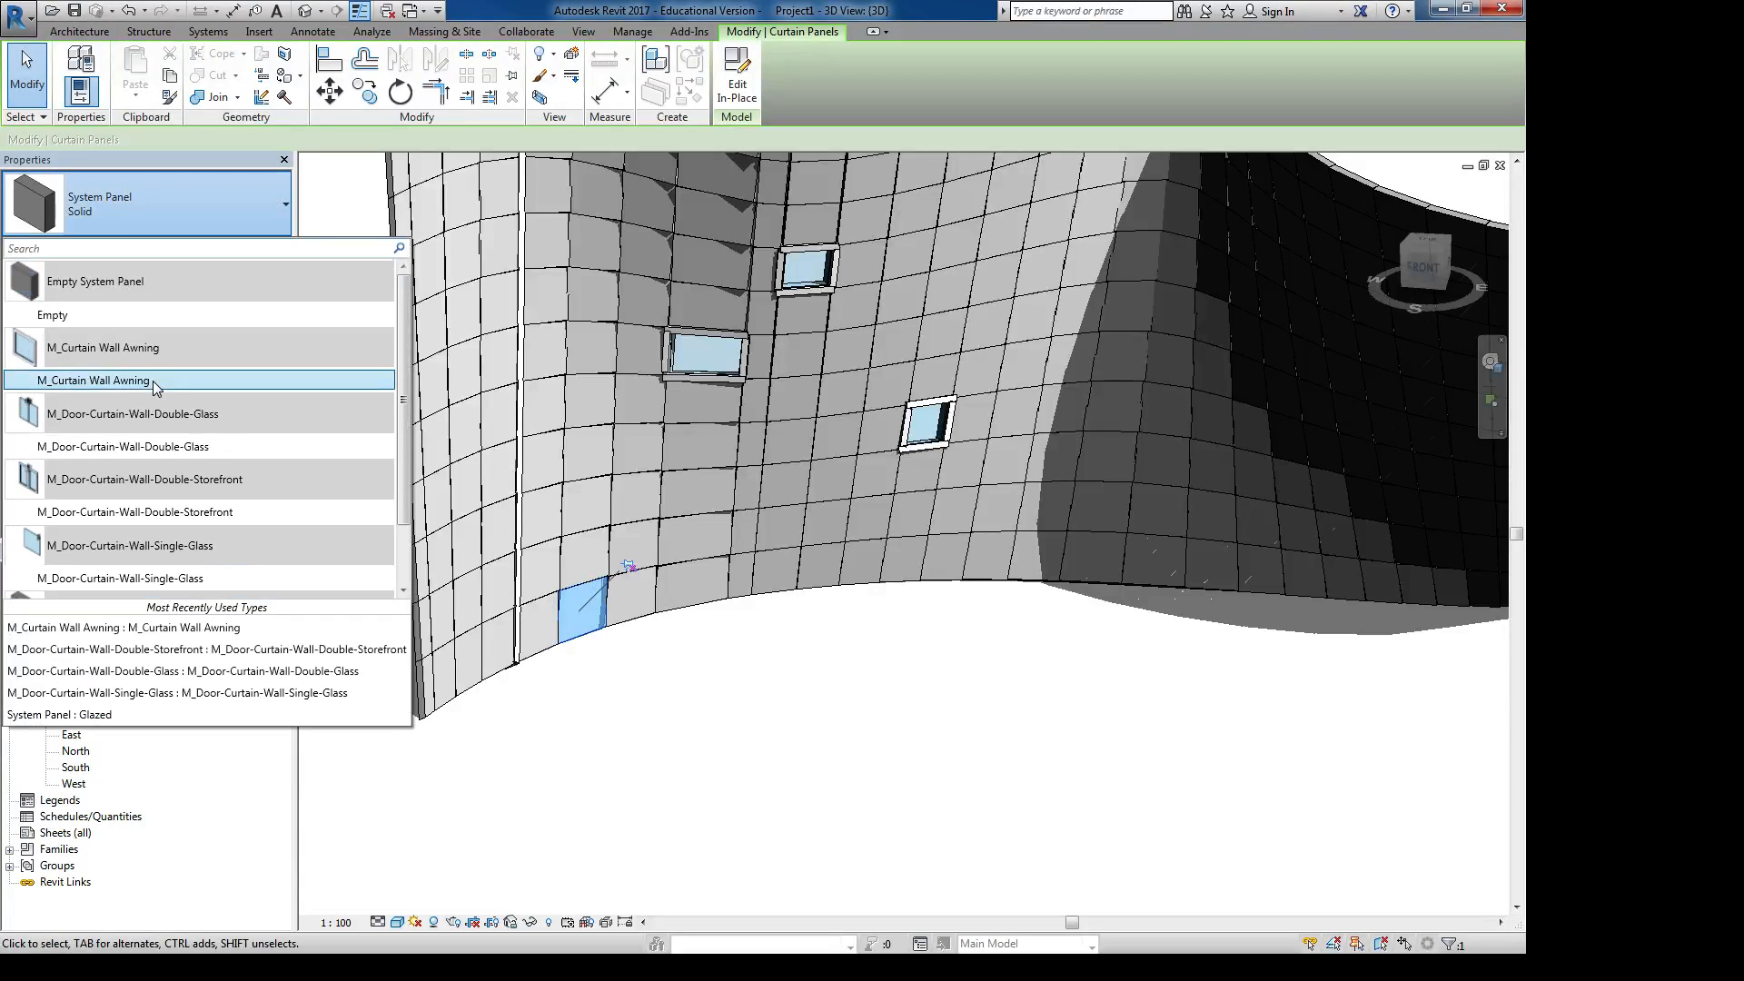
left_click(138, 450)
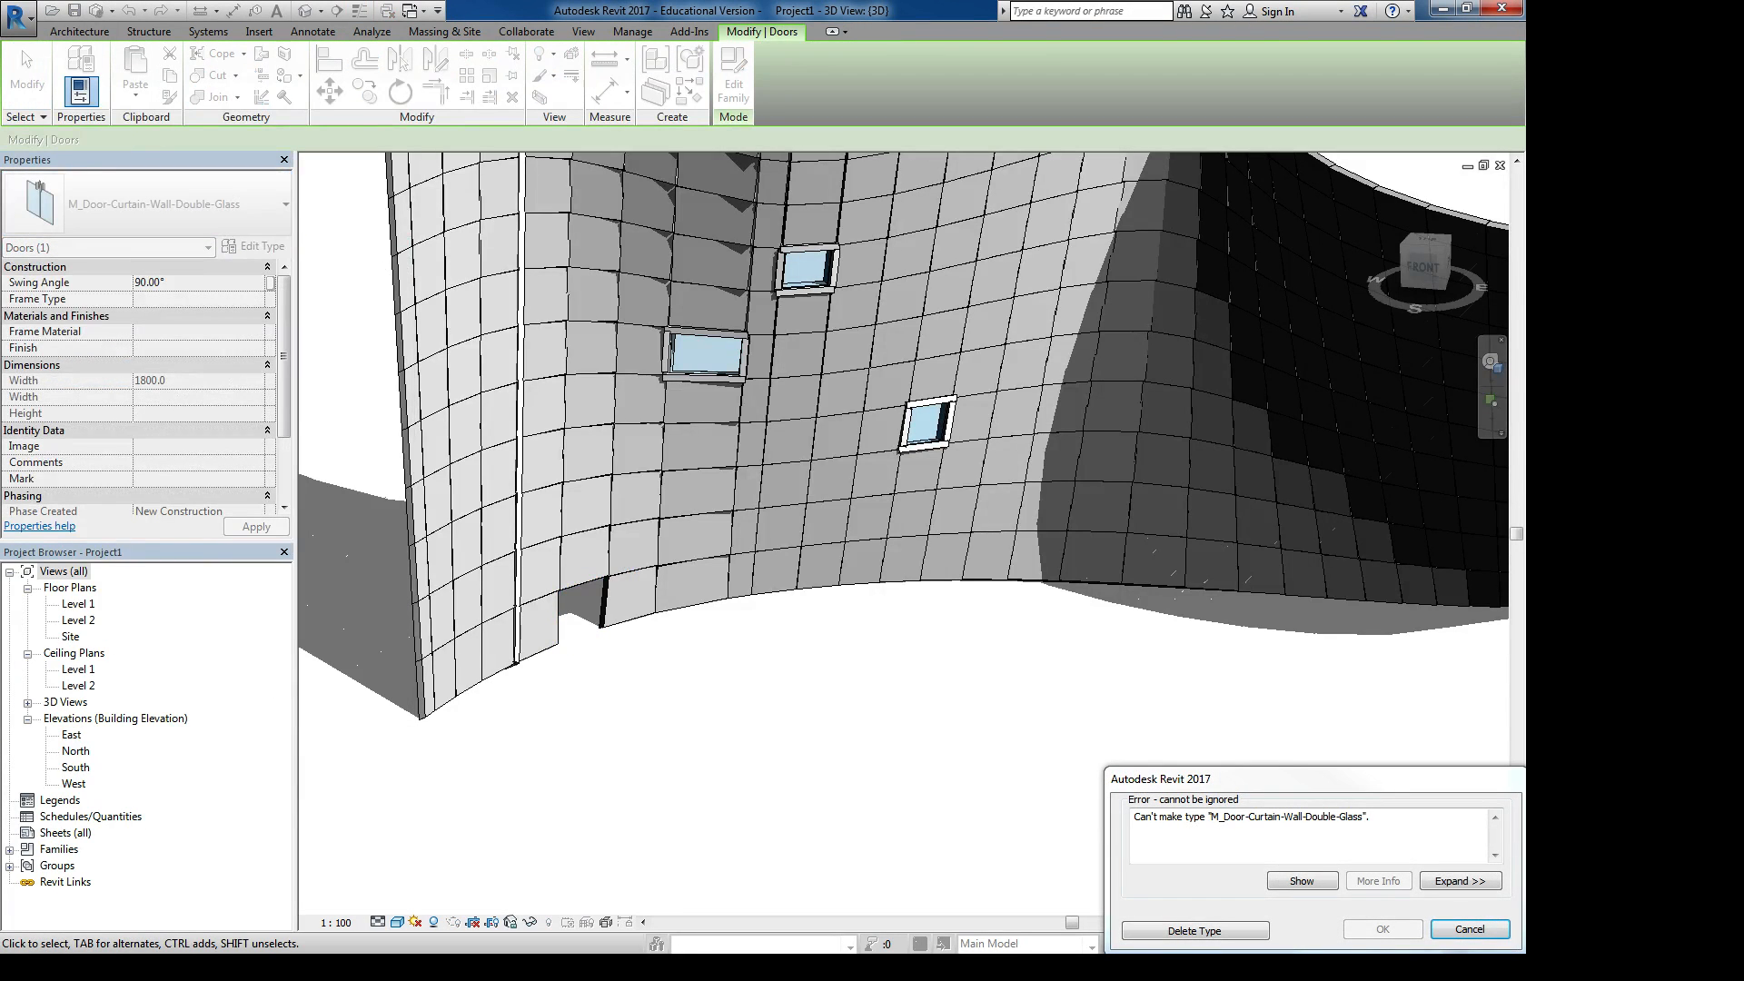
left_click(1468, 930)
scroll(615, 654, "down", 5)
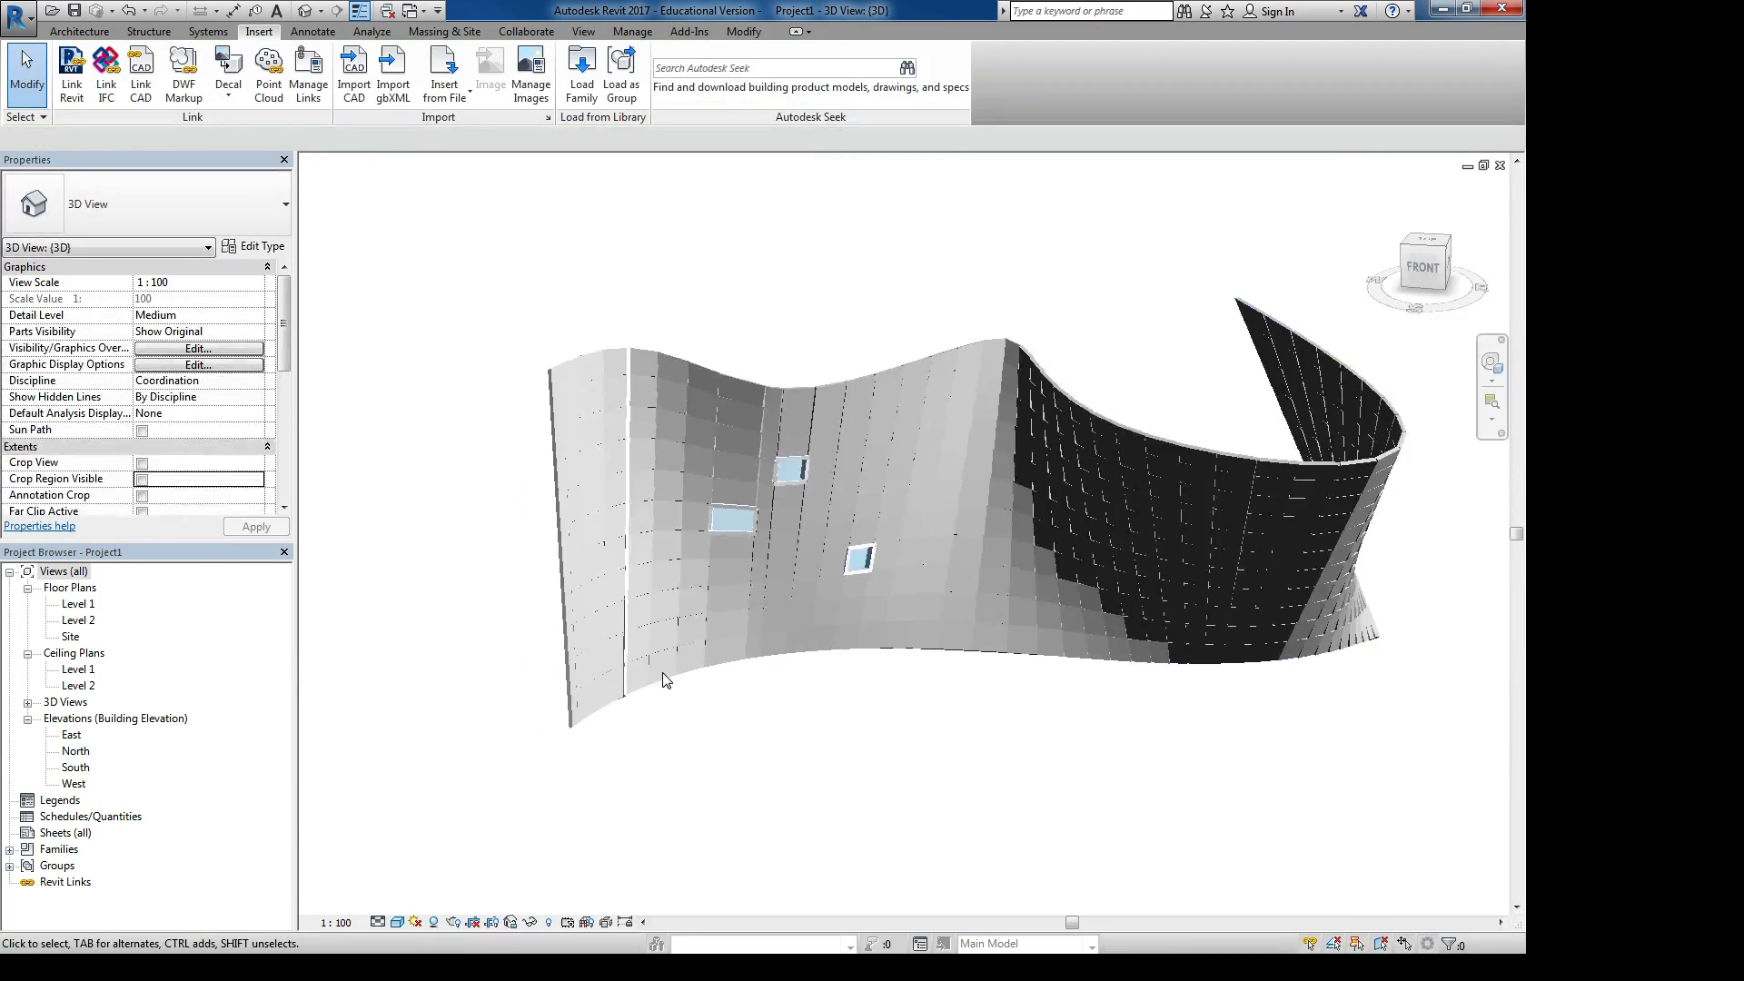
left_click(149, 194)
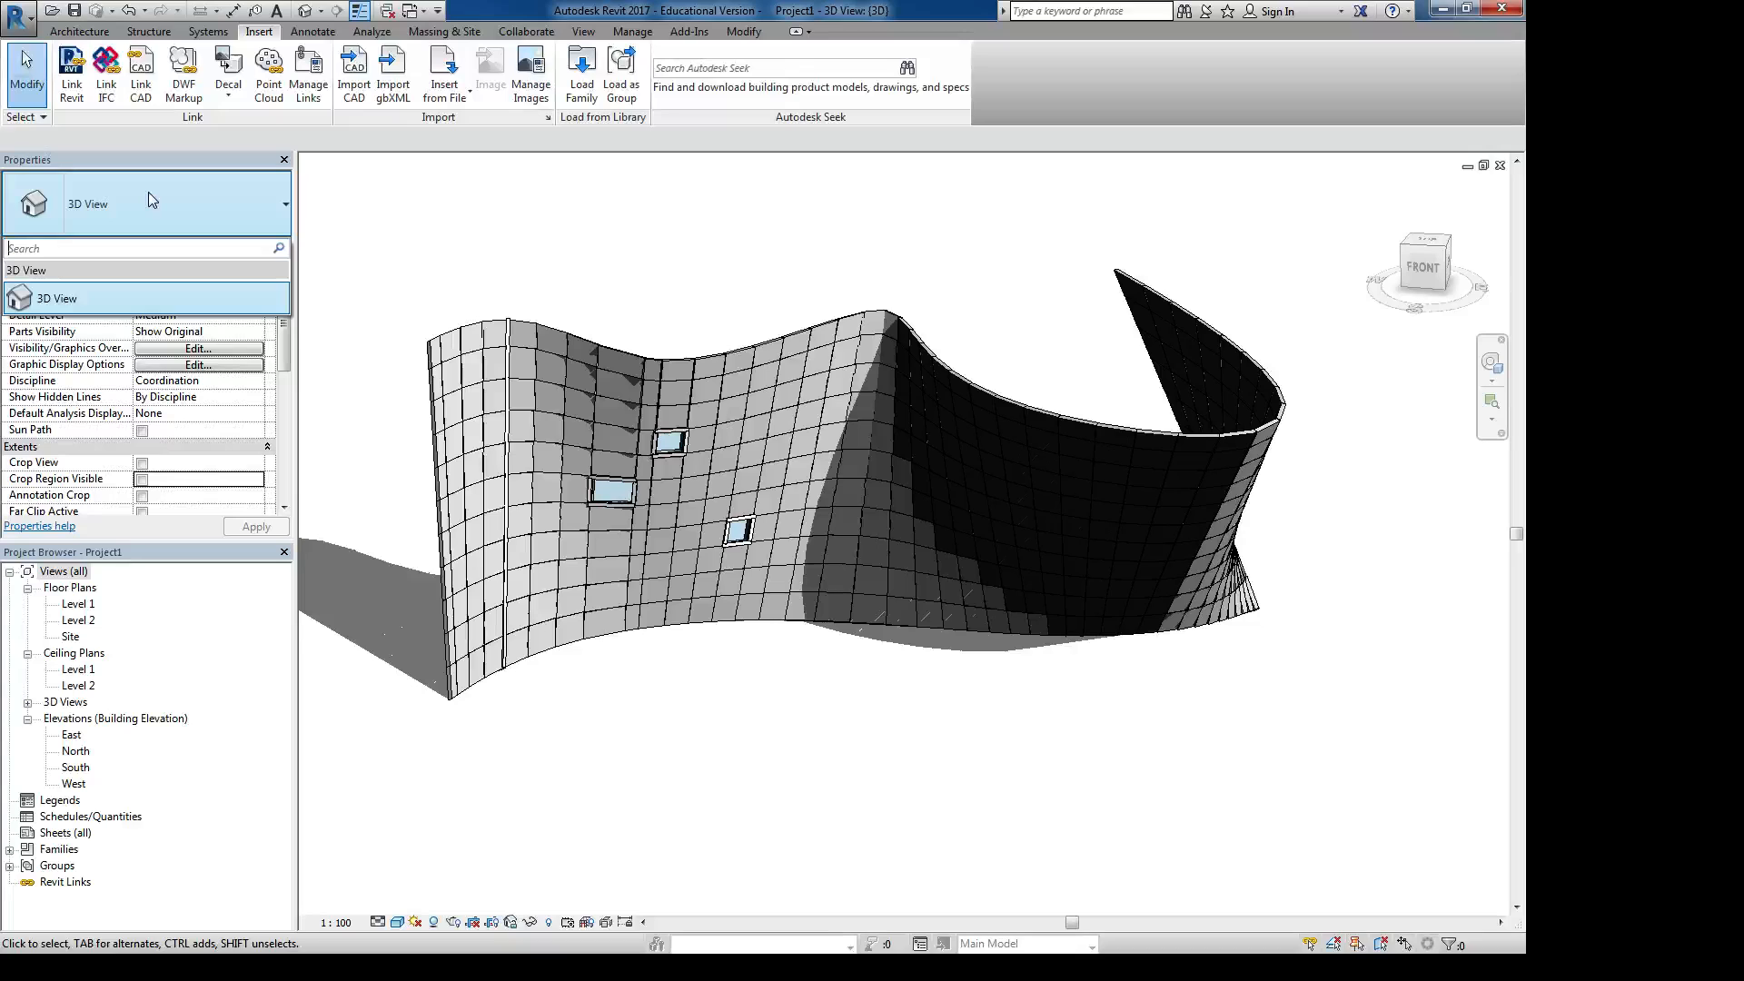
left_click(149, 193)
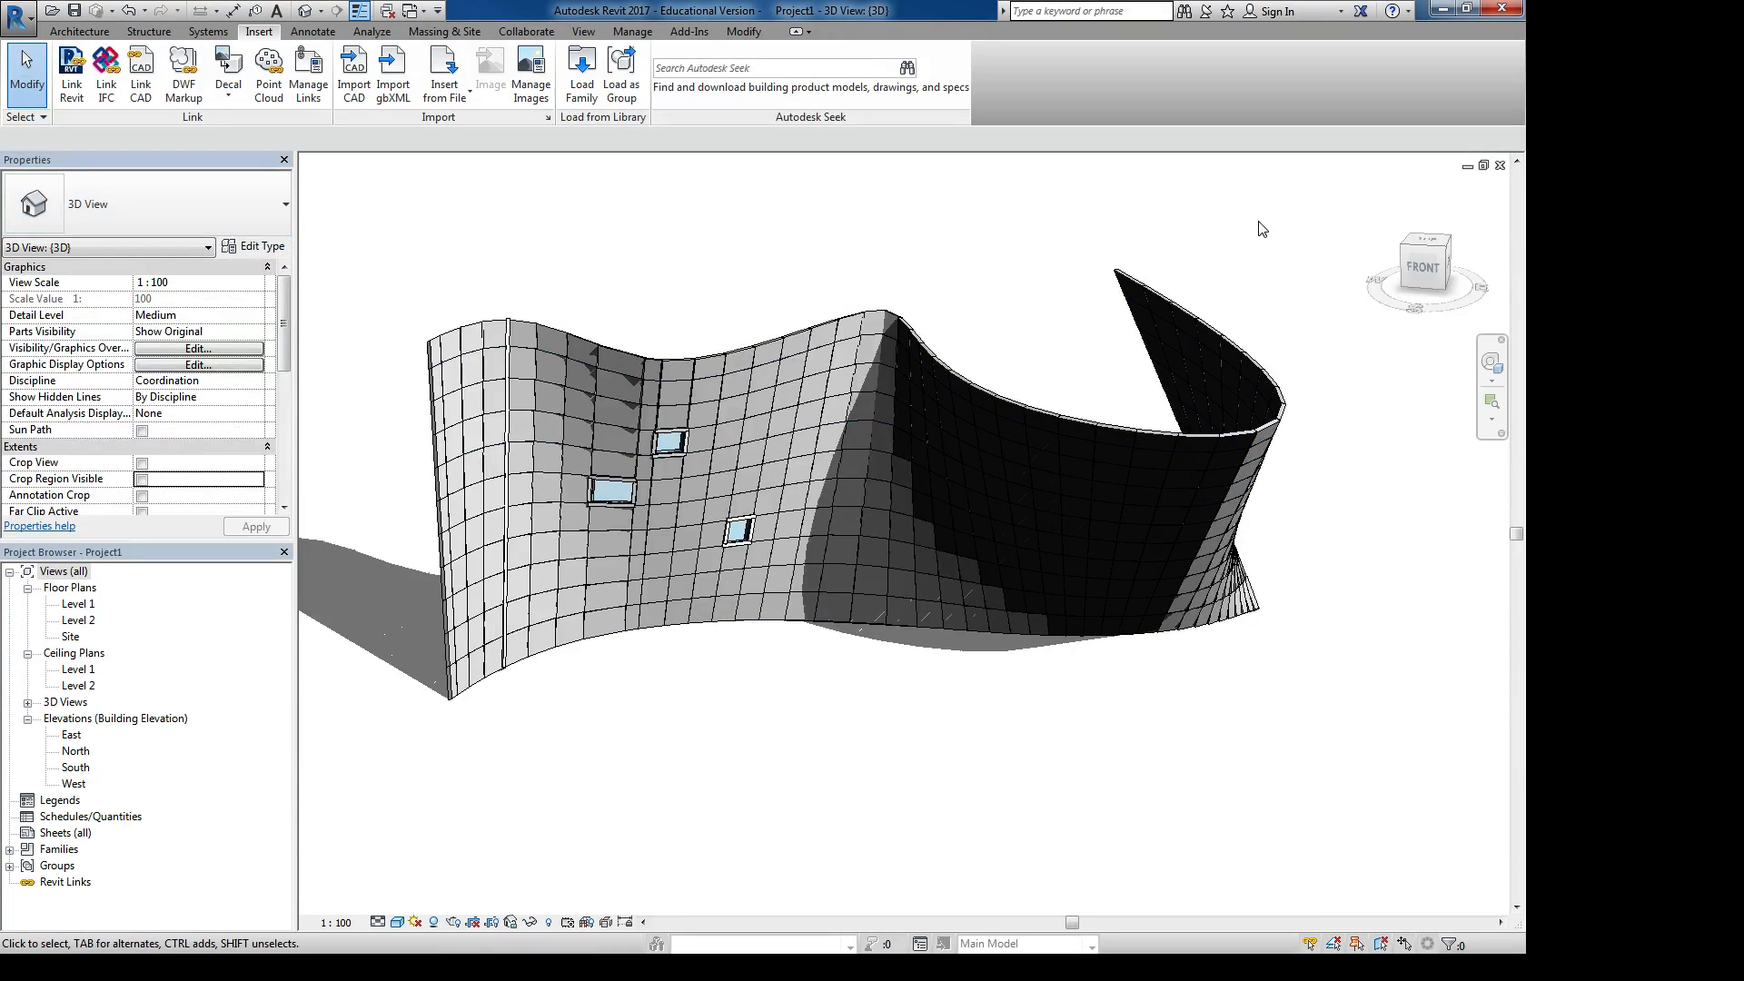
scroll(1278, 205, "down", 2)
middle_click_drag(1253, 304, 1197, 340)
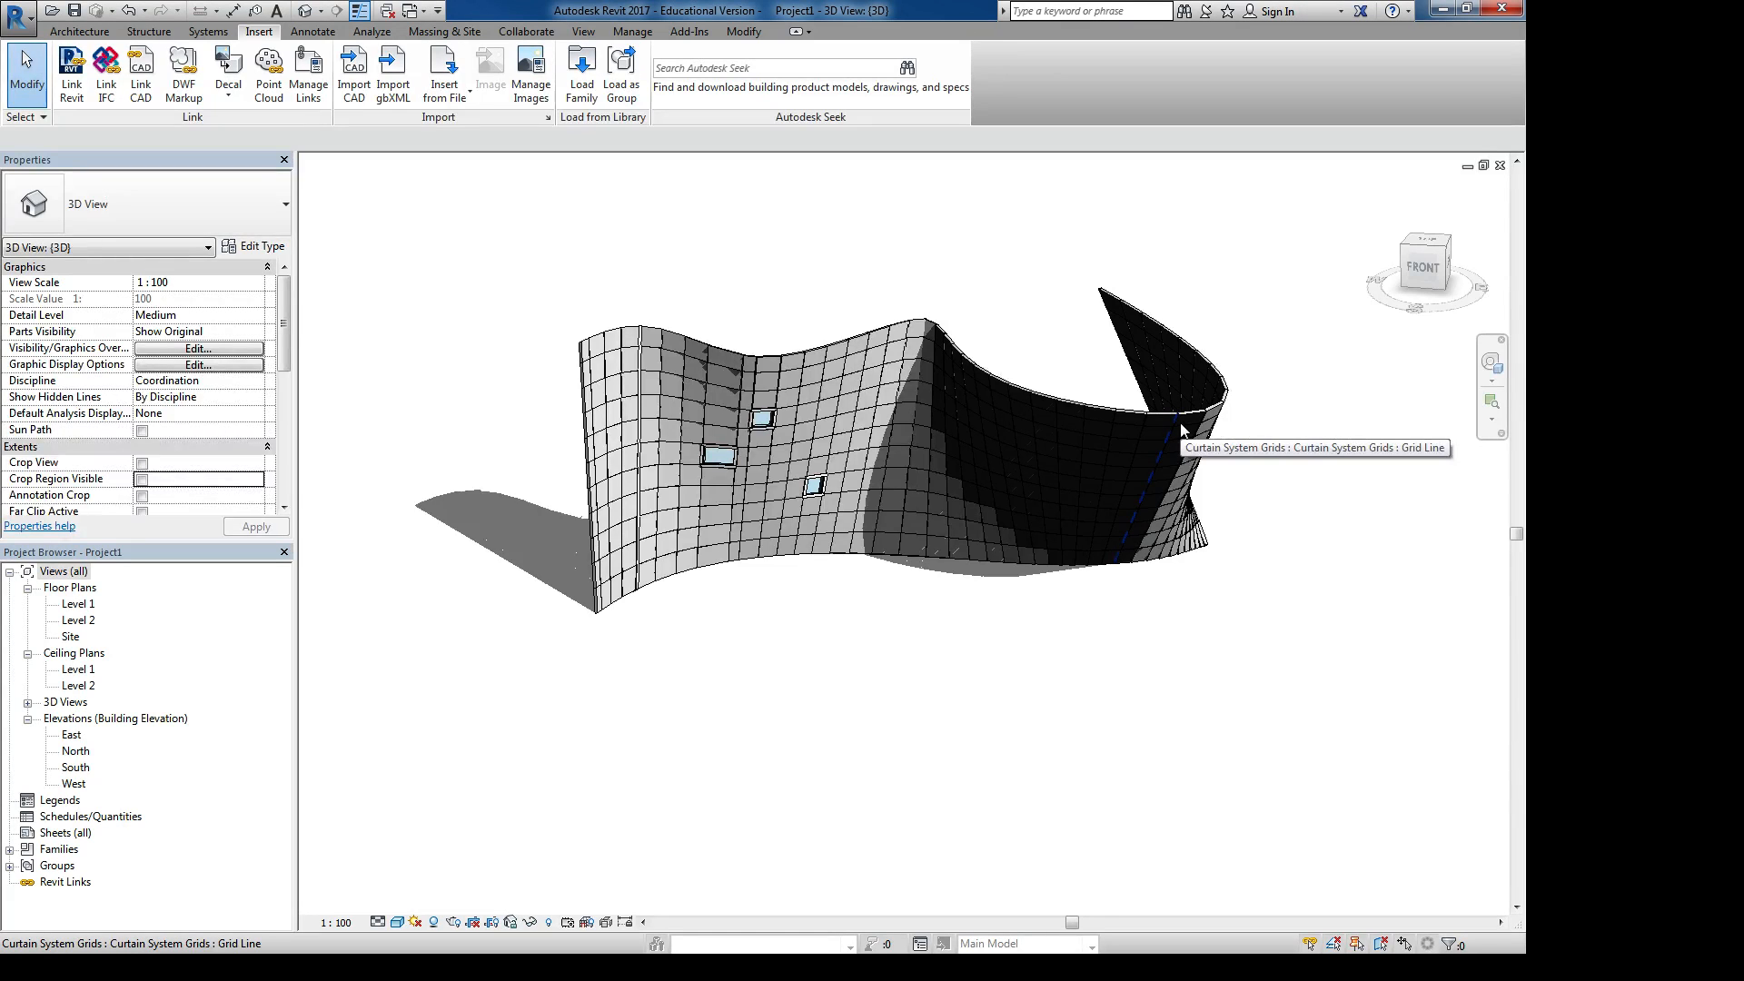
Place 50mm x 150mm rectangular mullions on all grid lines of the curtain system
scroll(693, 466, "up", 10)
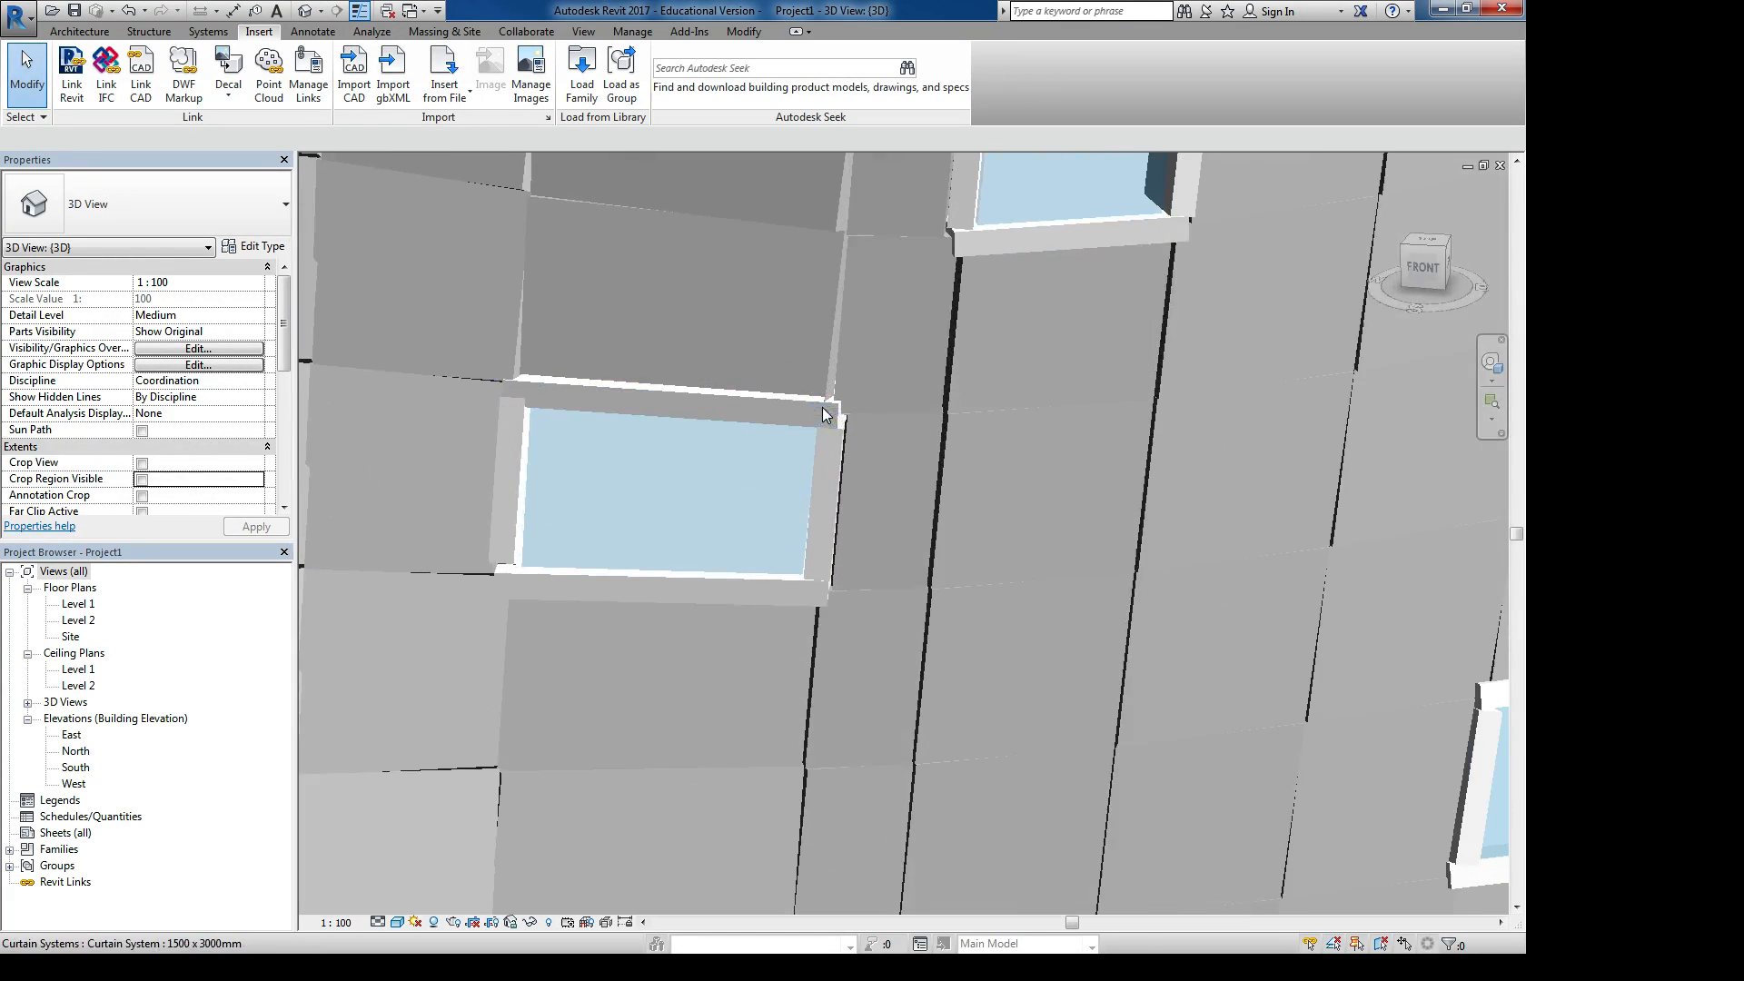
left_click(825, 414)
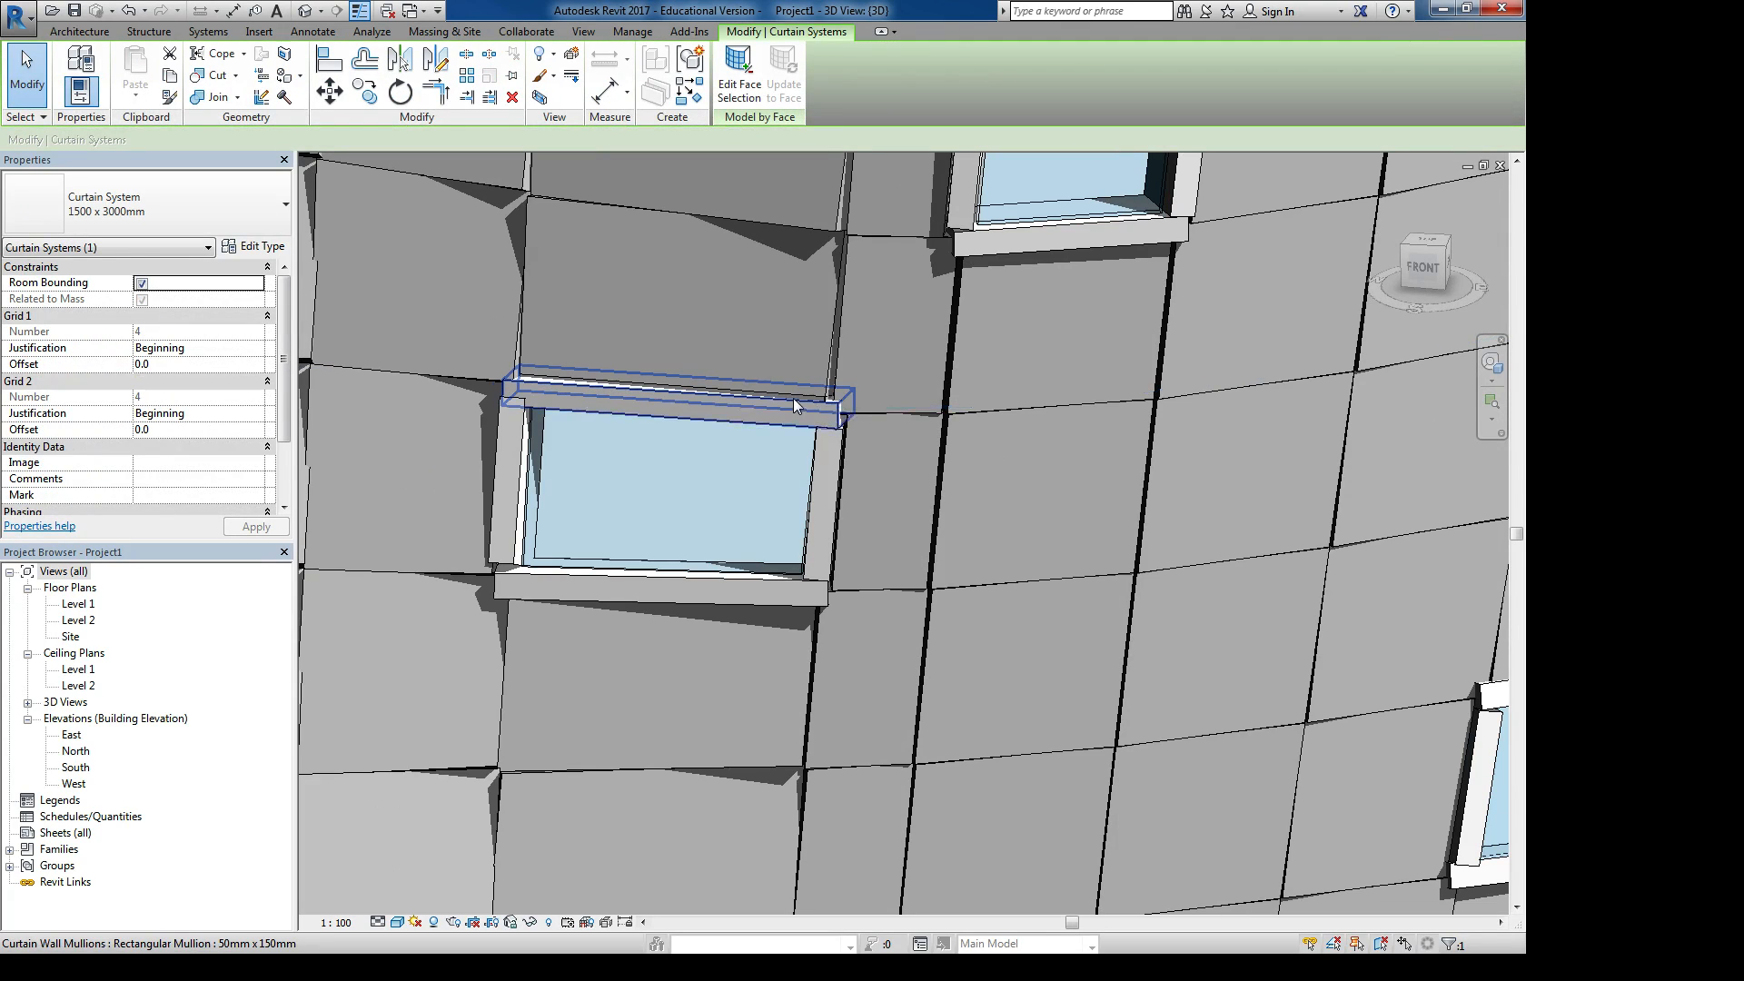
left_click(795, 405)
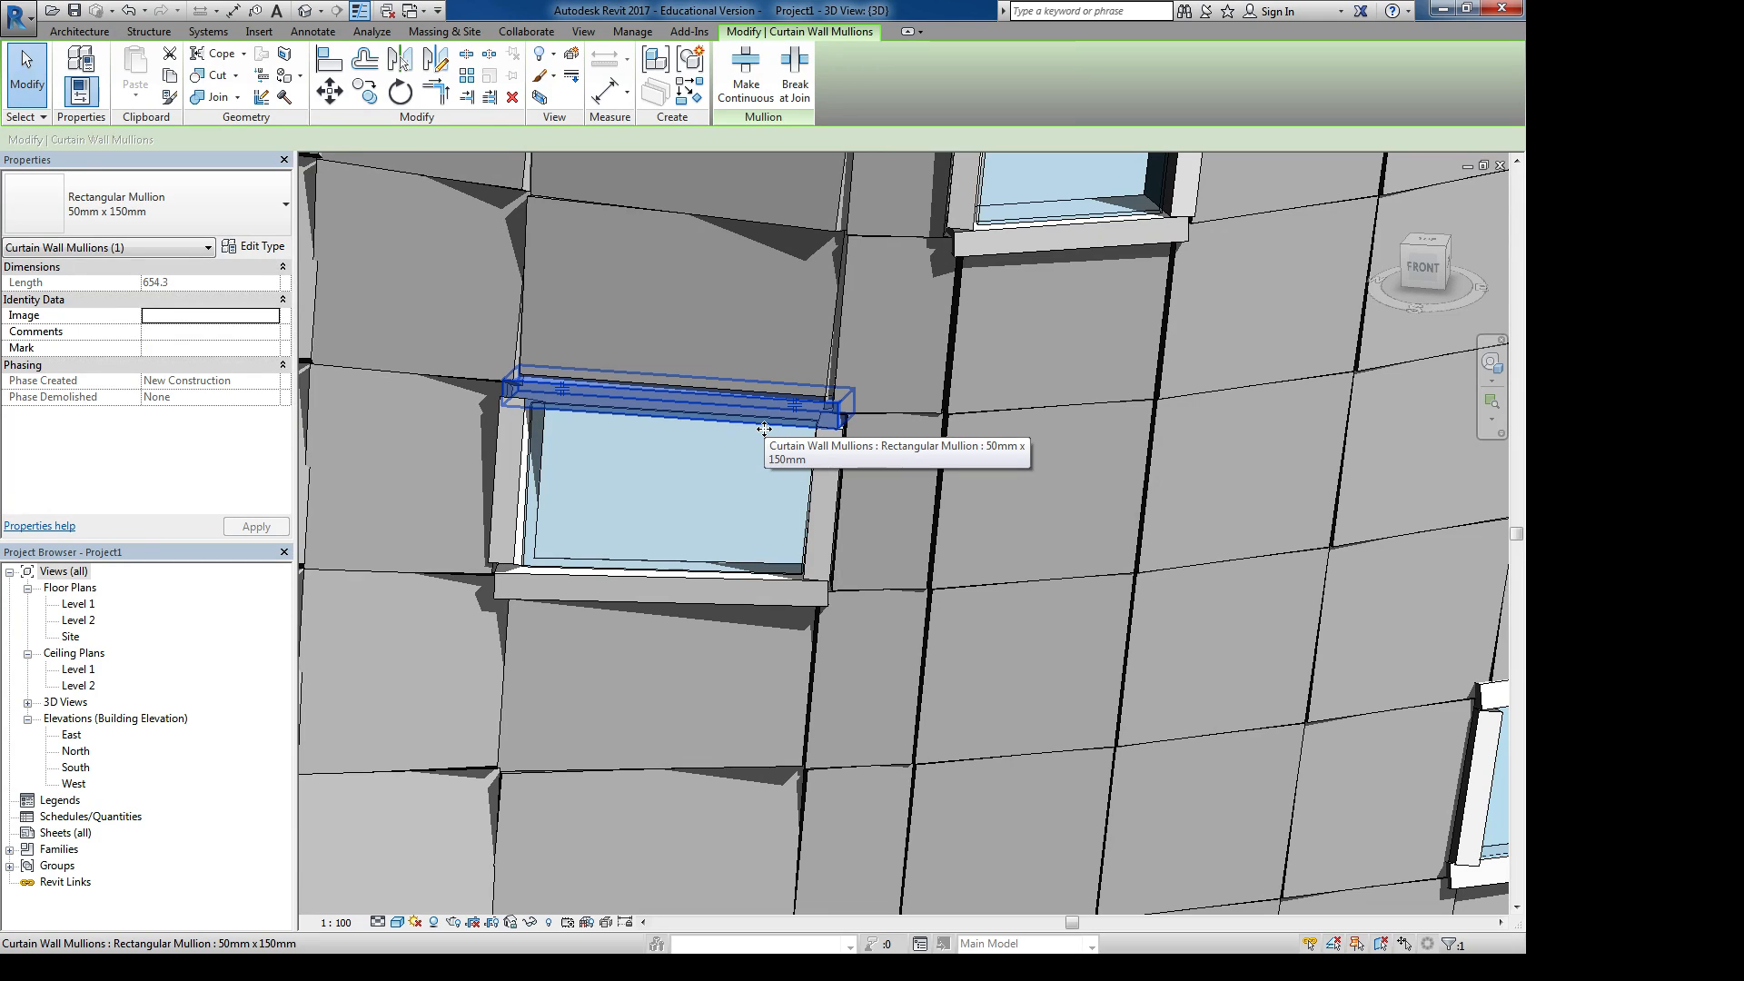
mouse_move(764, 429)
middle_mouse_down()
mouse_move(712, 411)
mouse_move(779, 443)
middle_mouse_up()
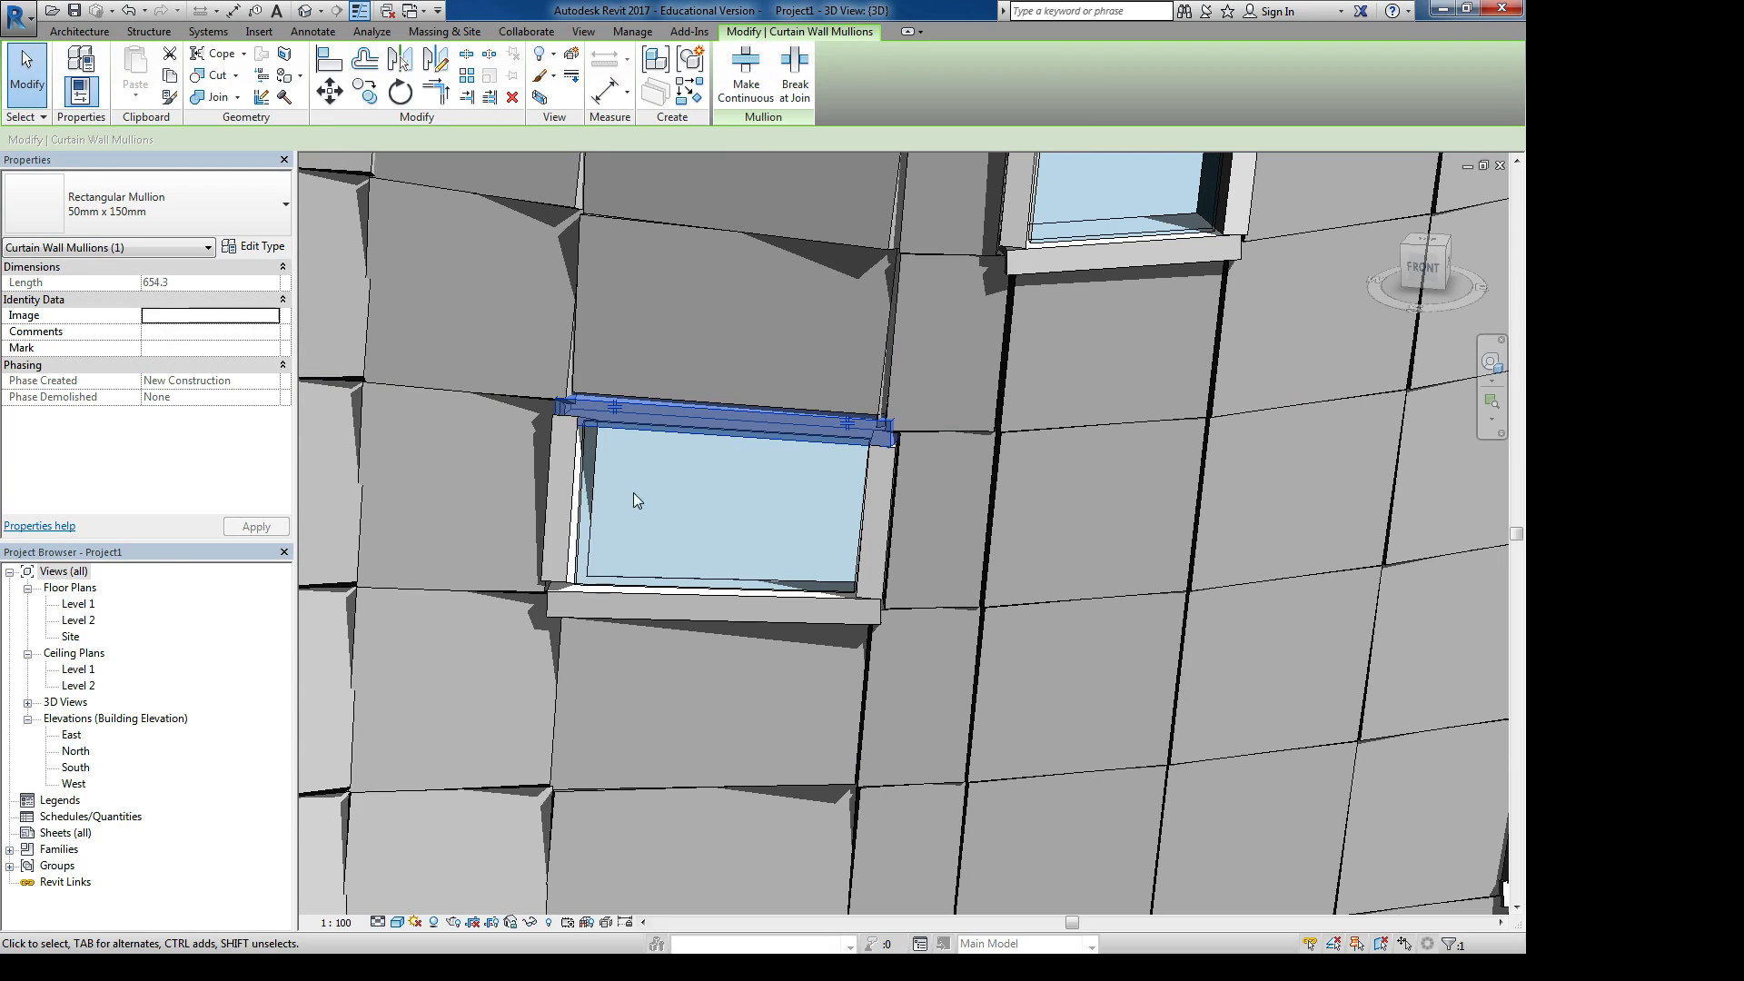
left_click(79, 31)
left_click(554, 72)
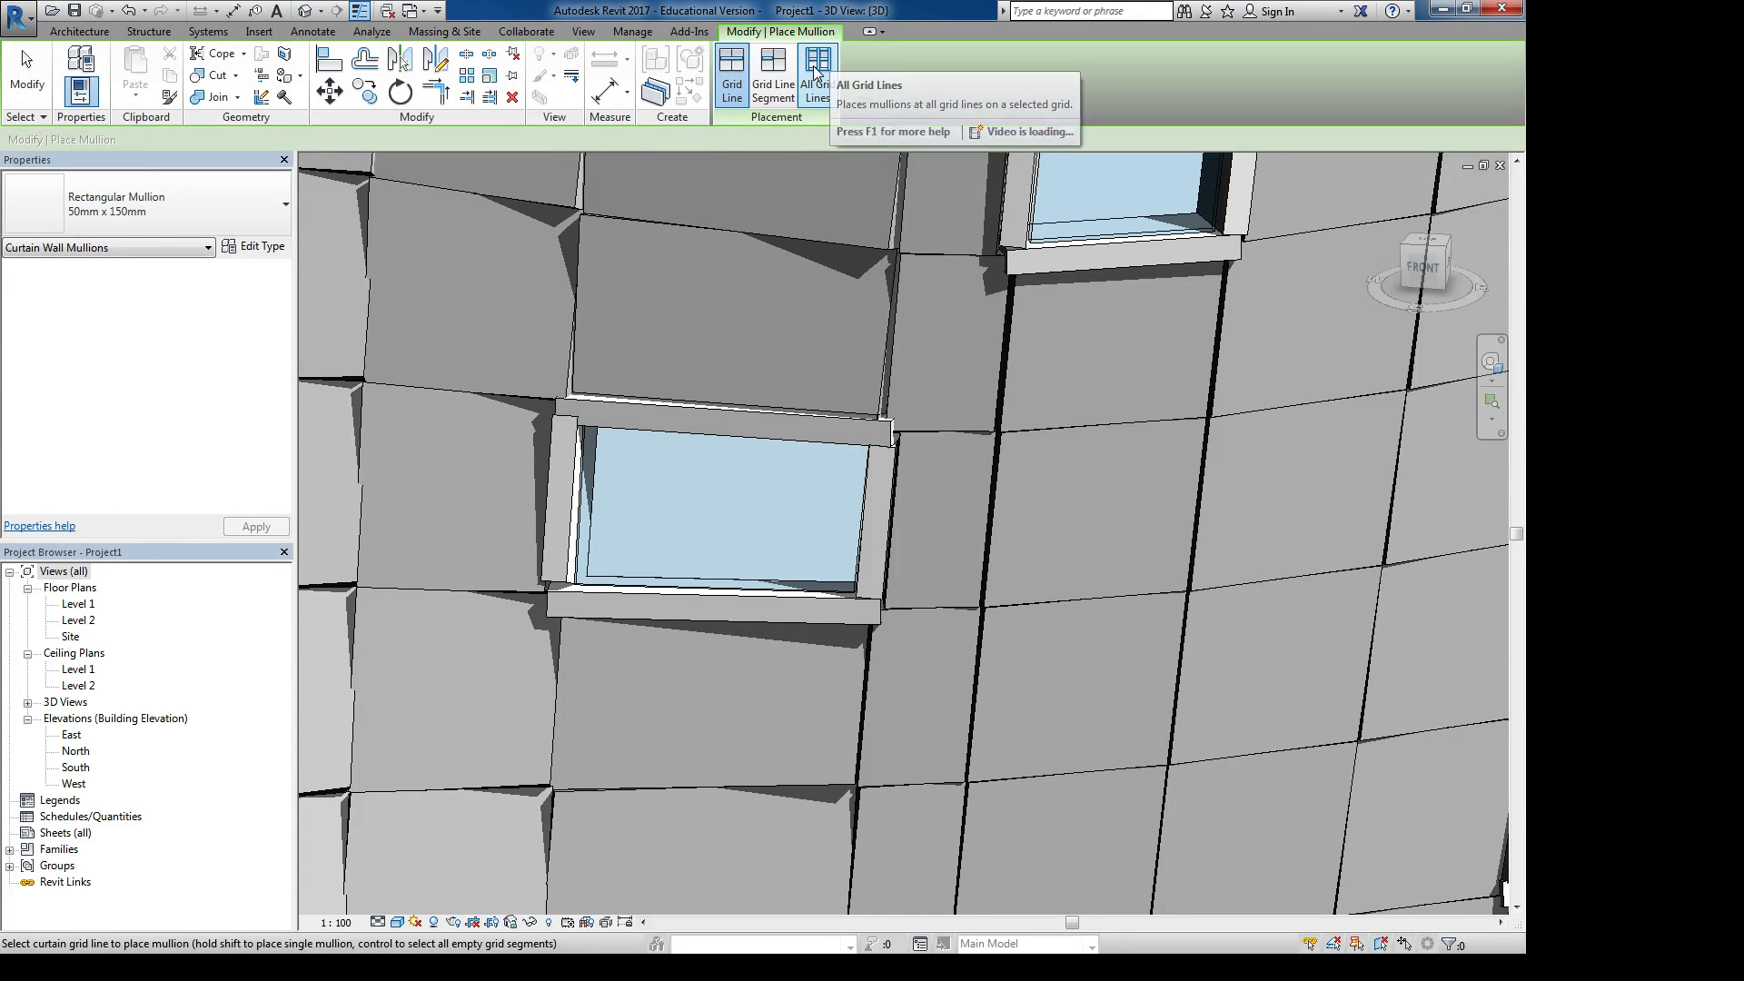
left_click(818, 62)
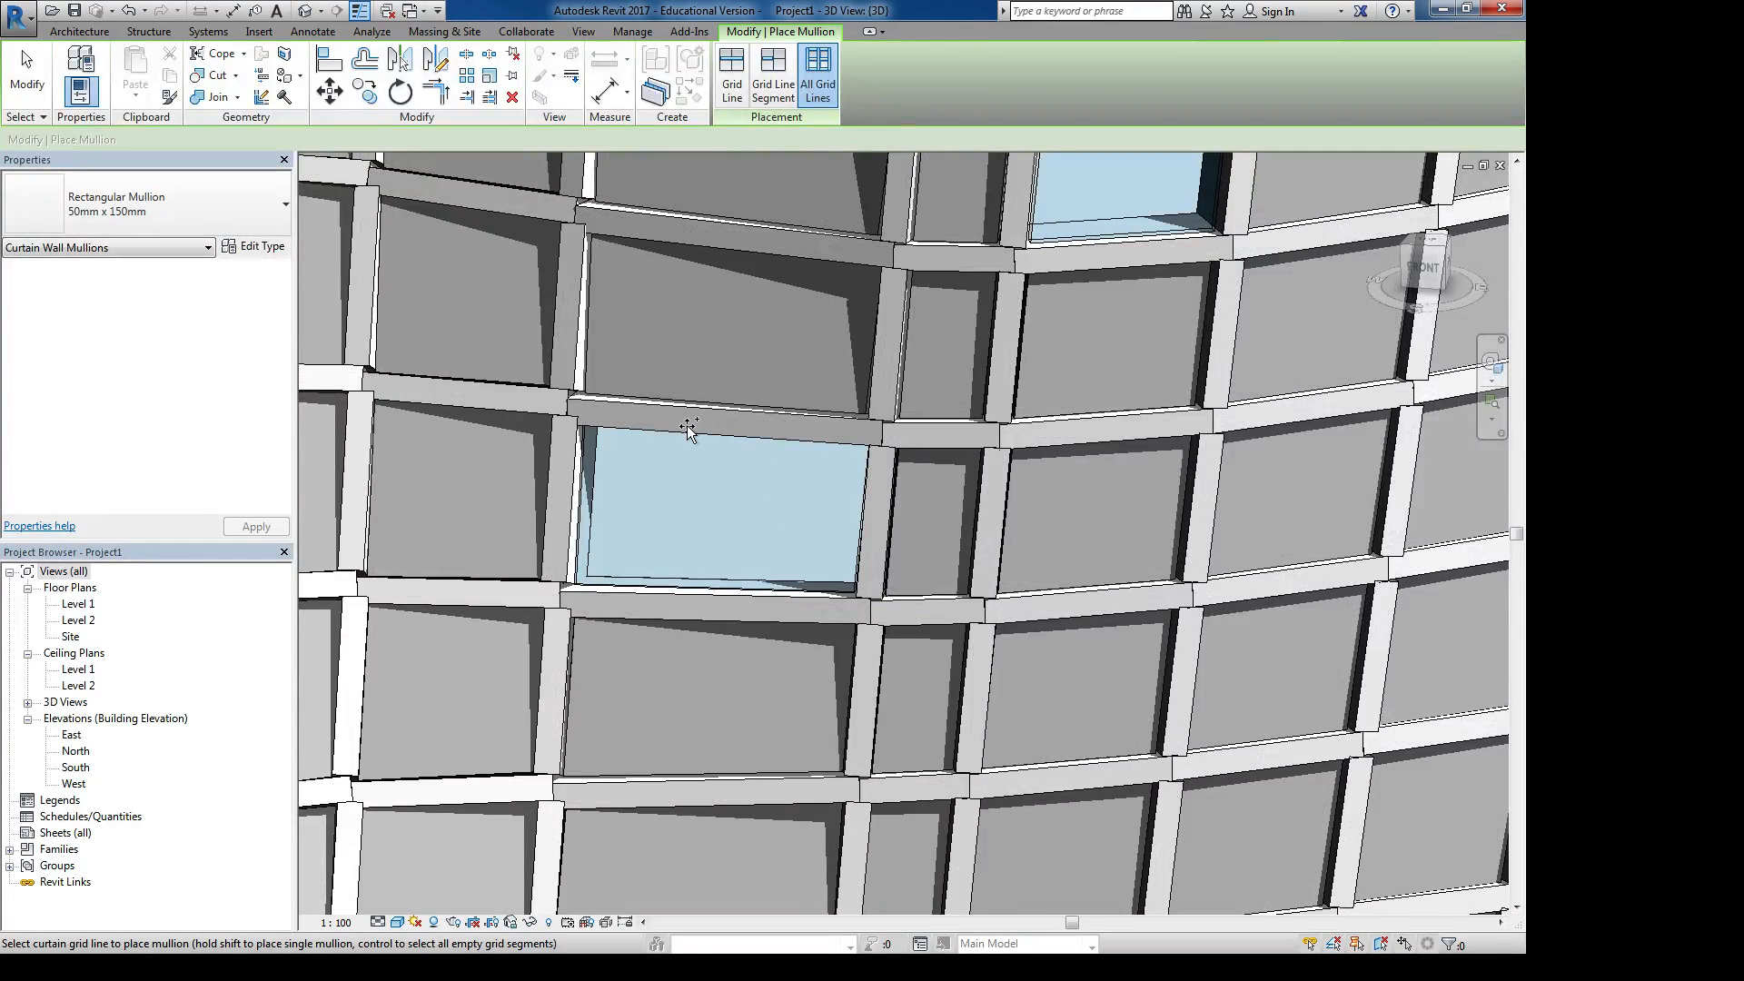
key("Escape")
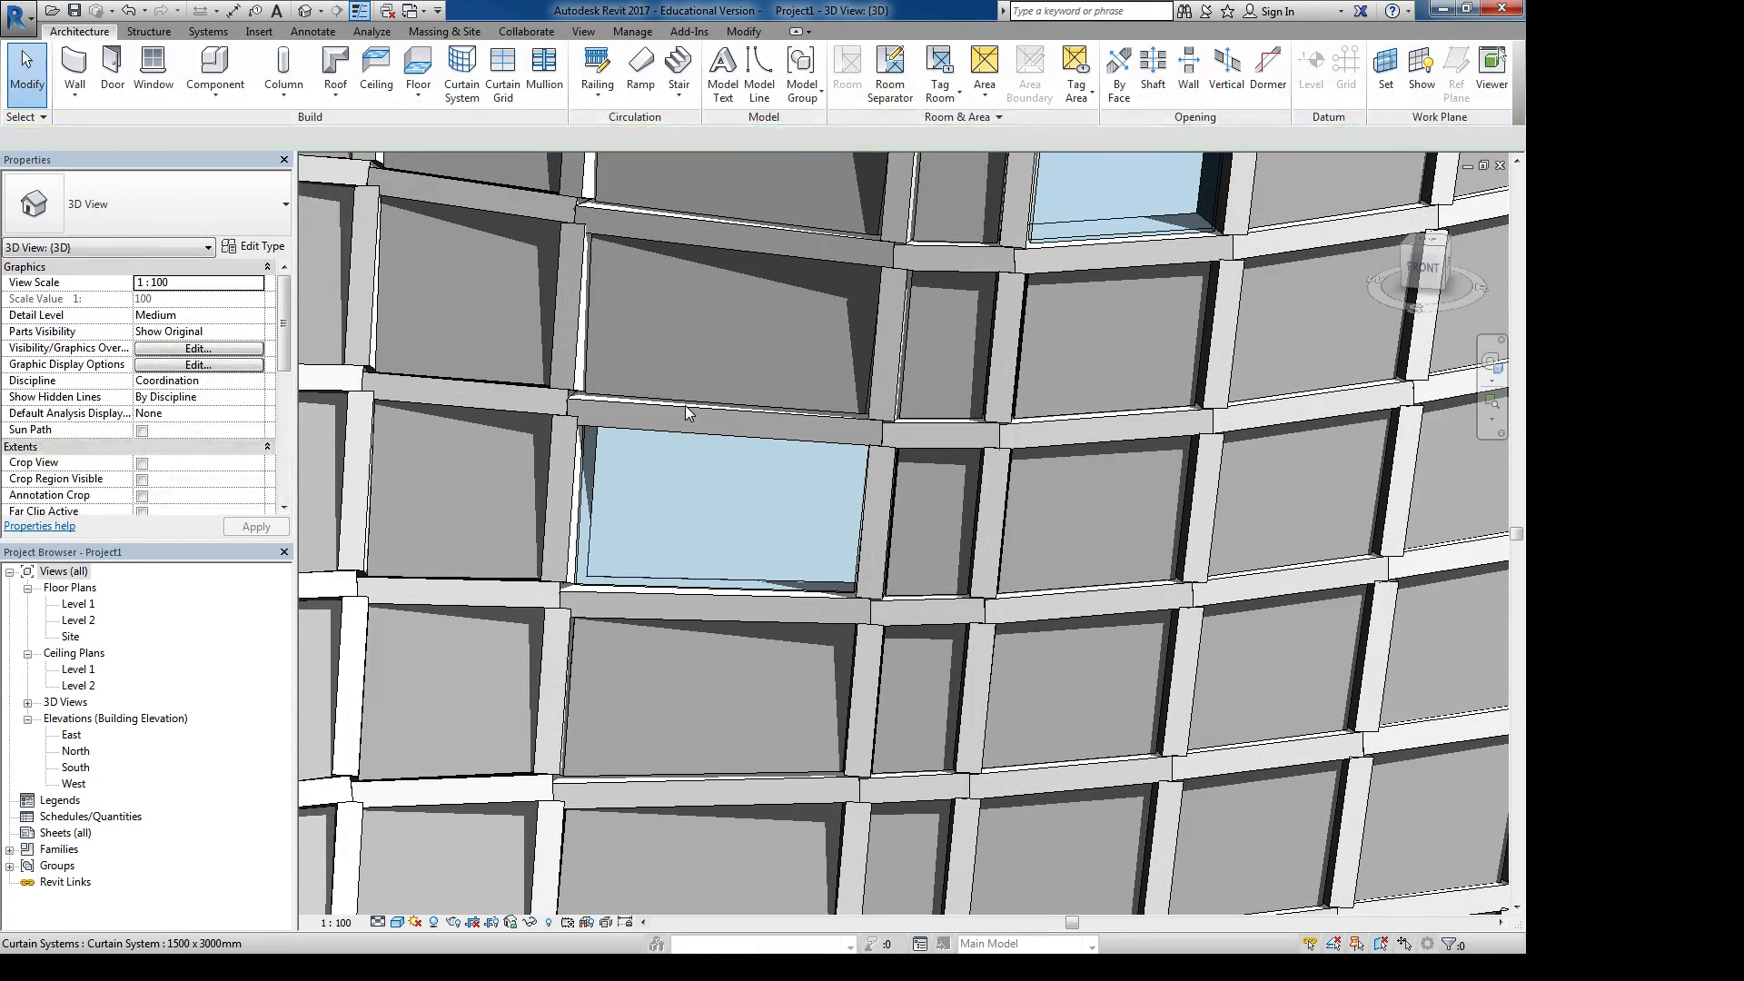
Examine the mullion above the wide glazed panel and the mullion grid across the whole curtain system
left_click(685, 405)
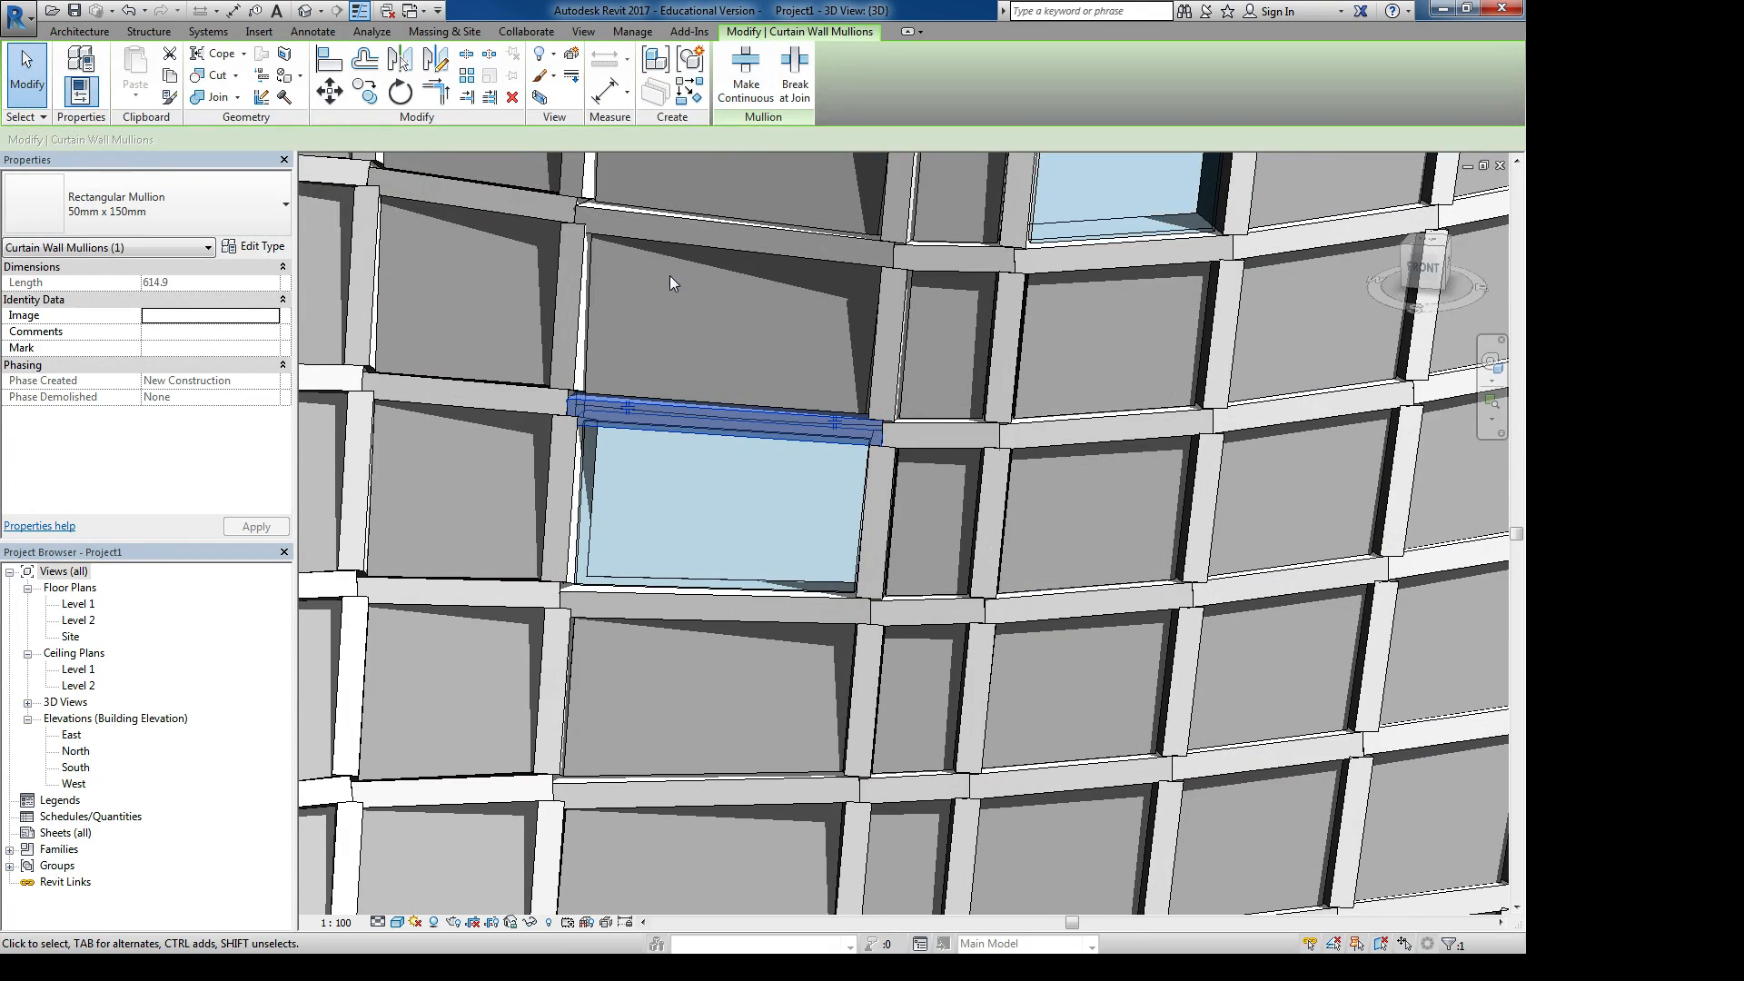
left_click(573, 481)
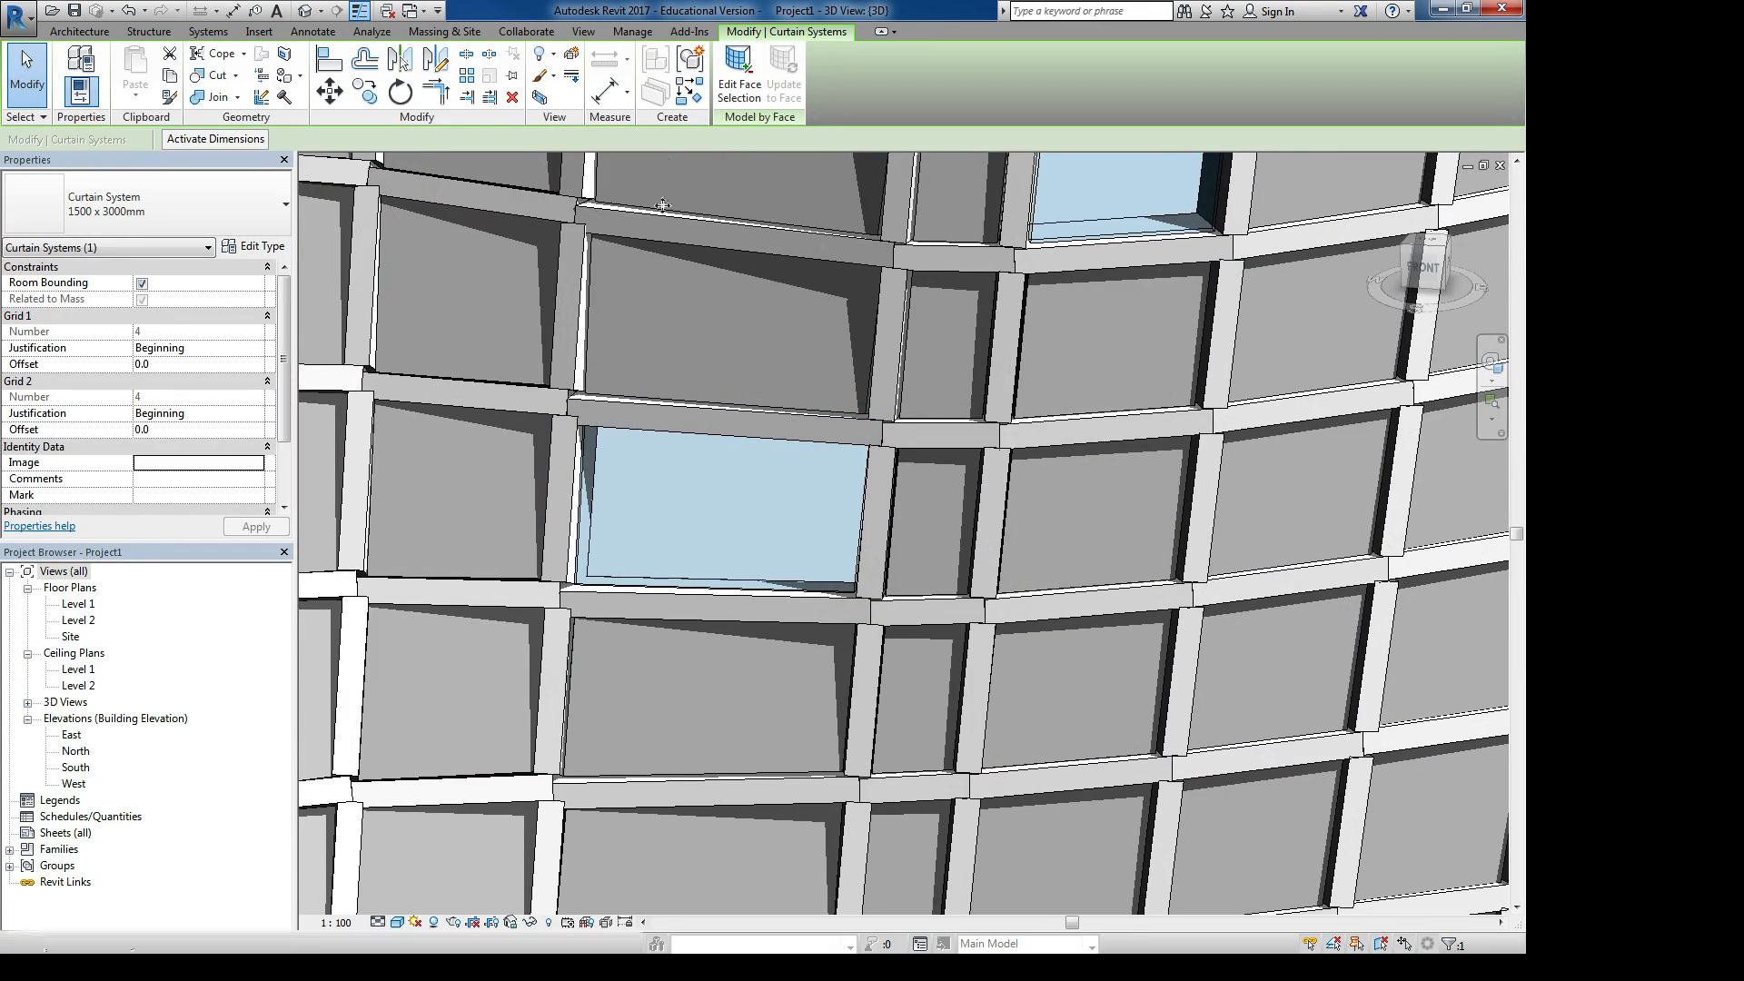
scroll(690, 476, "down", 3)
key("Escape")
scroll(695, 448, "down", 6)
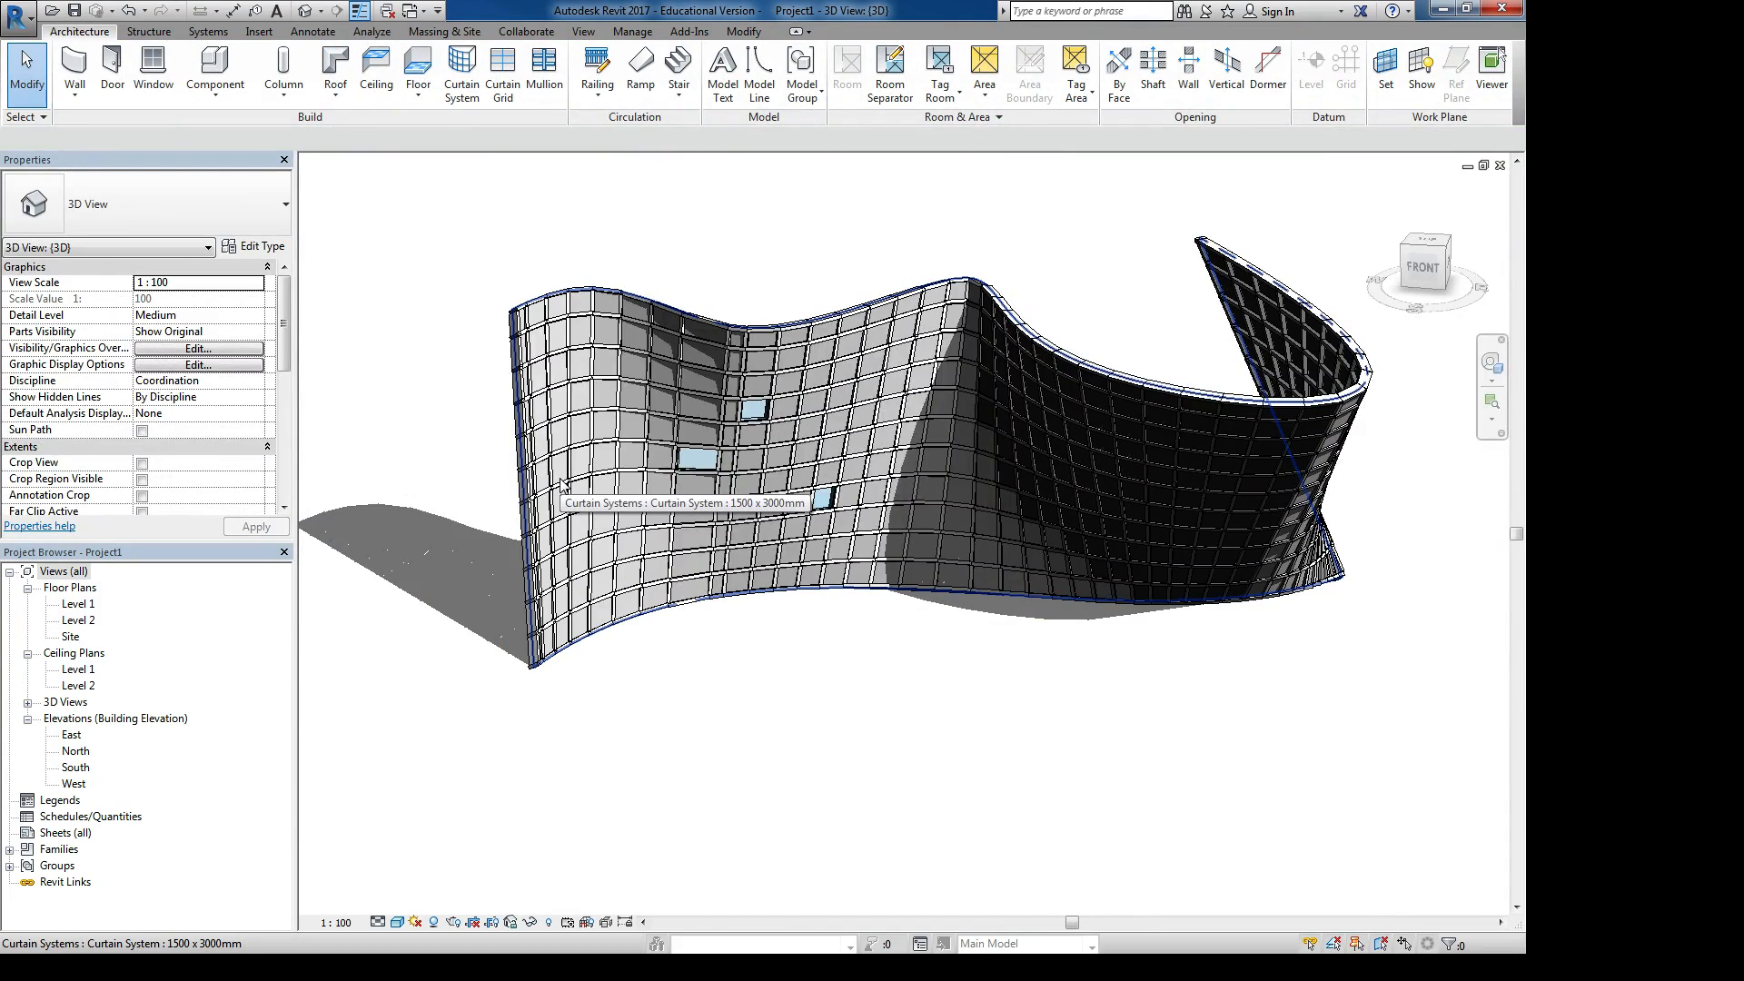
scroll(633, 468, "down", 1)
middle_click_drag(756, 239, 698, 265)
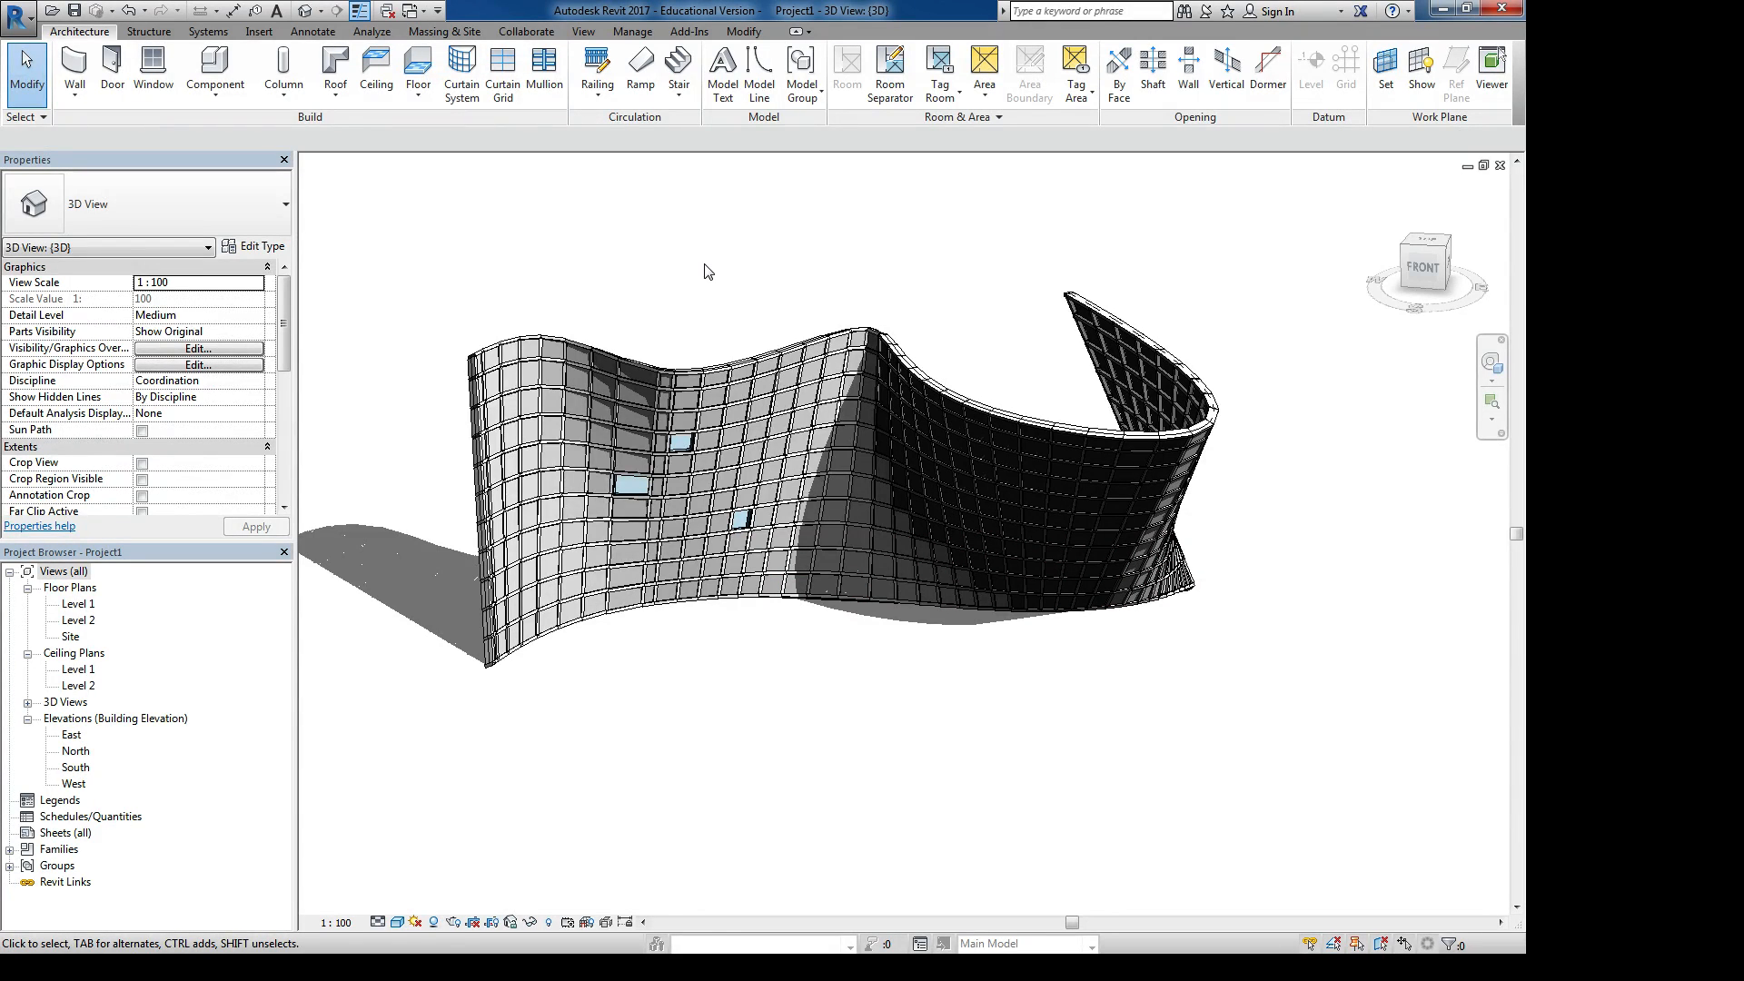
middle_click_drag(709, 271, 708, 286)
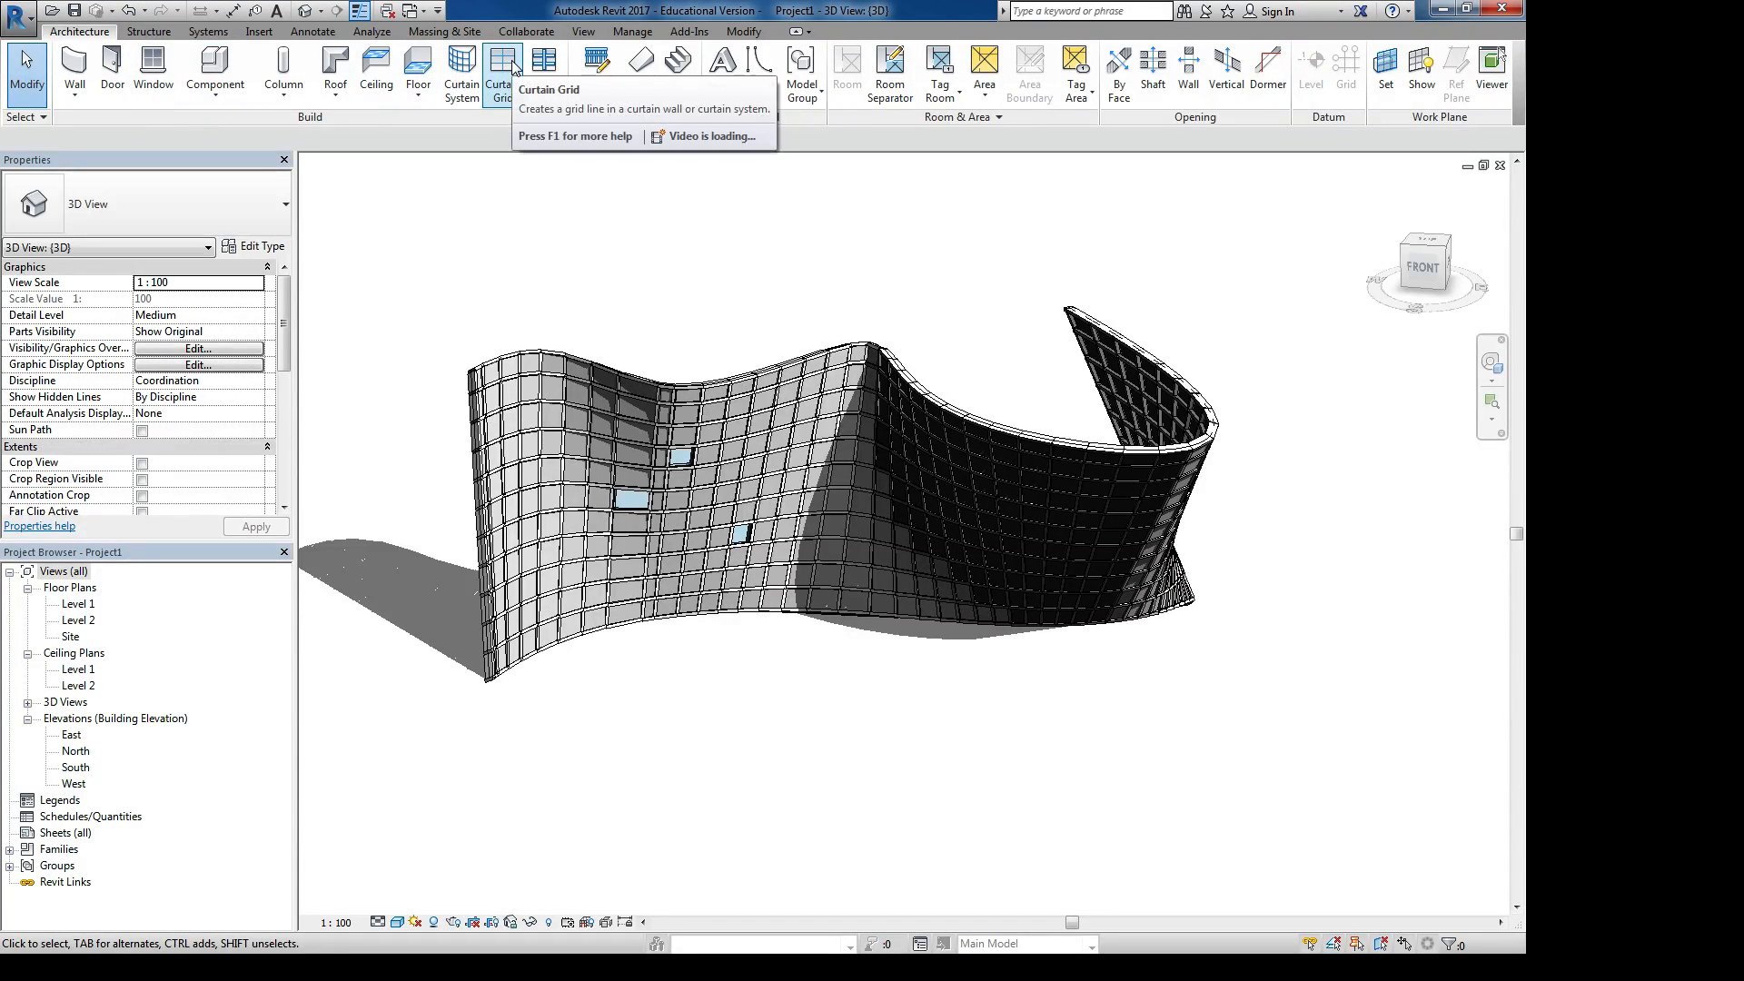
Draw a straight Generic - 200mm basic wall about 6500 mm long and 8000 mm high beside the curtain system
left_click(74, 69)
left_click(669, 577)
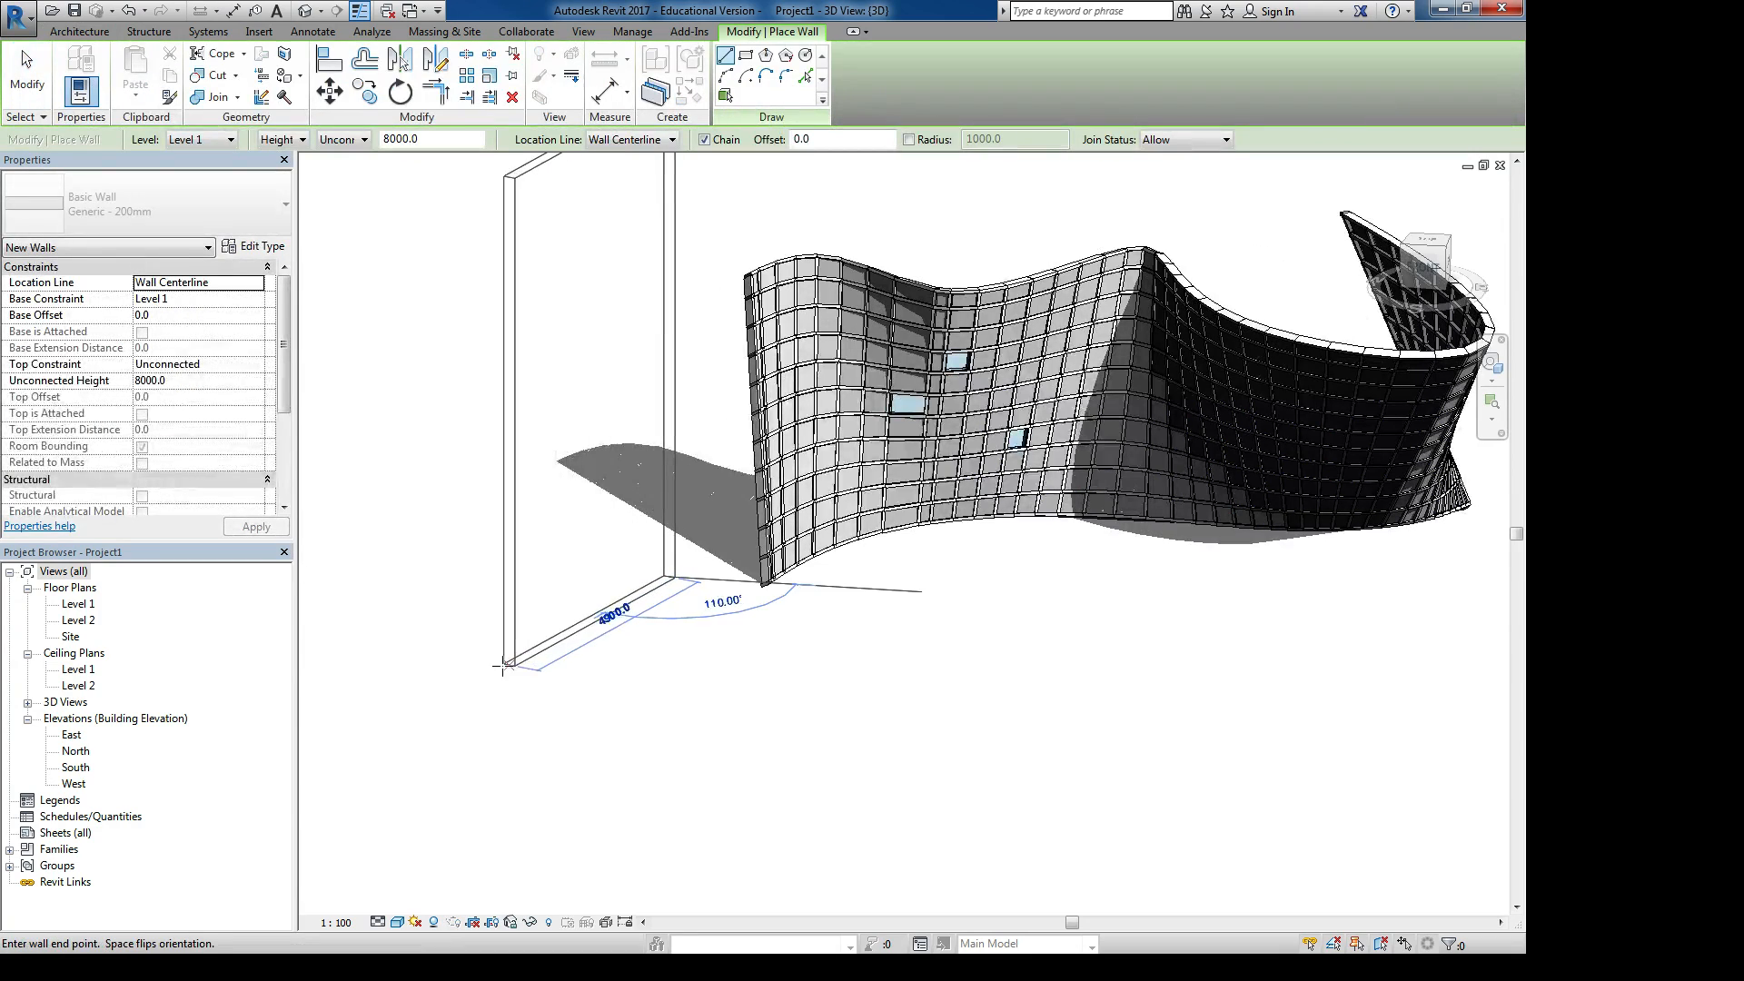
left_click(385, 677)
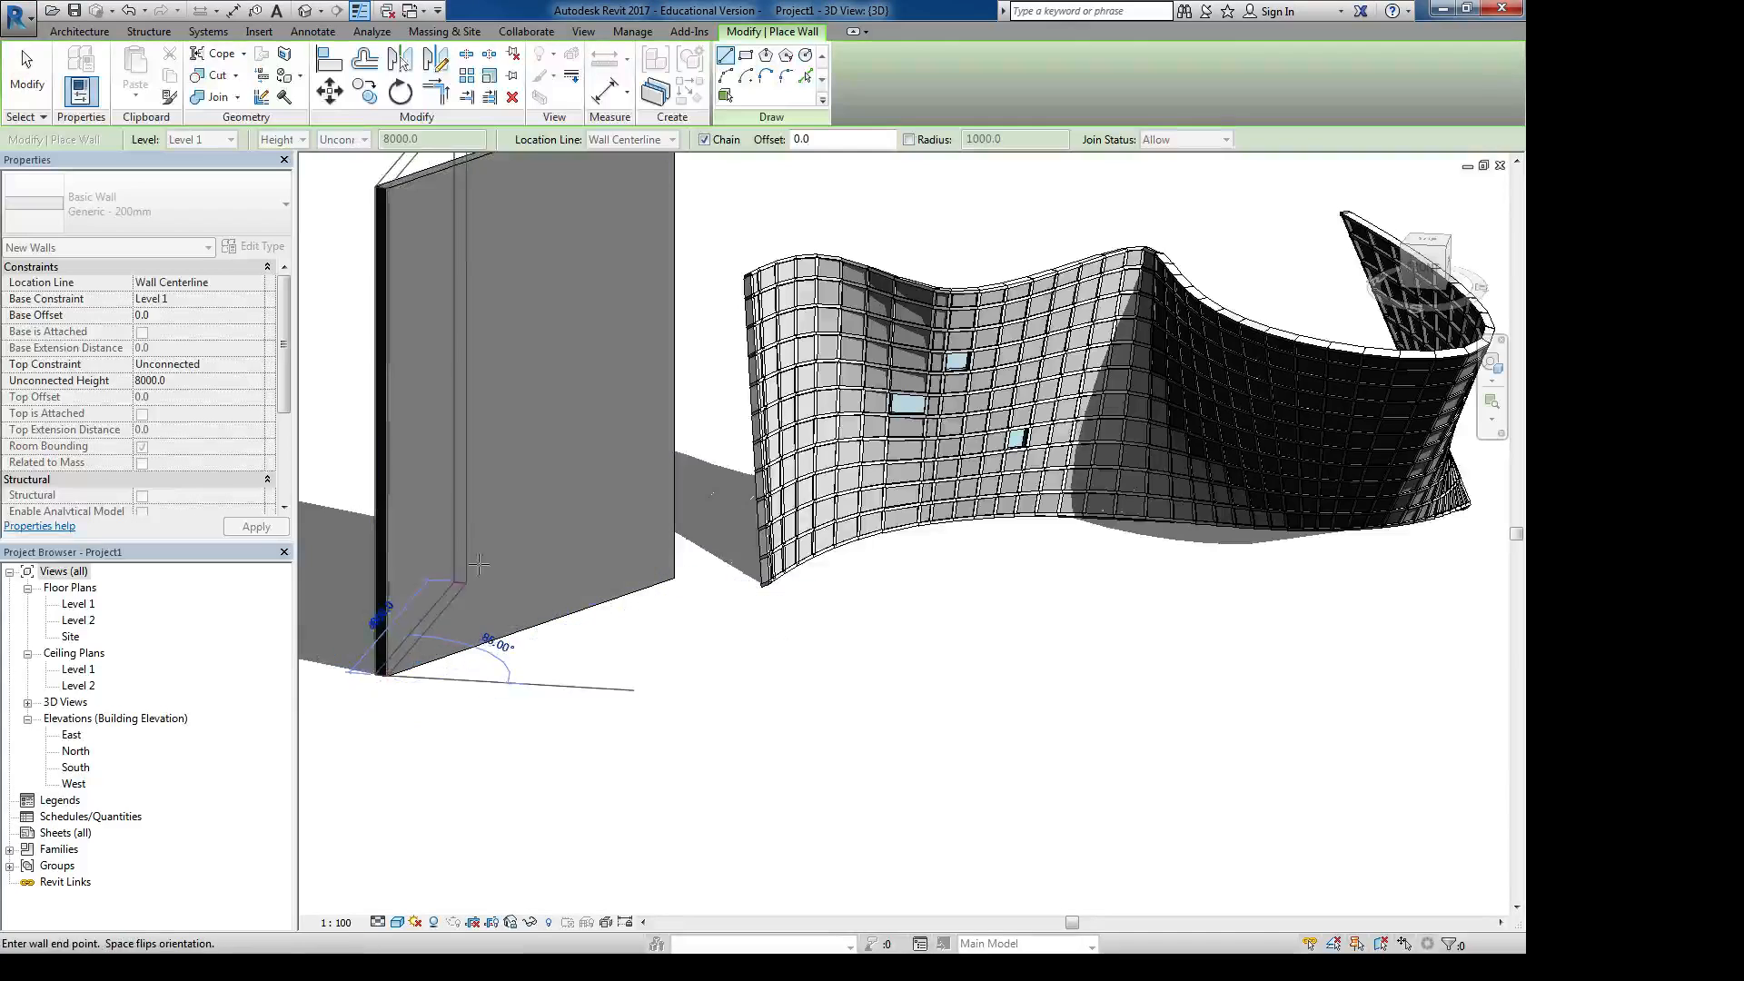
key("Escape")
middle_click_drag(533, 524, 555, 615)
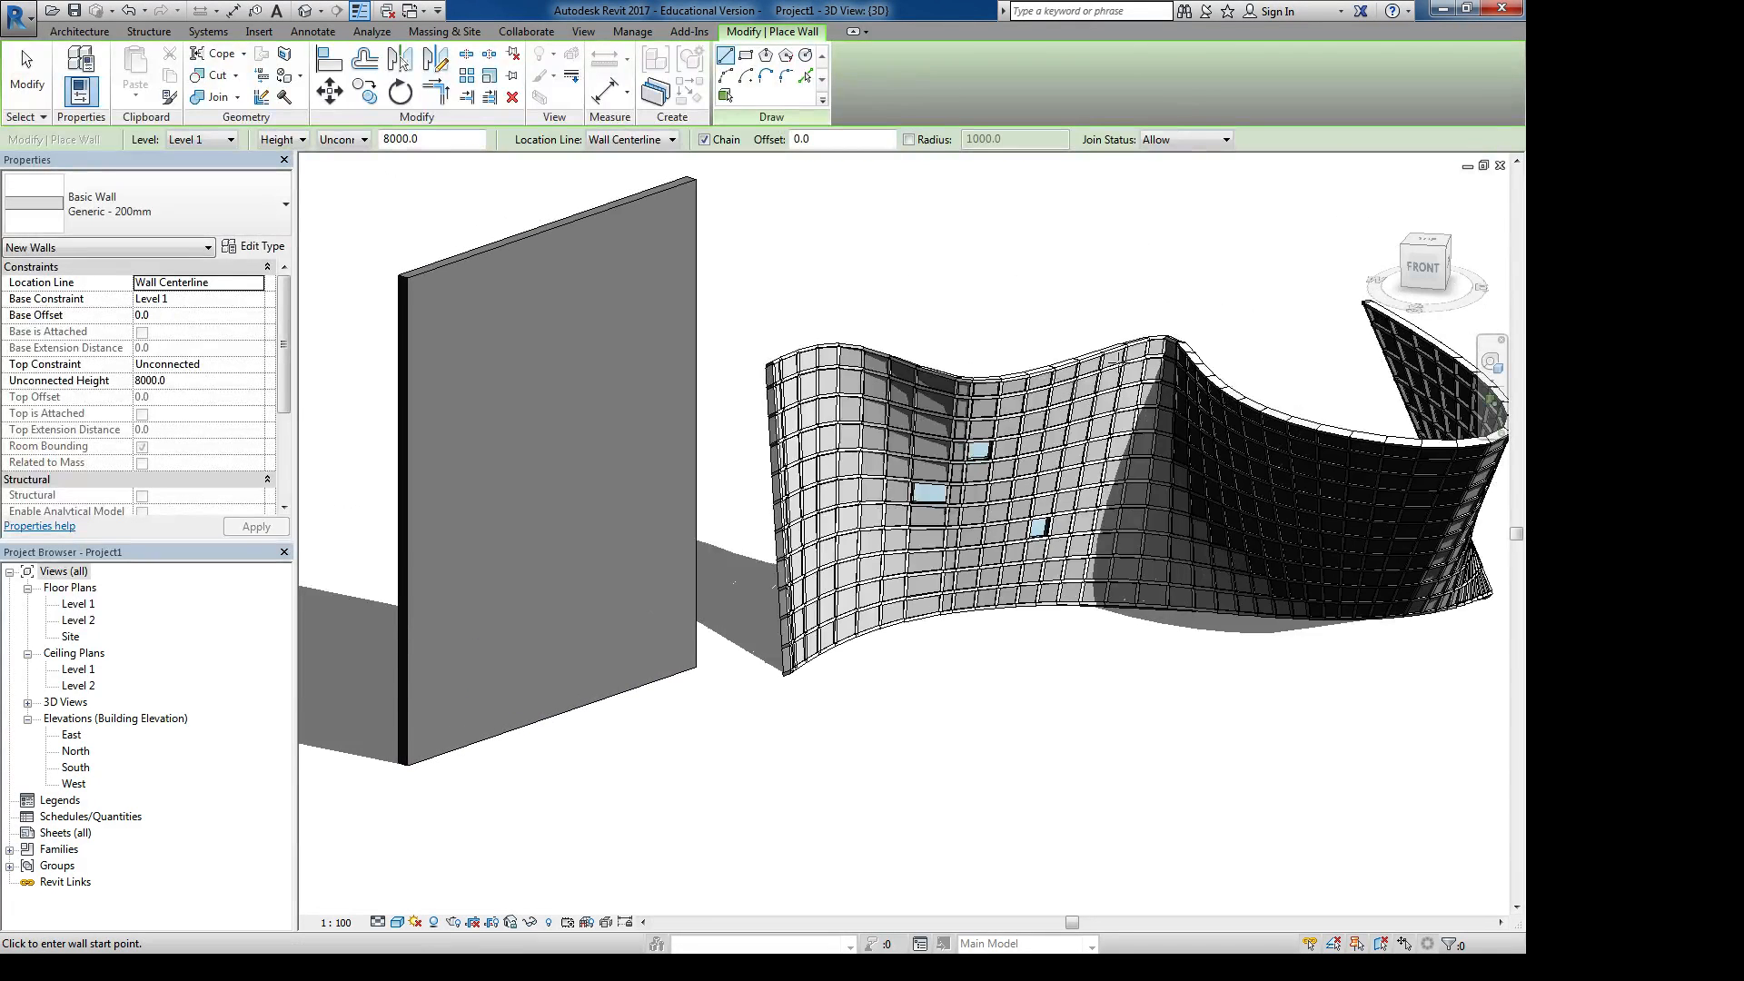
key("Escape")
Change the new straight wall's type to Curtain Wall
left_click(513, 245)
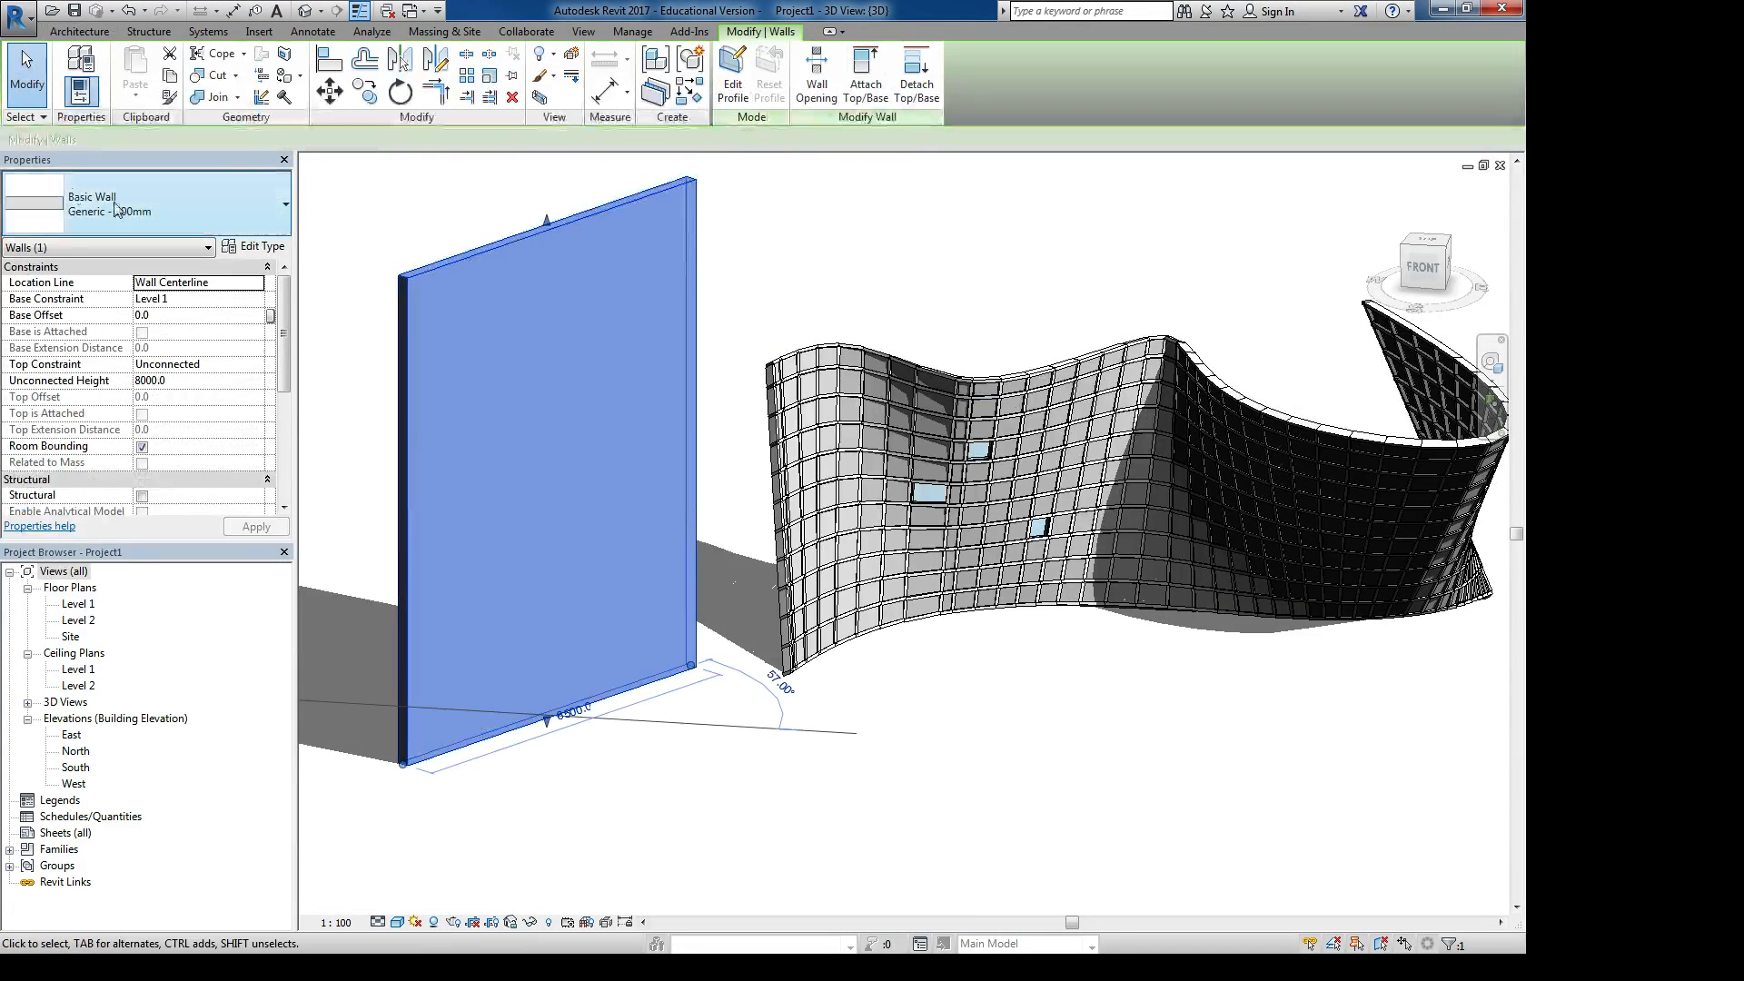
left_click(144, 213)
scroll(91, 545, "down", 5)
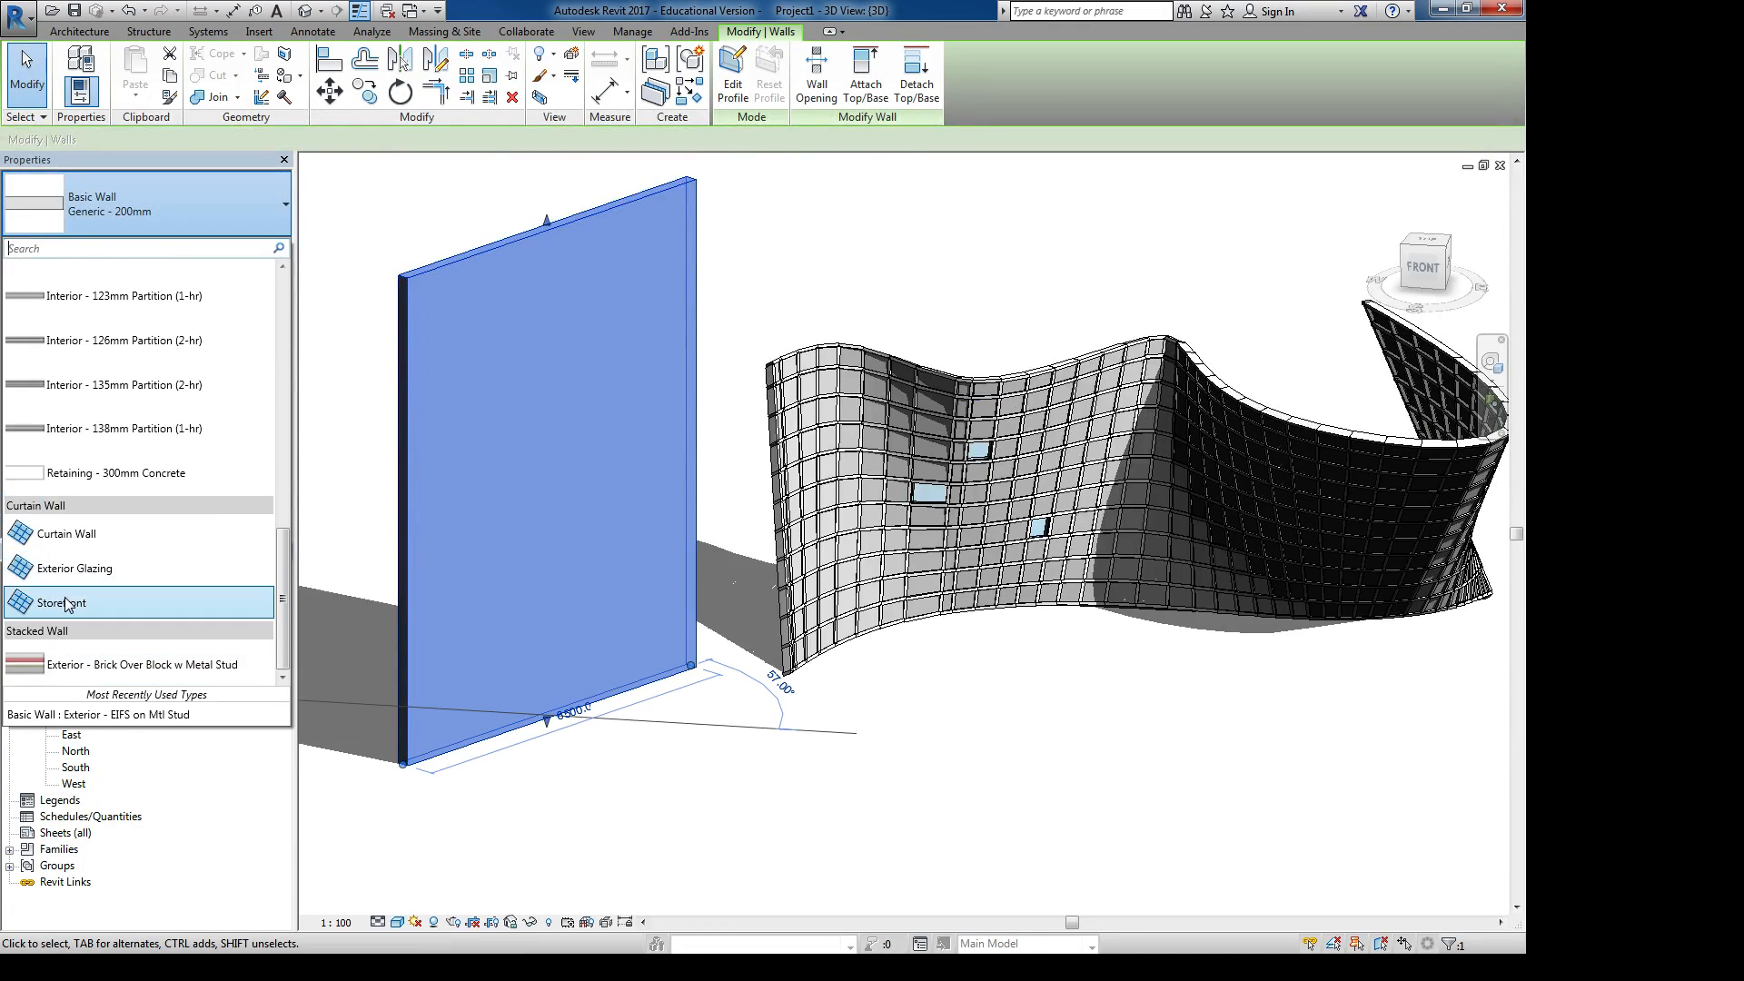
left_click(76, 538)
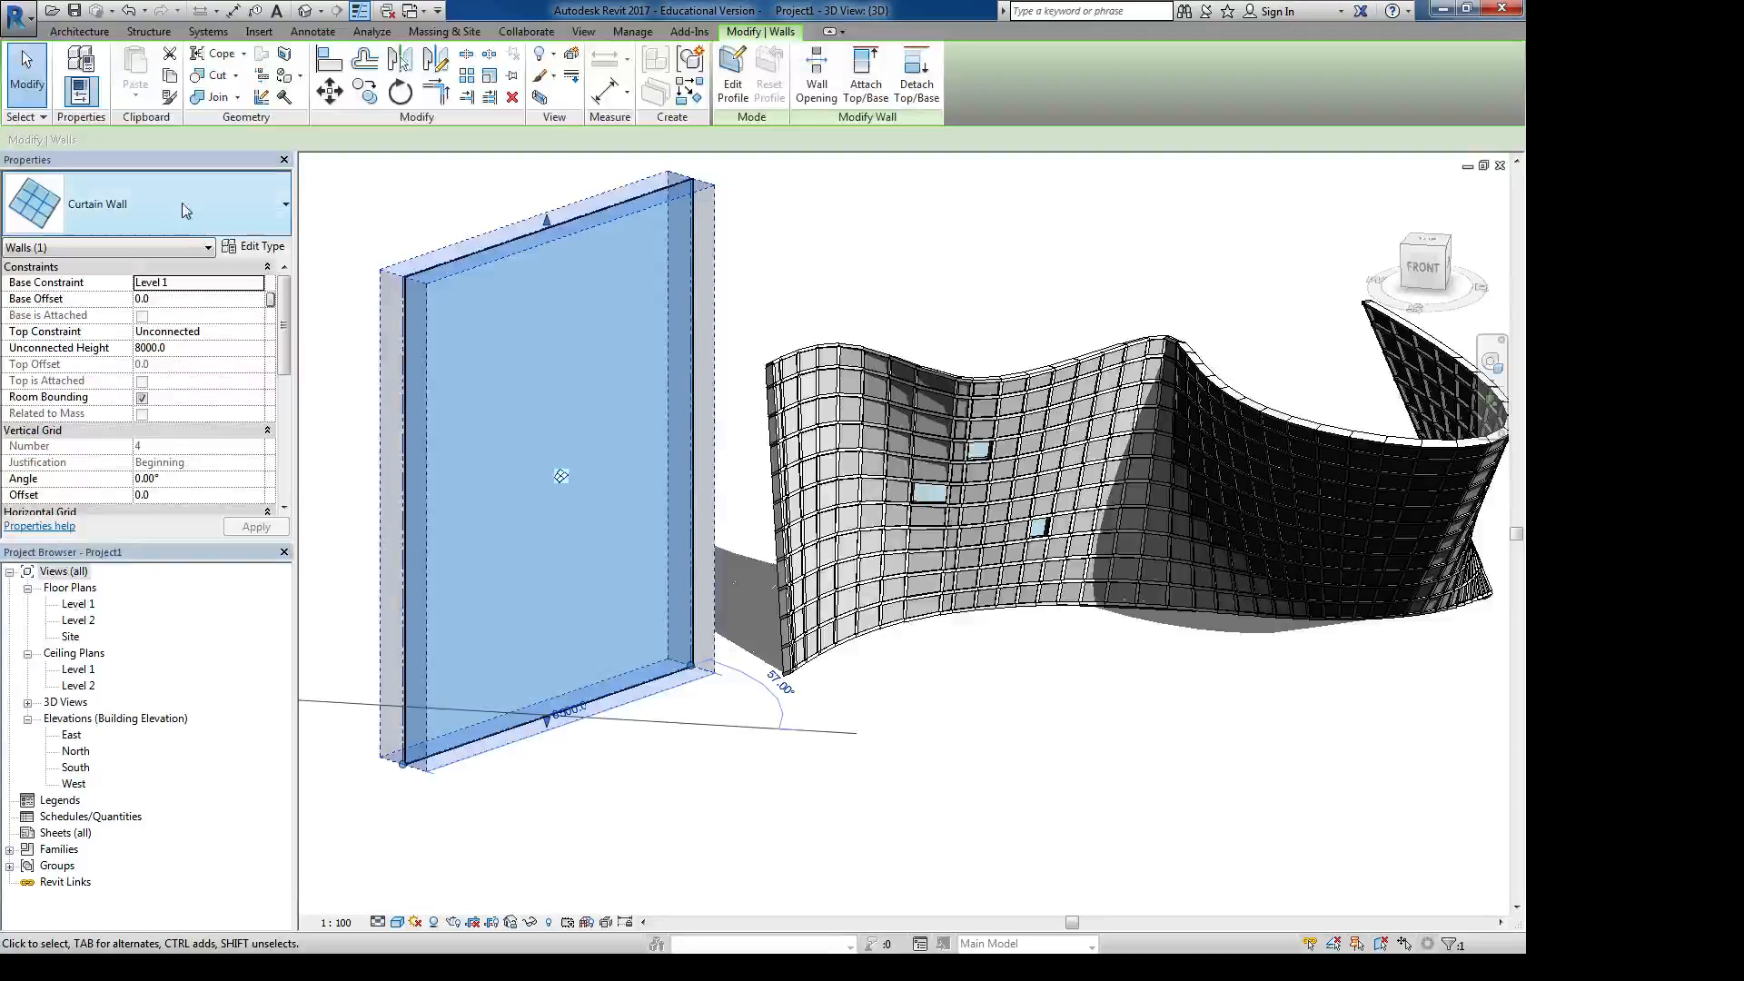
Set the Curtain Wall type's vertical and horizontal grid layouts to Fixed Distance with 1000 mm spacing
left_click(264, 248)
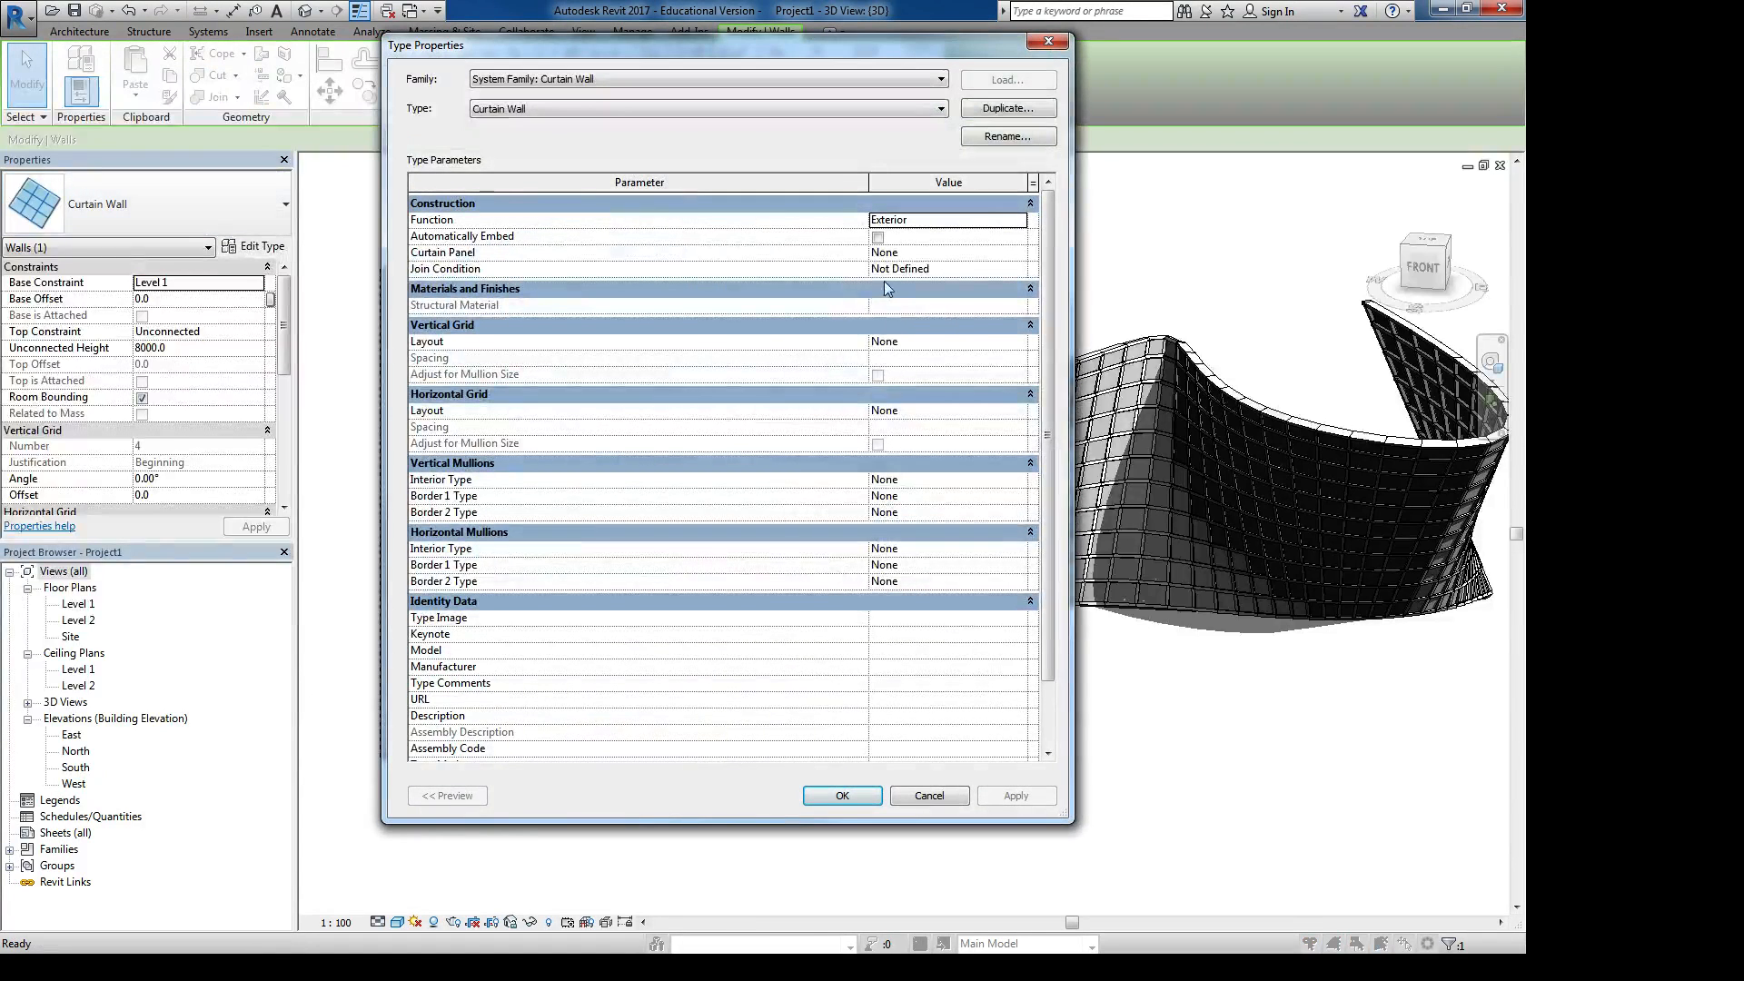
left_click(908, 343)
left_click(1018, 343)
left_click(918, 373)
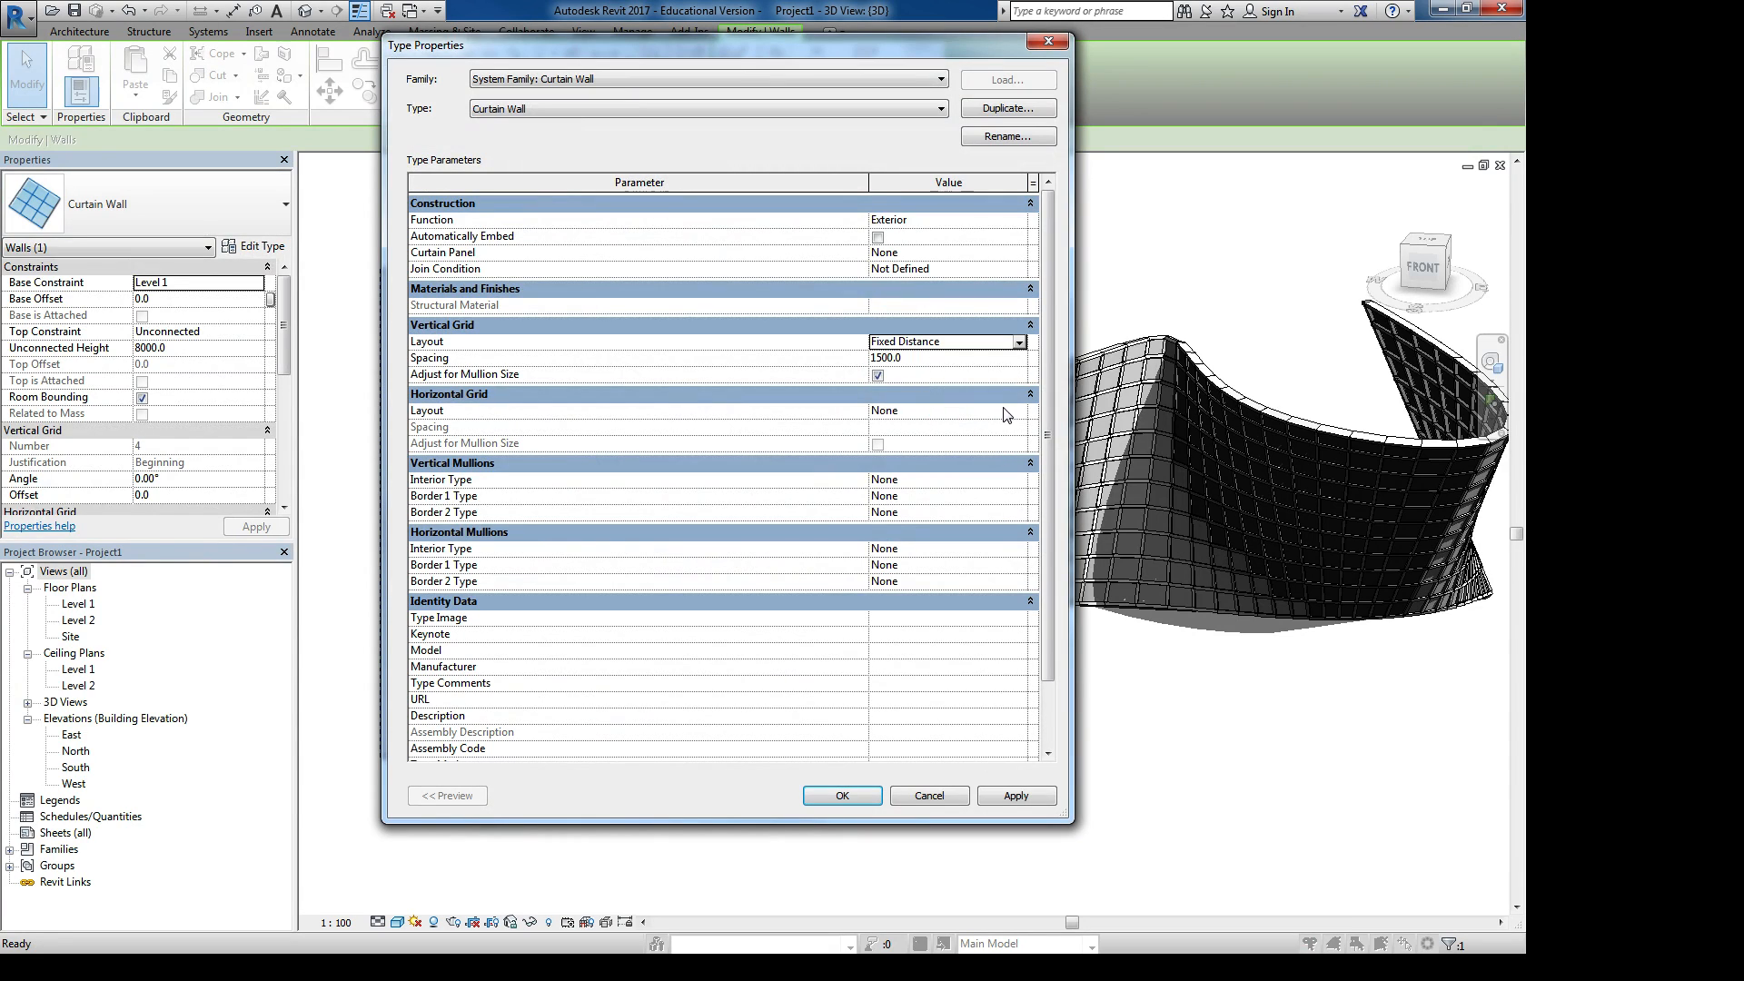
left_click(1007, 414)
left_click(1018, 413)
left_click(918, 443)
left_click(931, 359)
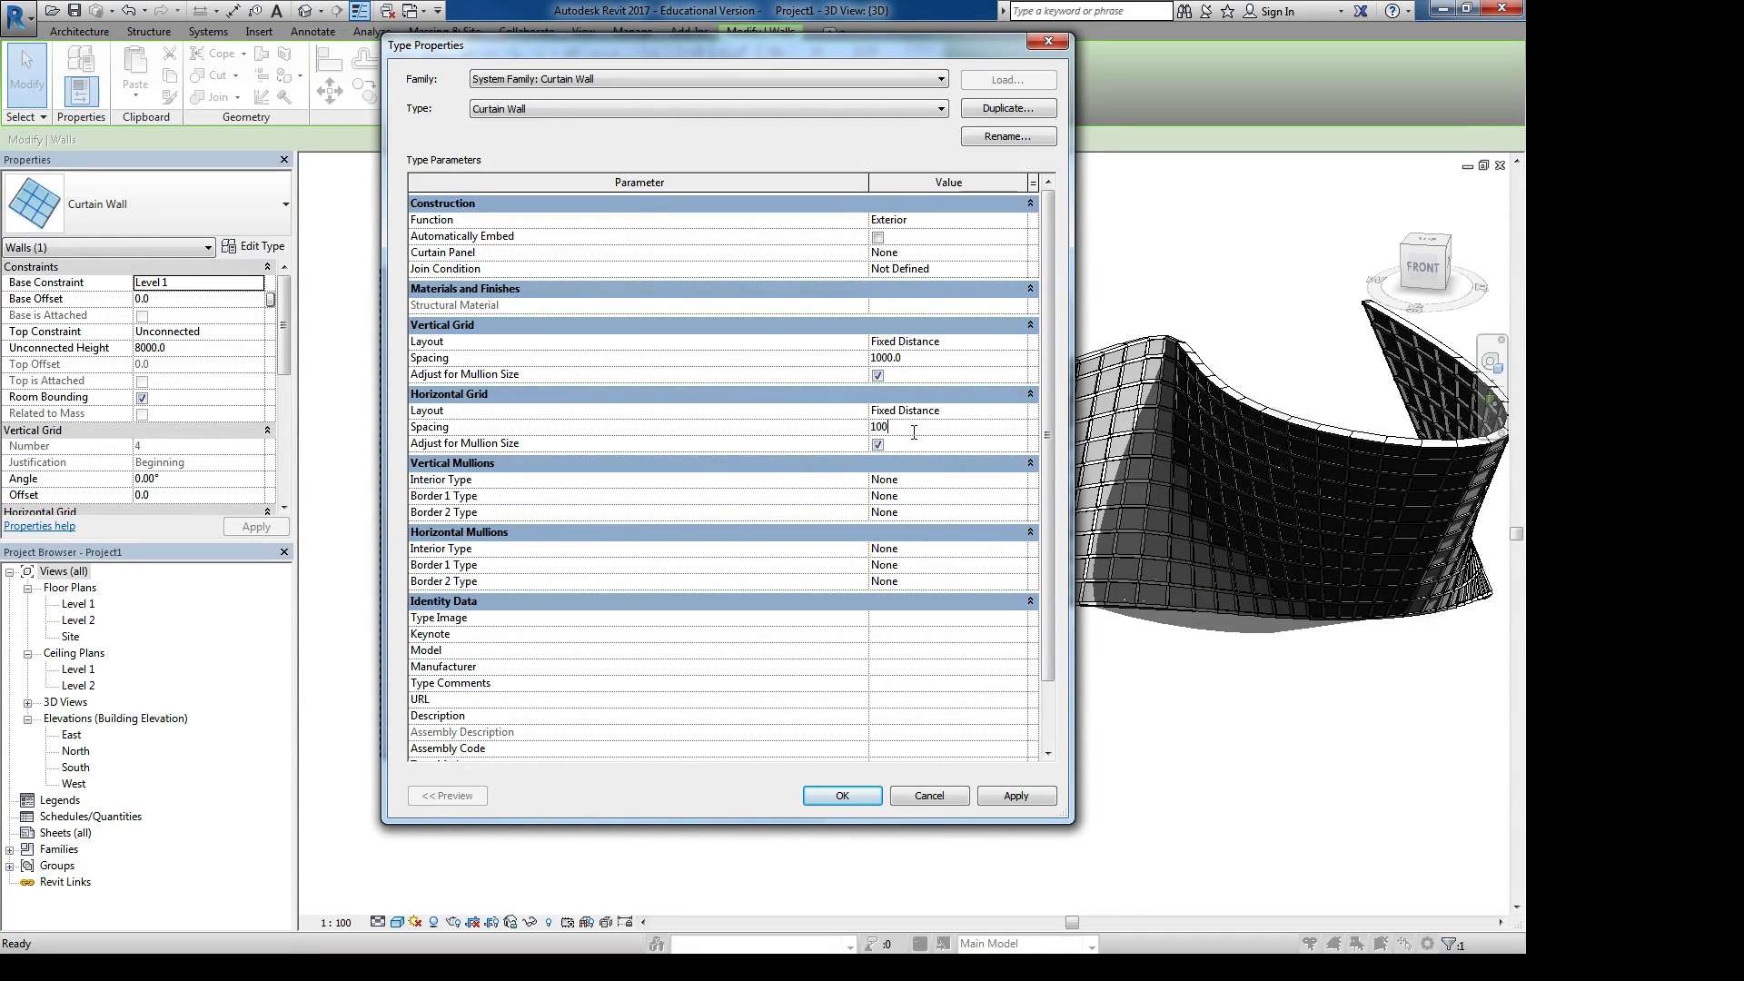
left_click(843, 796)
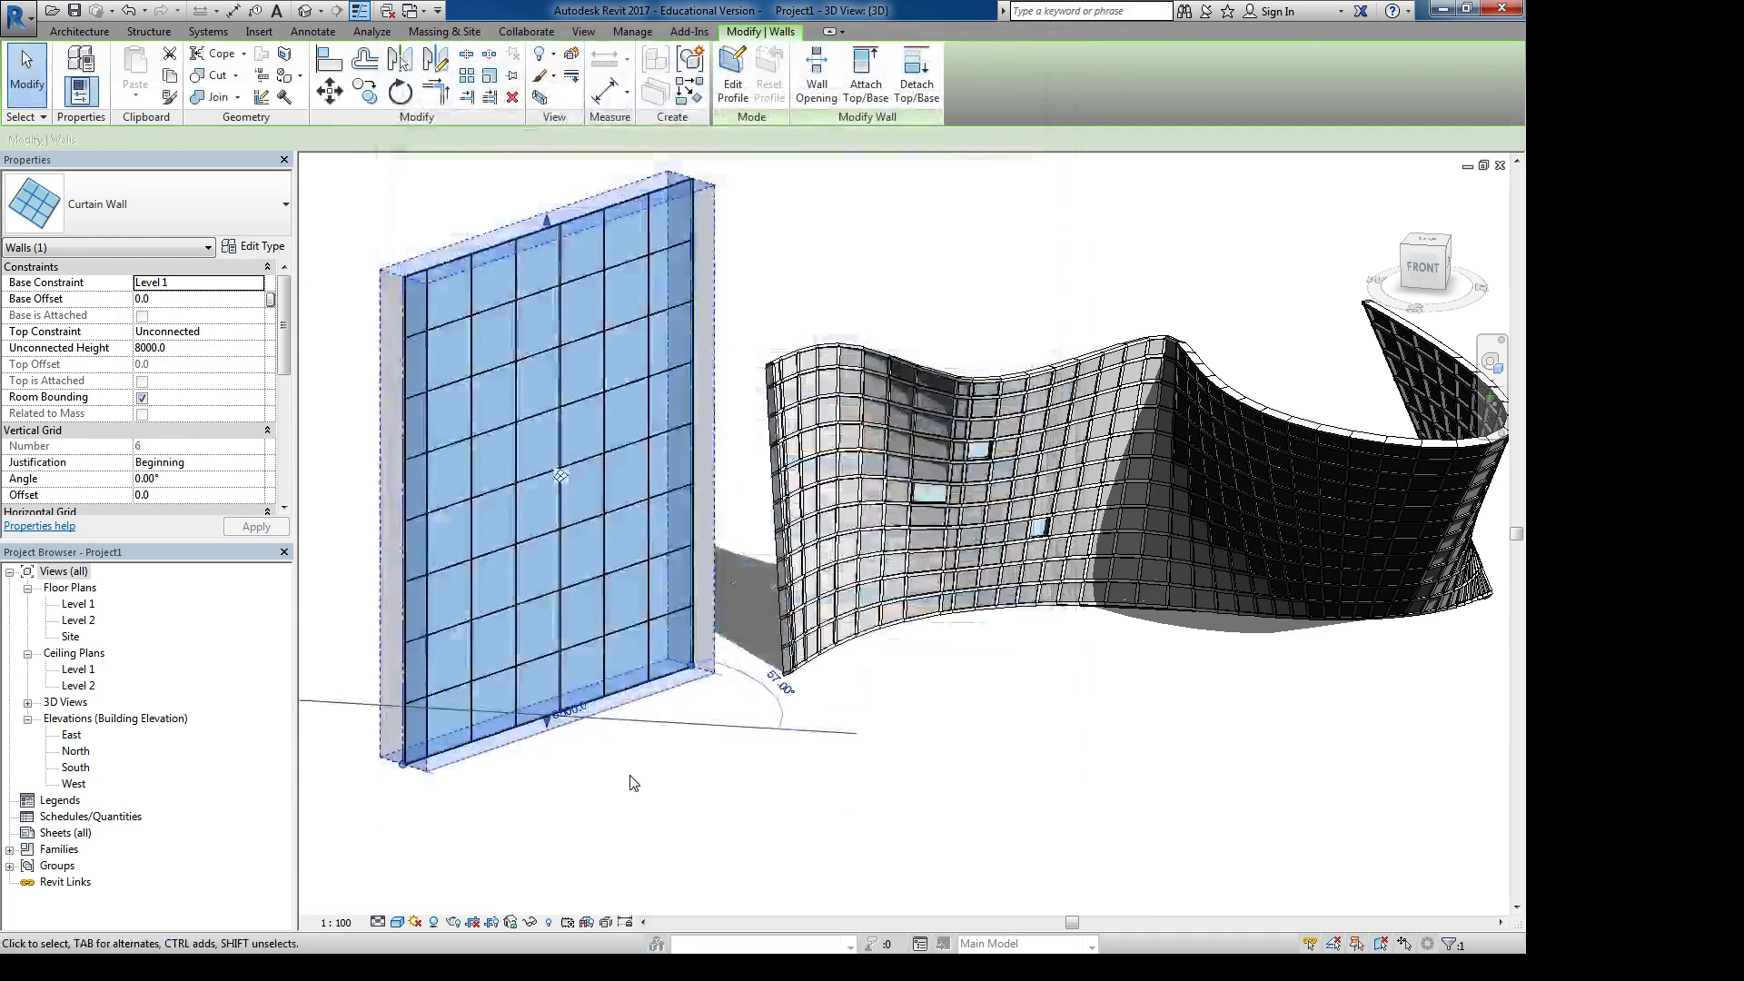
Replace one bottom-row glazed panel of the straight curtain wall with the M_Door-Curtain-Wall-Single-Glass door type
key("Escape")
scroll(521, 677, "up", 5)
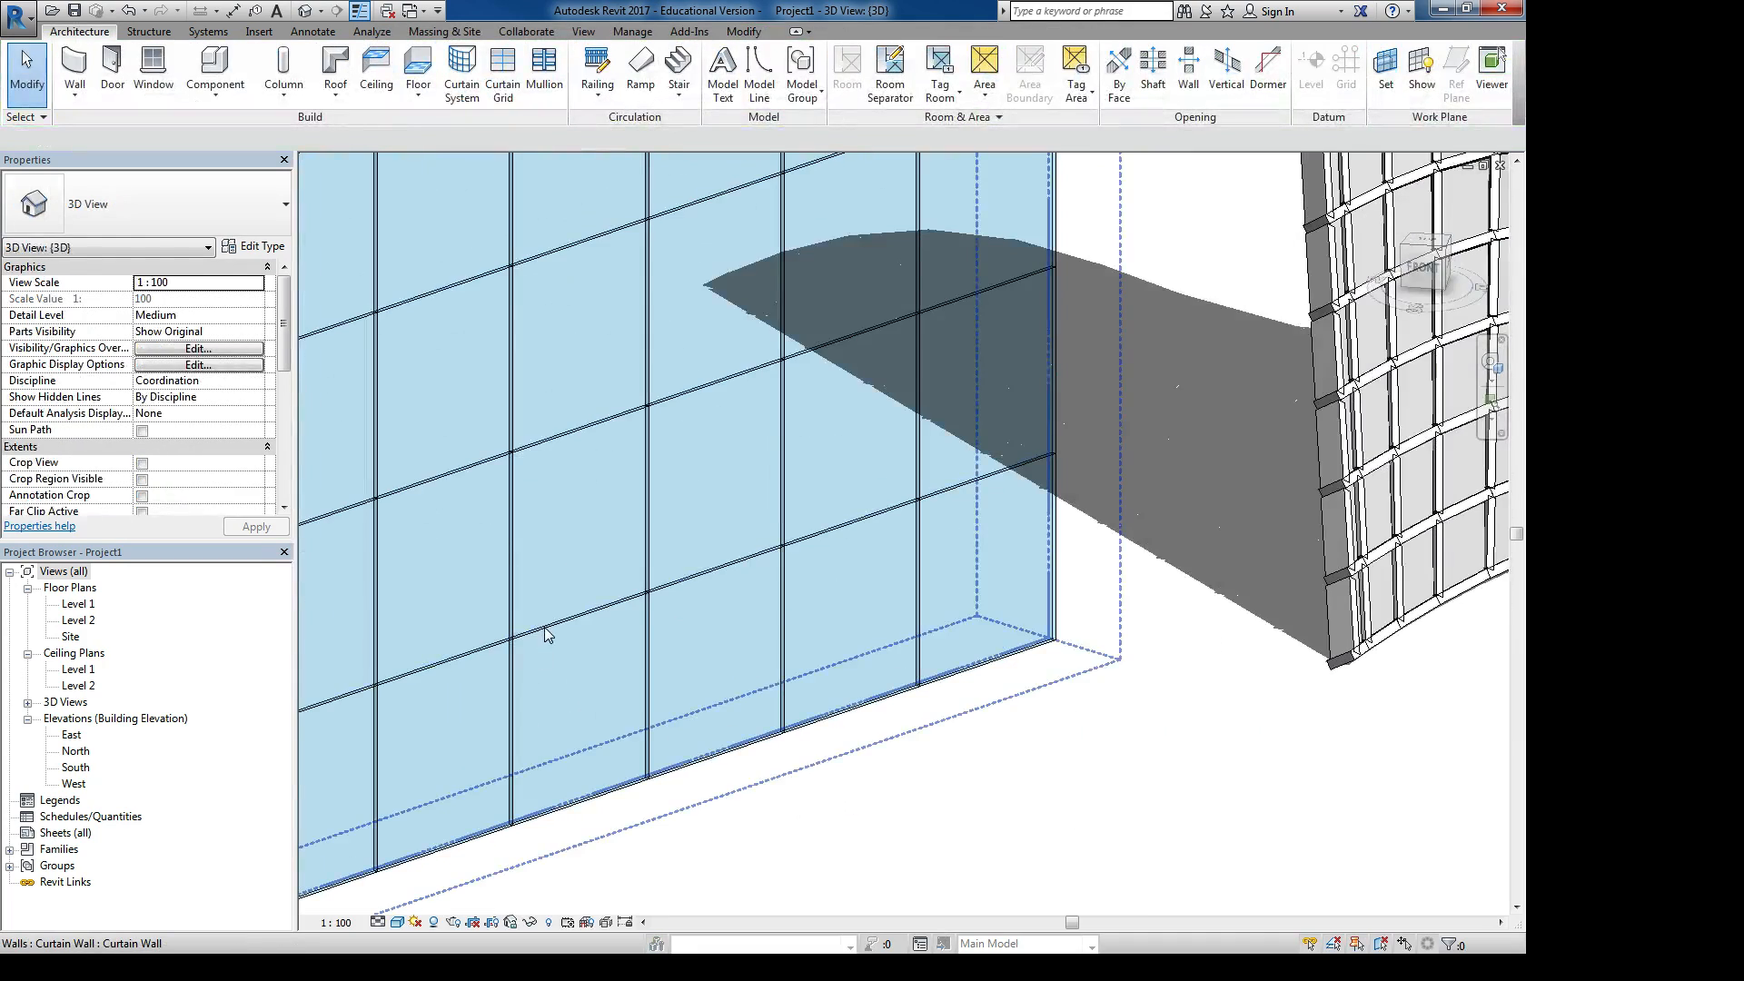
key("Tab")
key("Tab")
key("Tab")
left_click(542, 627)
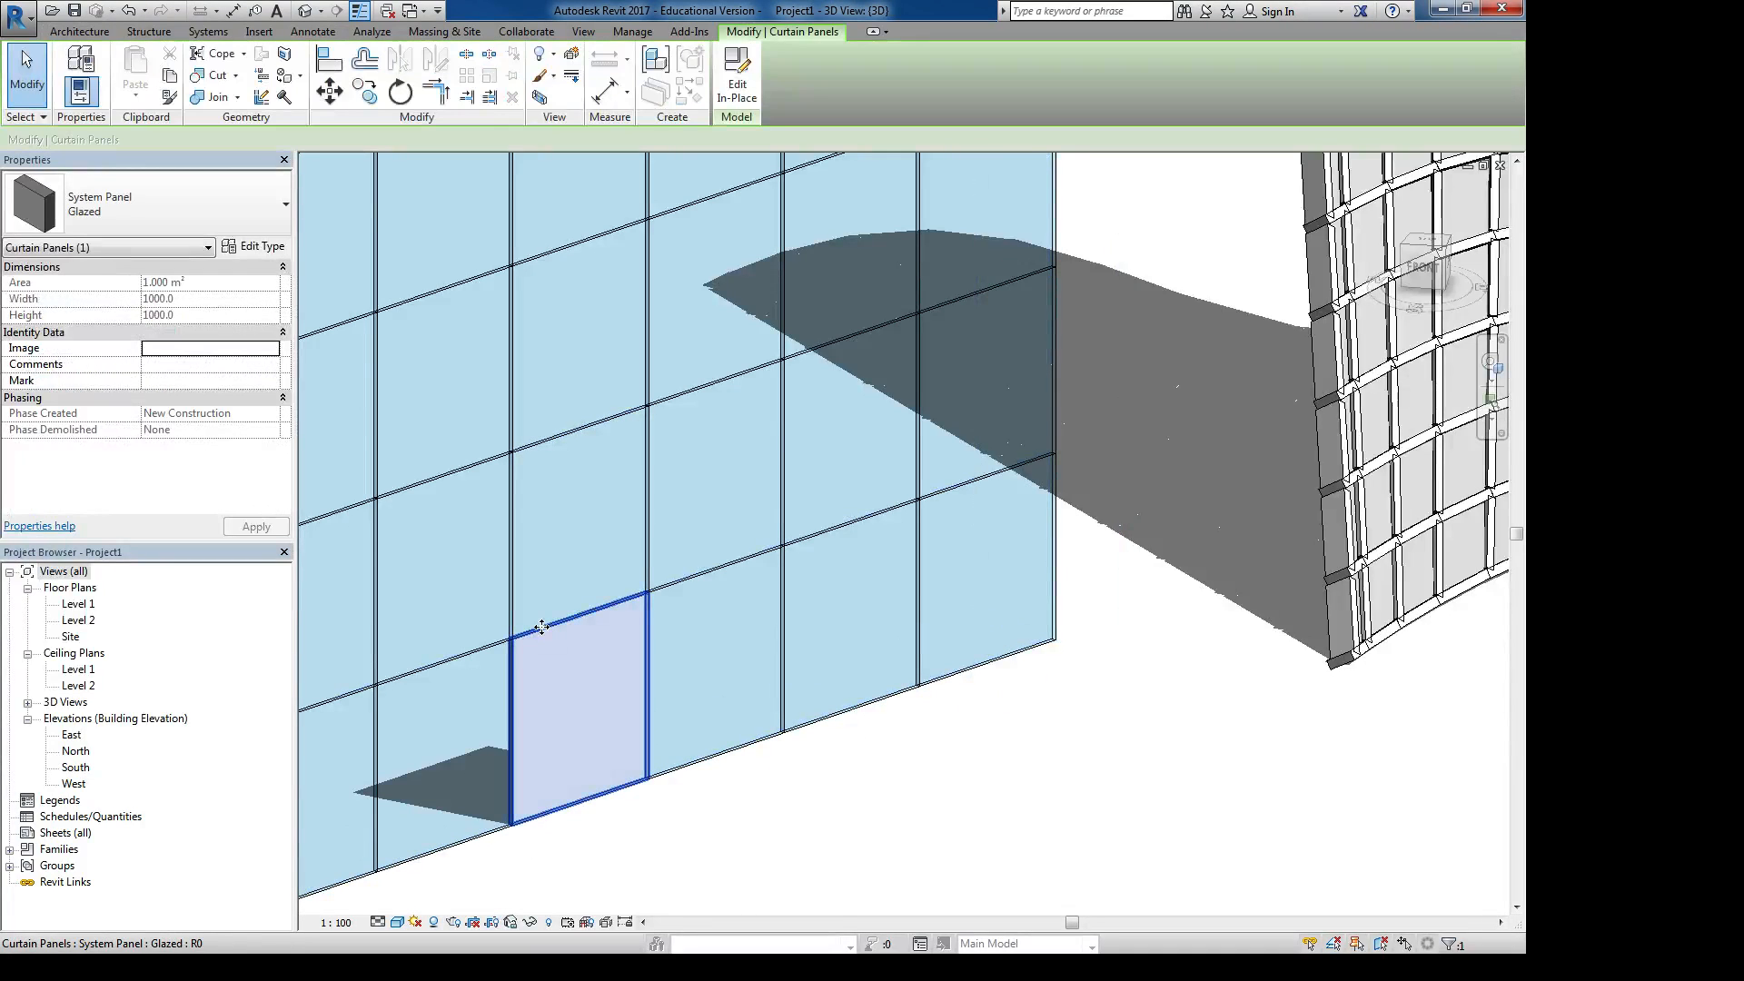
left_click(136, 205)
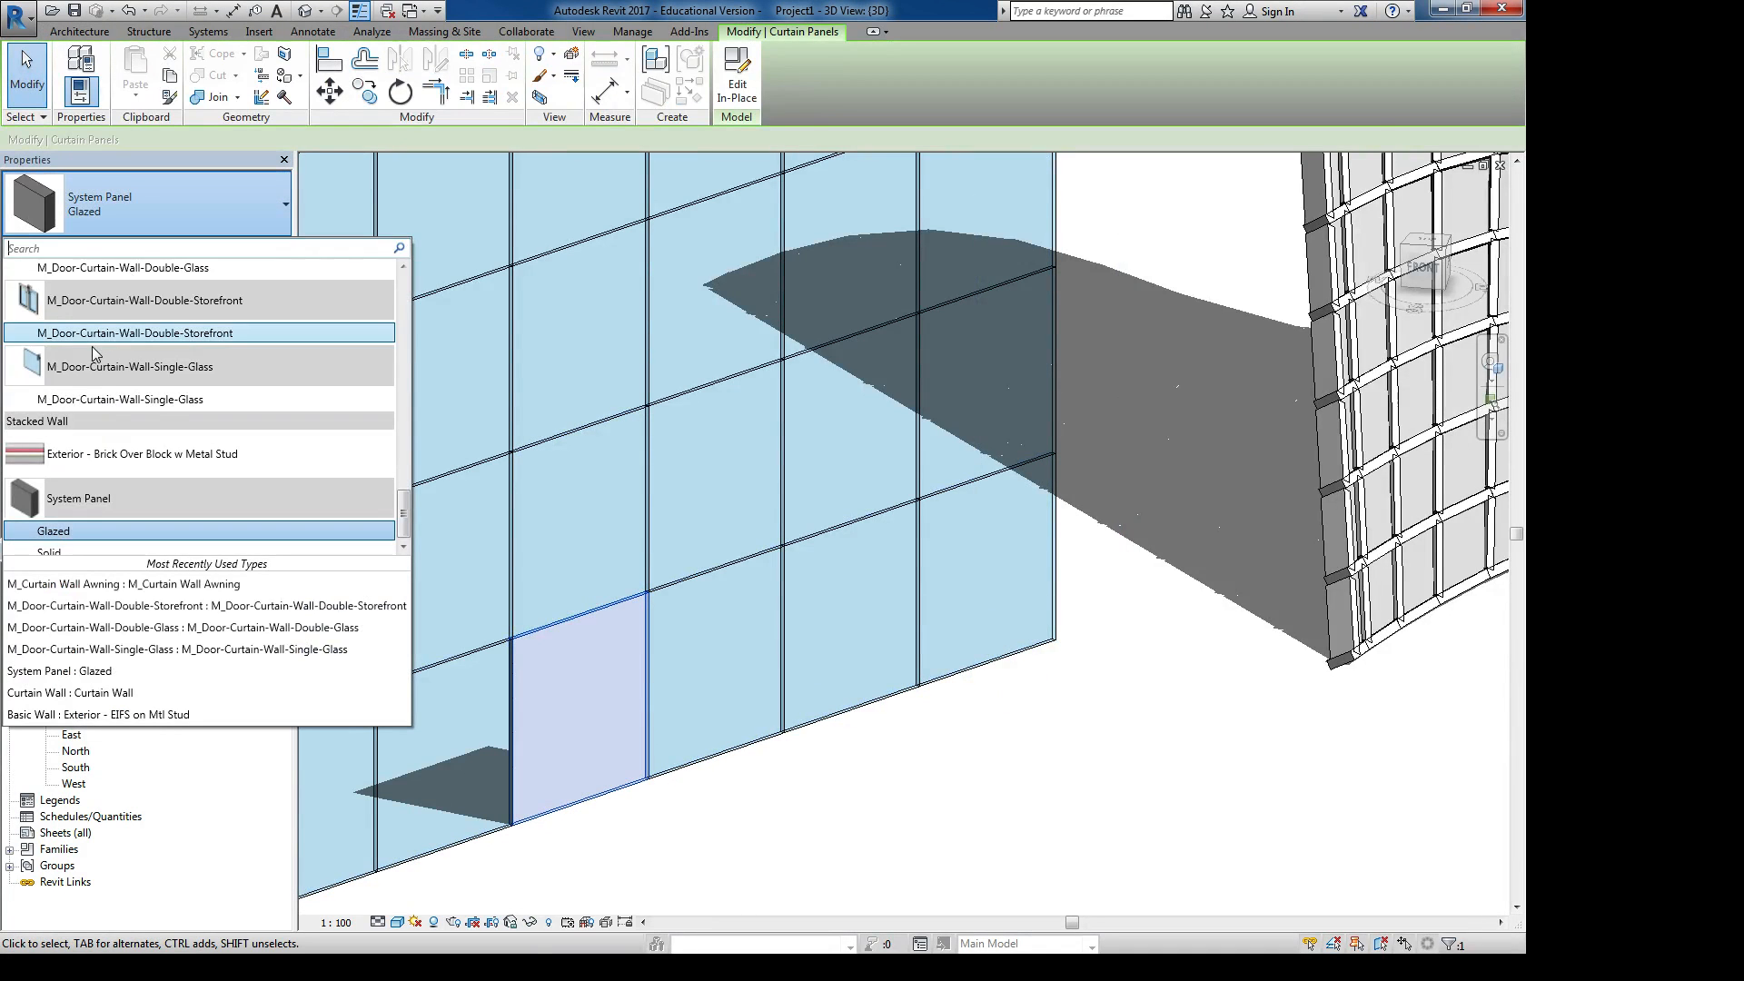
left_click(91, 399)
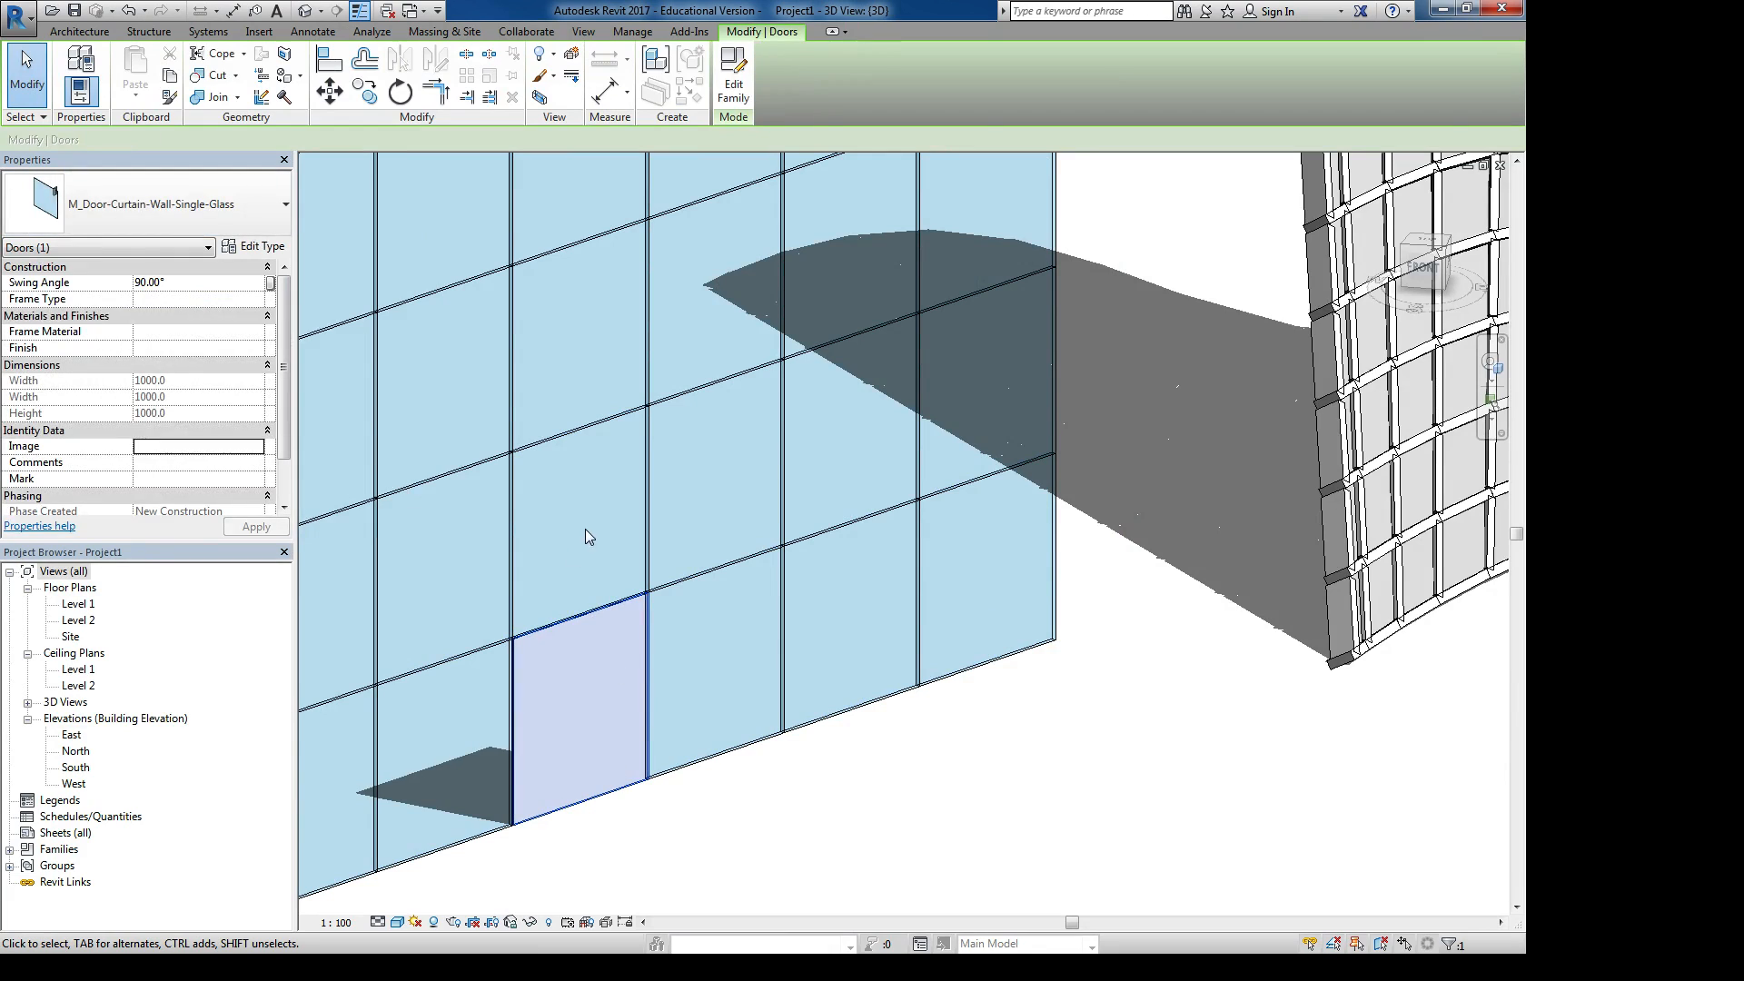
left_click(740, 874)
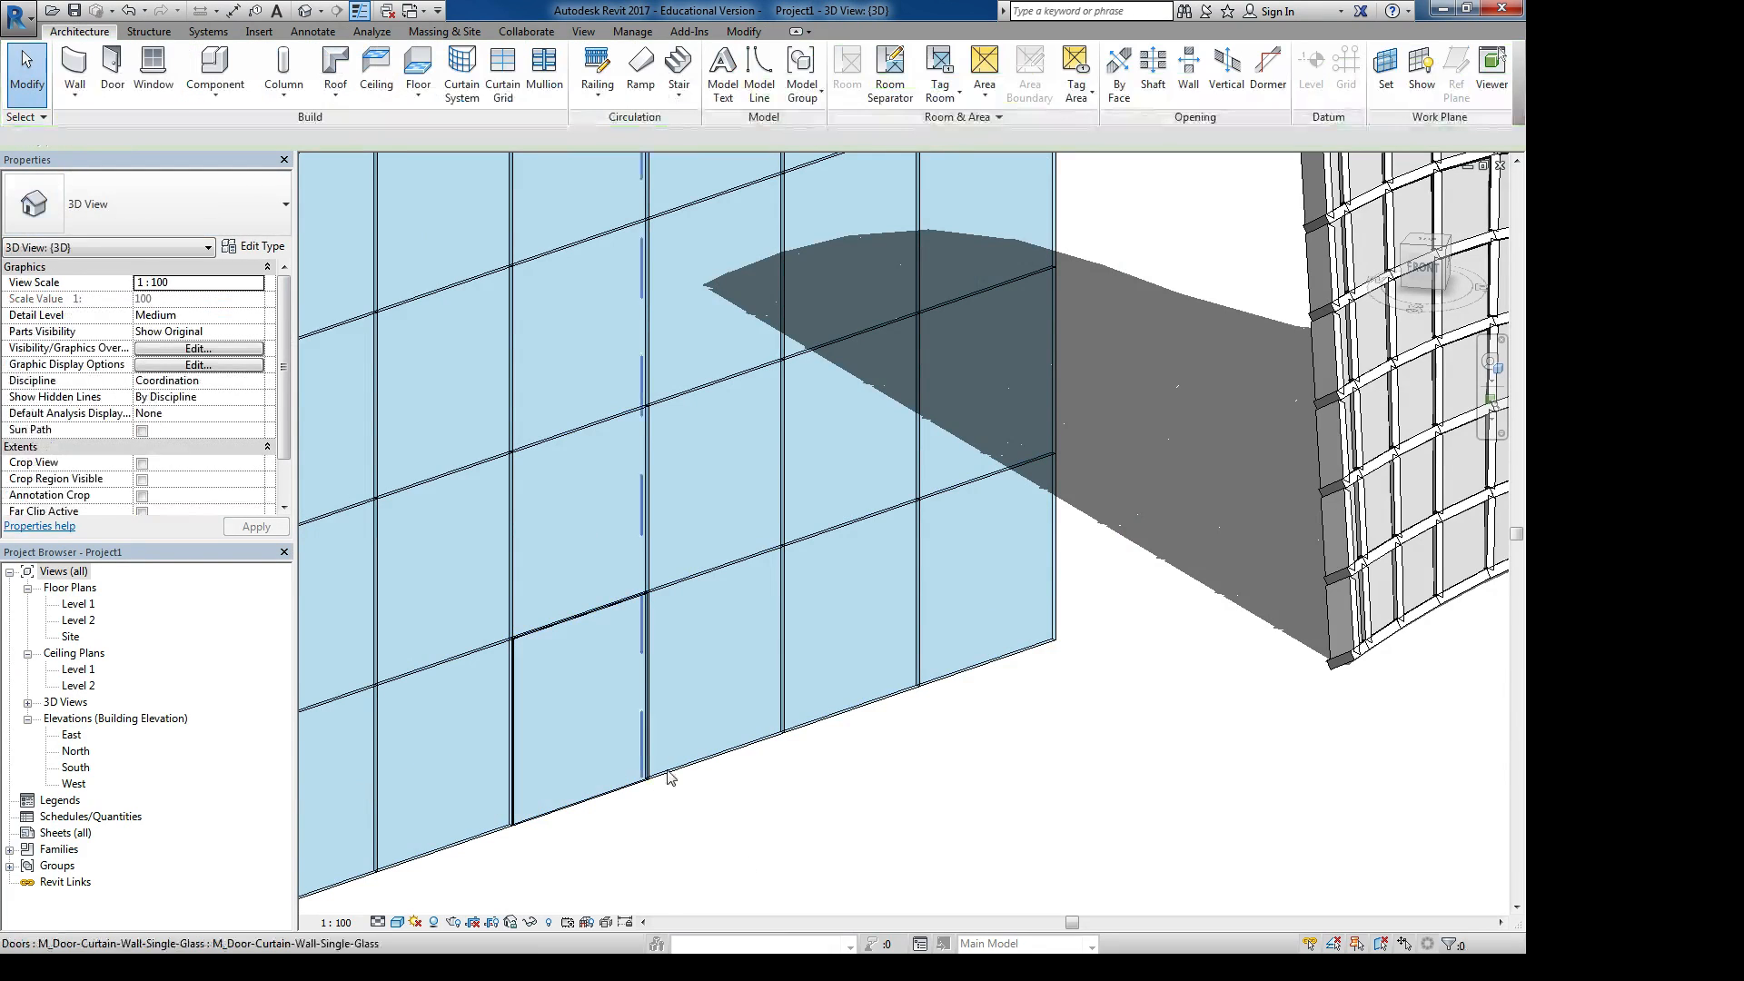
Examine the swing of the new curtain wall door in the Level 1 floor plan
double_click(84, 607)
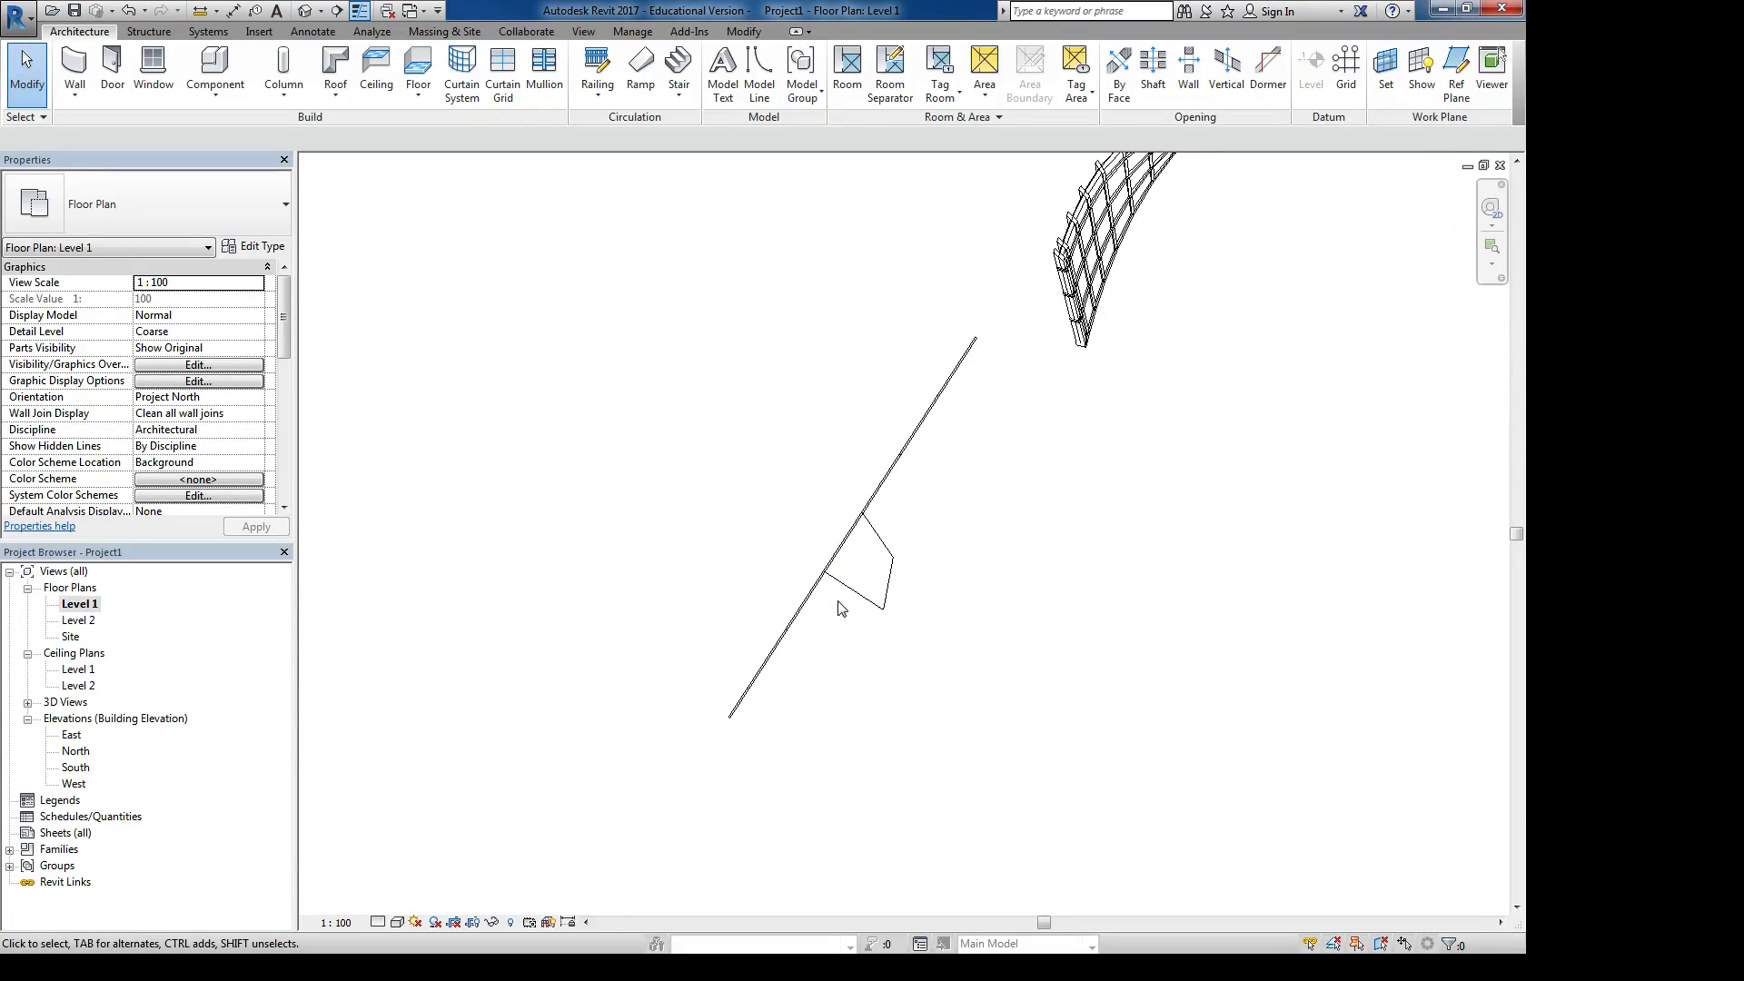
scroll(804, 509, "up", 5)
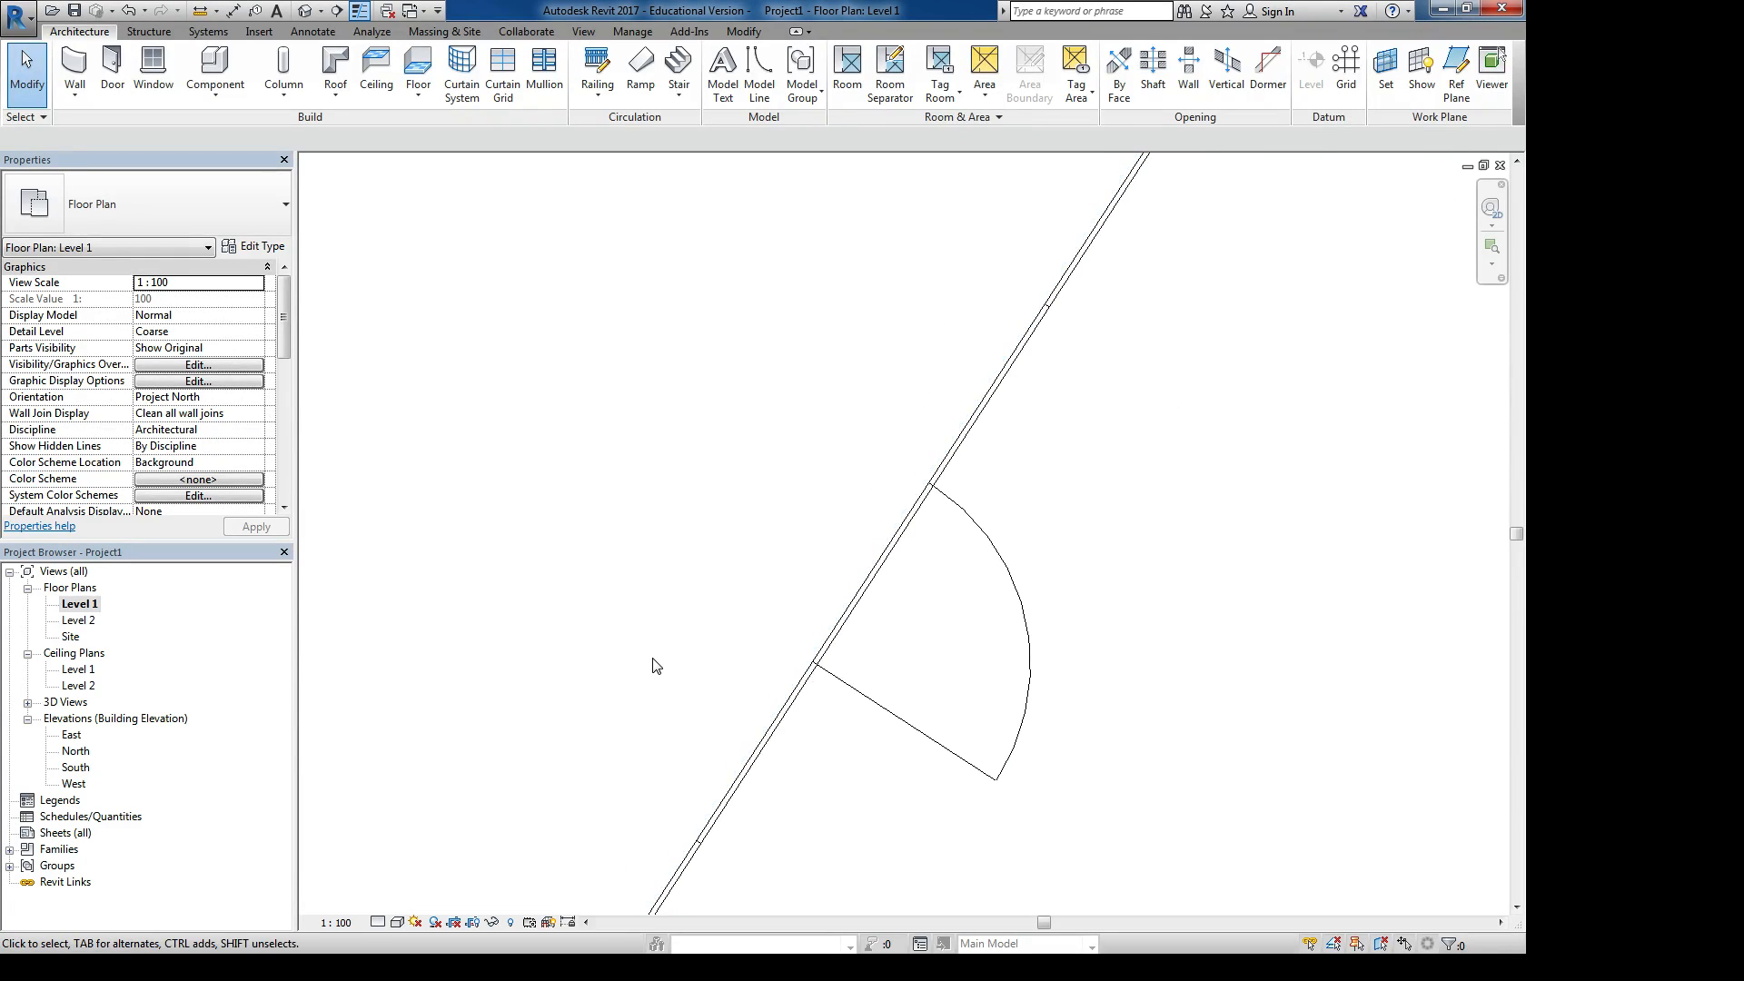
scroll(672, 667, "down", 2)
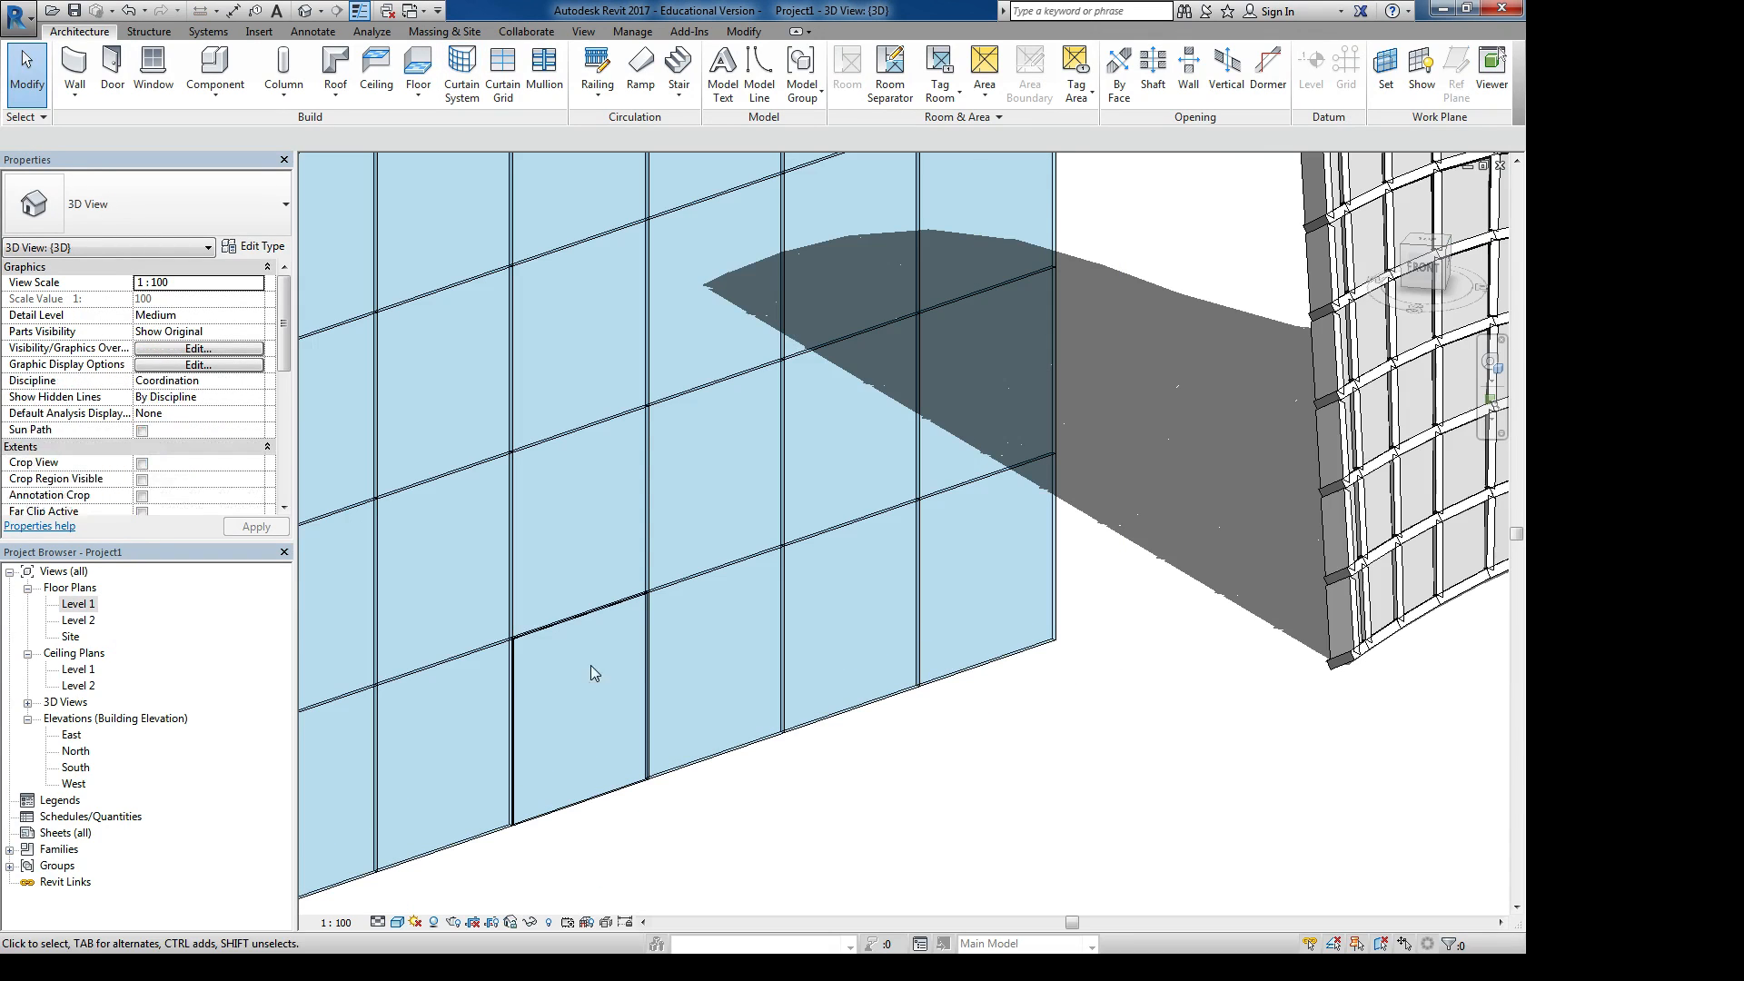
Place 50mm x 150mm rectangular mullions on all grid lines of the straight curtain wall
left_click(544, 73)
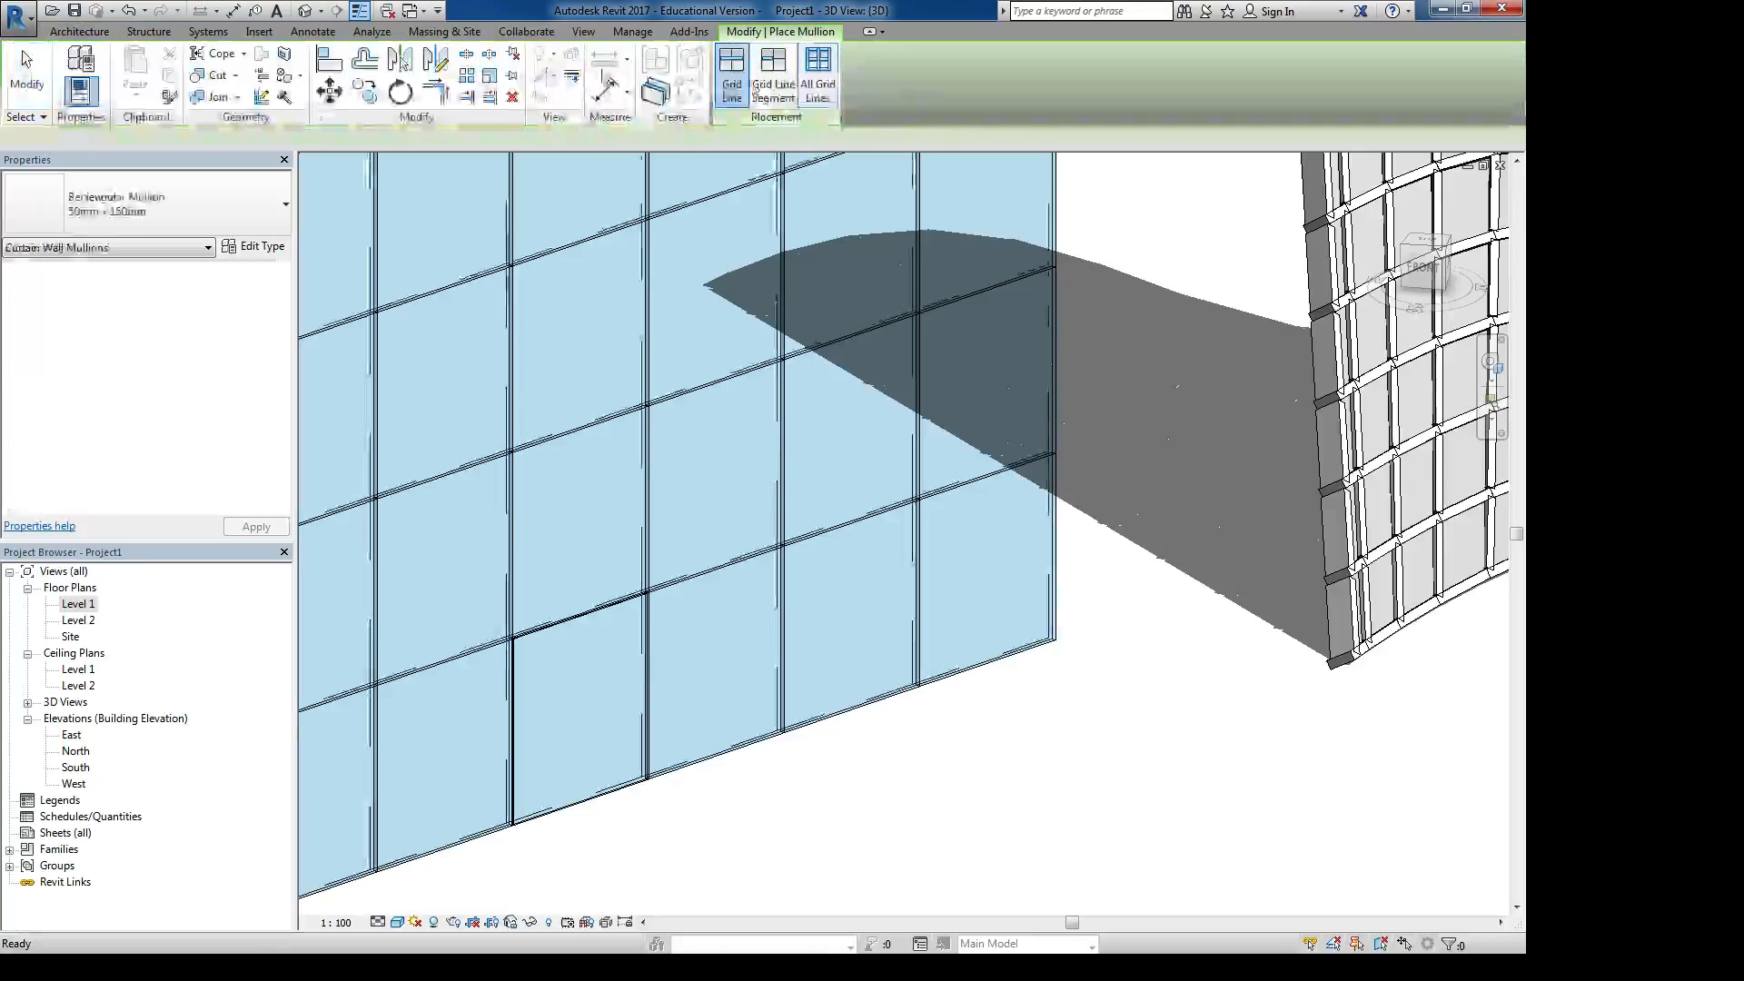
left_click(818, 77)
left_click(931, 425)
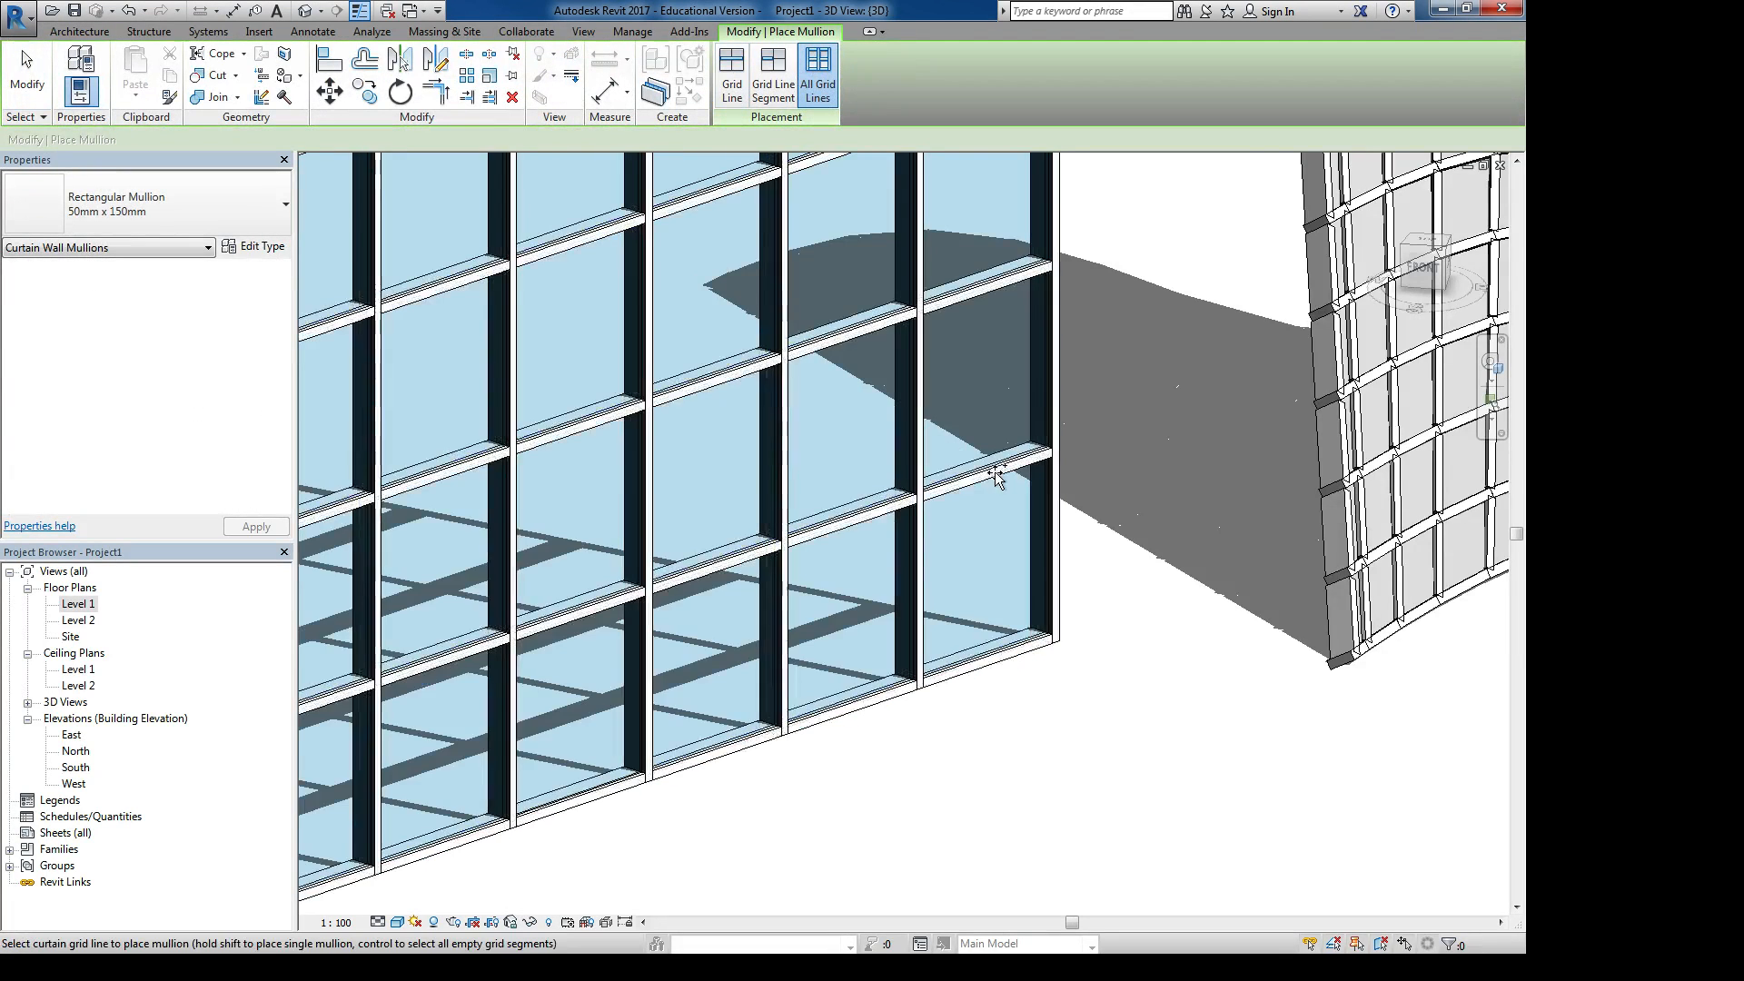
scroll(807, 442, "down", 5)
middle_click_drag(689, 511, 814, 487)
scroll(832, 509, "up", 4)
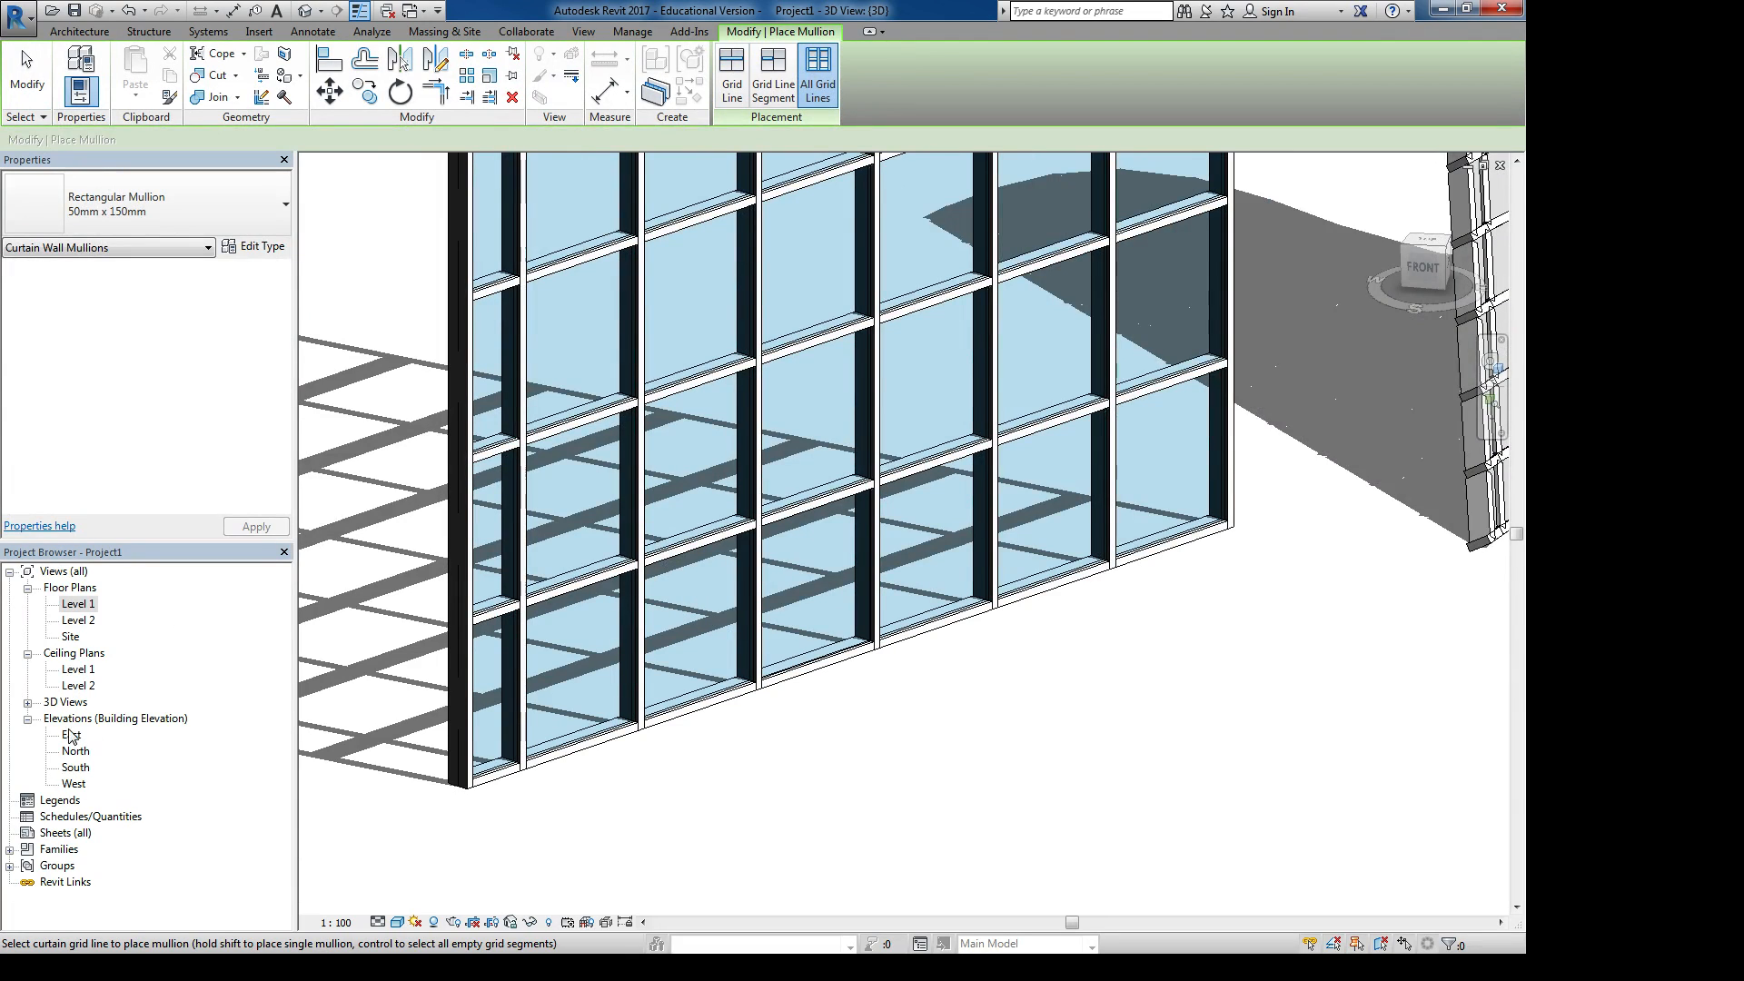
Inspect the door and the new mullions of the straight curtain wall in the Level 1 floor plan
double_click(76, 609)
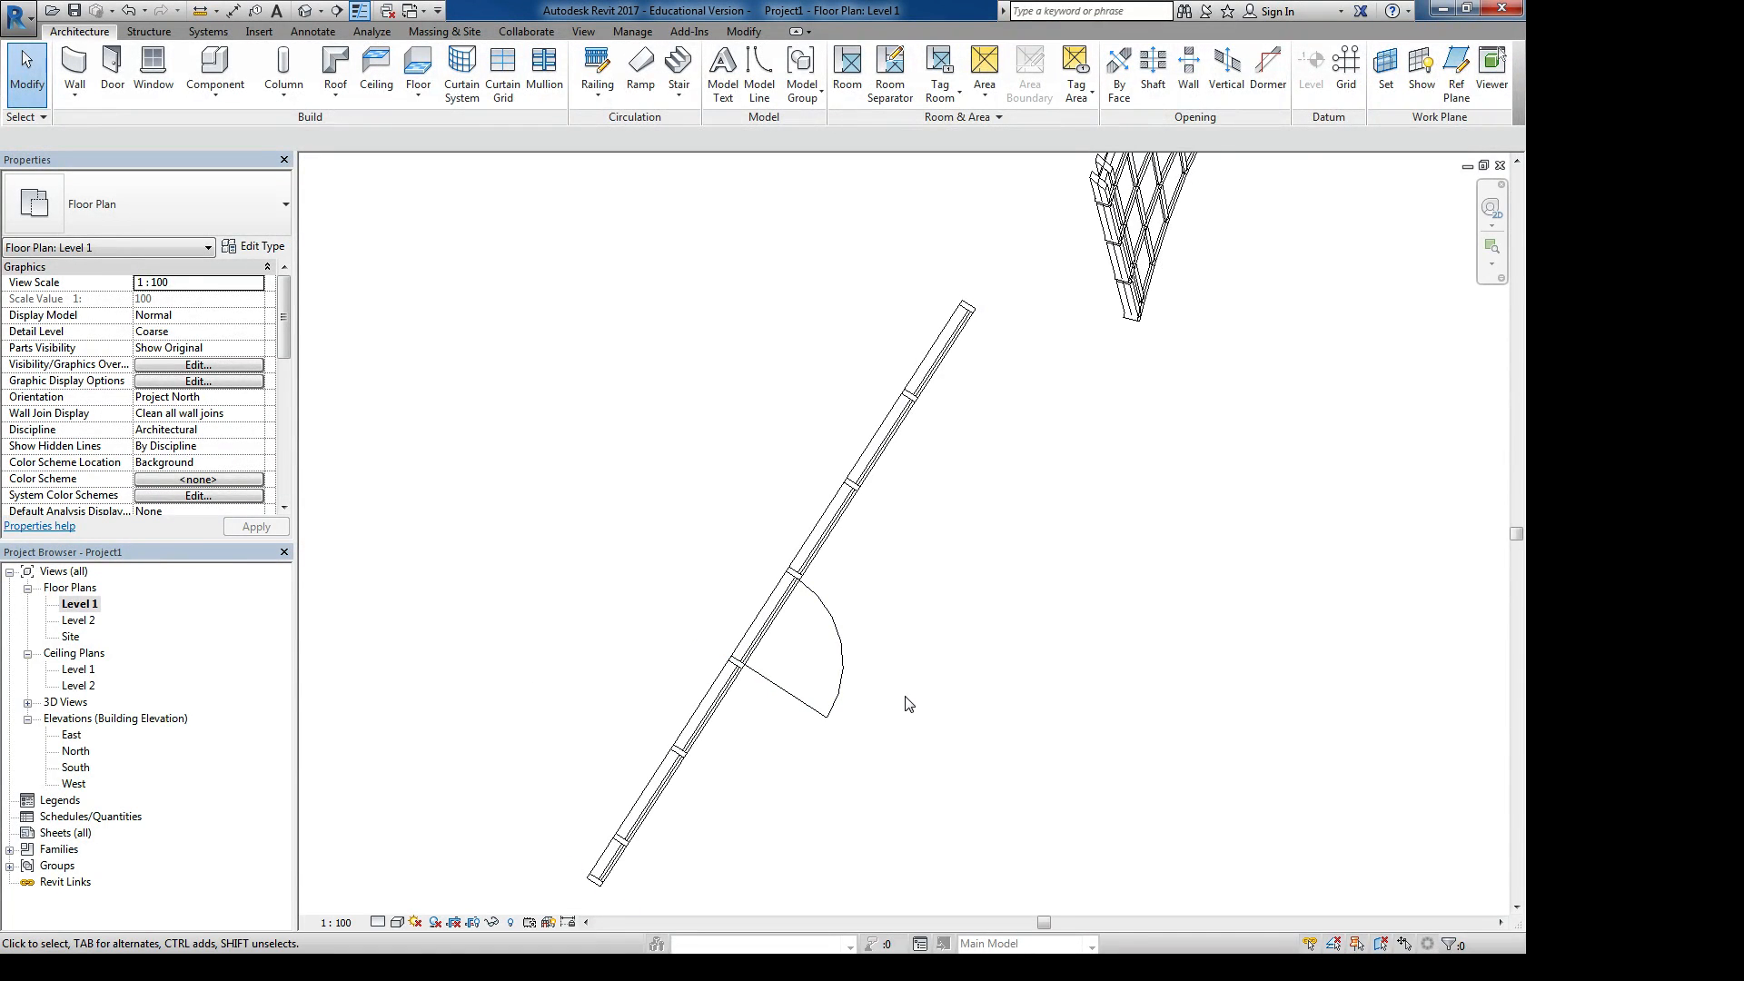
scroll(906, 704, "down", 5)
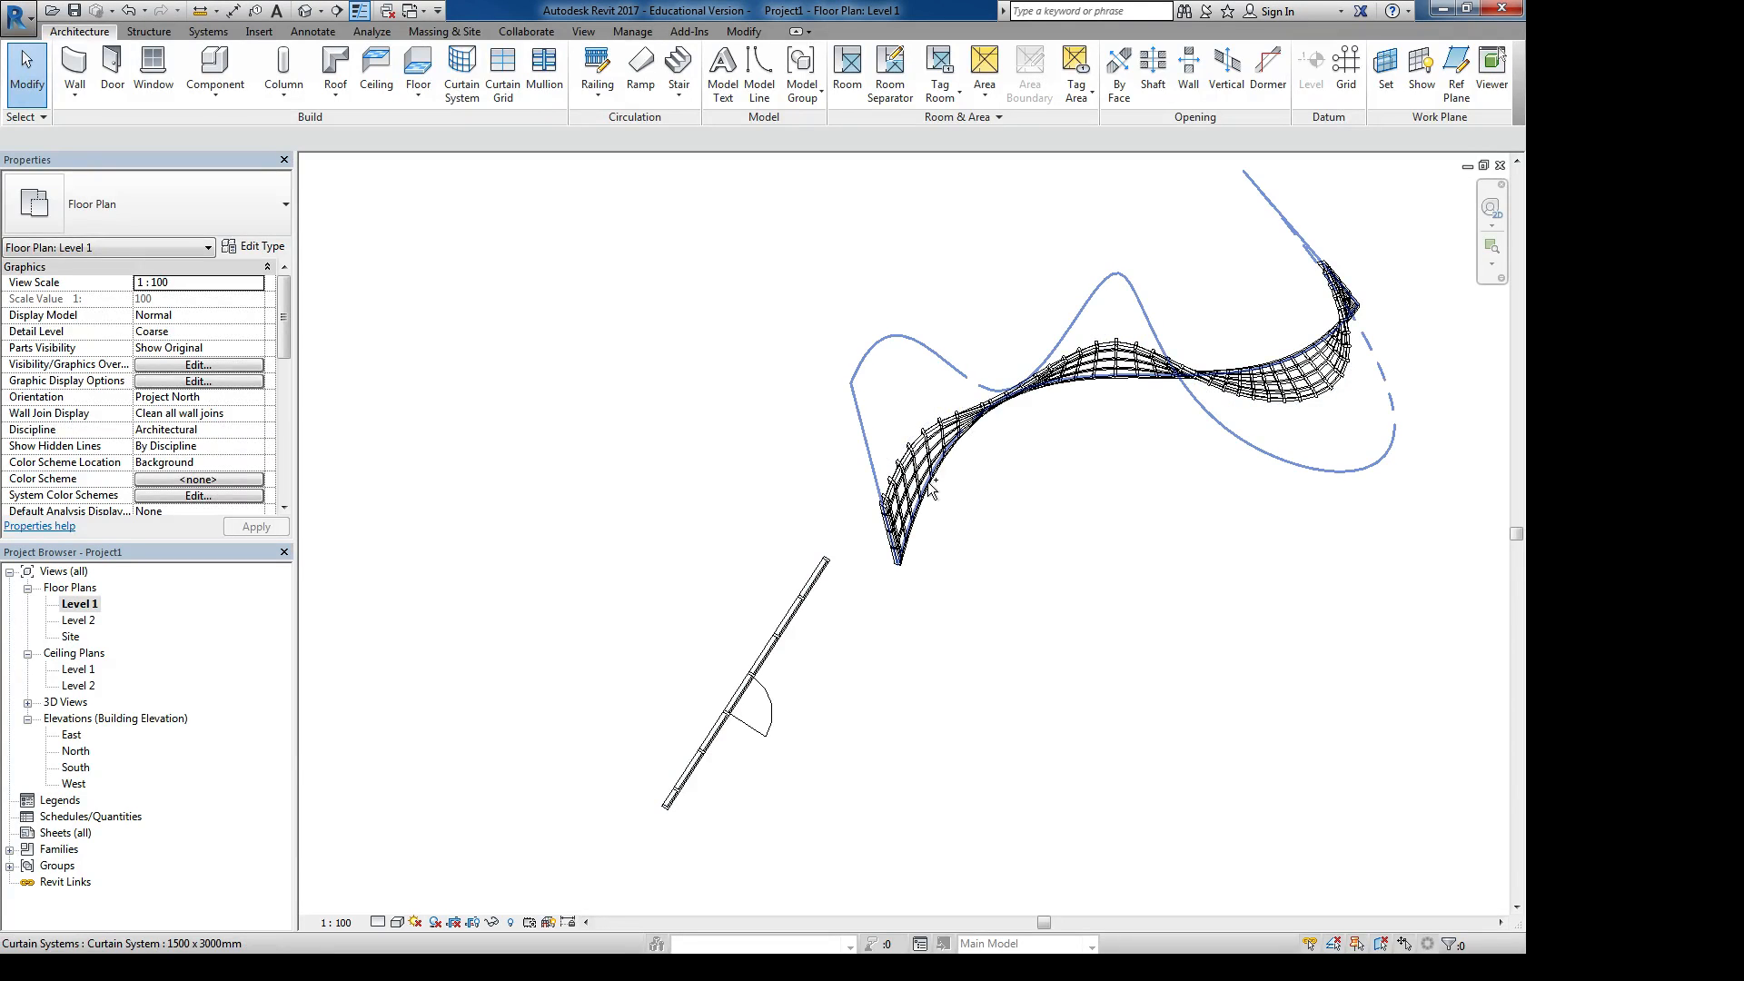
key("ctrl+Tab")
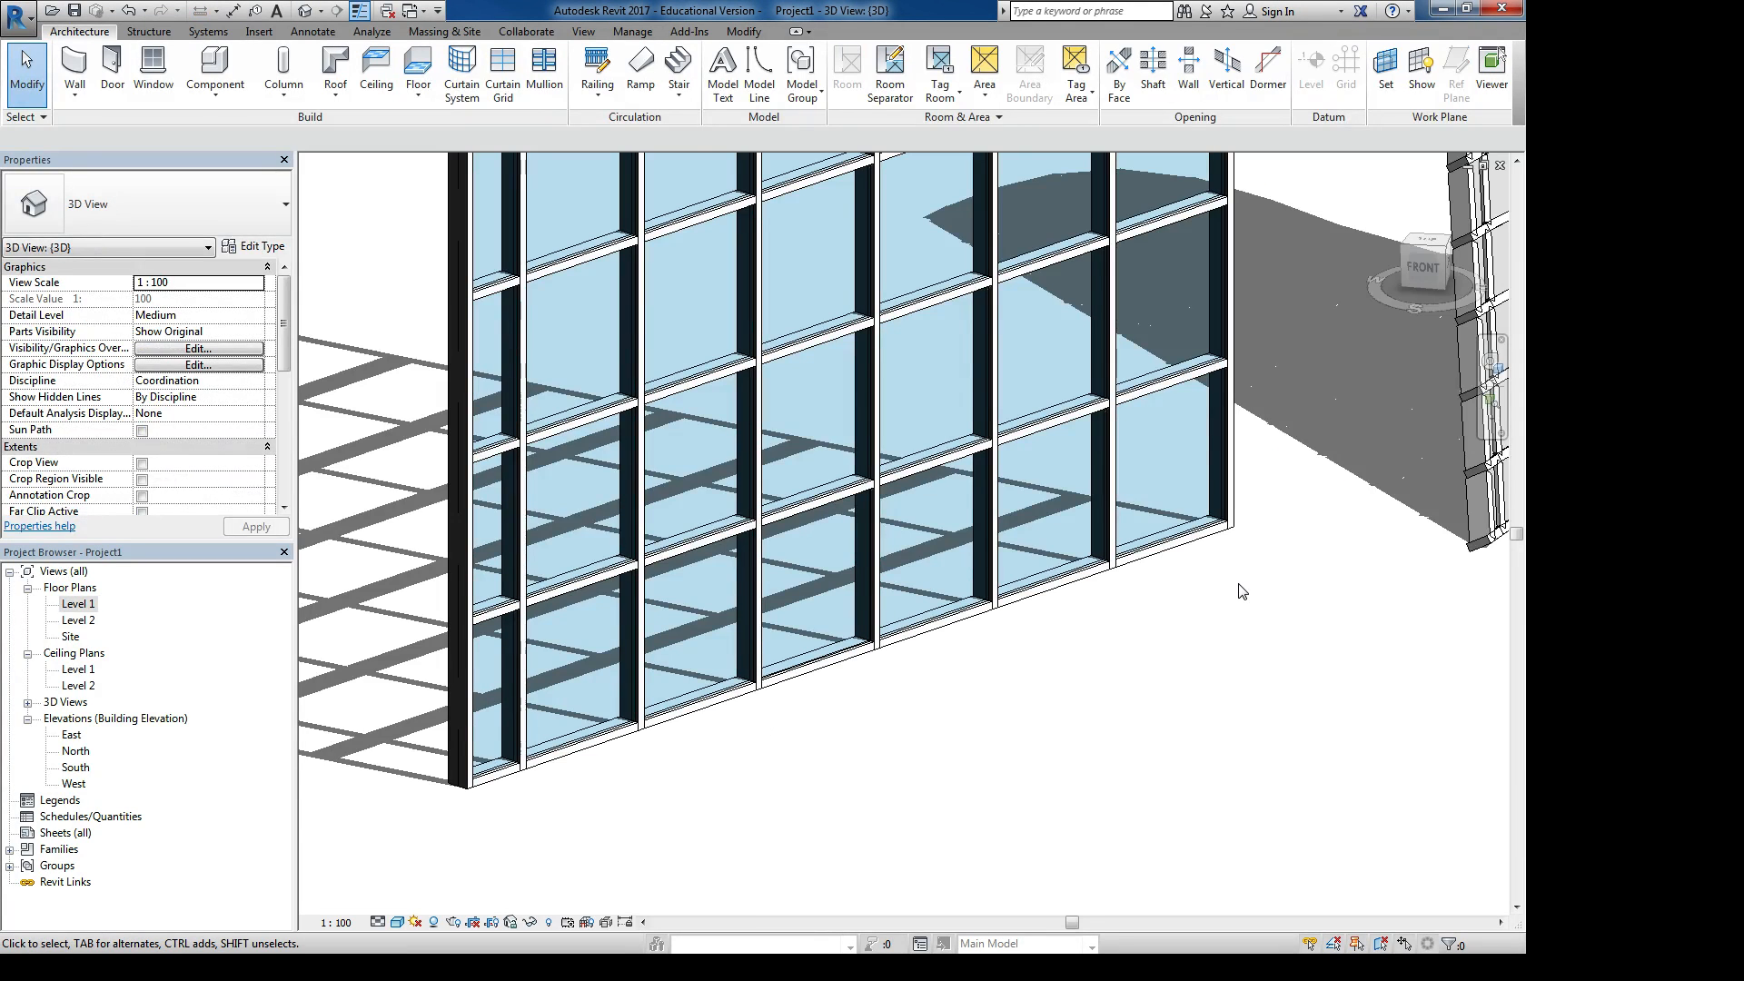
Start a new in-place mass in the 3D view, accepting the proposed name
scroll(1242, 592, "down", 5)
middle_click_drag(1242, 588, 761, 572, "shift")
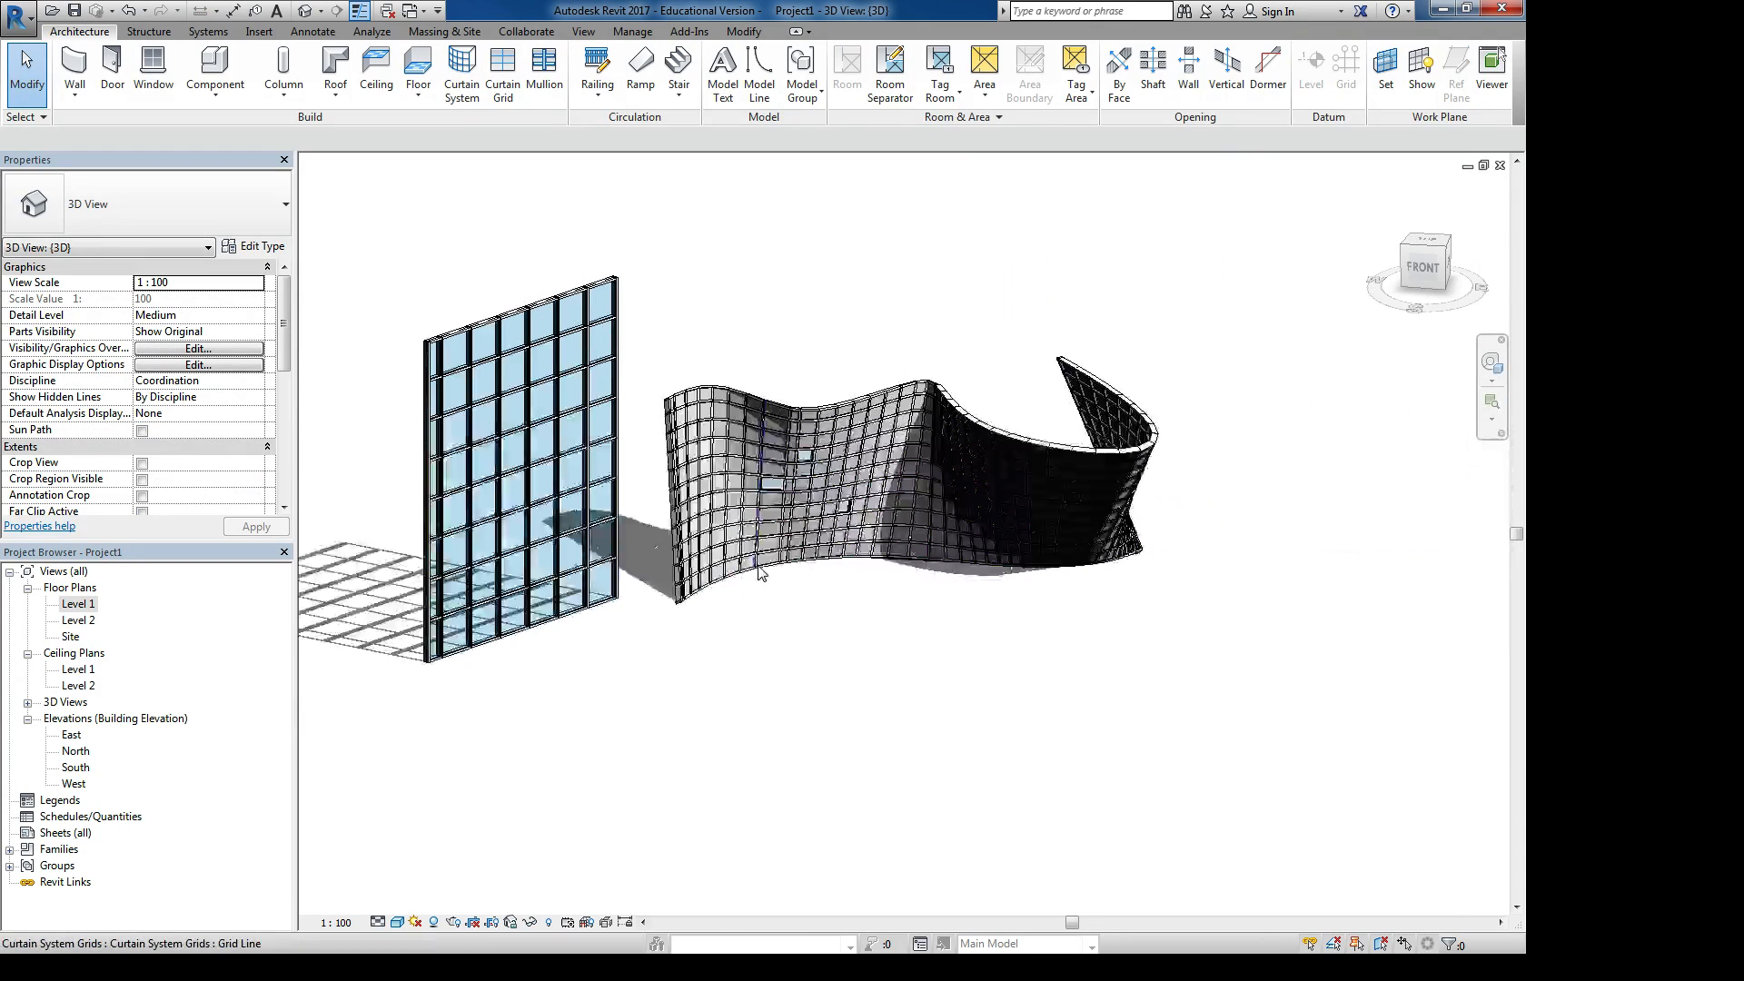
middle_click_drag(1126, 608, 710, 589, "shift")
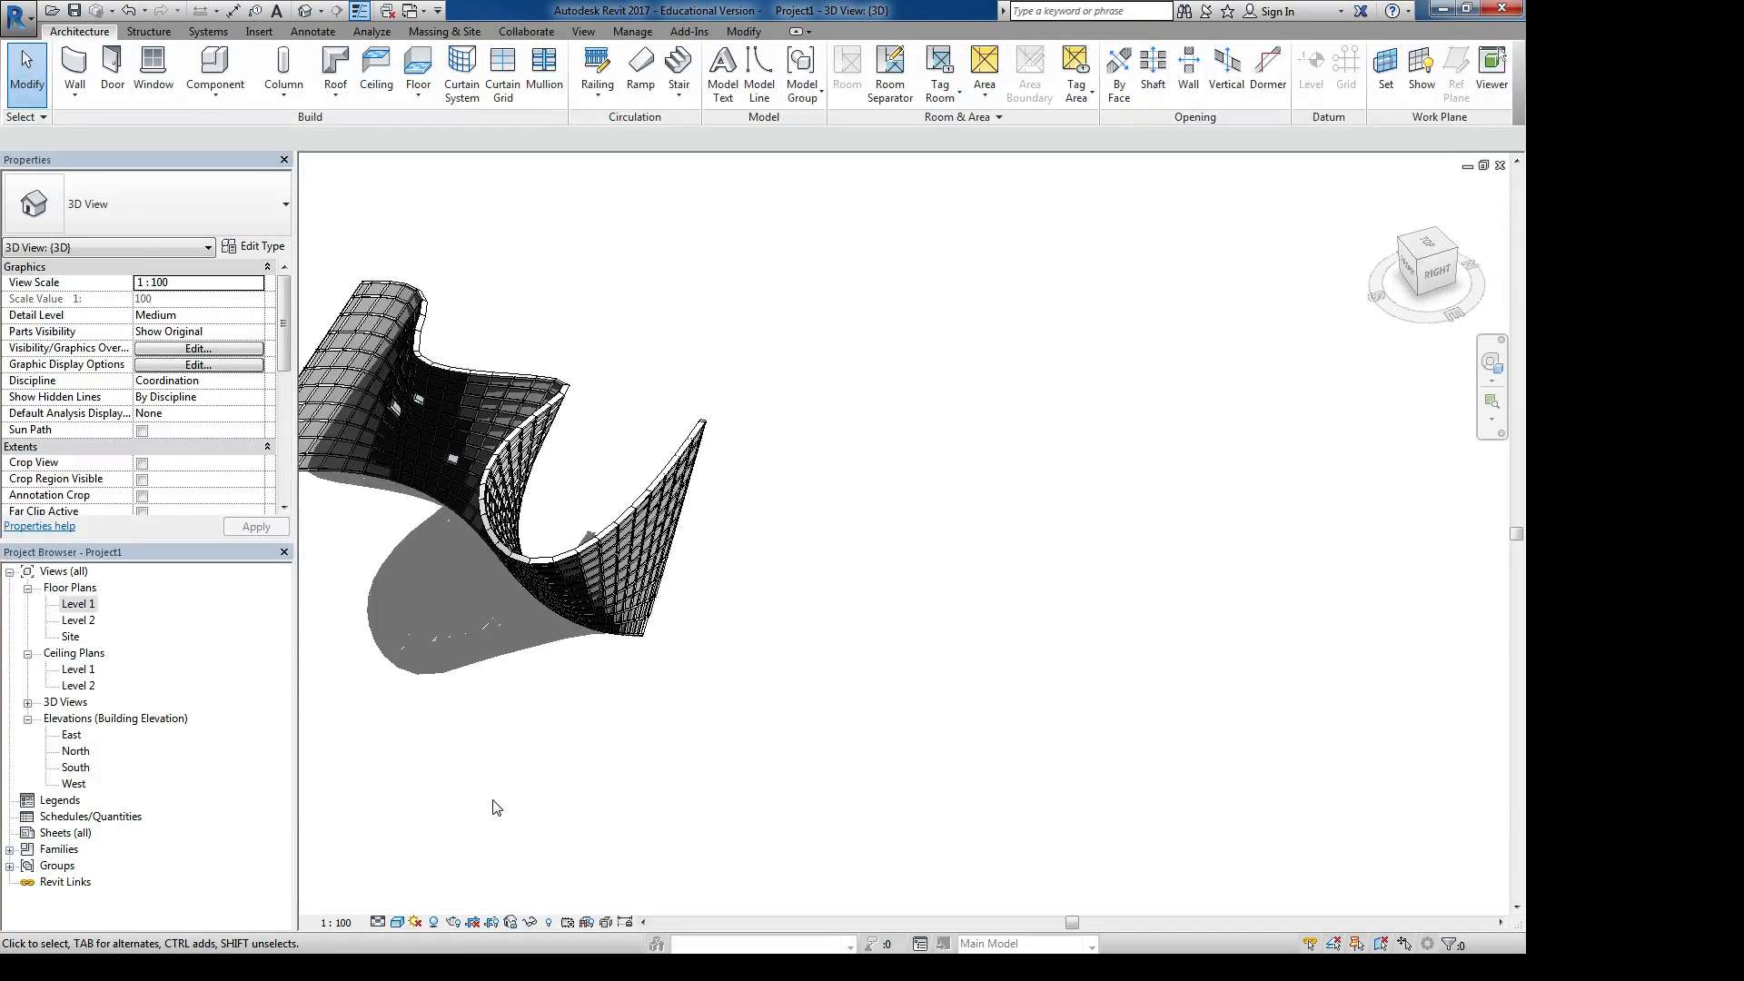
middle_click_drag(496, 808, 828, 748)
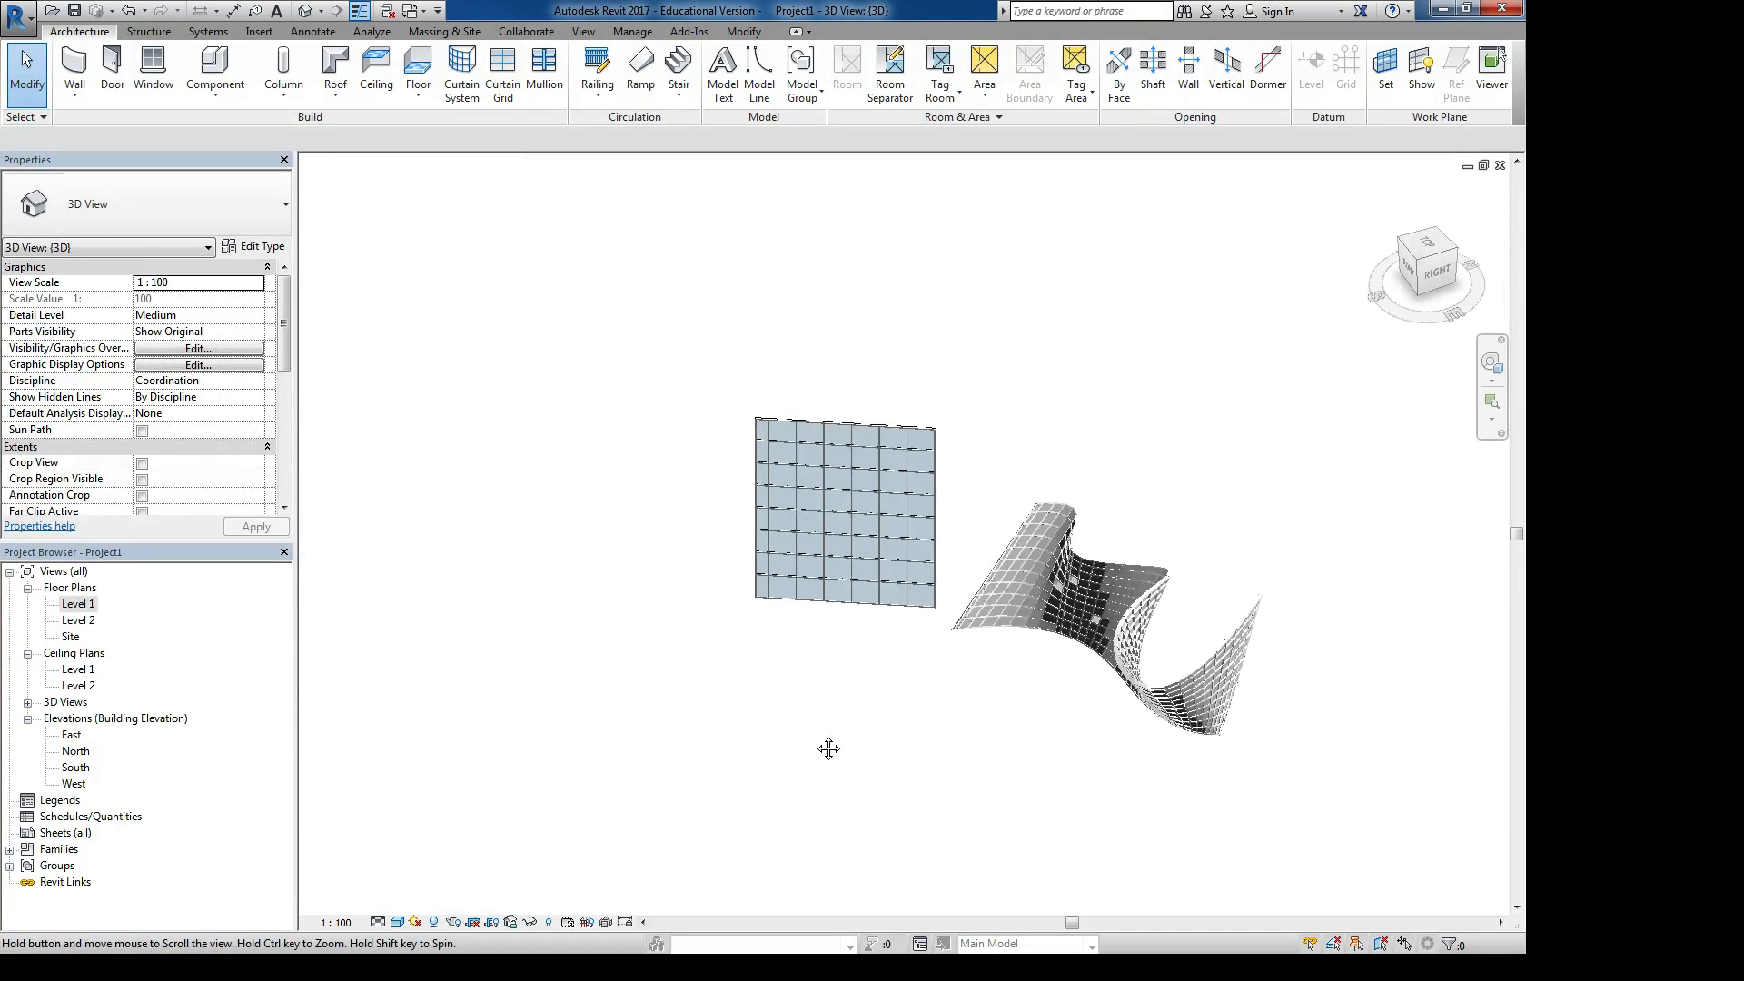
left_click(444, 31)
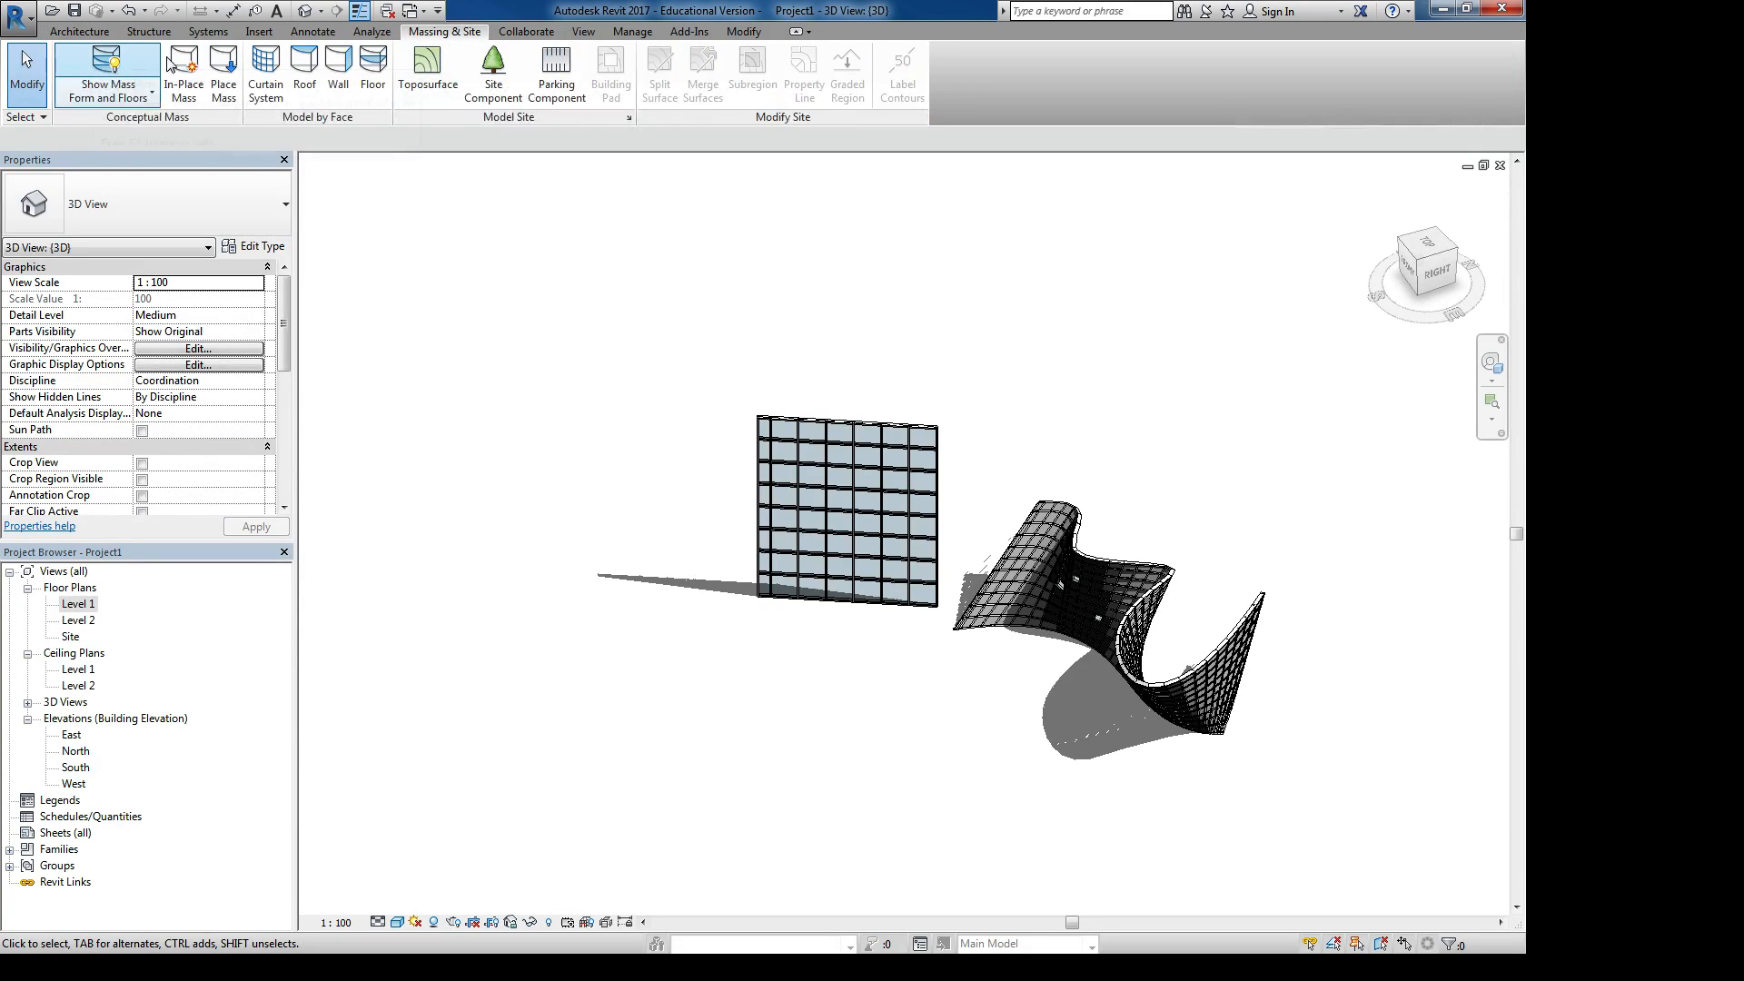
left_click(172, 66)
left_click(757, 522)
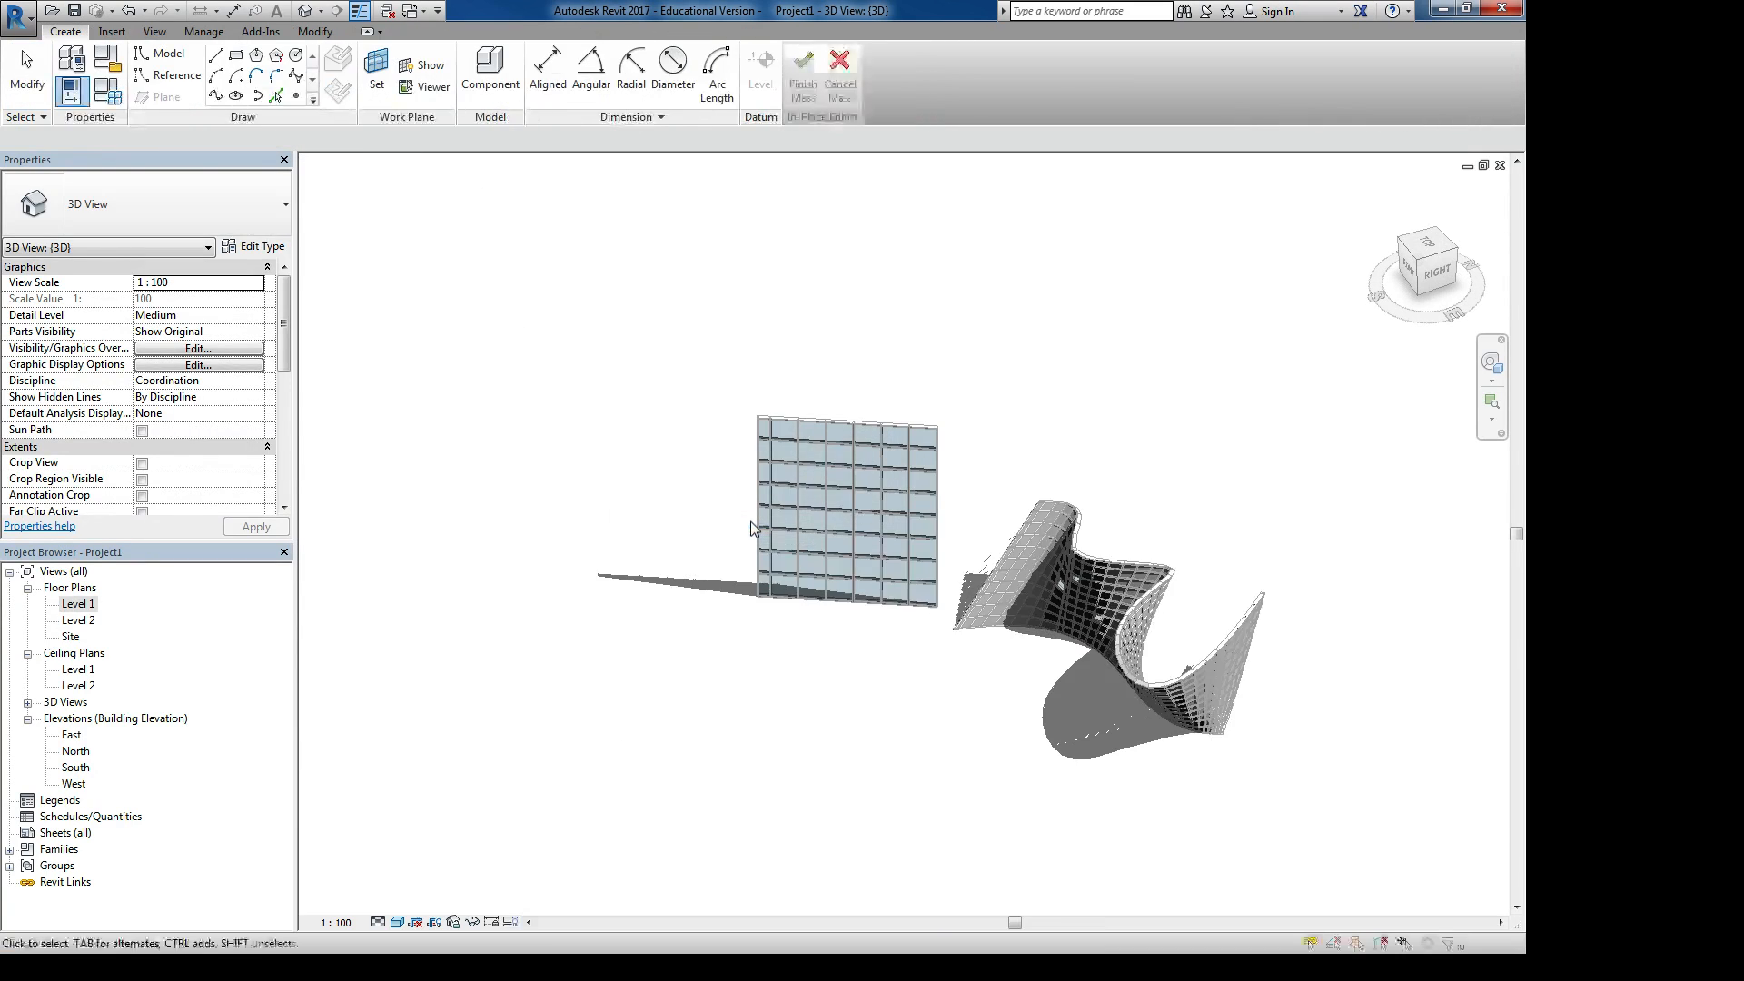
Sketch a rectangle on the Level 1 plane in the empty area beyond the curved curtain system
left_click(235, 56)
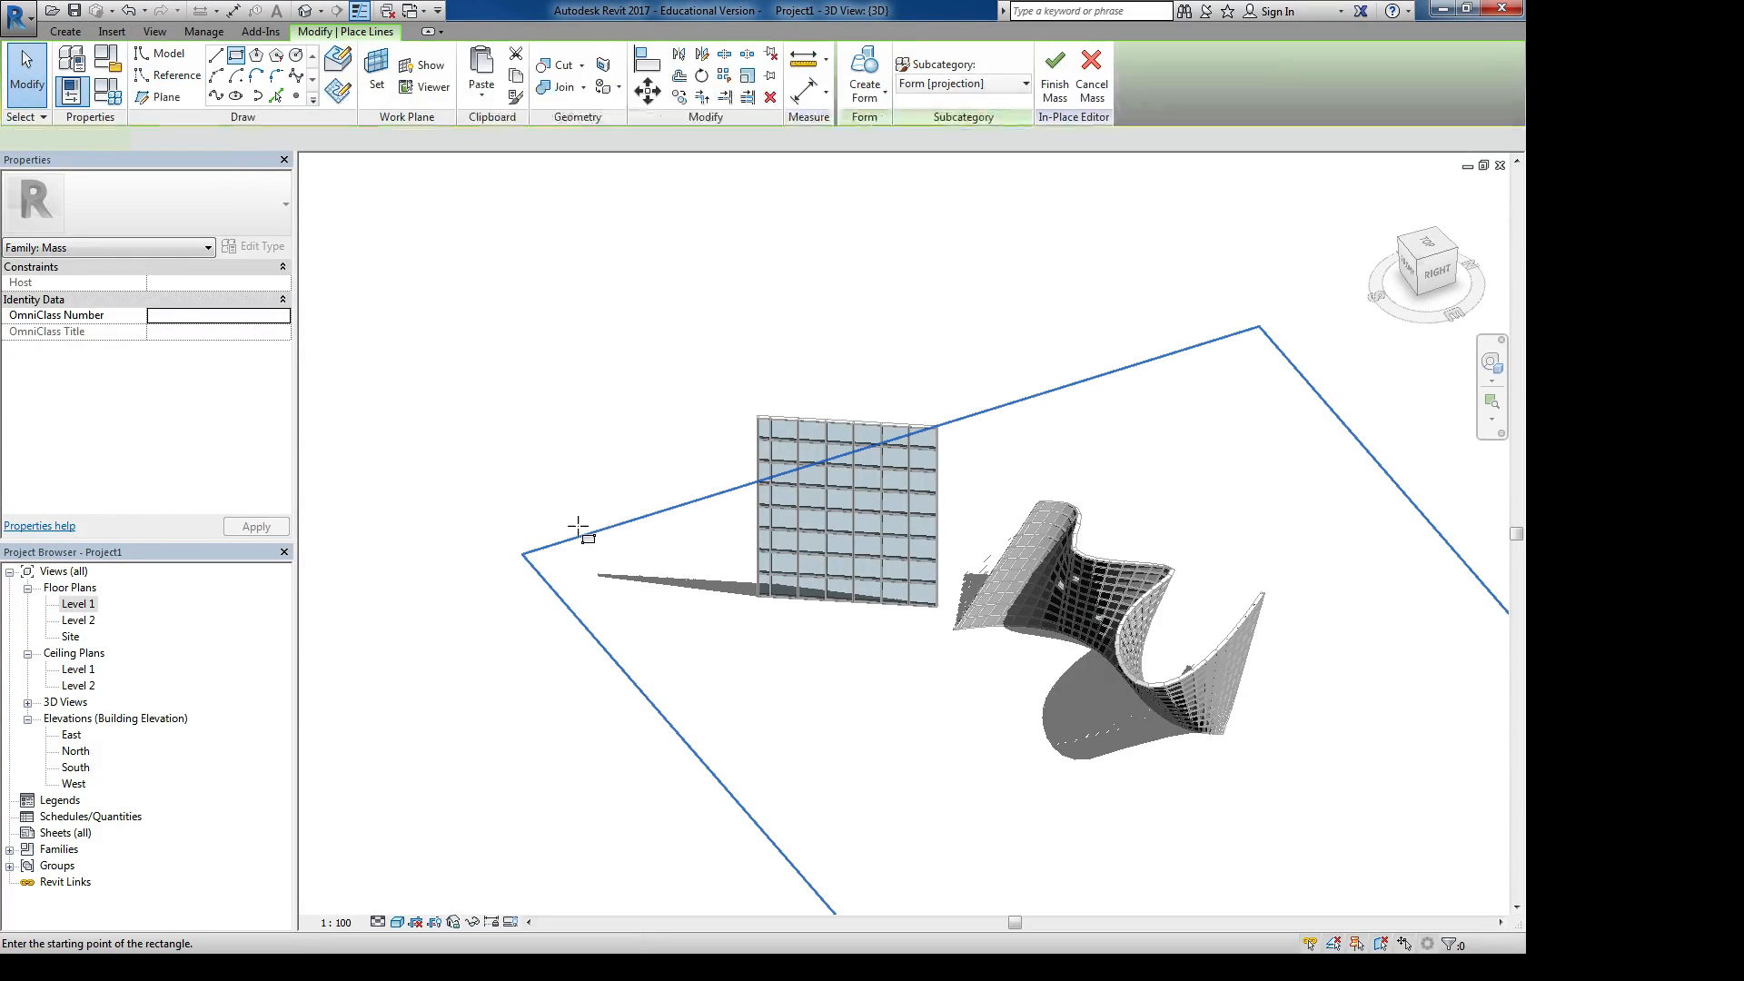
scroll(536, 536, "down", 3)
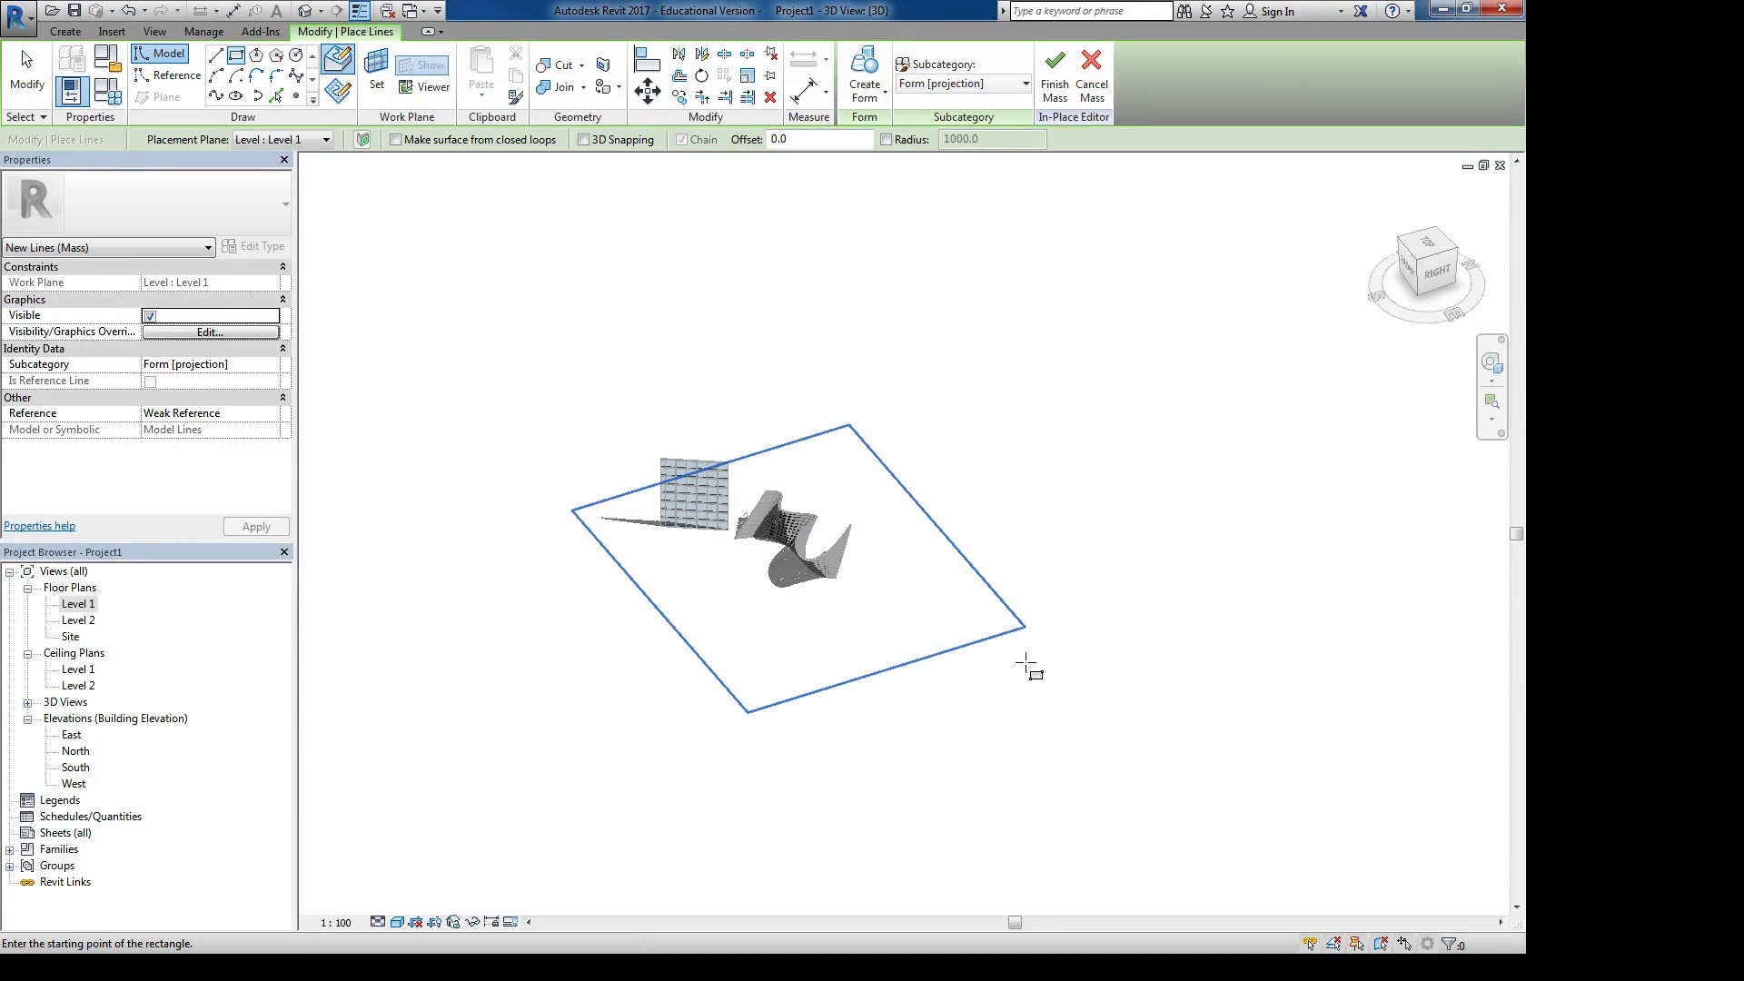
left_click(904, 612)
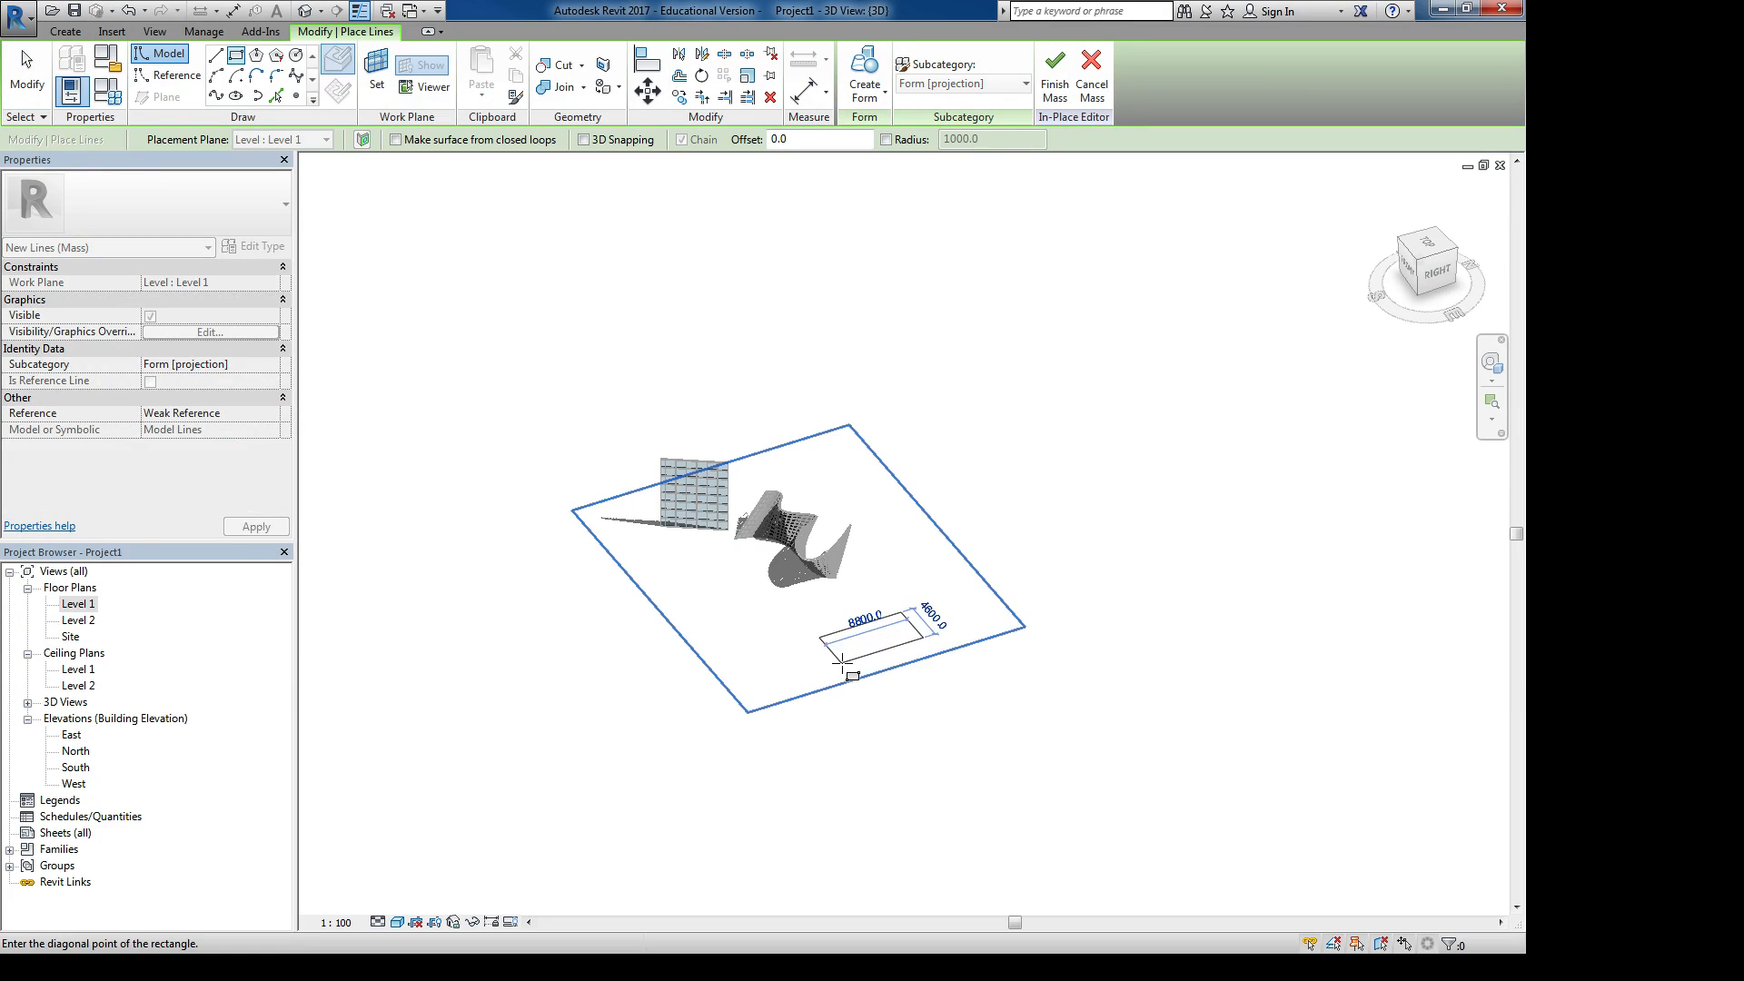
left_click(866, 652)
scroll(913, 660, "up", 4)
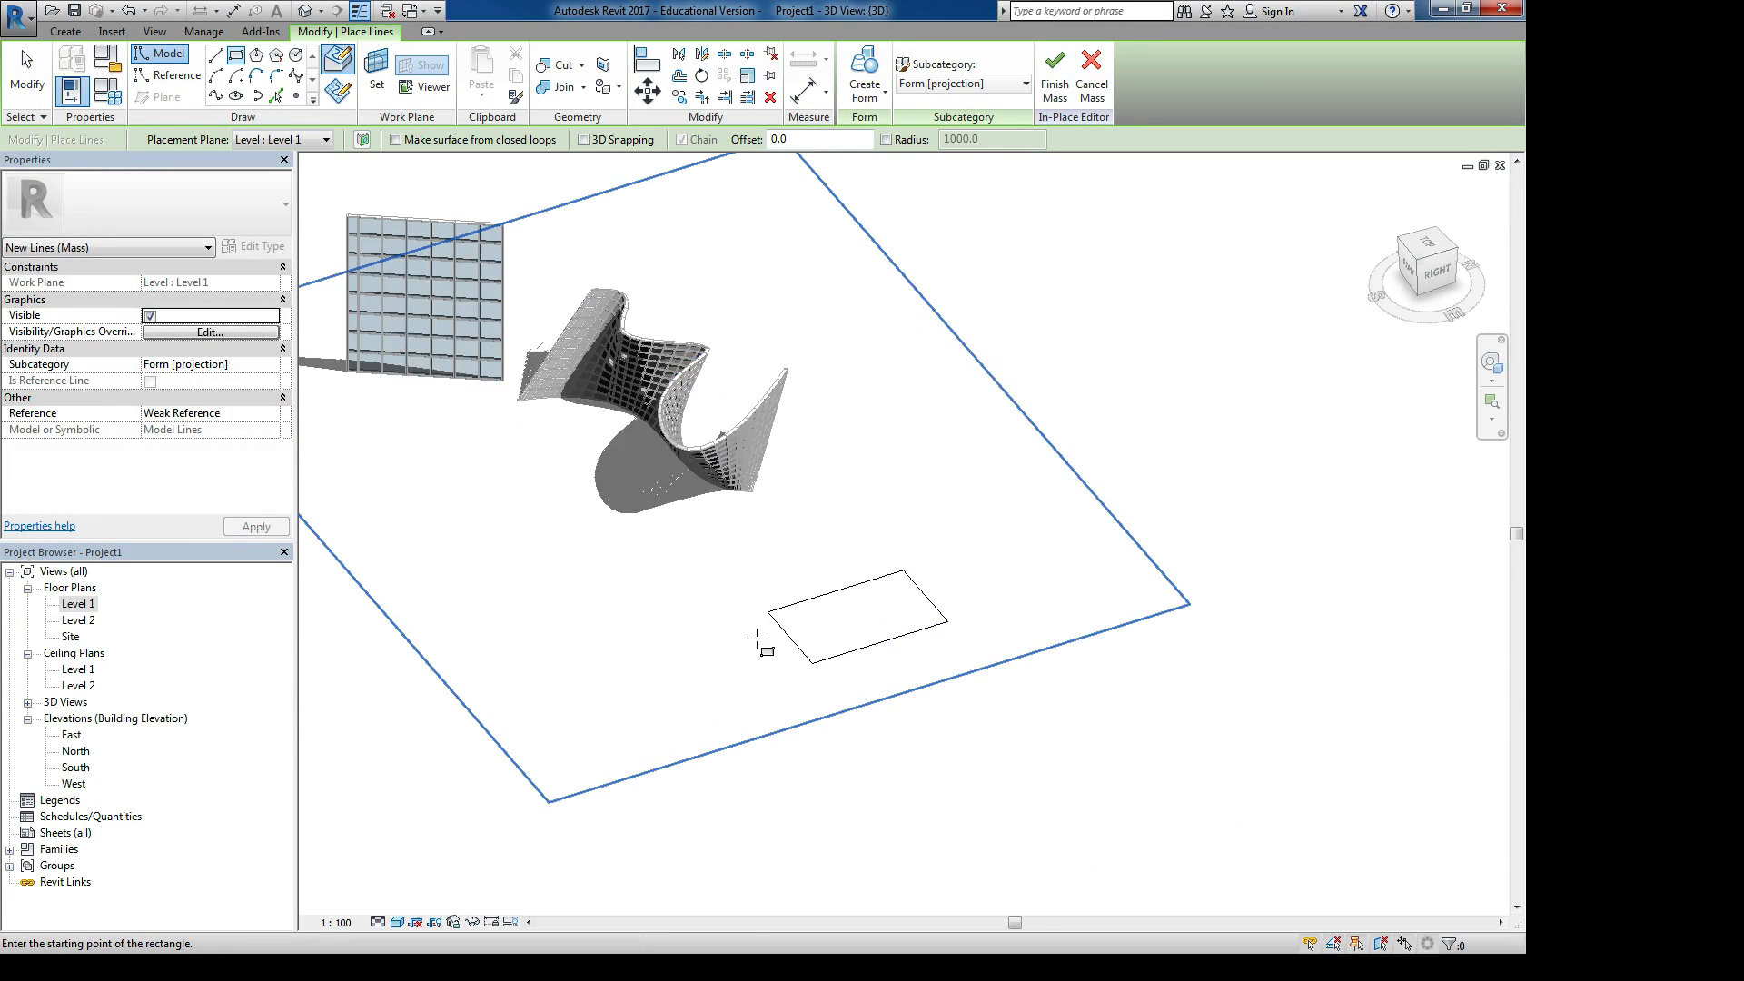
Create a solid form from the rectangle and raise its top face to a height of 8000 mm
left_click(873, 106)
left_click(884, 129)
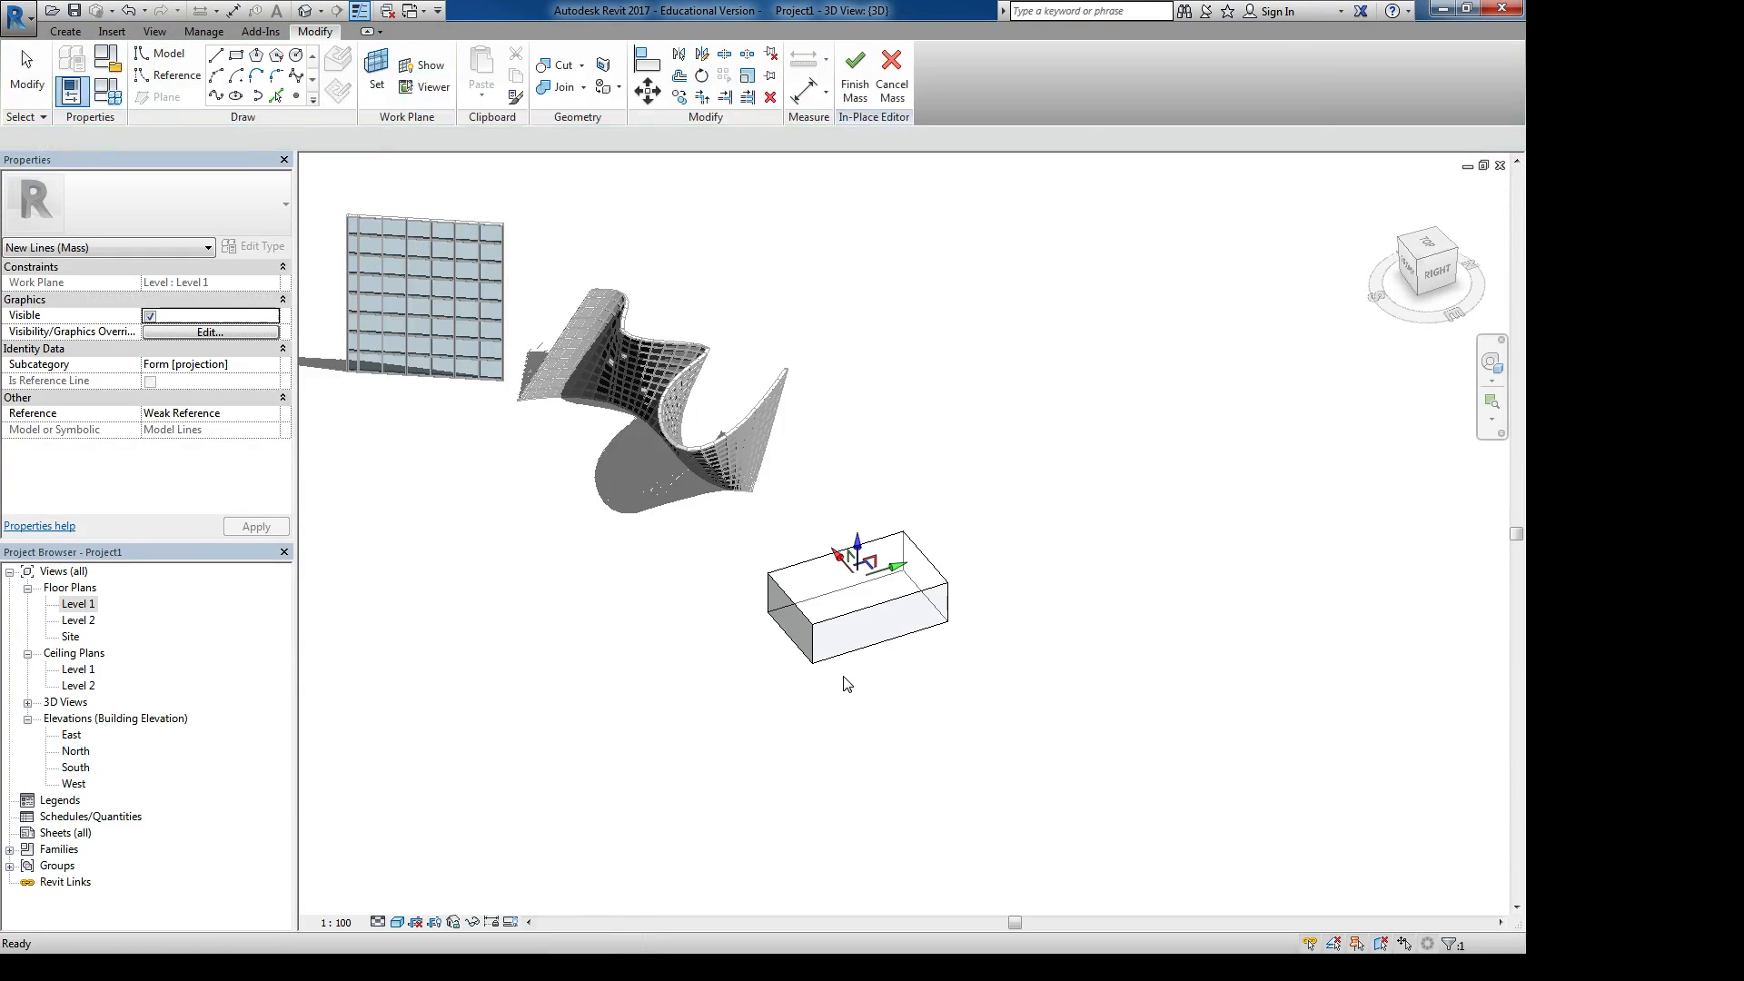
left_click_drag(858, 529, 858, 431)
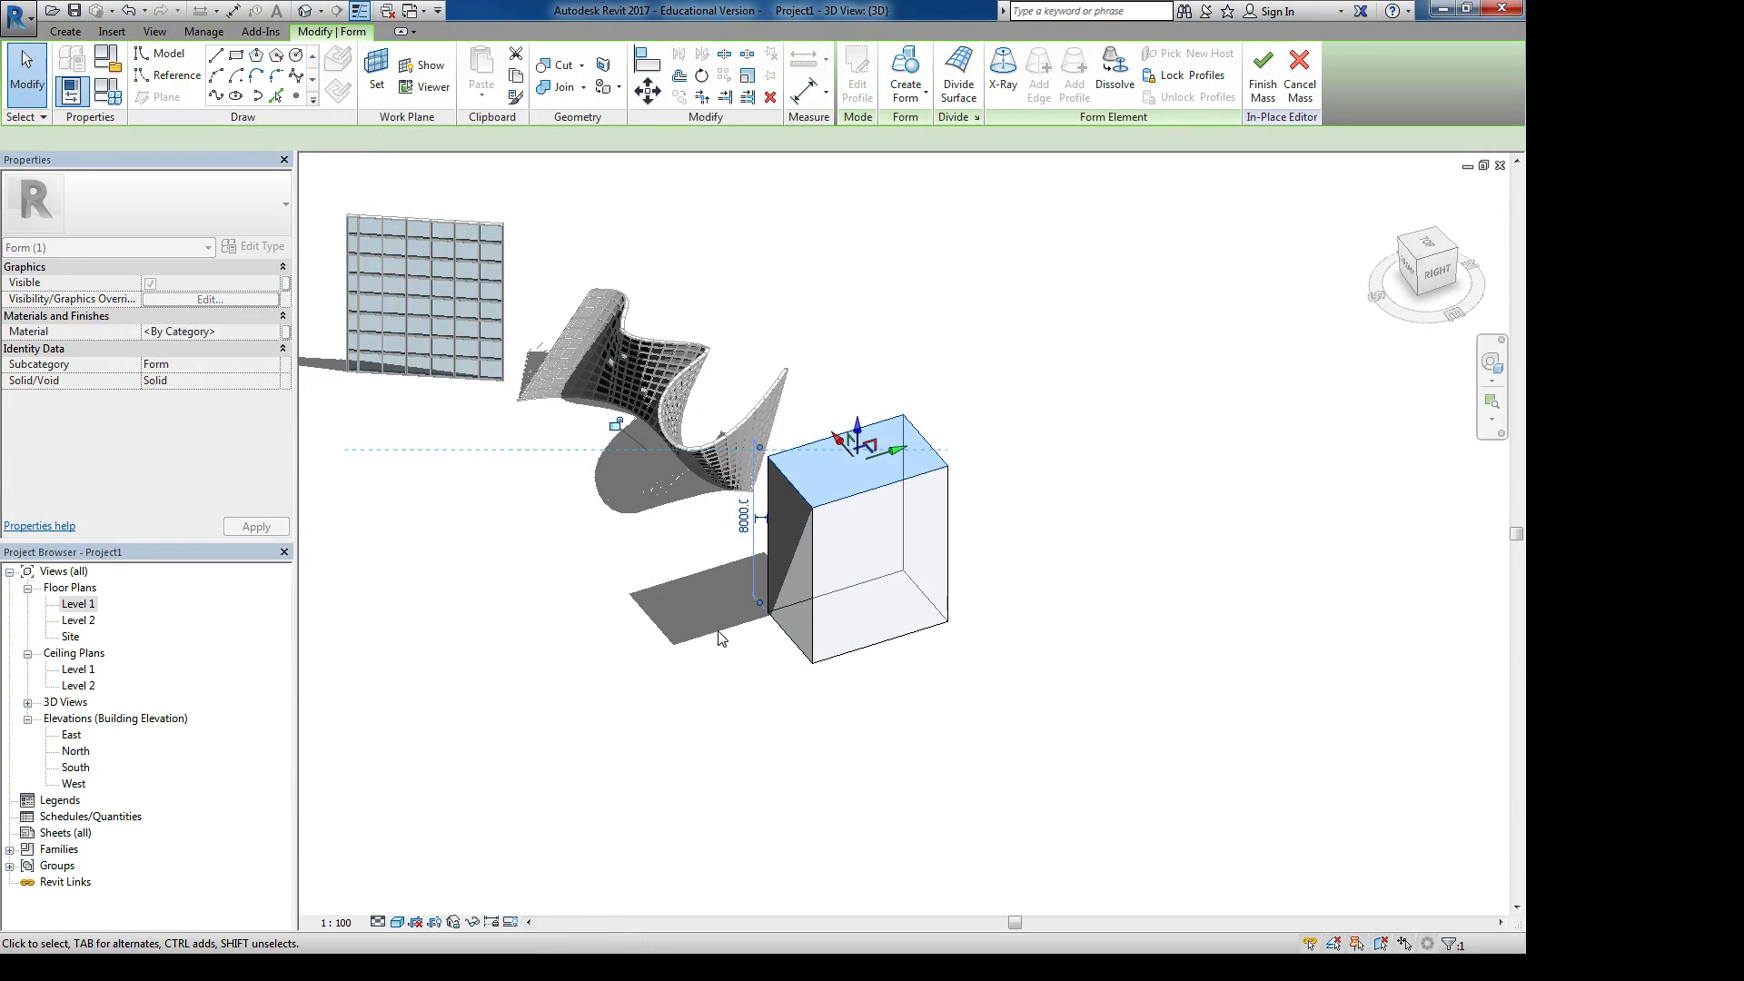
Slant one side face of the box by moving its top edge inward, and finish the in-place mass
left_click(671, 546)
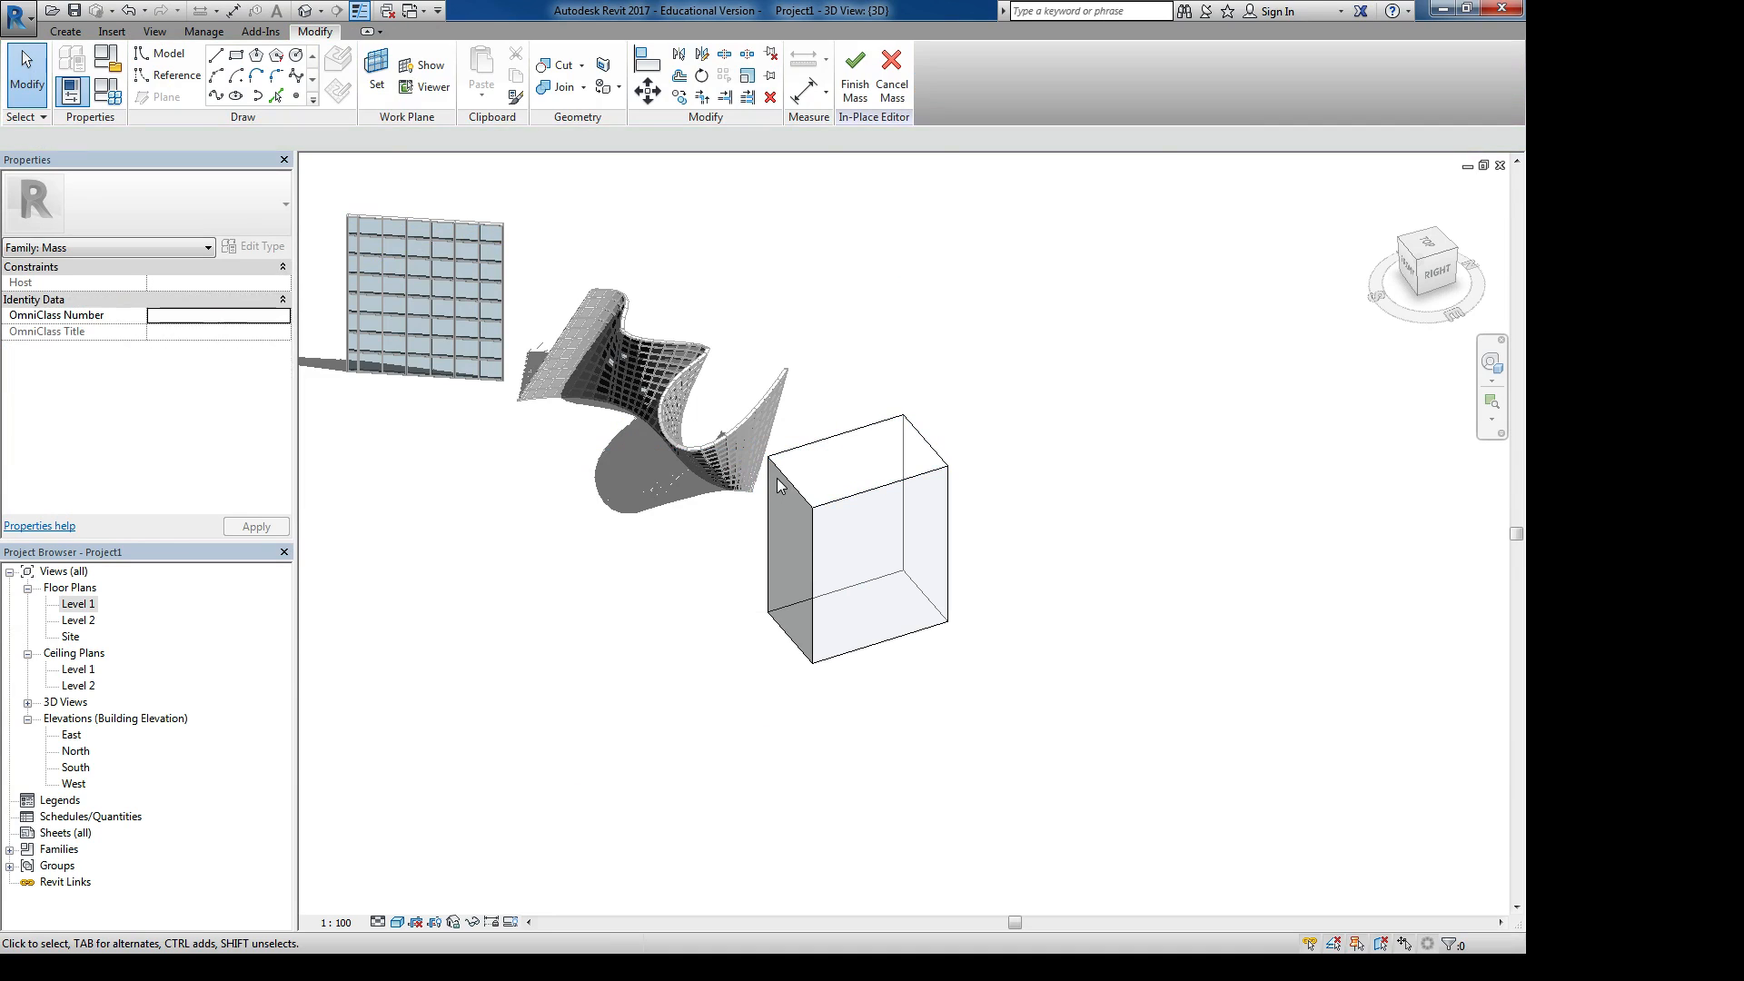
left_click(788, 487)
left_click_drag(788, 483, 804, 407)
left_click(997, 459)
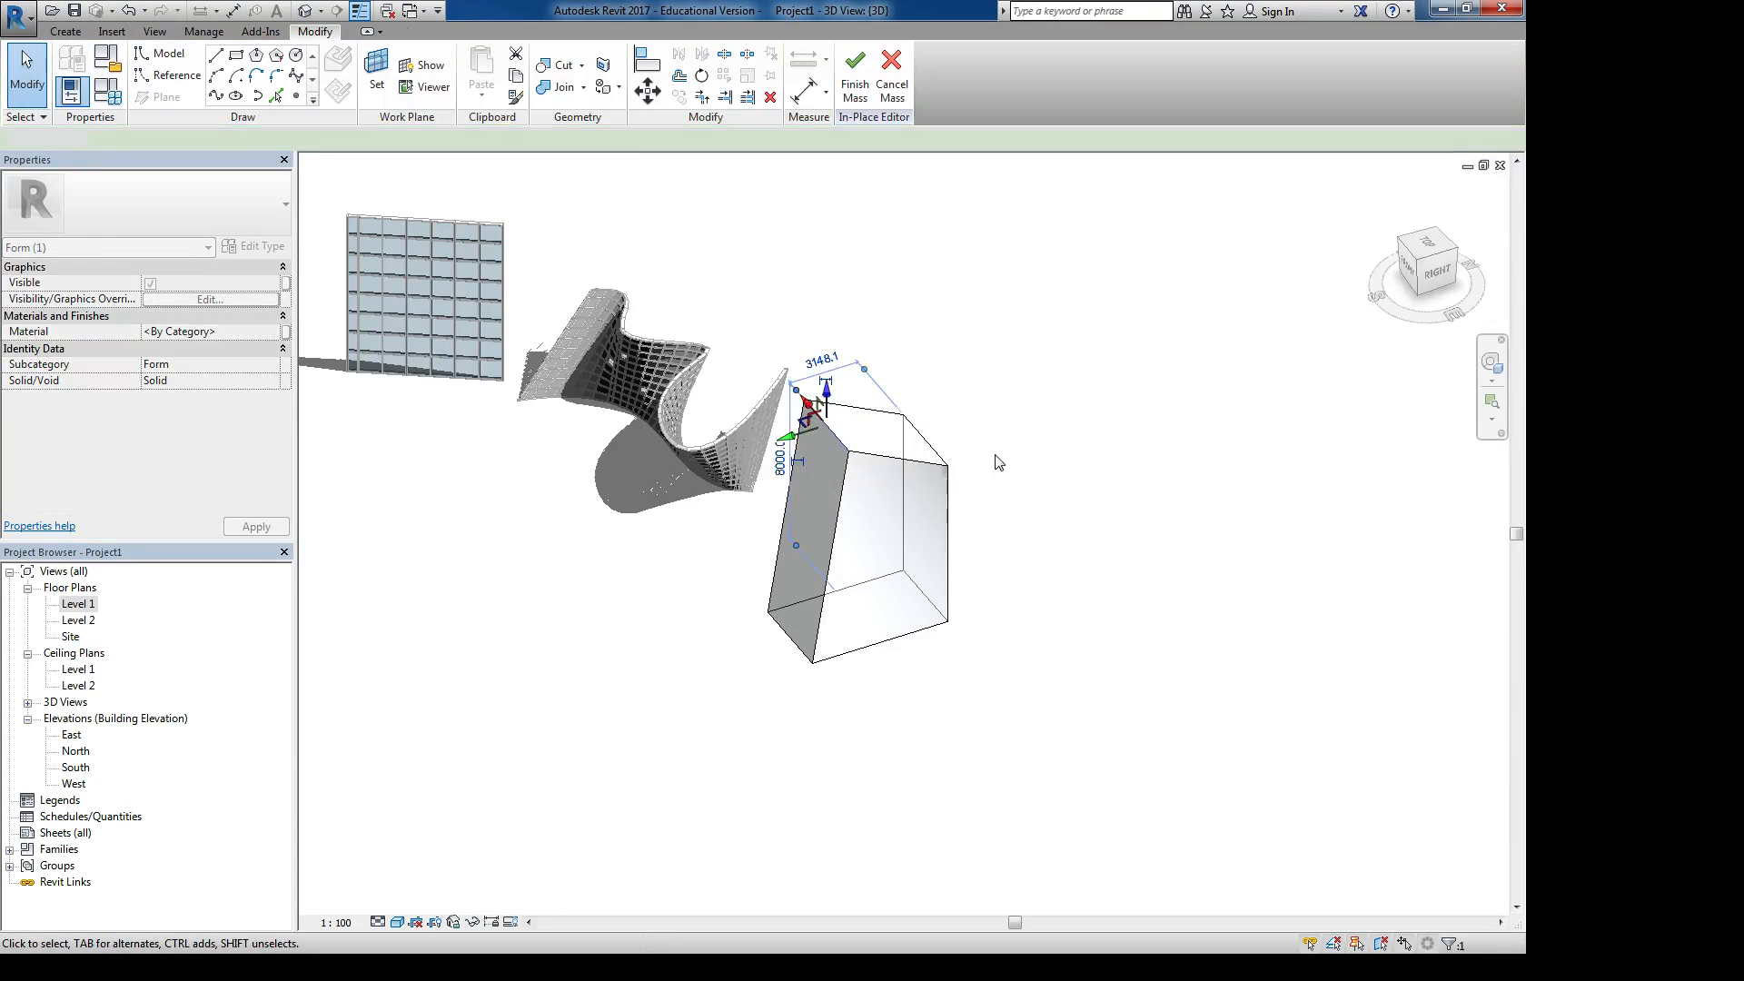
middle_click_drag(788, 554, 896, 623, "shift")
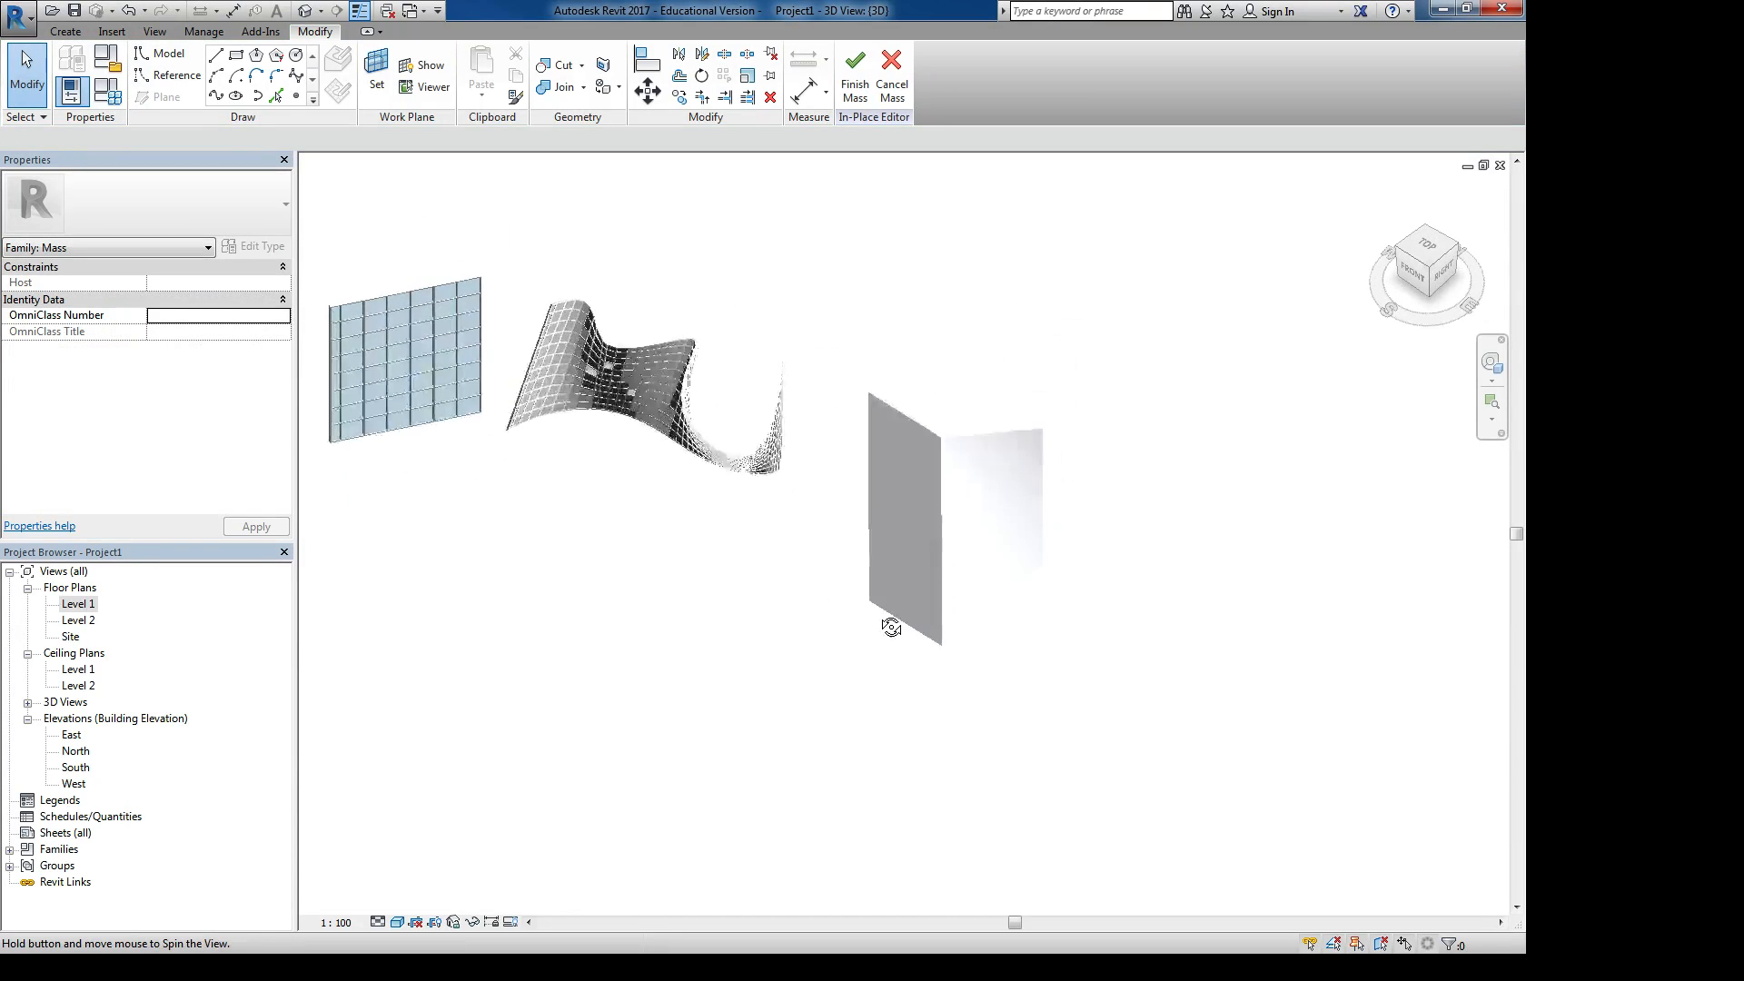
left_click(856, 73)
scroll(1063, 492, "up", 5)
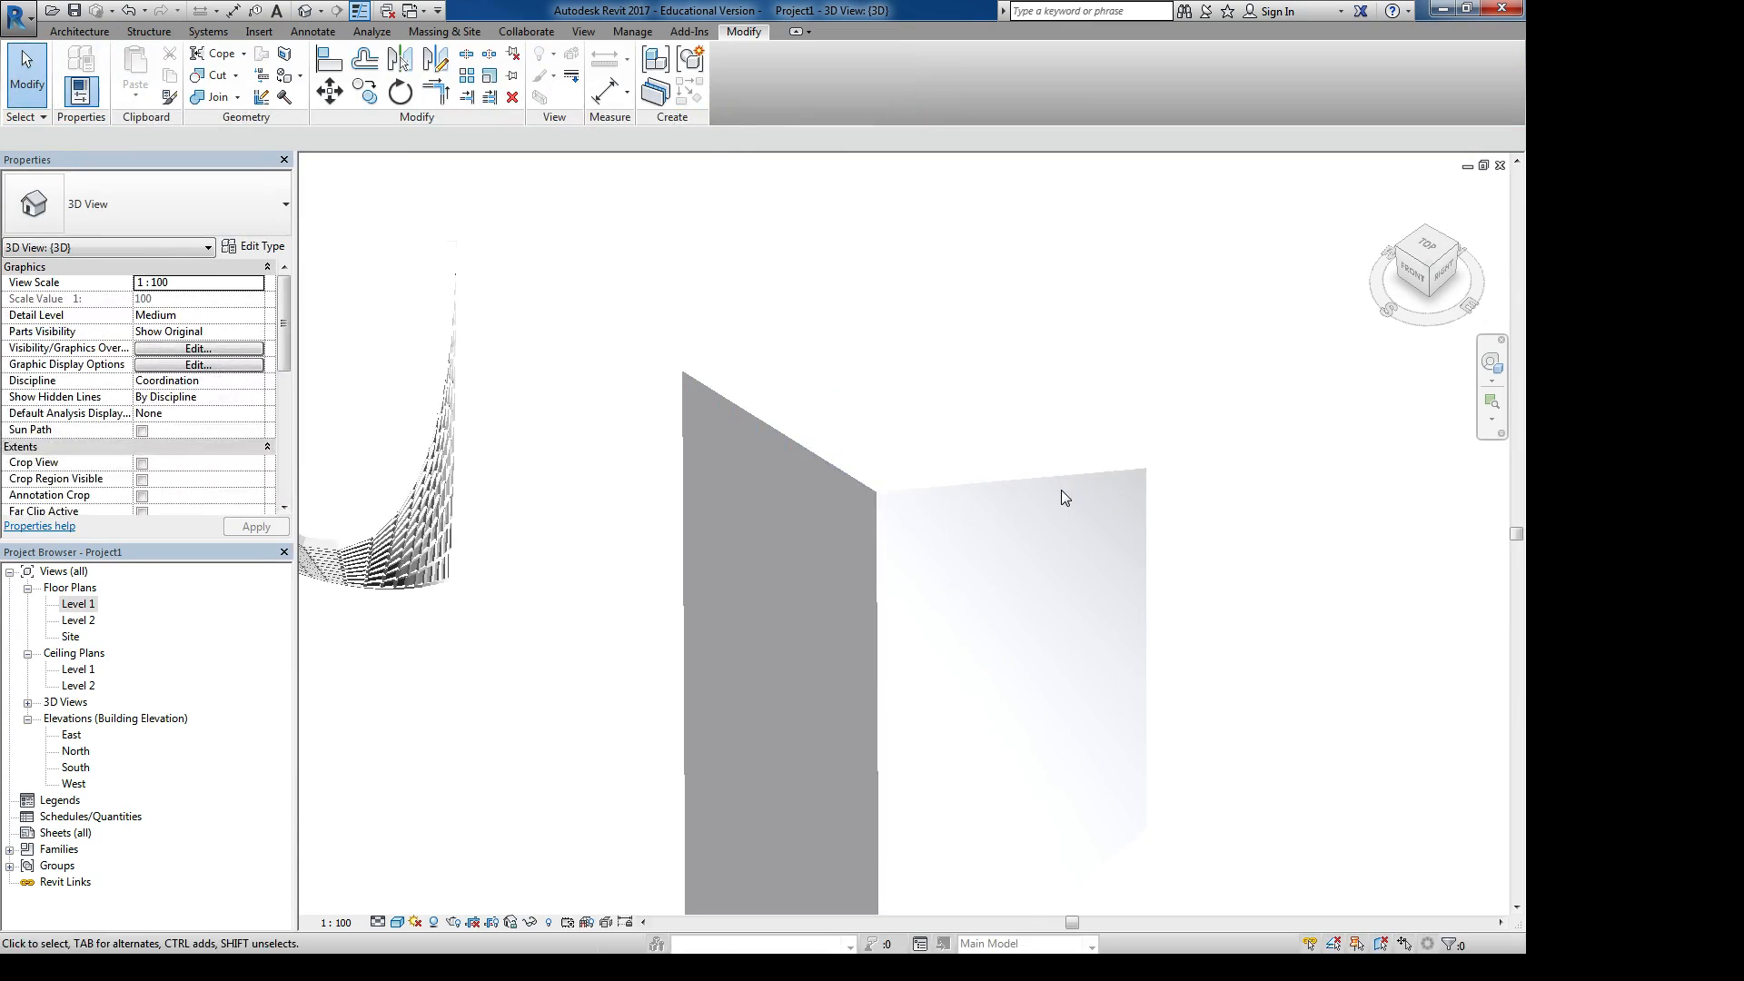
middle_click_drag(1061, 489, 919, 409)
scroll(842, 472, "down", 5)
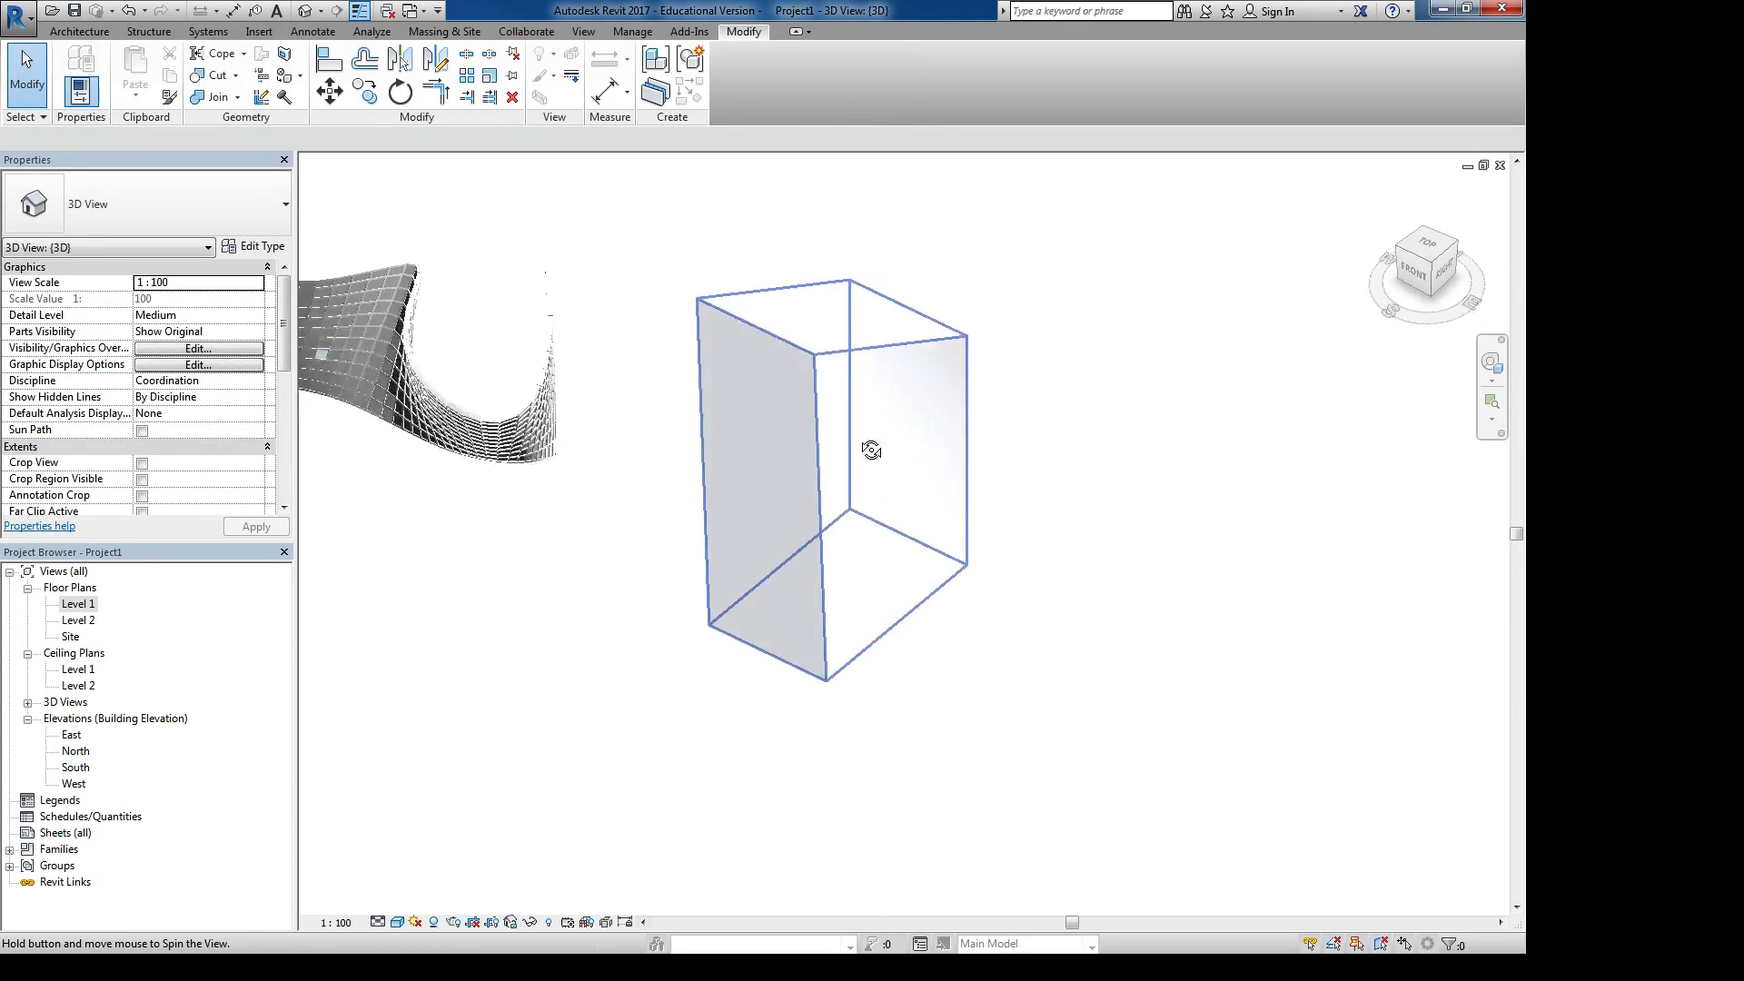
middle_click_drag(848, 467, 945, 404, "shift")
Set the elevation of Level 2 to 3000 in the East elevation view
double_click(71, 735)
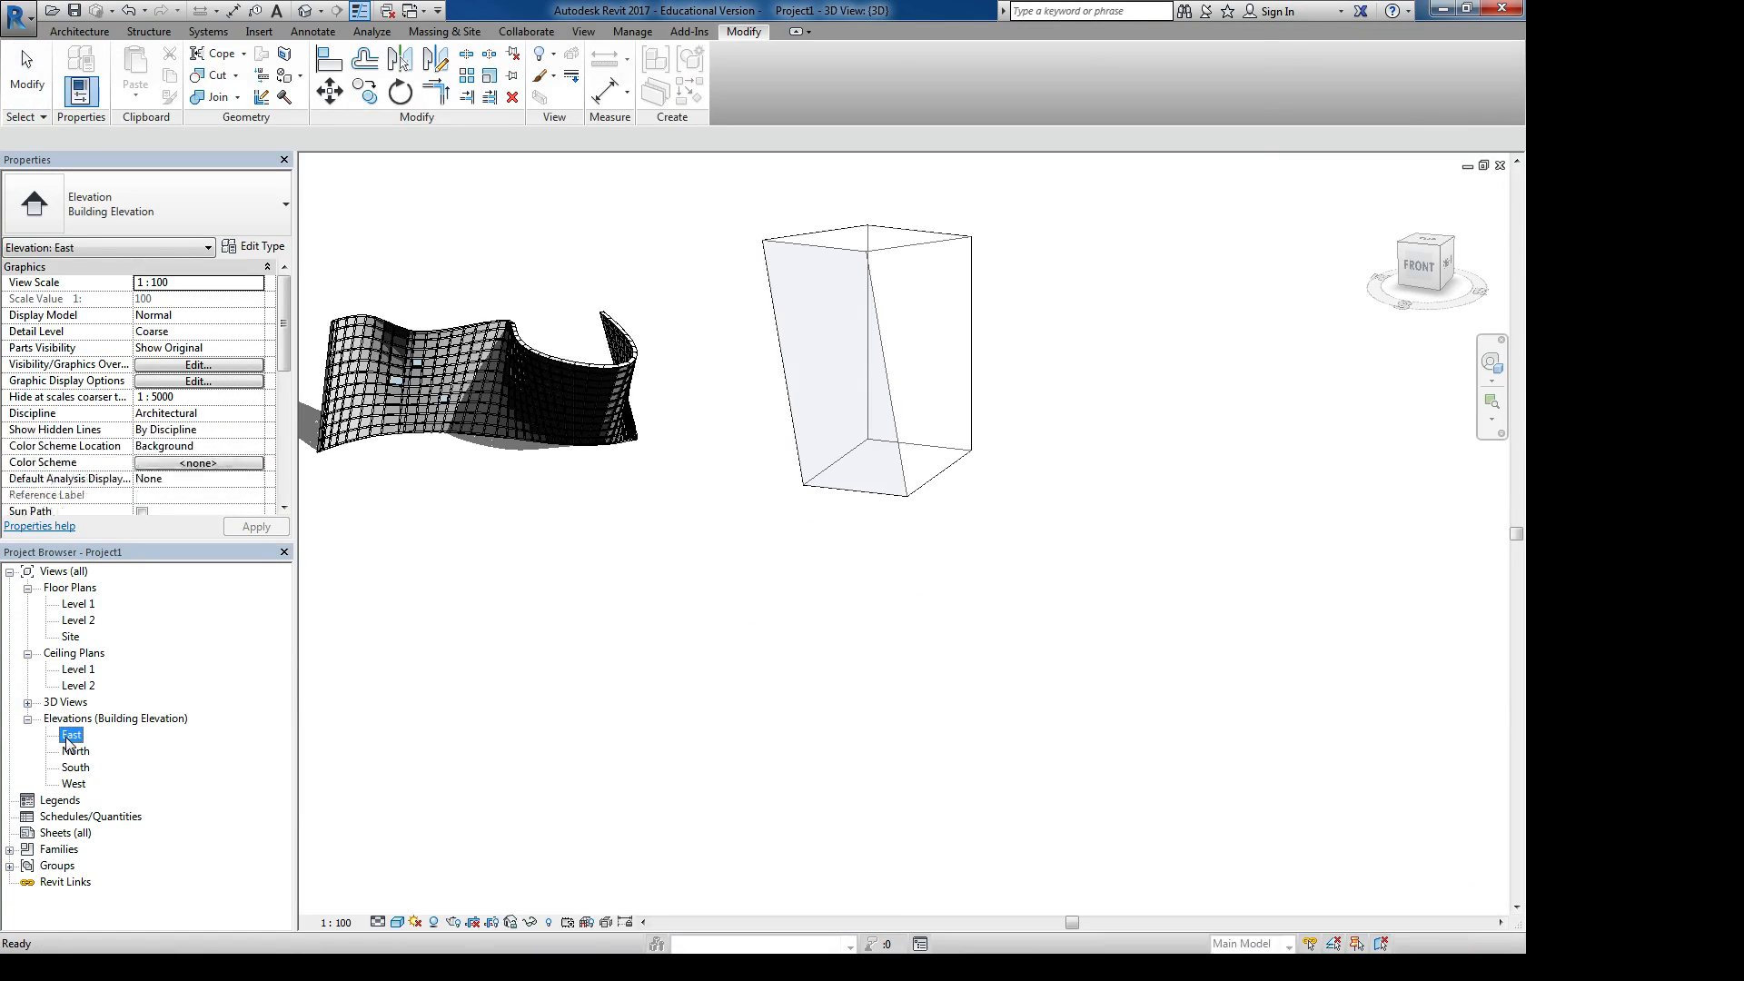
middle_click_drag(908, 654, 573, 638)
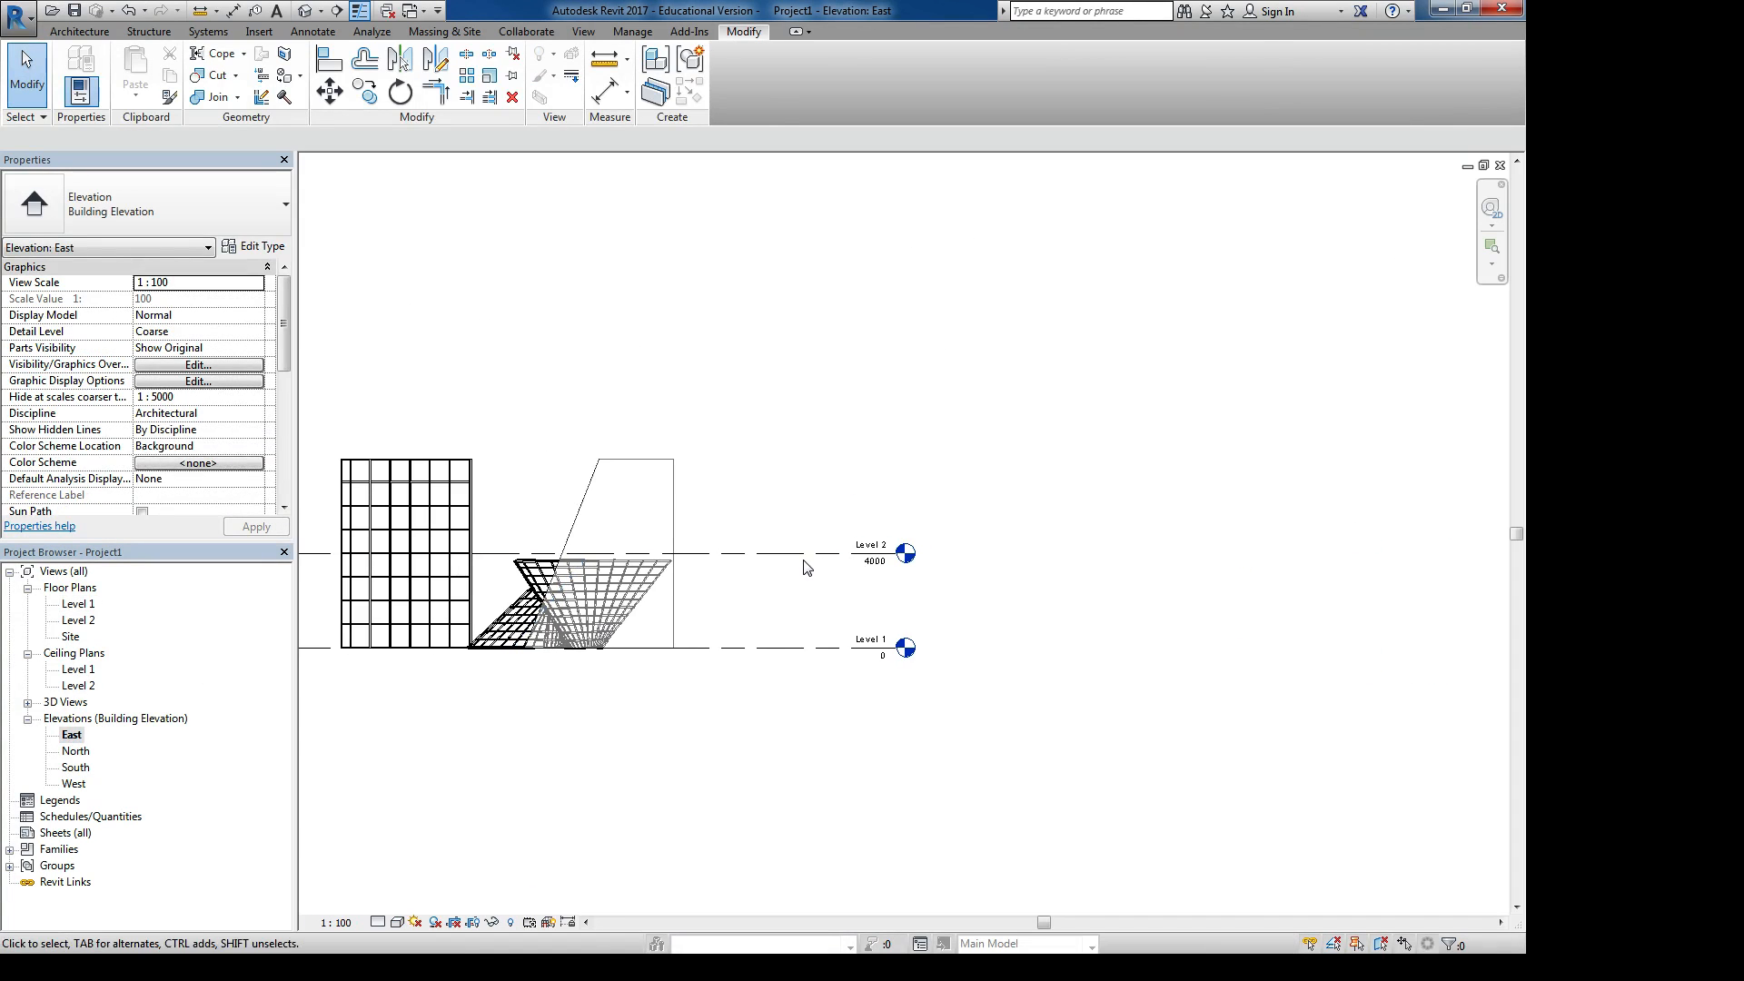
left_click(895, 556)
scroll(876, 591, "up", 3)
left_click(901, 534)
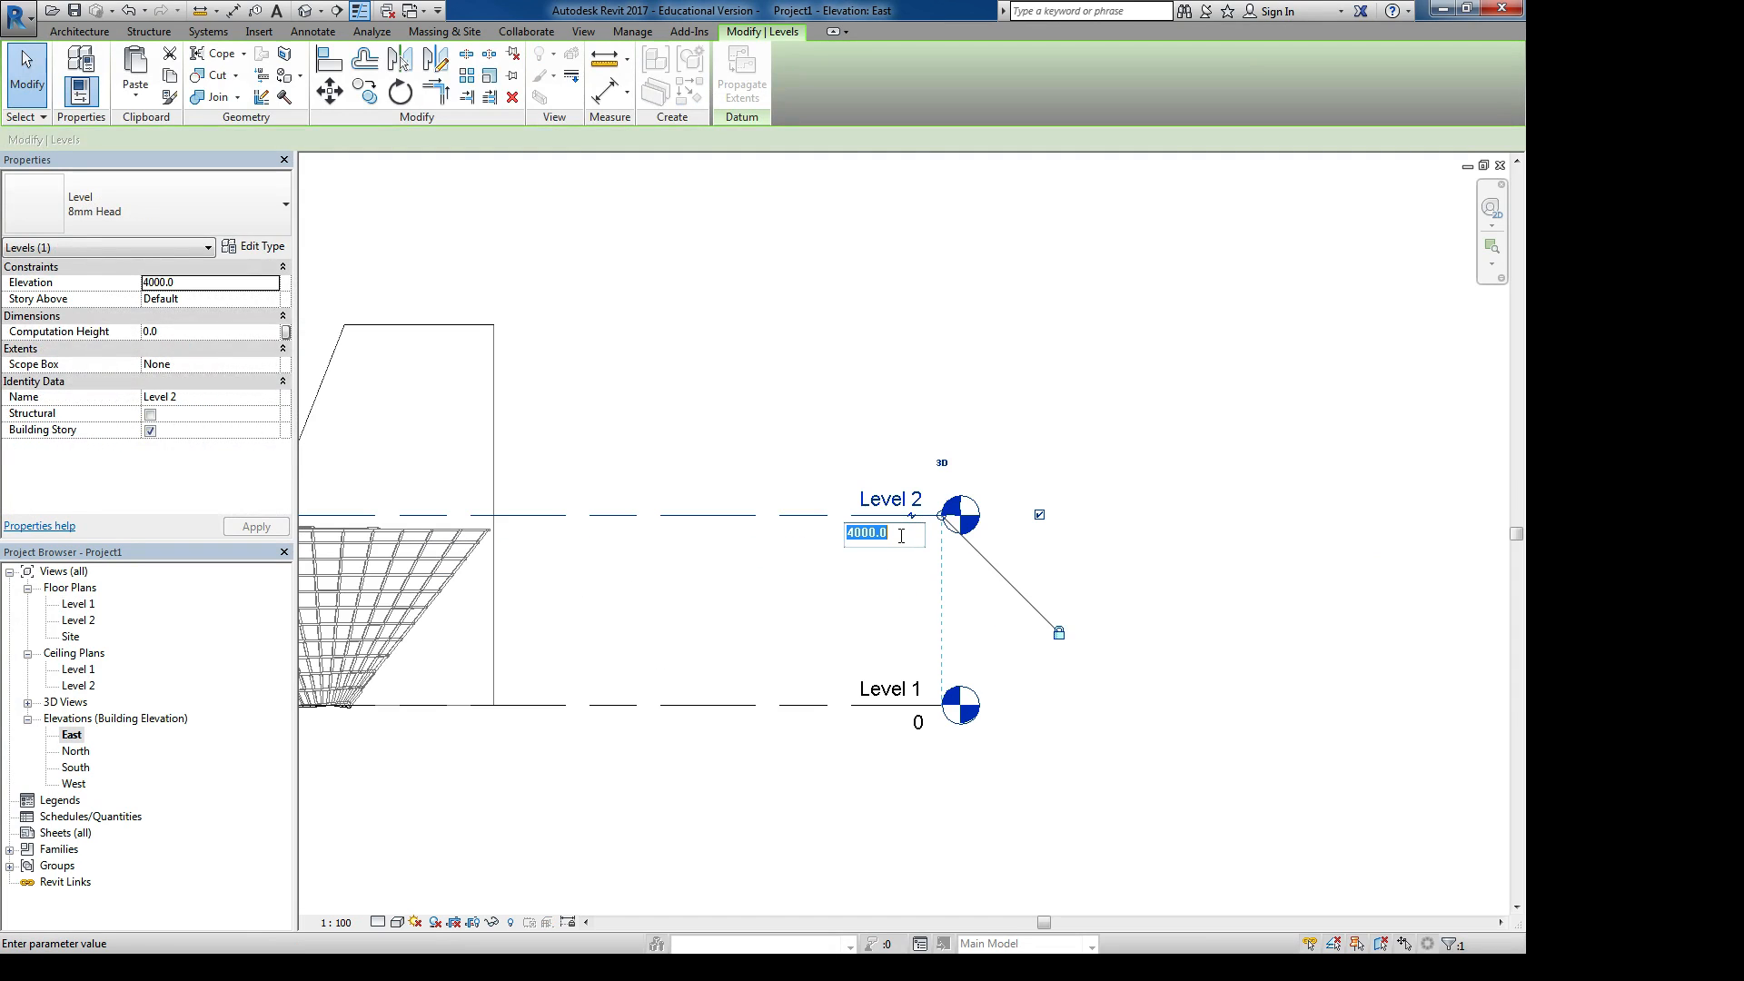
key("Return")
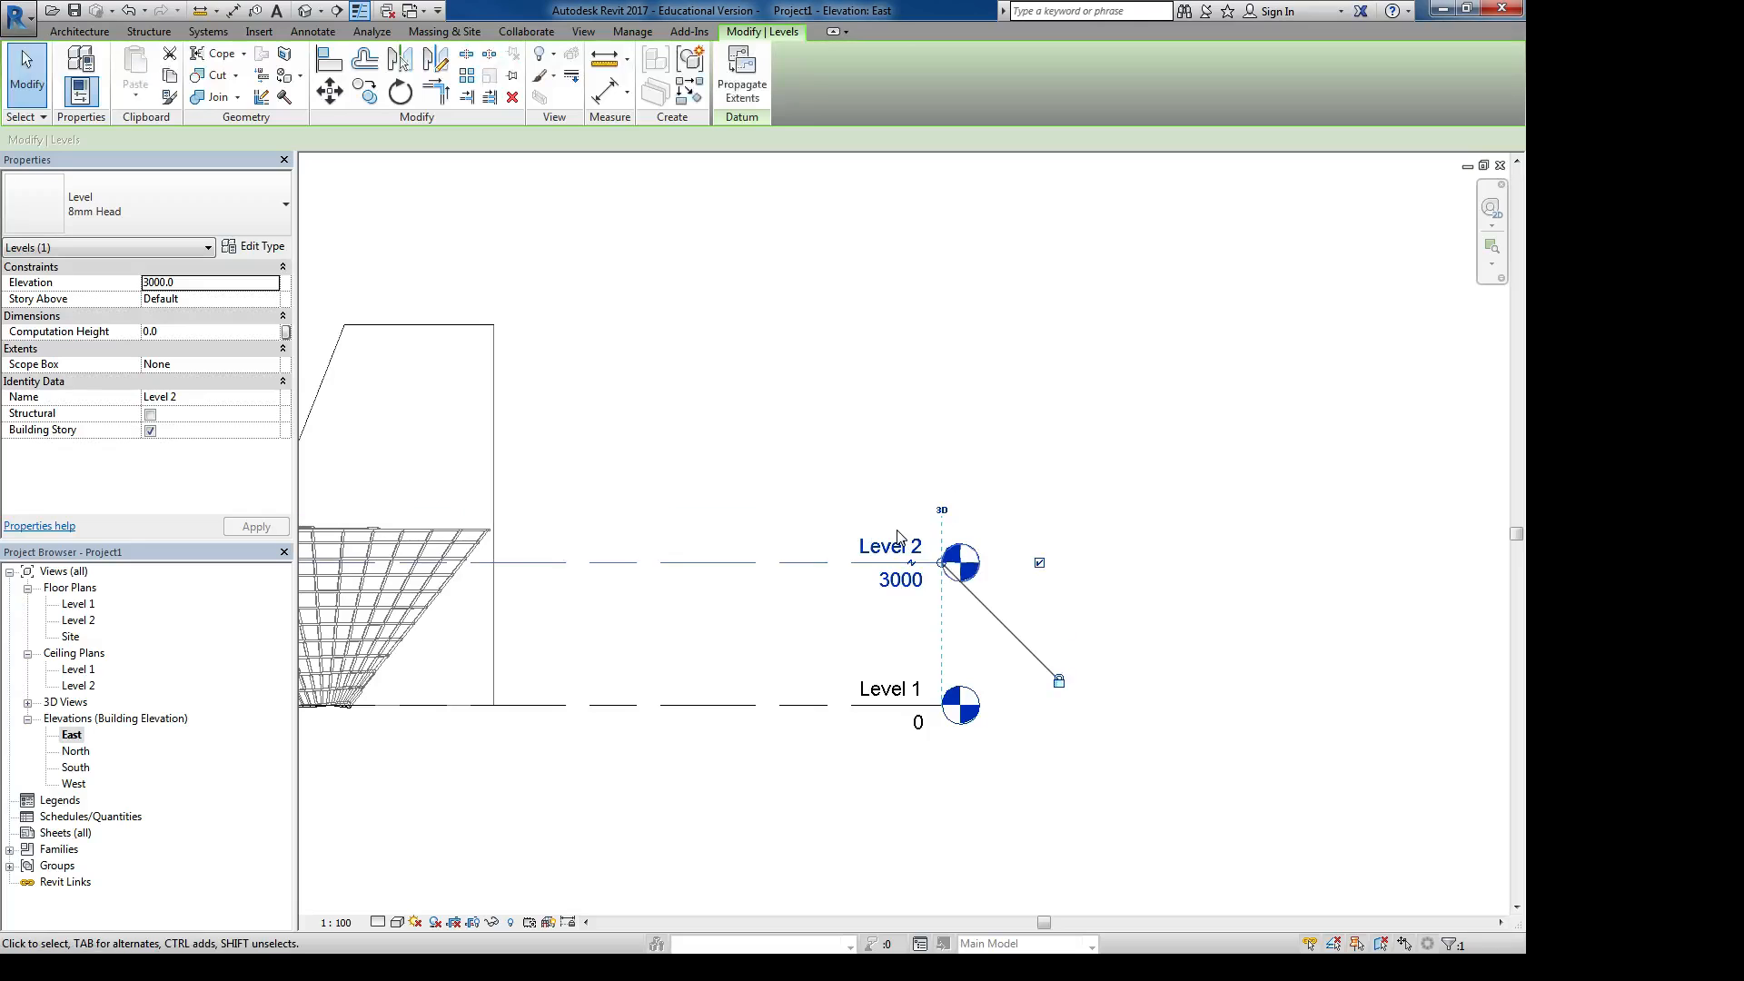
Copy Level 2 upward by 3000 mm to add a third level at elevation 6000
key("c")
left_click(767, 479)
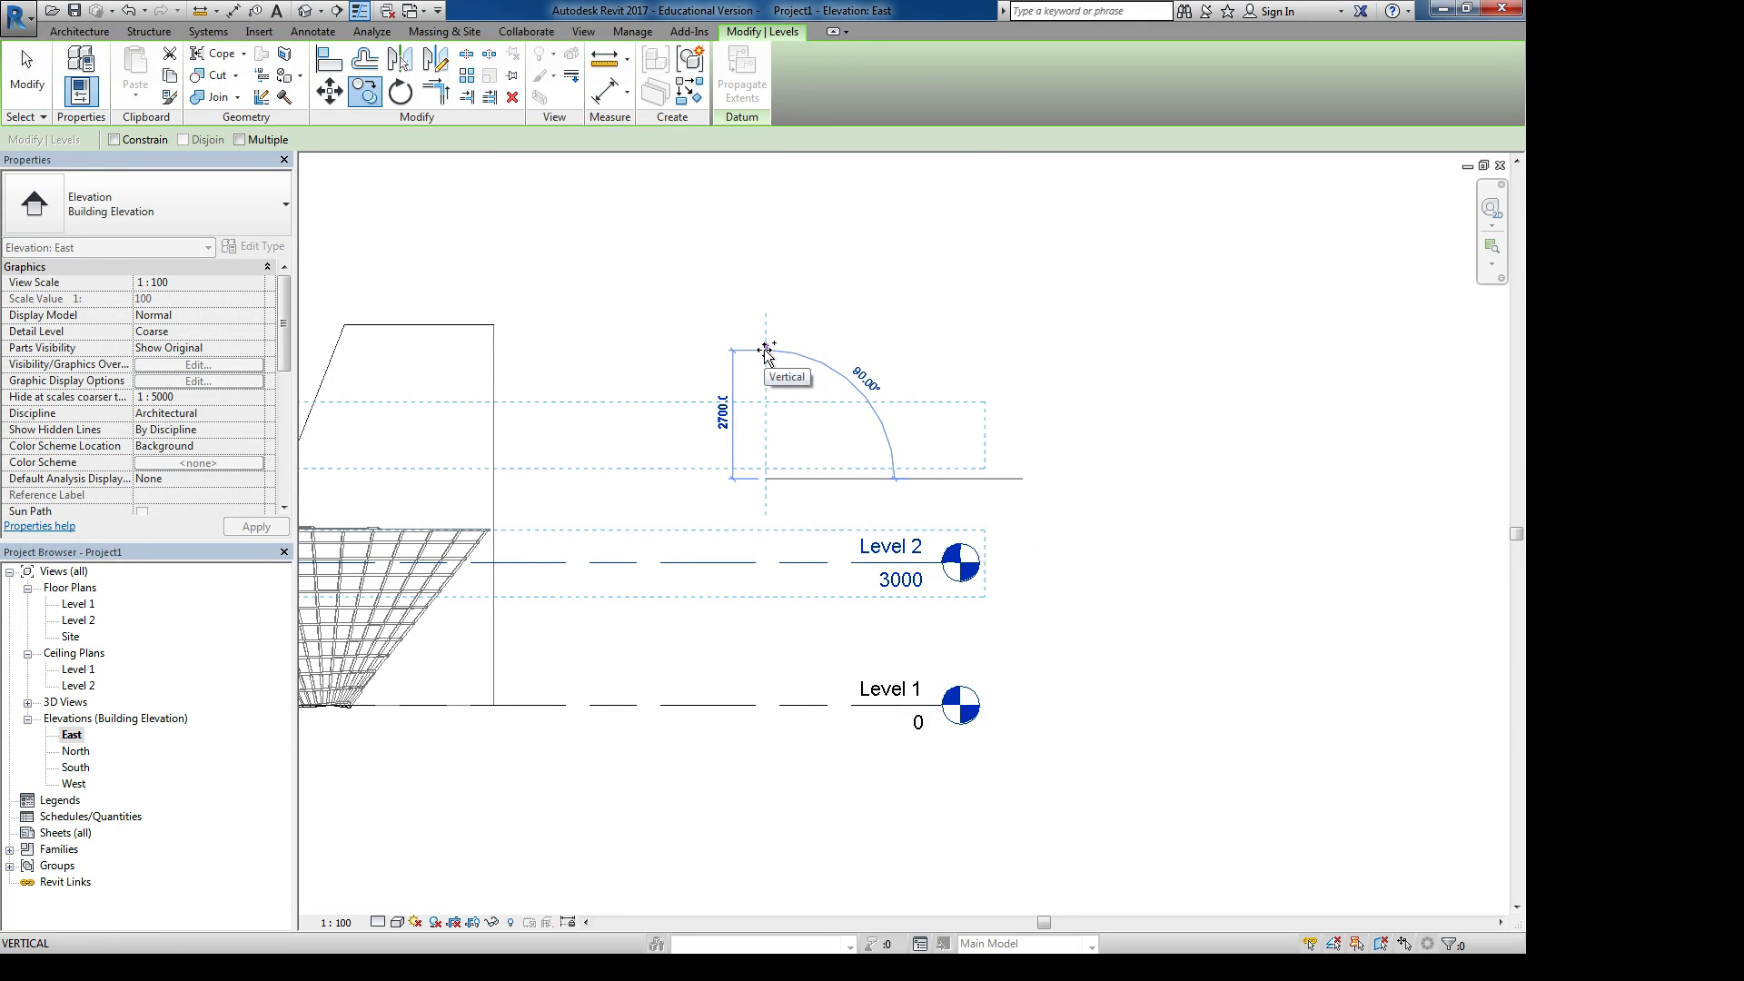
key("Return")
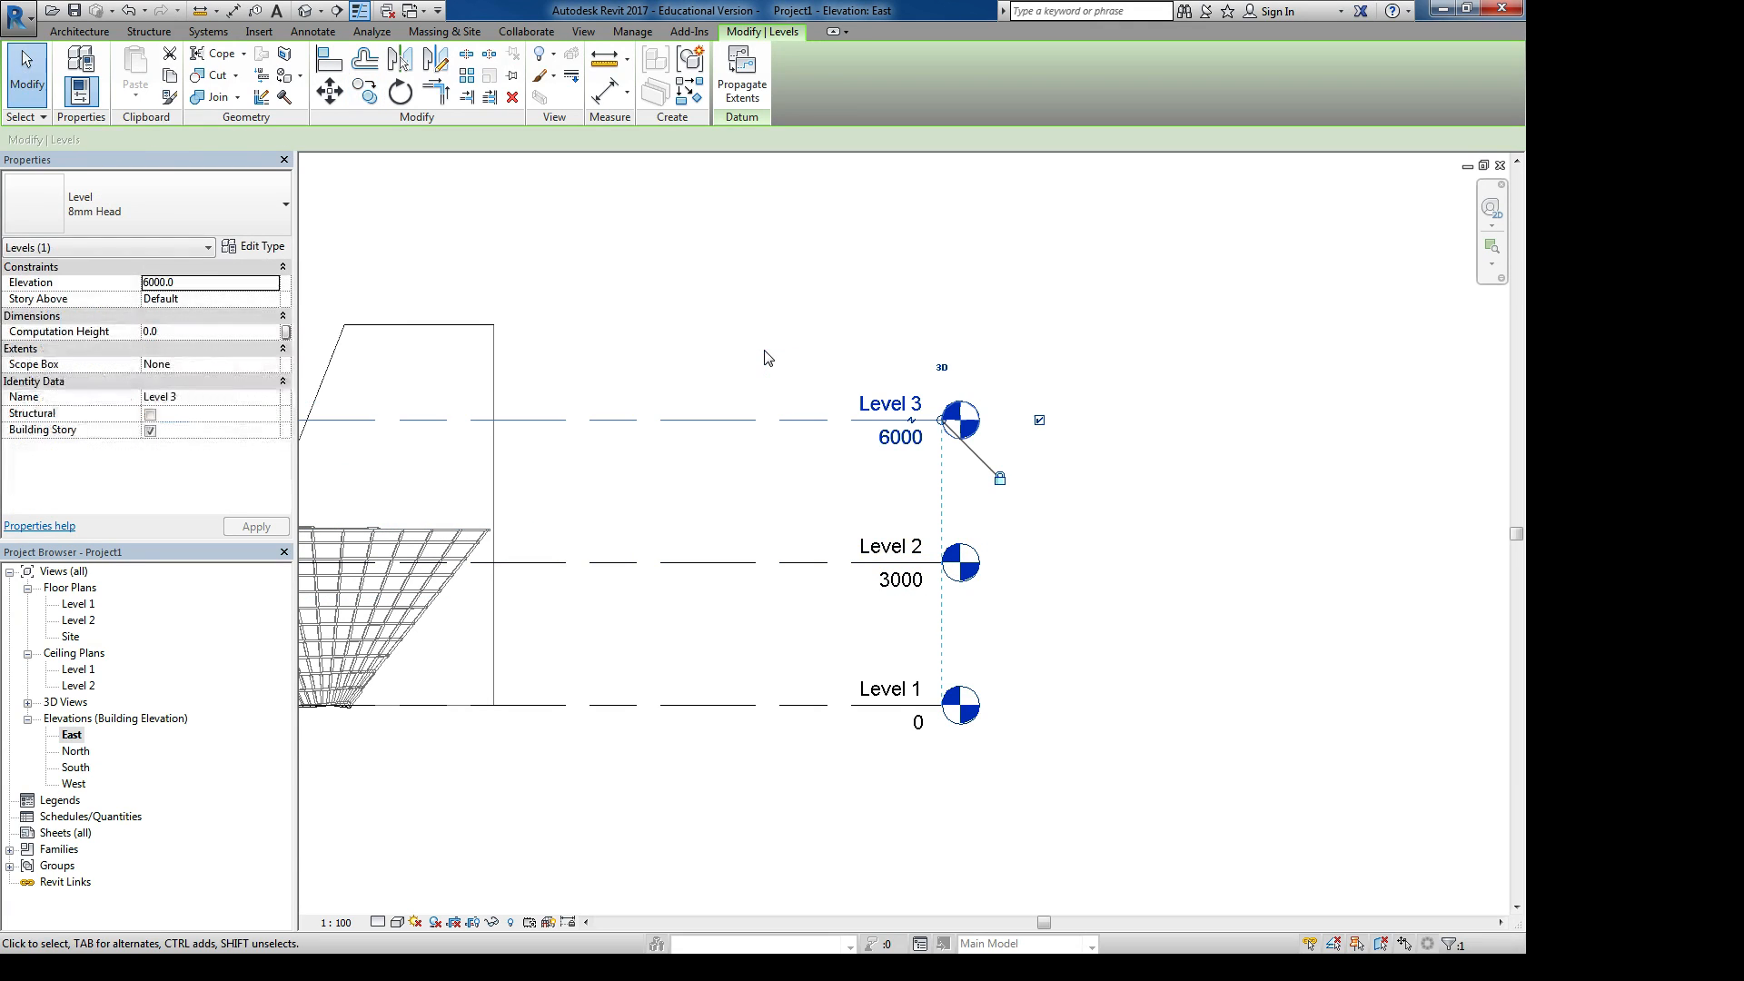
key("Escape")
key("Escape")
scroll(808, 545, "down", 3)
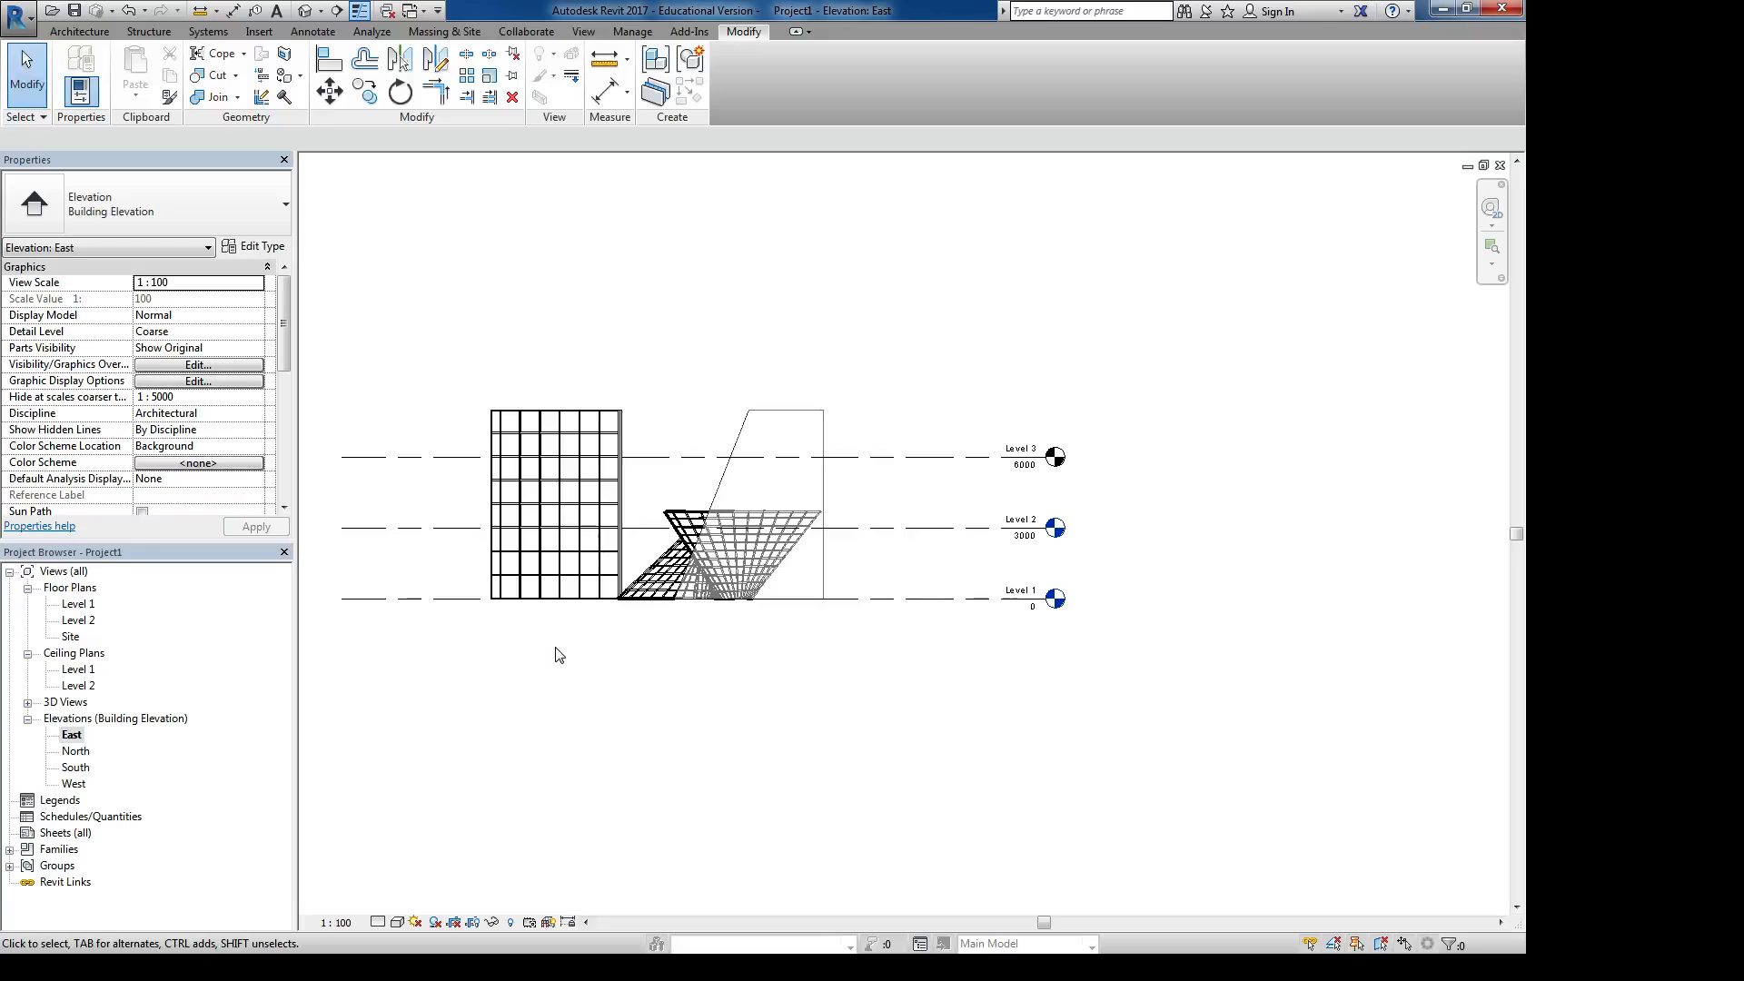
Open the 3D view and bring the slanted box mass into view
double_click(63, 702)
double_click(73, 719)
middle_click_drag(685, 798, 1045, 659)
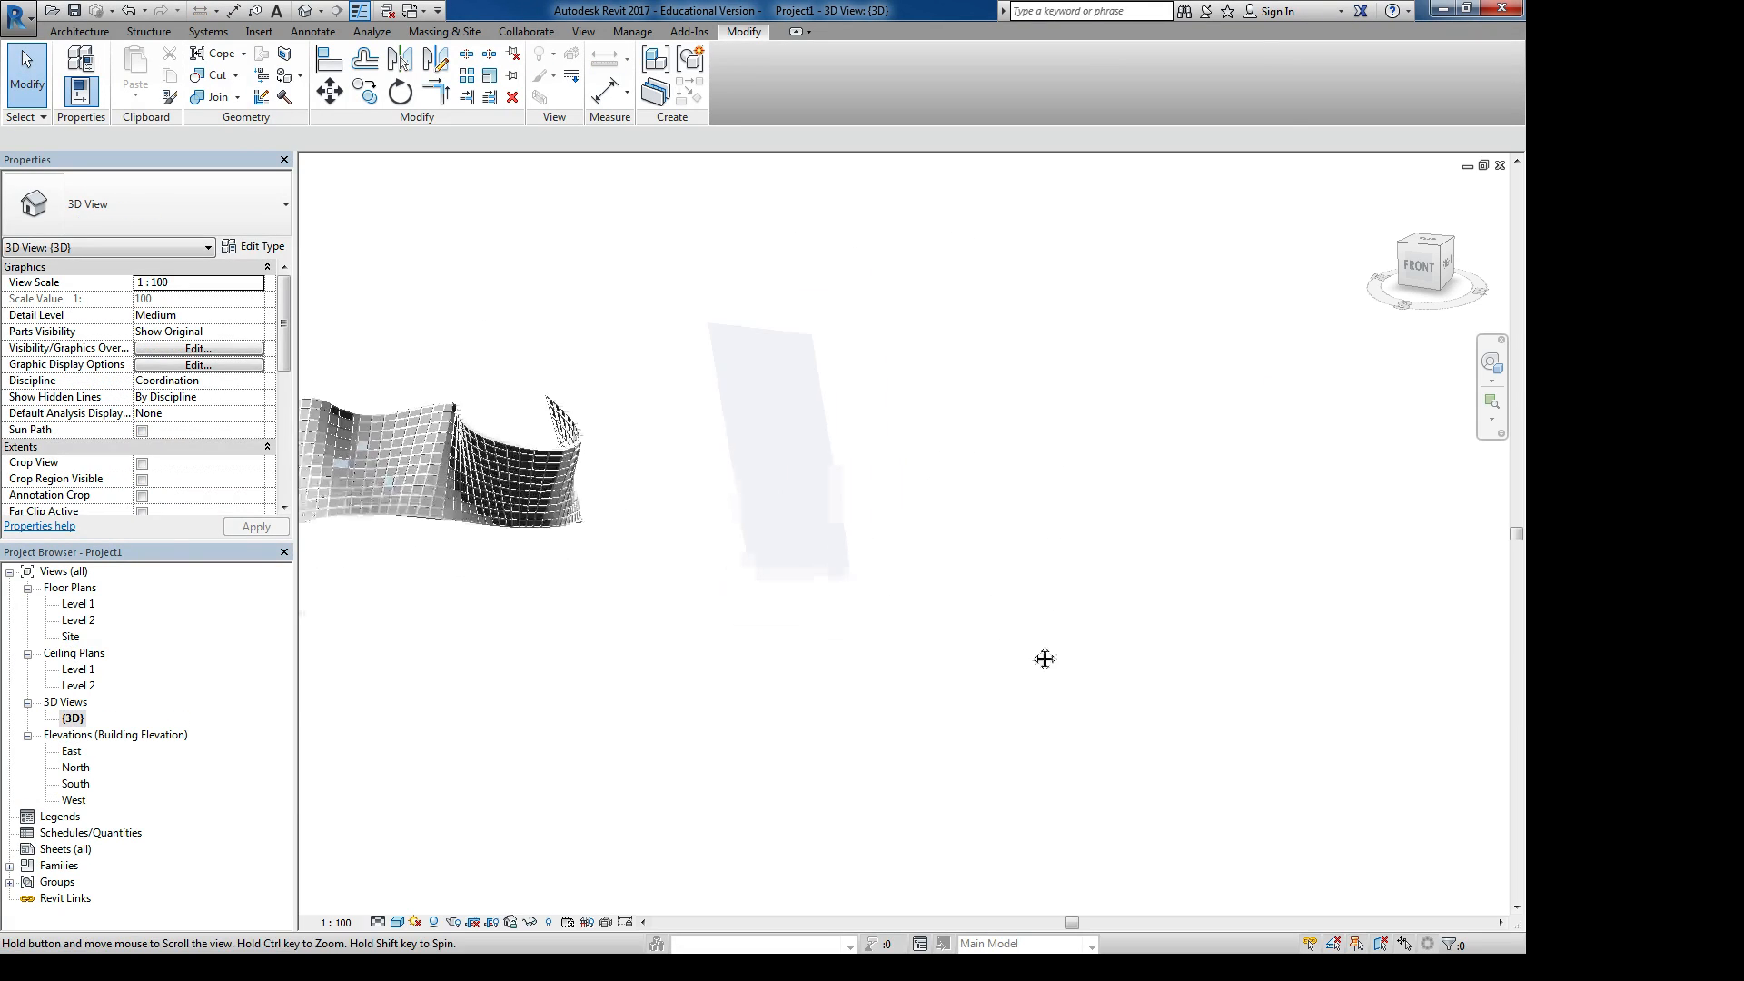
left_click(775, 441)
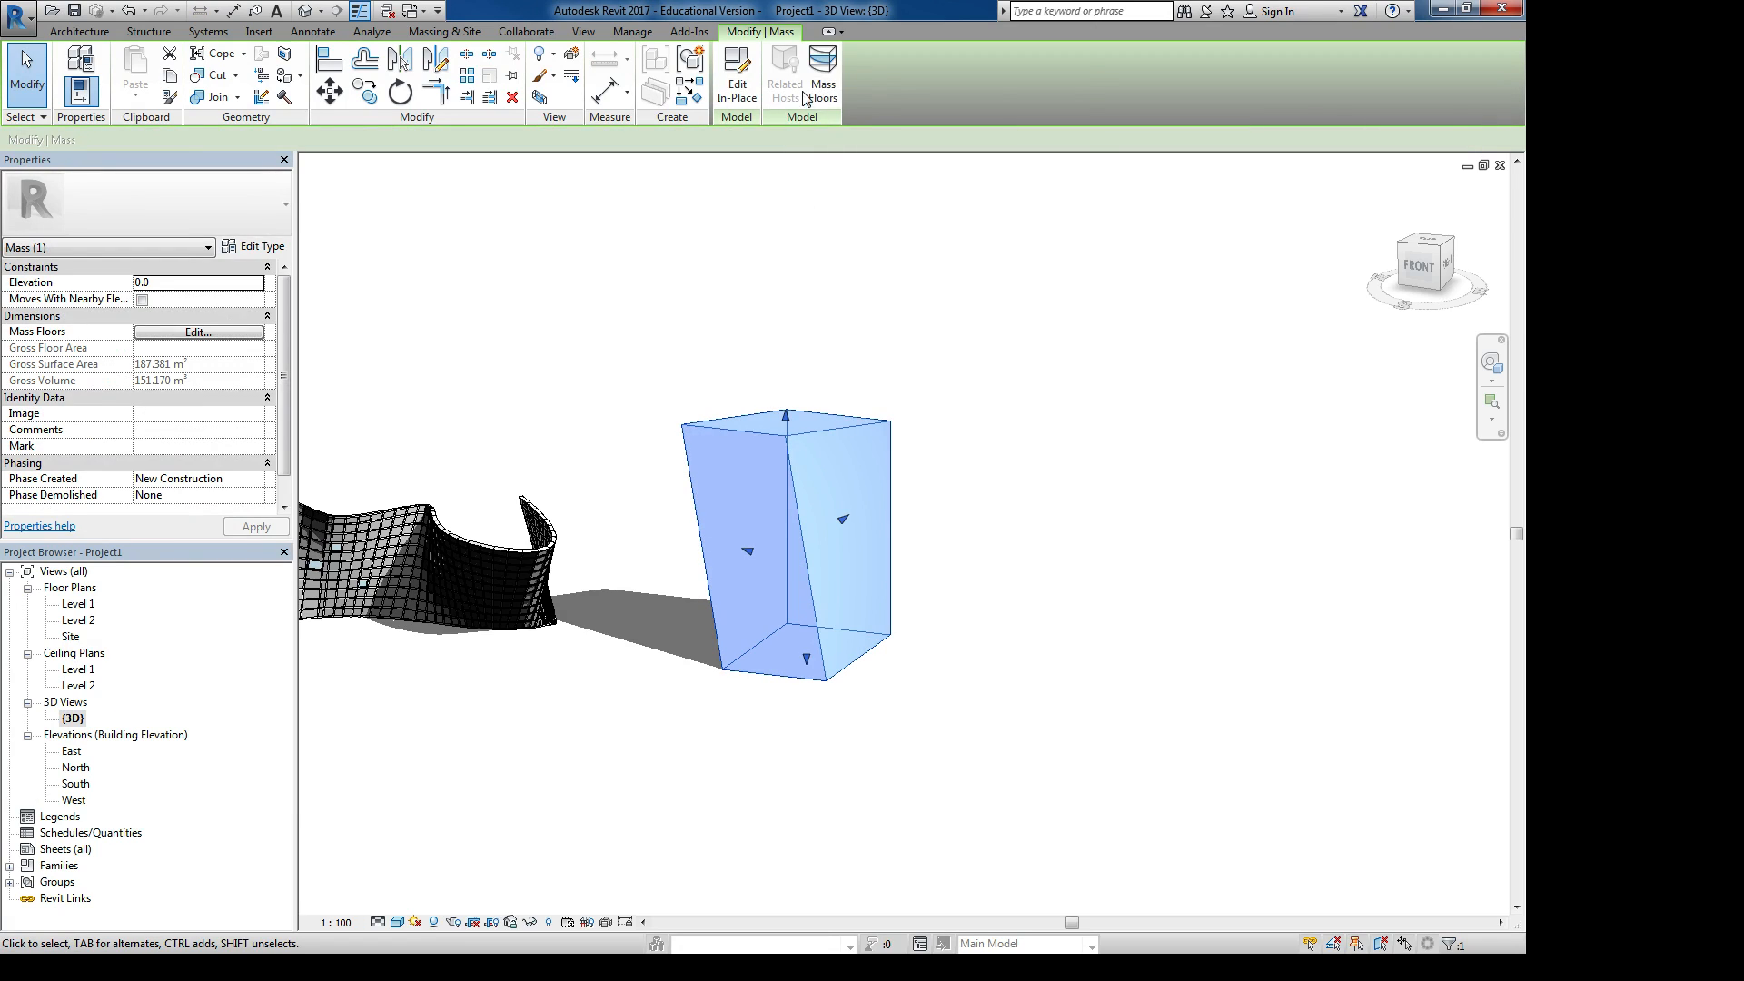
left_click(821, 60)
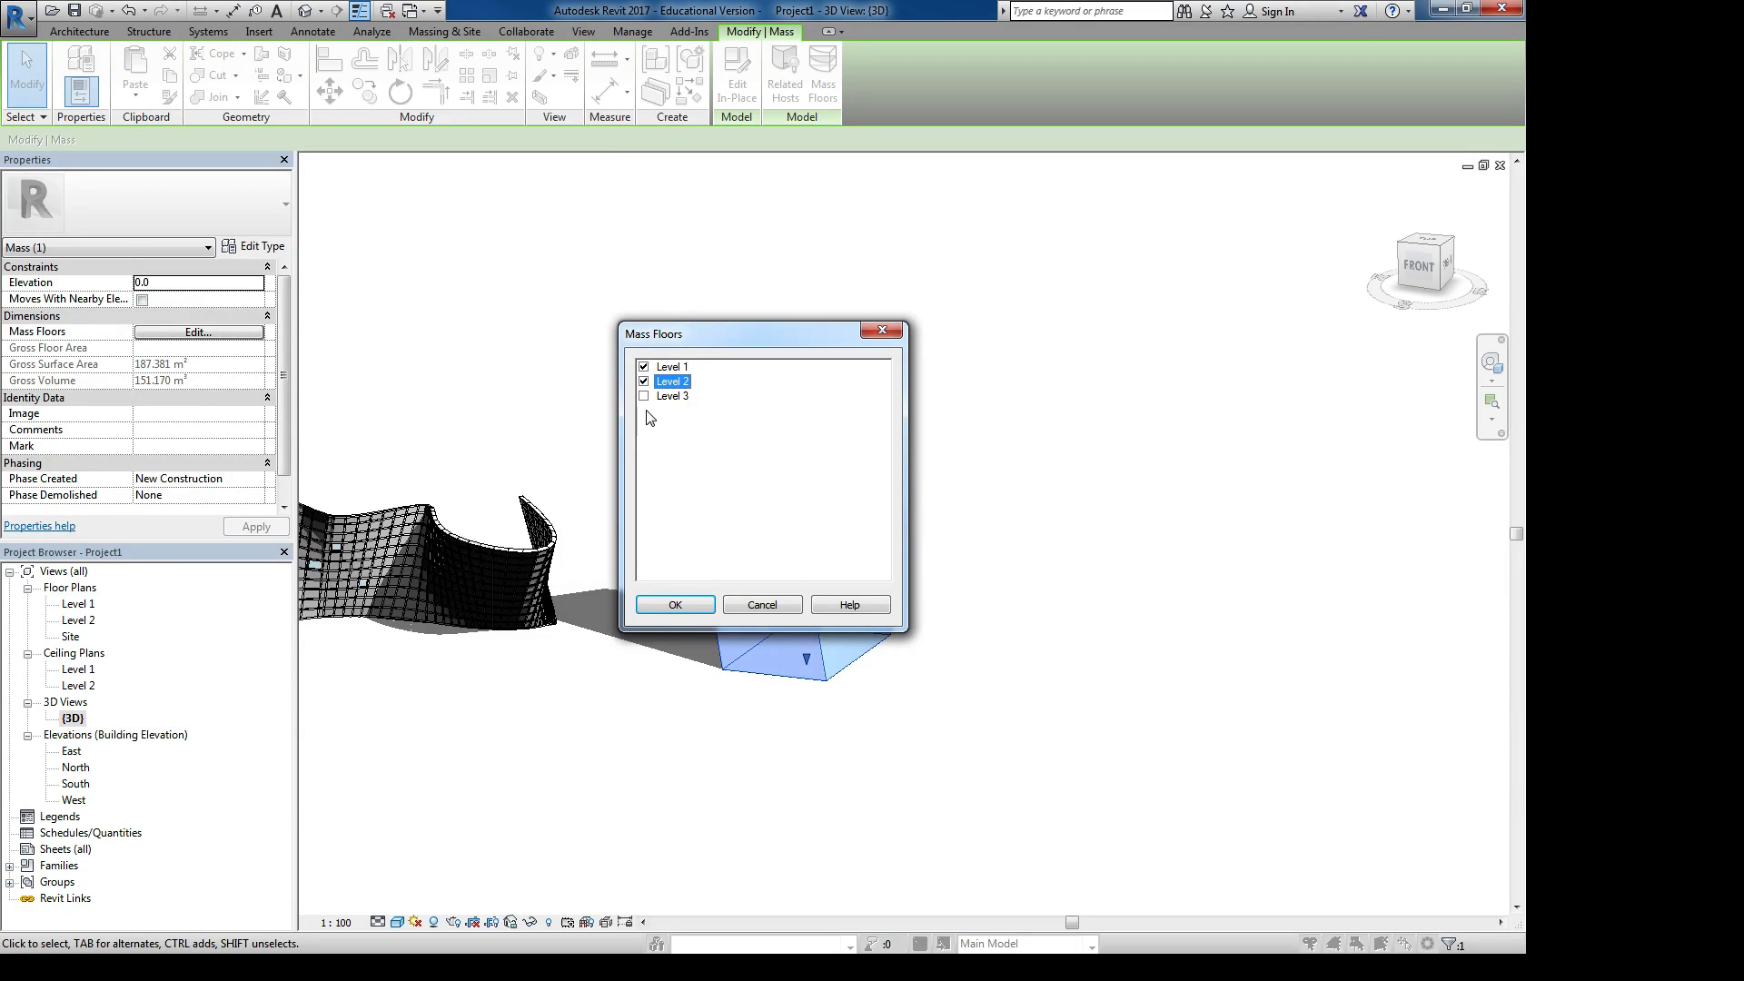
left_click(768, 609)
left_click(651, 377)
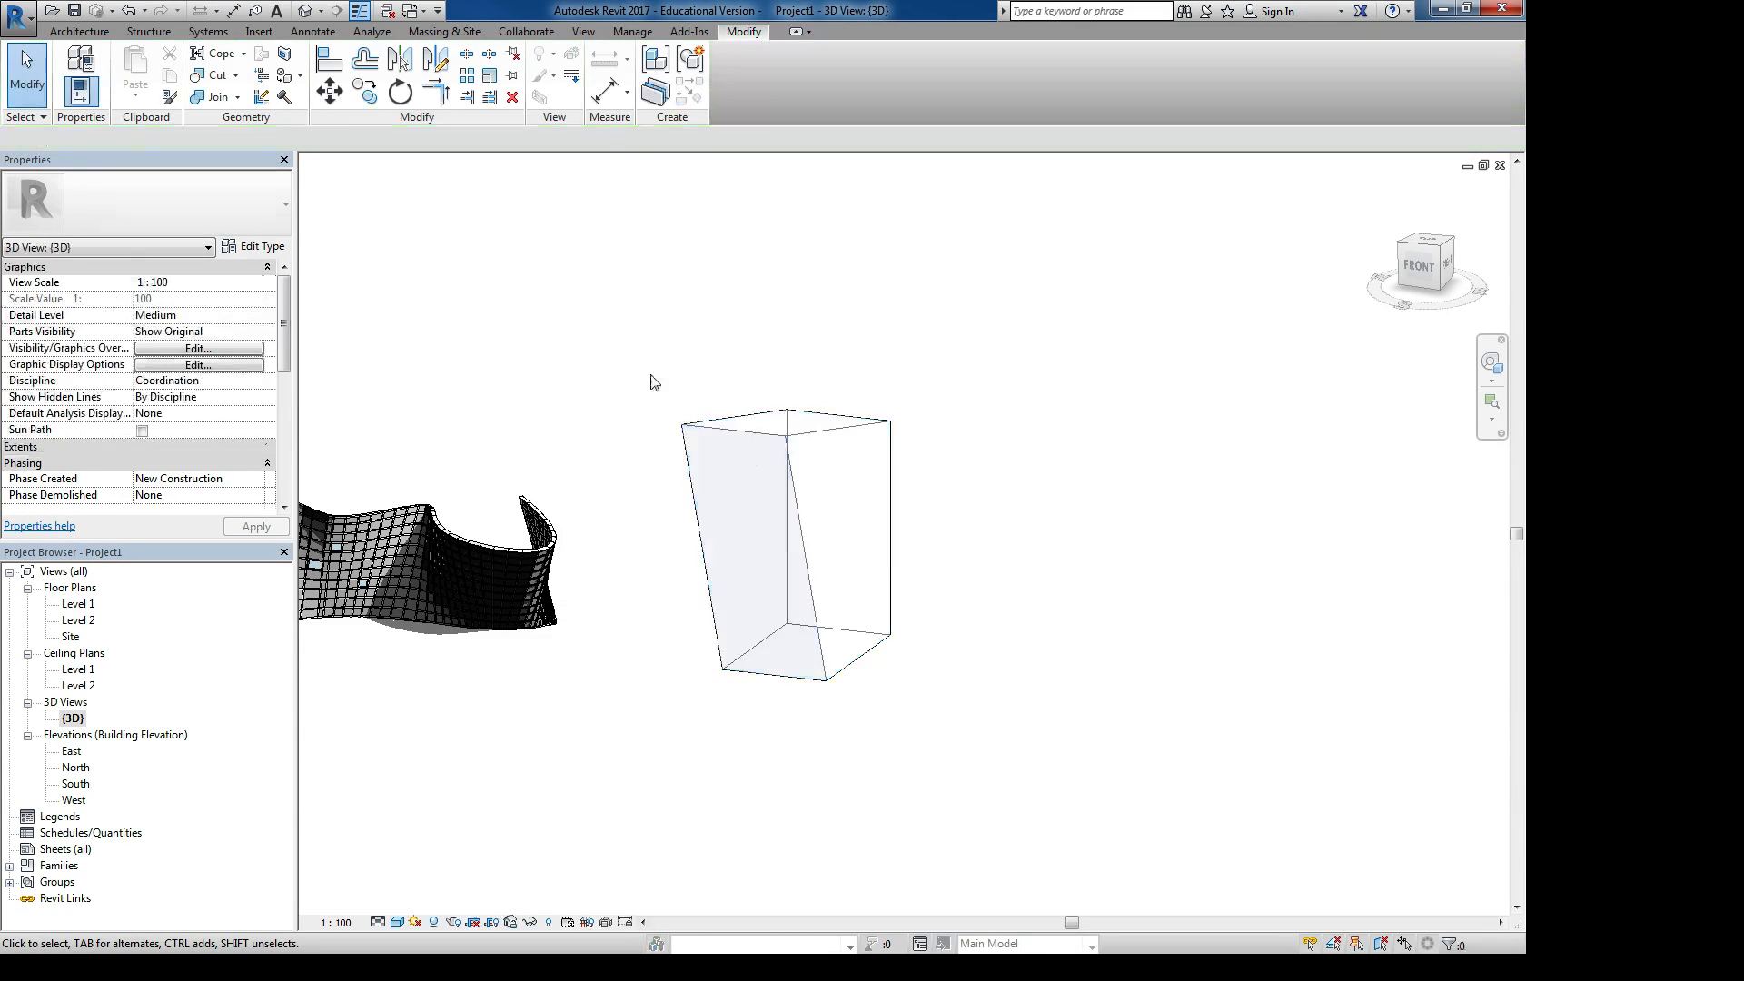
Add mass floors to the slanted box mass at Level 1, Level 2 and Level 3
left_click(759, 434)
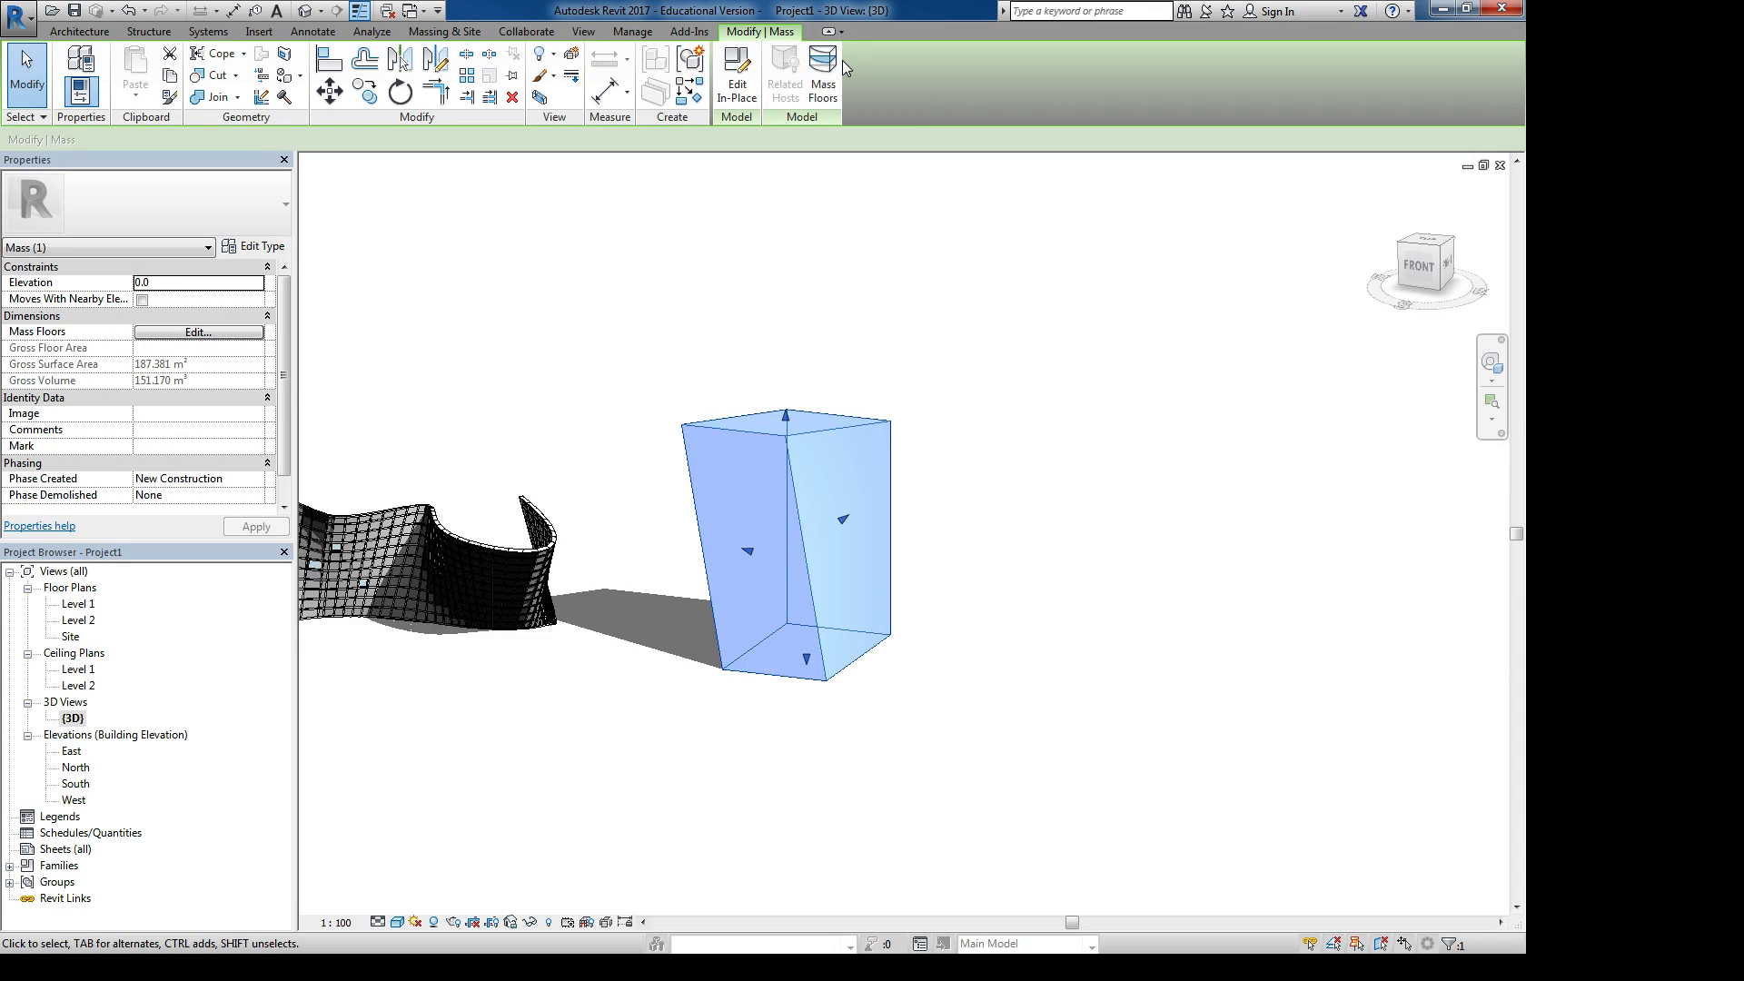
left_click(827, 87)
left_click_drag(714, 331, 445, 192)
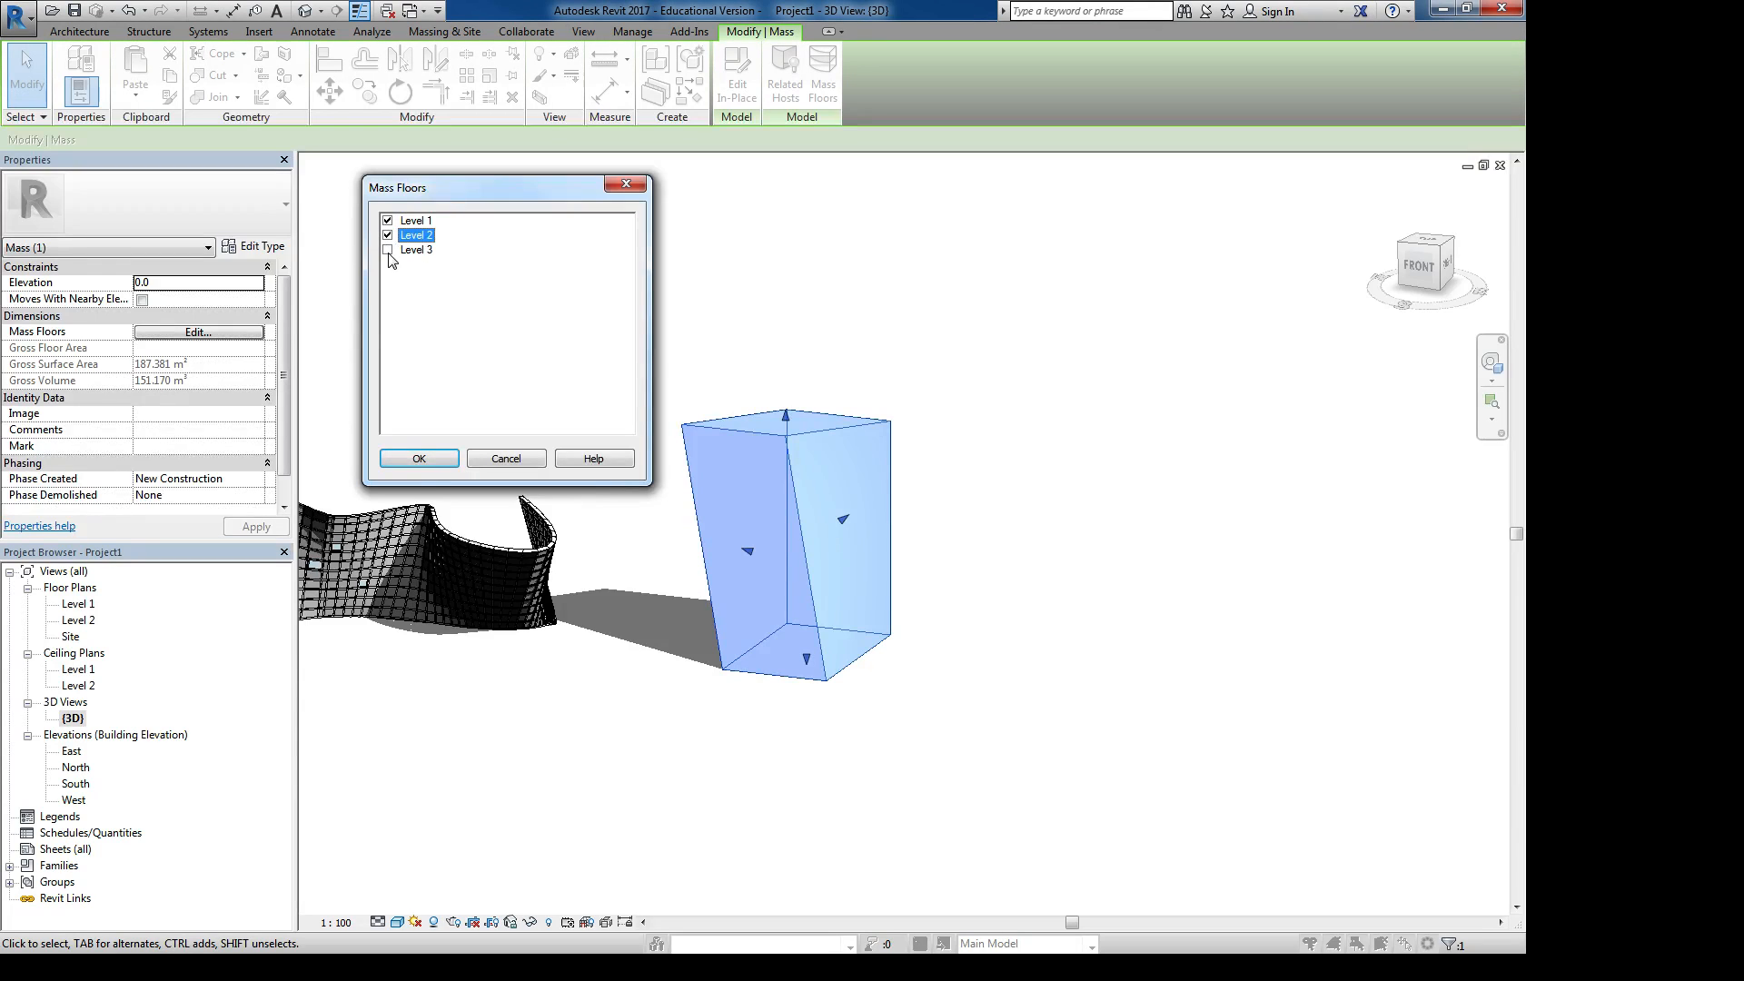
left_click(402, 465)
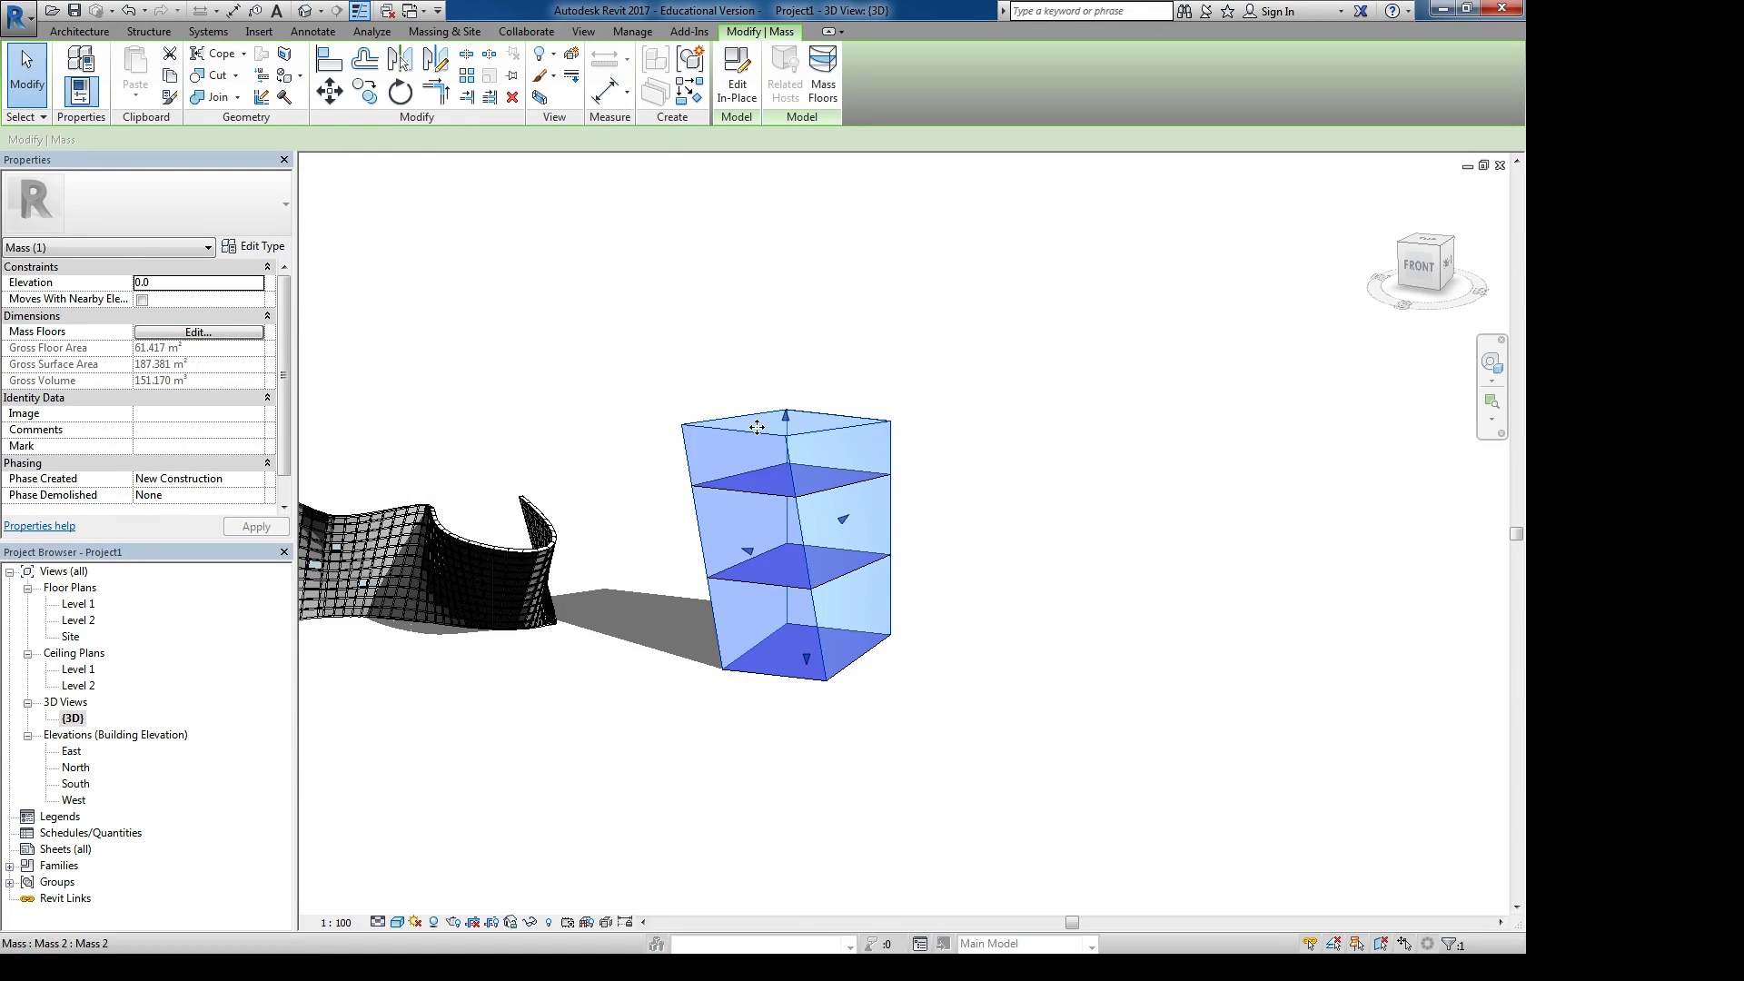
left_click(945, 490)
middle_click_drag(973, 498, 813, 444, "shift")
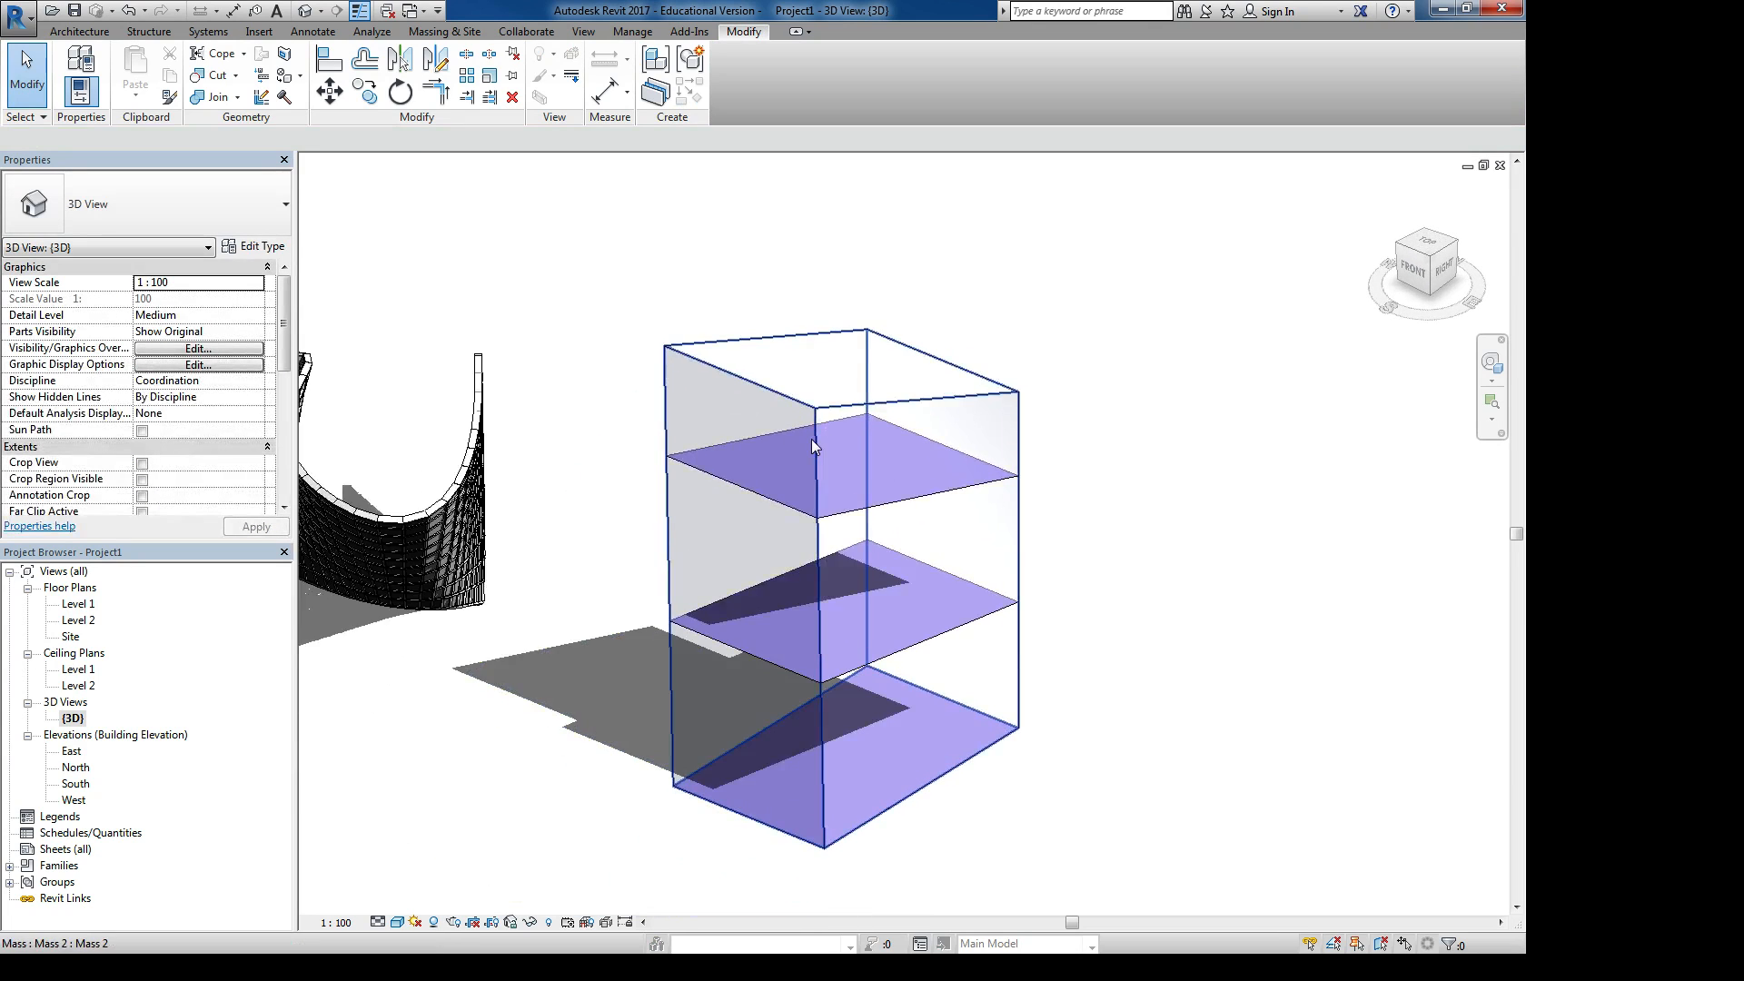
scroll(810, 438, "down", 2)
middle_click_drag(690, 469, 759, 459)
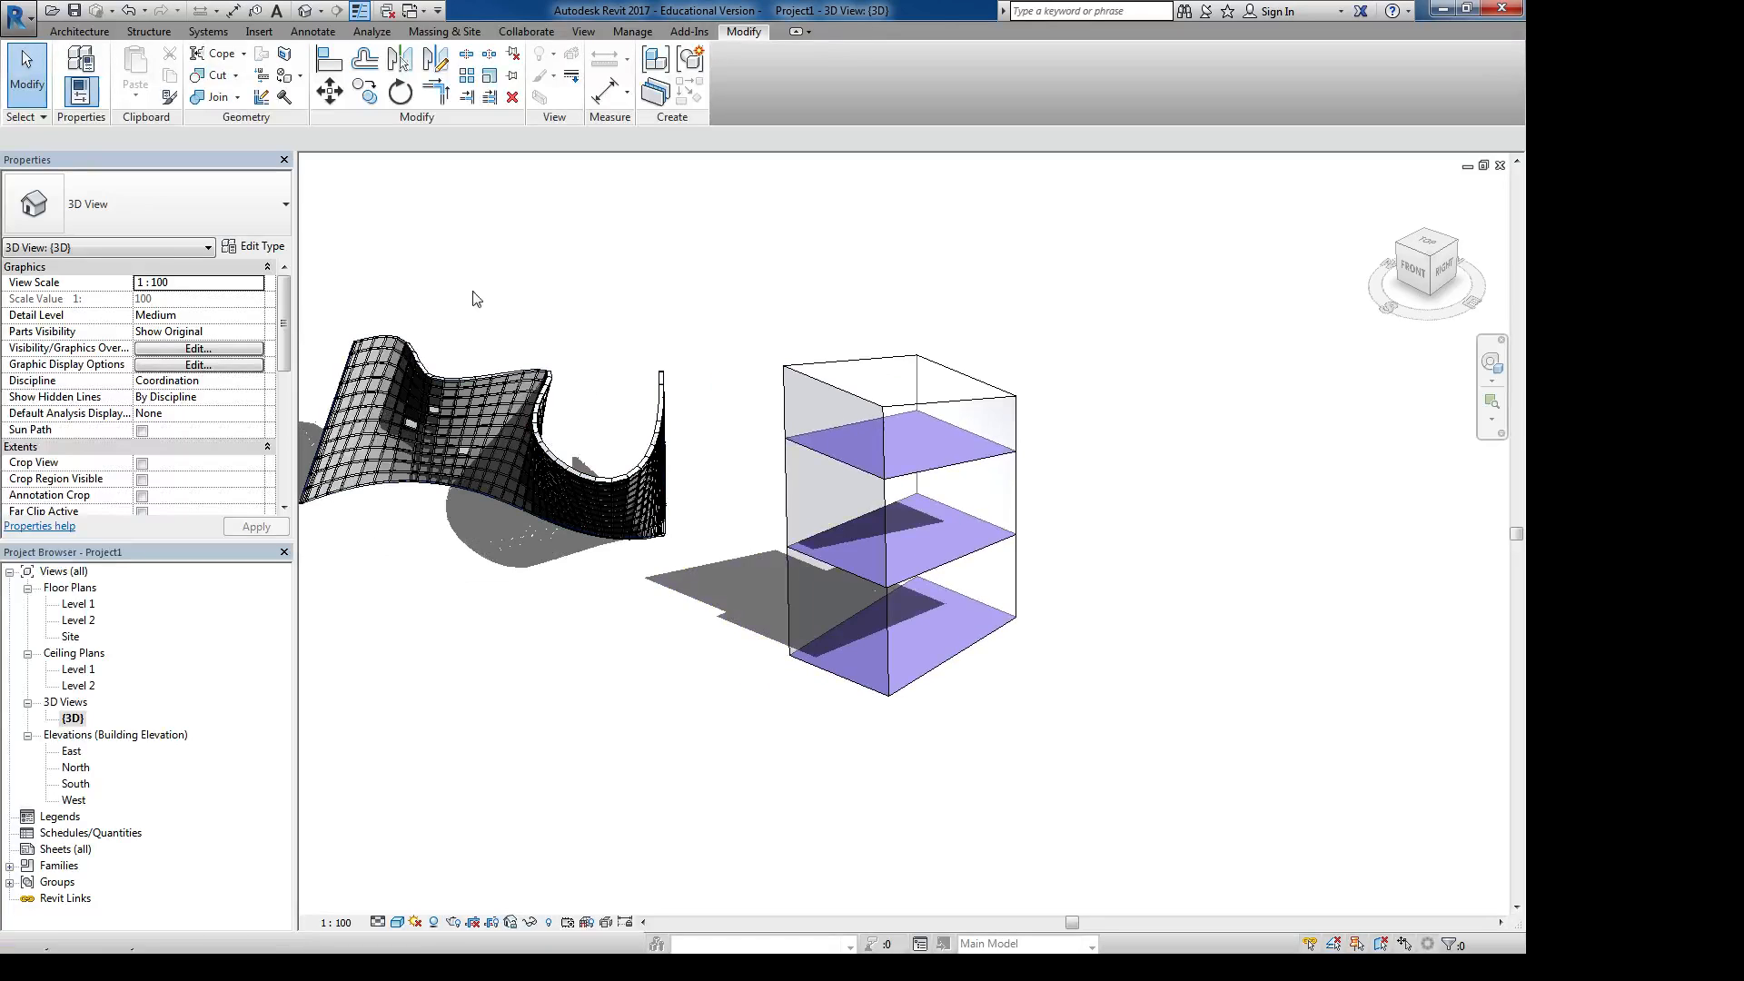
left_click(79, 31)
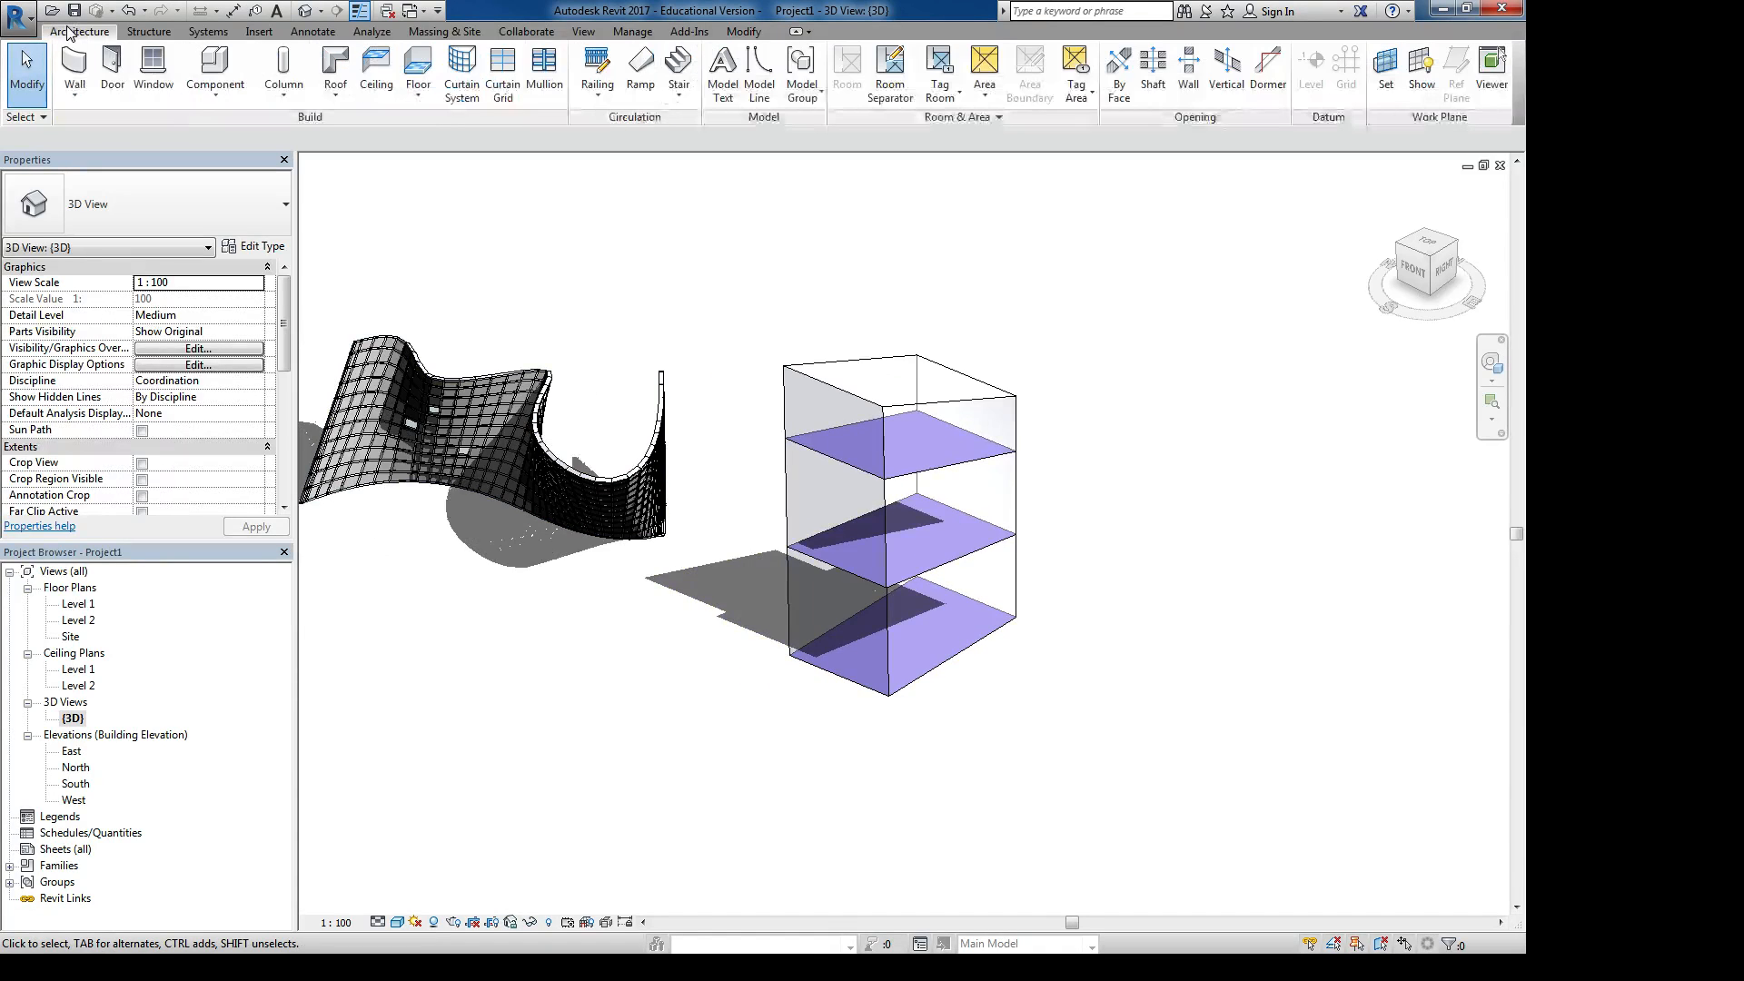
left_click(336, 96)
left_click(377, 200)
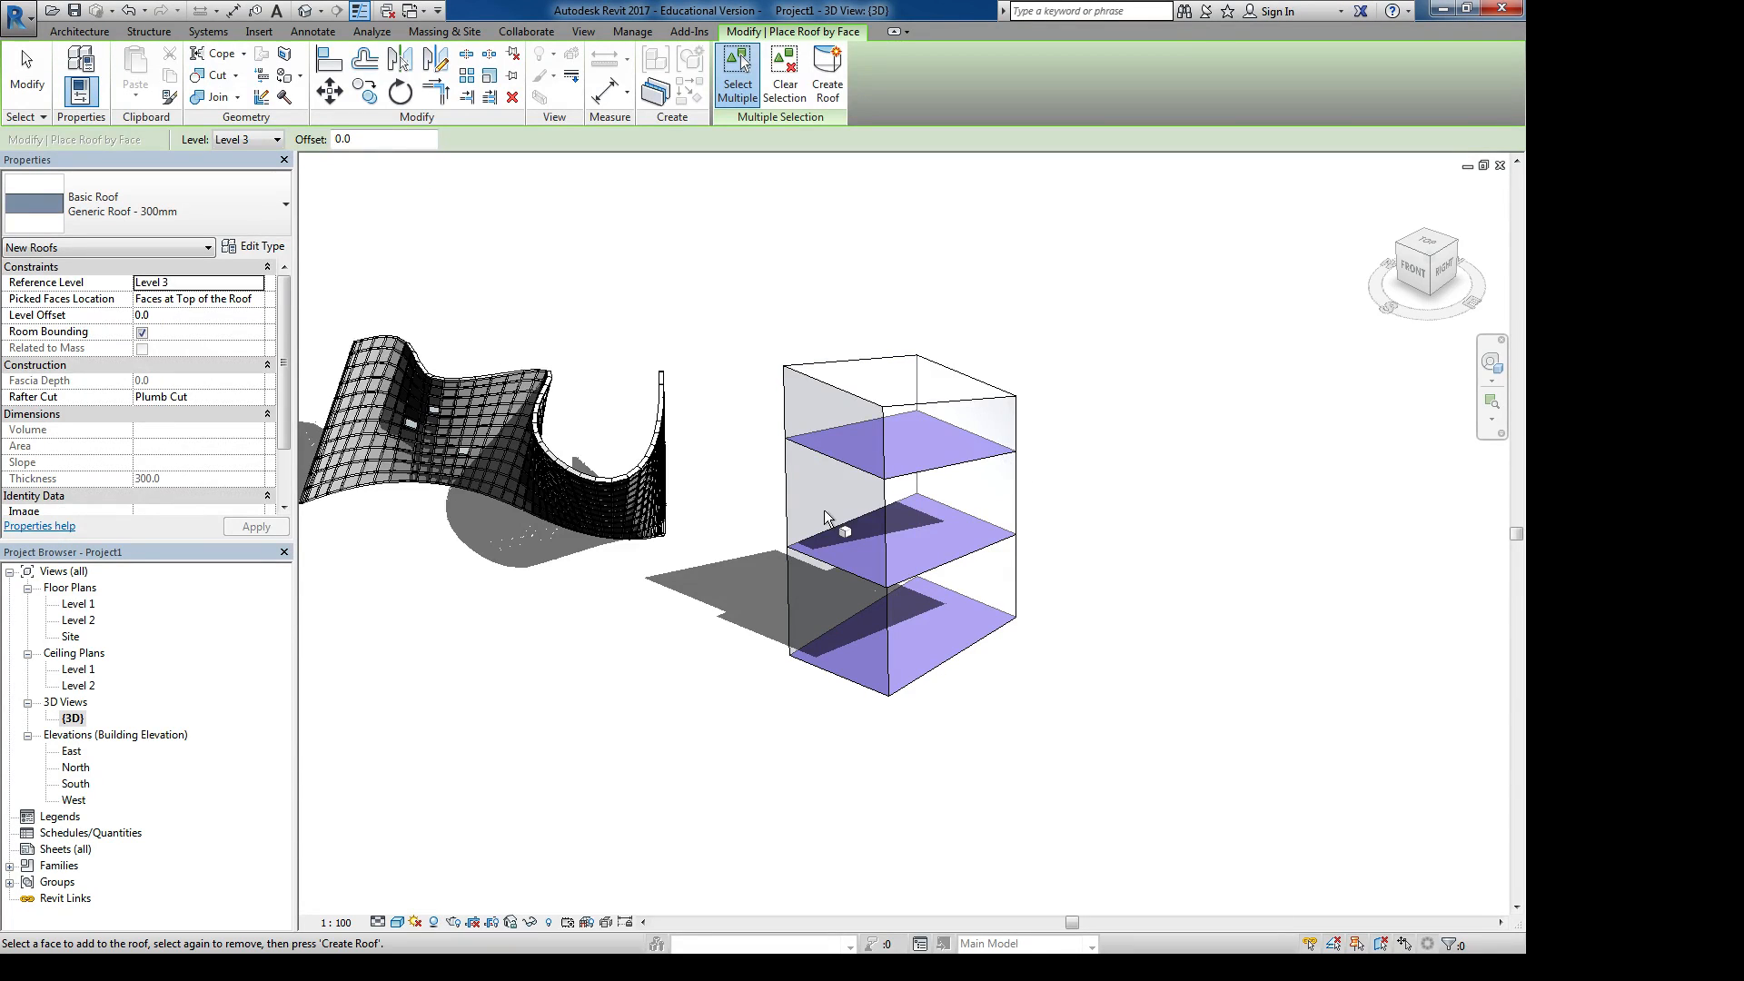
scroll(825, 509, "up", 4)
scroll(936, 607, "down", 2)
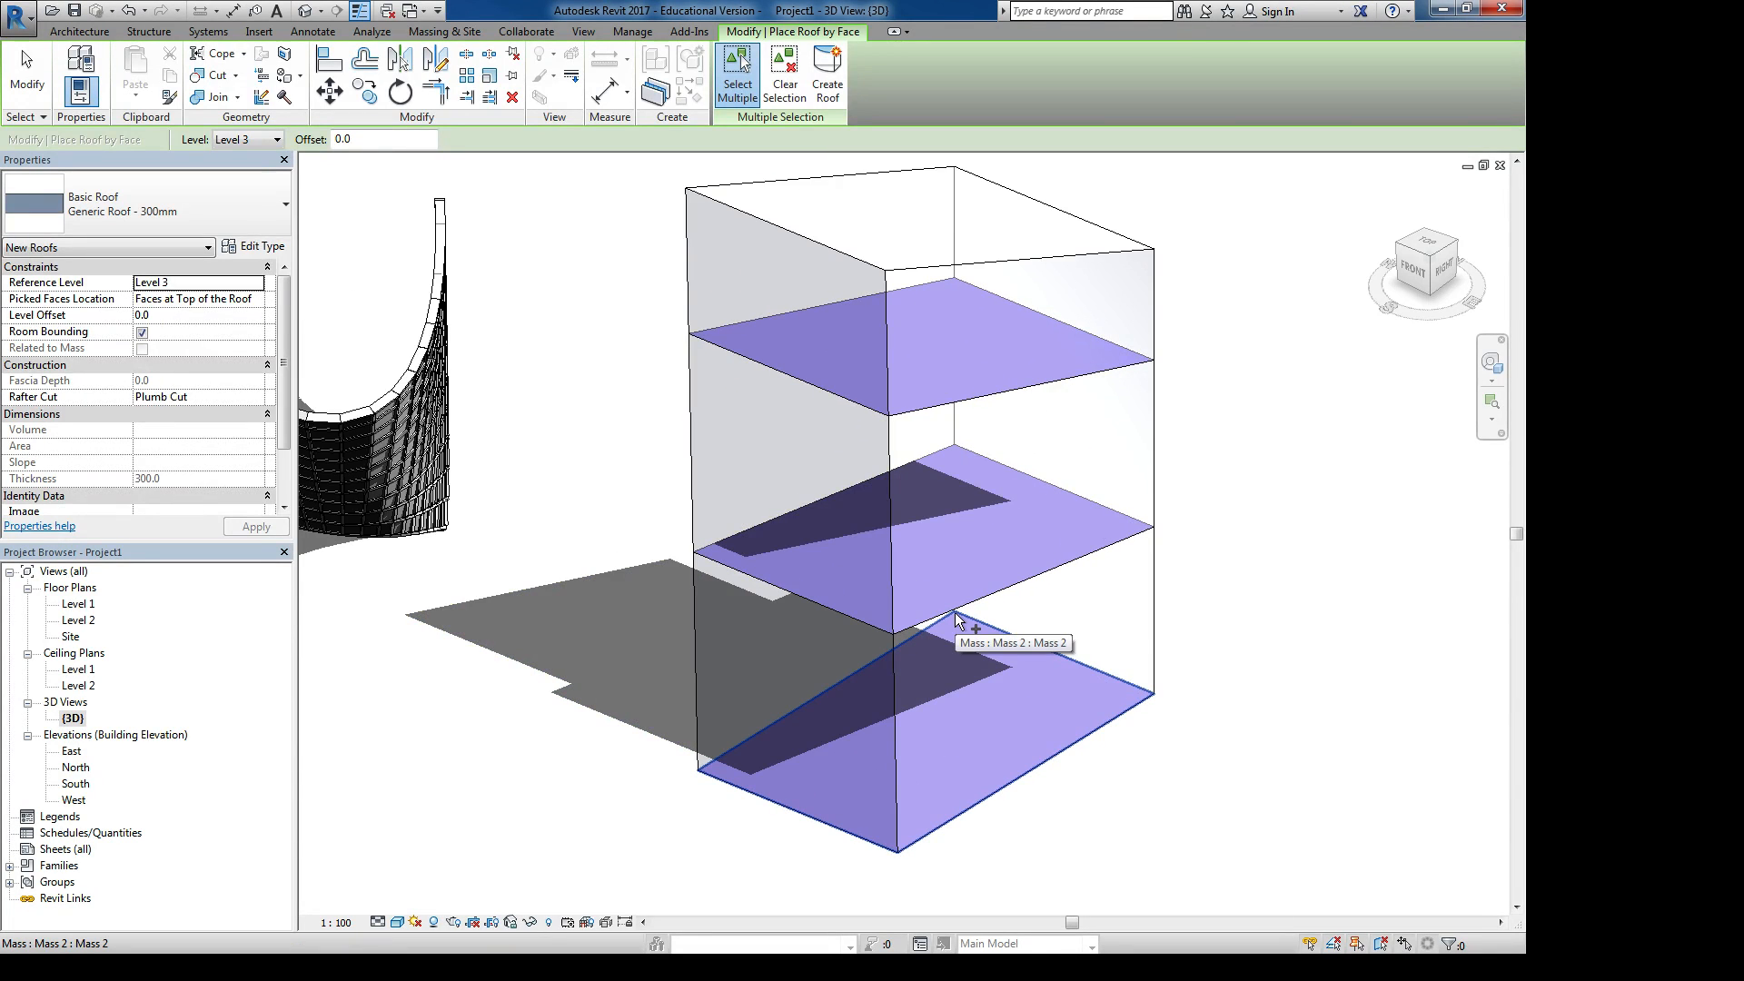
key("Escape")
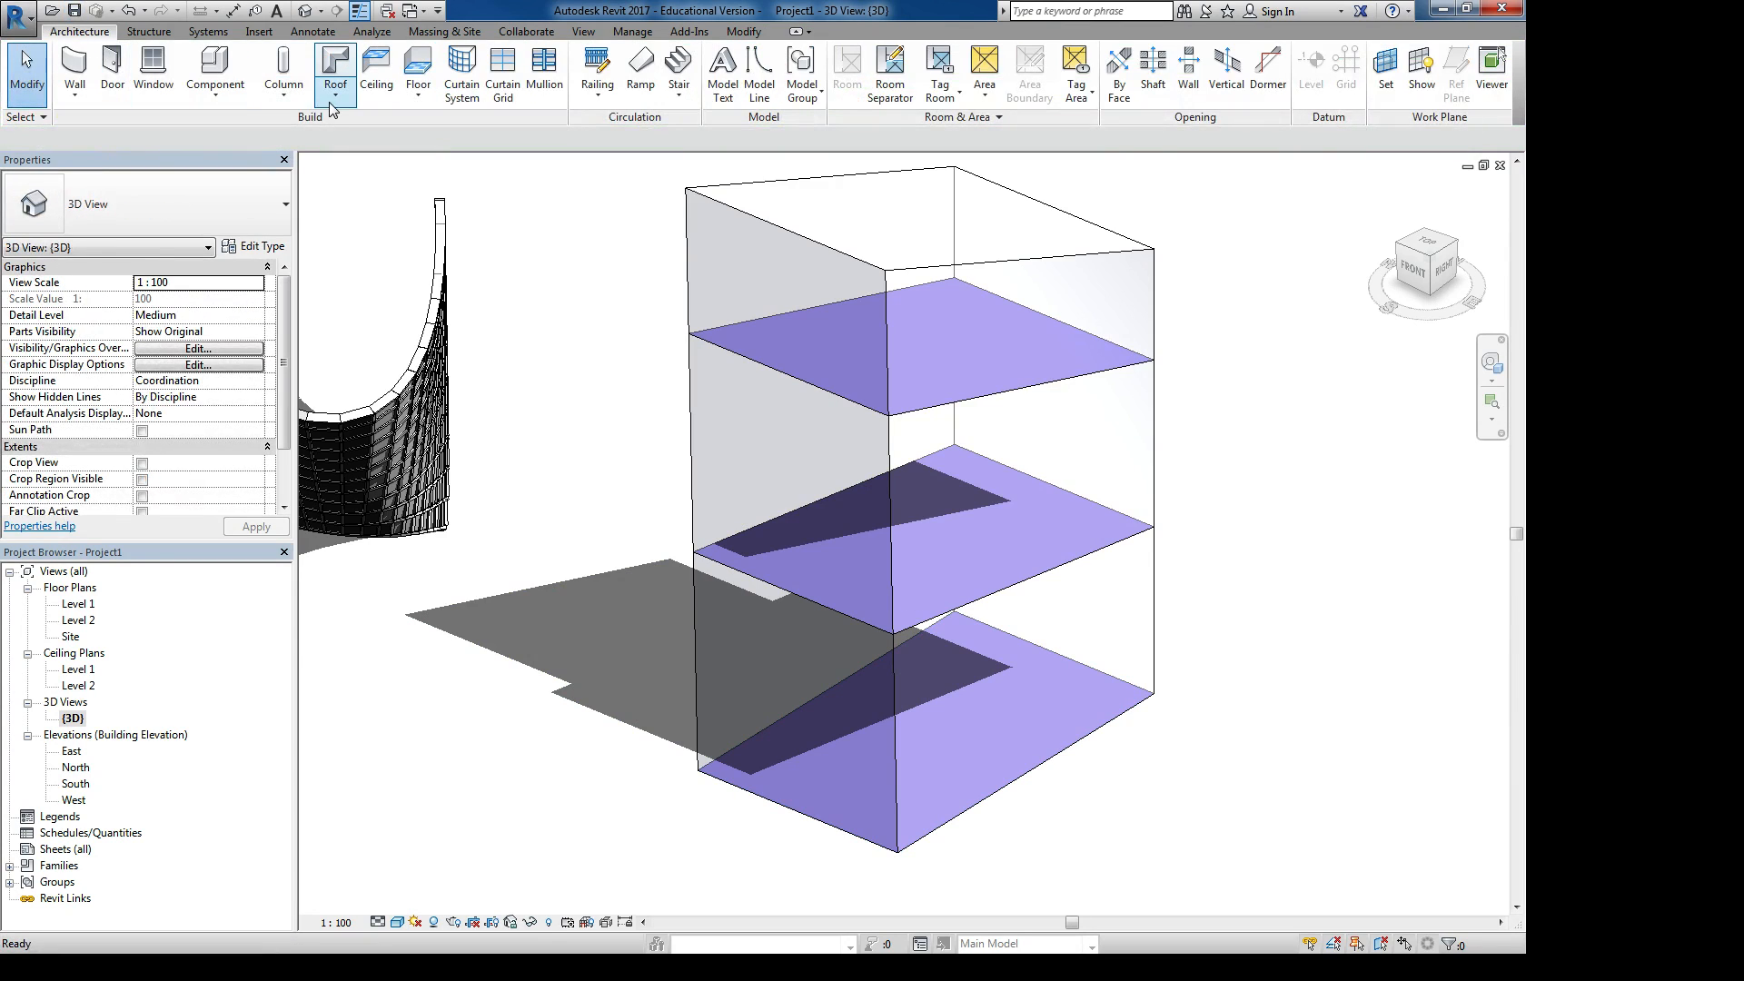
left_click(417, 96)
left_click(464, 201)
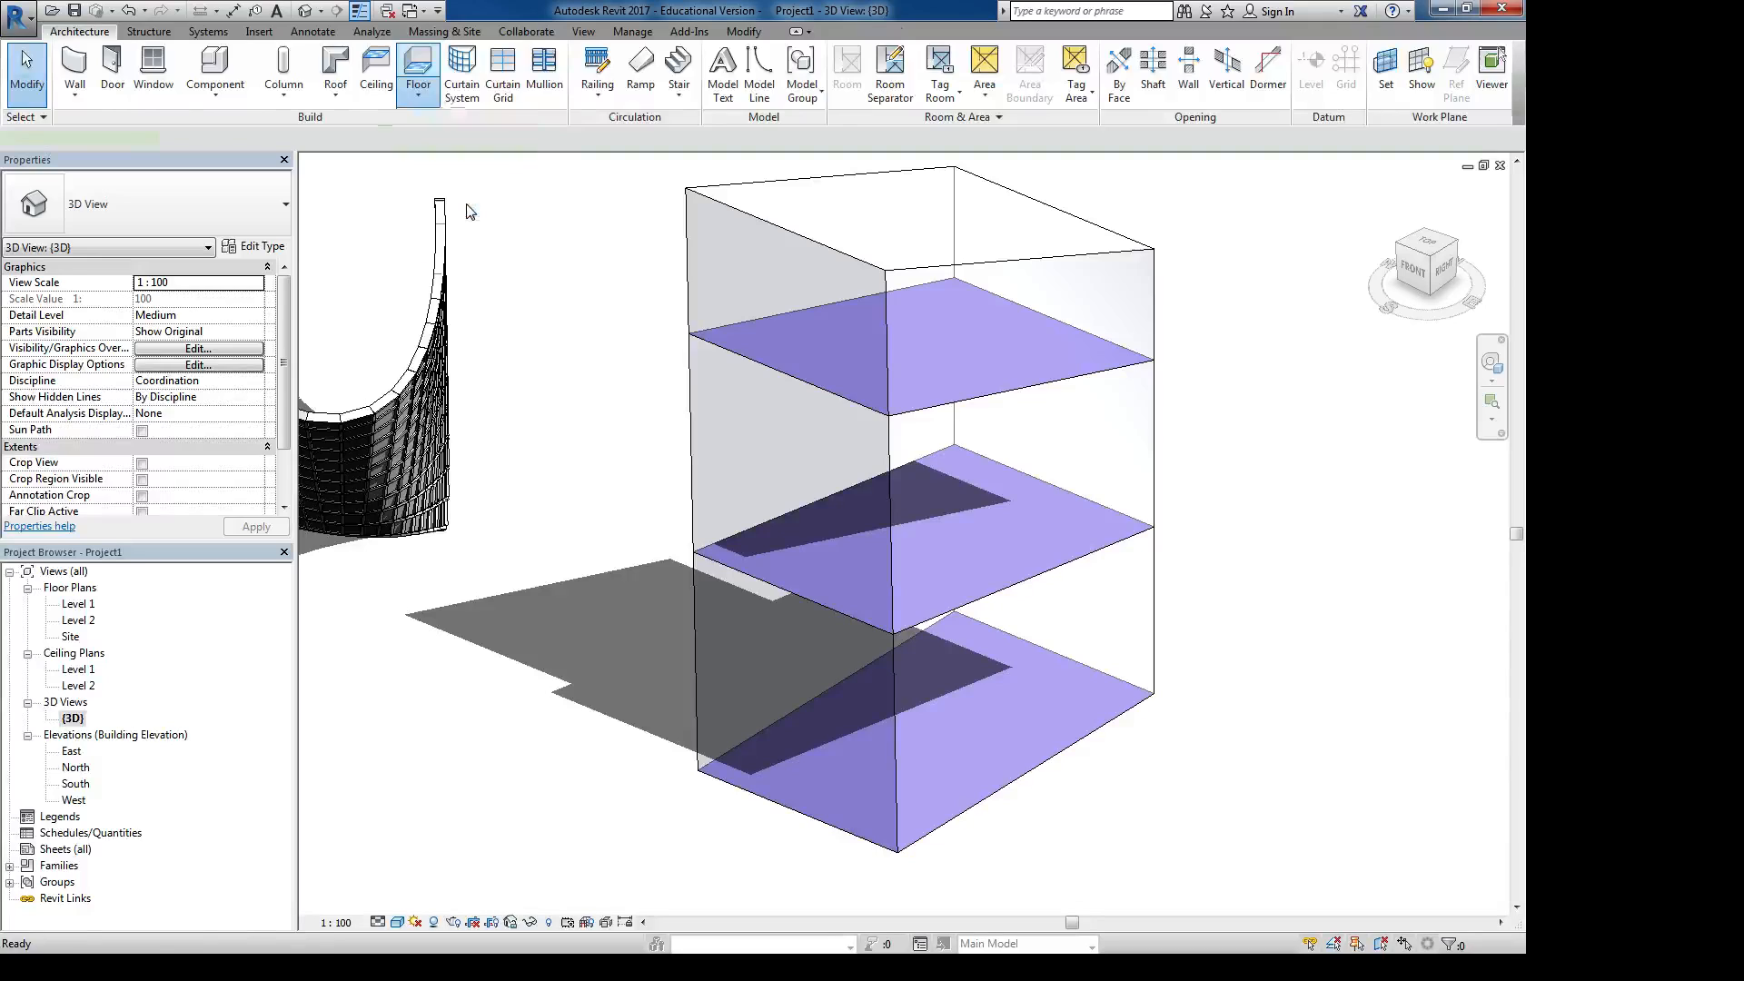
left_click(1140, 367)
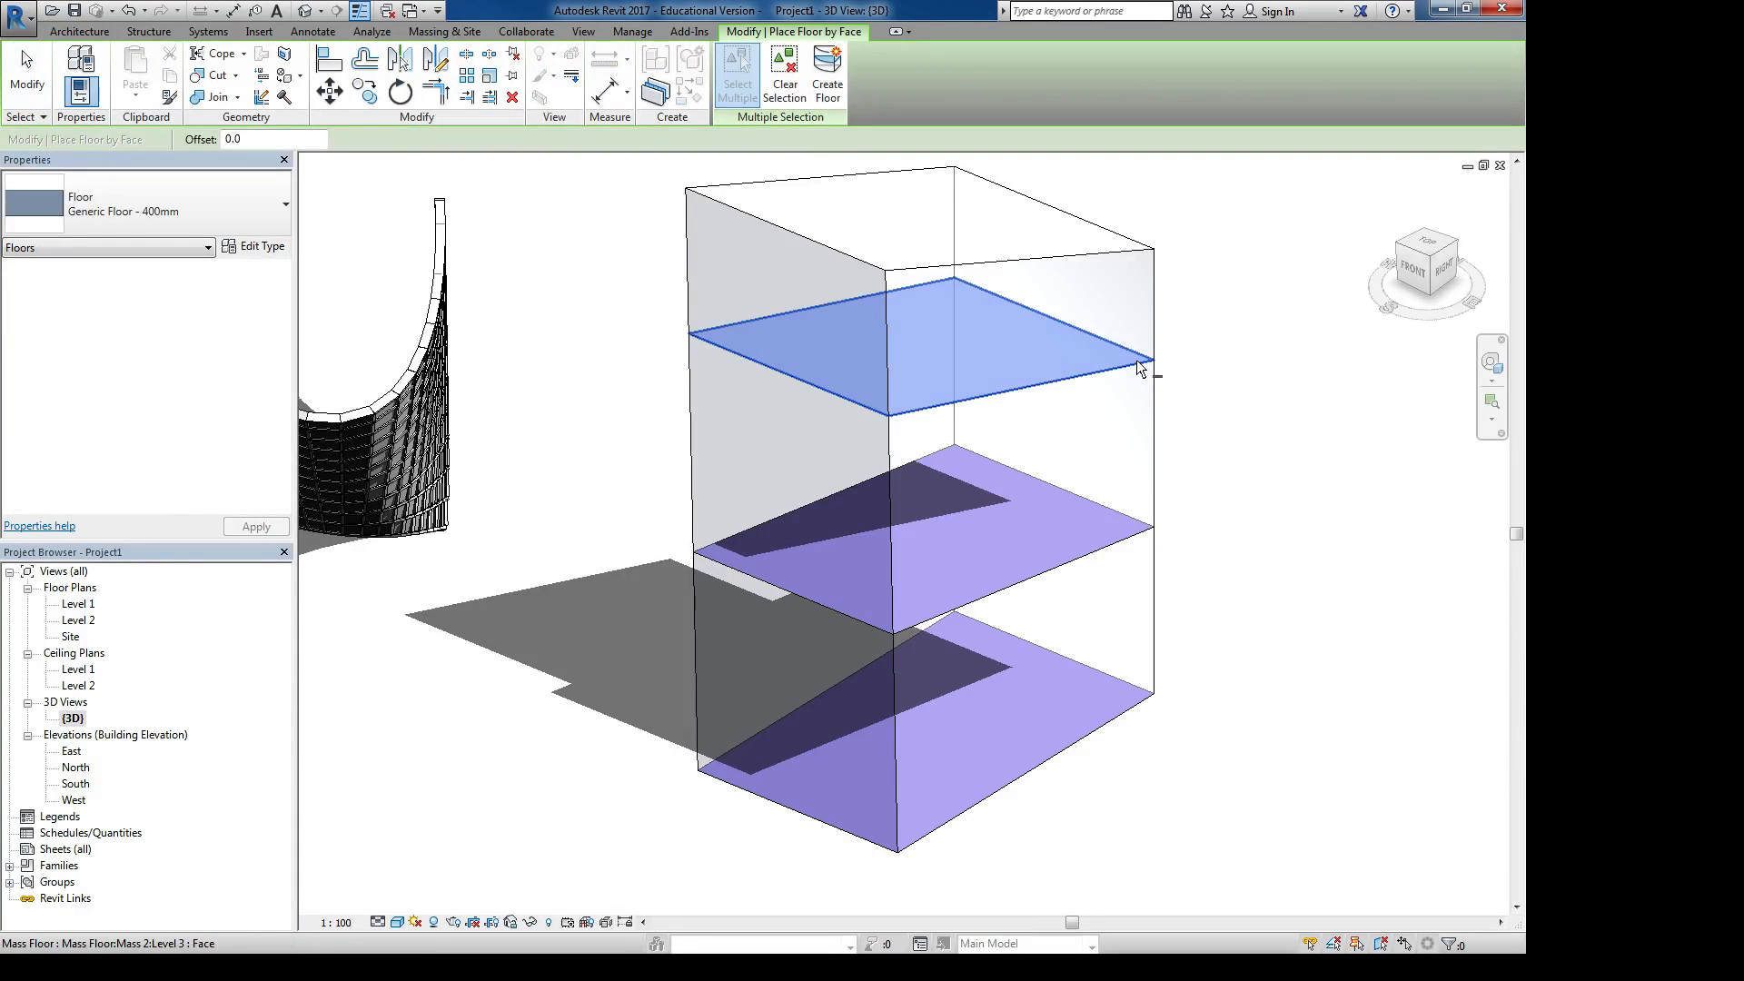
left_click(1144, 538)
left_click(1119, 692)
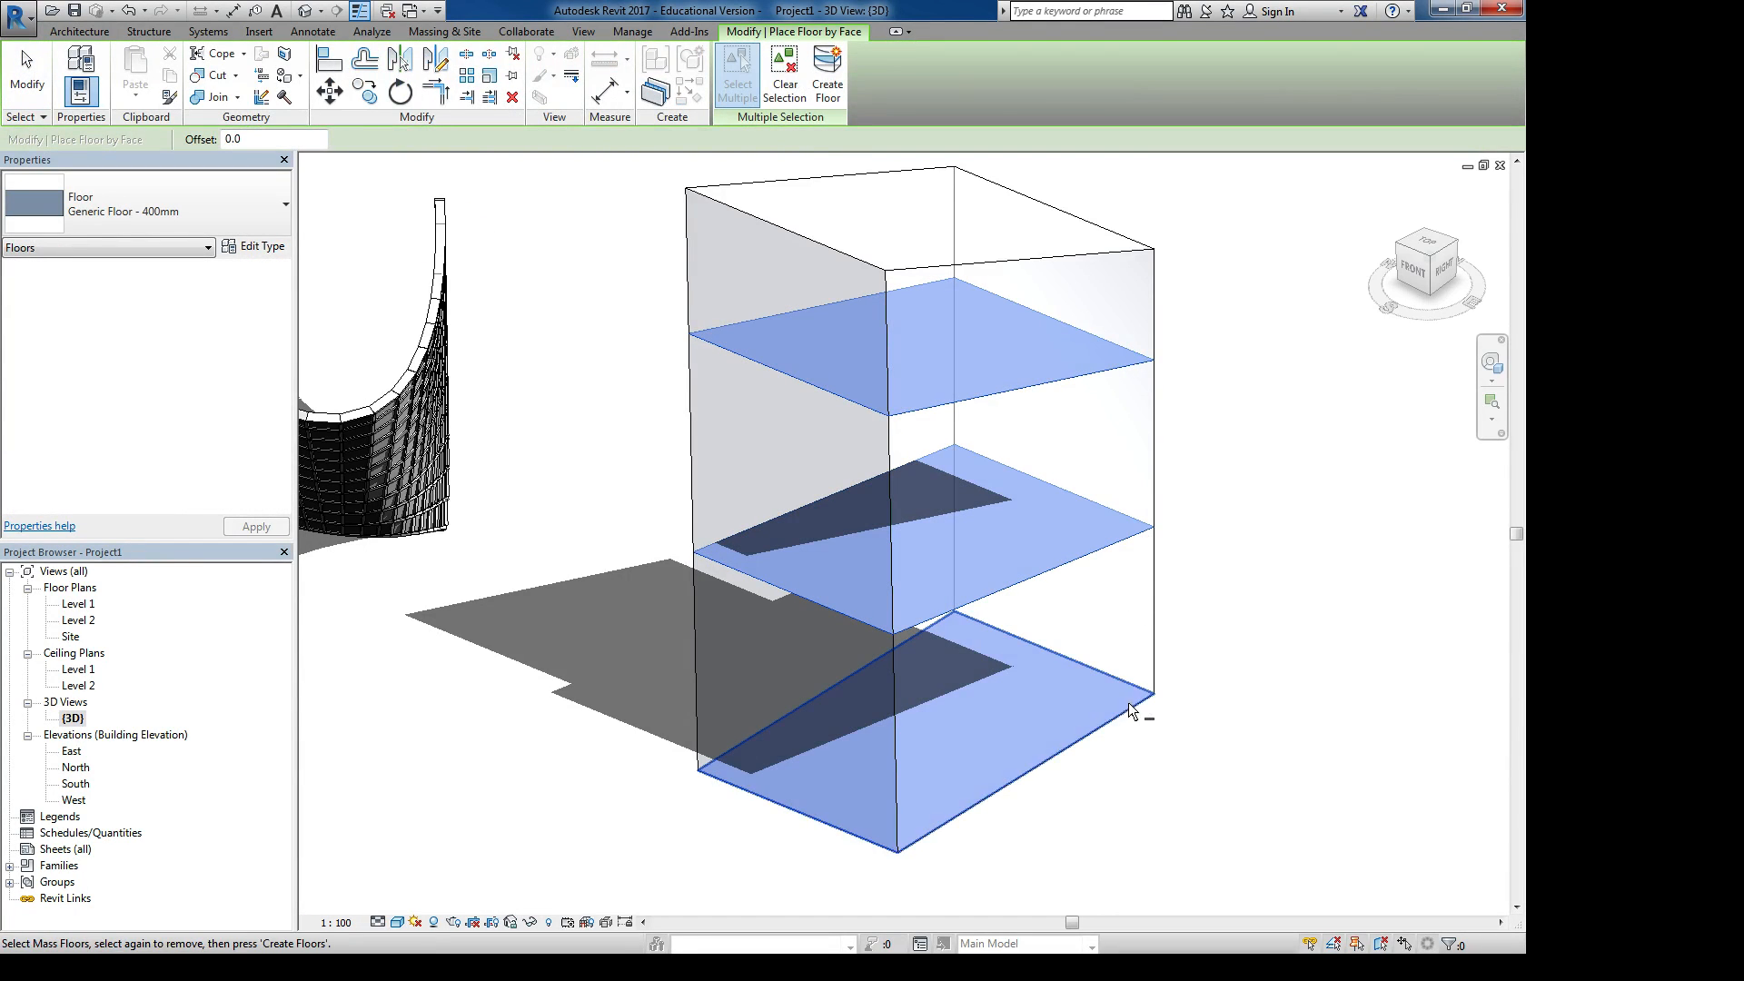
key("Escape")
key("Escape")
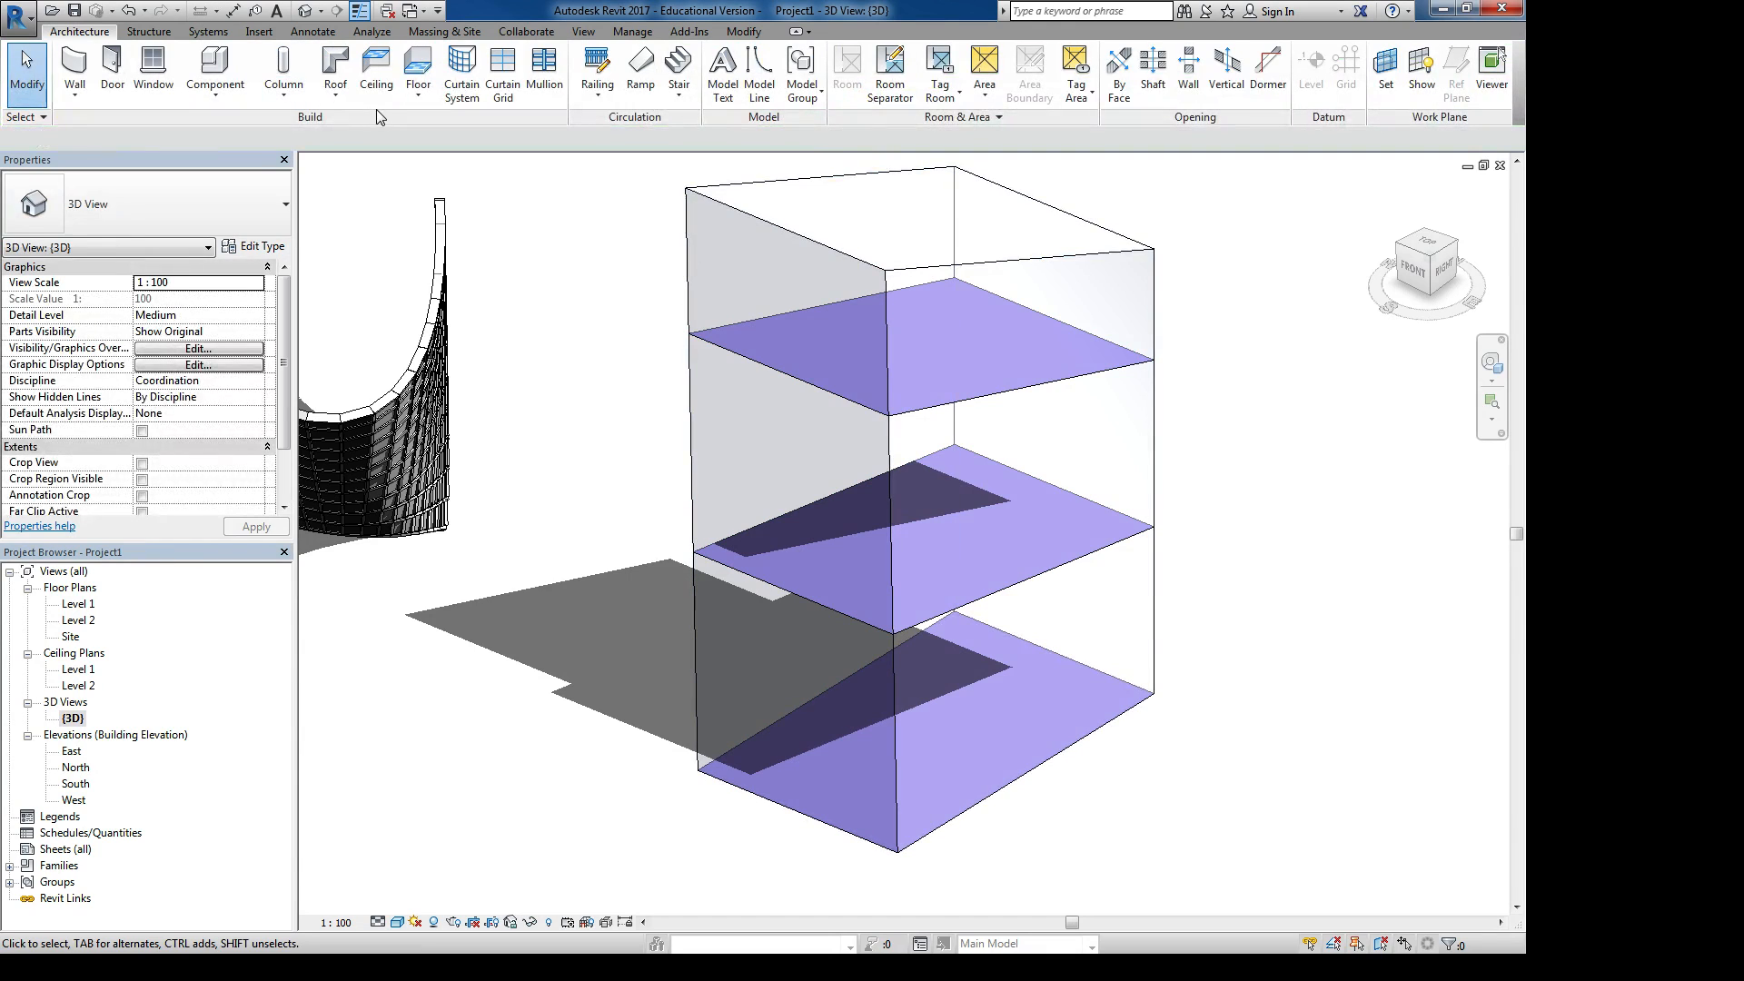
Create Generic Floor - 400mm floors by face from all three mass floors of the slanted box
left_click(418, 91)
left_click(465, 199)
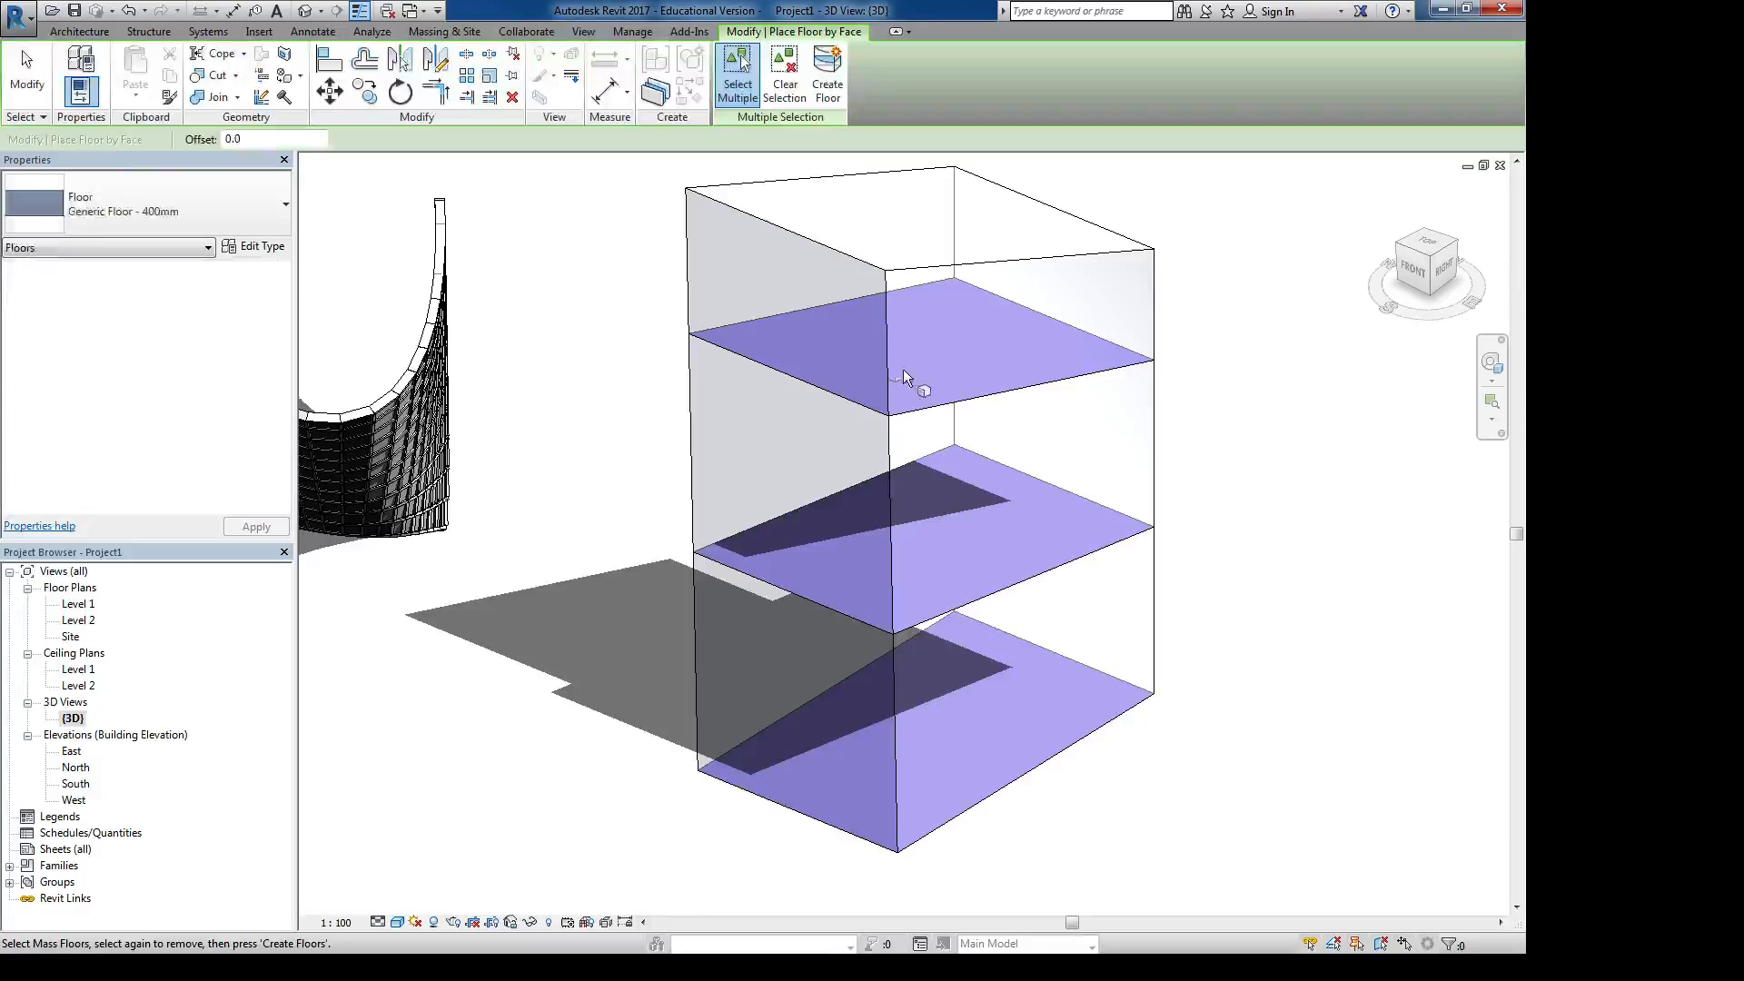
left_click(969, 393)
left_click(1128, 543)
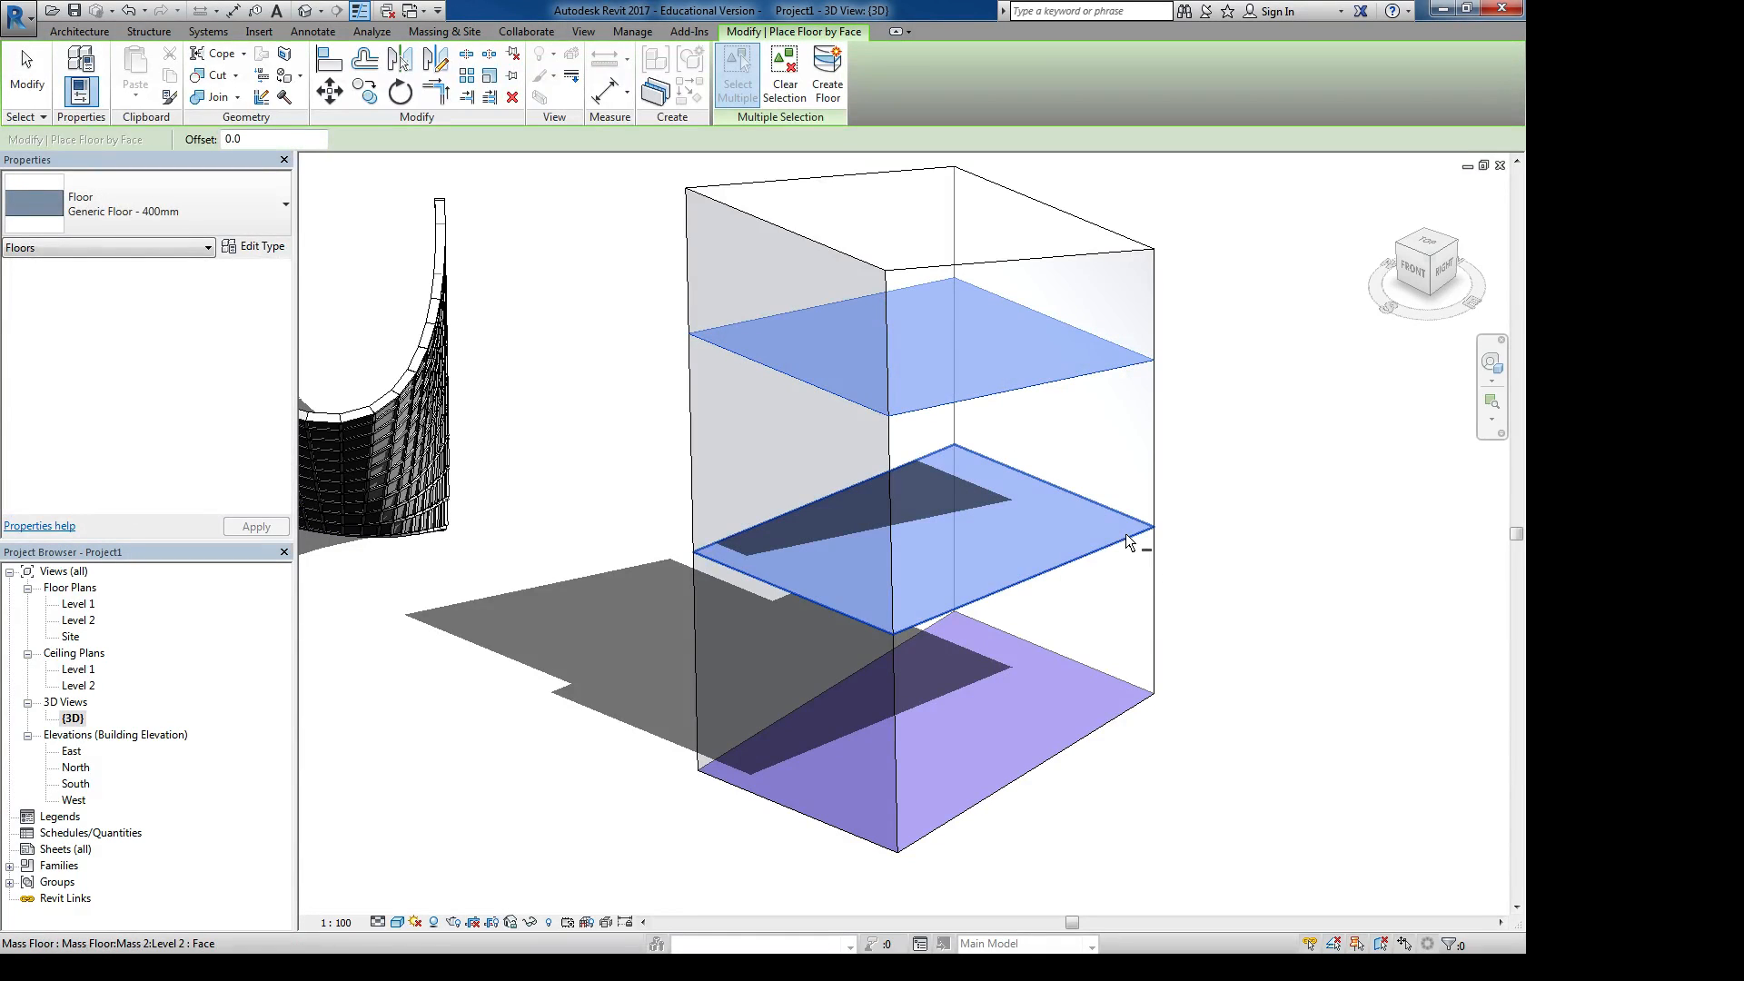
left_click(1104, 721)
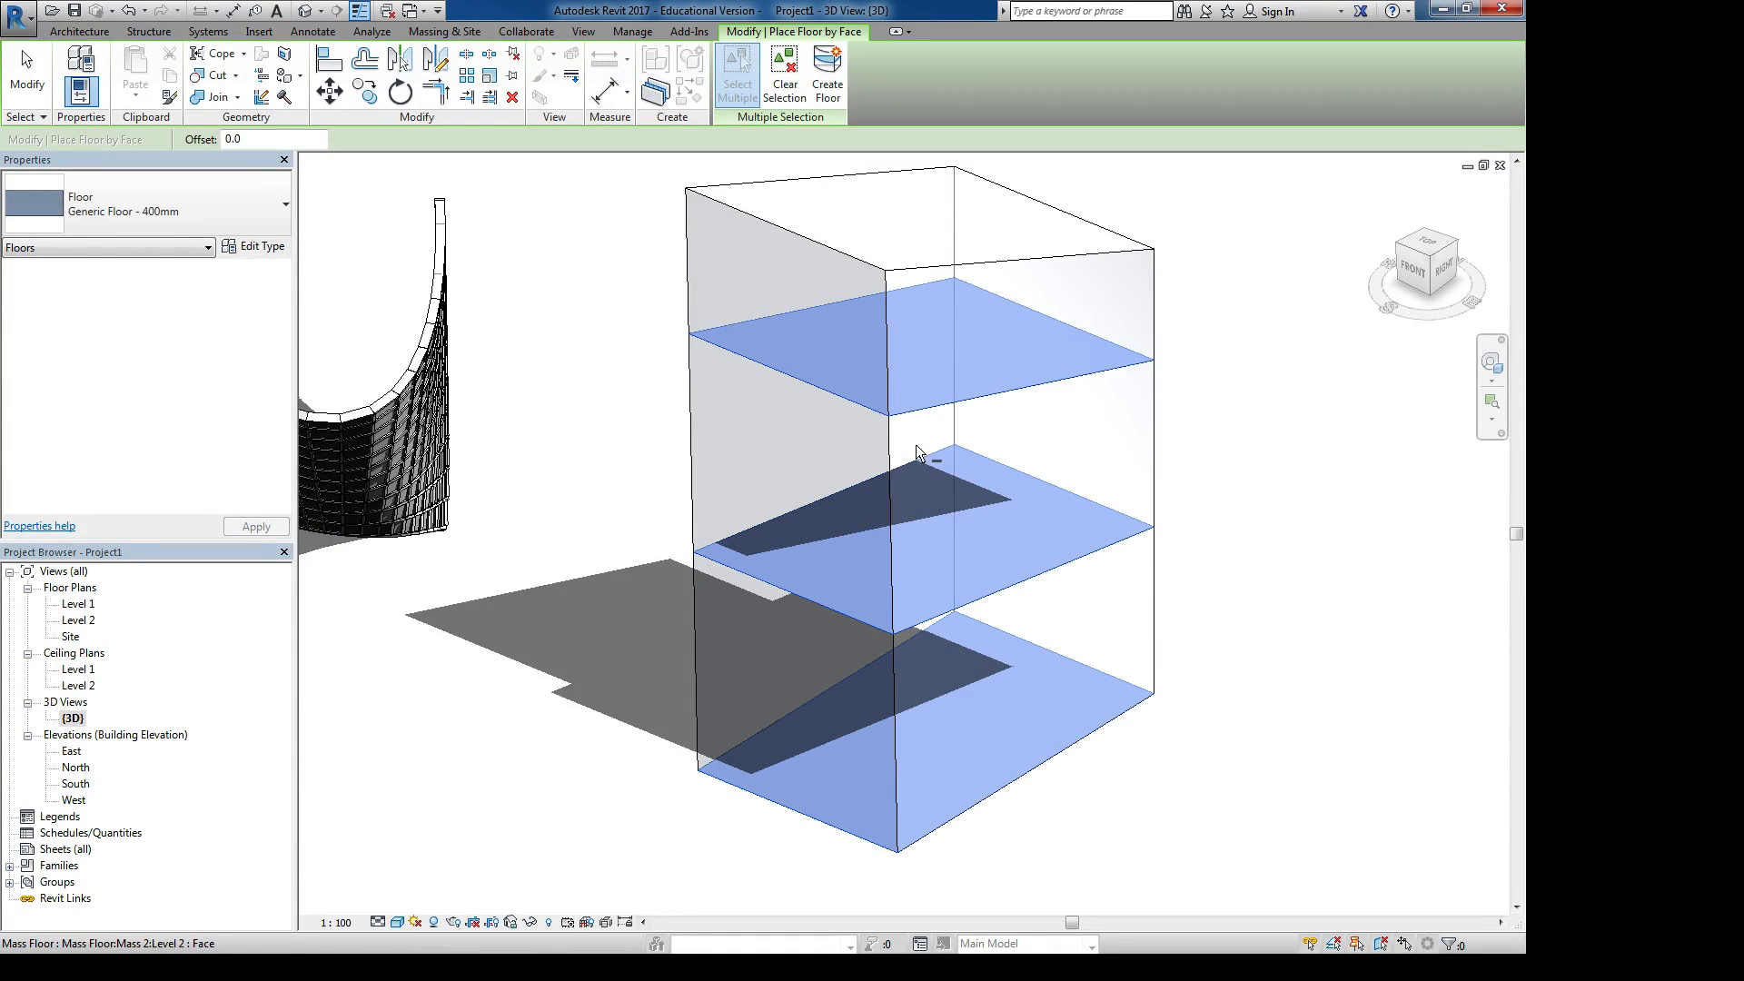
left_click(829, 75)
key("Escape")
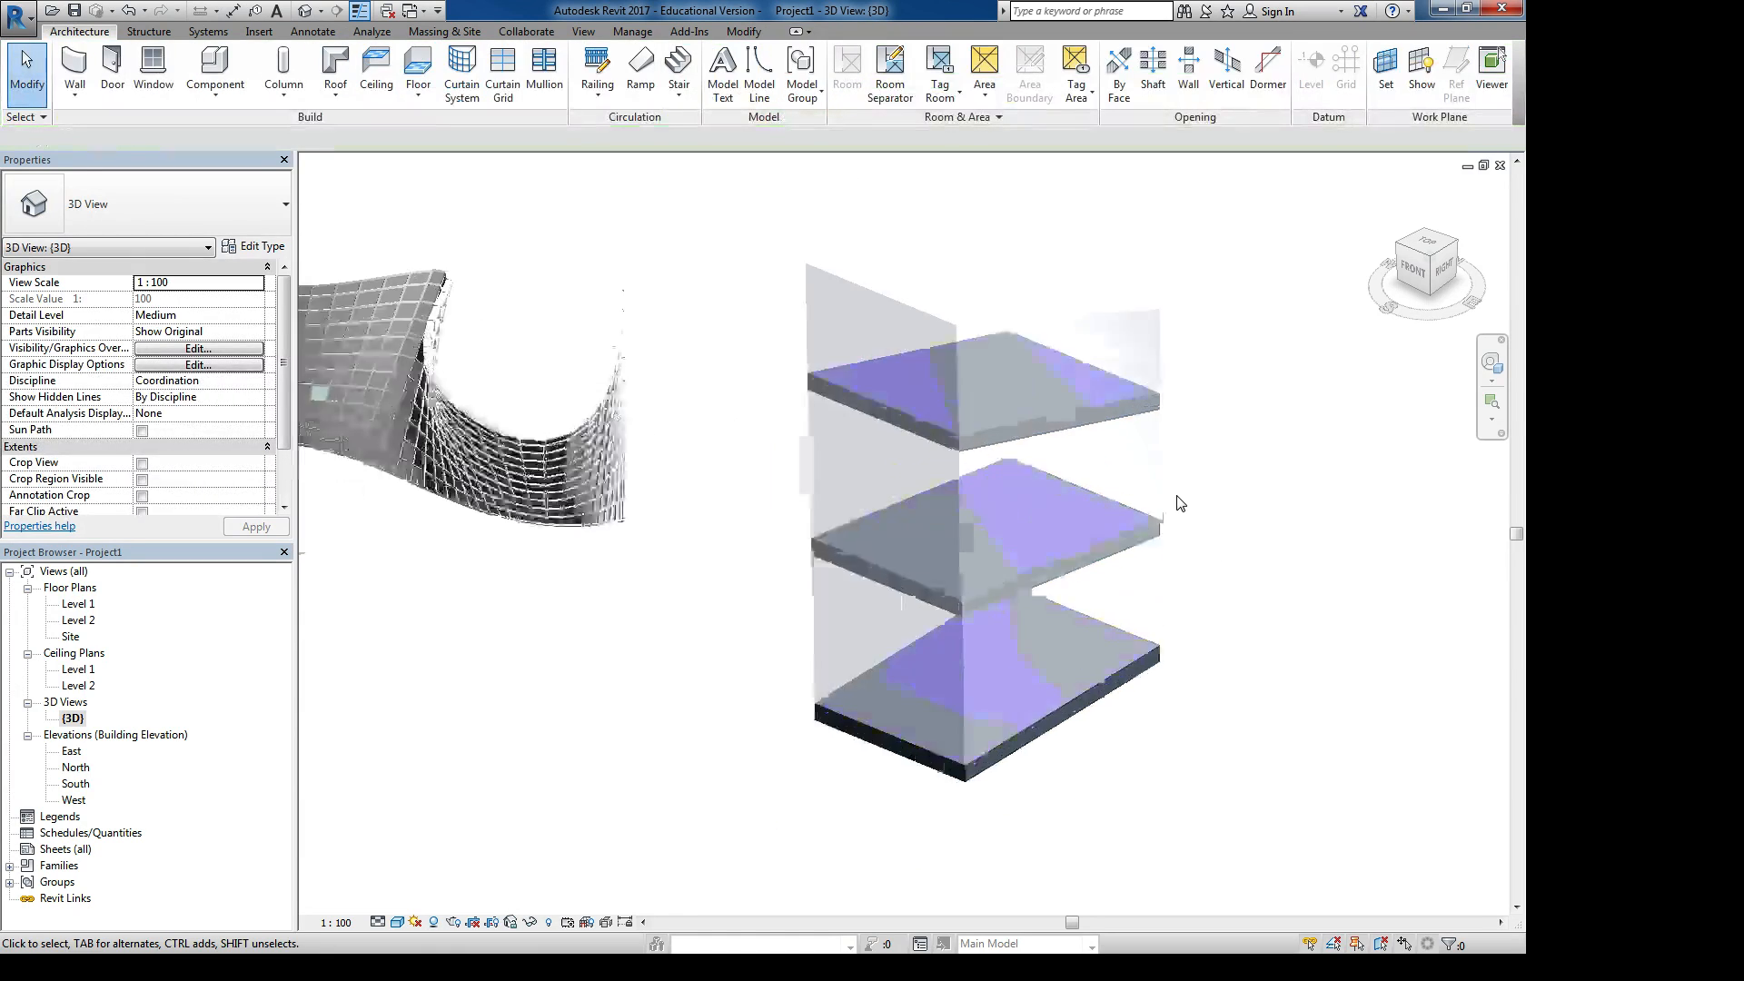
scroll(1199, 546, "down", 2)
middle_click_drag(1222, 576, 938, 495, "shift")
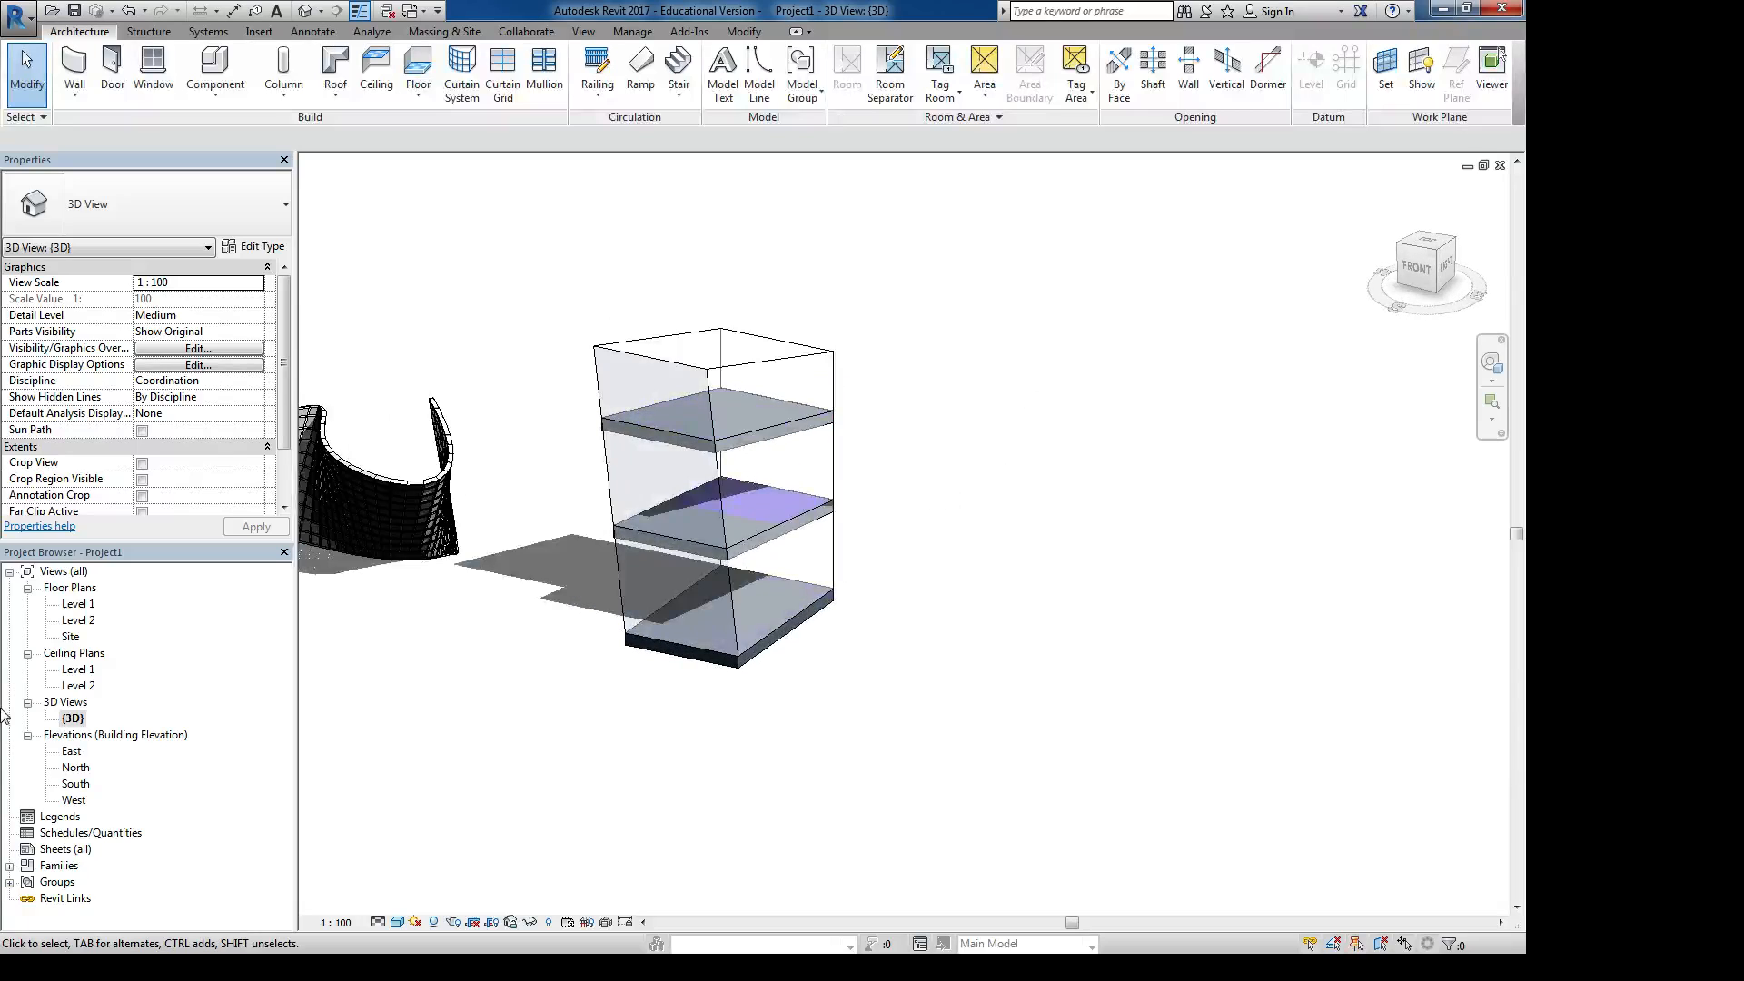
Examine the floor's outline in the Level 2 floor plan, and return to the 3D view
double_click(76, 621)
scroll(908, 582, "down", 2)
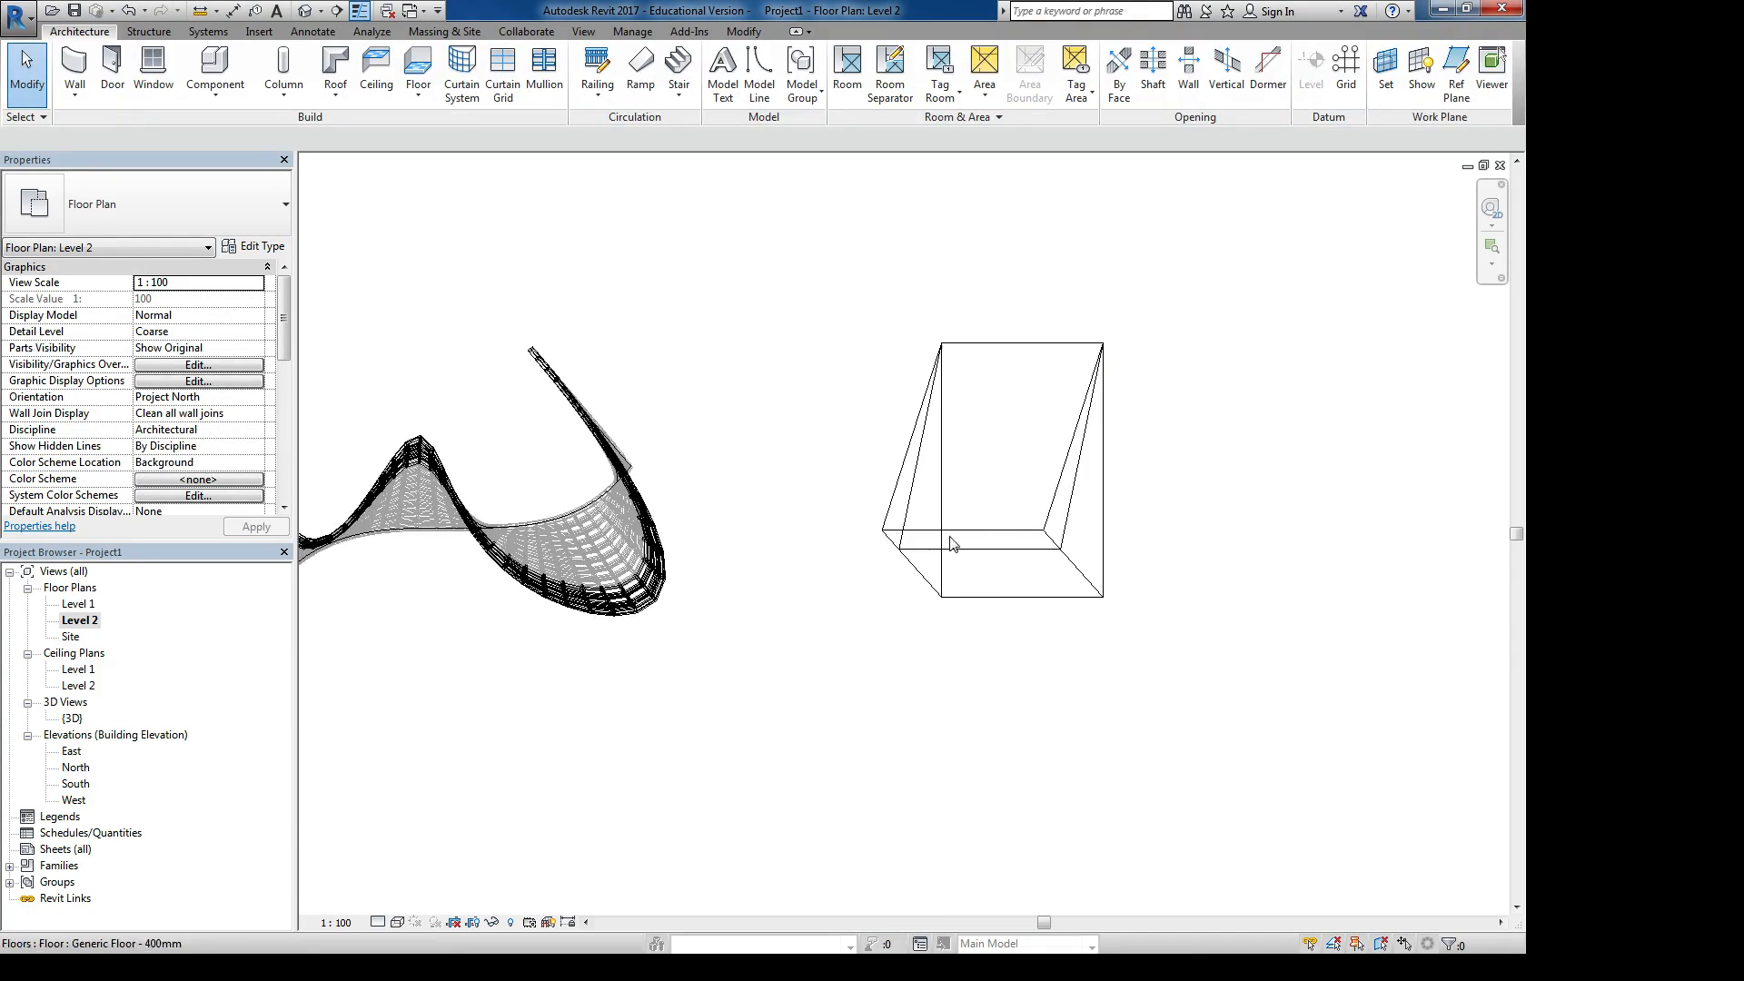
scroll(952, 544, "up", 2)
left_click(1163, 532)
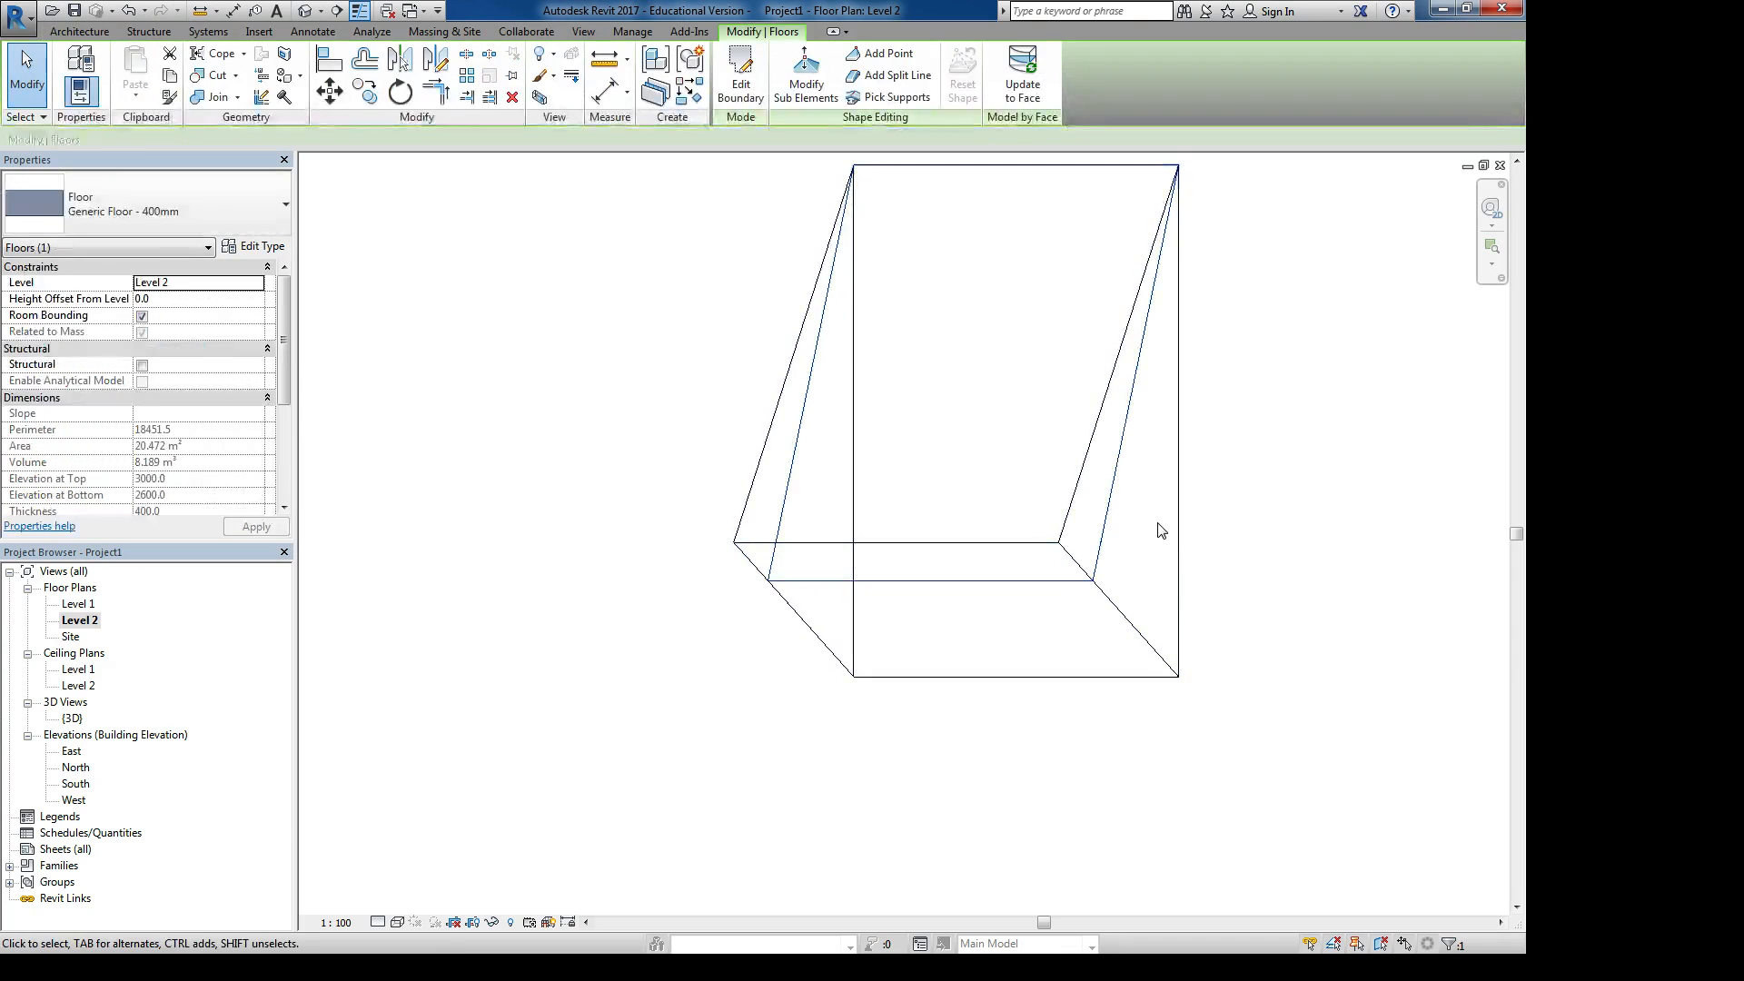
scroll(1127, 579, "down", 3)
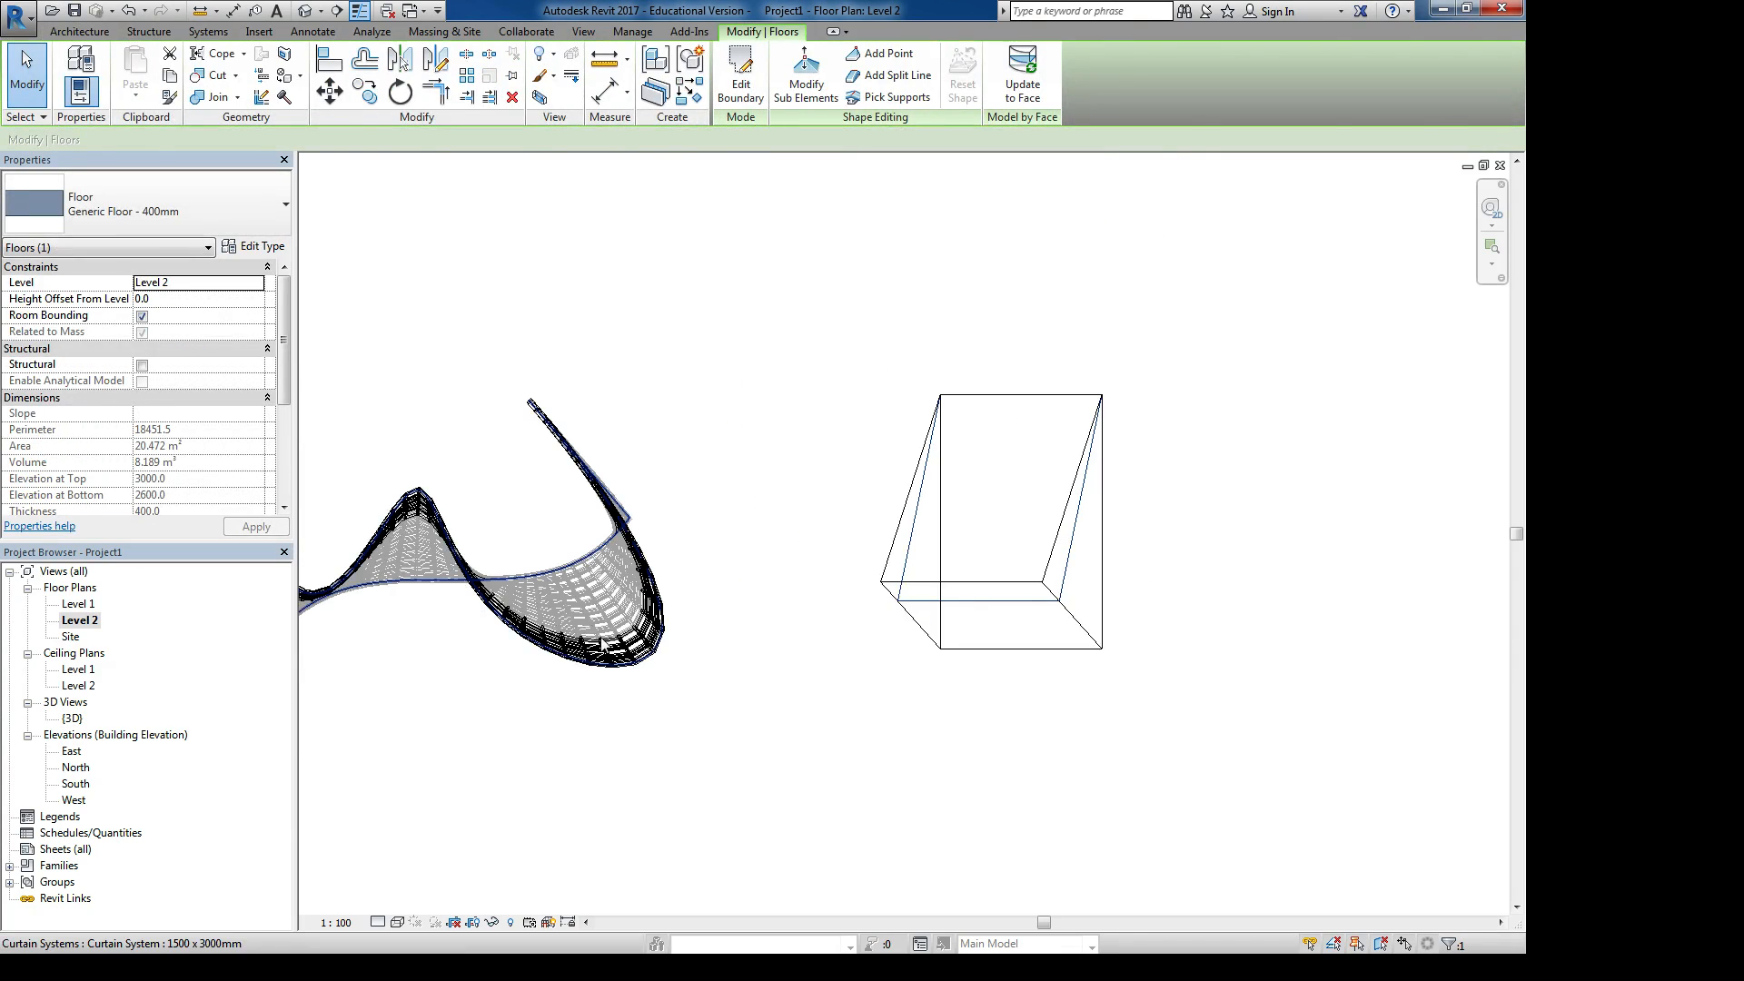
key("Escape")
double_click(72, 719)
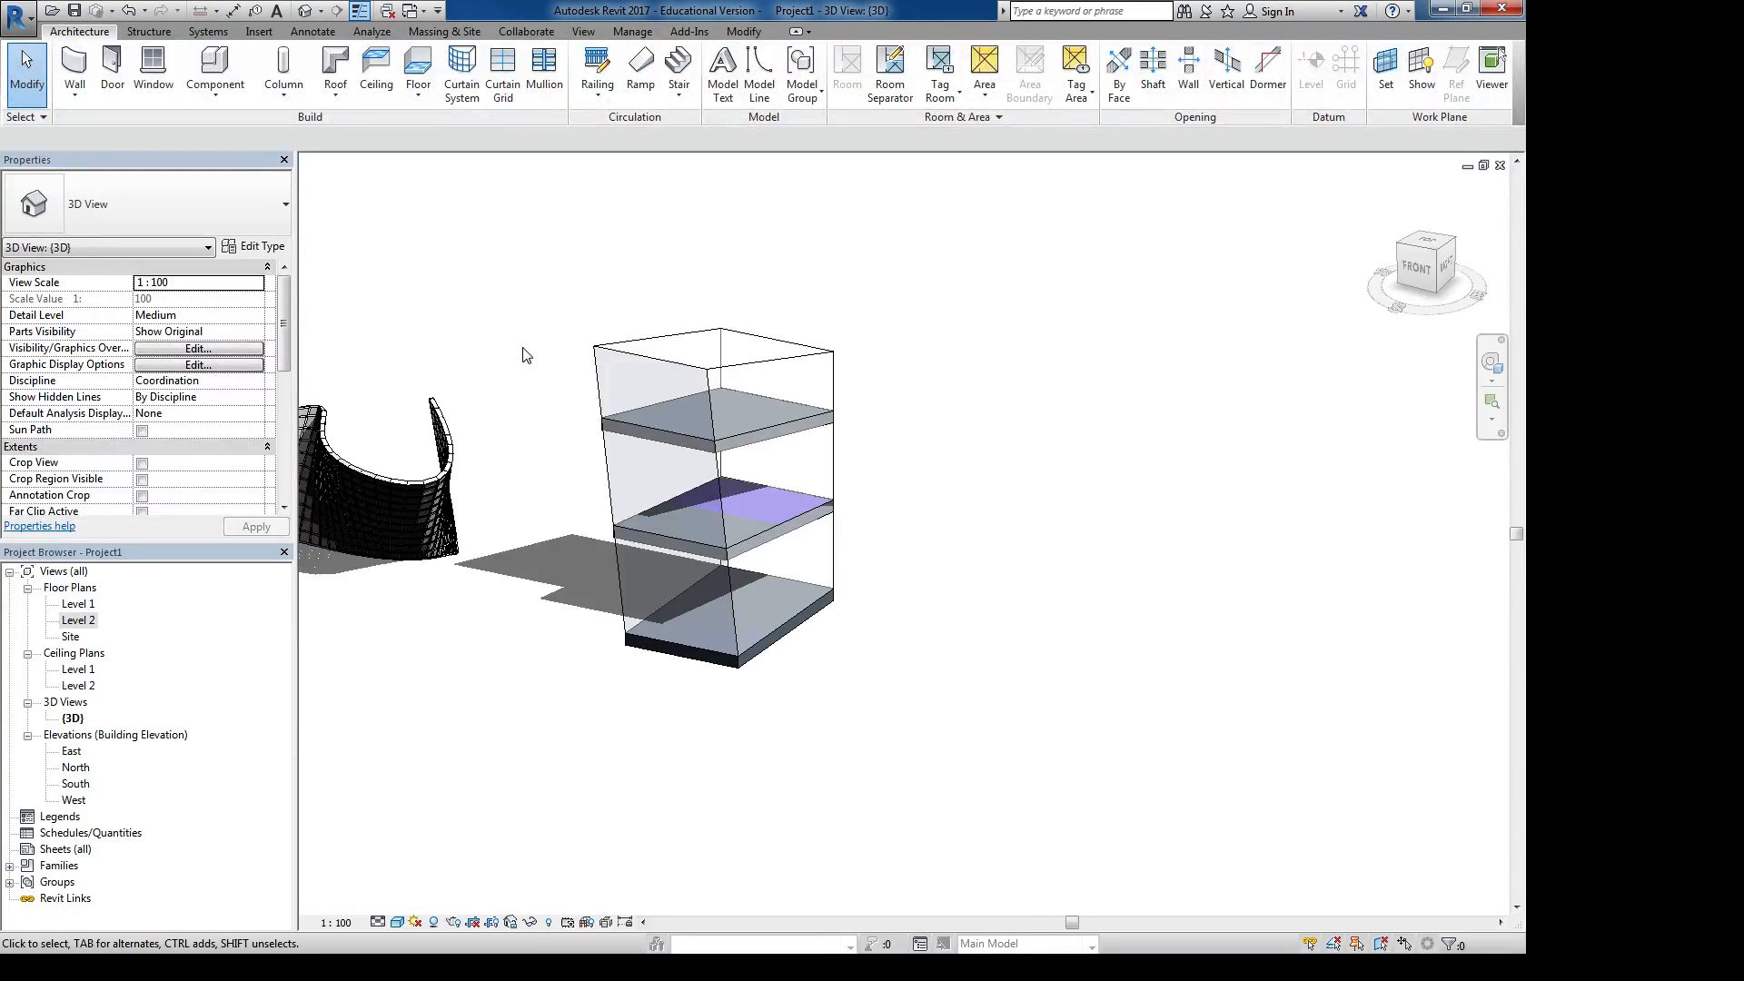
Place Generic - 200mm walls by face on the side faces of the slanted box mass
left_click(75, 91)
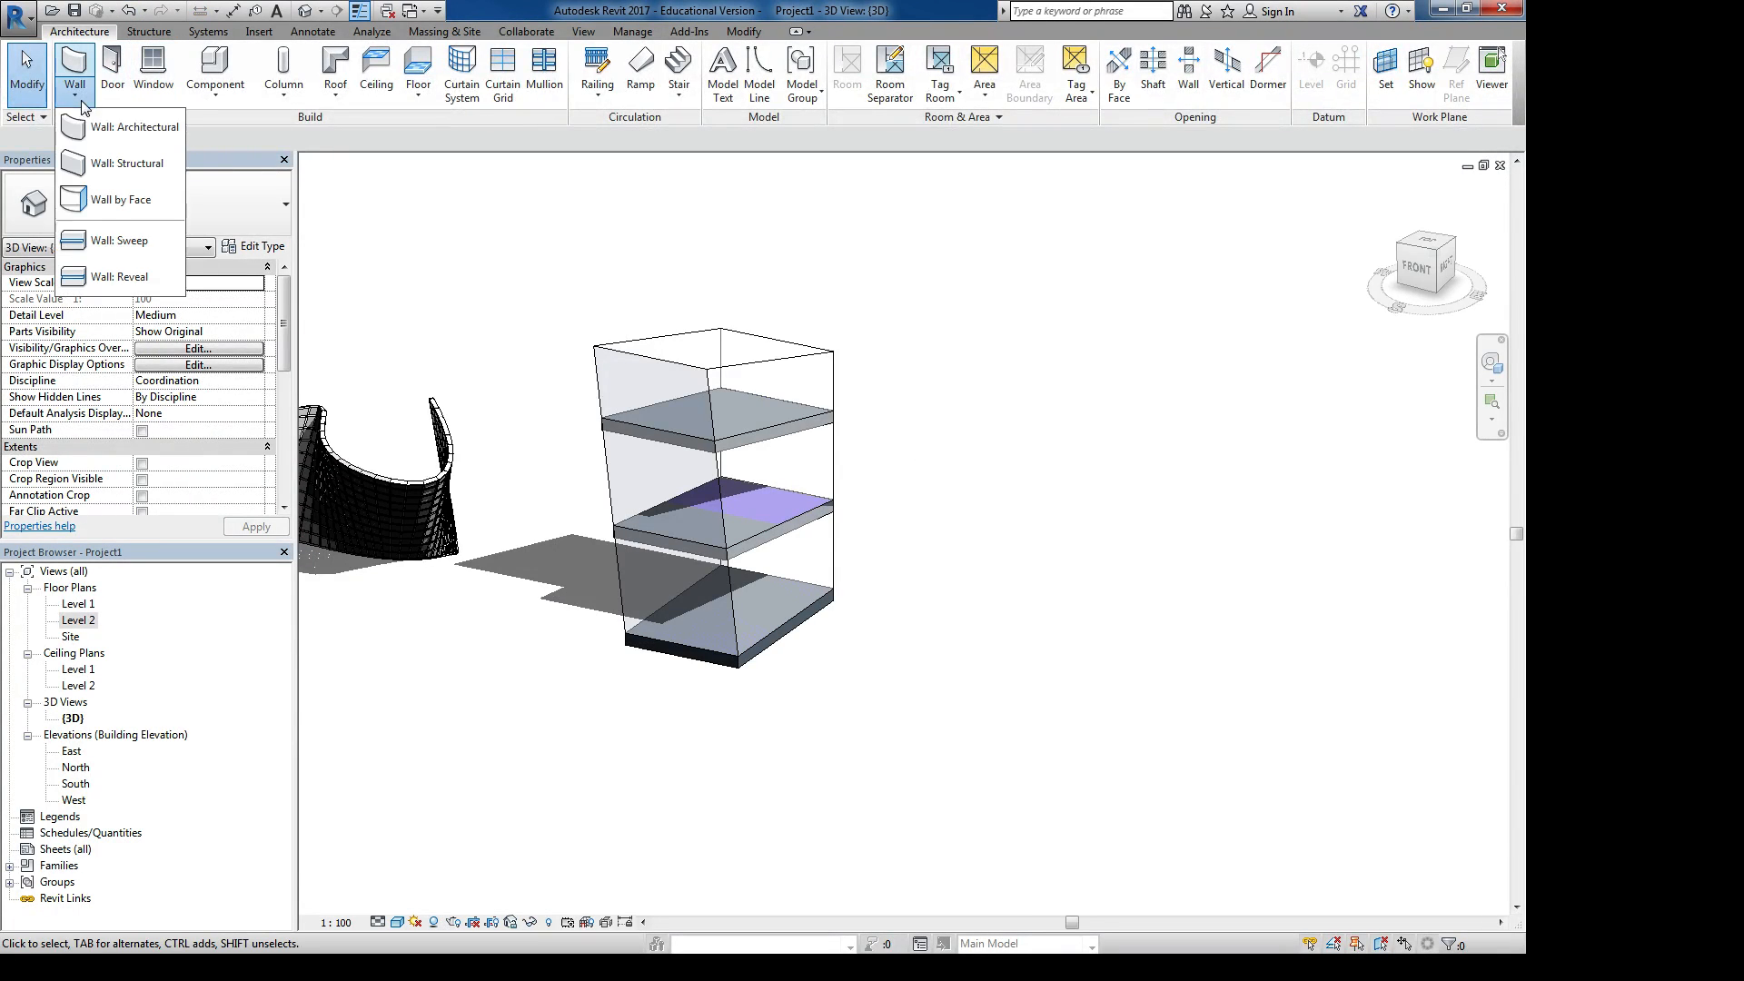
left_click(133, 209)
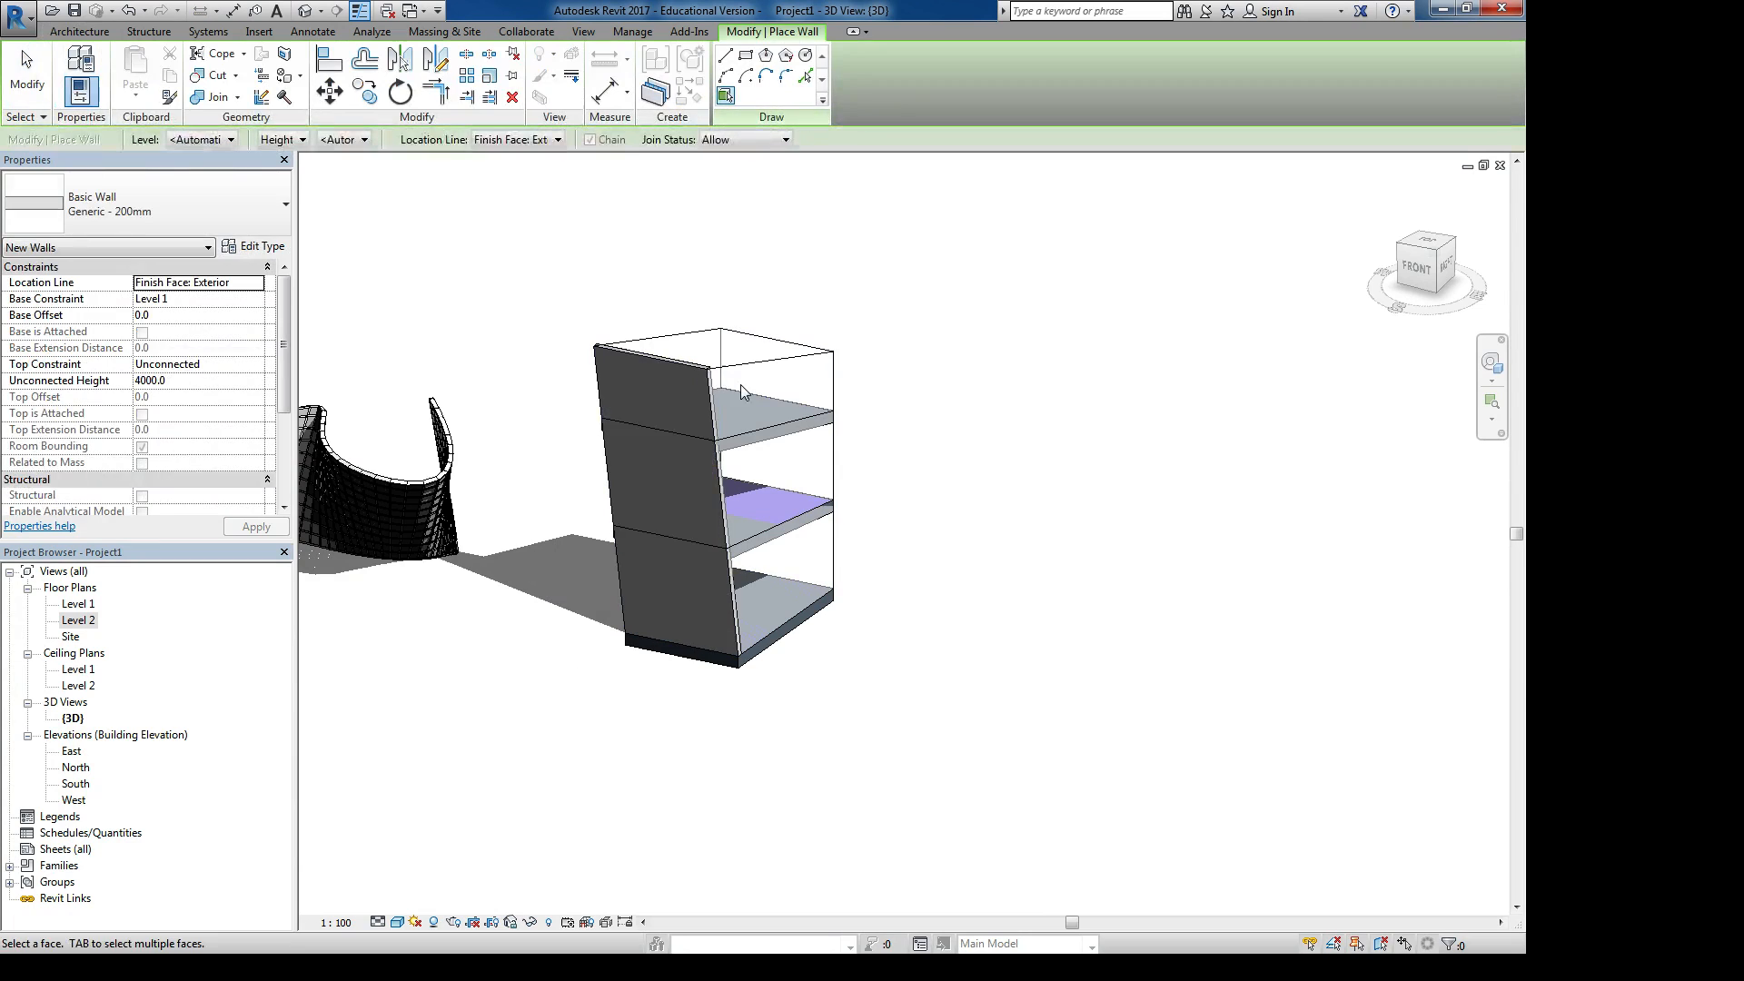
middle_click_drag(763, 368, 743, 509, "shift")
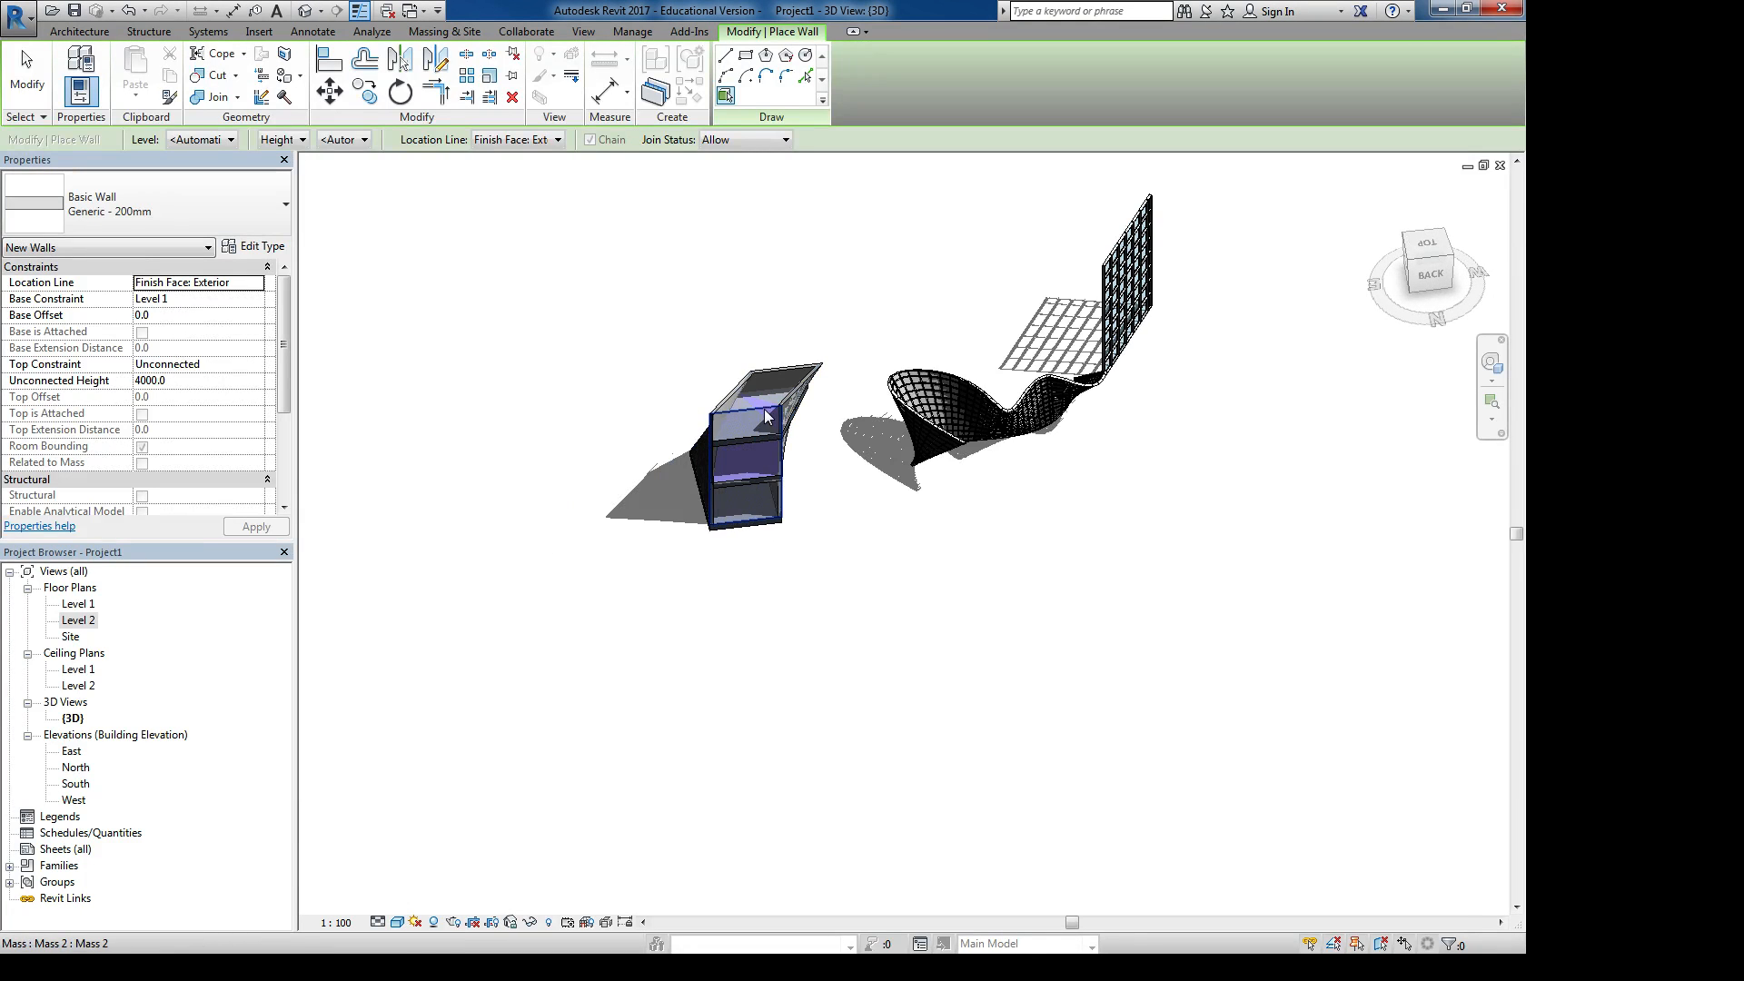
middle_click_drag(765, 409, 874, 429, "shift")
key("Escape")
key("Escape")
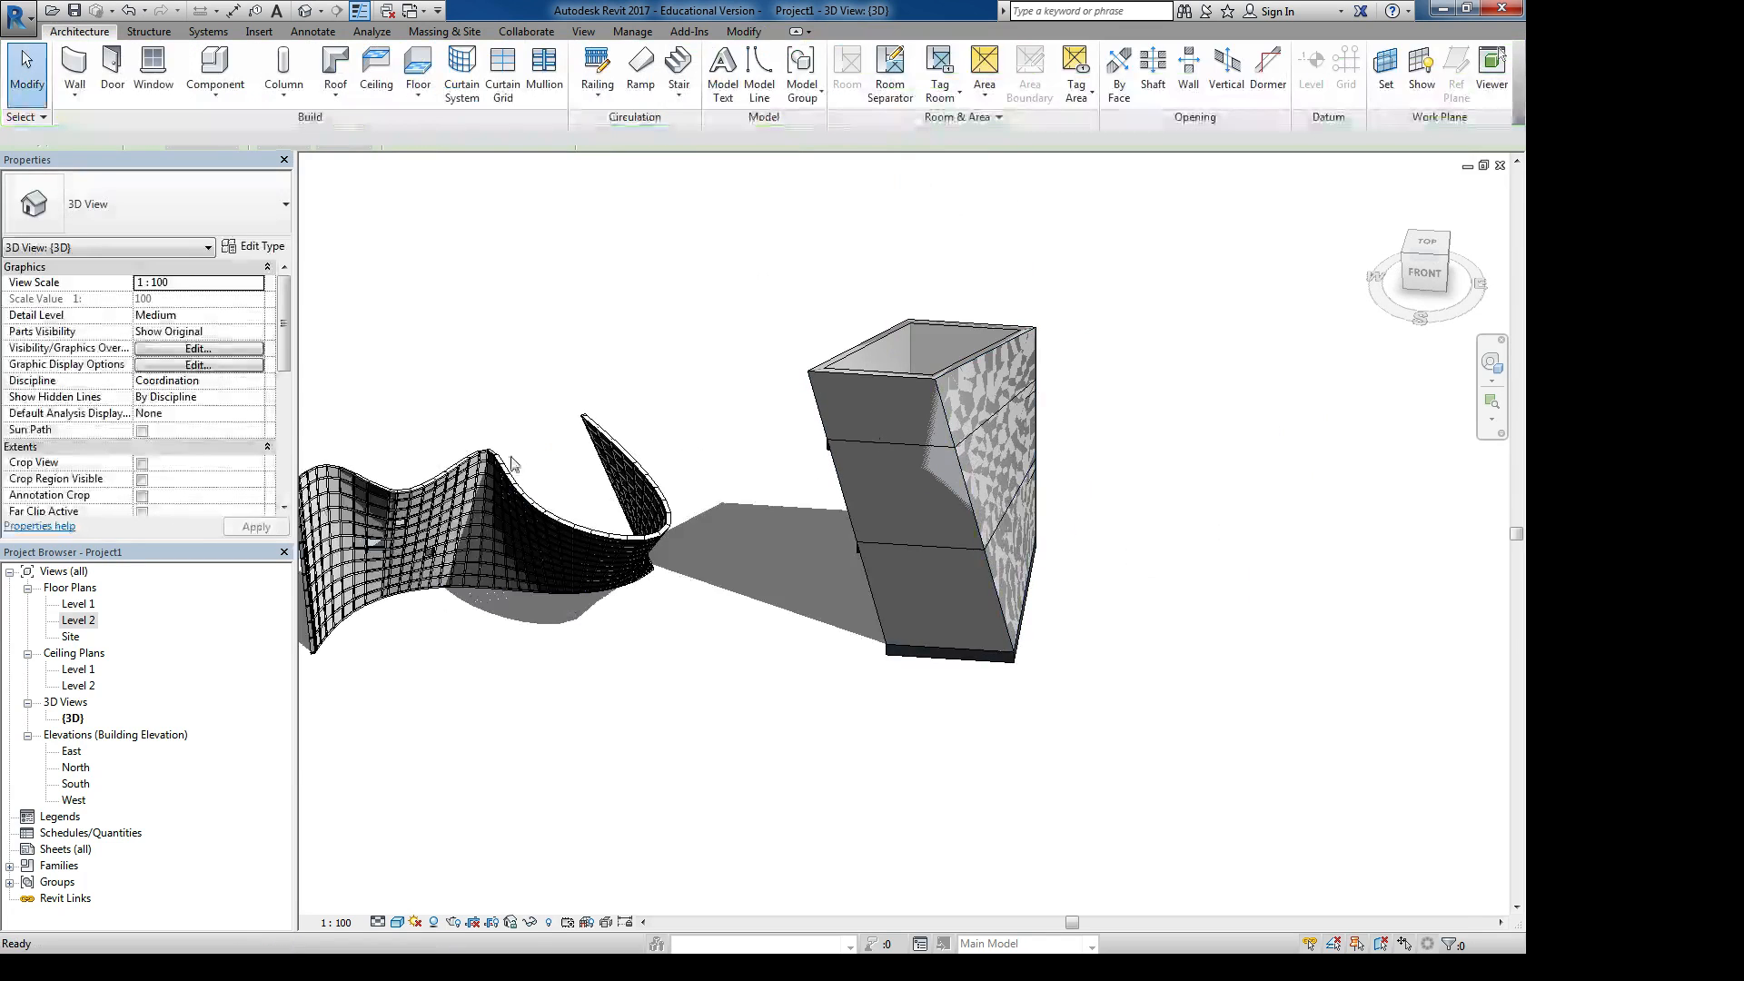
Open the Level 2 floor plan and examine how the slanted box's walls by face are displayed
double_click(78, 621)
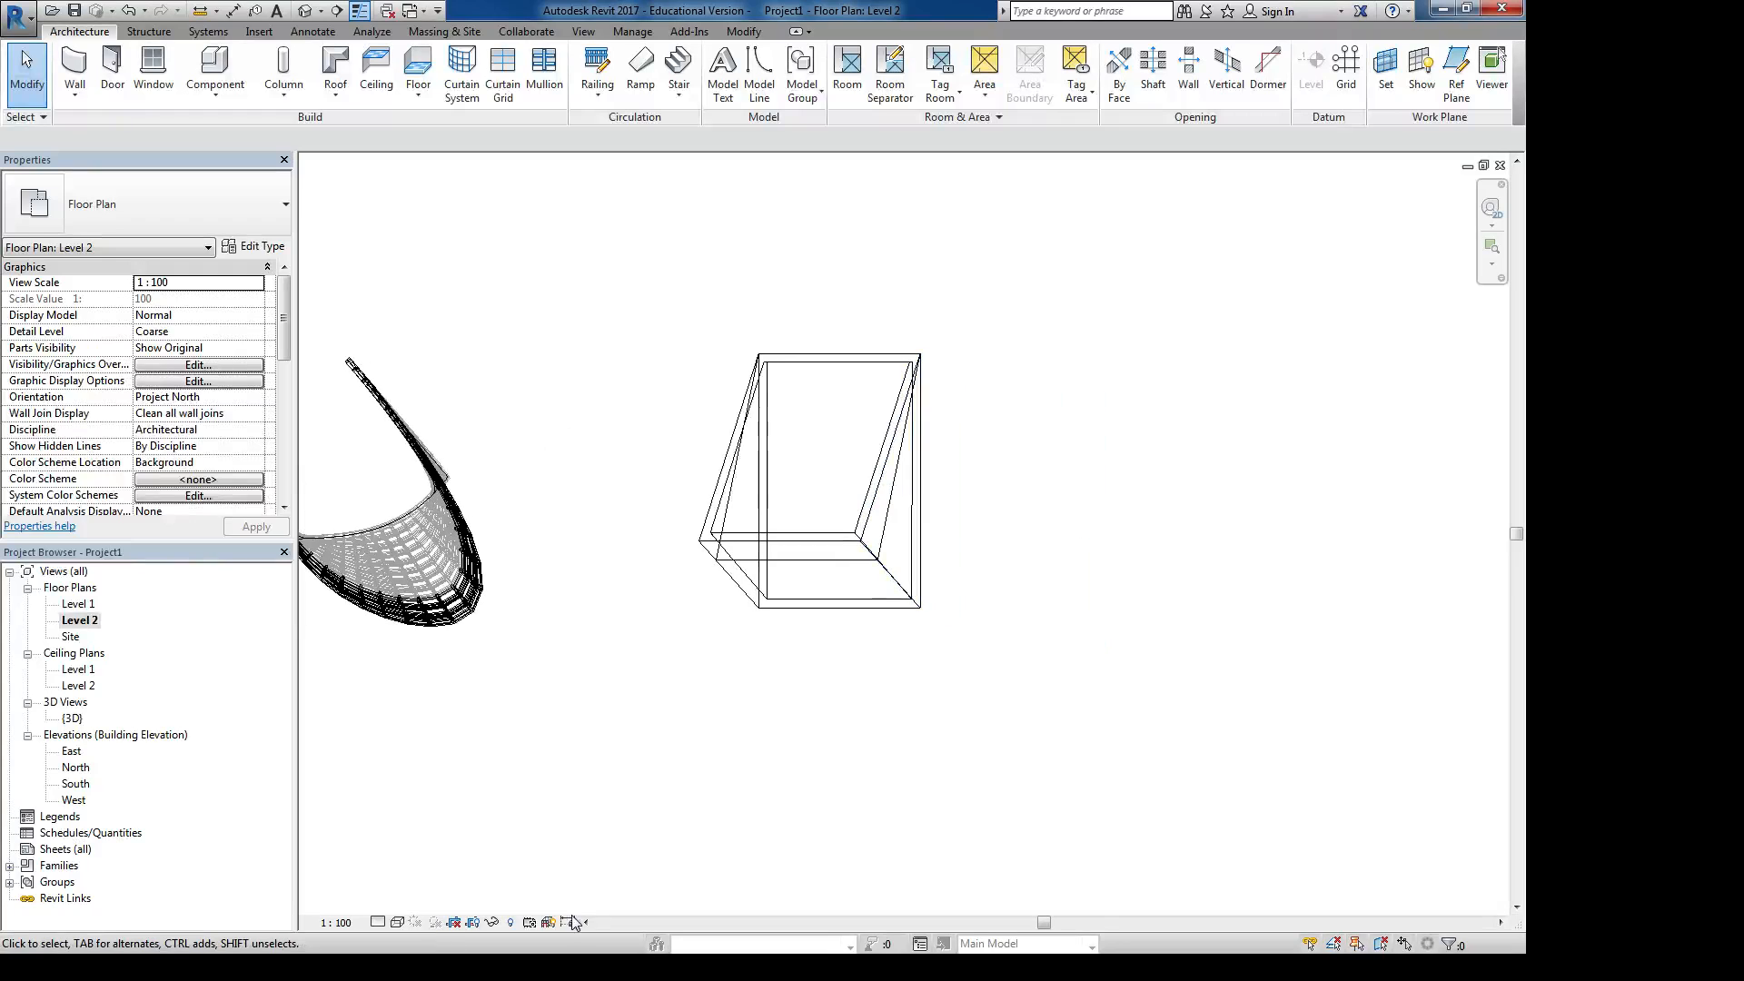
scroll(888, 603, "up", 2)
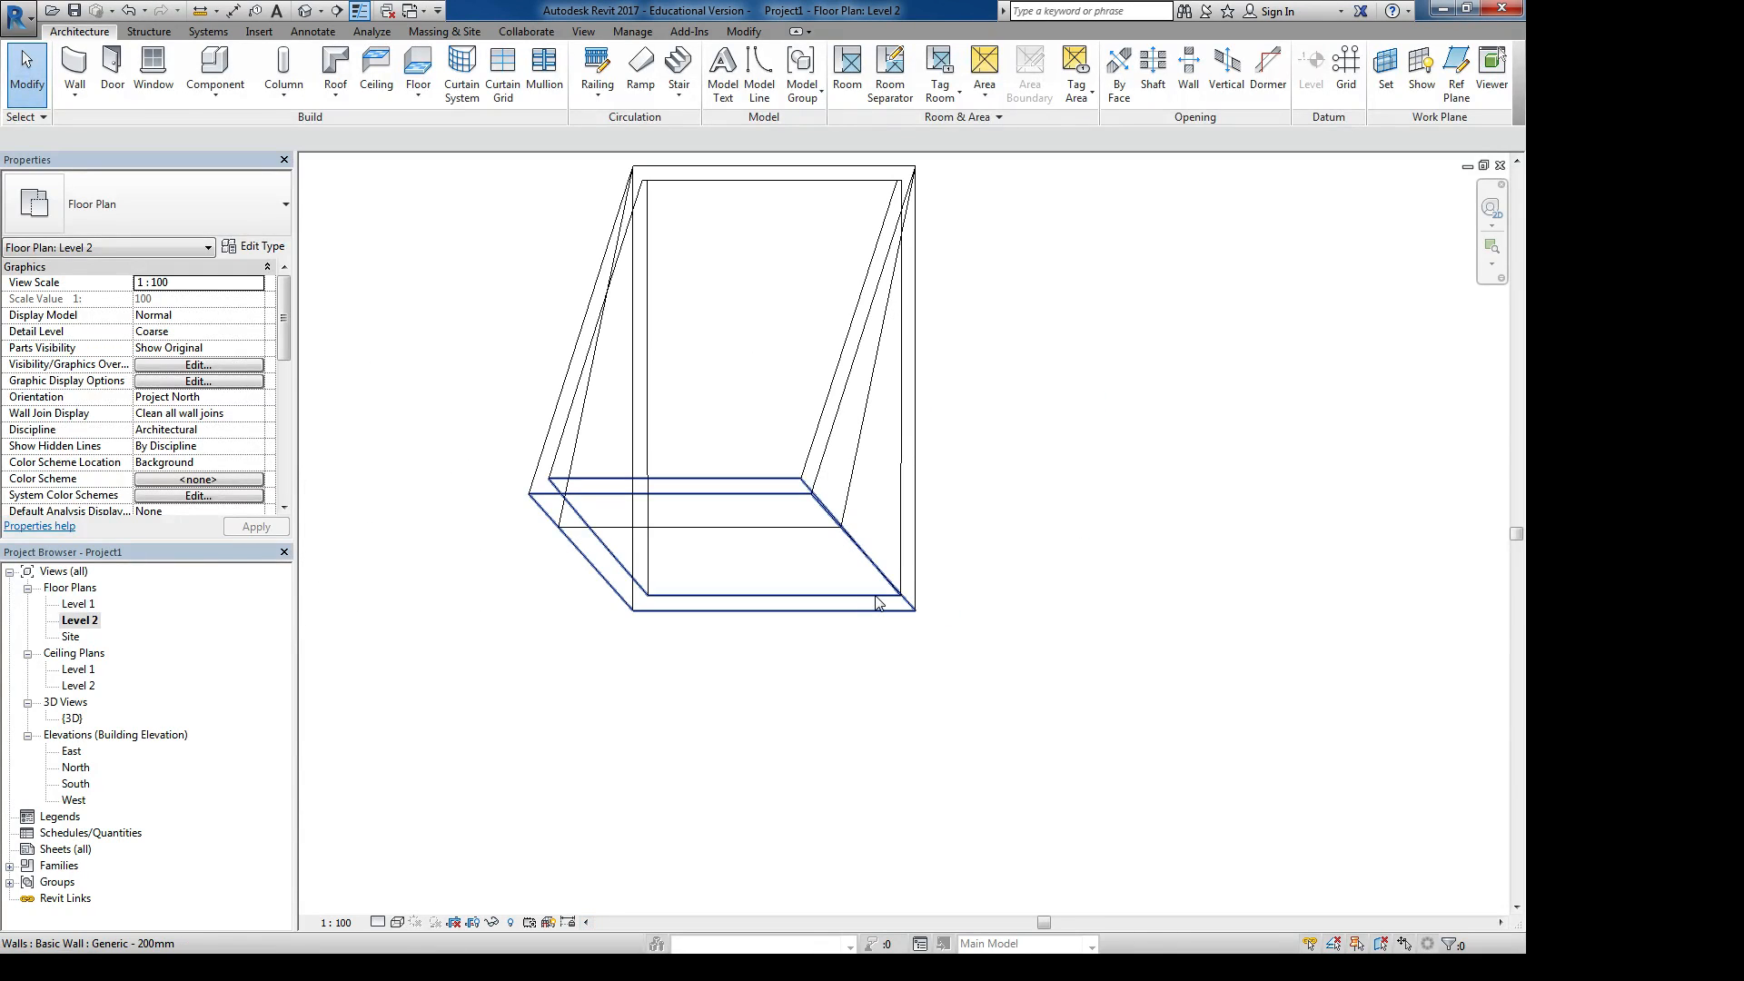
left_click(888, 603)
scroll(956, 779, "down", 3)
scroll(954, 777, "down", 2)
middle_click_drag(964, 800, 691, 758)
scroll(871, 623, "up", 4)
scroll(676, 737, "up", 1)
left_click(632, 717)
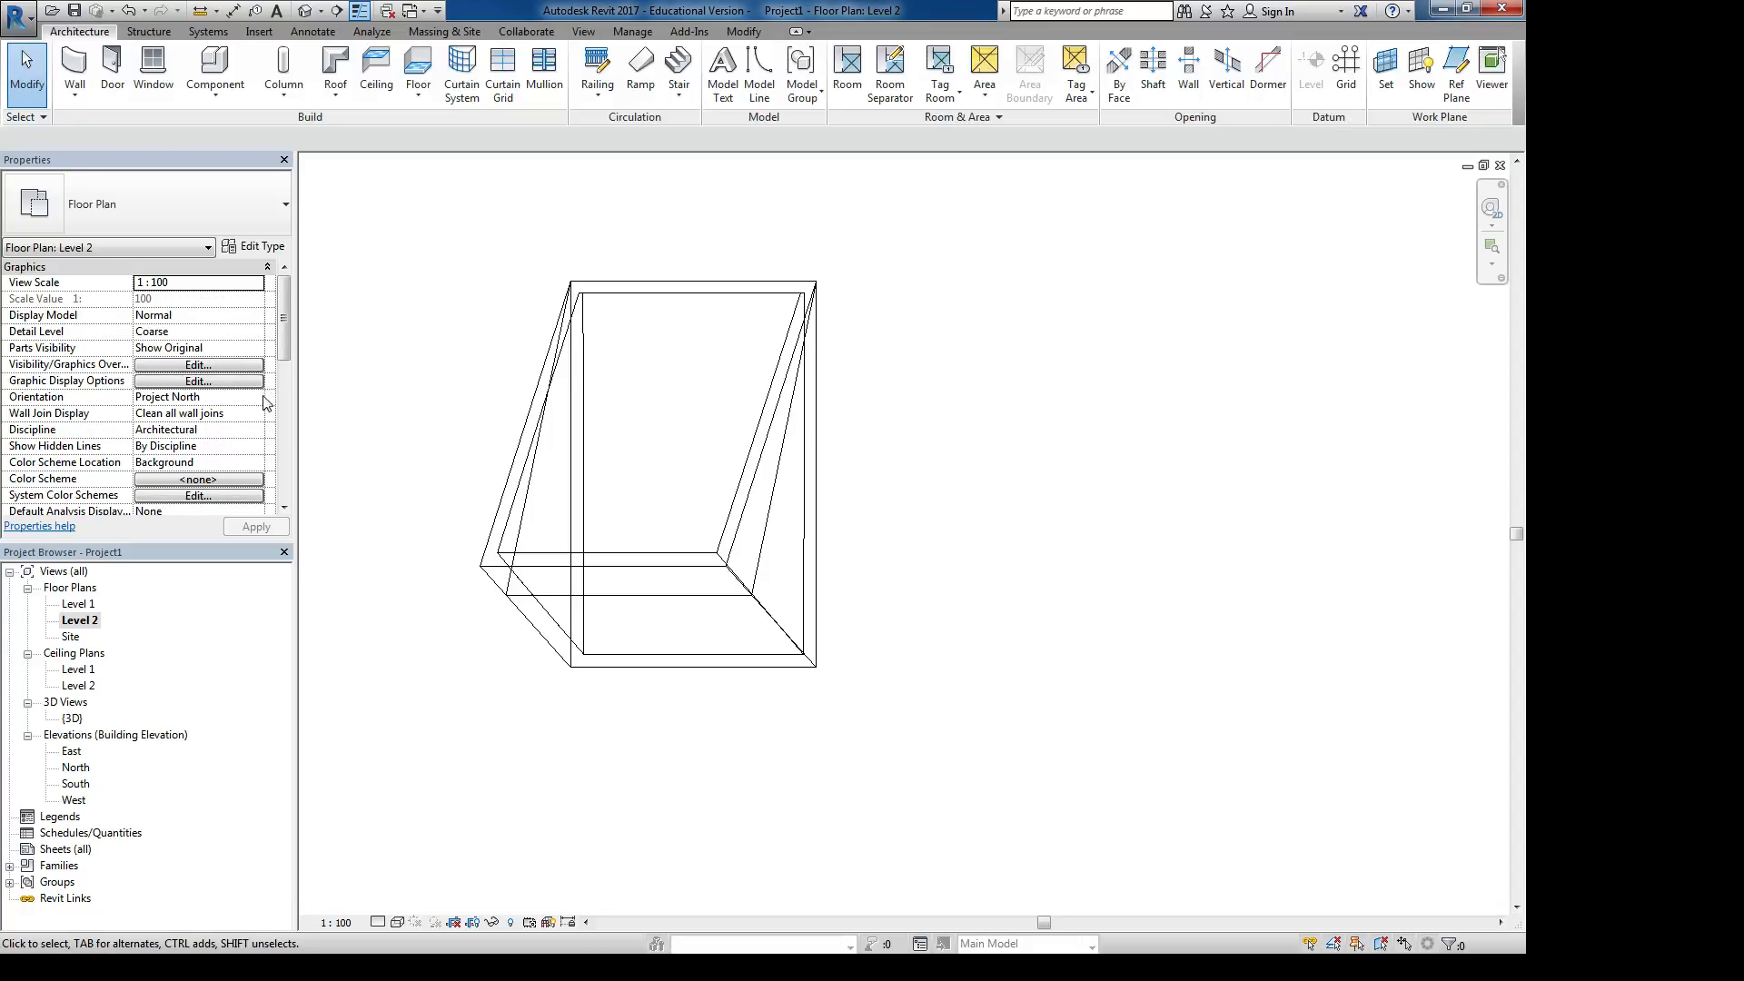
Set the cut plane offset in the Level 2 plan's view range to 0 and apply it
scroll(286, 362, "down", 2)
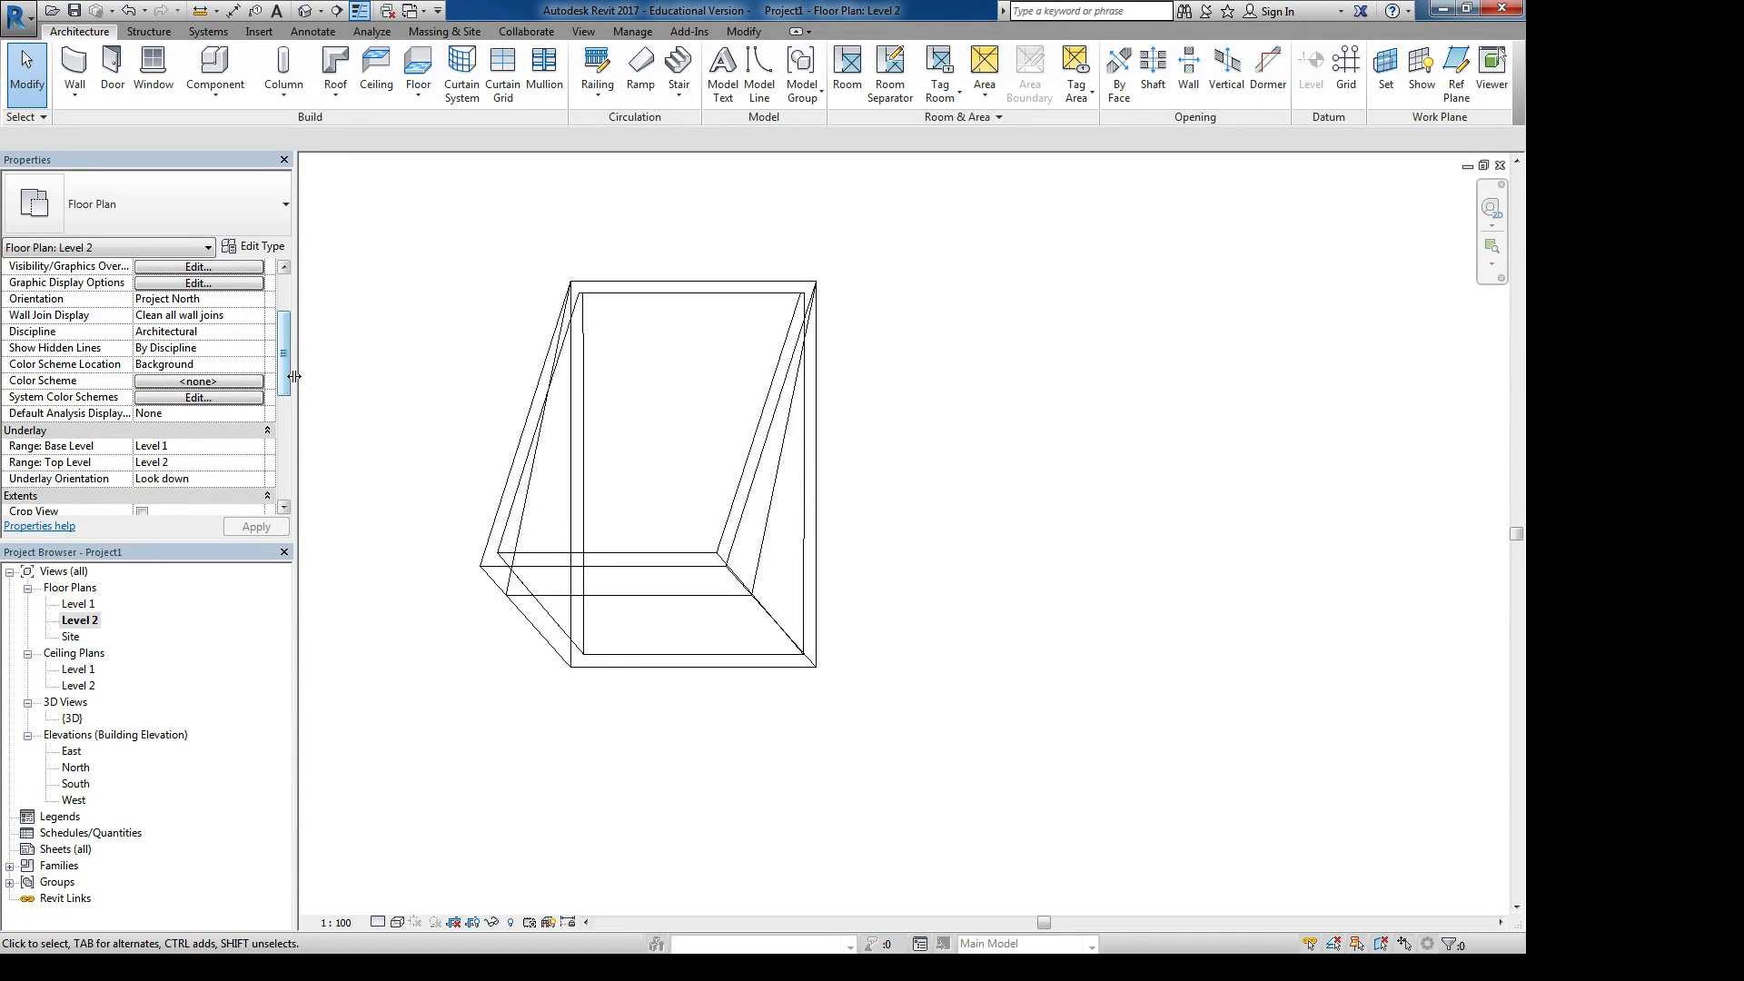
scroll(293, 376, "down", 3)
left_click(234, 414)
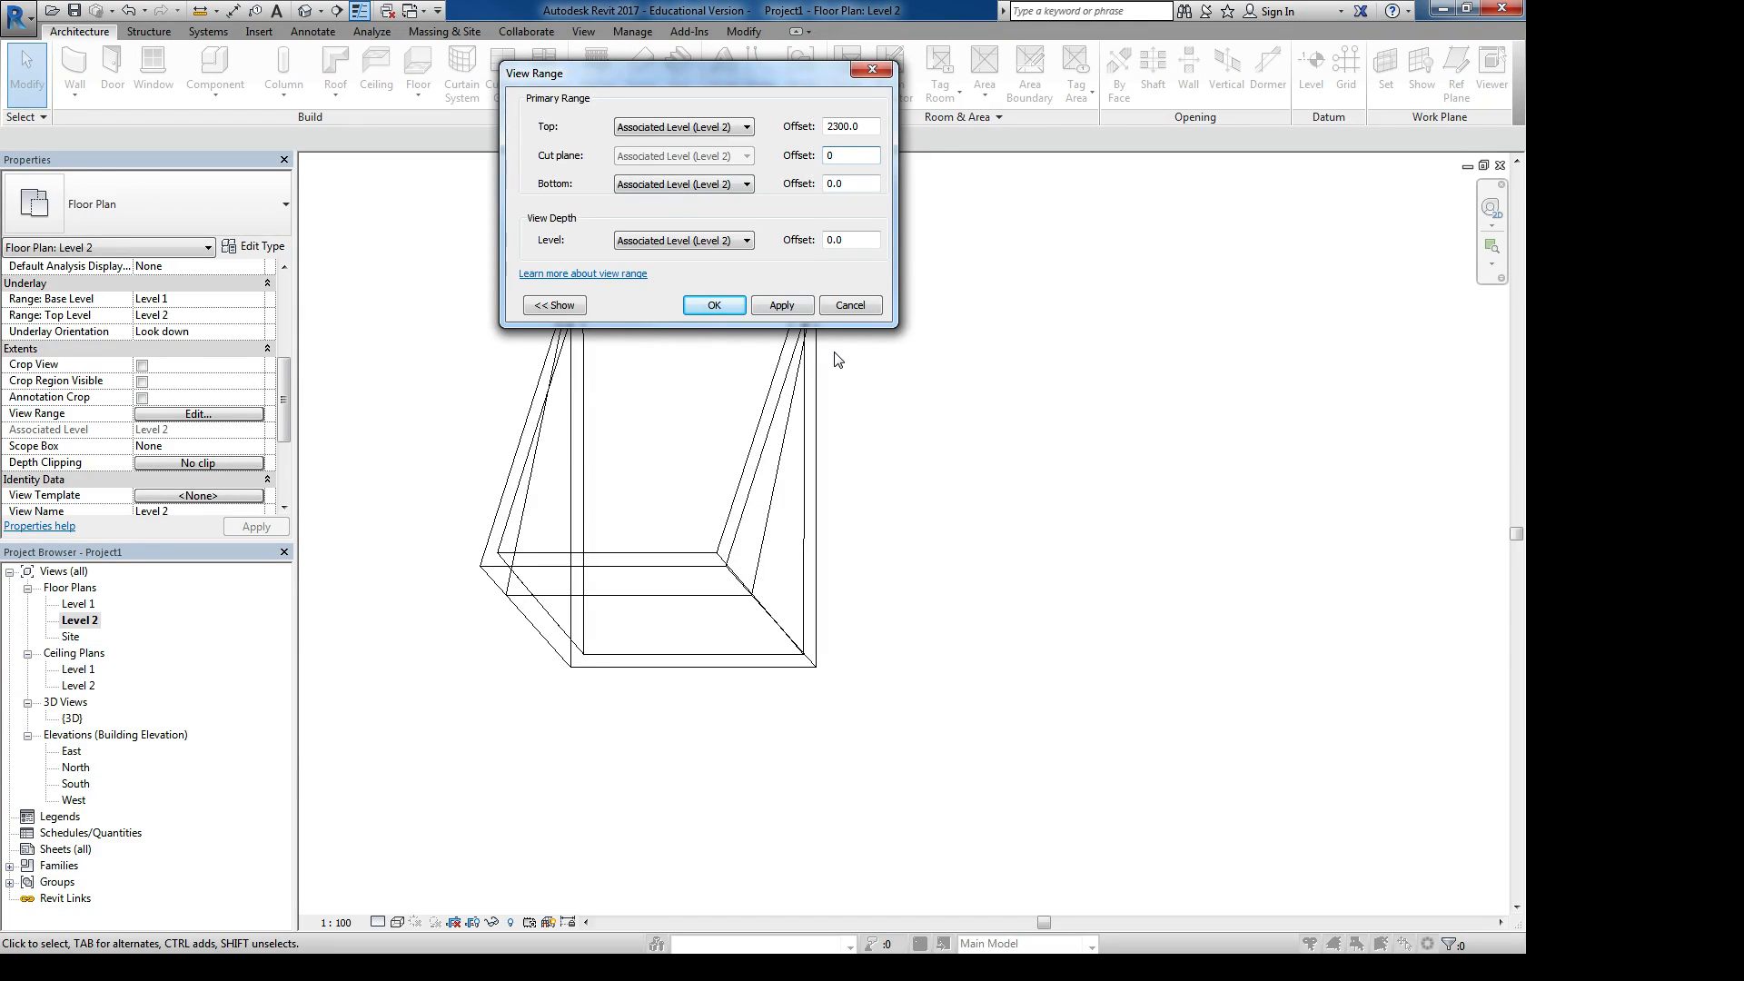
left_click(800, 309)
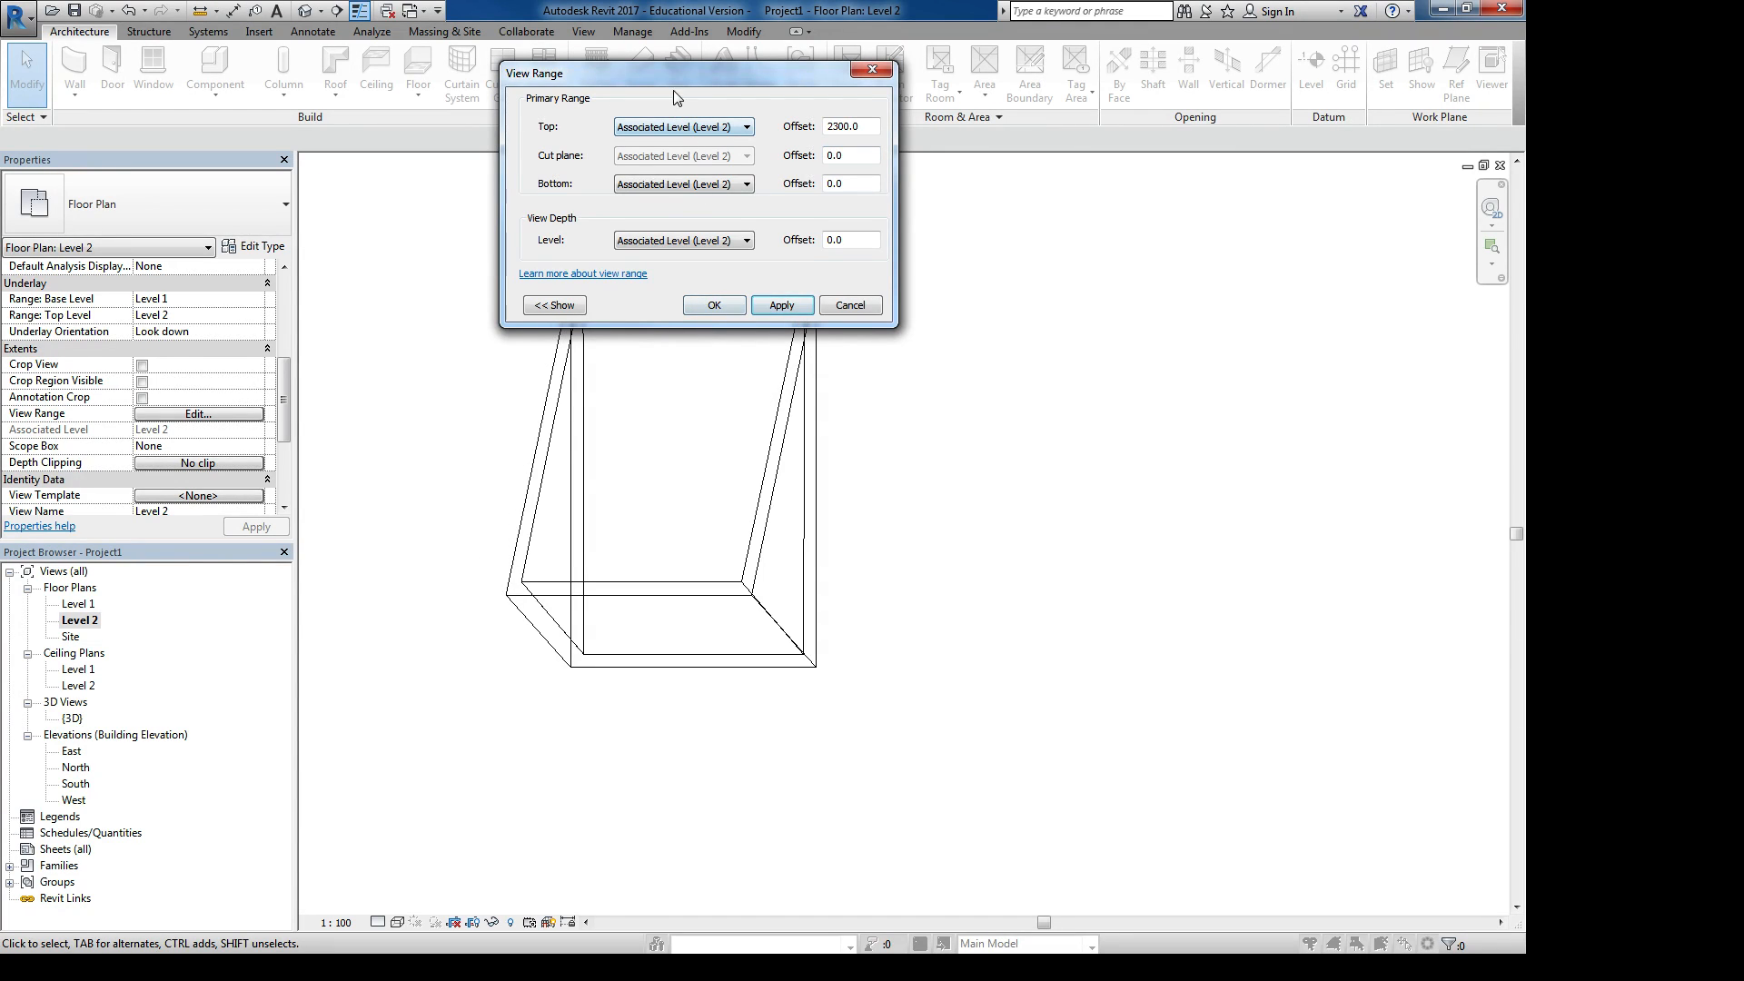
Set the view range's cut plane offset to 1200 for the Level 2 plan and accept the settings
left_click_drag(677, 67, 1268, 89)
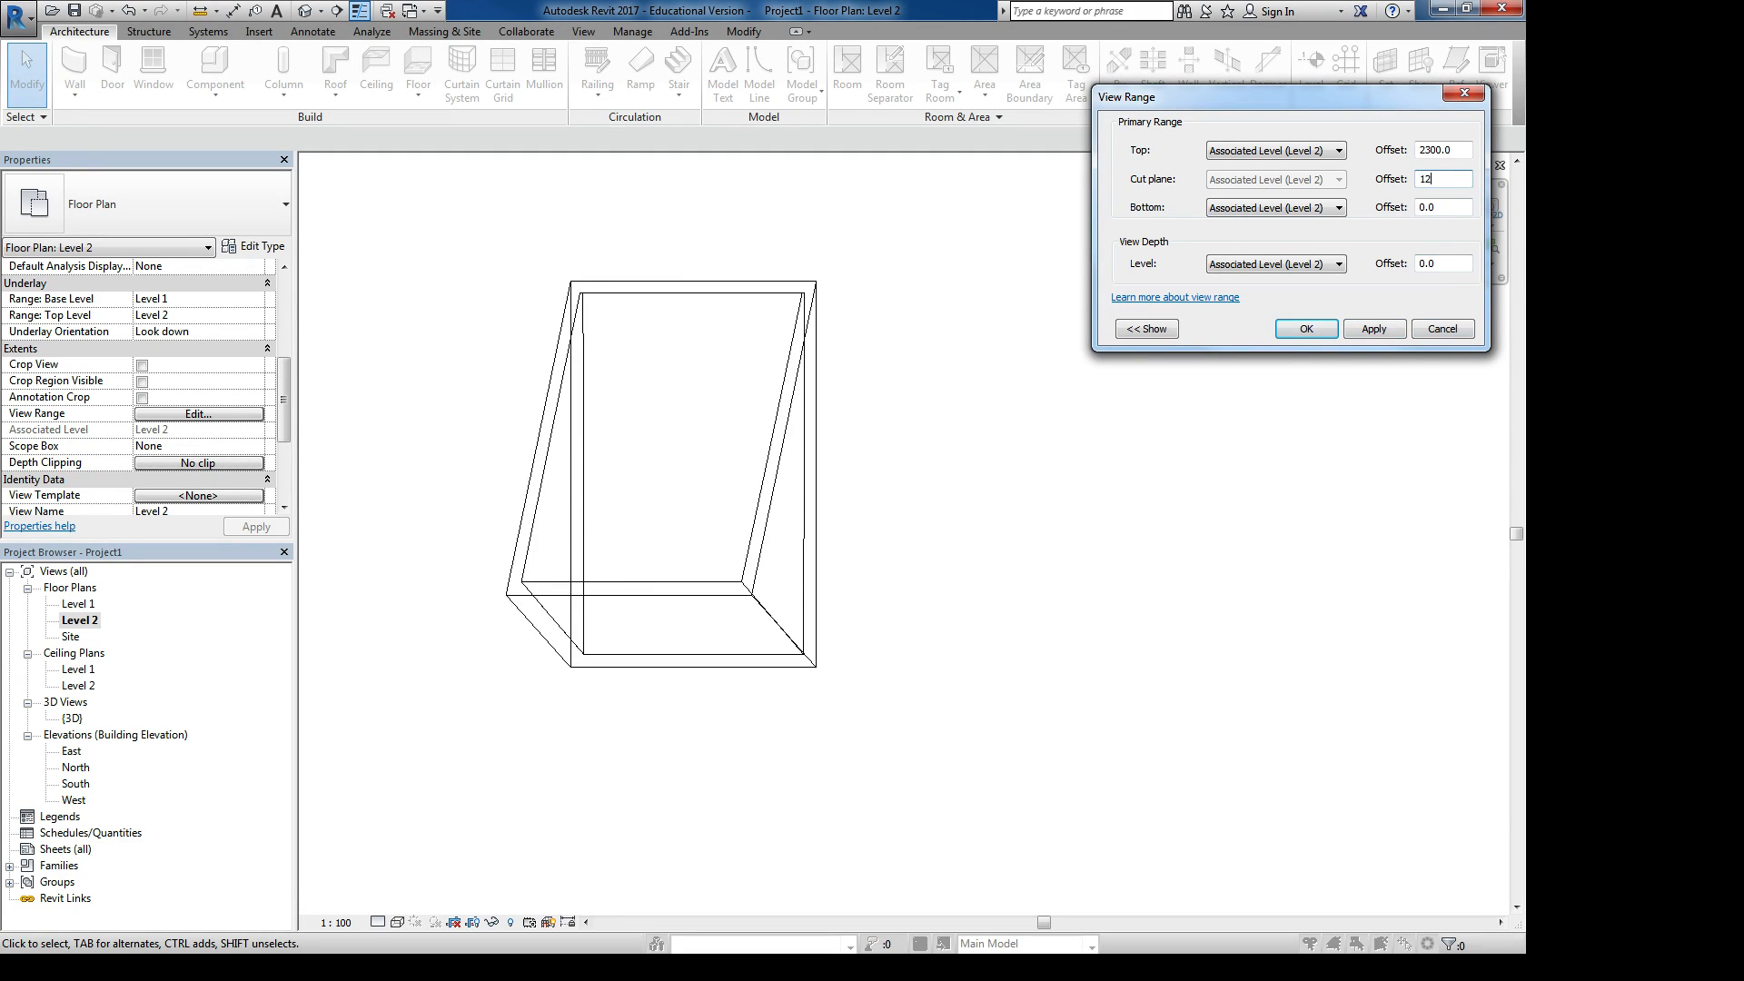
left_click(1381, 331)
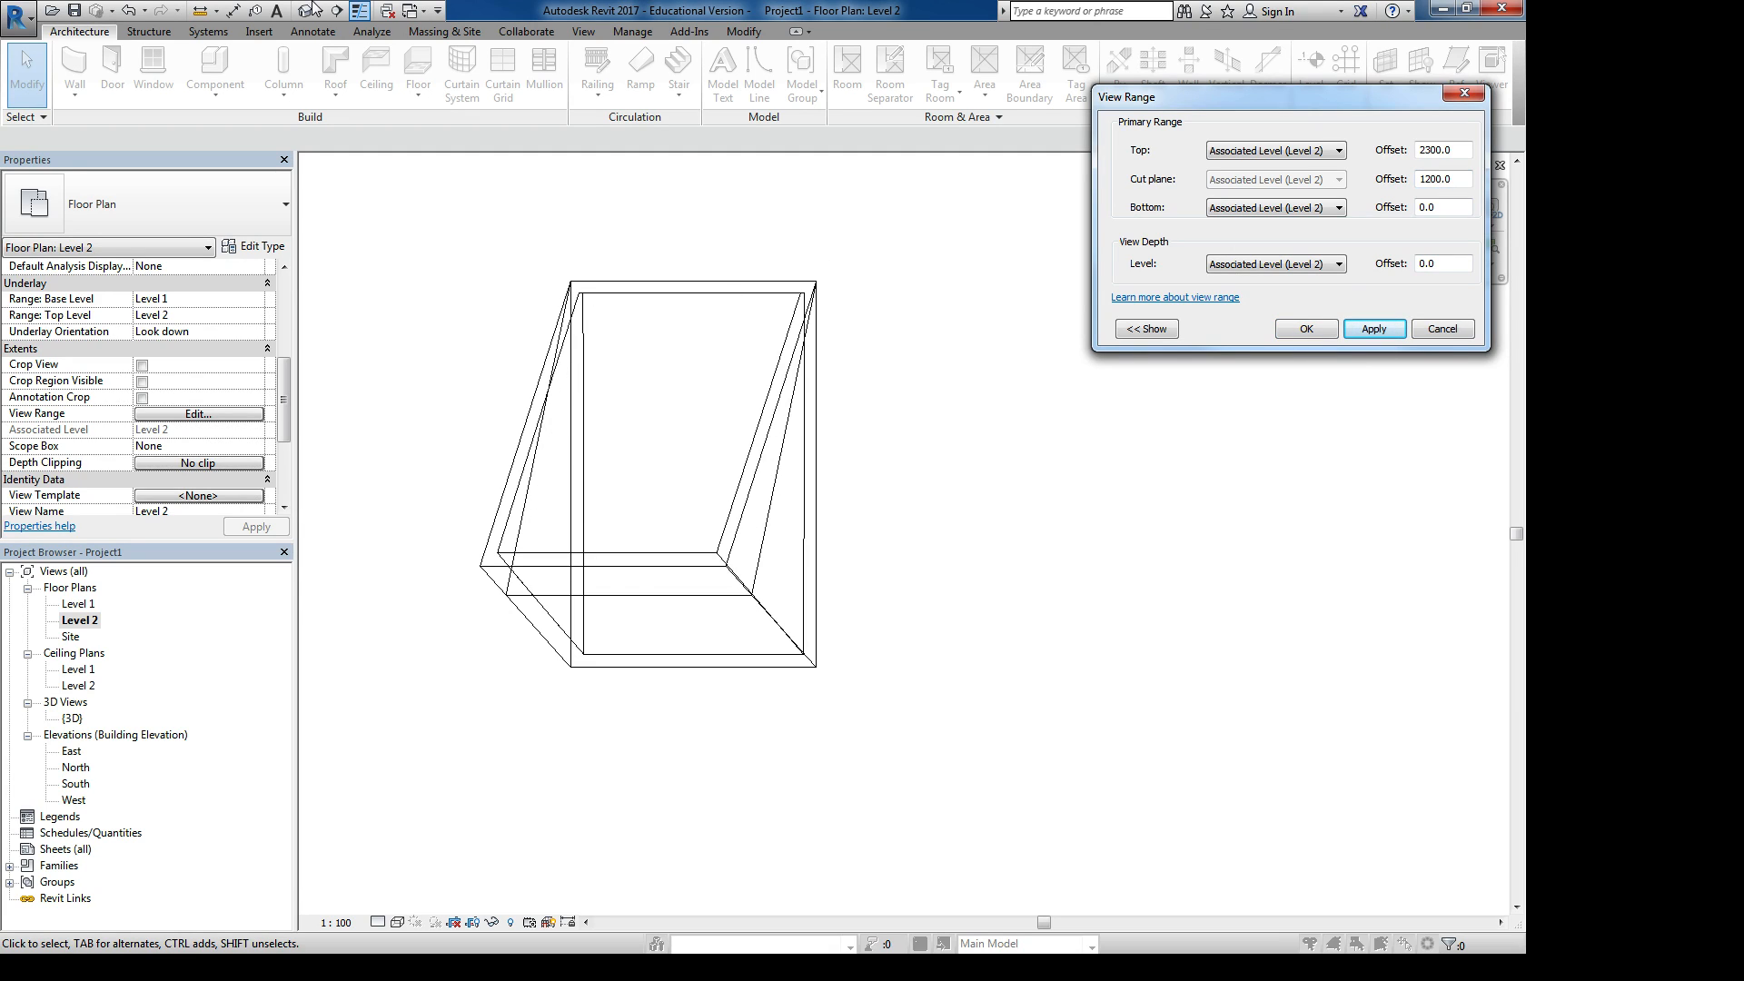
left_click(1301, 331)
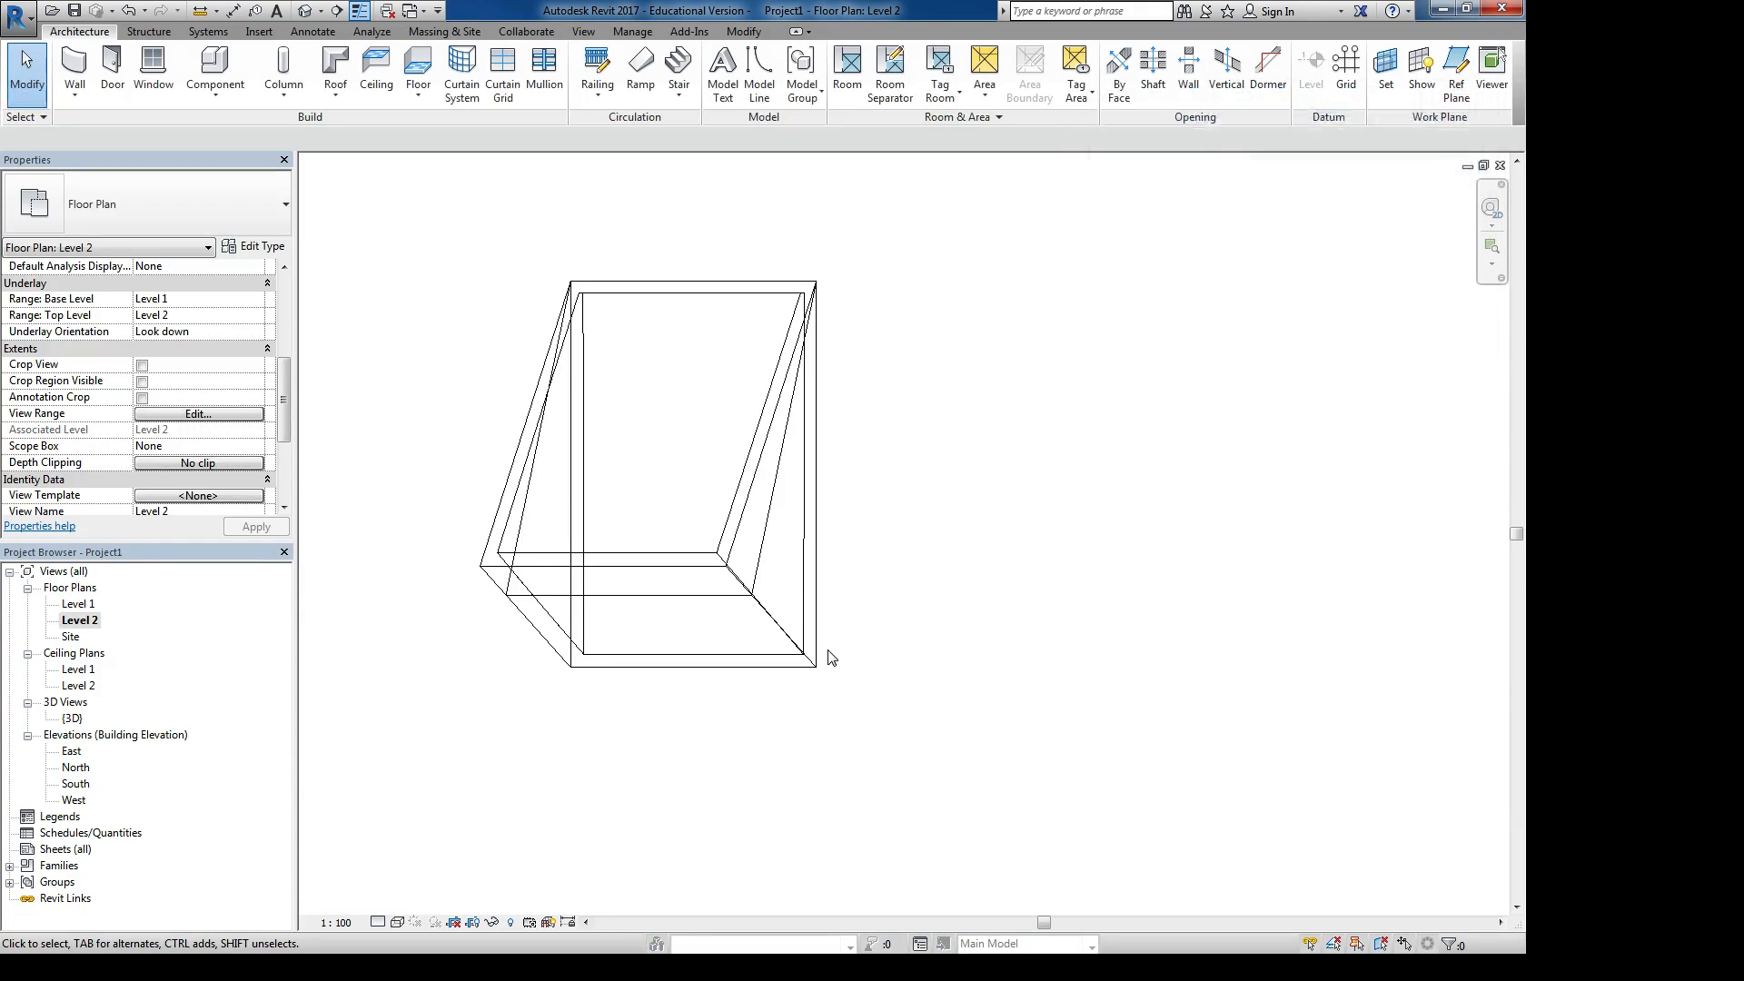
Select all elements of the slanted box together in the Level 2 floor plan
key("Tab")
left_click(779, 634)
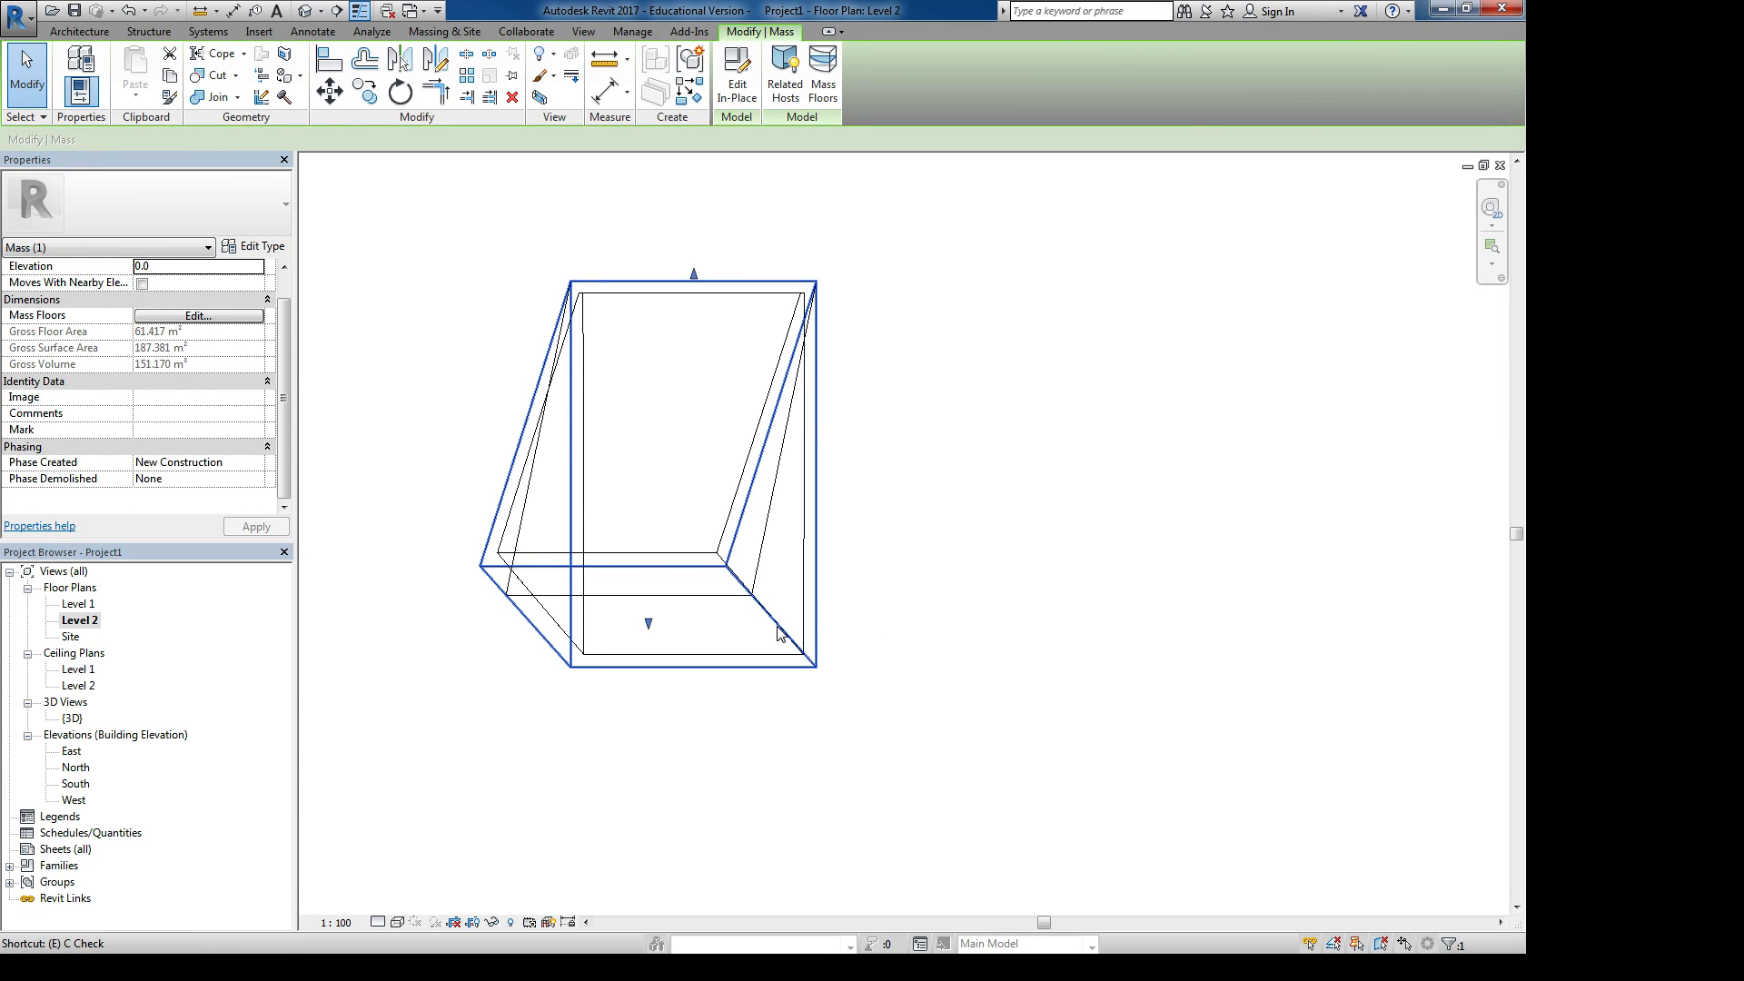
key("Escape")
left_click(779, 634)
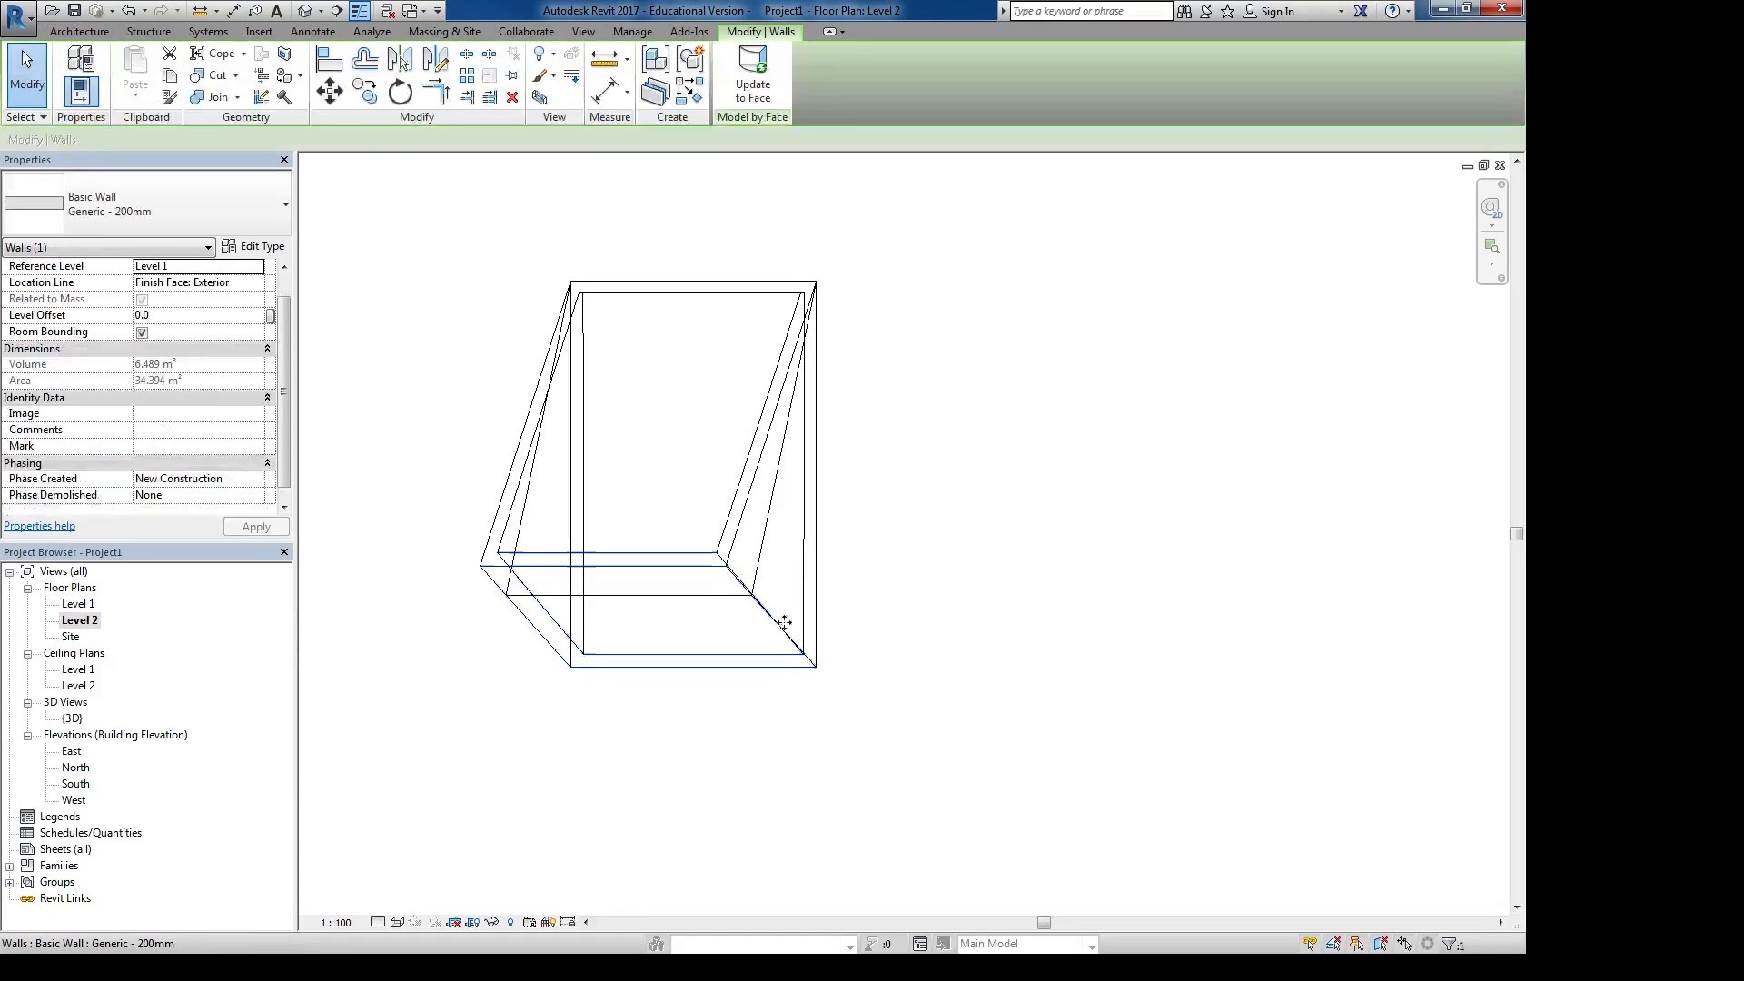
left_click_drag(874, 251, 445, 765)
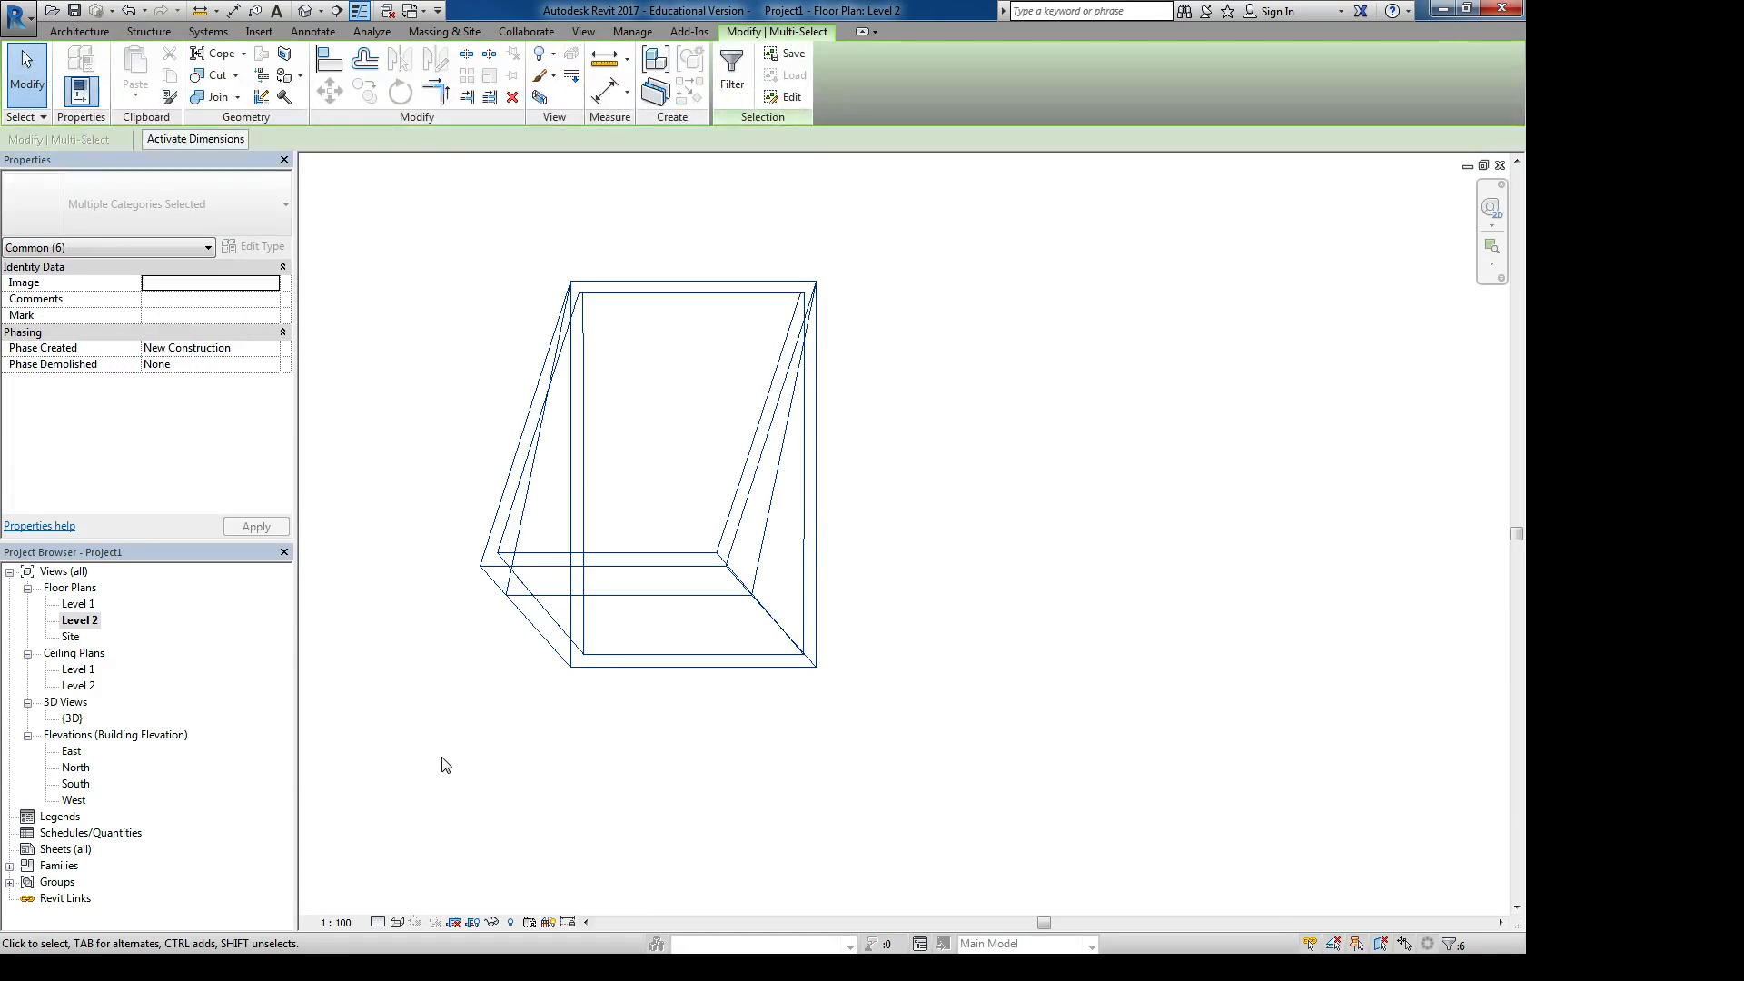
Filter the selected elements down to the mass floor by excluding the walls and floors, then clear the selection
left_click(1451, 944)
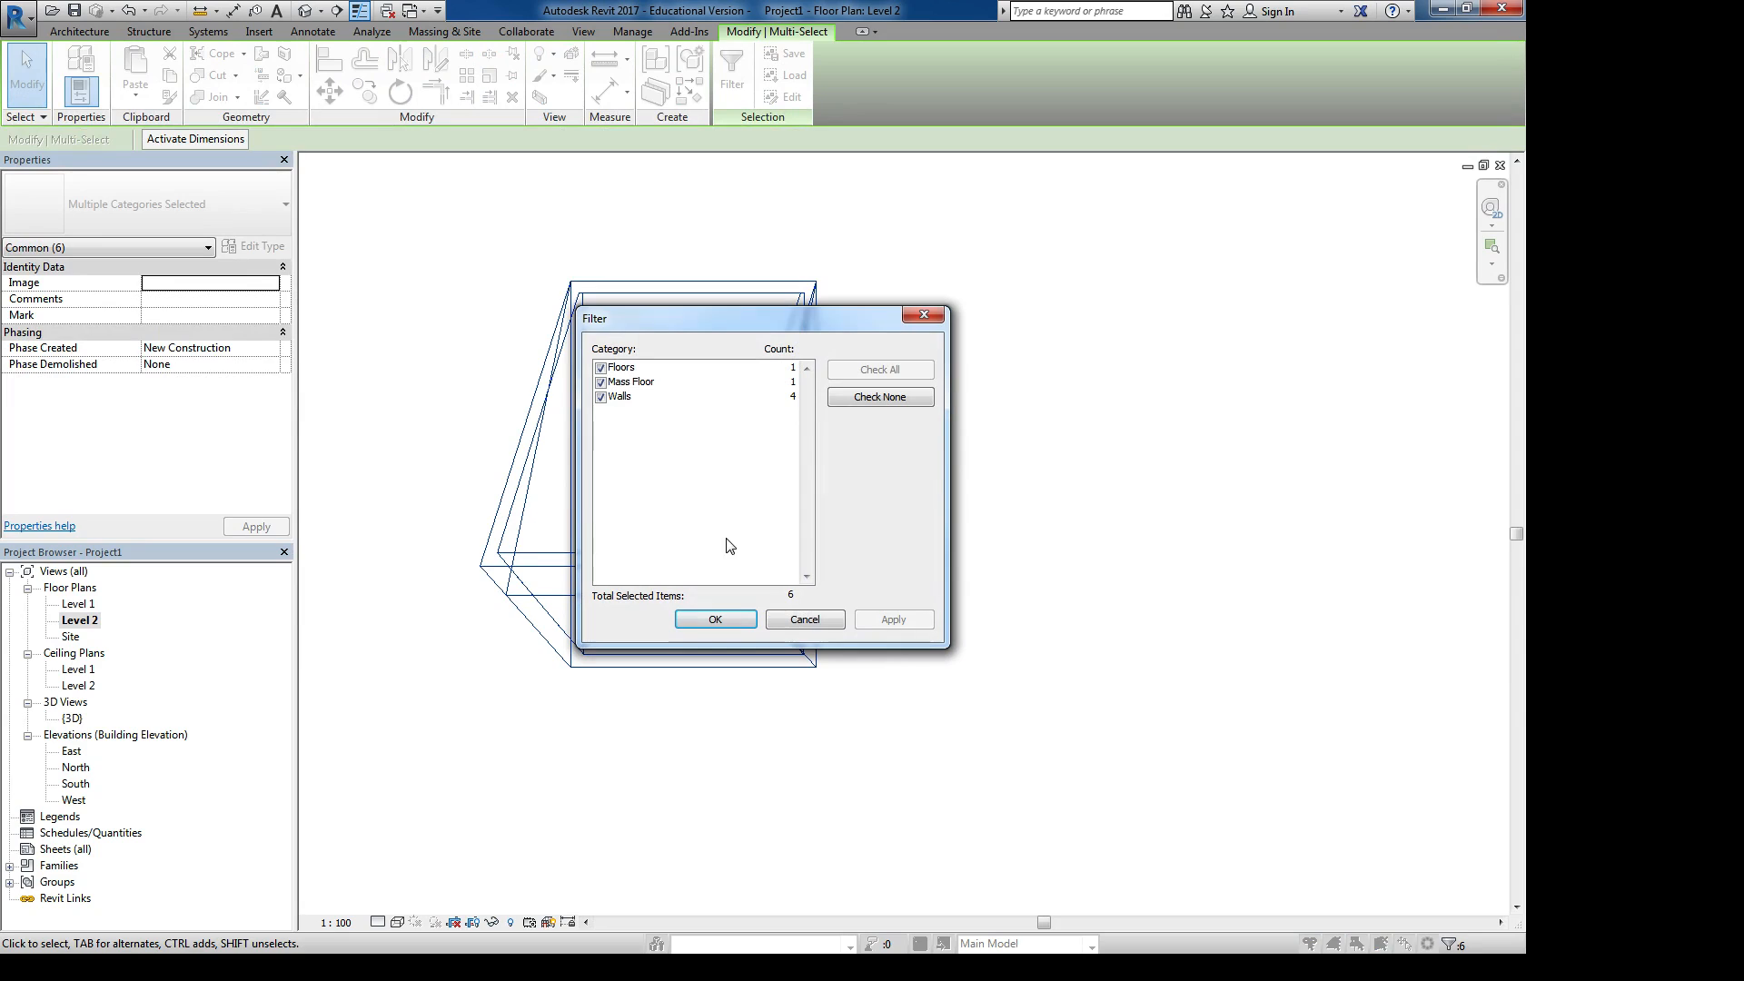
left_click(601, 397)
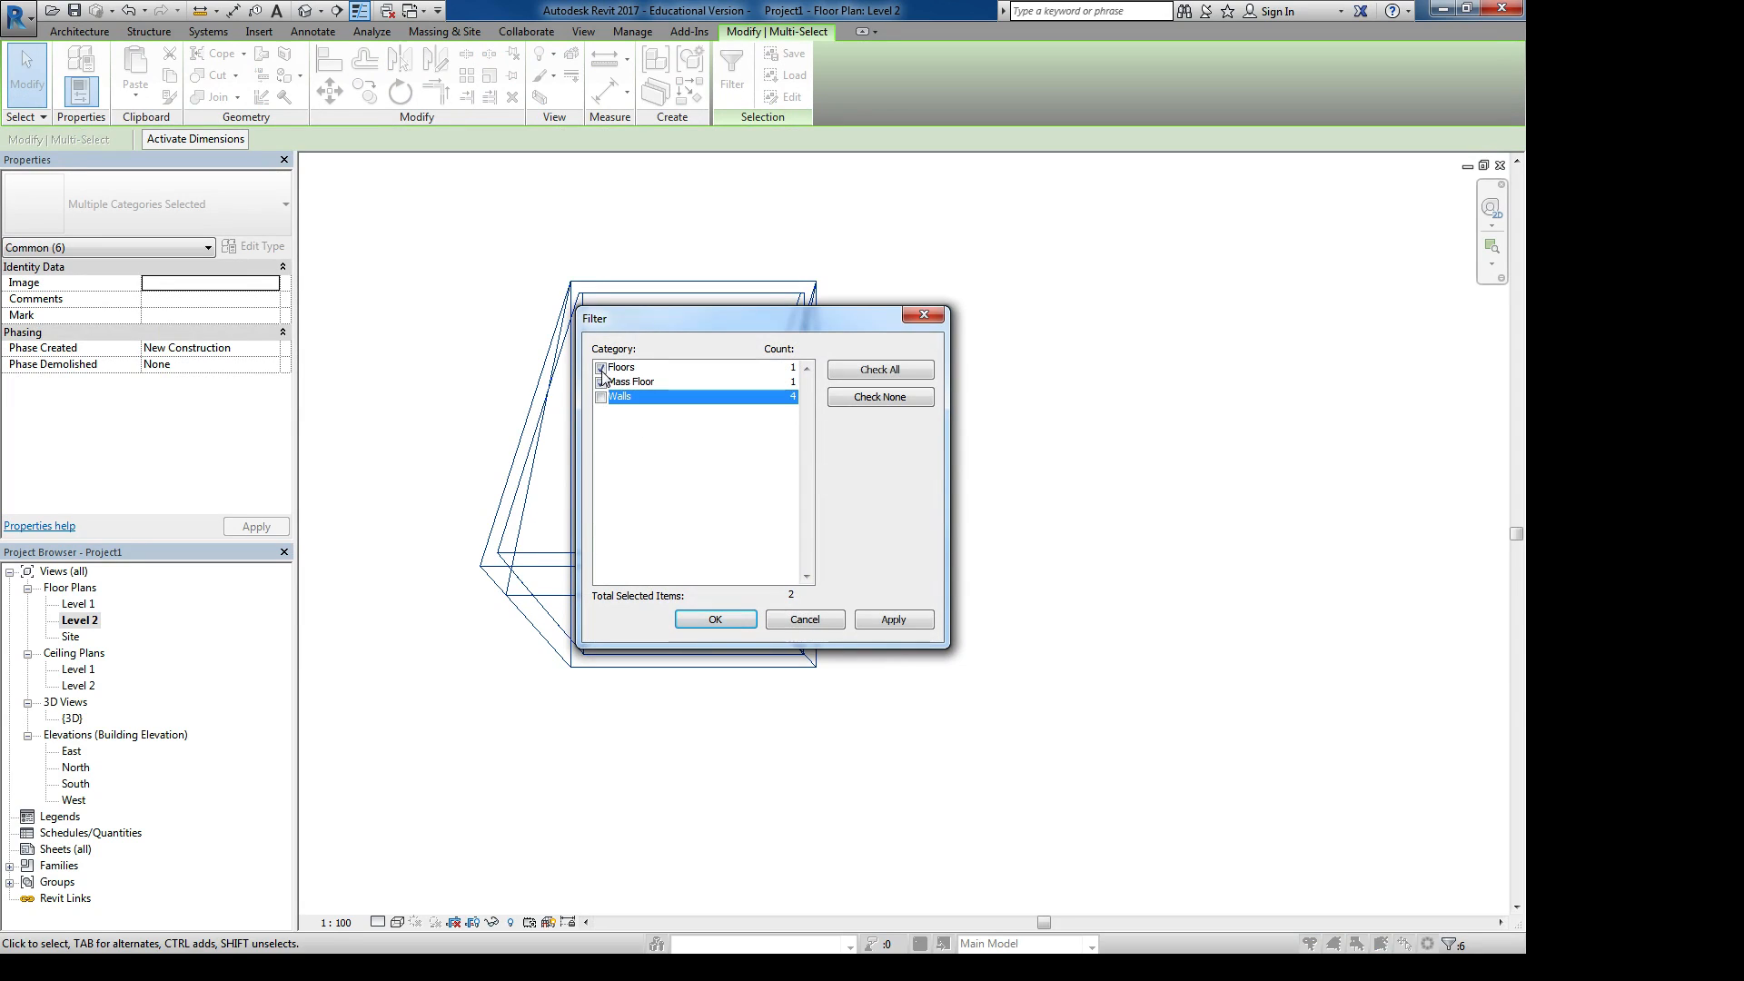
left_click(600, 368)
left_click(716, 620)
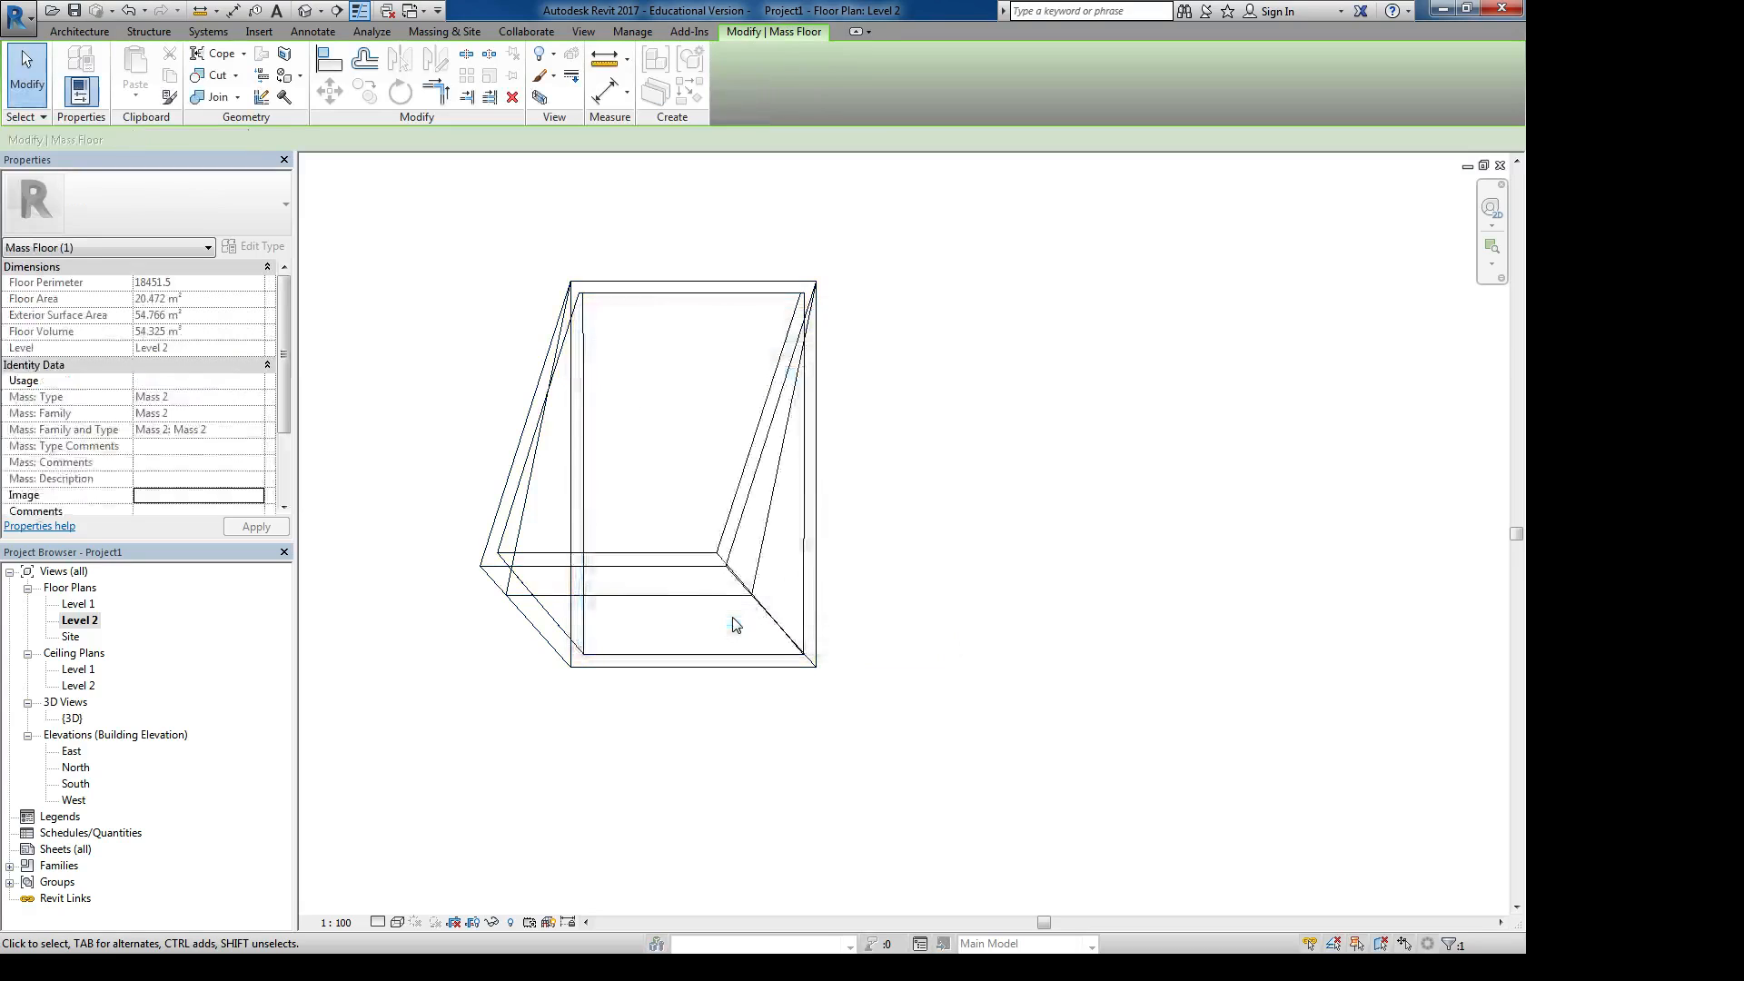
left_click(851, 578)
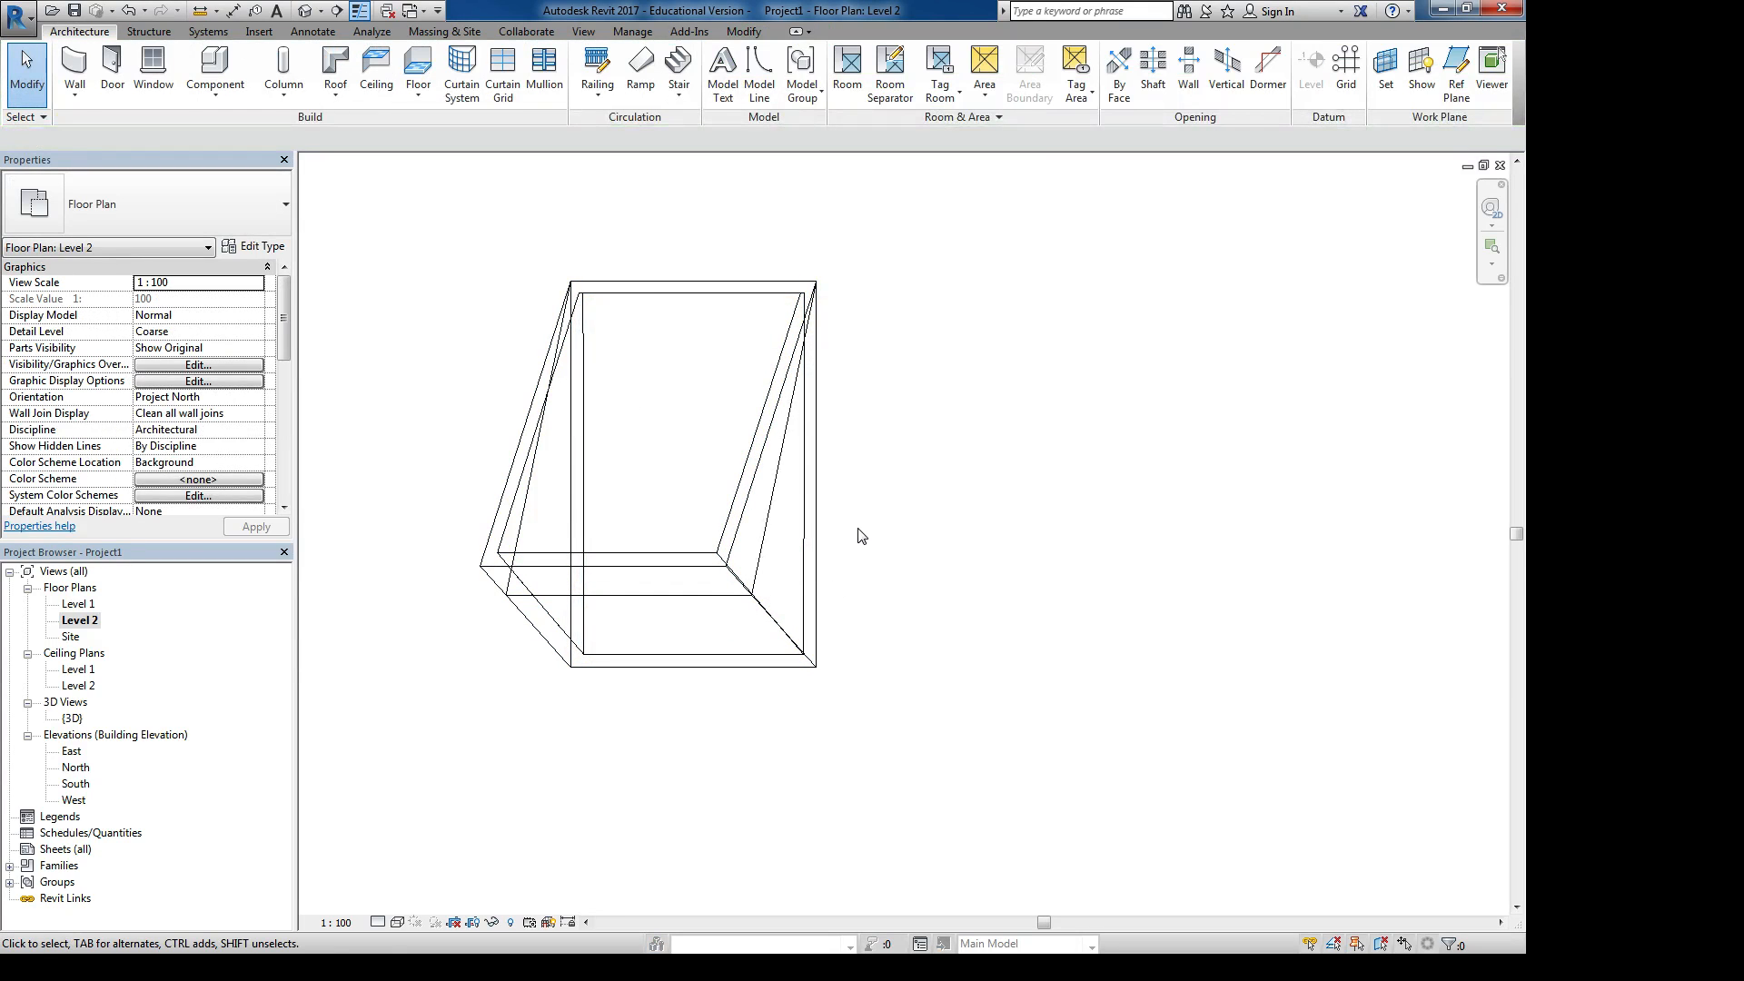
left_click_drag(878, 238, 405, 787)
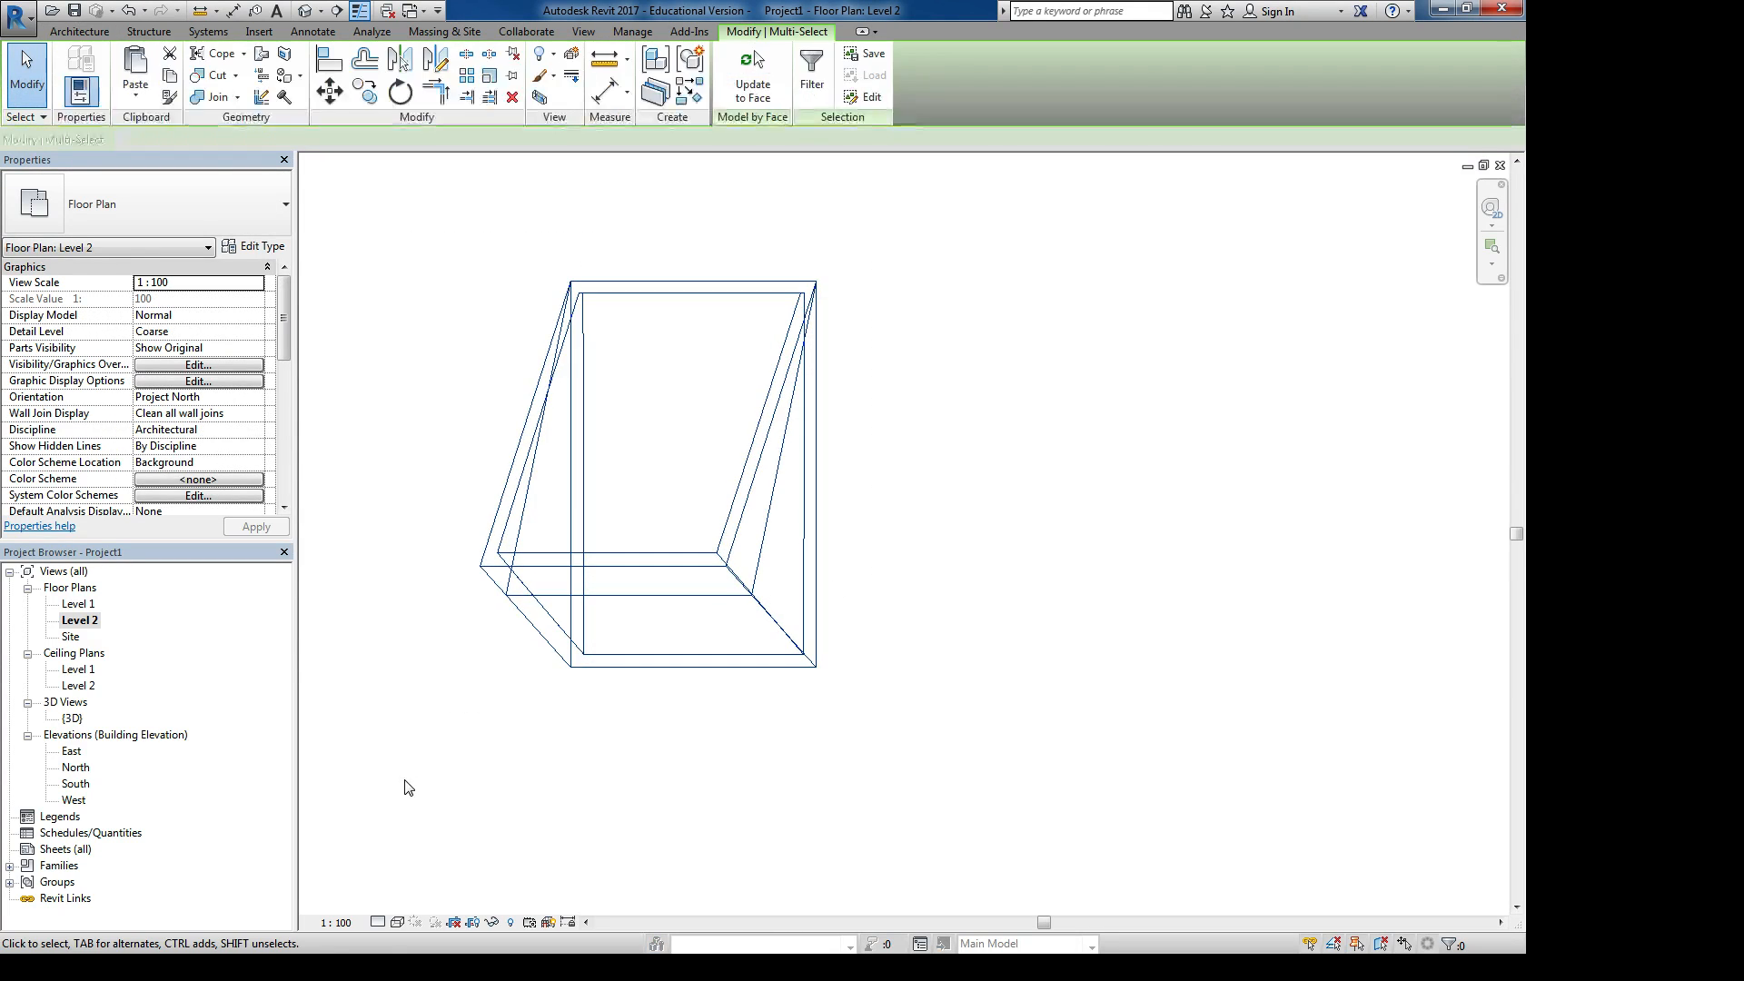
left_click(821, 615)
left_click(860, 591)
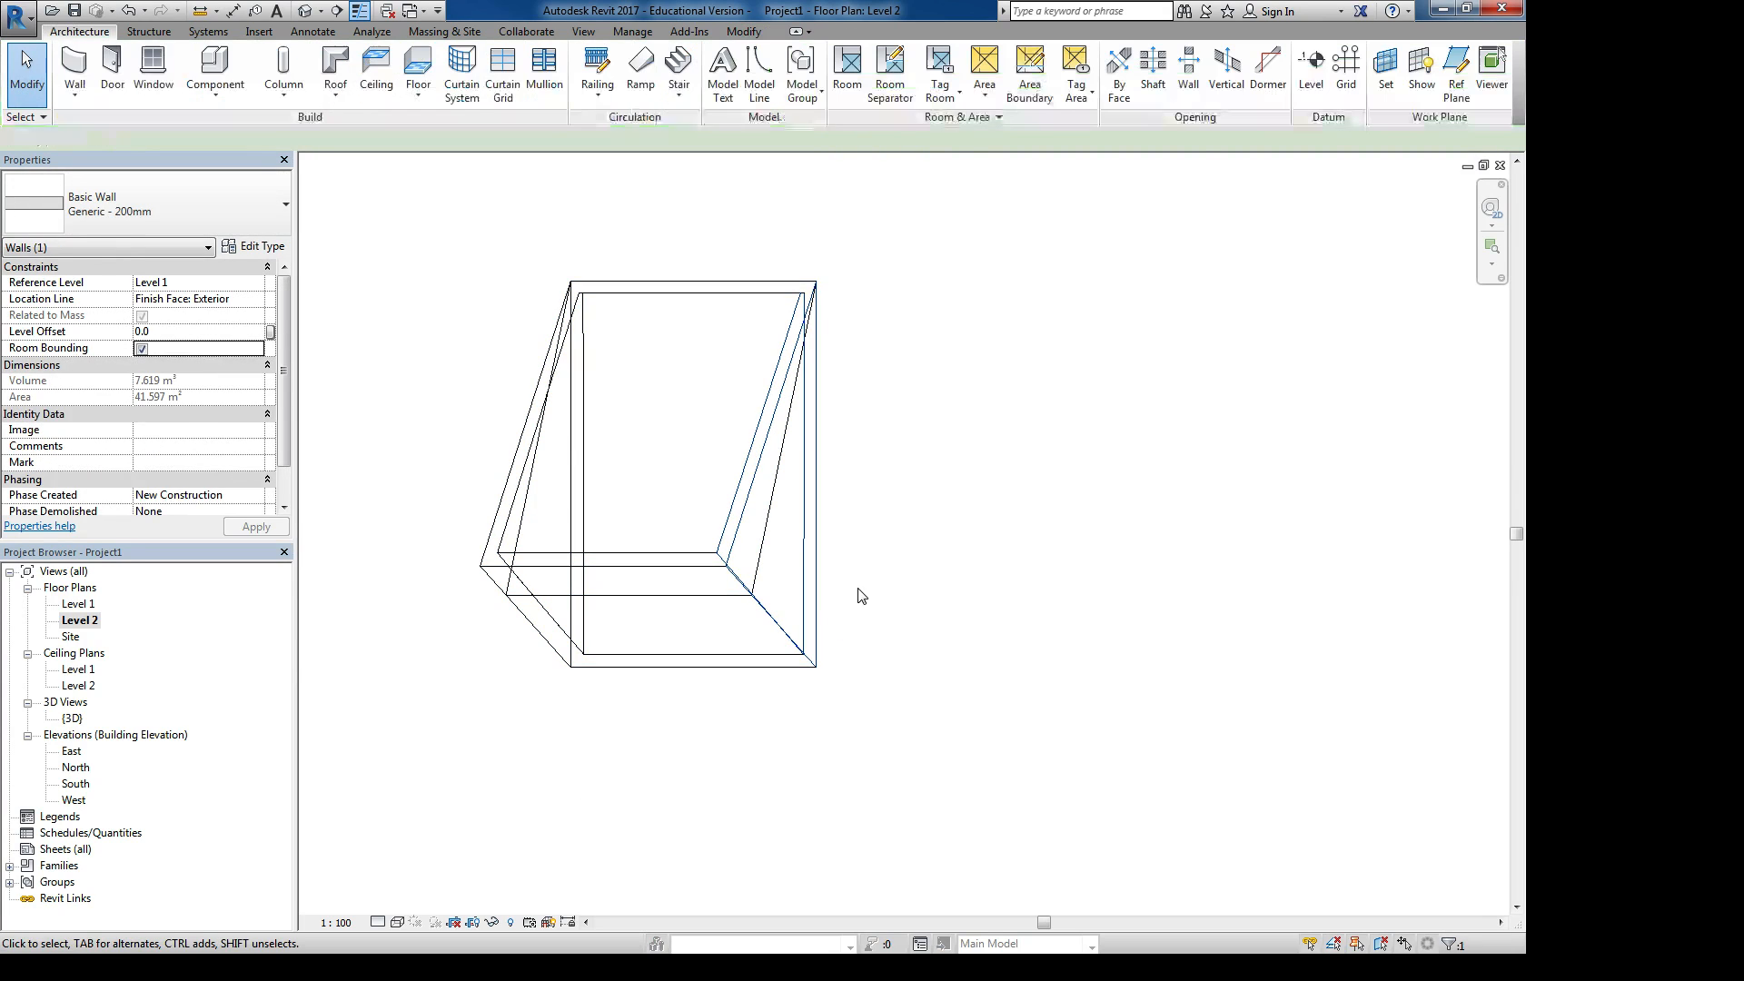
Switch to the 3D view and examine how the floor slabs meet the inclined walls of the mass-based building
scroll(755, 599, "down", 2)
middle_click_drag(480, 625, 603, 623)
key("ctrl+Tab")
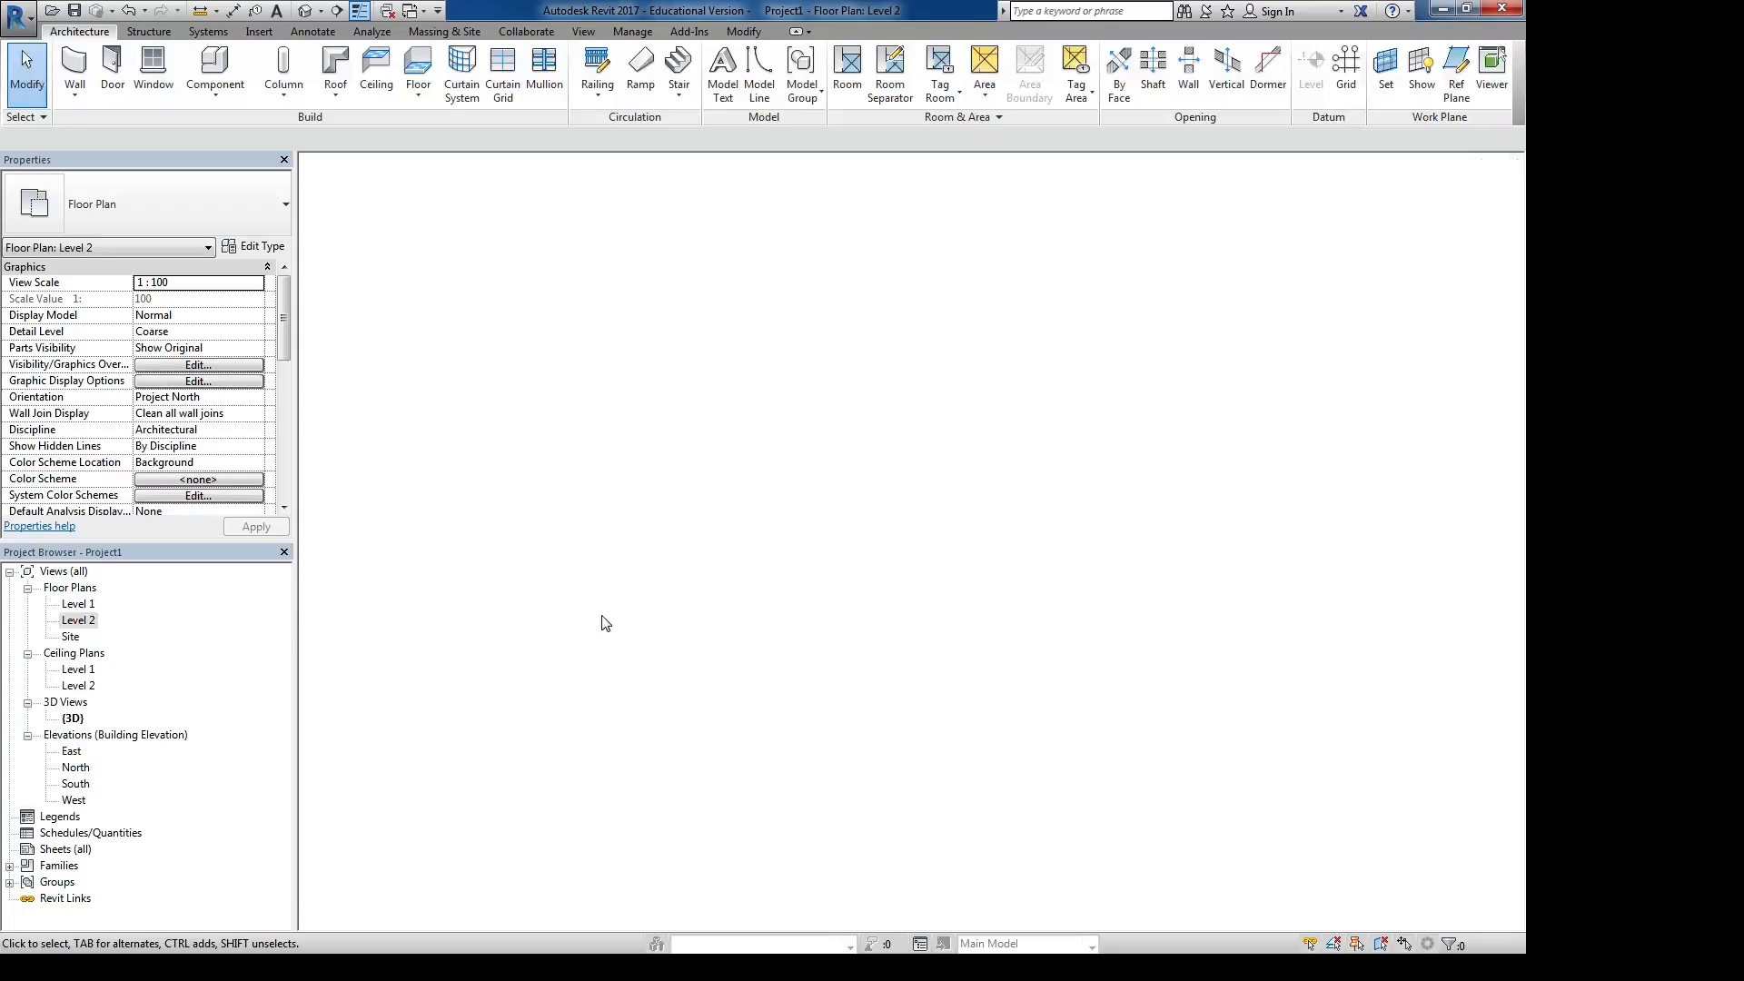
middle_click_drag(1127, 568, 1208, 584, "shift")
middle_click_drag(765, 414, 793, 695, "shift")
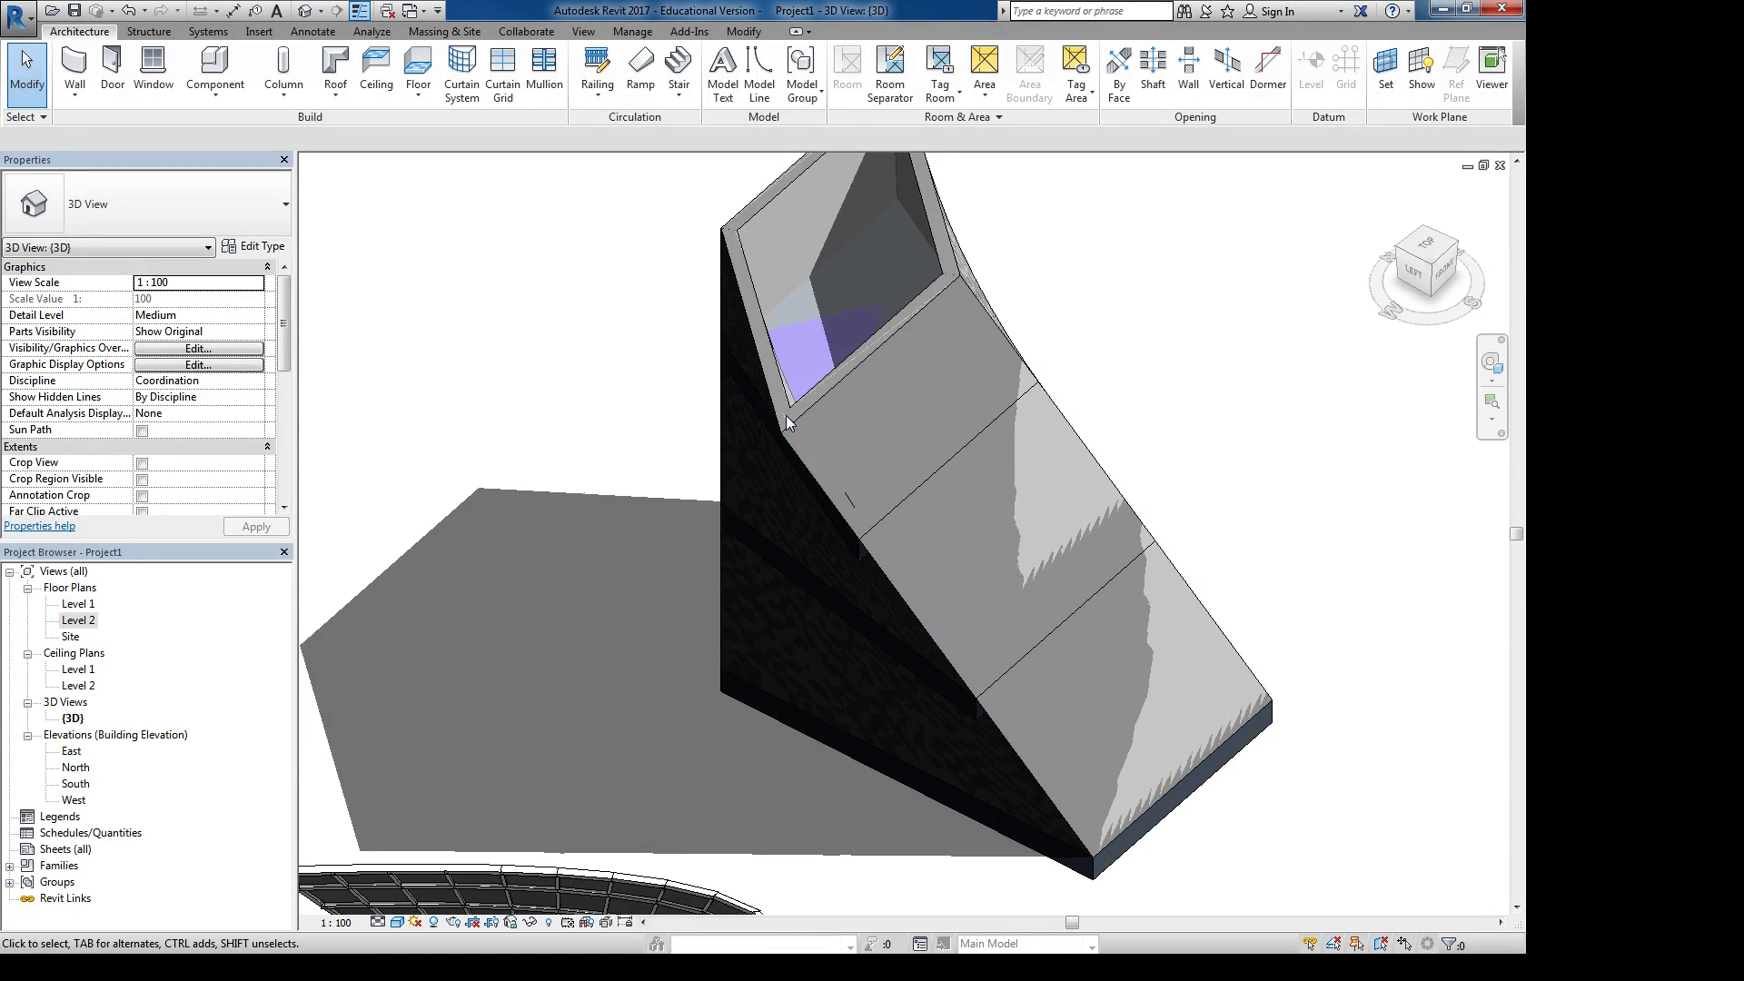
middle_click_drag(787, 572, 908, 530)
middle_click_drag(908, 530, 1045, 494, "shift")
middle_click_drag(506, 566, 816, 651)
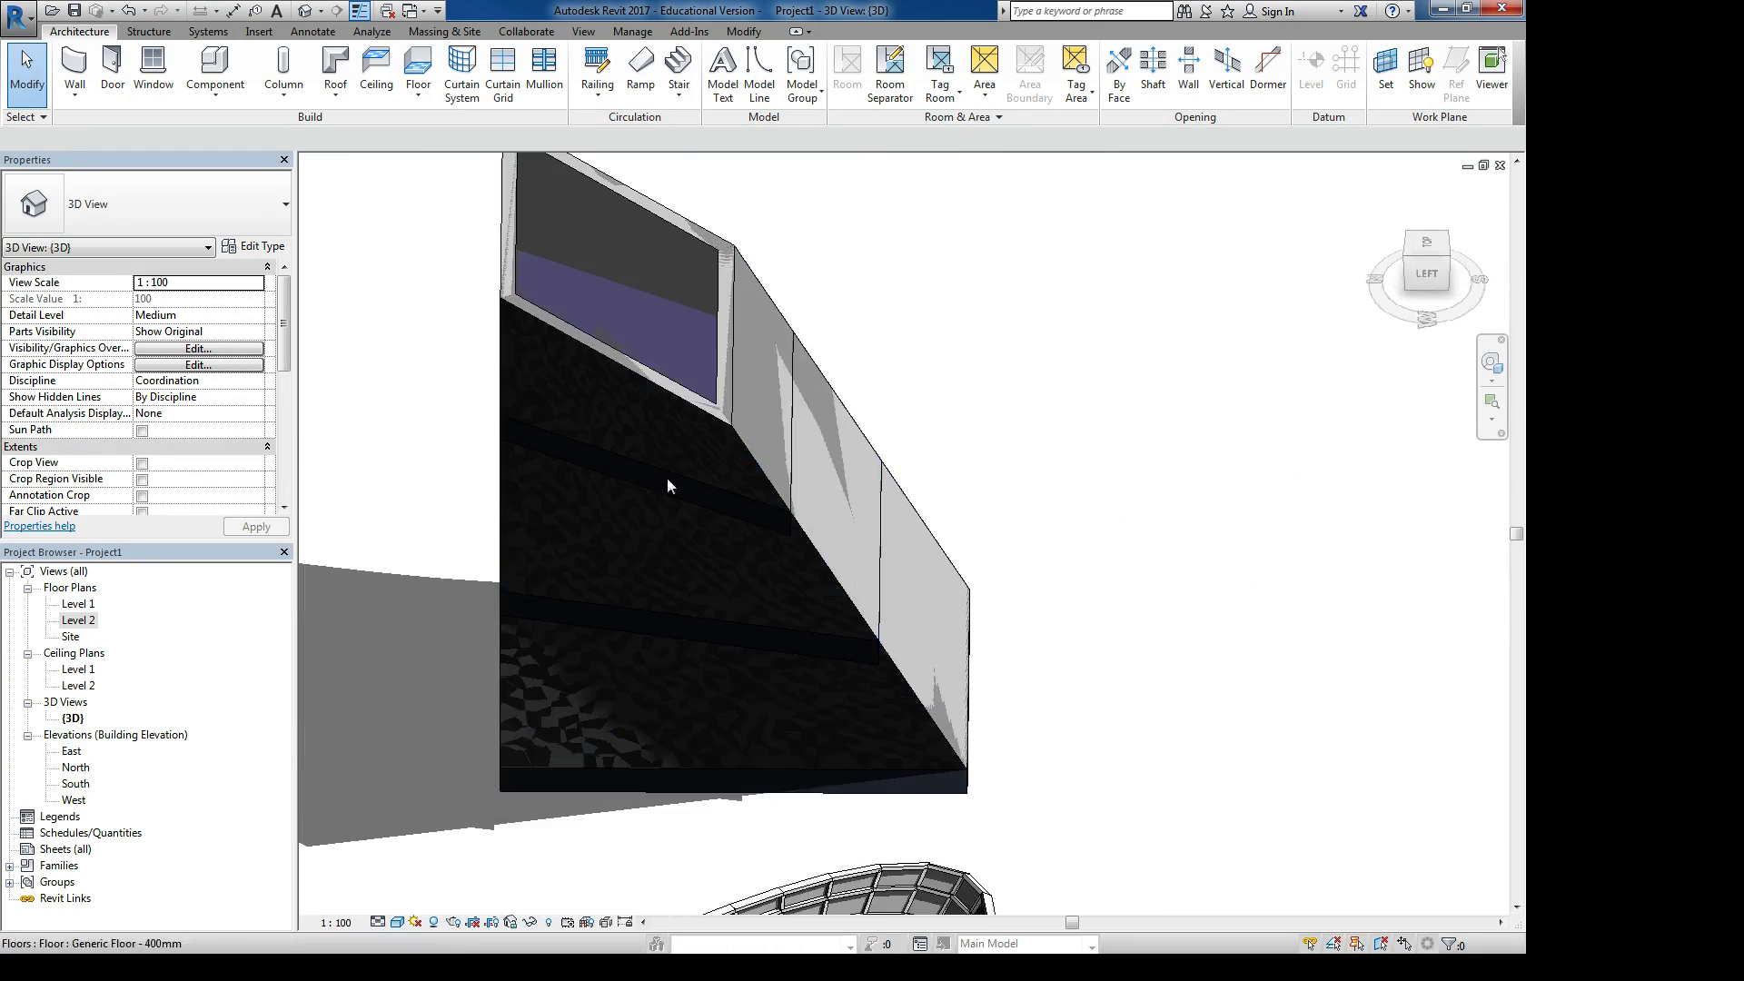
scroll(667, 478, "up", 6)
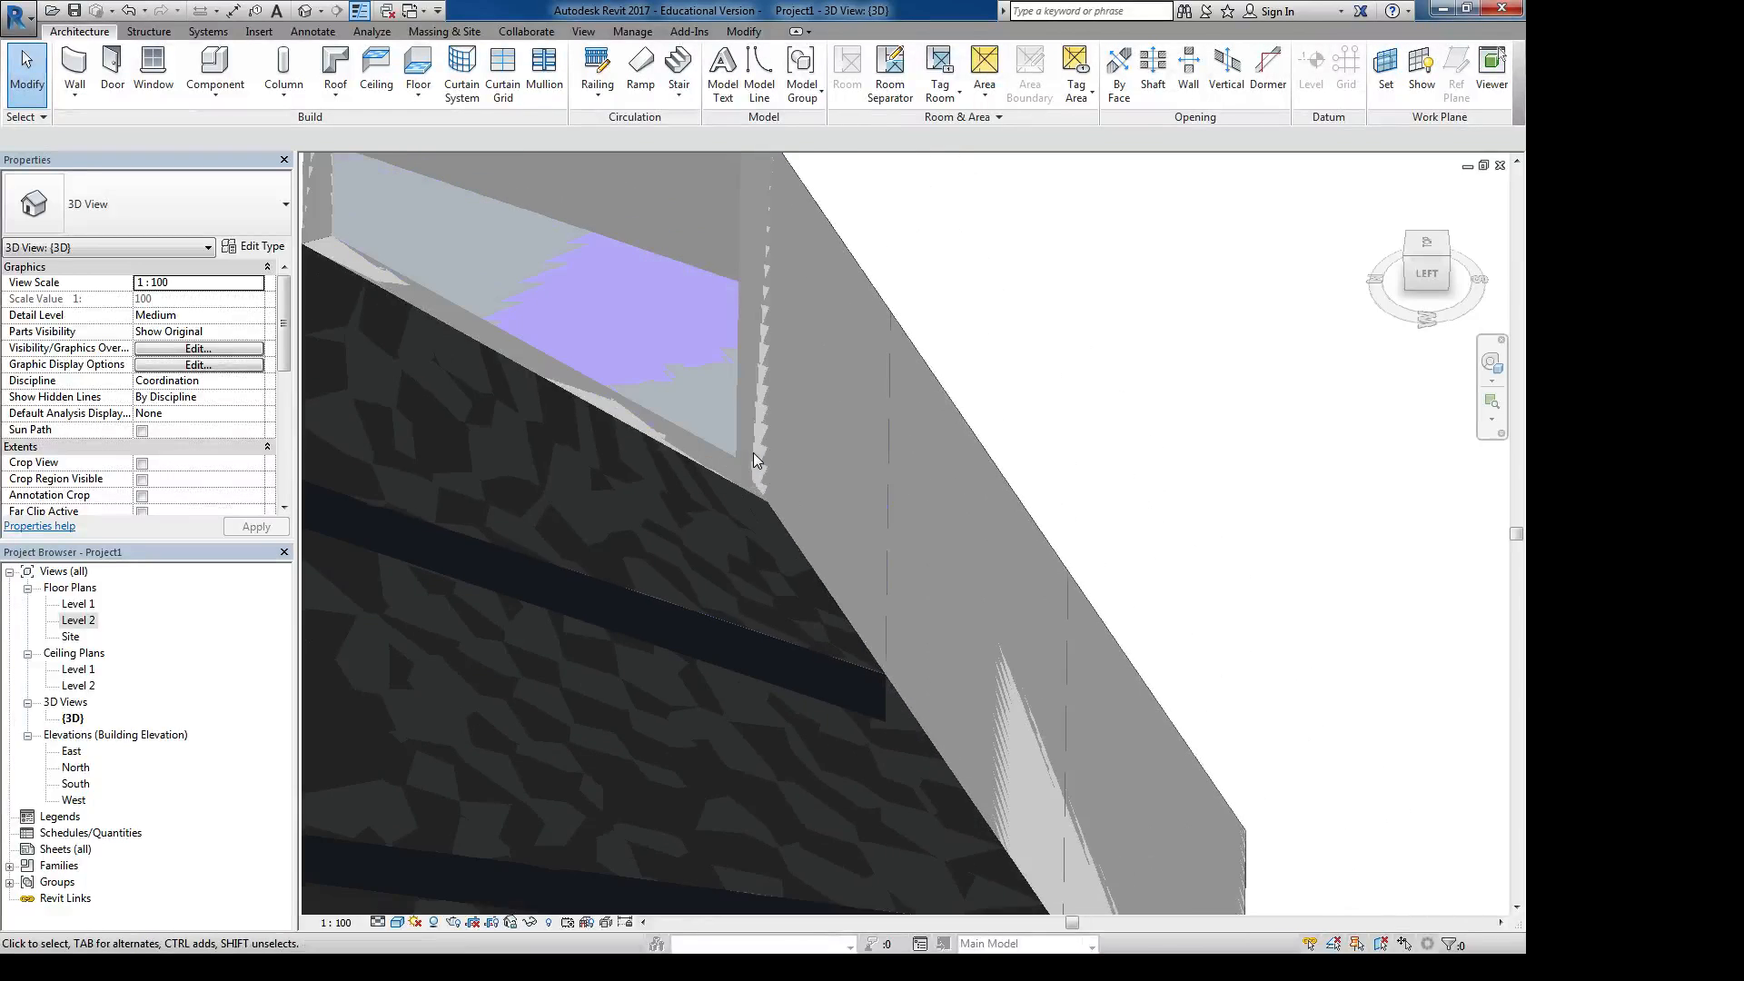
Move the entire mass-based building with its walls and floors to a new spot in front of the curved curtain wall
scroll(754, 452, "down", 8)
middle_click_drag(754, 452, 600, 645, "shift")
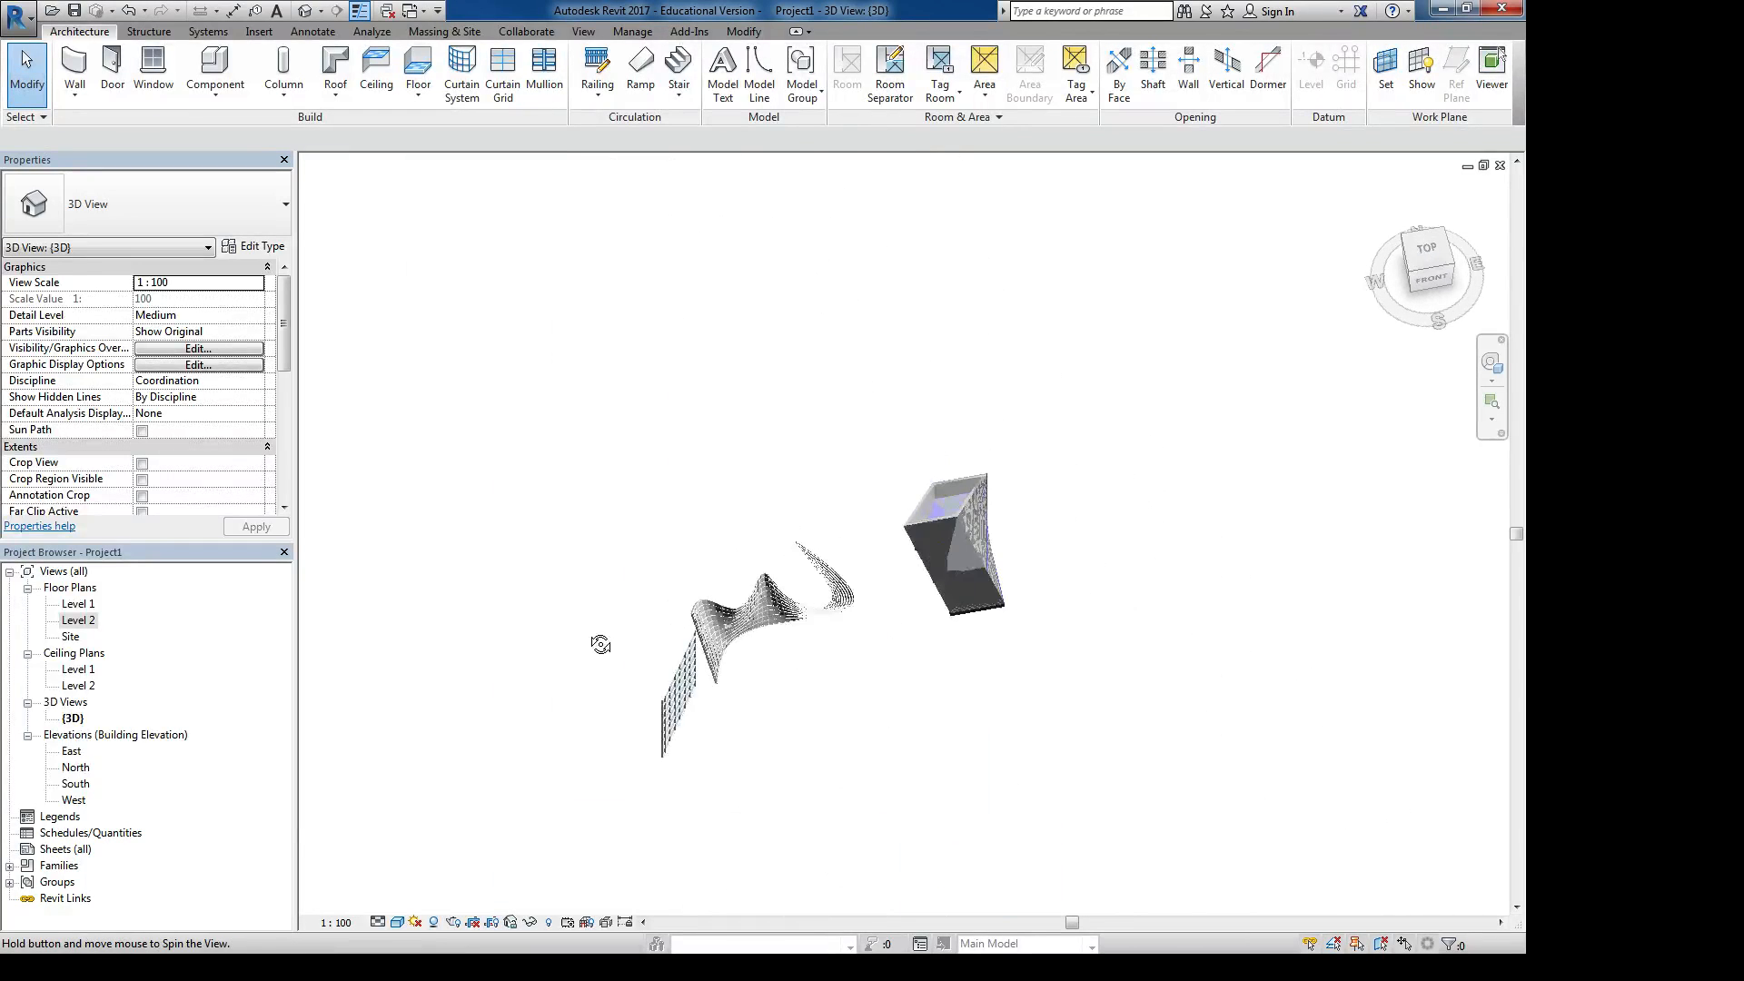
left_click_drag(1034, 416, 893, 657)
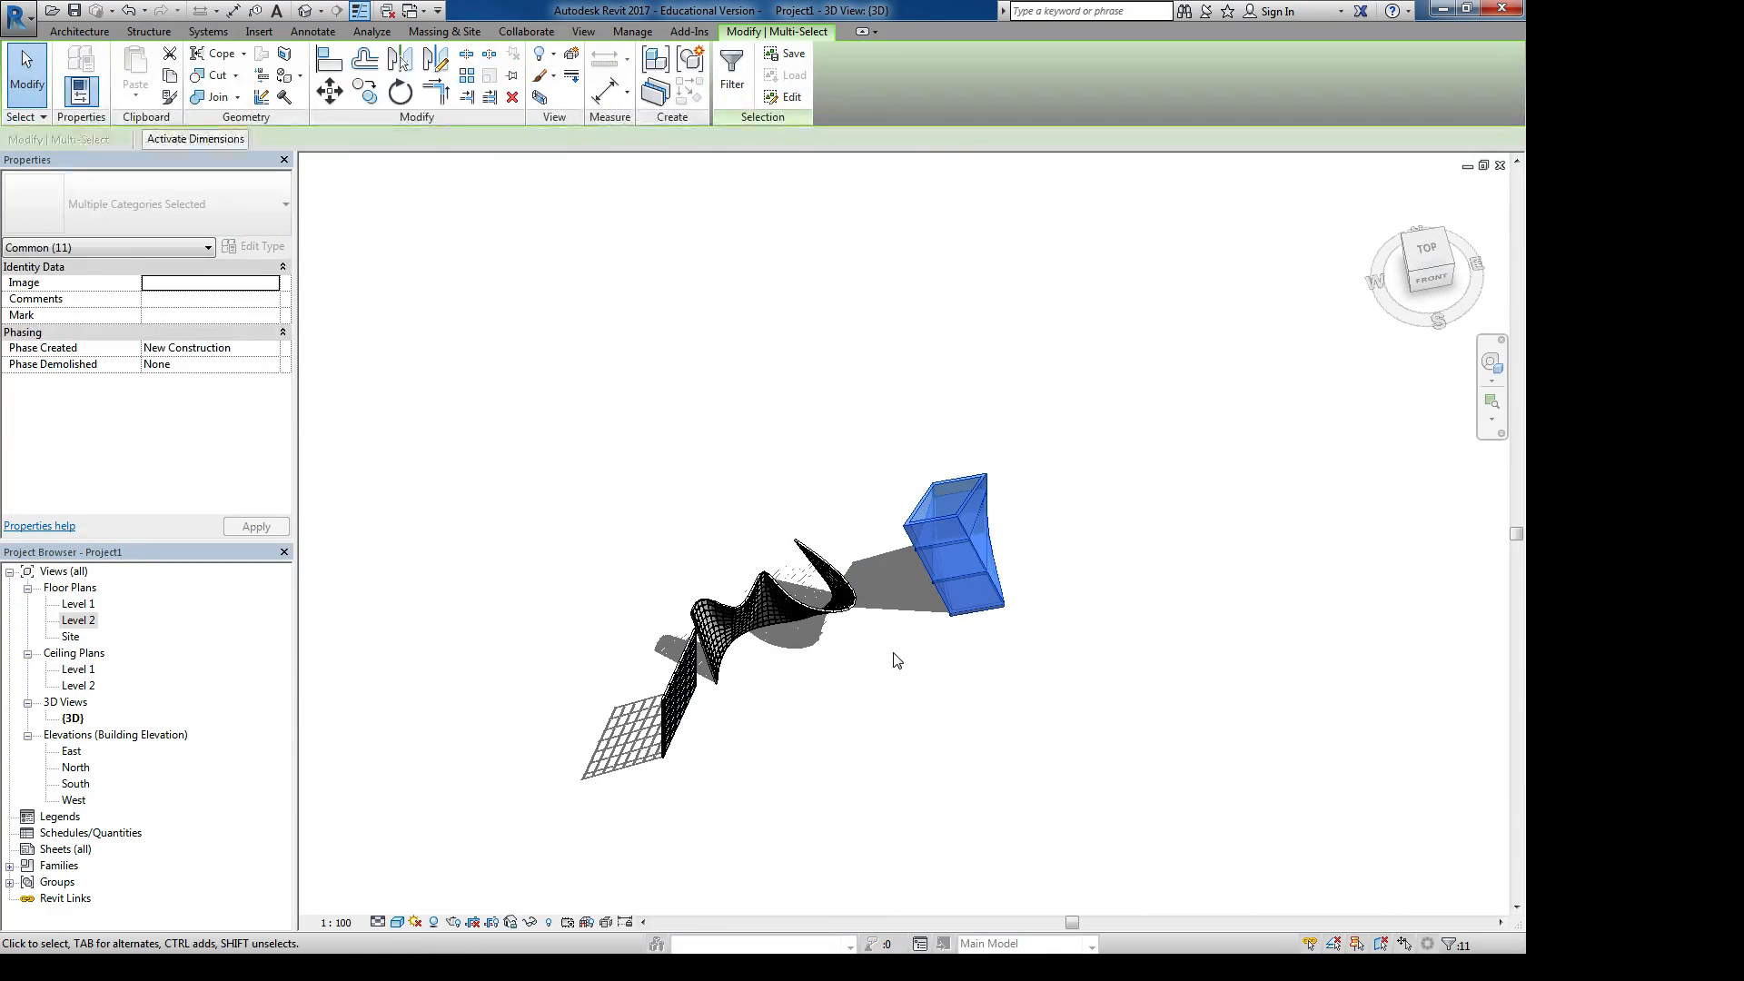
key("m")
key("v")
left_click(1090, 578)
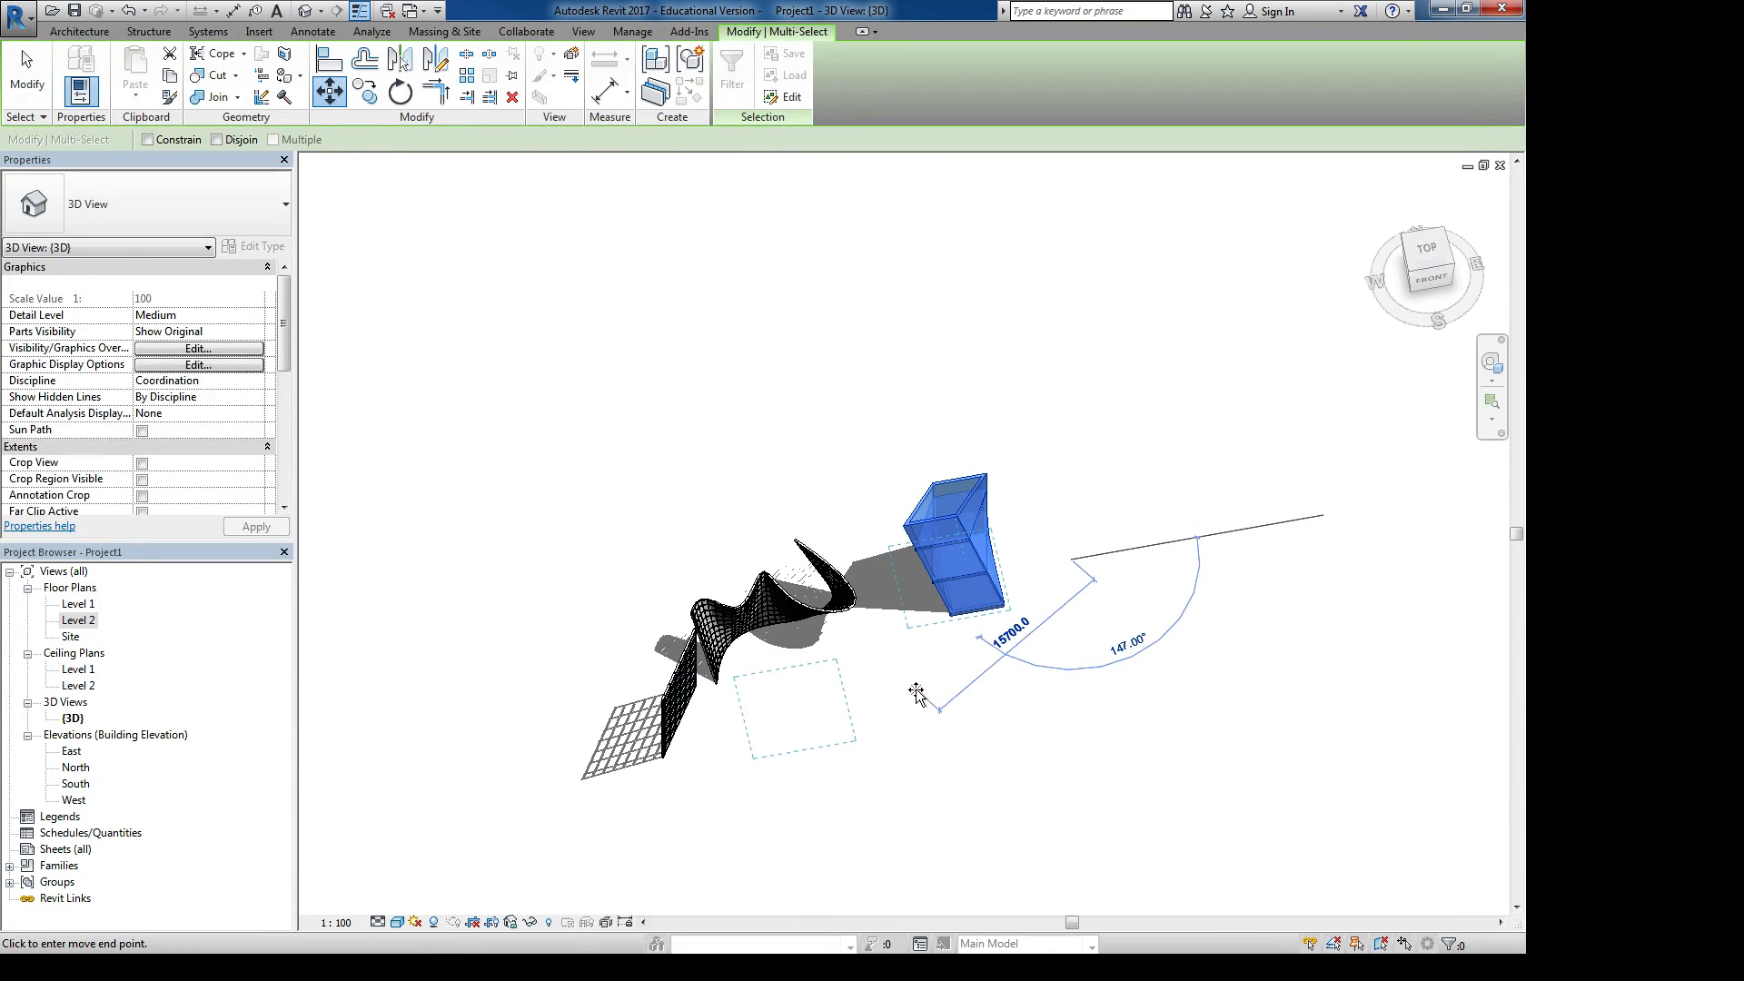
left_click(917, 741)
key("Escape")
Examine the moved building's inclined walls and the floor slab edges along them
scroll(737, 715, "up", 4)
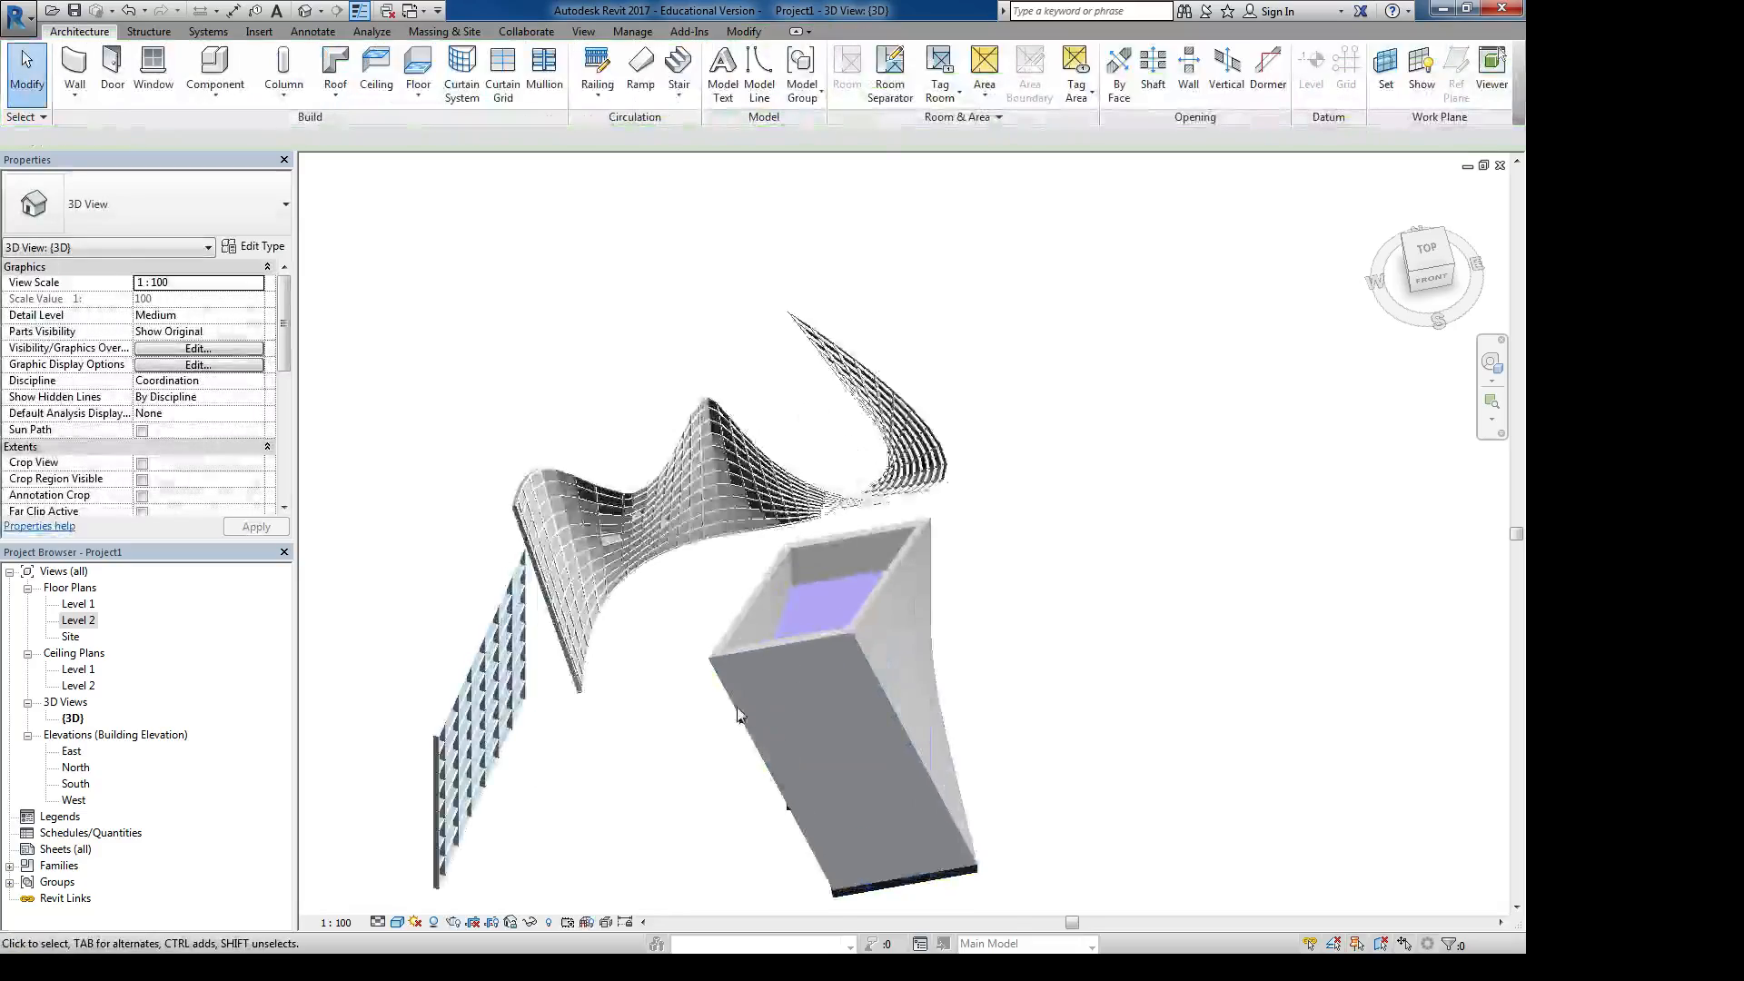
middle_click_drag(738, 715, 1038, 522, "shift")
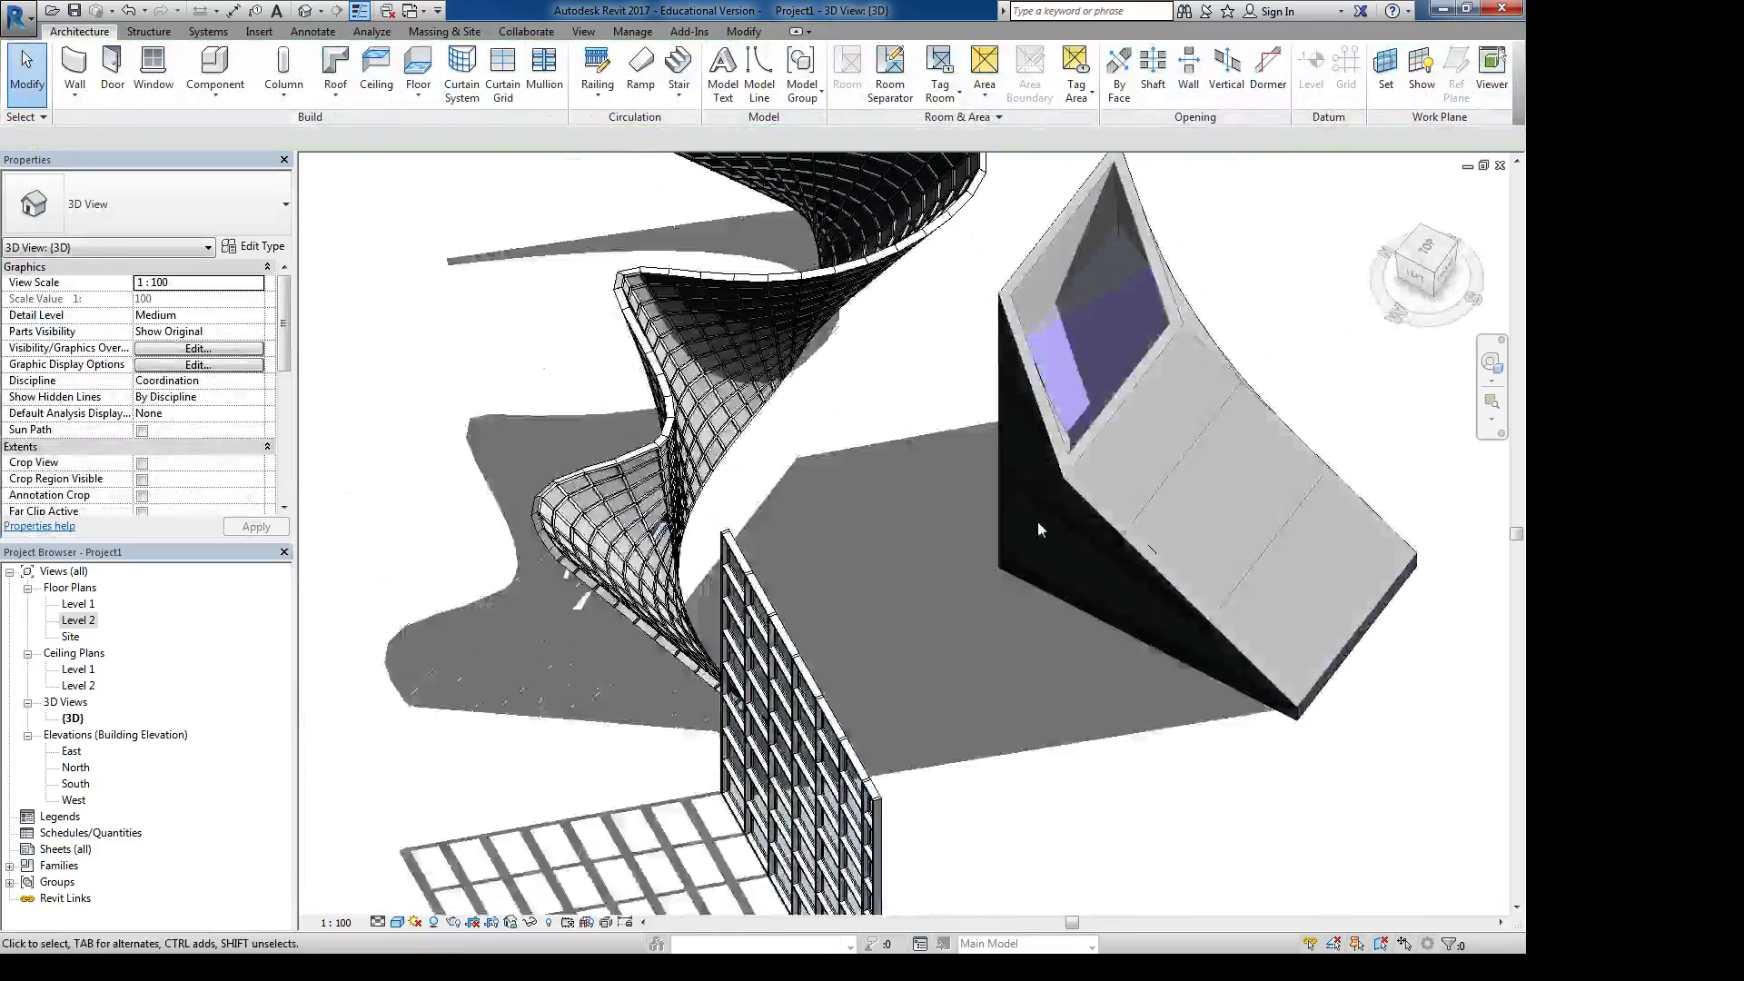
scroll(1038, 522, "up", 3)
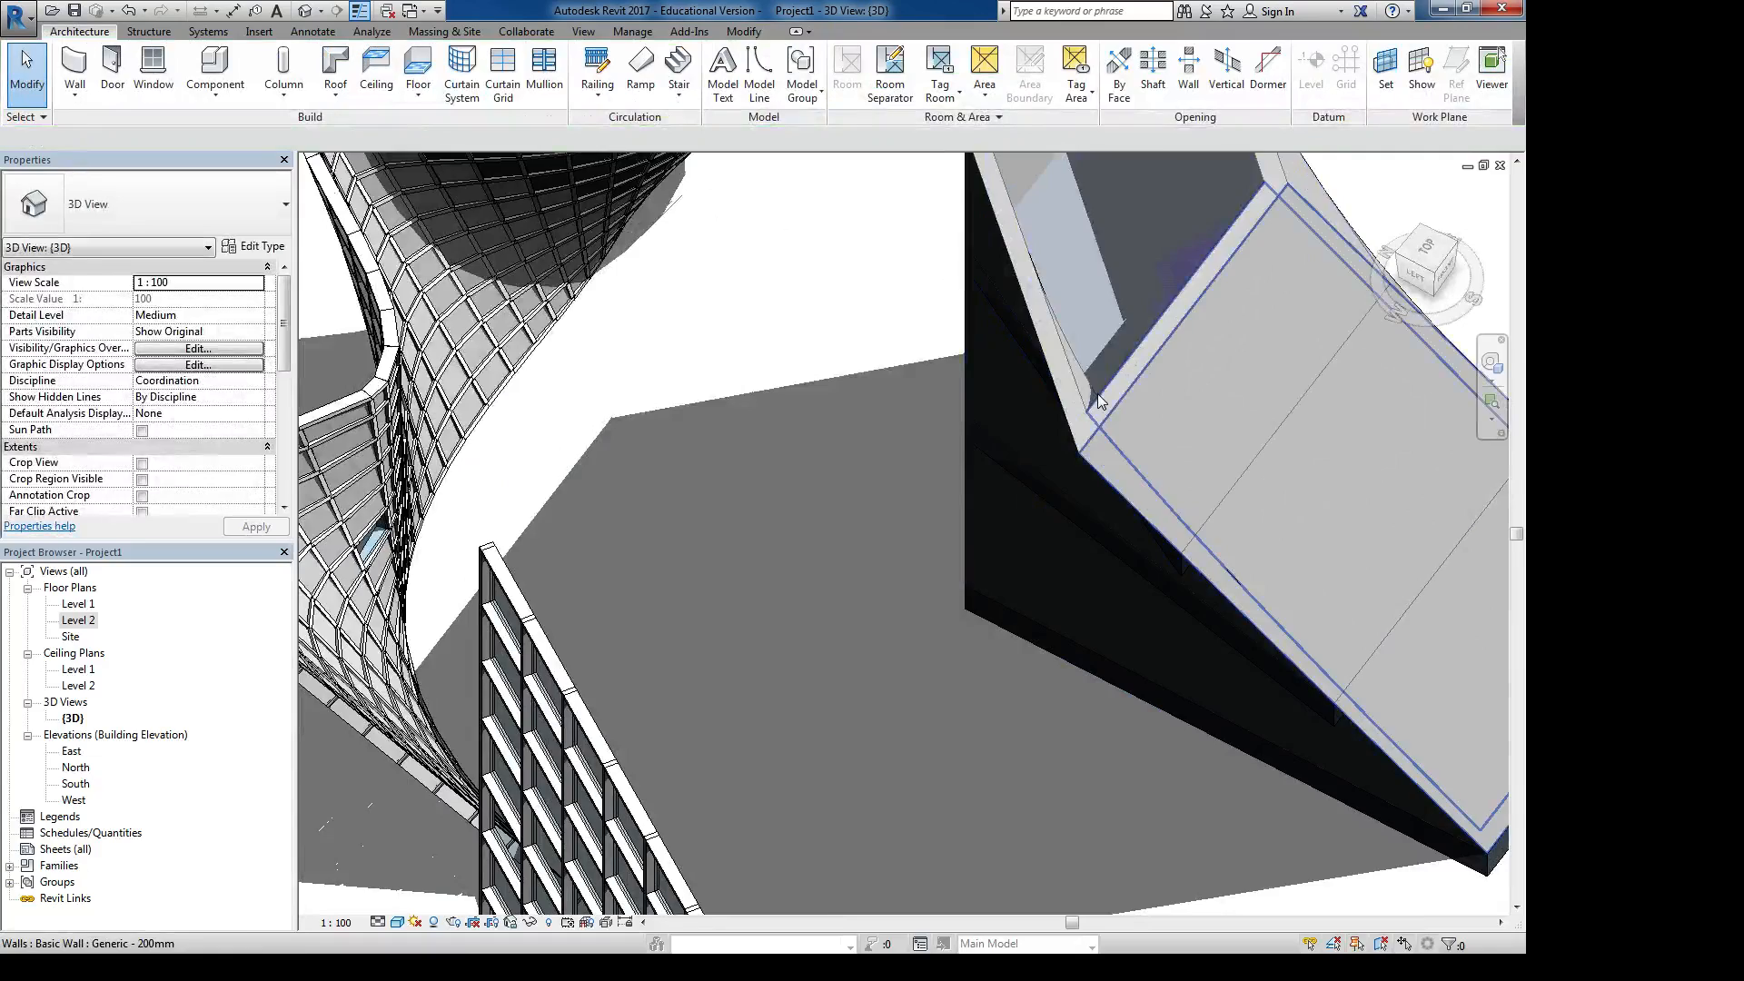
scroll(1088, 433, "up", 3)
scroll(1093, 432, "up", 1)
middle_click_drag(1094, 433, 886, 490)
scroll(753, 442, "down", 1)
scroll(755, 446, "down", 2)
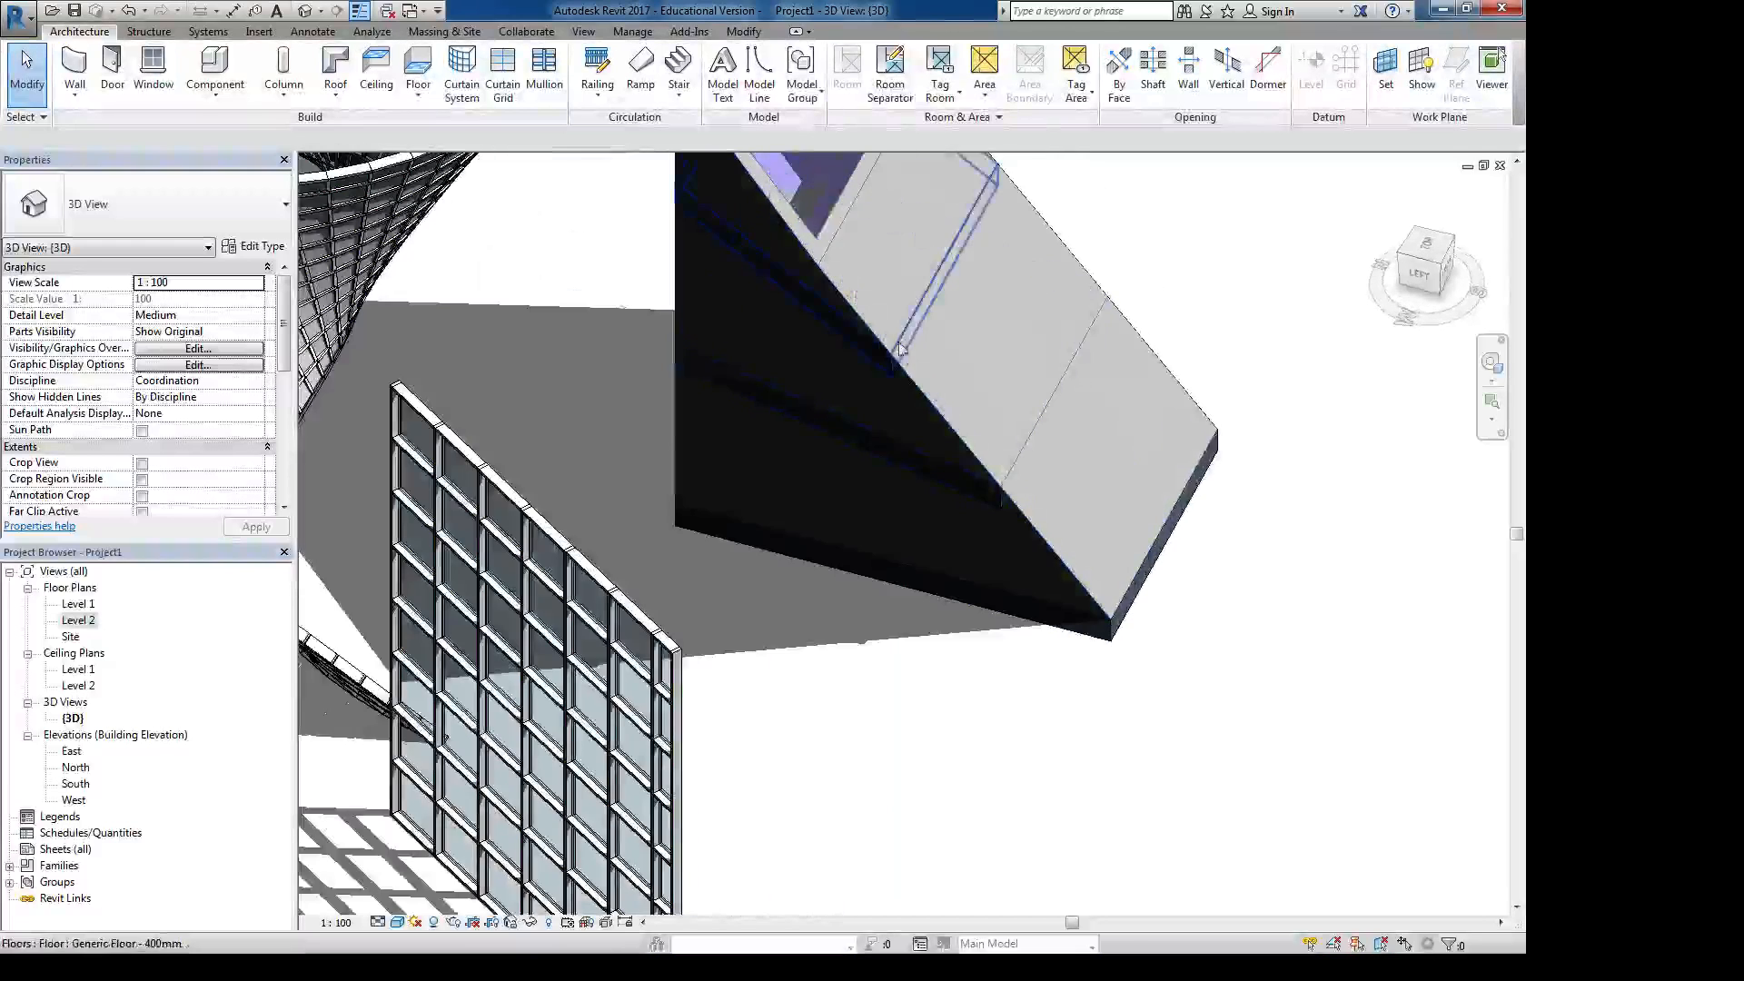
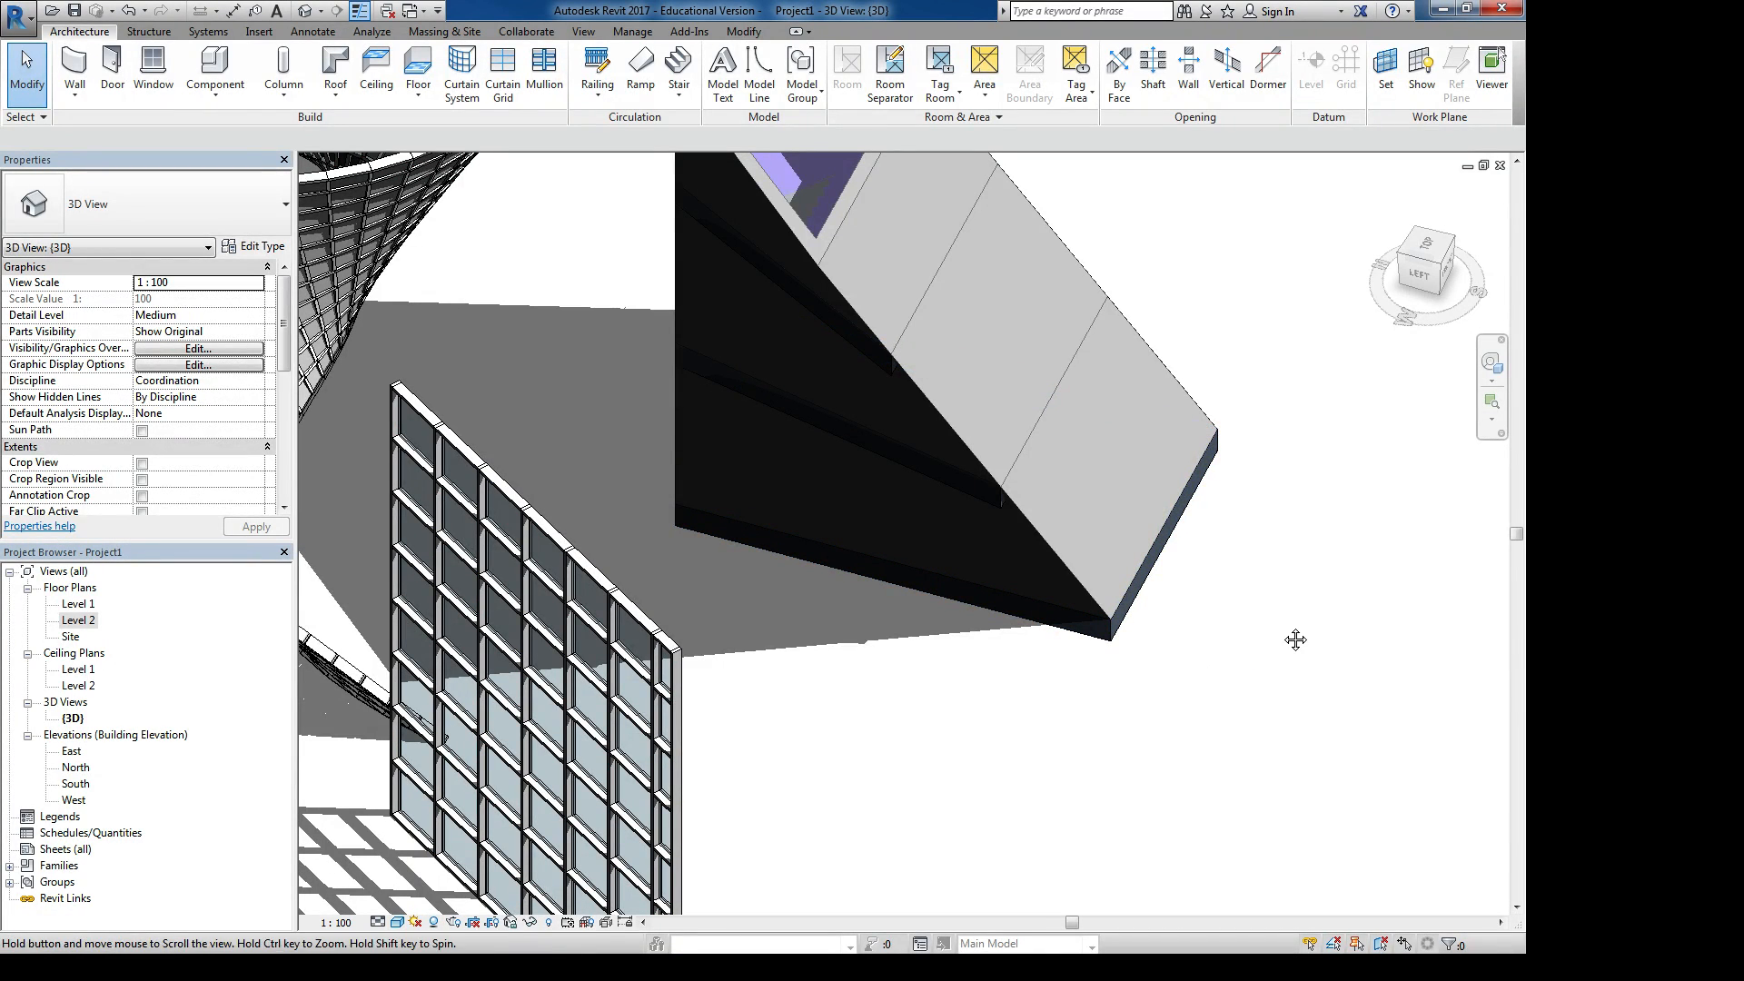
middle_click_drag(1297, 635, 1193, 525)
scroll(1209, 663, "down", 10)
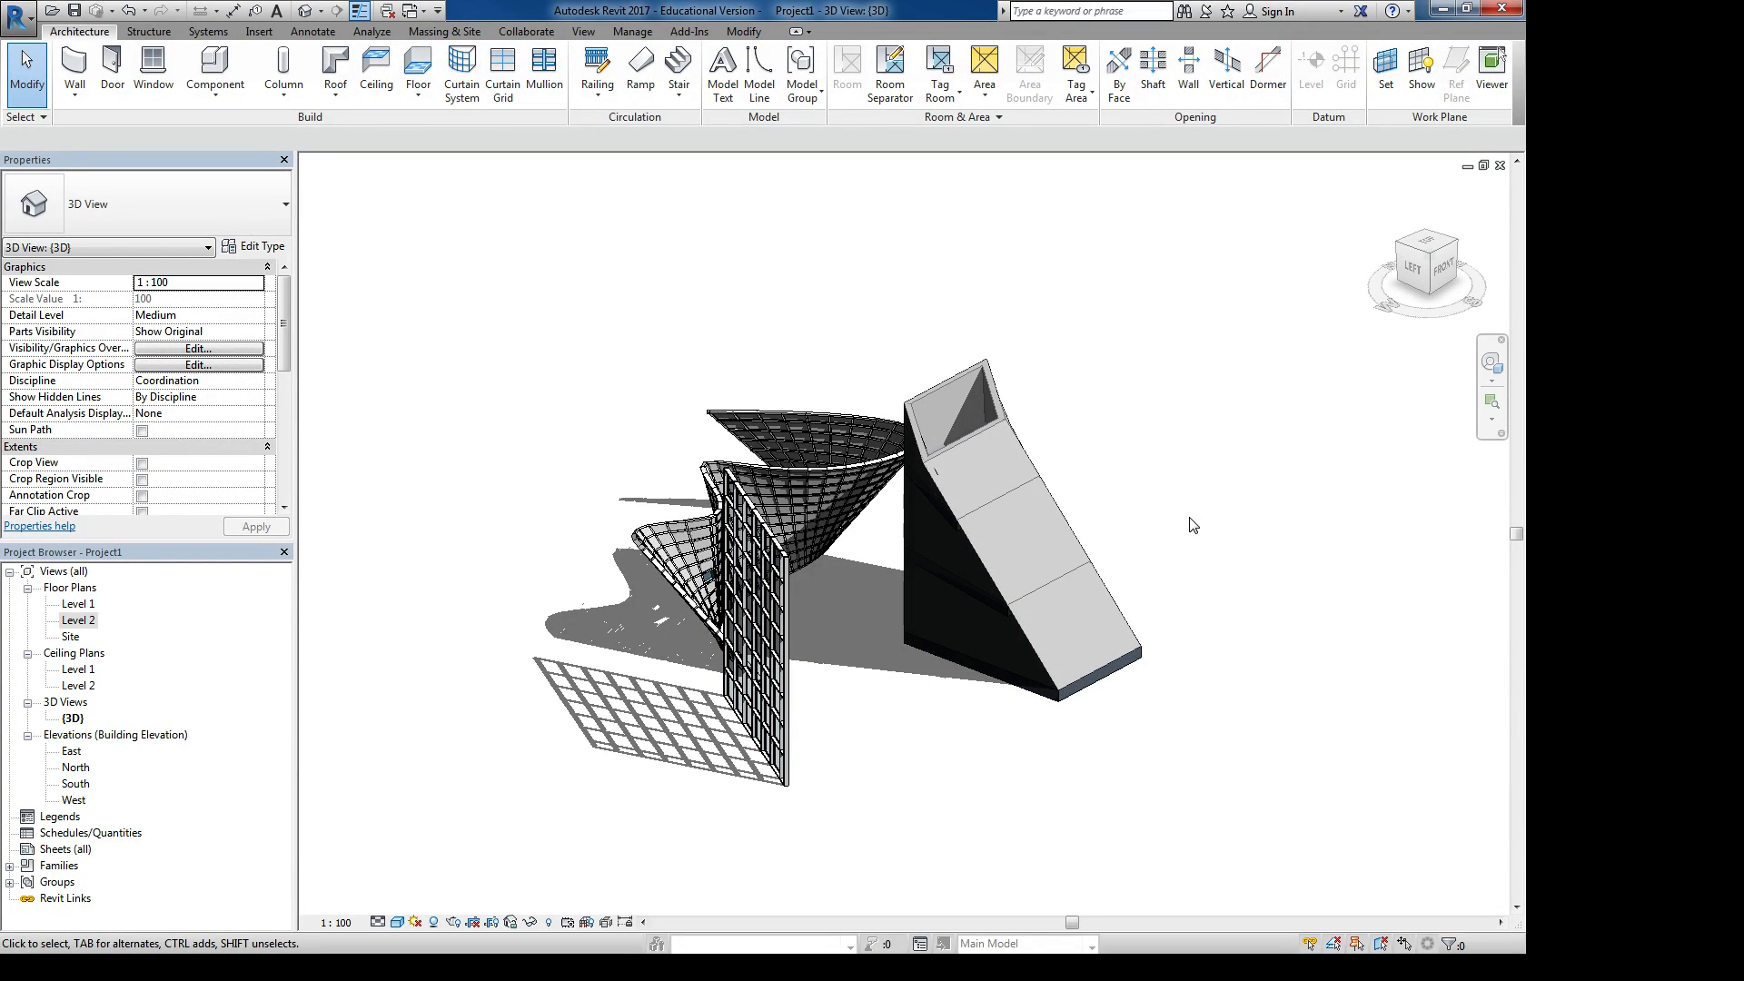
Place an M_Fixed 0406 x 0610mm window on the building's inclined wall, in the middle storey
left_click(152, 68)
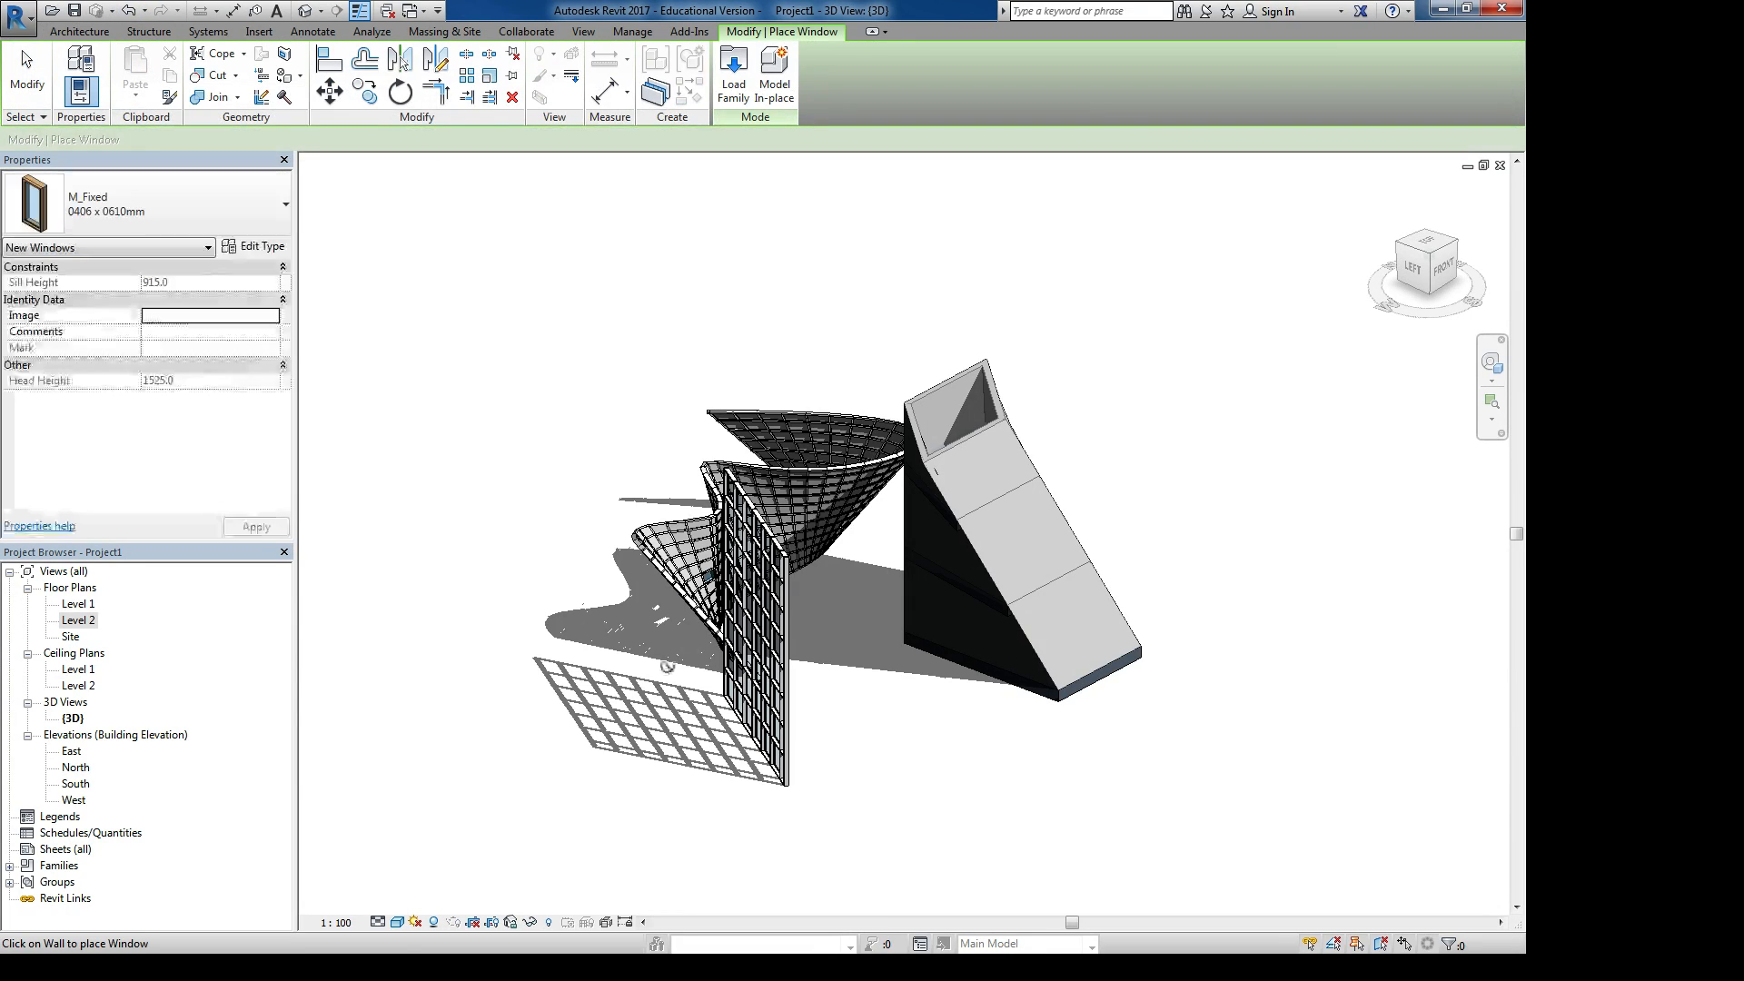
scroll(1077, 483, "up", 2)
middle_click_drag(1117, 501, 783, 600, "shift")
middle_click_drag(727, 705, 1117, 578)
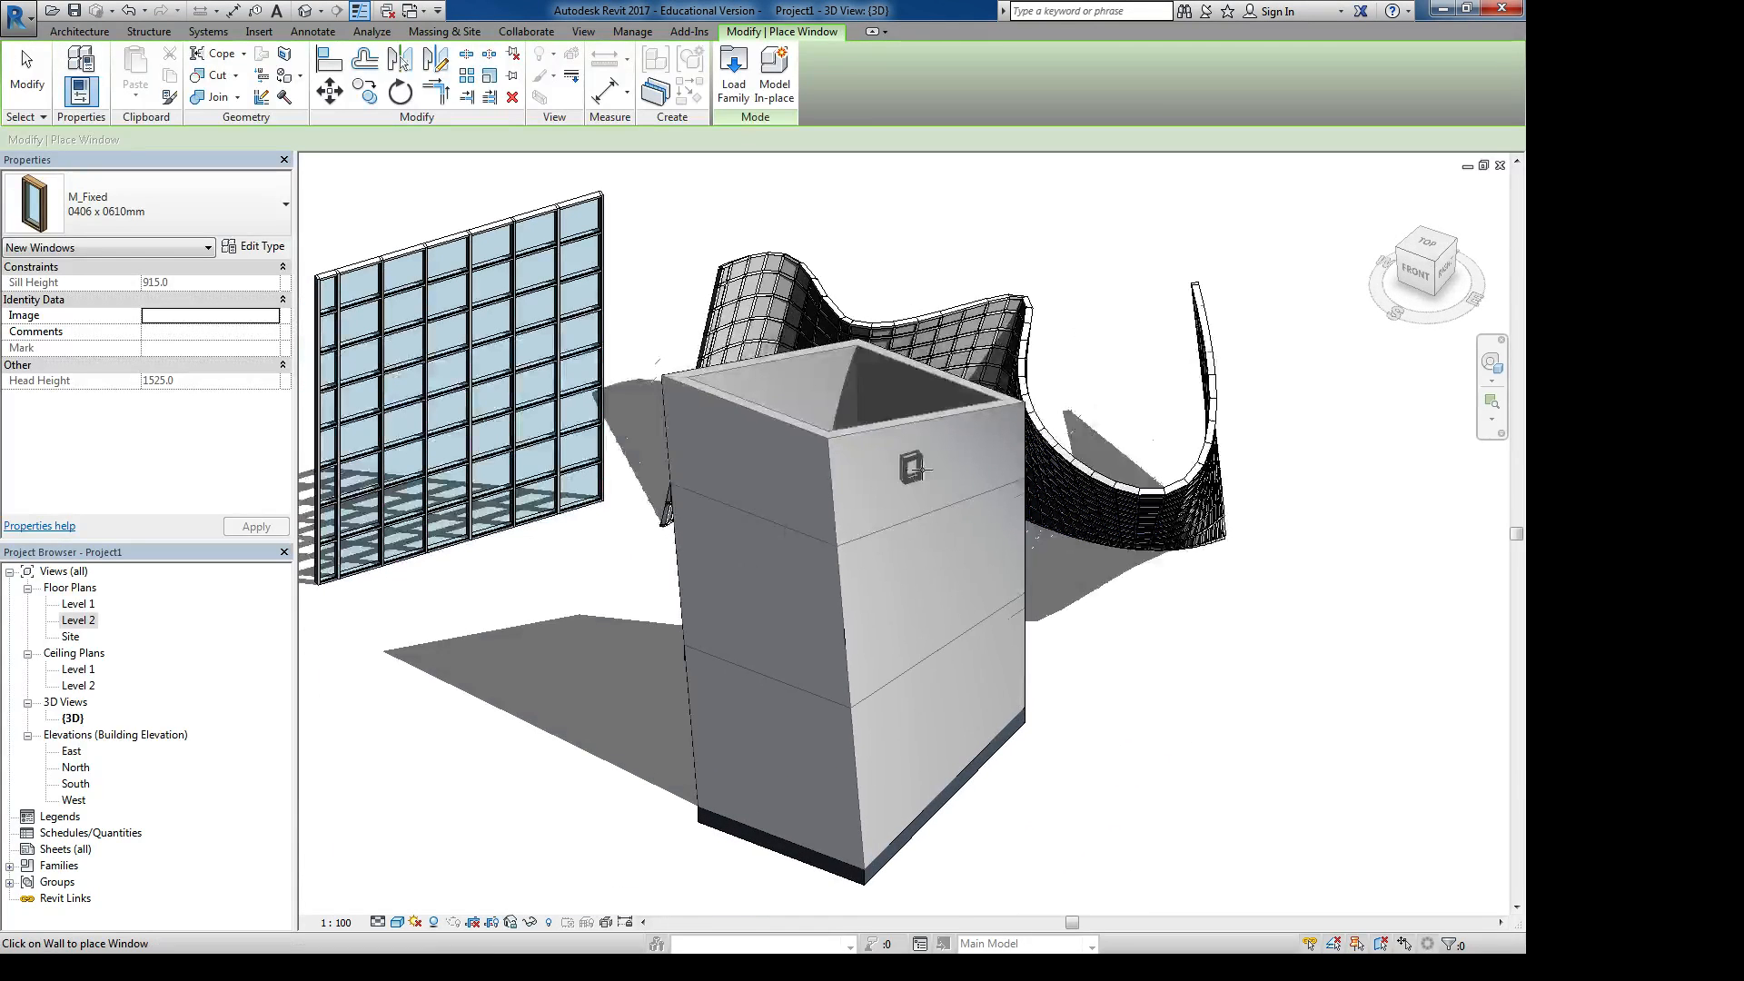
scroll(770, 546, "up", 2)
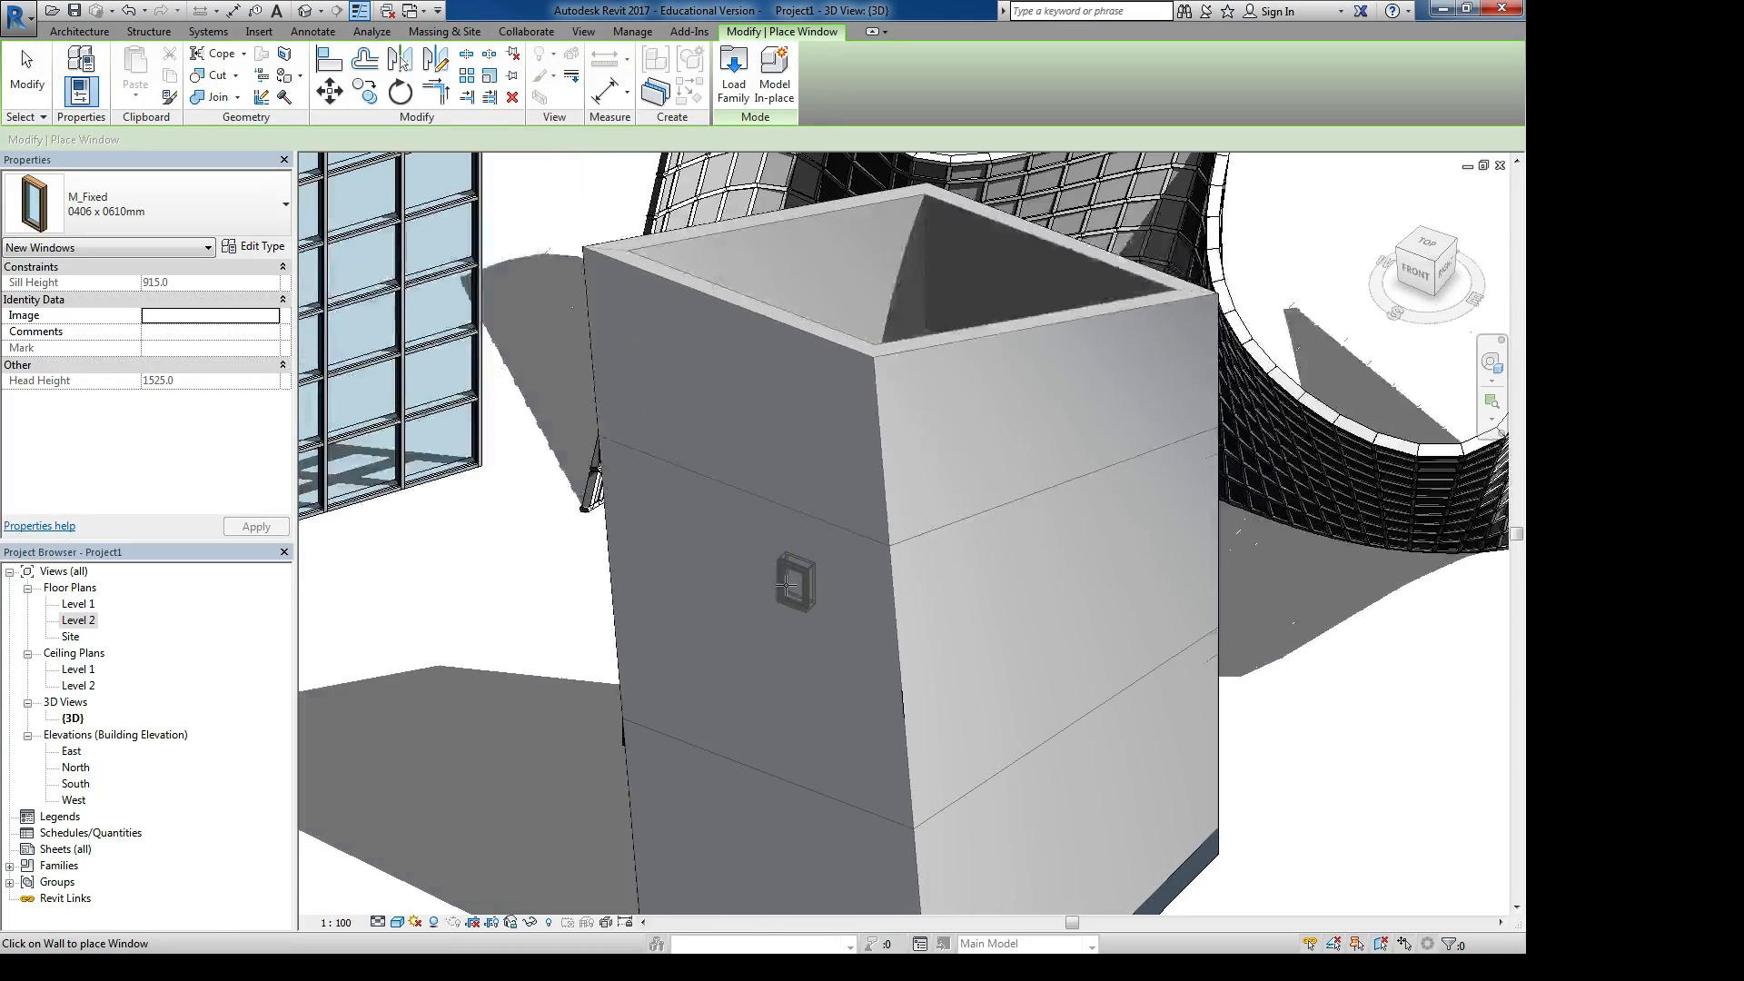
left_click(779, 570)
scroll(786, 618, "up", 3)
key("Escape")
key("Escape")
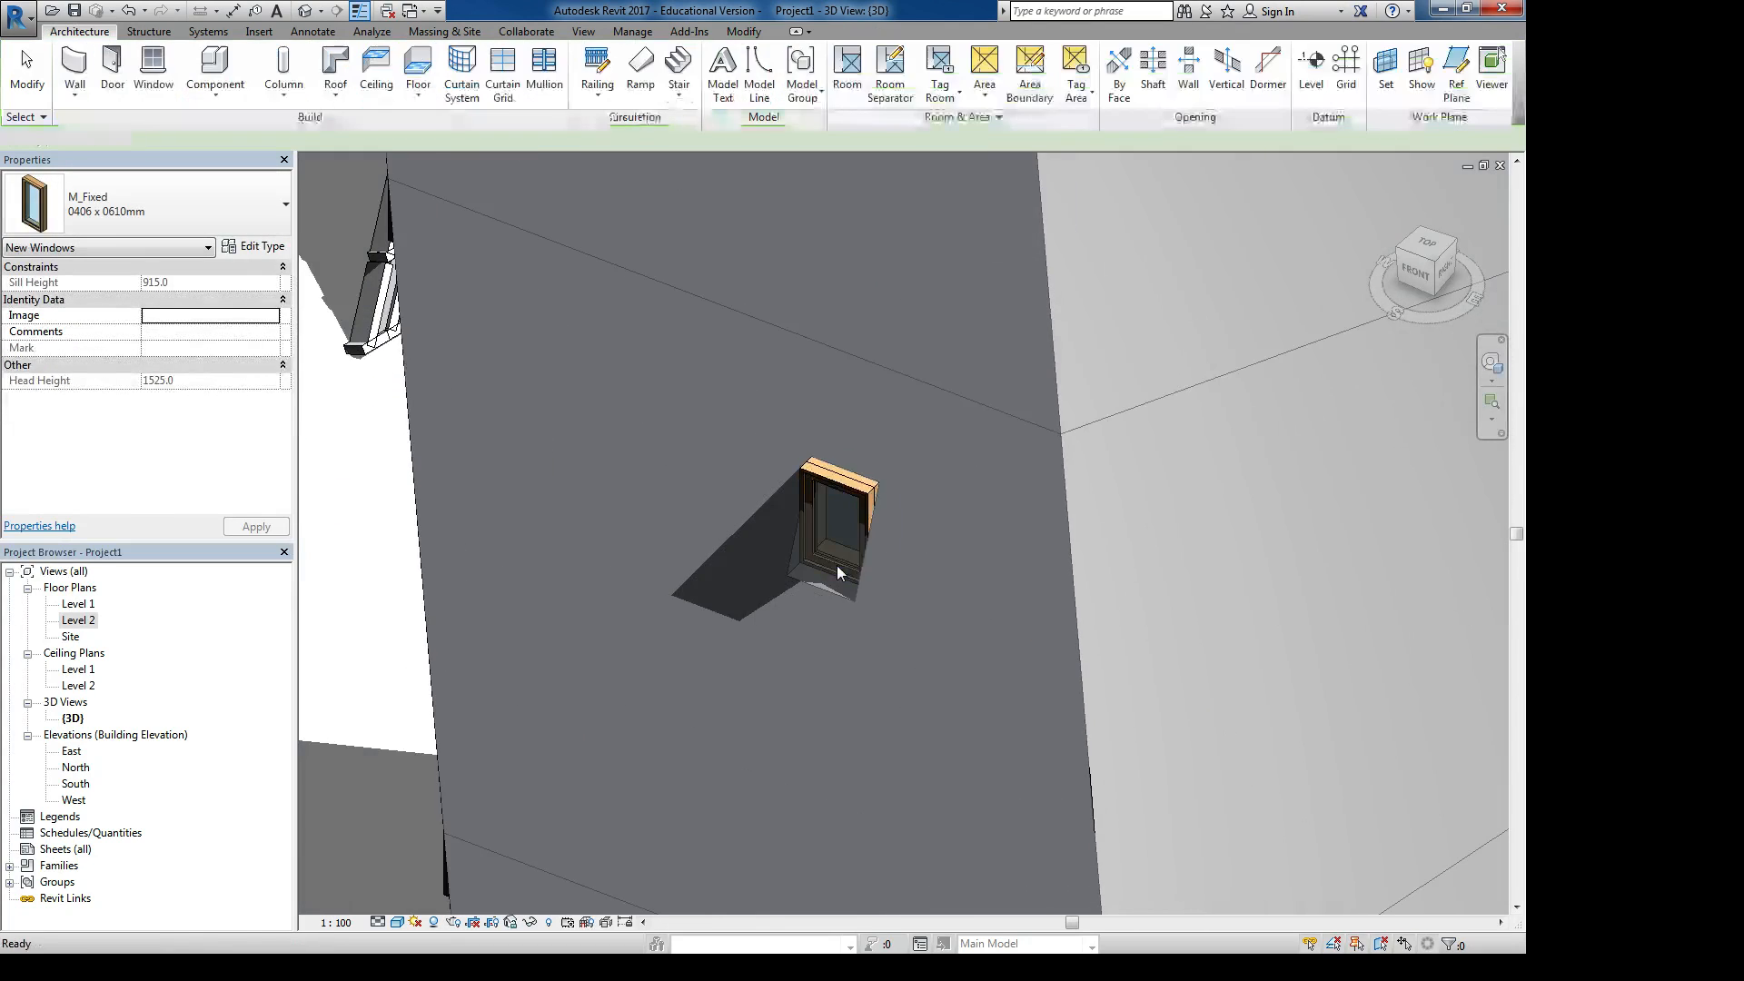
Examine the placed window up close and from several angles to check its orientation relative to the inclined wall
middle_click_drag(837, 565, 859, 599, "shift")
scroll(723, 419, "up", 3)
middle_click_drag(705, 500, 775, 620)
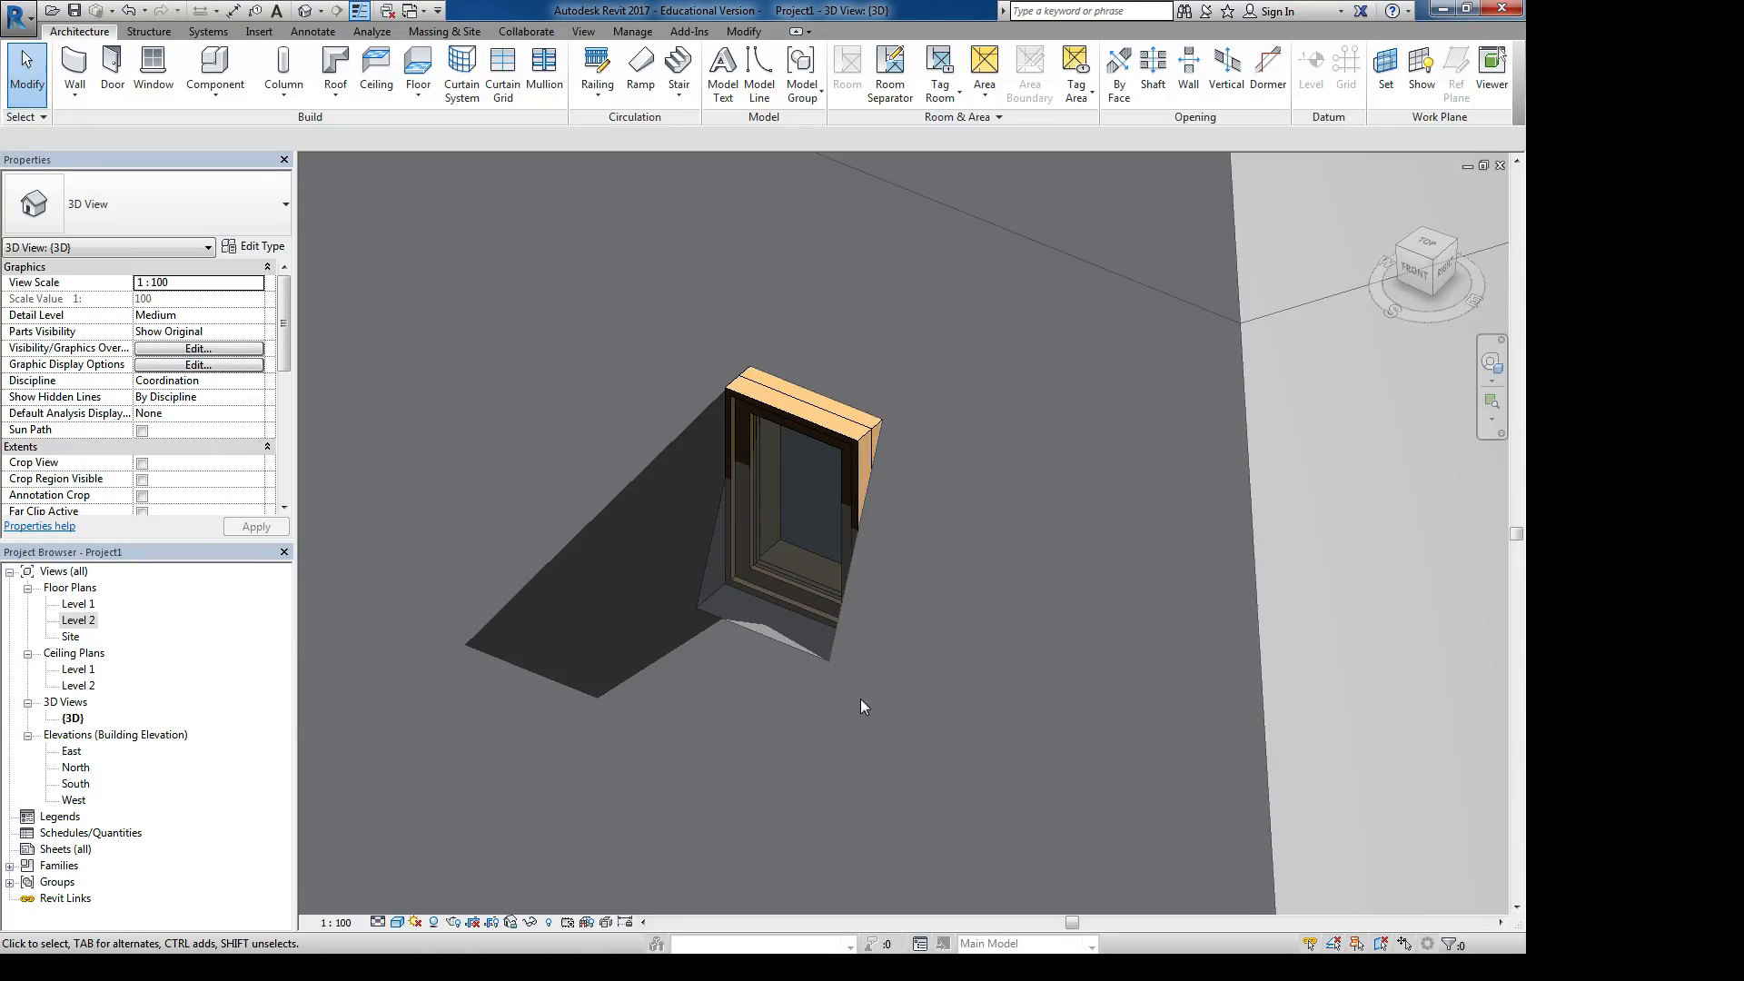
scroll(852, 691, "down", 4)
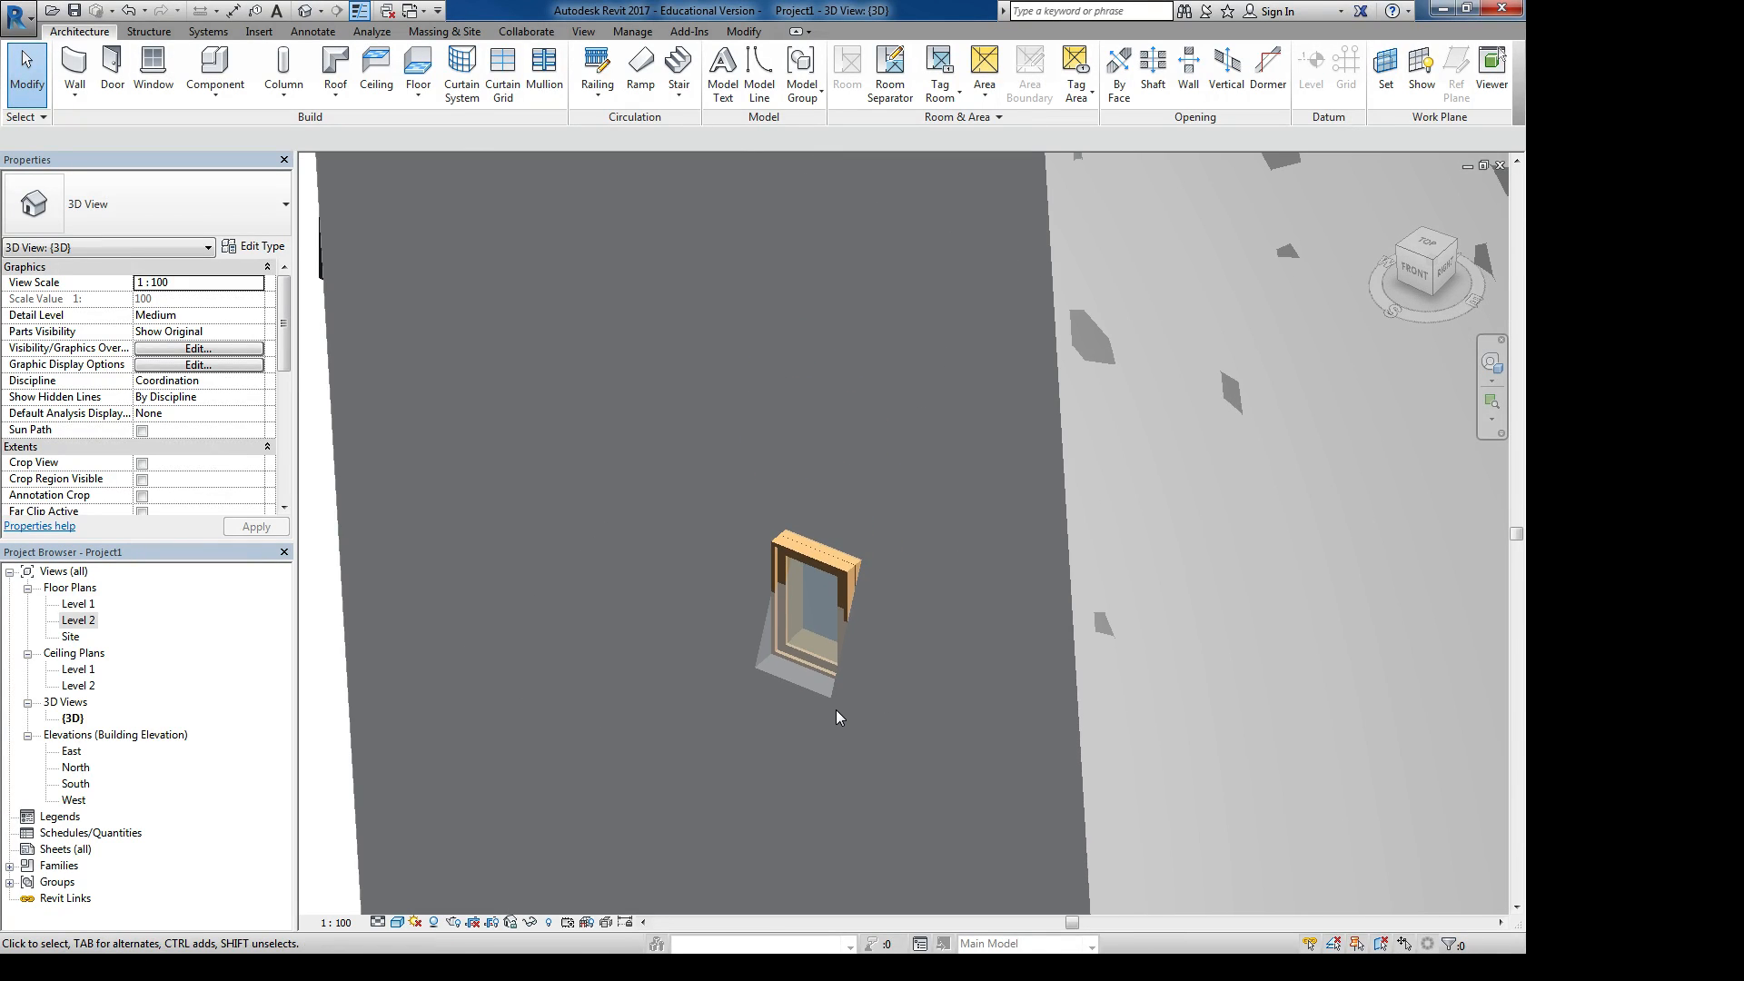
scroll(837, 712, "down", 3)
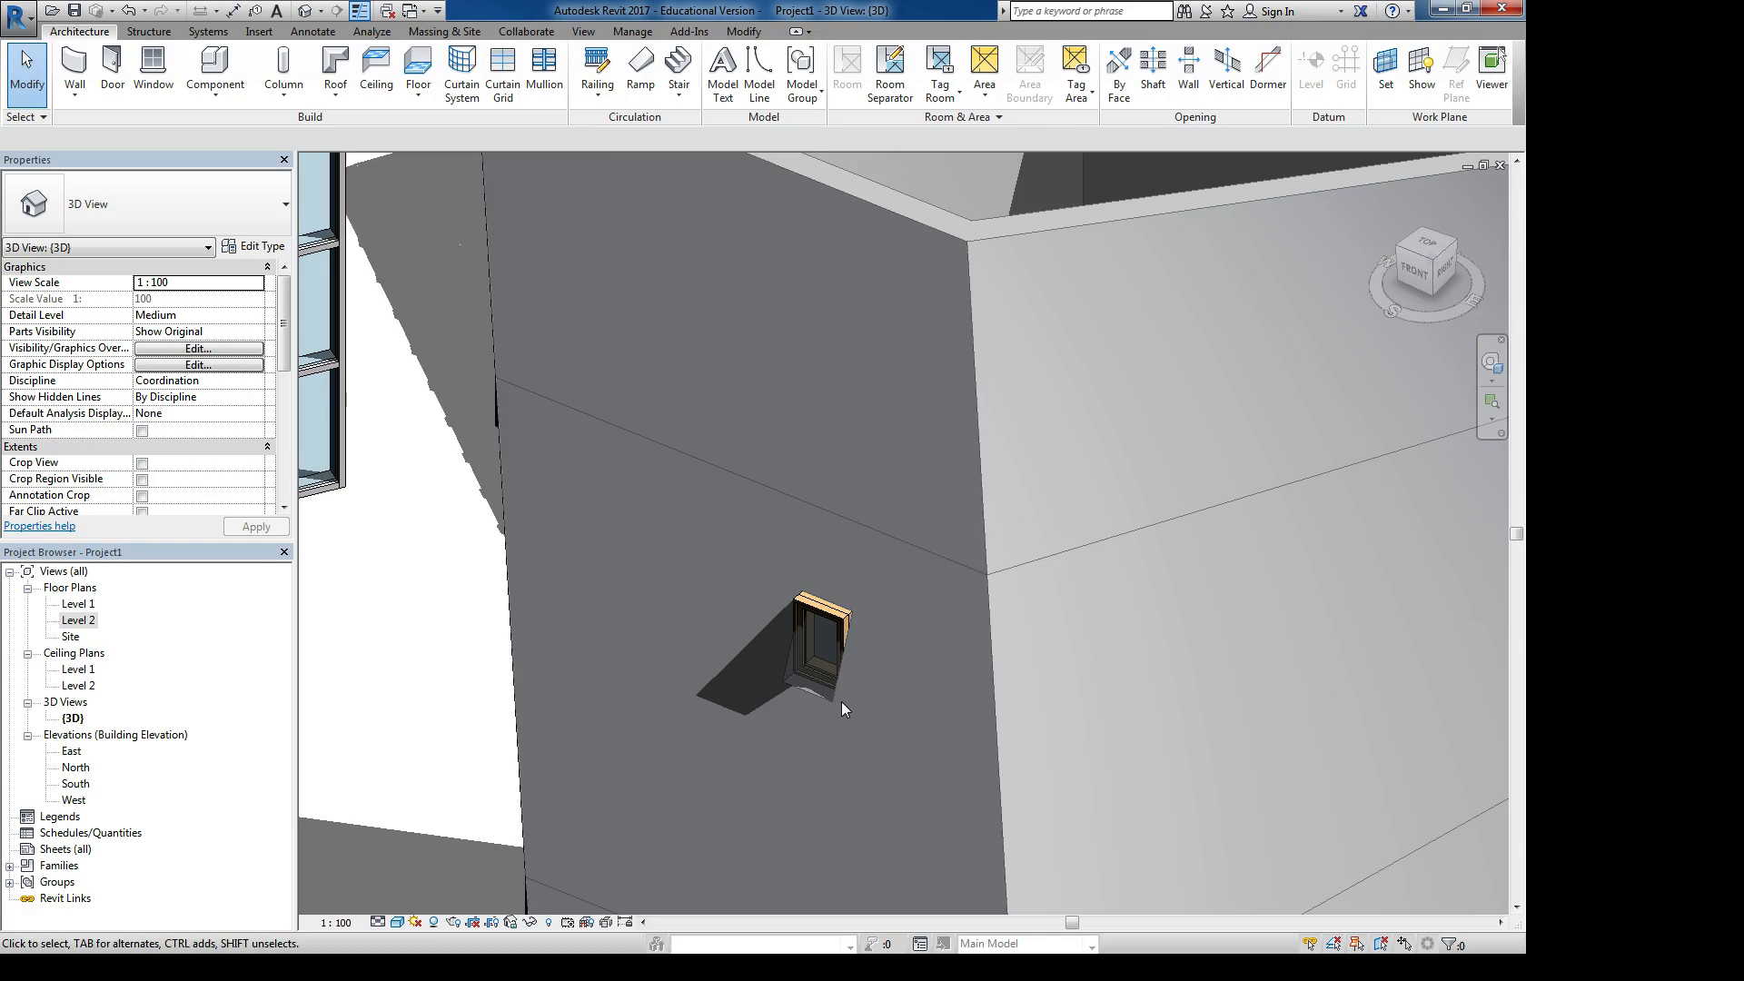
middle_click_drag(808, 696, 309, 695, "shift")
scroll(651, 623, "down", 3)
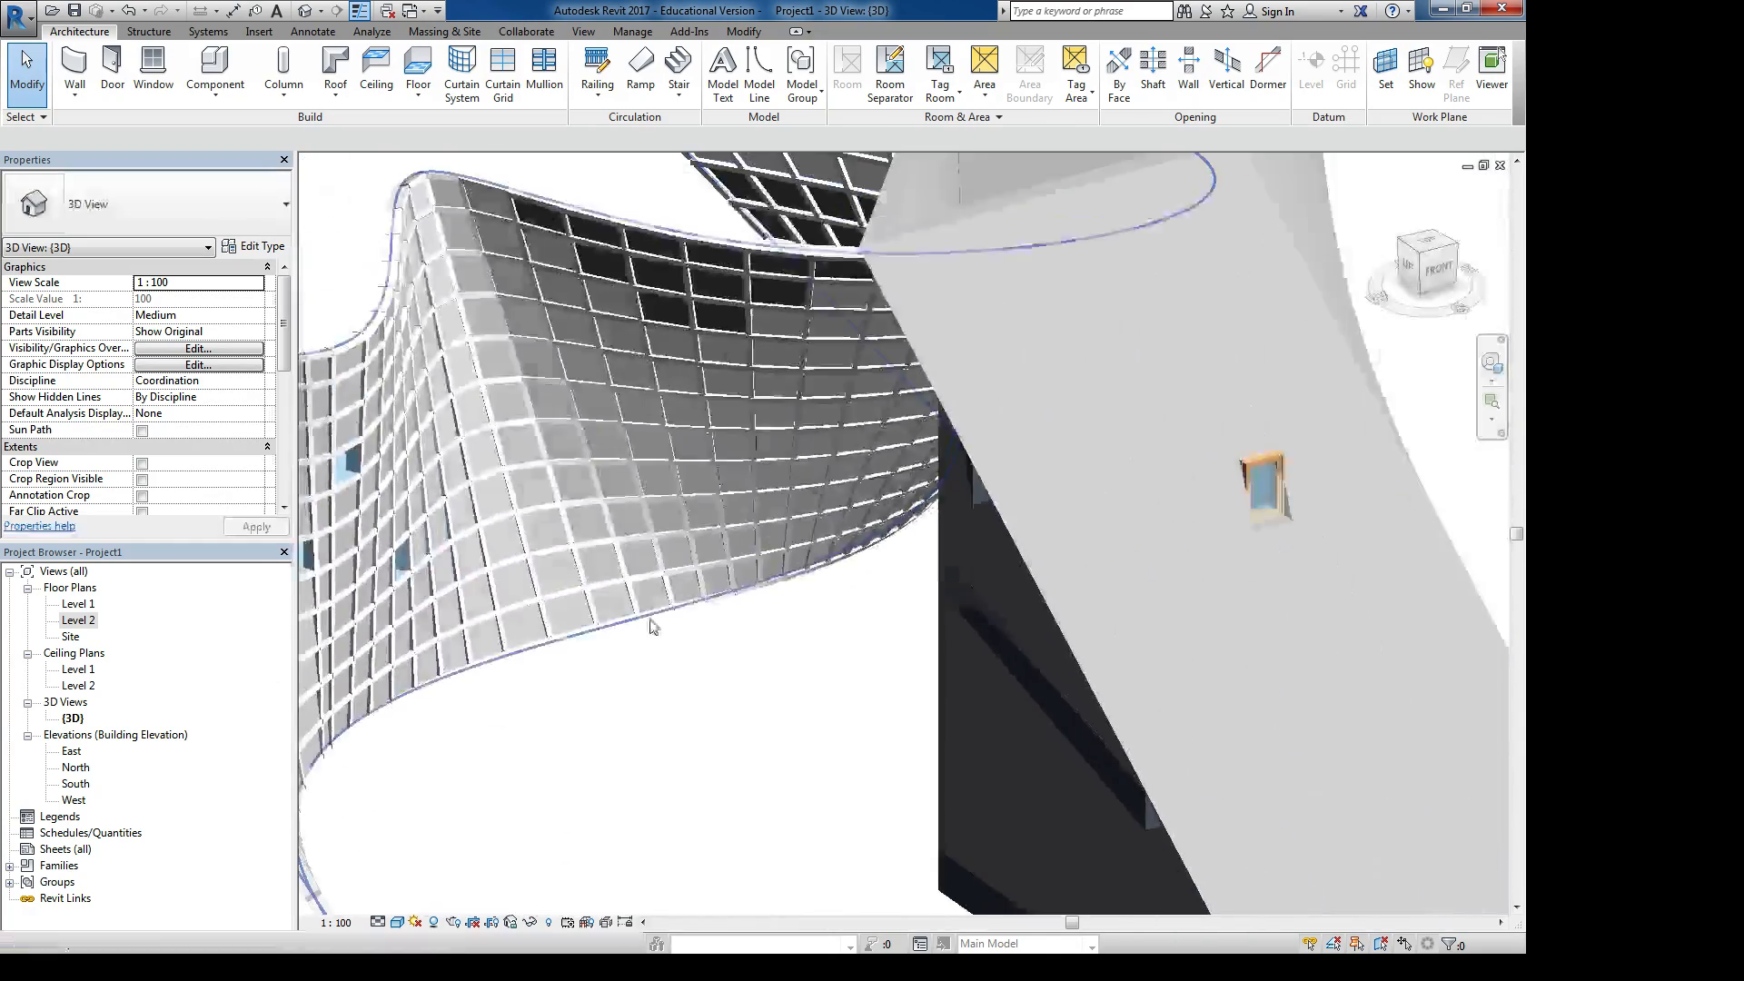
middle_click_drag(1080, 546, 662, 572)
scroll(713, 497, "up", 3)
scroll(715, 500, "up", 1)
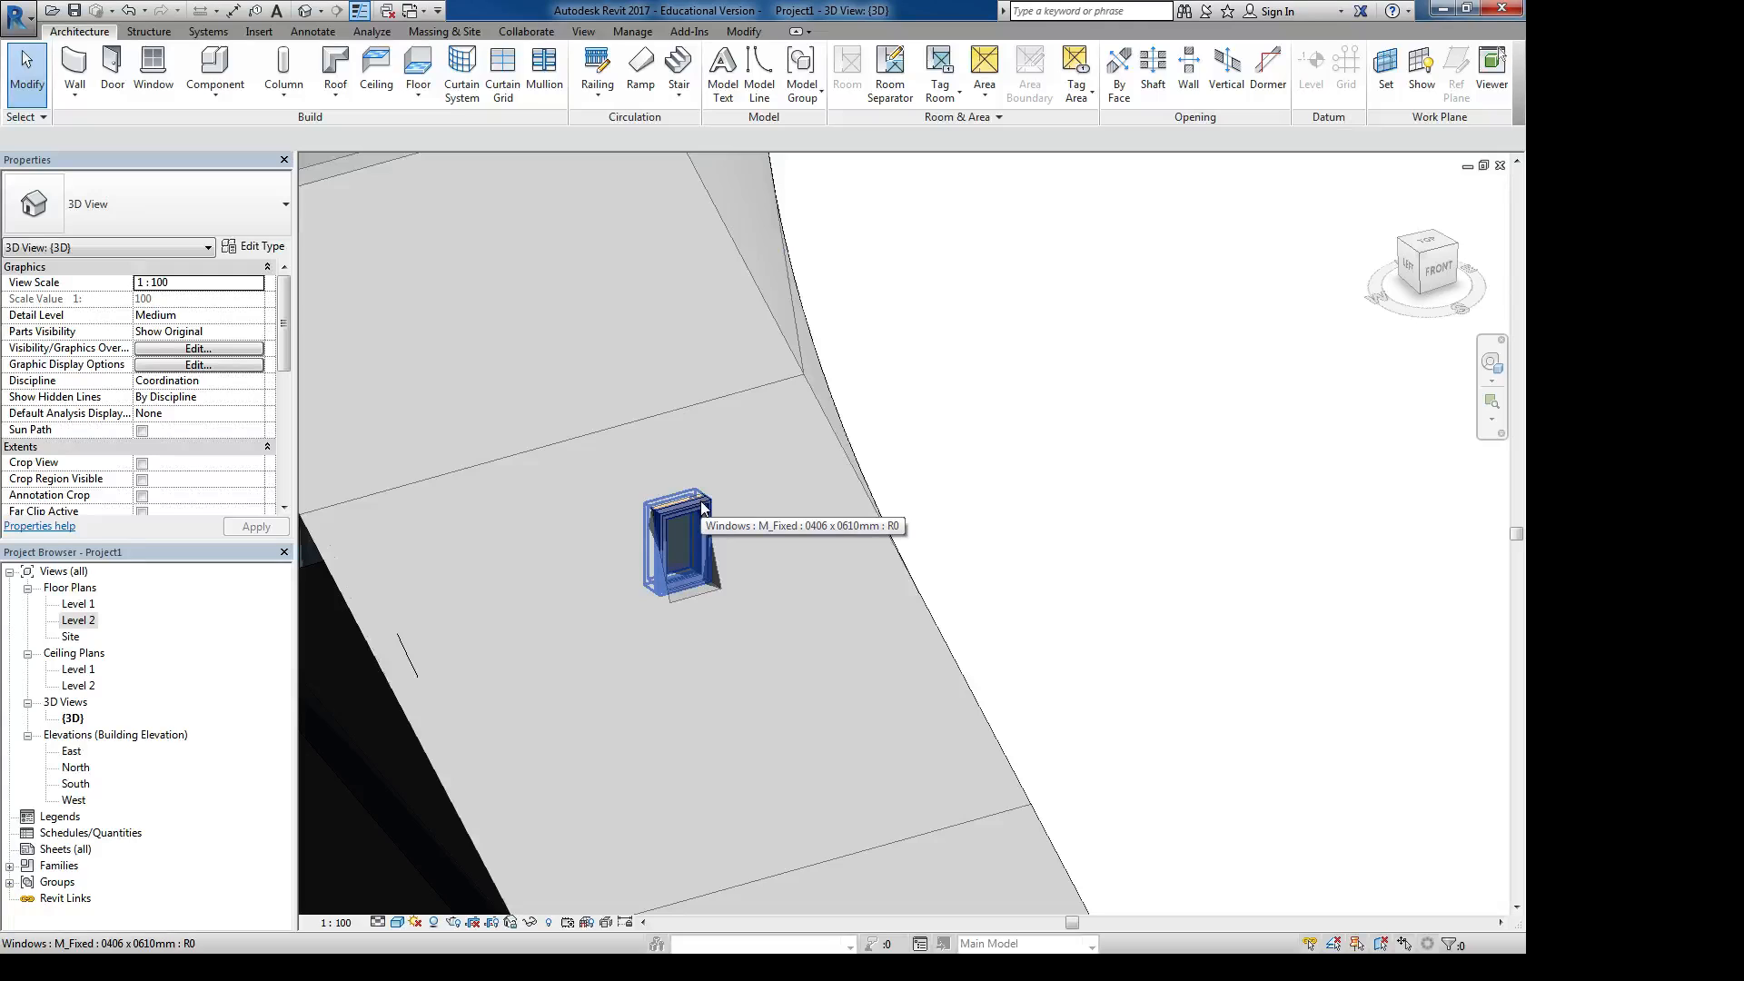
scroll(703, 509, "down", 5)
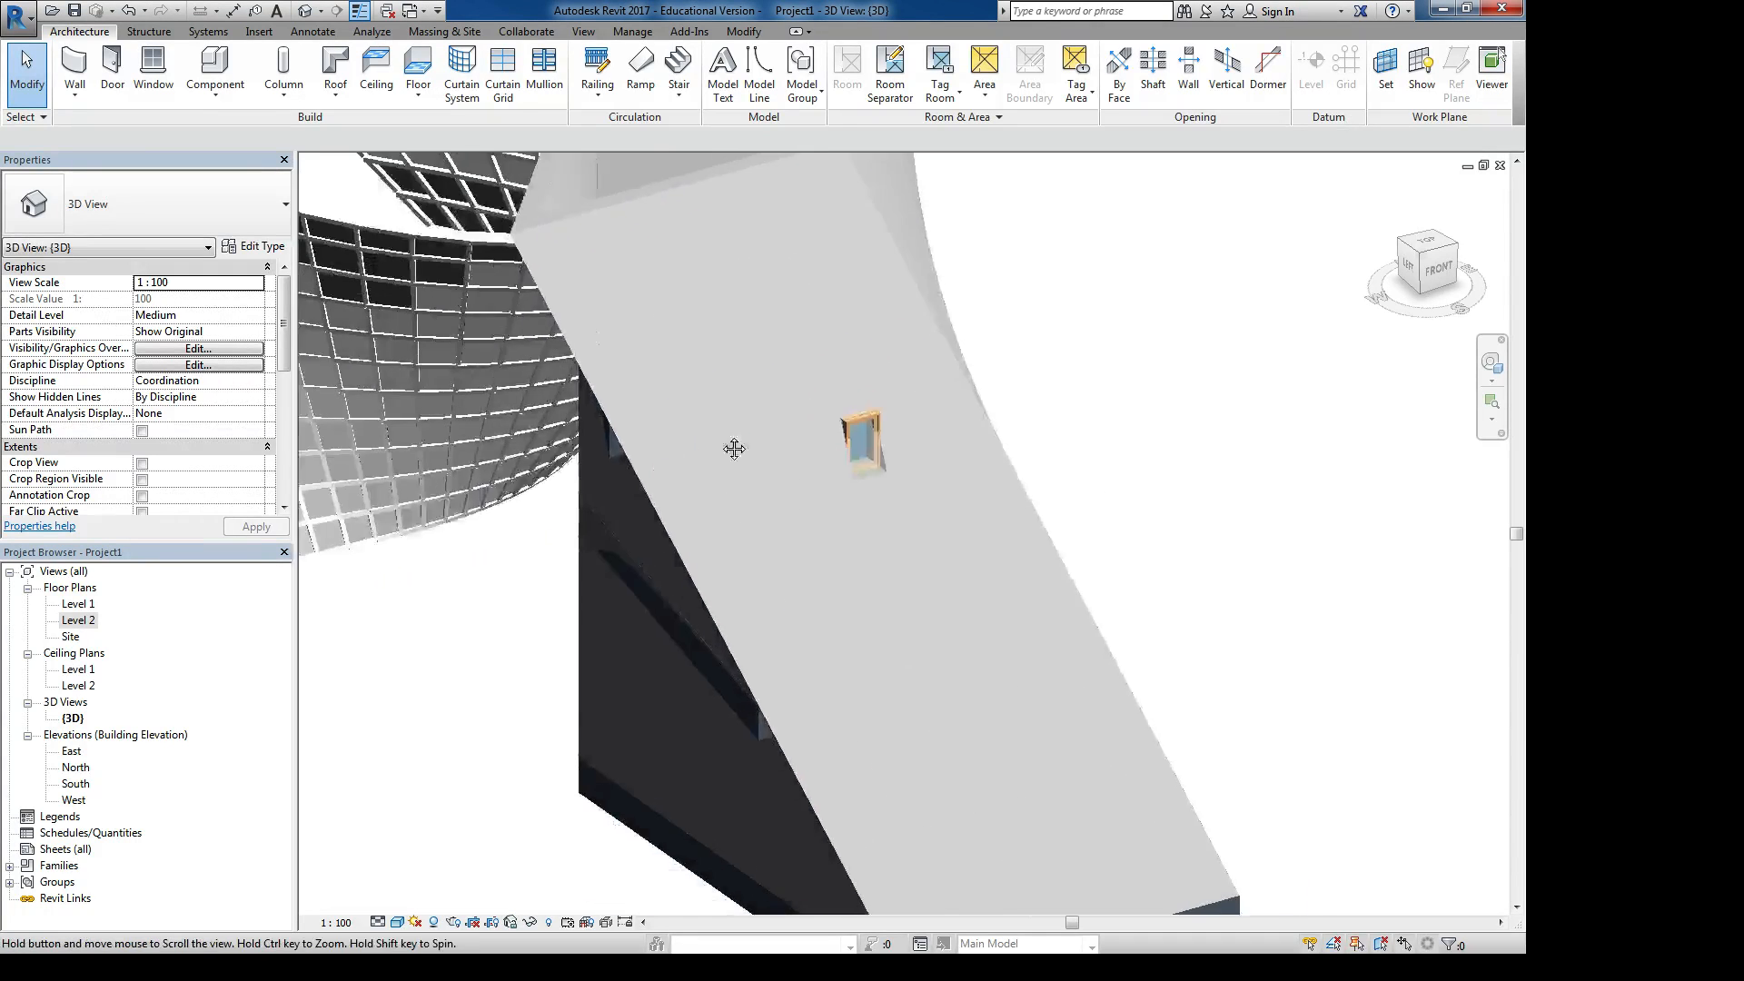
scroll(831, 399, "down", 3)
scroll(919, 370, "up", 4)
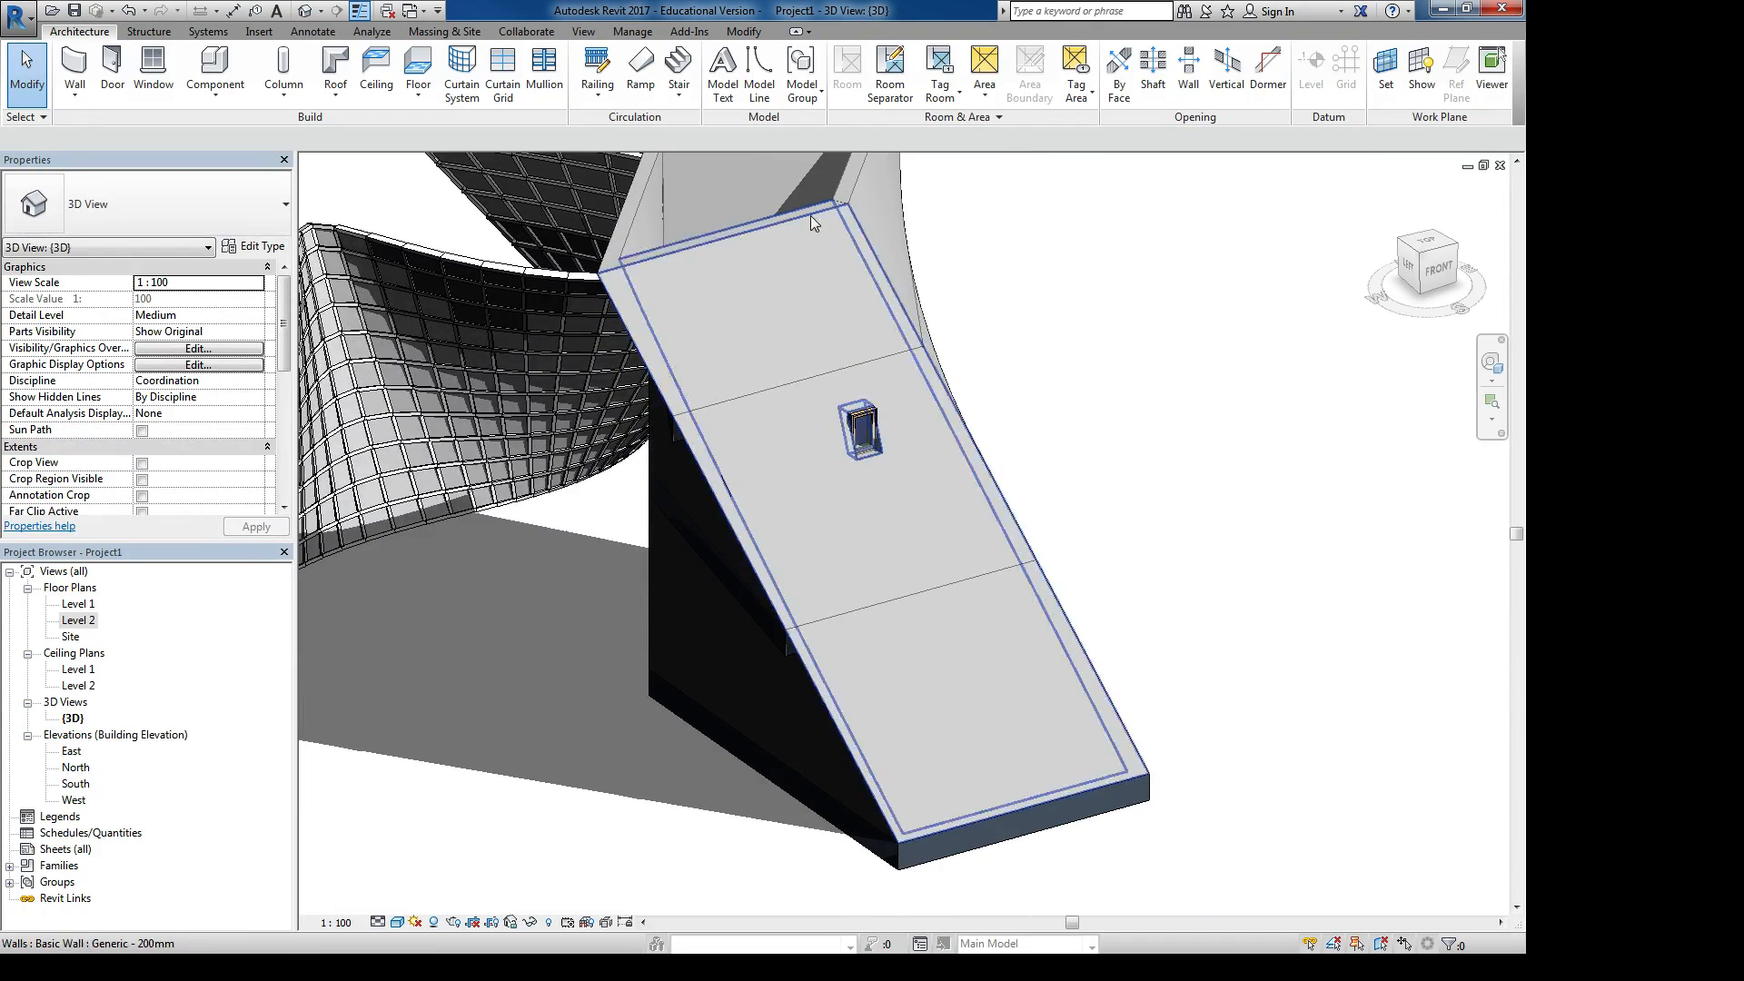
scroll(667, 638, "down", 3)
scroll(926, 699, "up", 3)
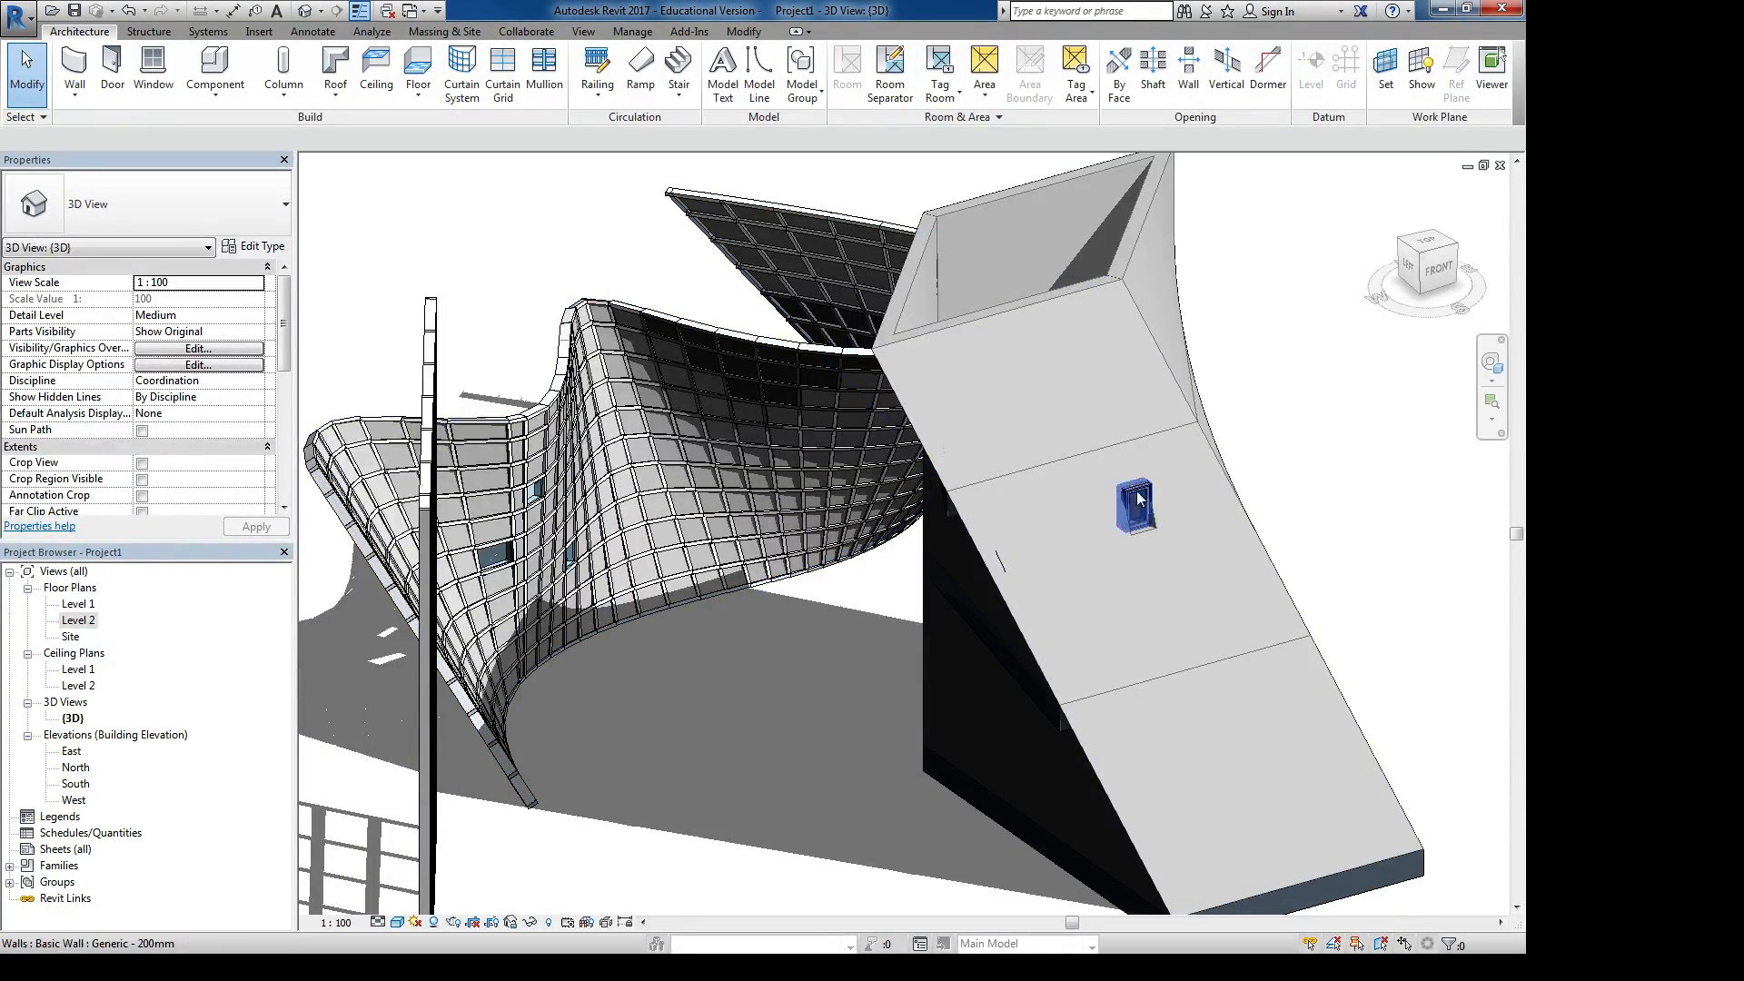
scroll(1115, 520, "up", 3)
middle_click_drag(1274, 542, 1024, 560)
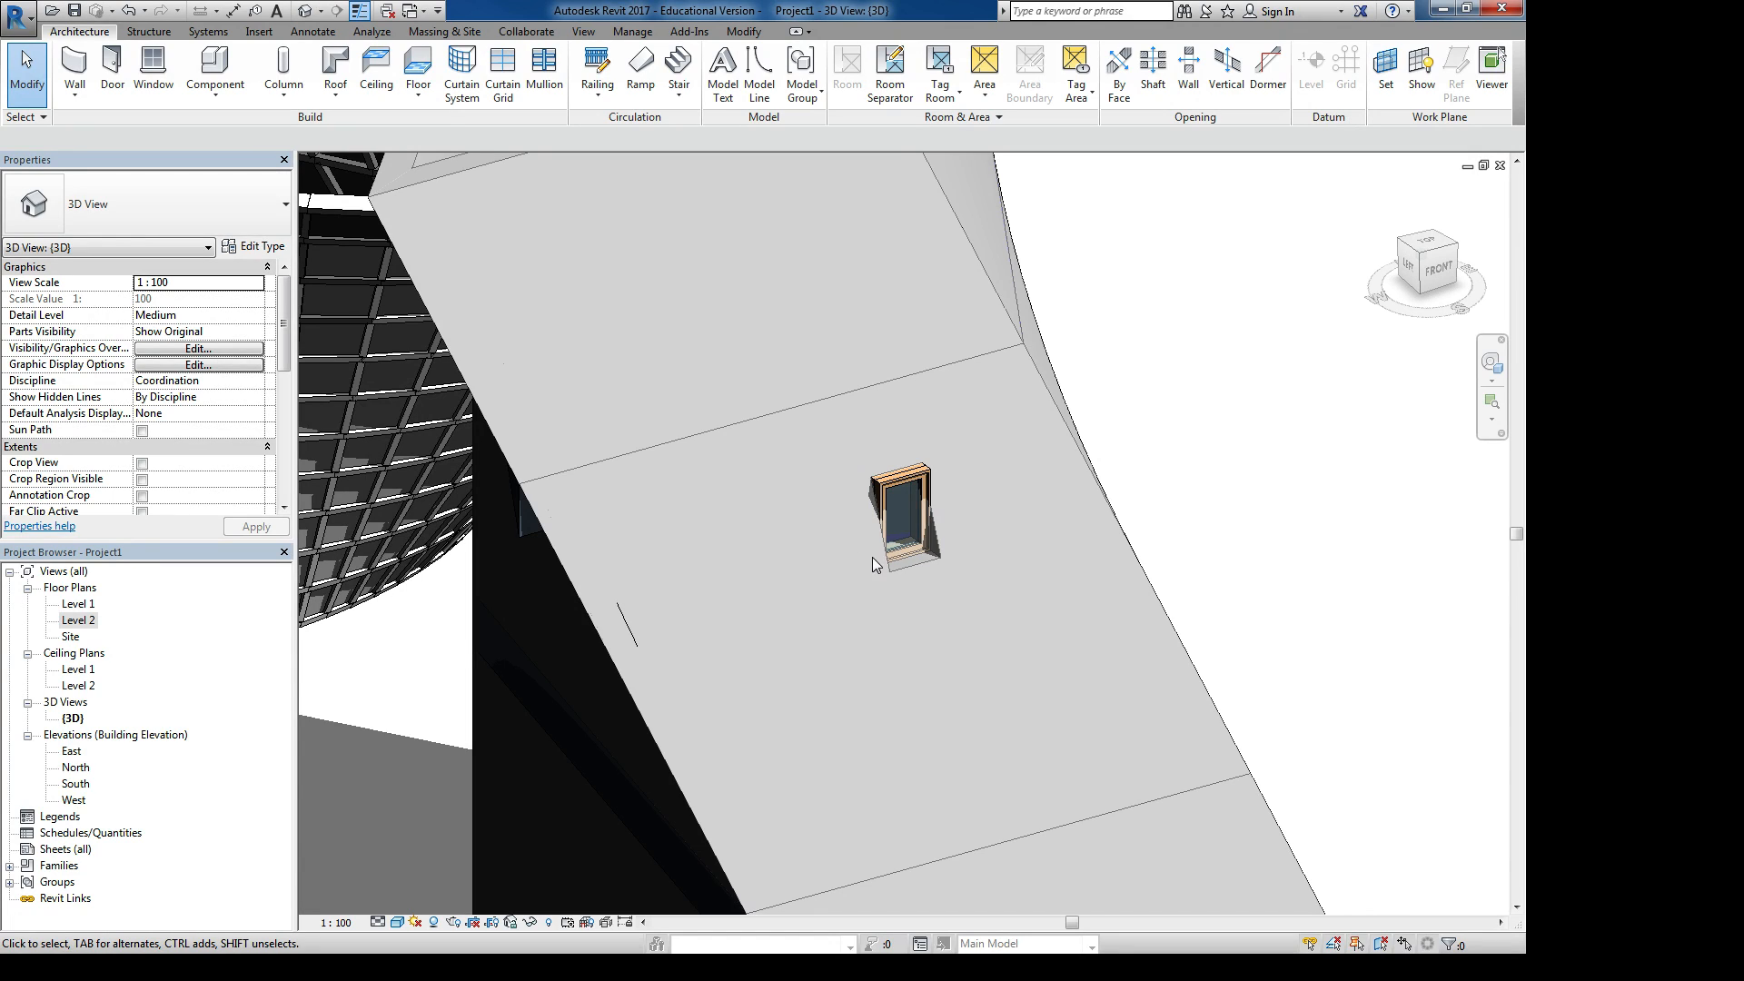
Open the placed M_Fixed window's family for editing and inspect its category and family parameters, including Always vertical and Host
double_click(890, 486)
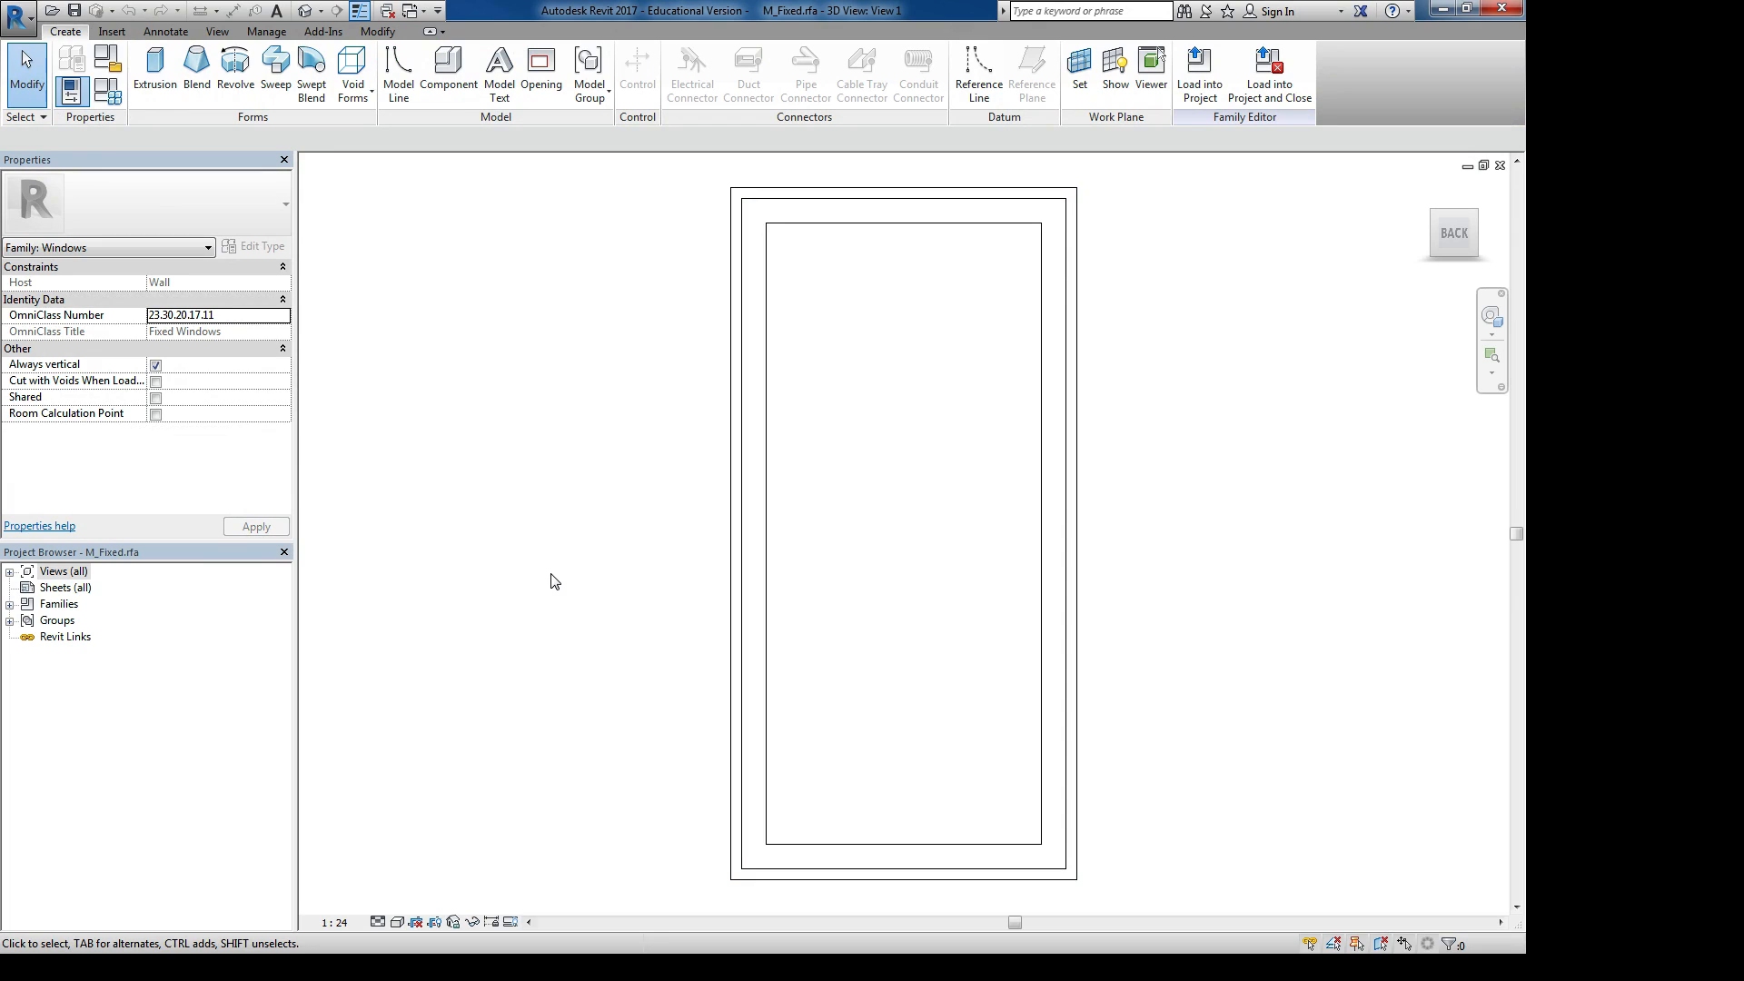
left_click(102, 57)
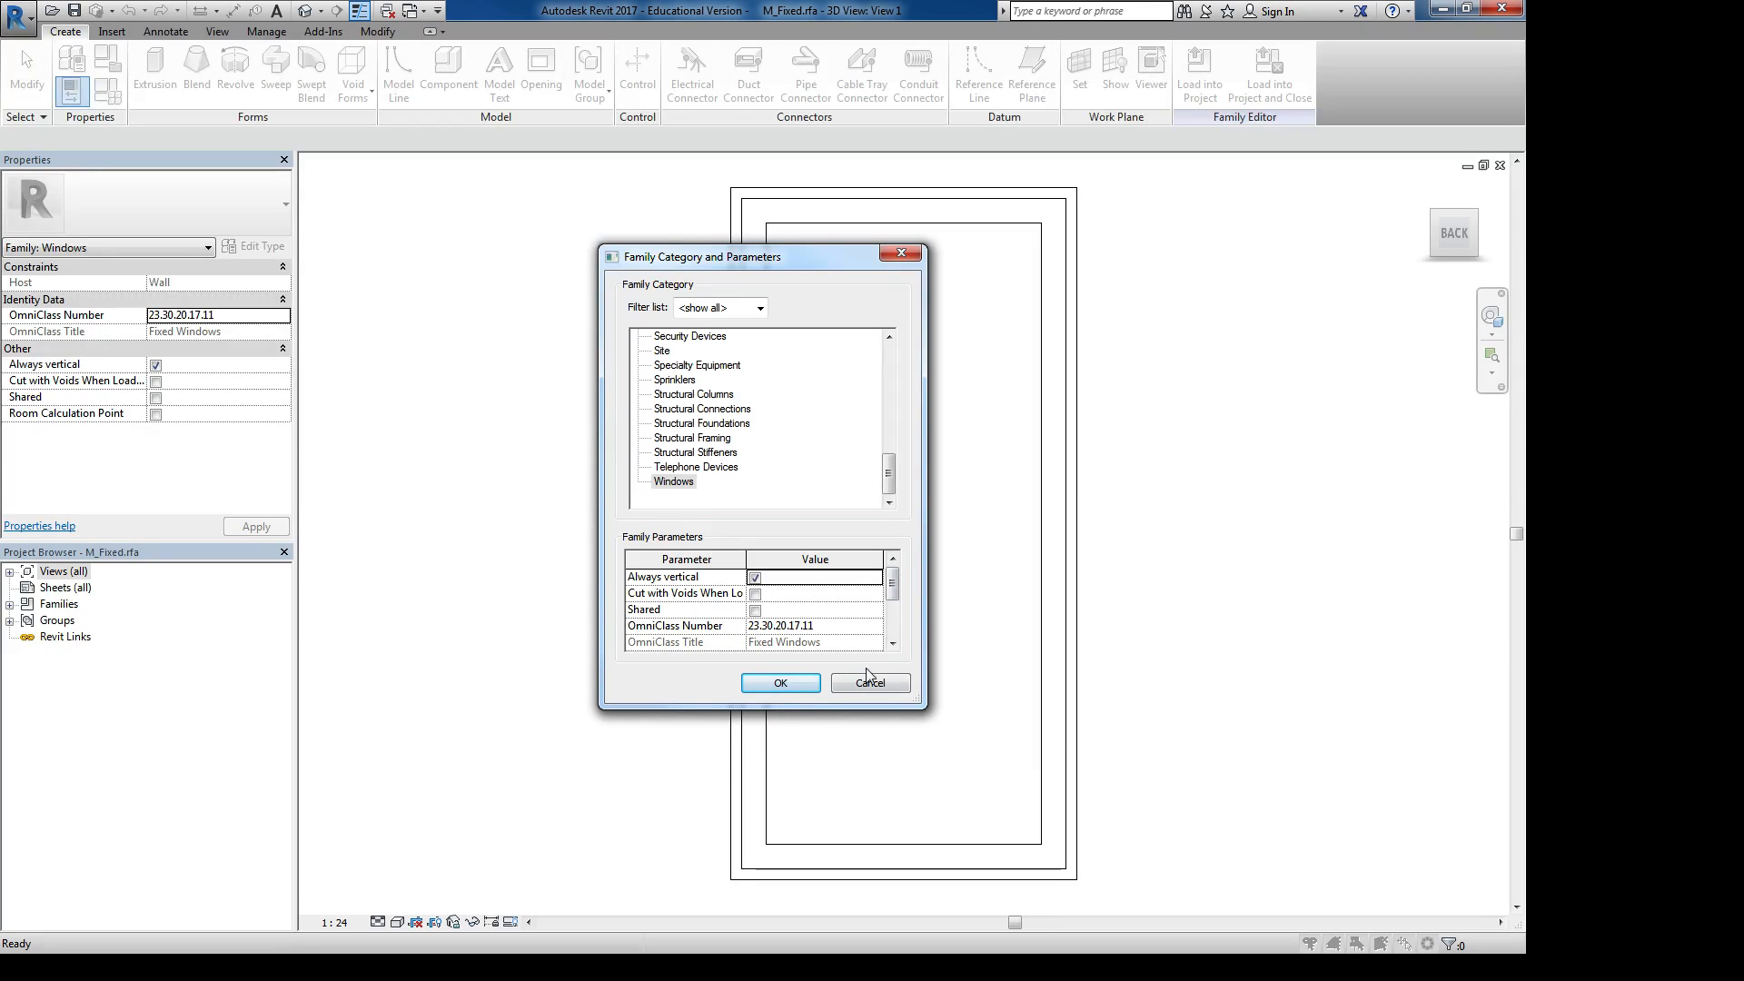
left_click_drag(891, 588, 898, 642)
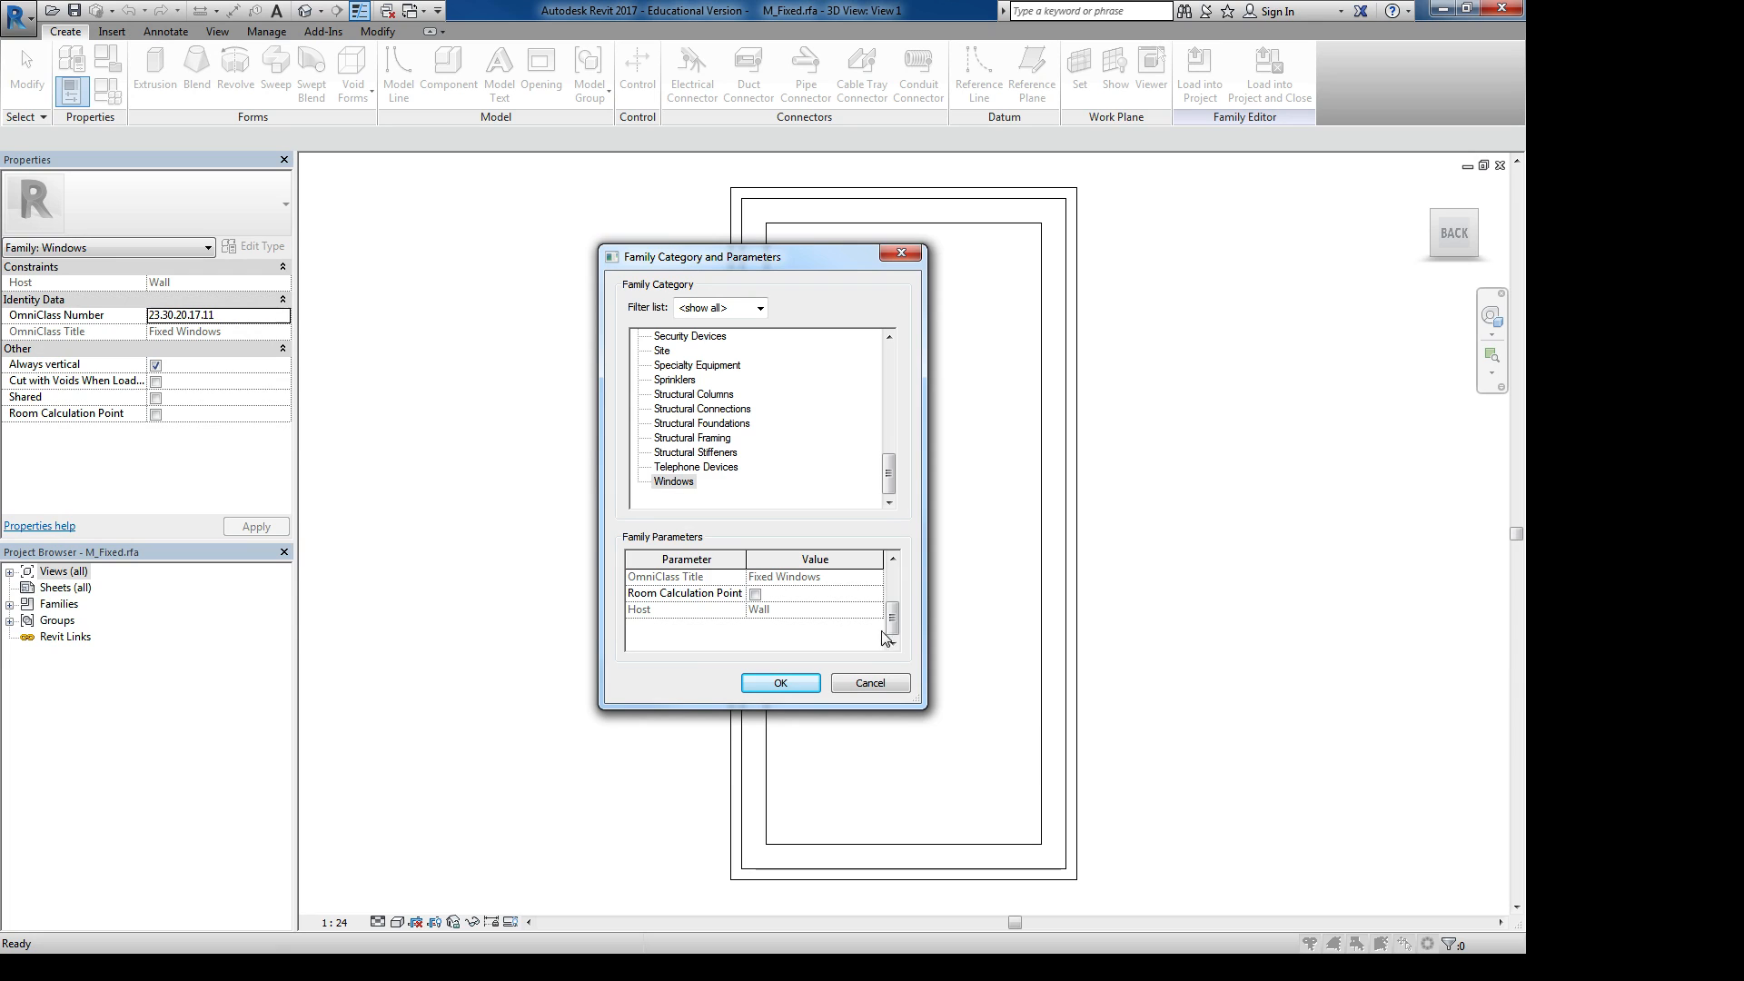
left_click_drag(899, 632, 896, 570)
left_click(870, 684)
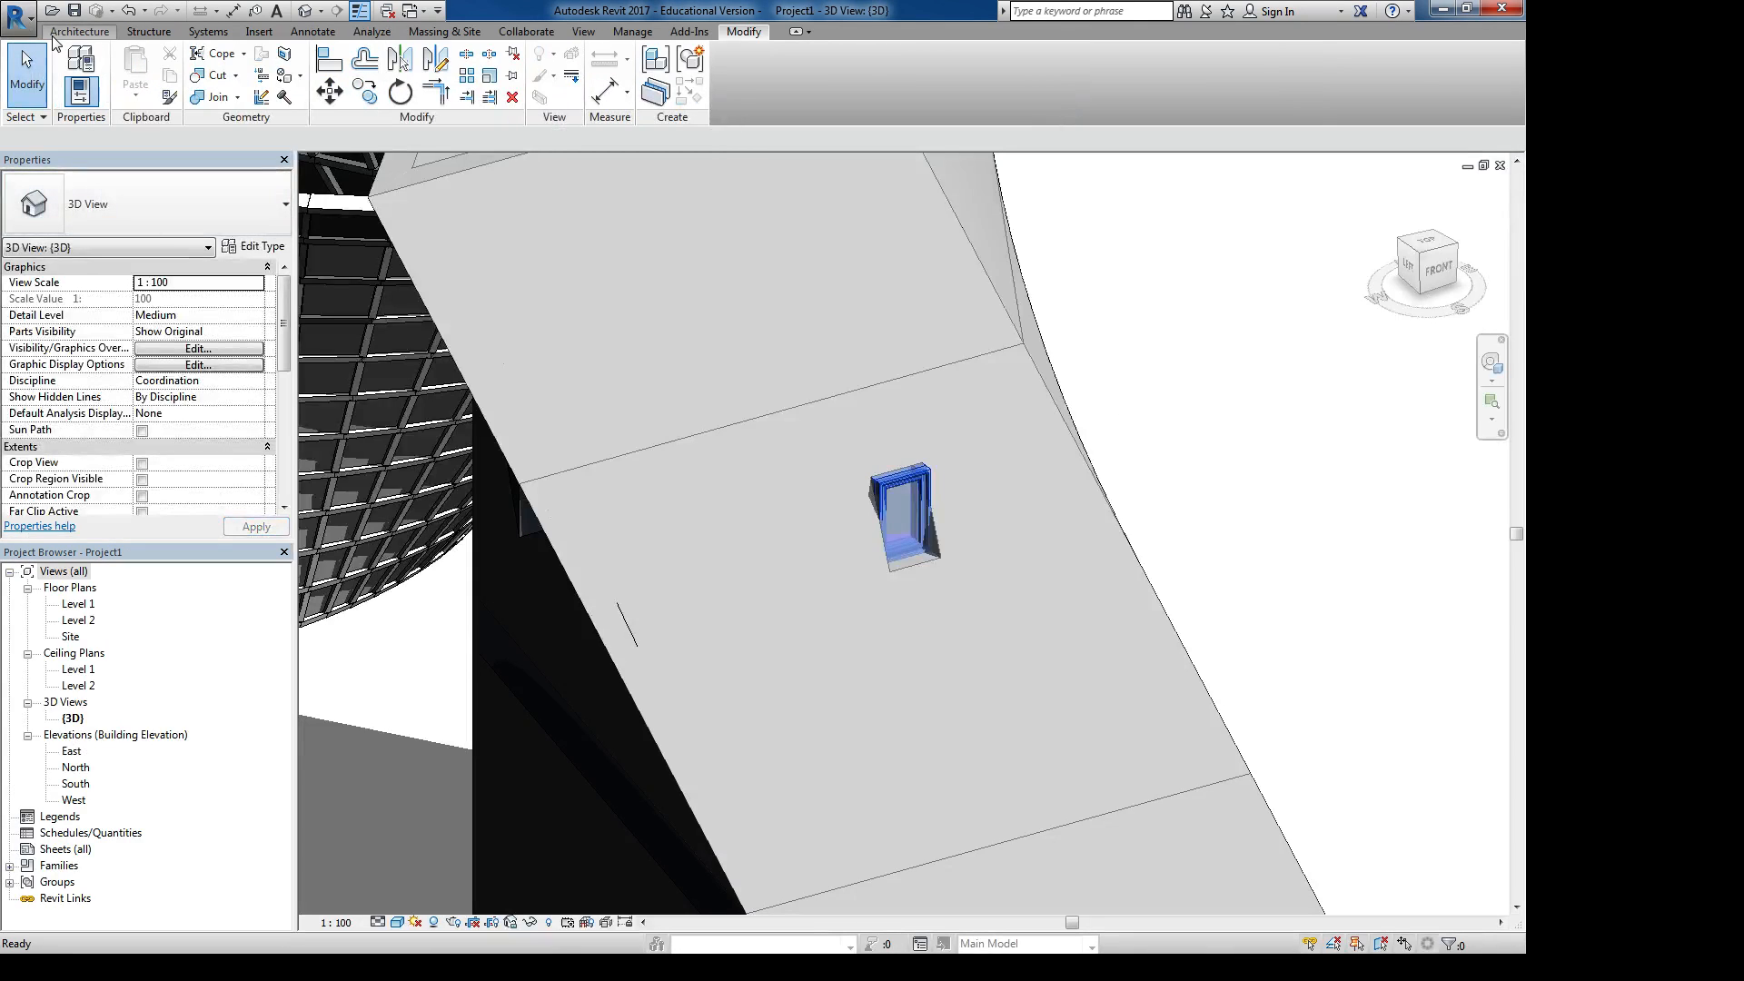
Create a new family from the Metric Generic Model face based template
left_click(34, 27)
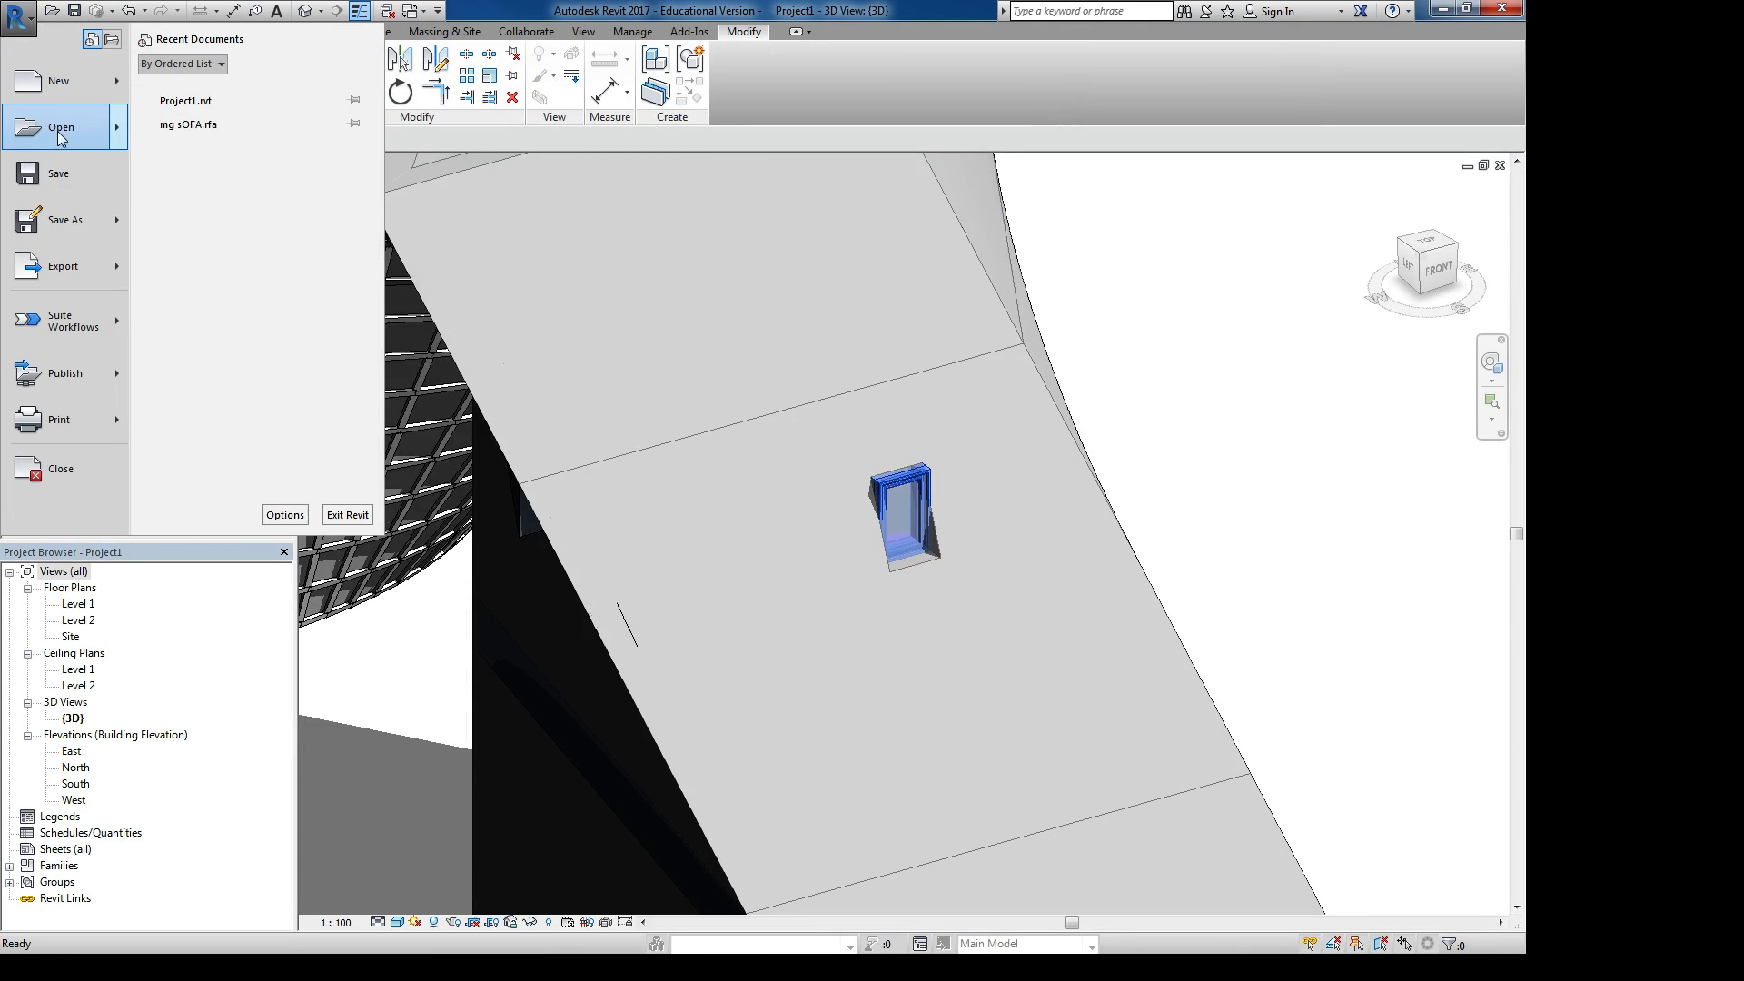
mouse_move(63, 91)
left_click(188, 151)
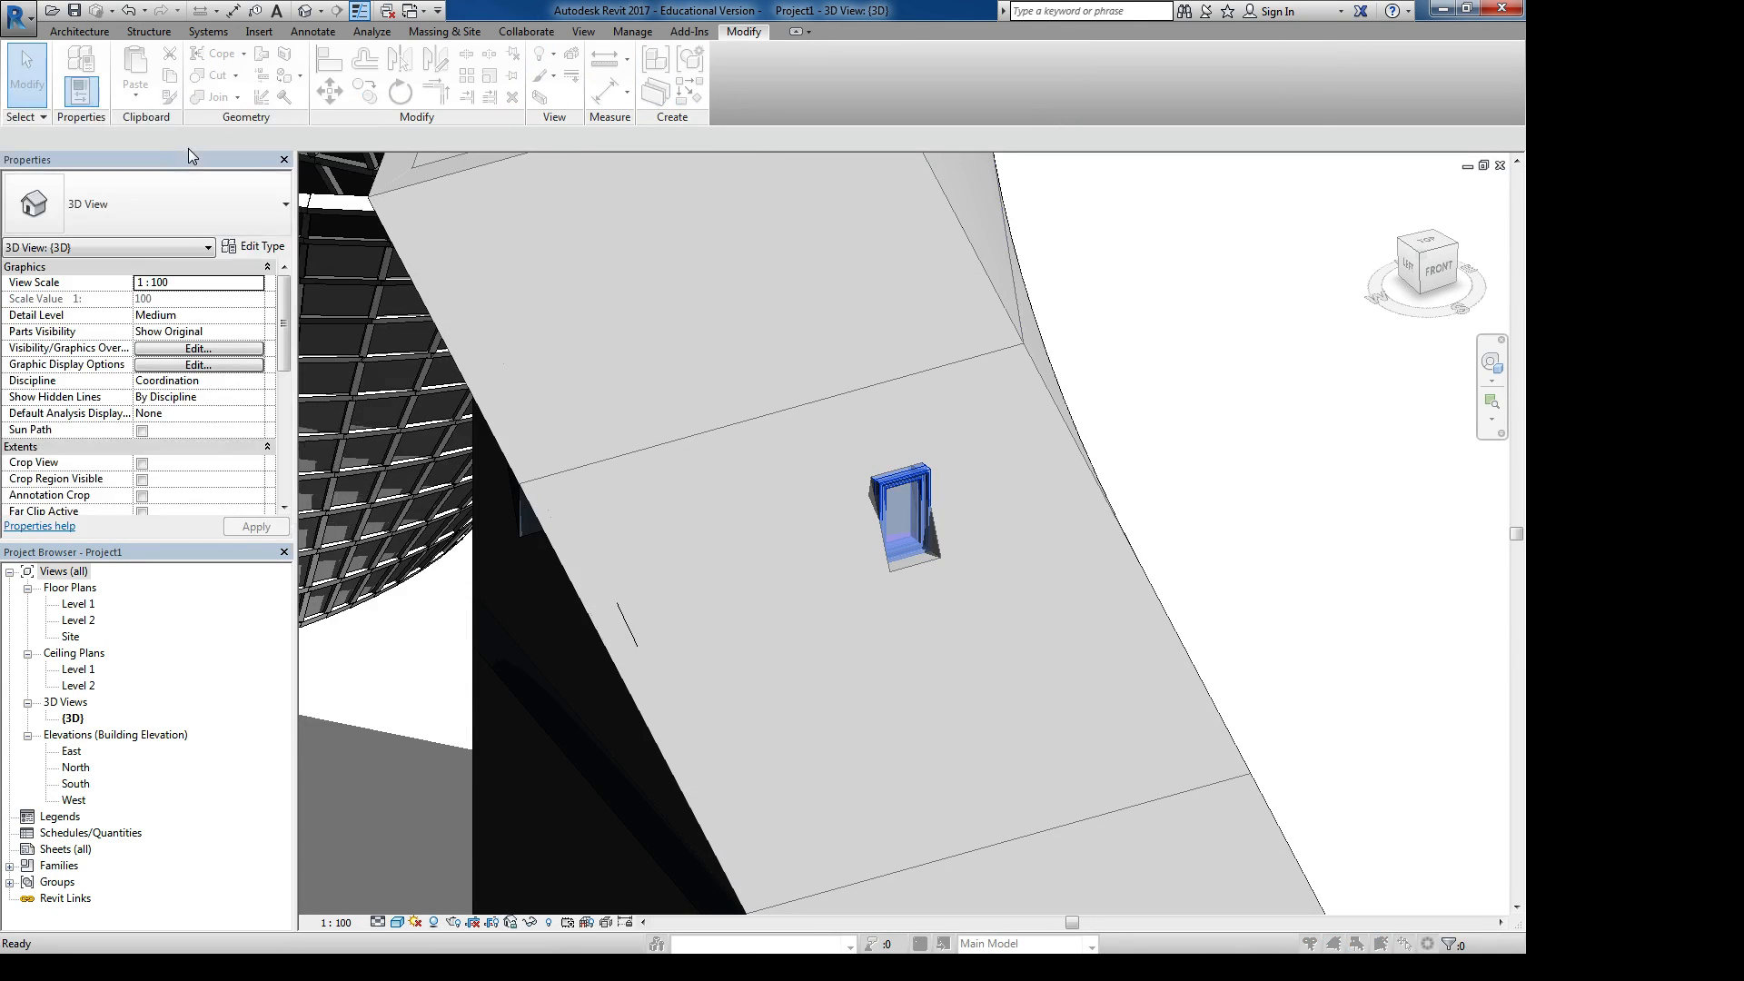
left_click_drag(847, 364, 848, 449)
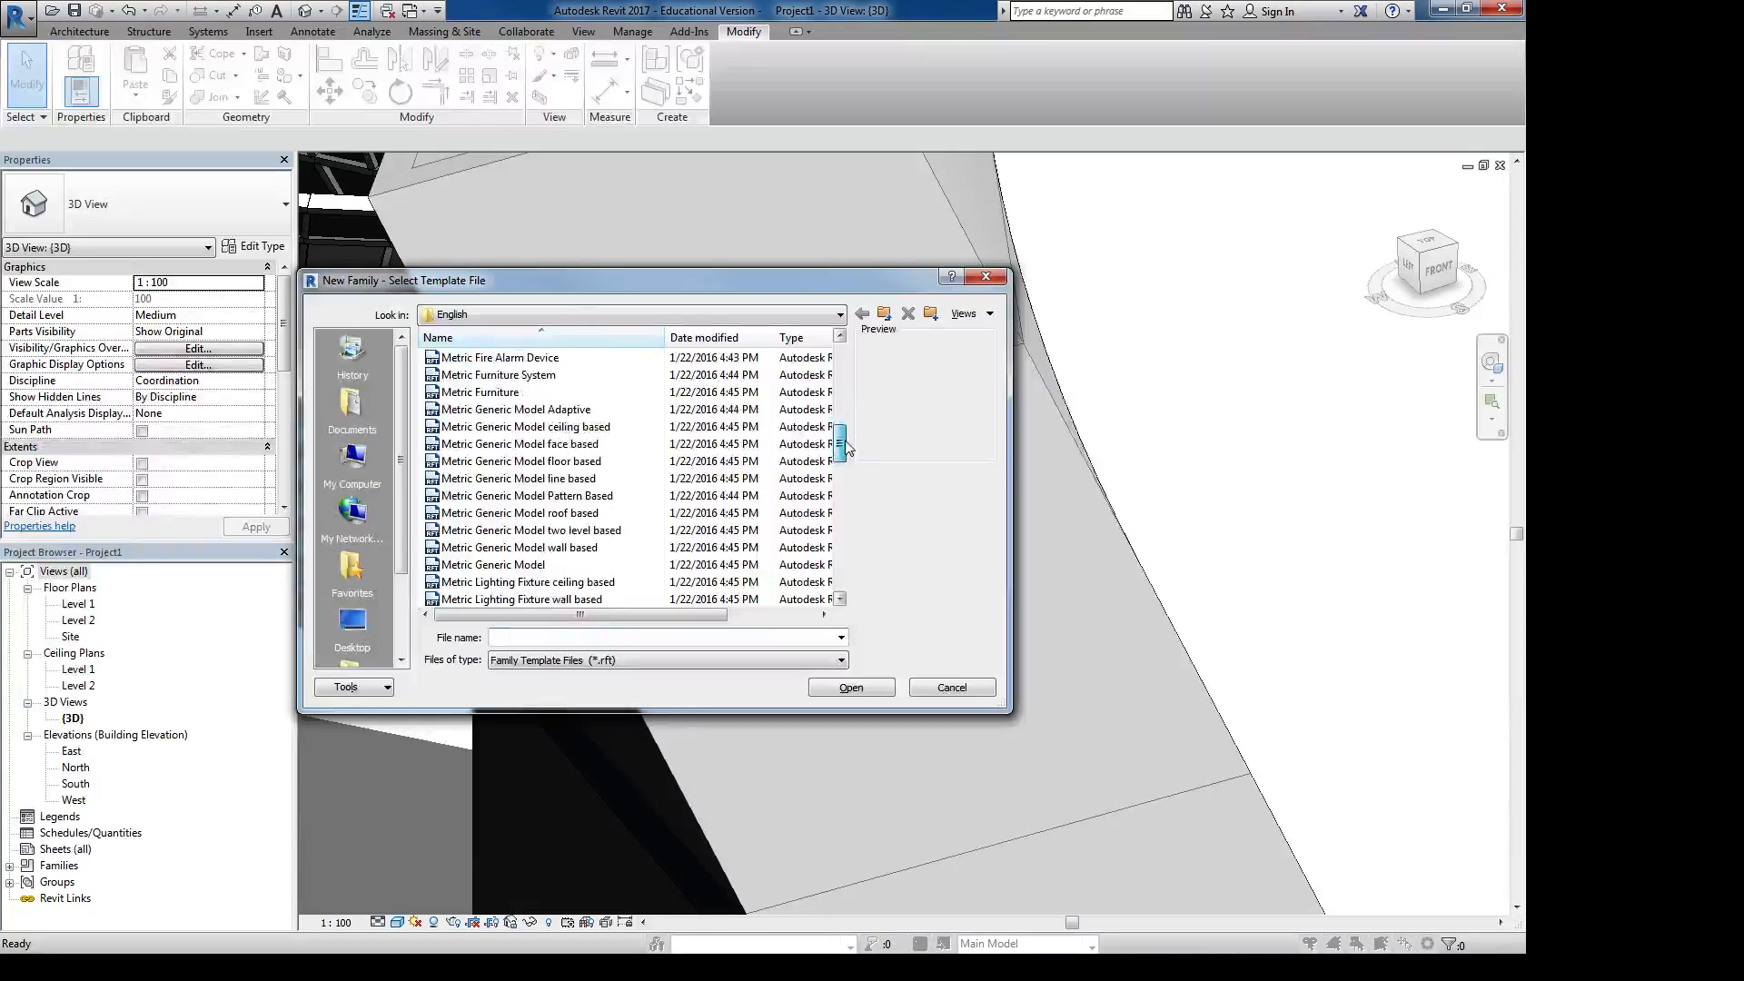
double_click(586, 445)
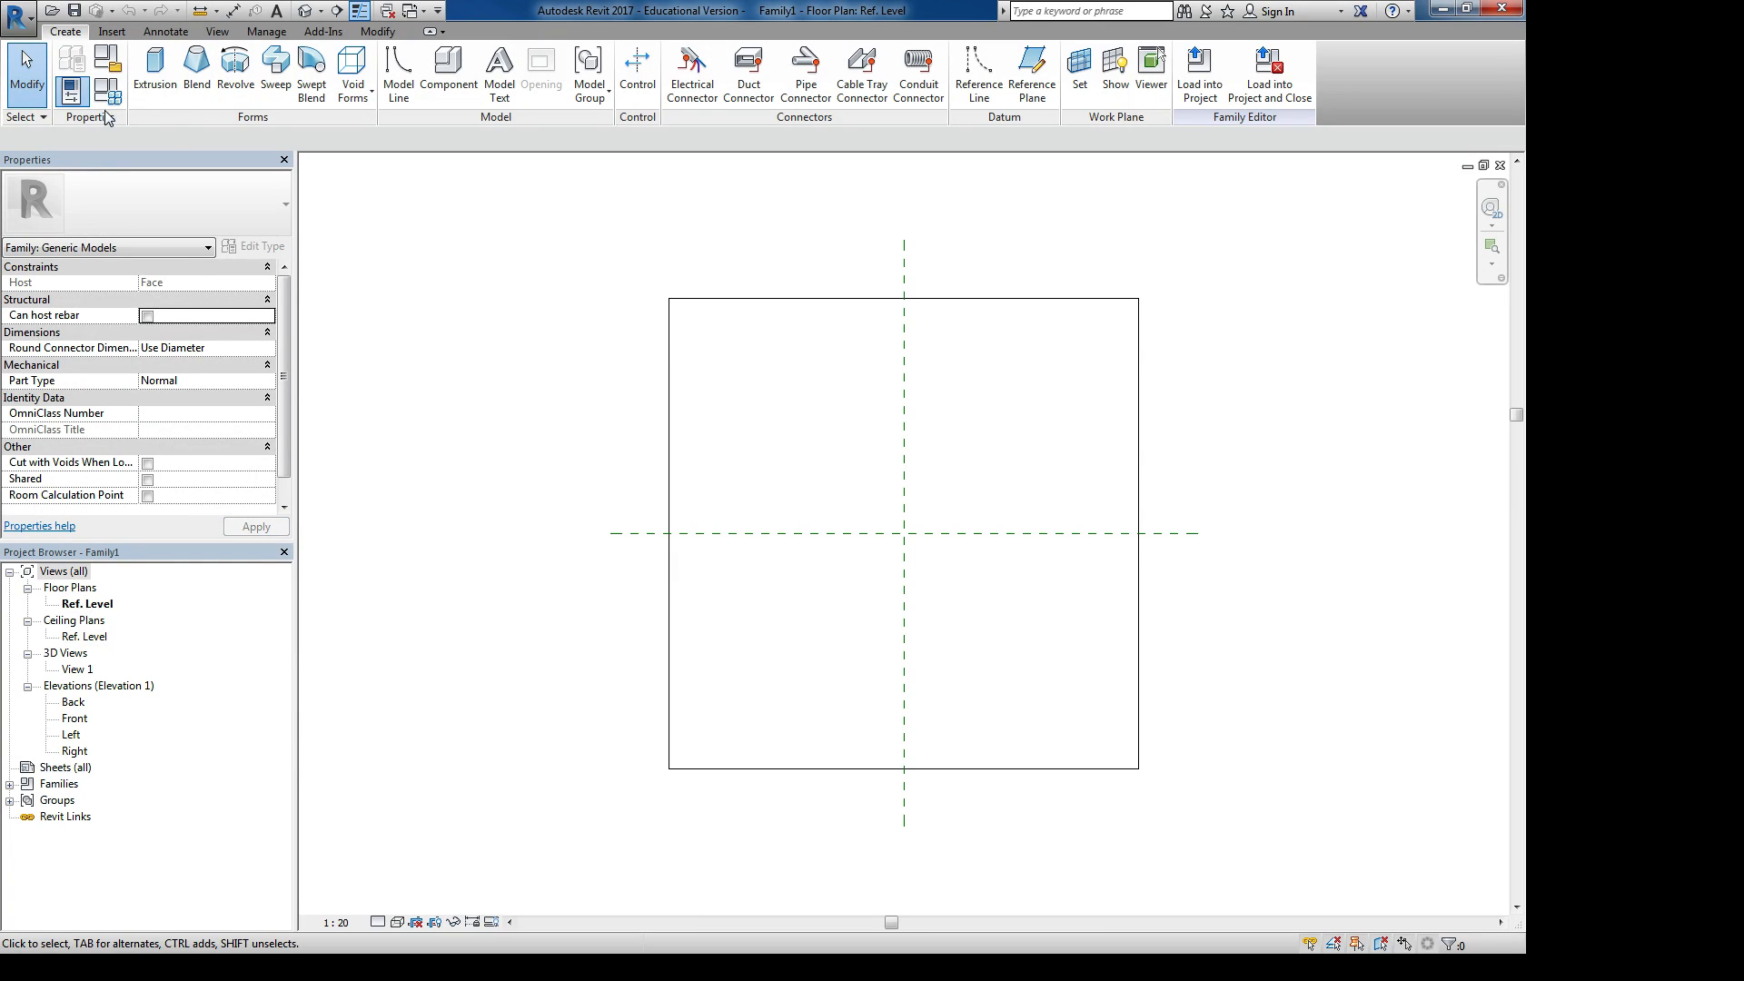
Create a 250 mm deep rectangular extrusion about 1040 by 1180 mm around the crossing of the reference planes
left_click(156, 68)
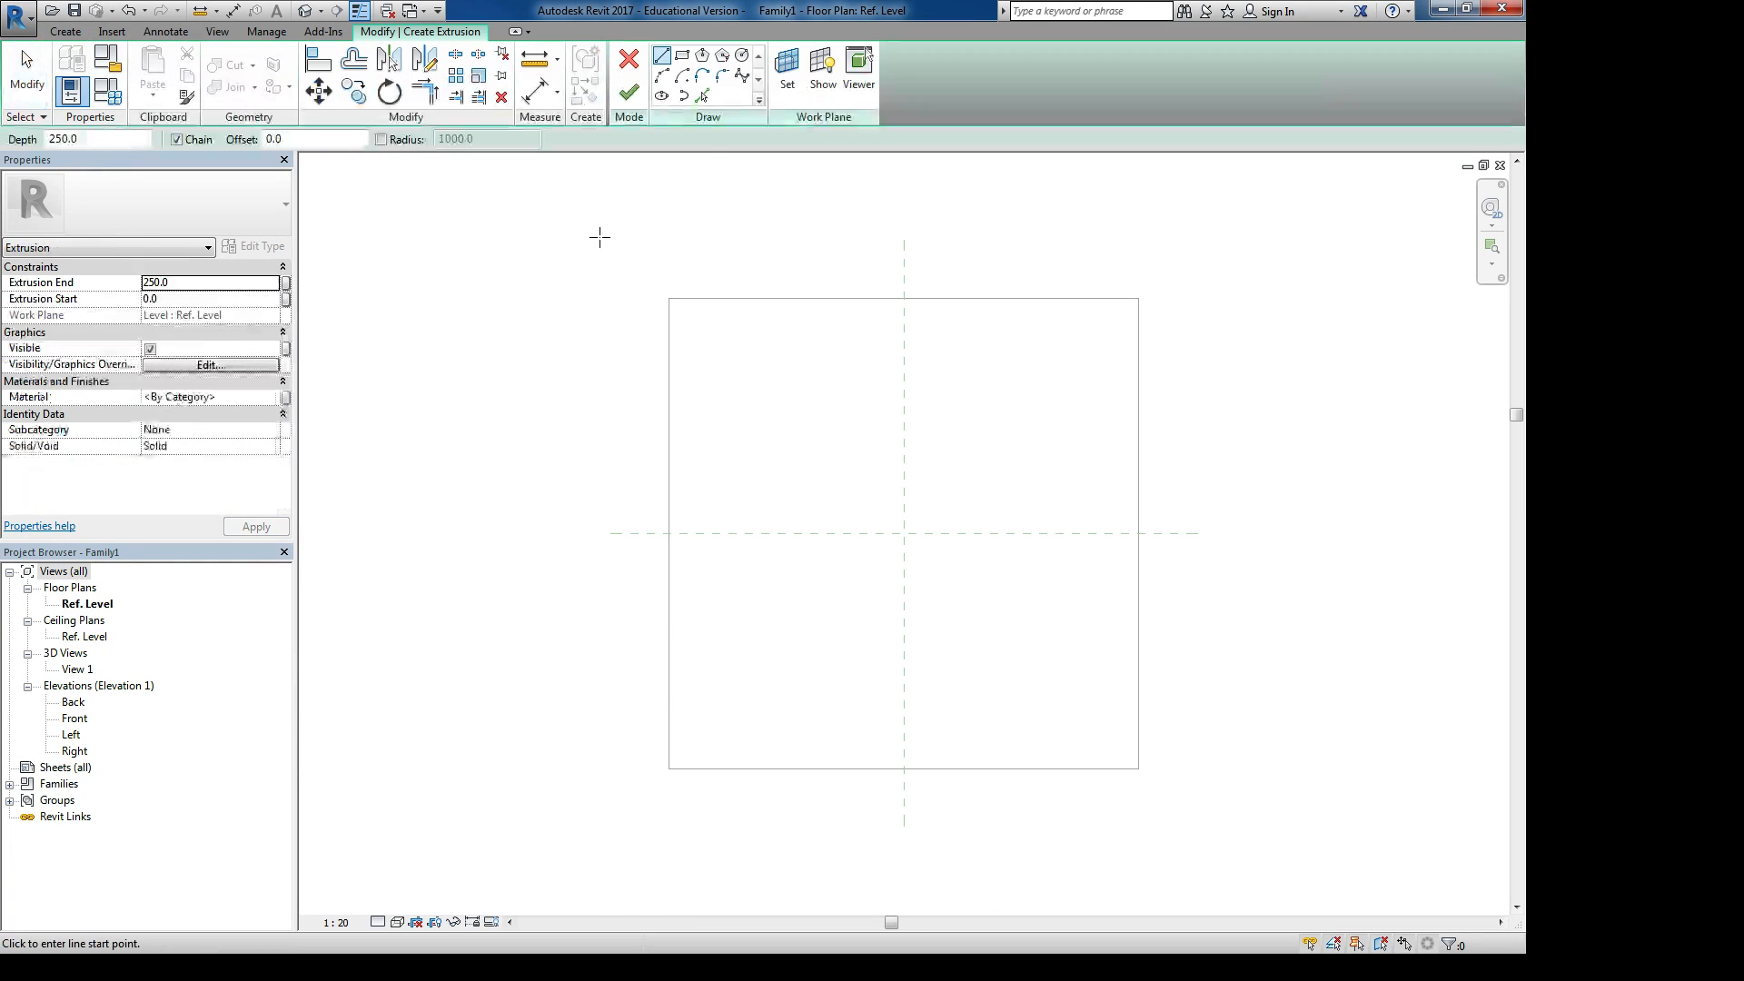
left_click(682, 55)
left_click(827, 424)
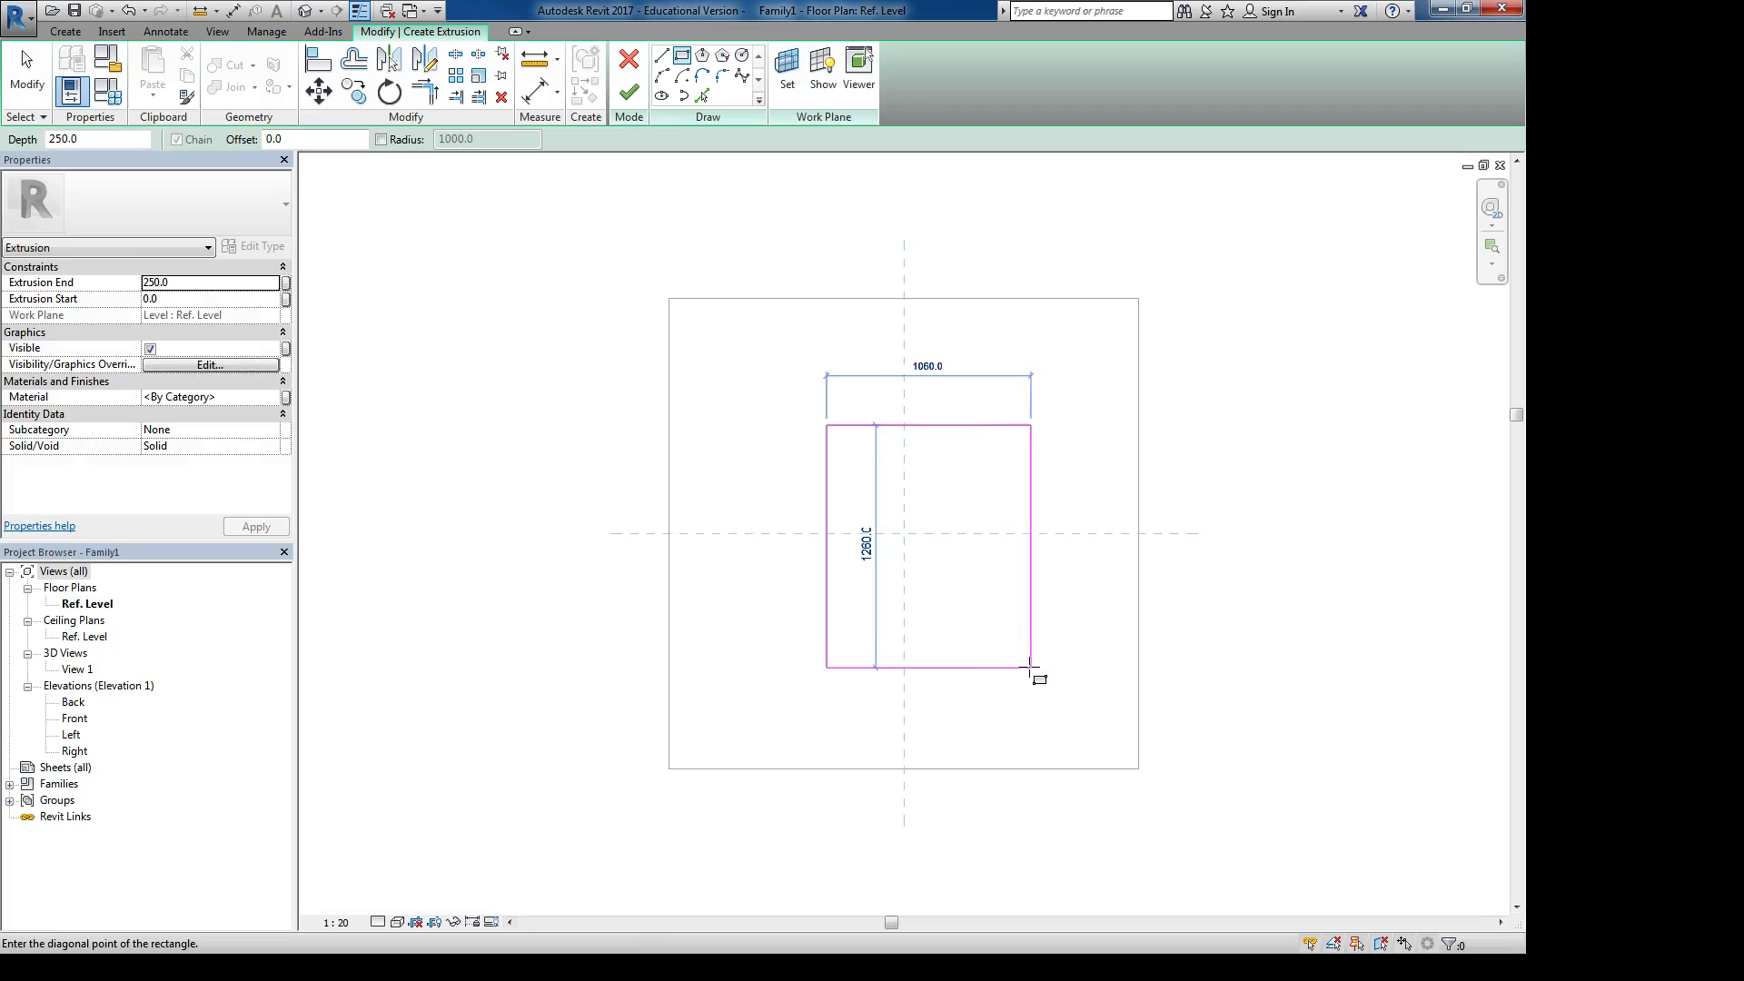
left_click(1026, 652)
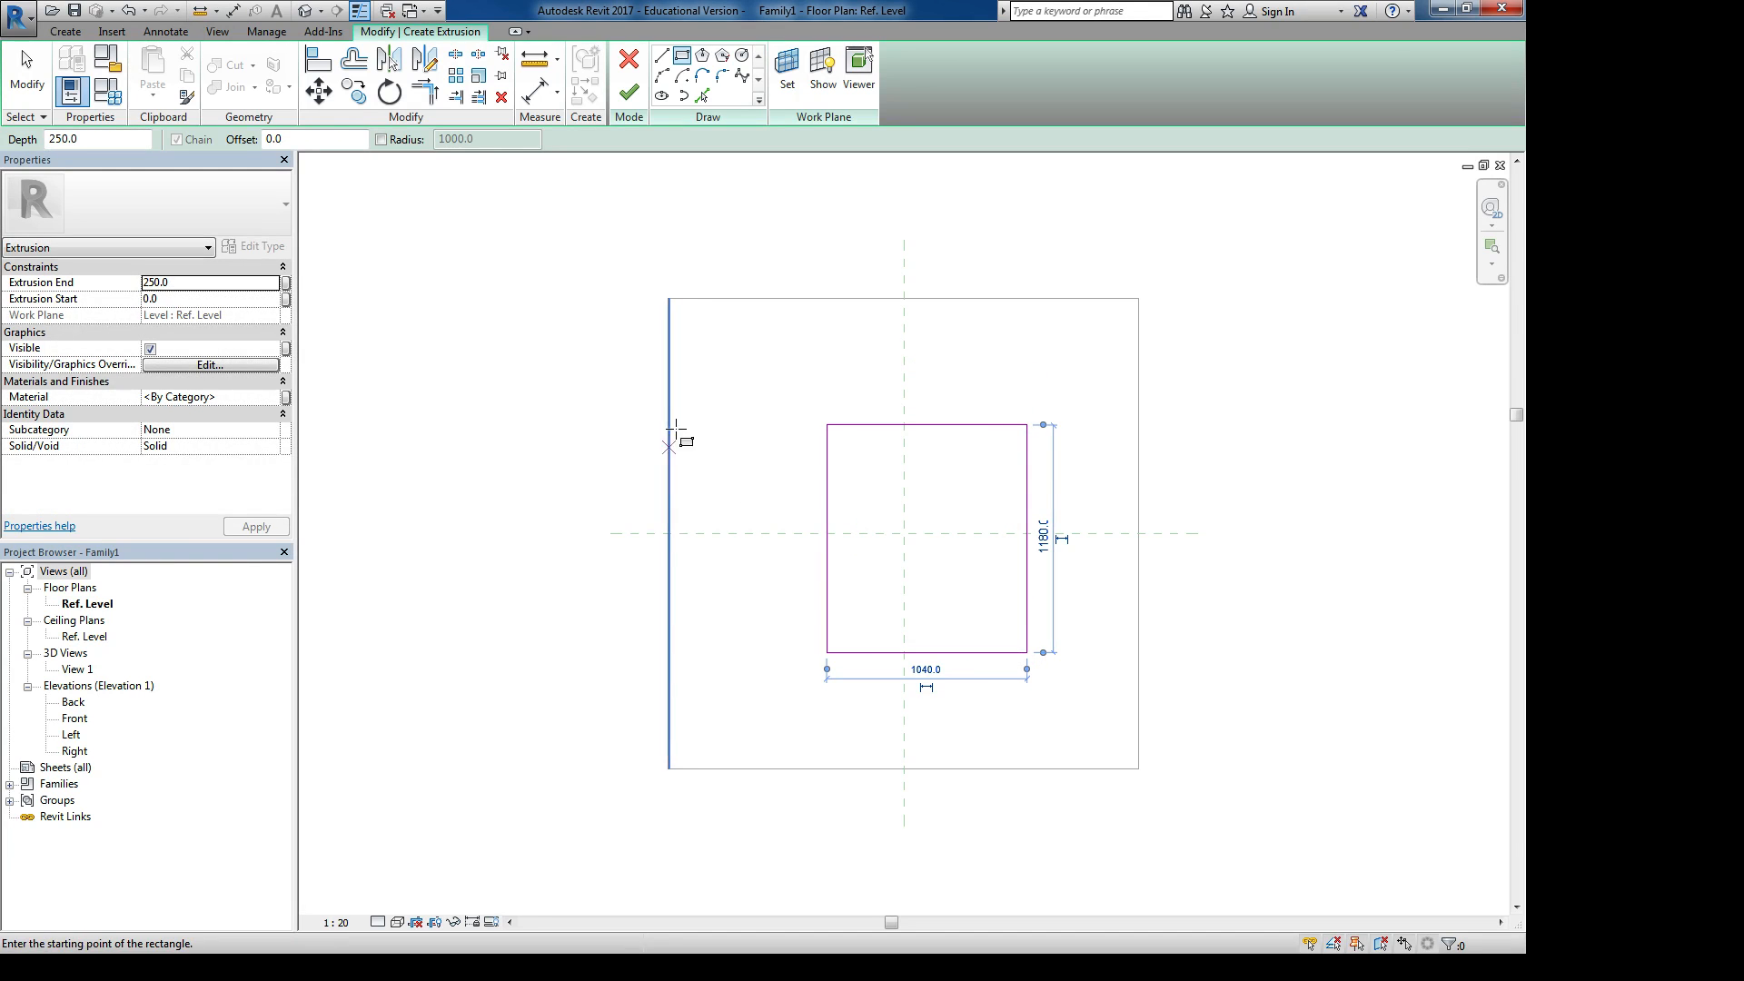
left_click(639, 97)
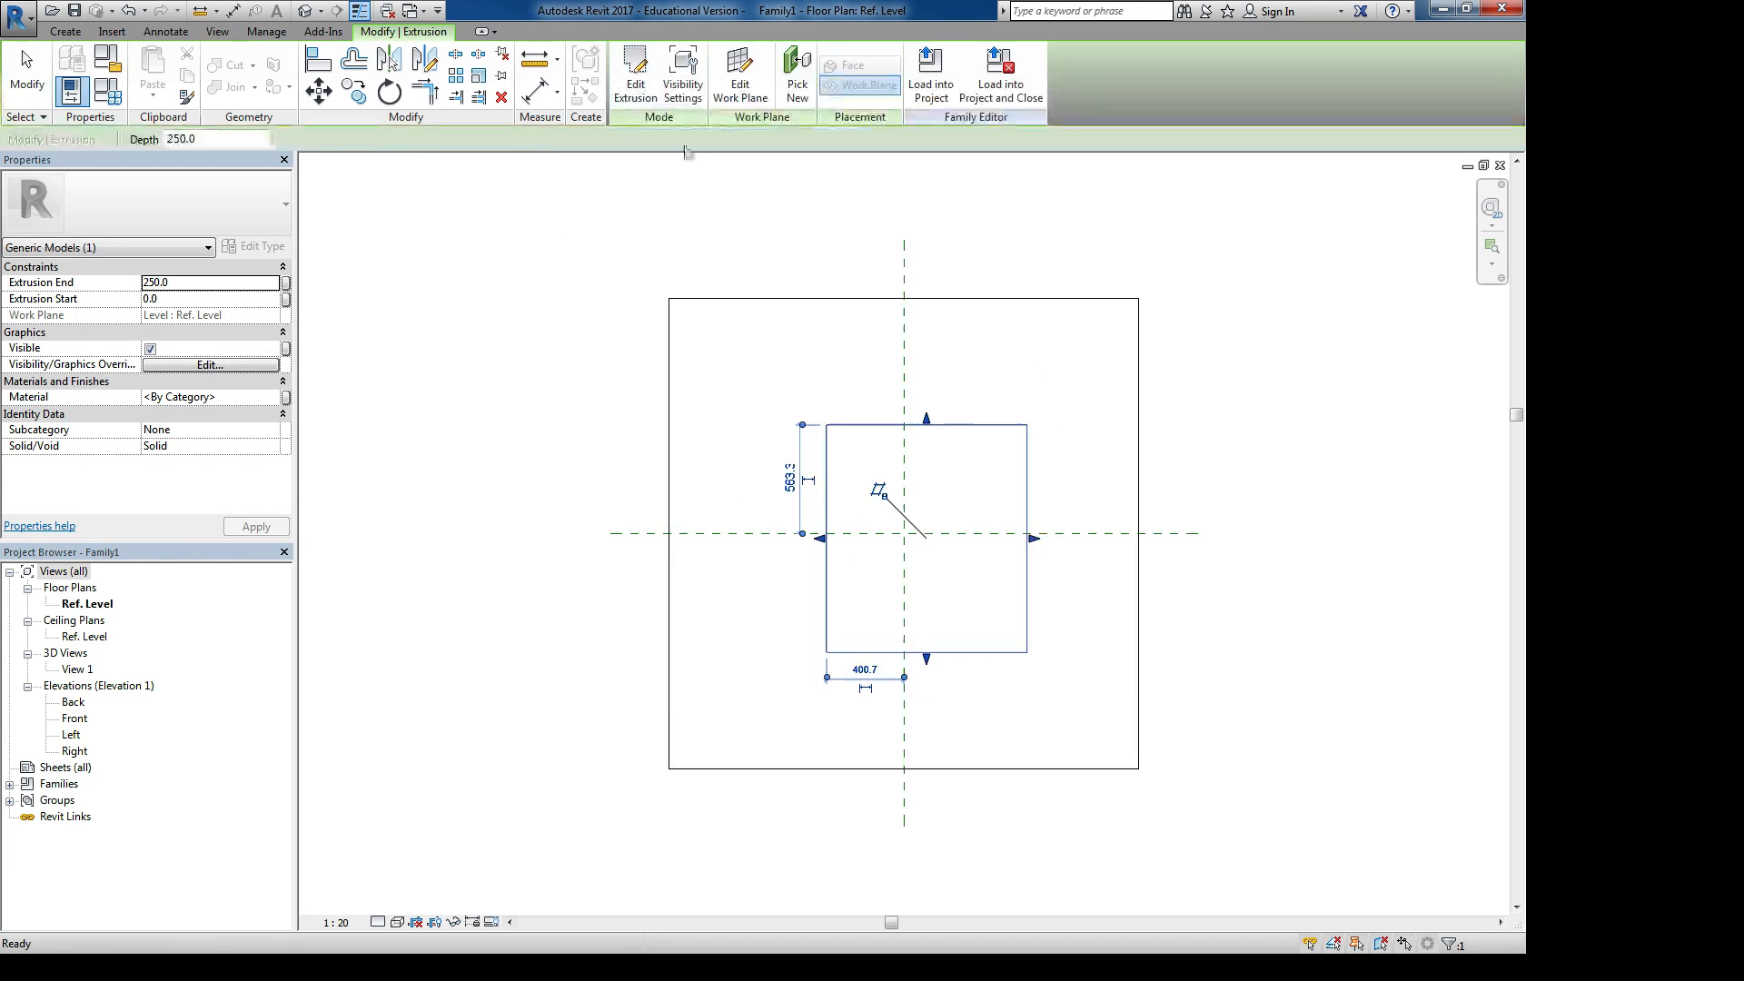
Look through the open views of both projects to identify which one contains the inclined-wall building
middle_click_drag(761, 694, 669, 664)
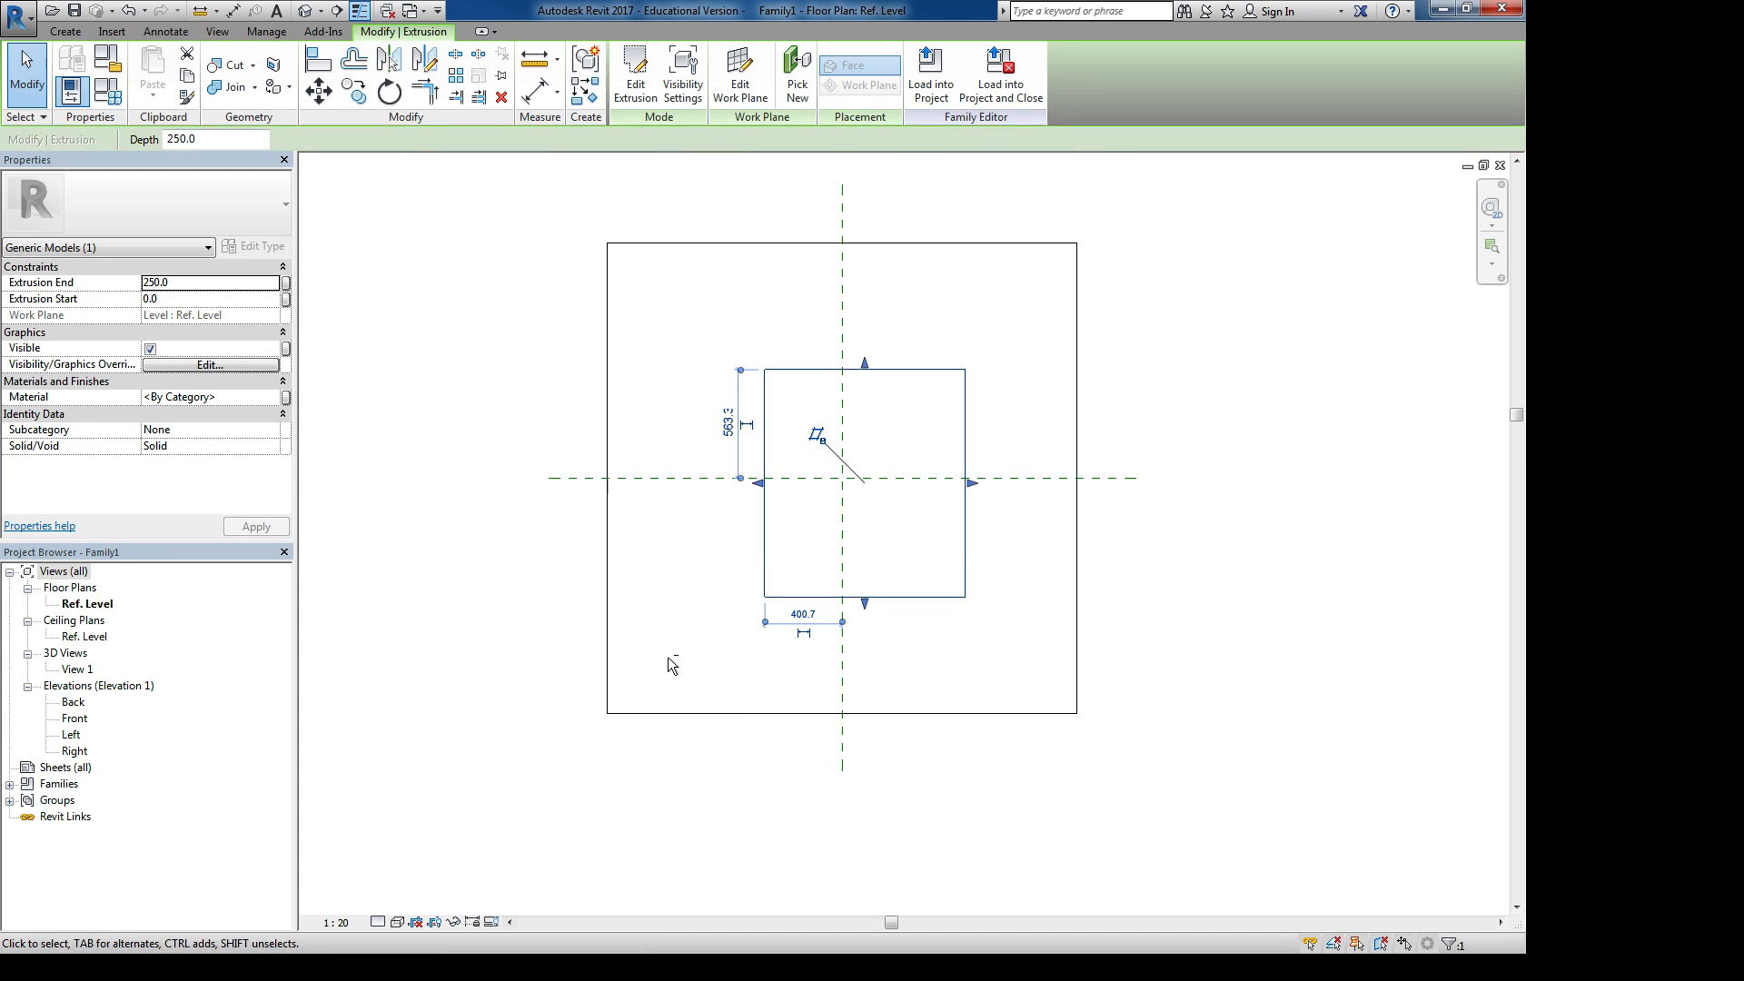
left_click(916, 71)
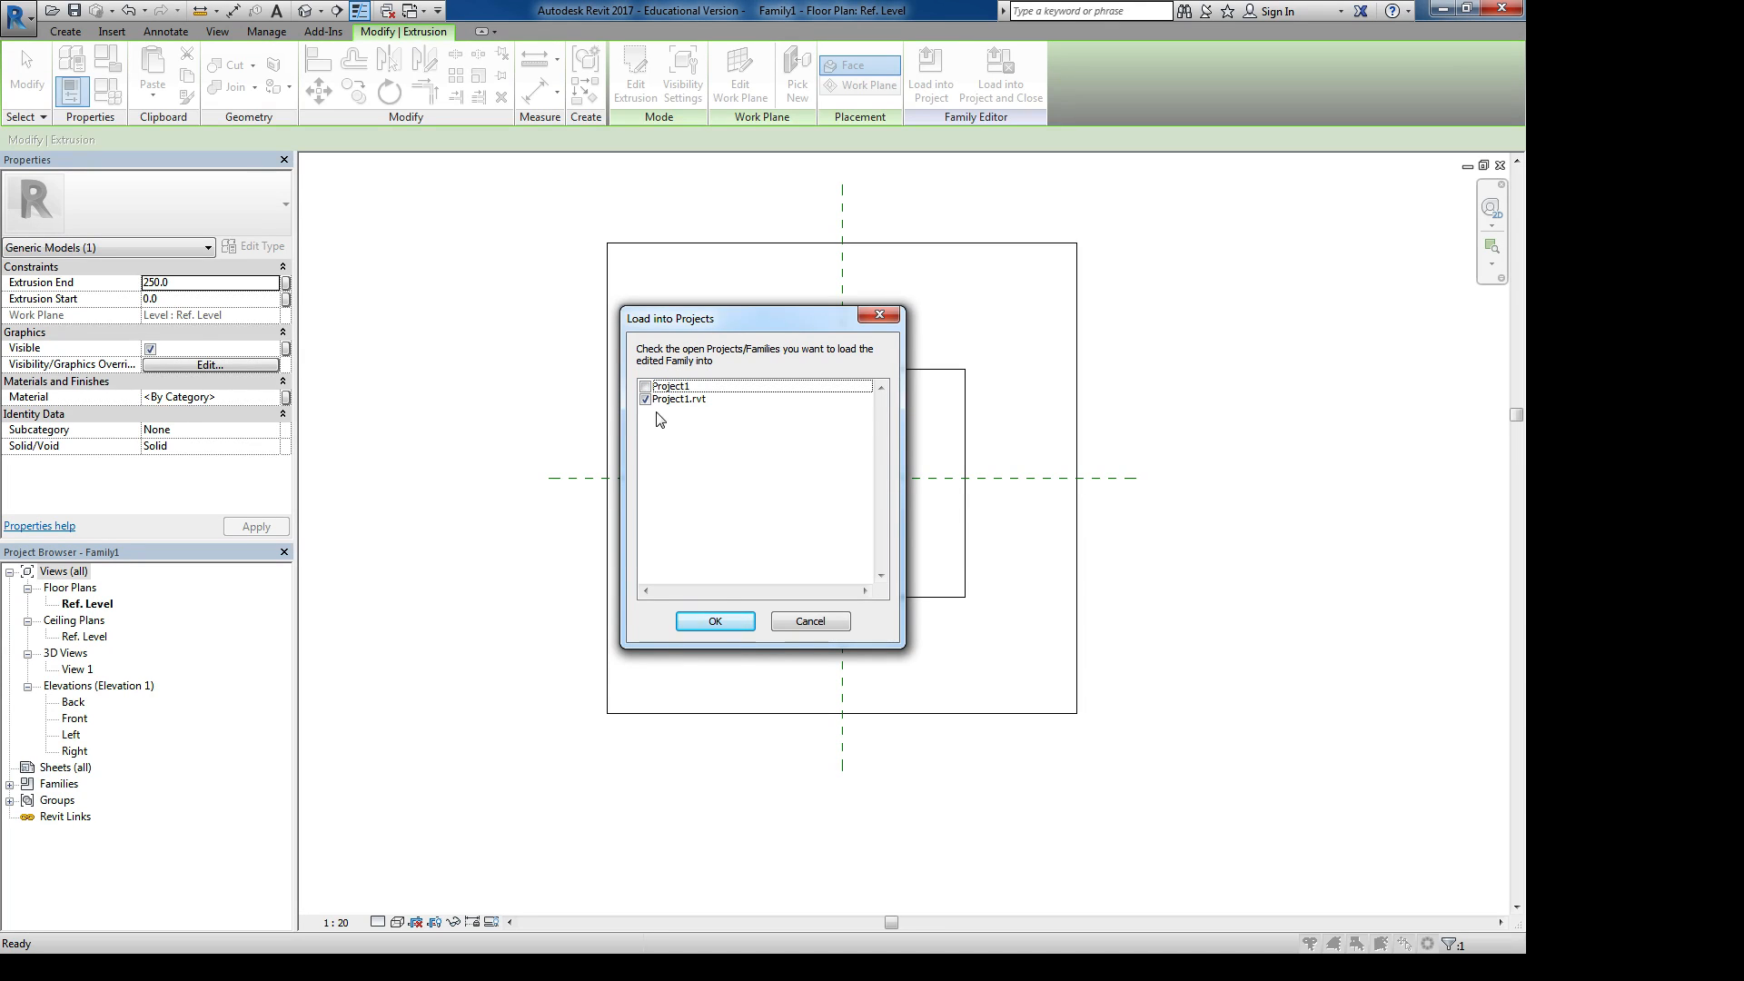
left_click(715, 621)
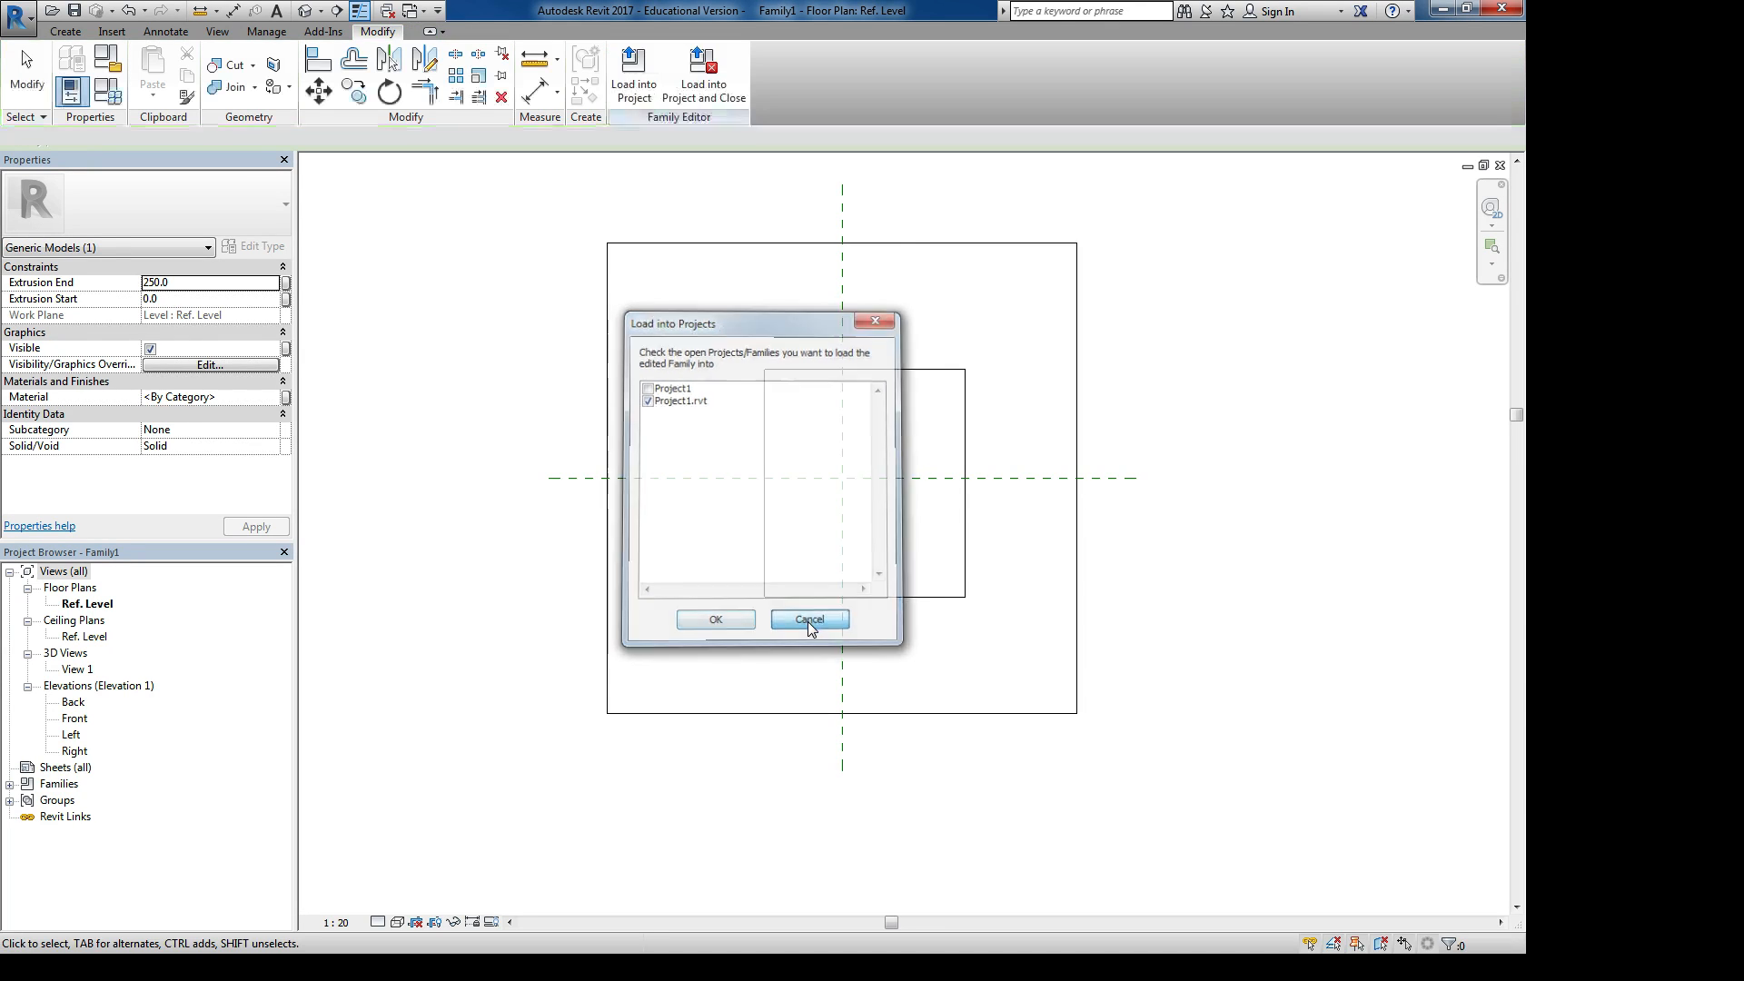
key("ctrl+Tab")
key("ctrl+Tab")
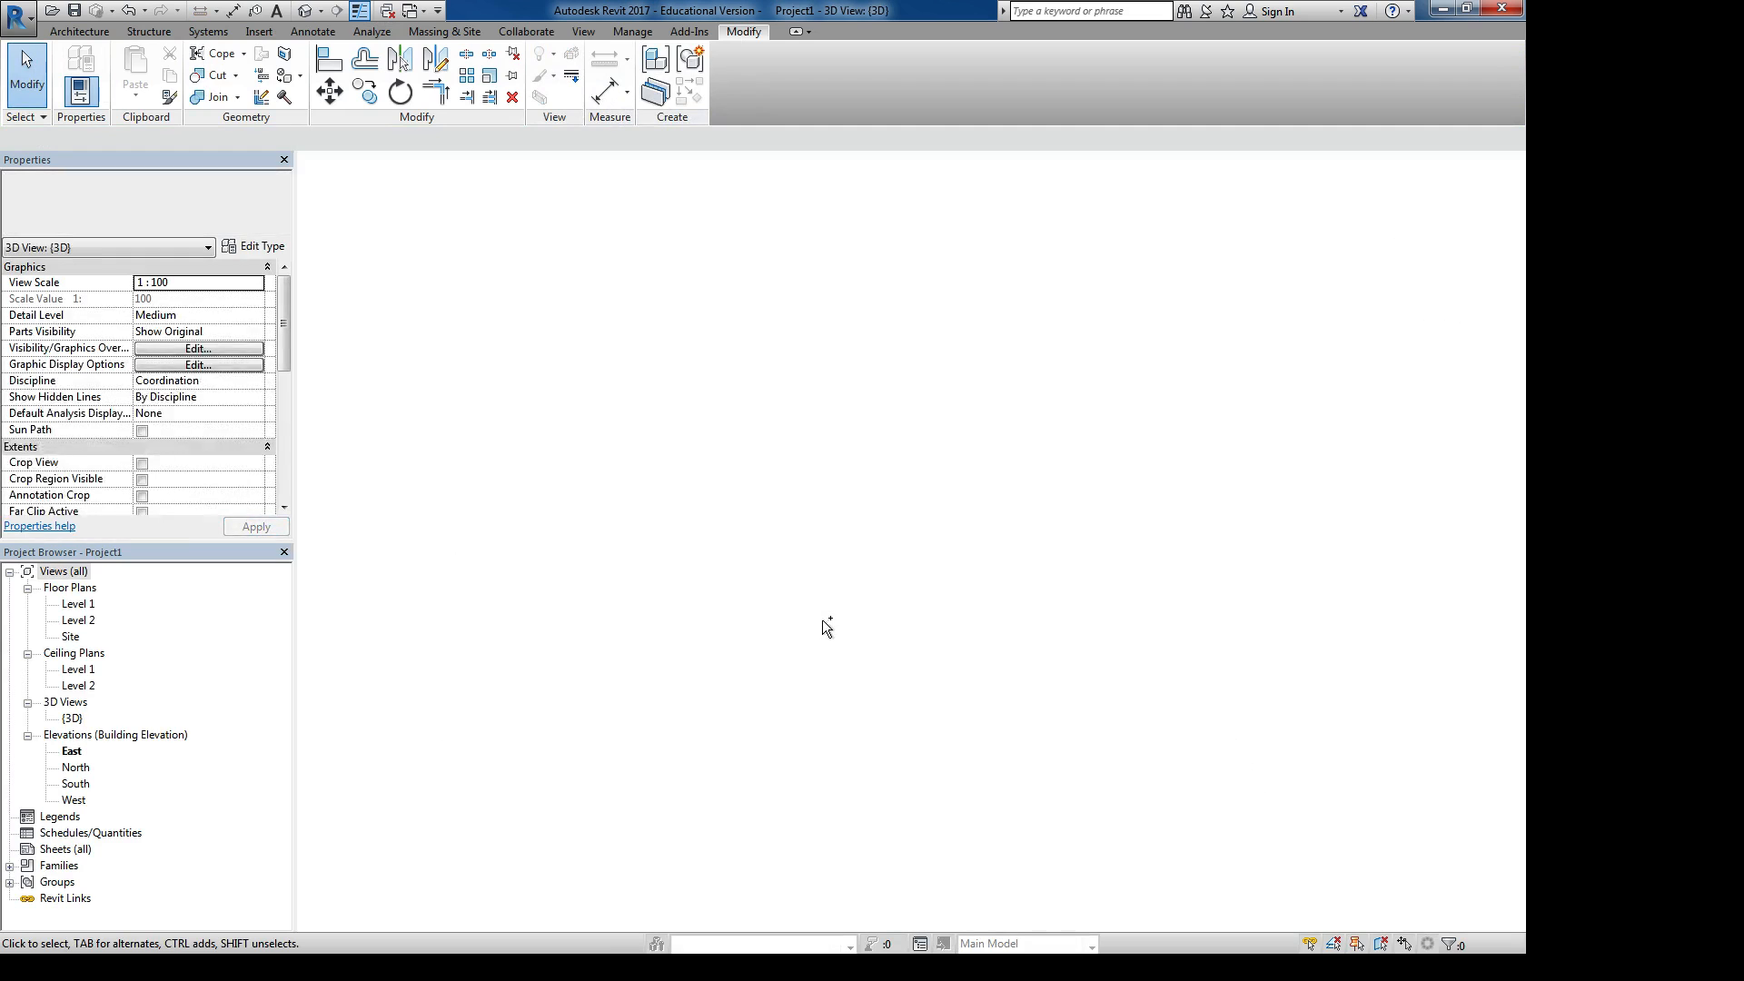
key("ctrl+Tab")
key("ctrl+Tab")
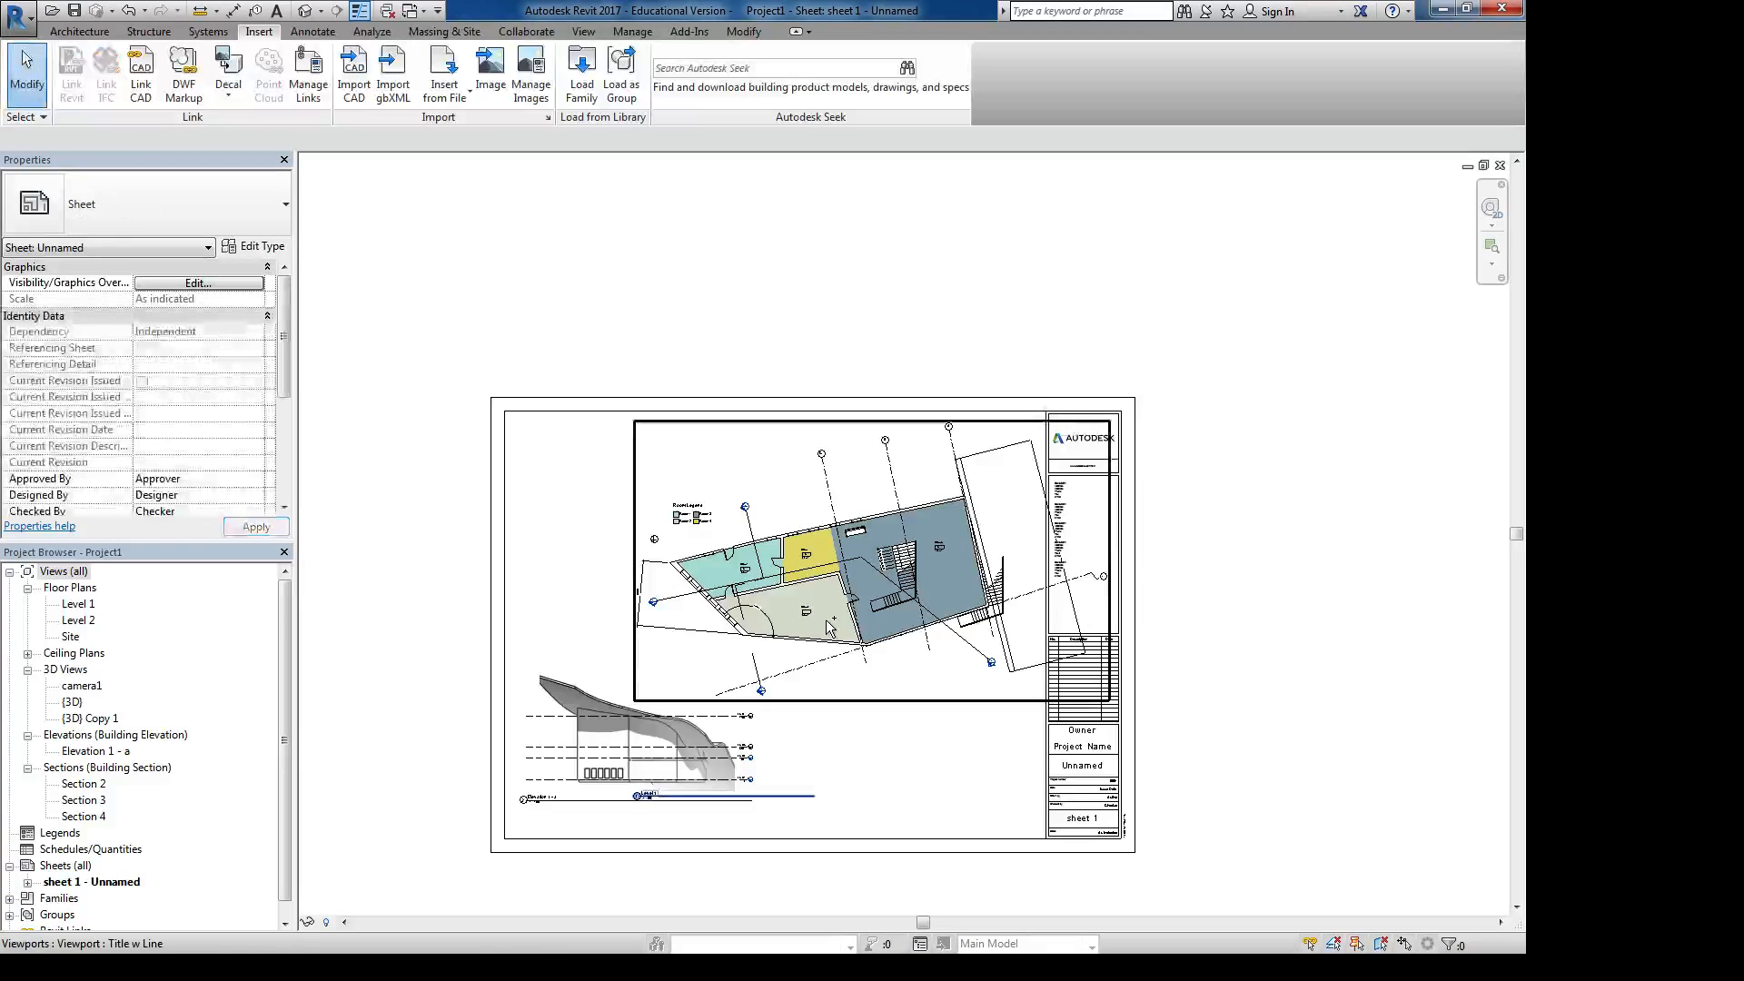
key("ctrl+Tab")
key("ctrl+Tab")
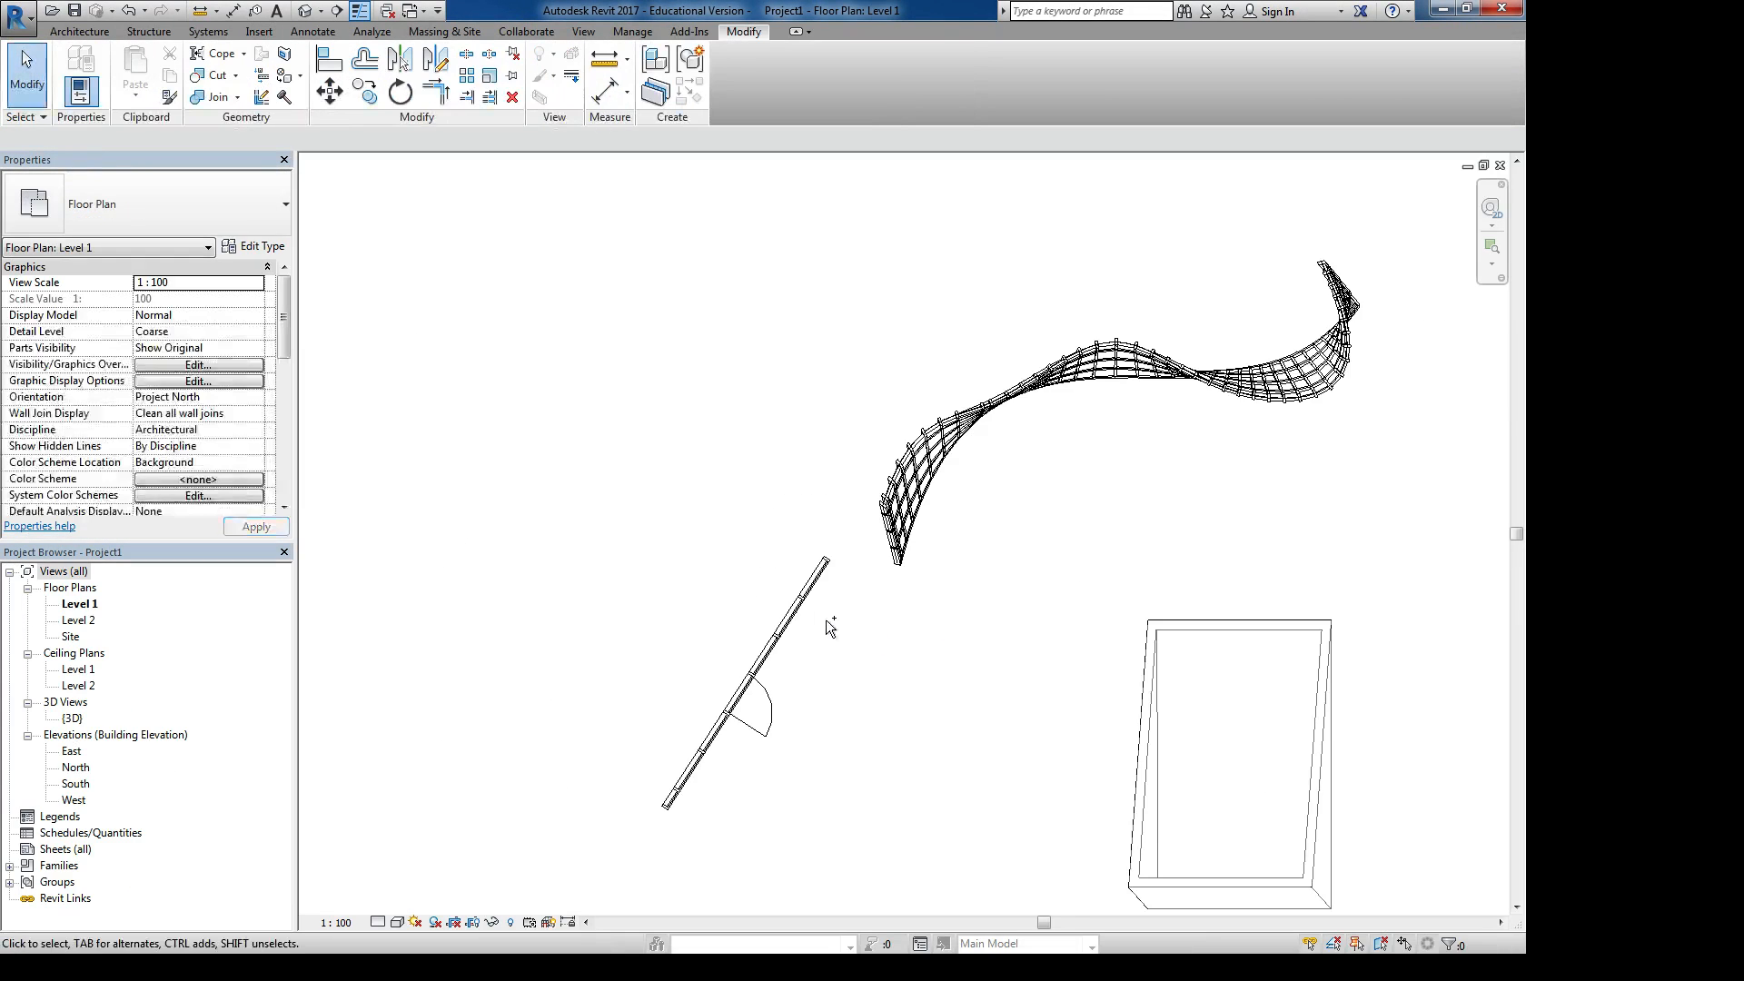
key("ctrl+Tab")
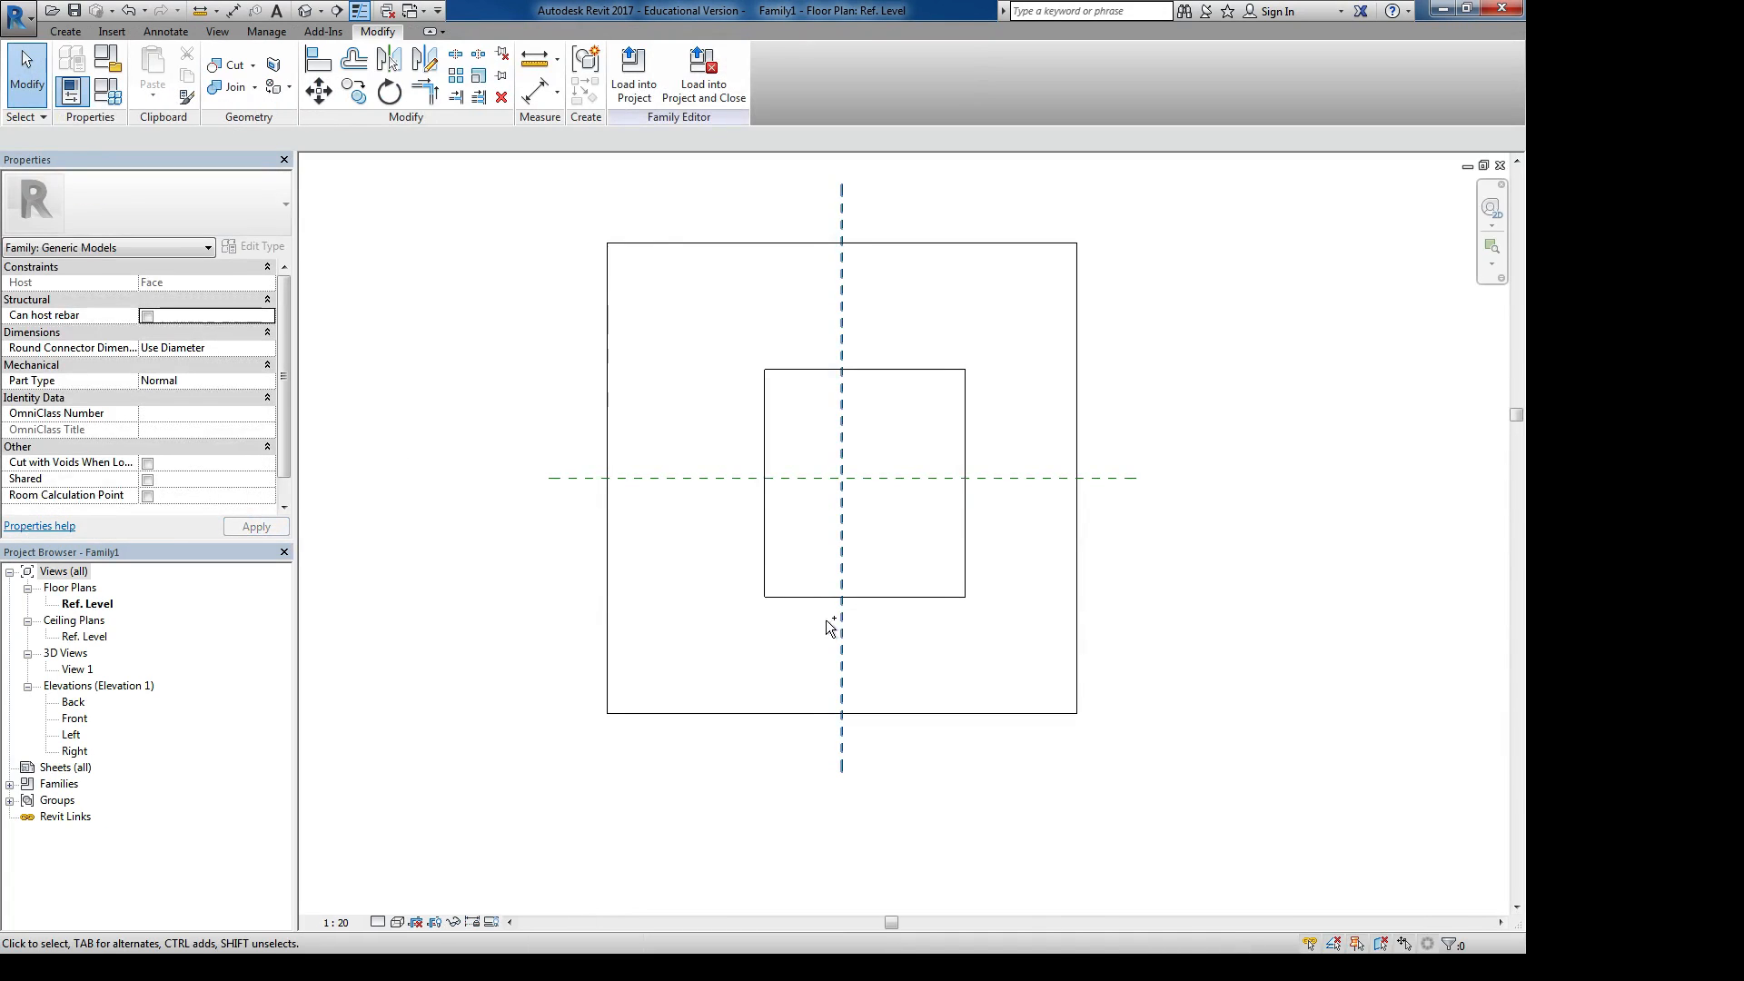
Load the face-based family into Project1
left_click(633, 73)
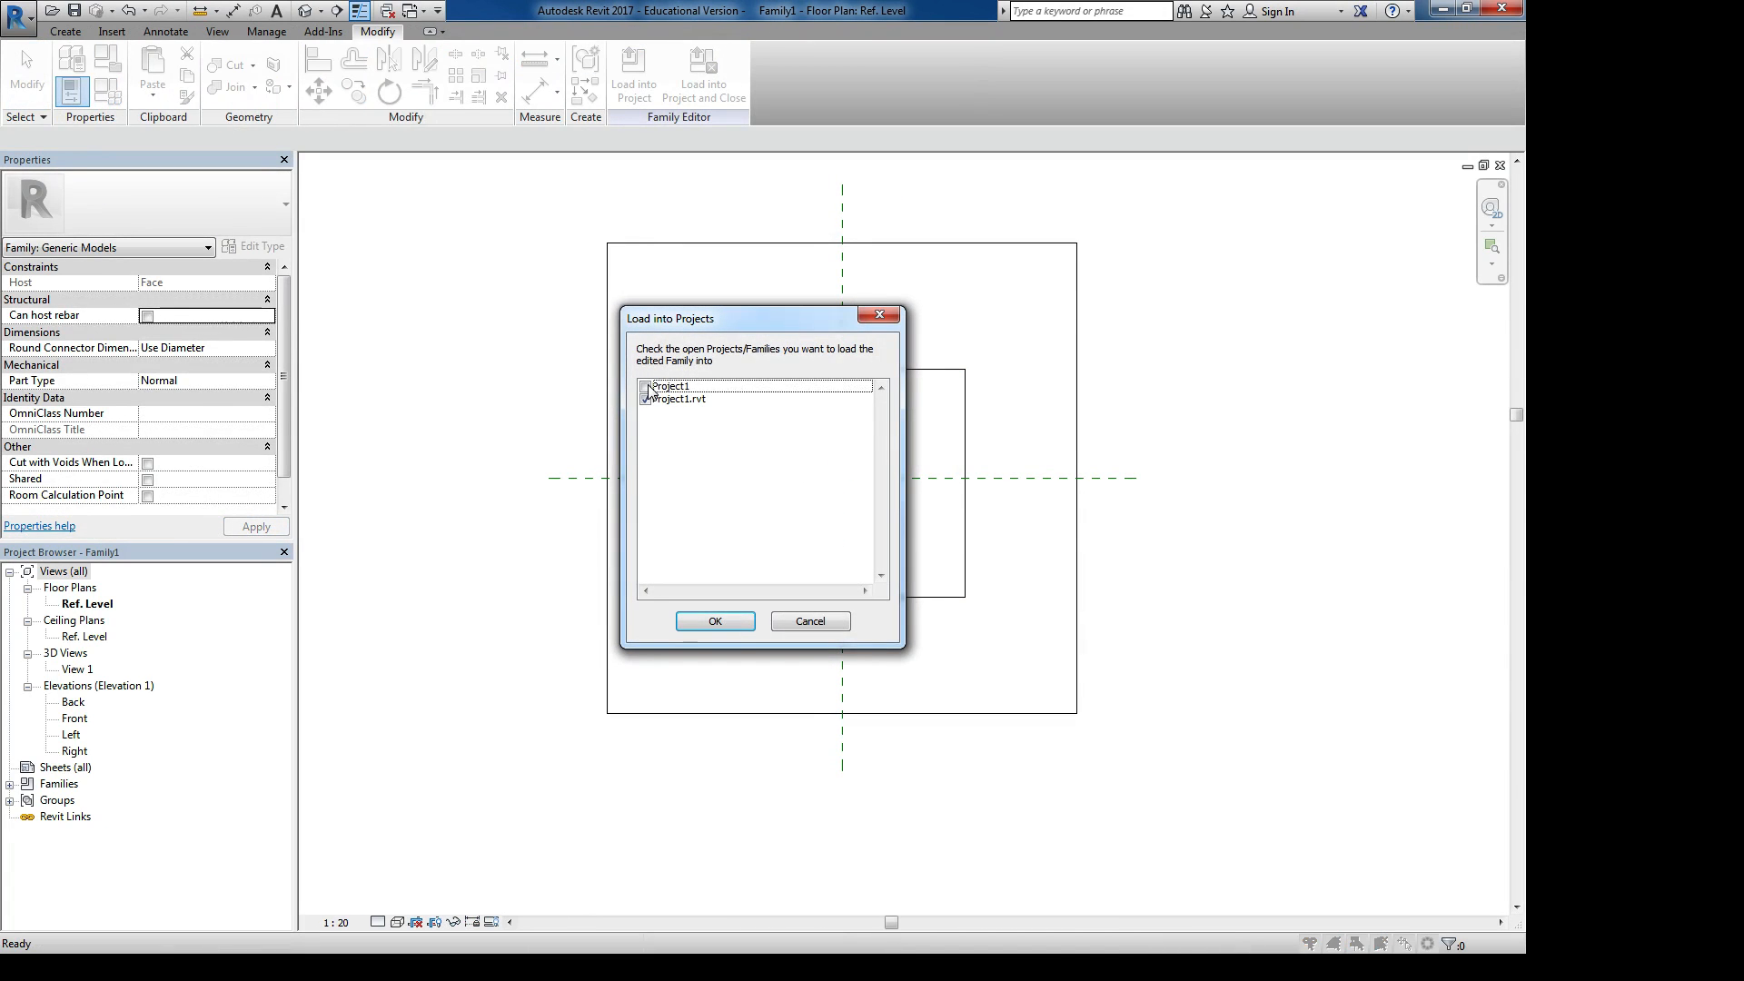
left_click(646, 387)
left_click(733, 625)
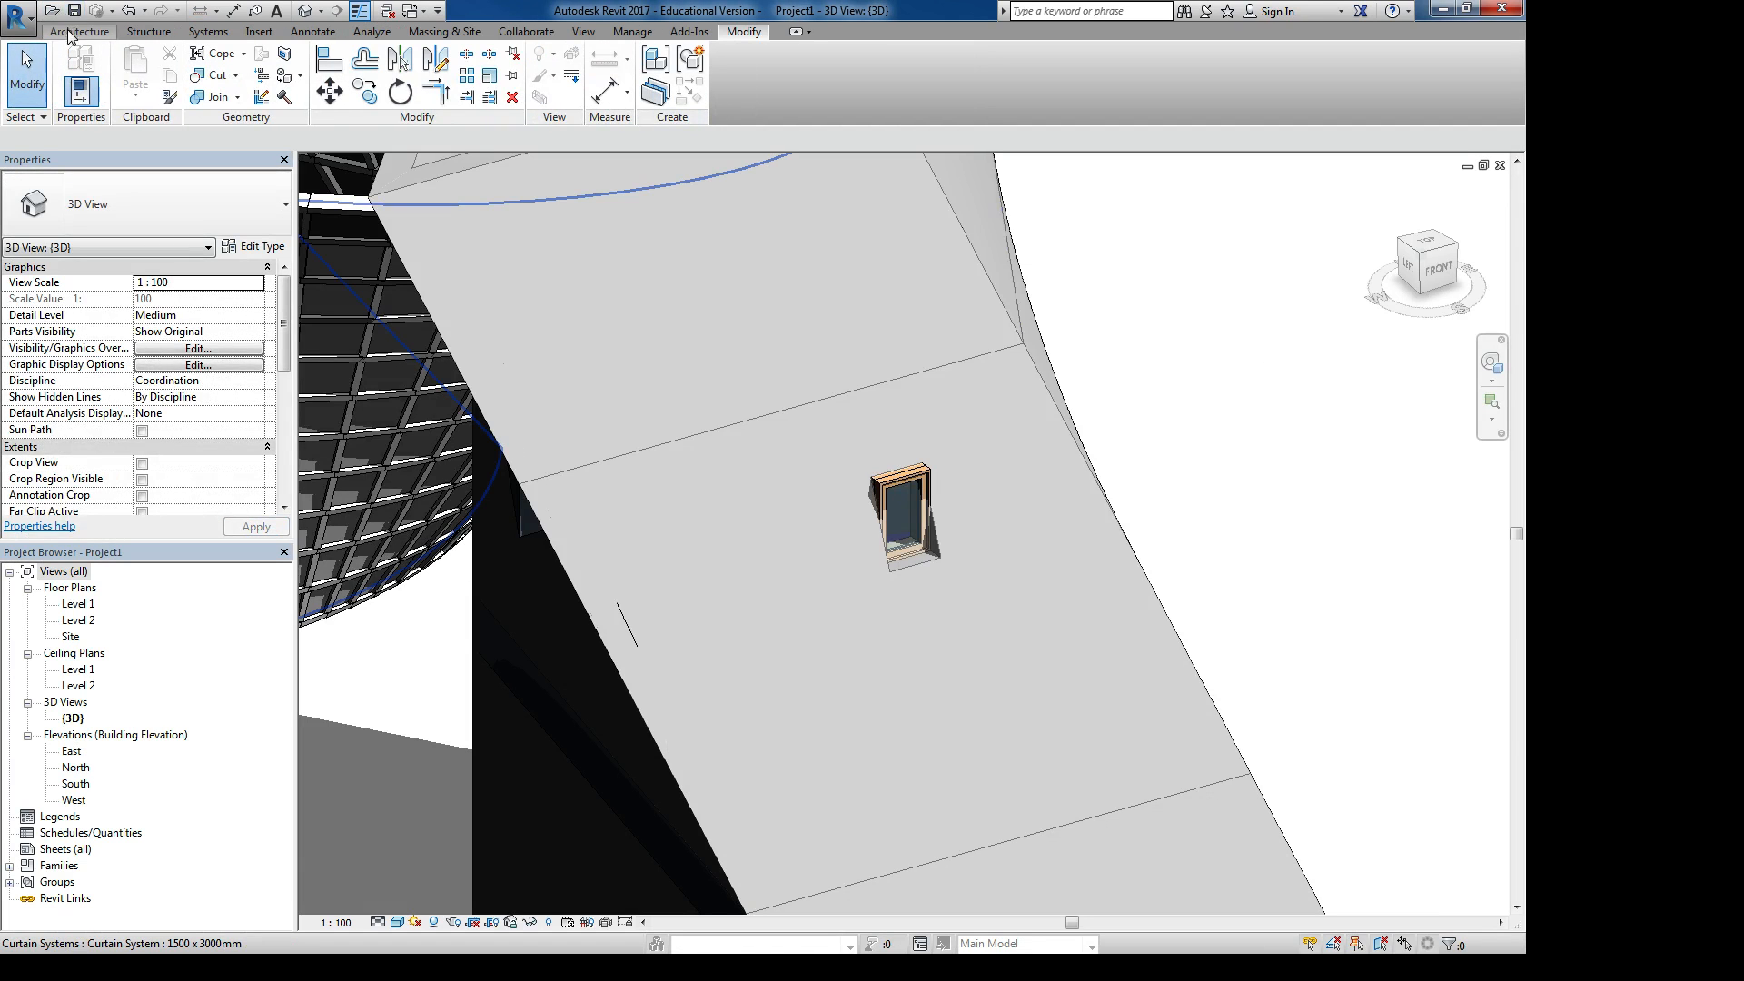
Place a Family1 component on the face of the building's inclined wall, beside the existing window, and view it from the front
left_click(71, 32)
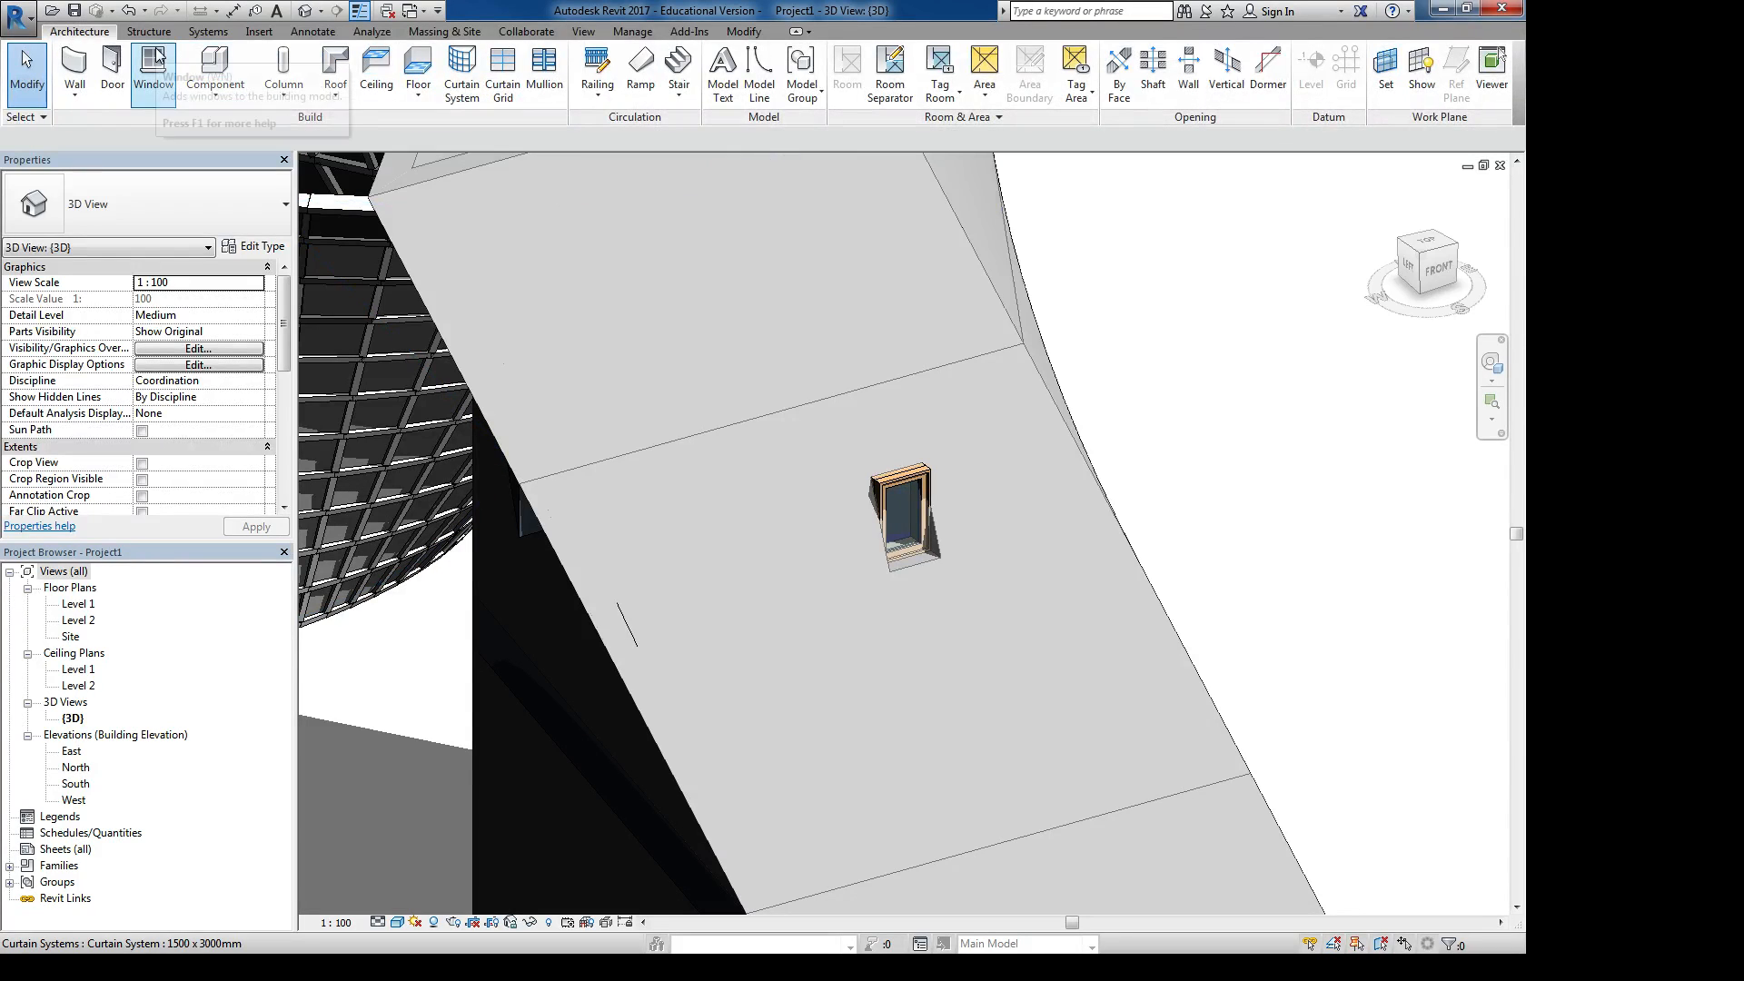
left_click(215, 65)
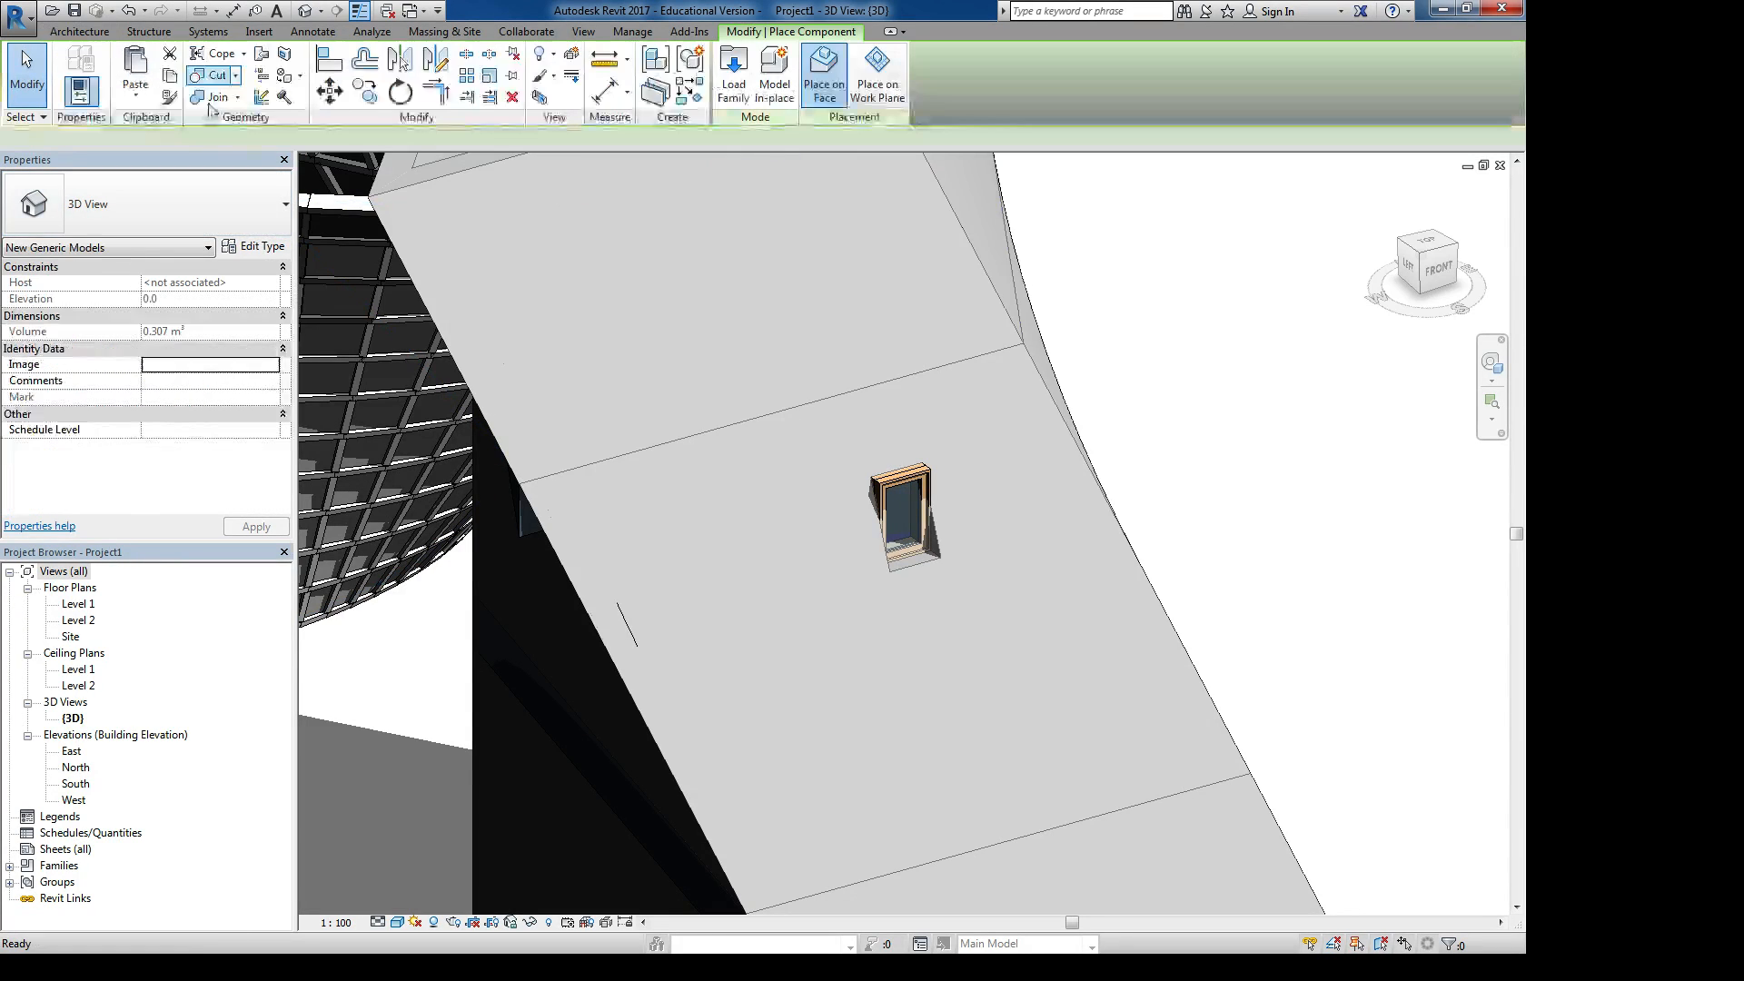
left_click(231, 206)
scroll(136, 345, "up", 2)
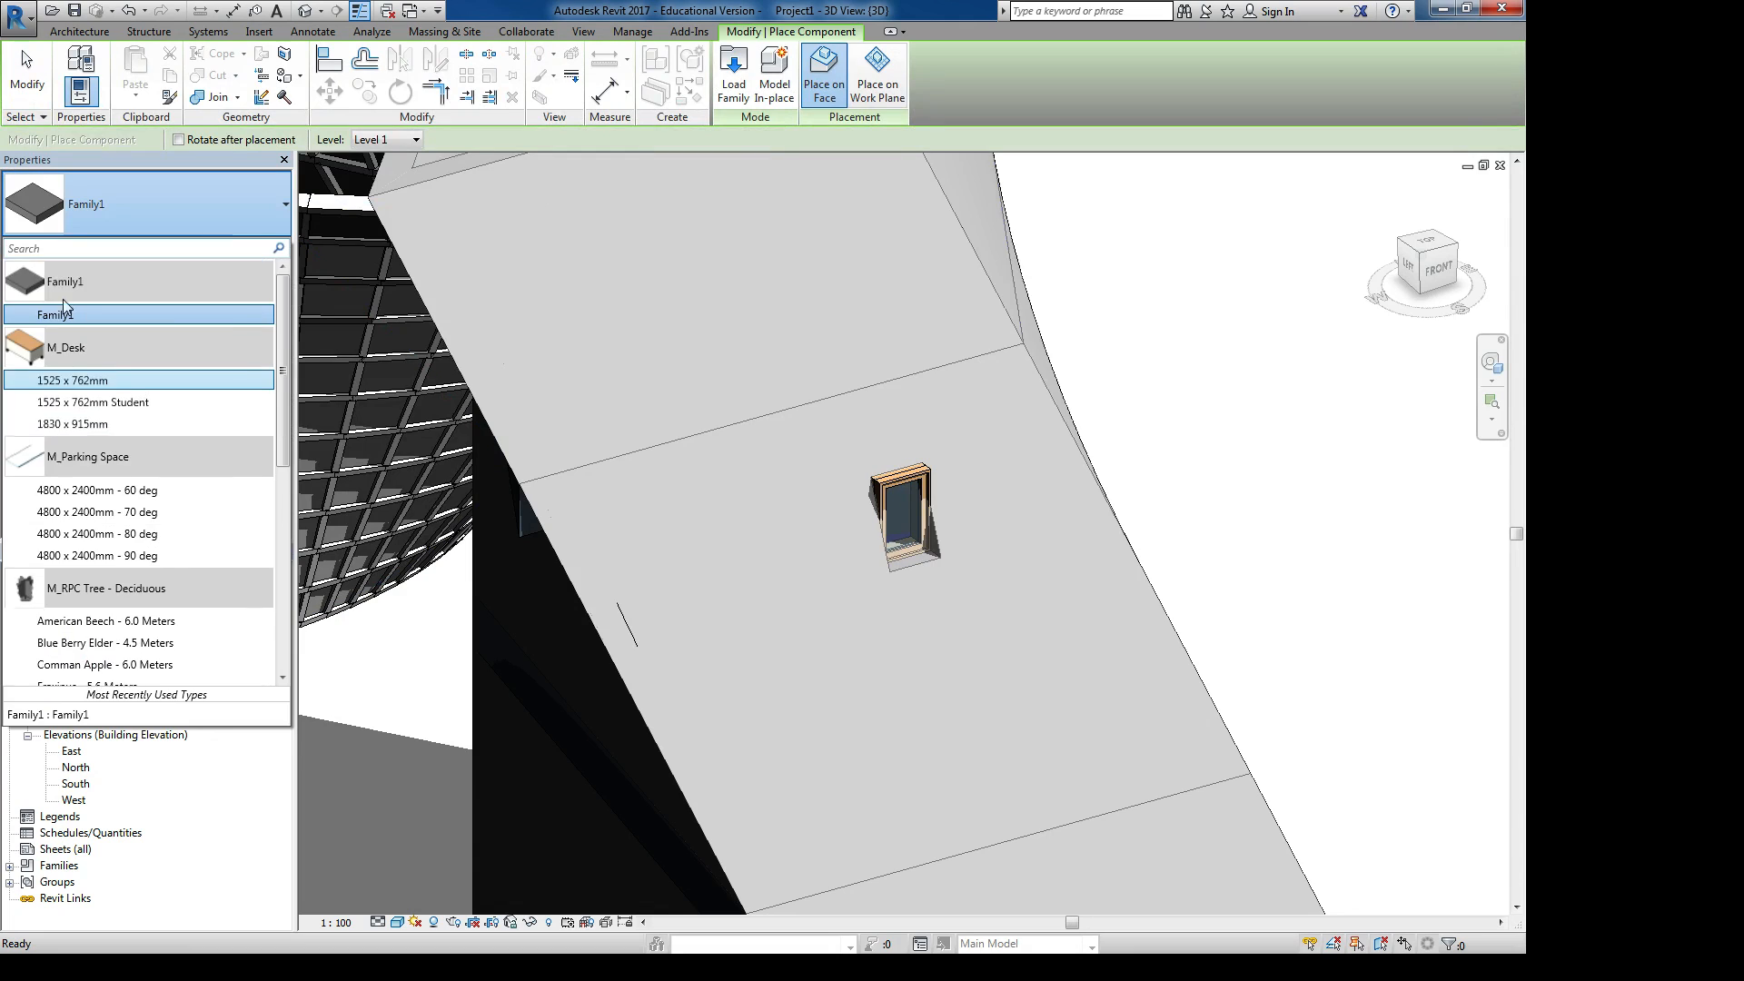
left_click(45, 316)
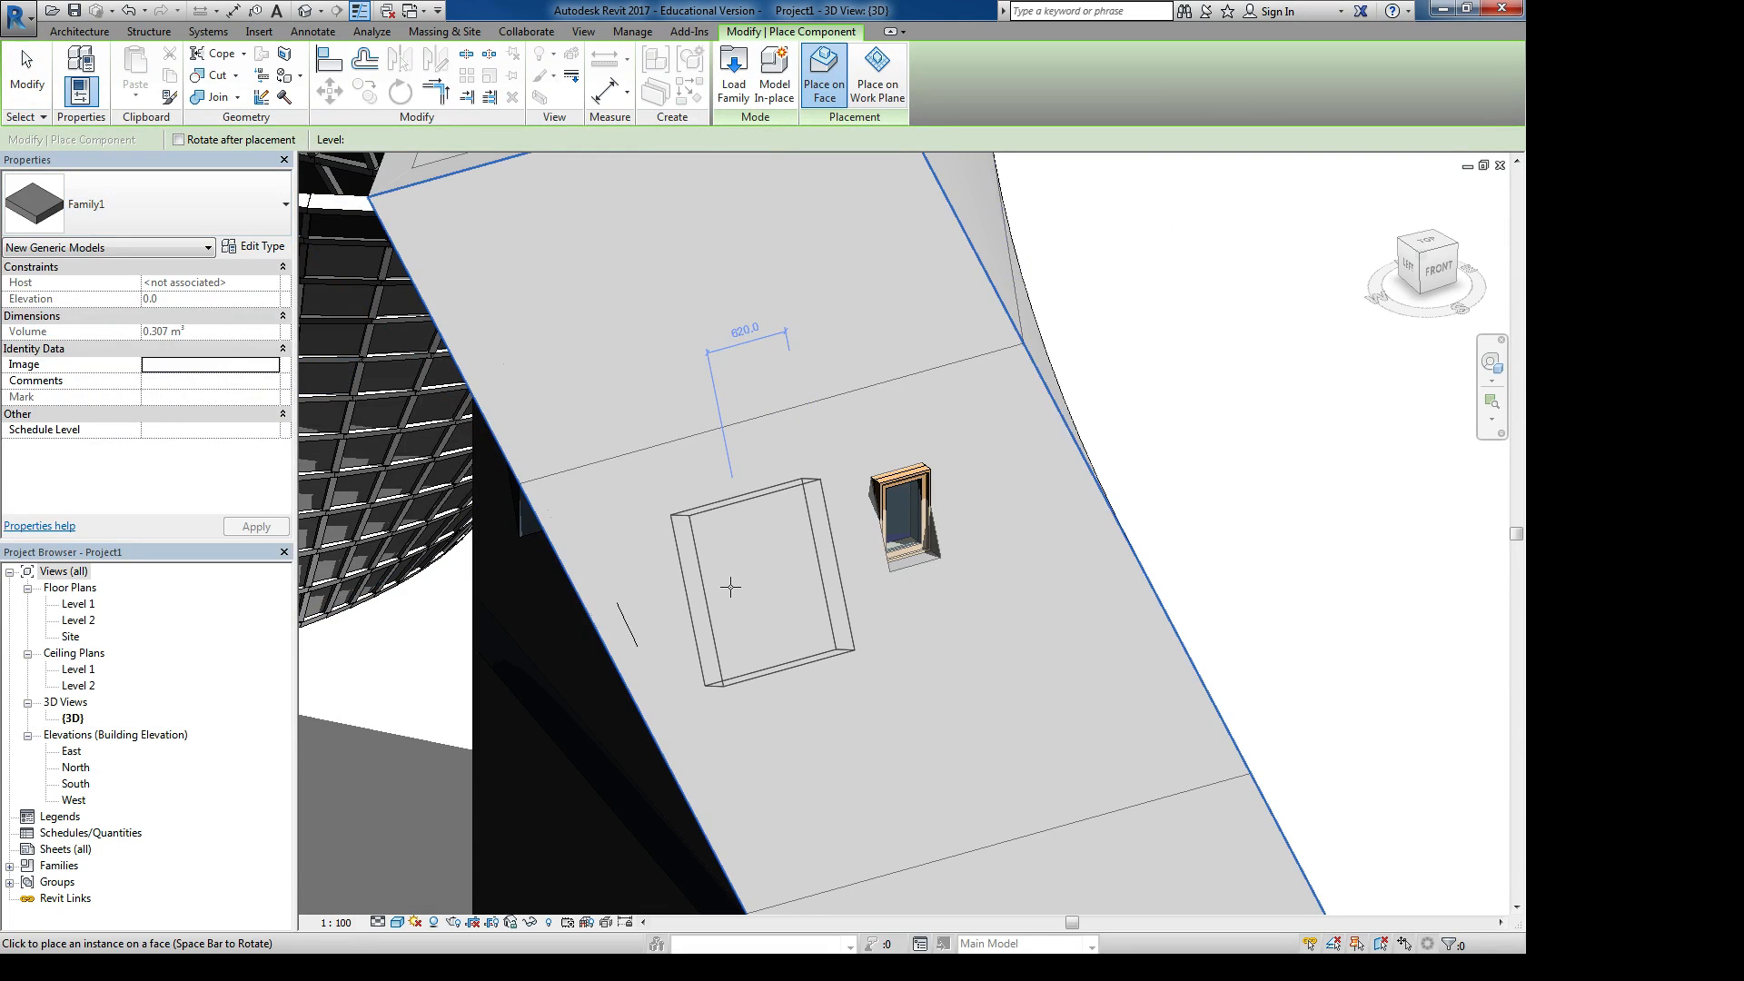
left_click(726, 582)
middle_click_drag(1408, 704, 930, 636, "shift")
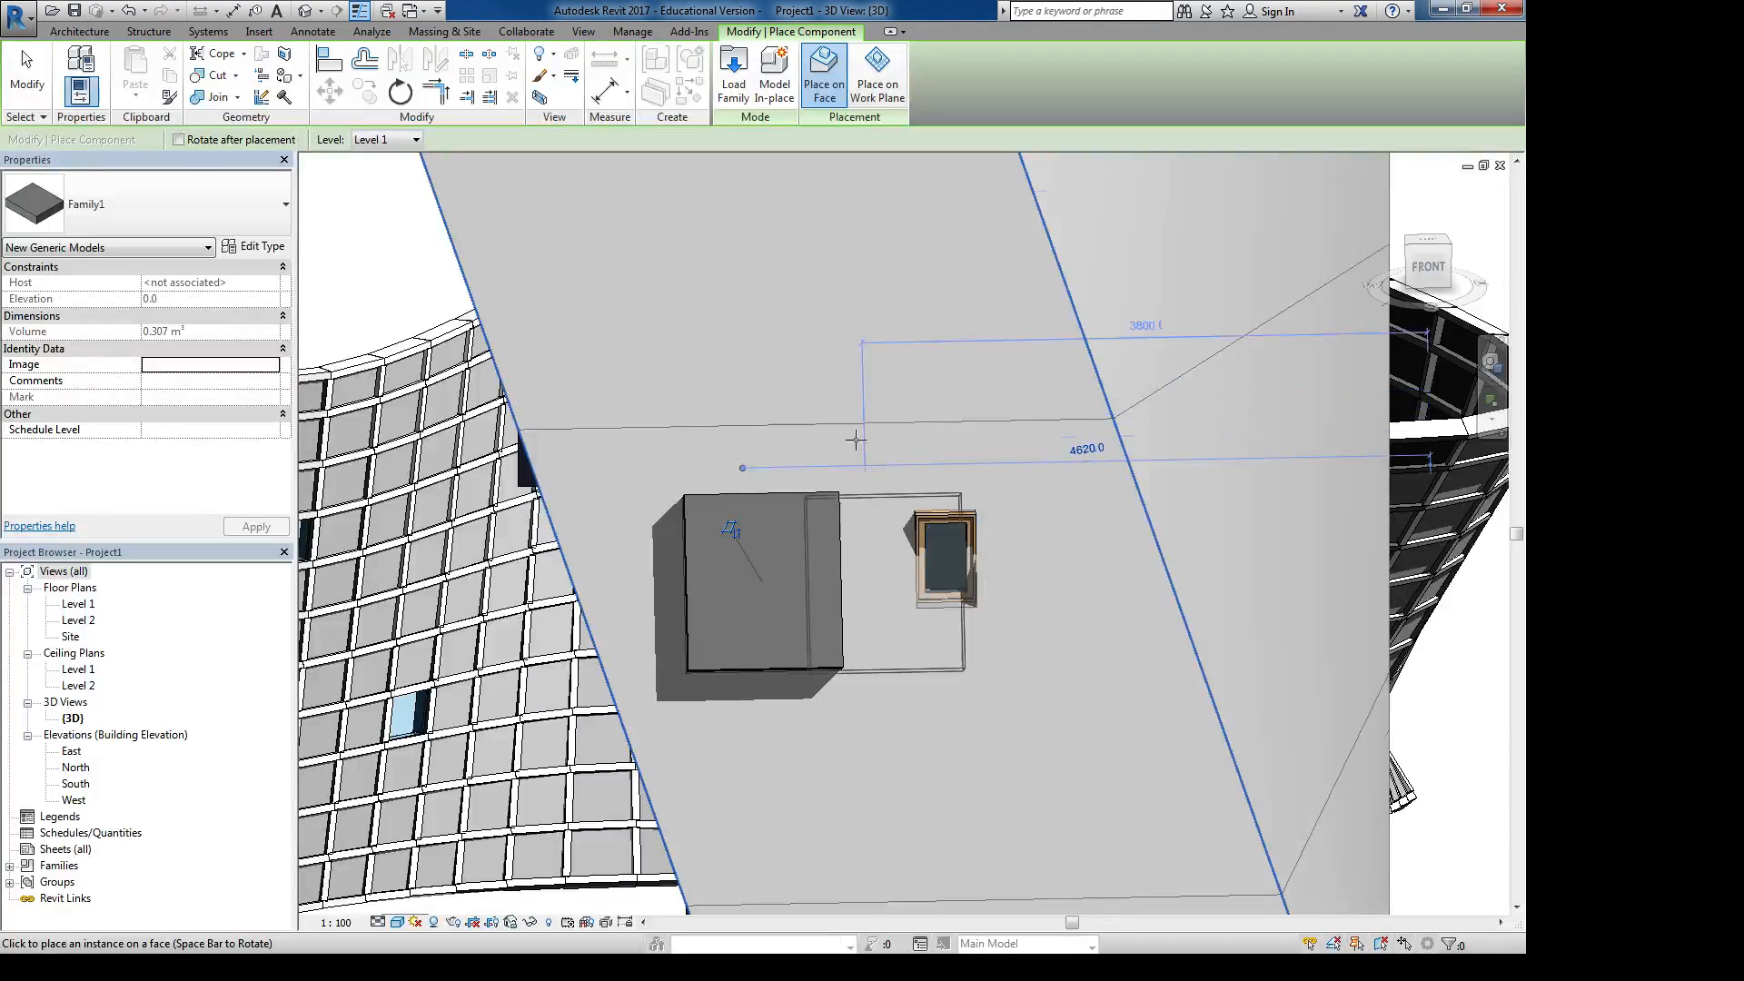
key("Escape")
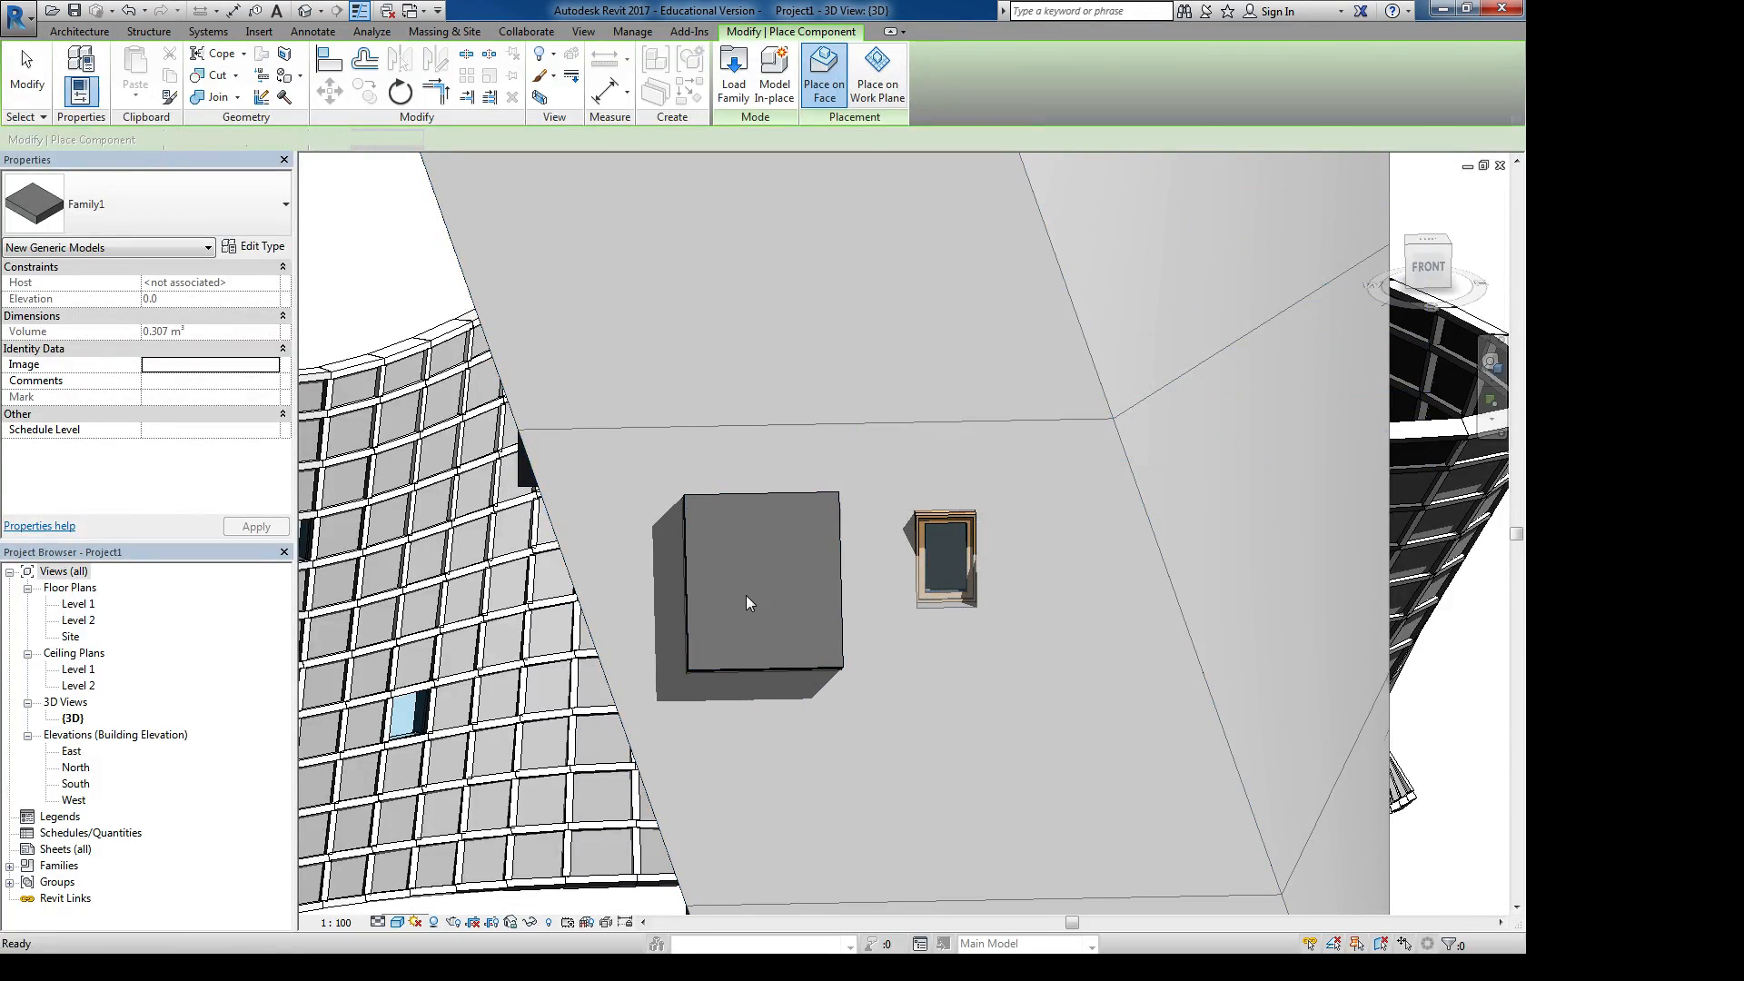
Return to the face-based family and change its family category to Windows
key("ctrl+Tab")
key("ctrl+Tab")
key("ctrl+Tab")
key("ctrl+Tab")
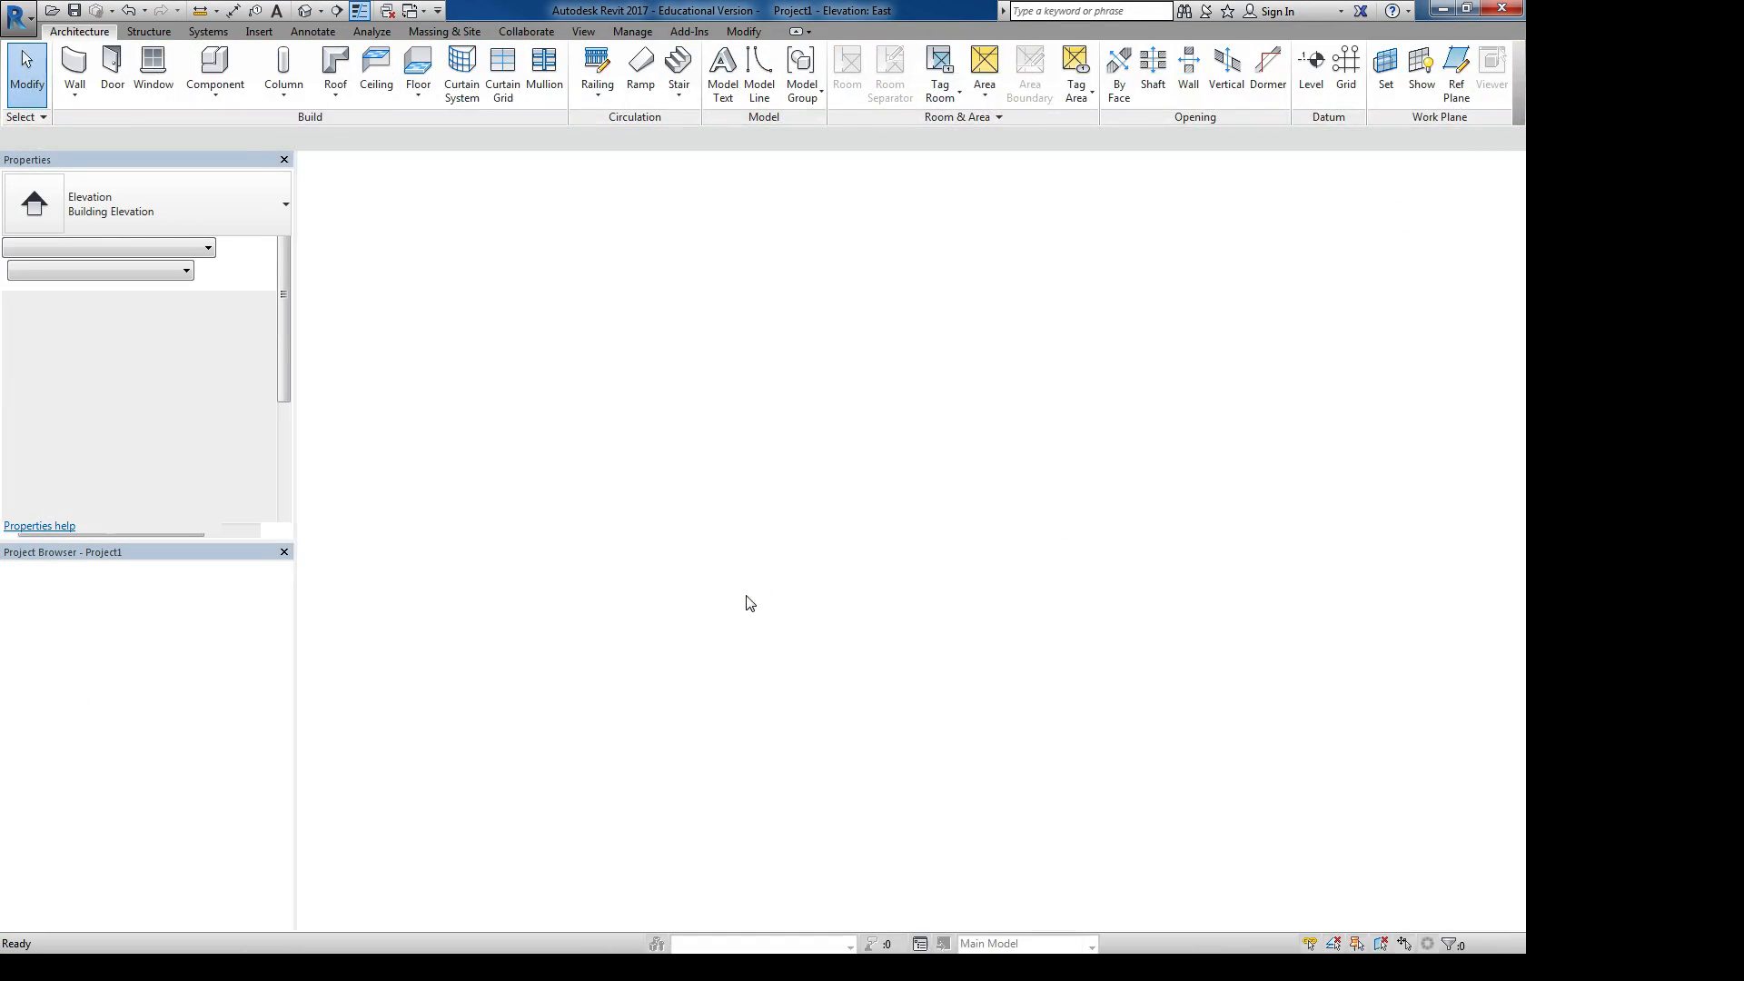
key("ctrl+Tab")
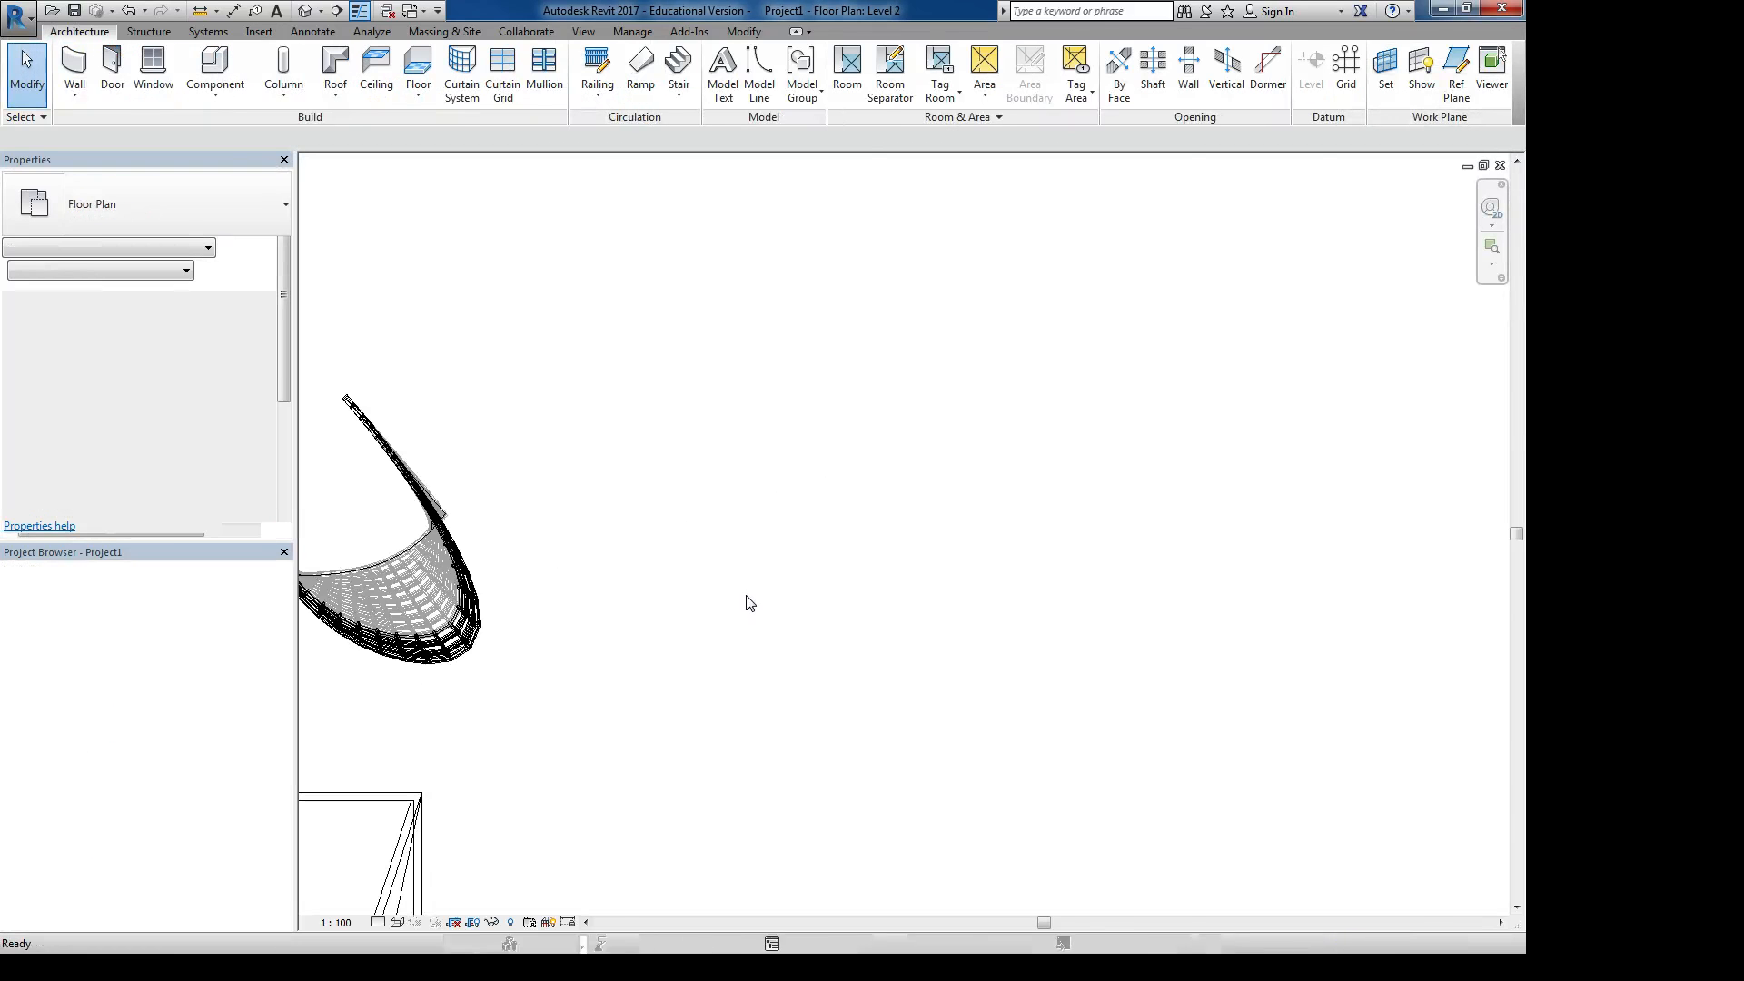
key("ctrl+Tab")
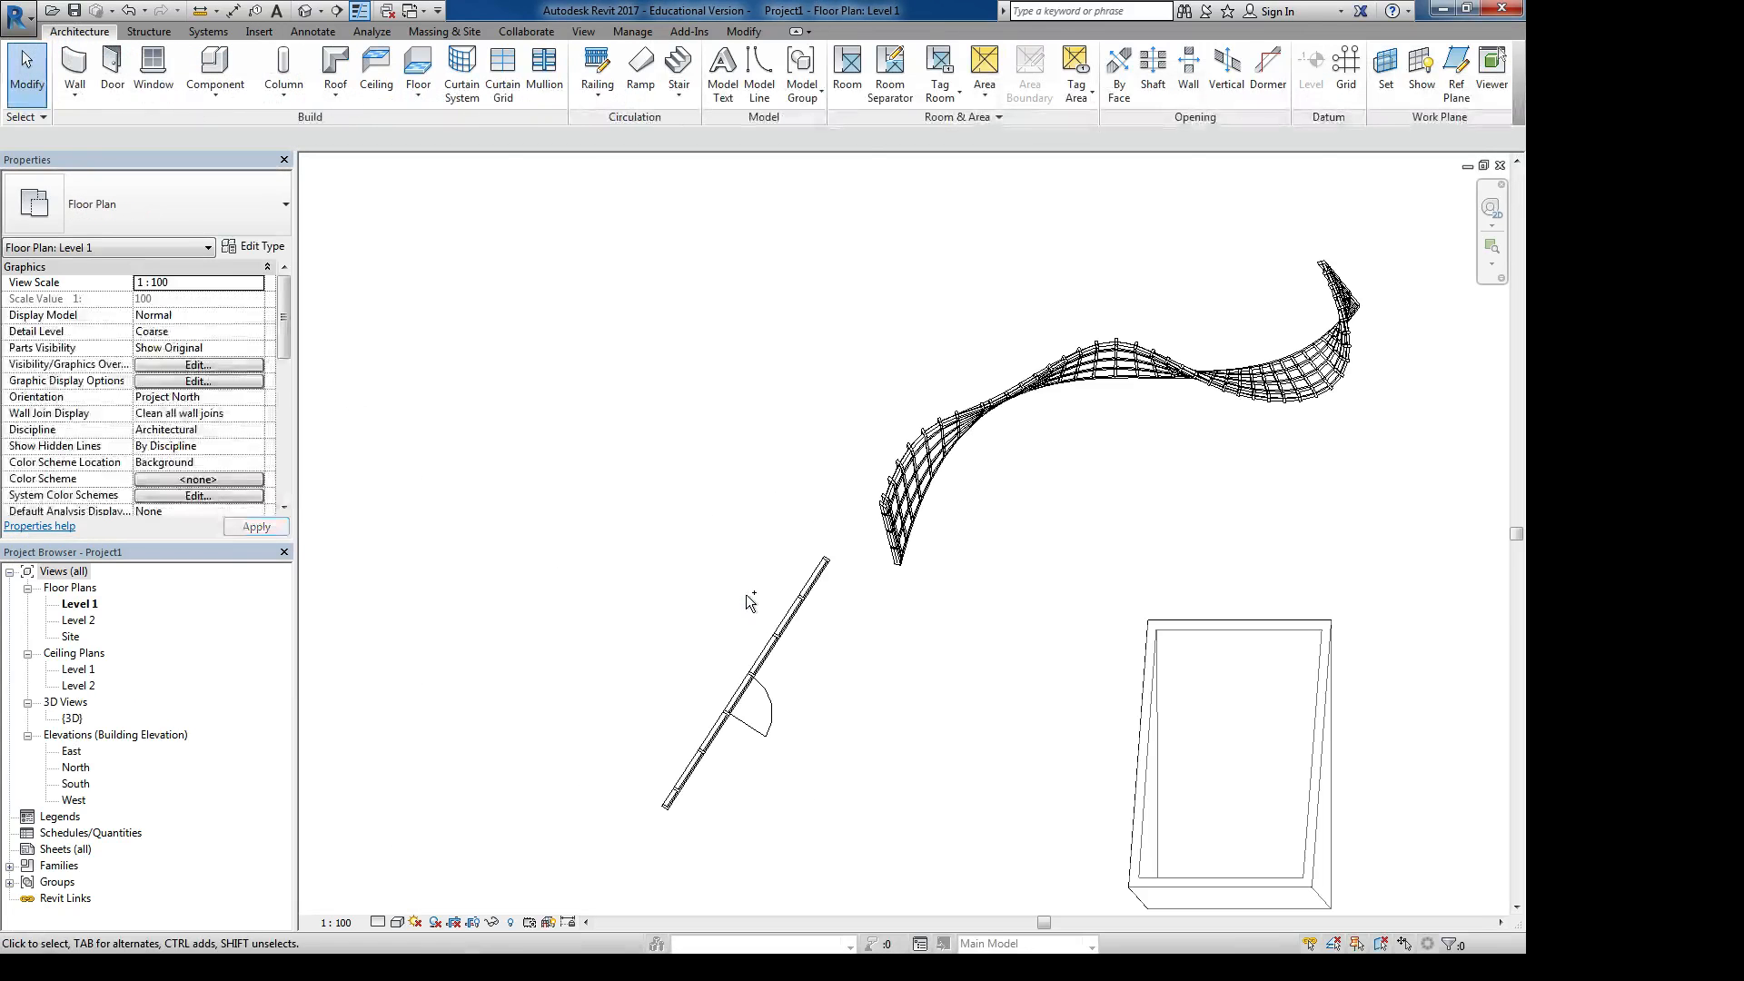
key("ctrl+Tab")
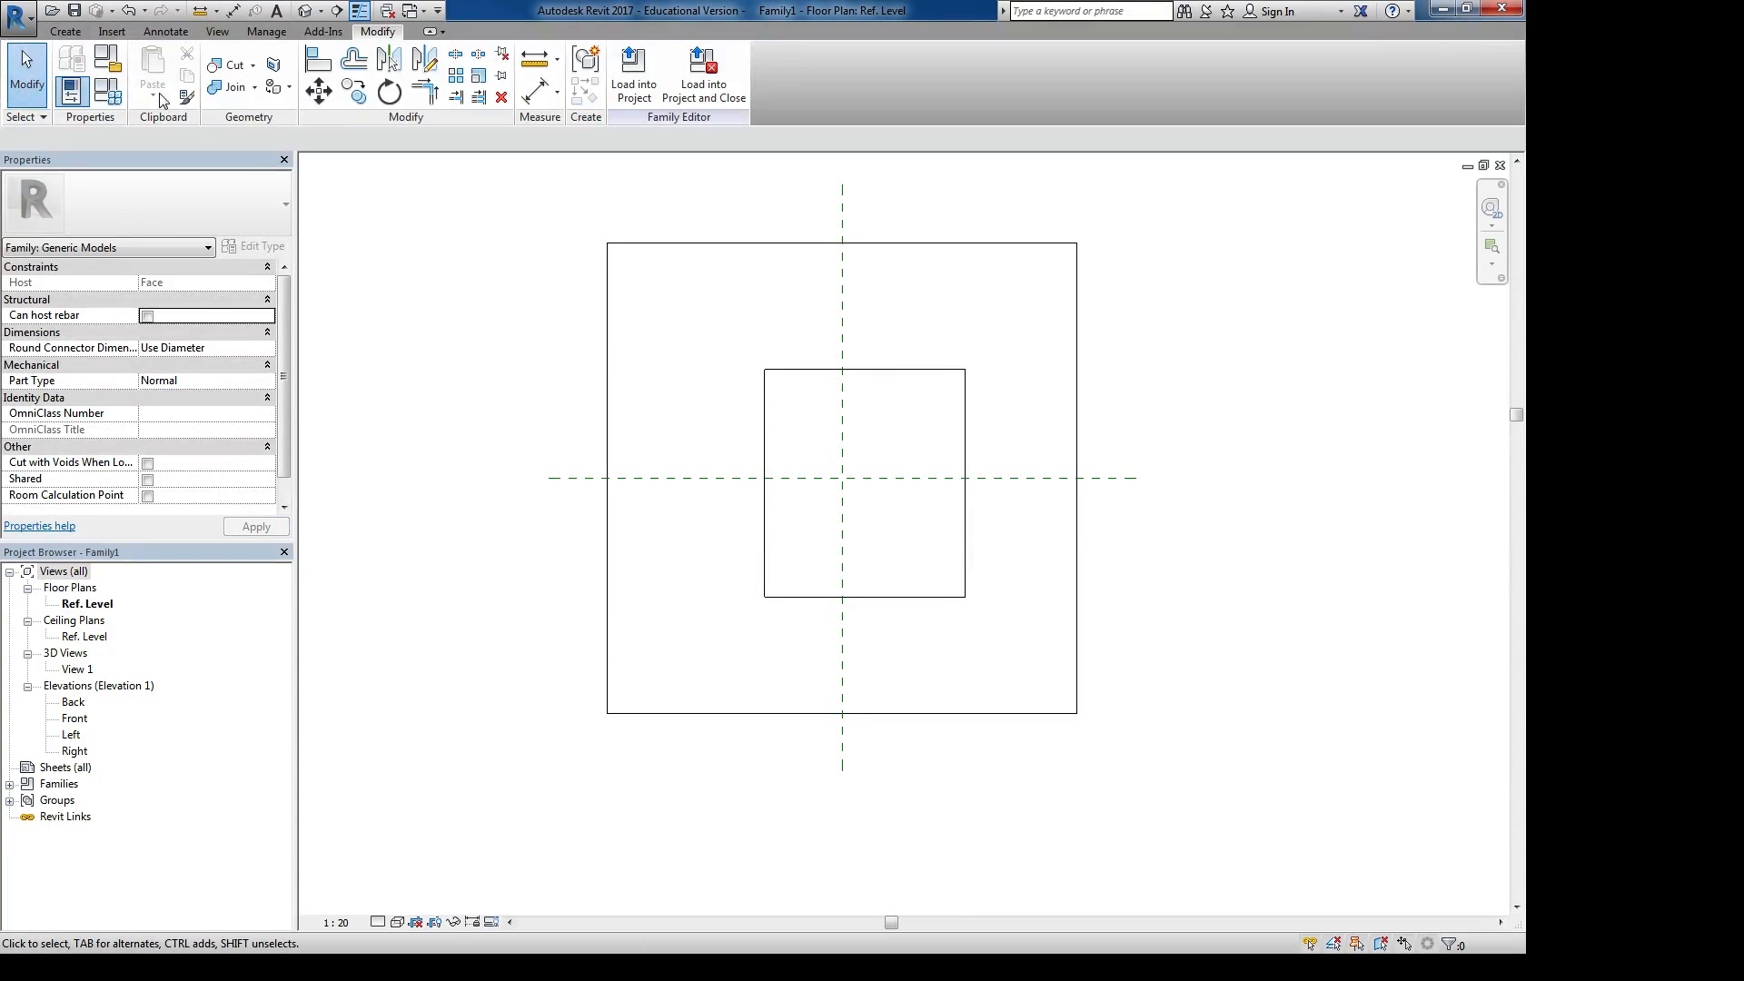
left_click(71, 58)
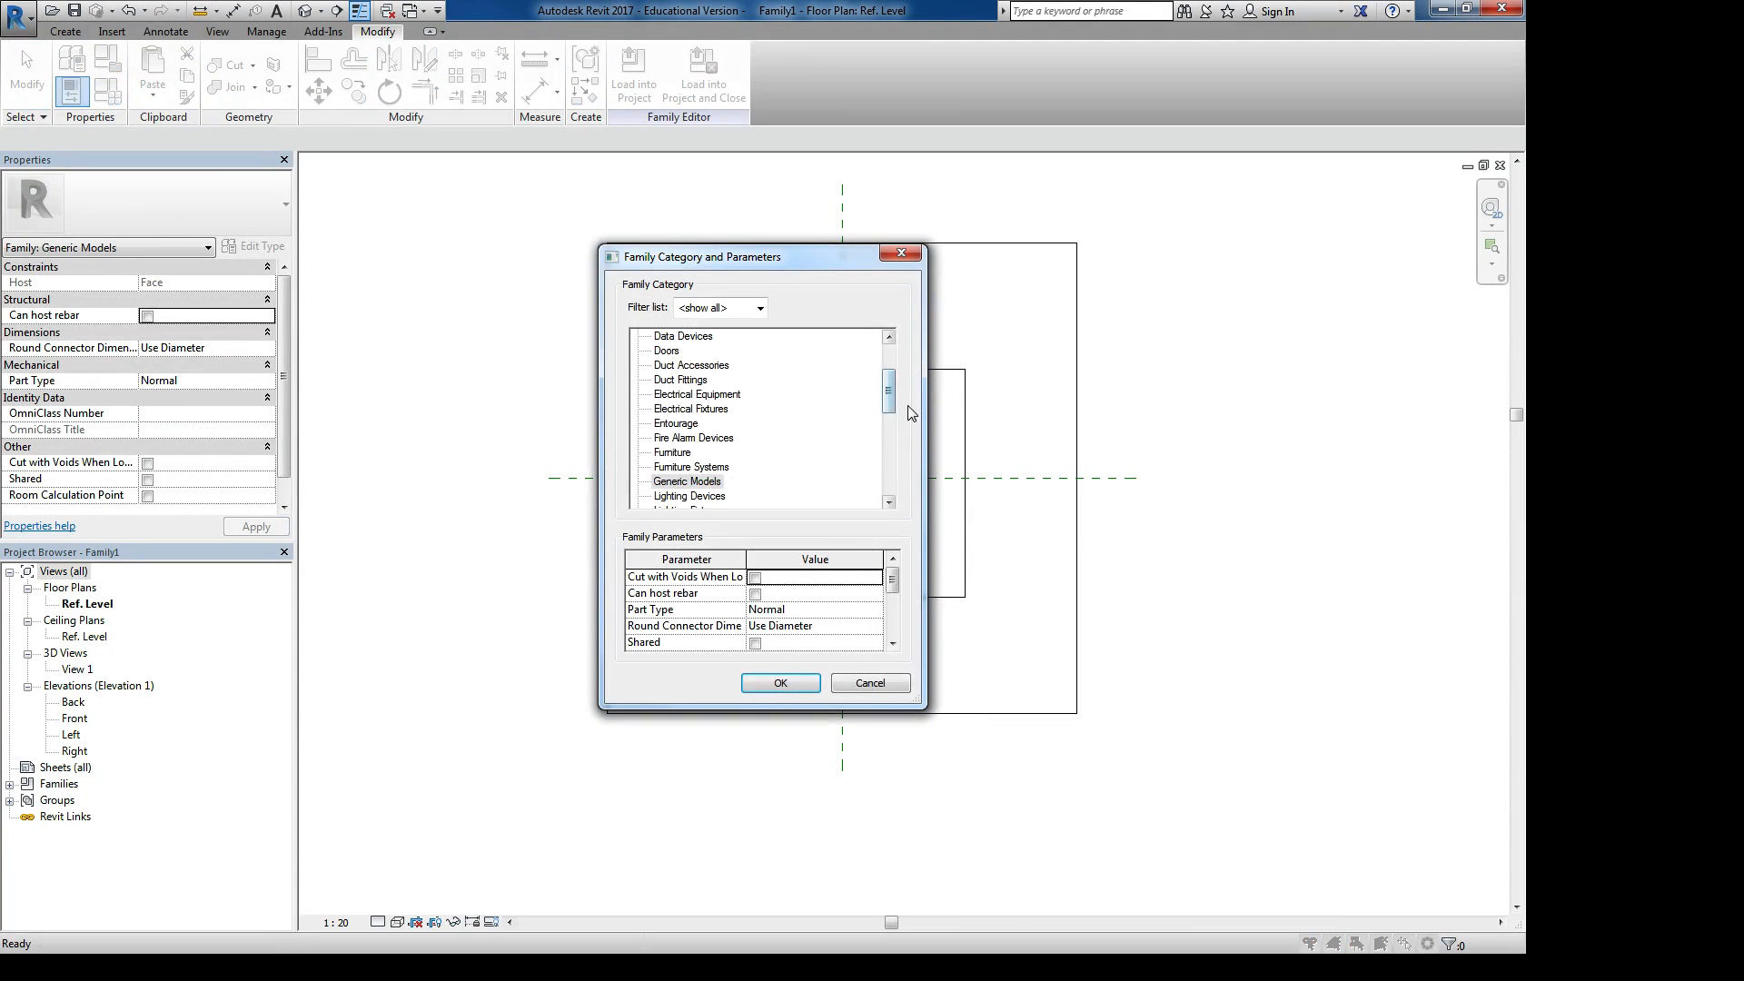
left_click_drag(889, 398, 864, 490)
left_click(694, 500)
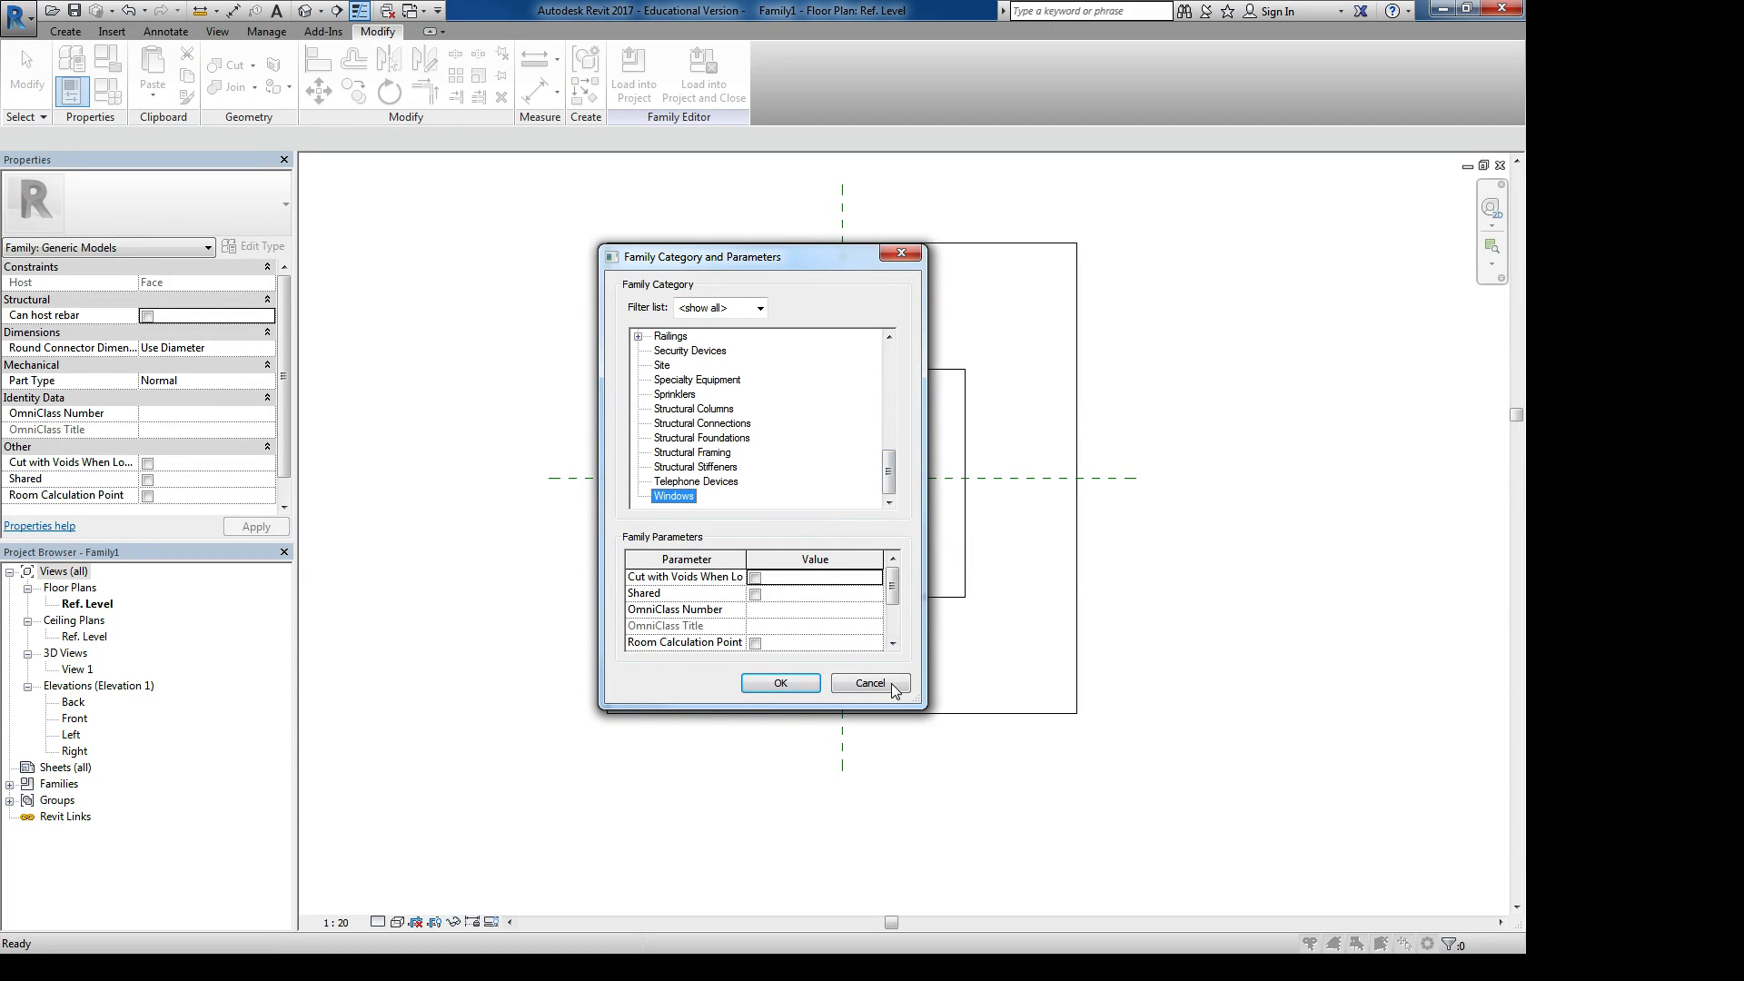
left_click(780, 683)
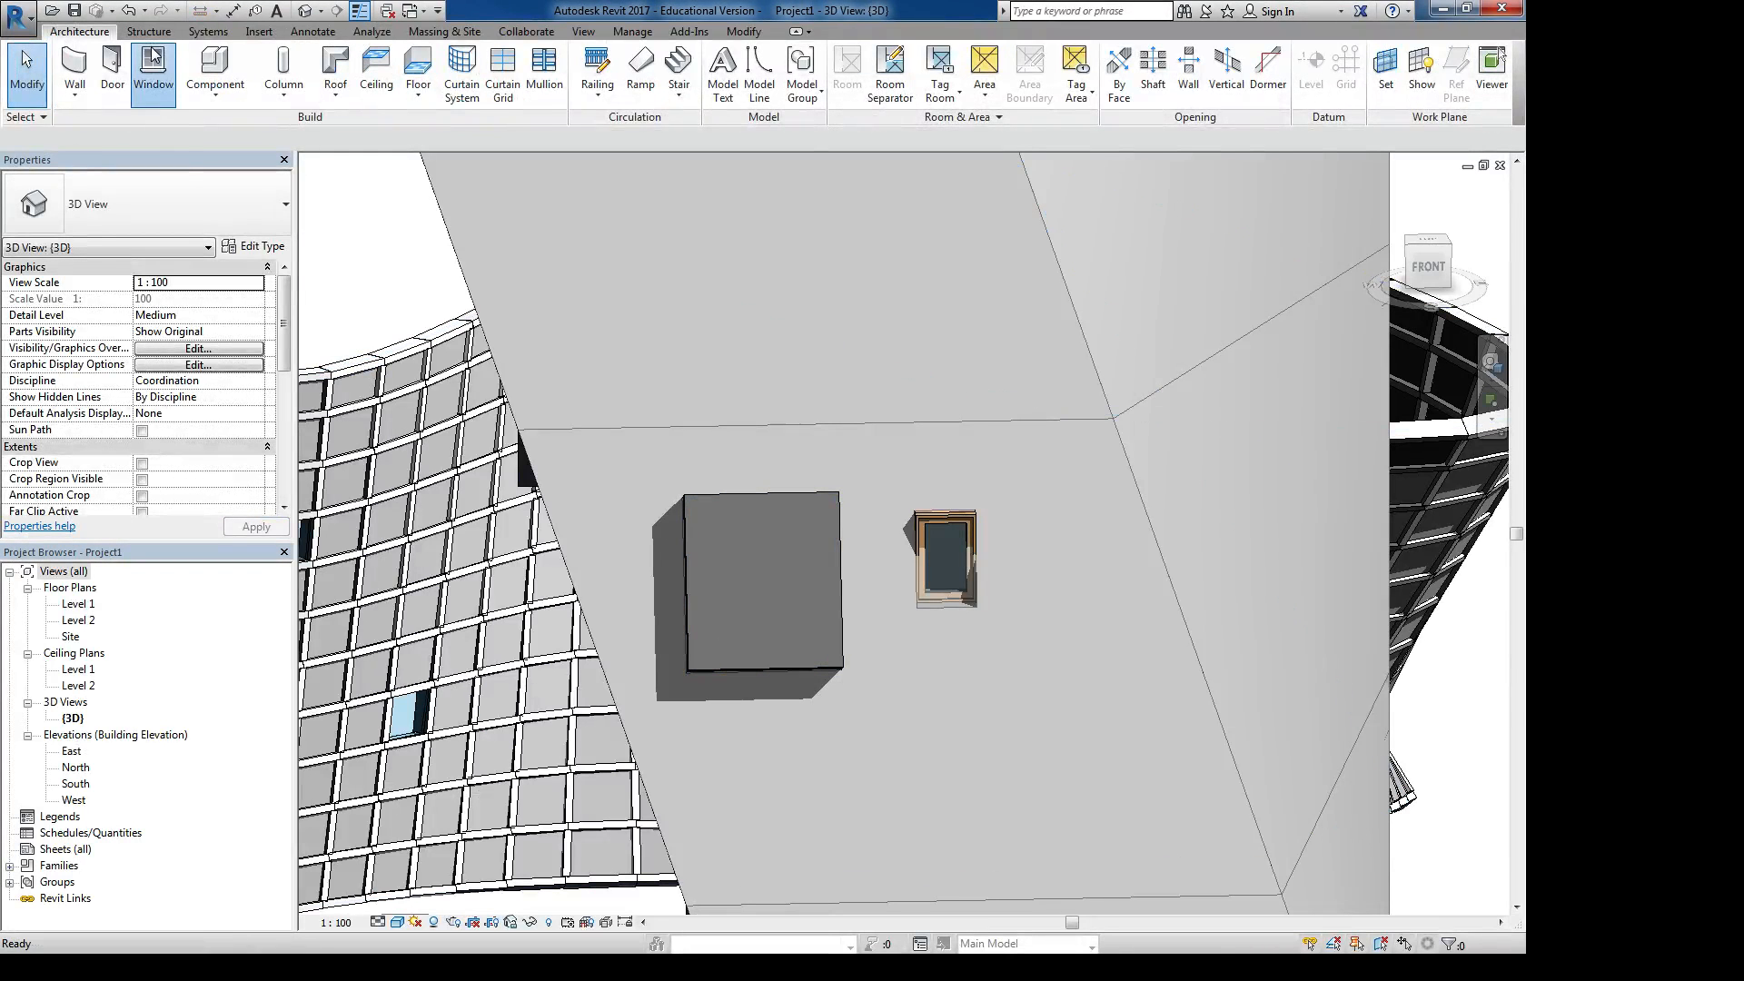
left_click(152, 60)
left_click(199, 193)
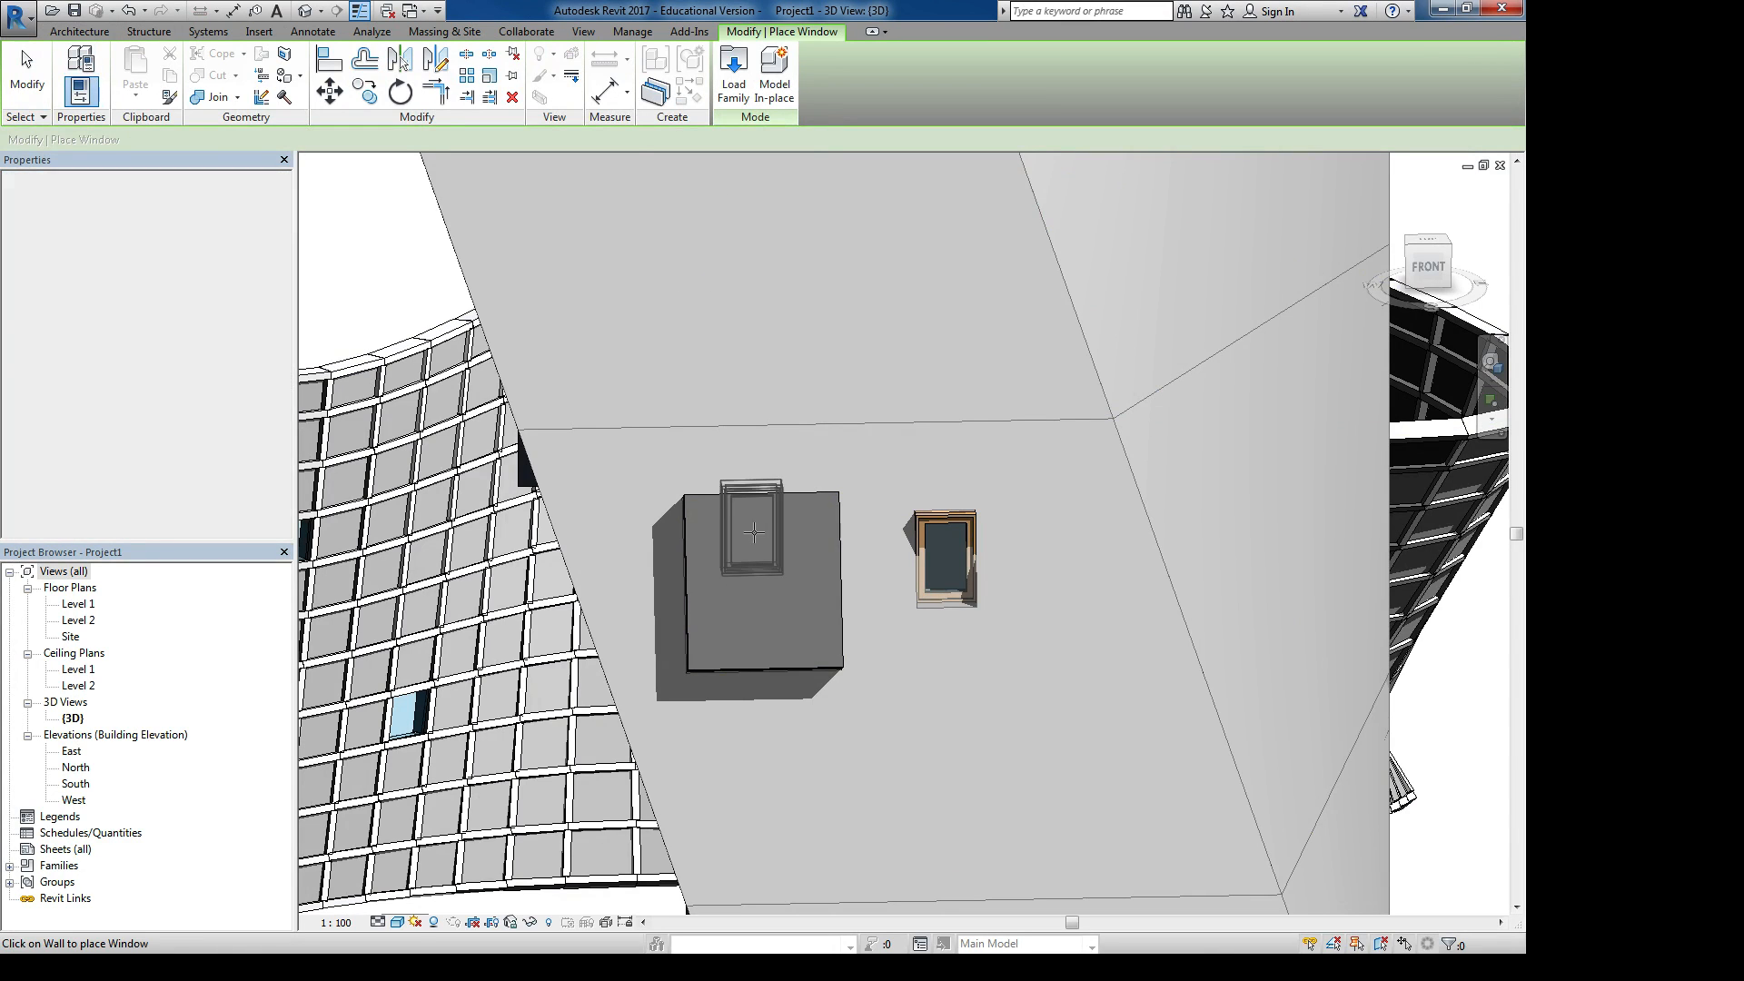
key("Escape")
key("Escape")
mouse_move(728, 560)
middle_mouse_down("shift")
mouse_move(695, 560)
mouse_move(948, 534)
mouse_move(865, 548)
middle_mouse_up("shift")
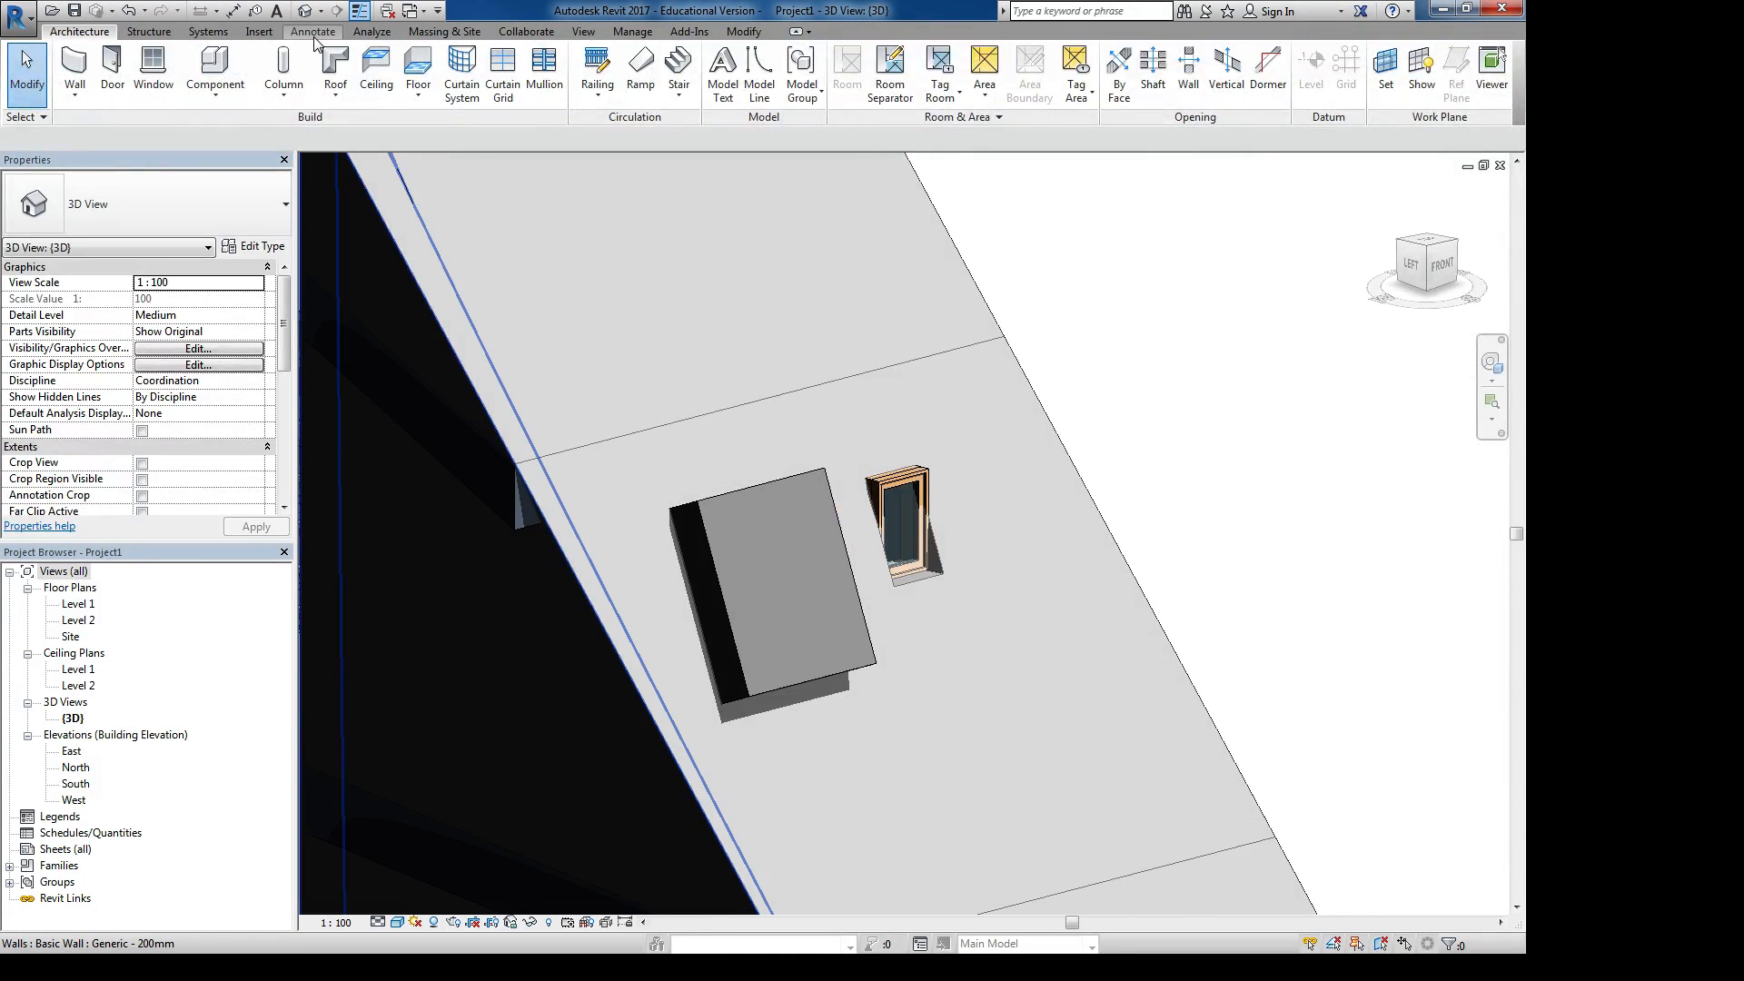
Browse to the Velux Windows folder on USB DISK (D:) to load families into the project
left_click(259, 31)
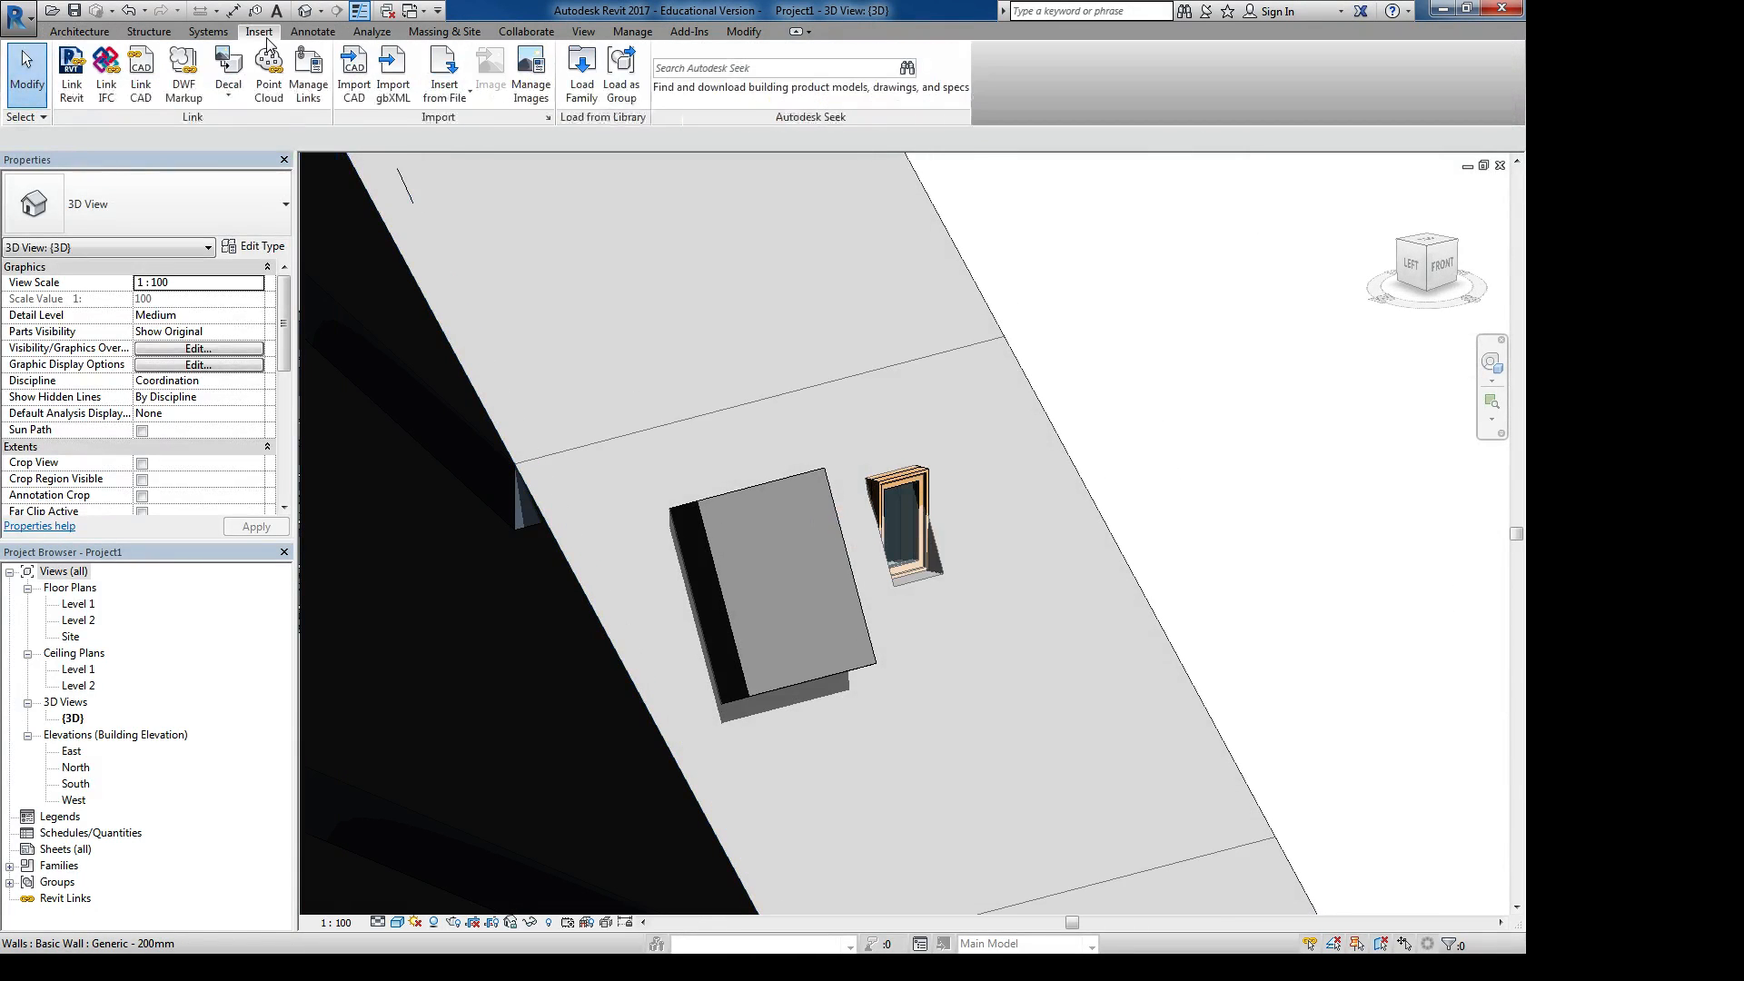
left_click(574, 63)
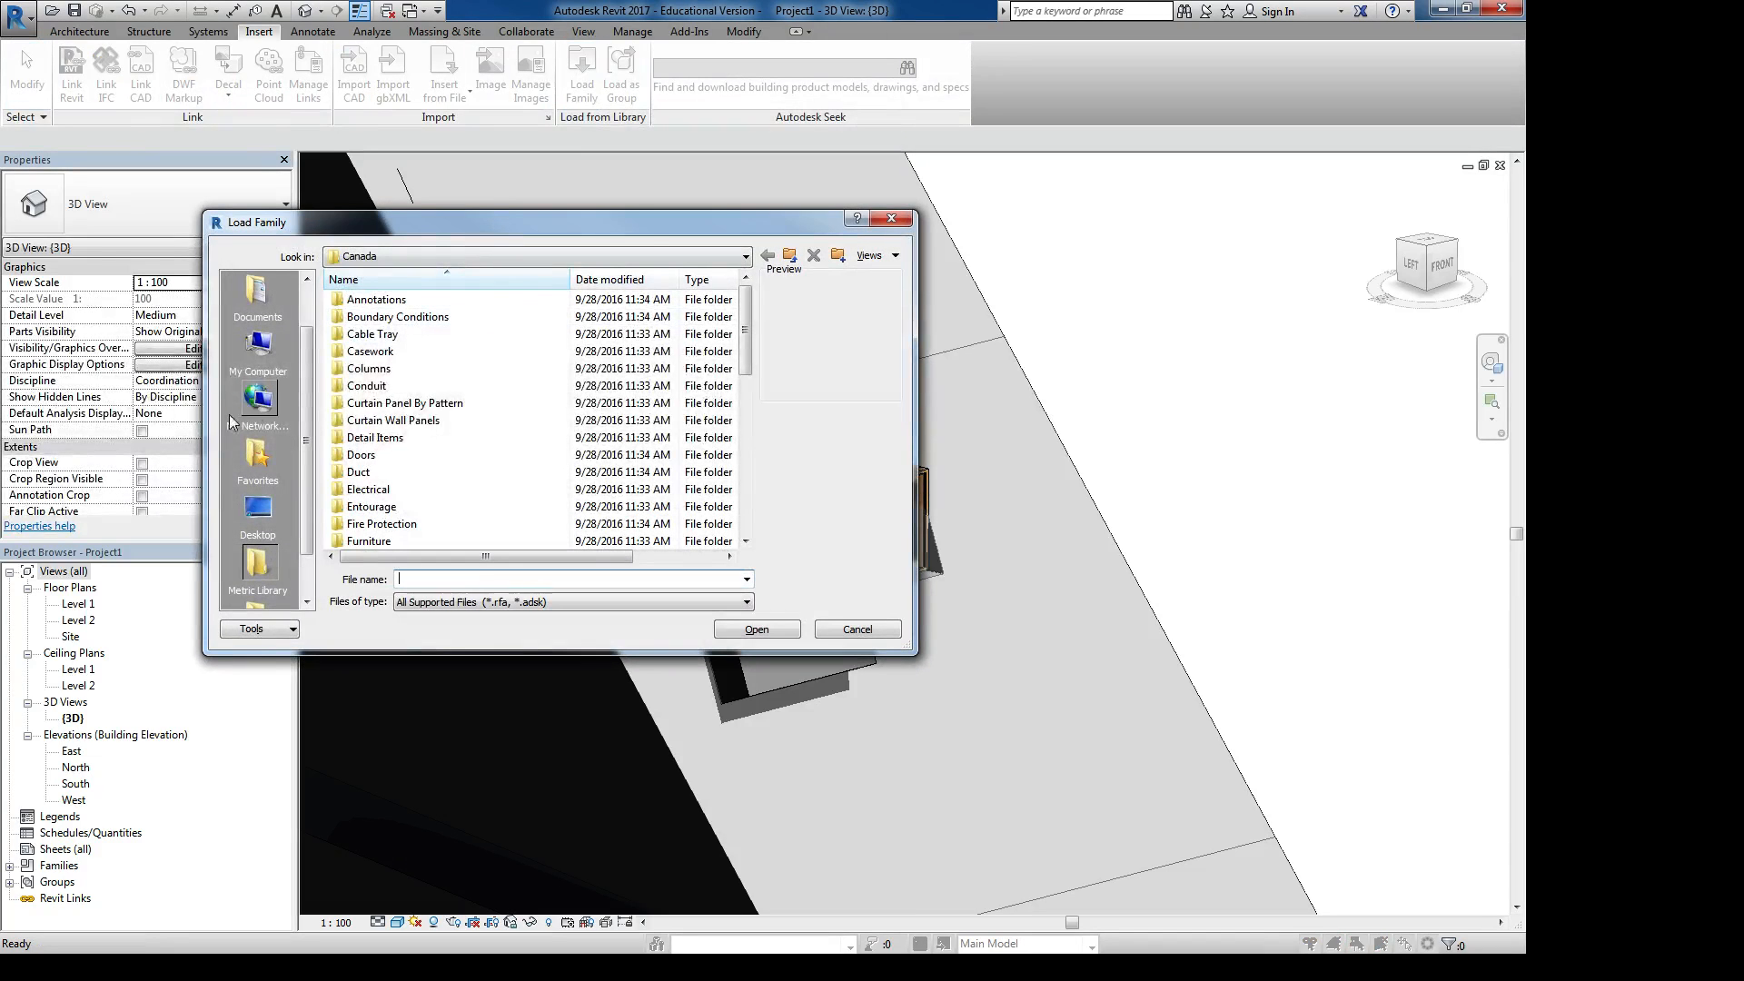
scroll(296, 509, "down", 1)
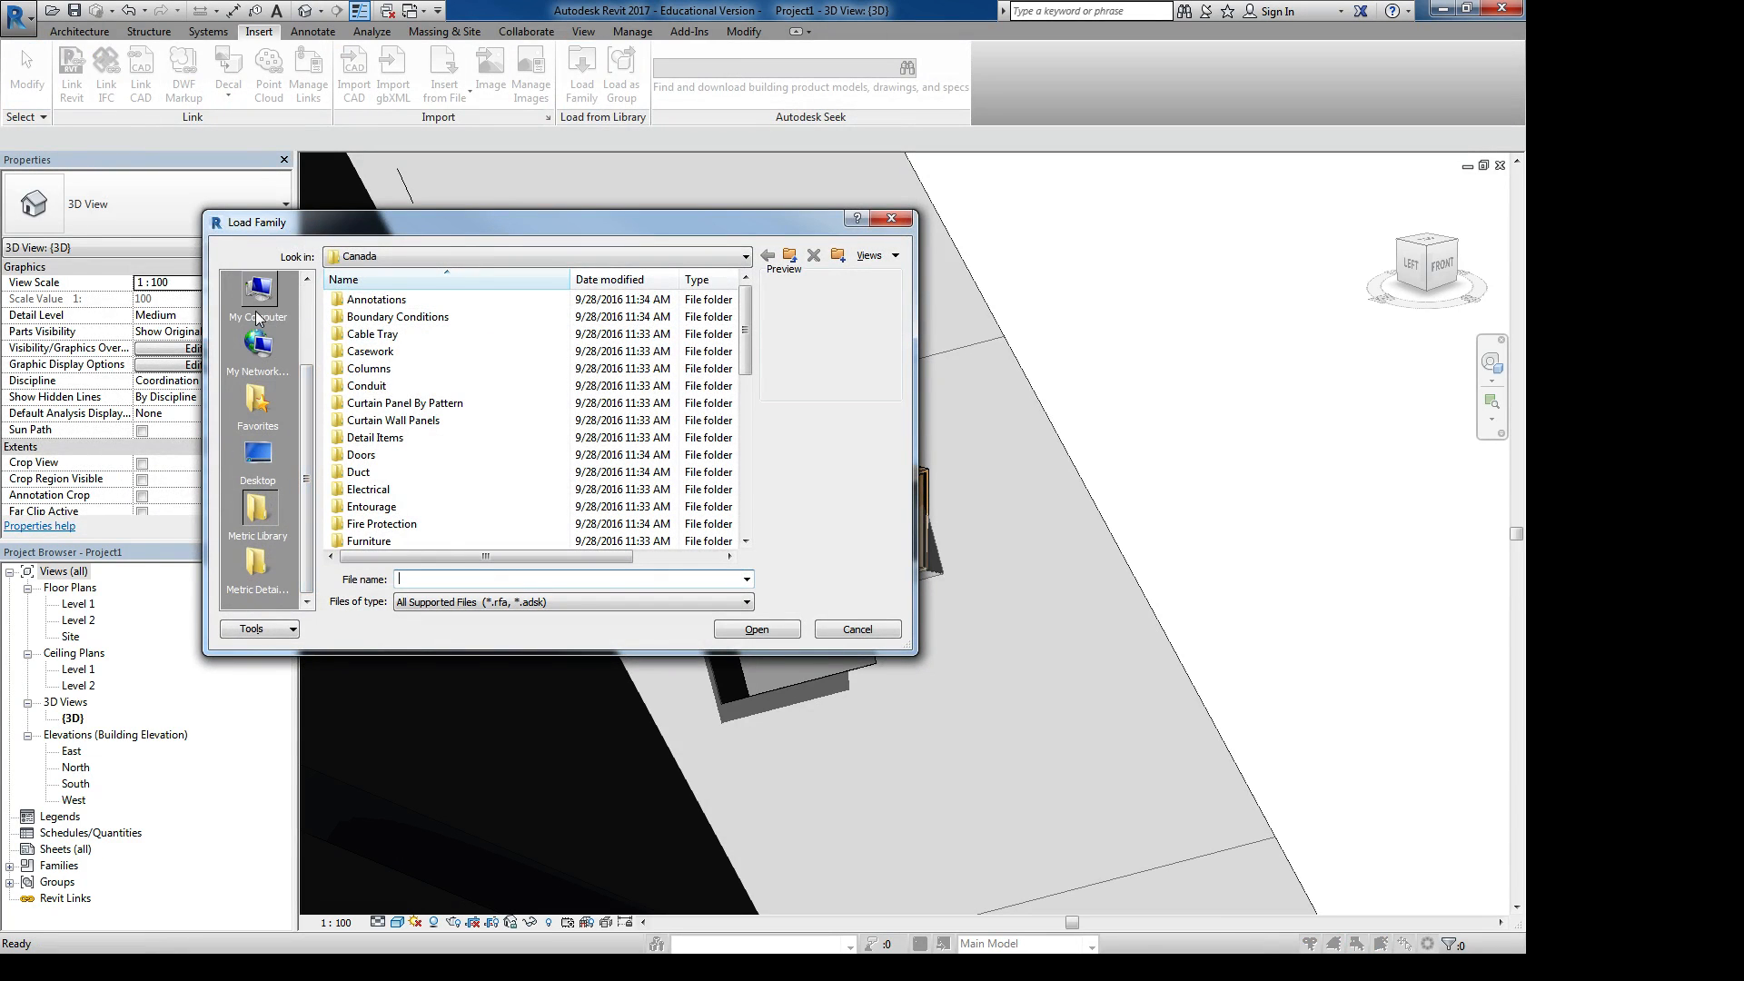
scroll(258, 381, "up", 2)
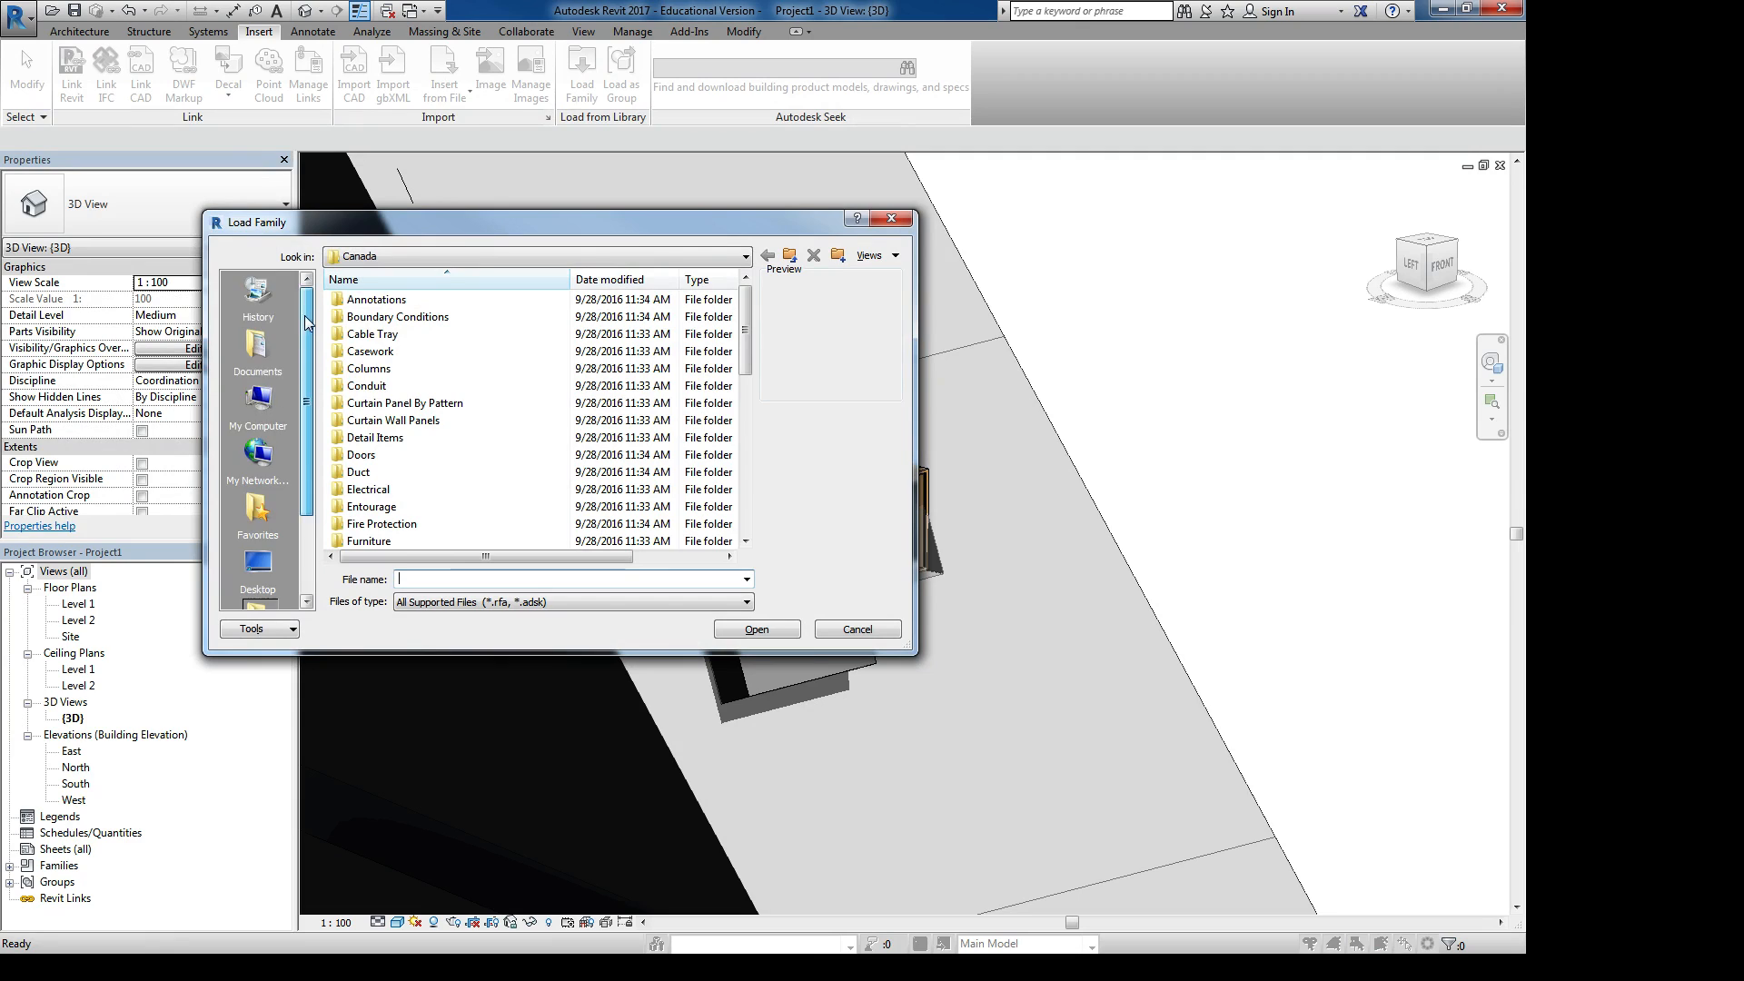
left_click(259, 405)
double_click(372, 362)
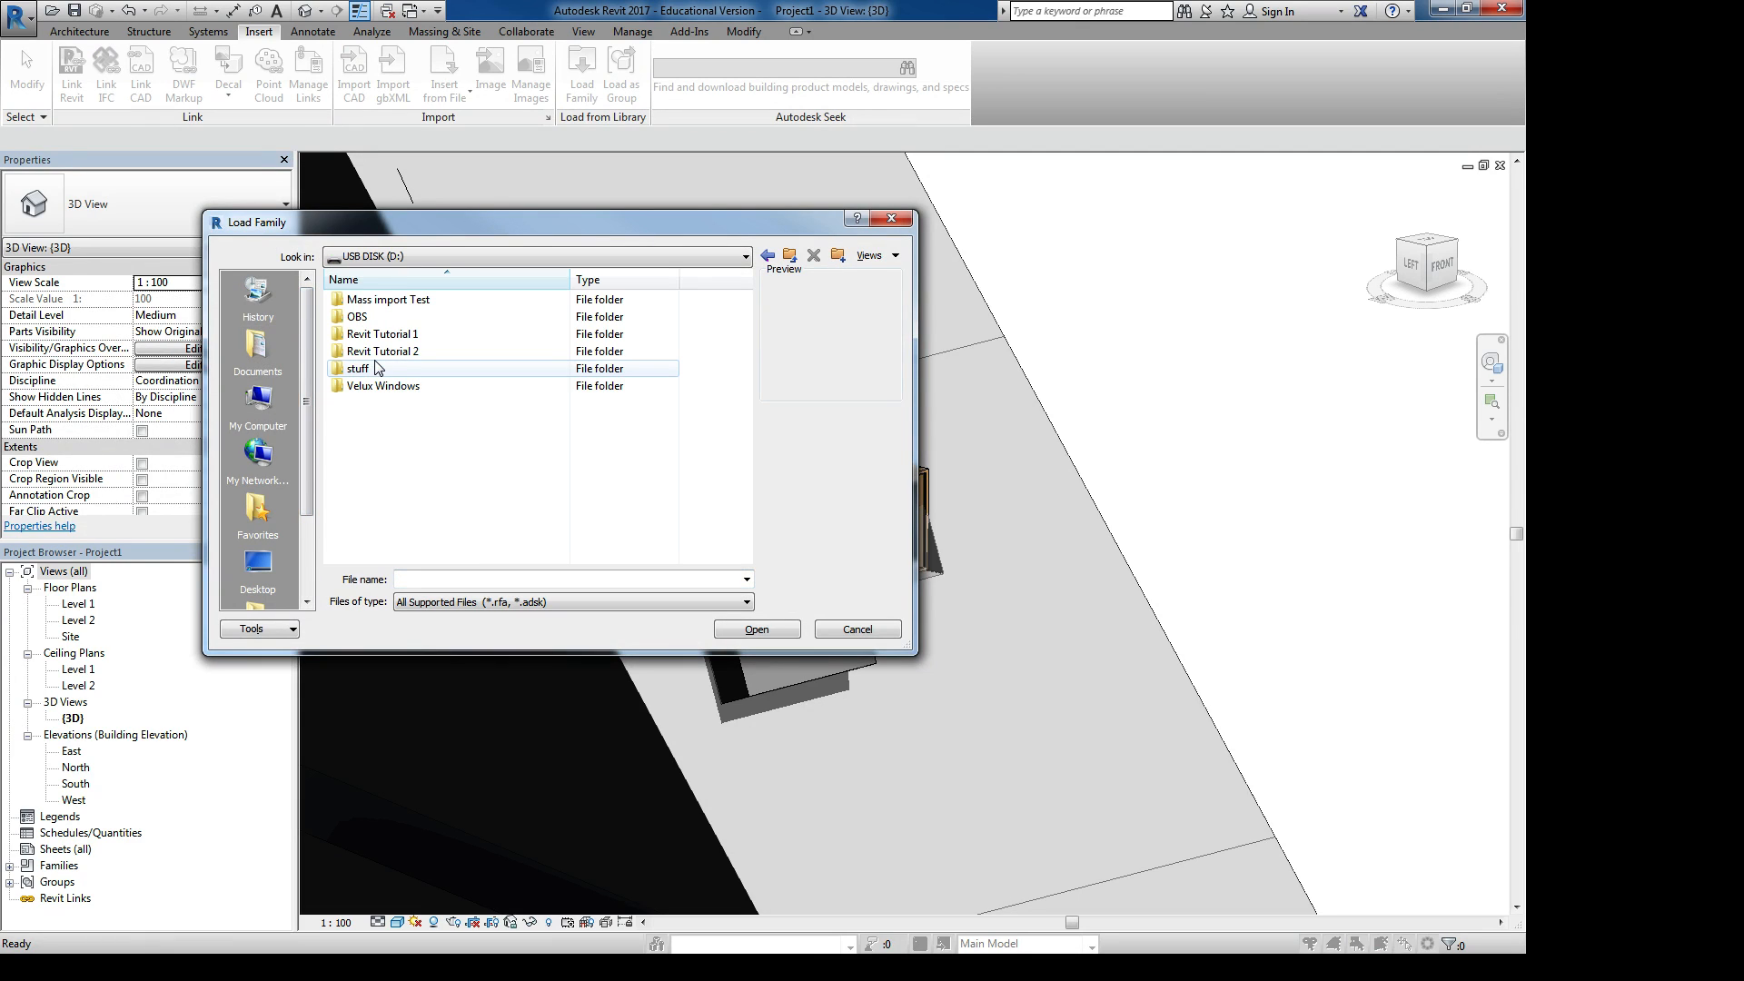
double_click(369, 387)
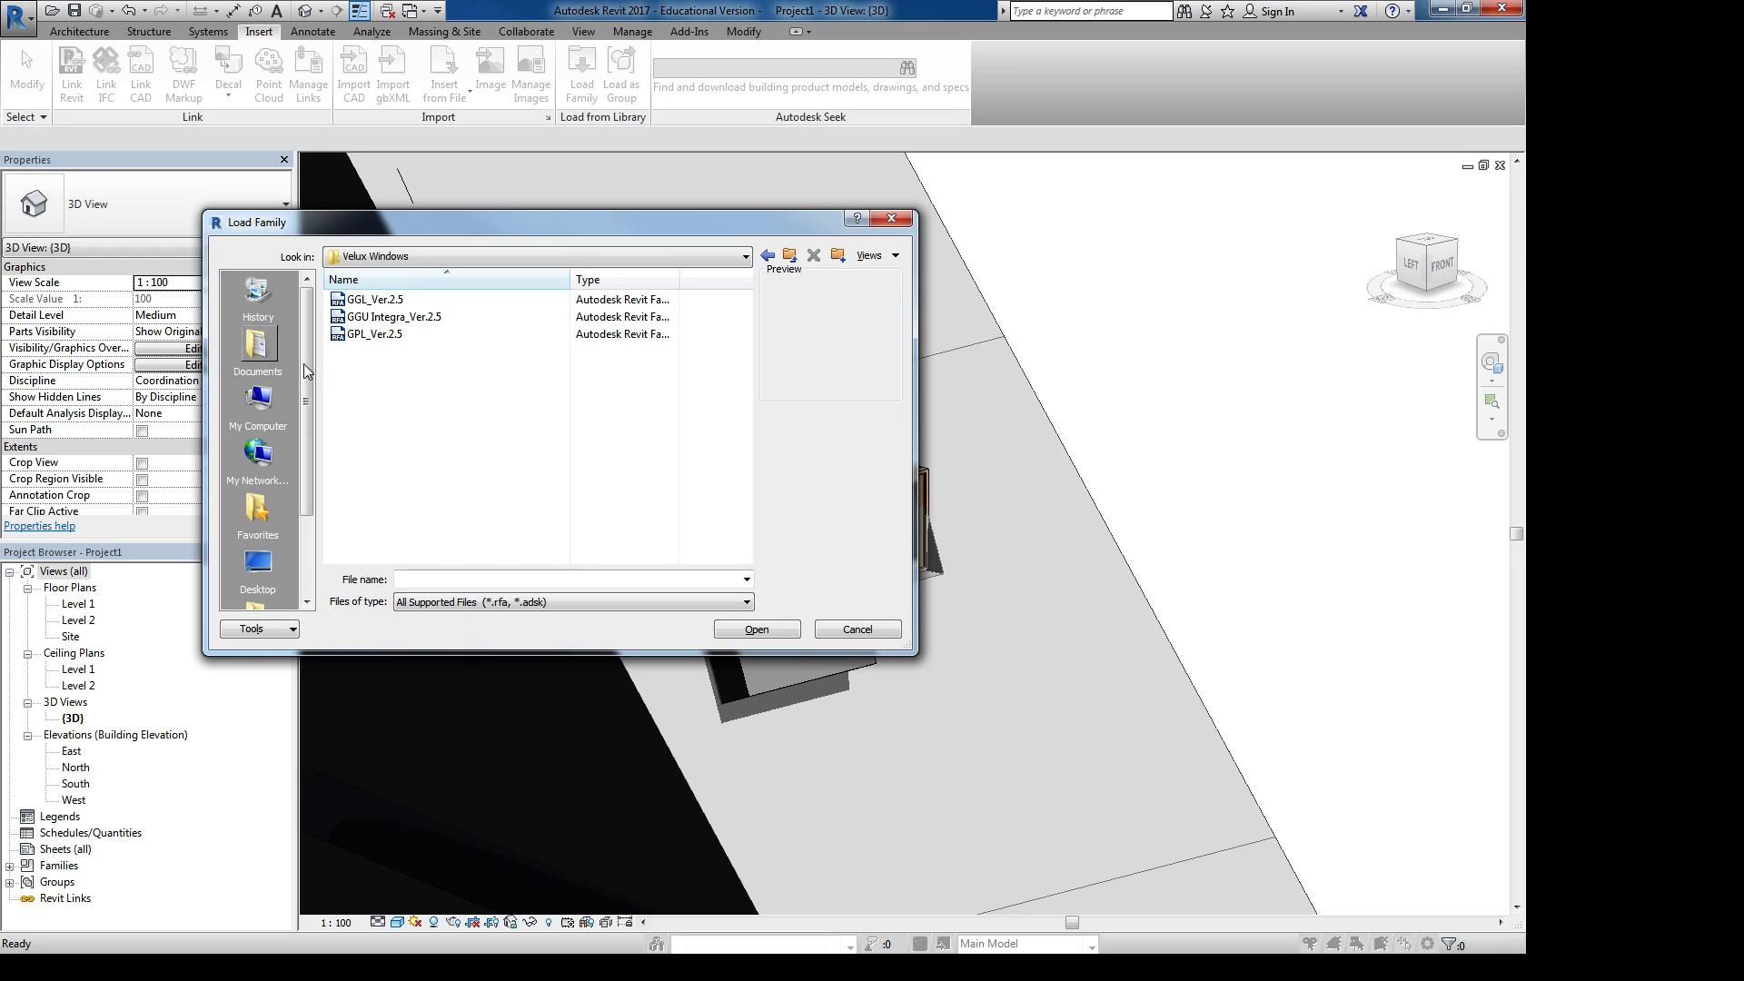
Load the GGL_Ver.2.5, GGU Integra_Ver.2.5 and GPL_Ver.2.5 window families together
left_click_drag(421, 411, 339, 291)
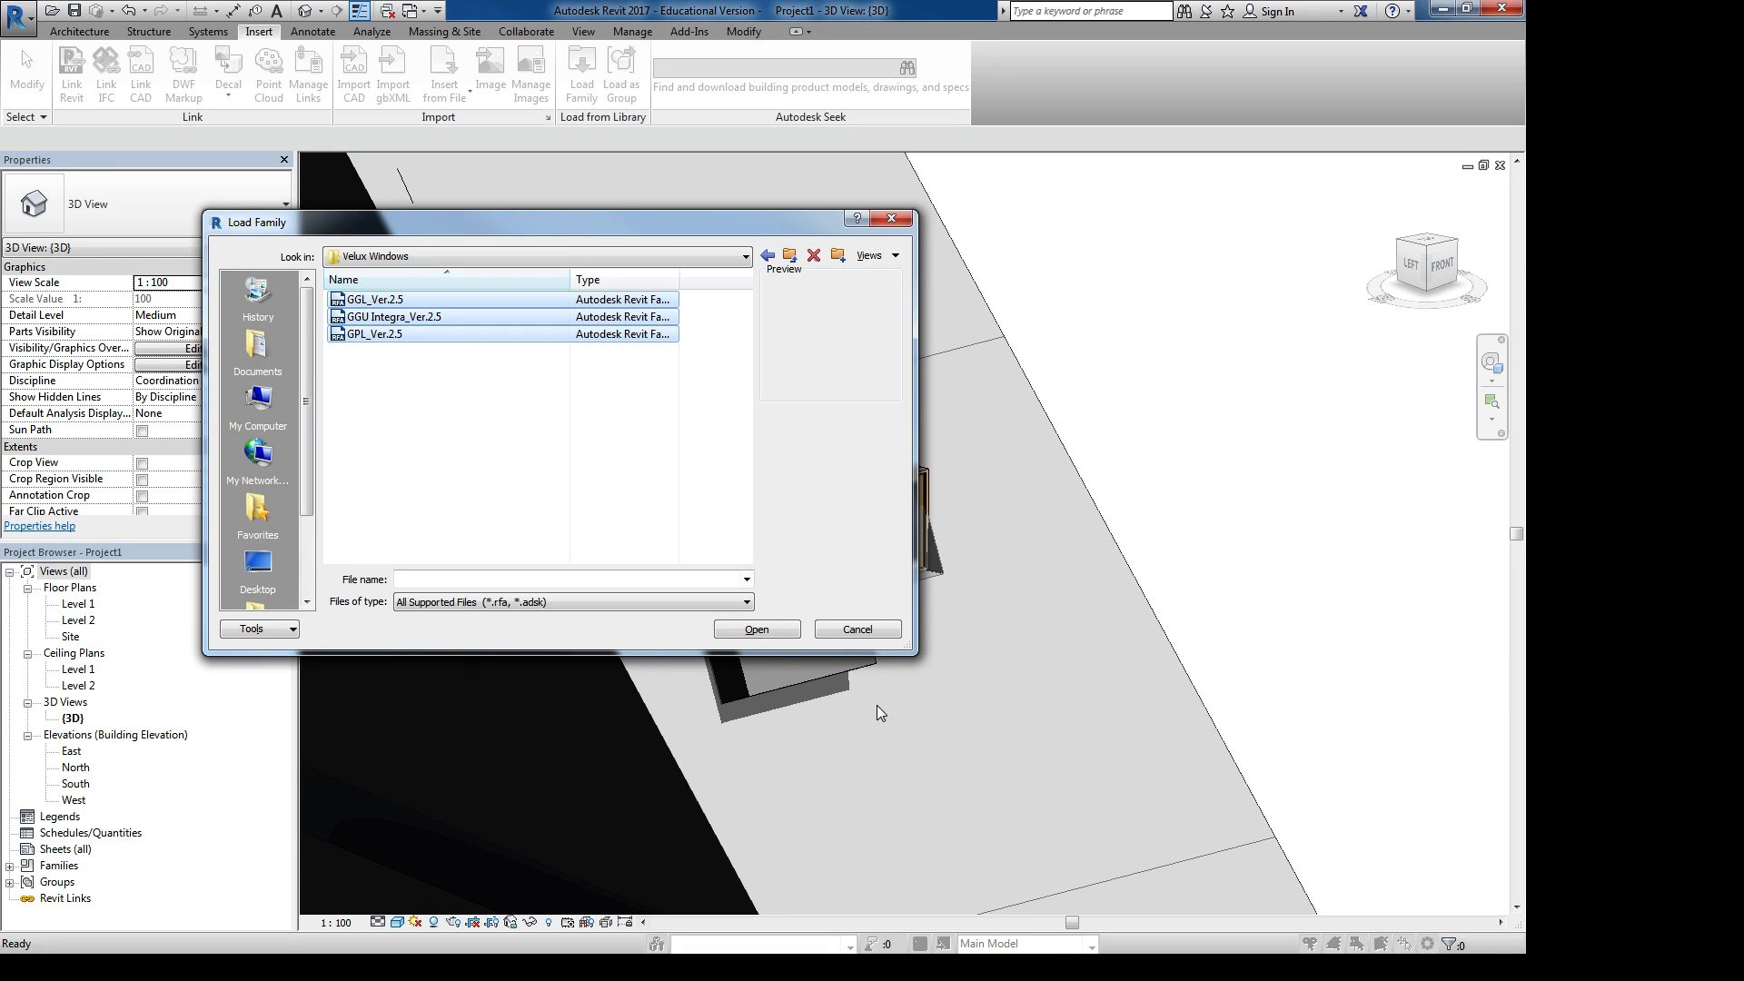
left_click(743, 634)
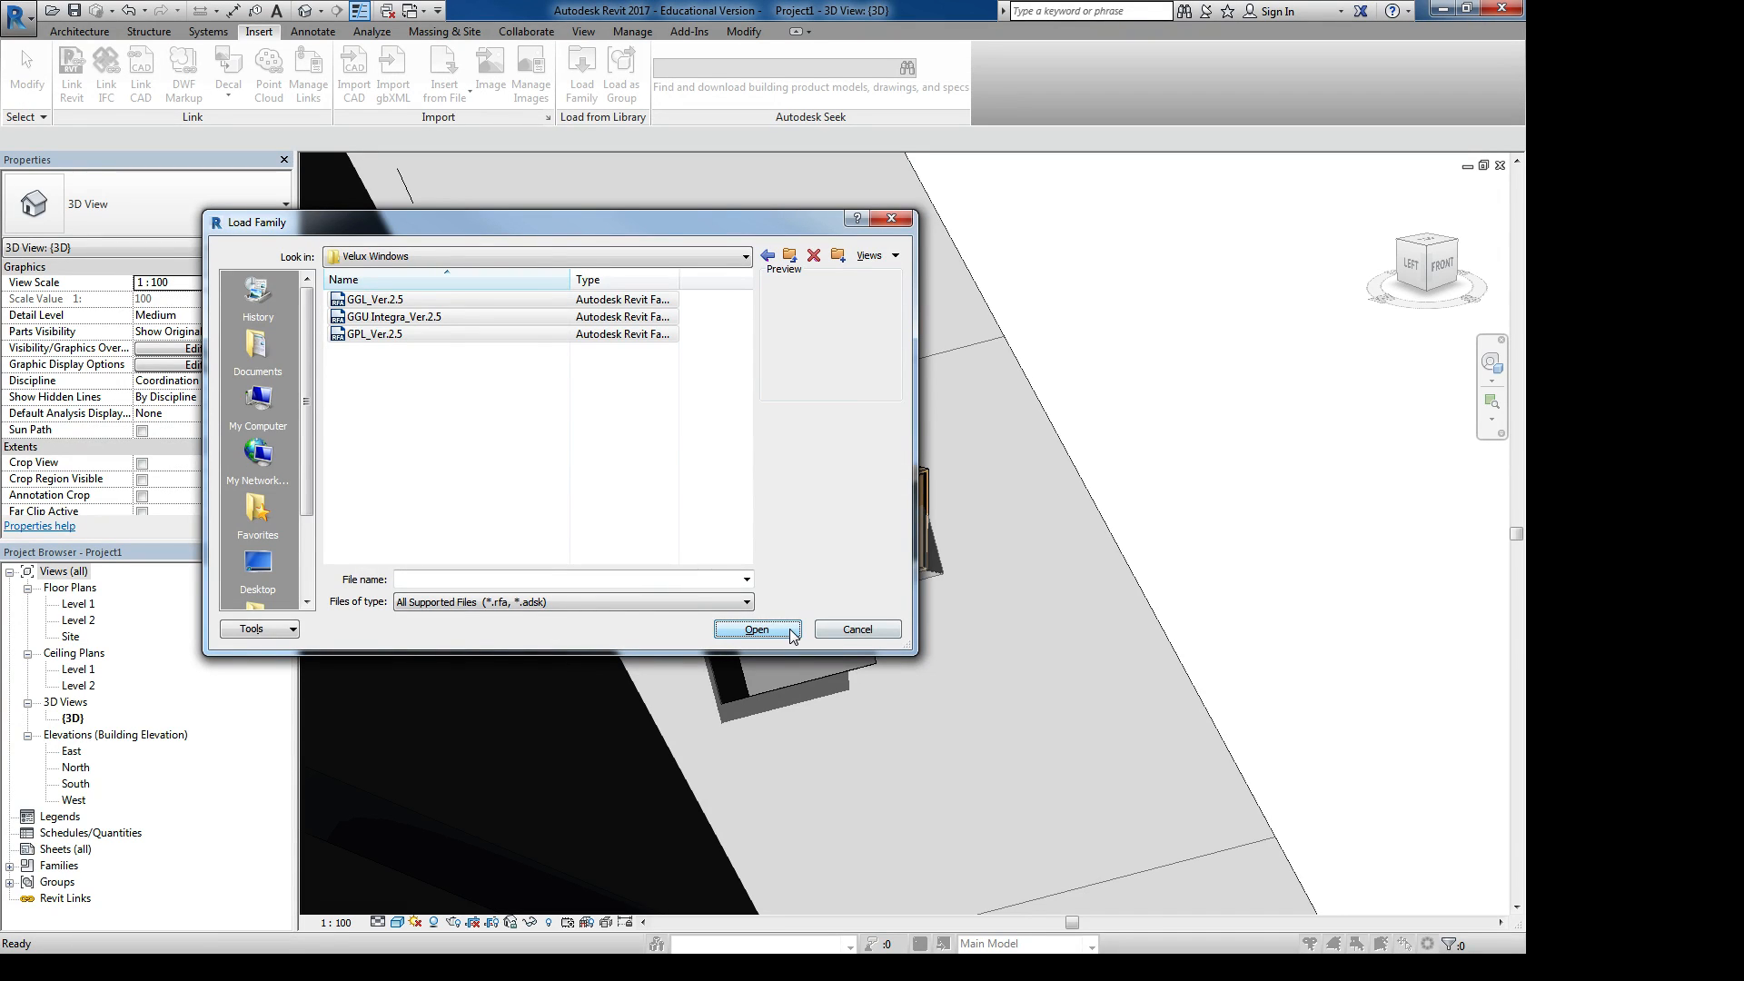
left_click_drag(536, 229, 1021, 233)
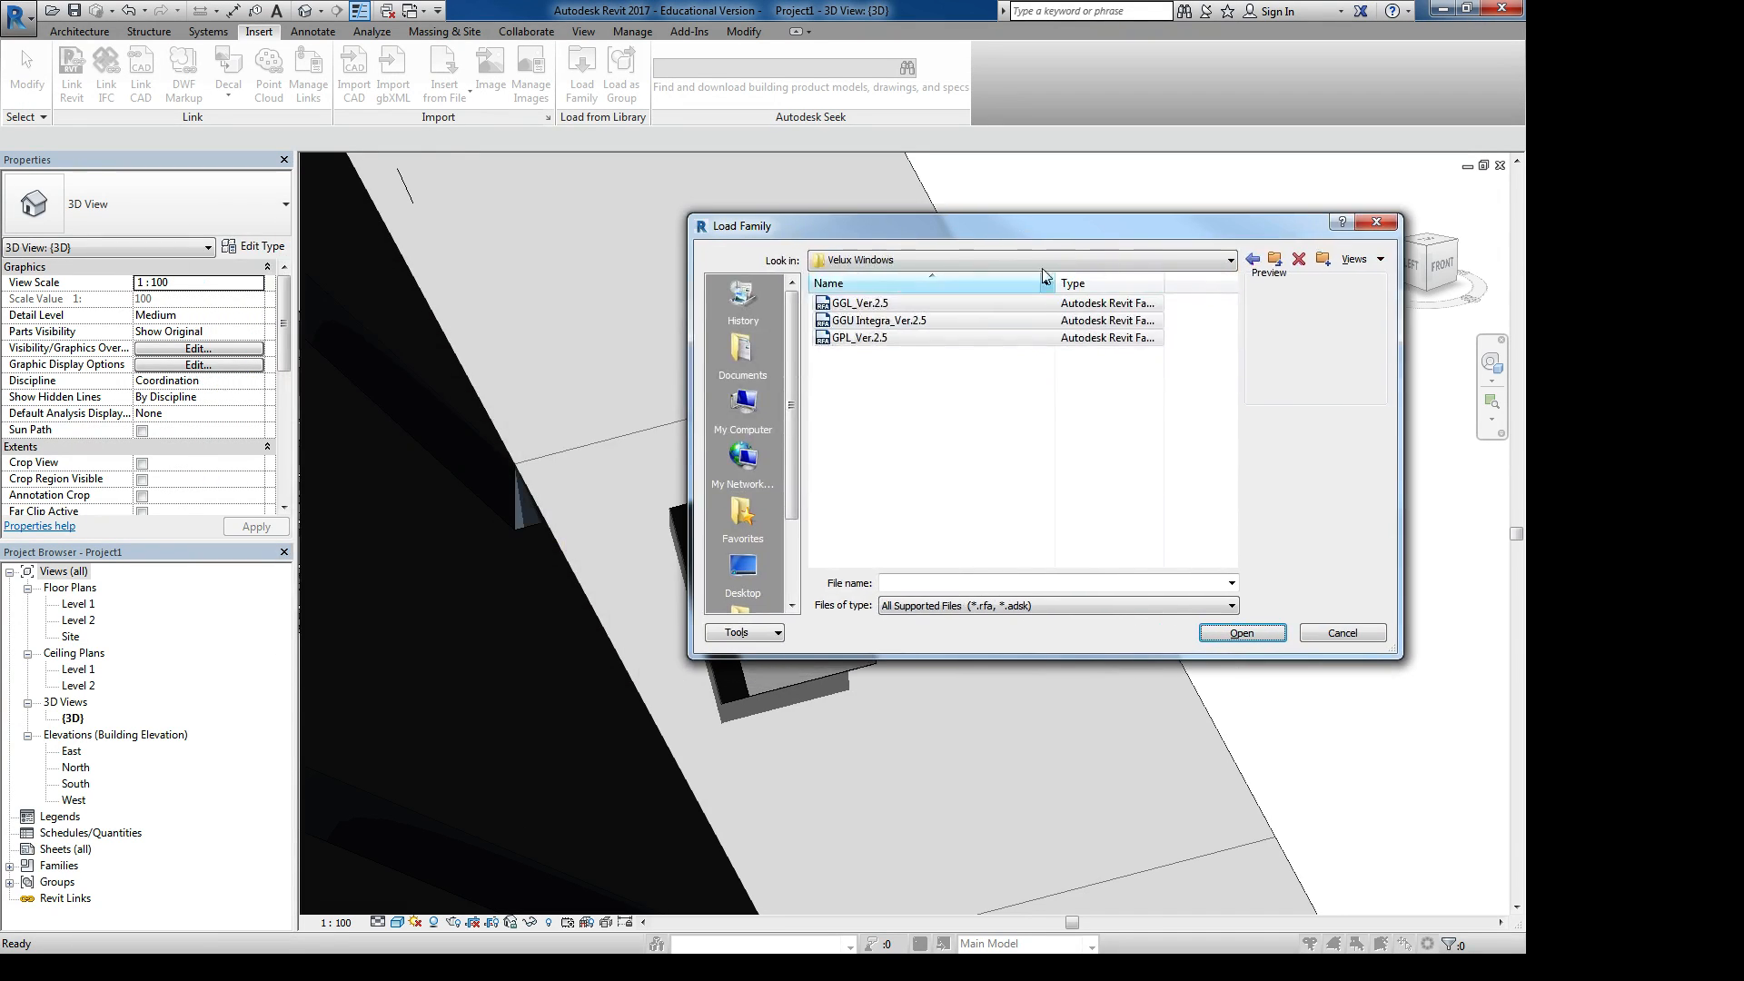
left_click_drag(959, 468, 863, 302)
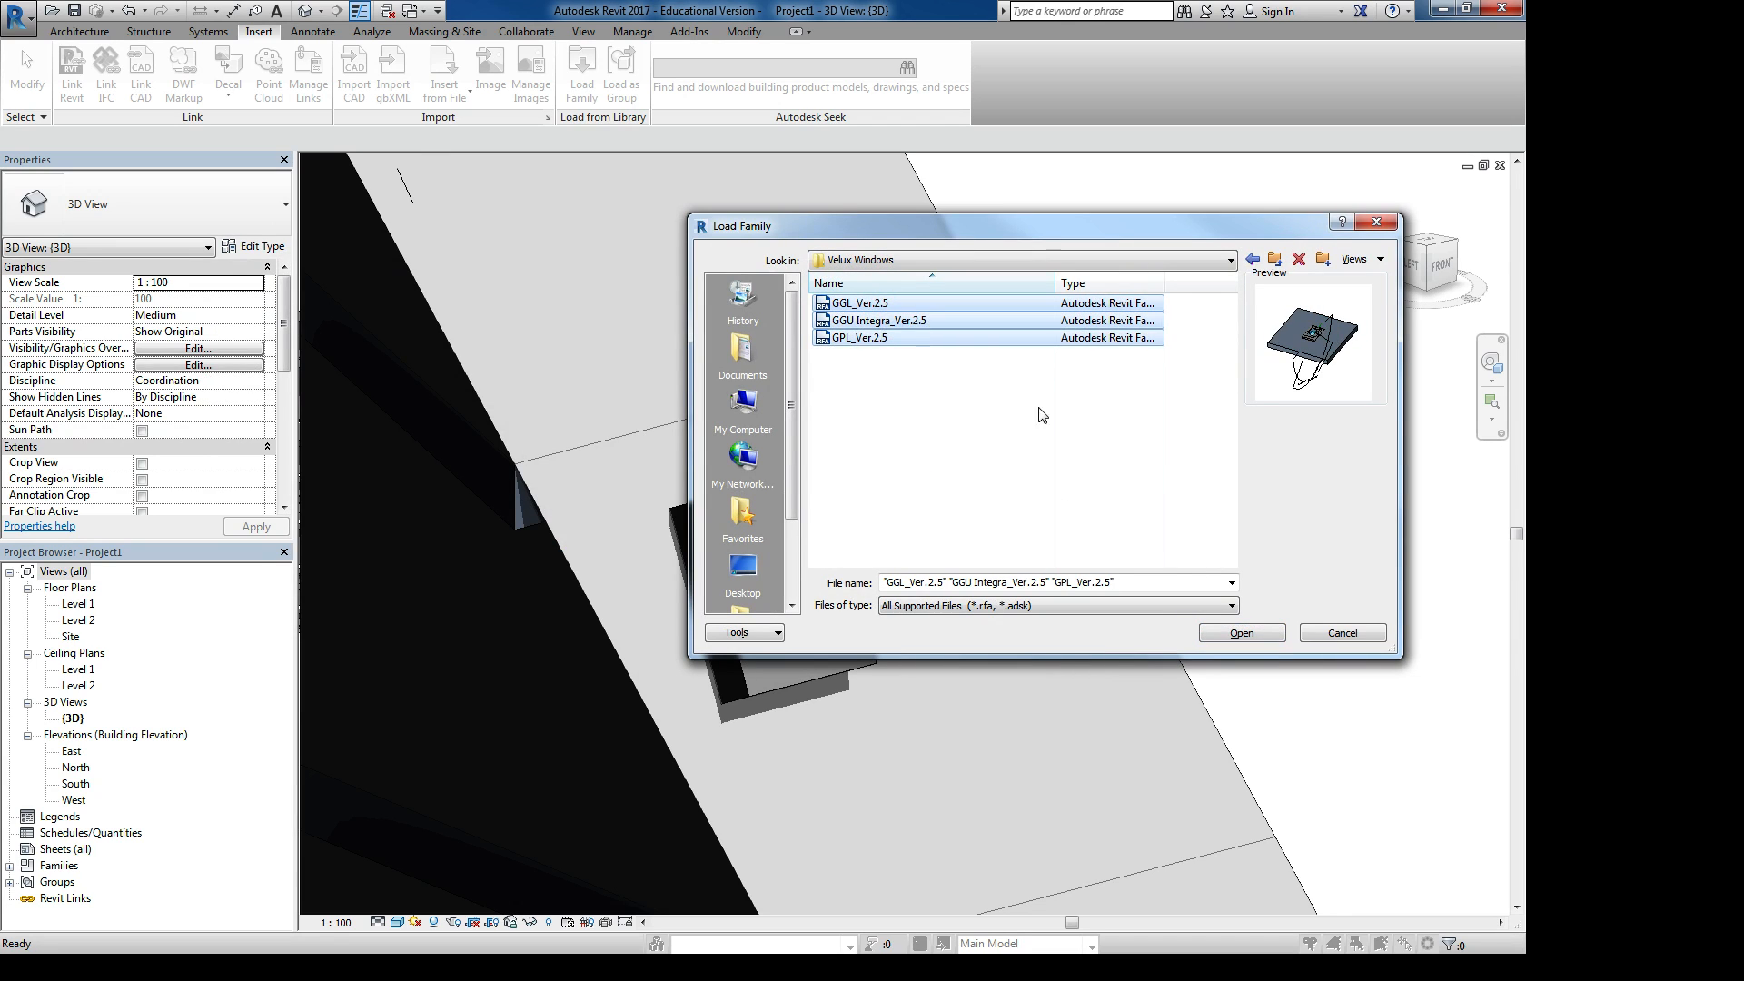
left_click(1283, 629)
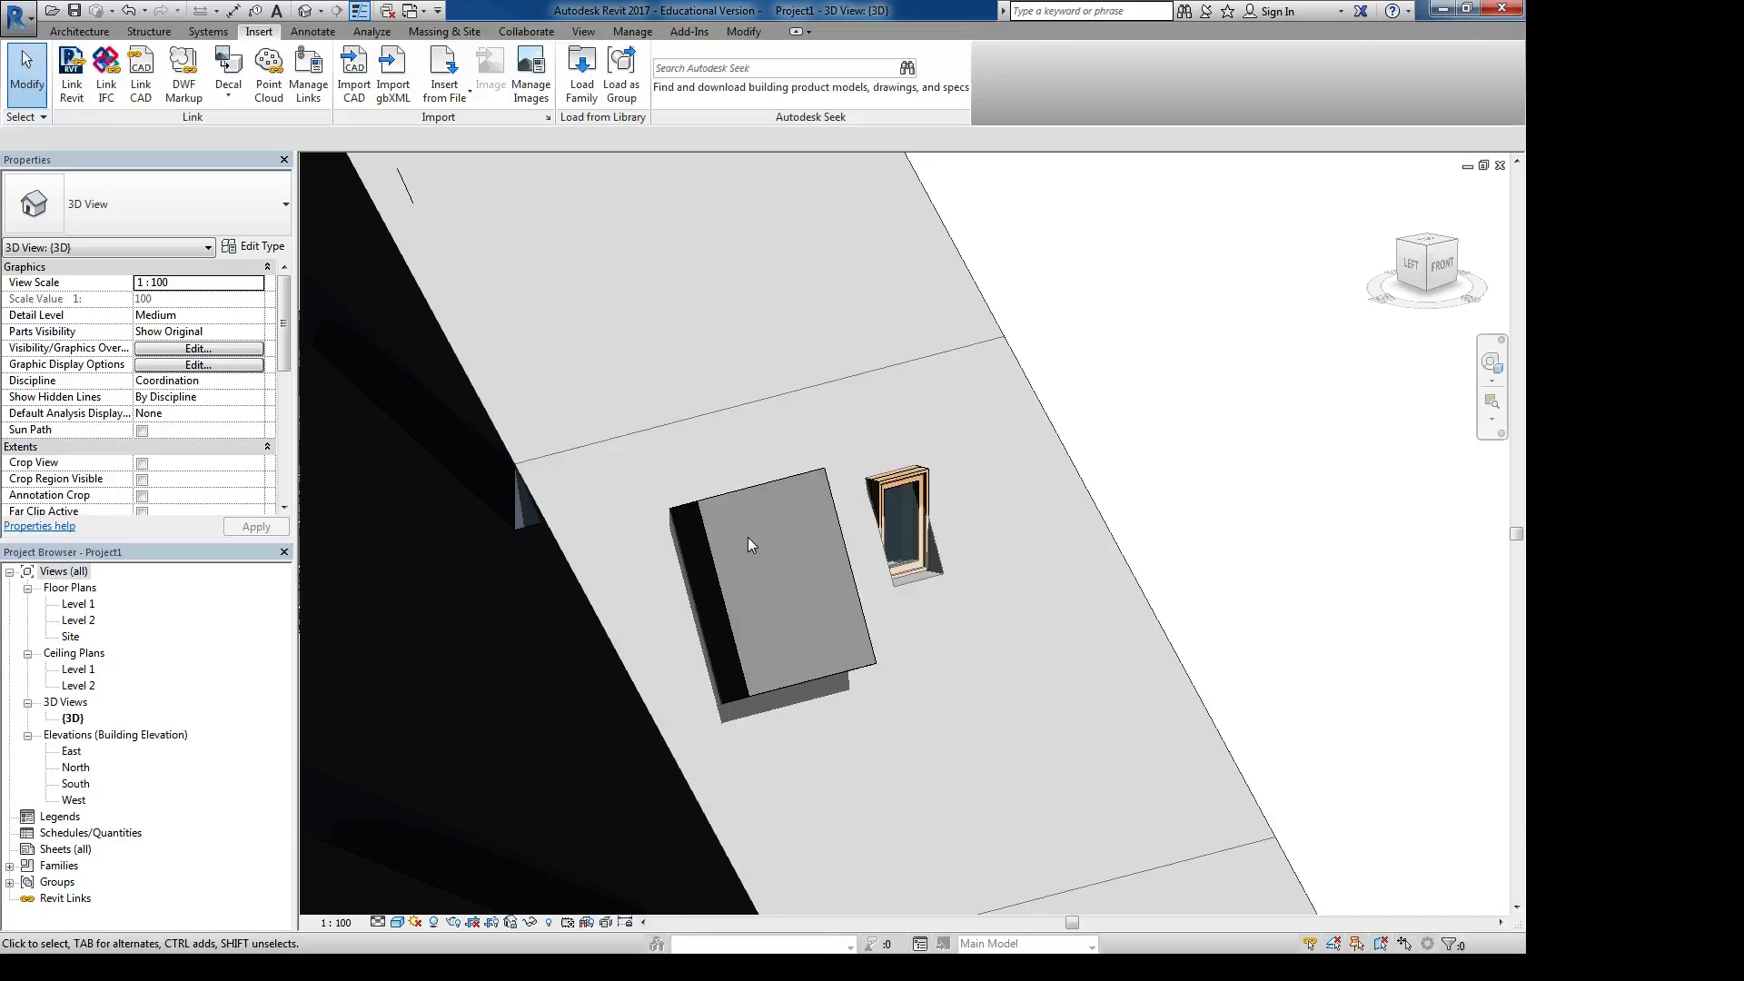
Place two GPL_Ver.2.5 windows of size 550x980 (CK04) on the inclined wall, one above and one below the lower floor line
middle_click_drag(499, 309, 483, 385)
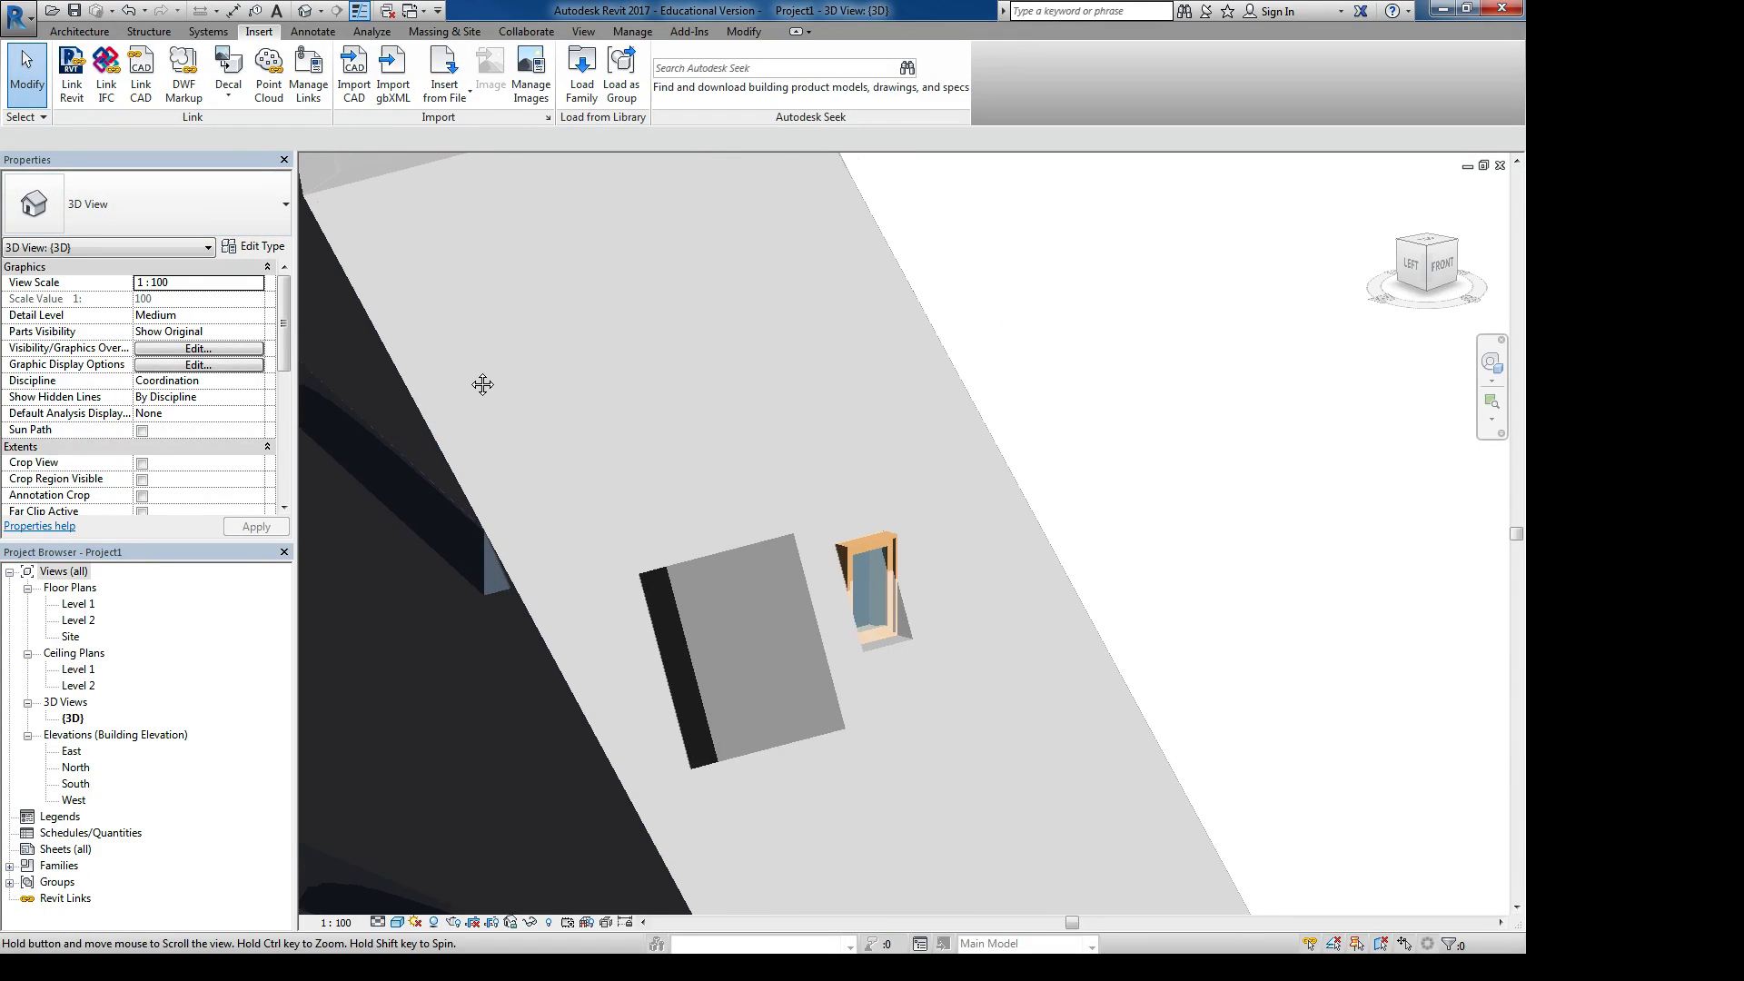
scroll(466, 309, "down", 3)
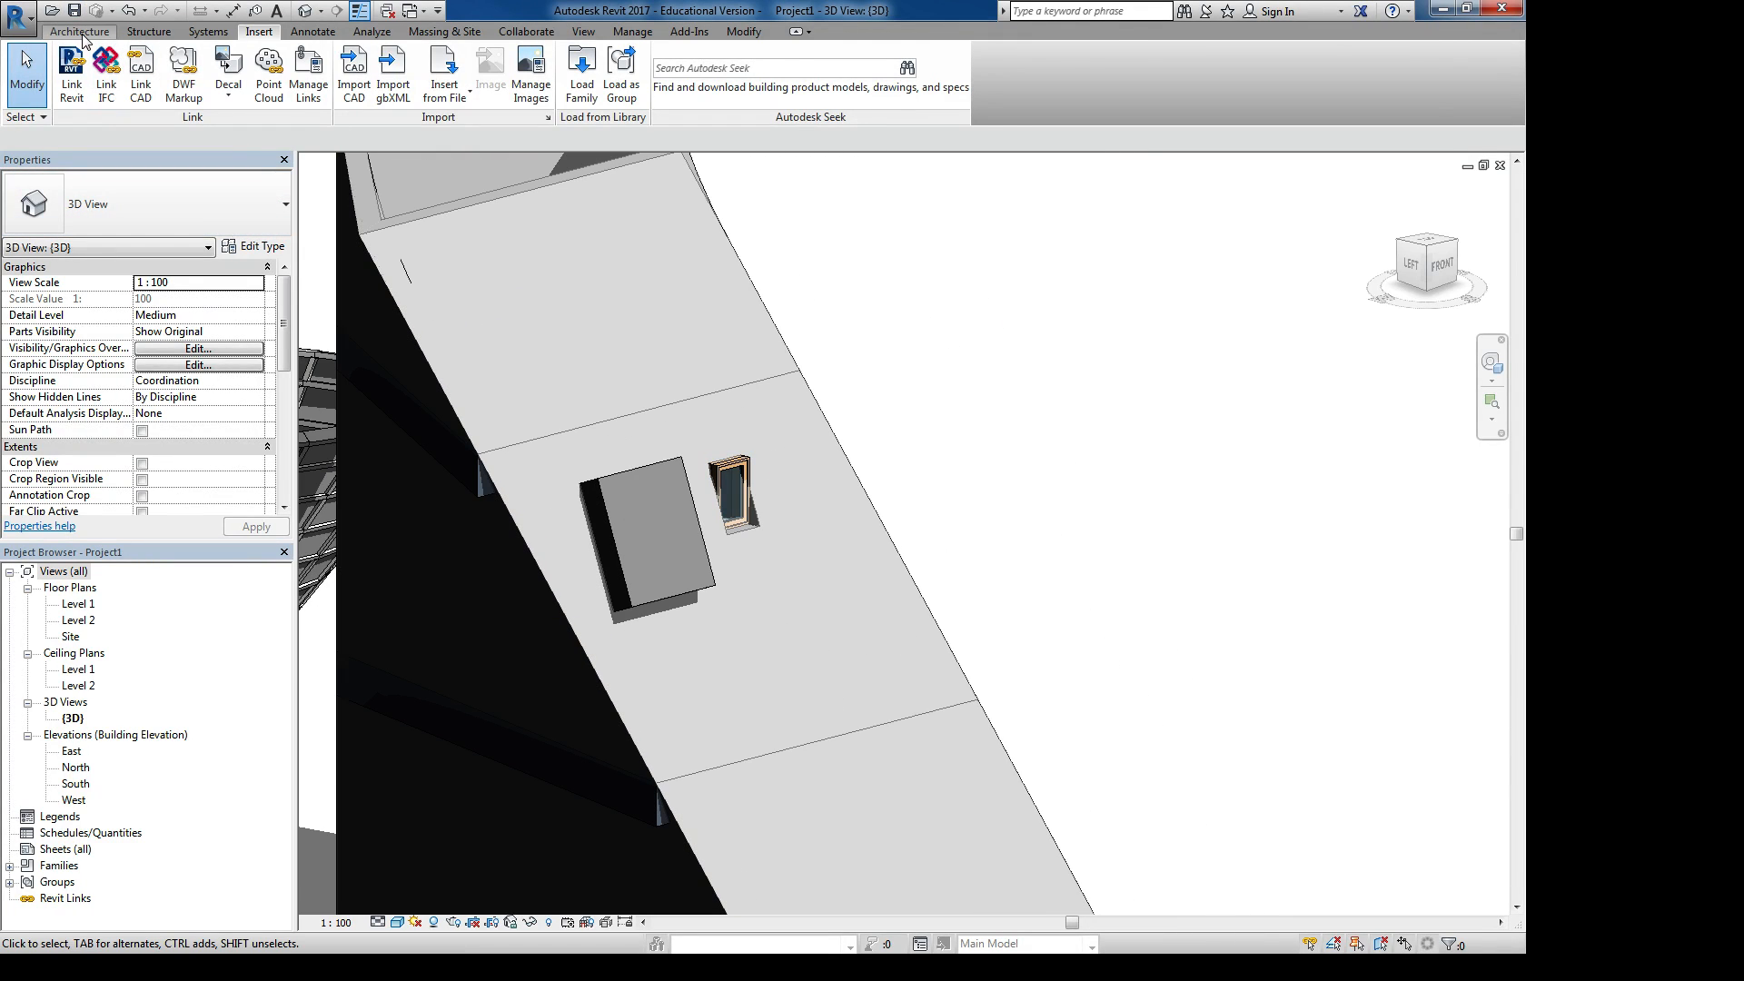
left_click(80, 32)
left_click(141, 73)
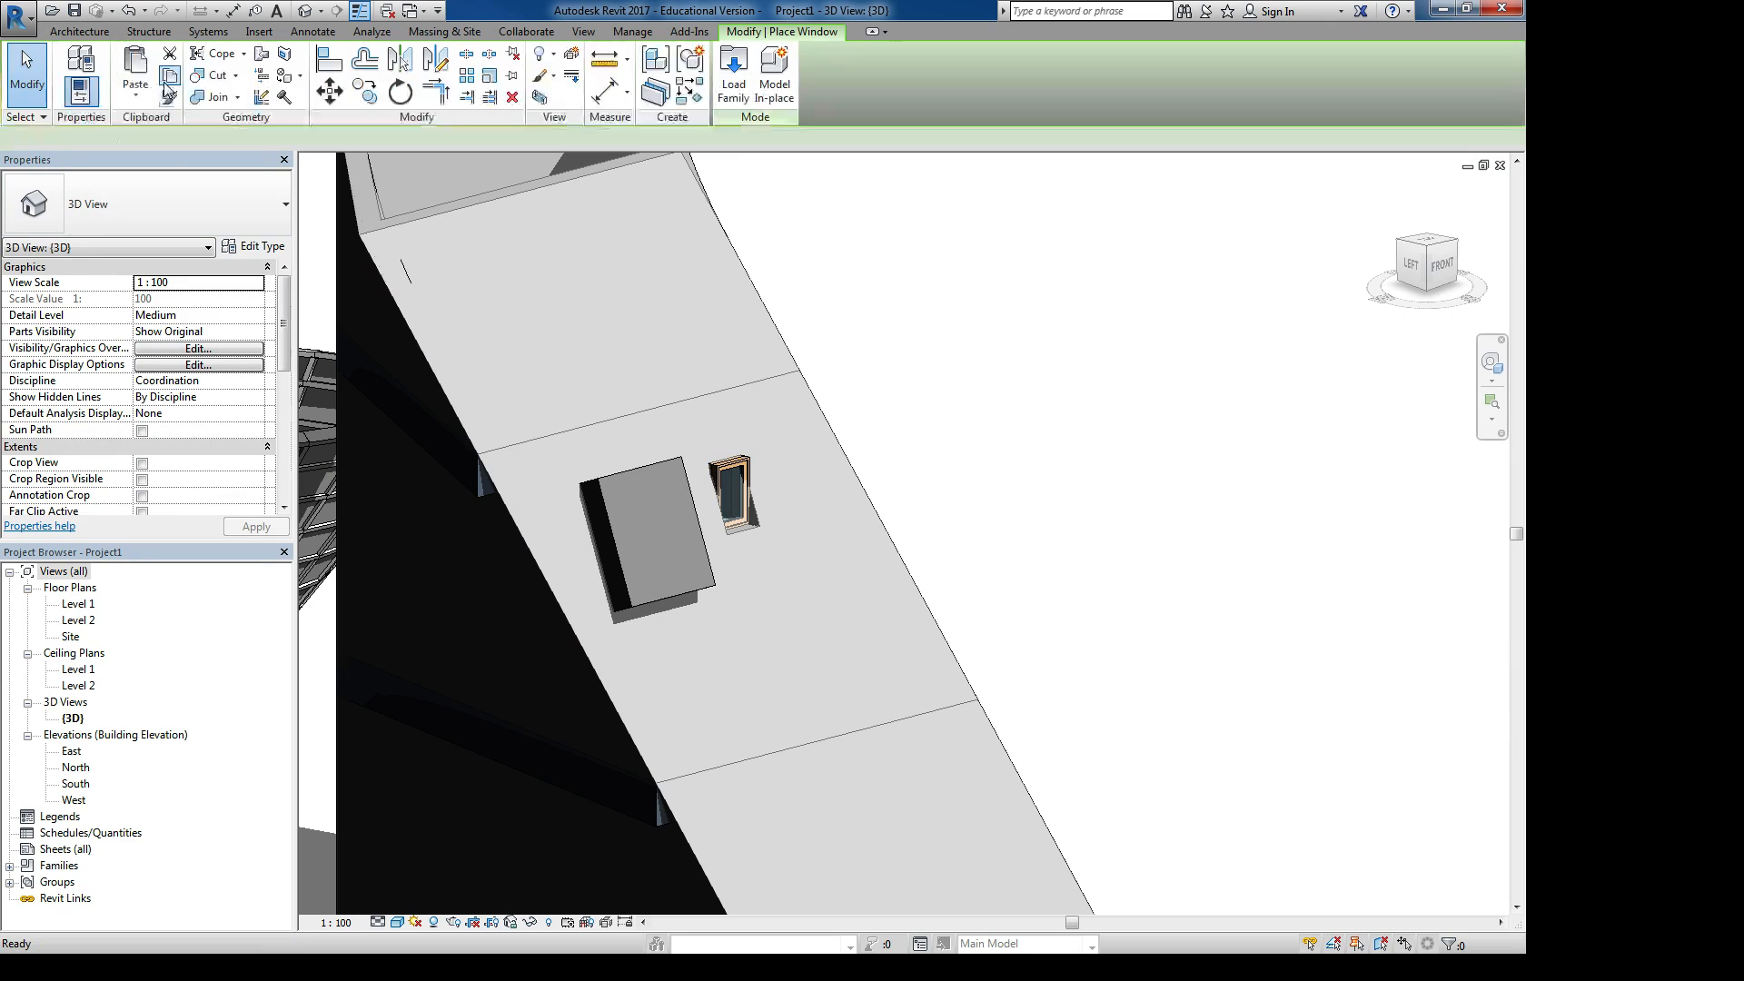
left_click(182, 203)
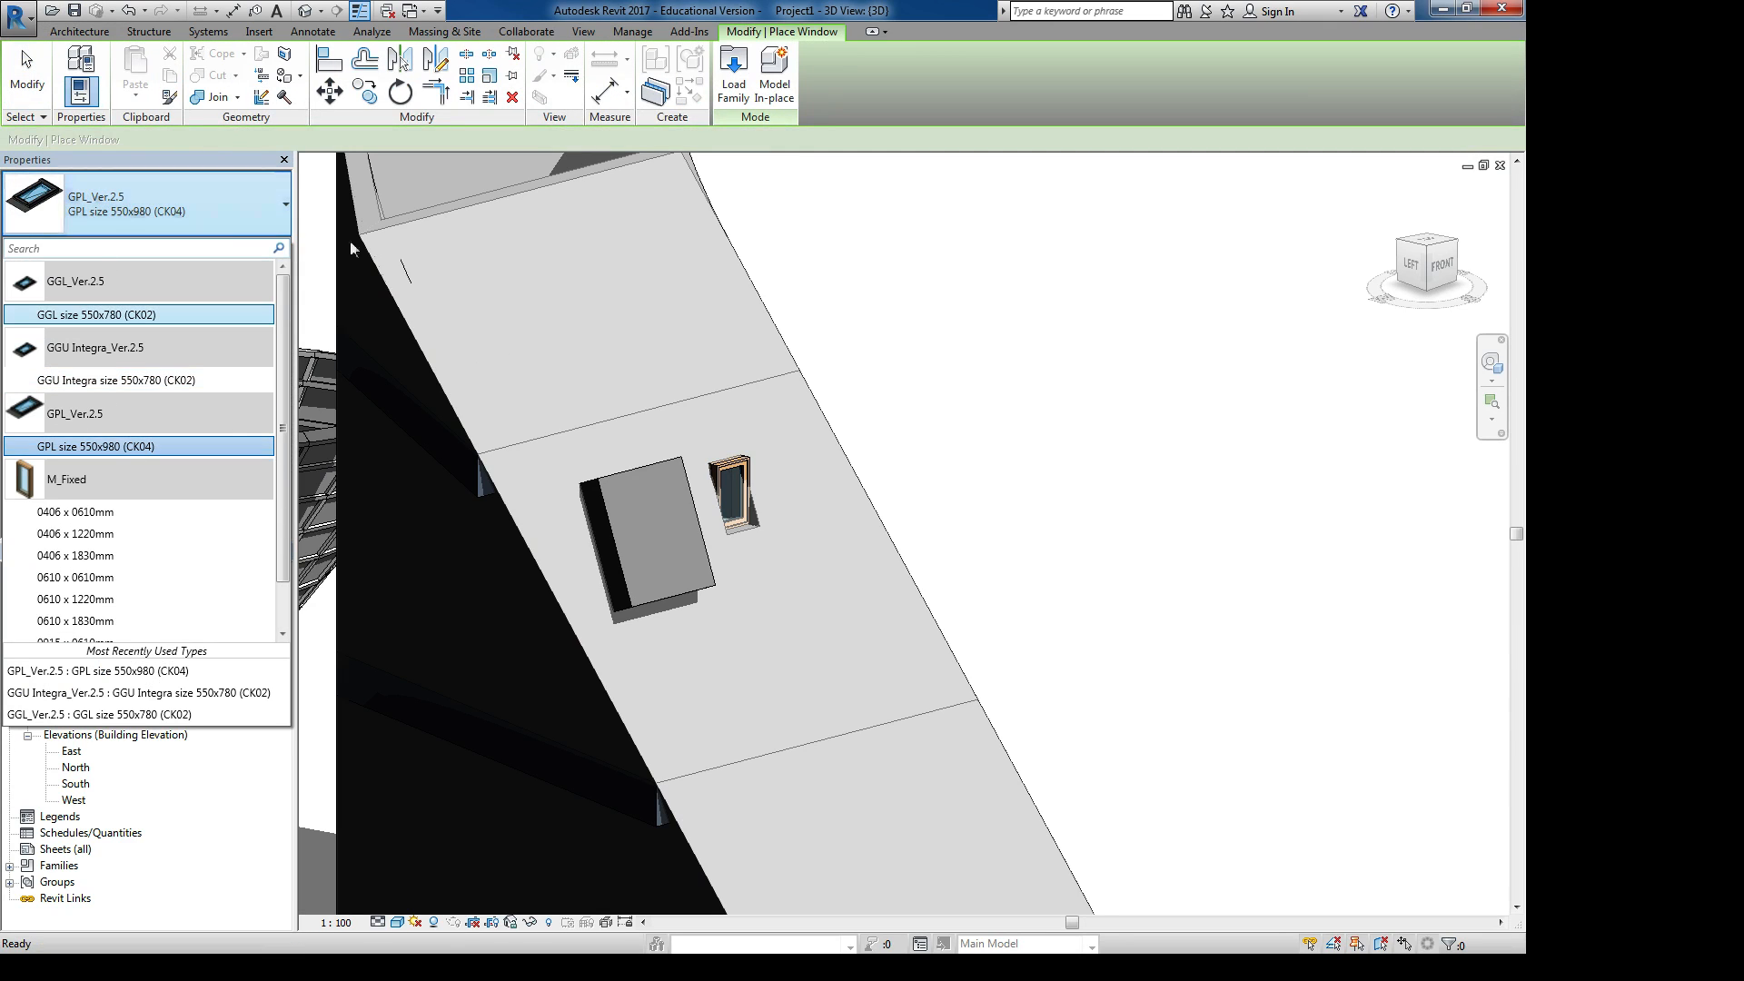
left_click(168, 447)
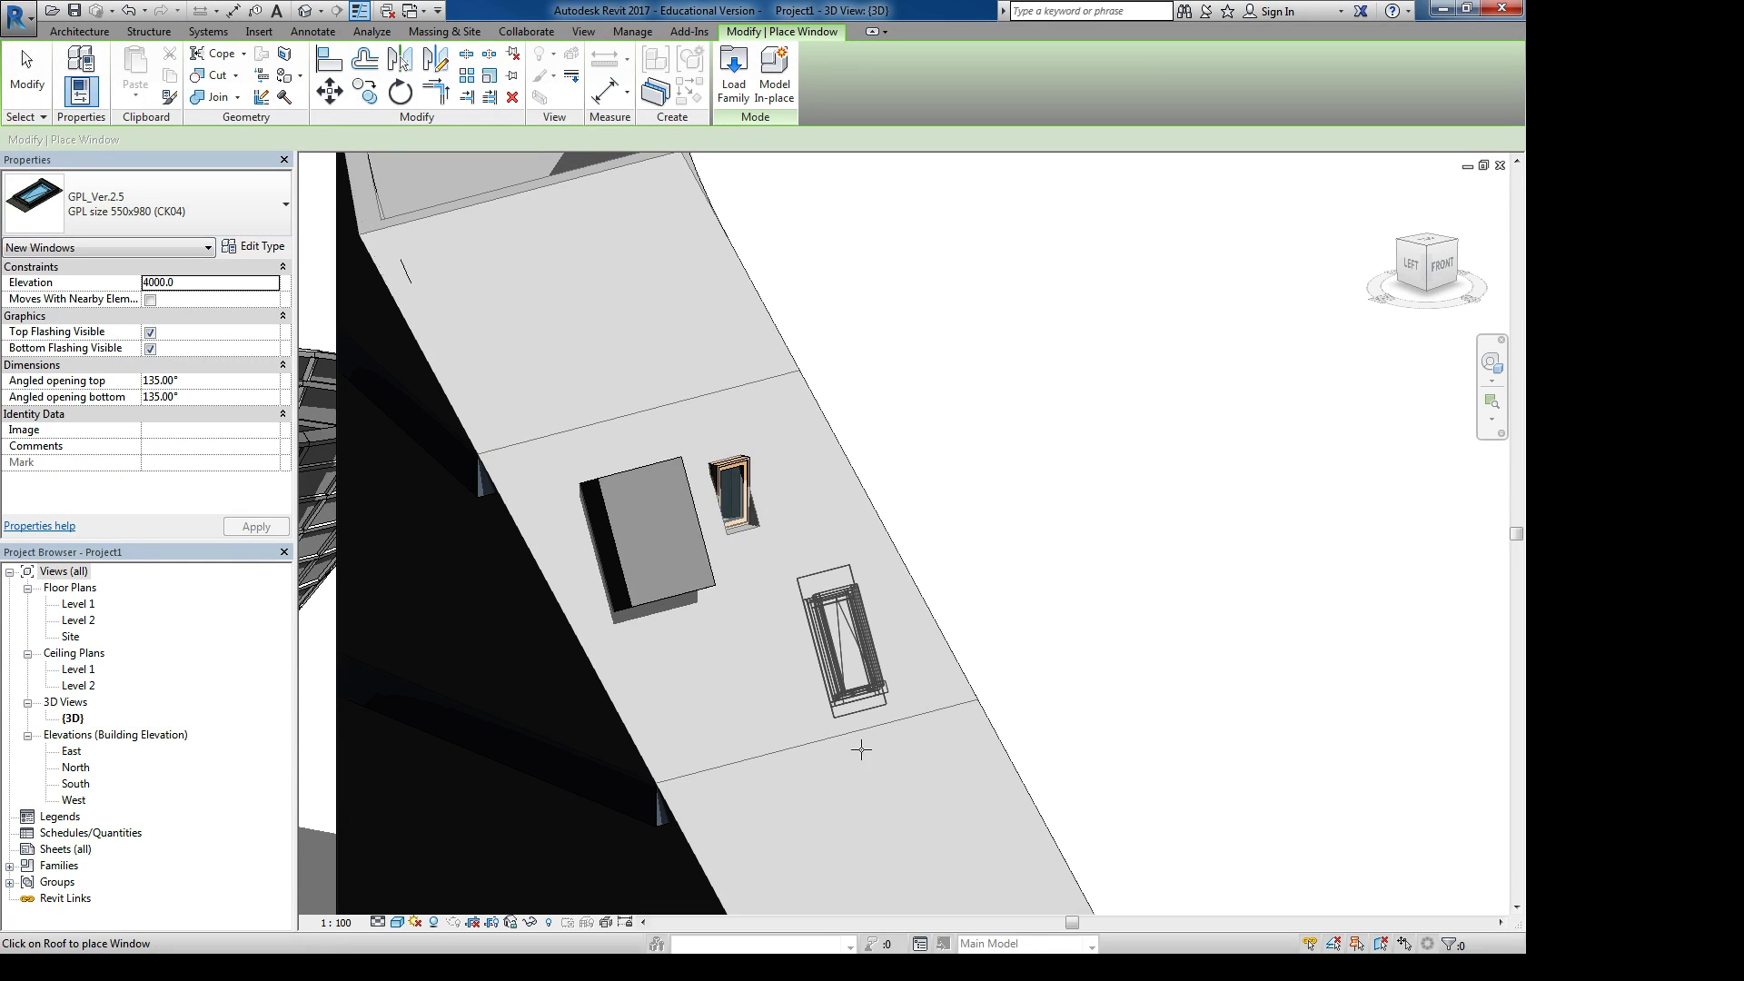
left_click(842, 644)
middle_click_drag(777, 743, 665, 480)
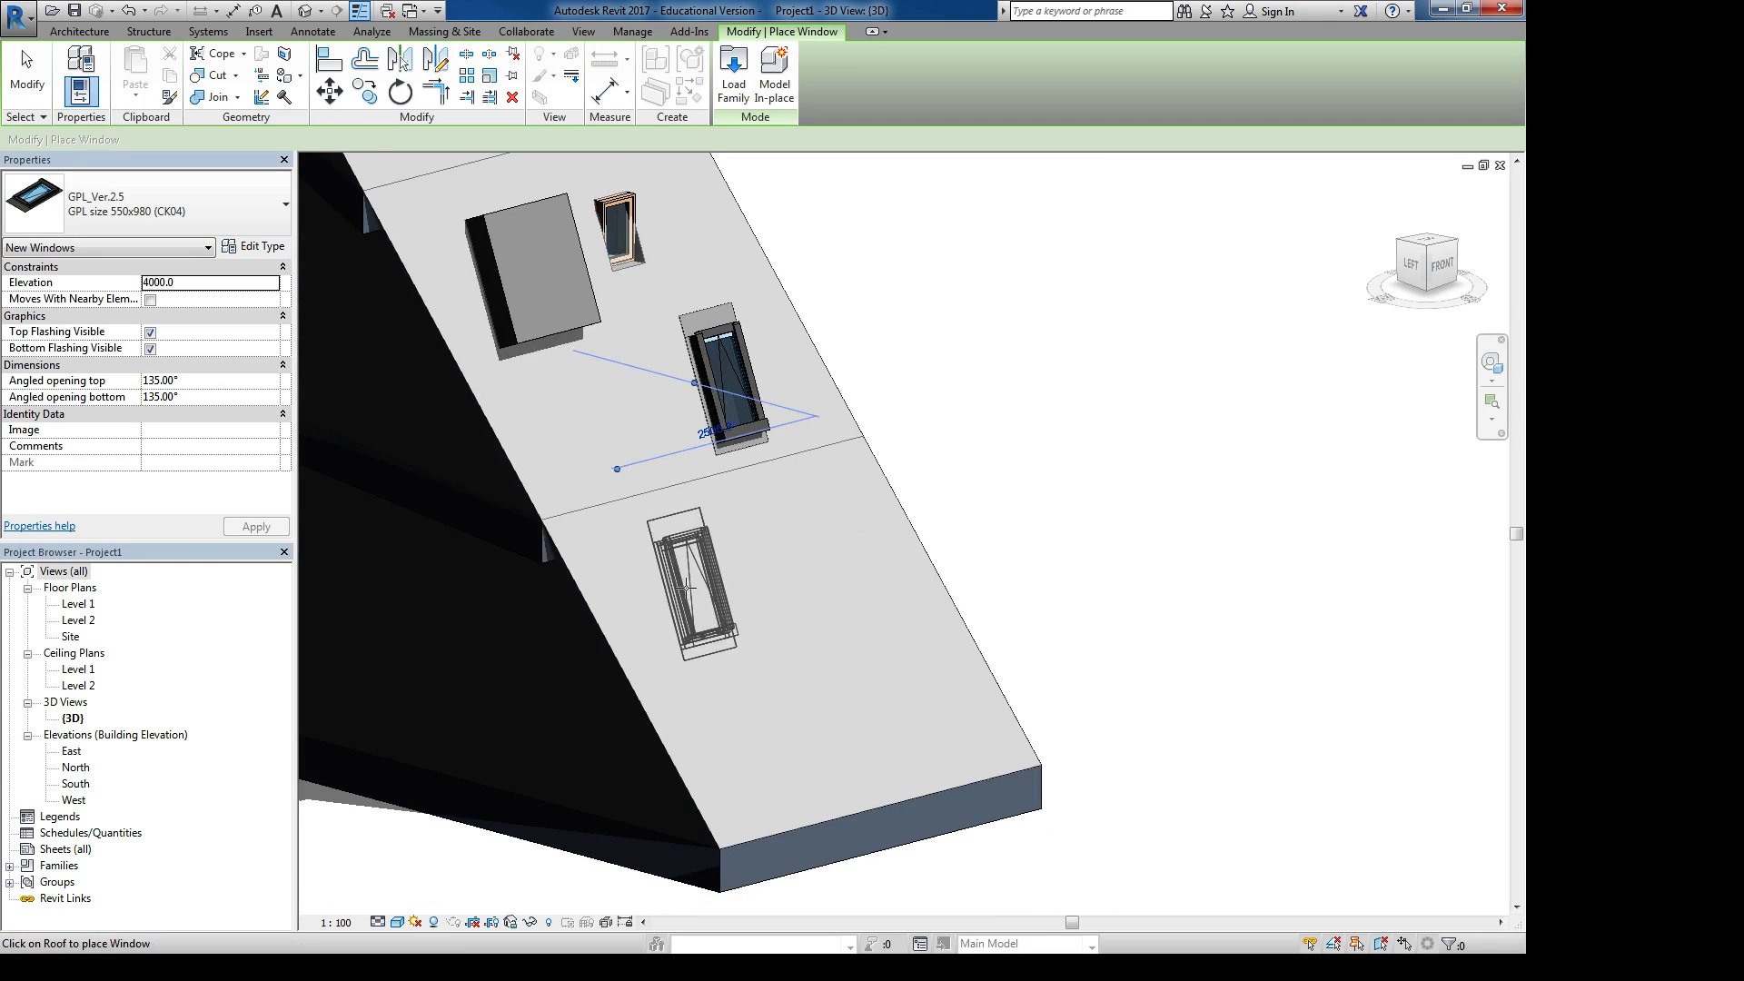
left_click(682, 581)
key("Escape")
key("Escape")
Delete the Family1 box and the M_Fixed window from the inclined wall
middle_click_drag(854, 573, 538, 570, "shift")
scroll(537, 570, "down", 2)
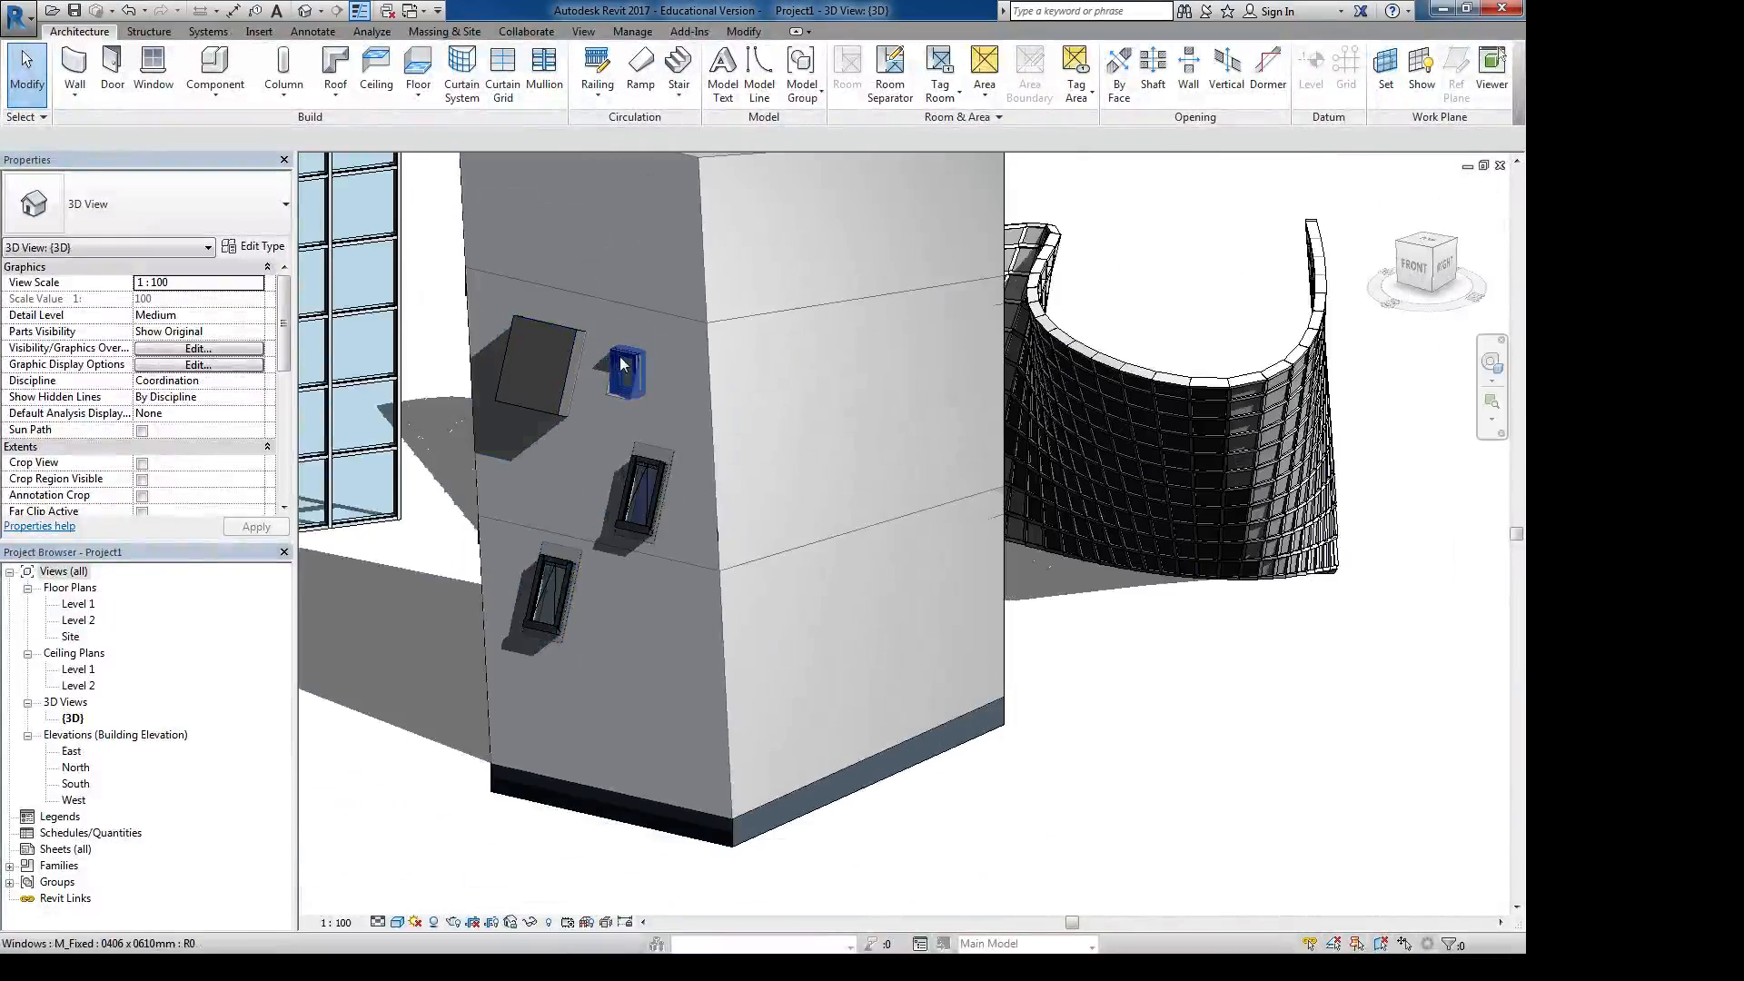
scroll(530, 361, "up", 3)
left_click(609, 337)
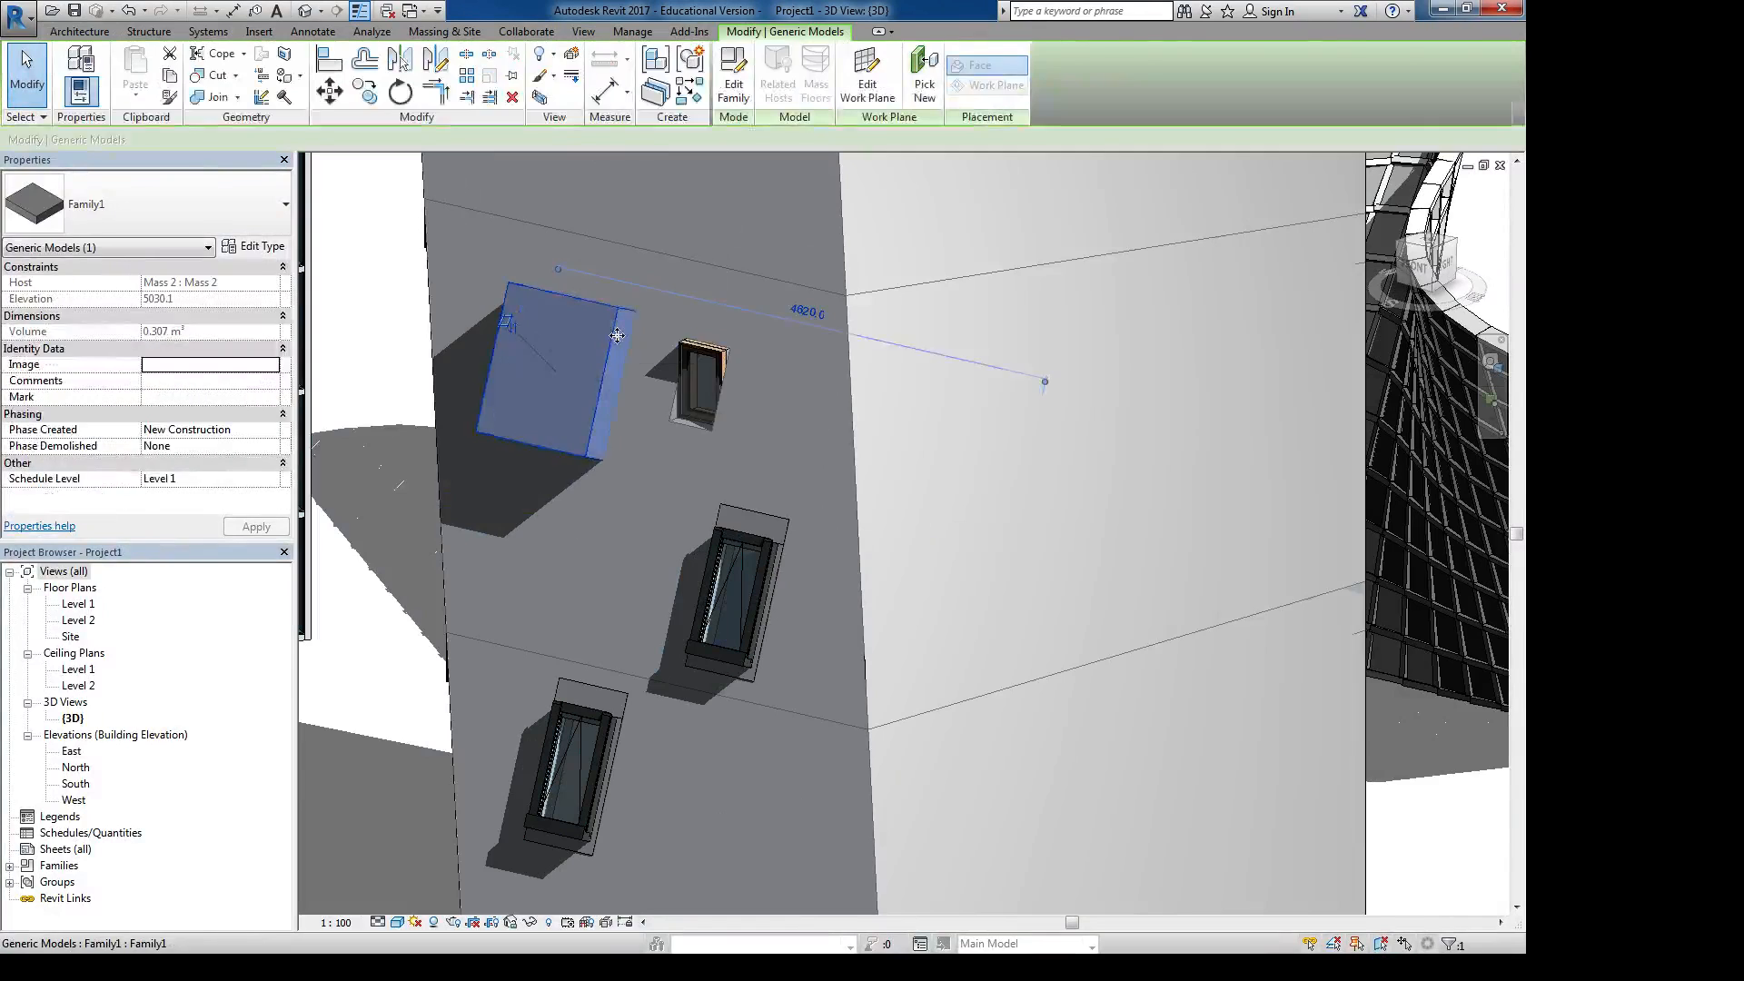
key("Delete")
left_click(705, 365)
key("Delete")
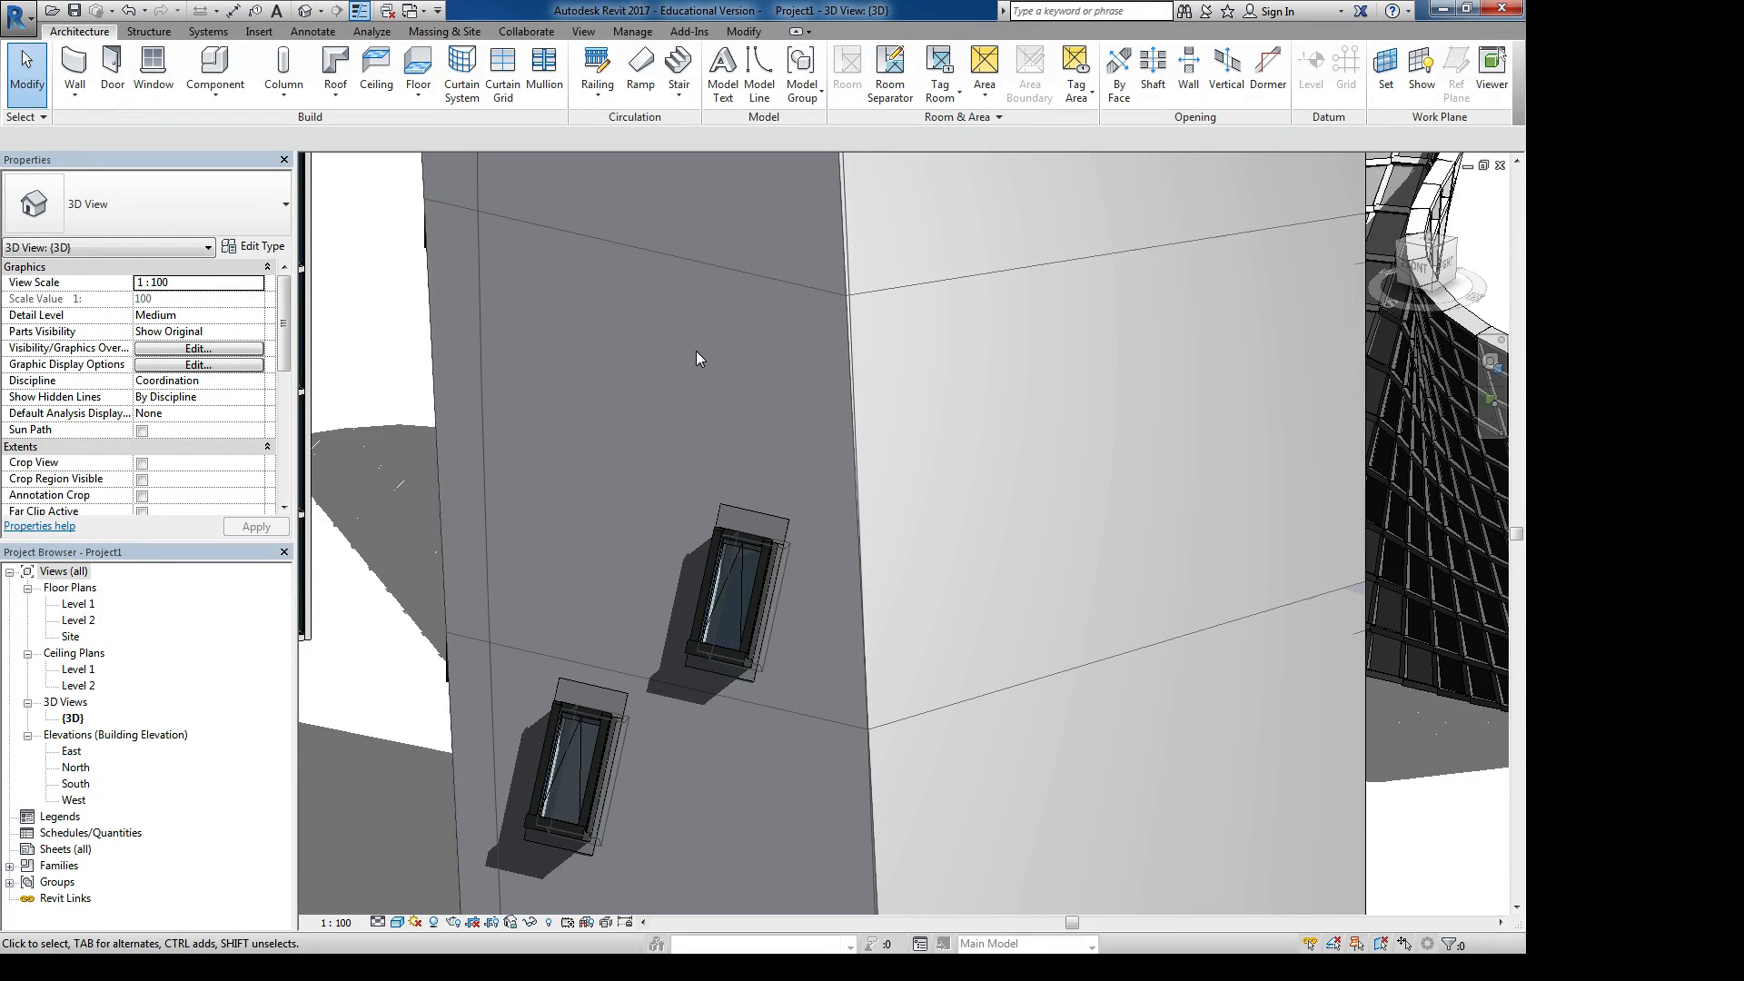
Examine from several angles how the two GPL windows sit in the inclined wall
middle_click_drag(721, 281, 739, 310)
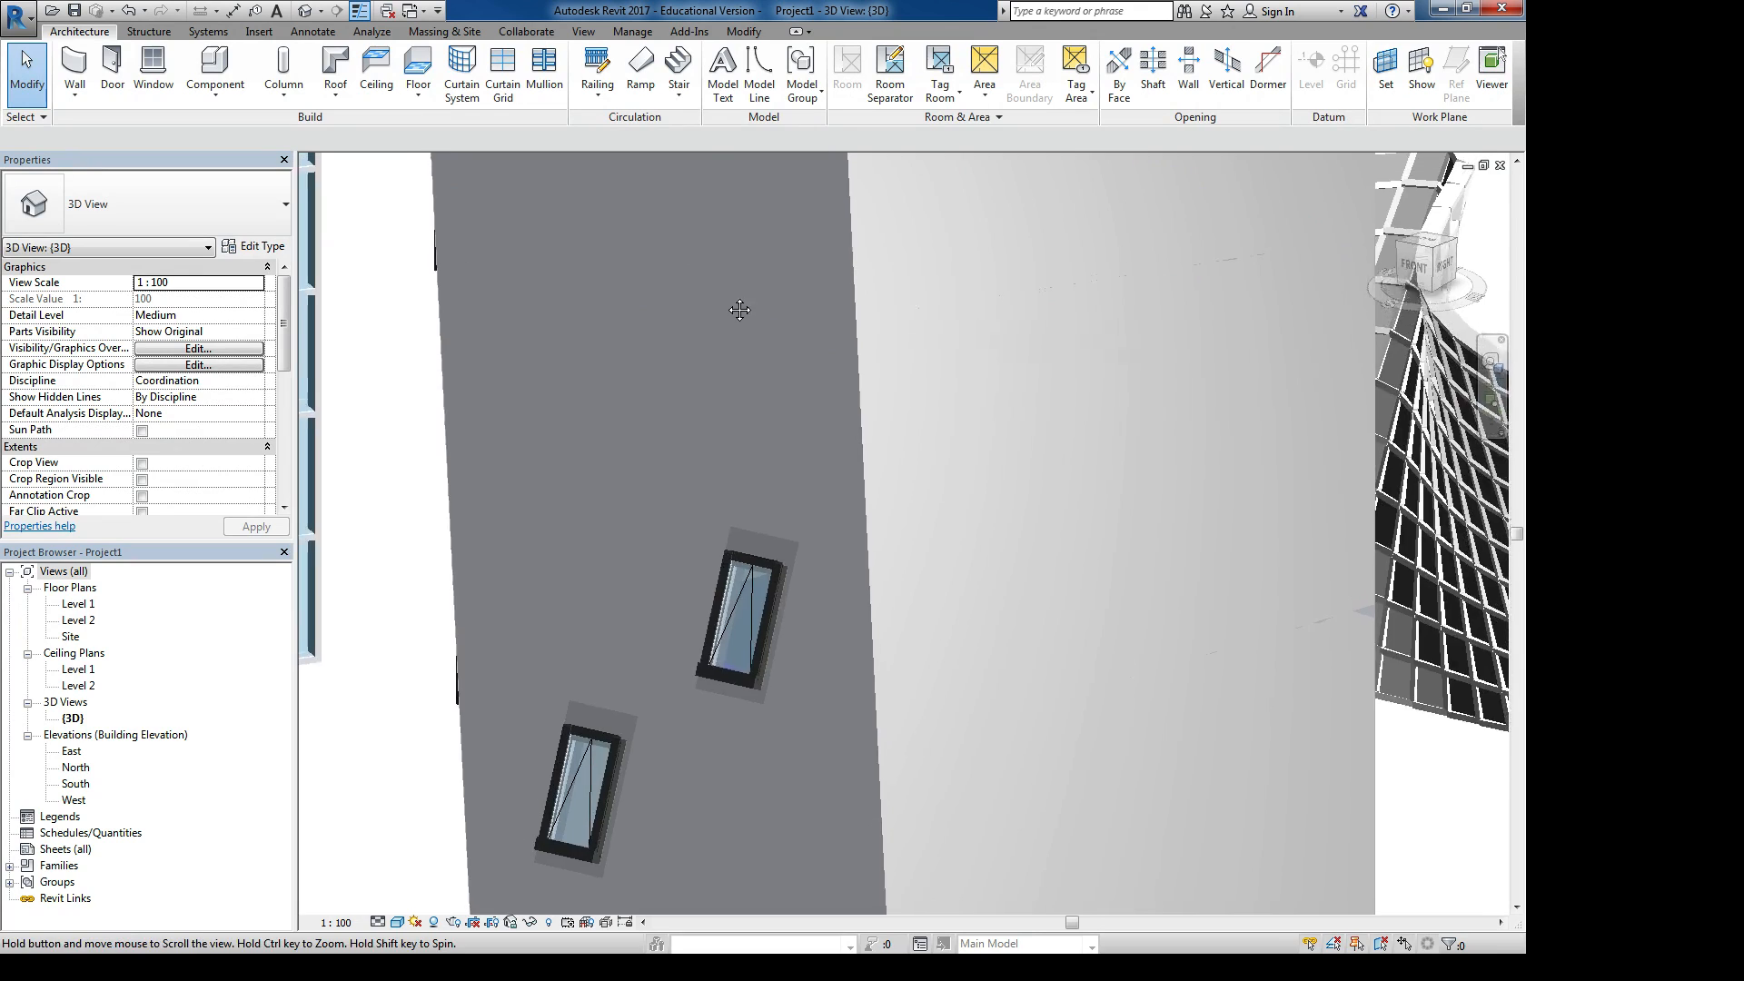
scroll(726, 305, "down", 3)
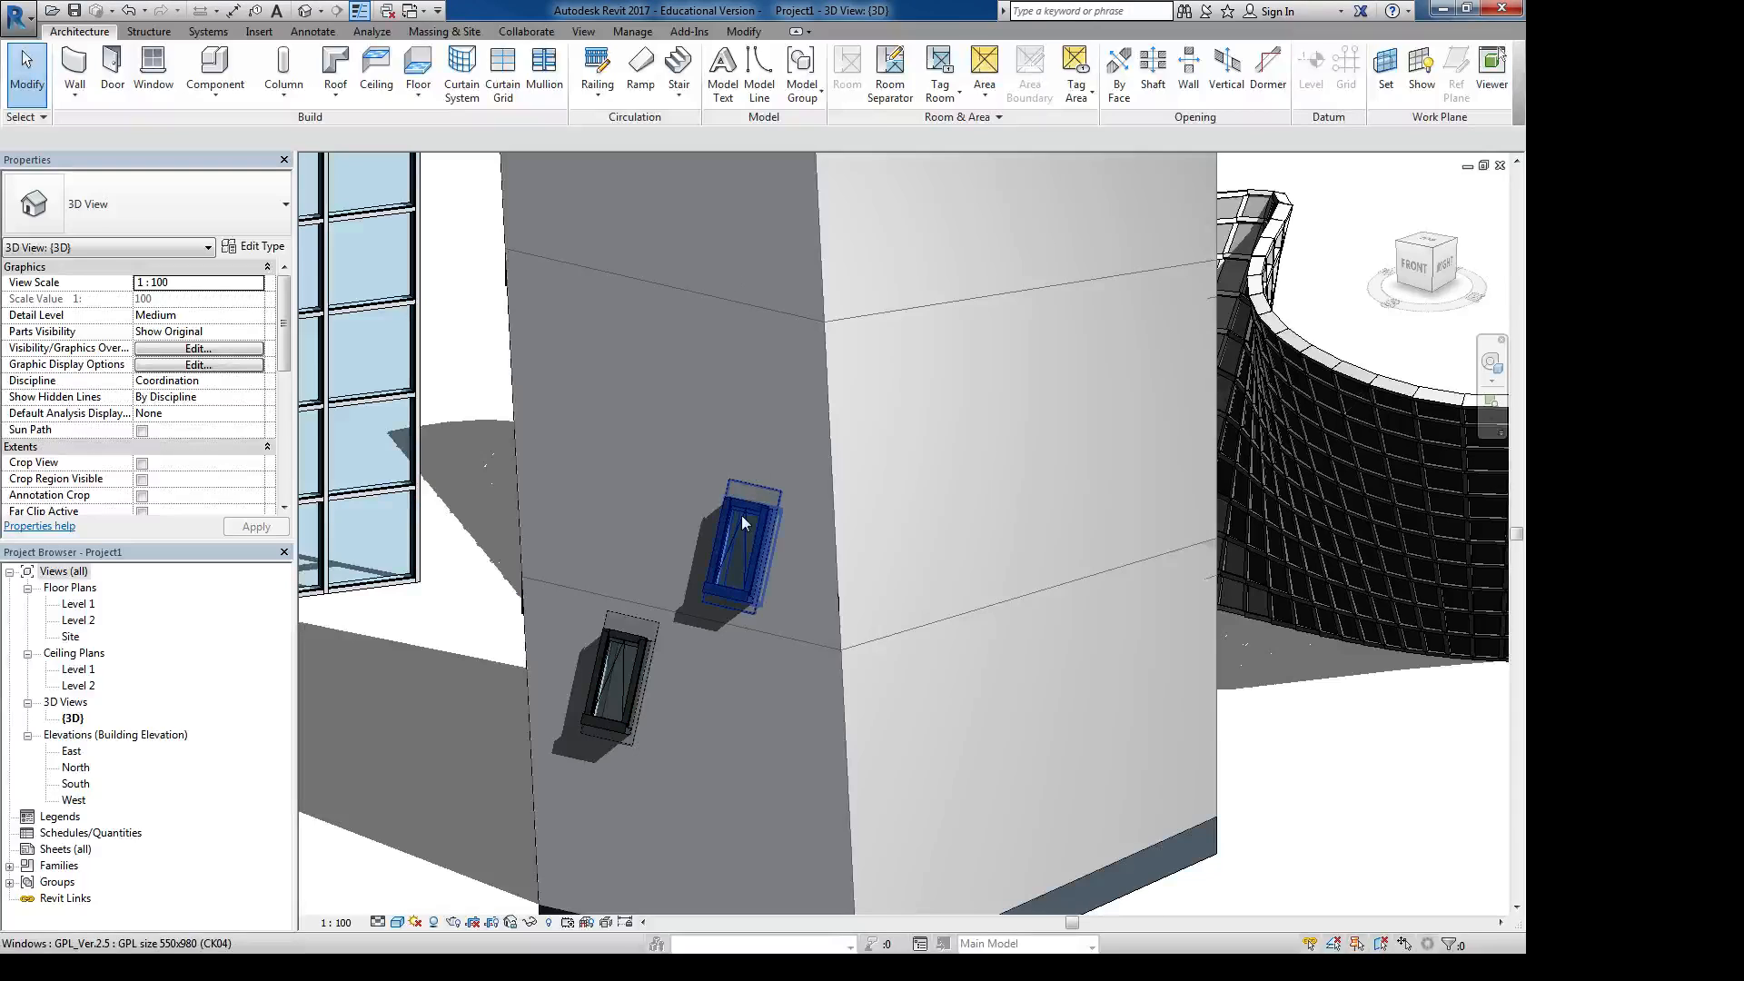
middle_click_drag(651, 545, 1130, 506, "shift")
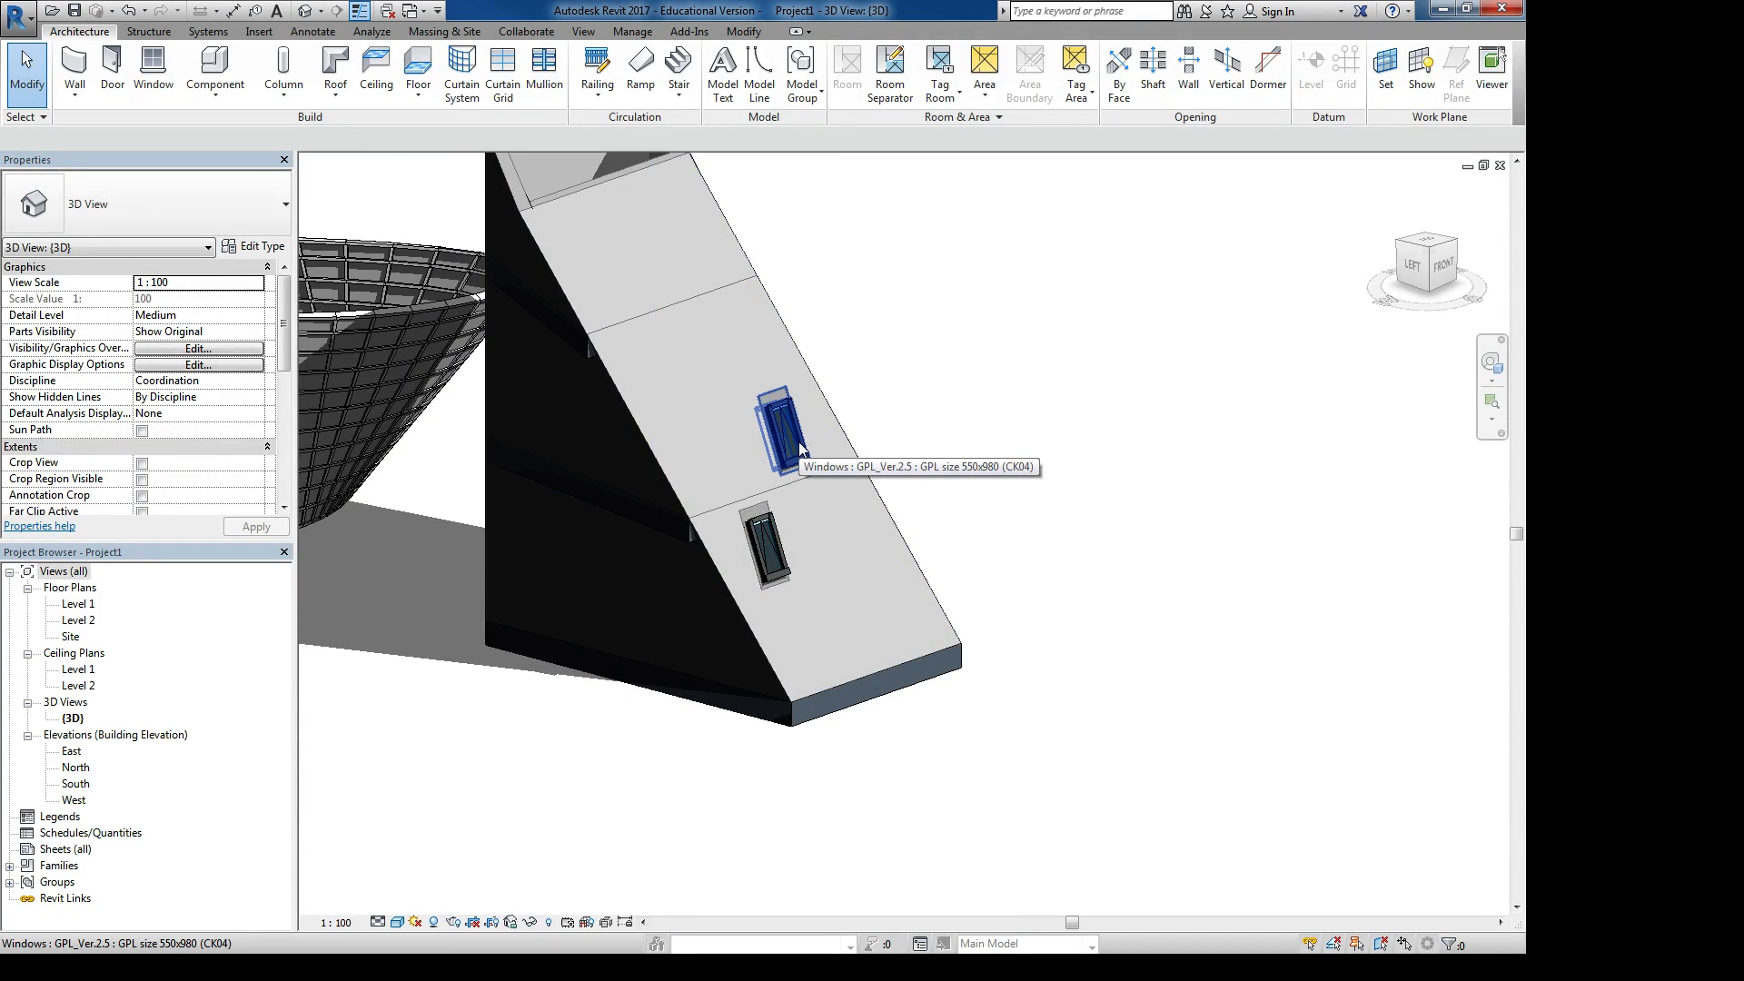
middle_click_drag(777, 443, 773, 469)
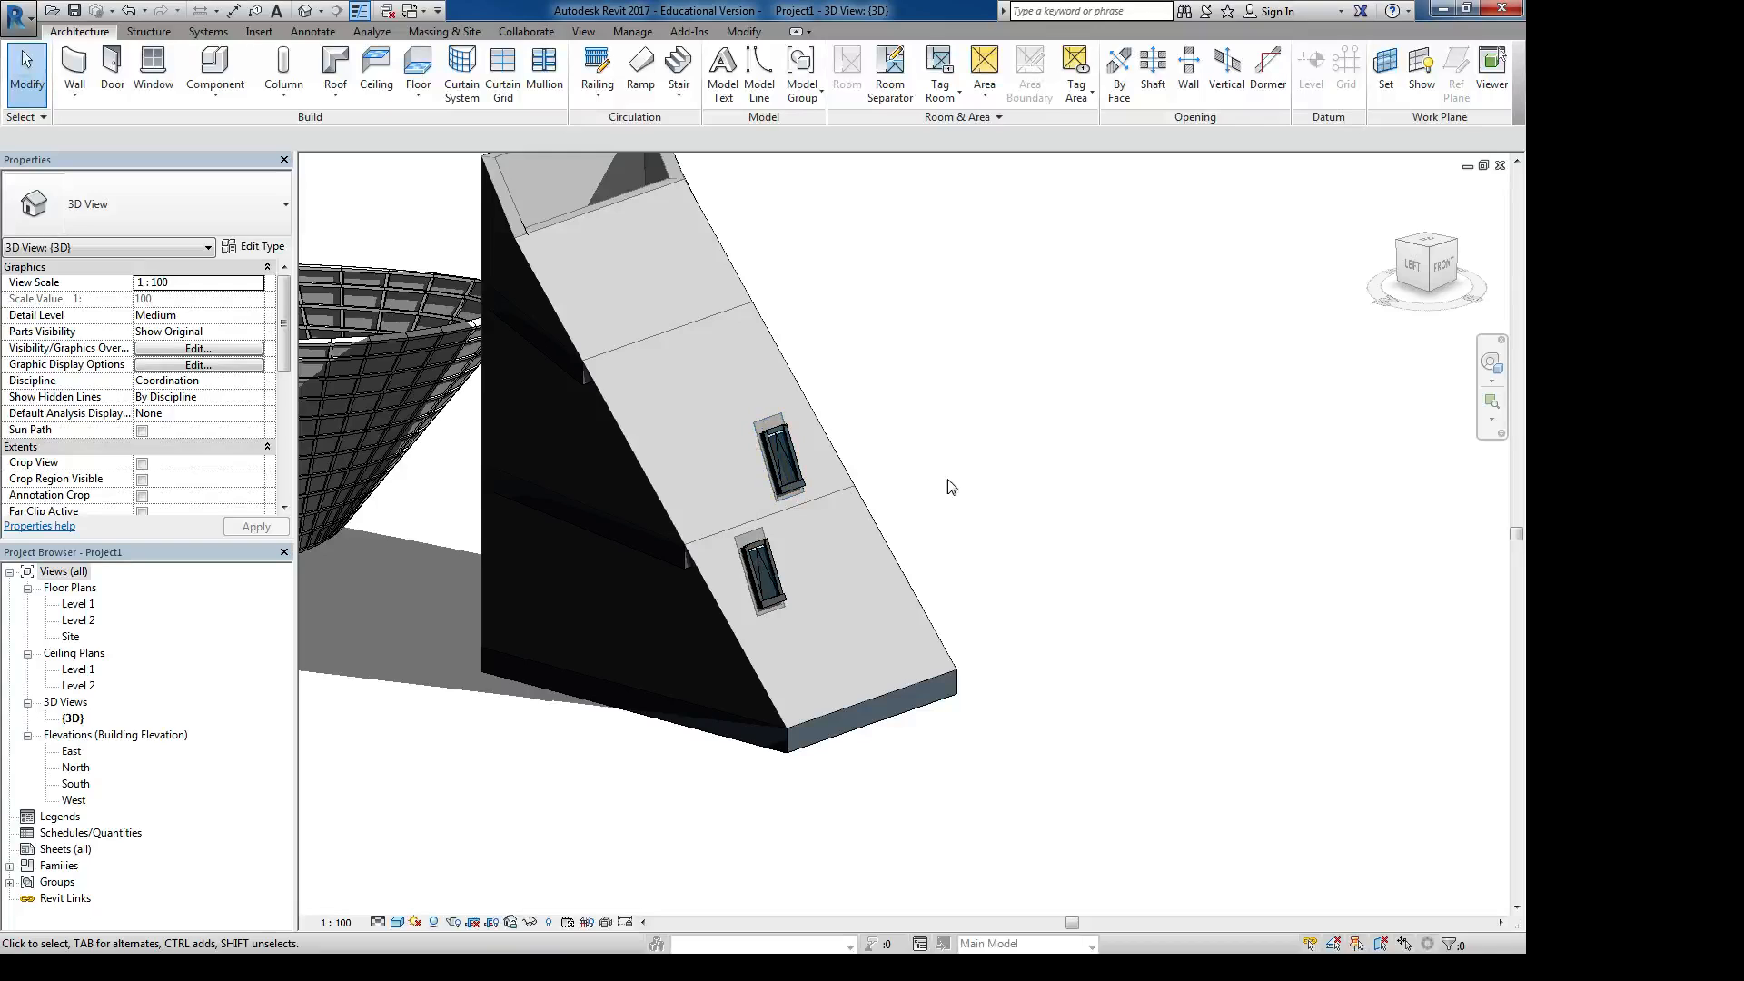
middle_click_drag(1051, 465, 1071, 506, "shift")
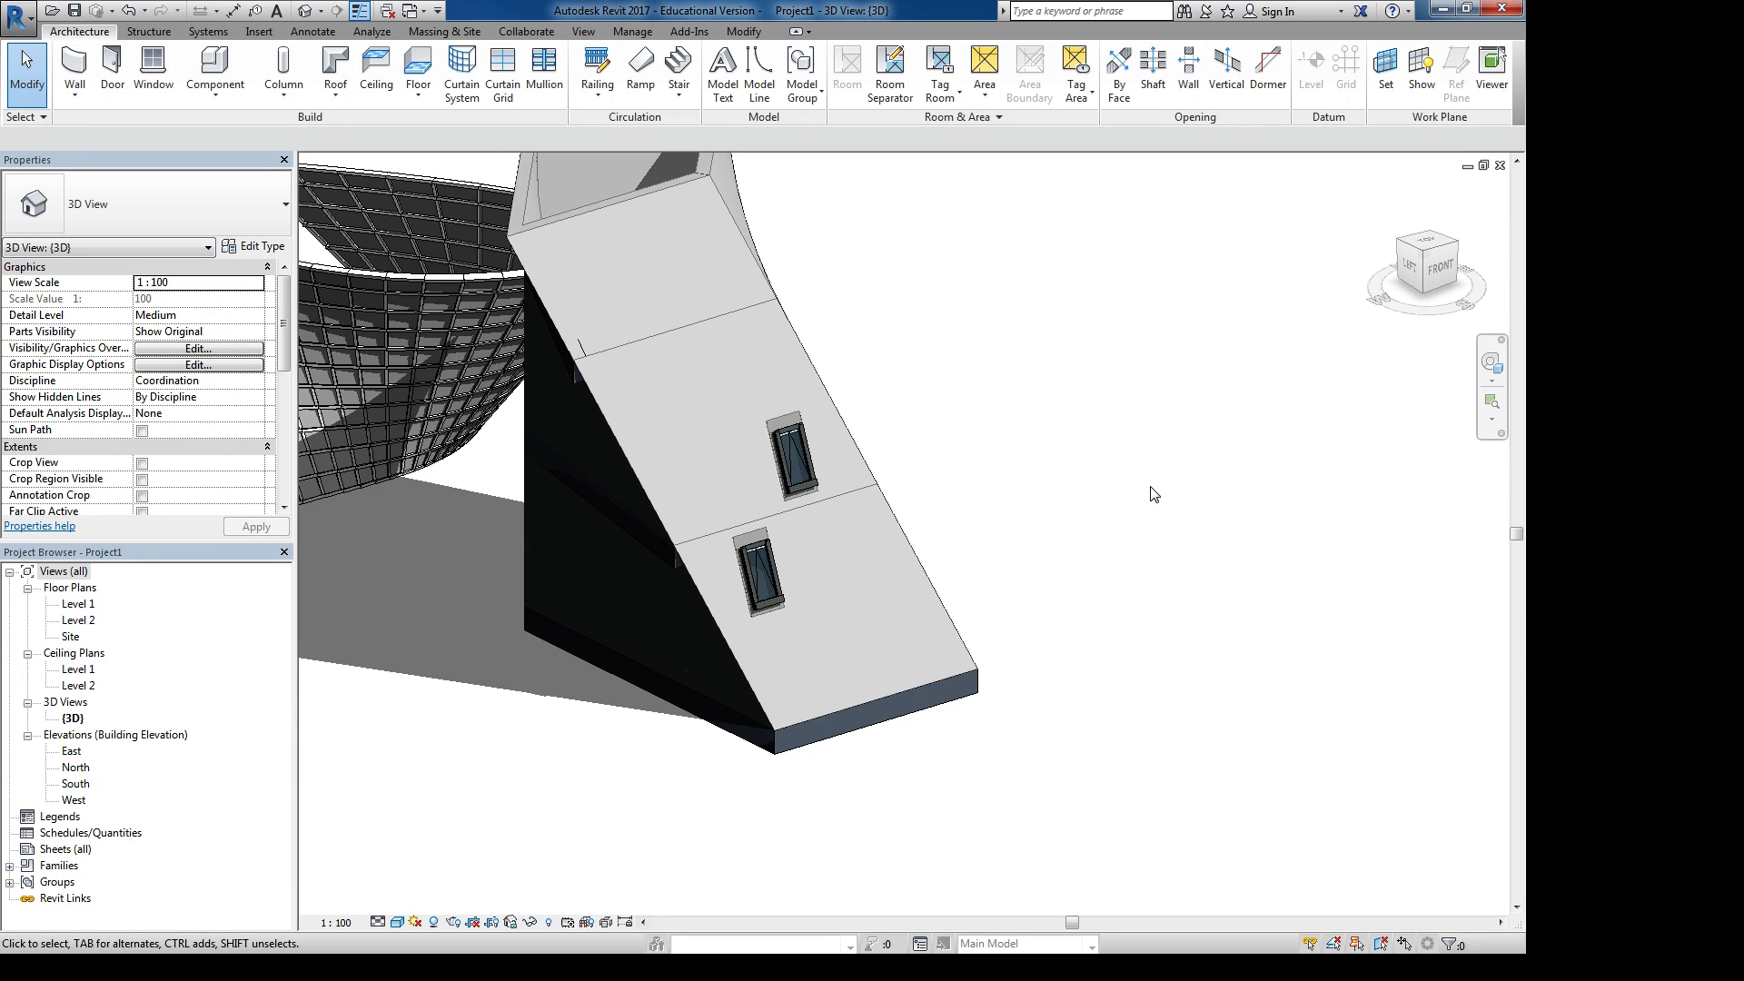
scroll(1054, 427, "down", 5)
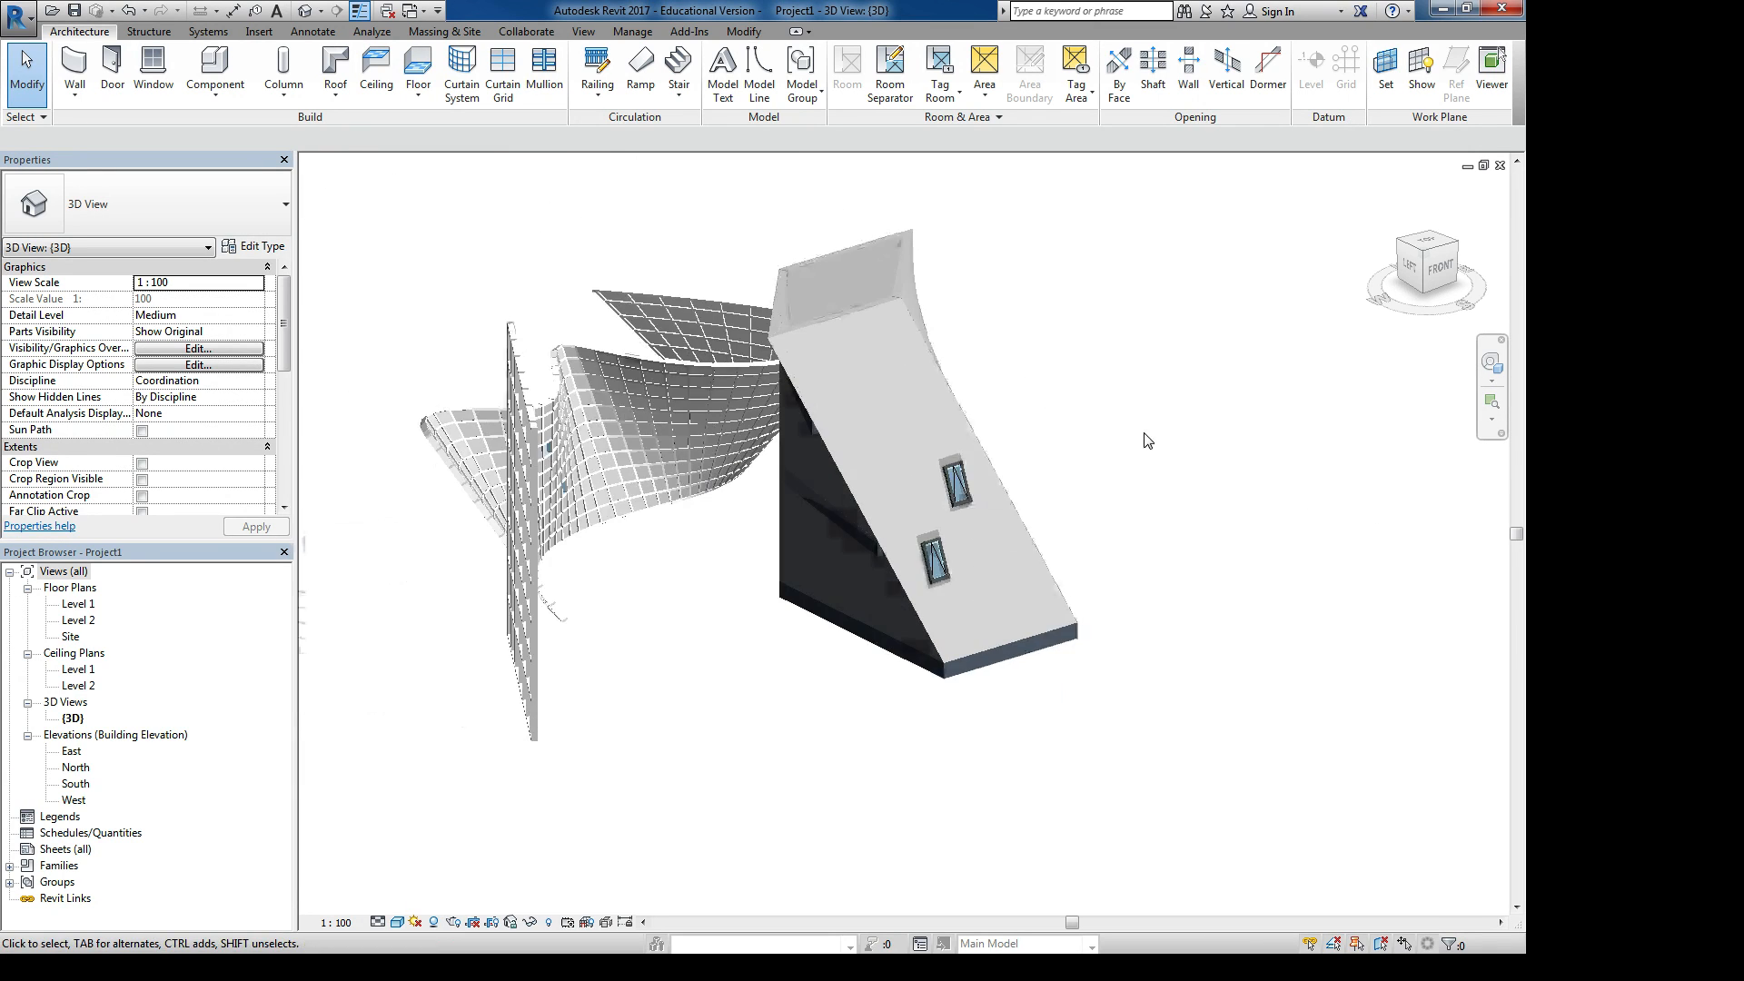
Delete the inclined Generic - 200mm wall on the front of the building together with its windows
middle_click_drag(912, 481, 859, 483, "shift")
left_click(924, 309)
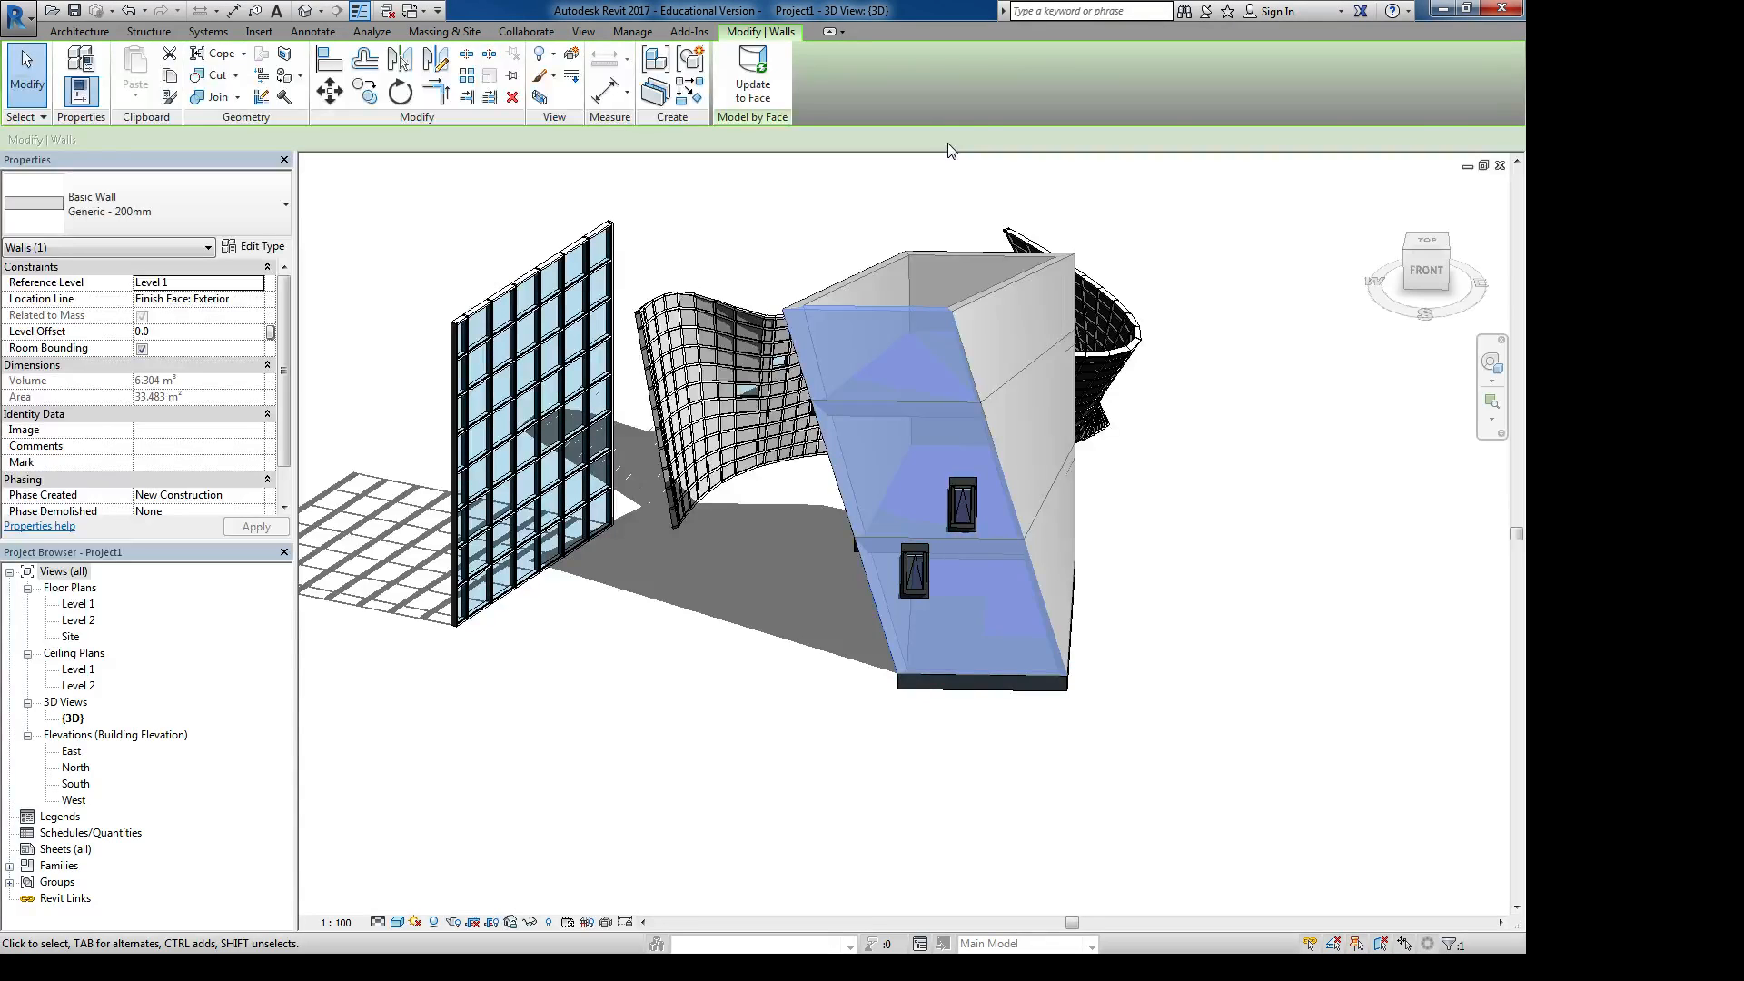
key("Delete")
scroll(1233, 428, "down", 1)
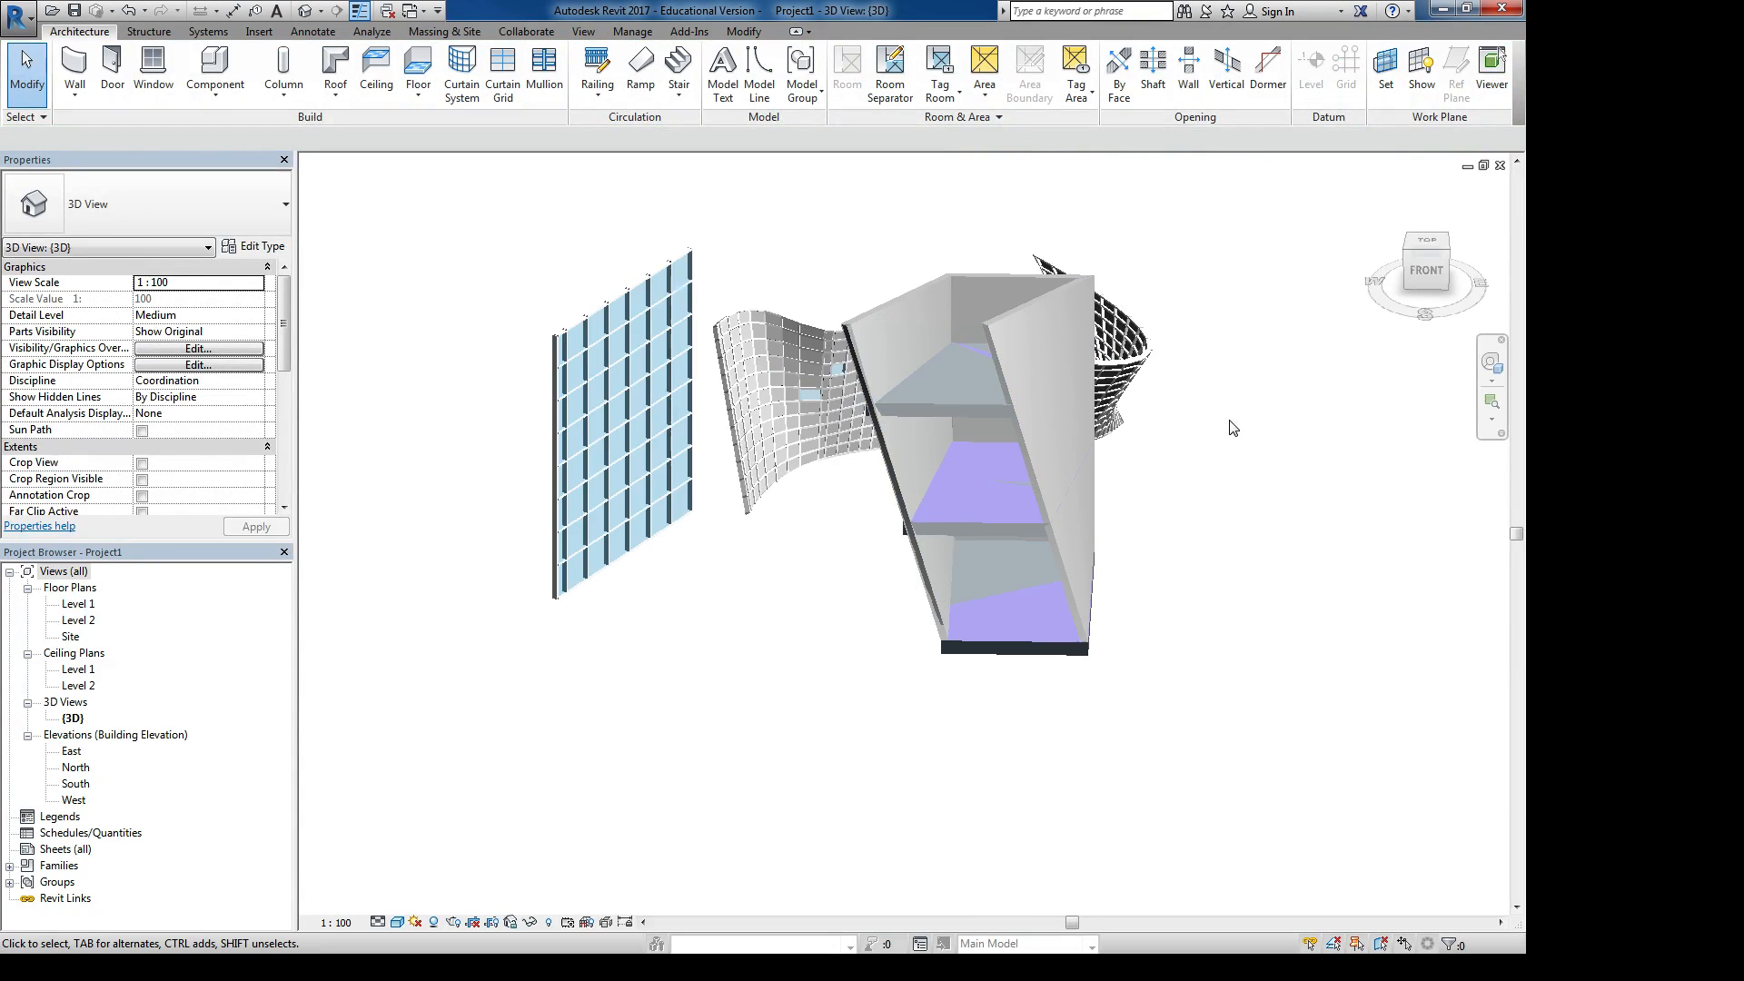
Open the building's Mass 2 for in-place editing
left_click(910, 325)
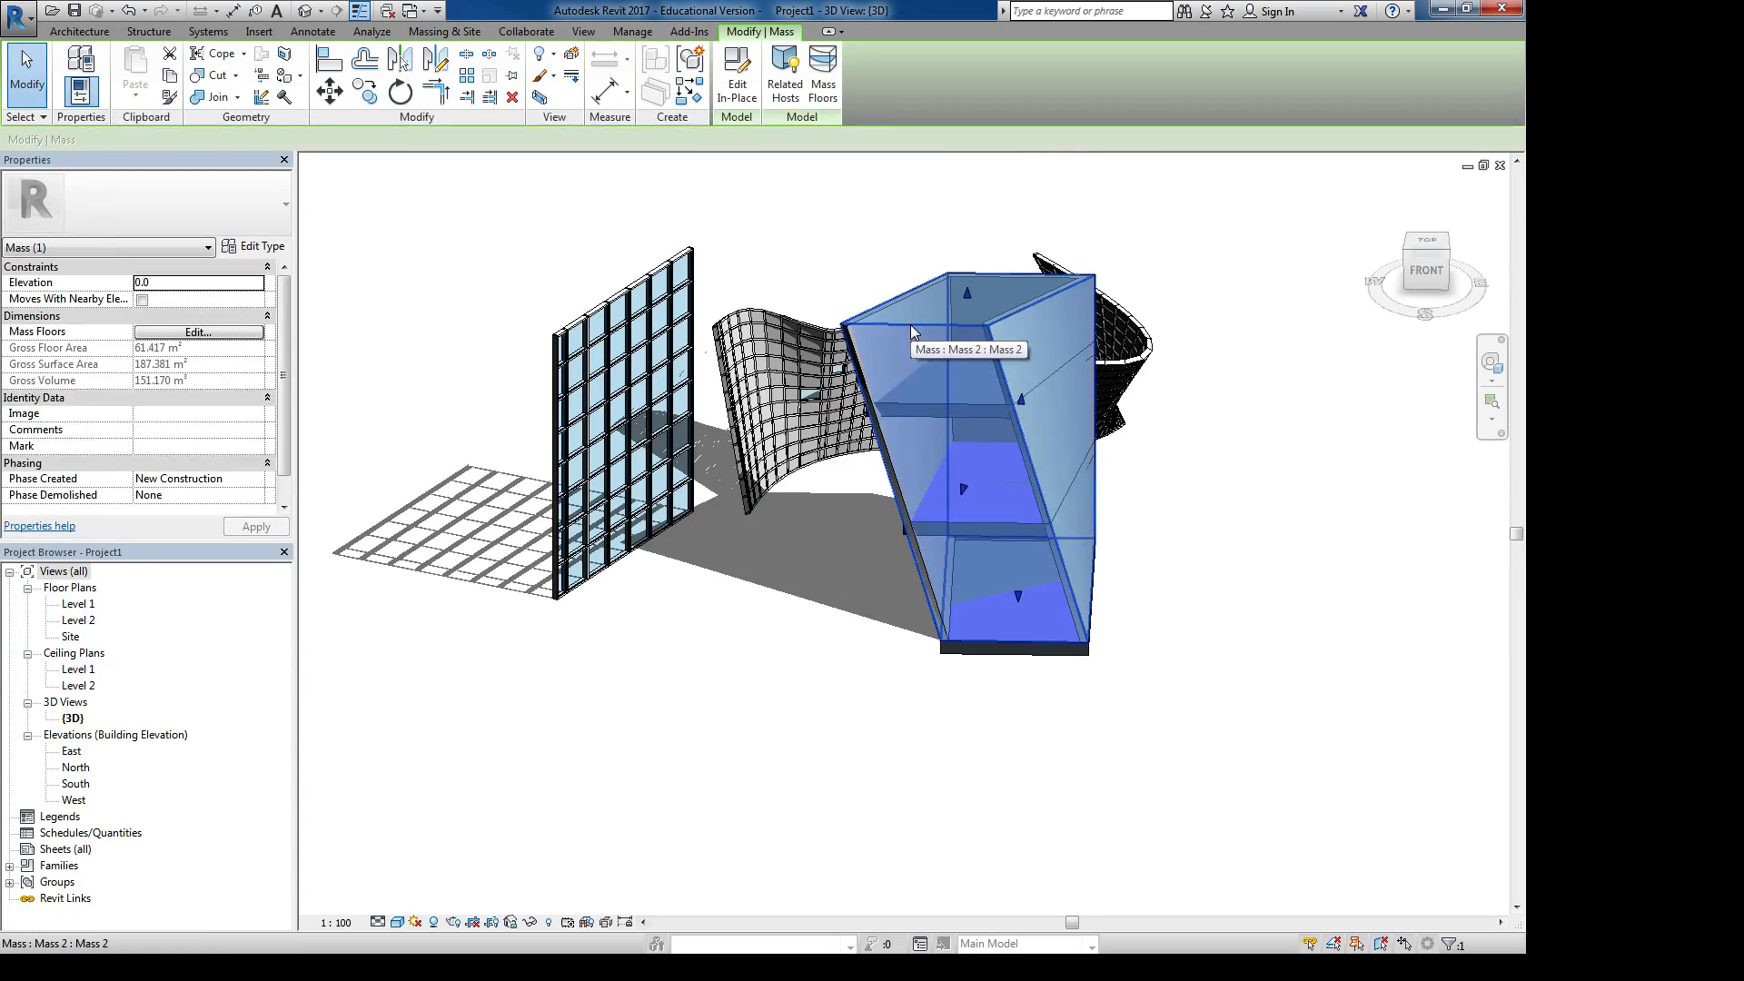
left_click(737, 77)
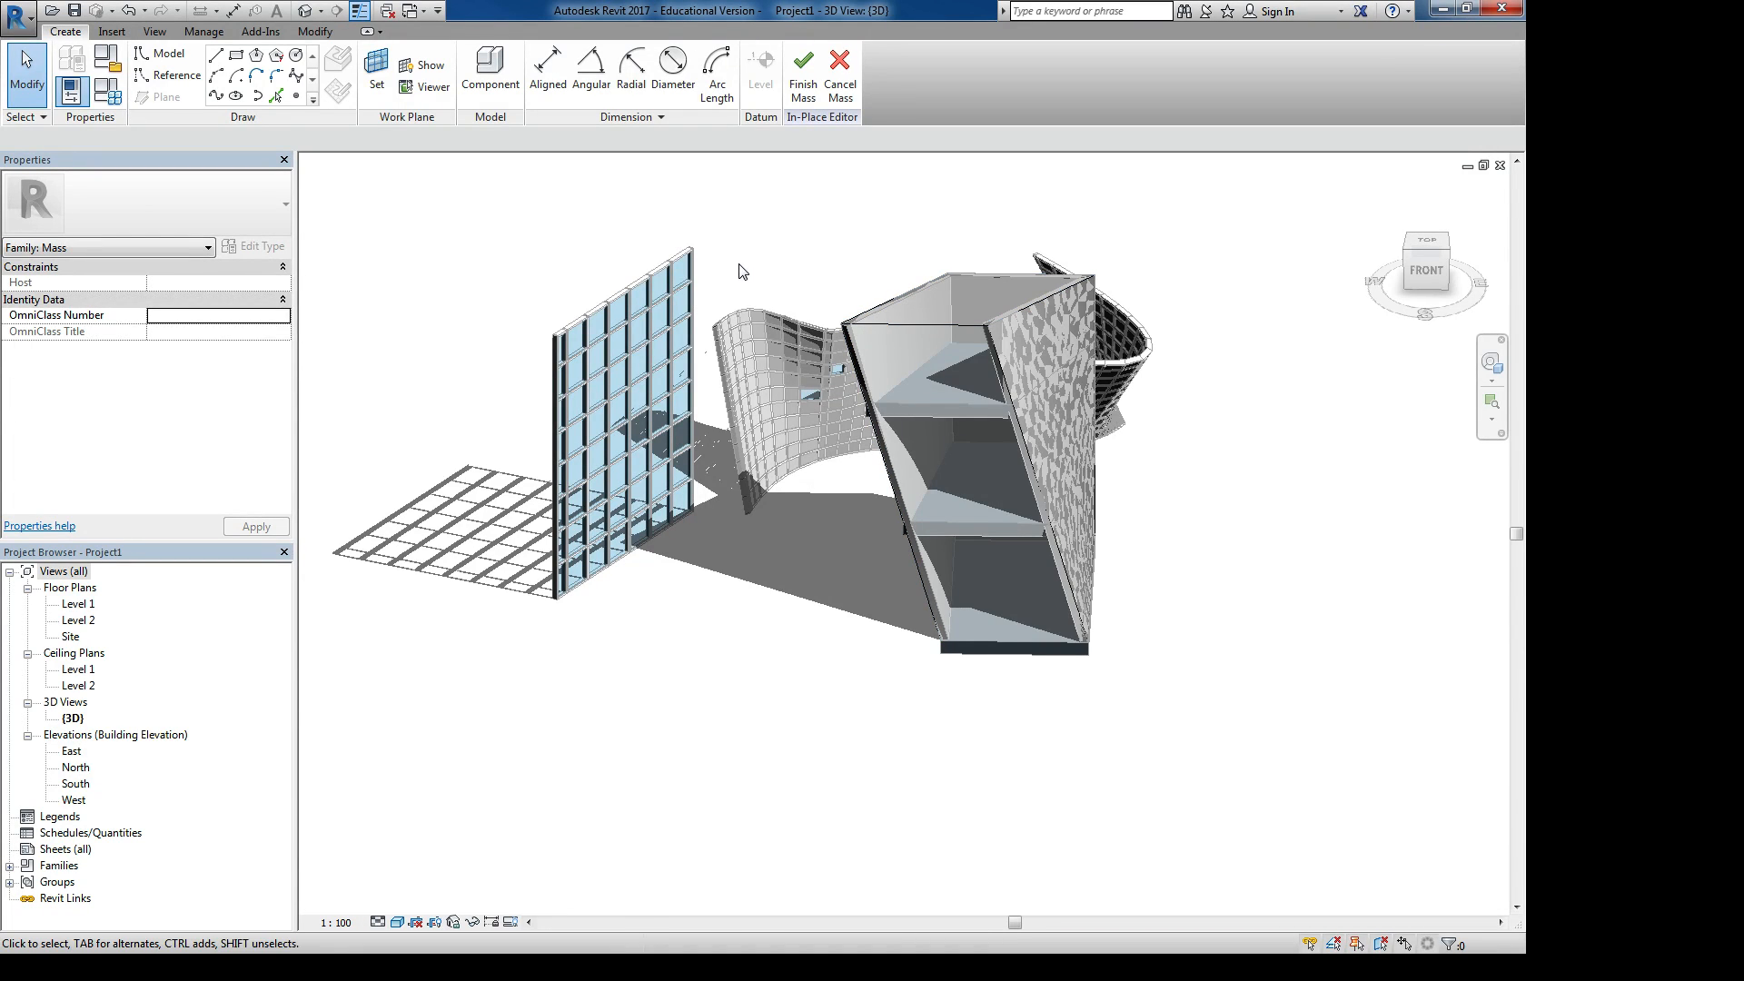
left_click(903, 327)
left_click(599, 199)
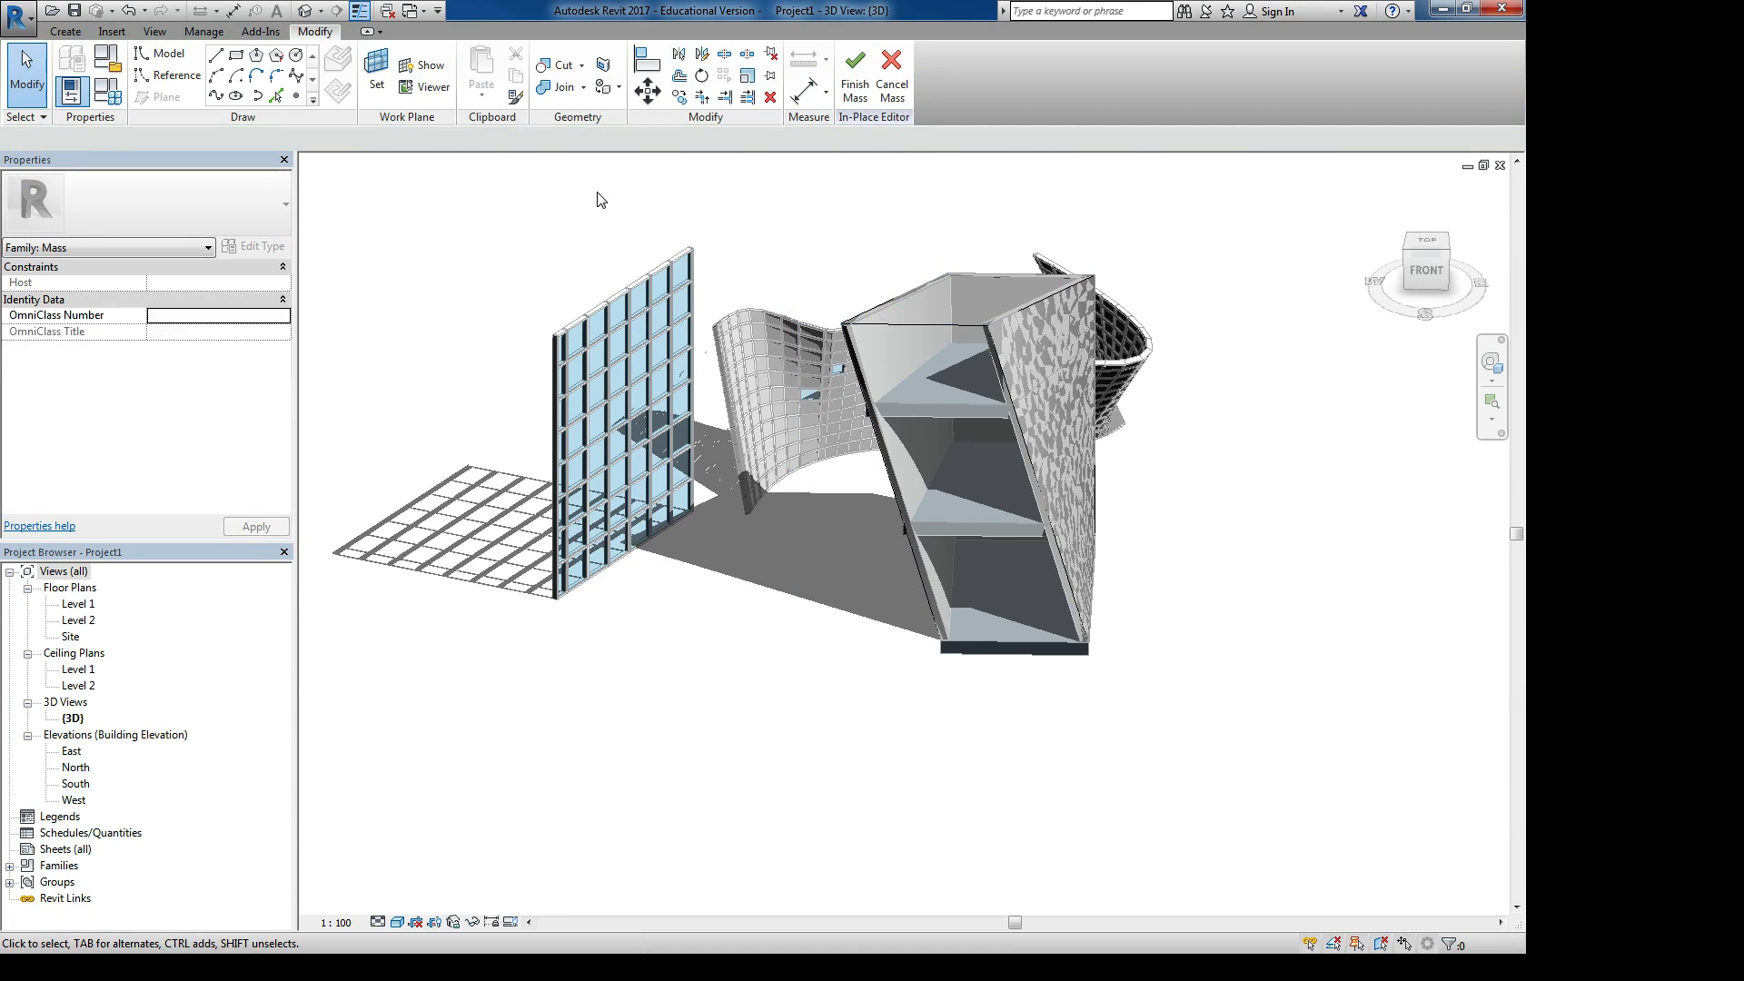
Split the building's inclined mass face with a four-sided region outline across the upper floors and finish the mass
left_click(602, 66)
left_click(889, 428)
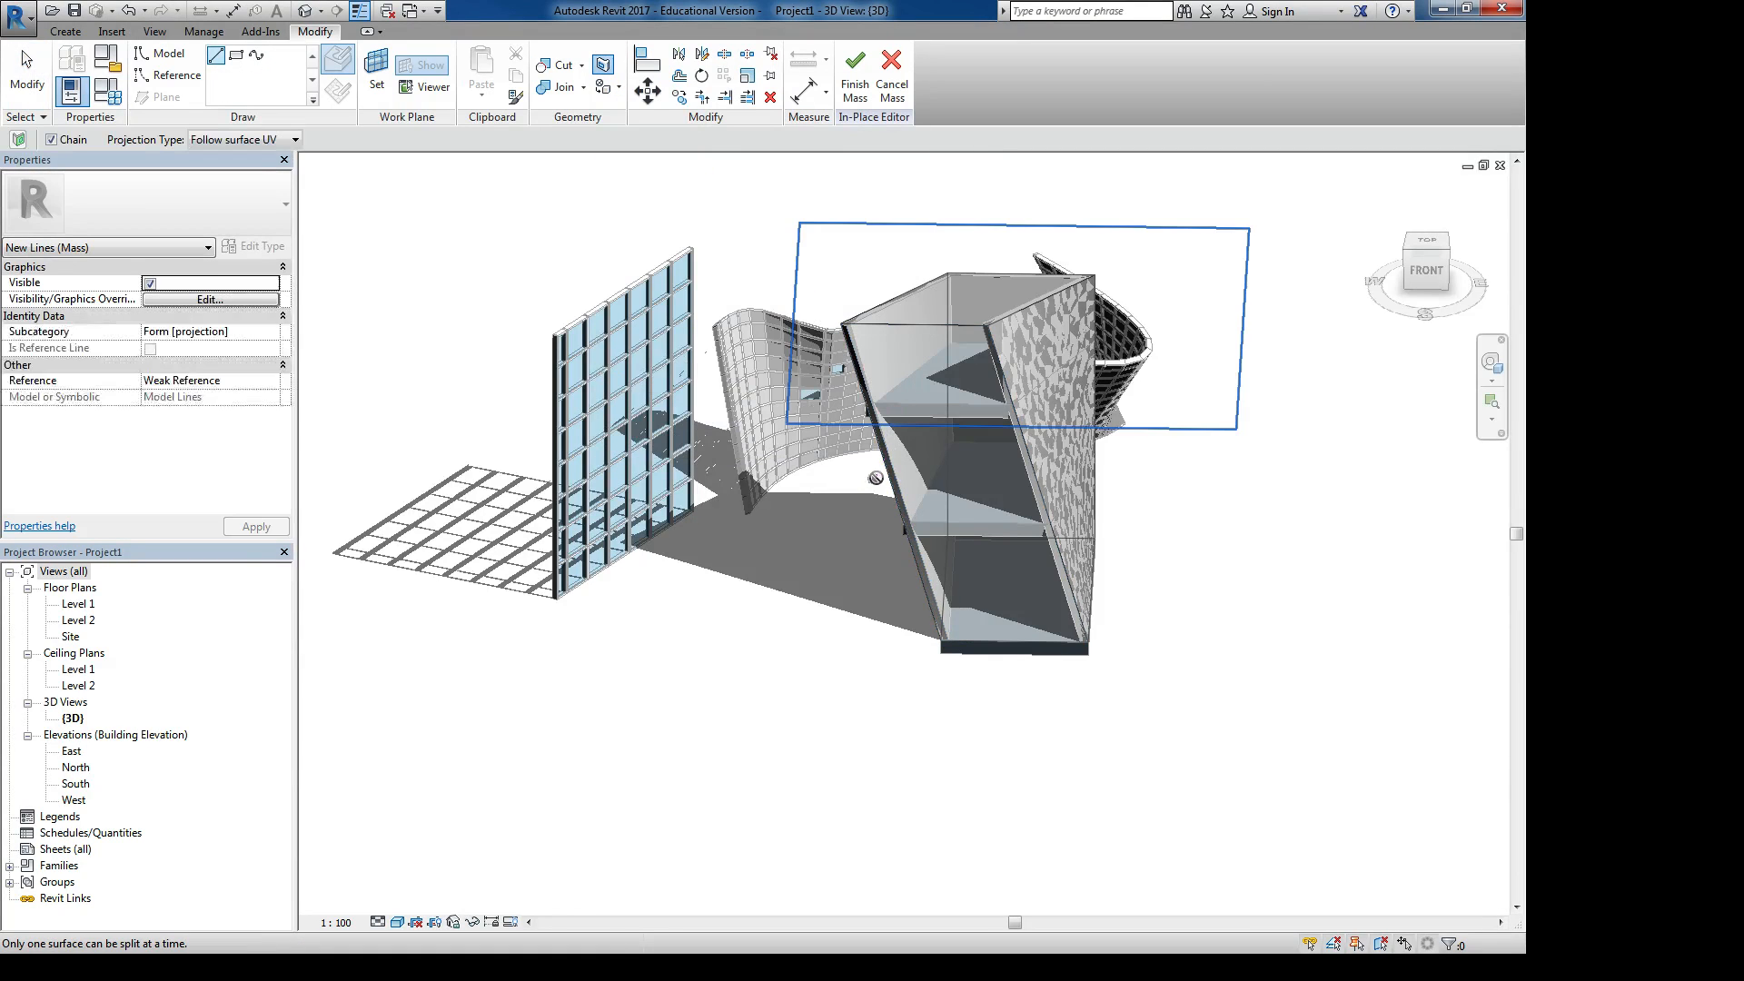
left_click(890, 357)
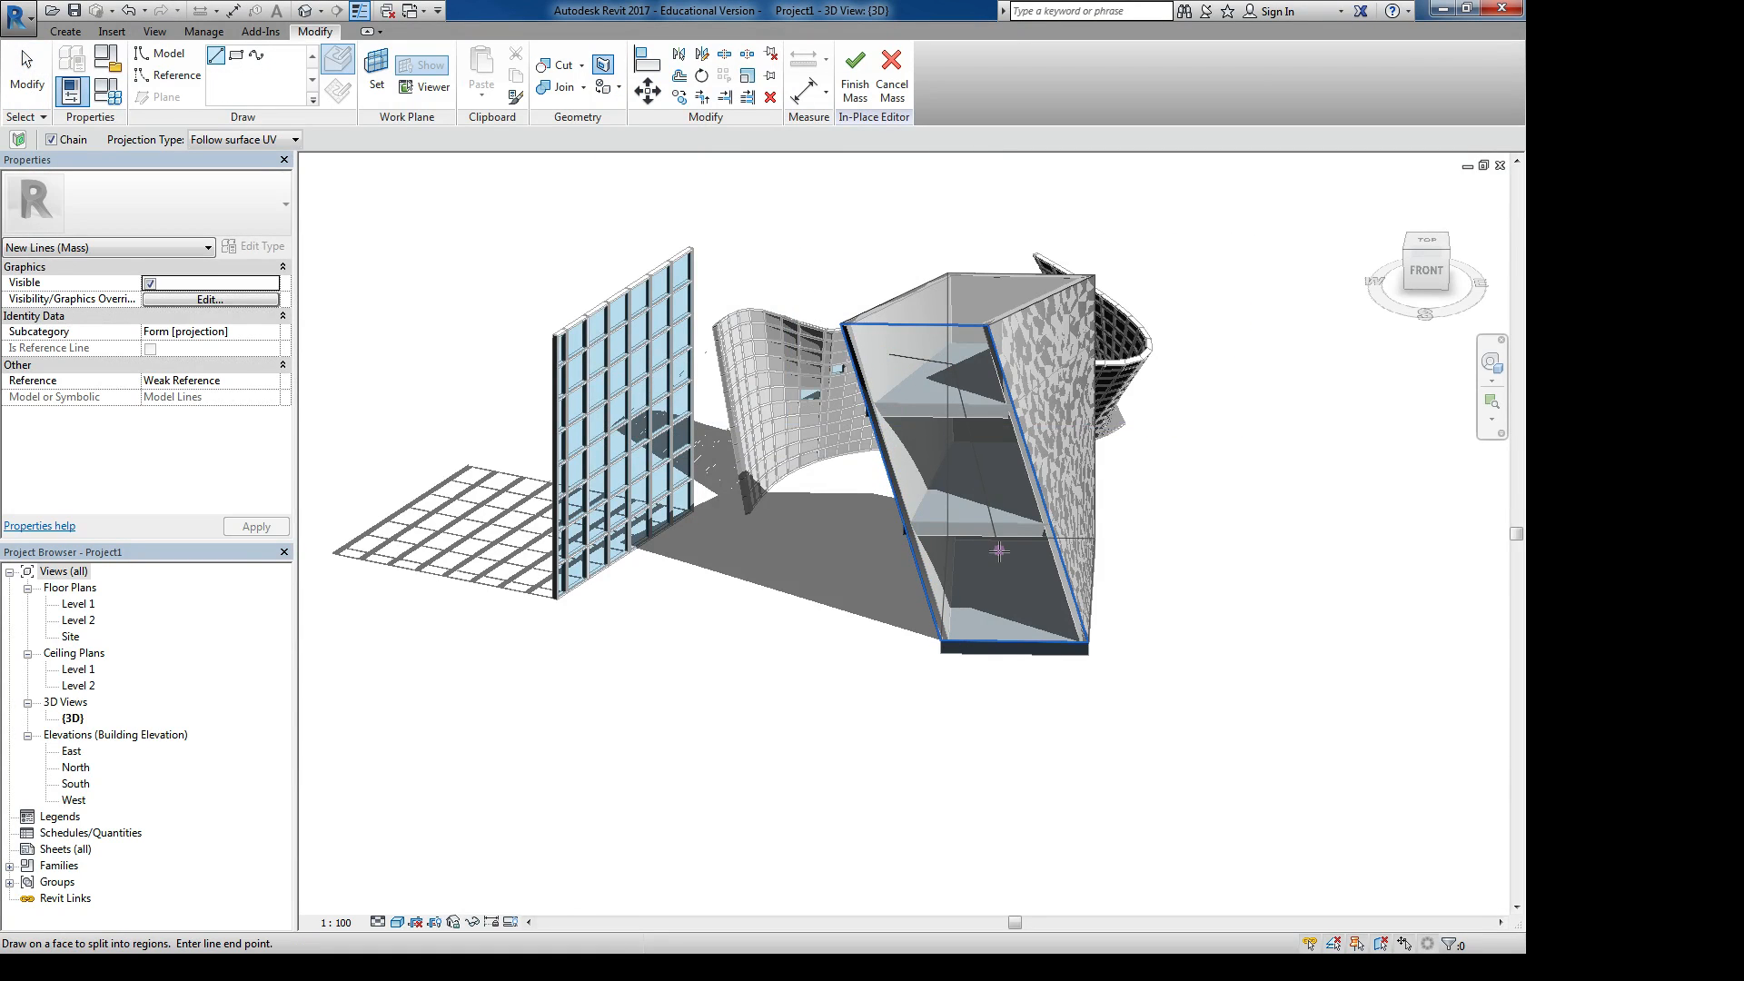
left_click(1002, 527)
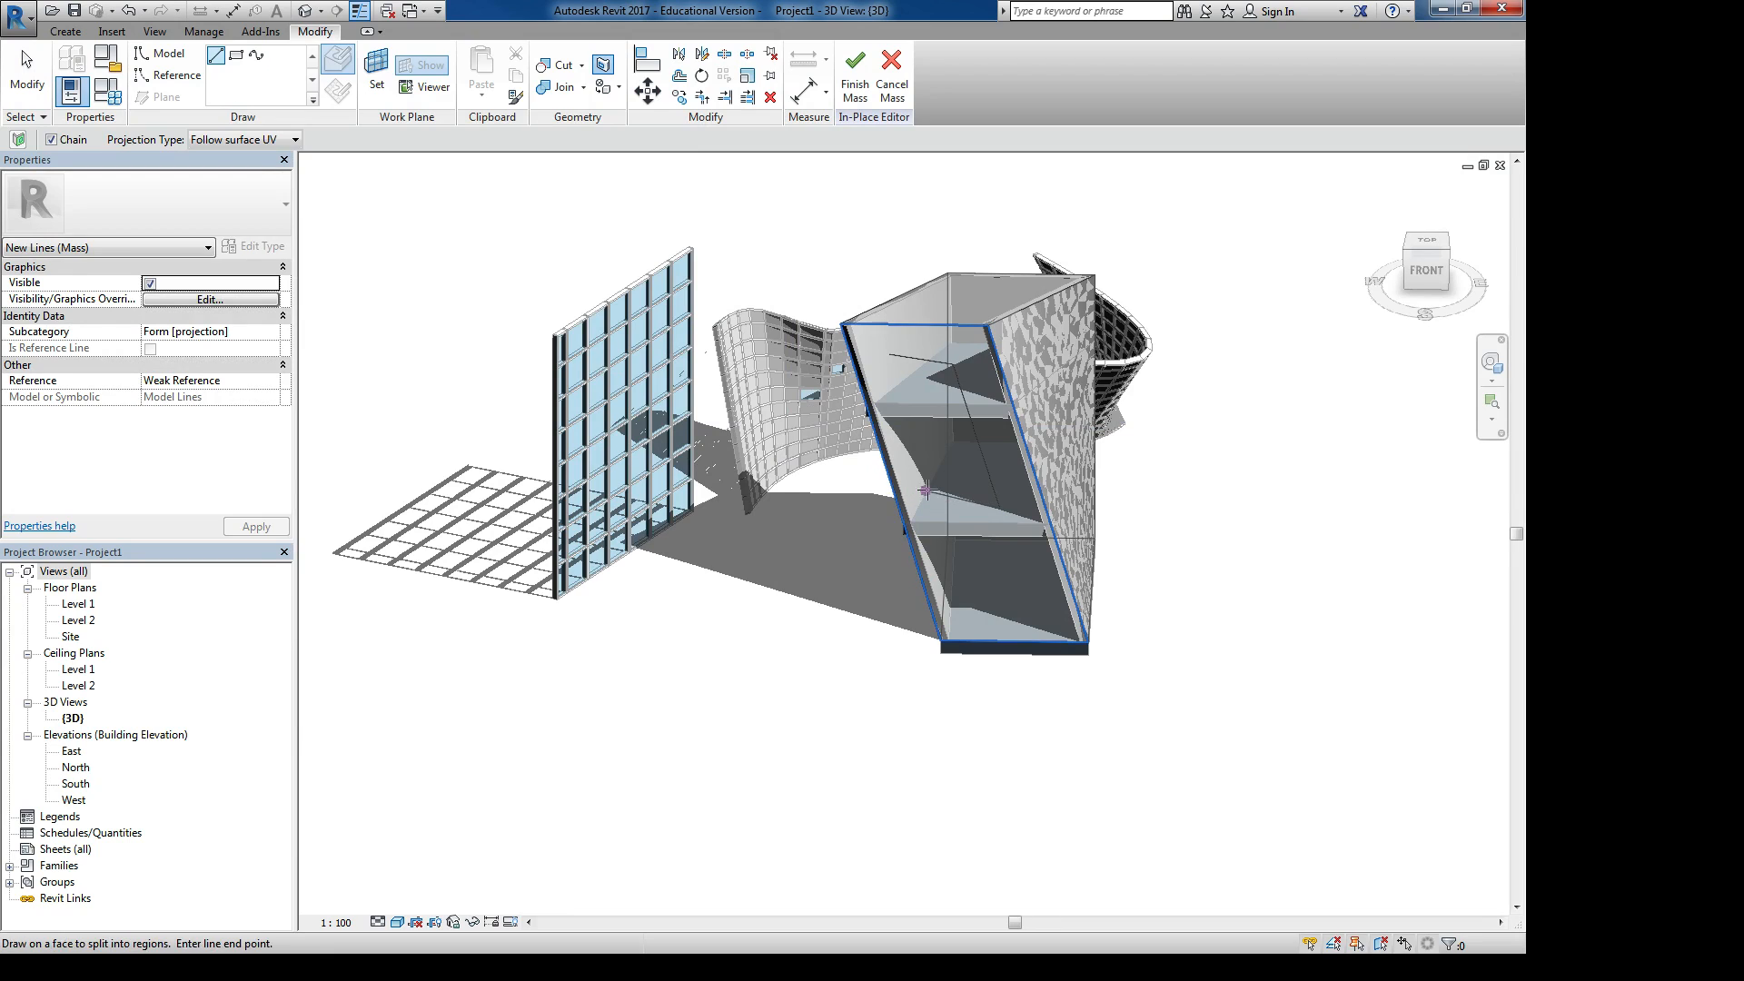
left_click(890, 355)
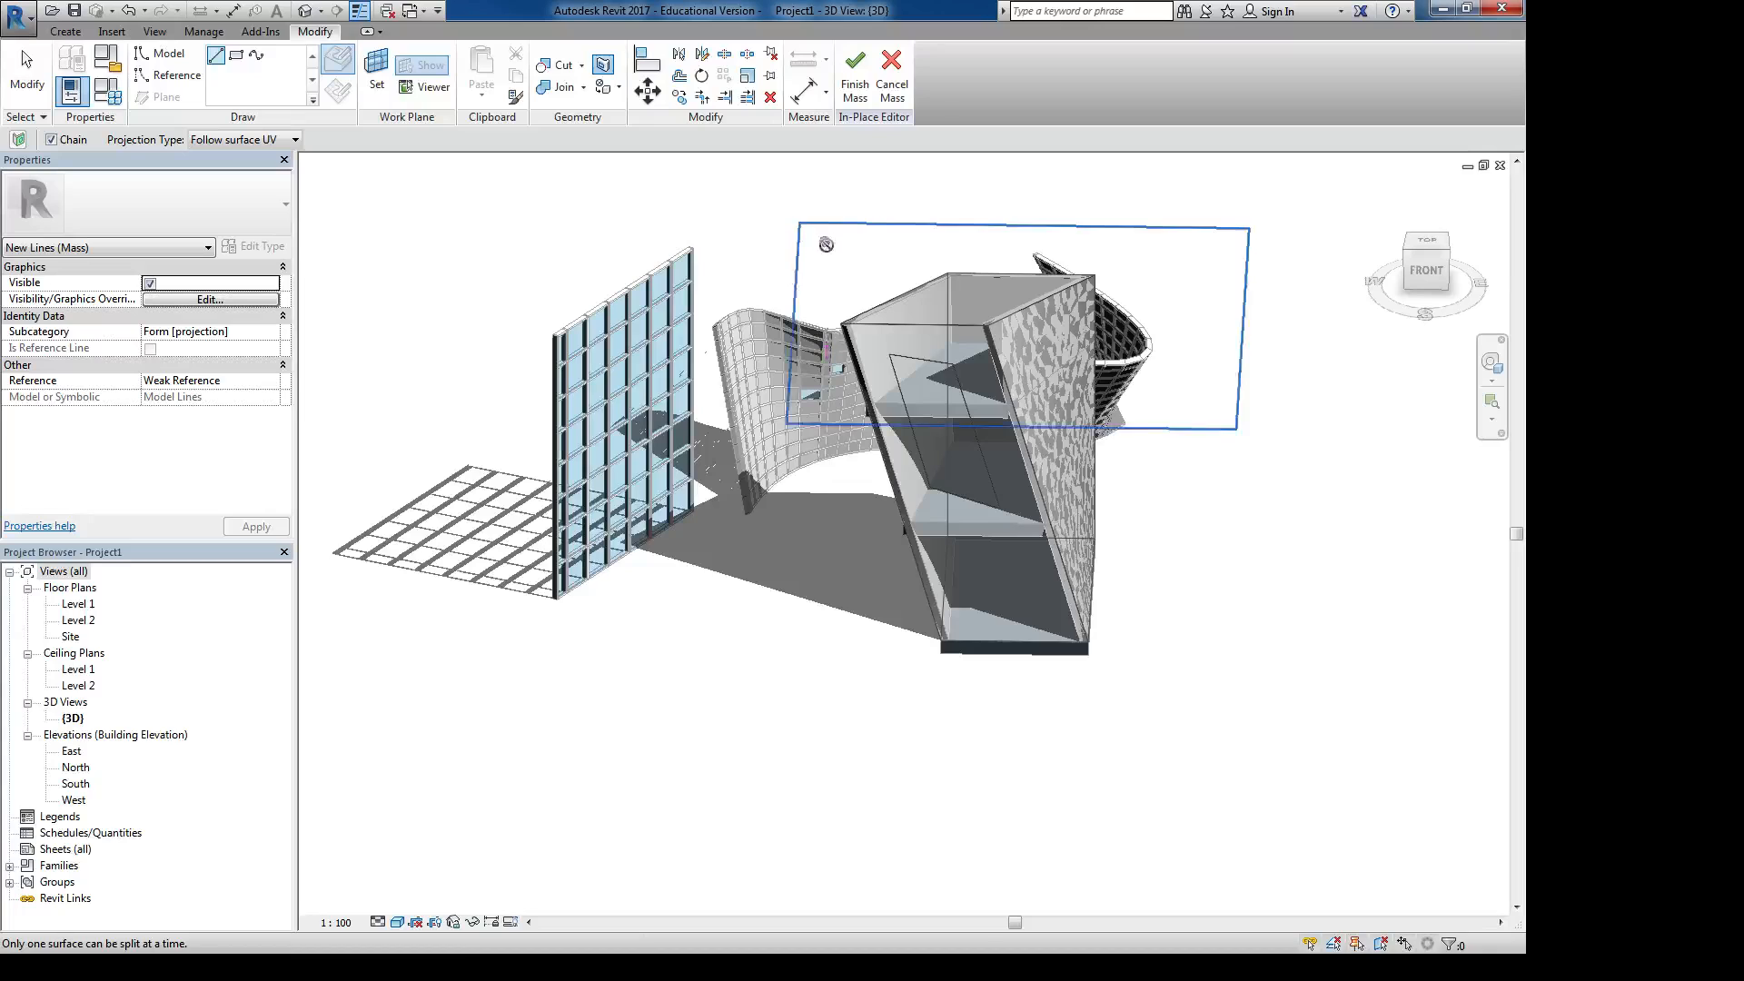
middle_click_drag(805, 249, 772, 325)
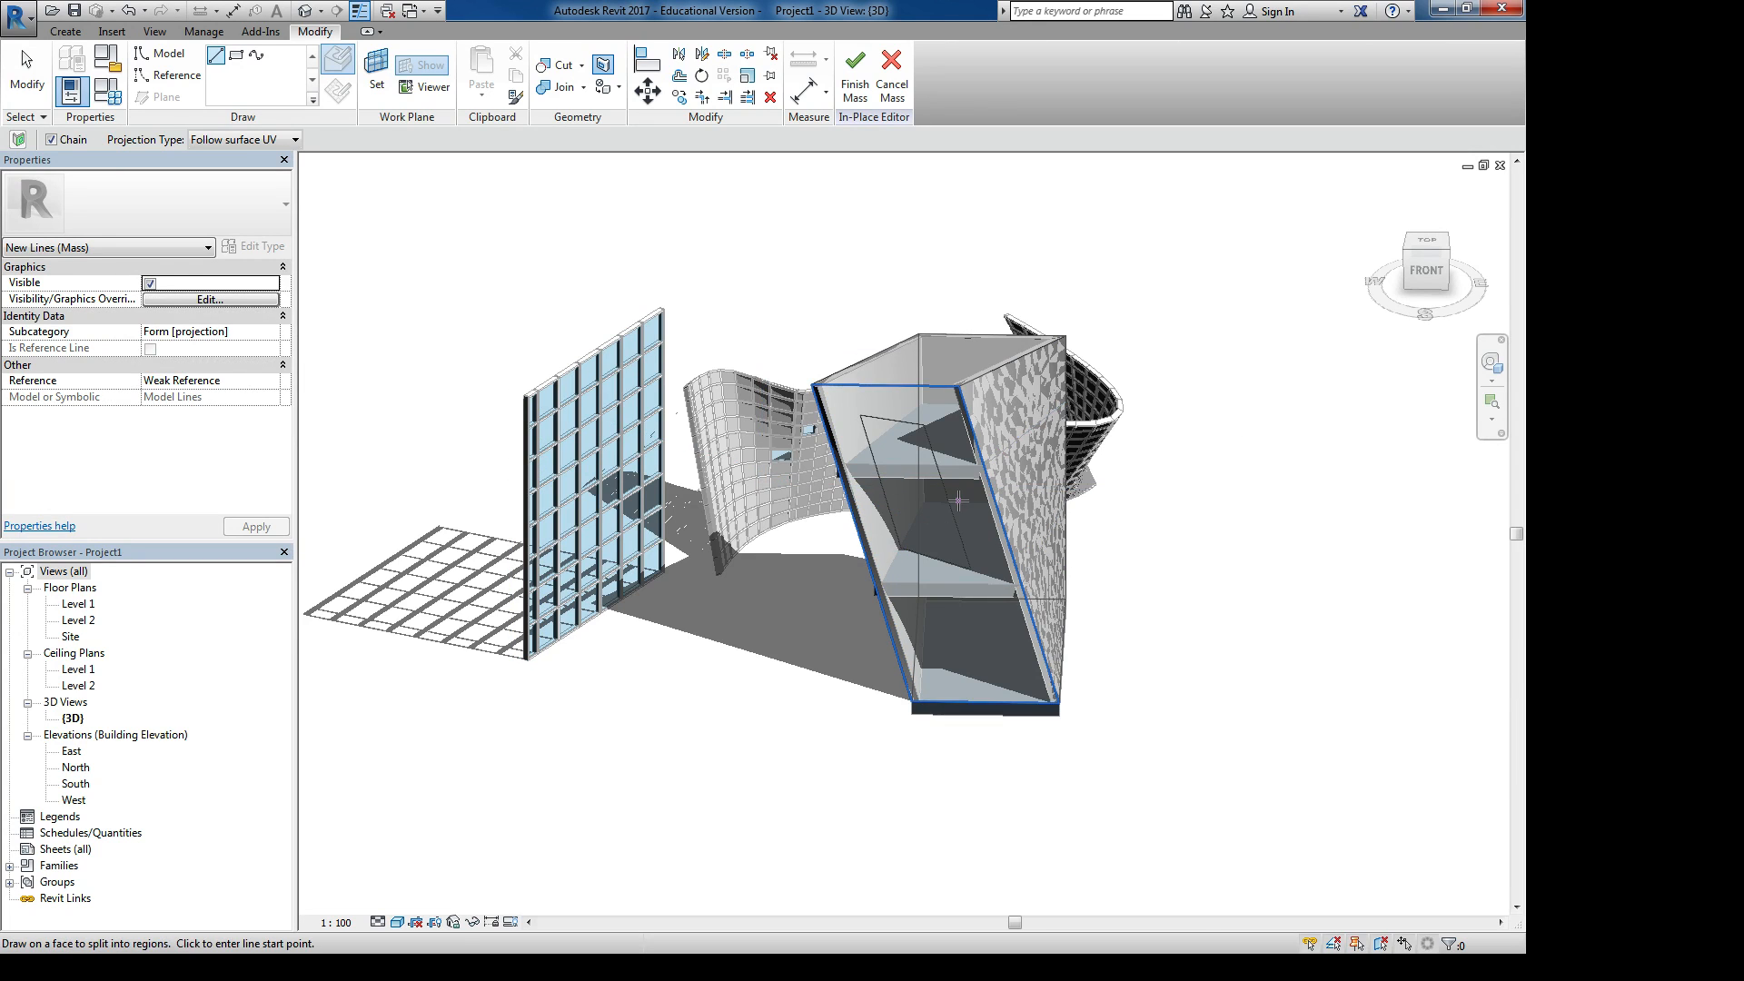
scroll(966, 562, "up", 5)
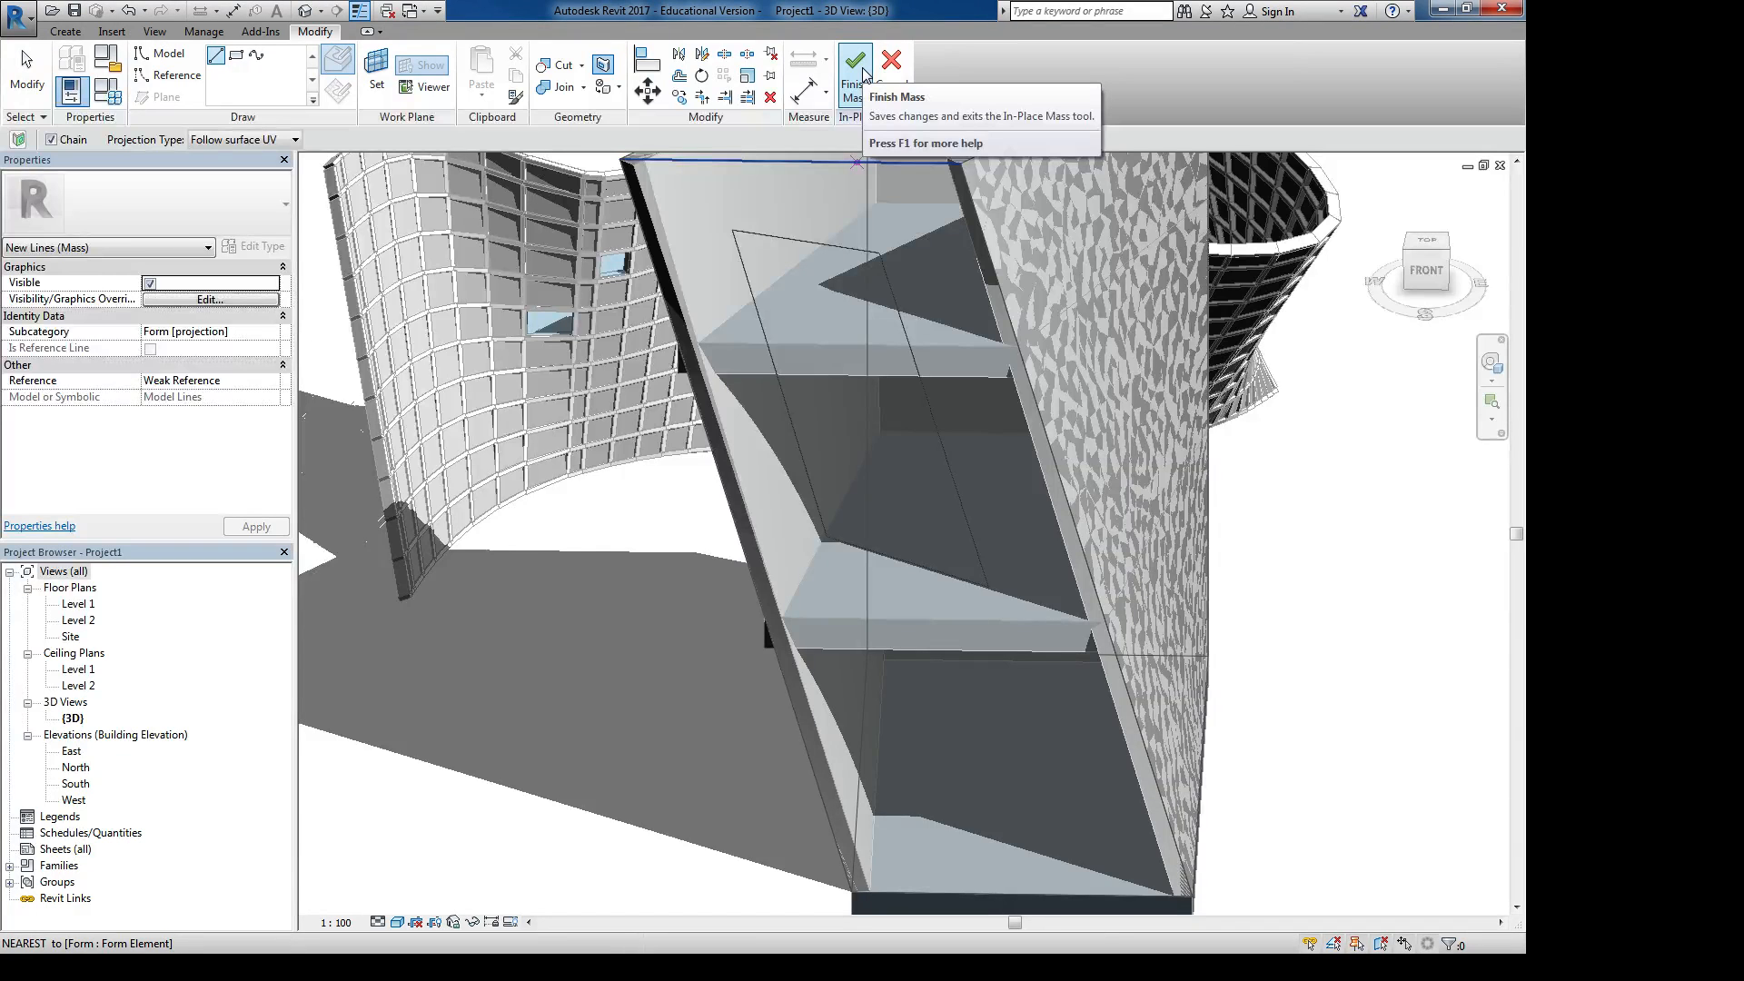
left_click(863, 74)
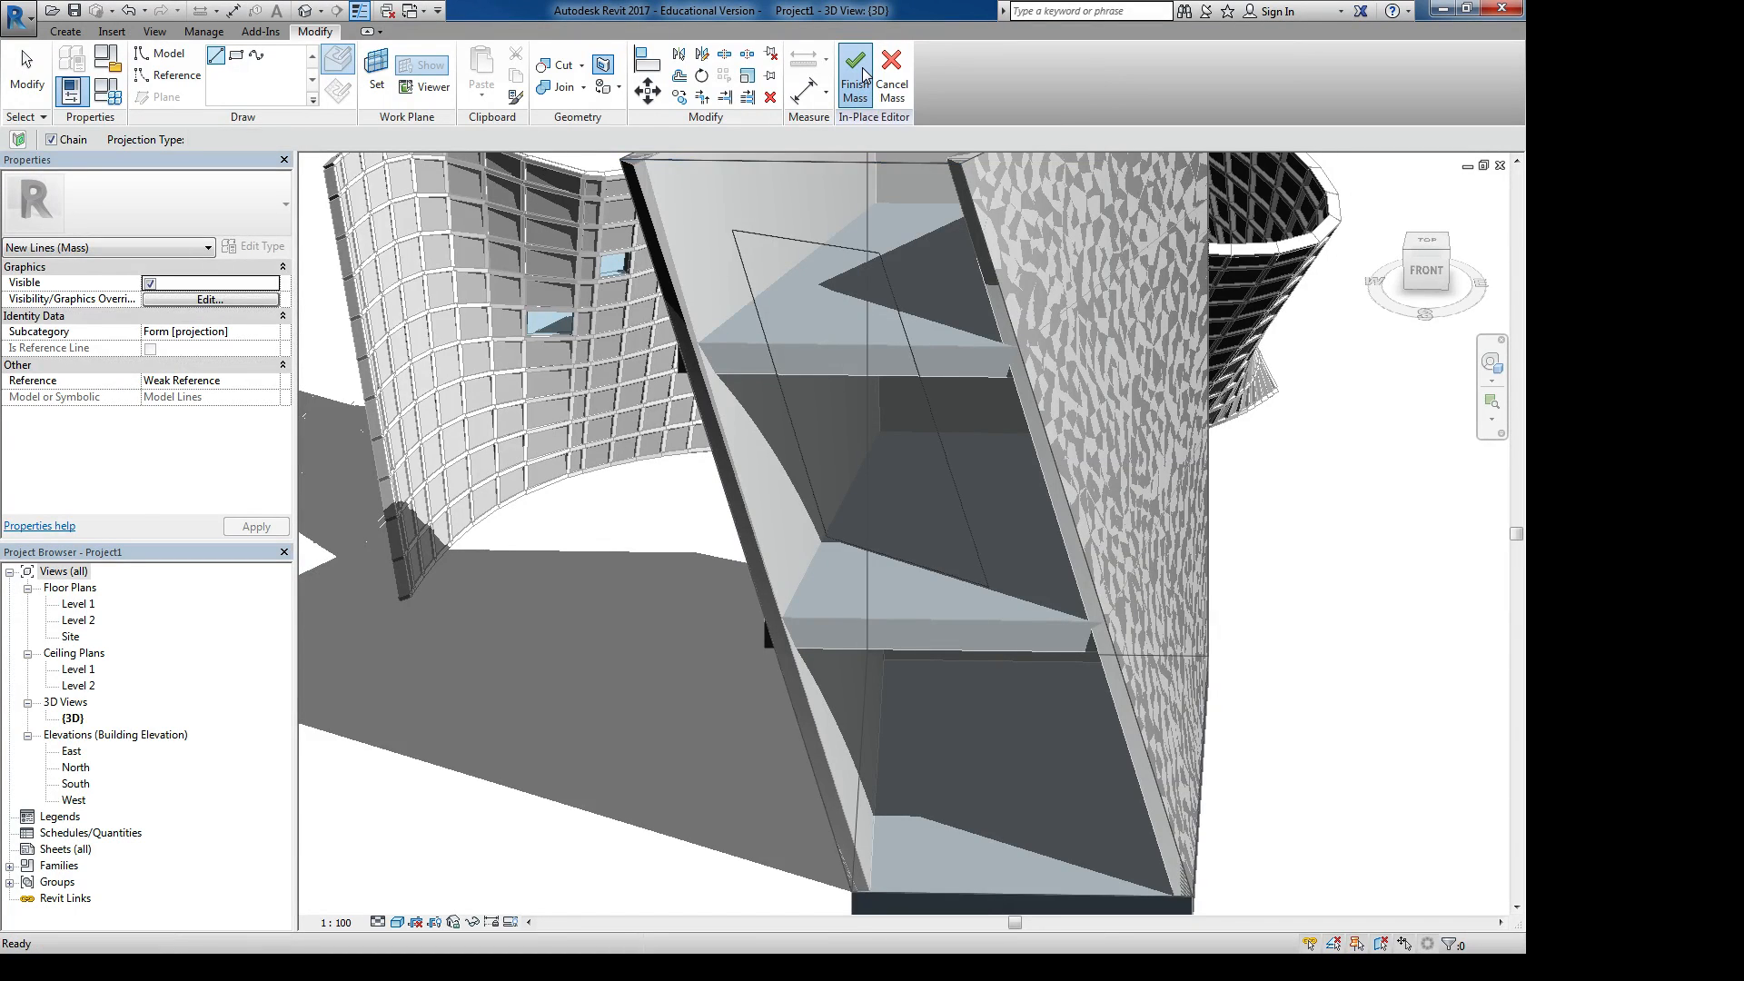
Place Generic - 200mm walls by face on the inner split region and on the surrounding part of the inclined mass face
middle_click_drag(913, 209, 810, 224, "shift")
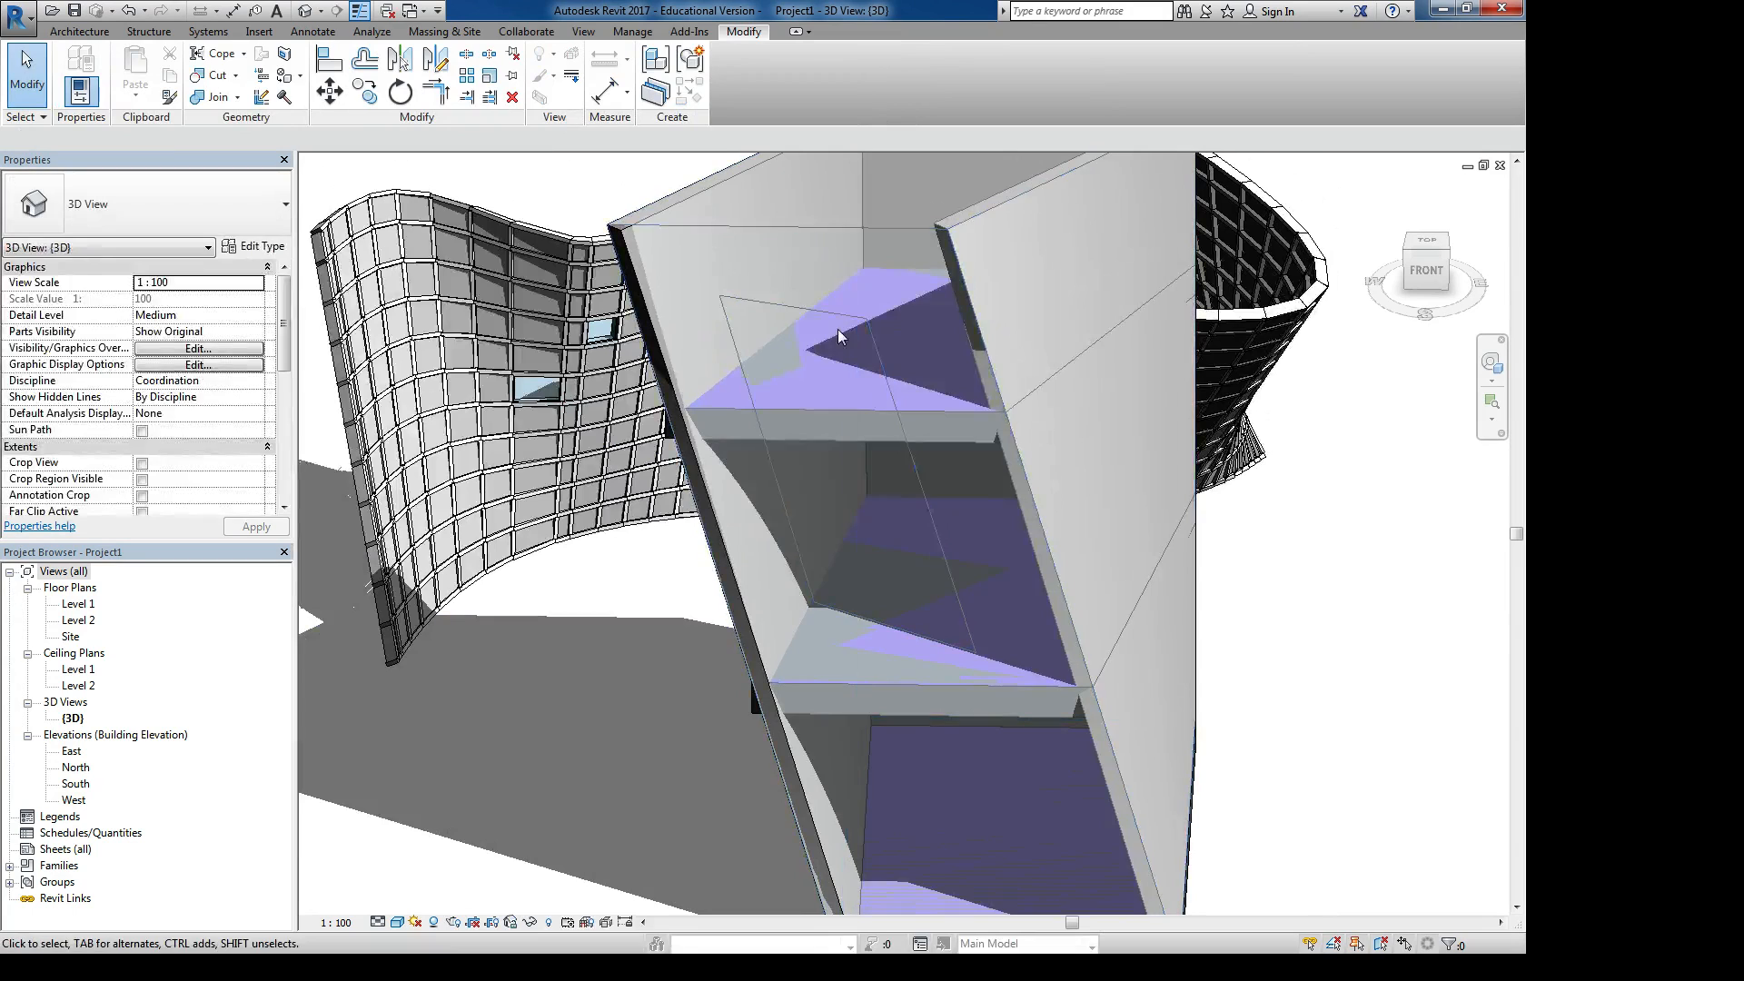
left_click(79, 31)
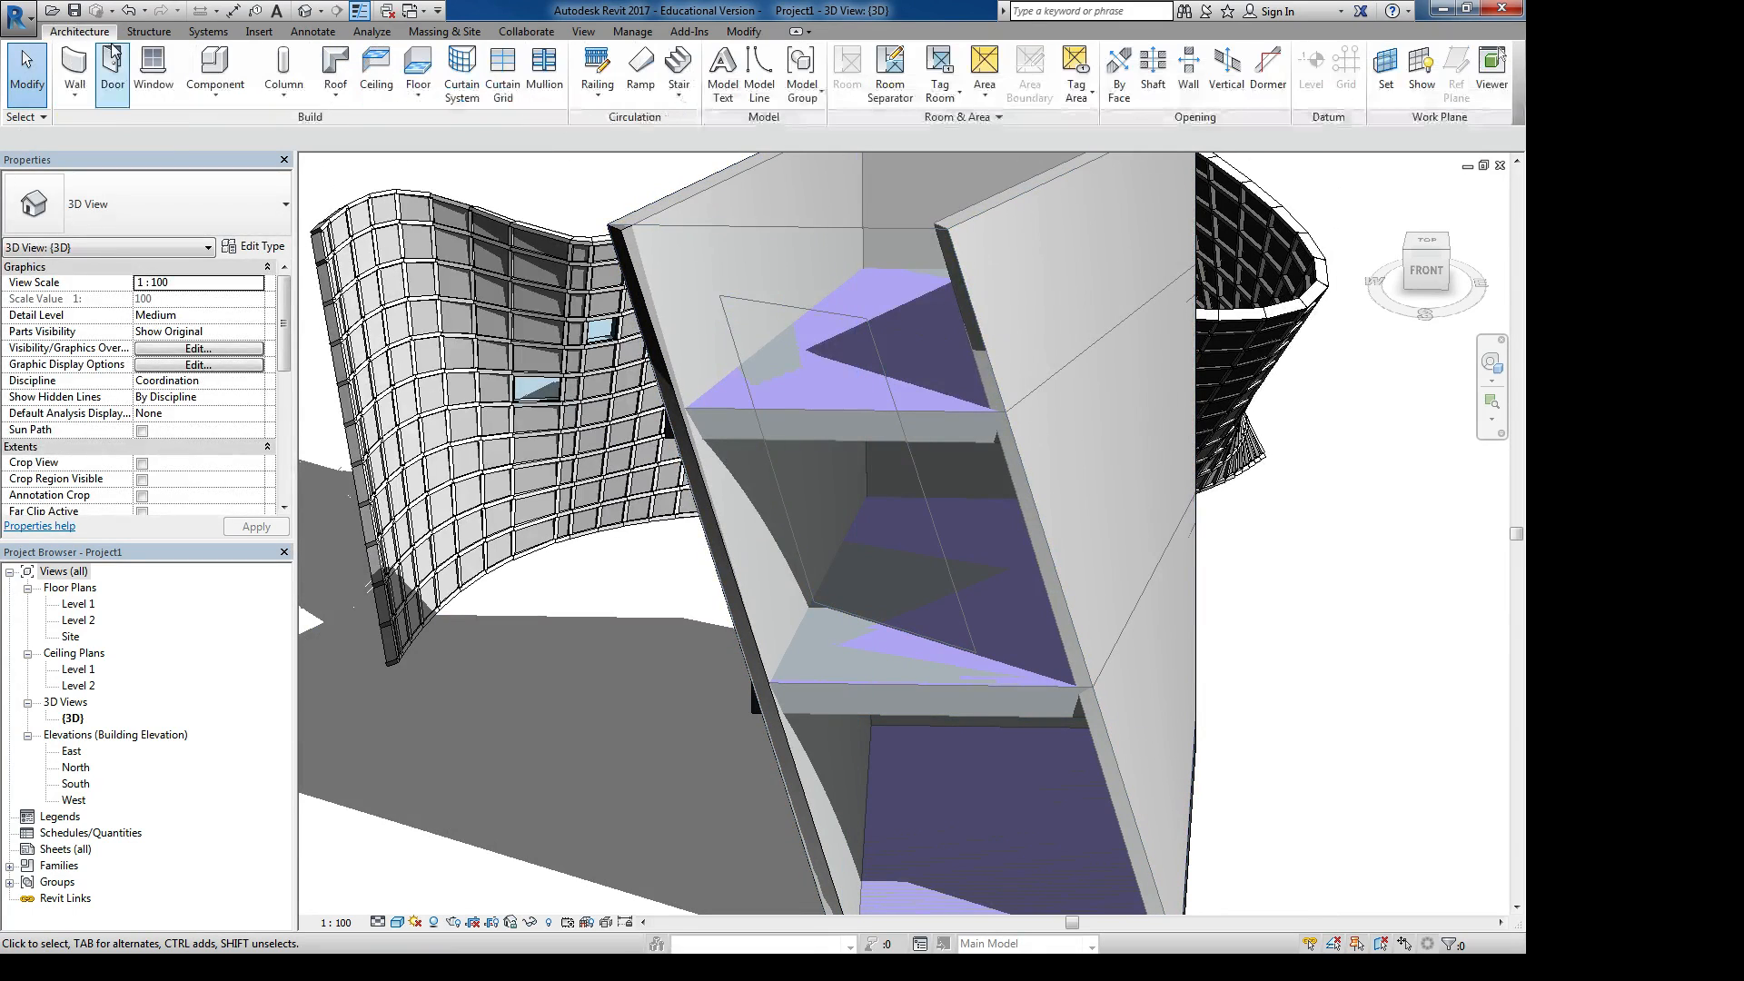
left_click(74, 96)
left_click(124, 216)
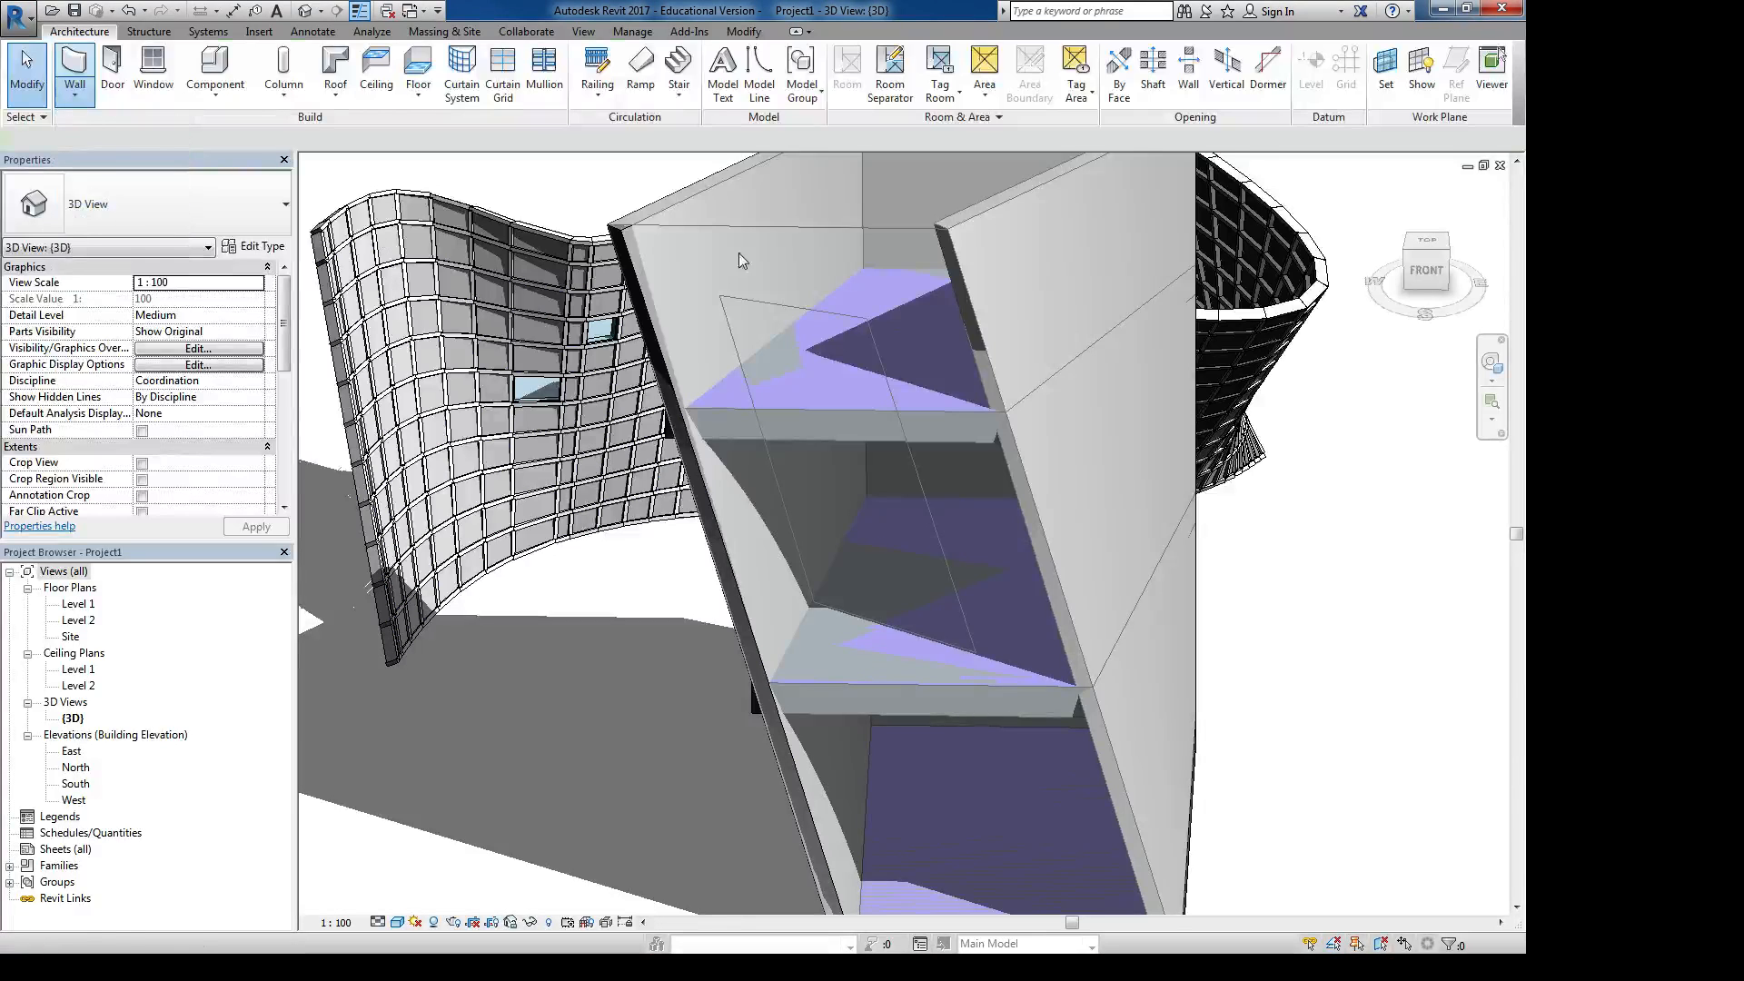
left_click(785, 320)
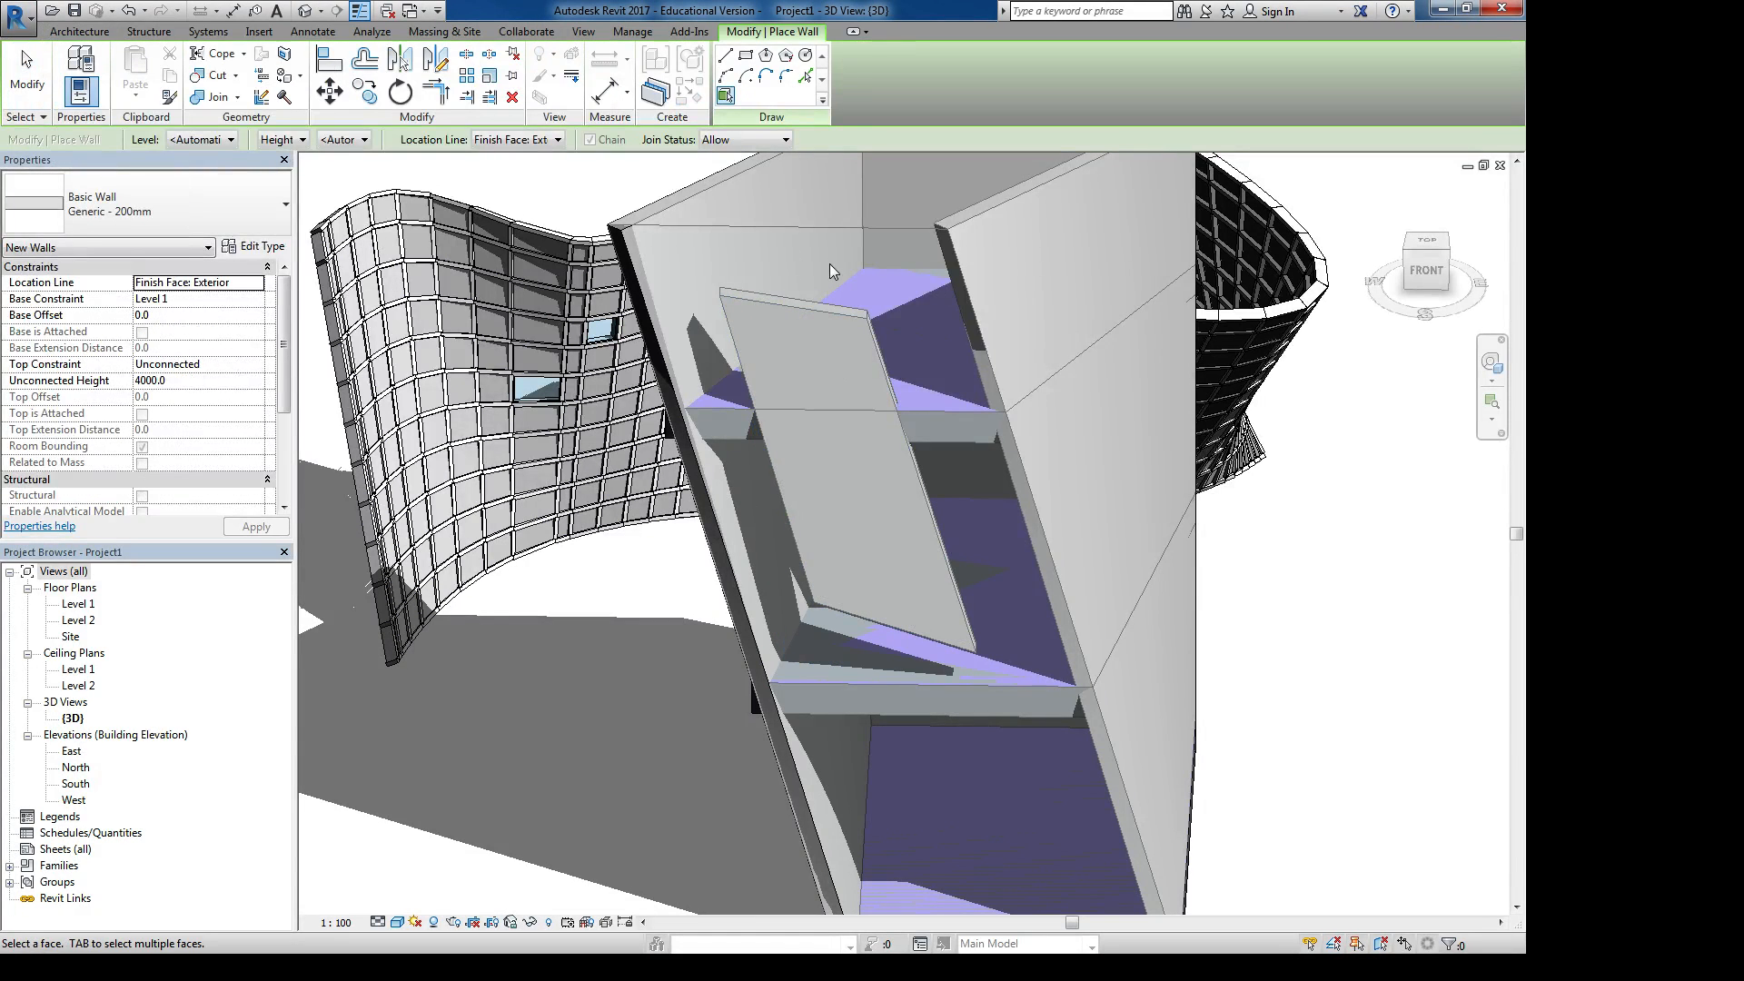
key("Escape")
key("Escape")
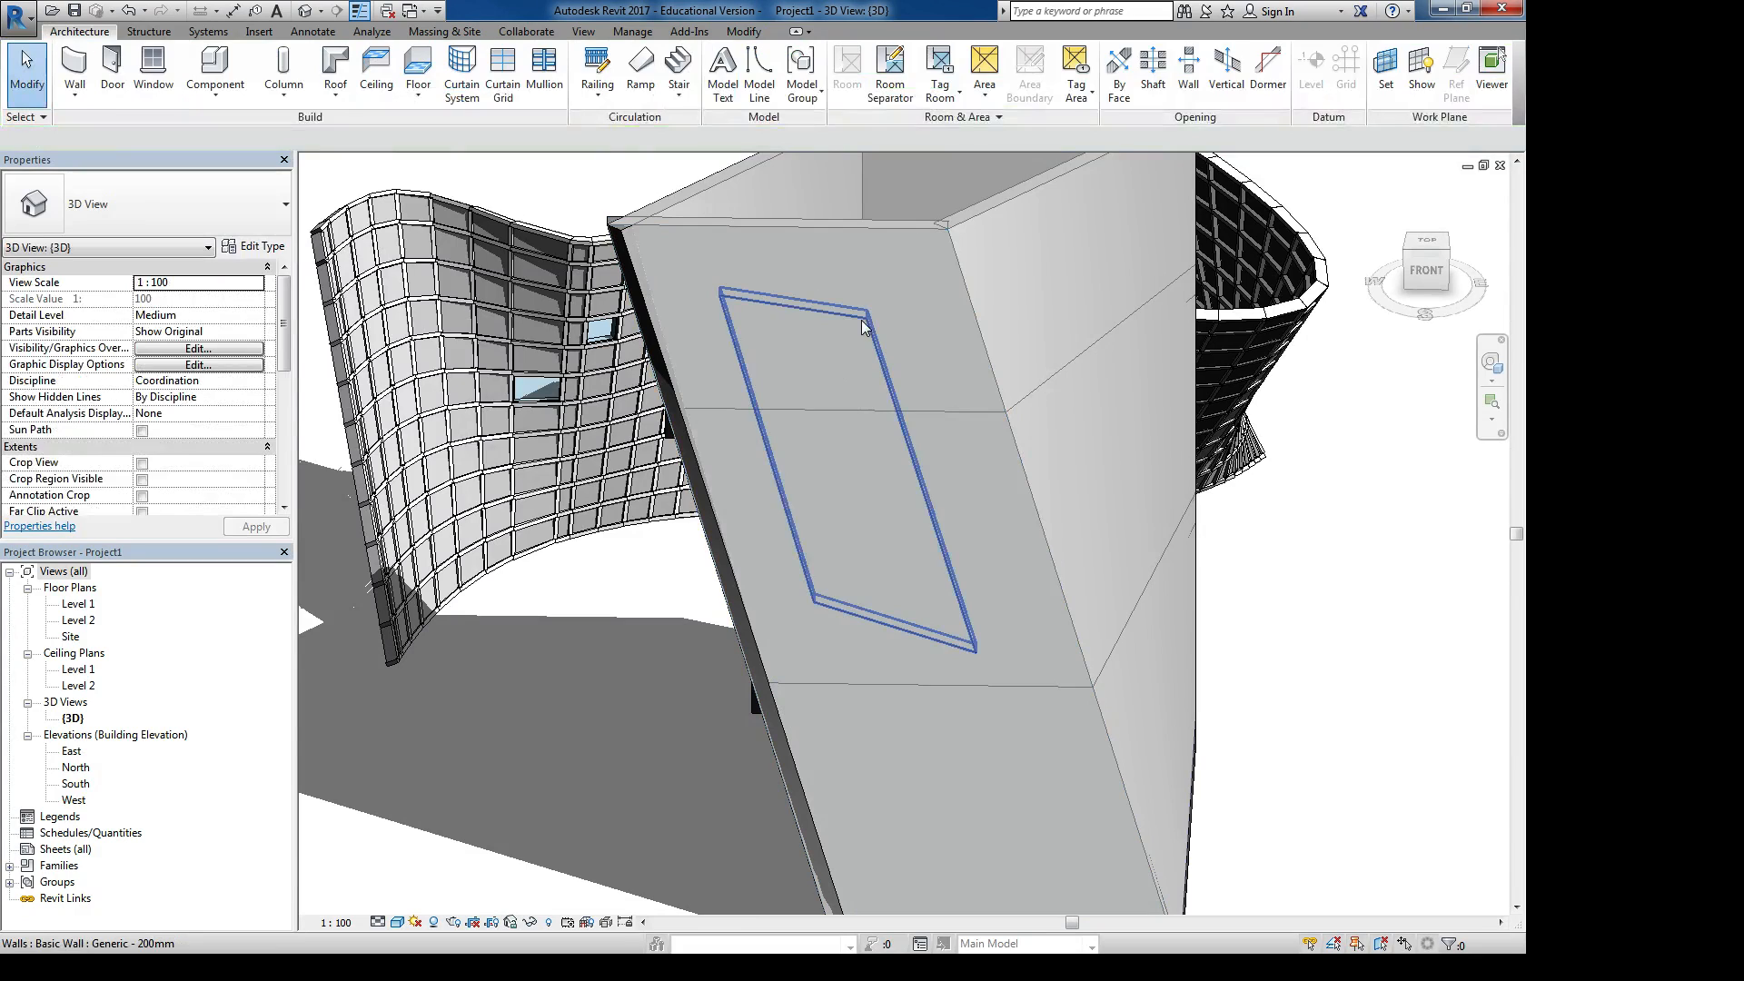
Try to change the inner region's wall to the Curtain Wall type and delete that wall, leaving an opening
left_click(864, 328)
left_click(146, 204)
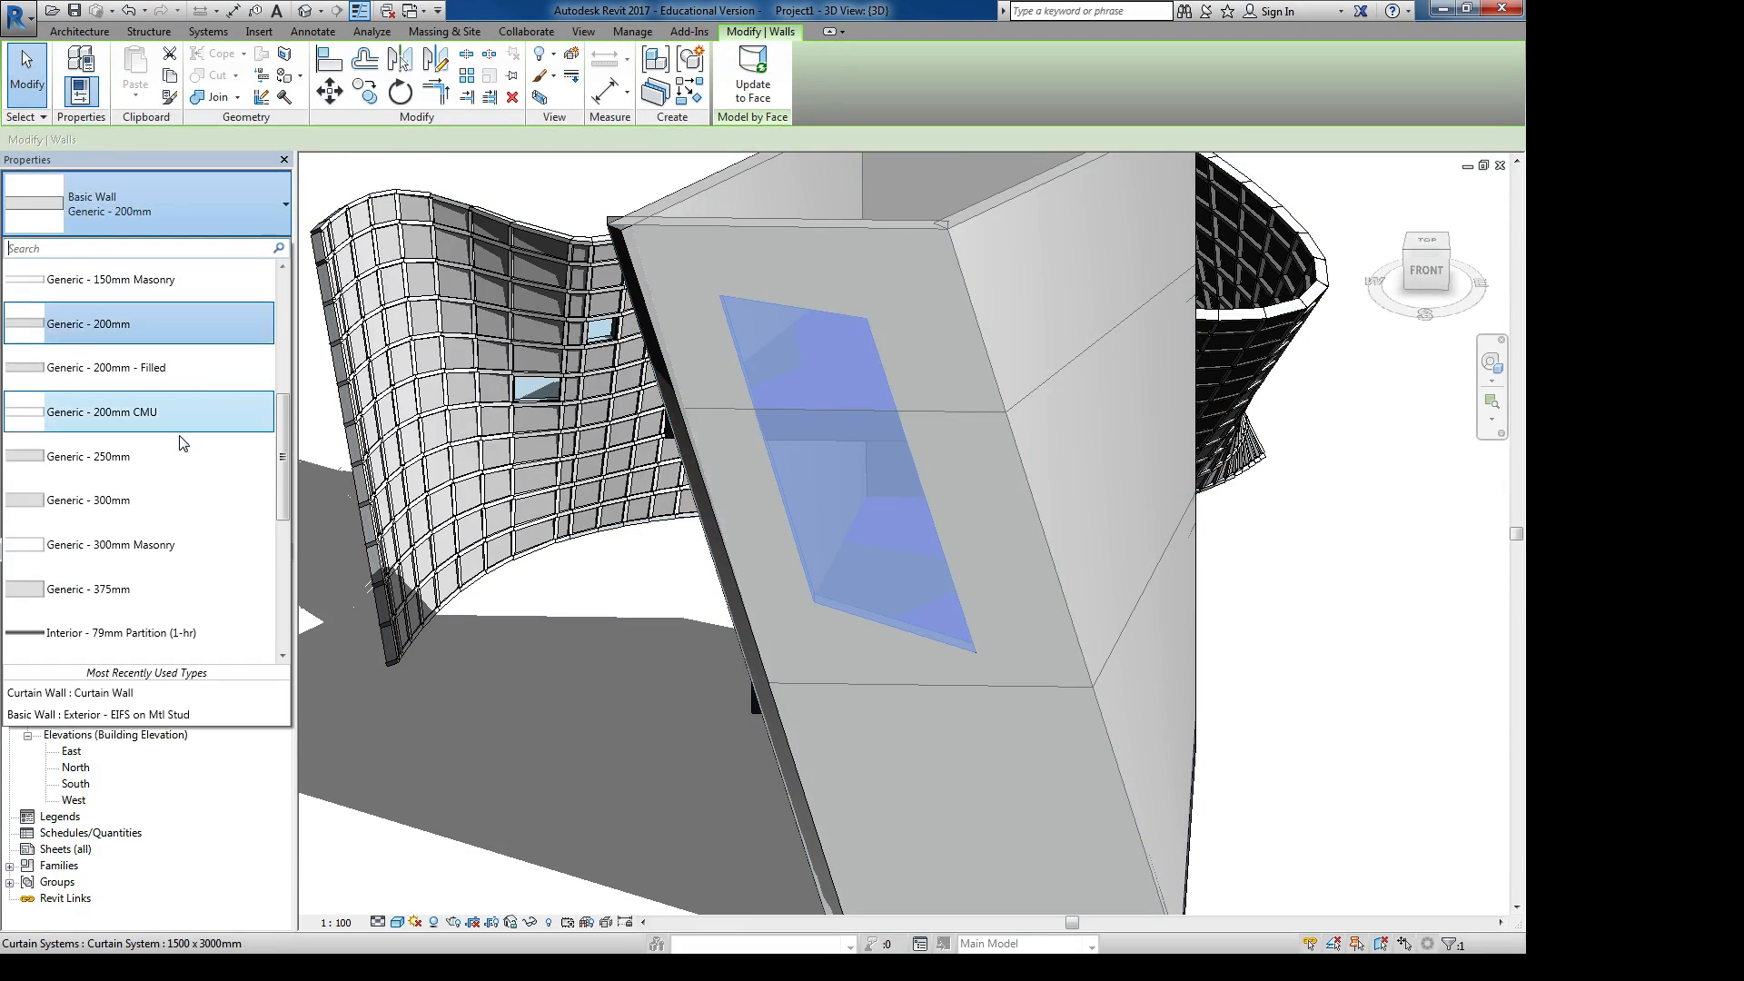
scroll(182, 443, "down", 10)
left_click(89, 504)
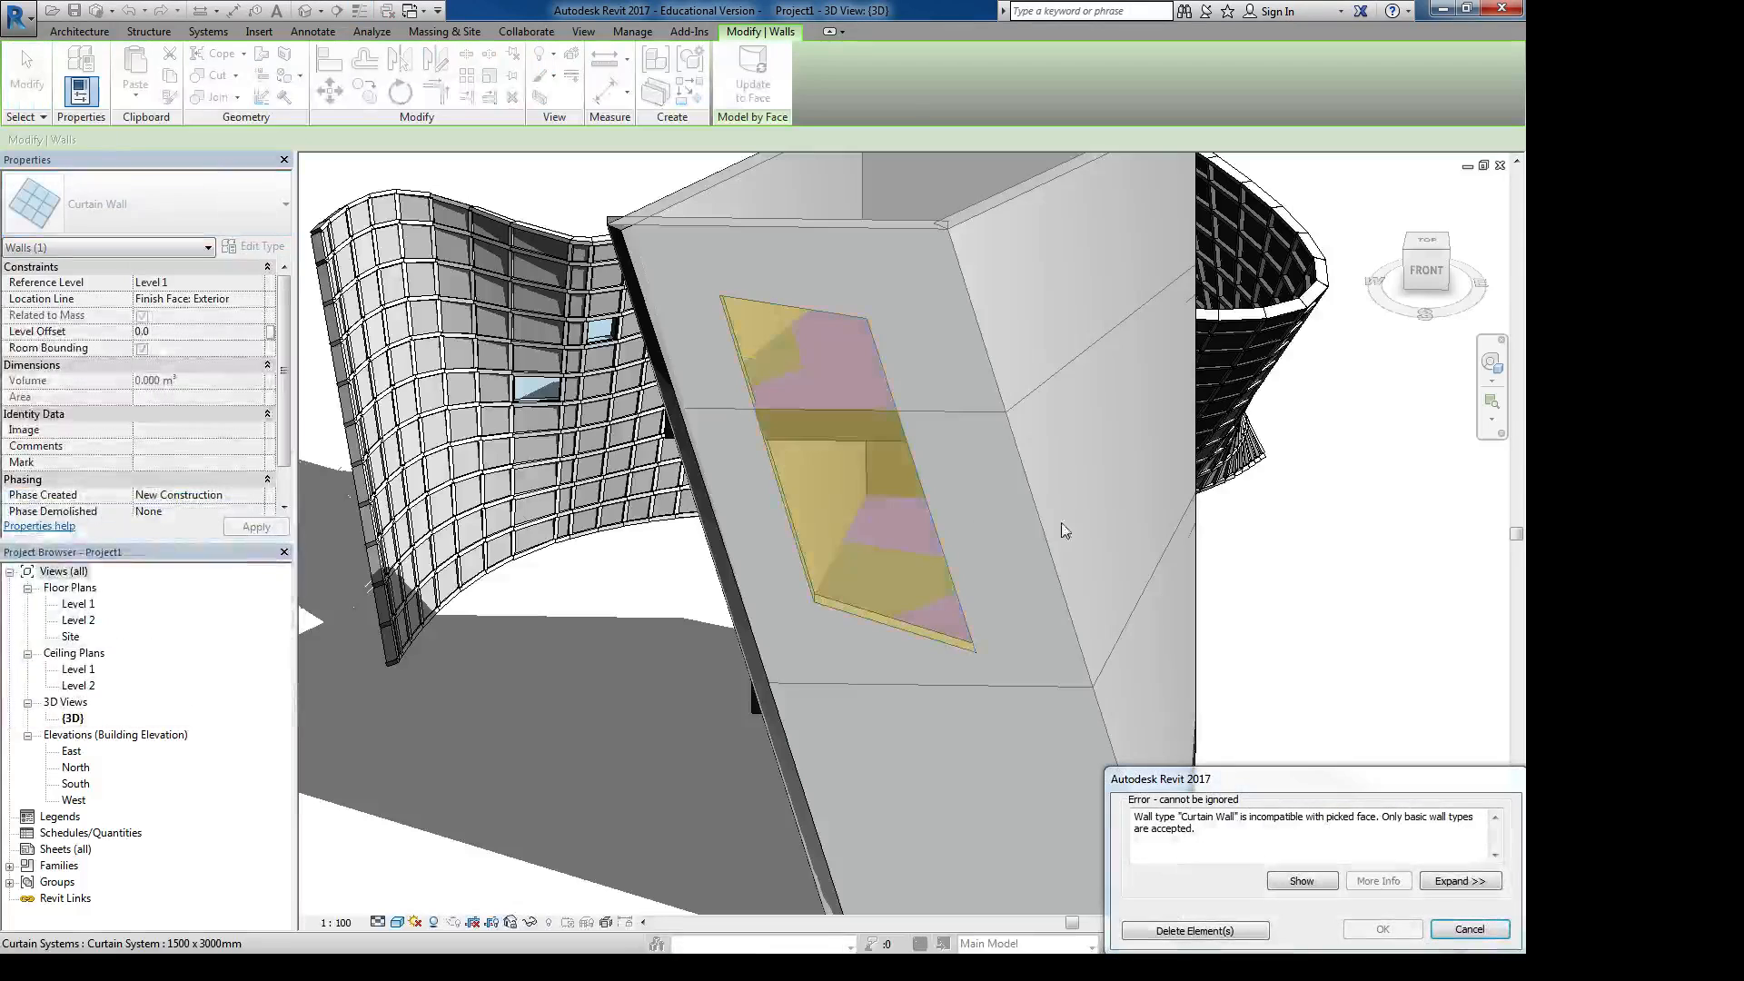
left_click(1241, 927)
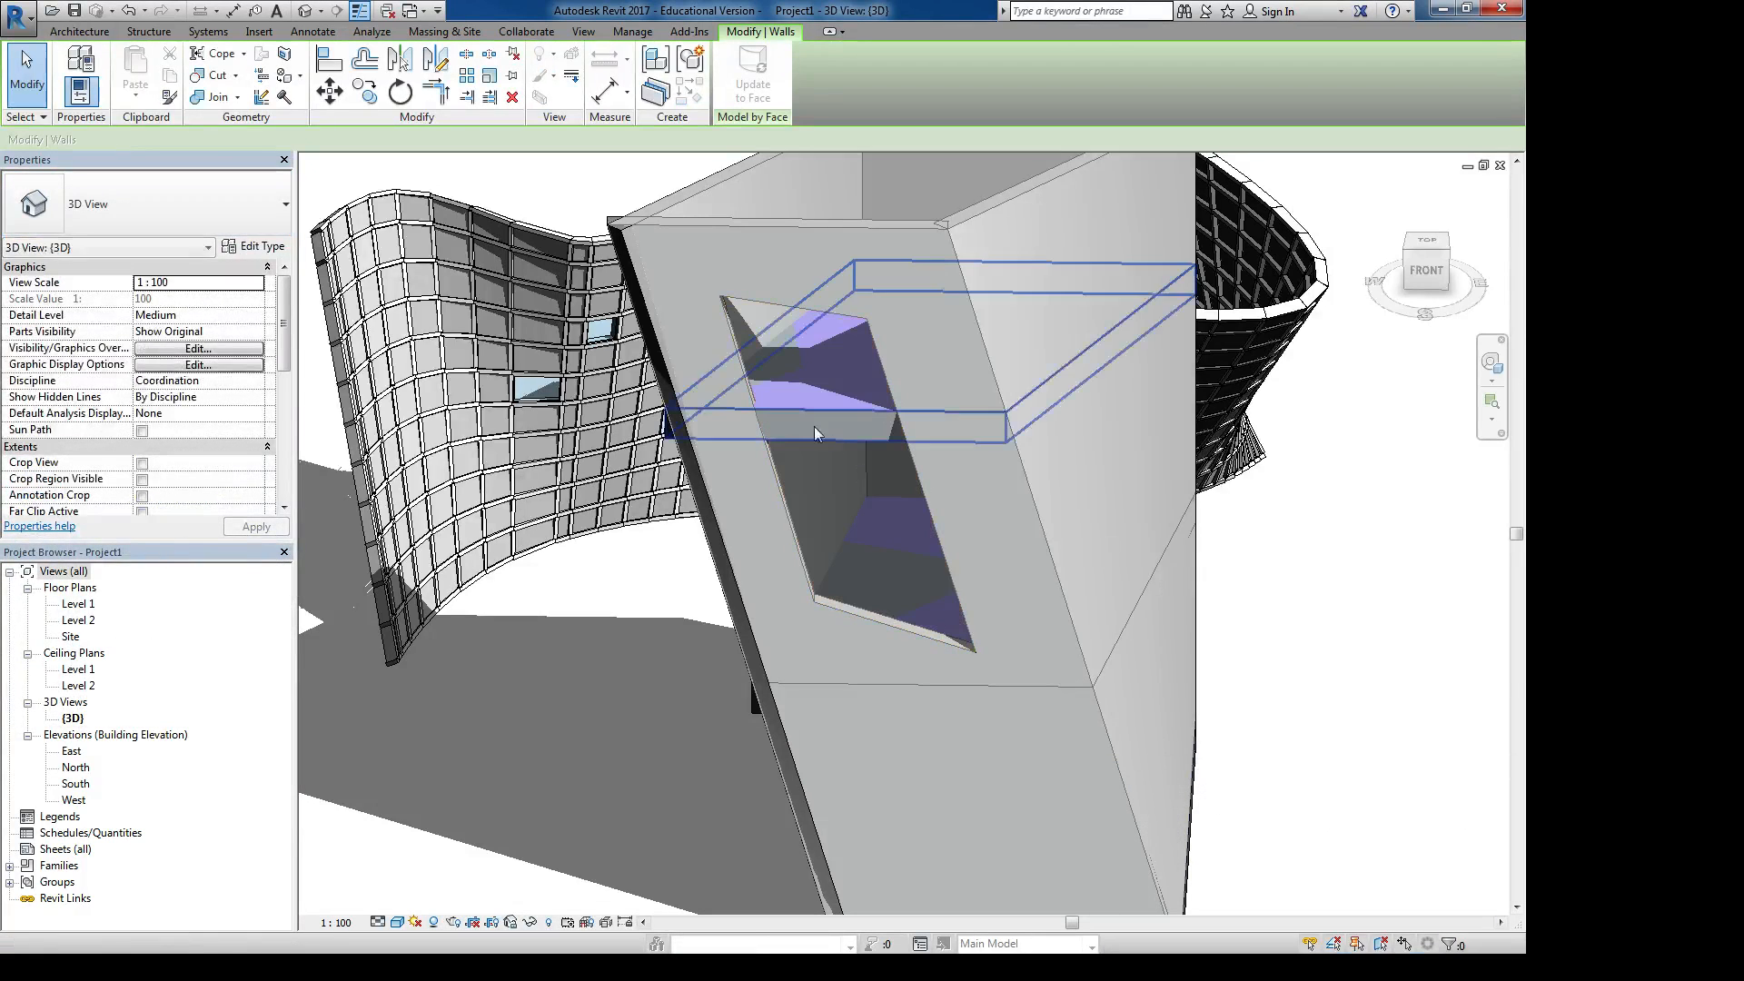
Create a 1500 x 3000mm curtain system by face on the inner region of the inclined mass face
left_click(94, 35)
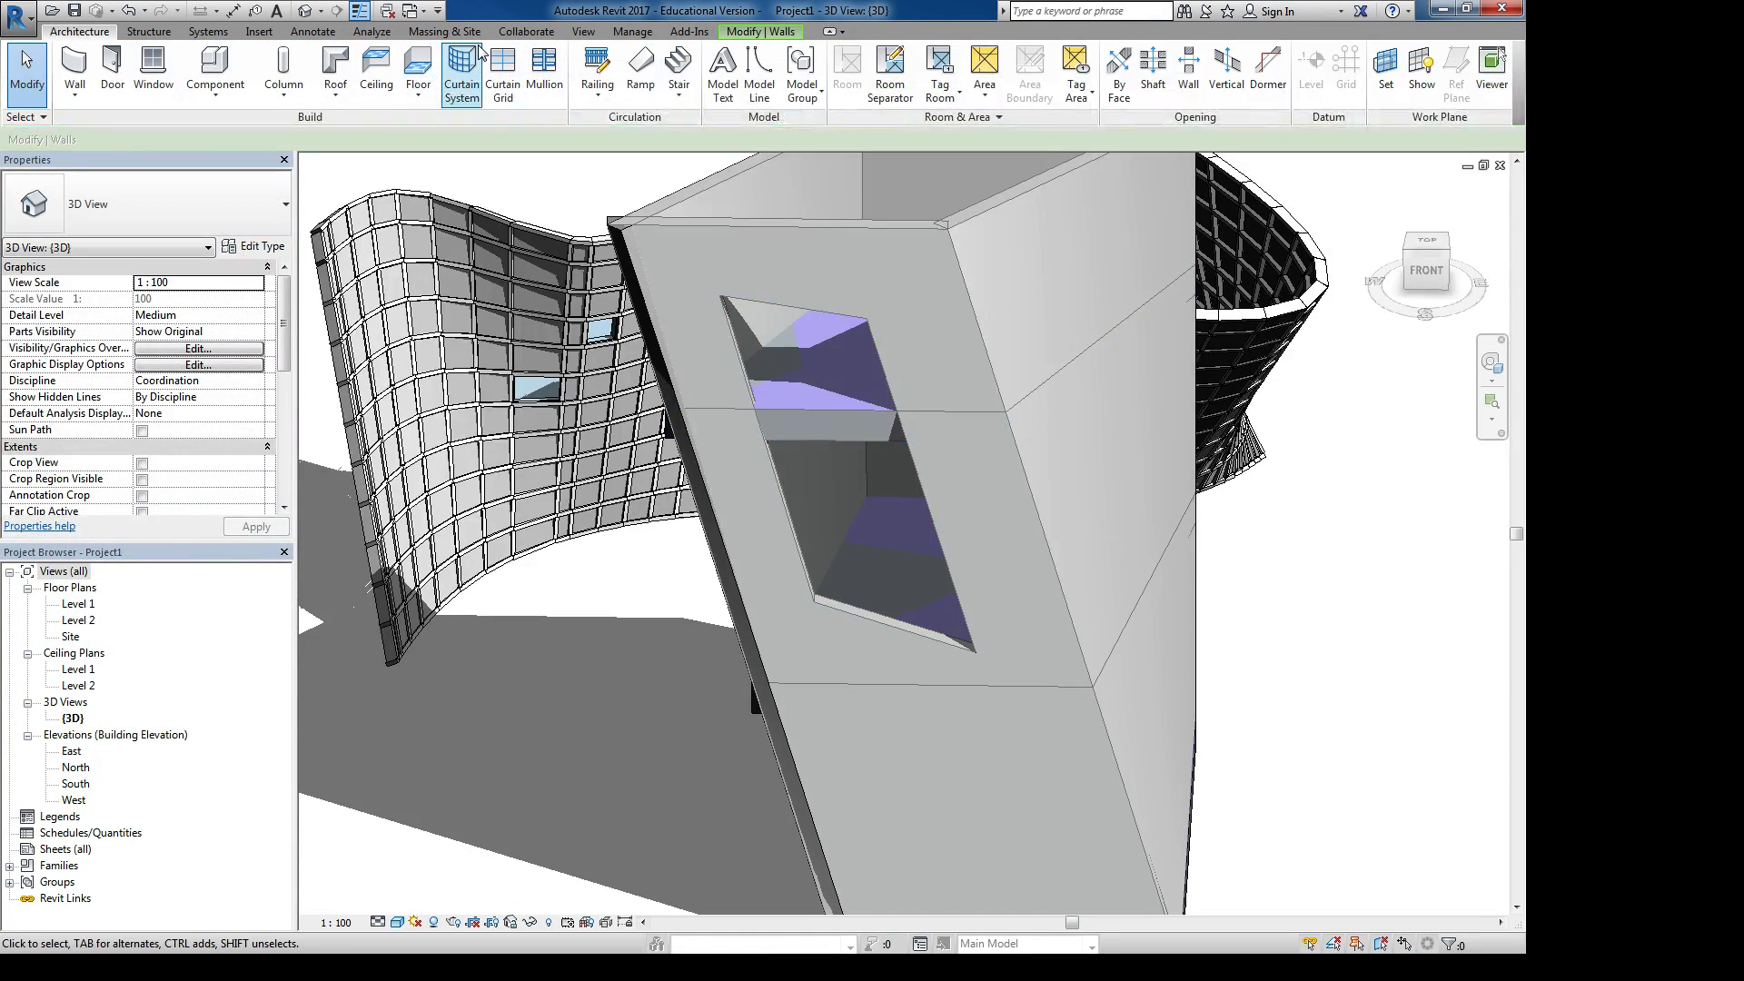
left_click(462, 72)
left_click(836, 320)
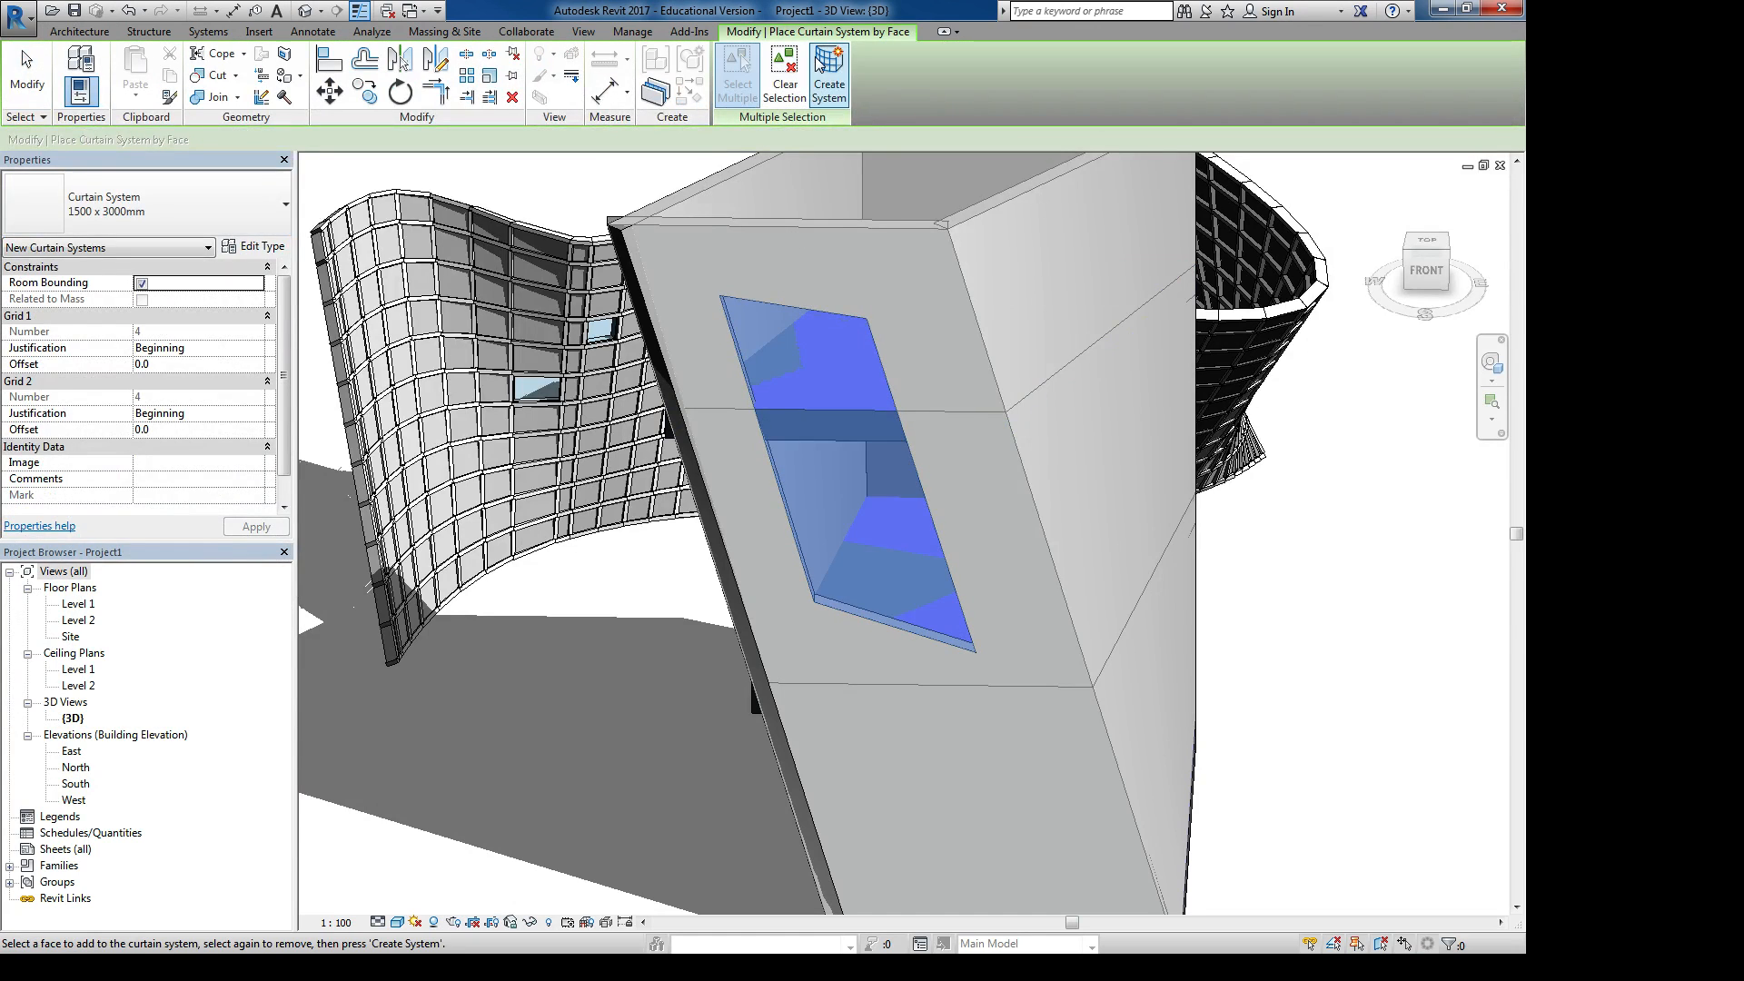
left_click(828, 72)
key("Escape")
Examine from several angles how the gridded curtain system sits in the inclined wall
scroll(1035, 441, "down", 4)
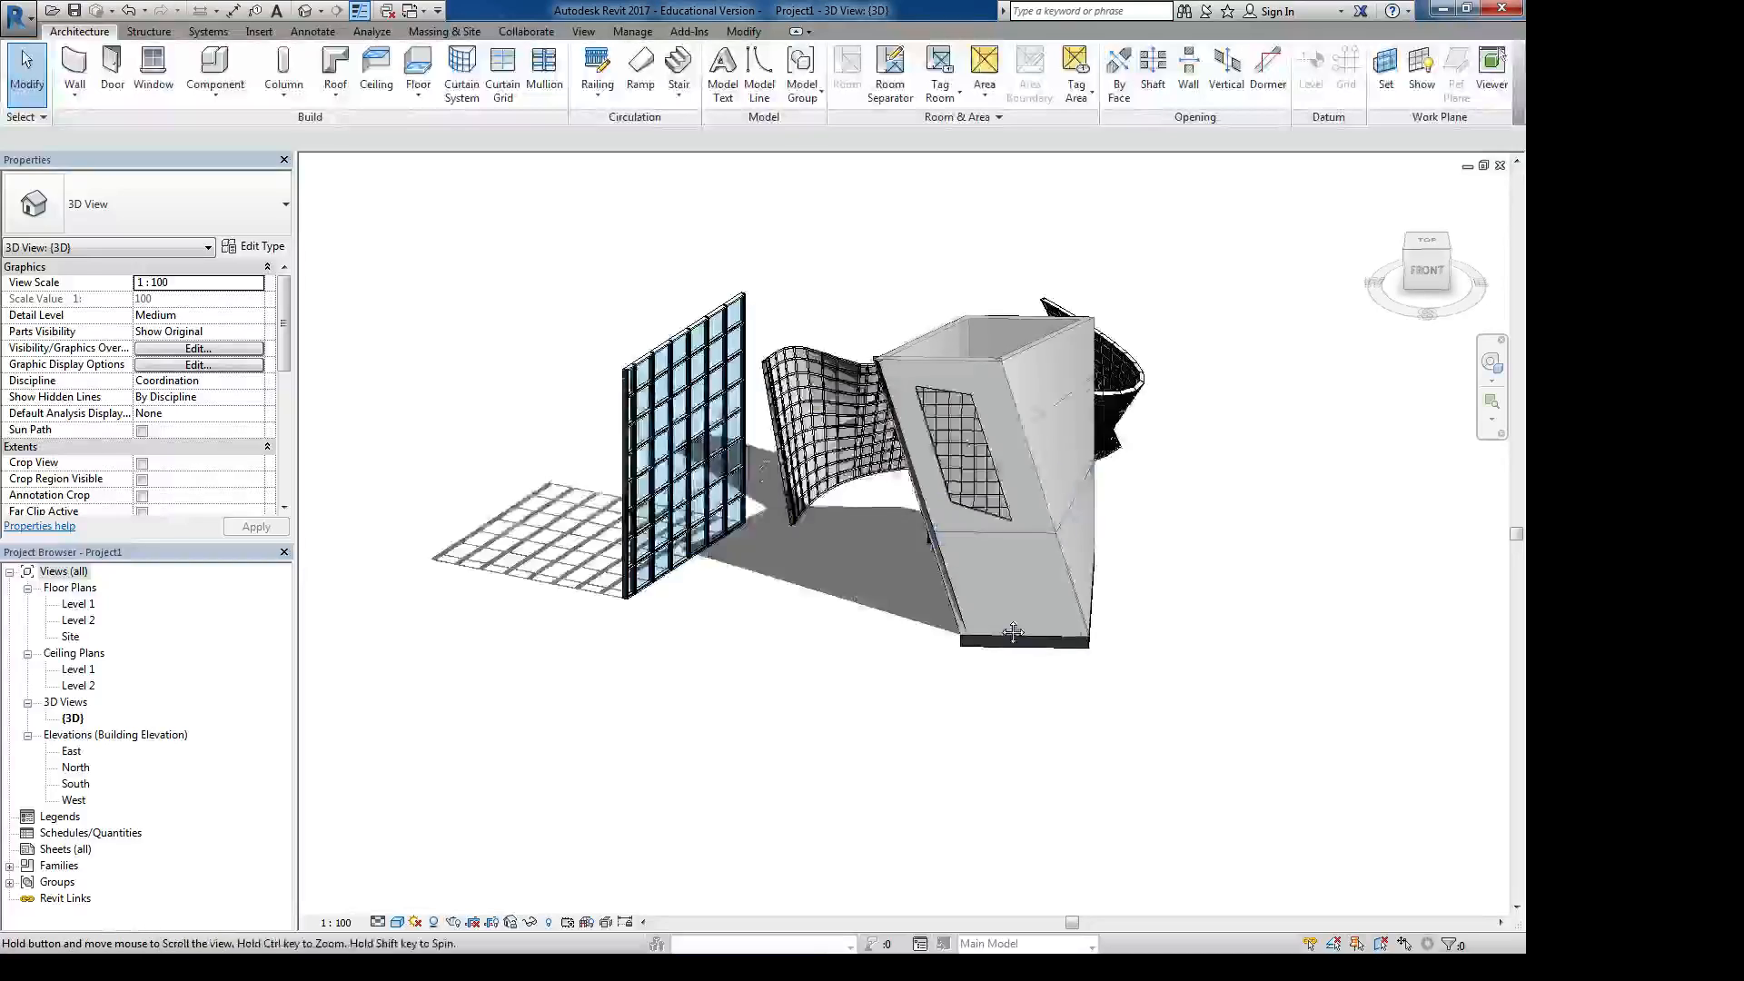
middle_click_drag(1022, 634, 1246, 494, "shift")
middle_click_drag(1097, 504, 669, 553, "shift")
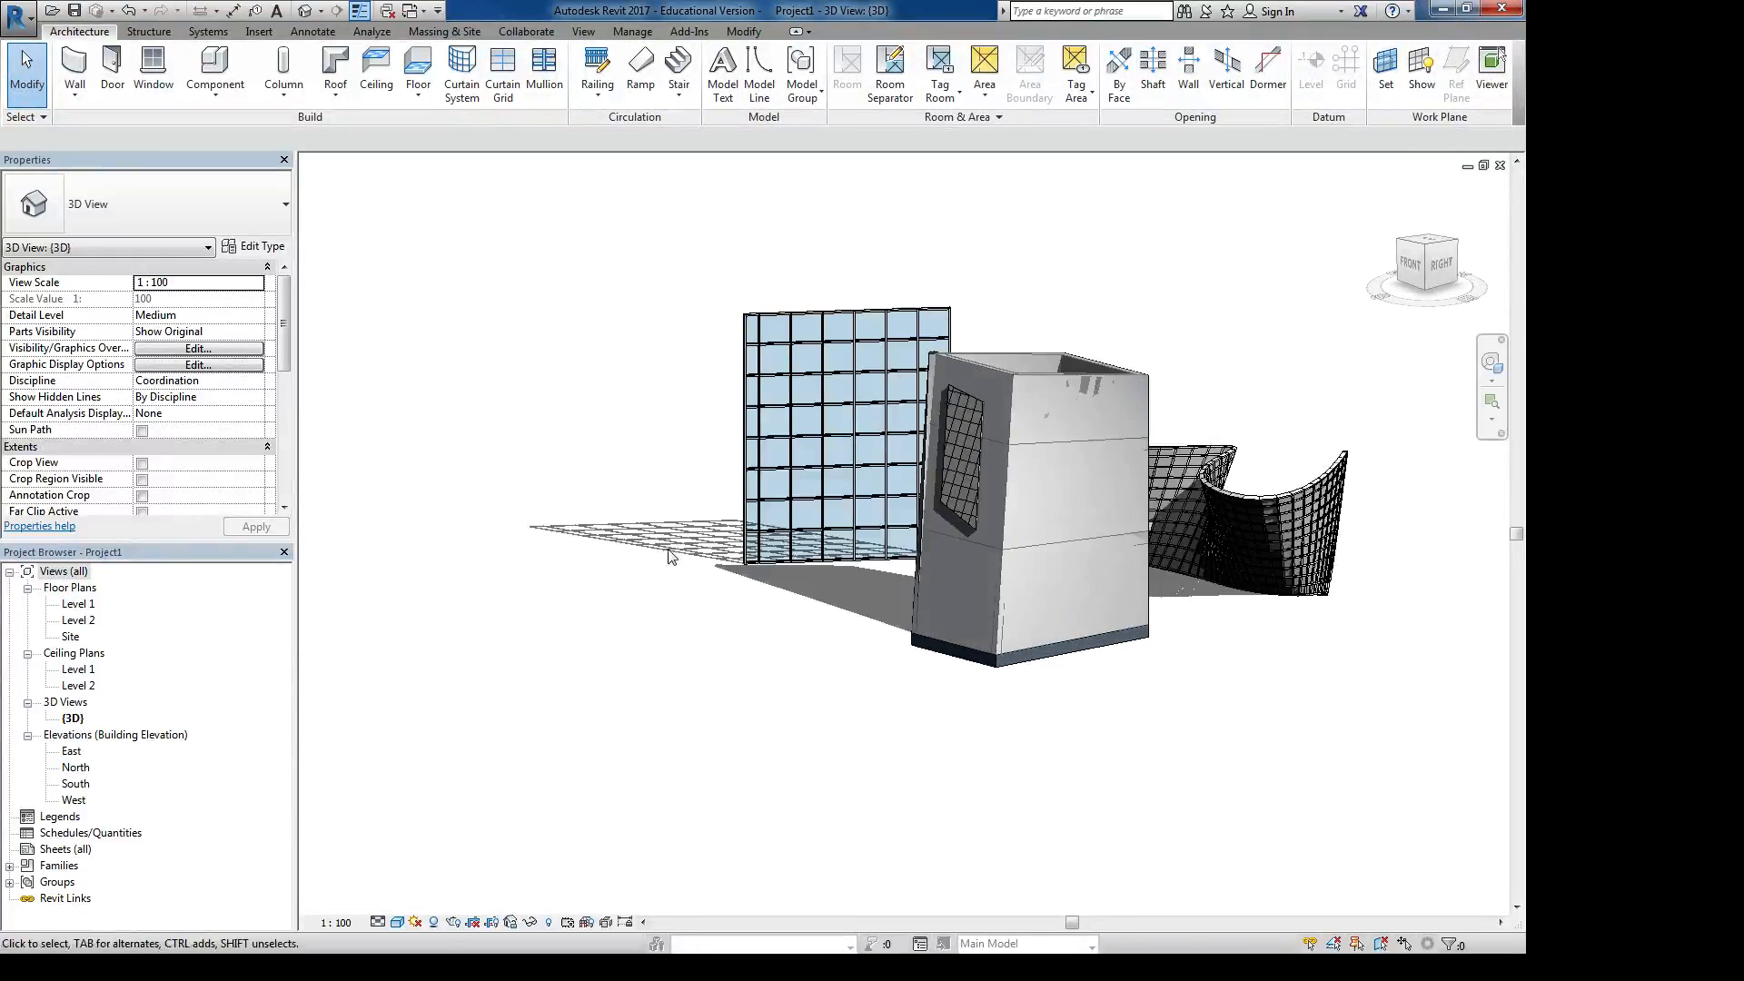
scroll(914, 360, "up", 3)
middle_click_drag(1011, 336, 786, 376, "shift")
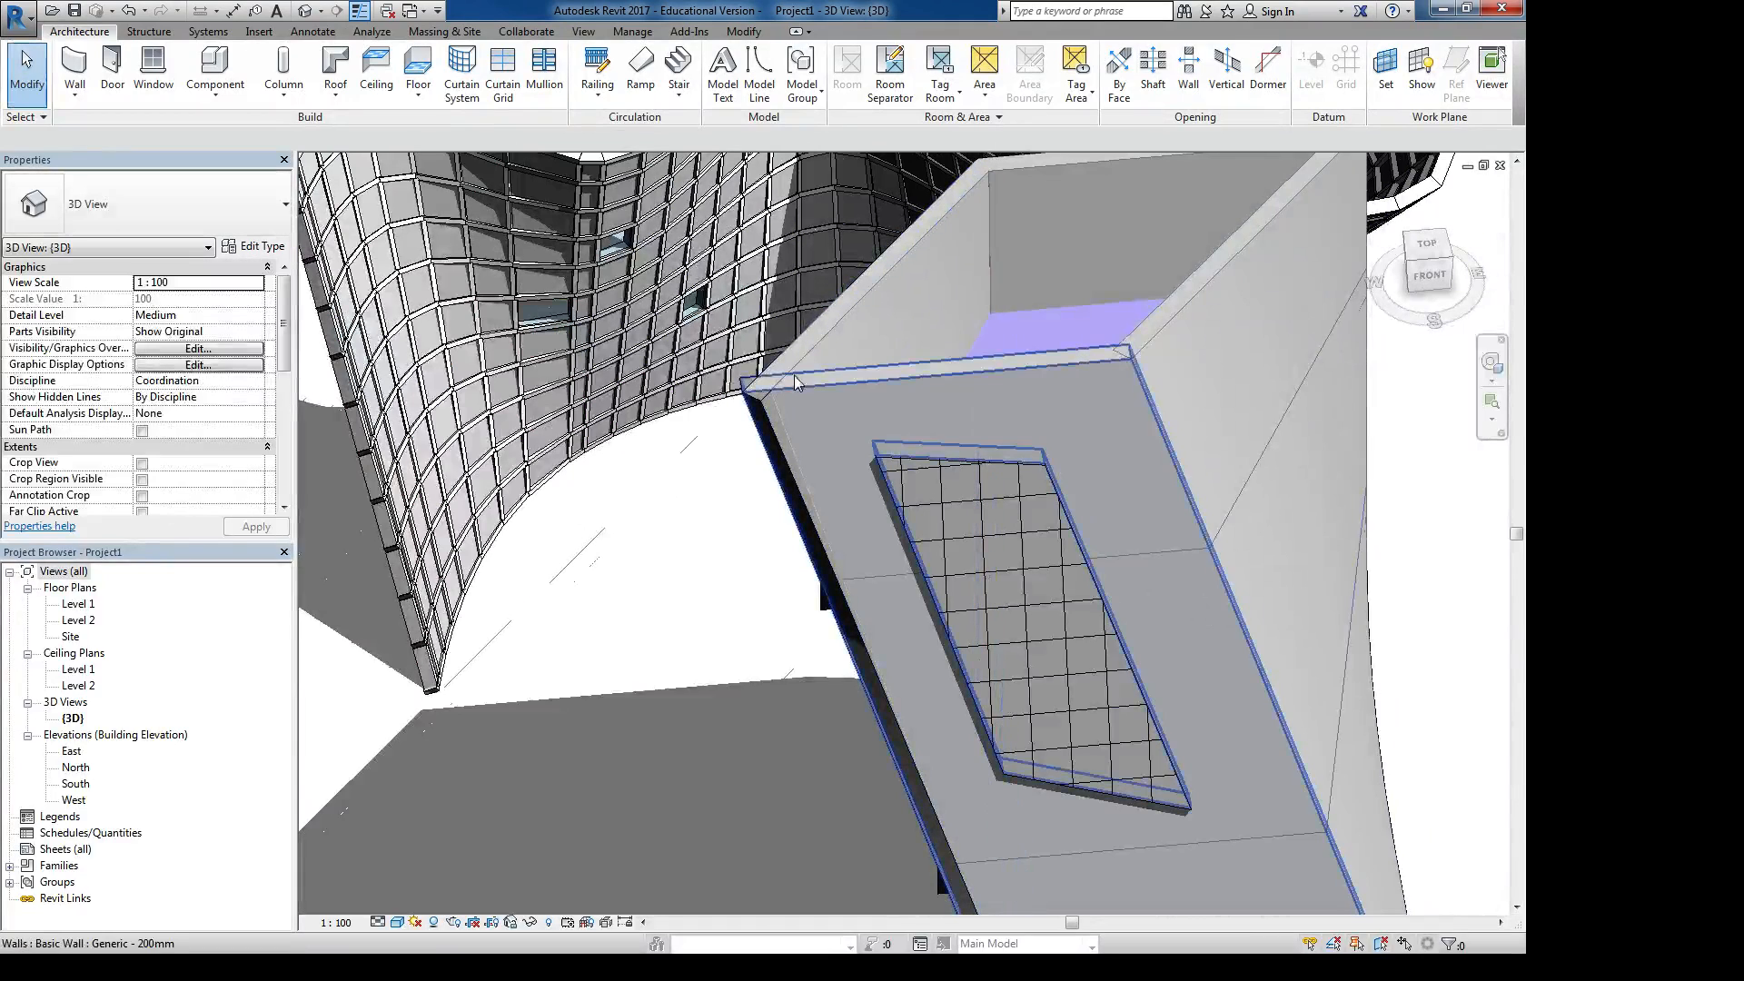
key("t")
key("r")
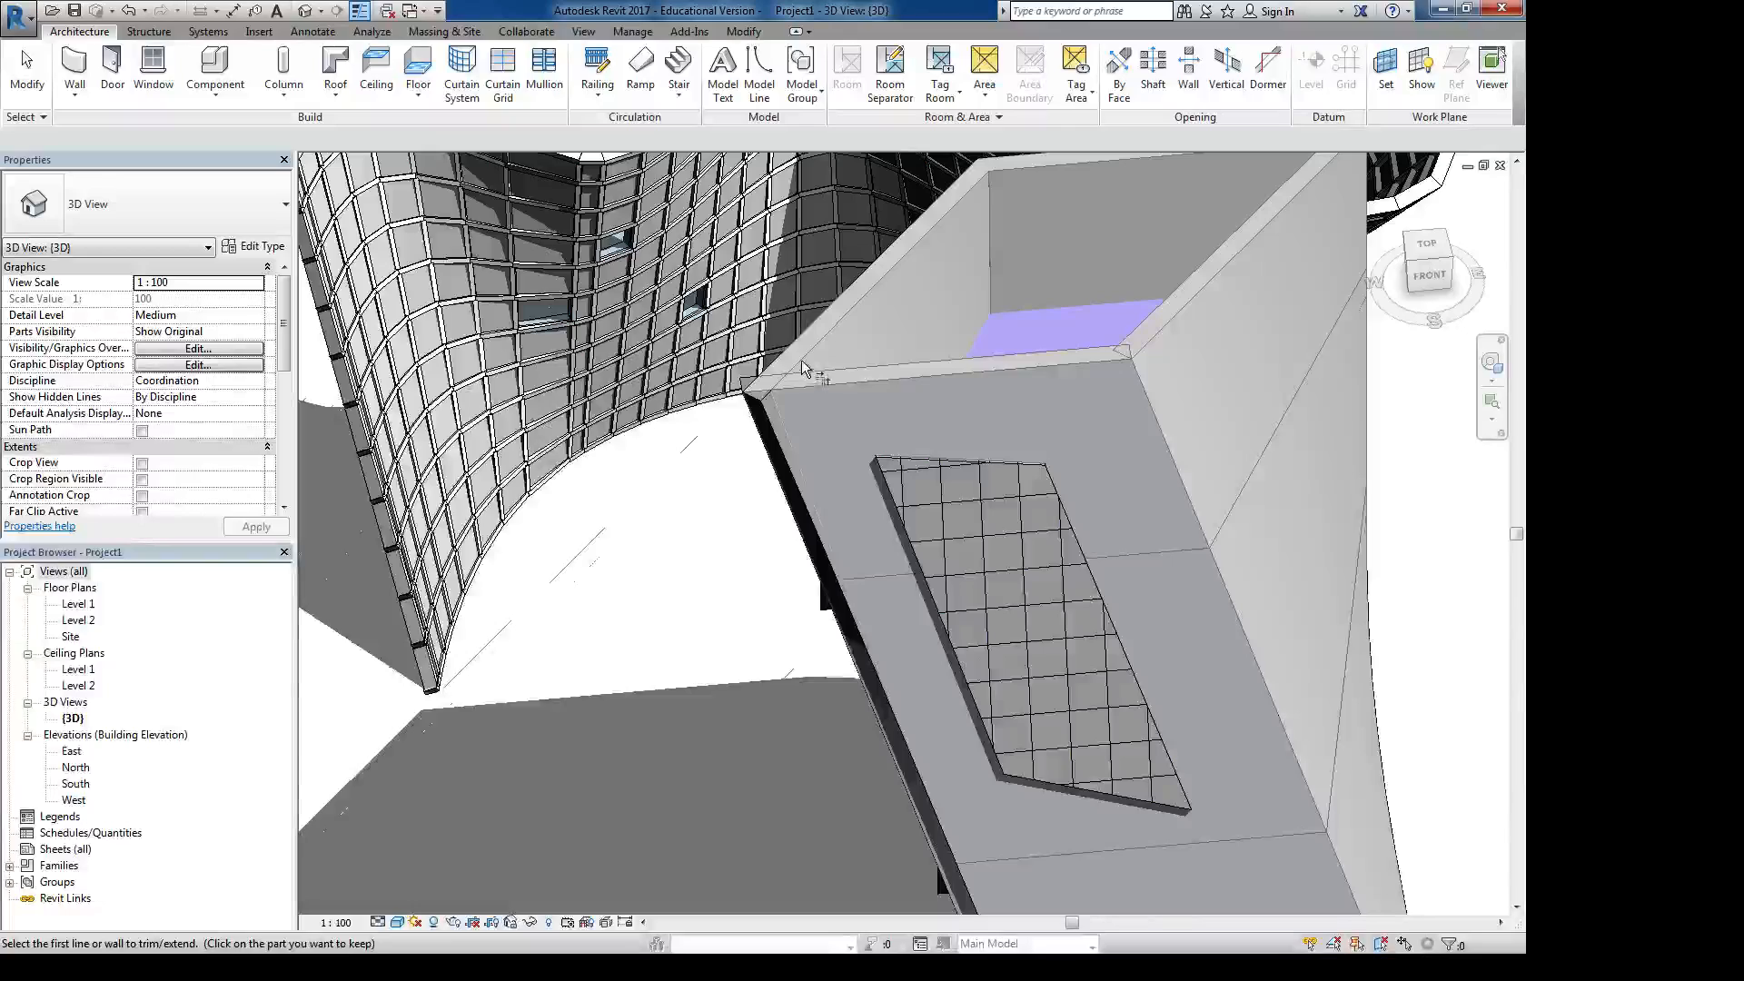
key("Escape")
key("Escape")
Inspect the inclined Generic - 200mm wall around the curtain system and its top edges from above and from the side
mouse_move(804, 478)
middle_mouse_down("shift")
mouse_move(1265, 390)
mouse_move(1079, 603)
mouse_move(805, 472)
middle_mouse_up("shift")
left_click(805, 472)
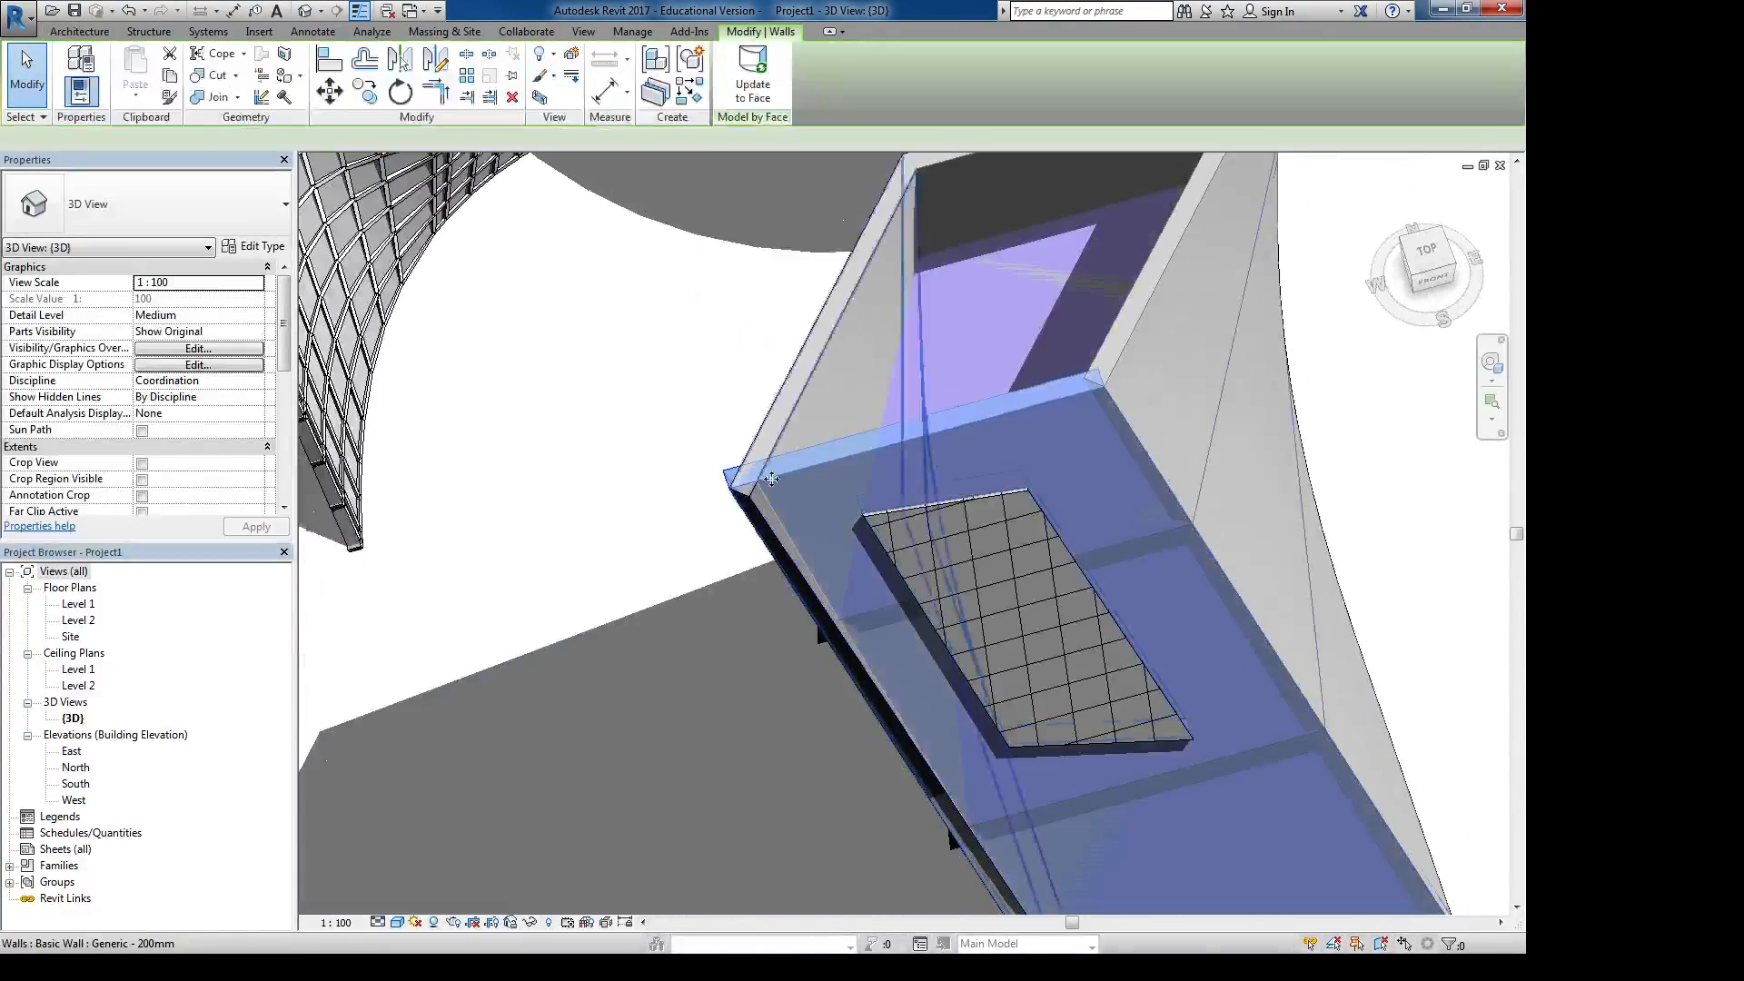
scroll(854, 551, "down", 5)
key("Escape")
middle_click_drag(934, 565, 972, 495, "shift")
left_click(971, 495)
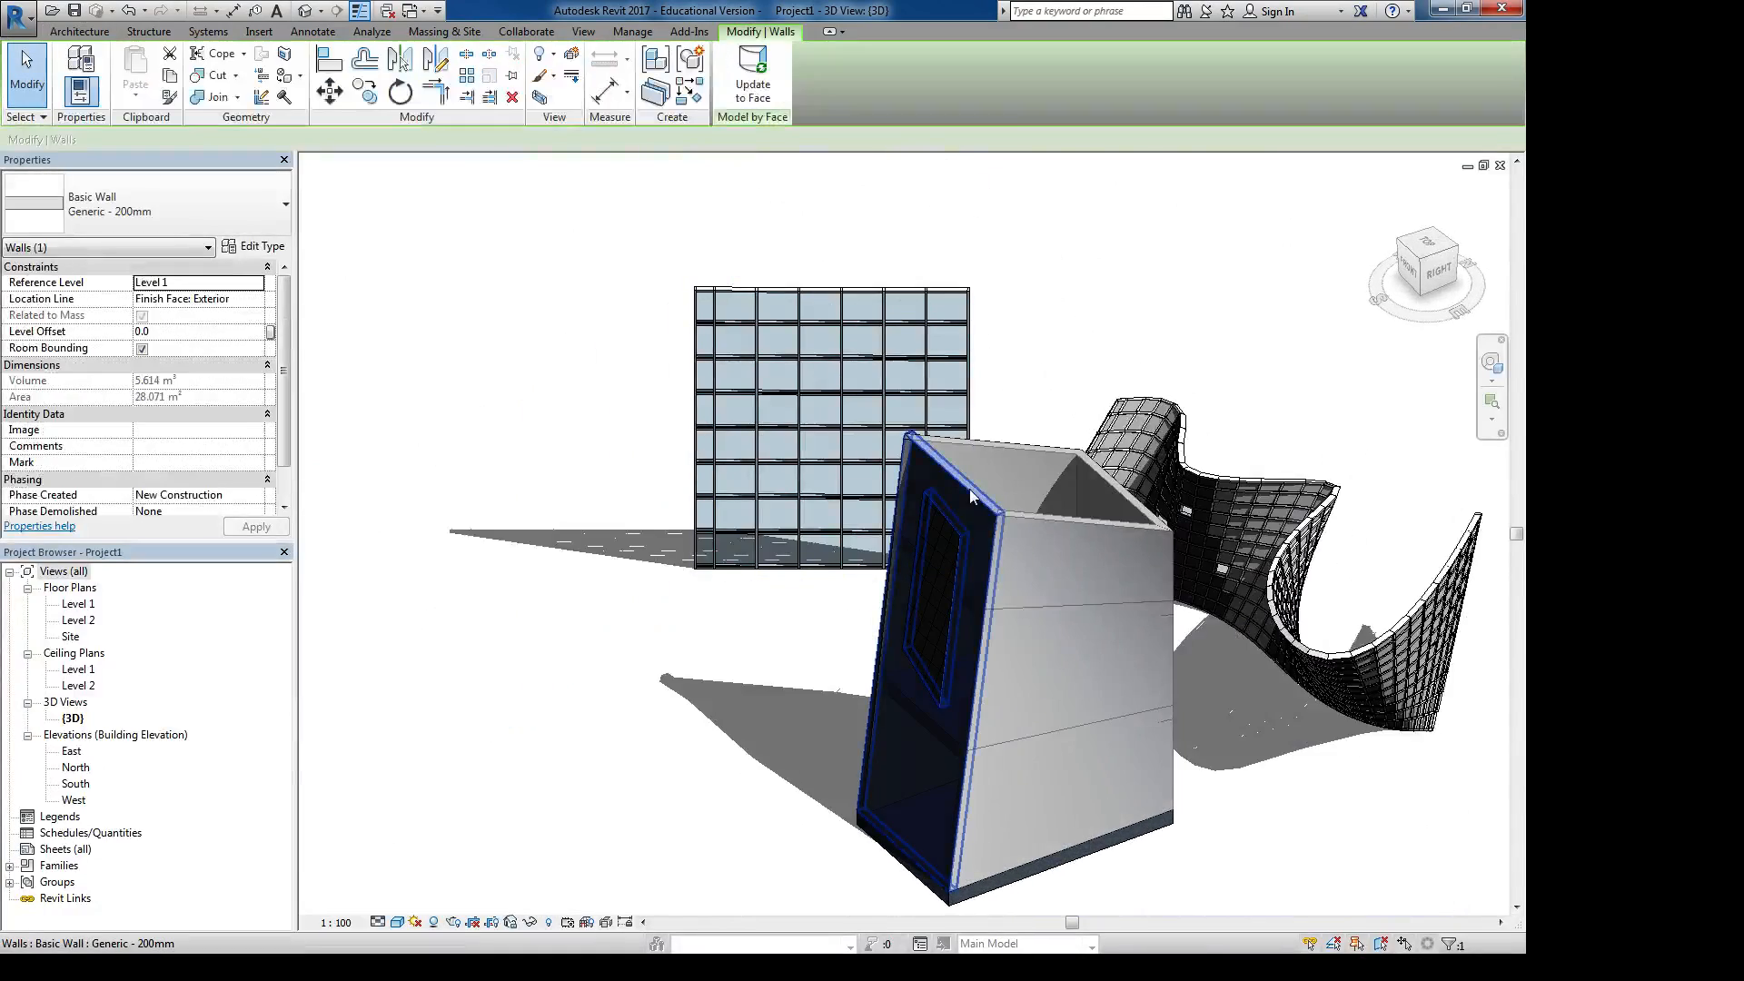
scroll(654, 564, "down", 3)
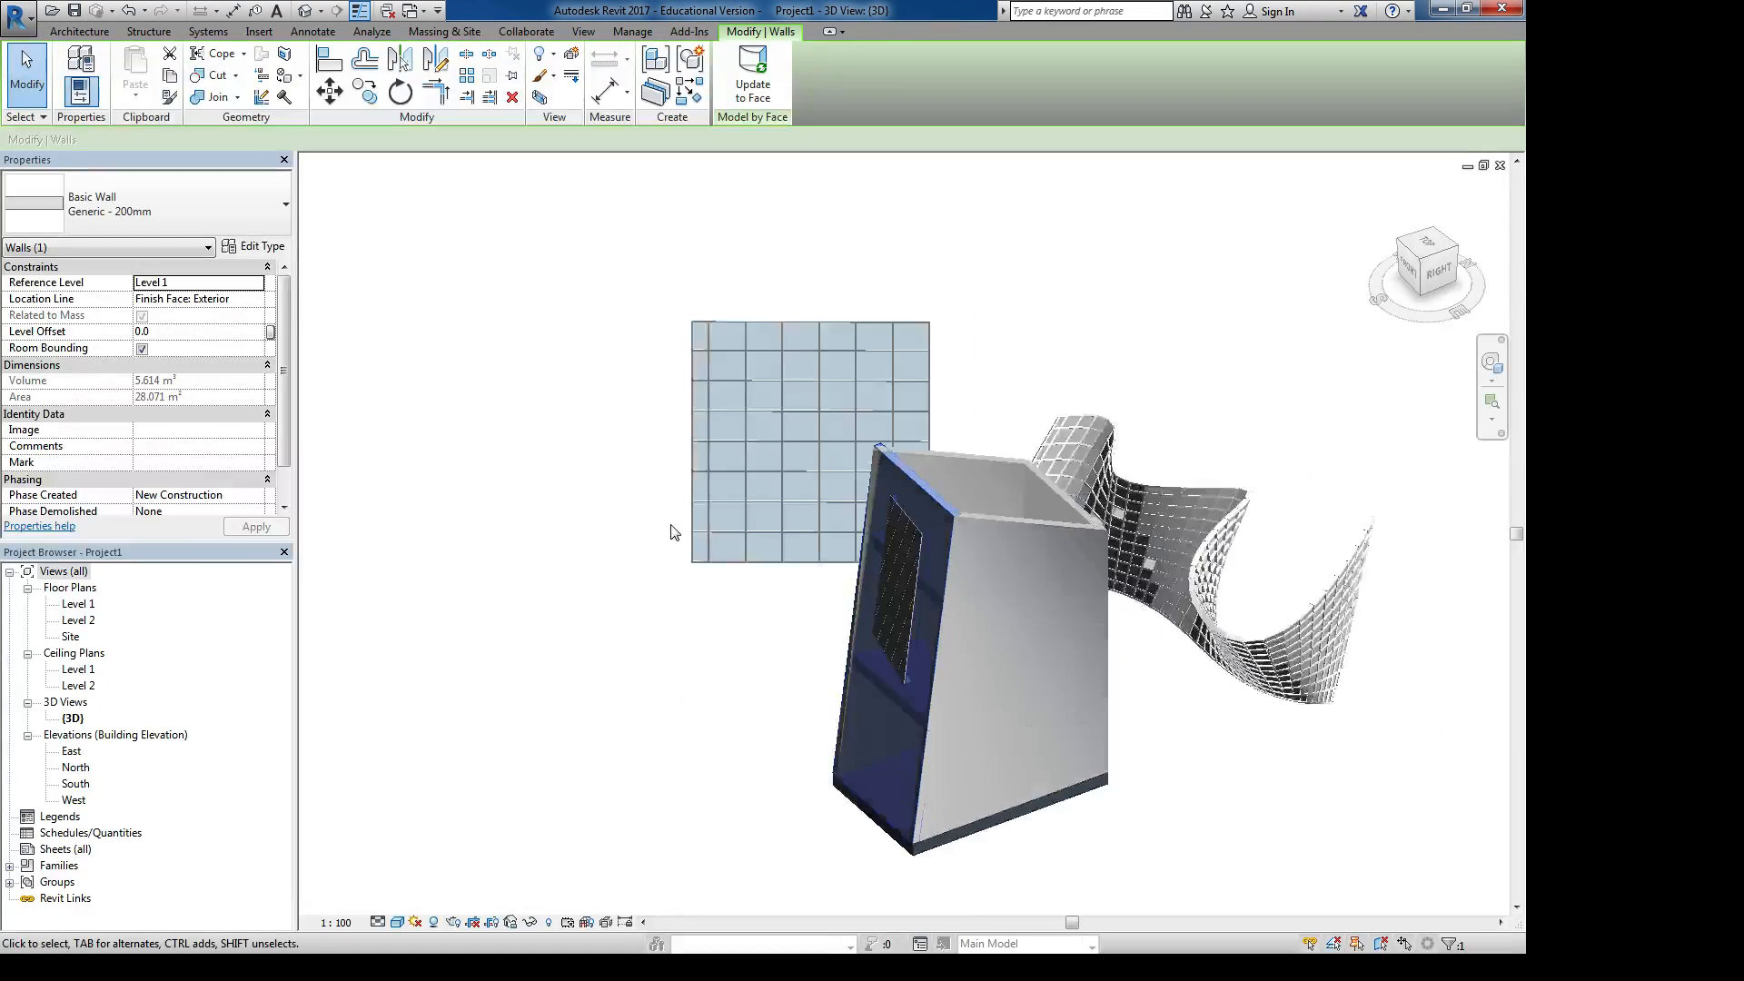
middle_click_drag(642, 601, 427, 491, "shift")
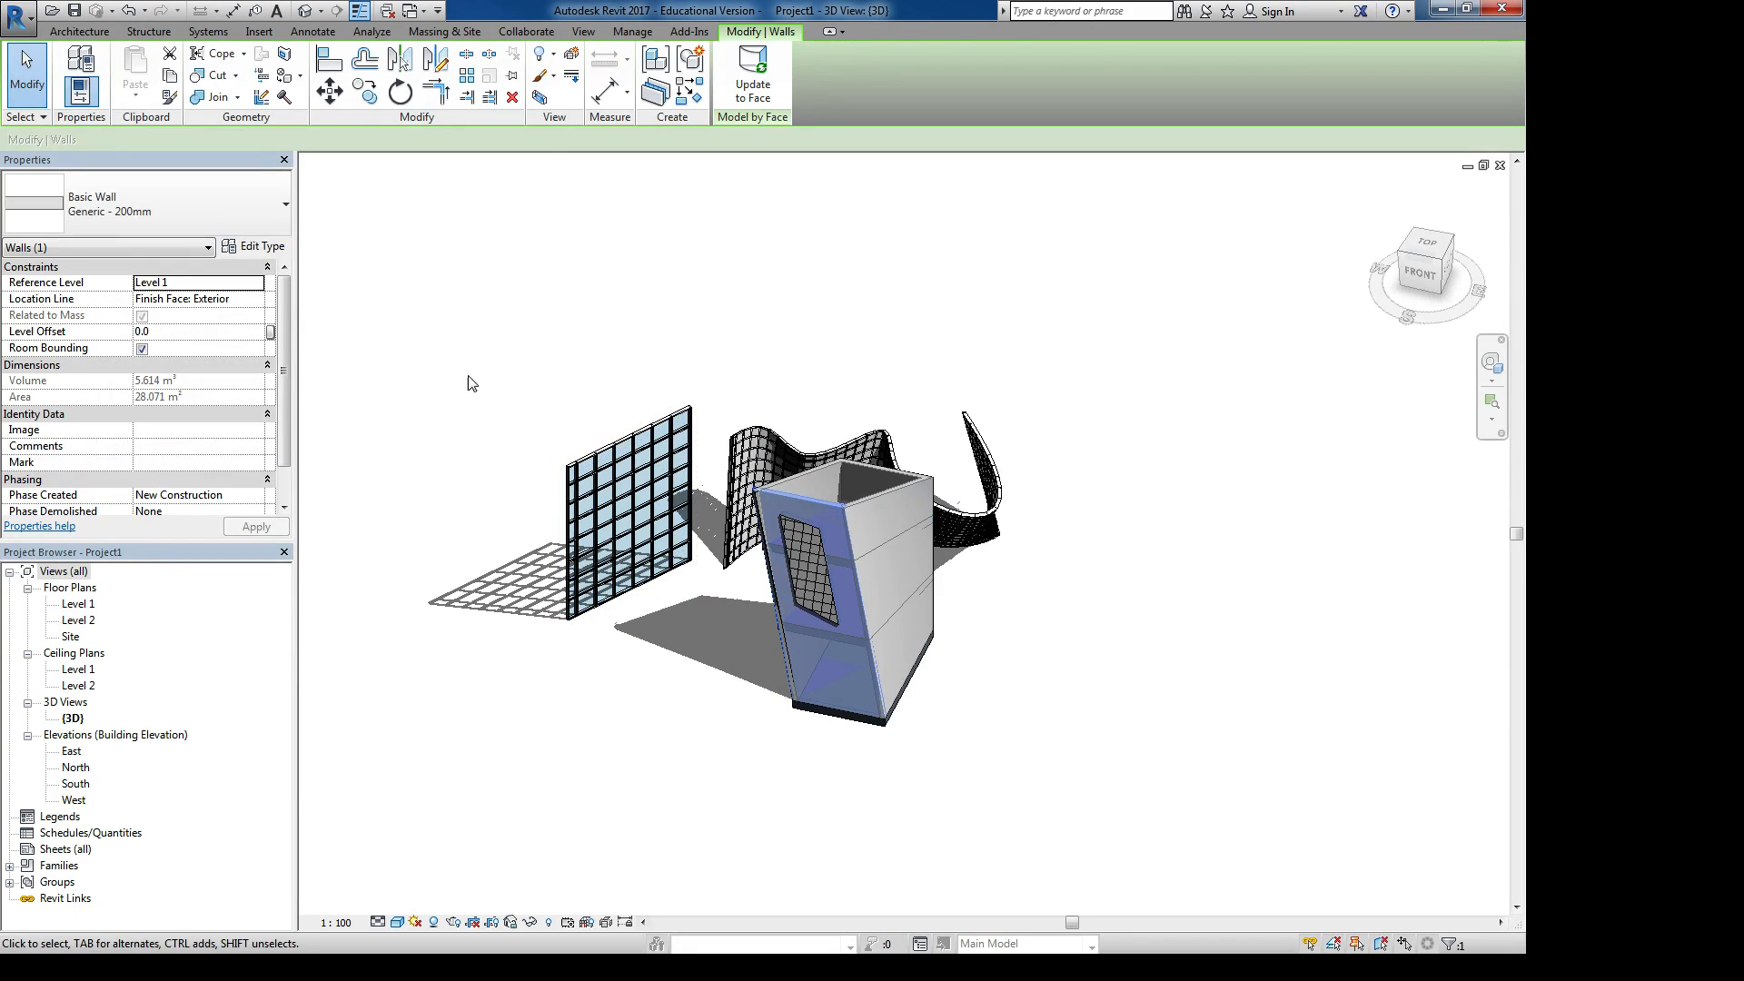
Delete the flat curtain wall, the curved gridded surface and the whole inclined building from the 3D view
left_click_drag(476, 303, 1197, 745)
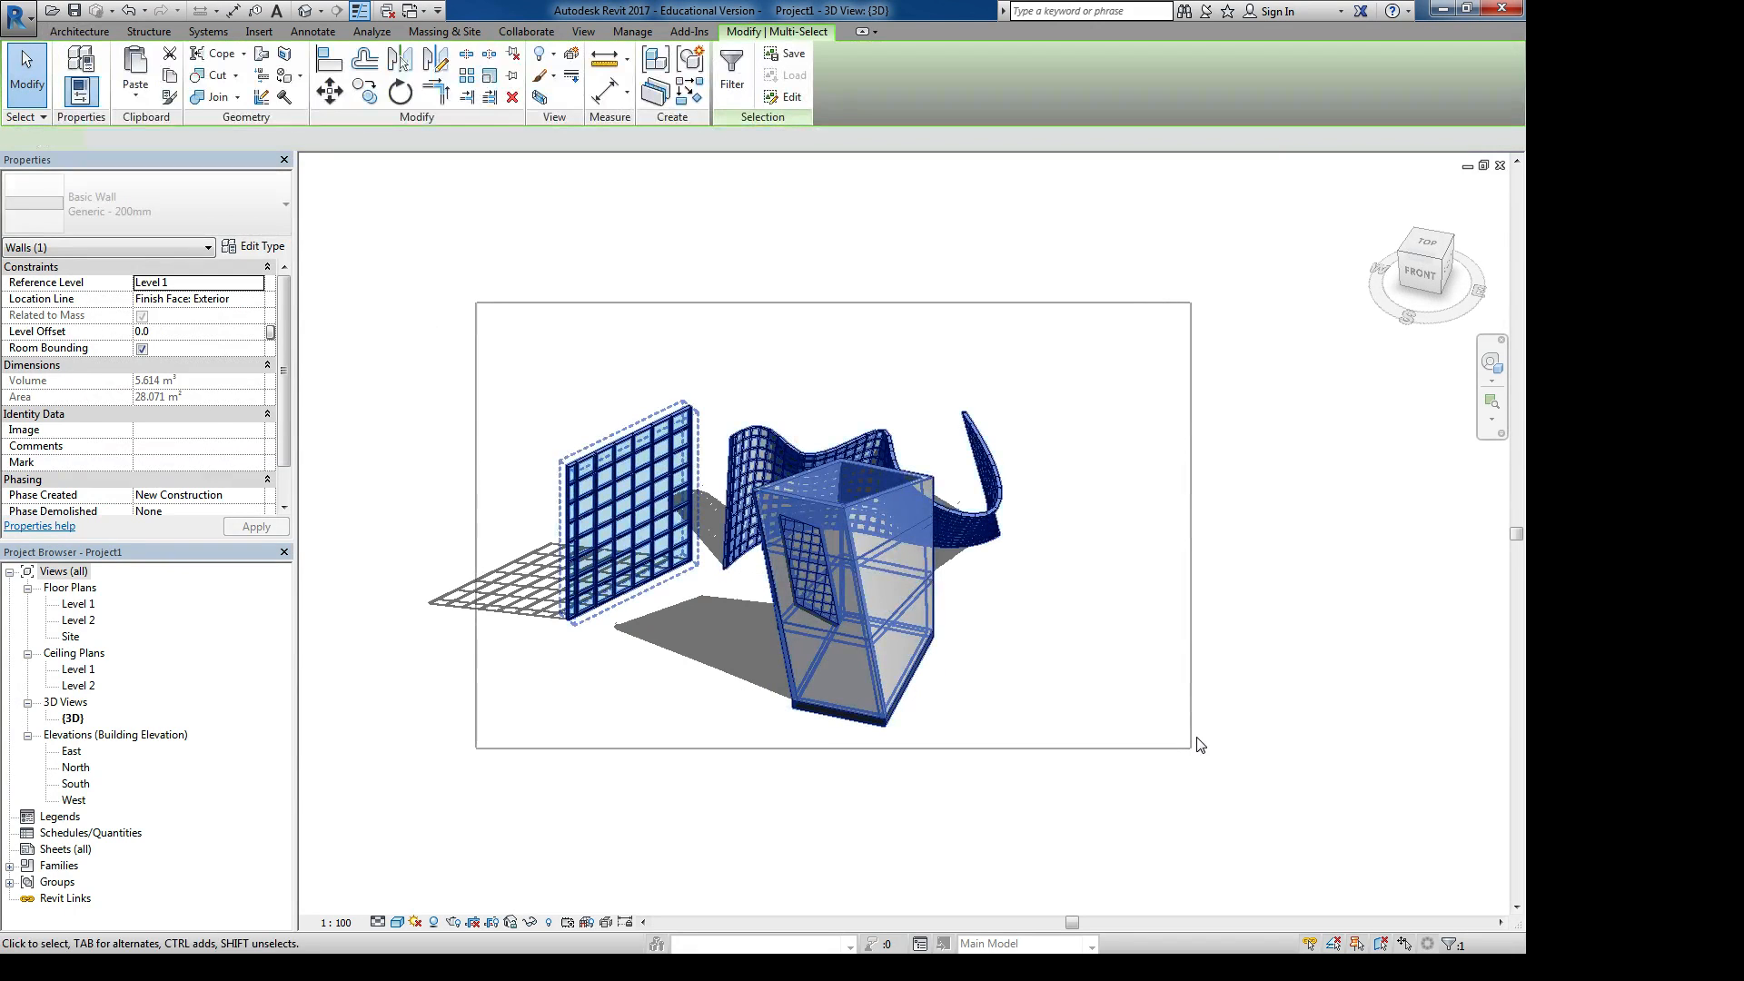
key("Delete")
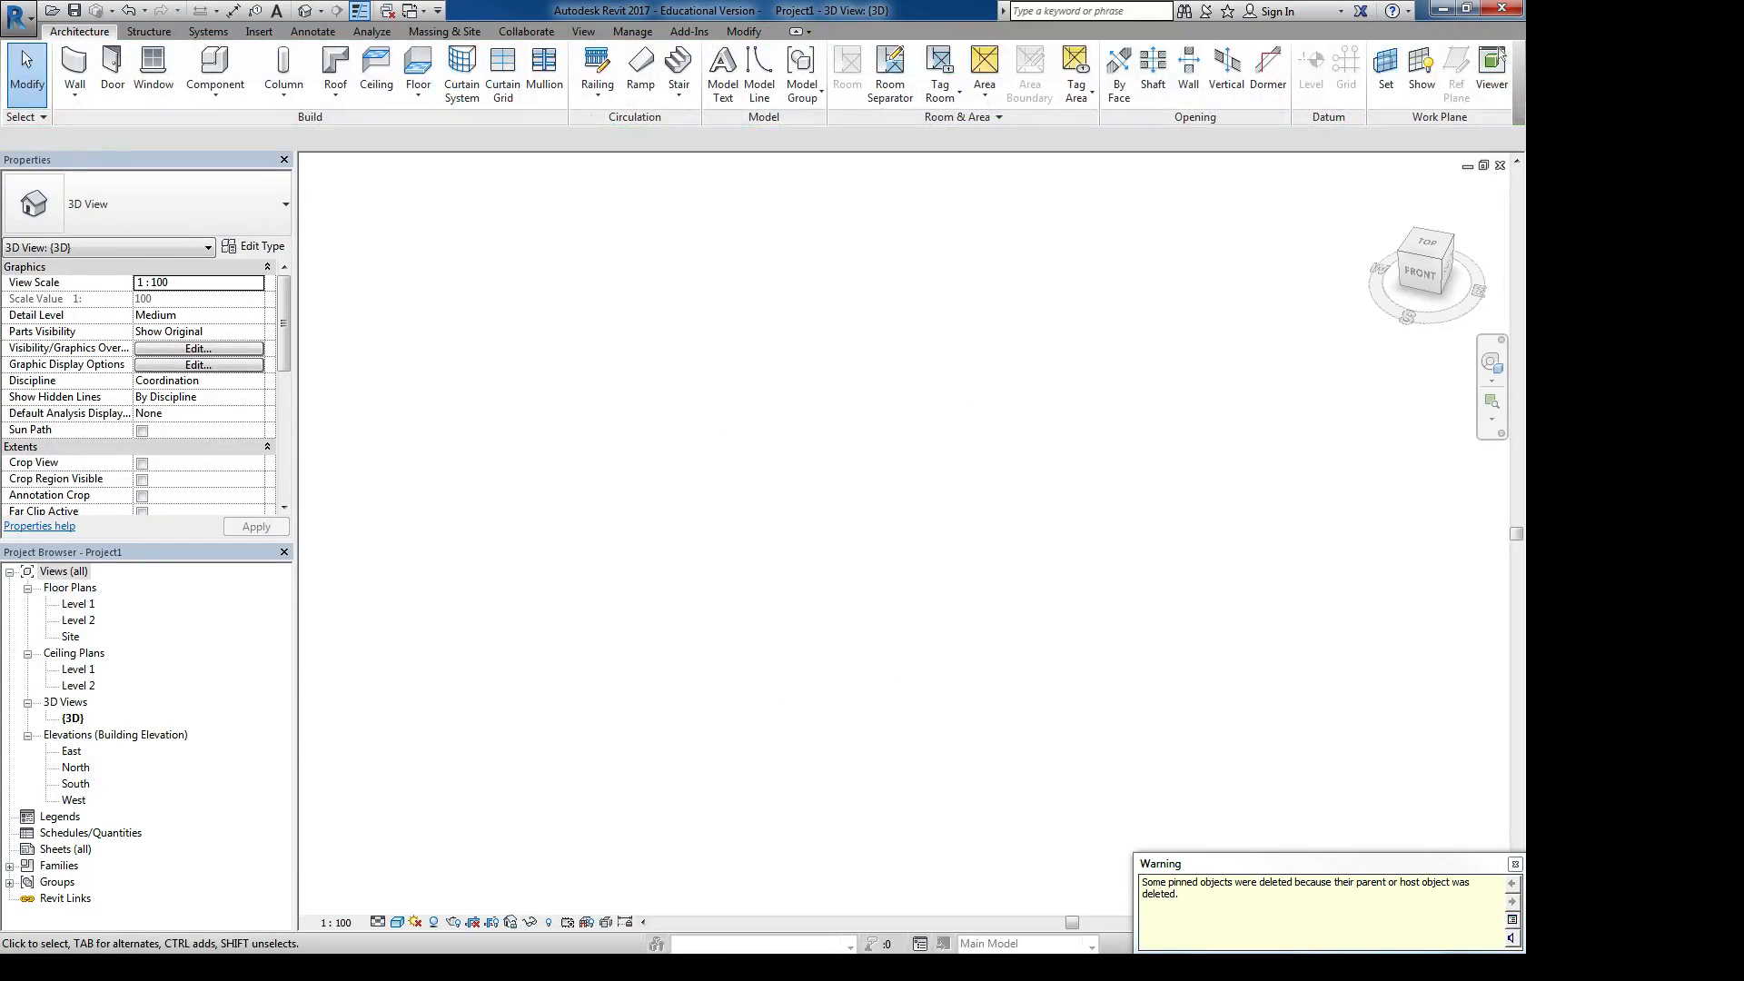
left_click(1515, 864)
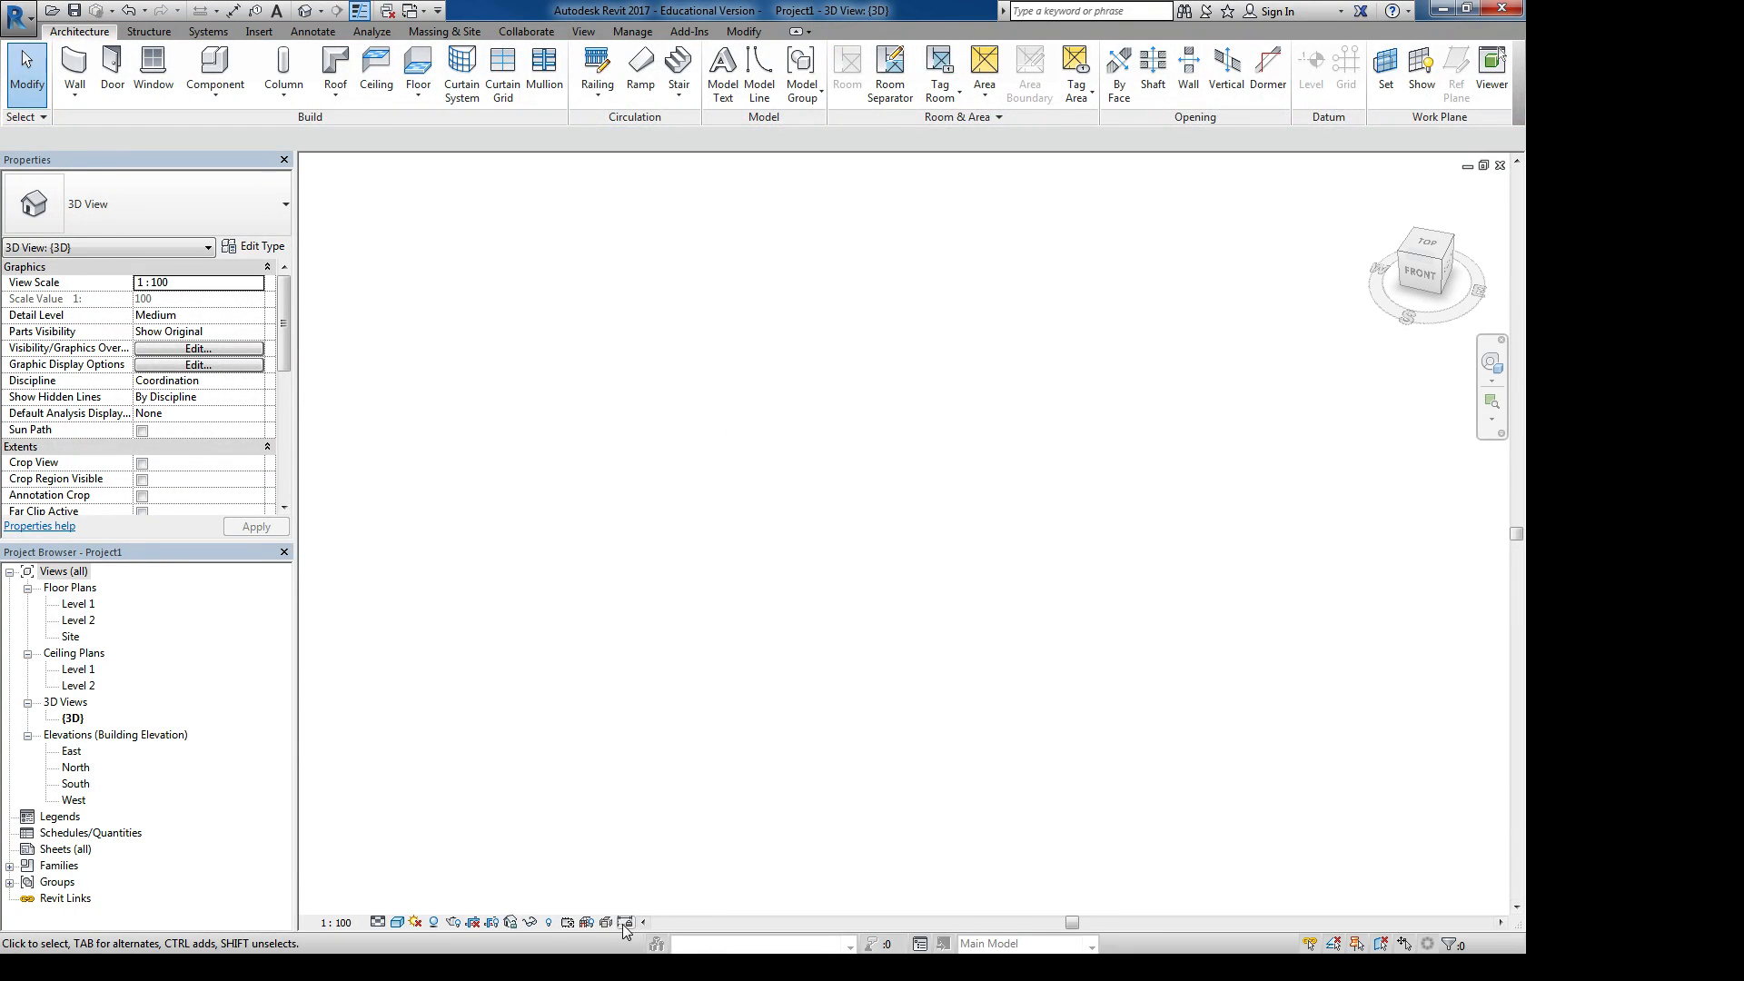
Unhide the hidden curved Mass 1 surface in the 3D view and open it for in-place editing
left_click(550, 923)
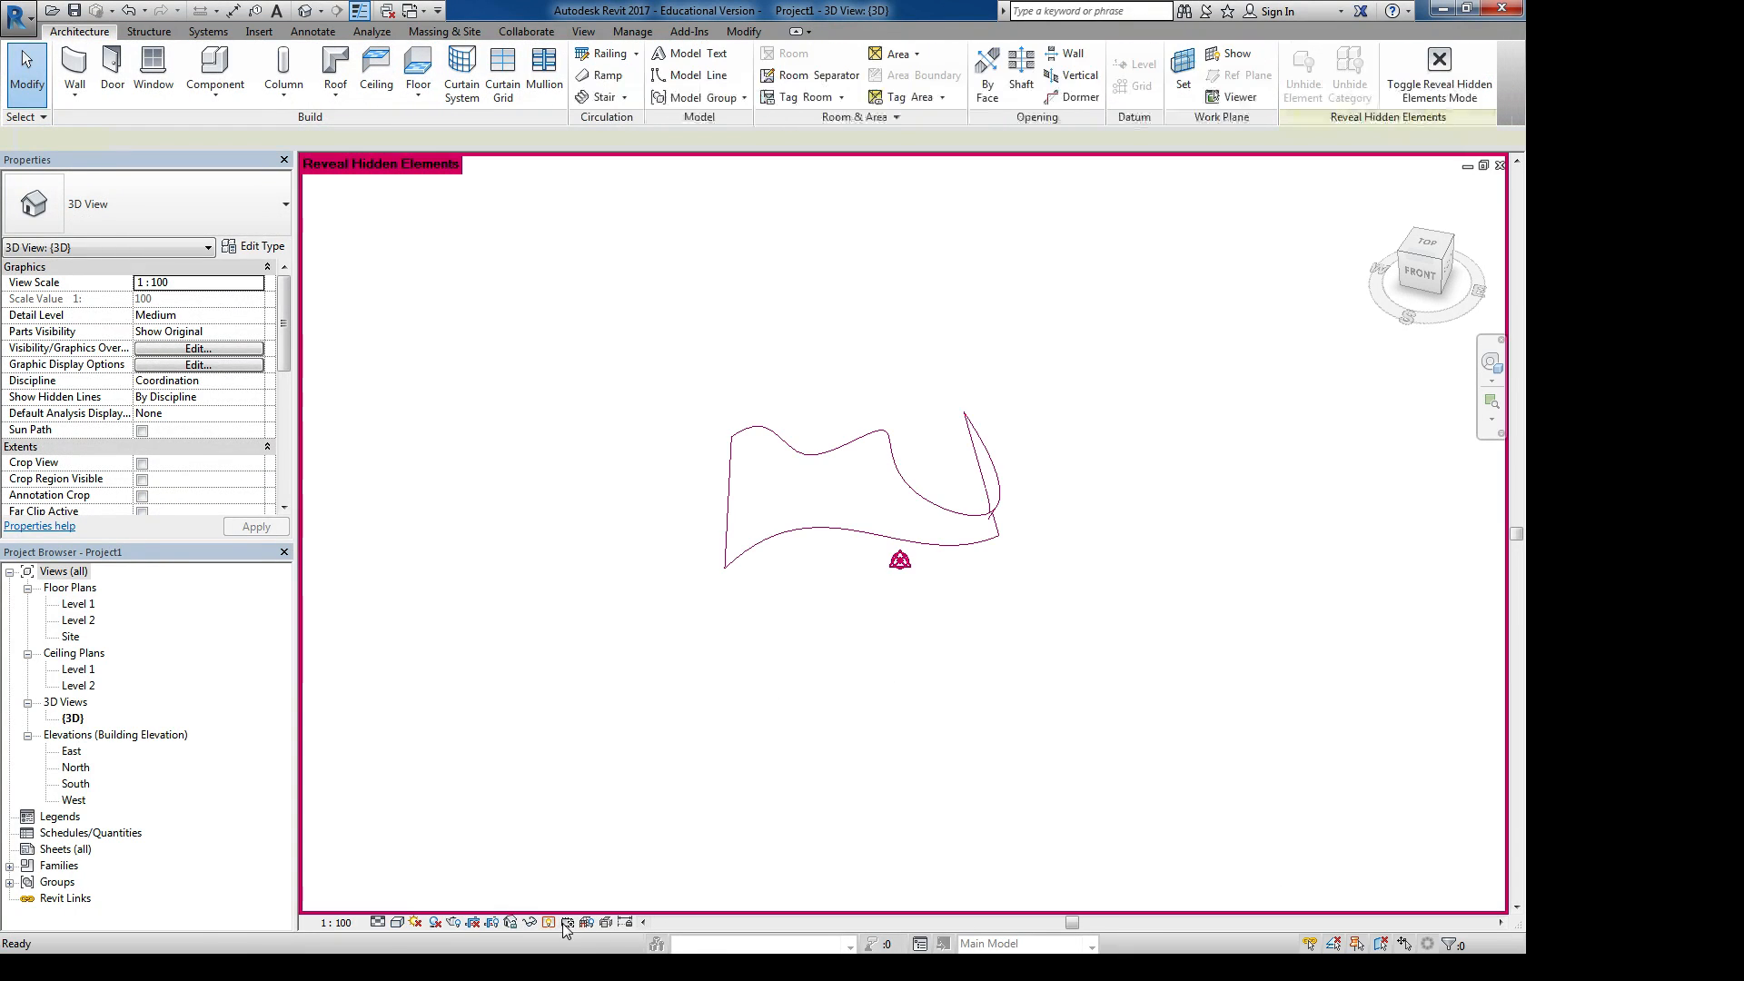
left_click(902, 475)
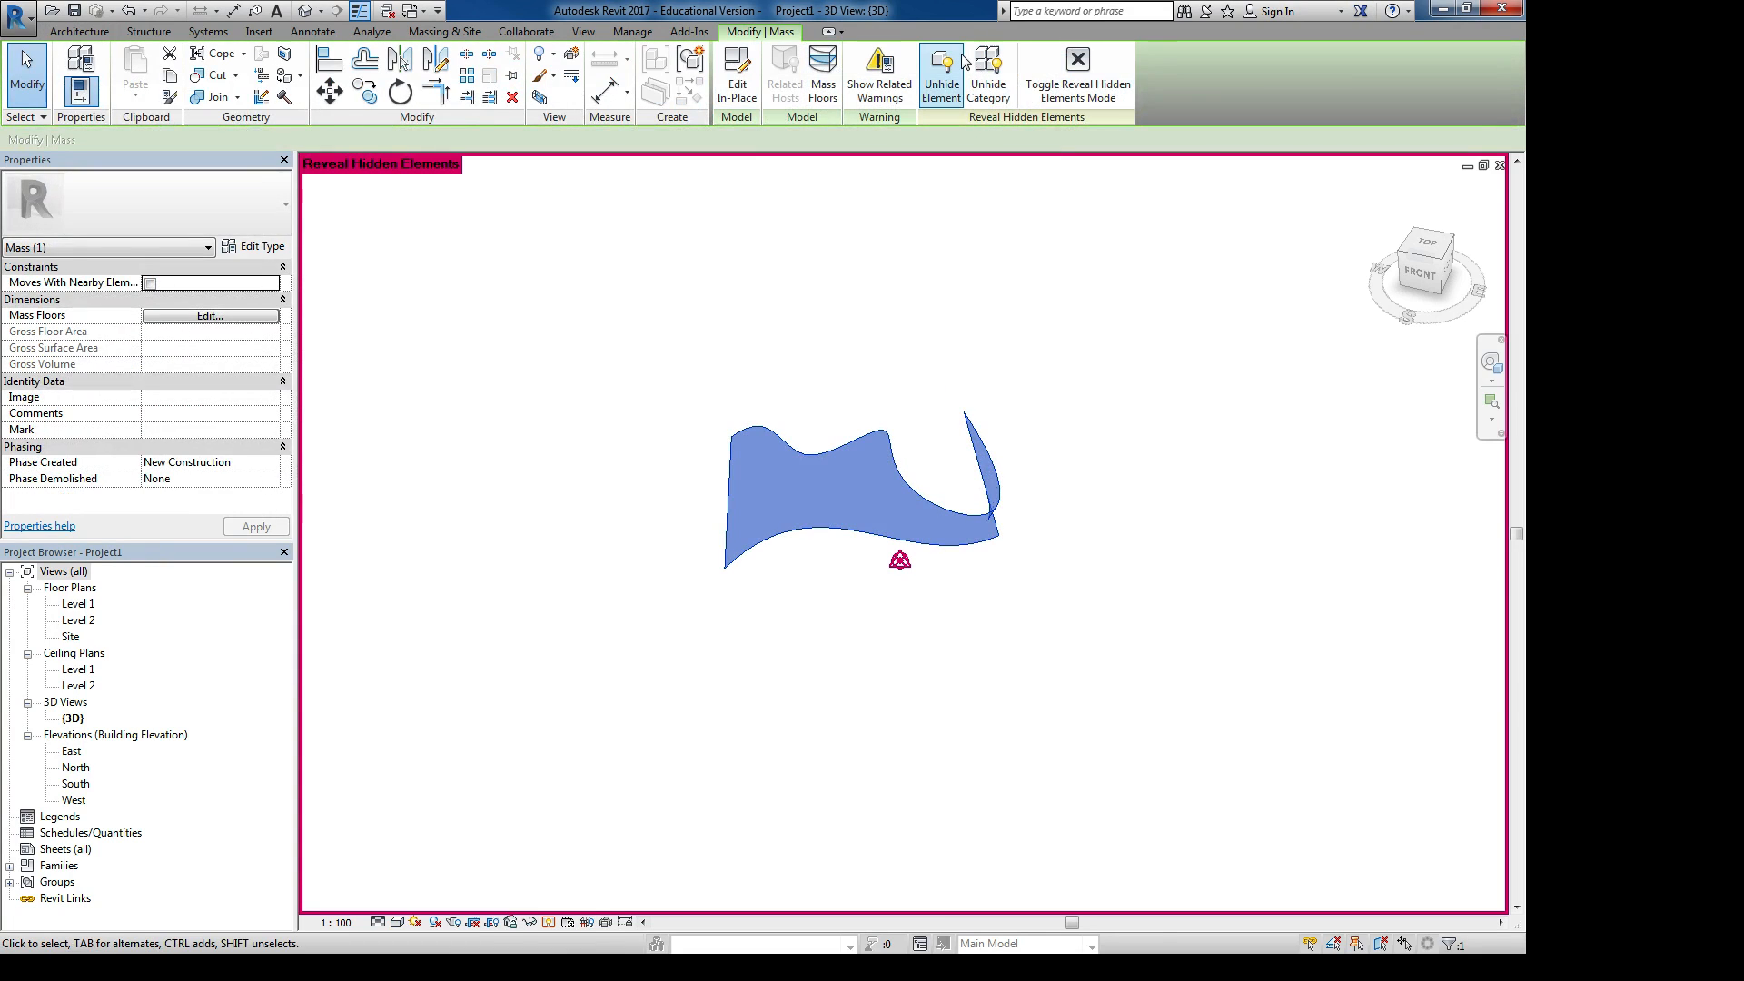
left_click(942, 72)
left_click(1078, 72)
scroll(715, 478, "up", 3)
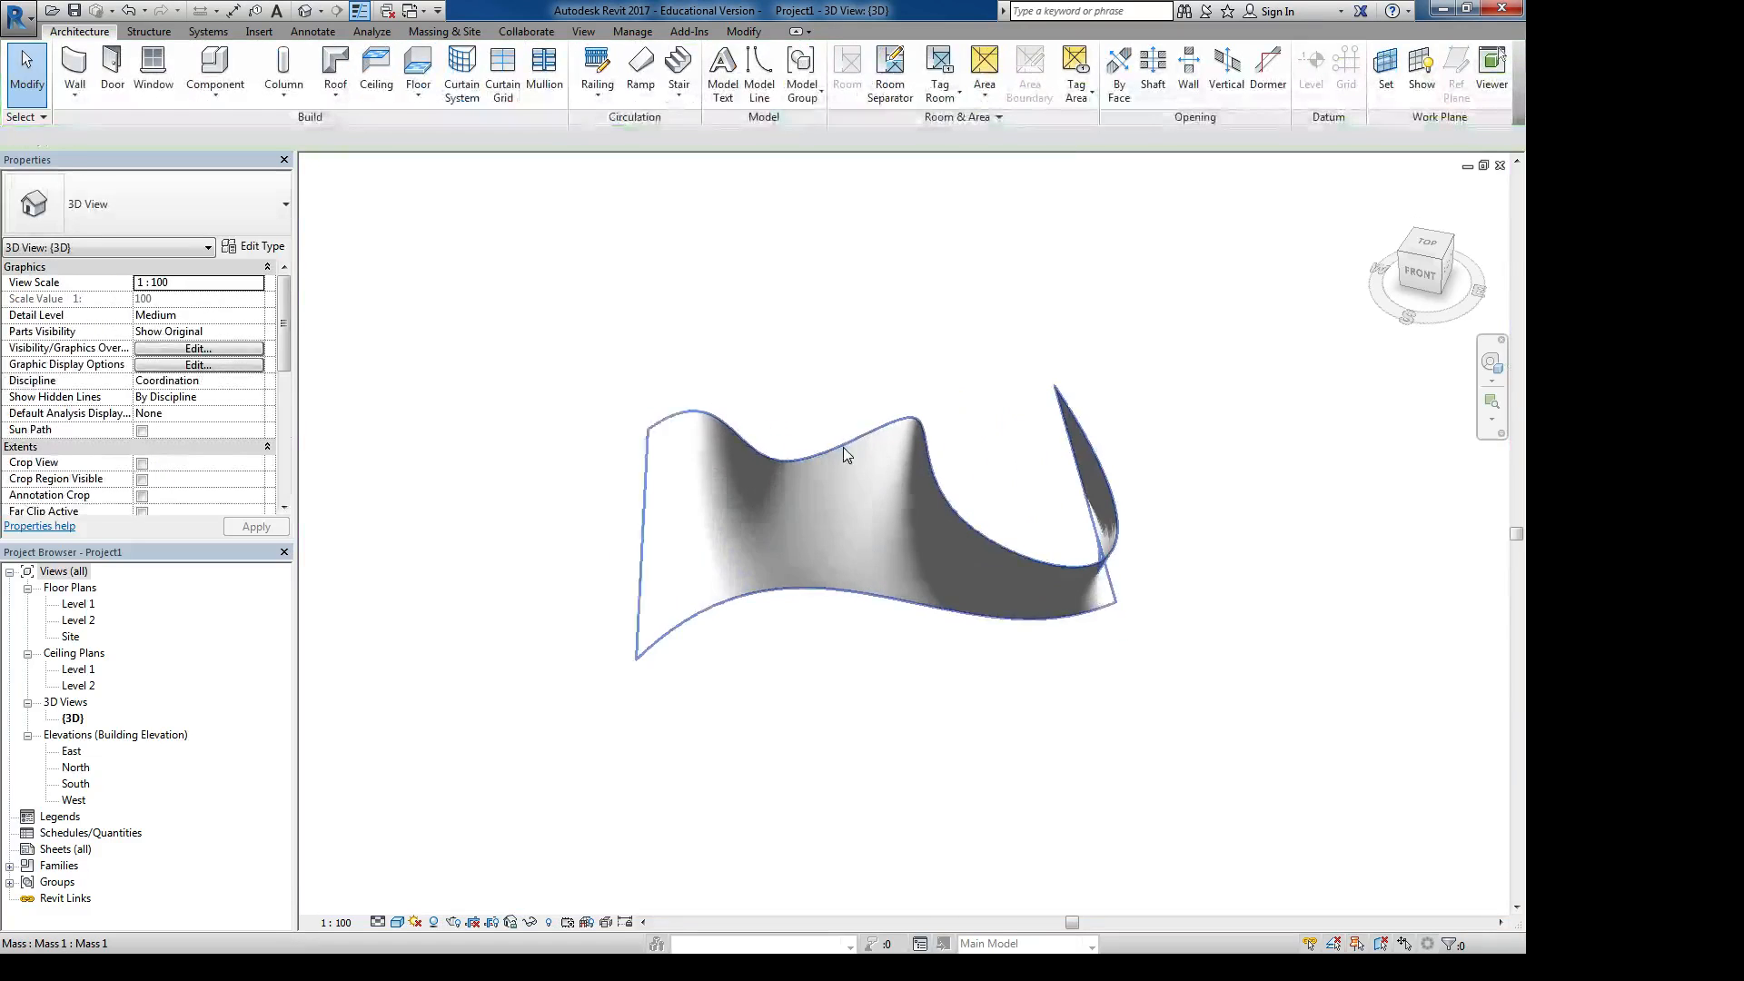
left_click(843, 447)
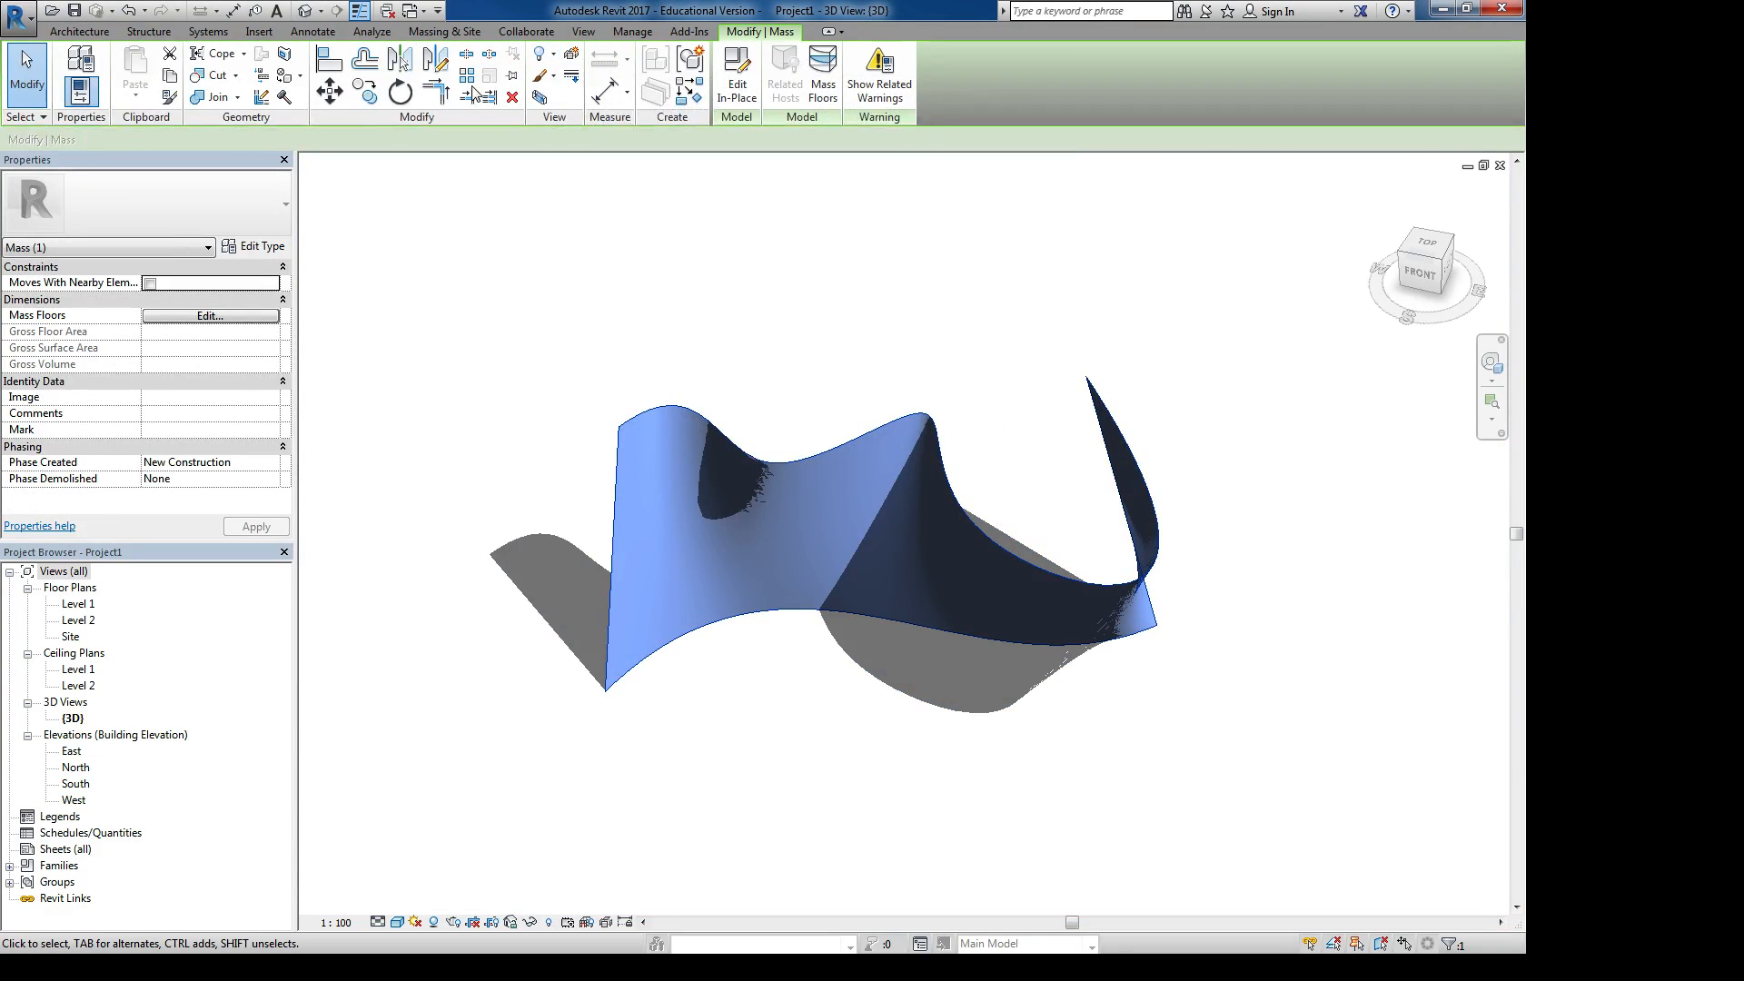
left_click(737, 77)
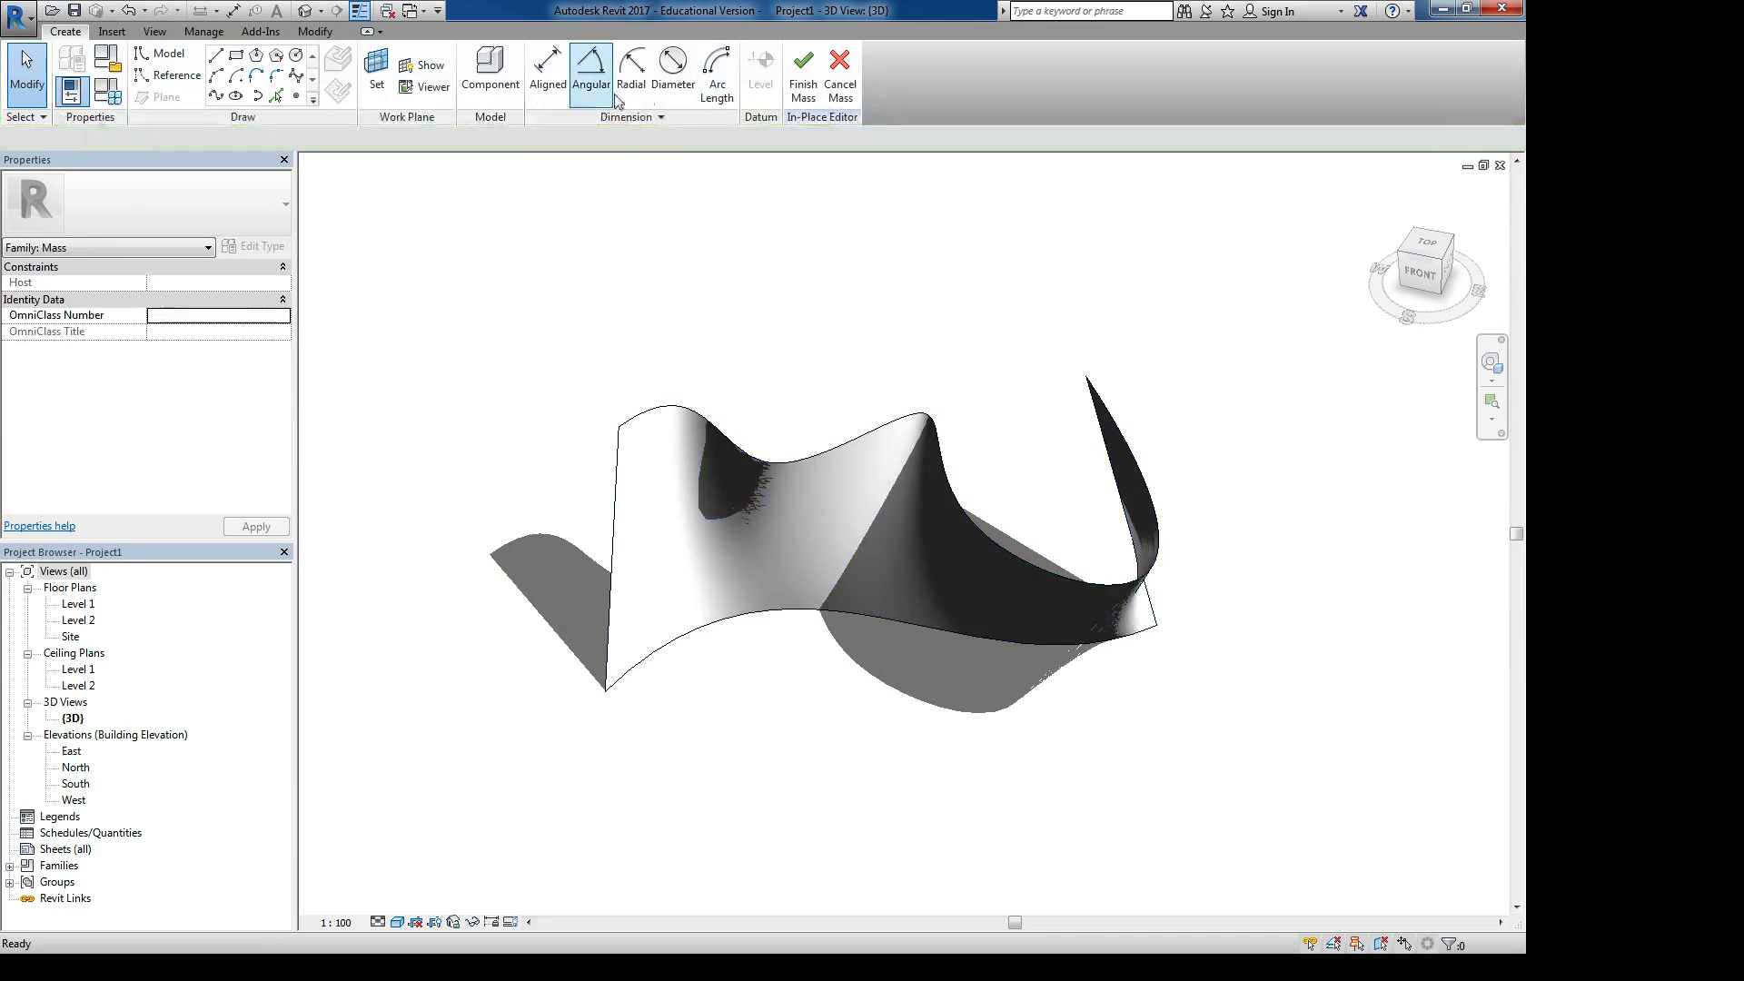
left_click(796, 456)
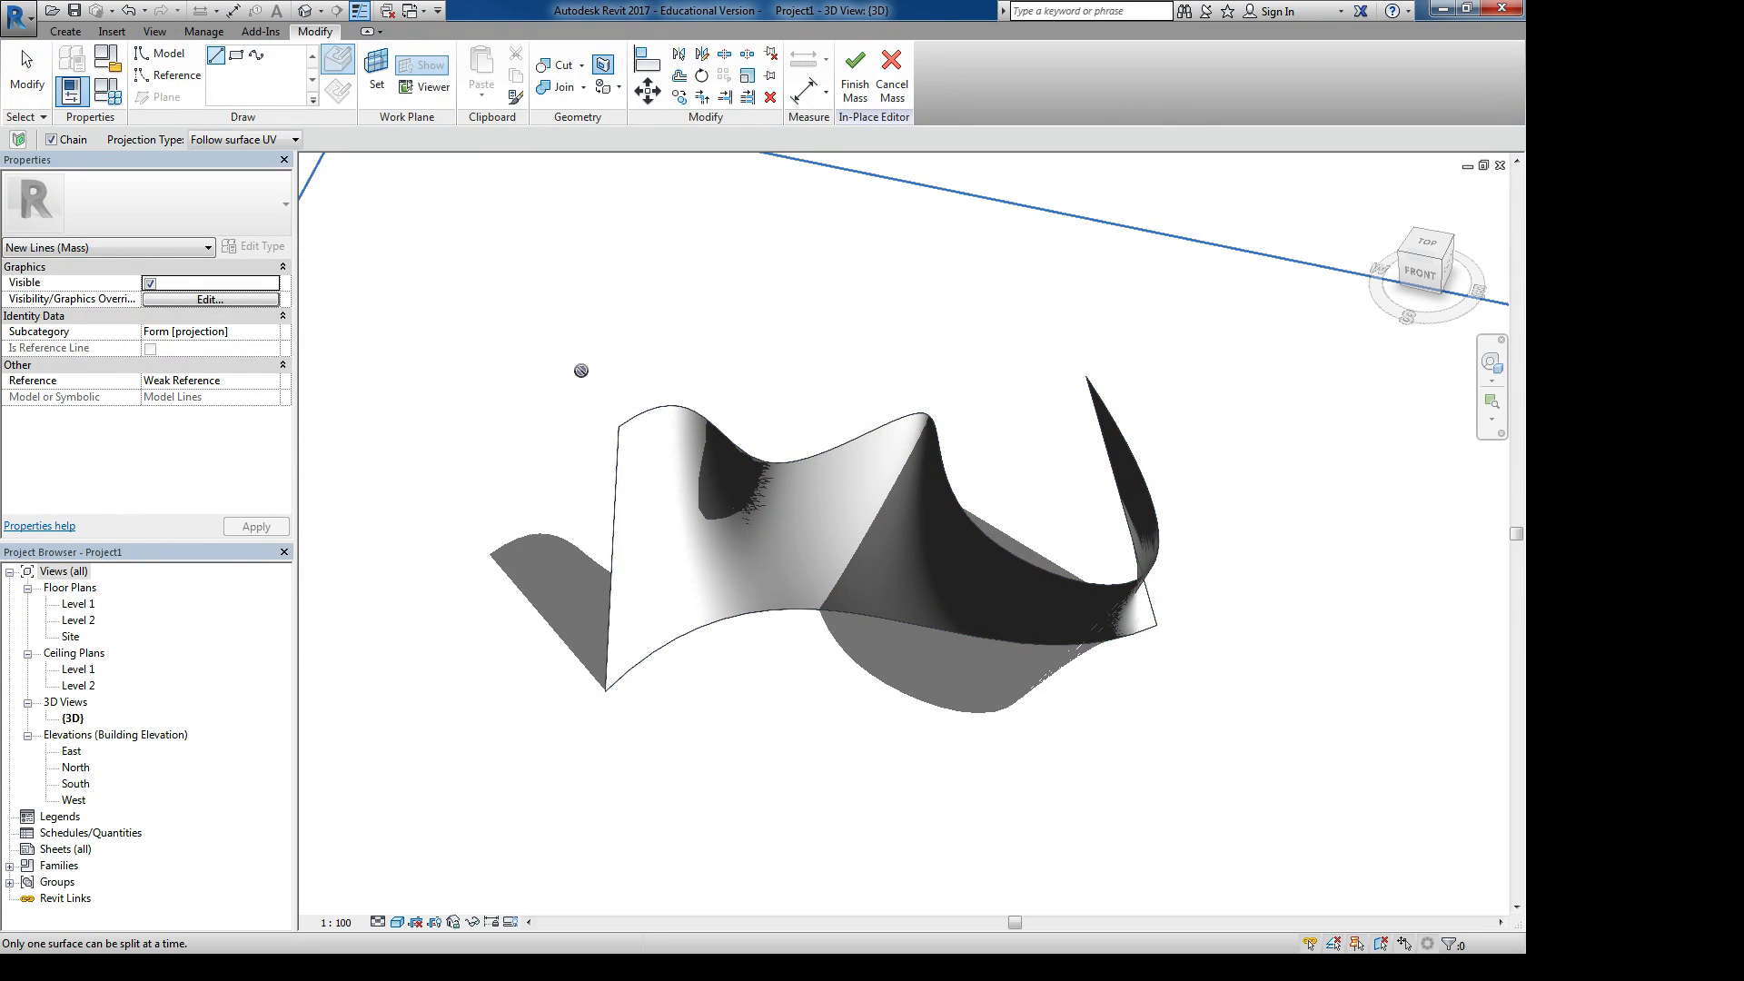
key("Escape")
key("Escape")
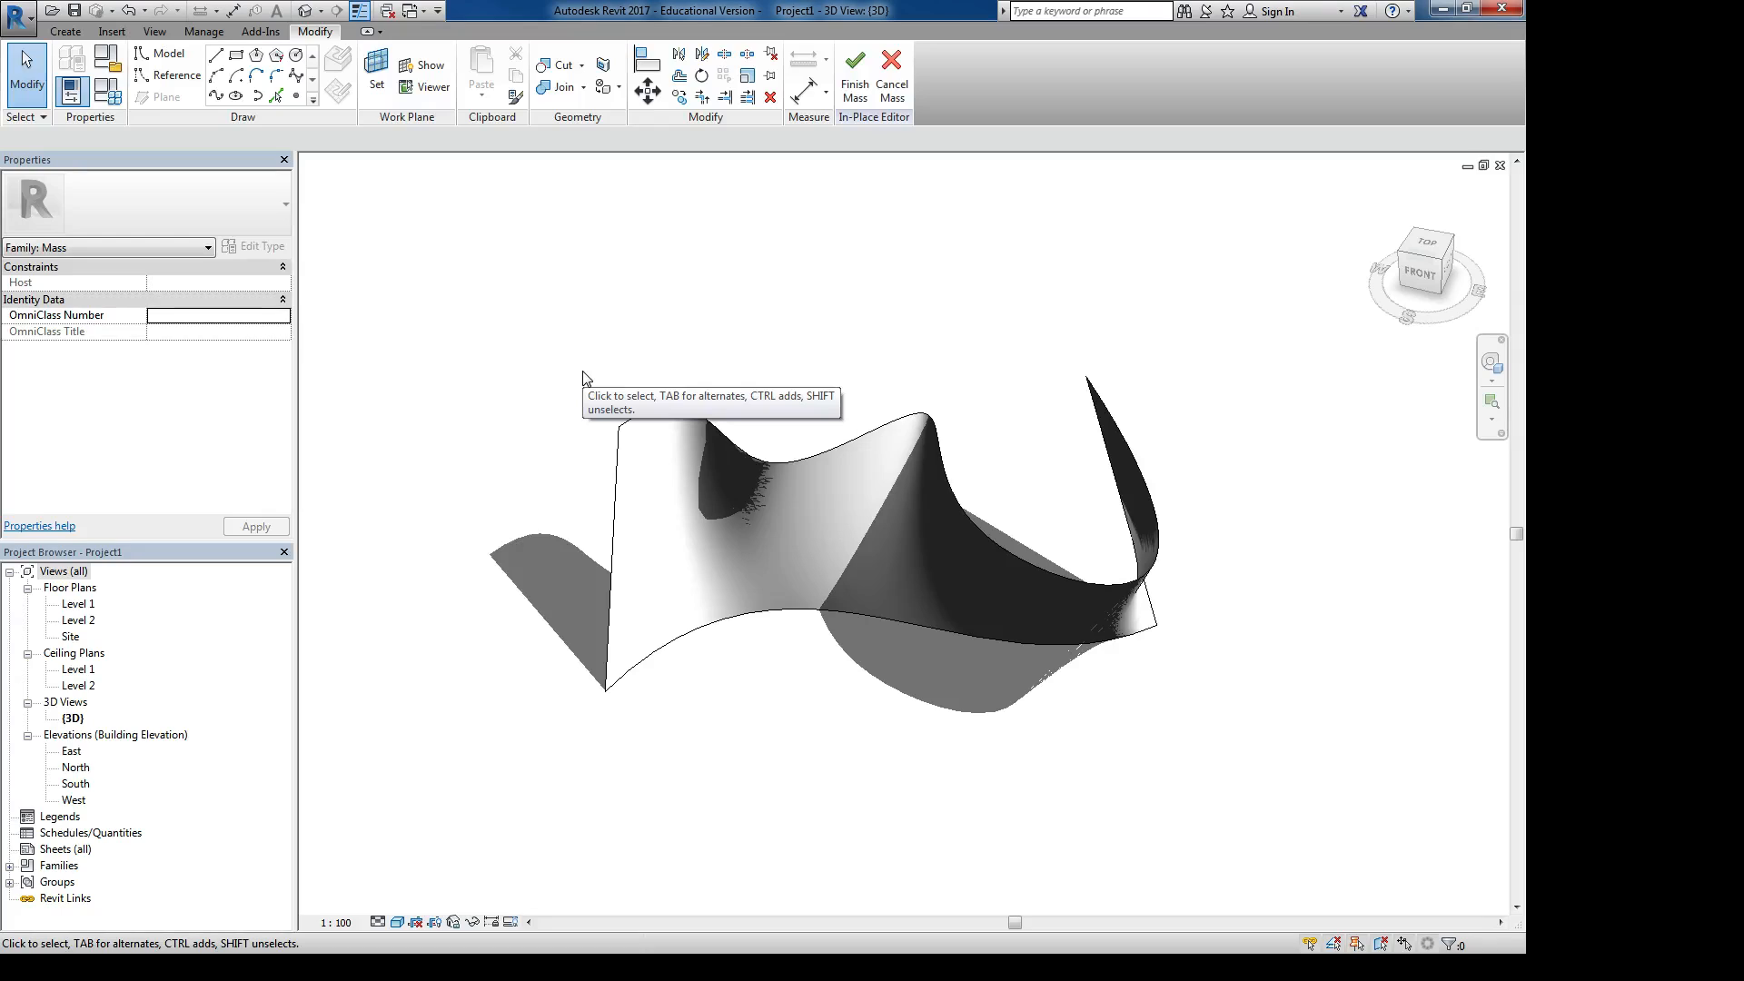
Finish editing the curved mass and start a new in-place mass named Mass 2
left_click(863, 80)
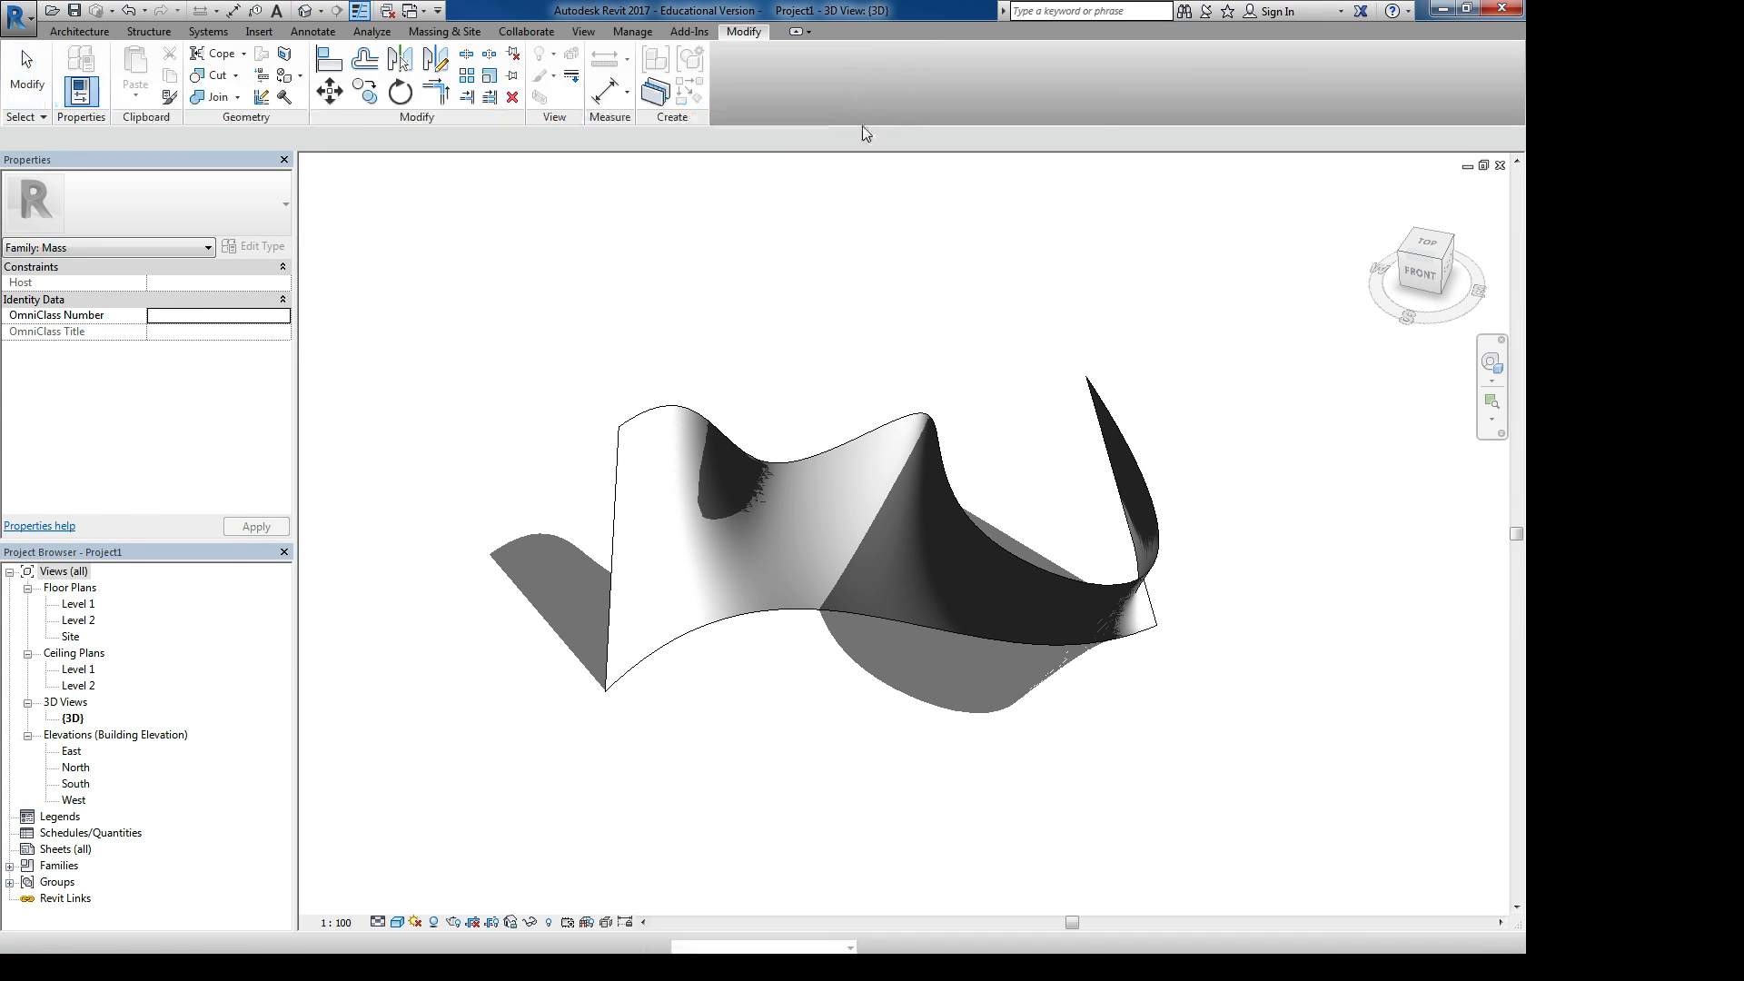
middle_click_drag(693, 450, 918, 457)
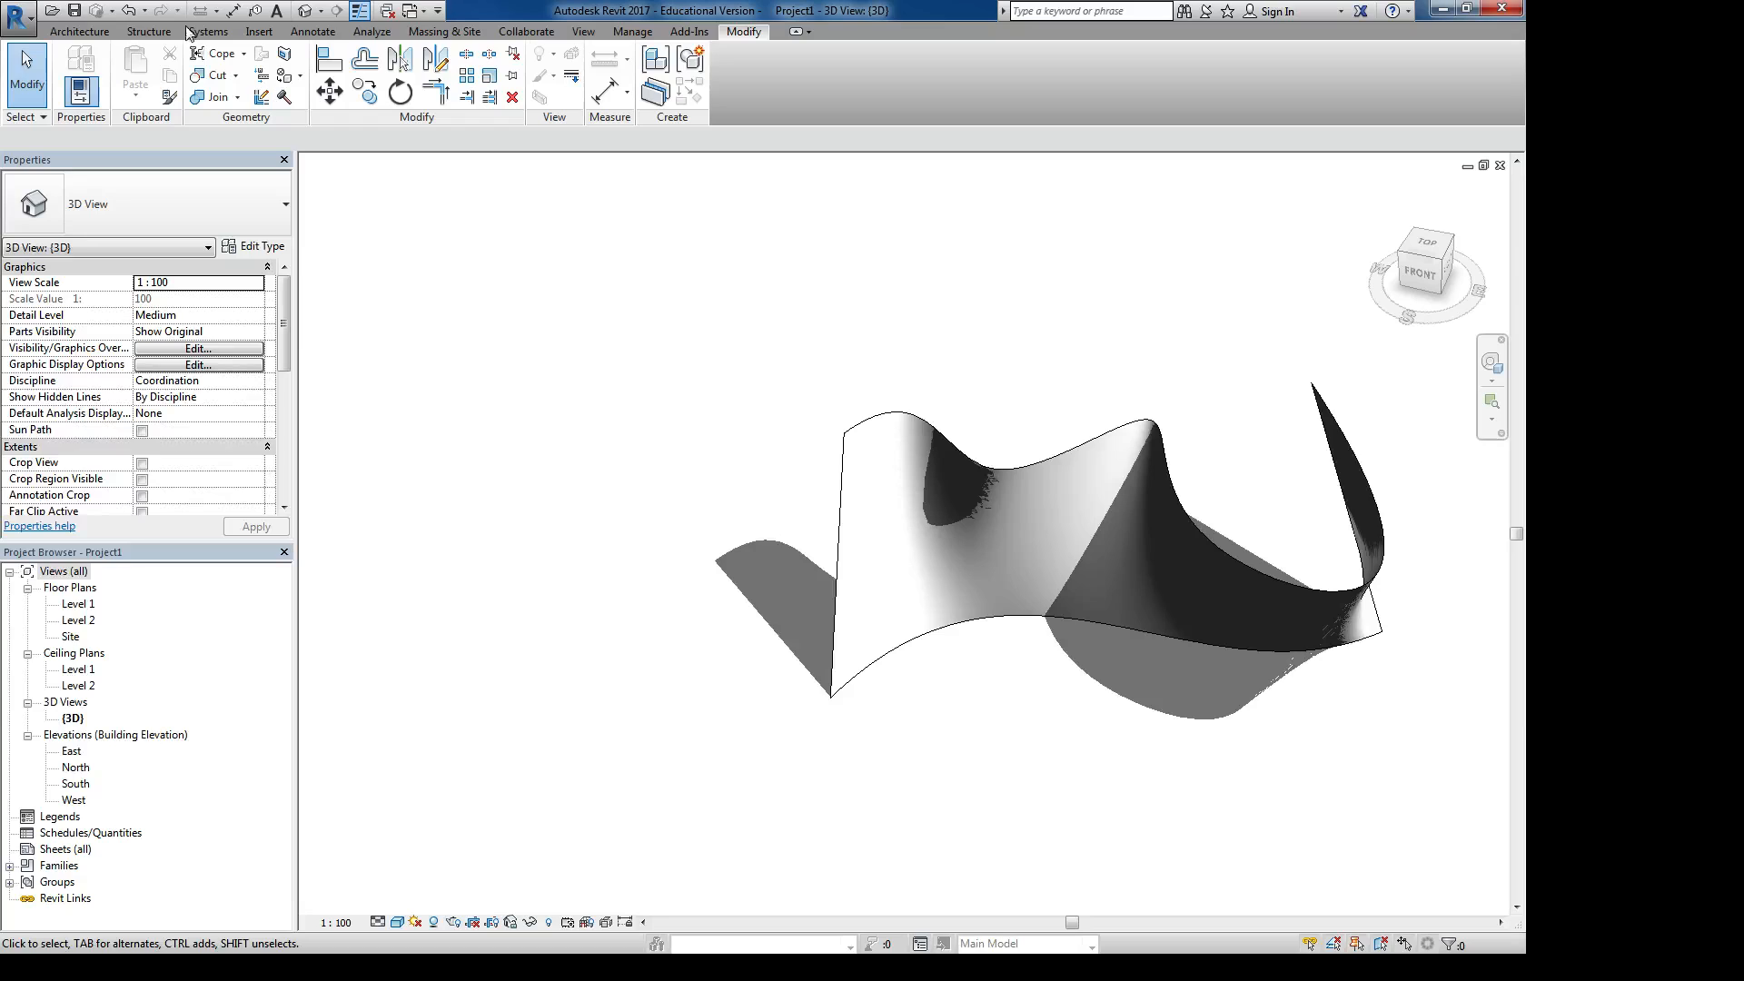
left_click(444, 31)
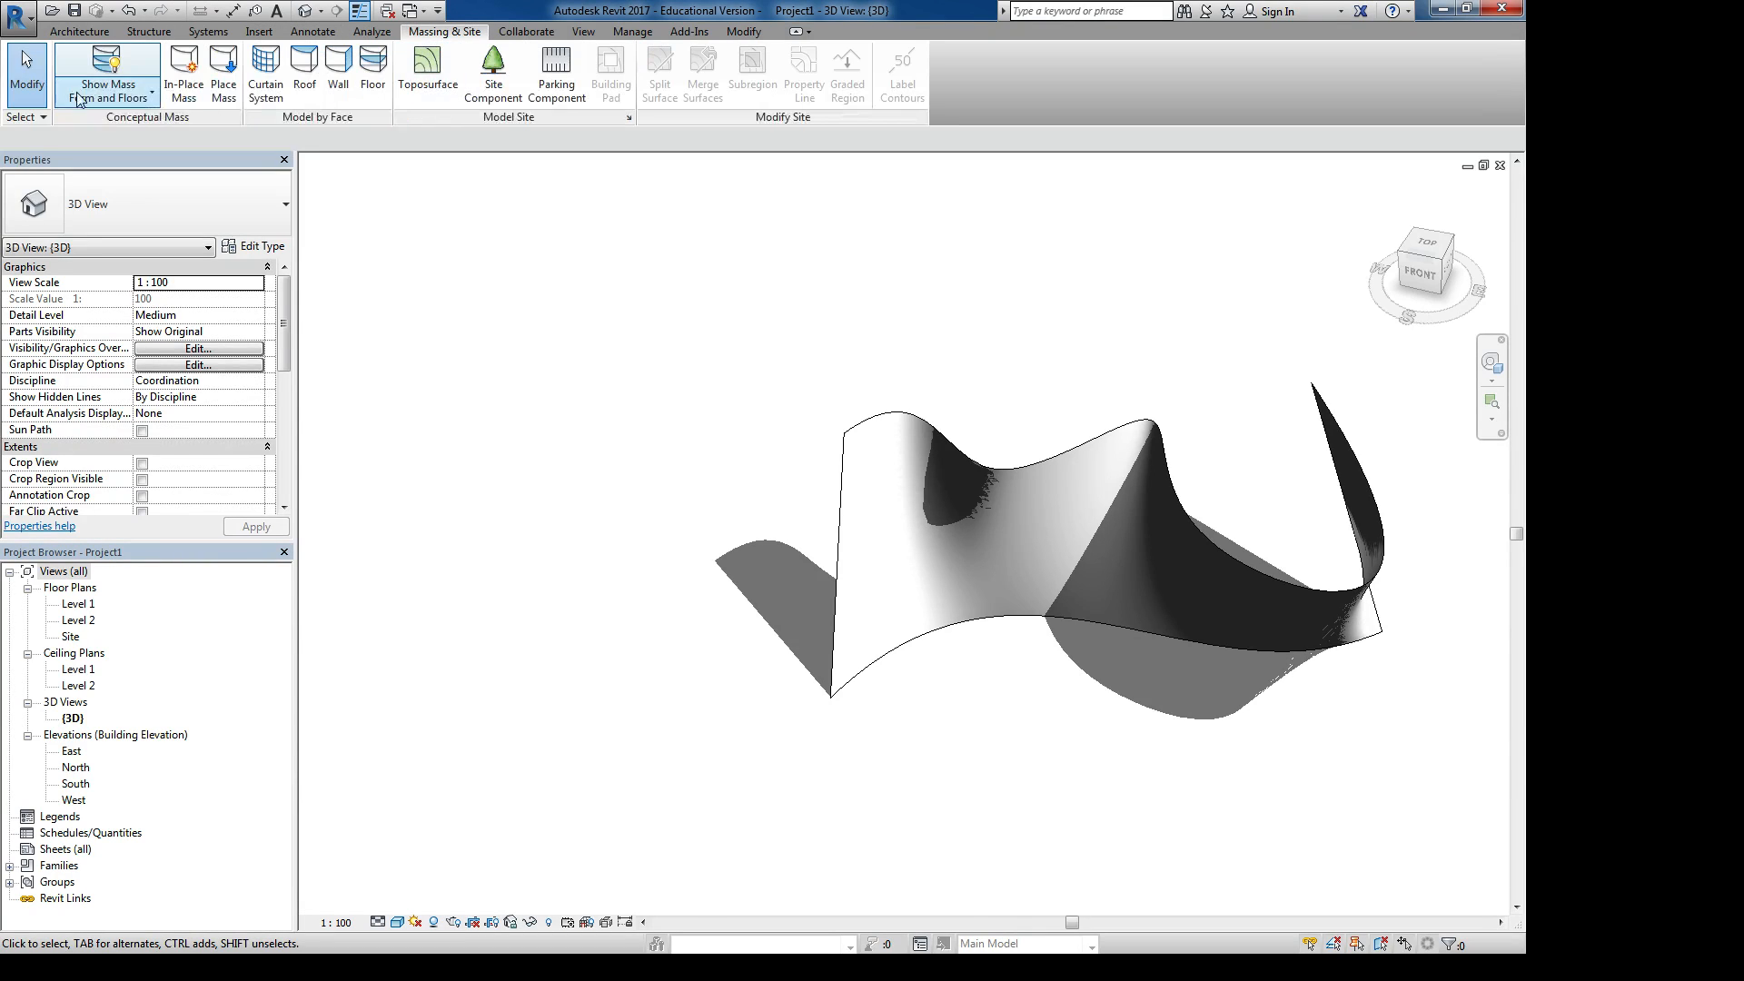
left_click(183, 73)
left_click(763, 516)
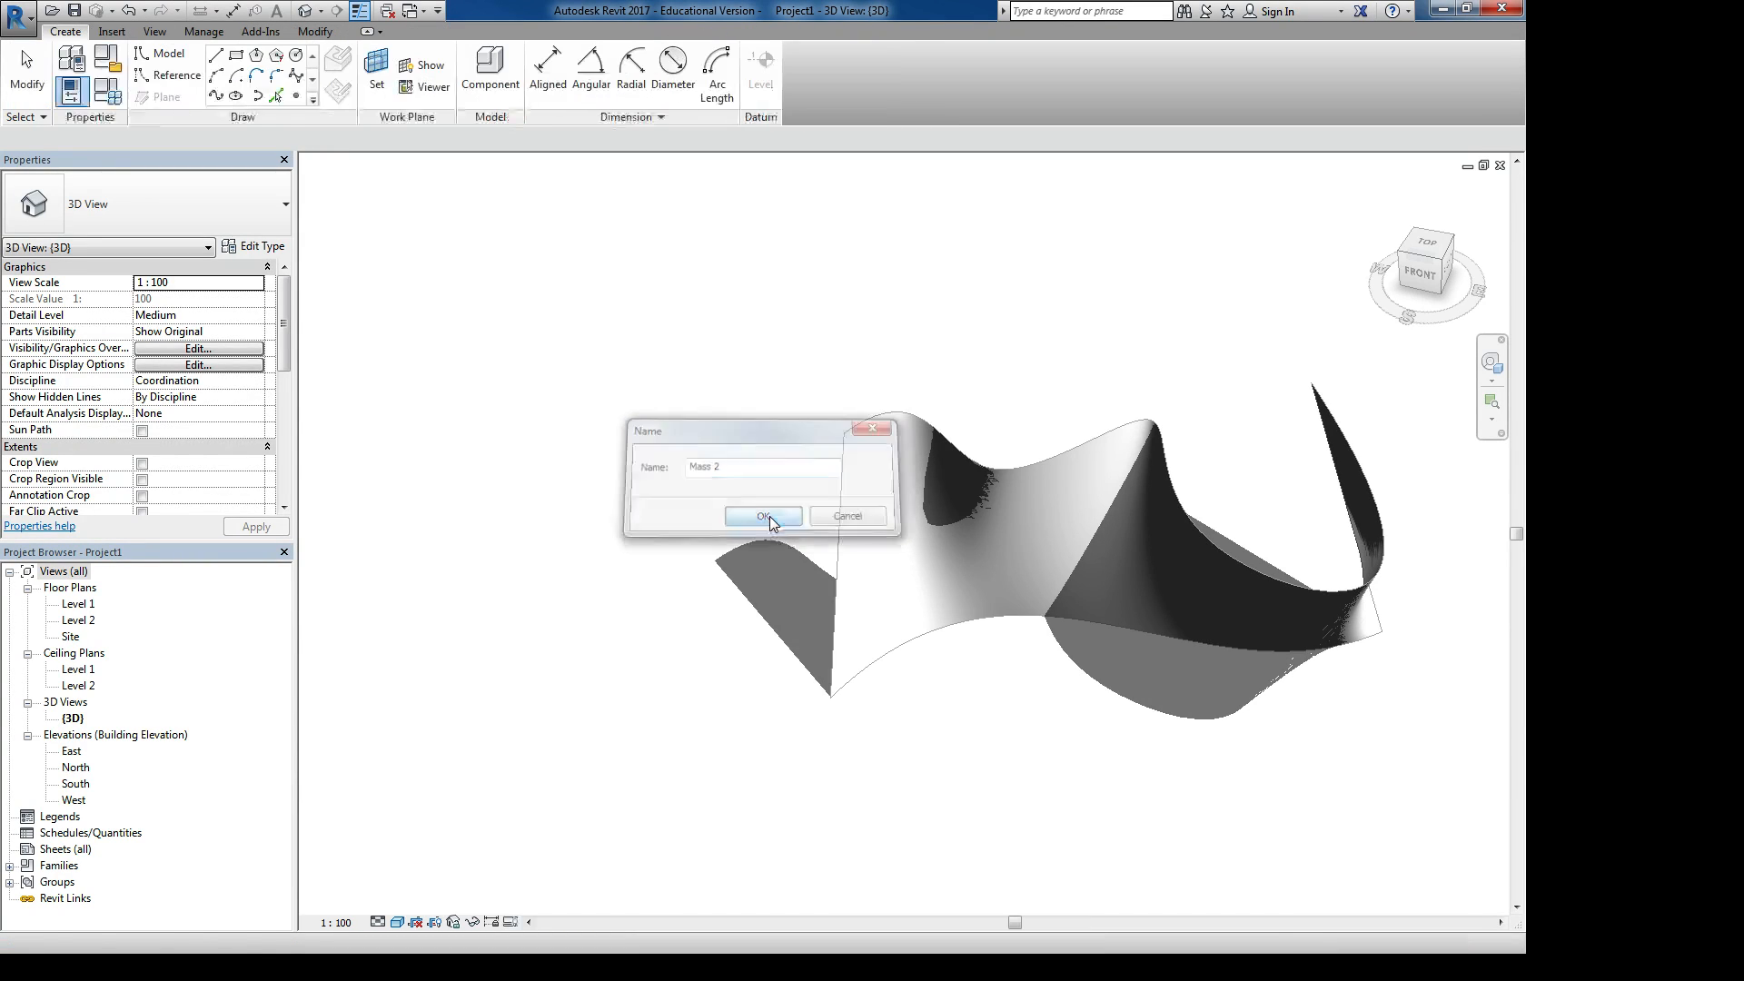
Link pyramid.sat as a CAD file into the mass, positioned Auto - Origin to Origin at Level 1
left_click(110, 31)
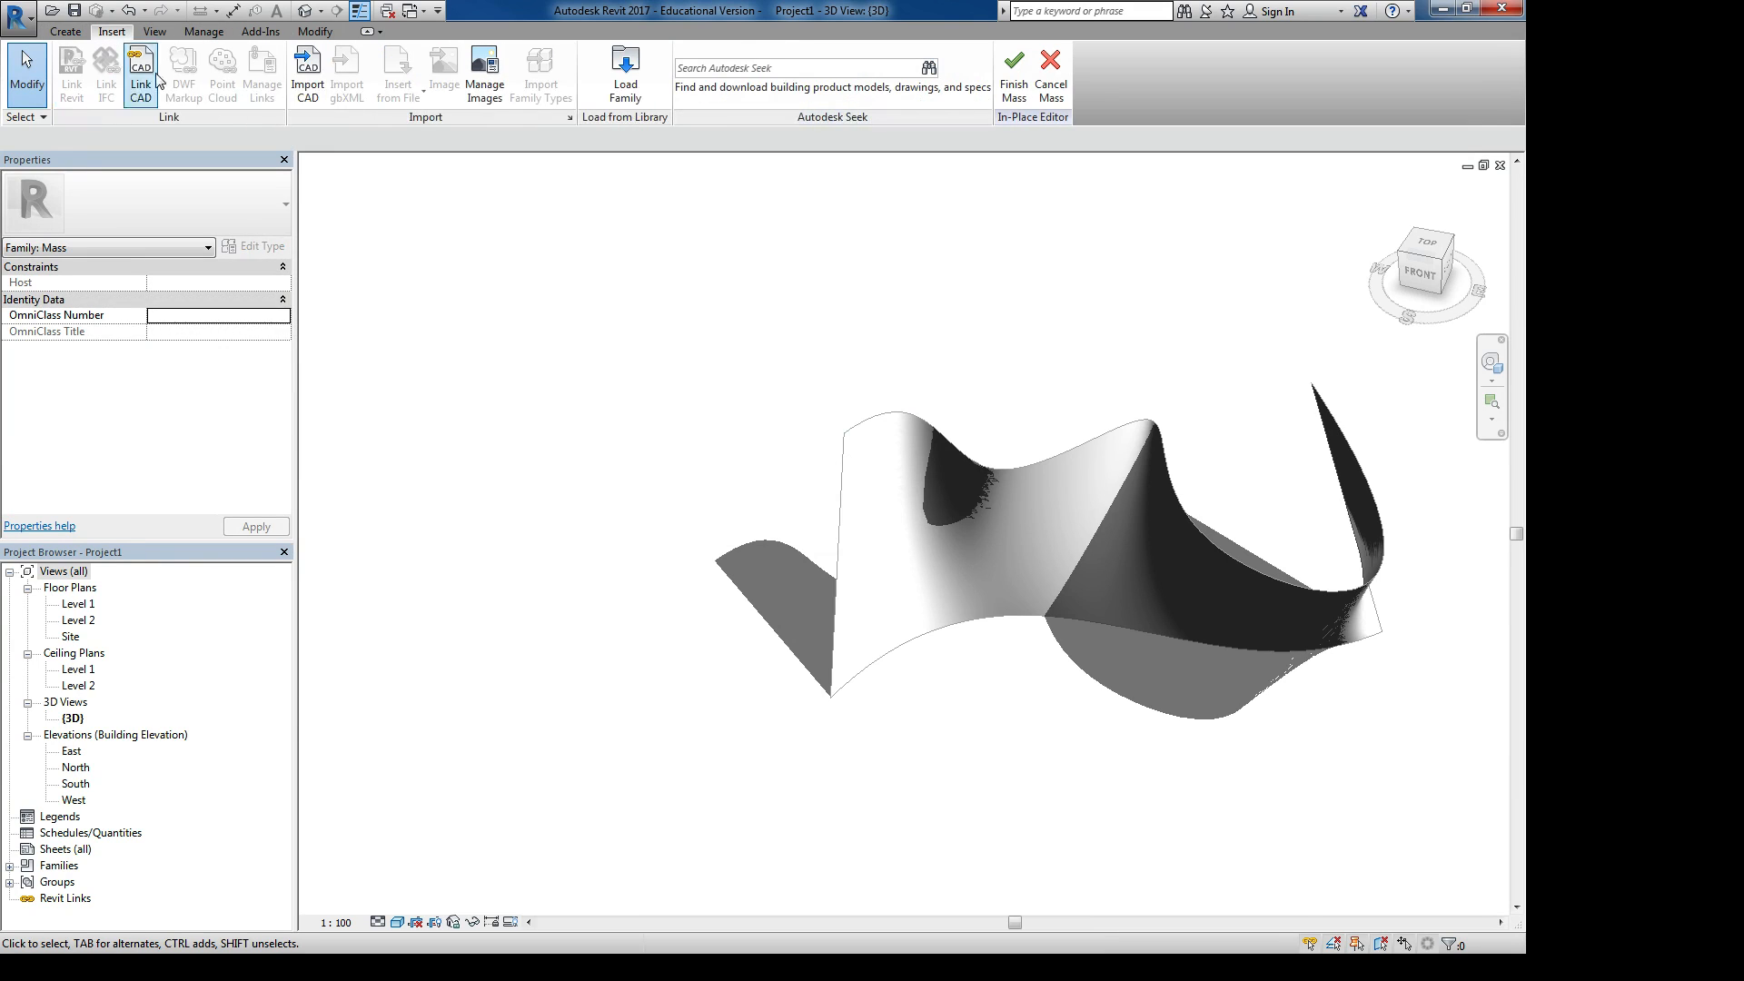
left_click(309, 73)
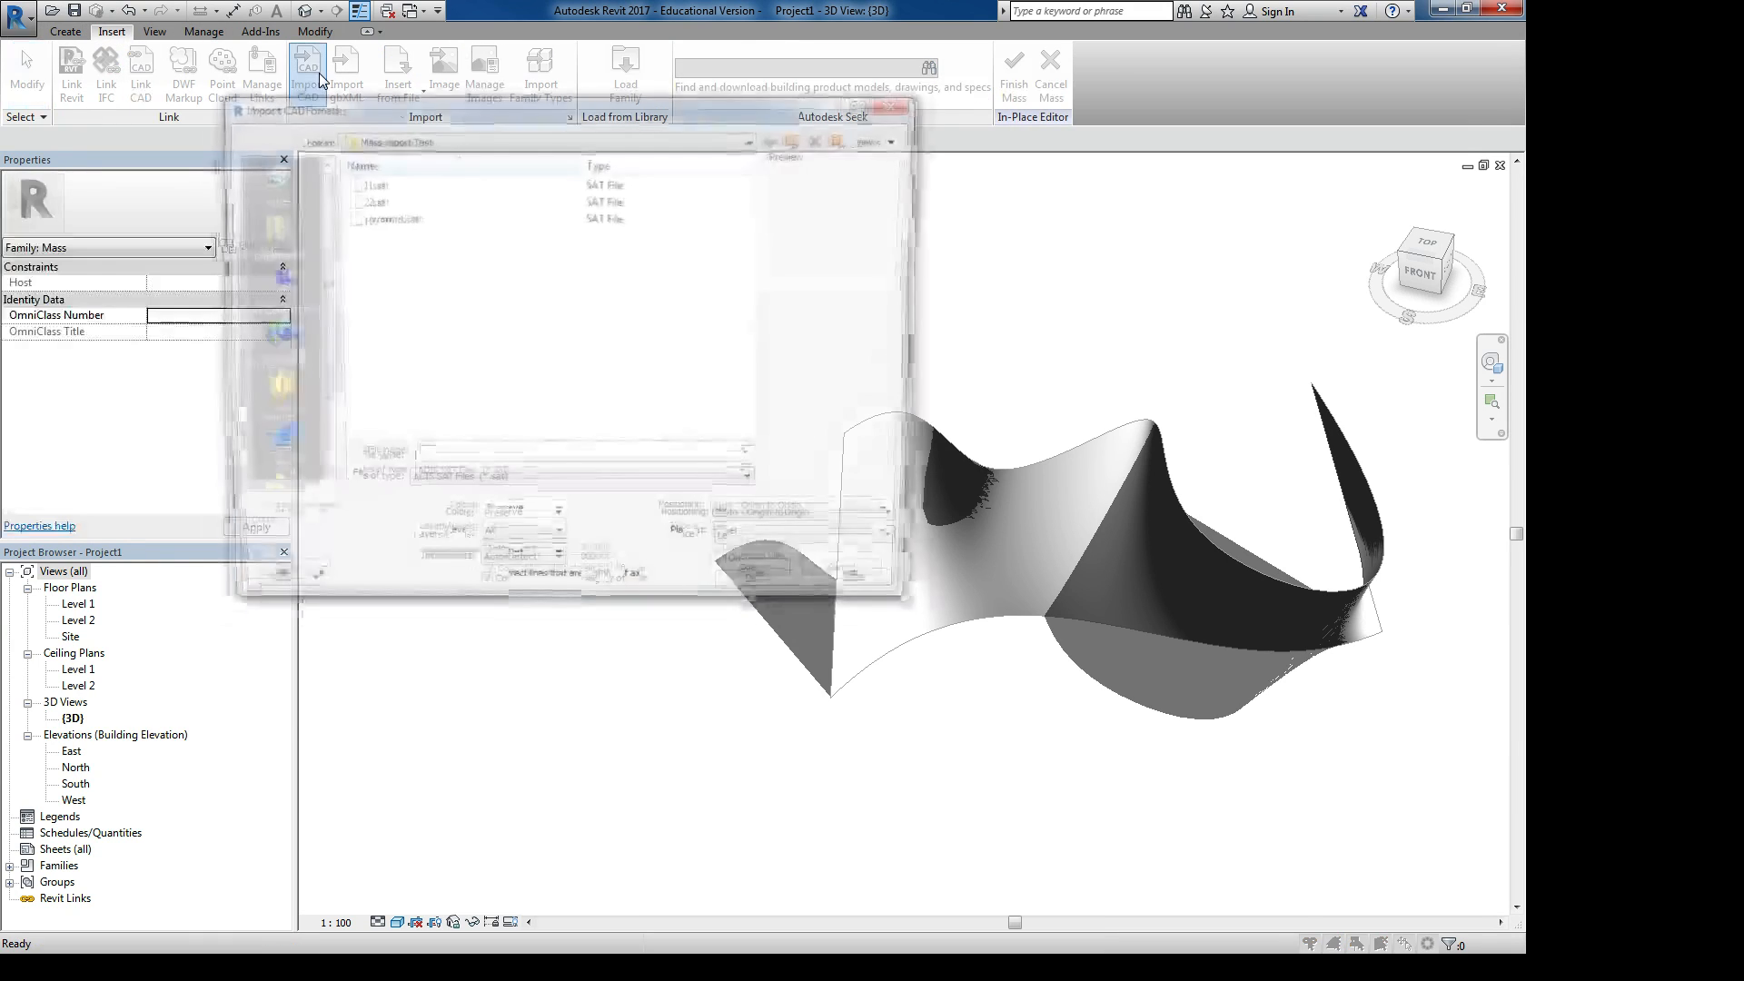
key("Escape")
left_click(142, 68)
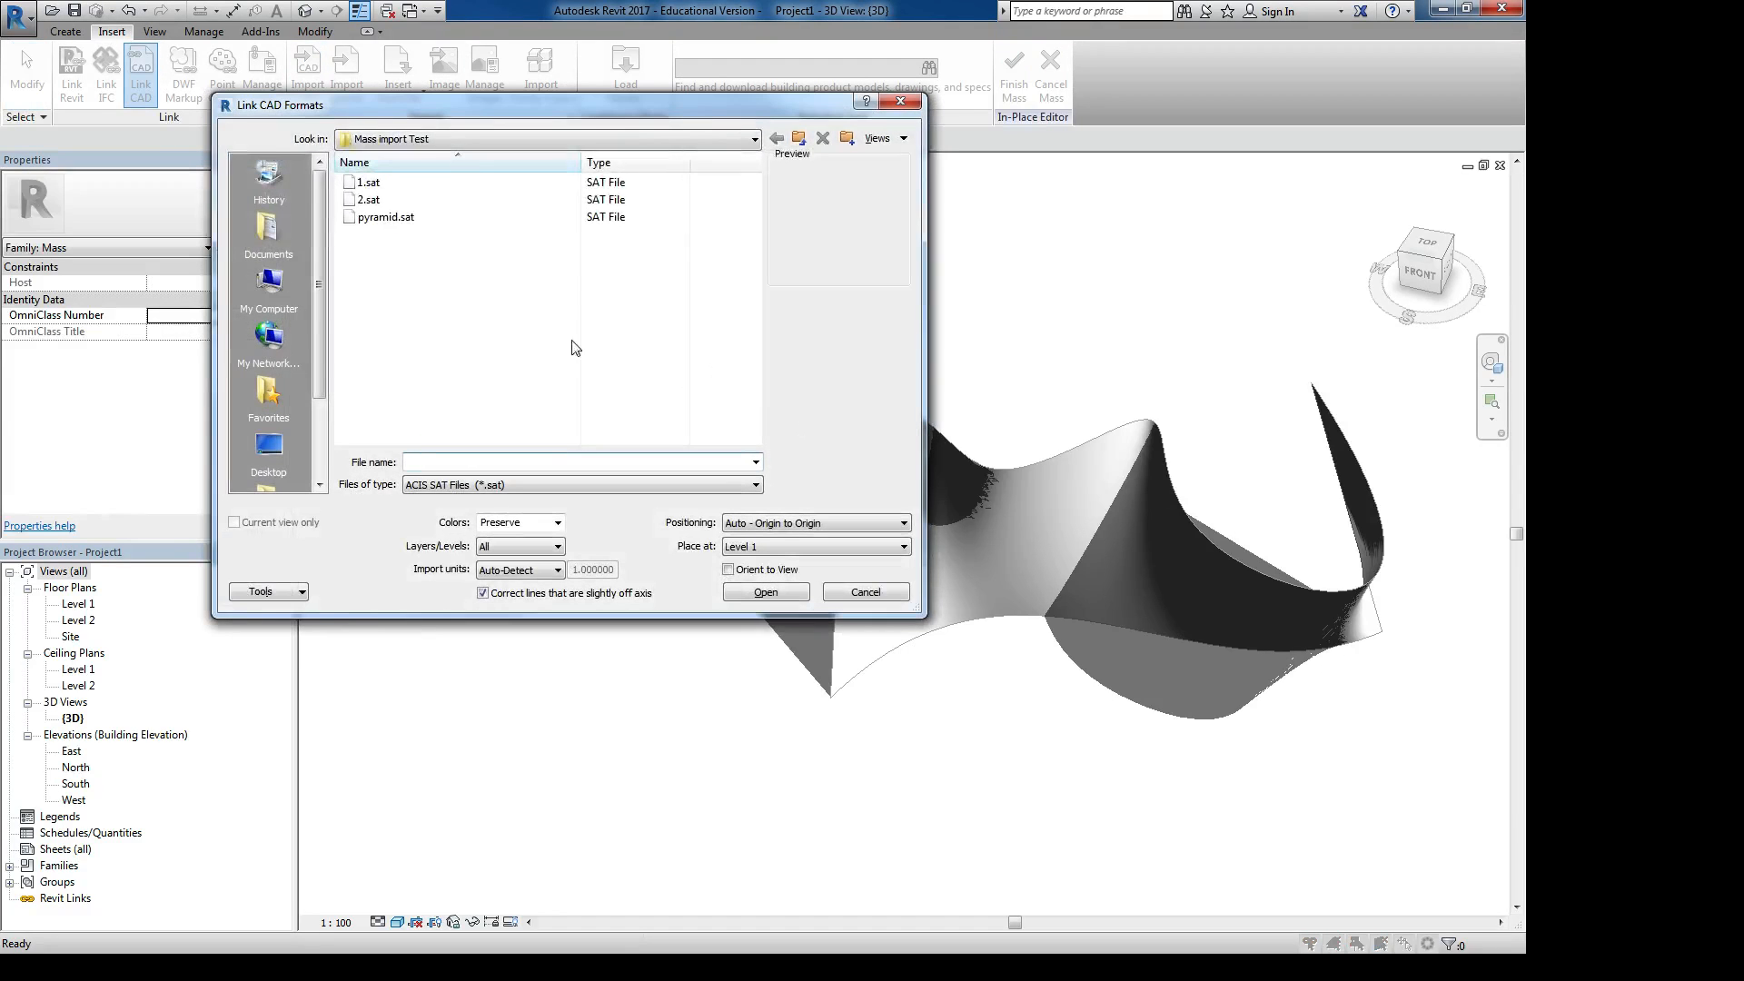
left_click(387, 217)
left_click(803, 596)
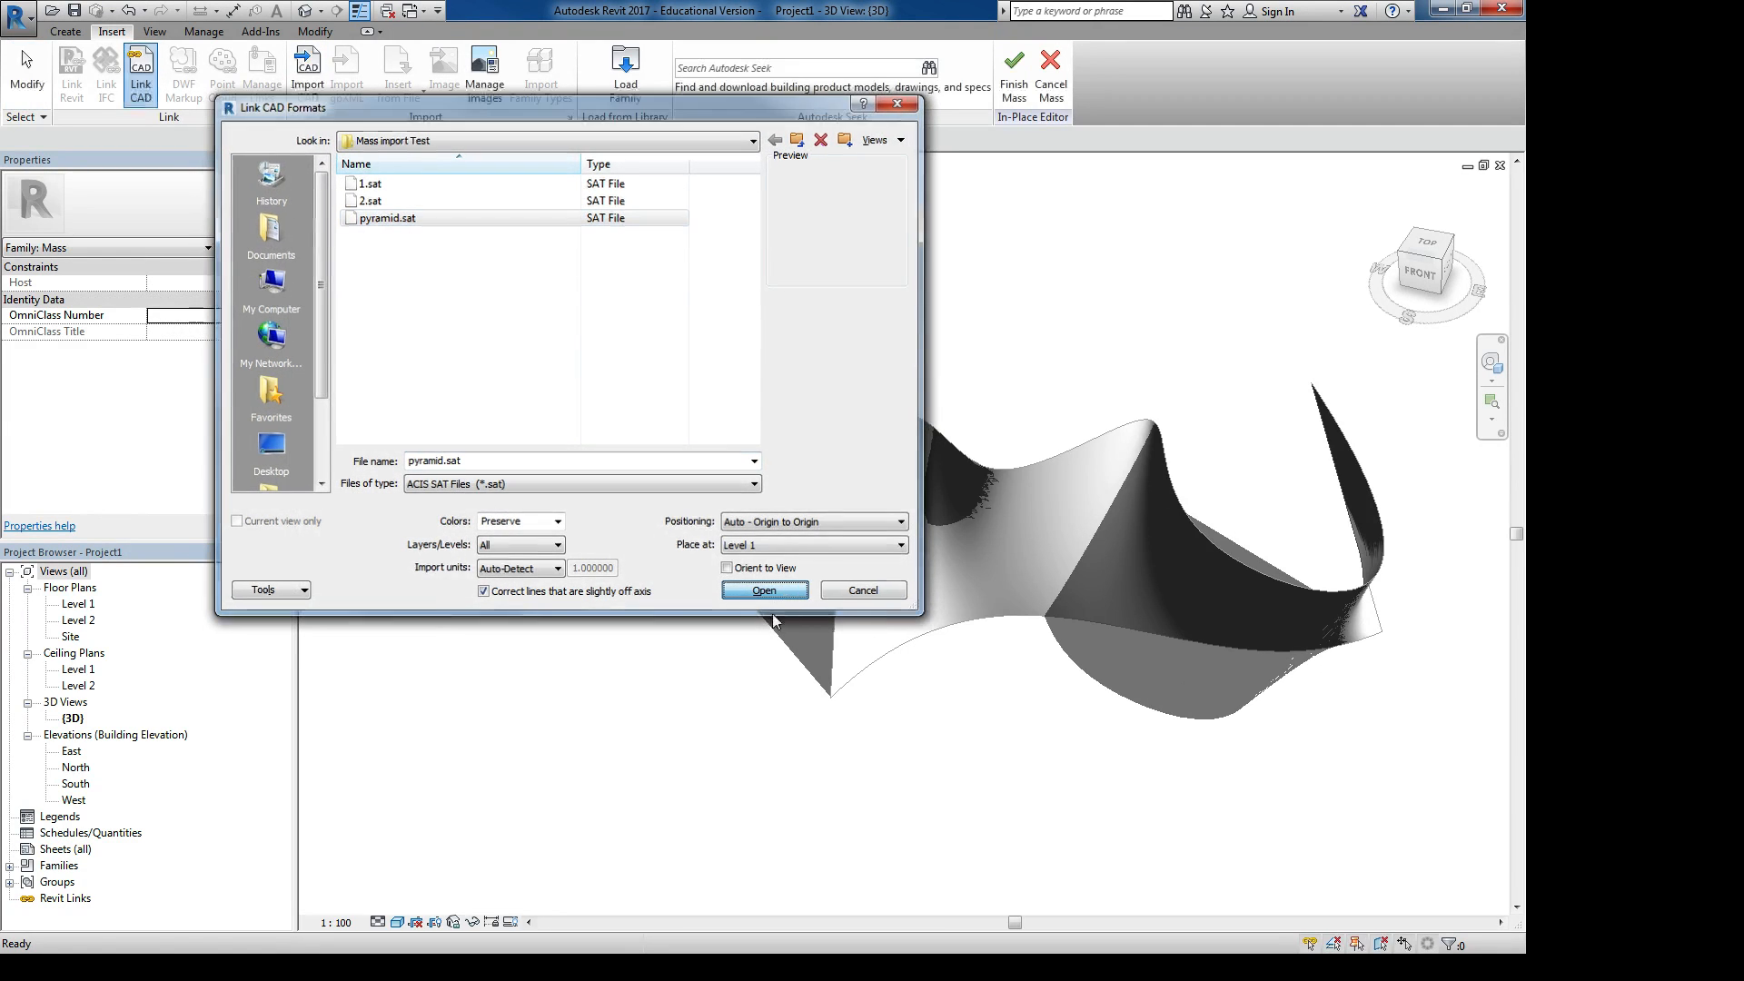
Scale the linked pyramid up graphically by a factor of 100 from a point near the curved surface
scroll(896, 417, "down", 4)
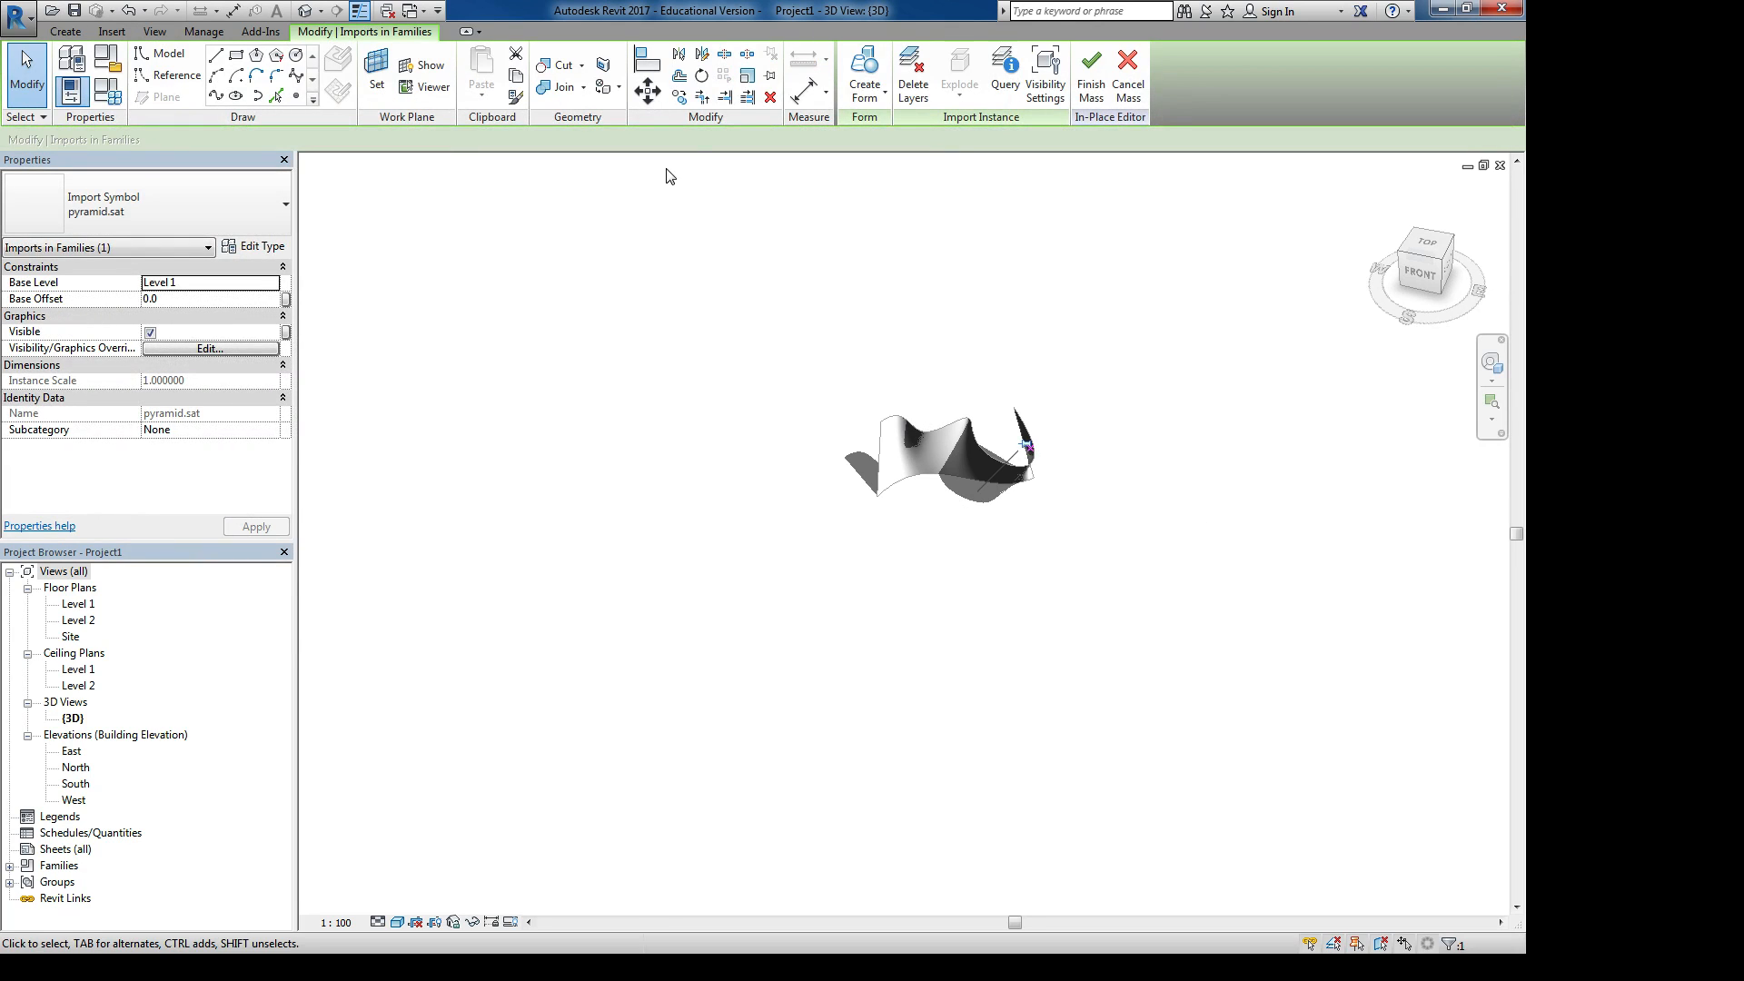
left_click(746, 79)
left_click(977, 492)
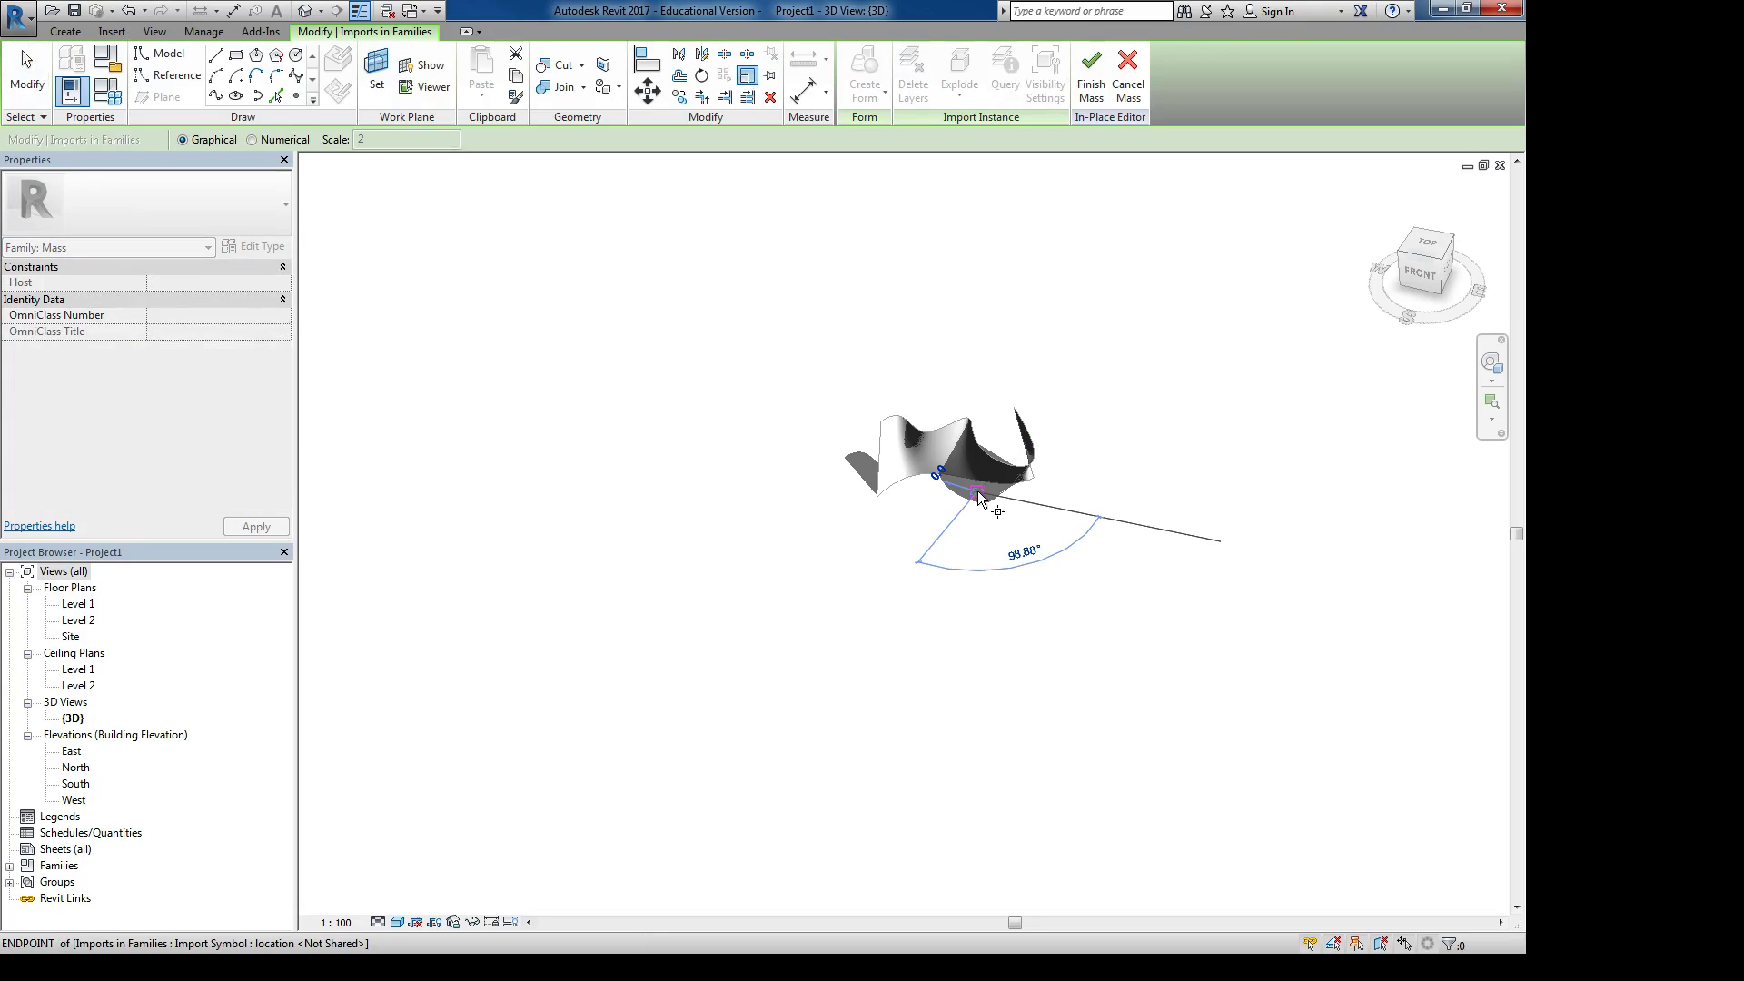
left_click(937, 529)
type("1")
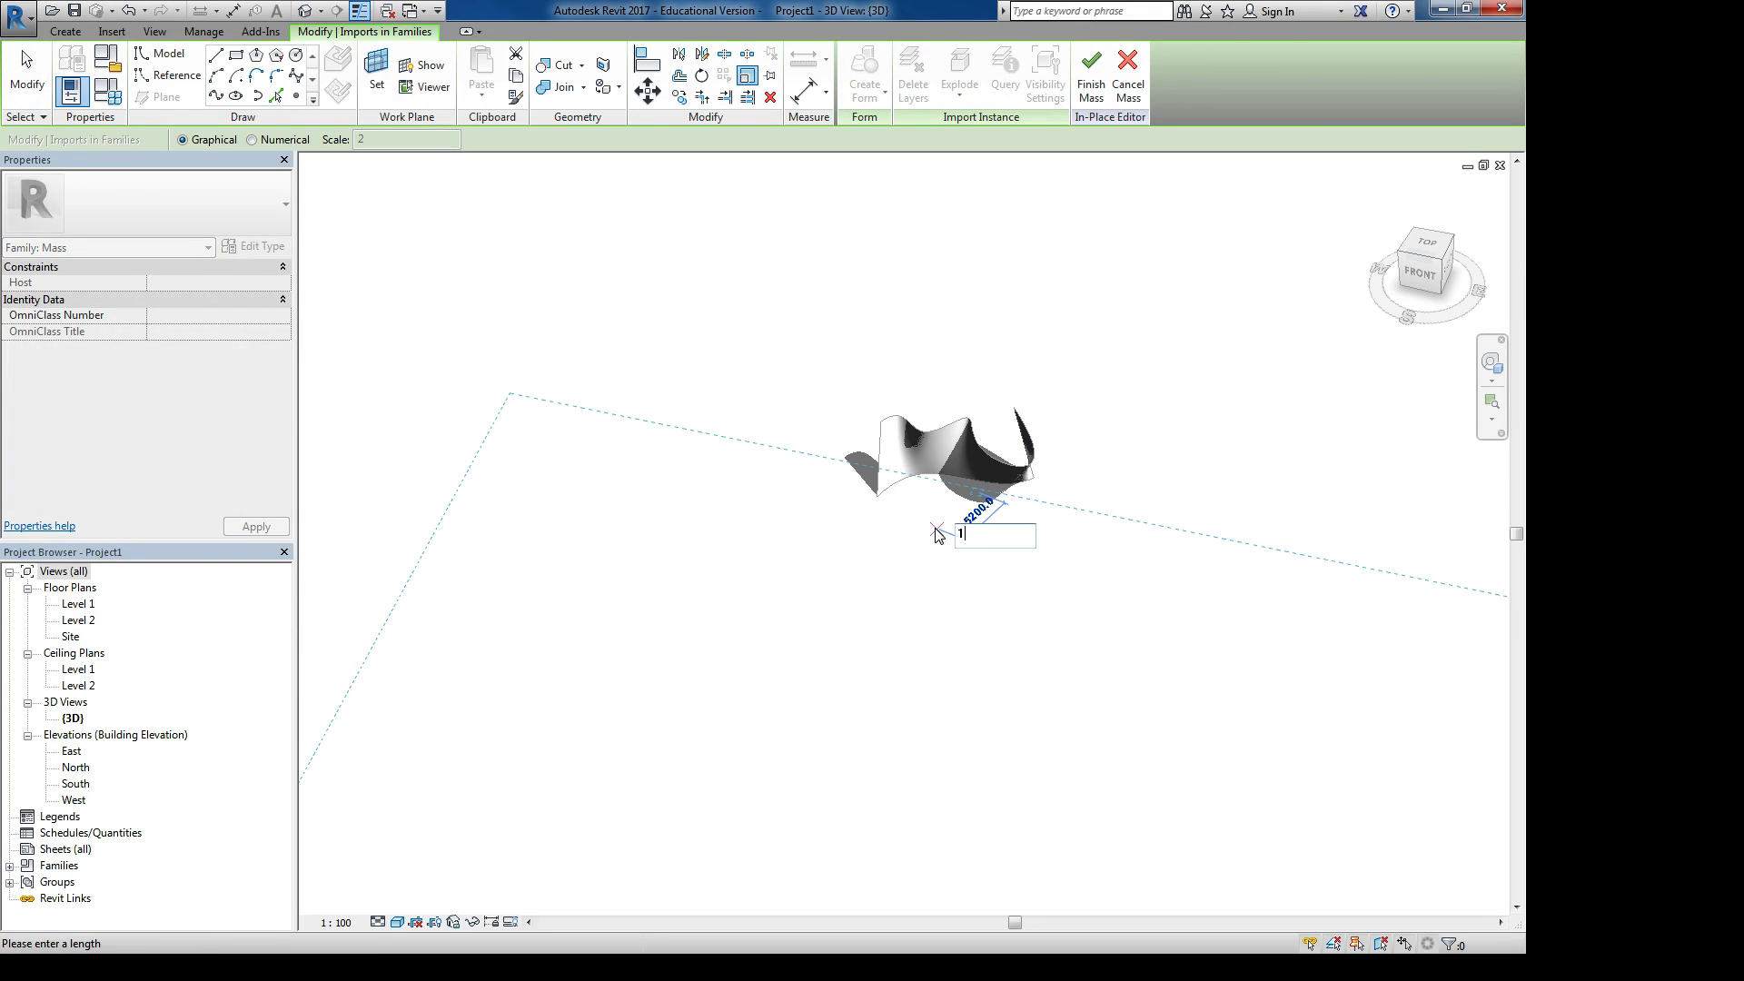
key("Return")
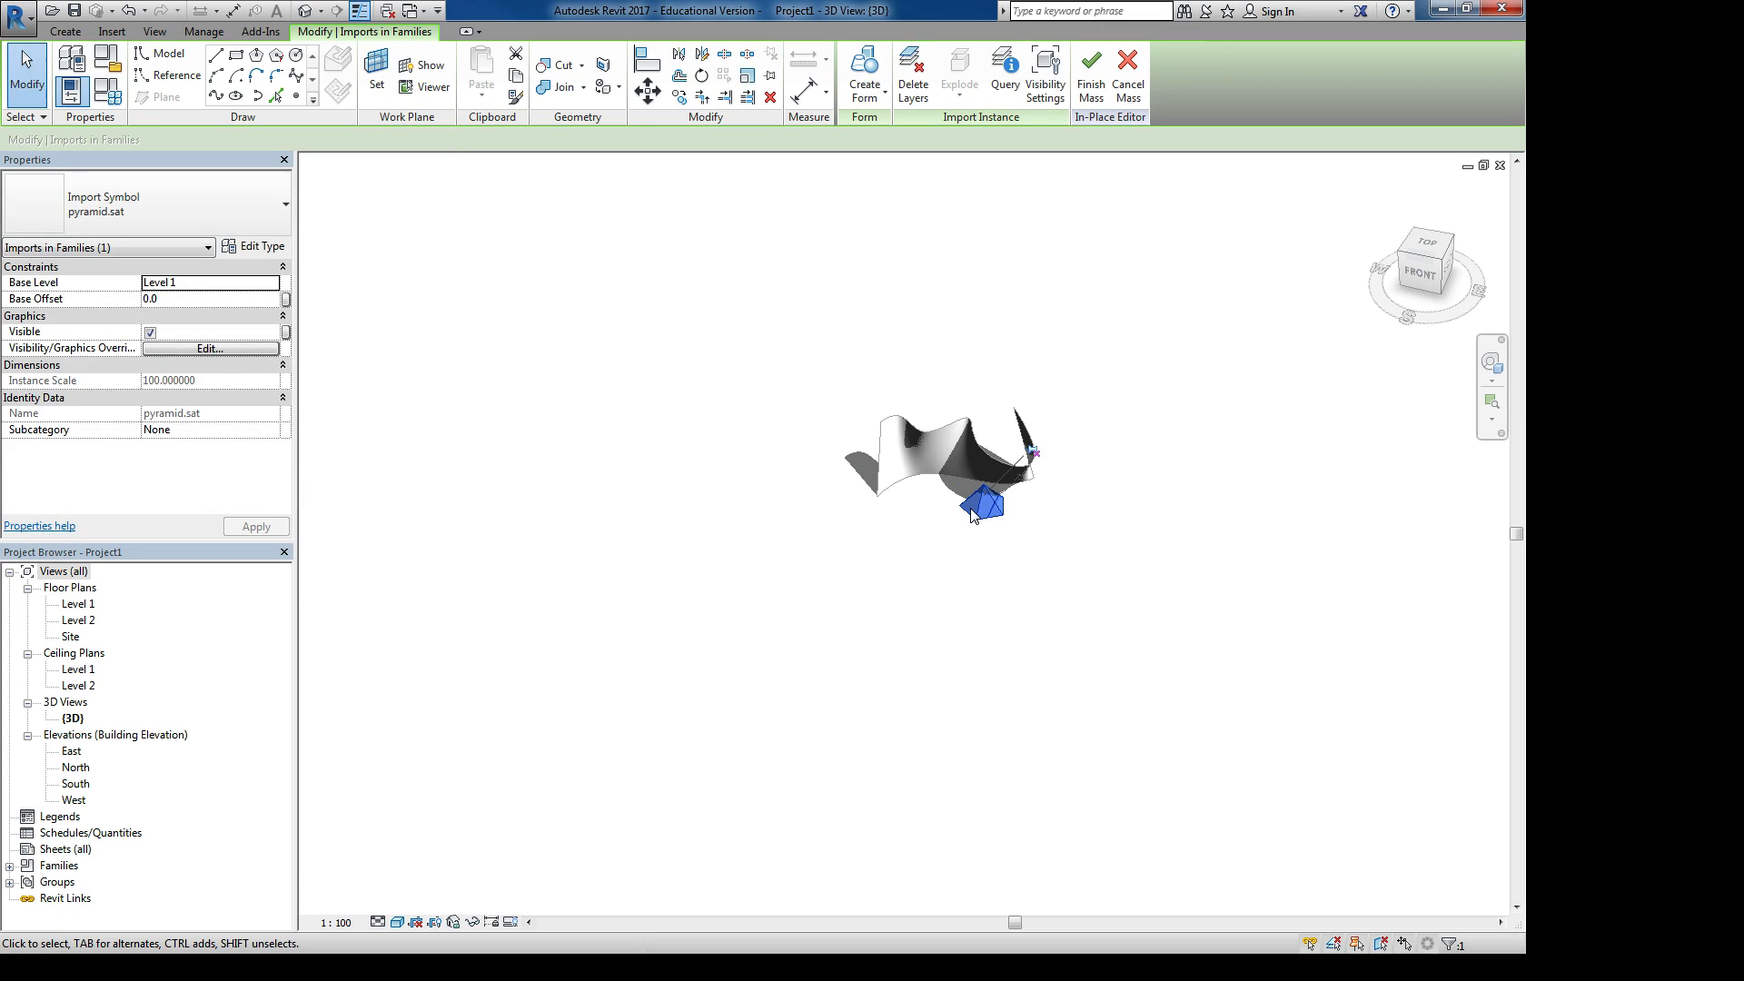
Scale the pyramid up graphically again to an instance scale of 500
left_click(746, 79)
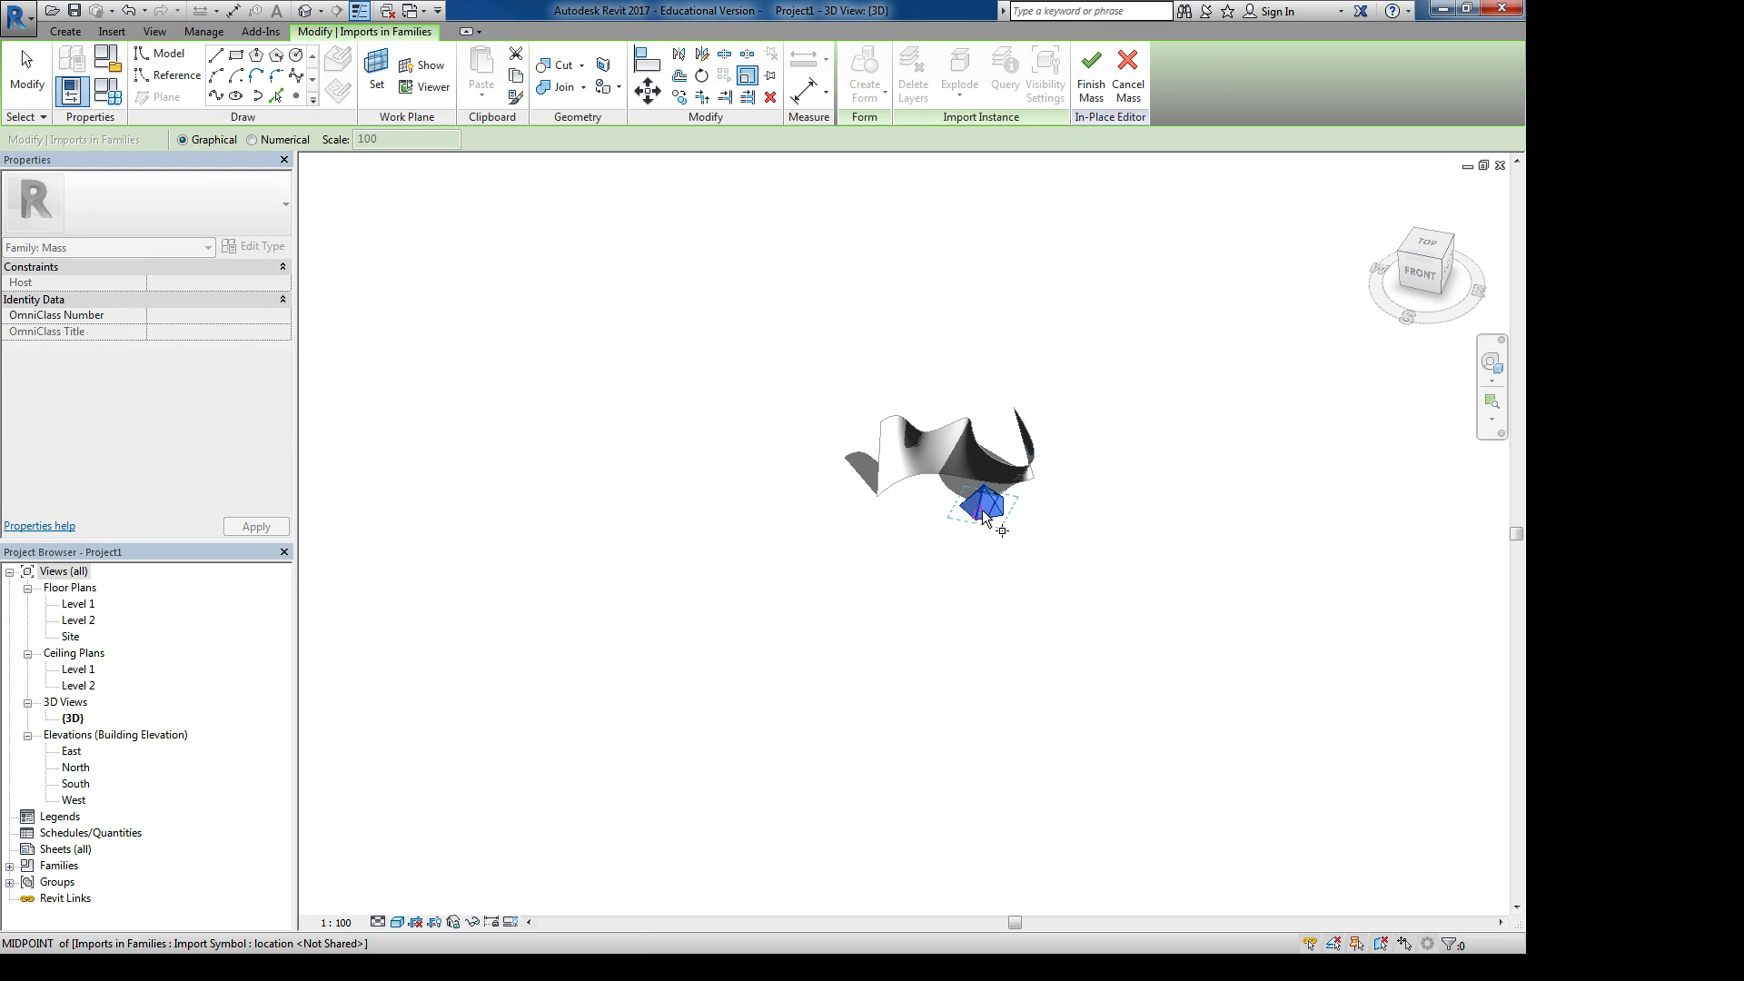
left_click(1000, 524)
type("1")
key("Return")
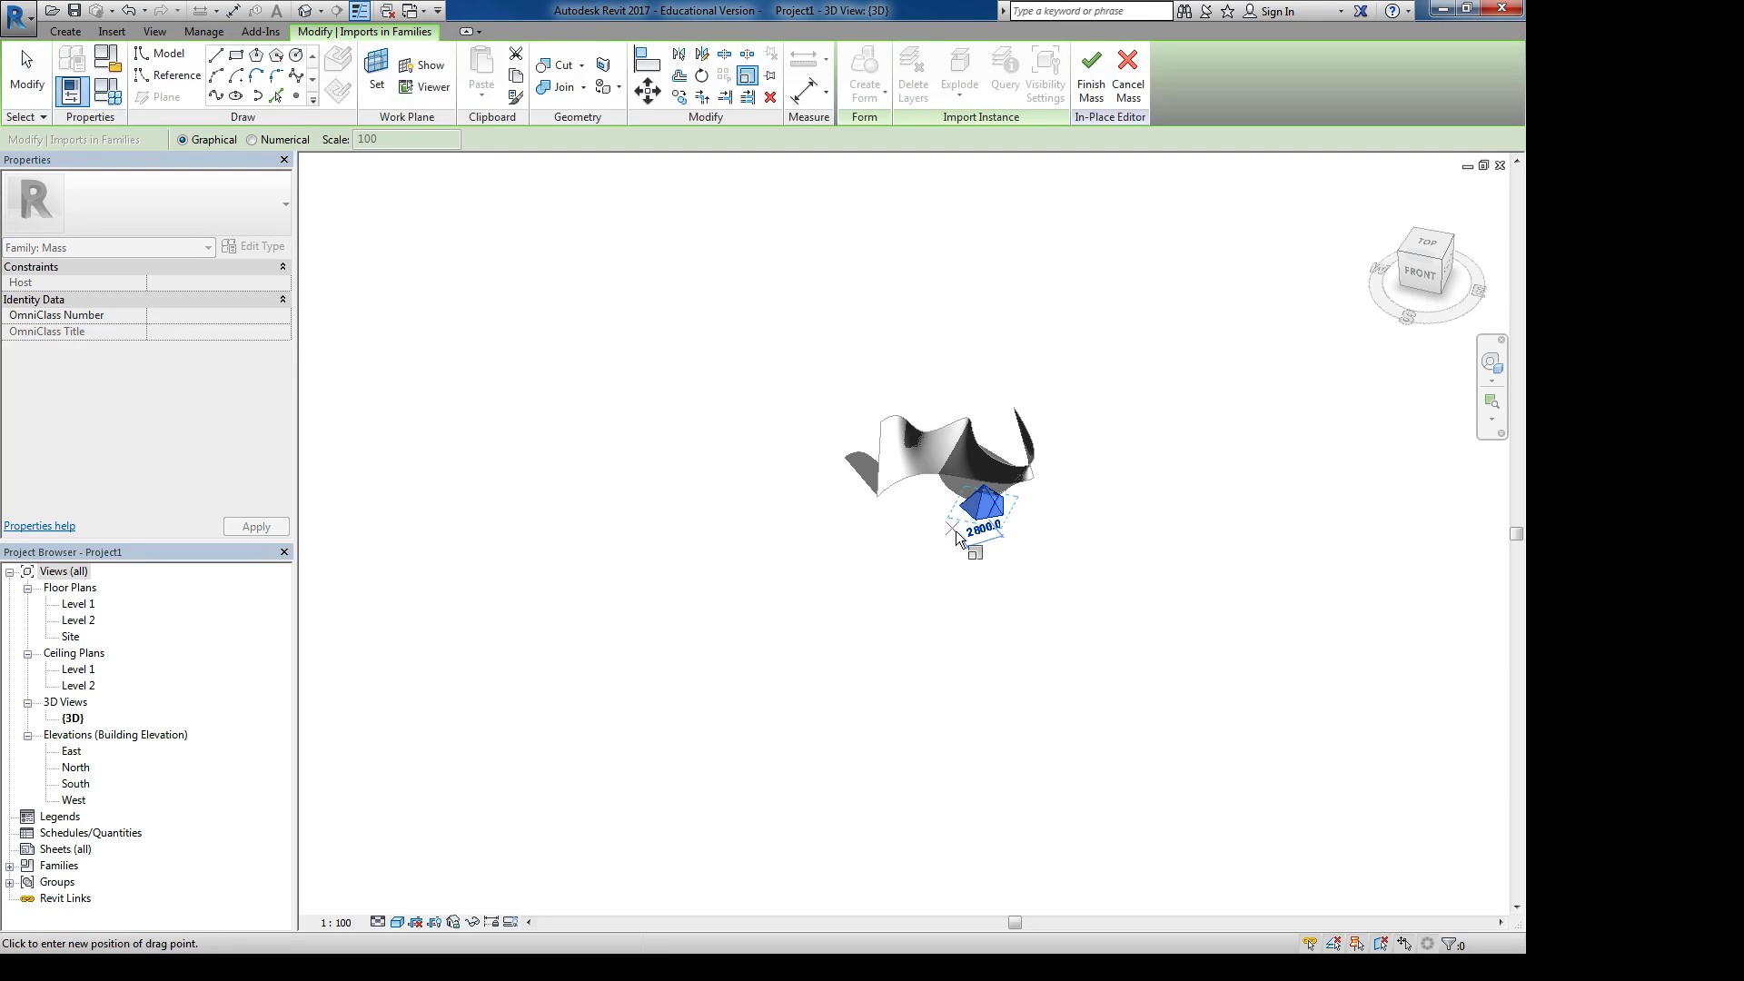
type("10")
key("Return")
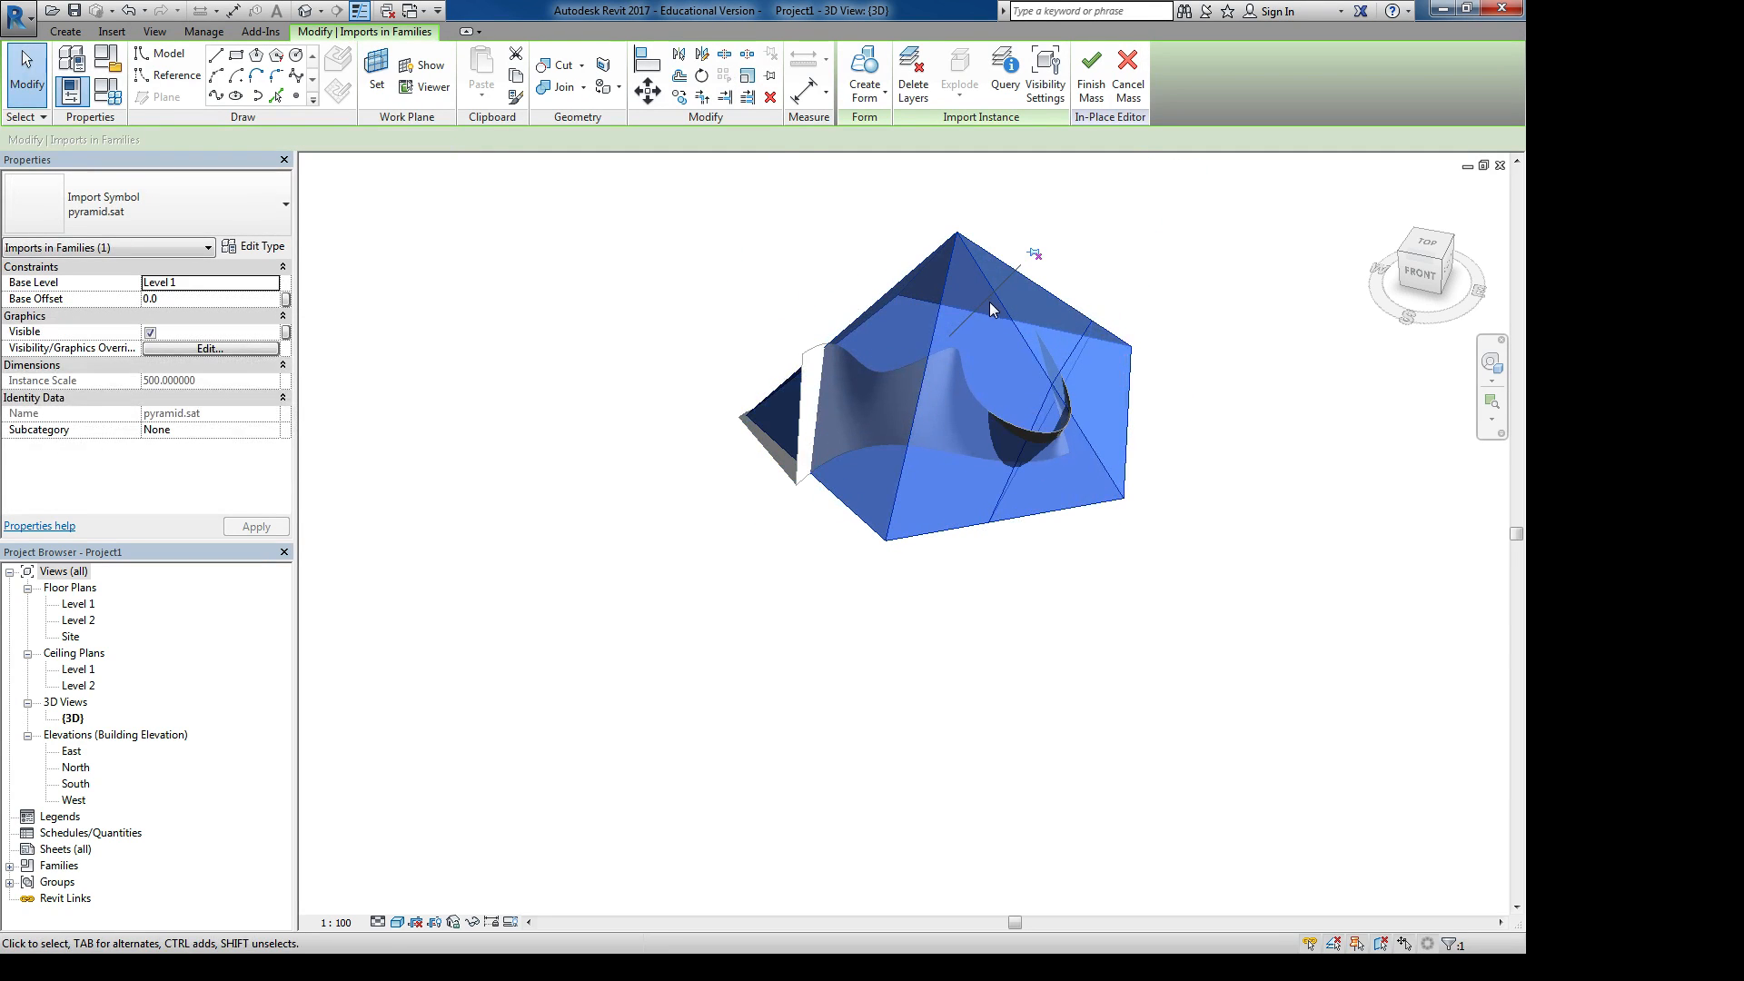
Move the enlarged pyramid clear of the curved surface and finish the mass
left_click_drag(1001, 306, 663, 324)
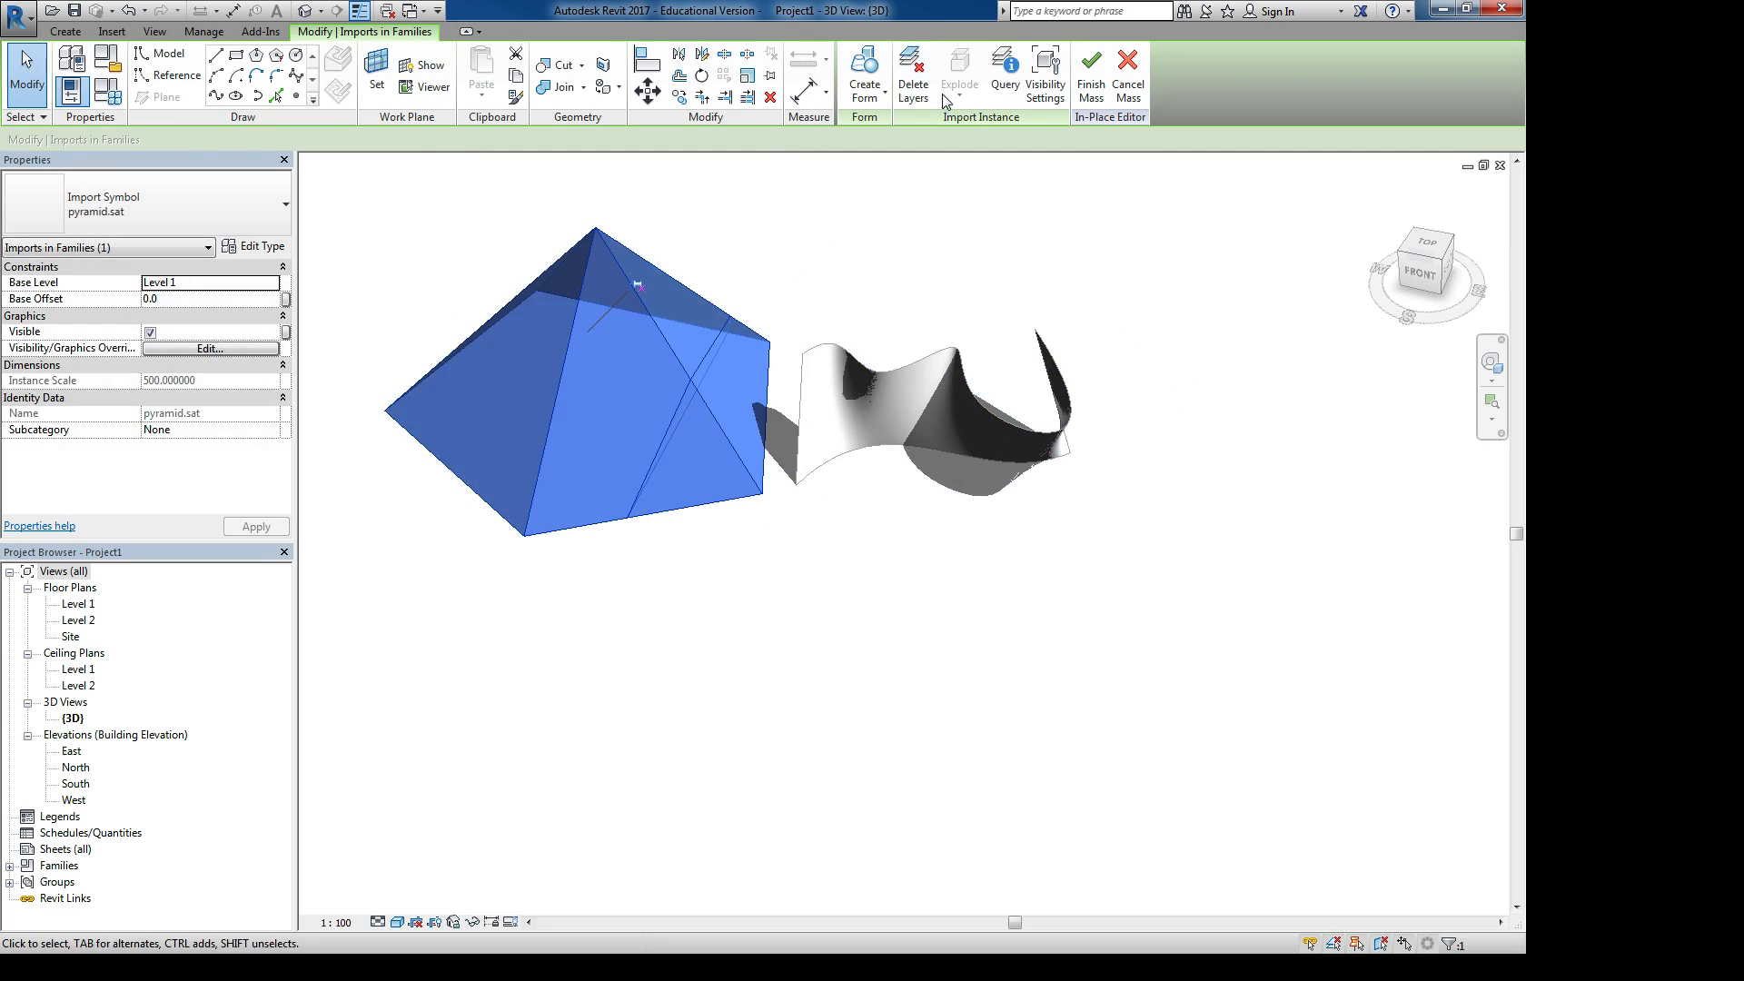
left_click(1088, 78)
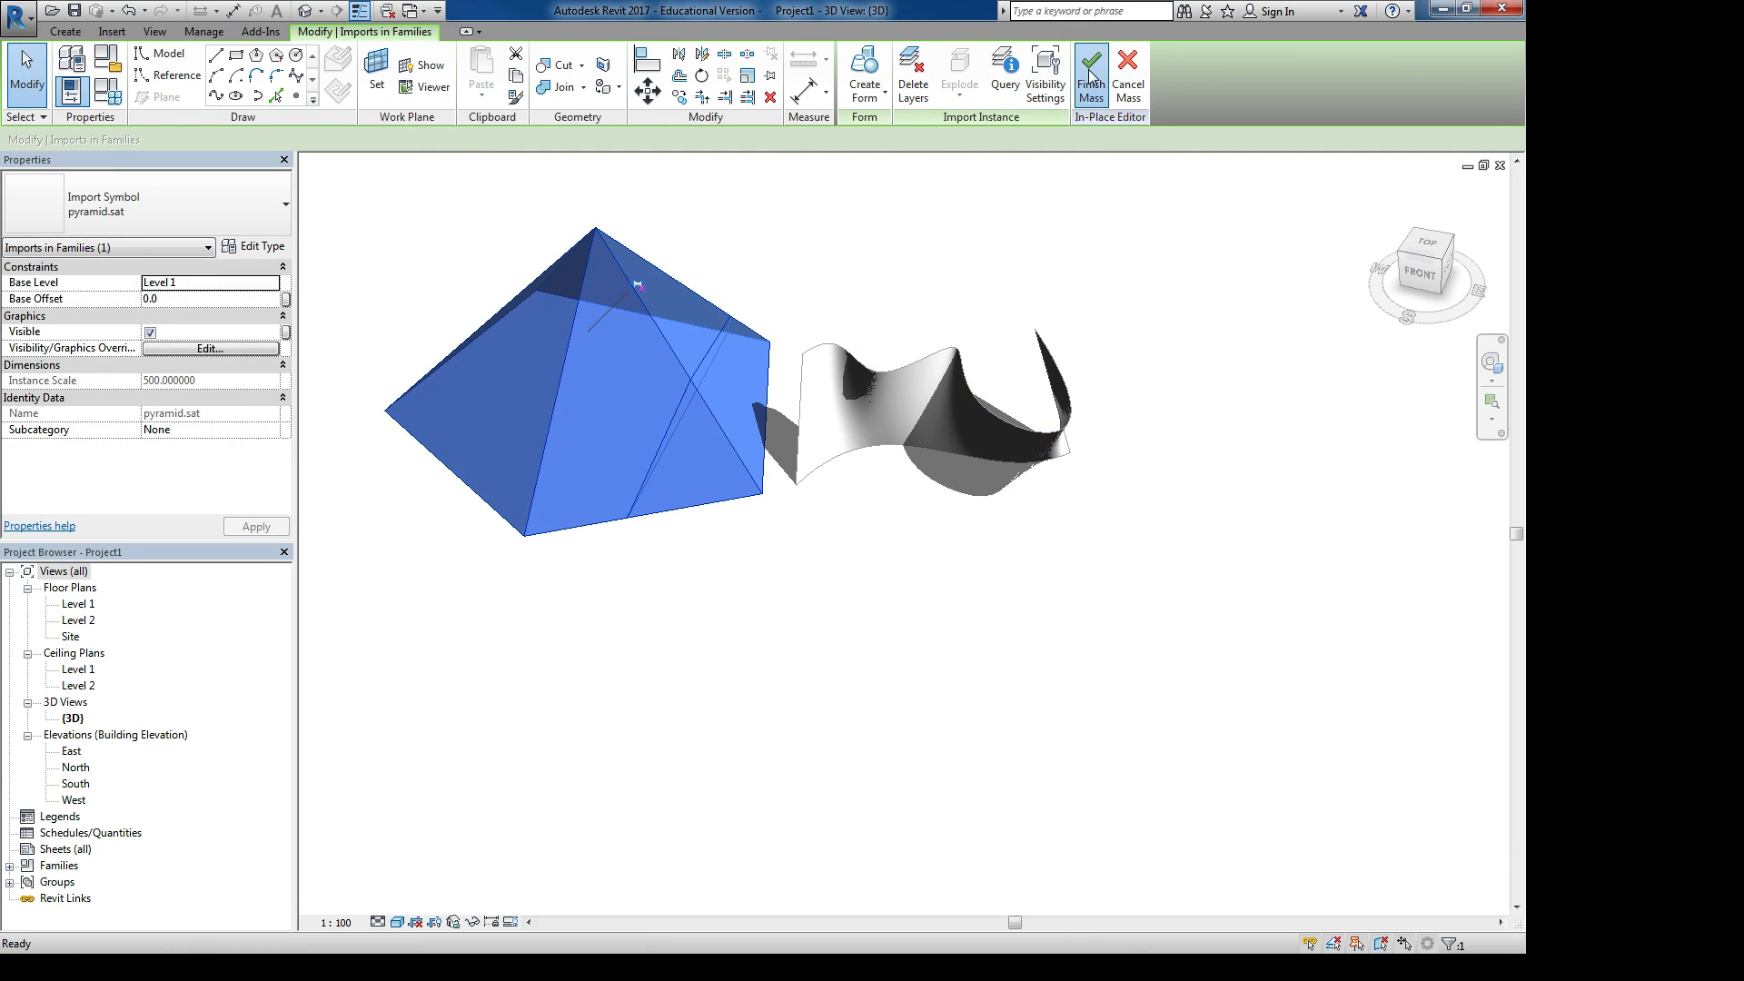
Split the pyramid's grey sloping face with a closed triangle drawn on it while editing the mass in place, and finish the mass
double_click(606, 272)
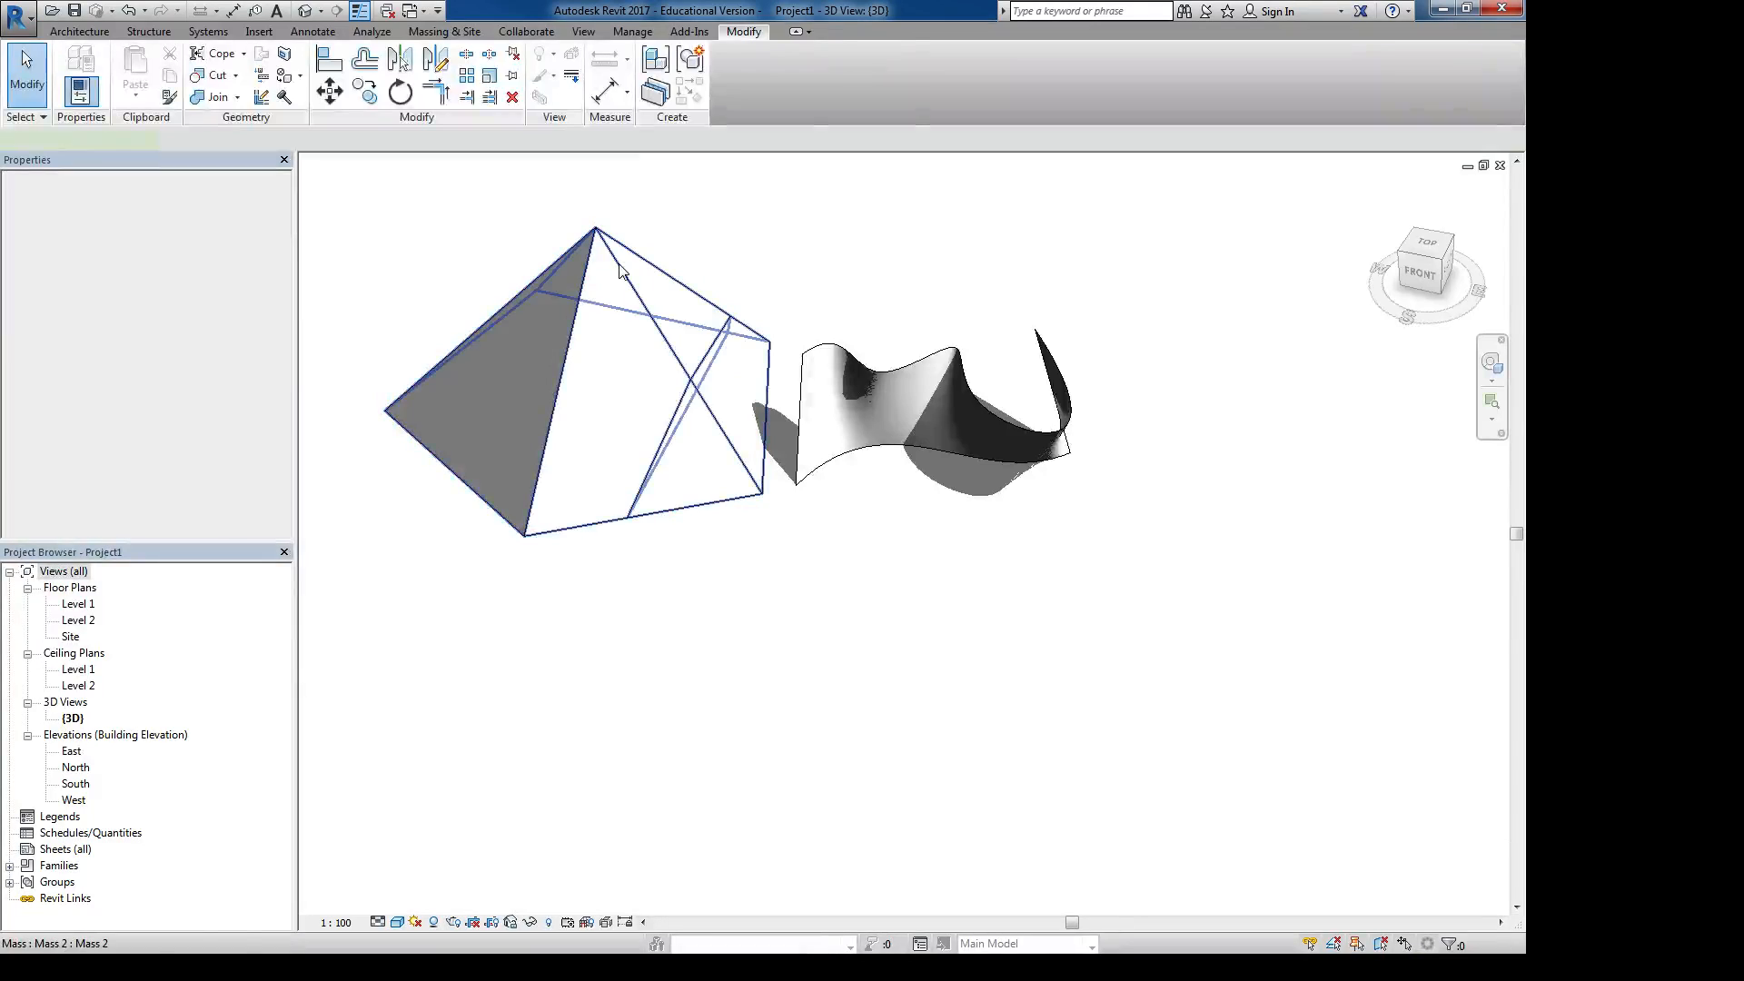
middle_click_drag(782, 273, 918, 307, "shift")
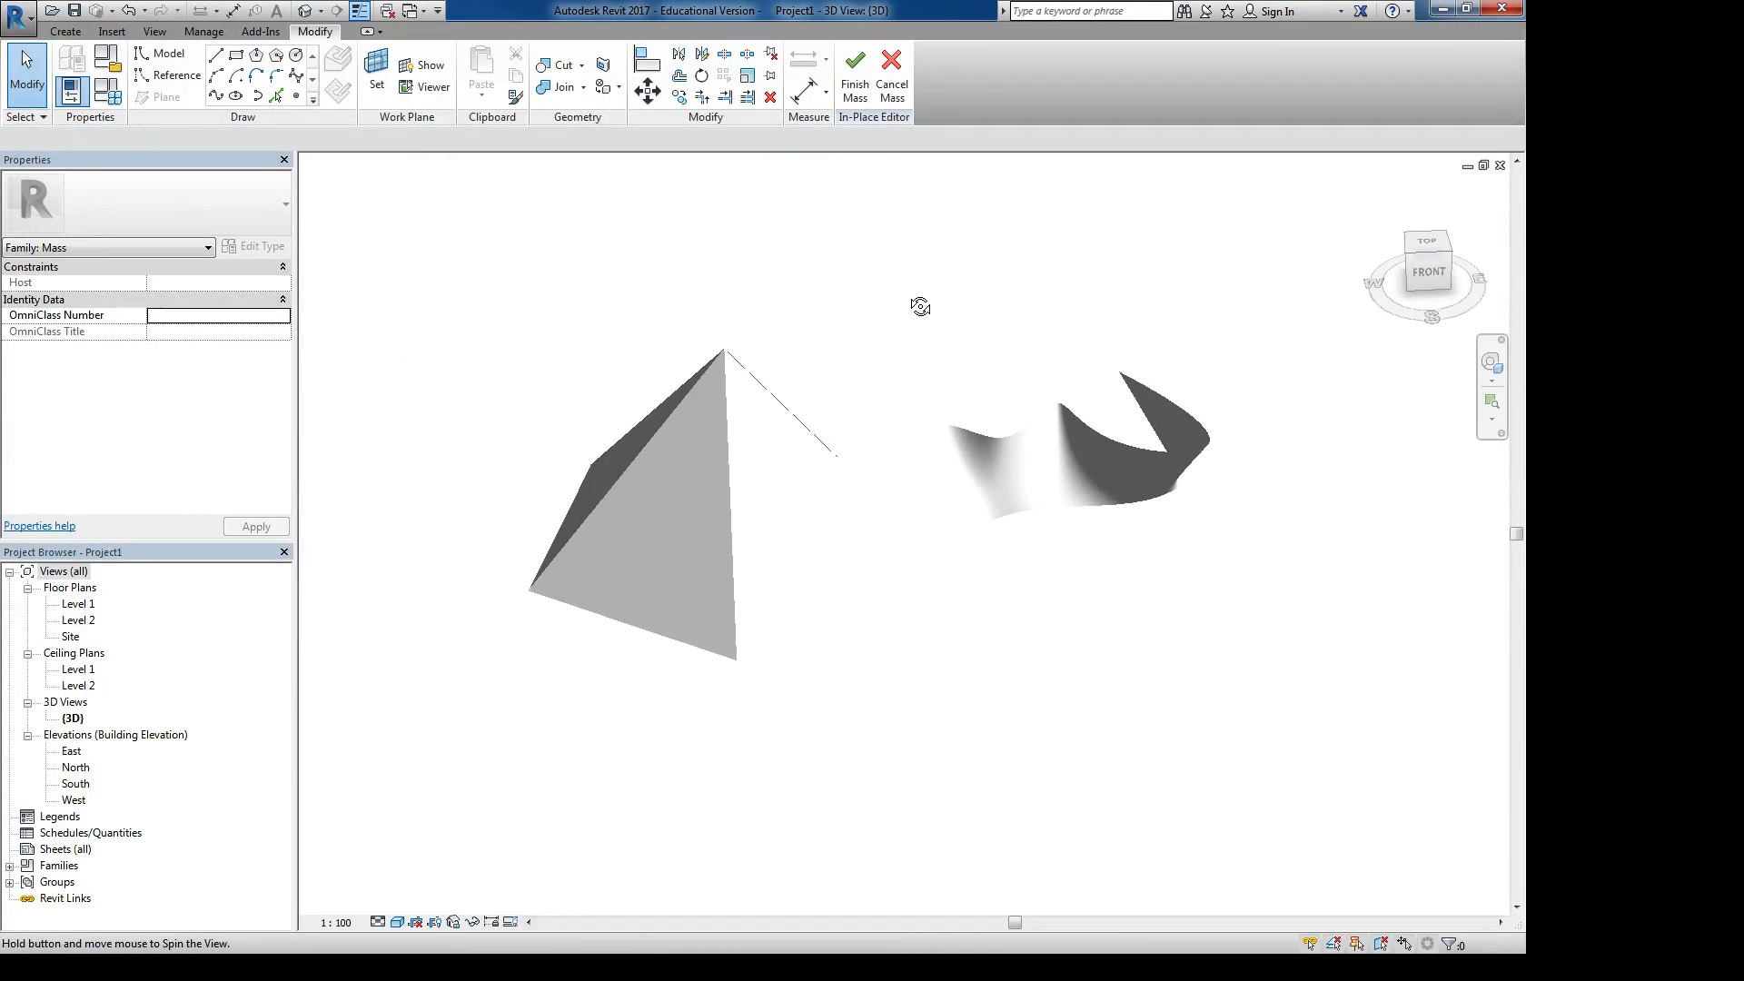
left_click(608, 71)
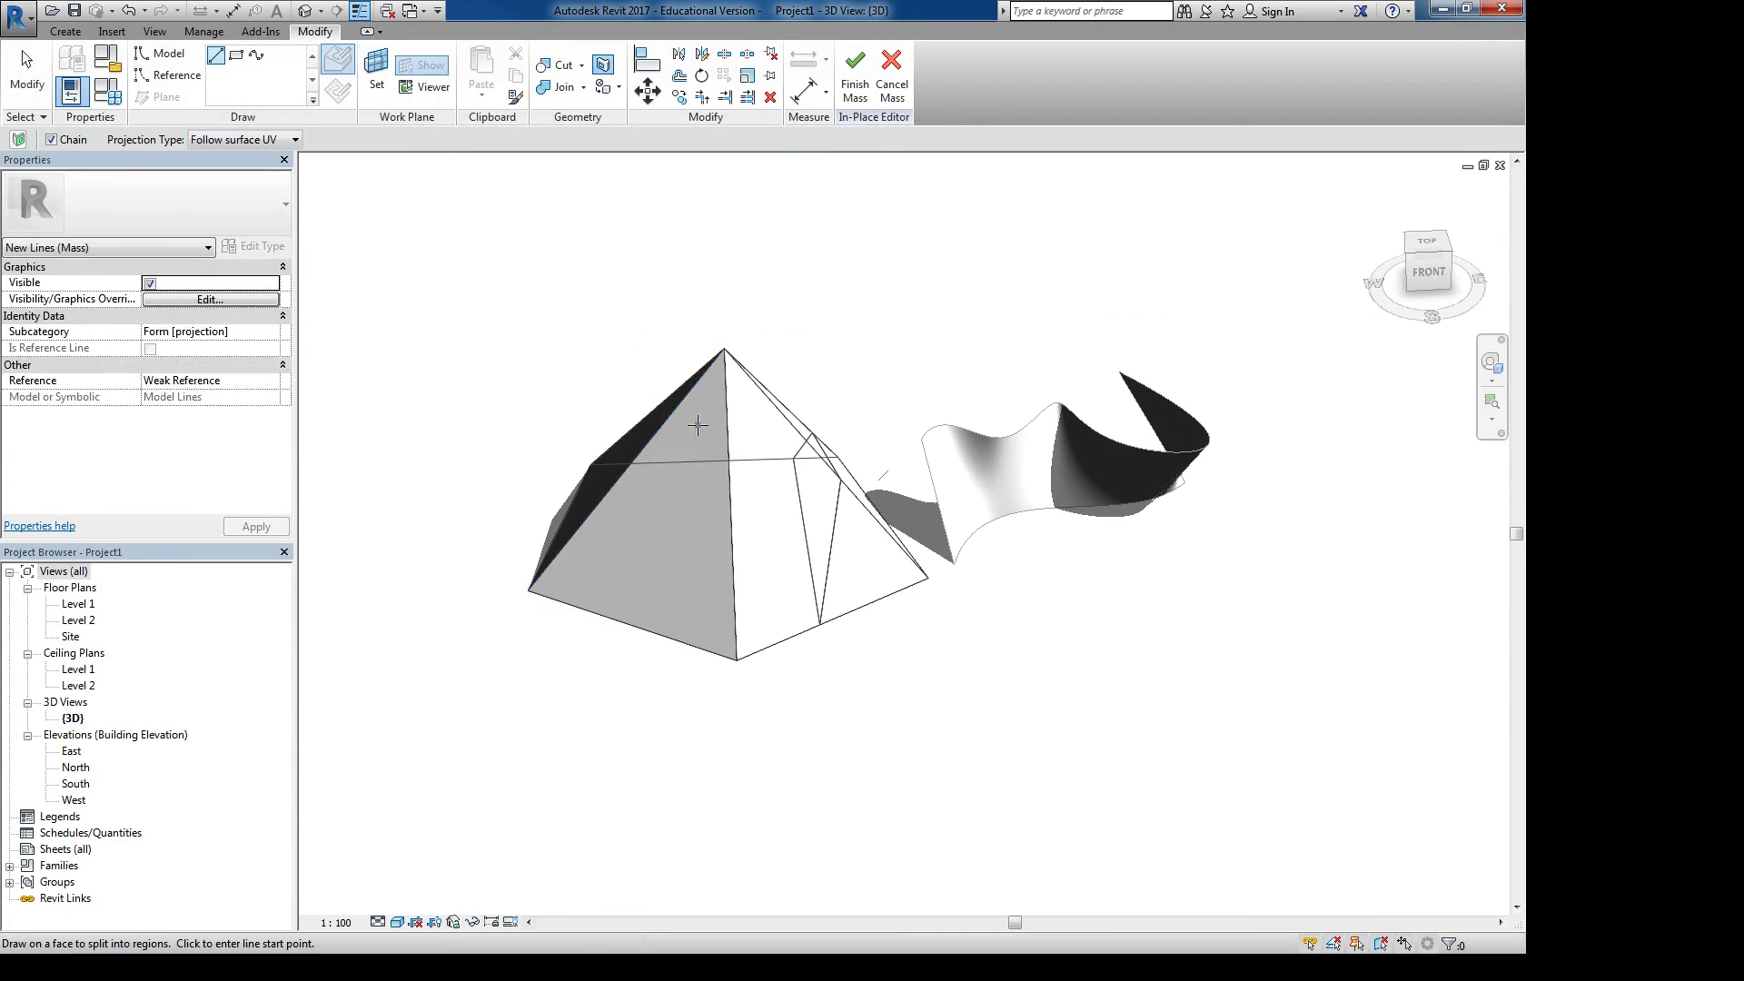
left_click(697, 425)
left_click(706, 570)
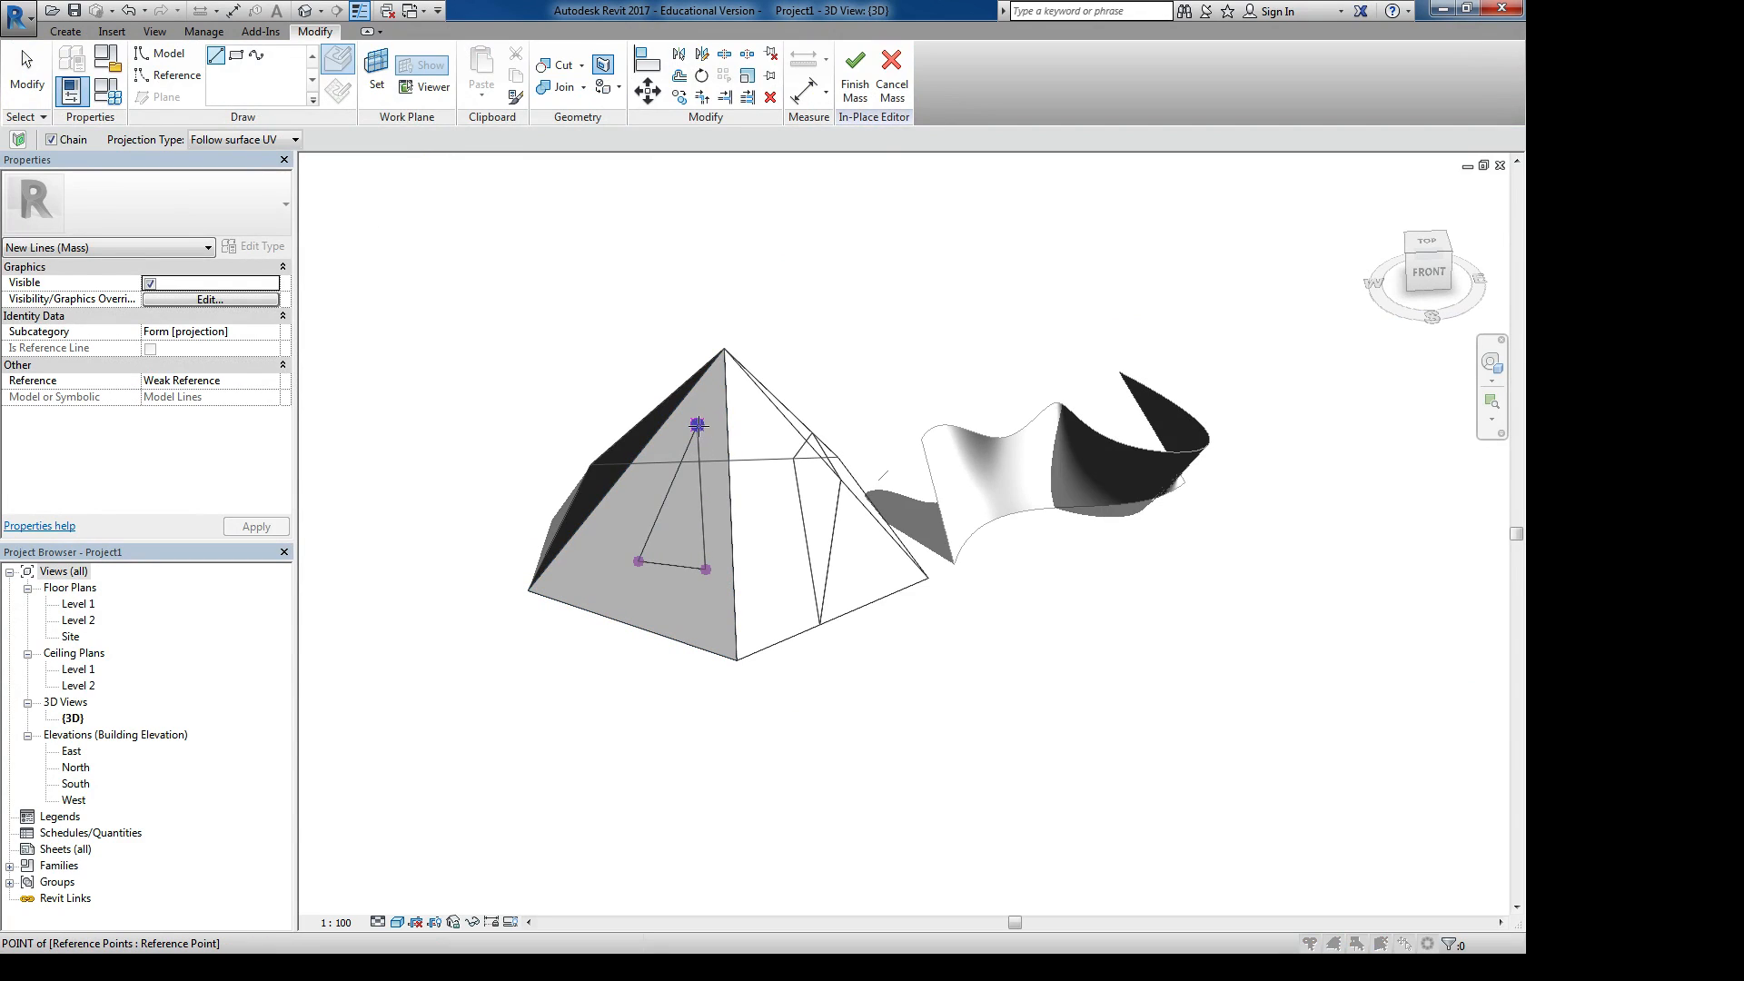
left_click(698, 425)
left_click(821, 545)
left_click(22, 54)
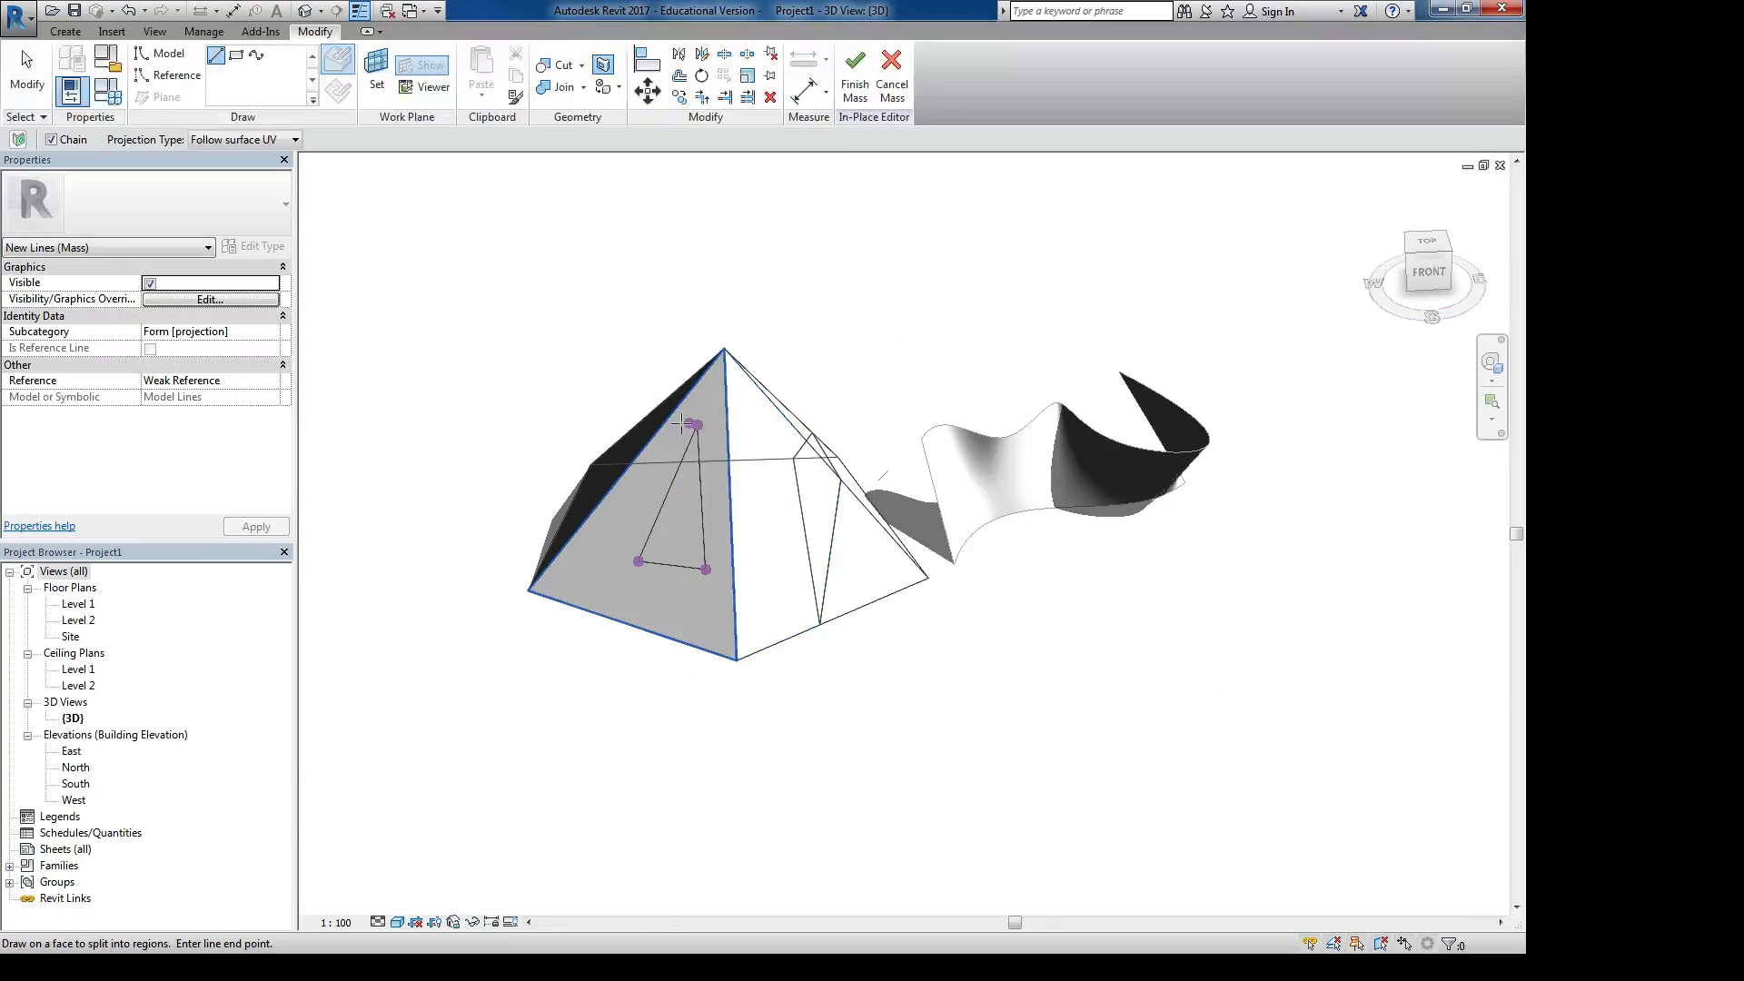
left_click(855, 72)
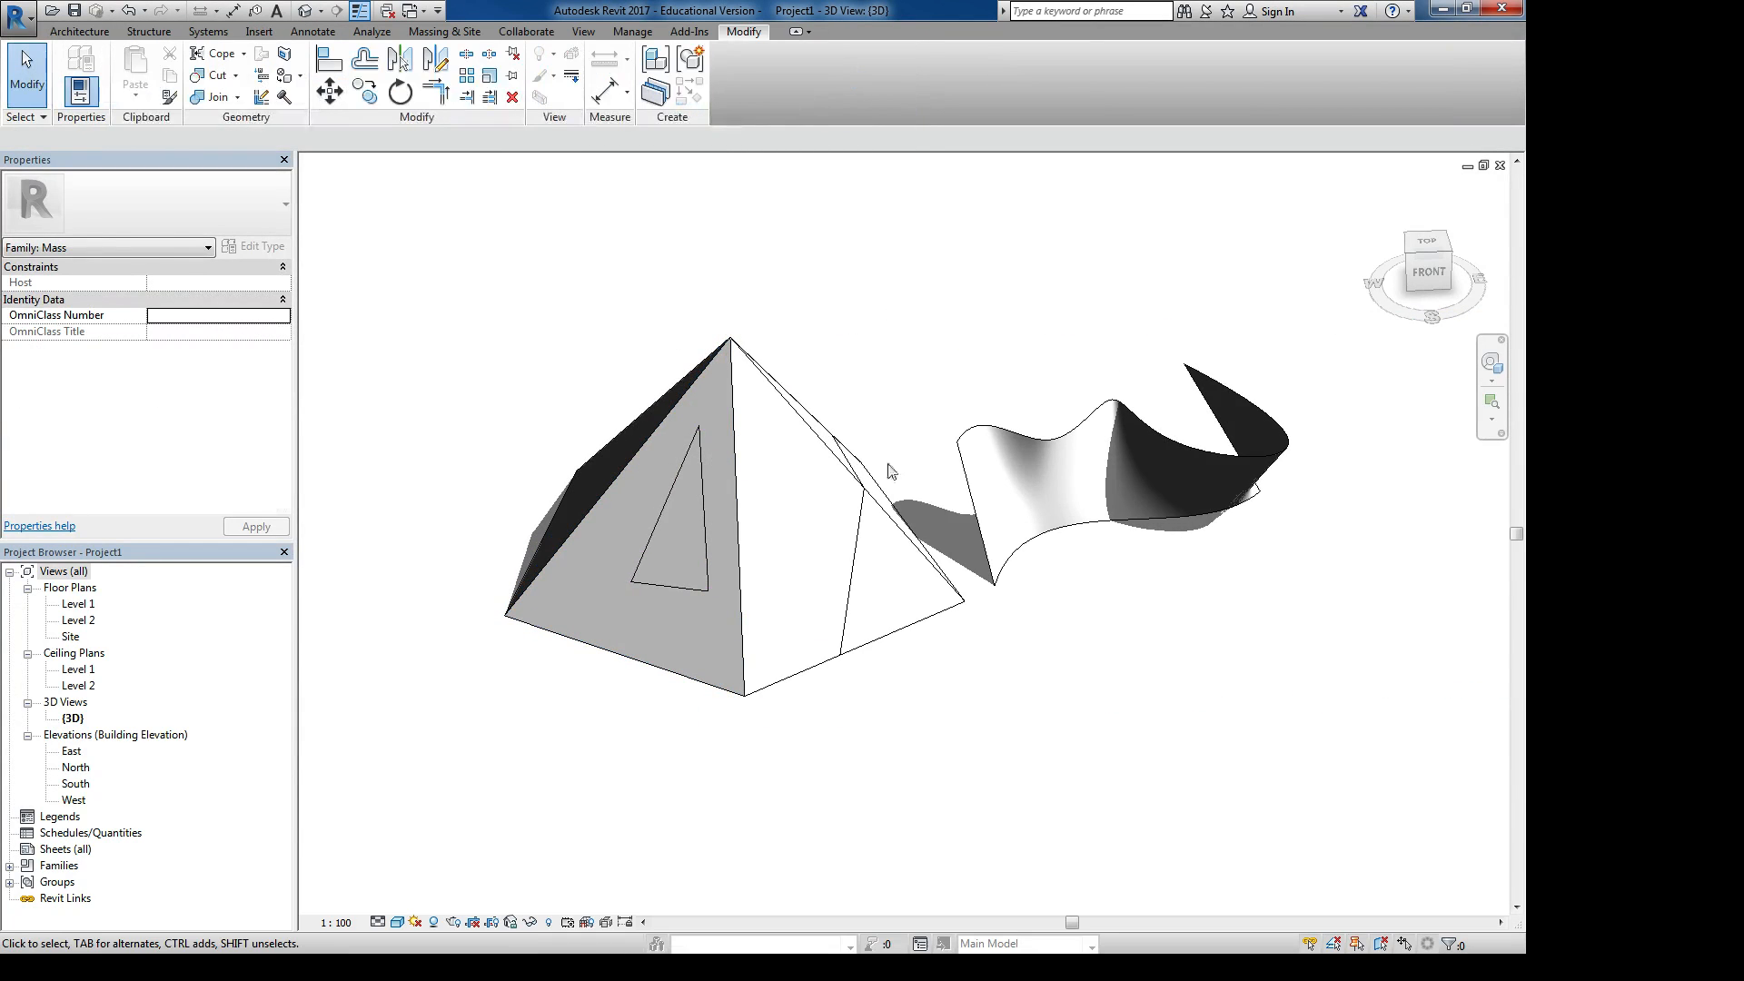
left_click(1033, 437)
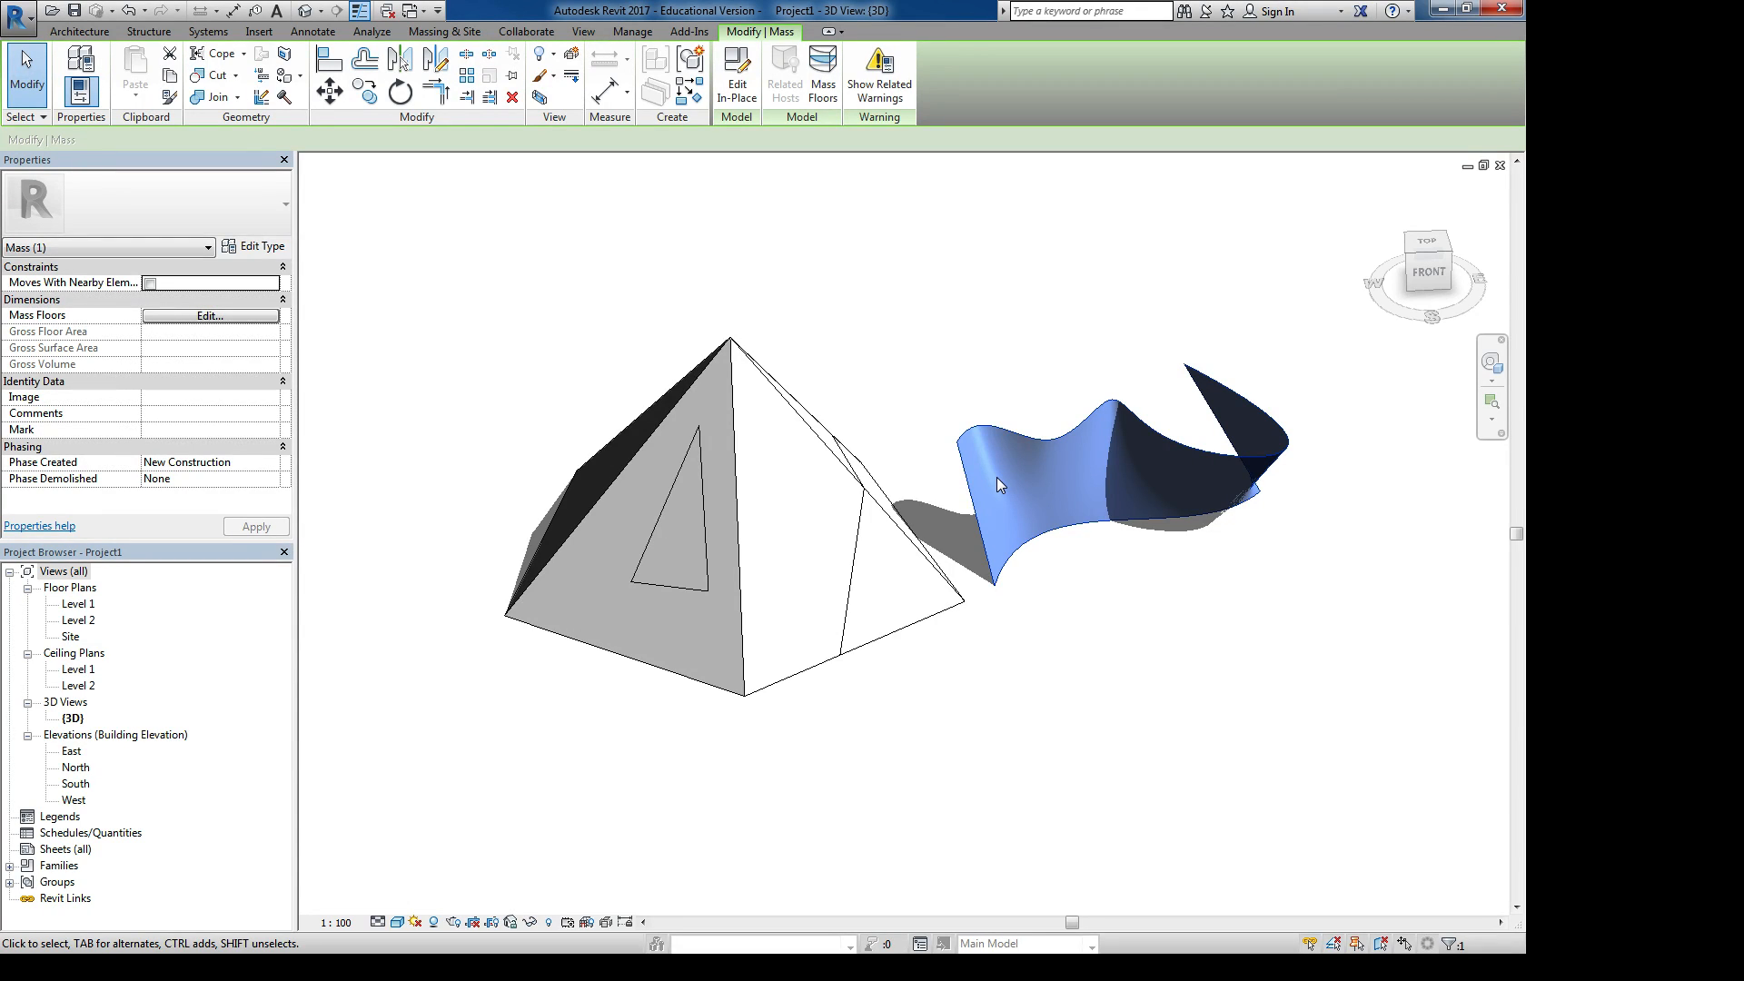
middle_click_drag(922, 414, 806, 405, "shift")
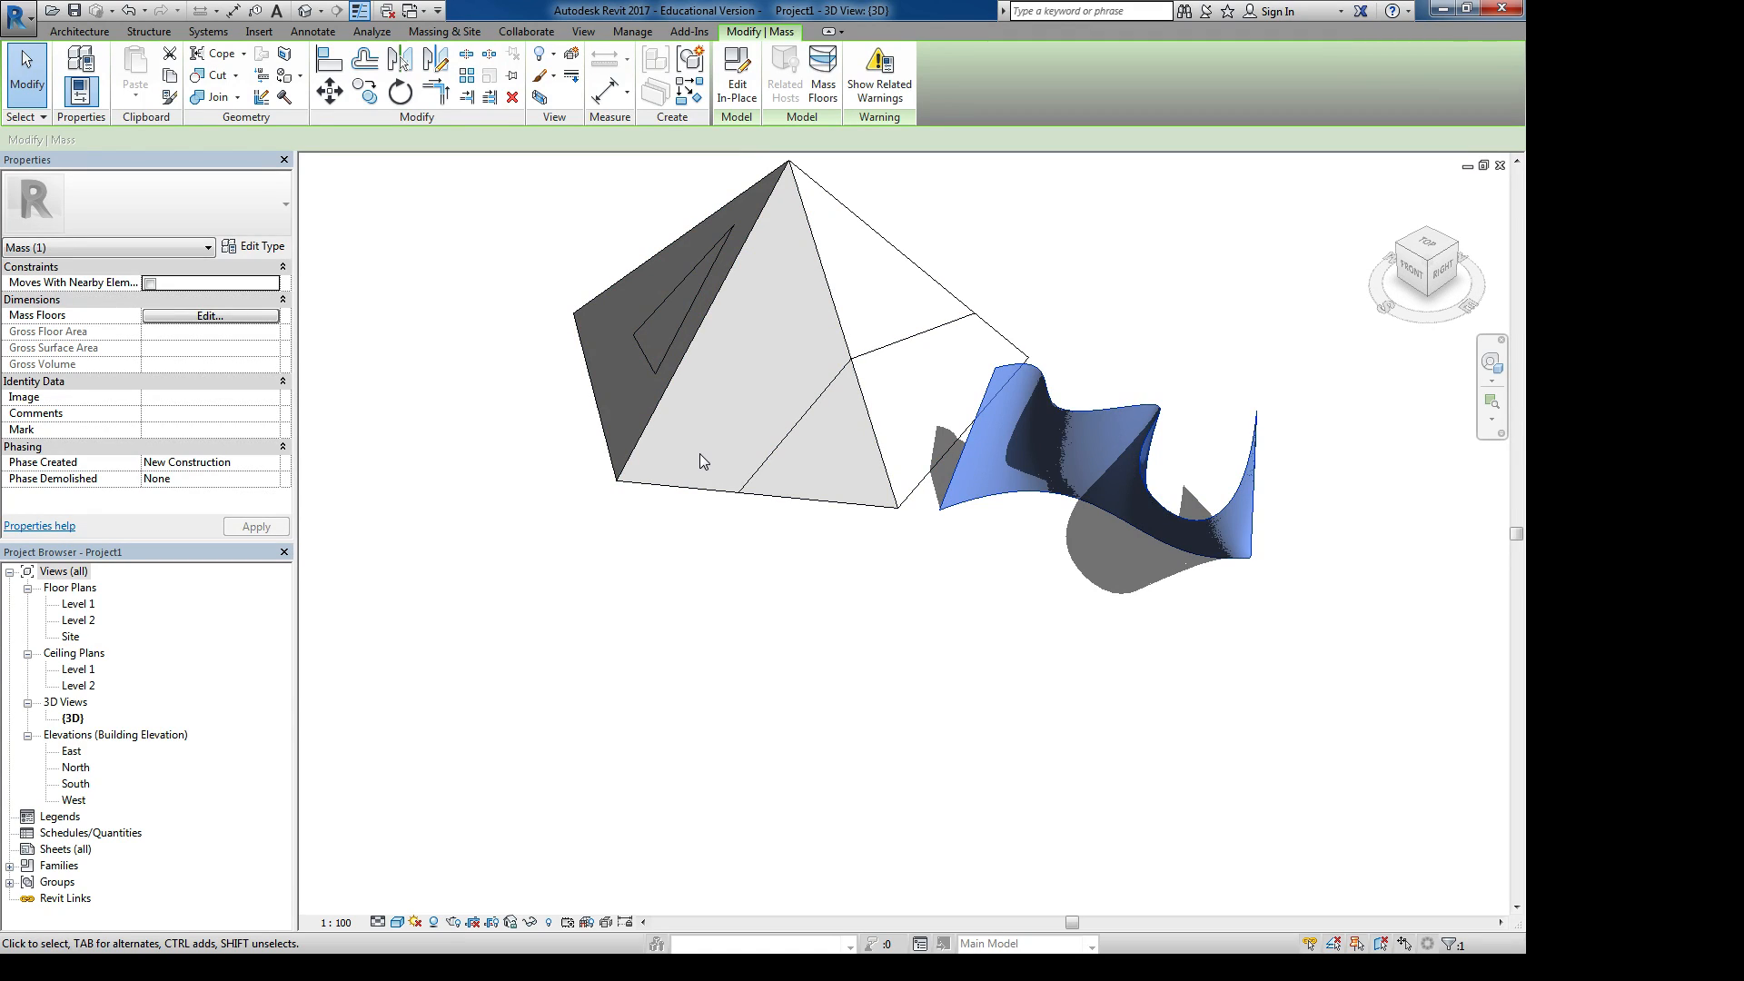
middle_click_drag(700, 454, 996, 367, "shift")
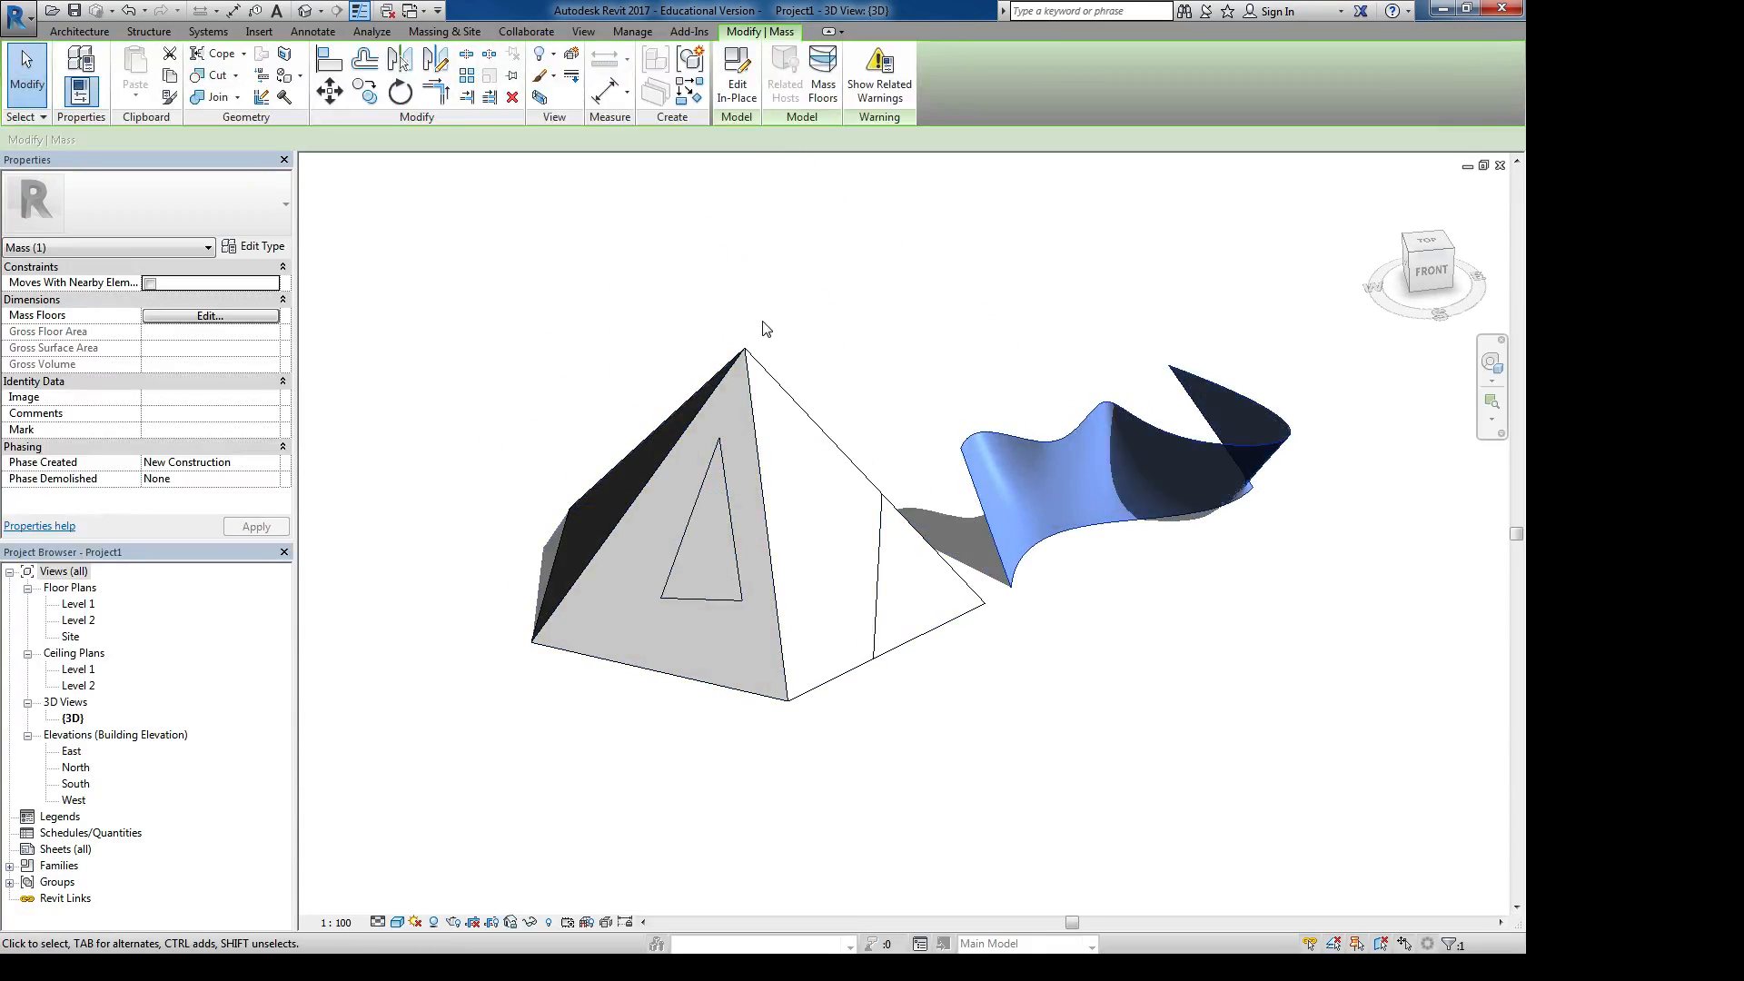
Try placing a Generic - 200mm wall by face on the pyramid, and undo the placement
left_click(57, 35)
left_click(74, 92)
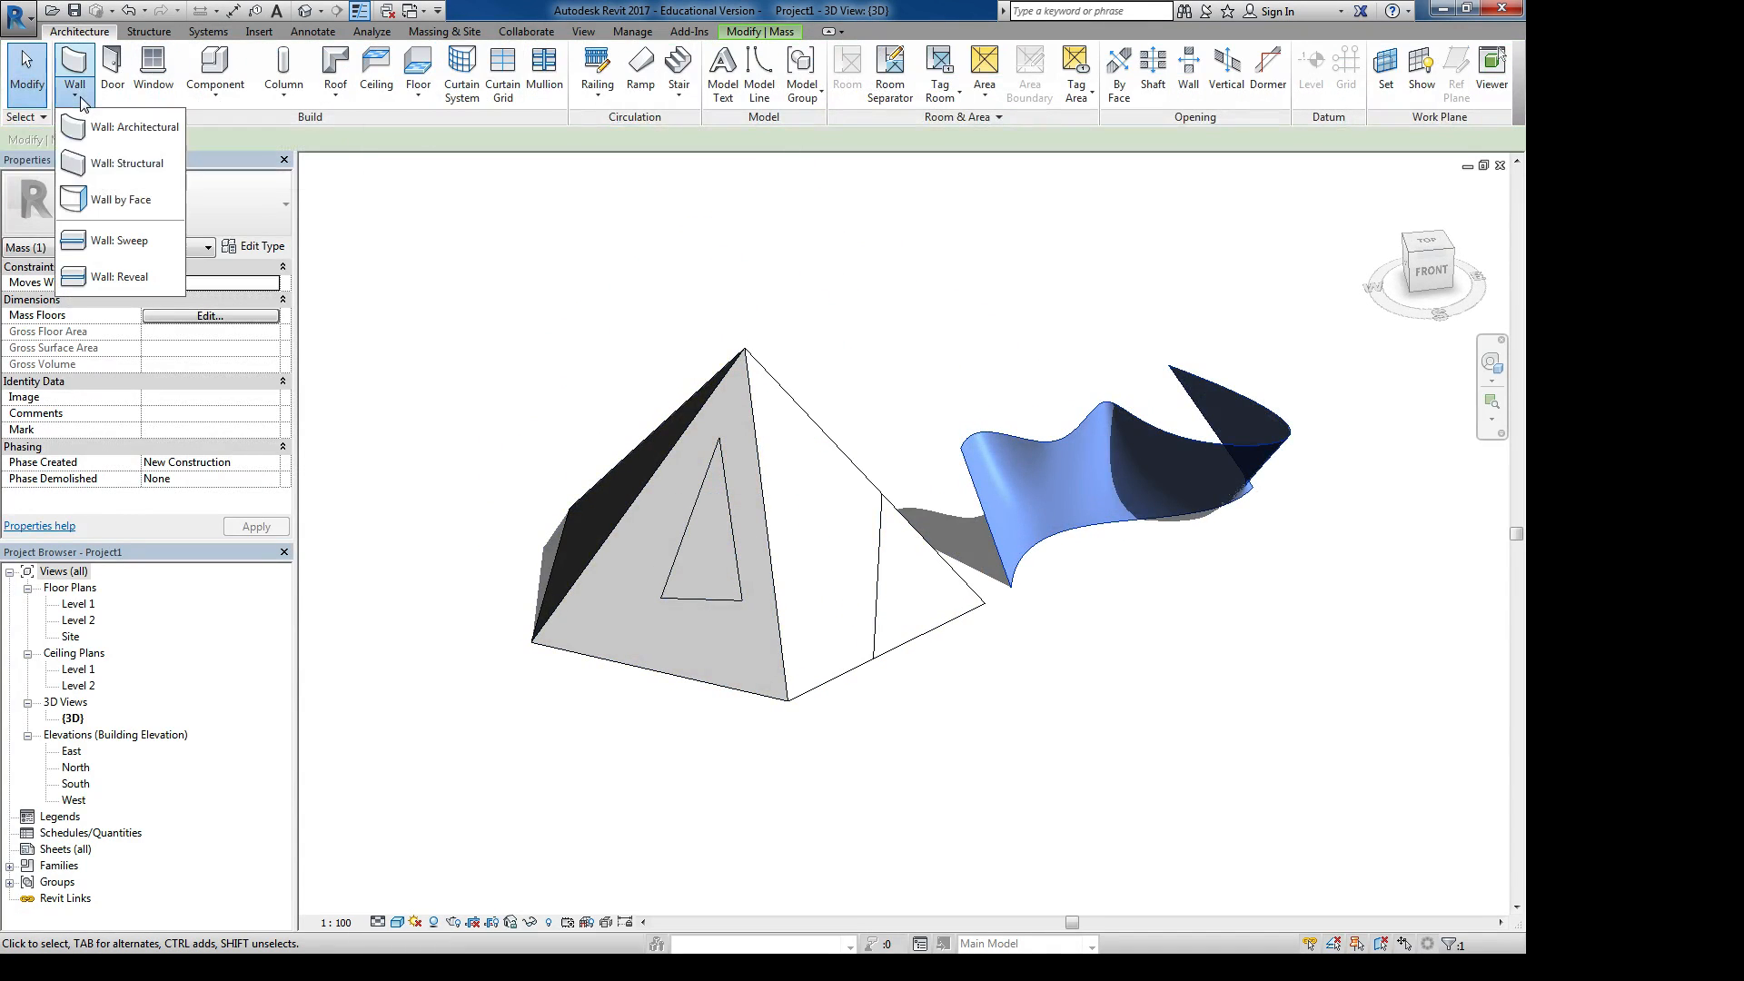
left_click(107, 199)
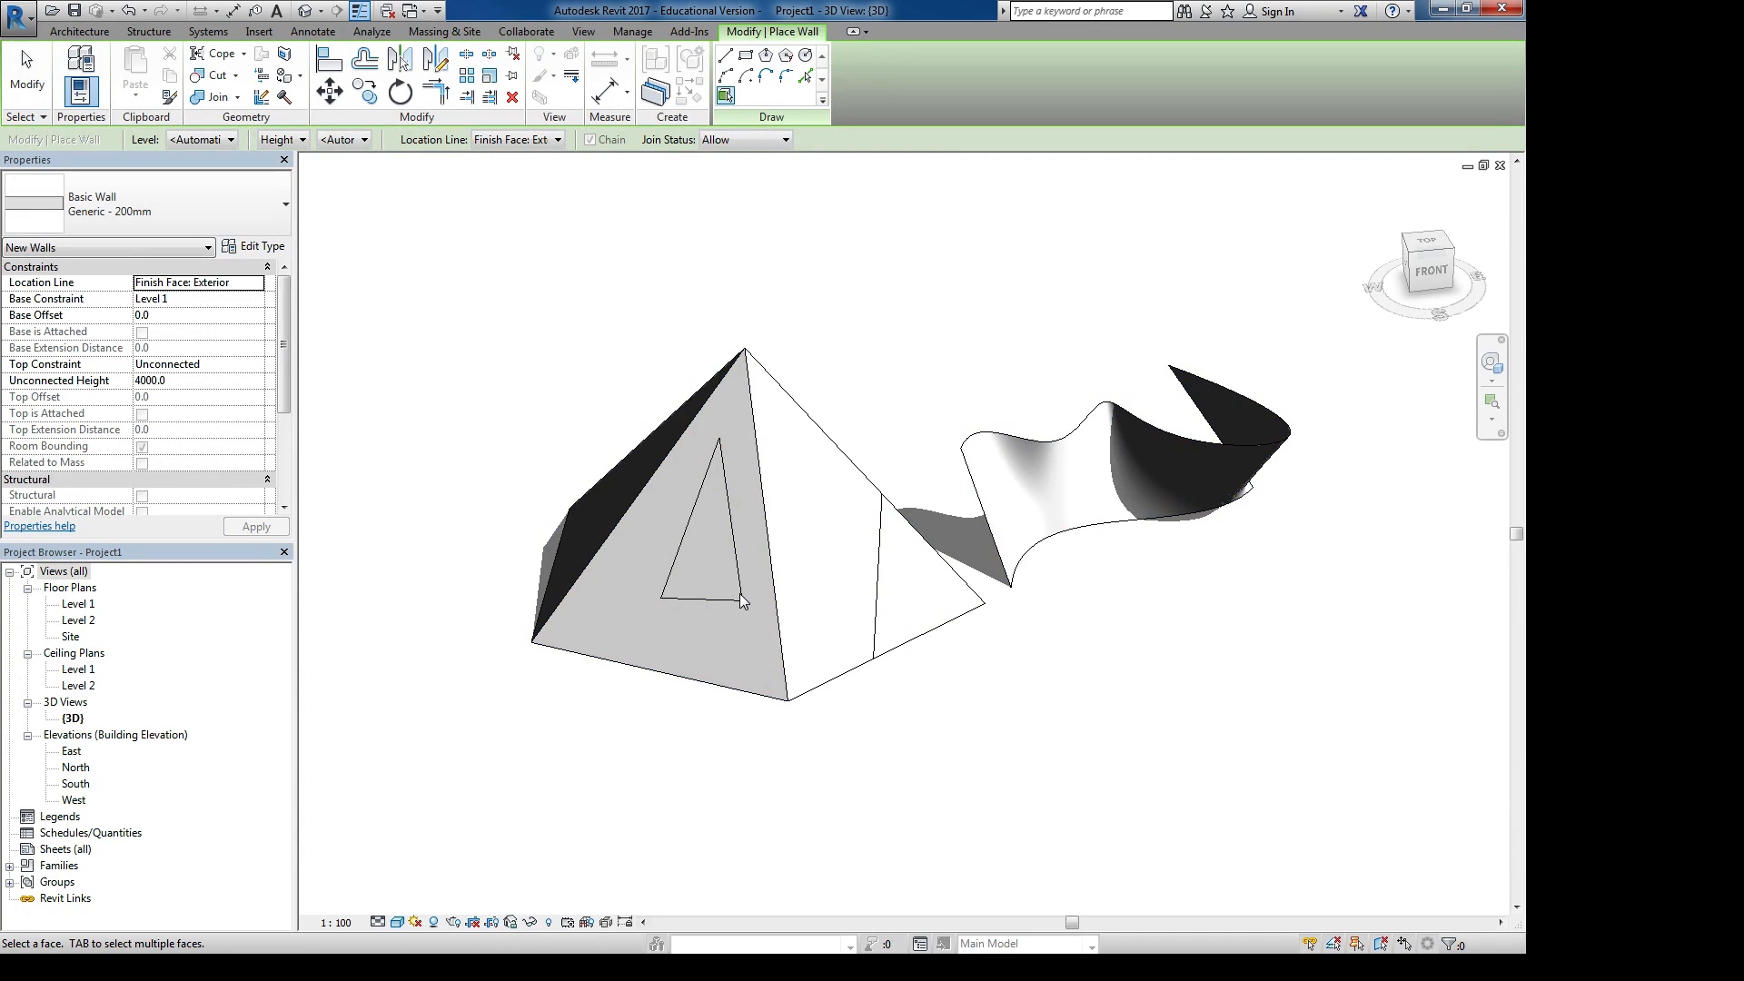
middle_click_drag(762, 449, 810, 471)
scroll(830, 374, "up", 1)
left_click(730, 359)
key("ctrl+z")
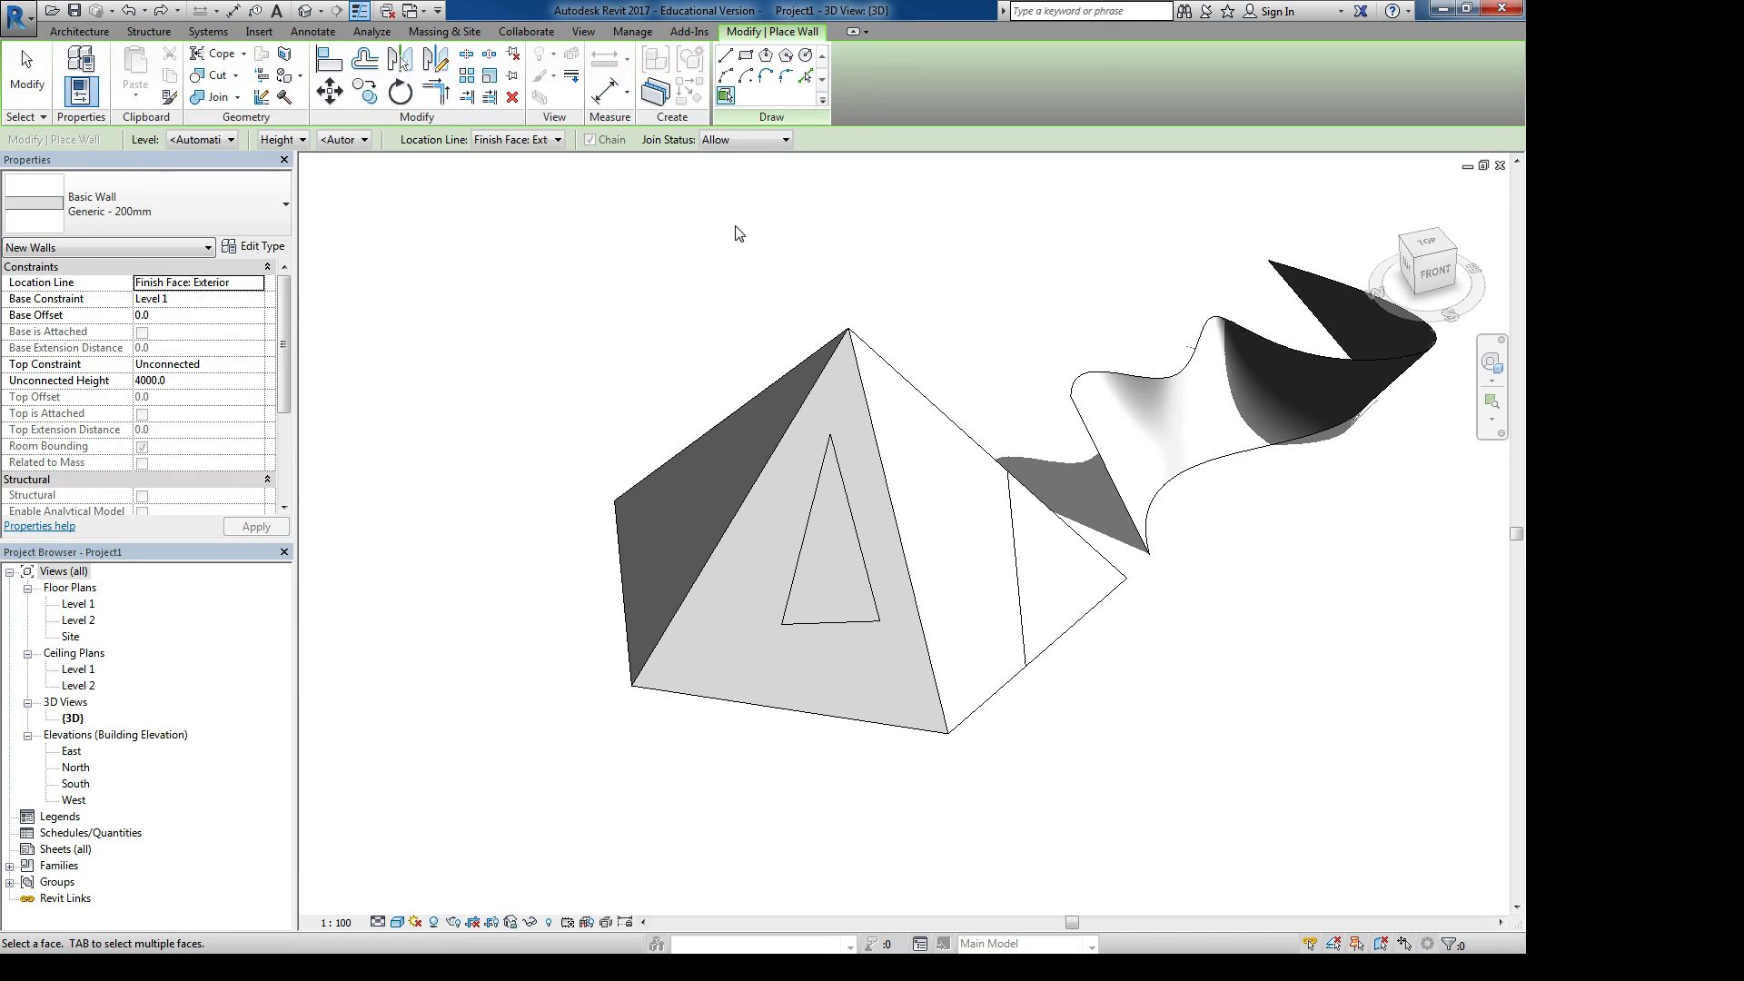
key("Escape")
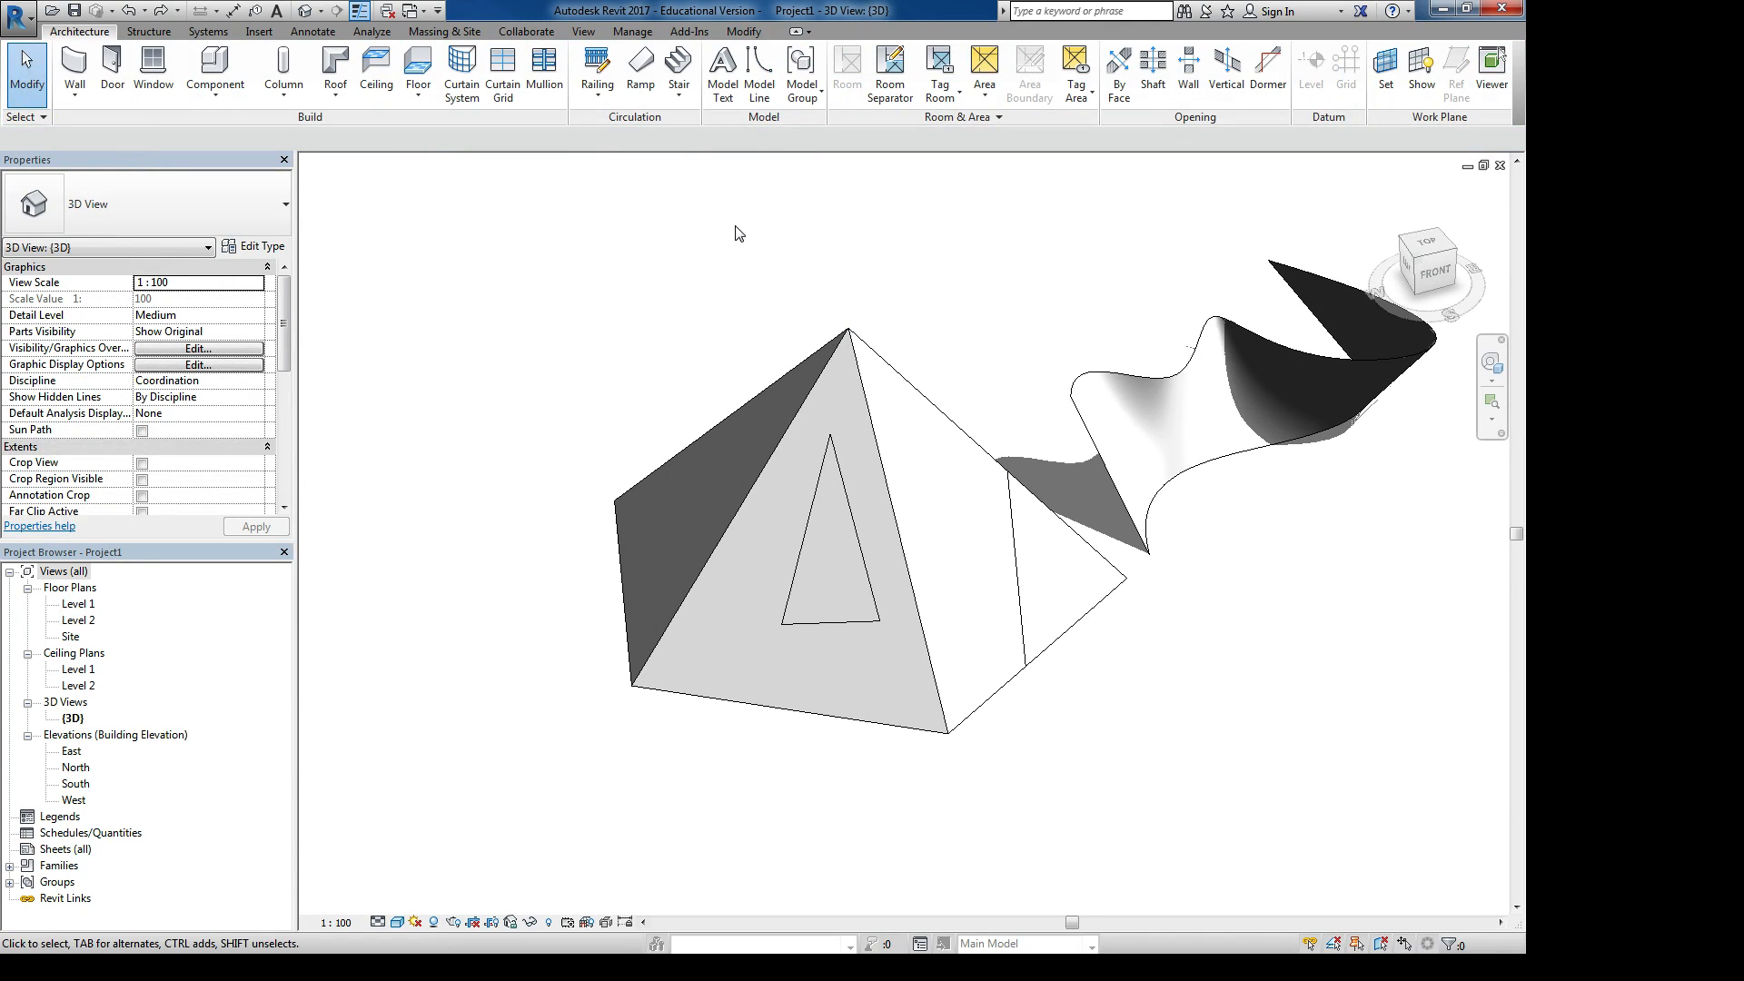
Unload the pyramid.sat CAD link in the project's link manager
mouse_move(738, 234)
middle_mouse_down("shift")
mouse_move(744, 385)
mouse_move(794, 378)
mouse_move(744, 419)
middle_mouse_up("shift")
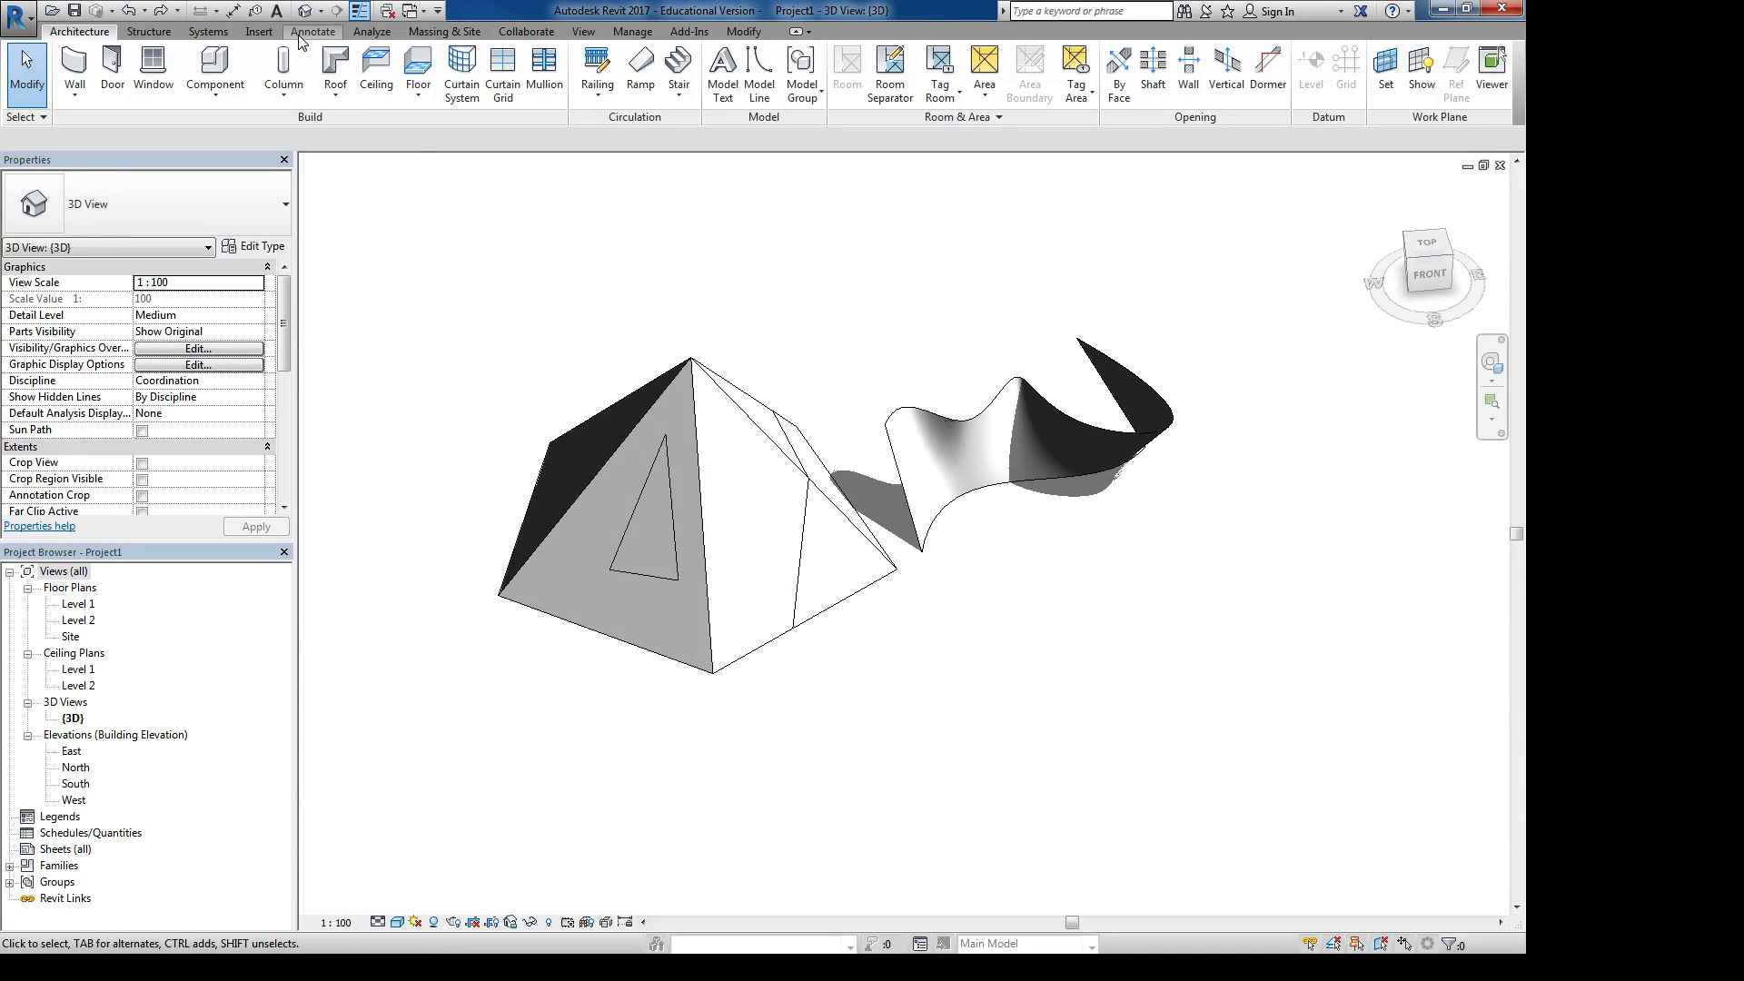
left_click(627, 33)
left_click(1059, 71)
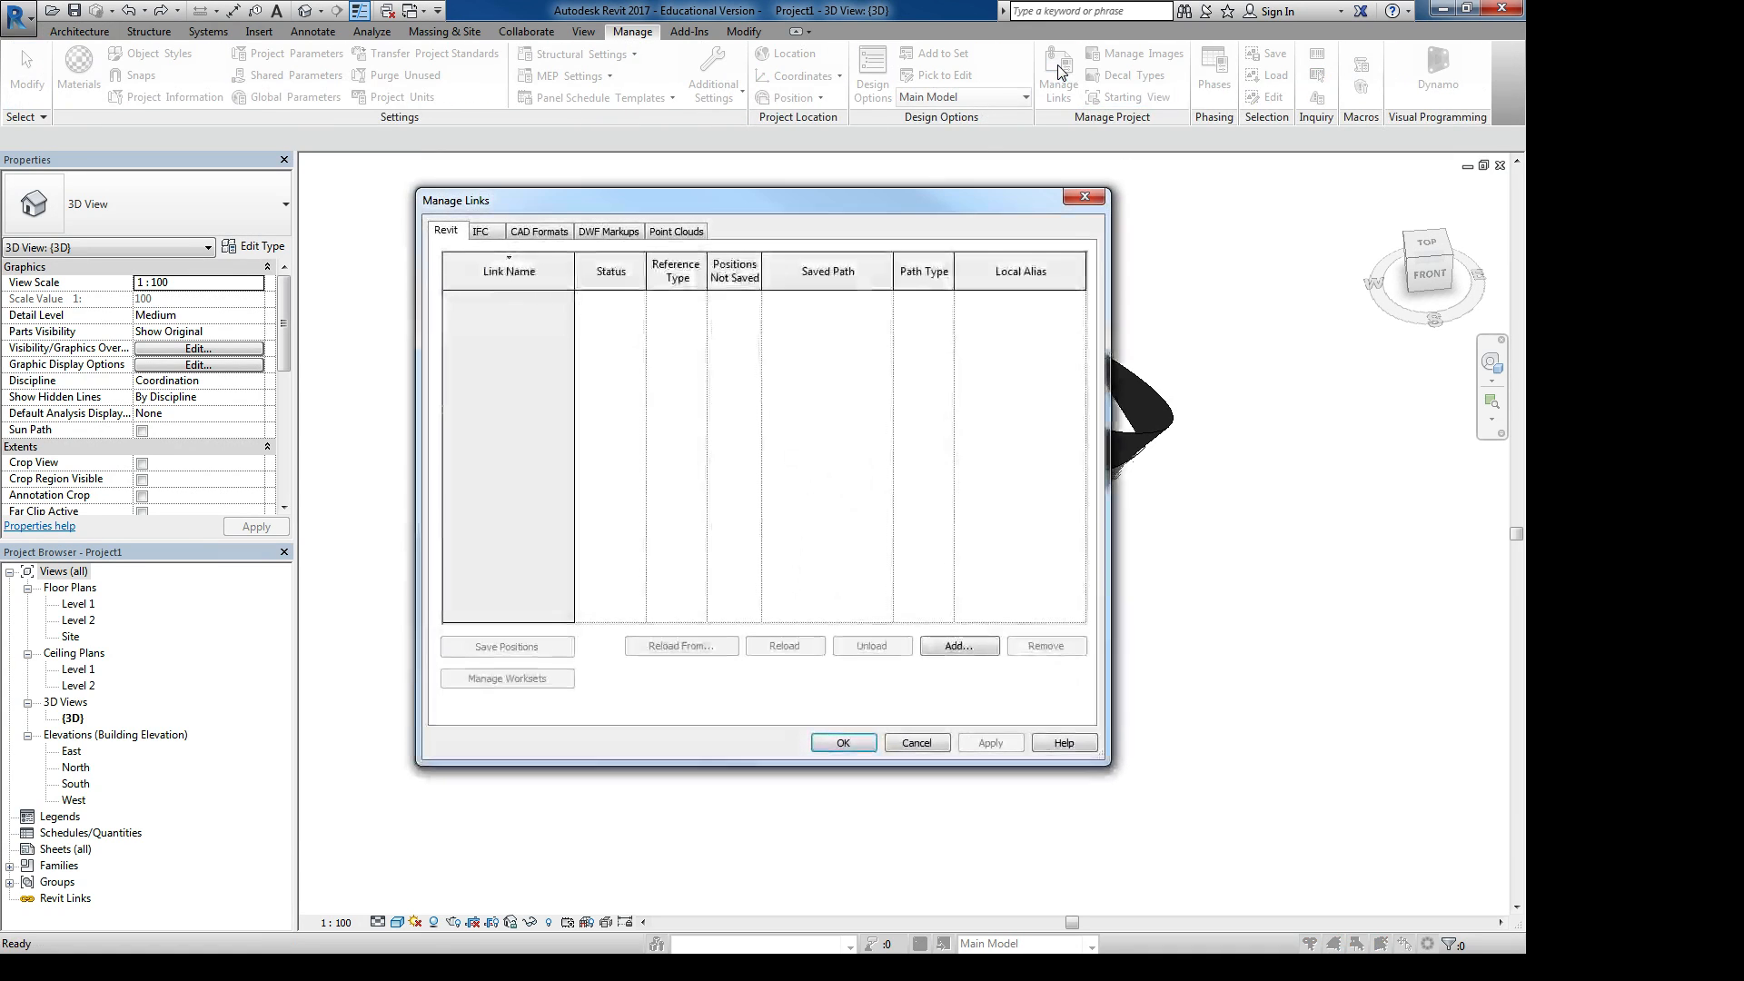
left_click_drag(881, 210, 1051, 146)
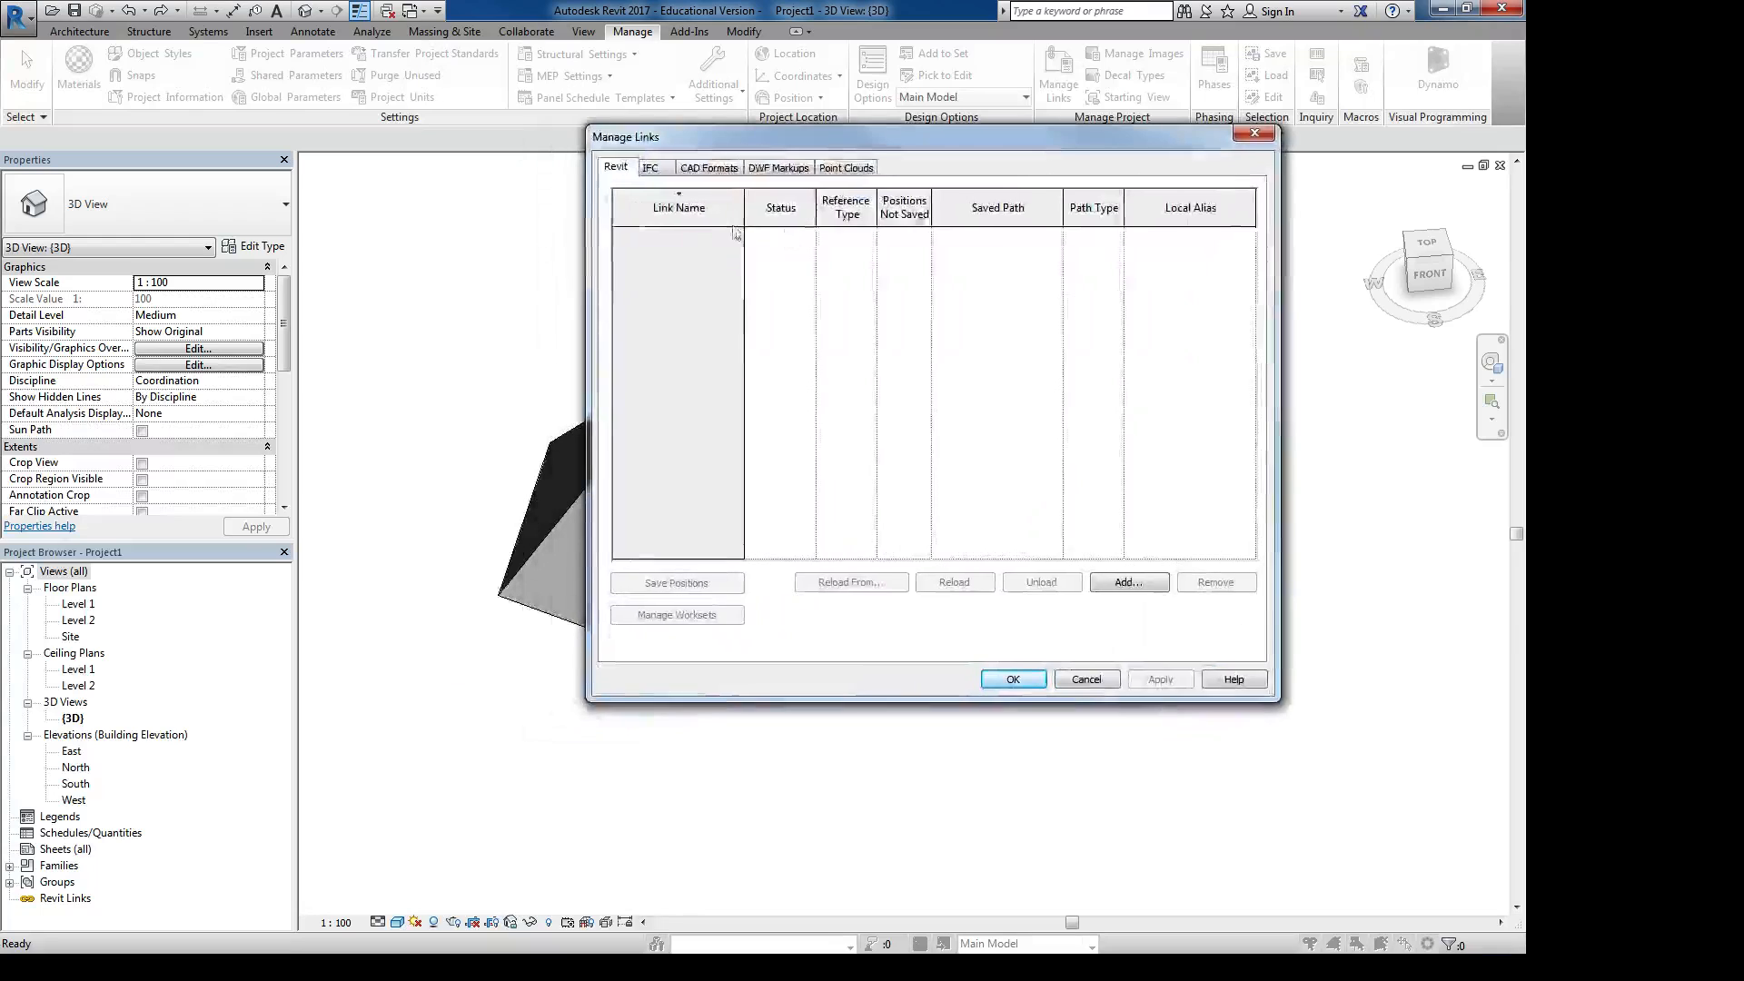
left_click(700, 171)
left_click(620, 238)
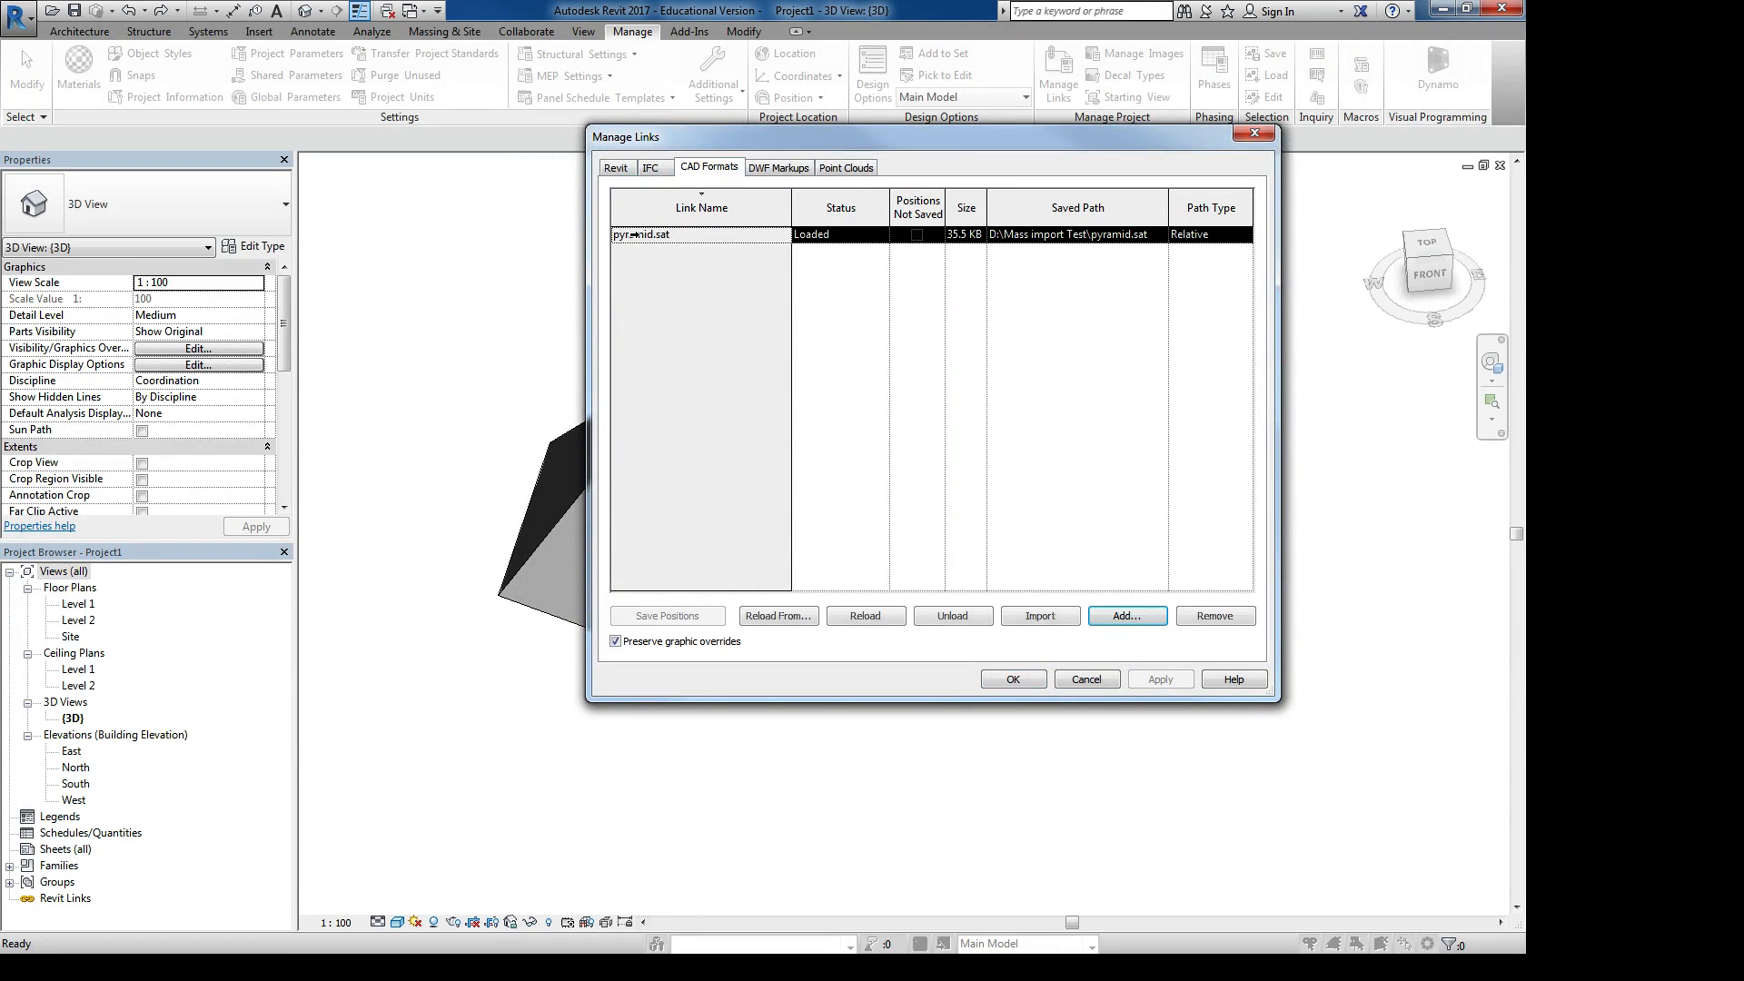
left_click_drag(817, 150, 1056, 99)
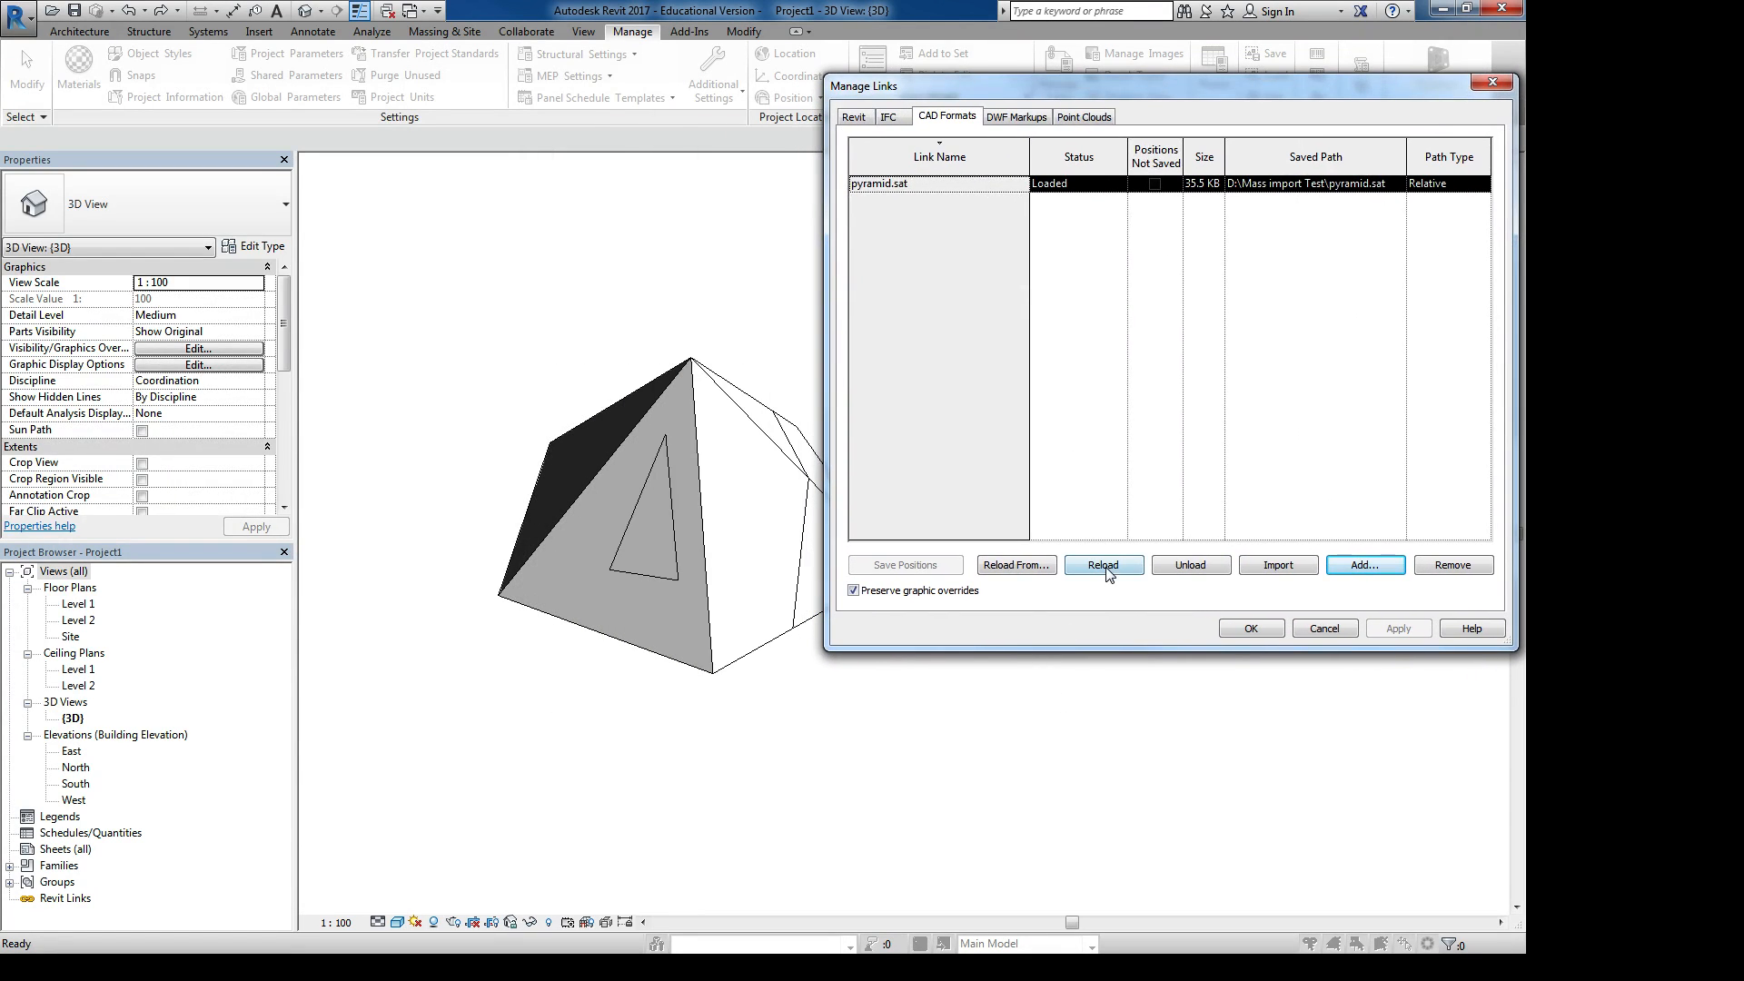
left_click(1178, 569)
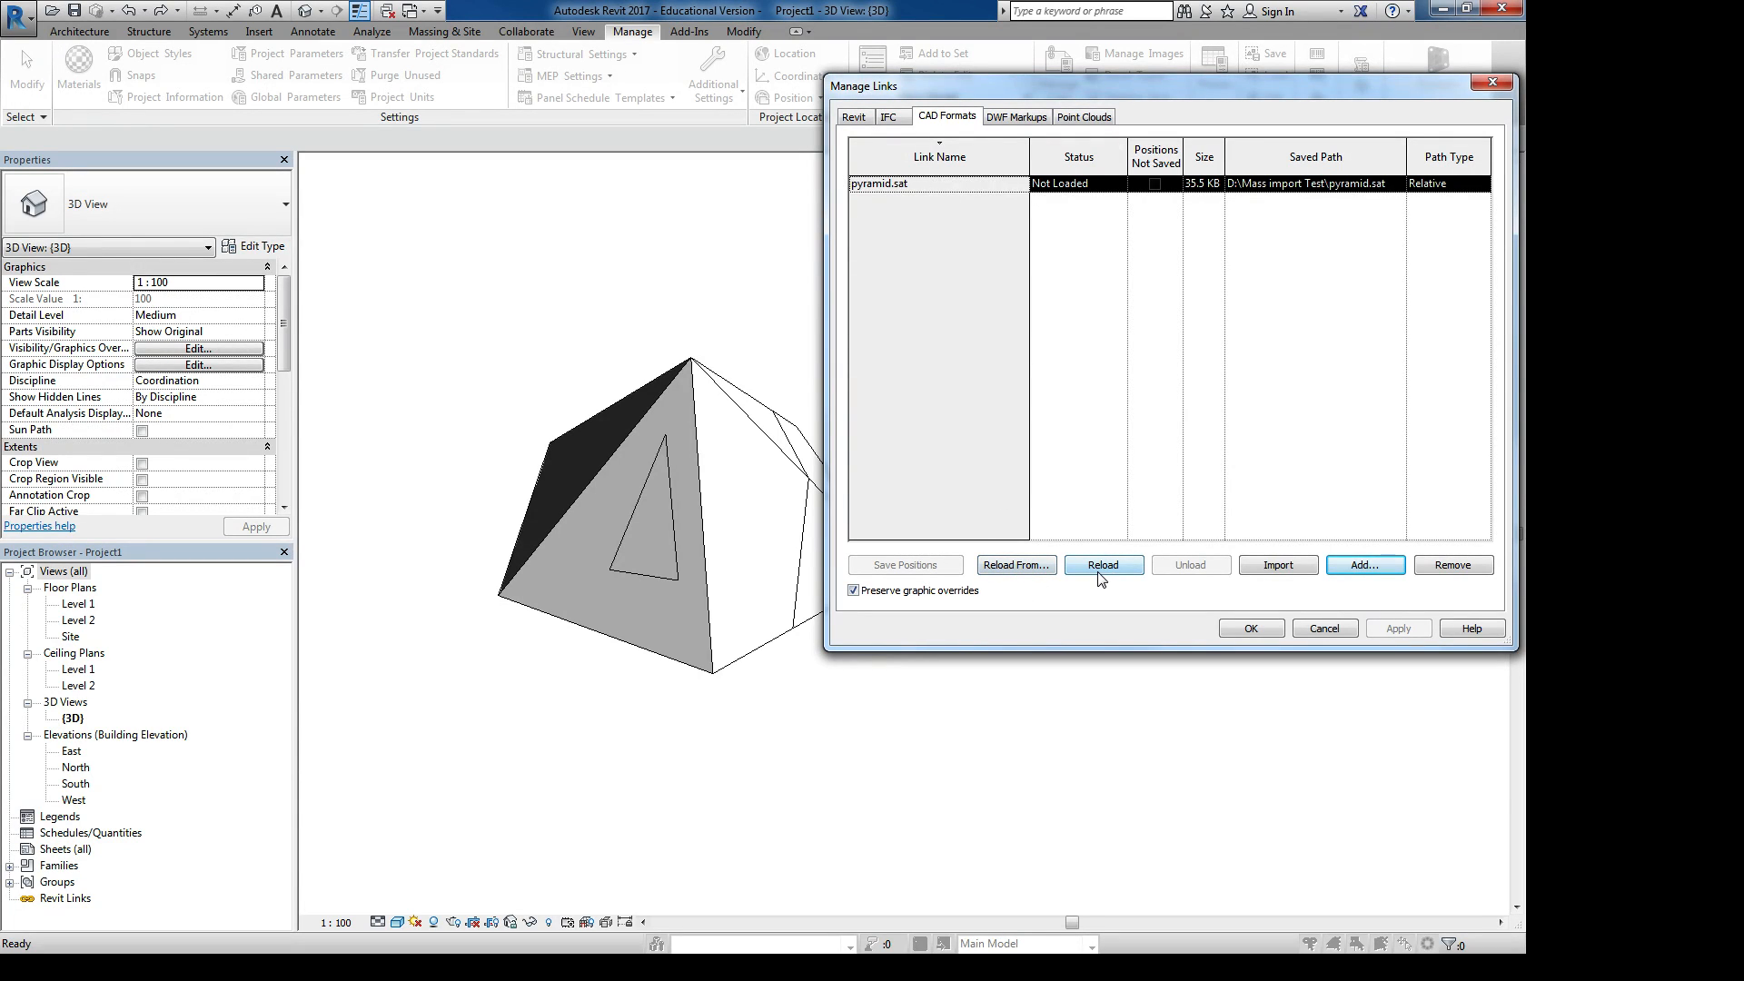
Try reloading the pyramid link from 2.sat in the Mass import Test folder, and undo the replacement
left_click(1007, 565)
left_click(456, 376)
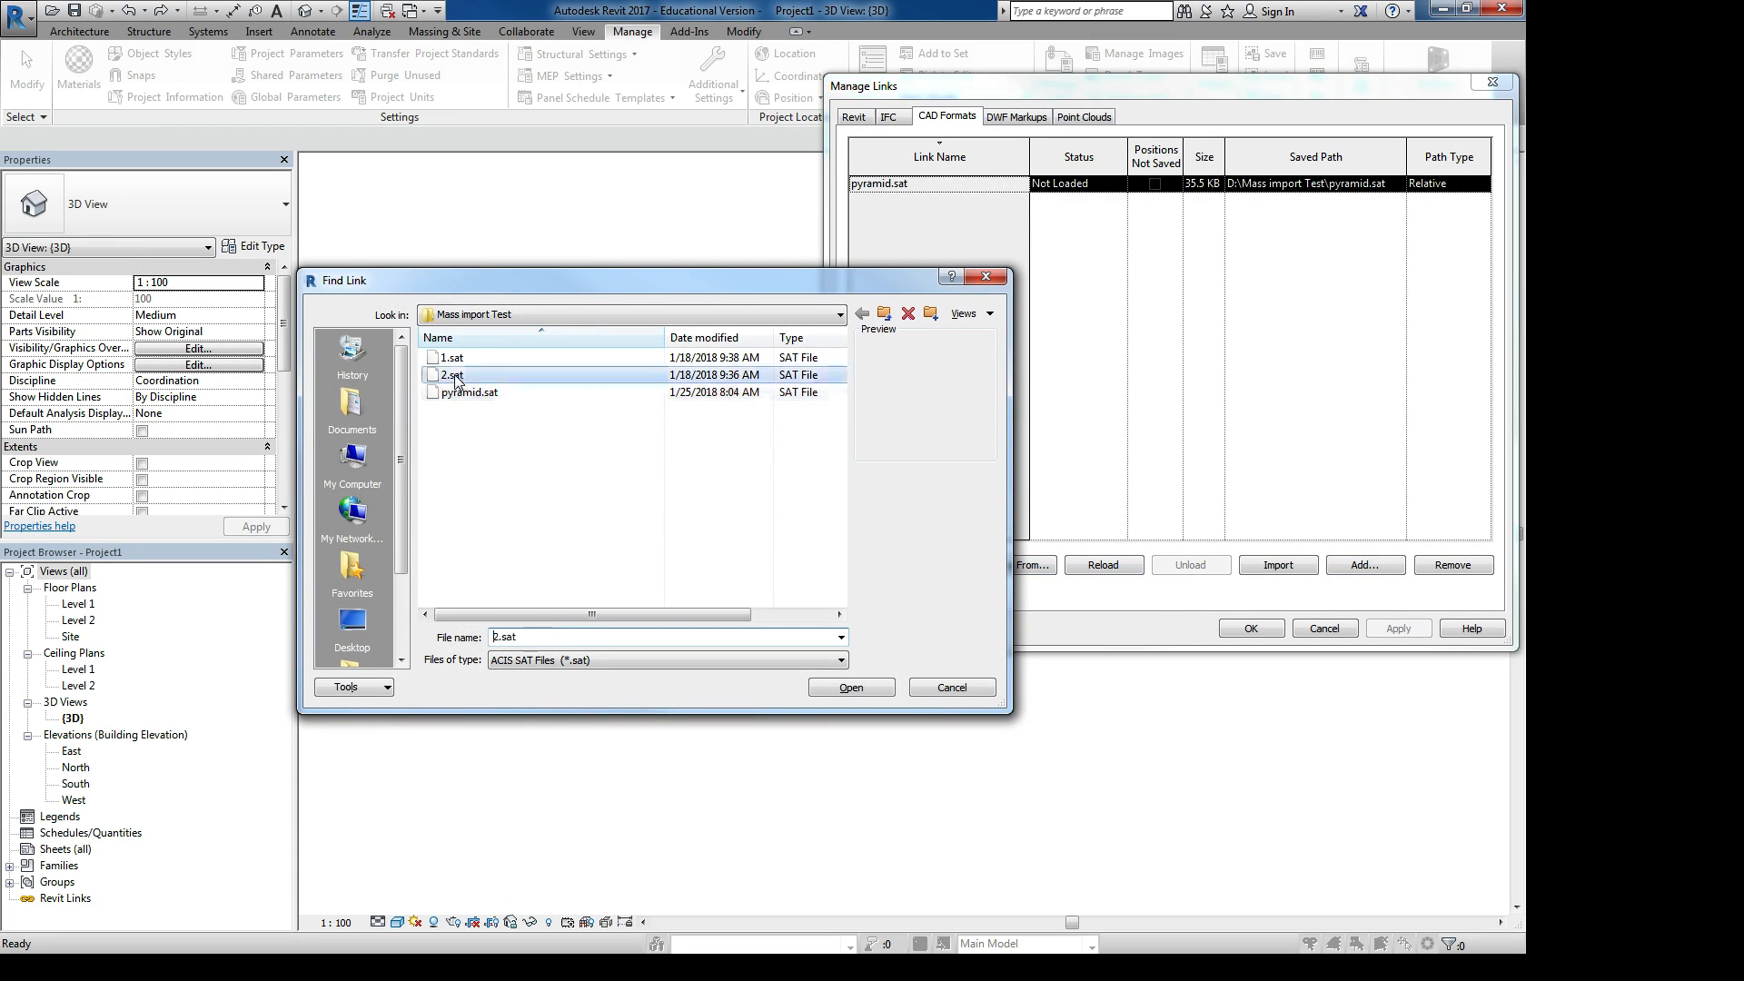
left_click(870, 691)
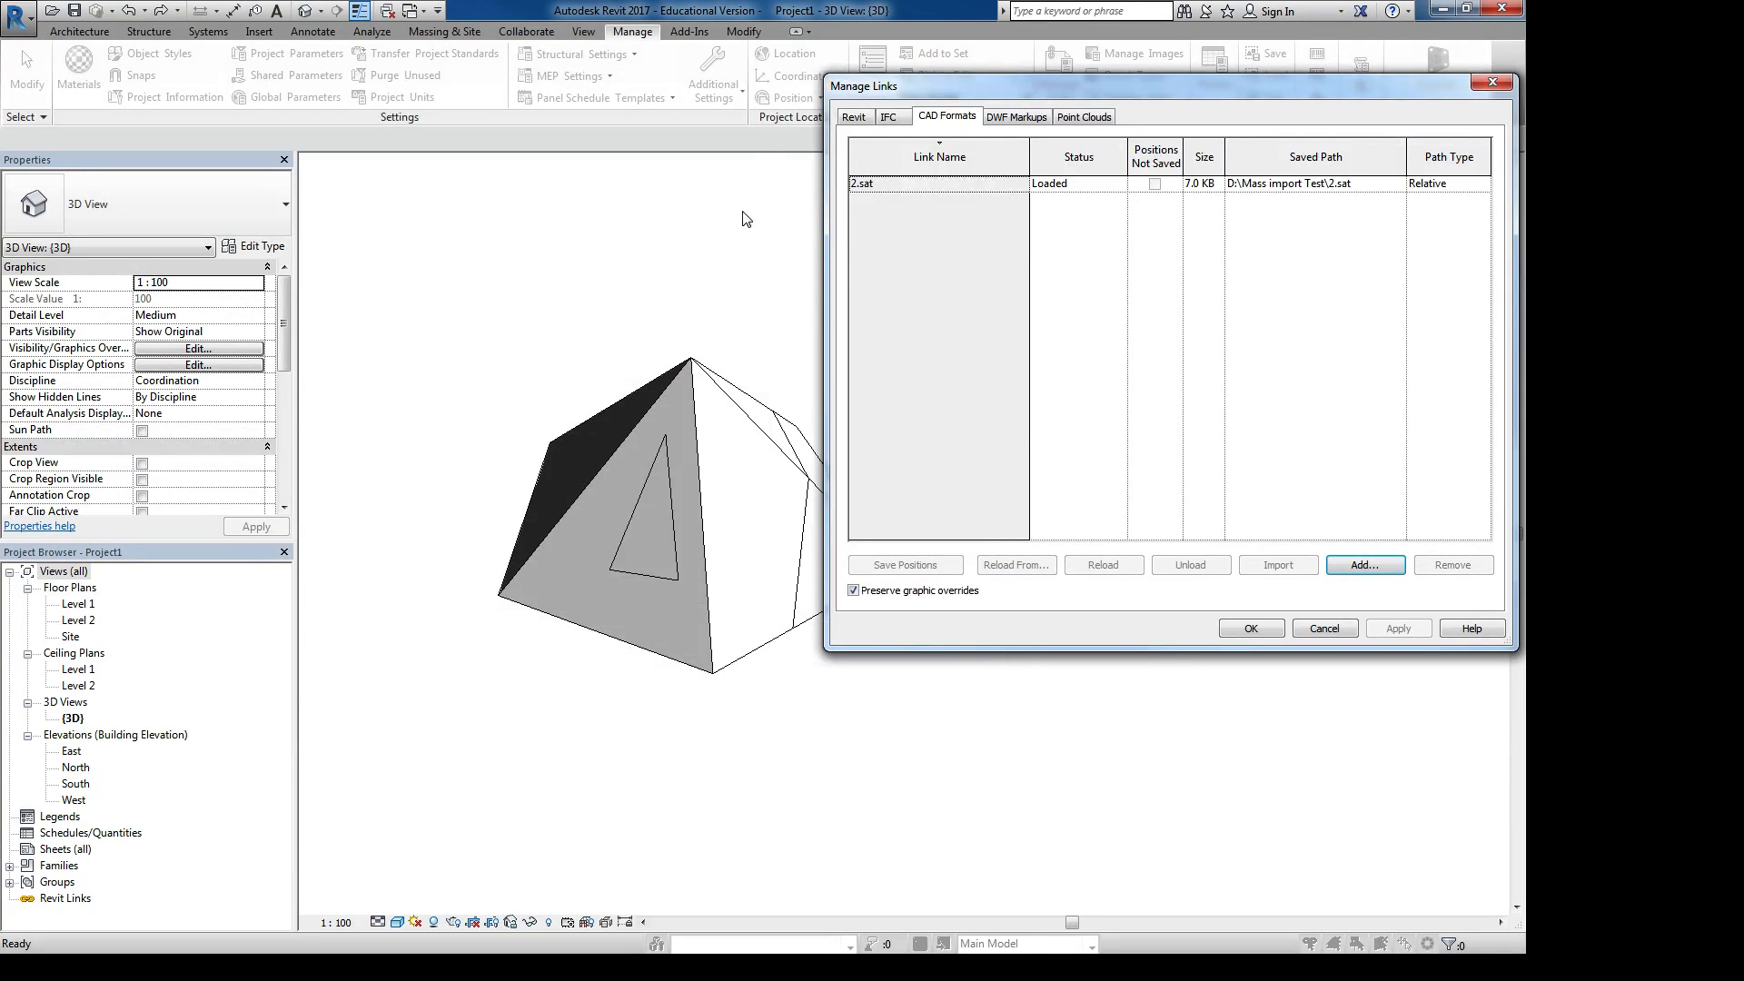
left_click(1251, 629)
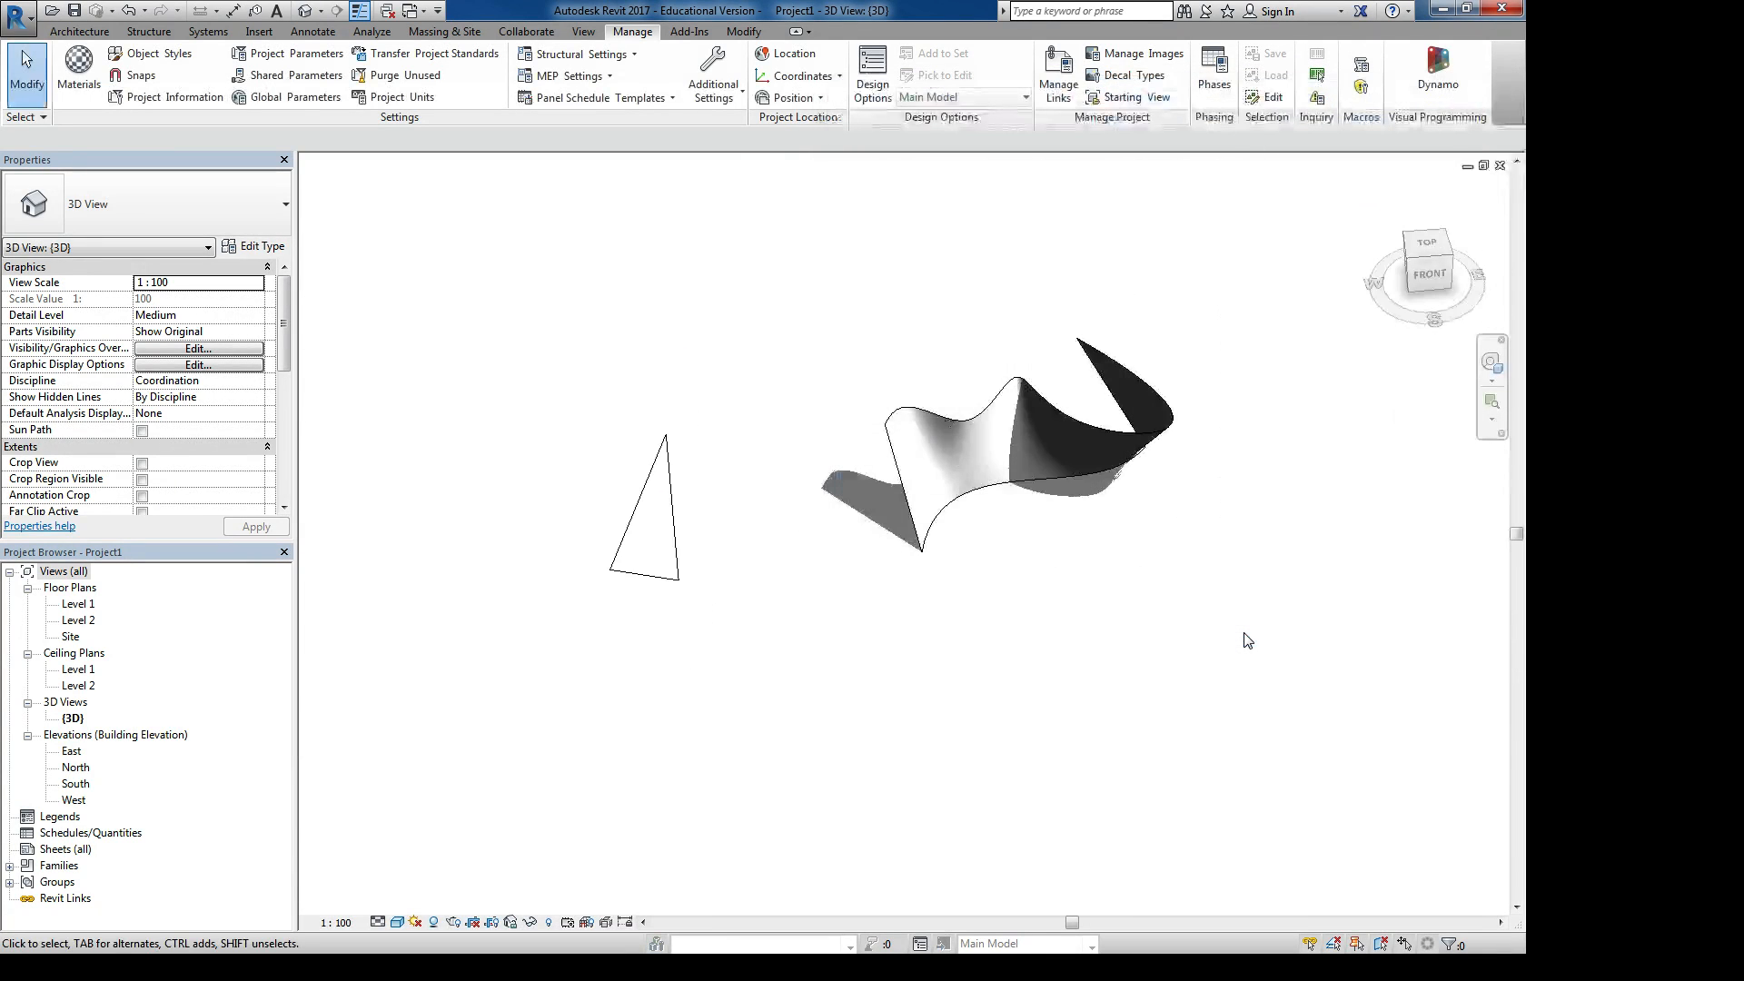
scroll(592, 604, "down", 3)
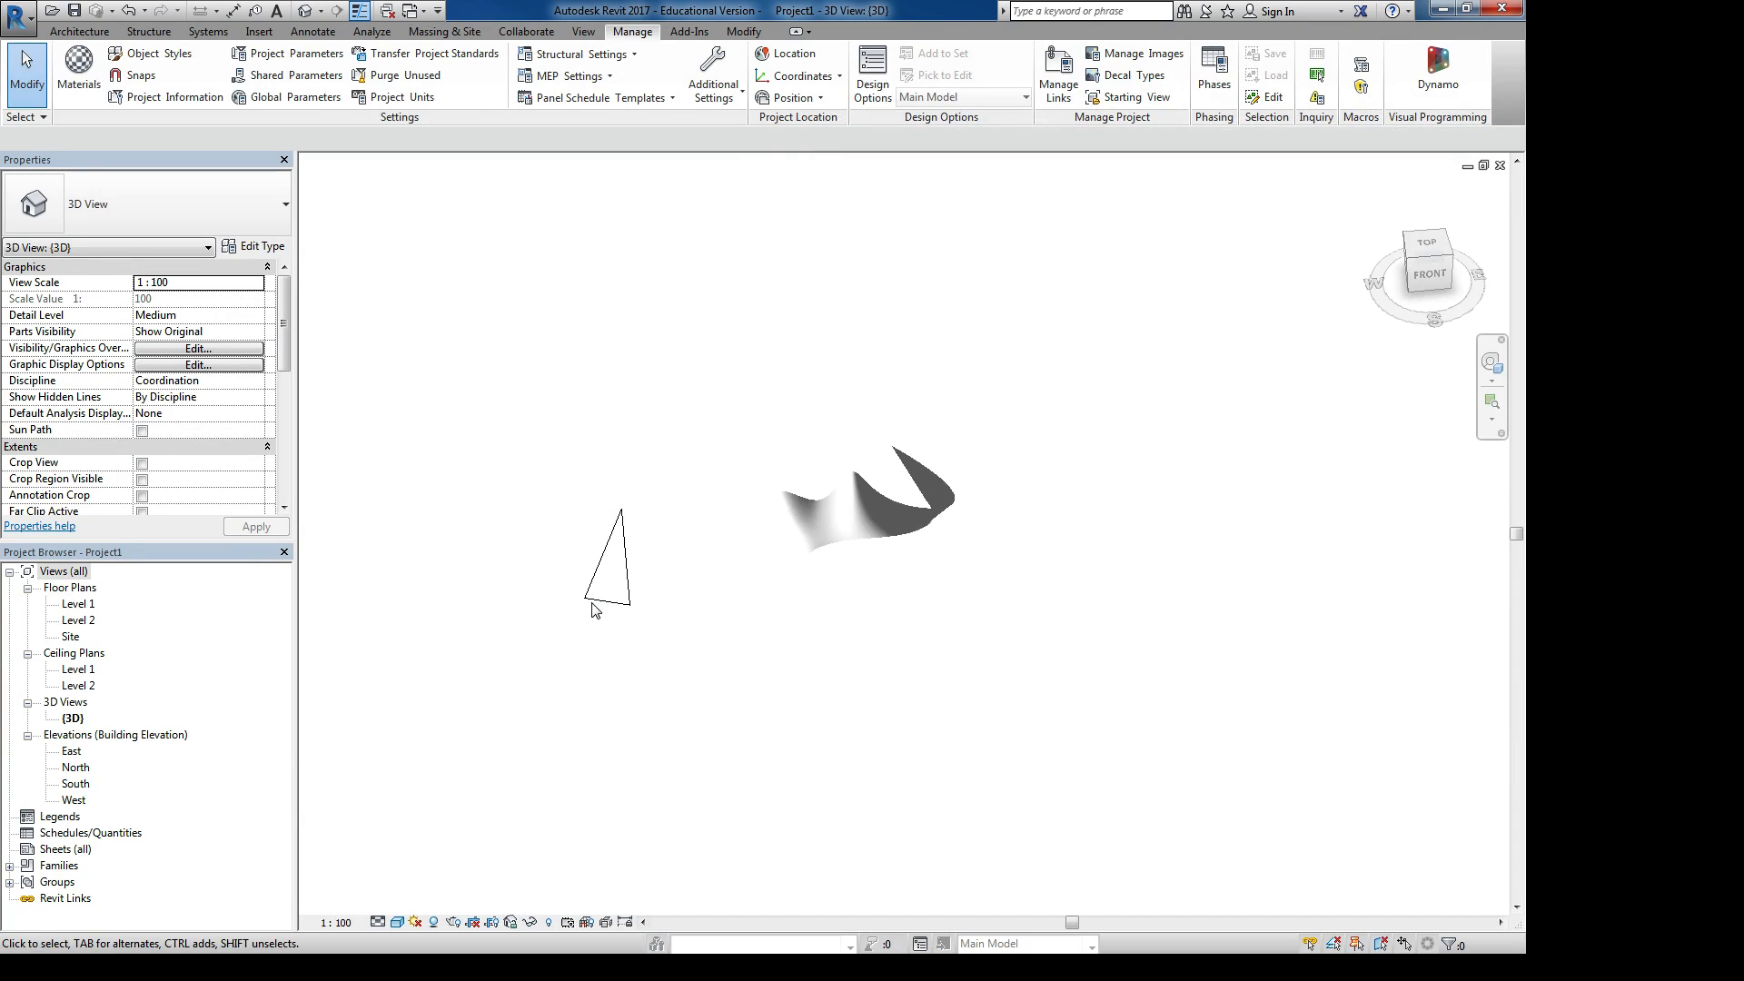
key("ctrl+z")
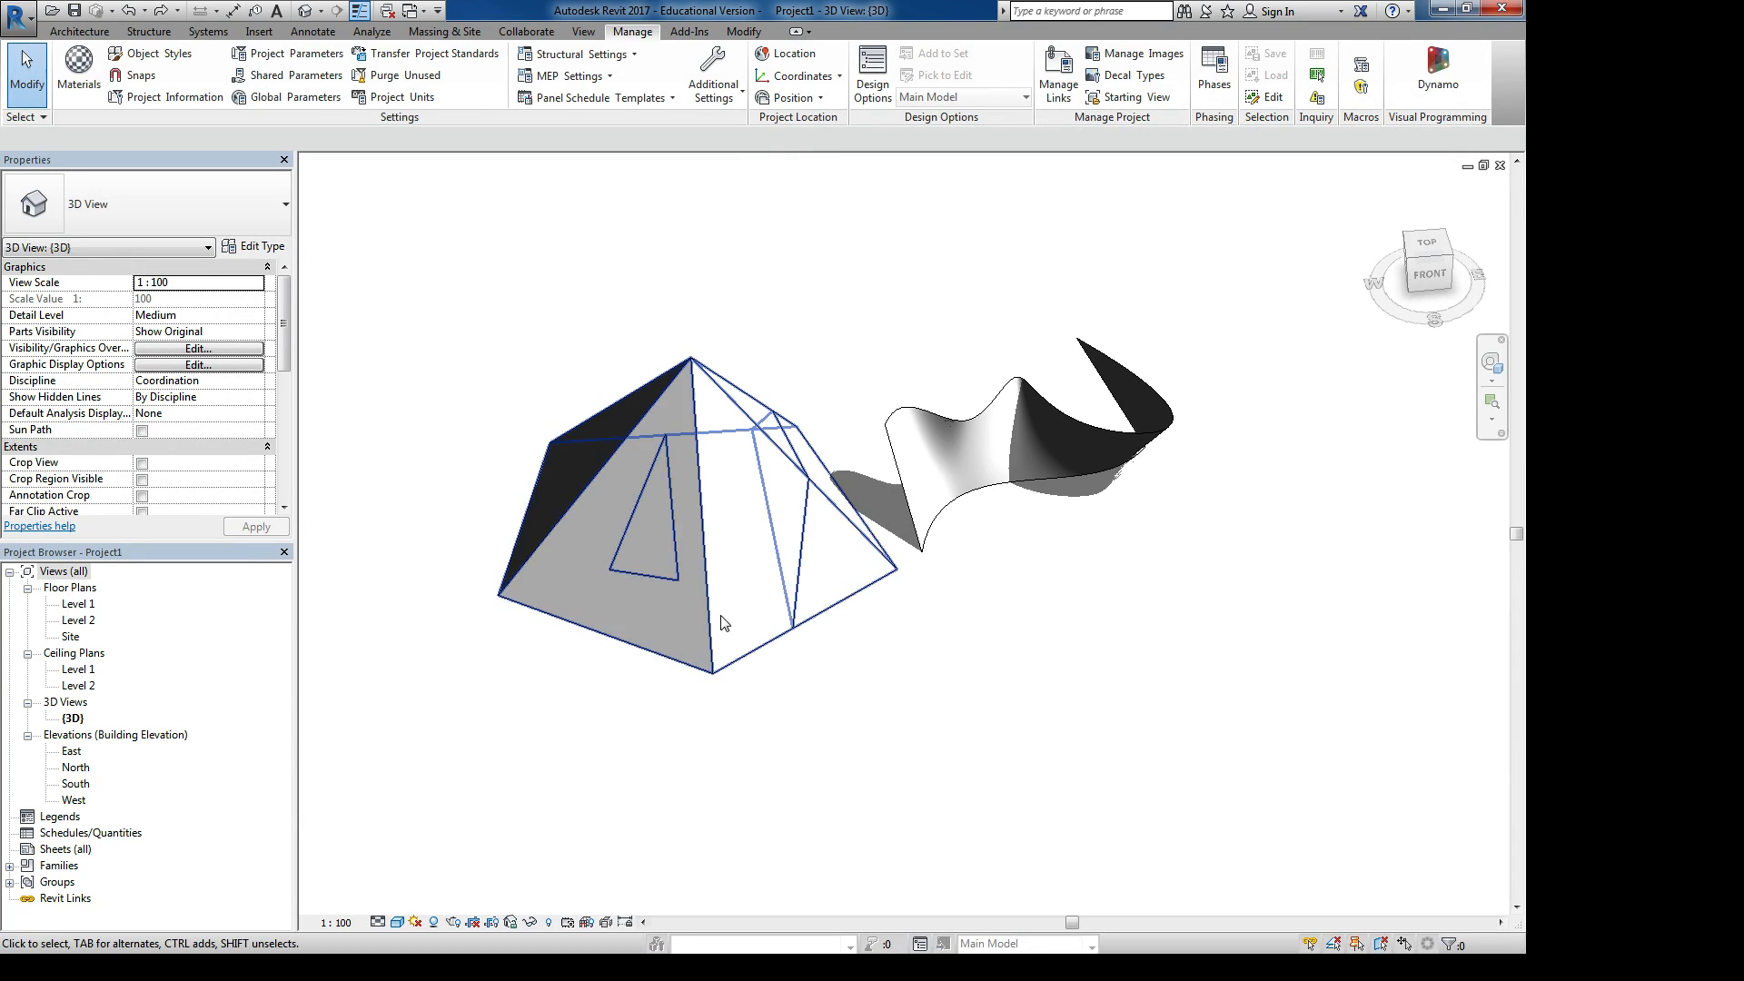
Undo the pyramid and curved-surface mass work back to the earlier model with the curtain systems and the inclined building
left_click(673, 557)
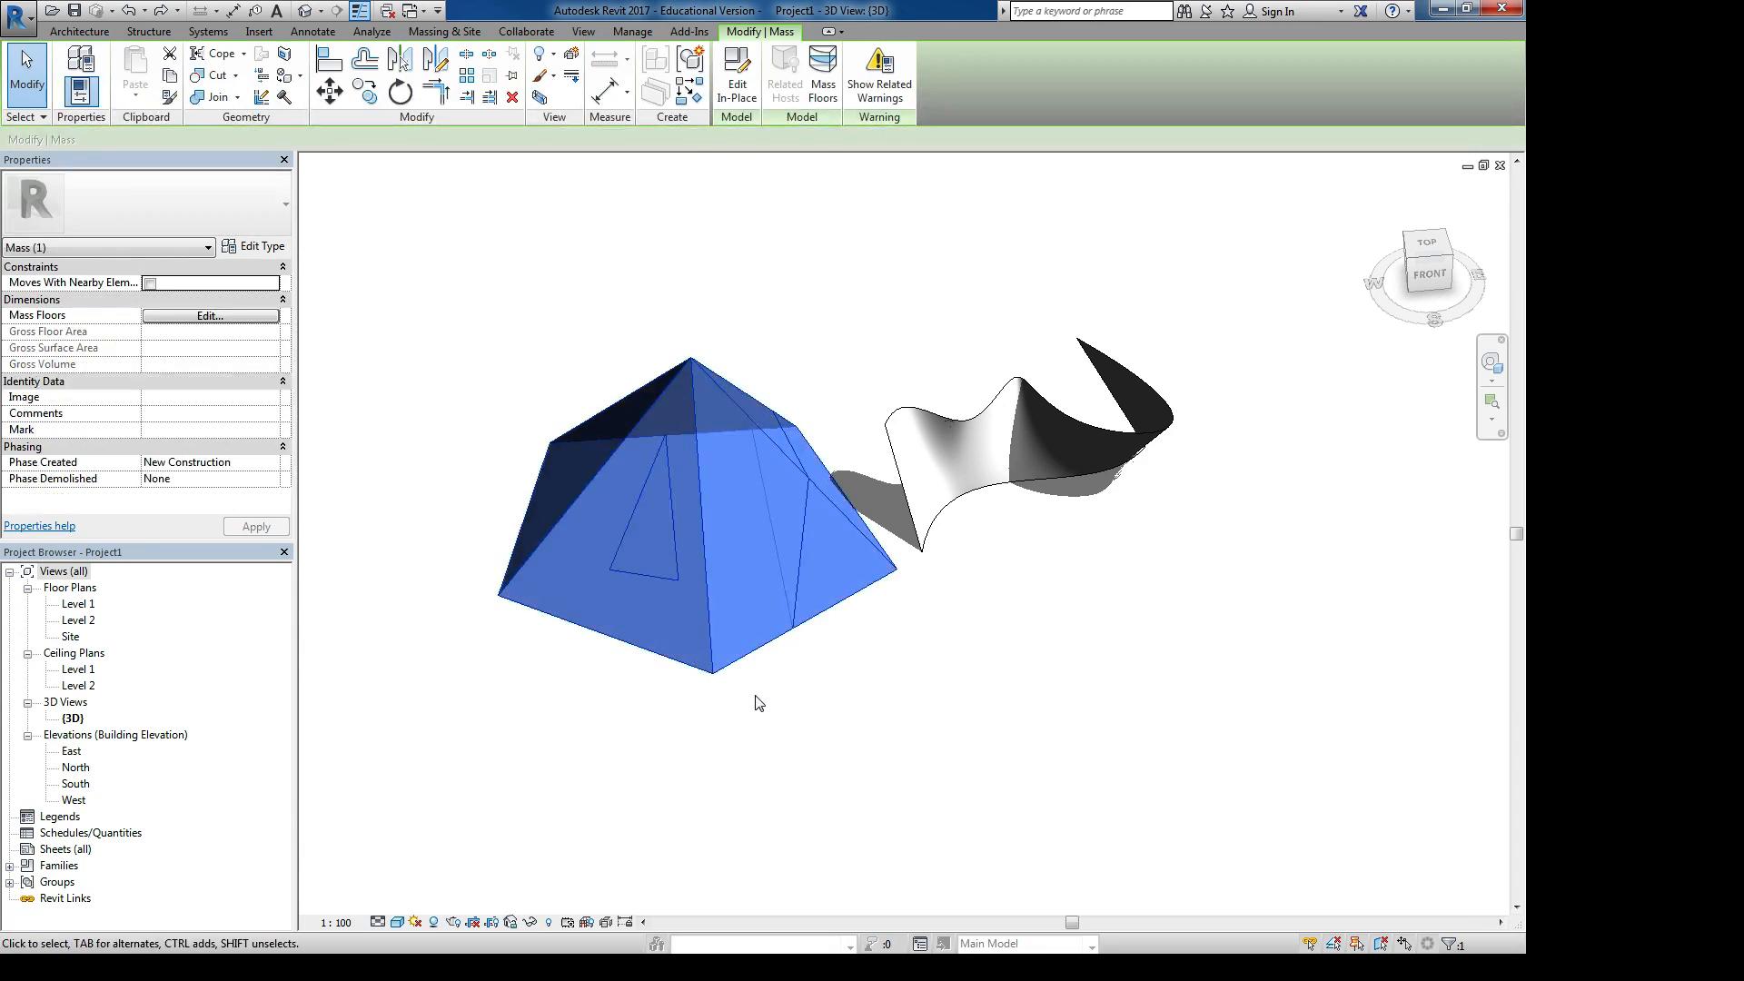
middle_click_drag(755, 701, 750, 623, "shift")
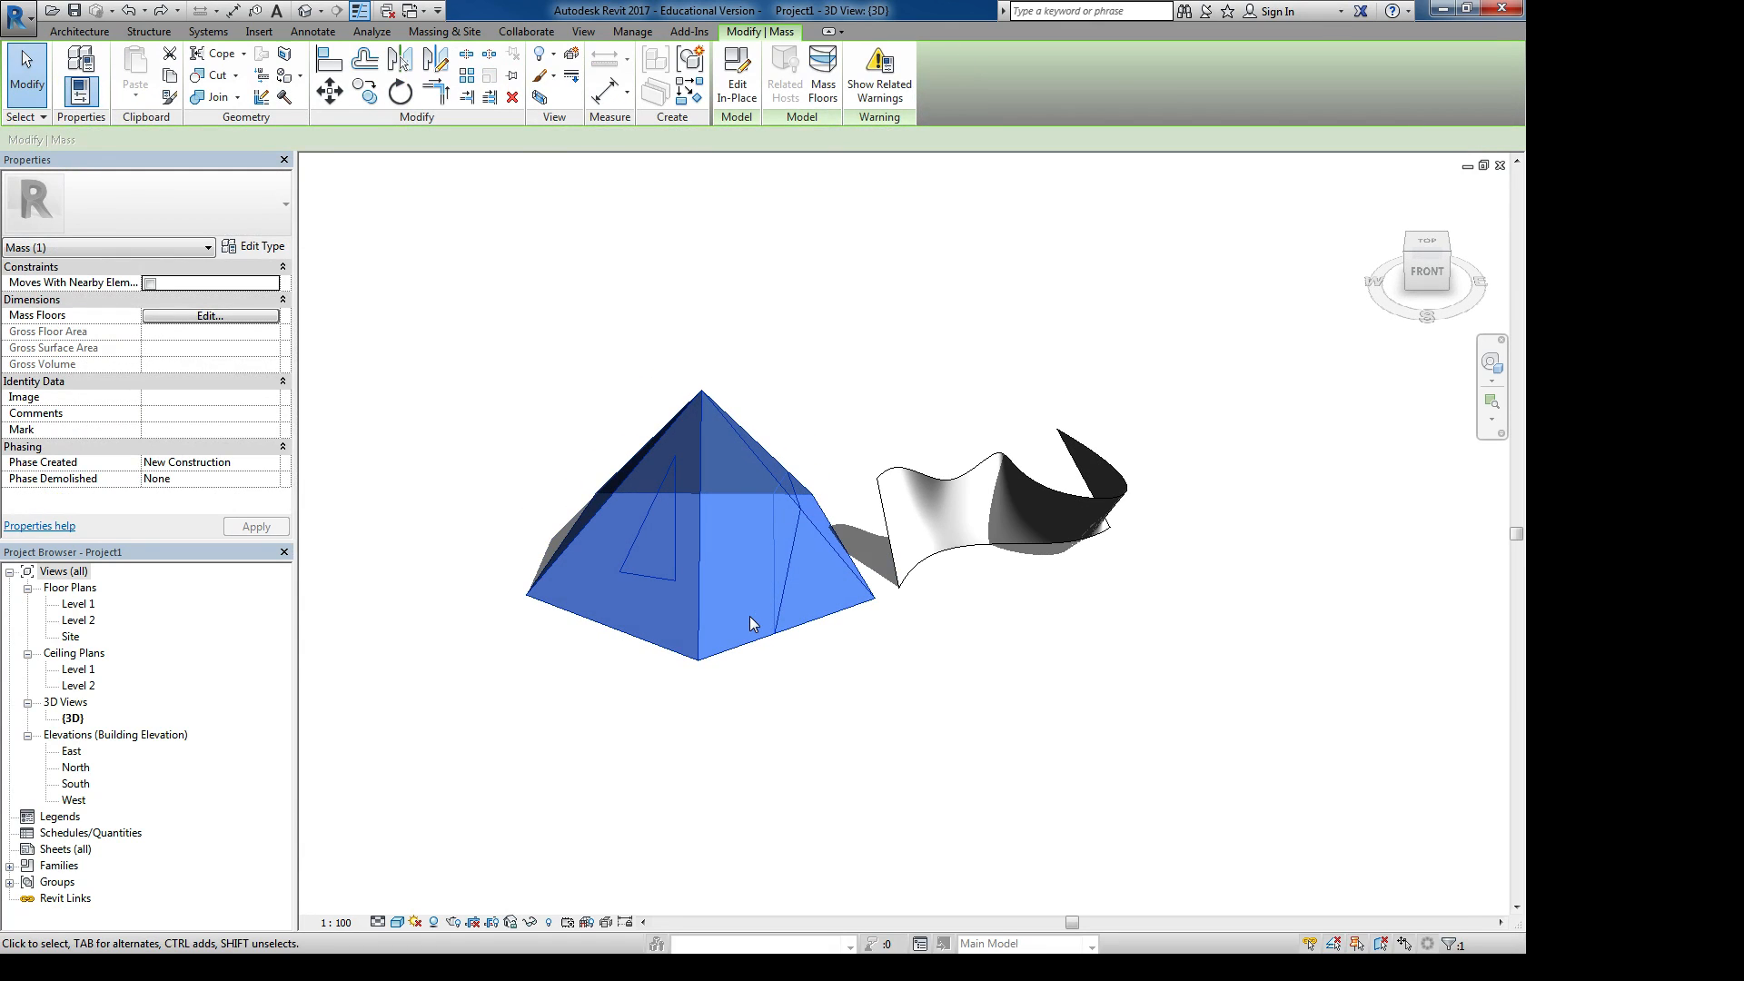
double_click(751, 622)
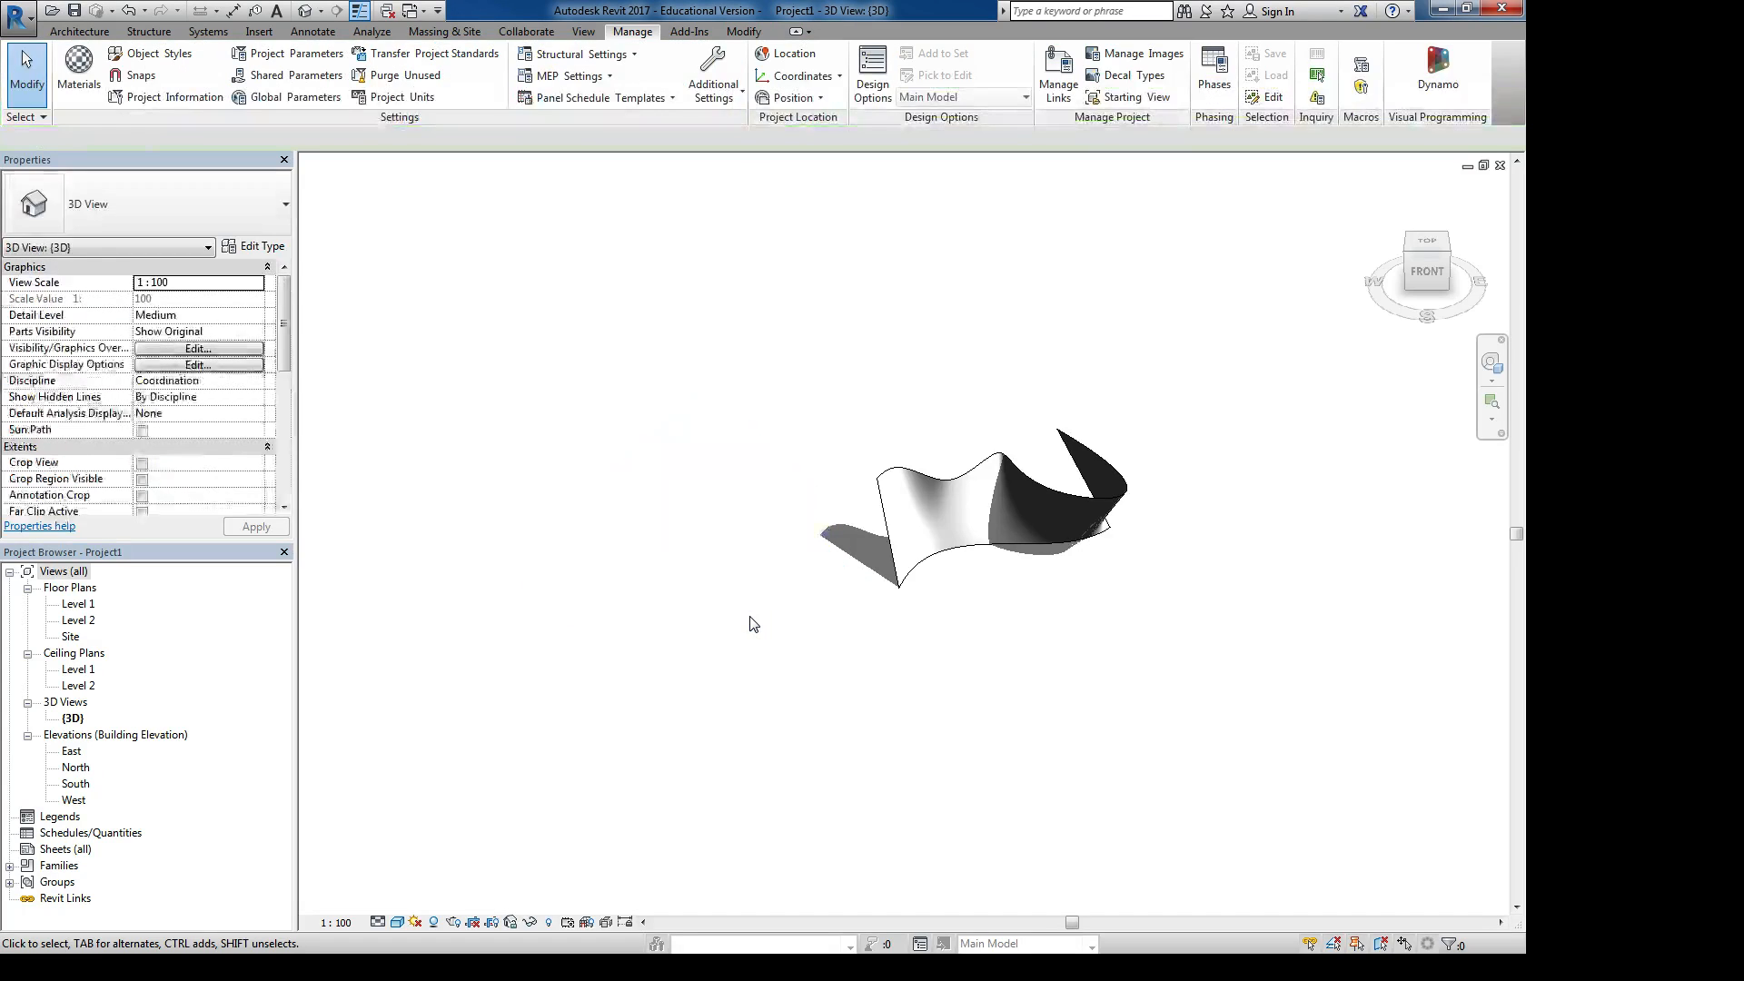
key("ctrl+z")
key("ctrl+z")
key("ctrl+z")
key("ctrl+z")
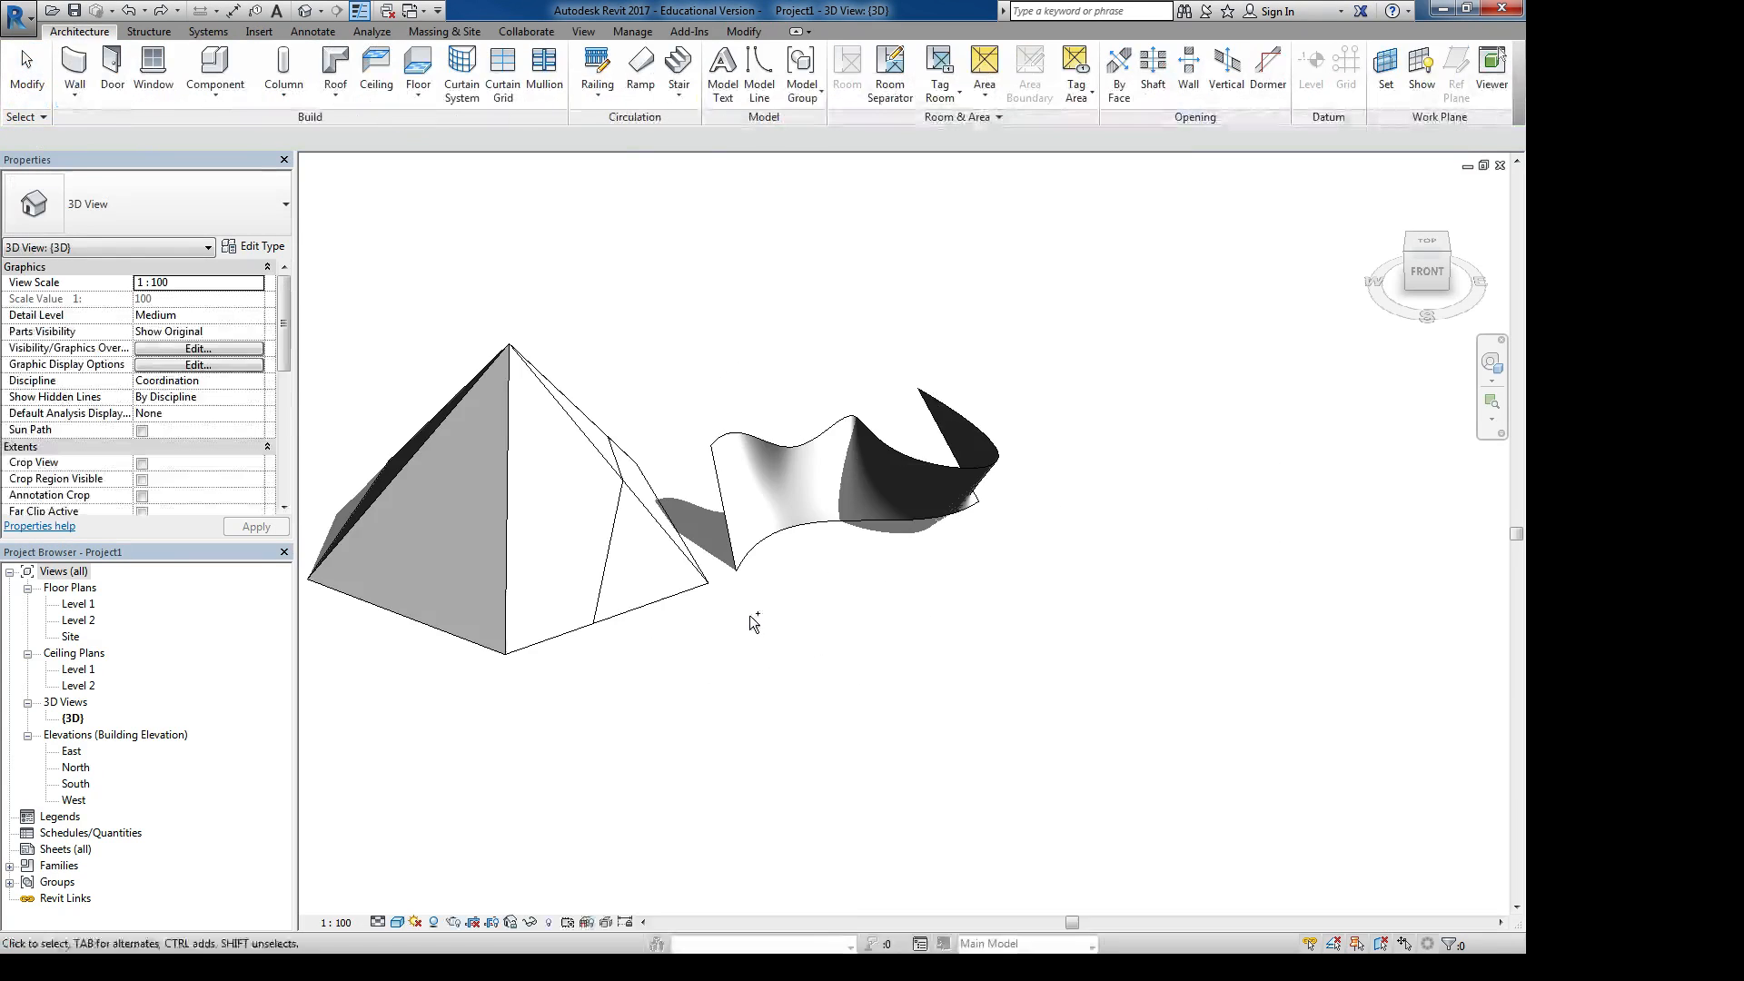
key("ctrl+z")
key("ctrl+z")
key("ctrl+z")
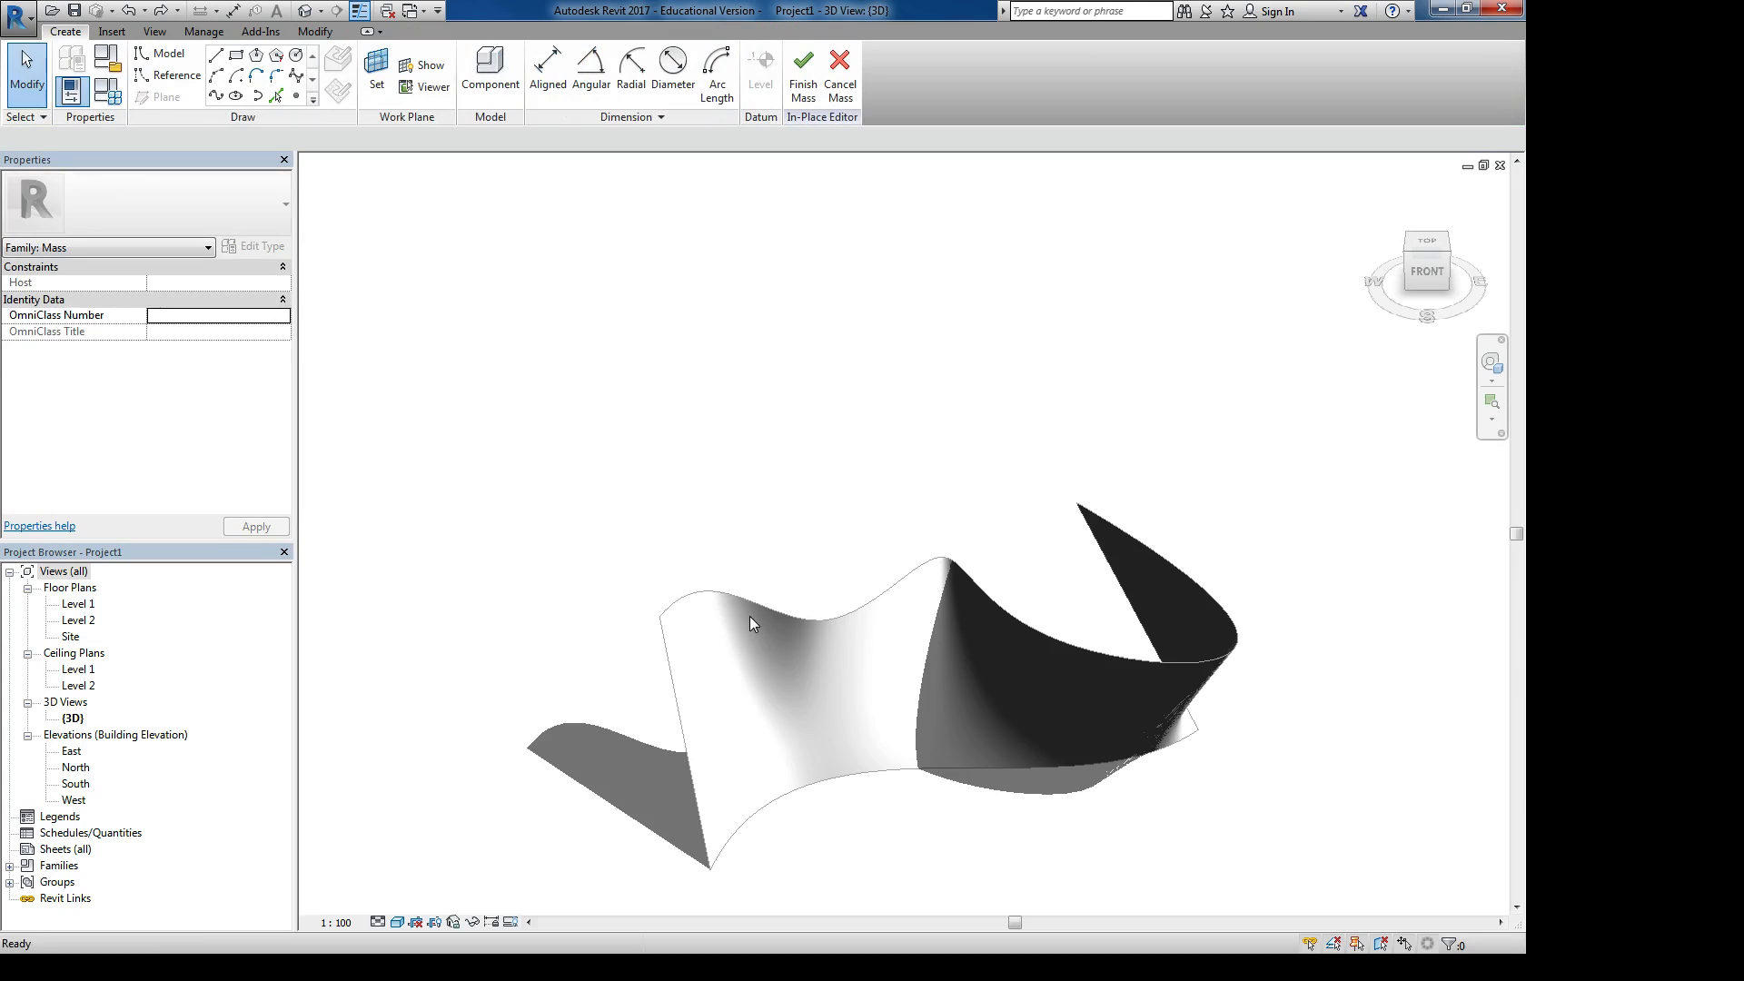
key("ctrl+z")
key("ctrl+z")
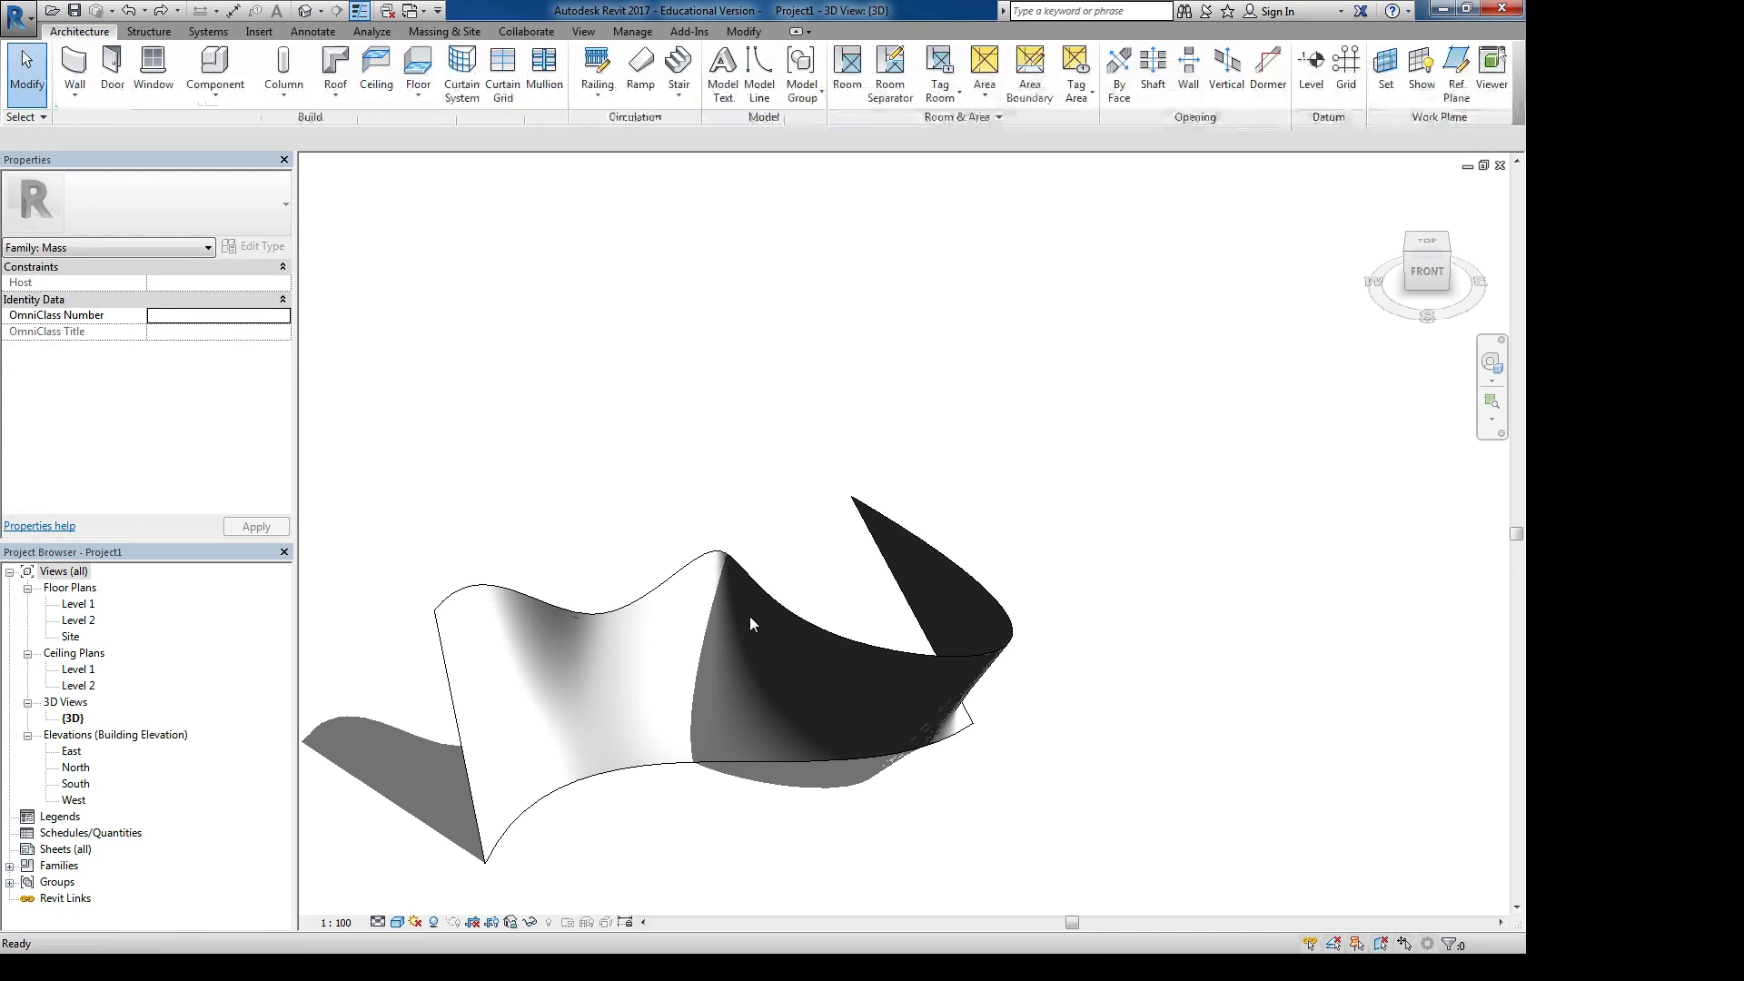
key("ctrl+z")
key("ctrl+z")
key("ctrl+z")
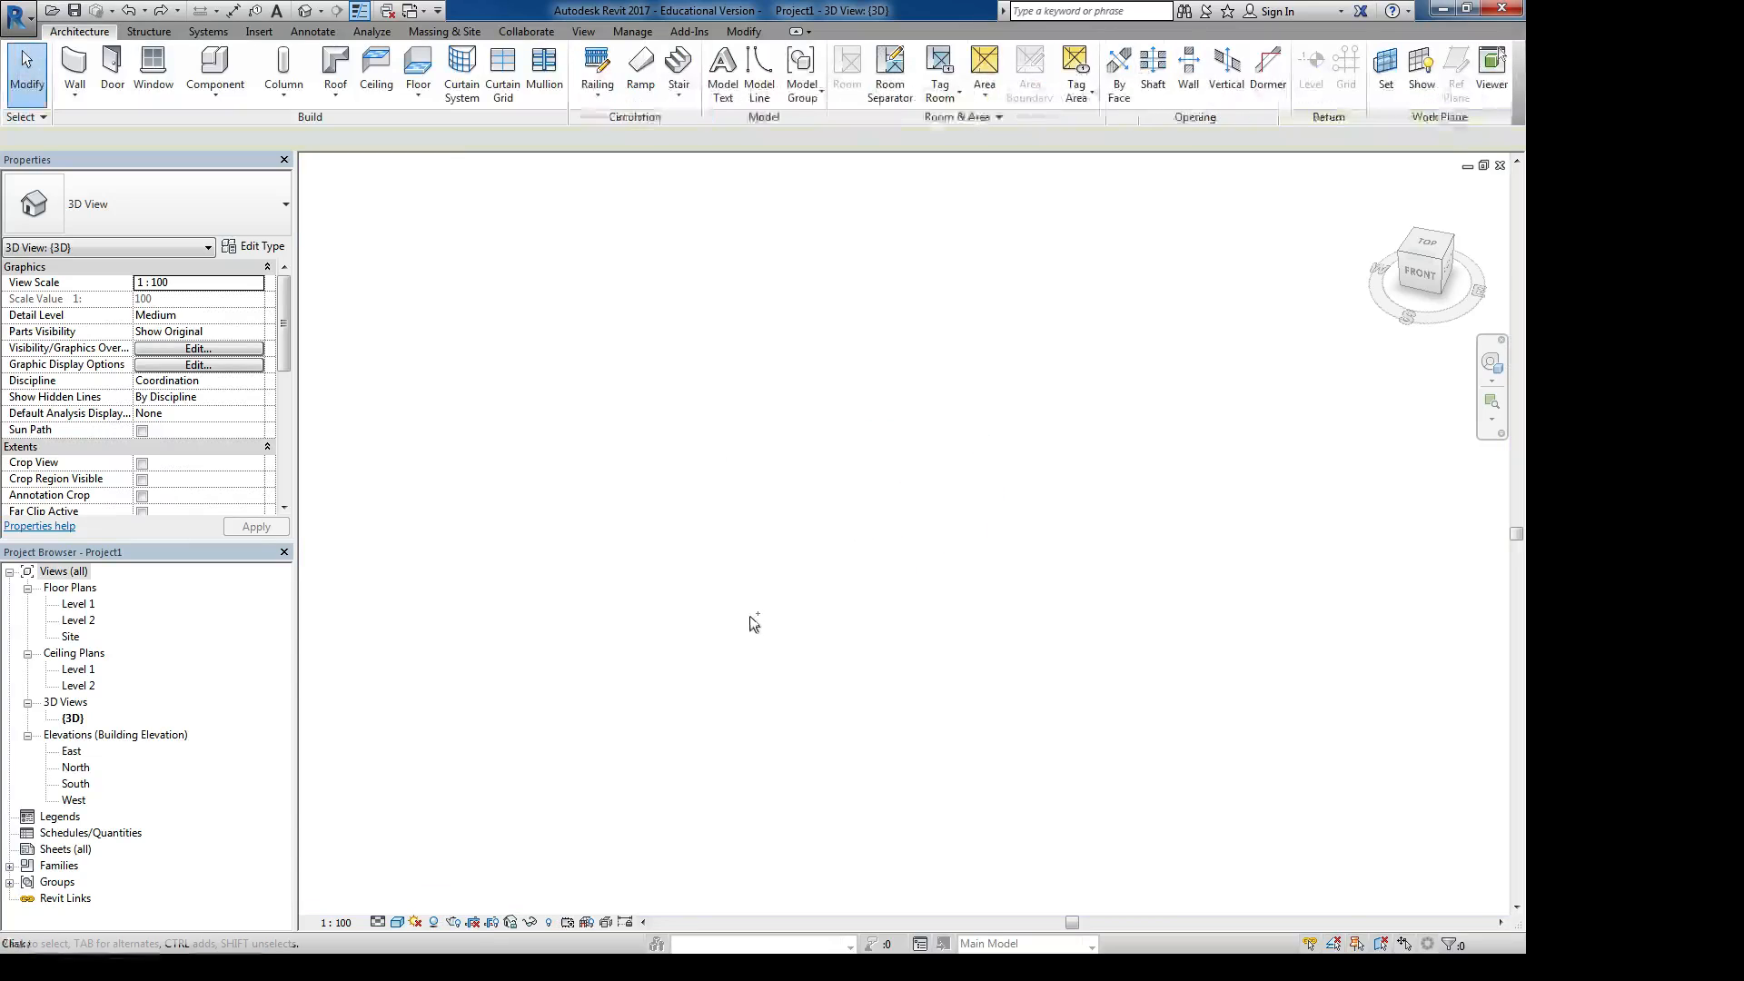
middle_click_drag(750, 614, 963, 654, "shift")
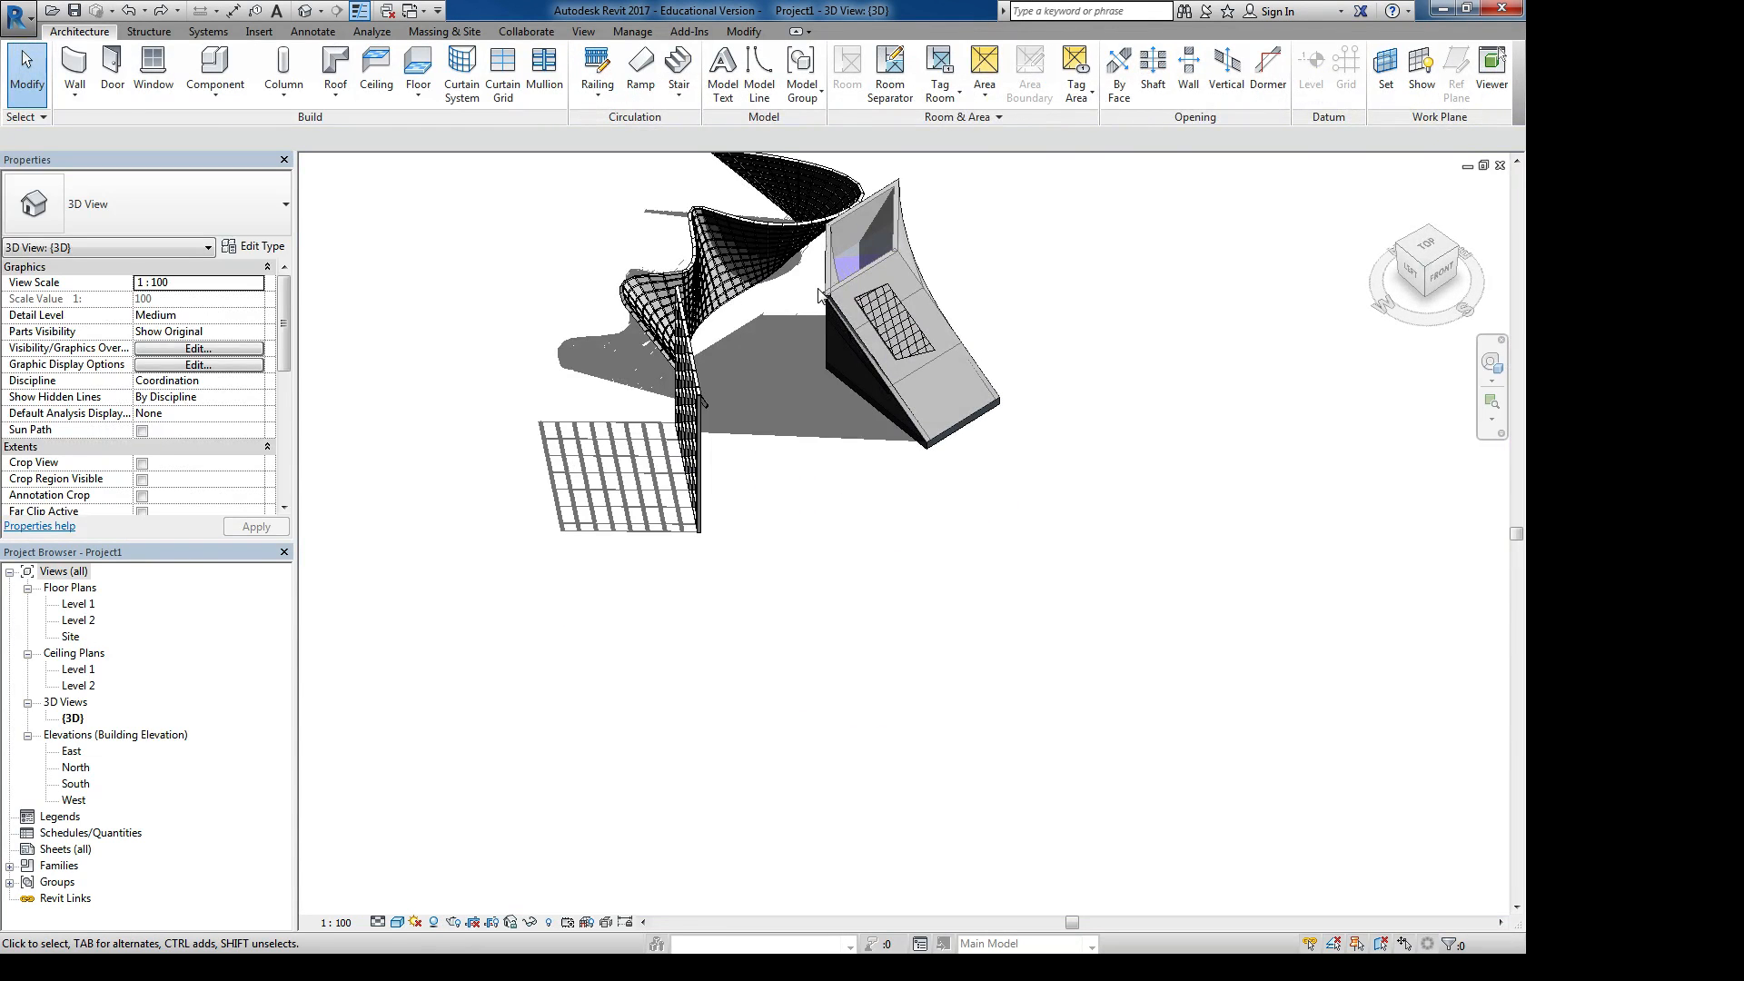
Delete the inclined Generic - 200mm wall and the curtain system filling its opening
scroll(820, 295, "up", 6)
left_click(717, 375)
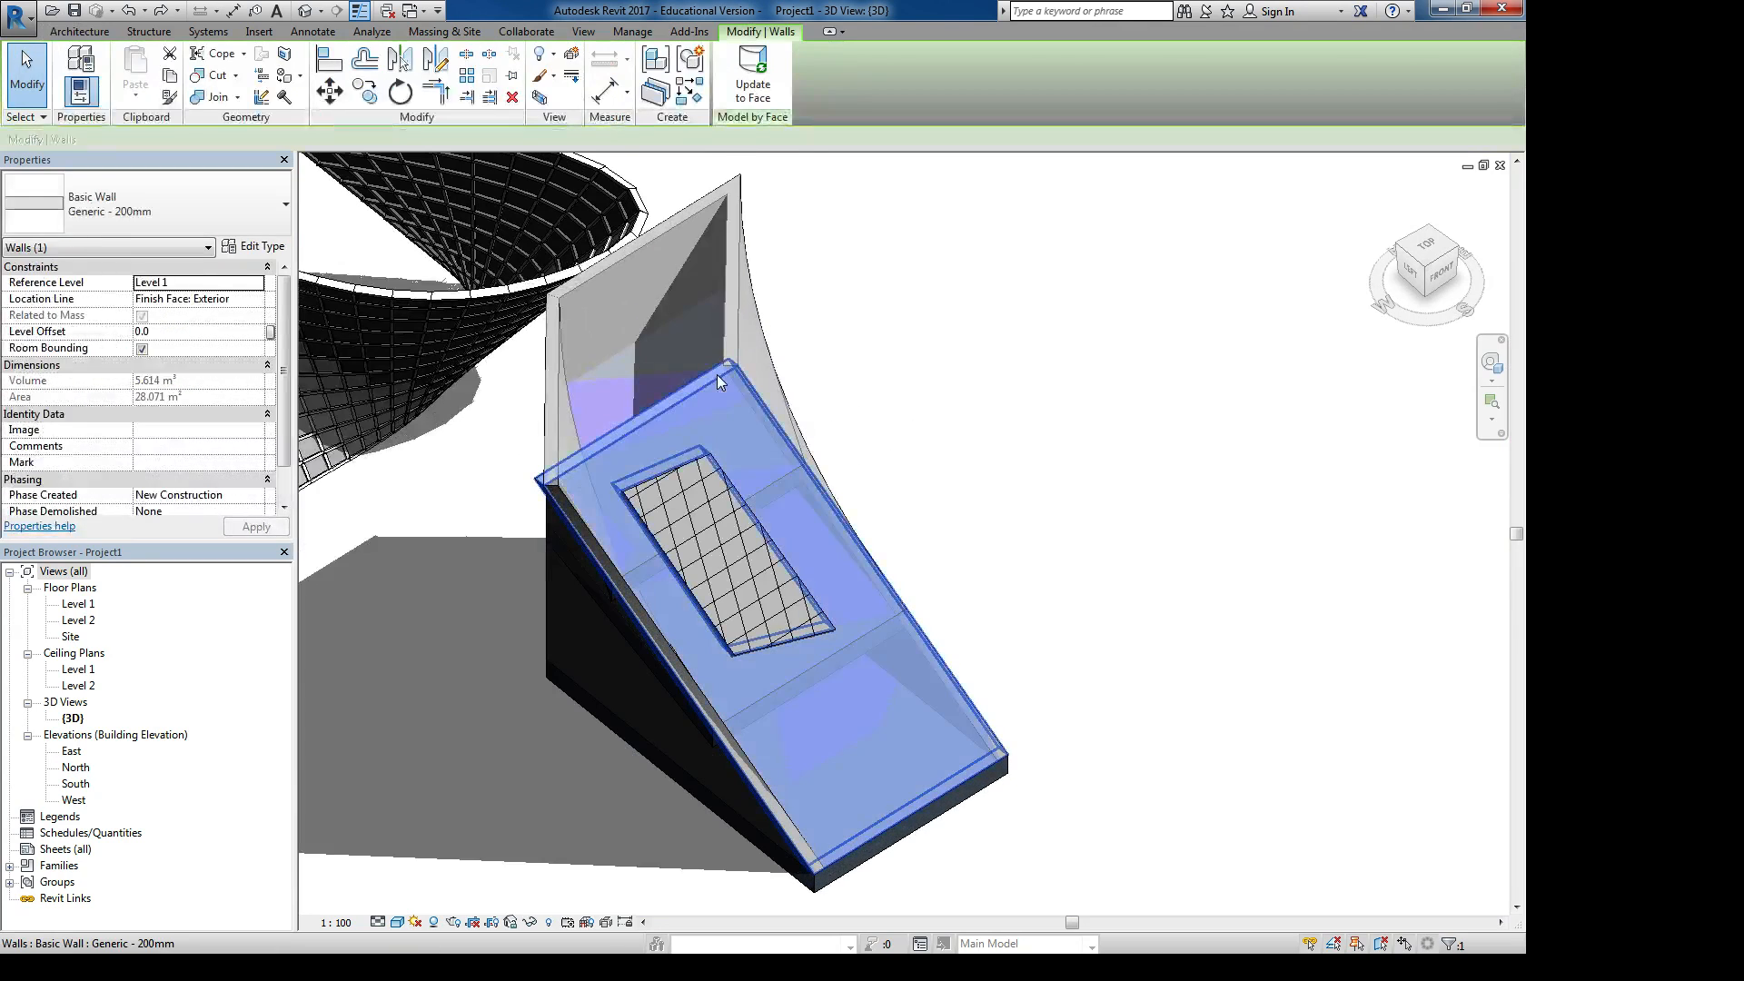
key("Delete")
left_click(715, 458)
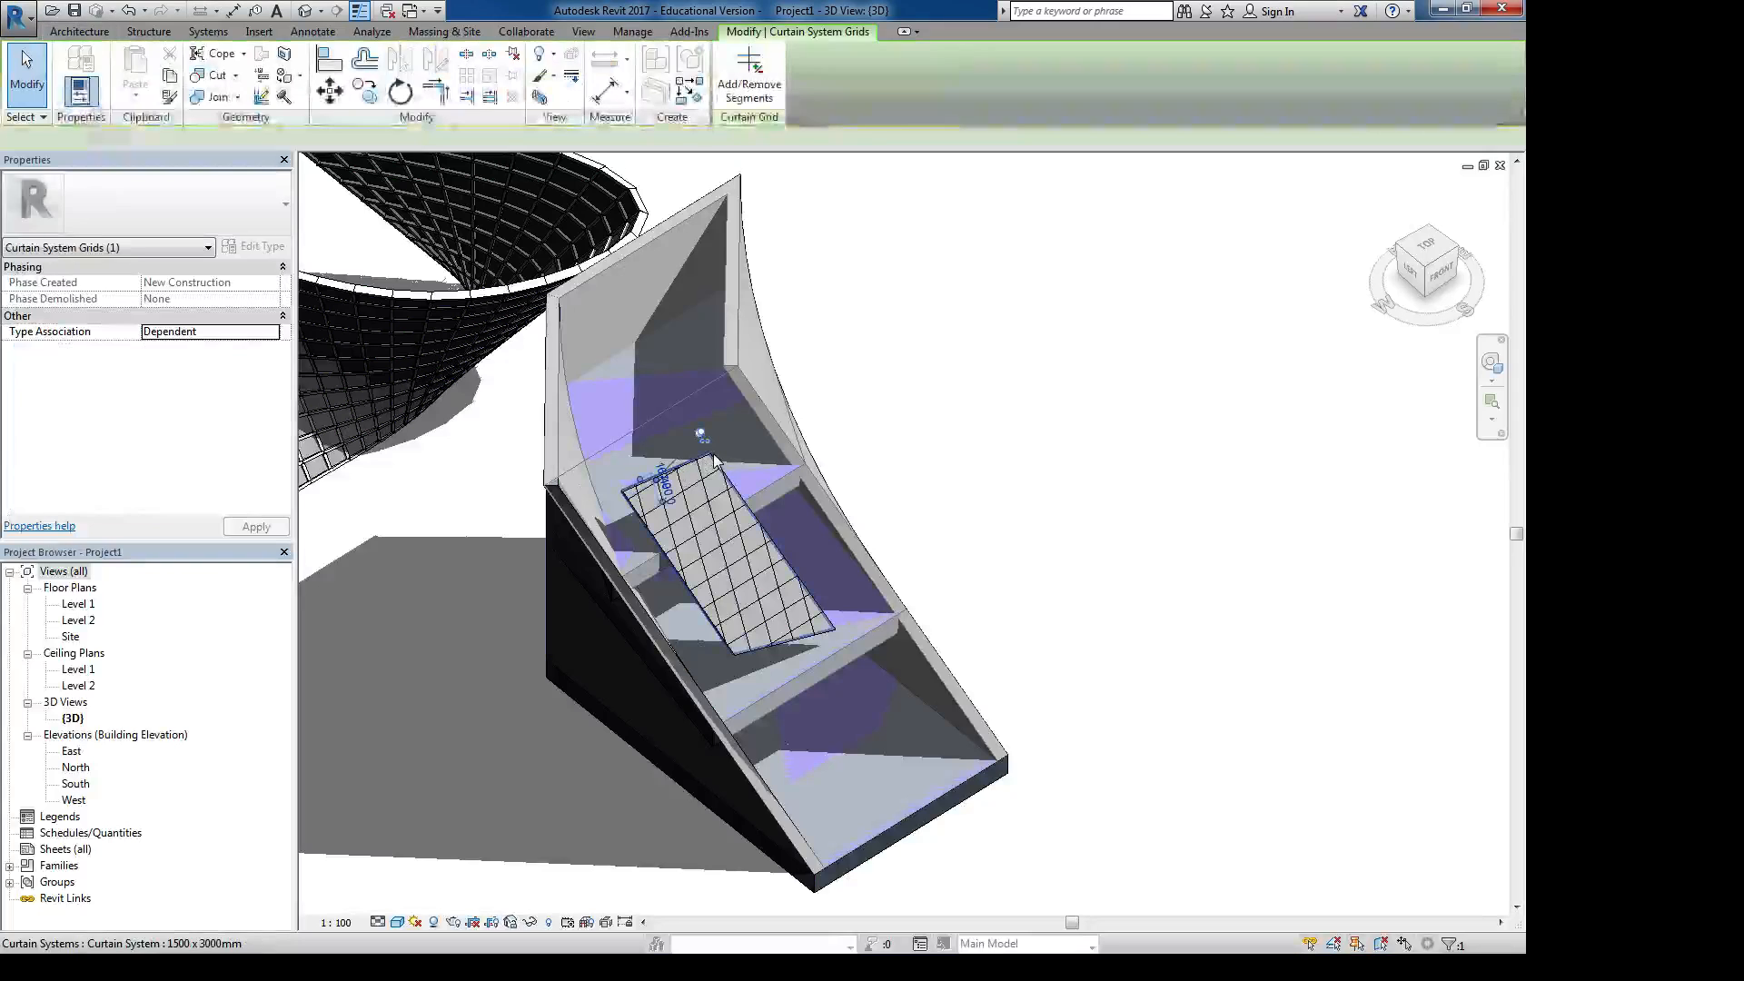
left_click(714, 456)
key("Delete")
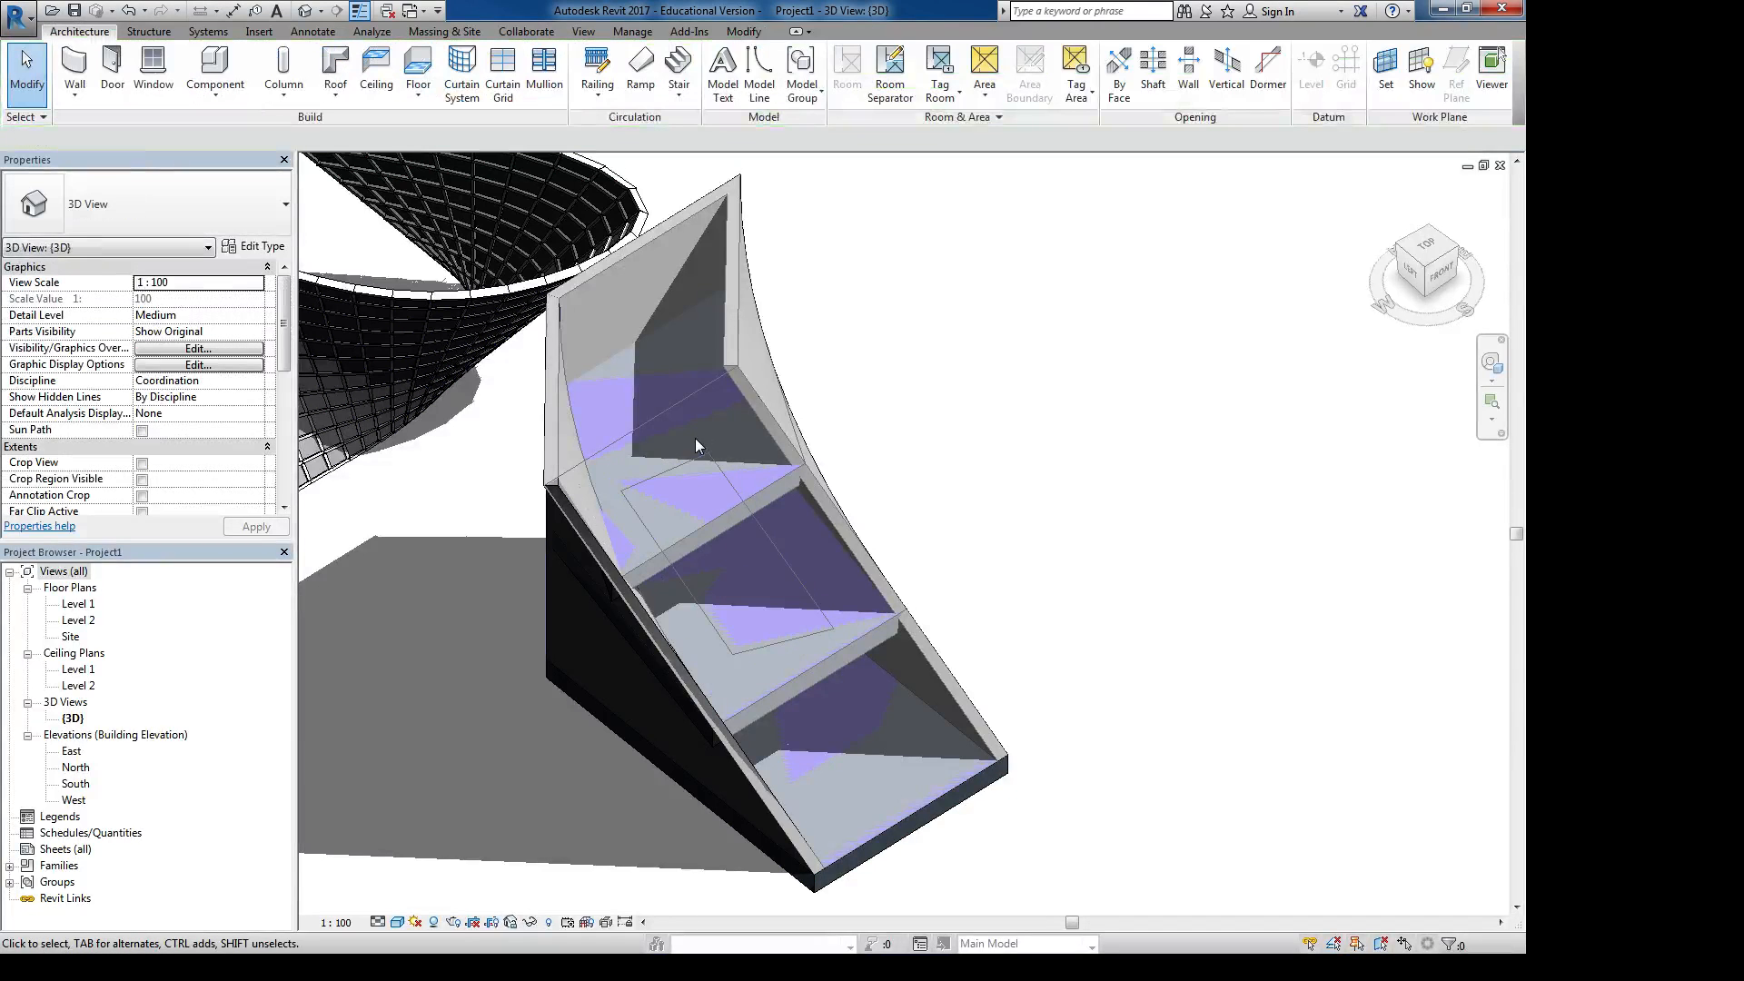
Place a Generic - 200mm wall by face on the sloping mass face around the split opening, with location line Finish Face: Interior
middle_click_drag(812, 716, 734, 579)
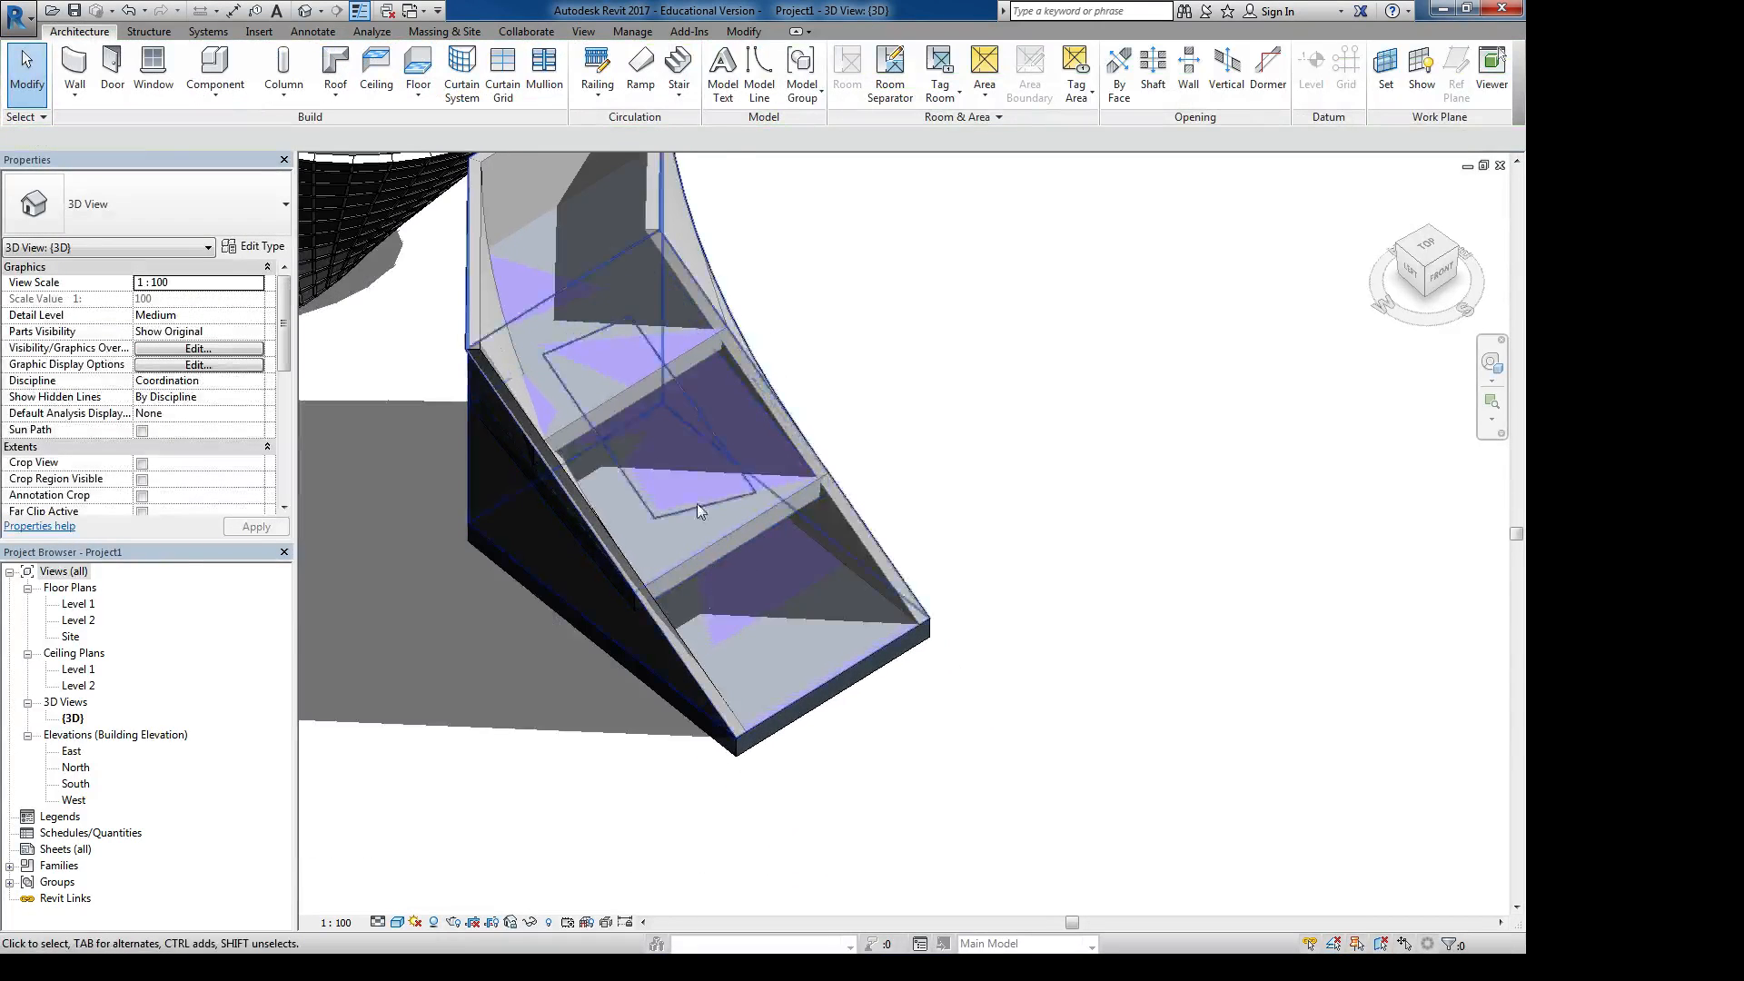
left_click(74, 73)
key("Escape")
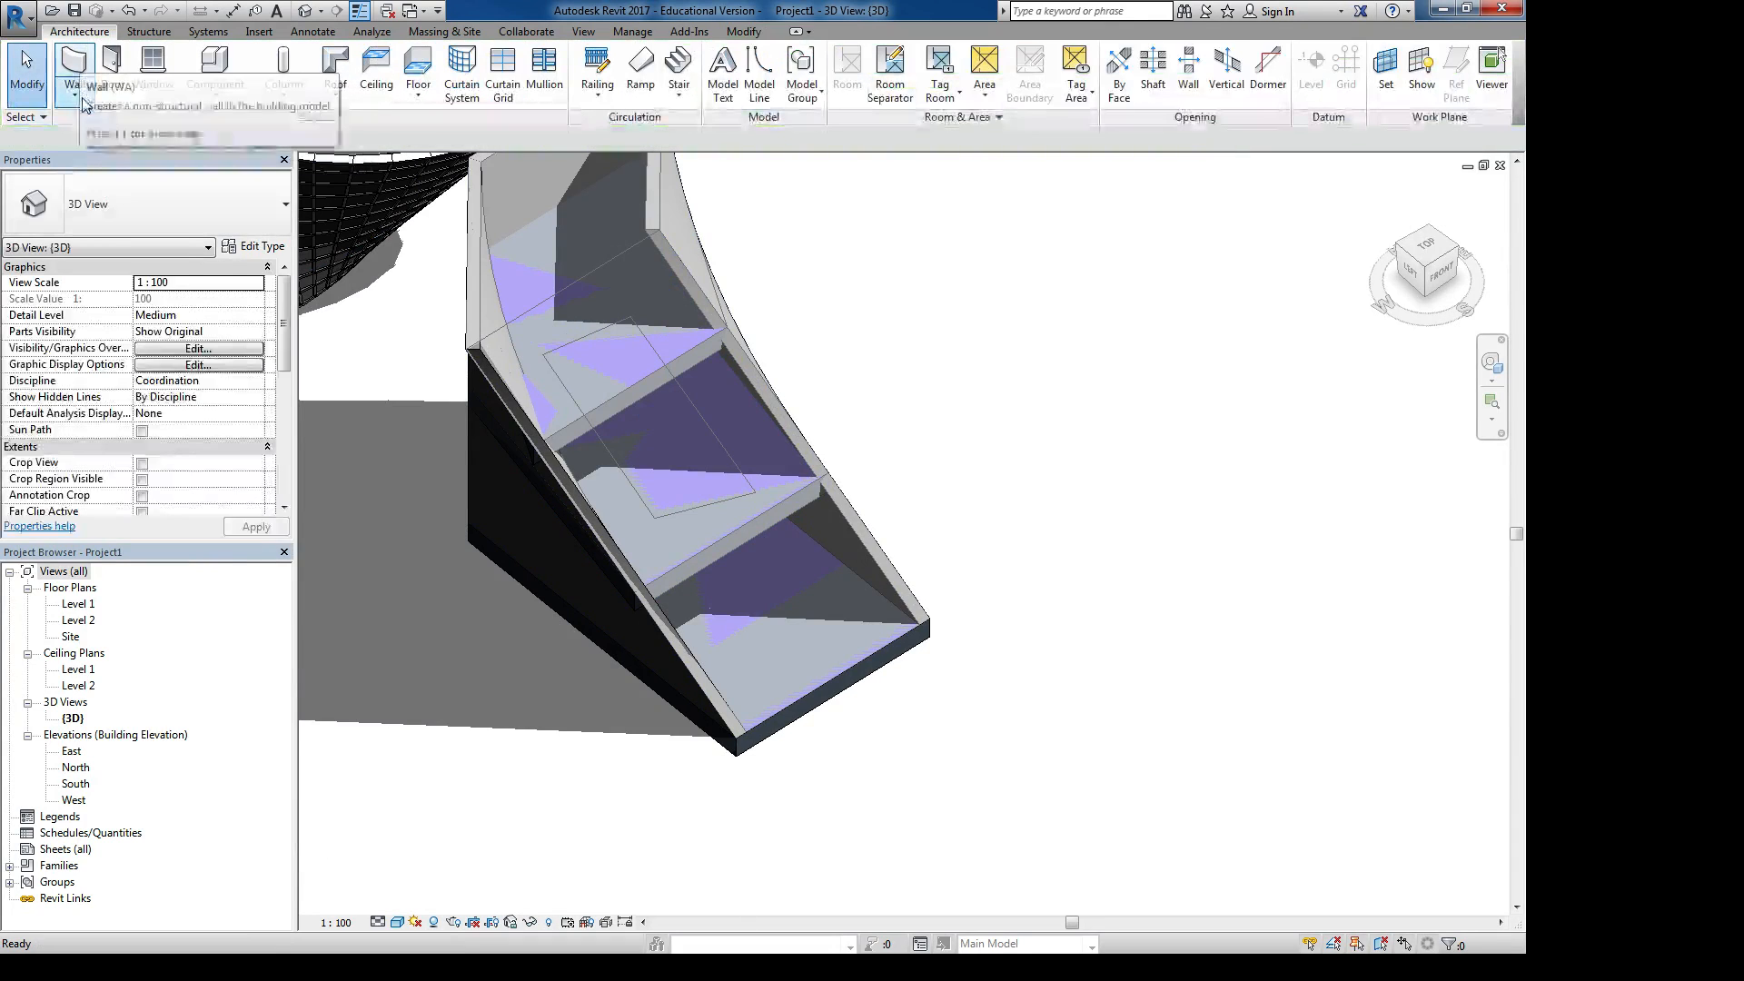
left_click(74, 94)
left_click(107, 200)
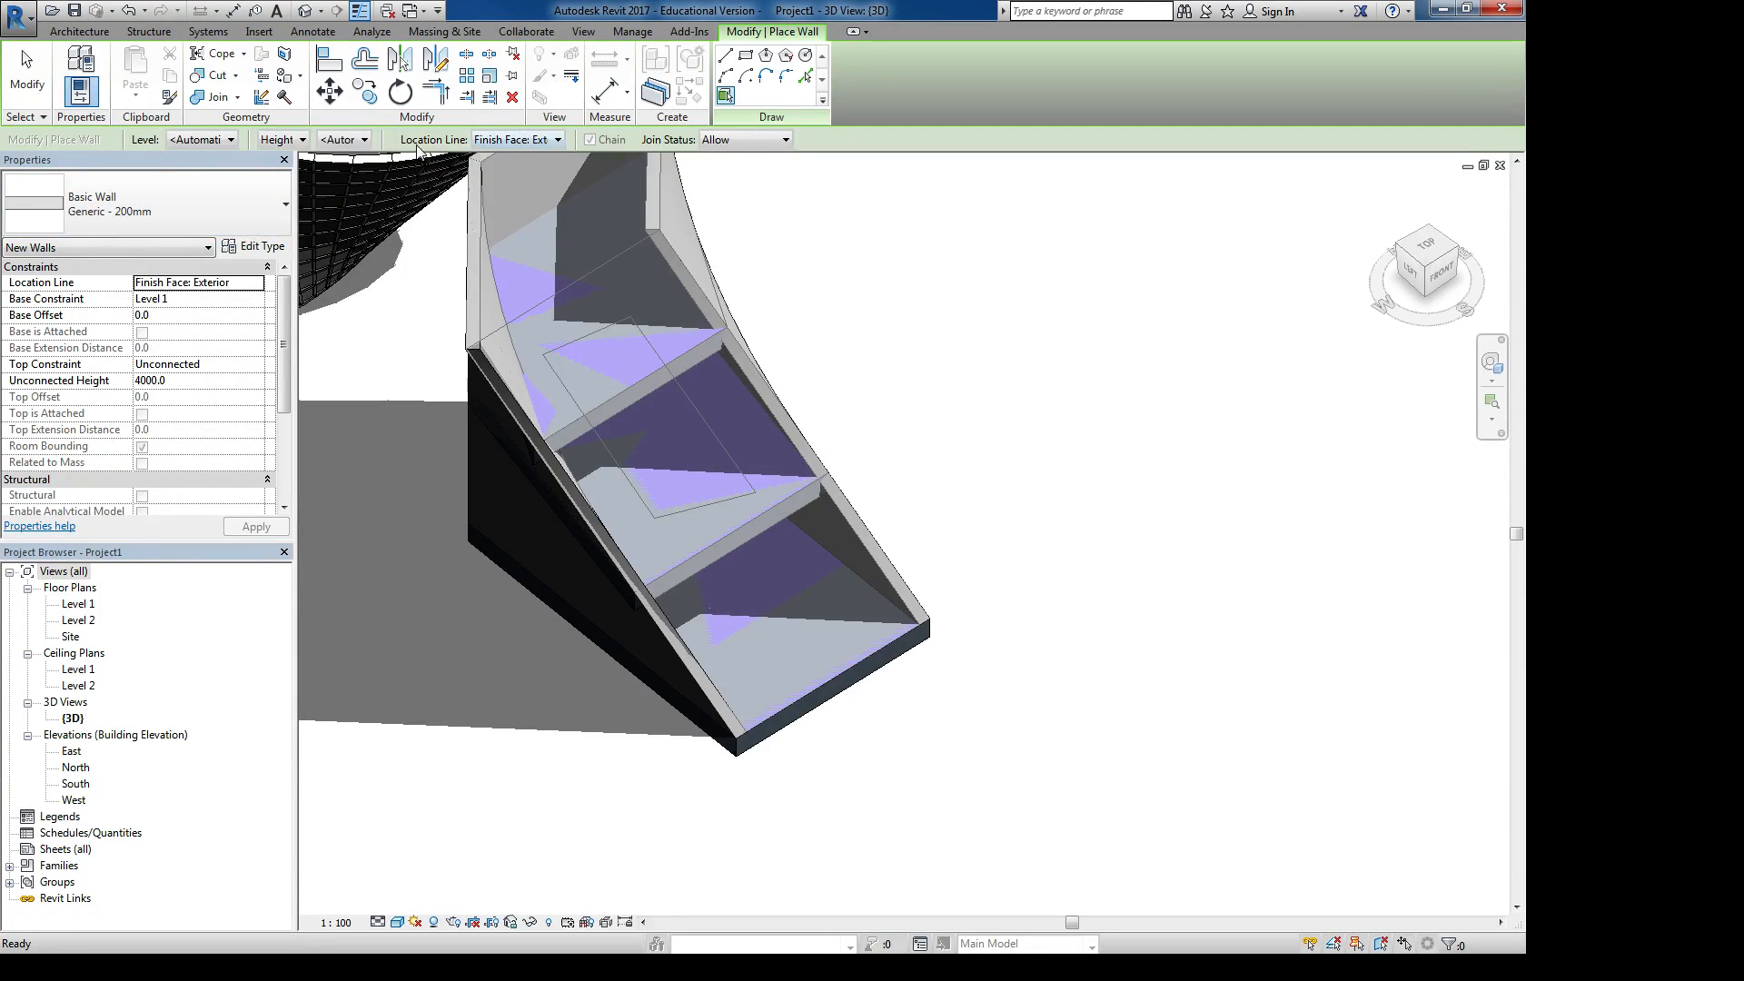
left_click(495, 140)
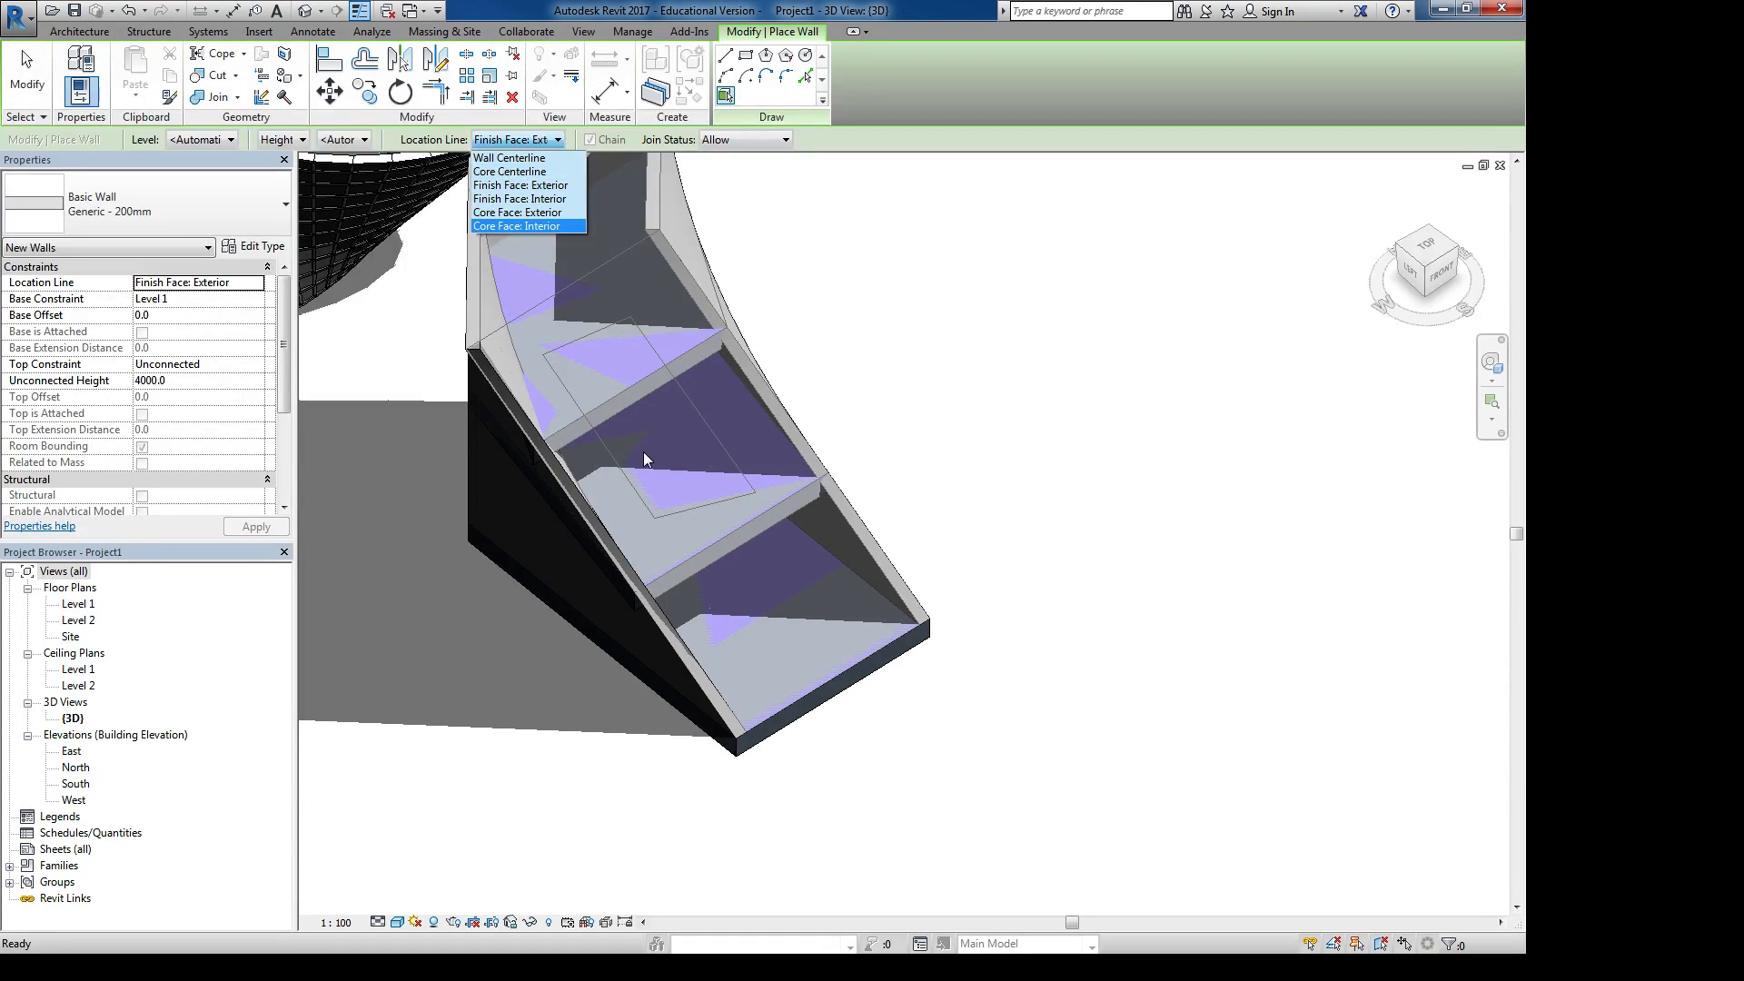
left_click(877, 371)
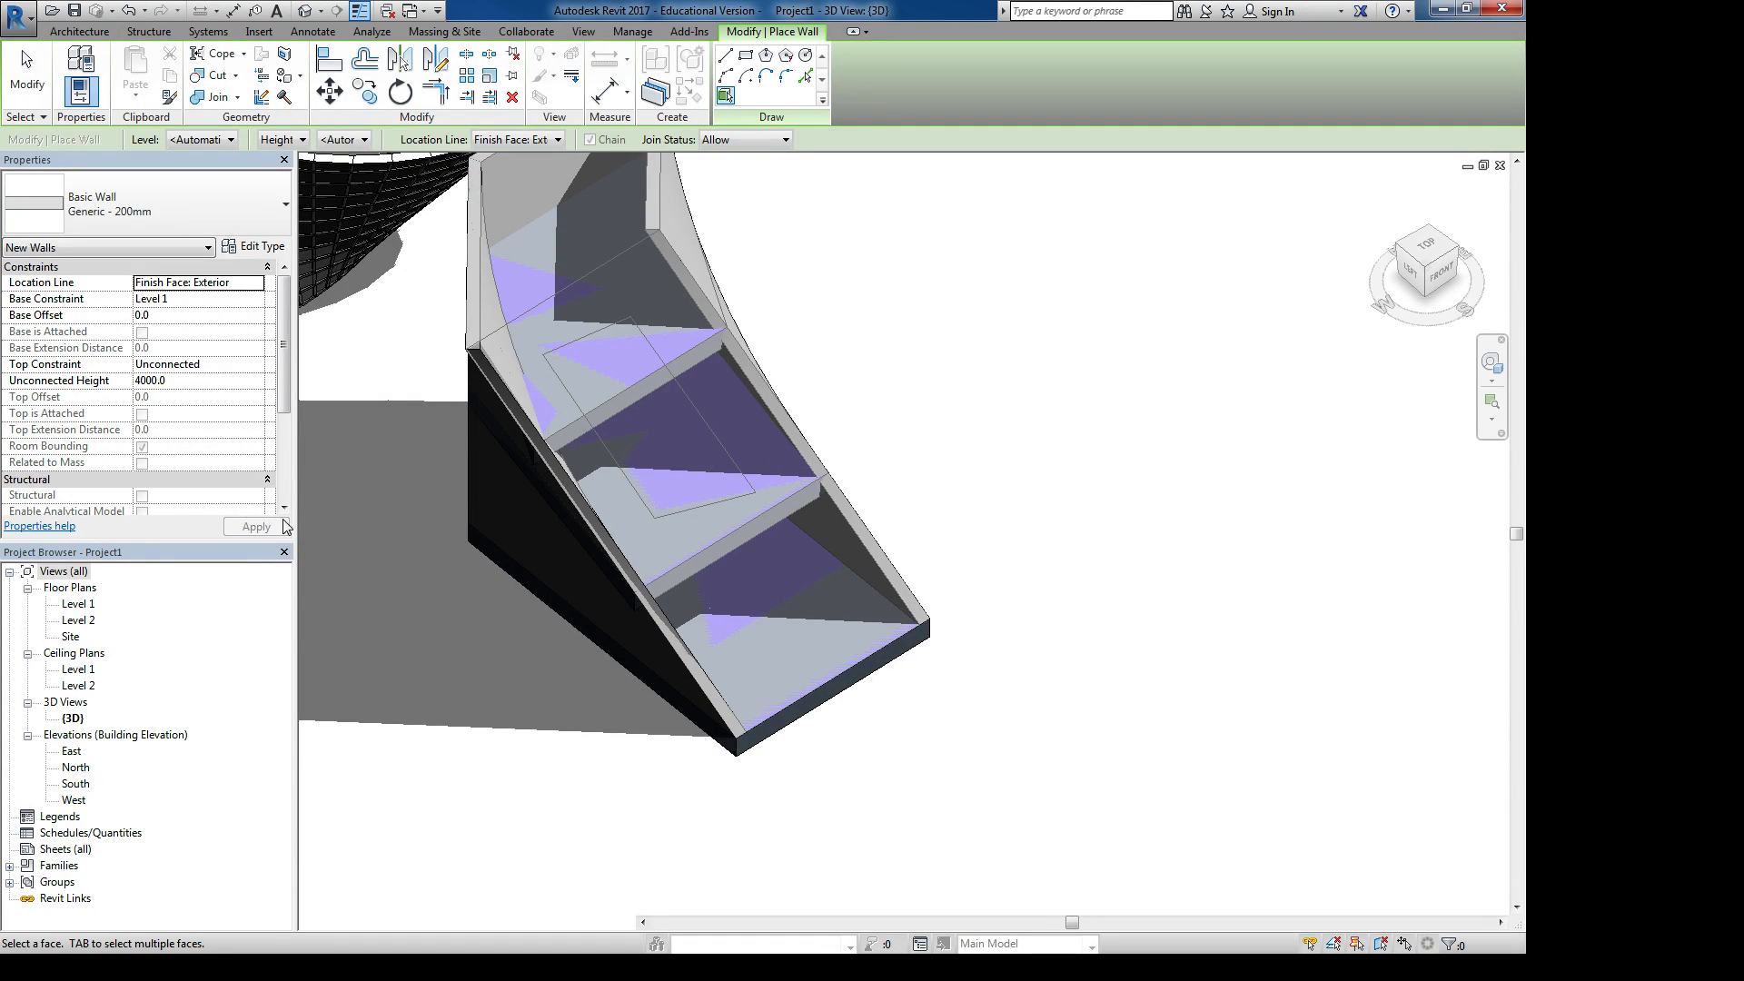
middle_click_drag(478, 405, 464, 451, "shift")
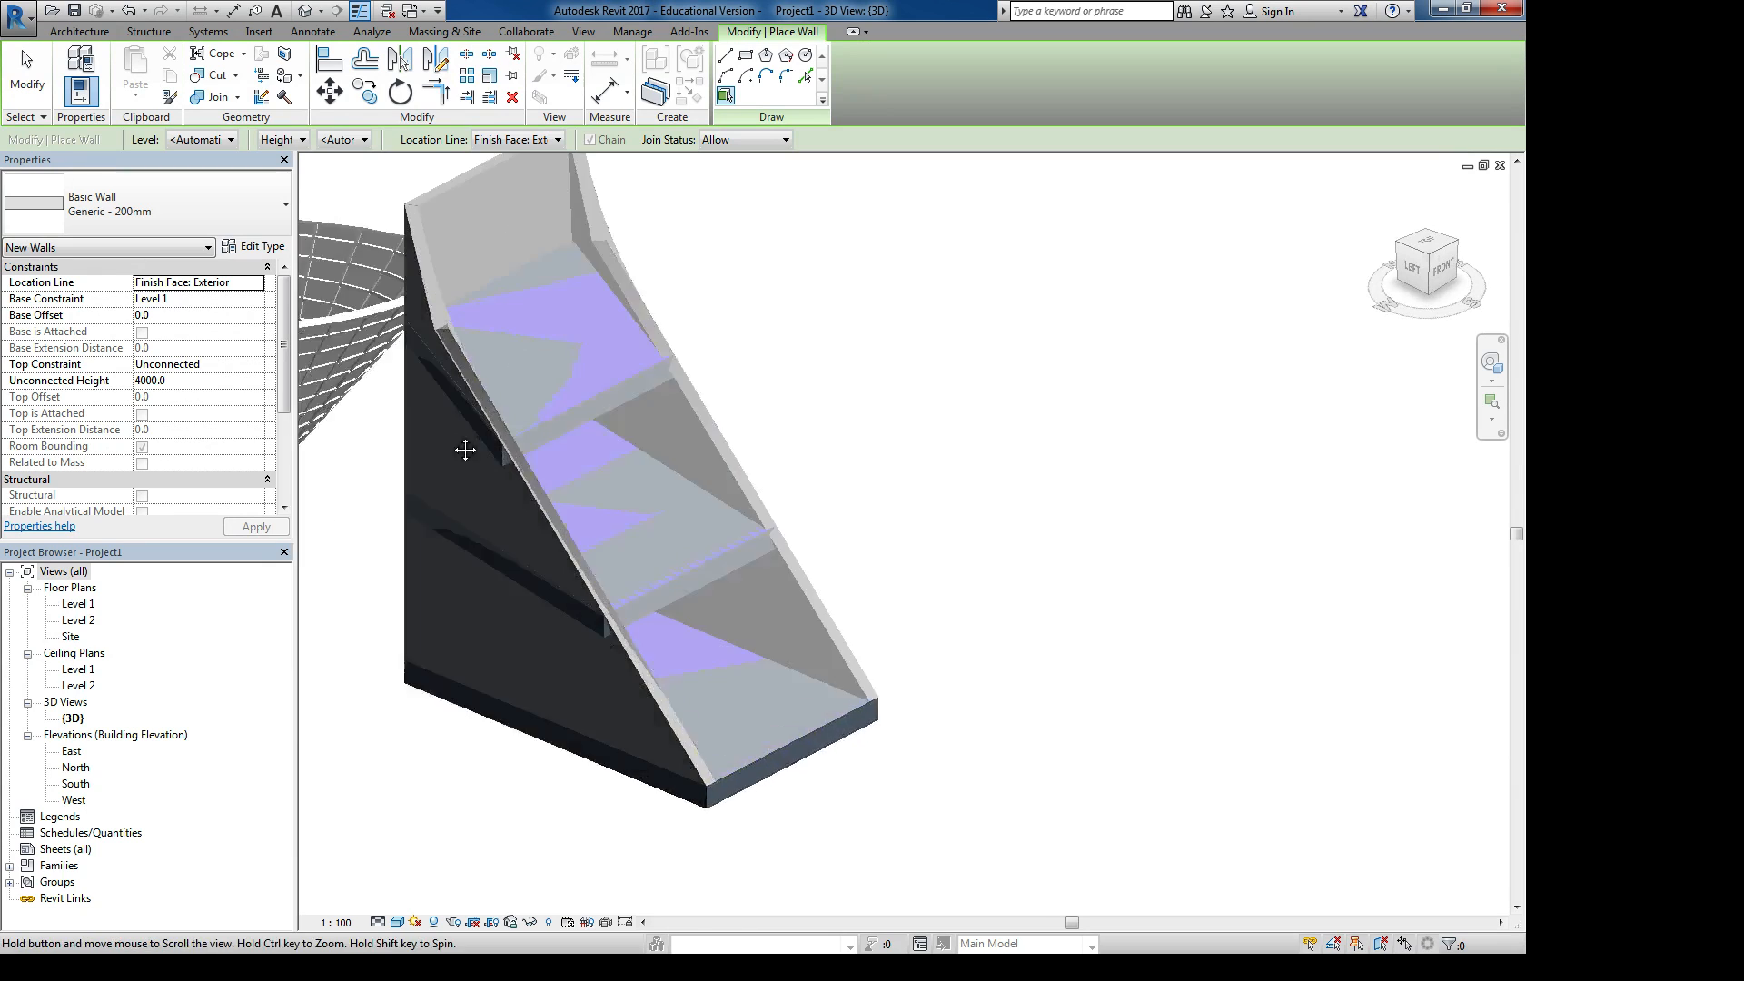
scroll(658, 467, "up", 3)
scroll(652, 467, "down", 2)
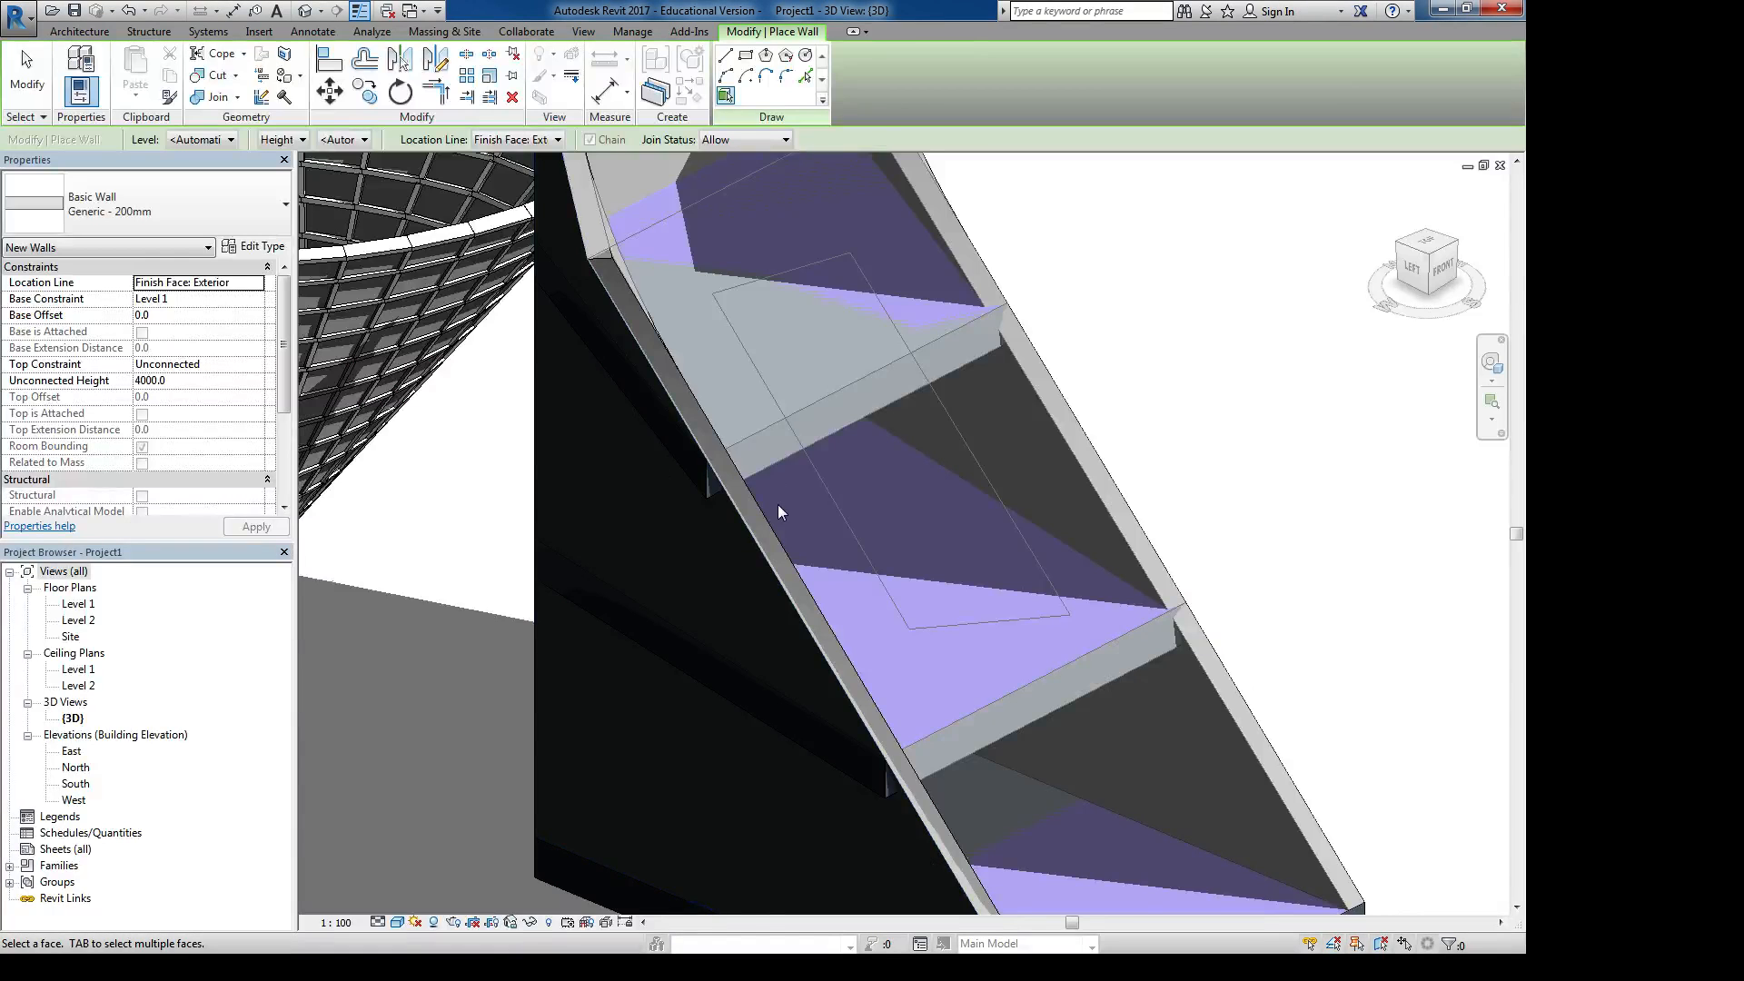
scroll(777, 504, "down", 3)
left_click(504, 142)
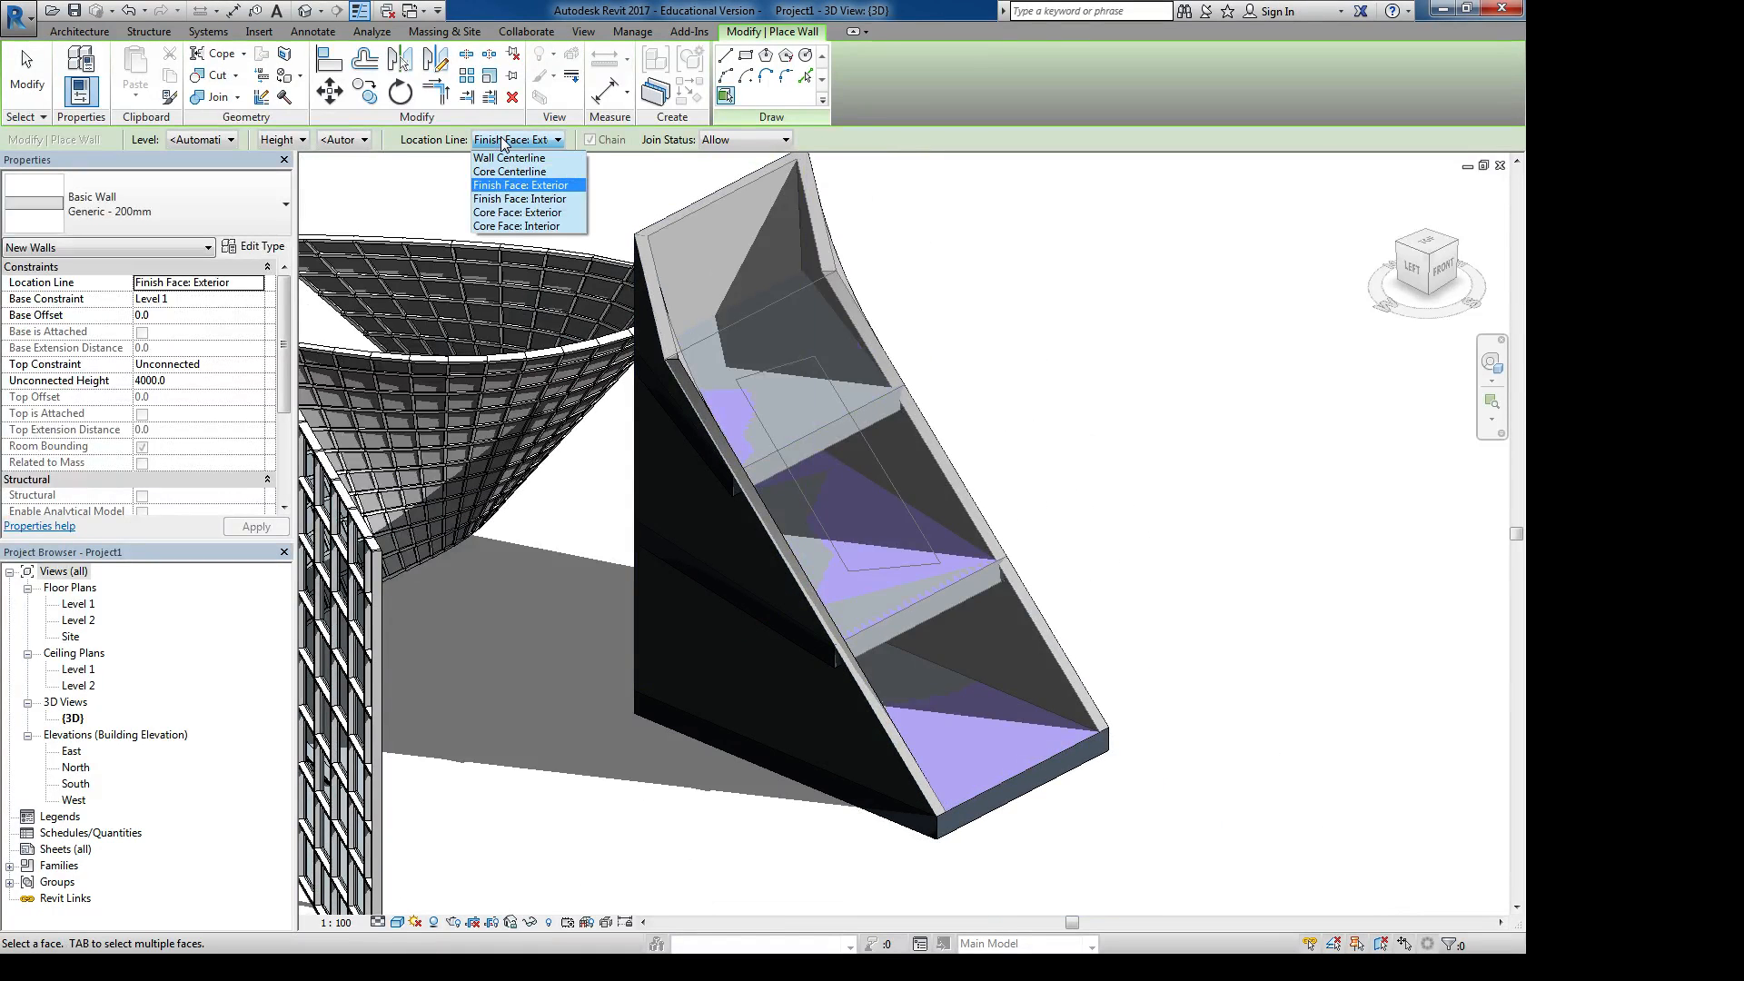
left_click(510, 200)
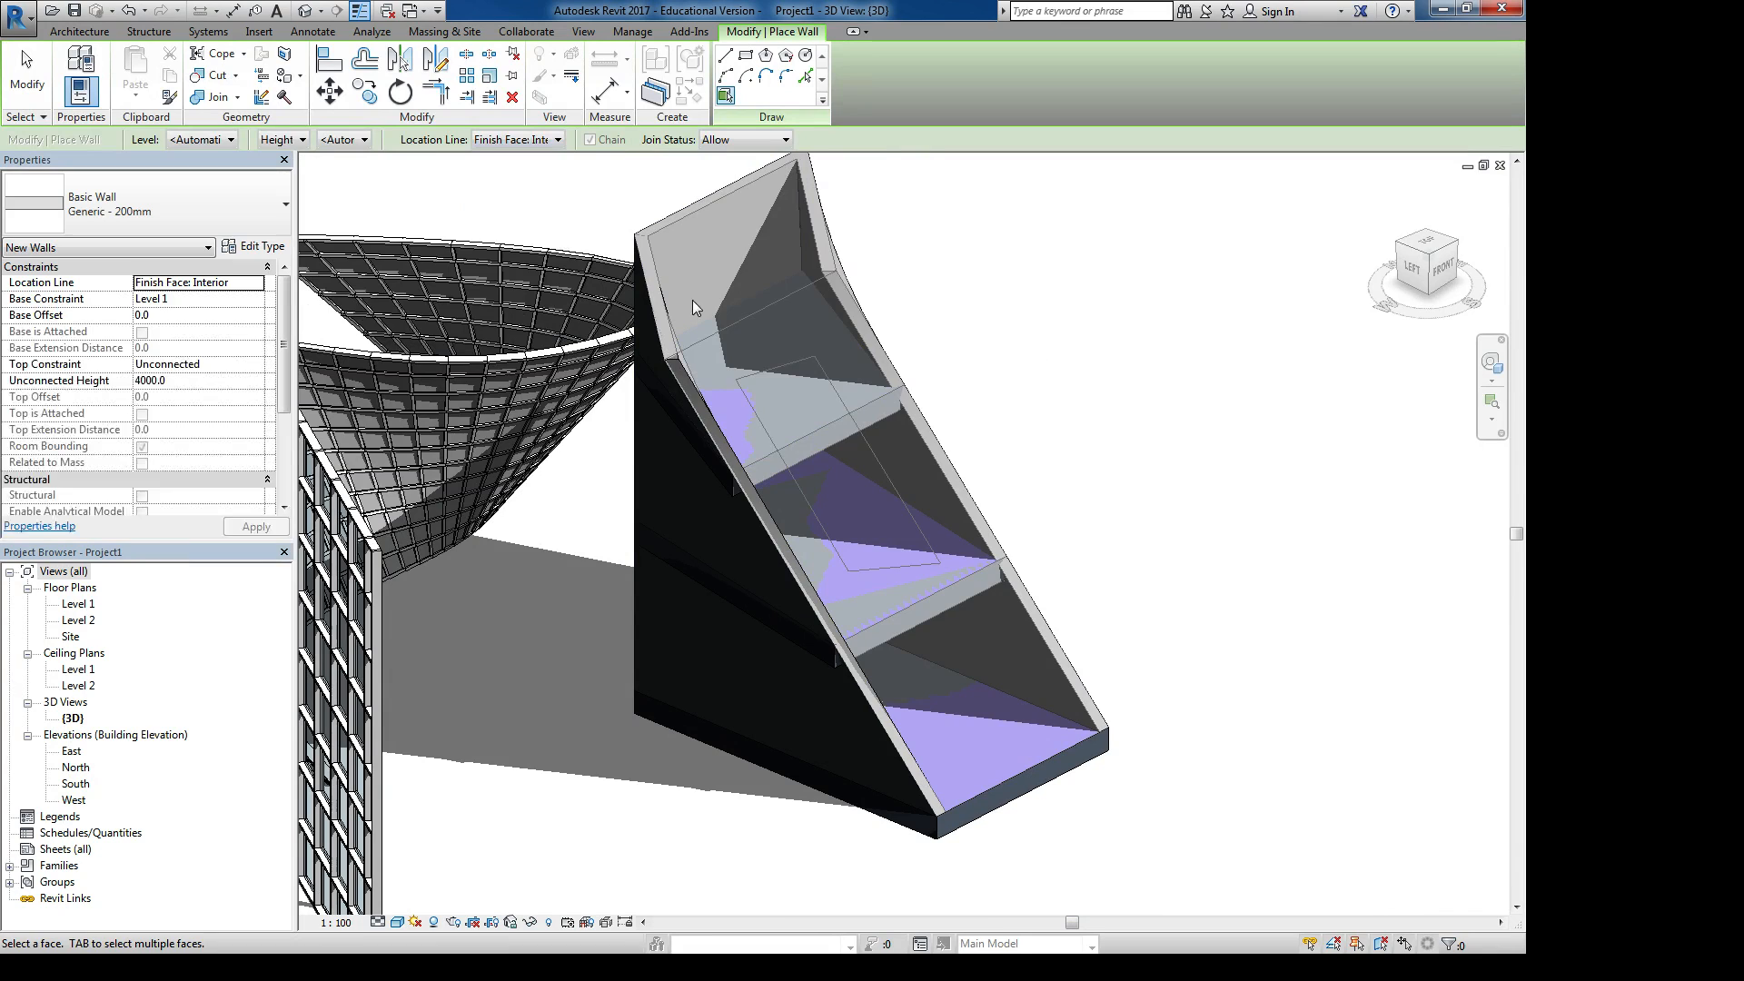
left_click(744, 320)
Set the height offset from level of the base floor under the inclined wall to 300
middle_click_drag(661, 416, 805, 343, "shift")
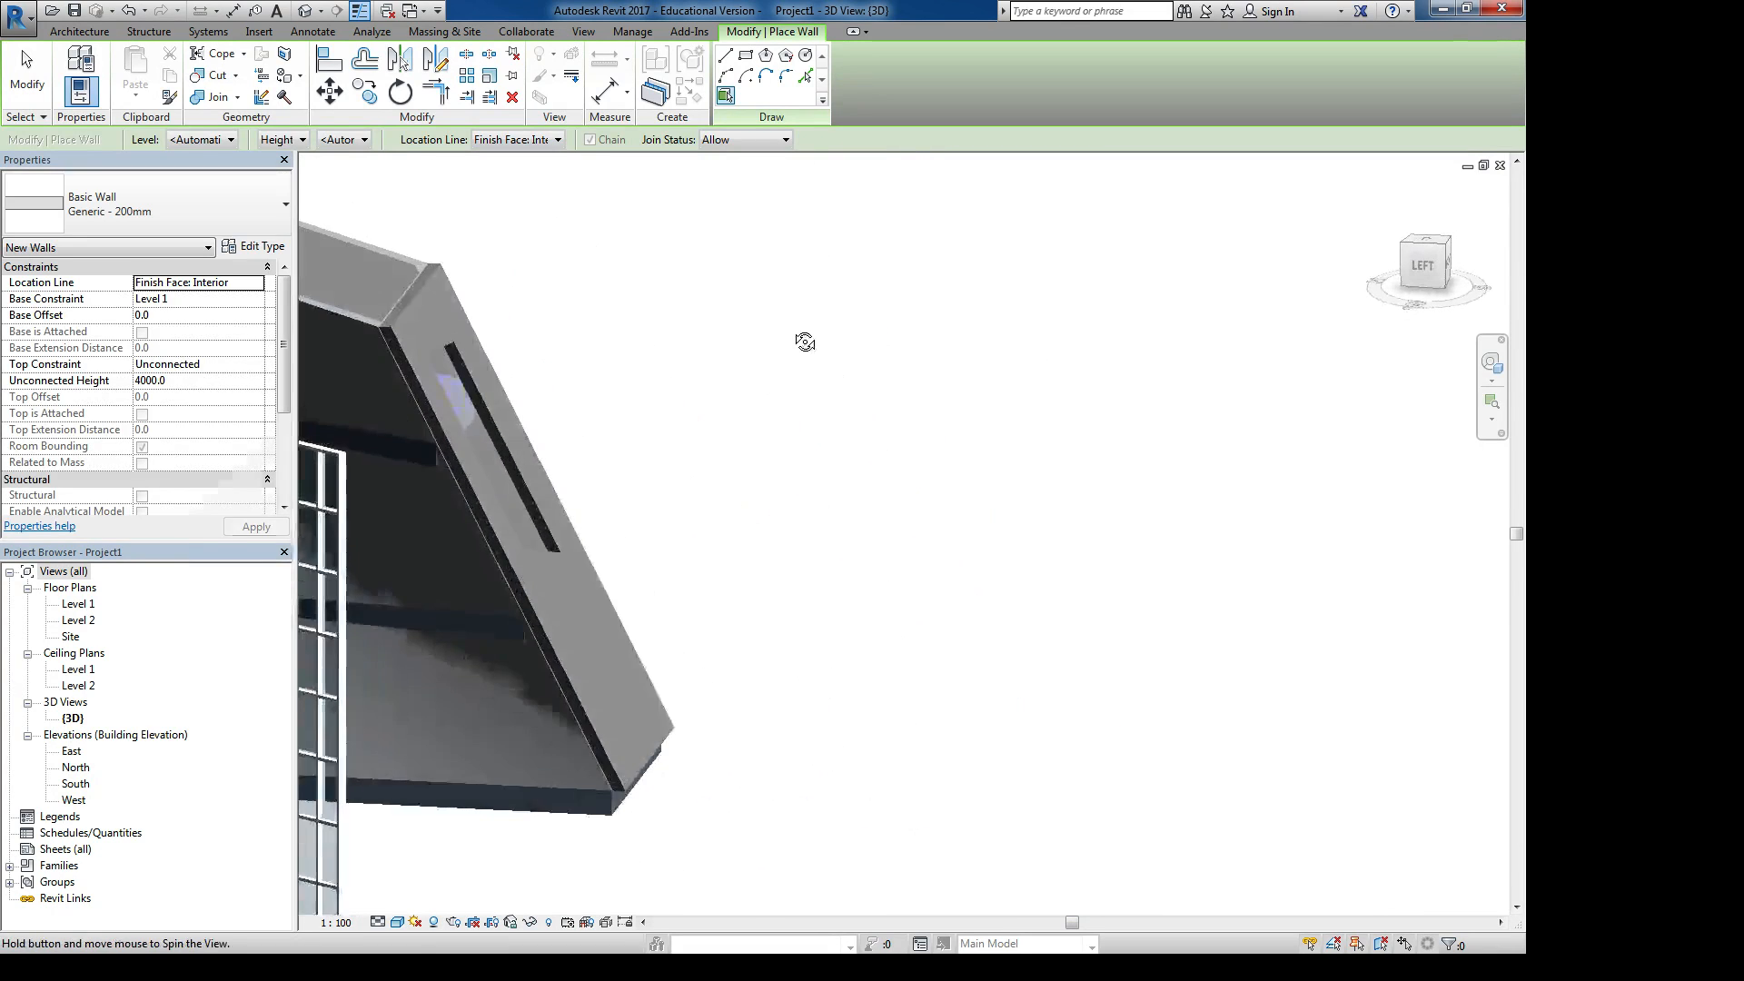
middle_click_drag(615, 499, 898, 399)
scroll(922, 614, "up", 2)
scroll(828, 734, "up", 1)
scroll(829, 734, "up", 2)
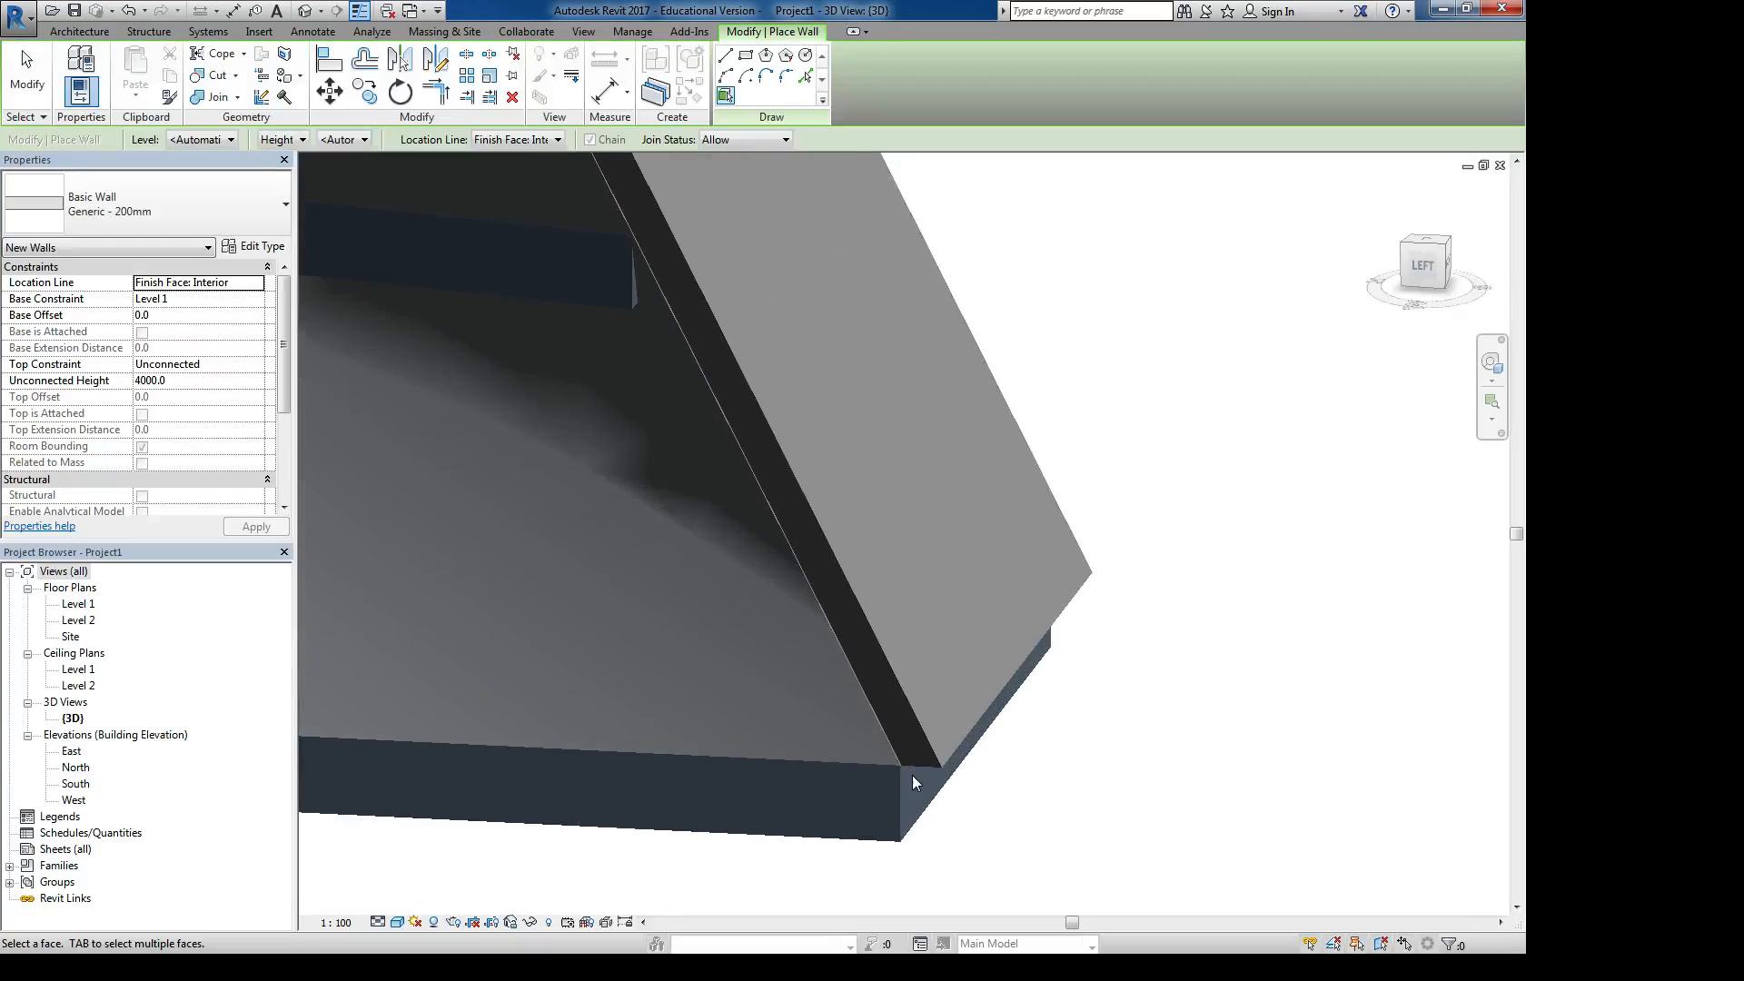
key("Escape")
left_click(902, 798)
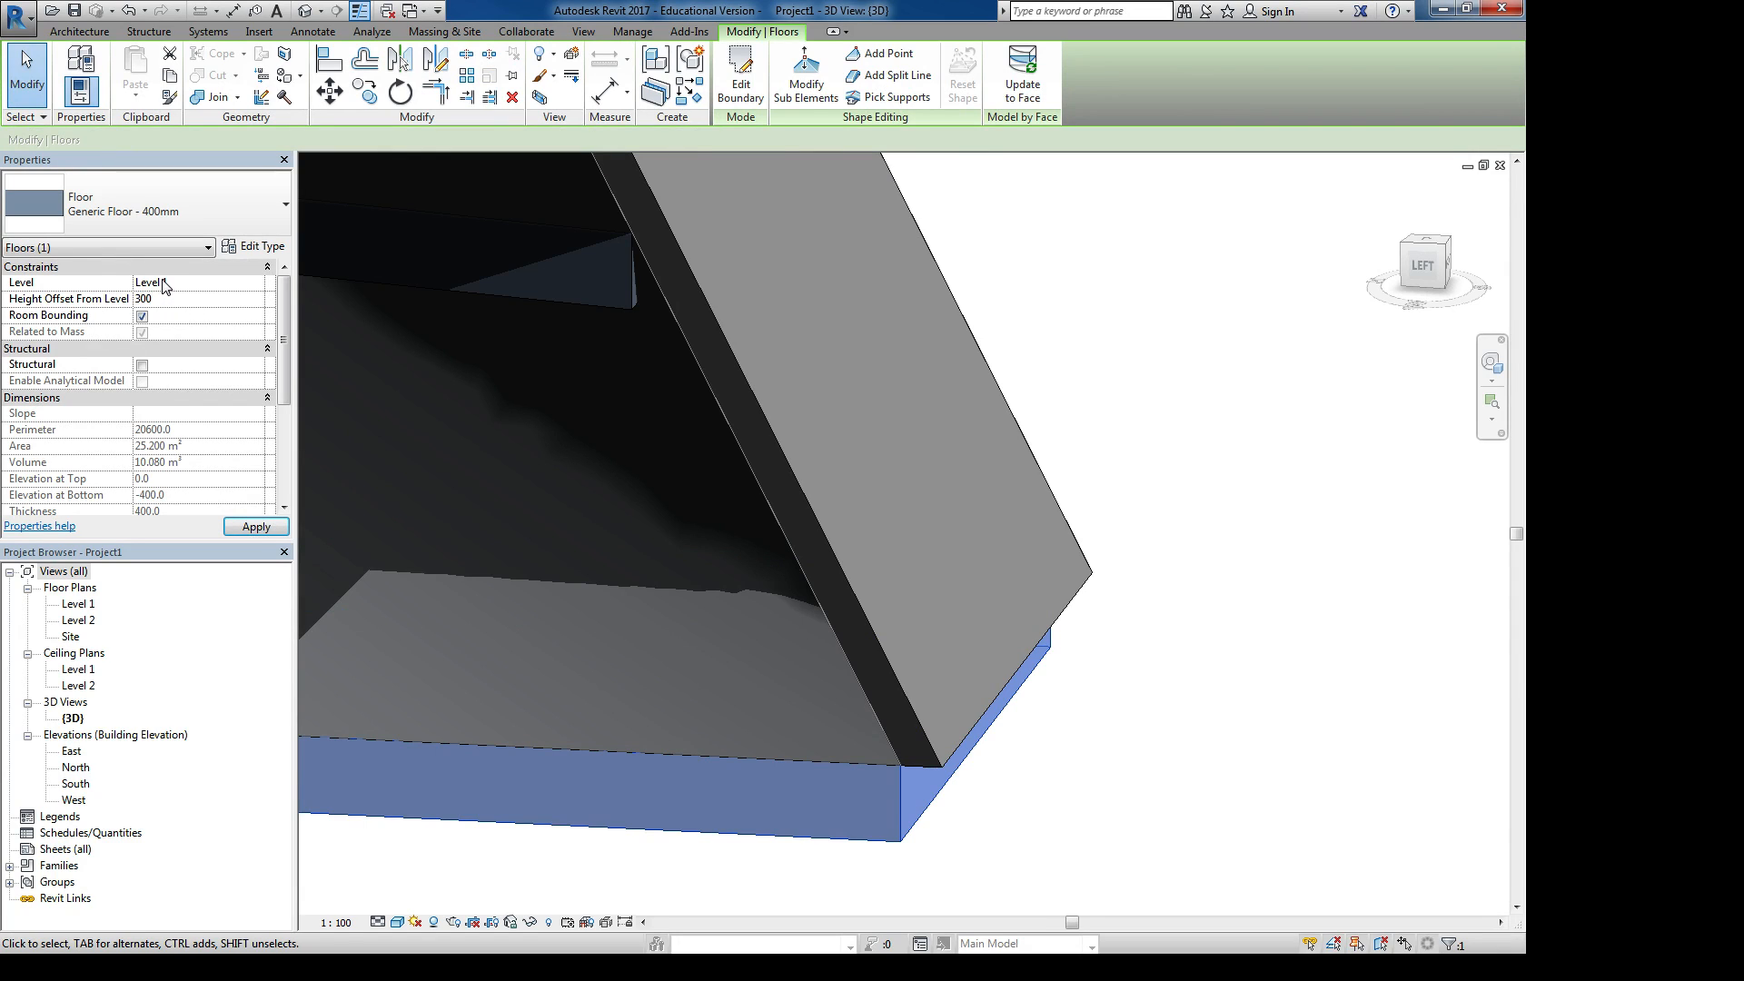
middle_click_drag(1101, 766, 799, 674, "shift")
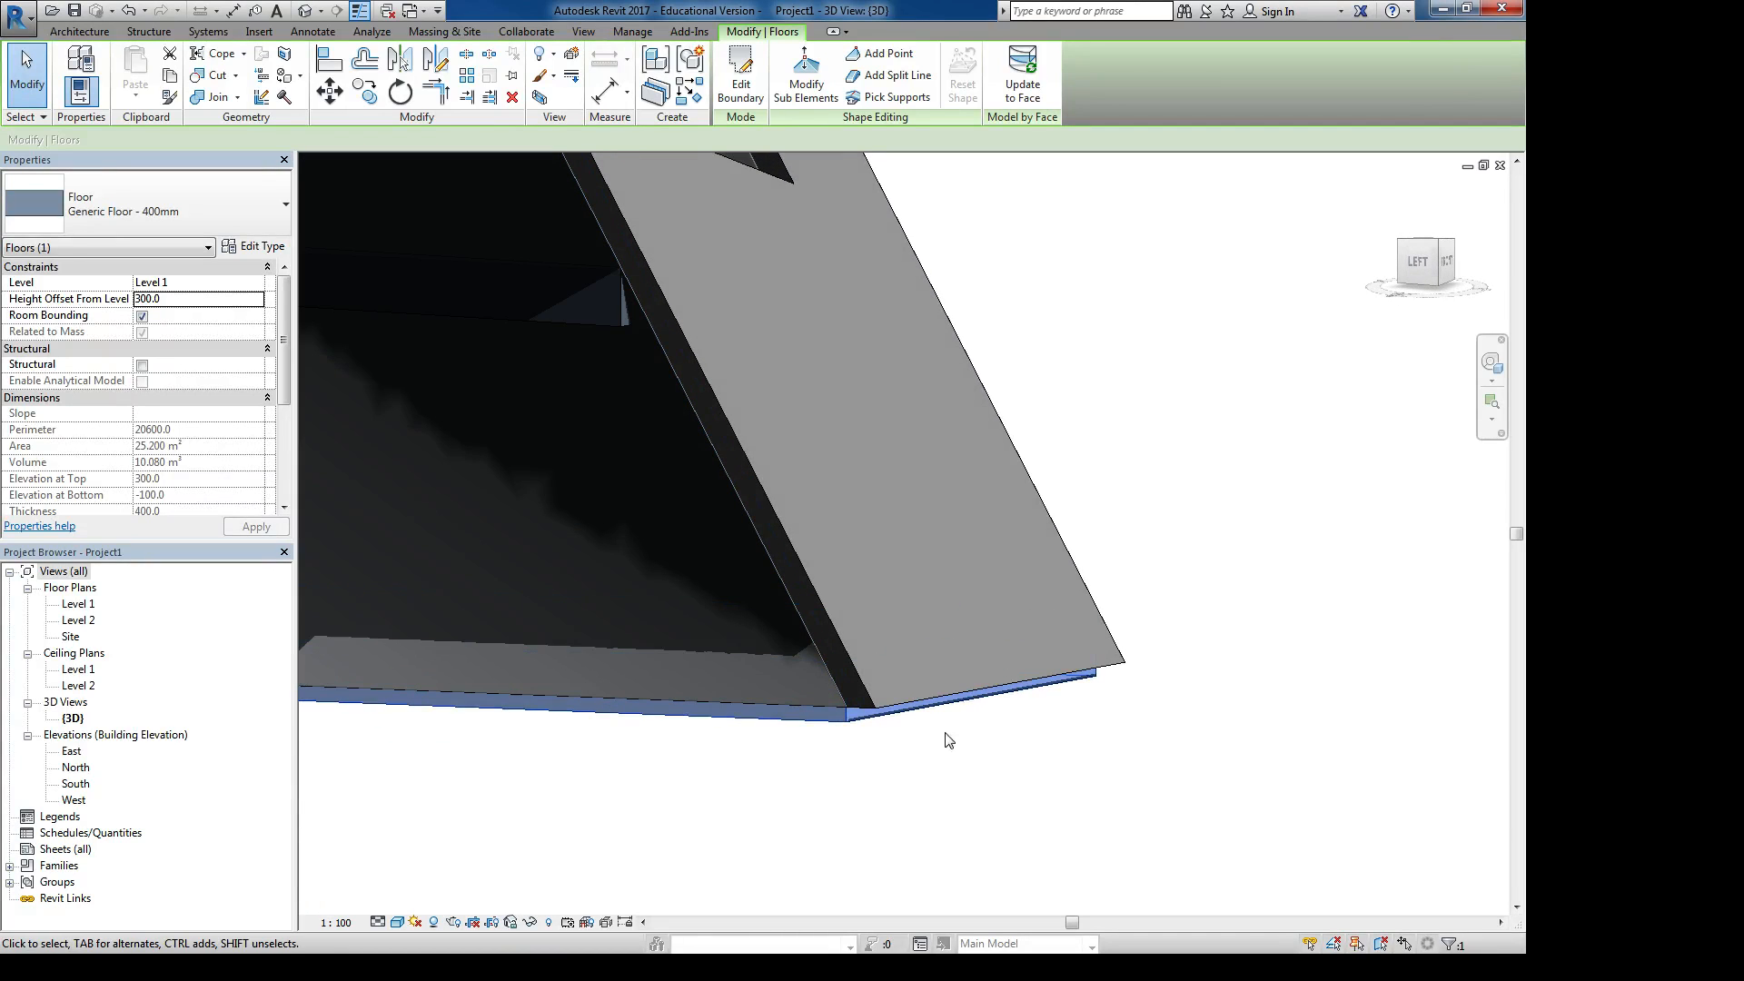
Create a rectangular Generic Floor - 400mm about 4800 by 2300 mm on Level 1, in front of the flat curtain wall
middle_click_drag(949, 740, 643, 688, "shift")
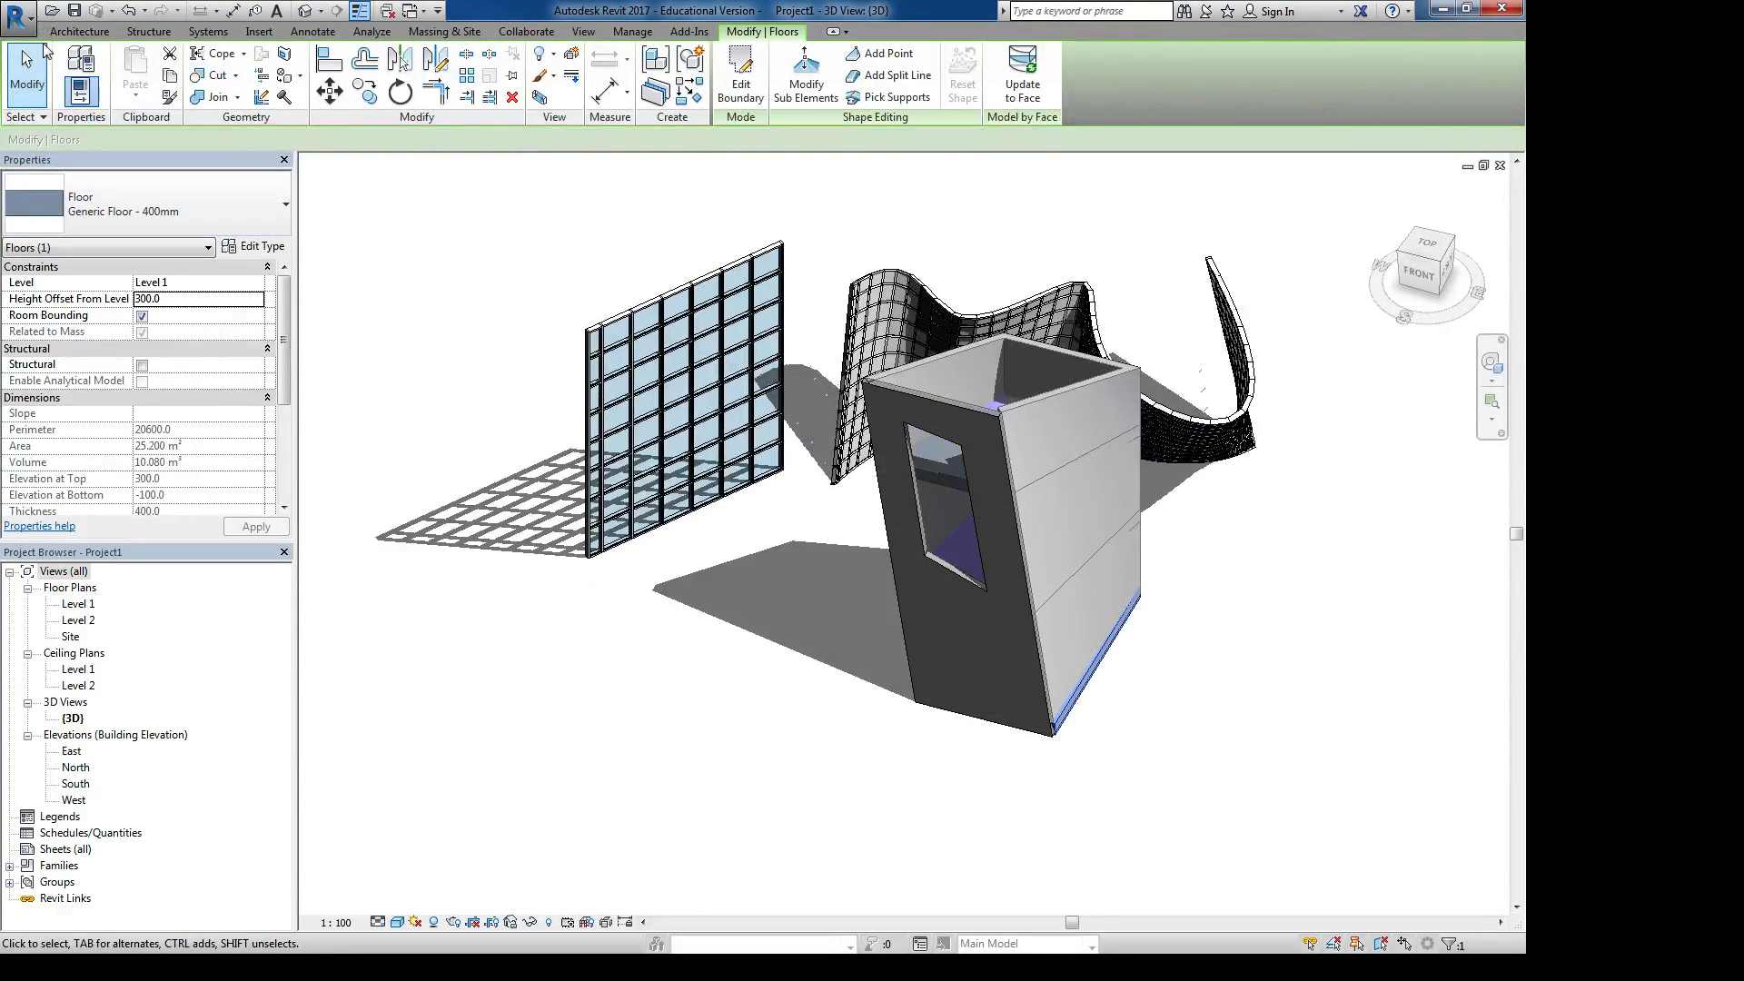
left_click(78, 31)
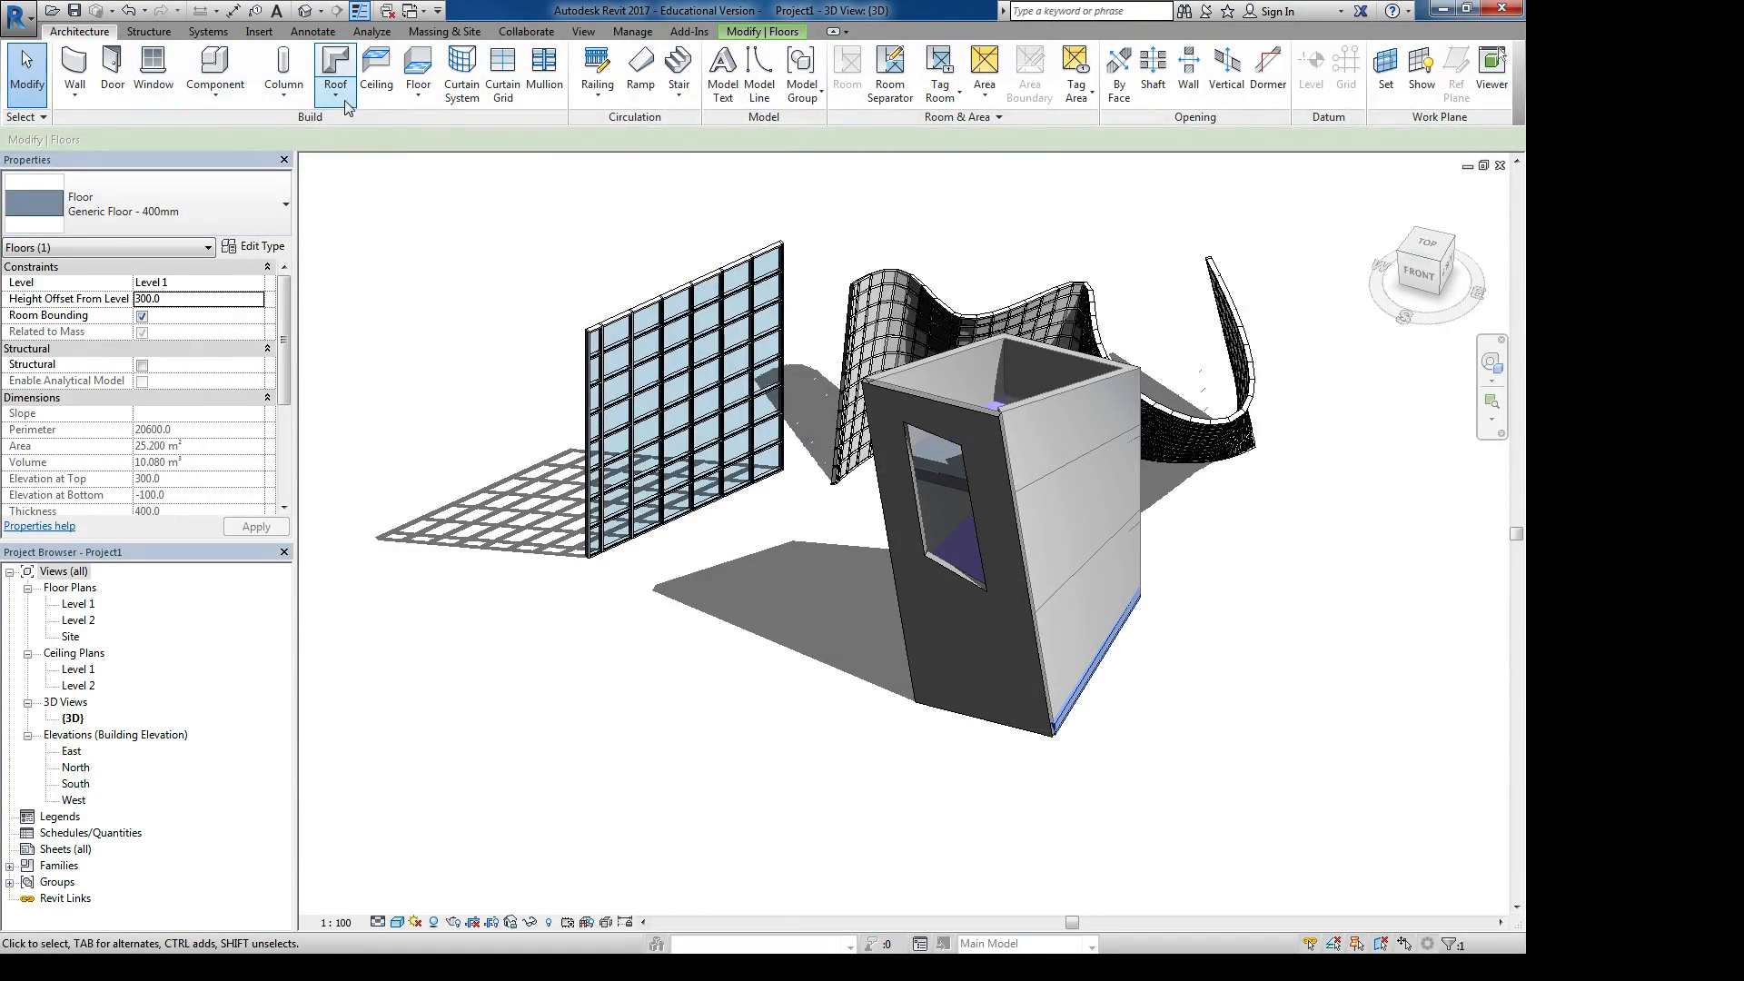
left_click(413, 83)
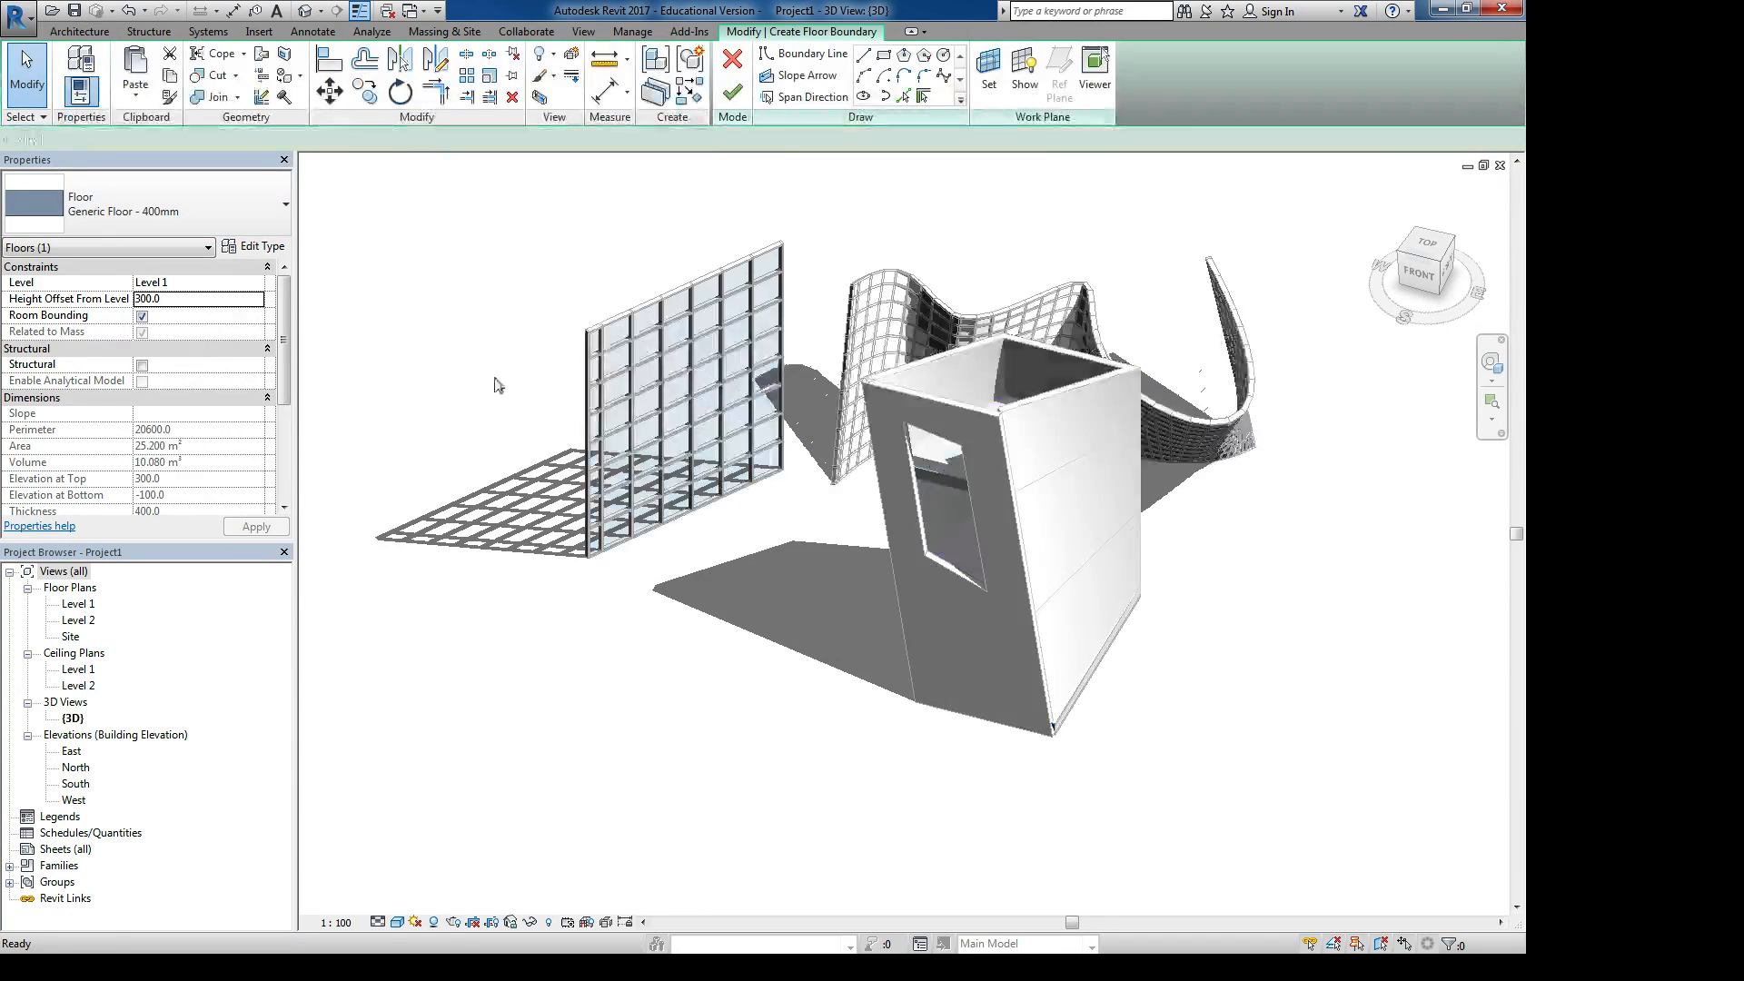
mouse_move(494, 386)
middle_mouse_down("shift")
mouse_move(588, 357)
mouse_move(511, 405)
mouse_move(559, 482)
middle_mouse_up("shift")
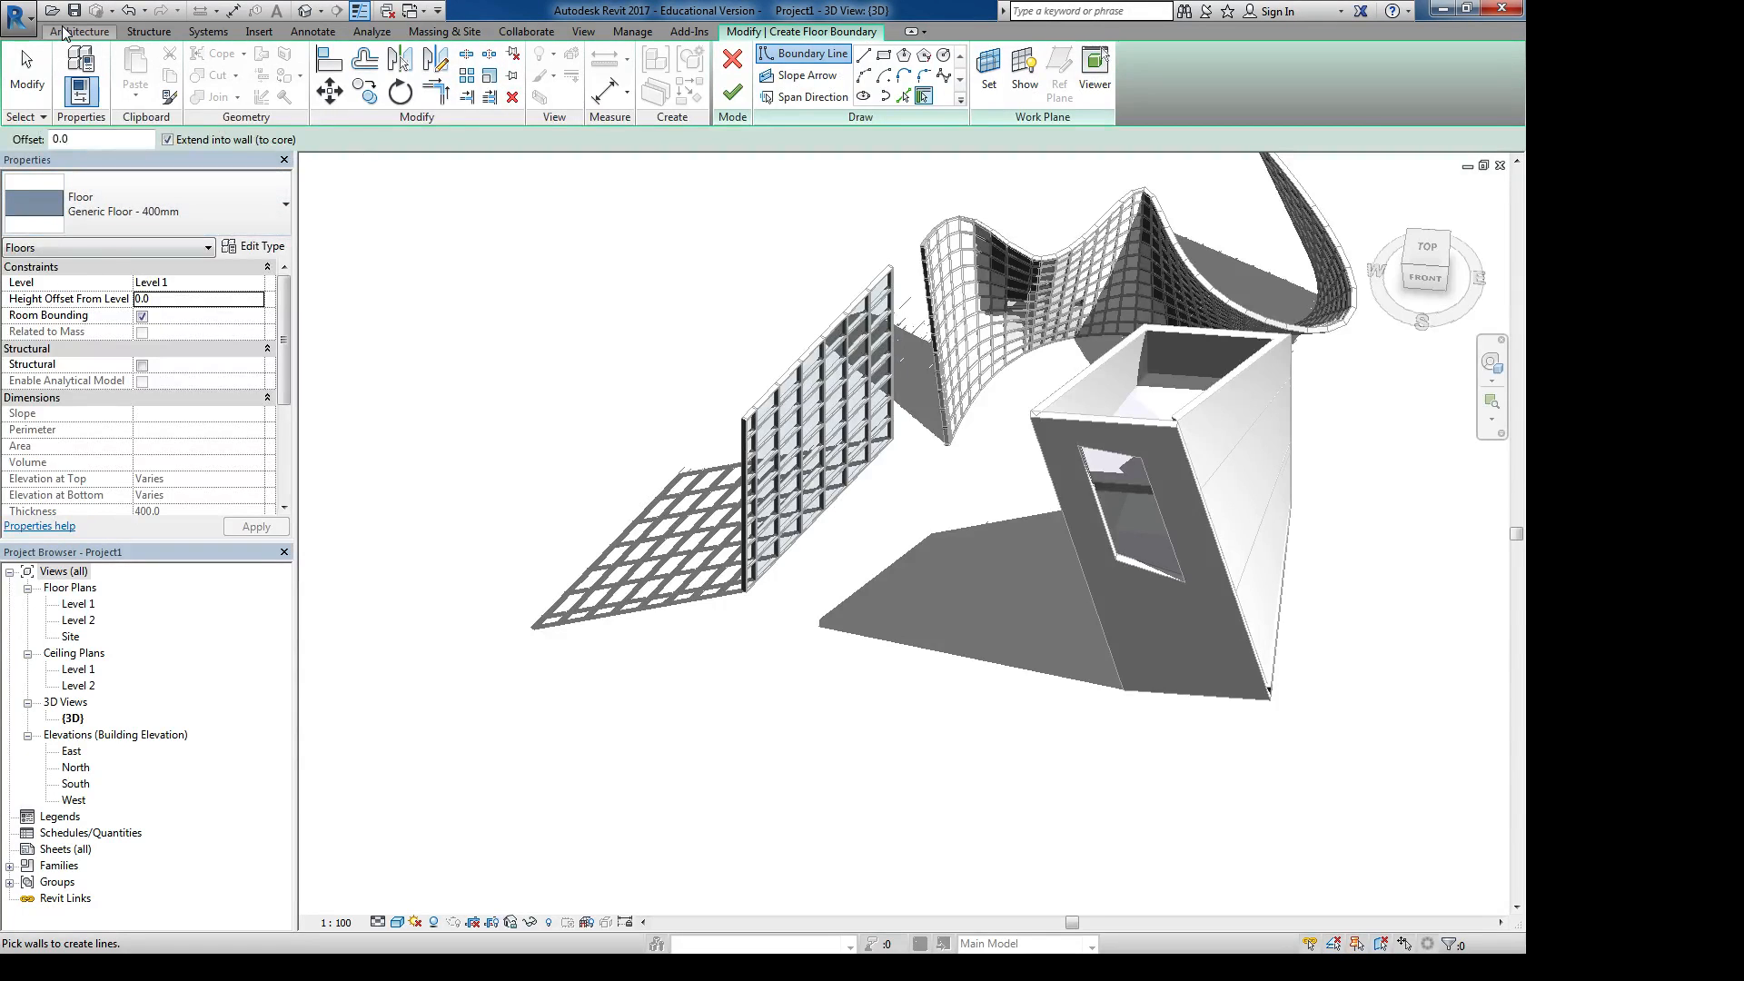
left_click(884, 58)
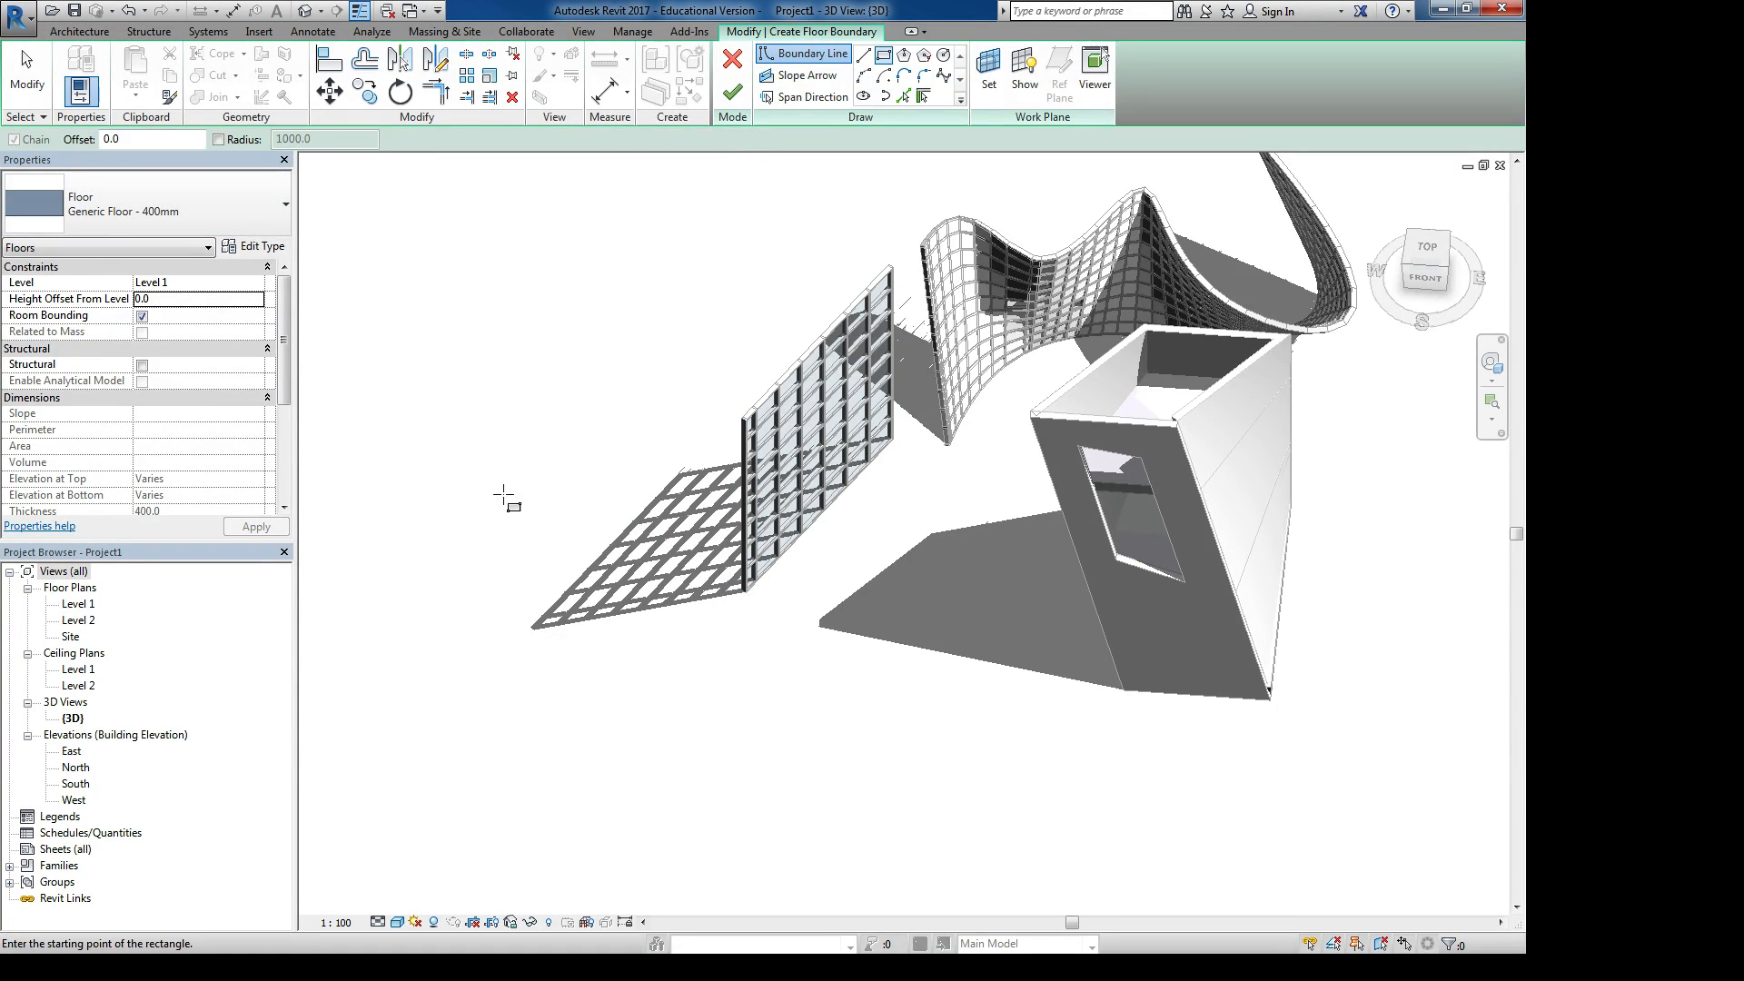
left_click(467, 499)
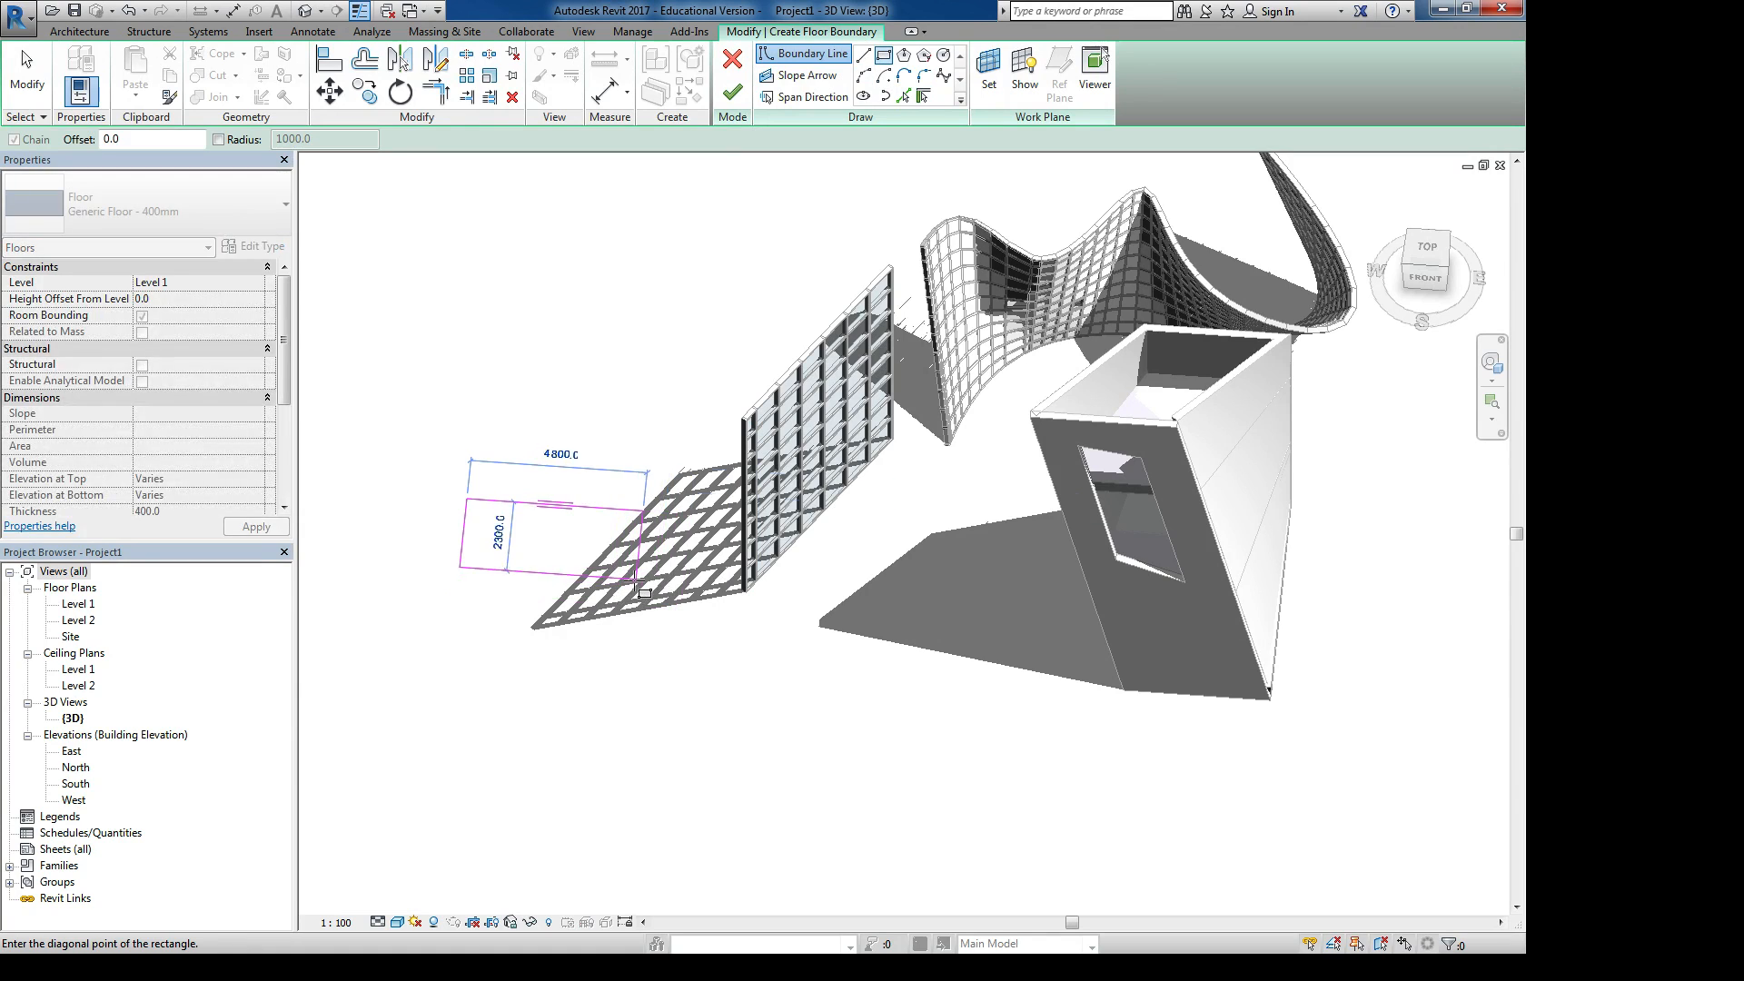
left_click(614, 587)
middle_click_drag(580, 657, 595, 524, "shift")
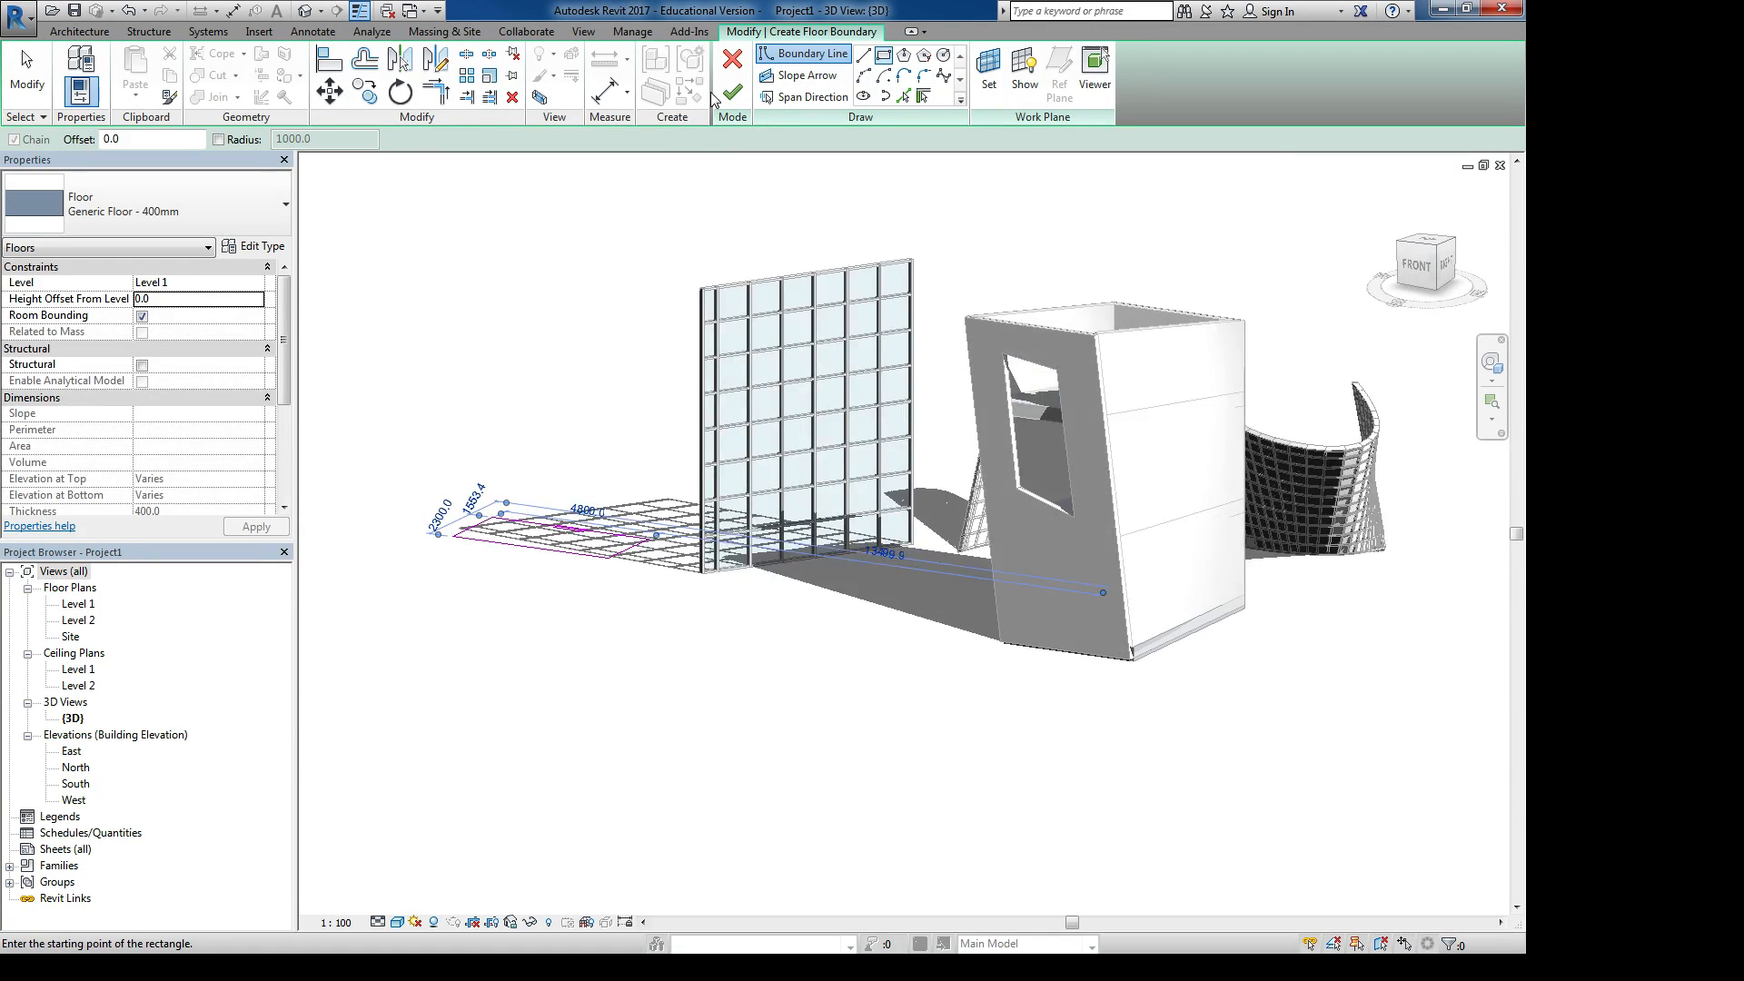
left_click(737, 96)
left_click(649, 469)
scroll(549, 536, "up", 3)
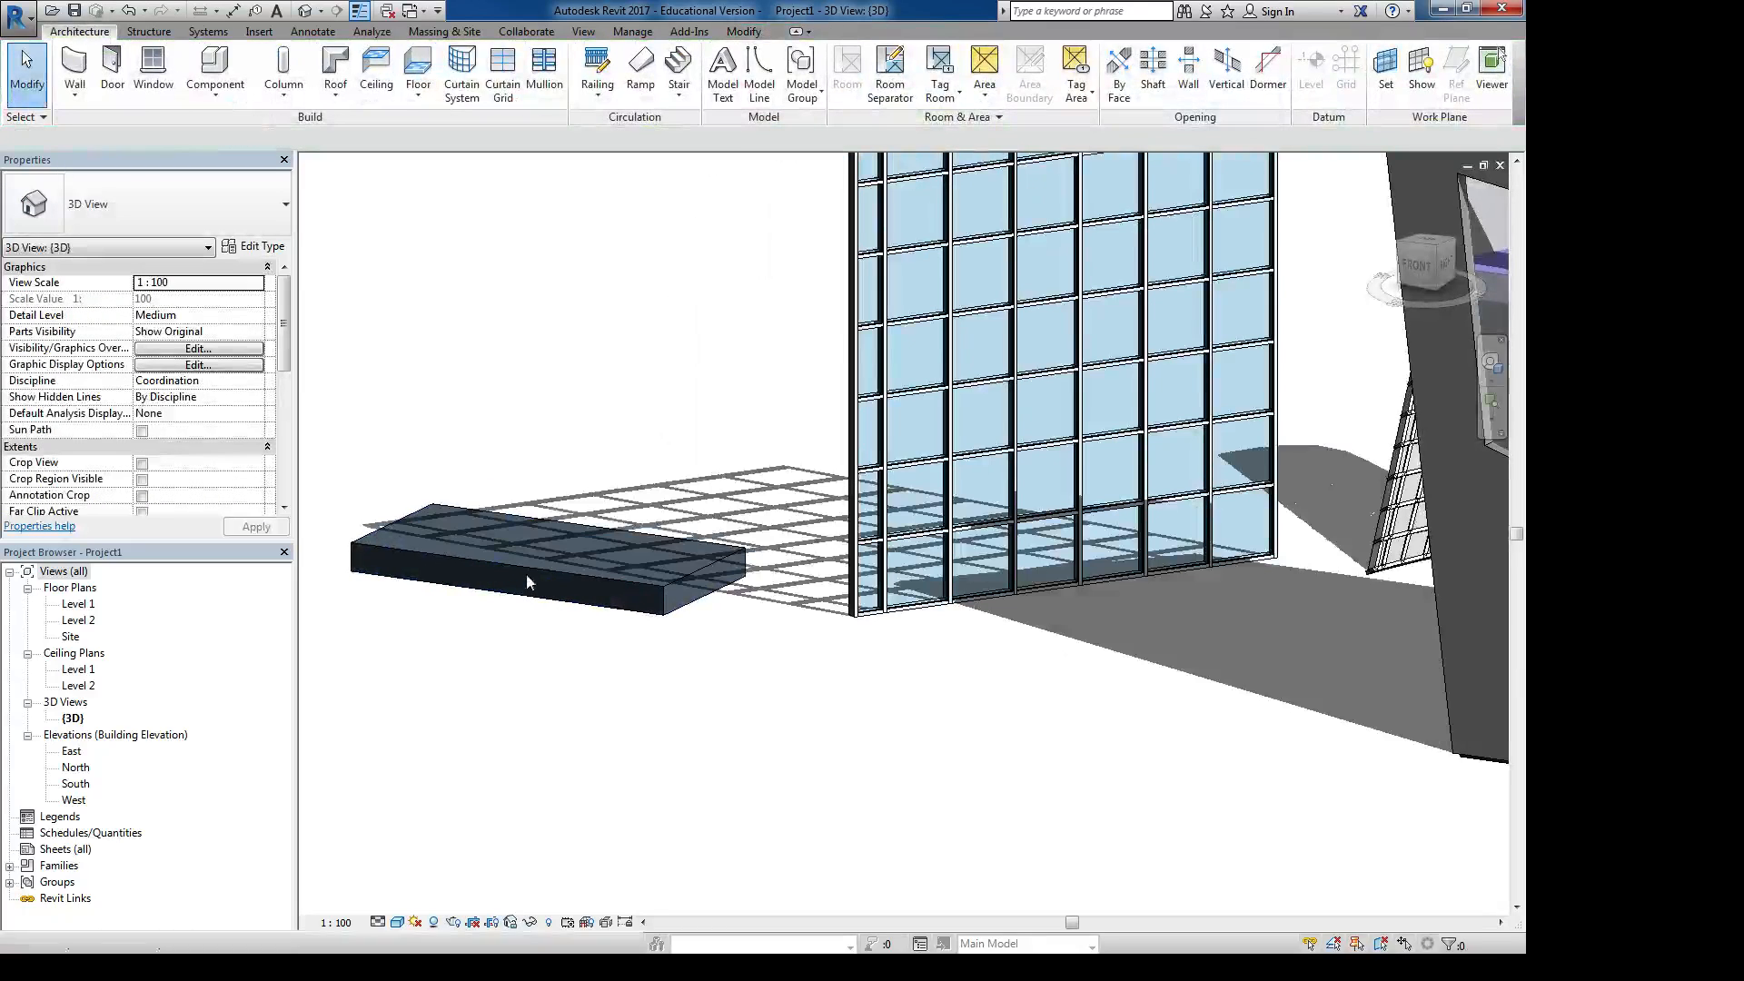
Change the new rectangular floor's type to Steel Bar Joist - VCT on LW Concrete
left_click(526, 572)
left_click(154, 205)
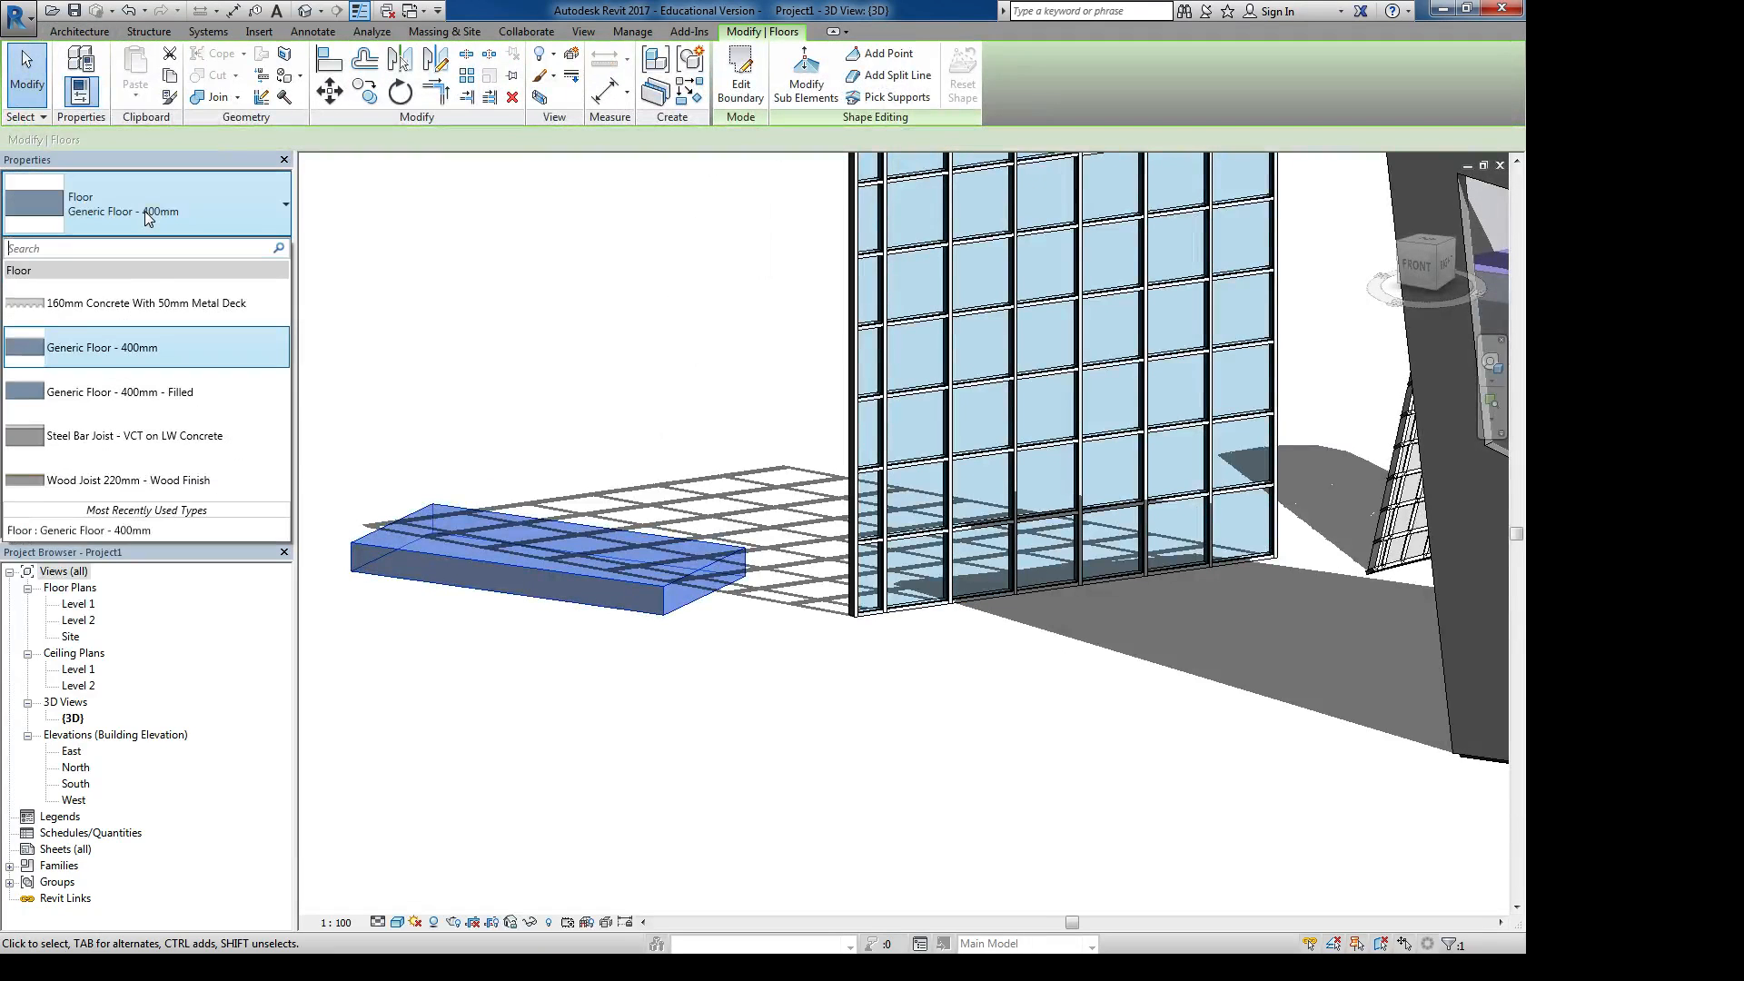
left_click(135, 438)
left_click(614, 462)
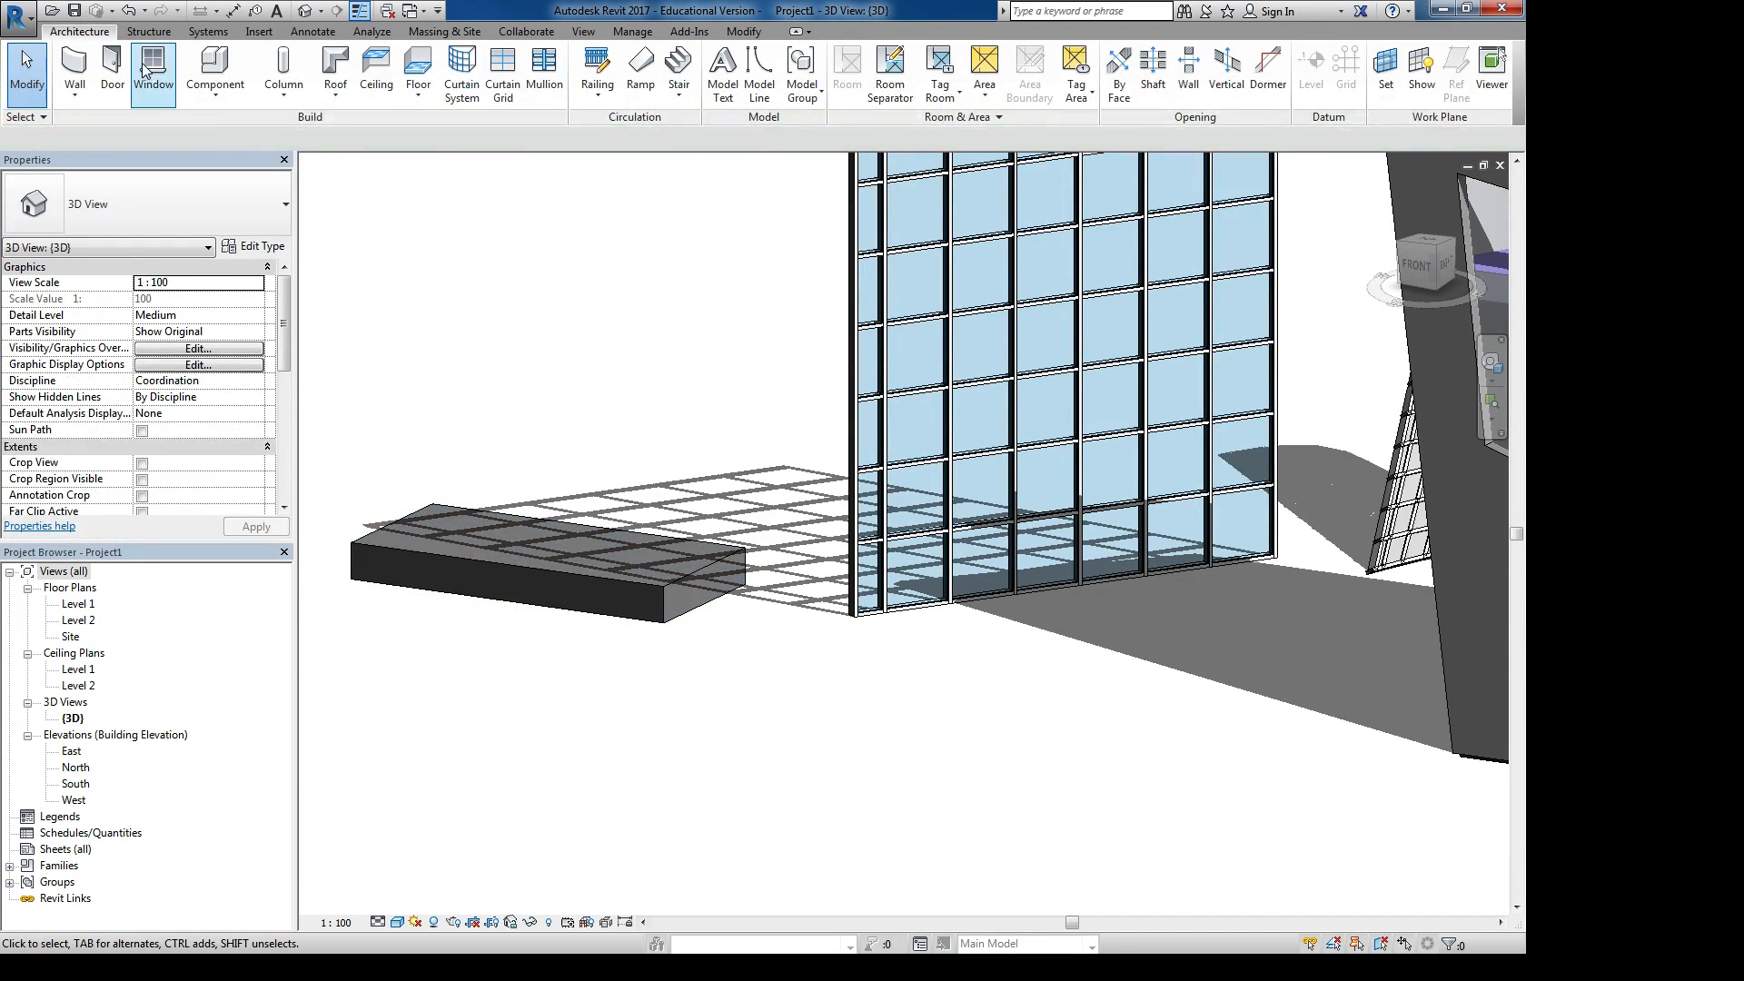
Draw a Generic - 200mm wall about 2300 mm long and 8000 mm high across the middle of the new floor
left_click(74, 66)
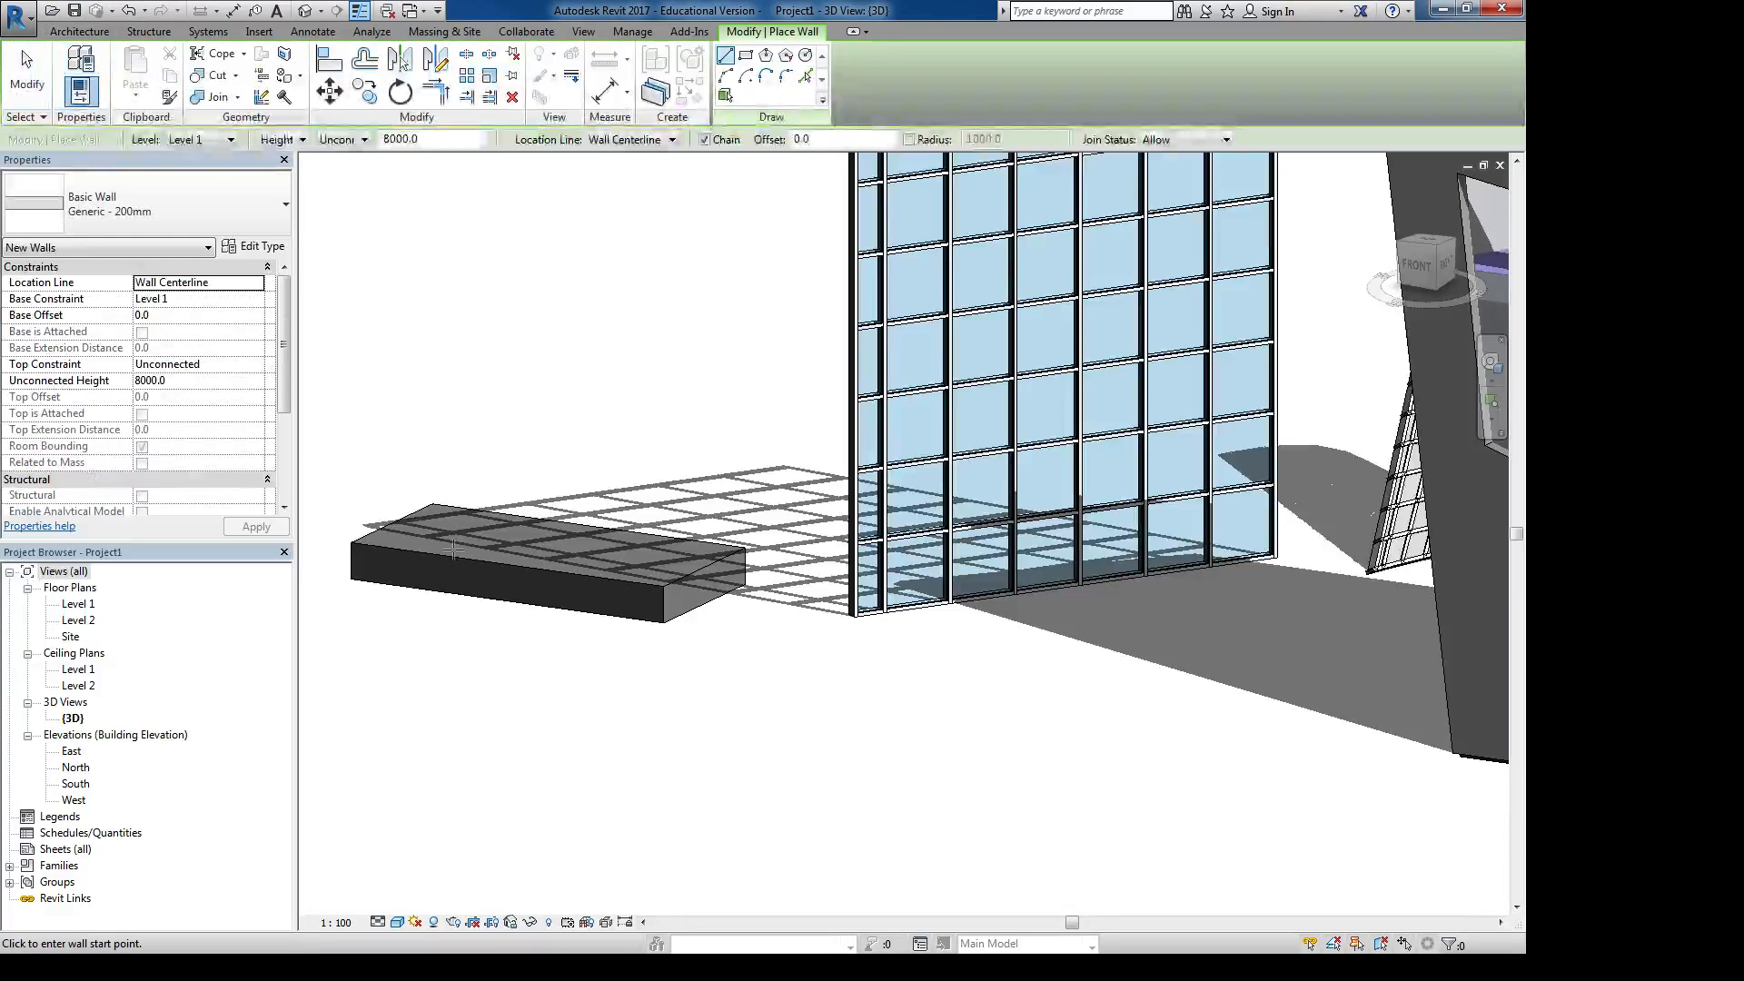
middle_click_drag(519, 484, 506, 603, "shift")
left_click(490, 578)
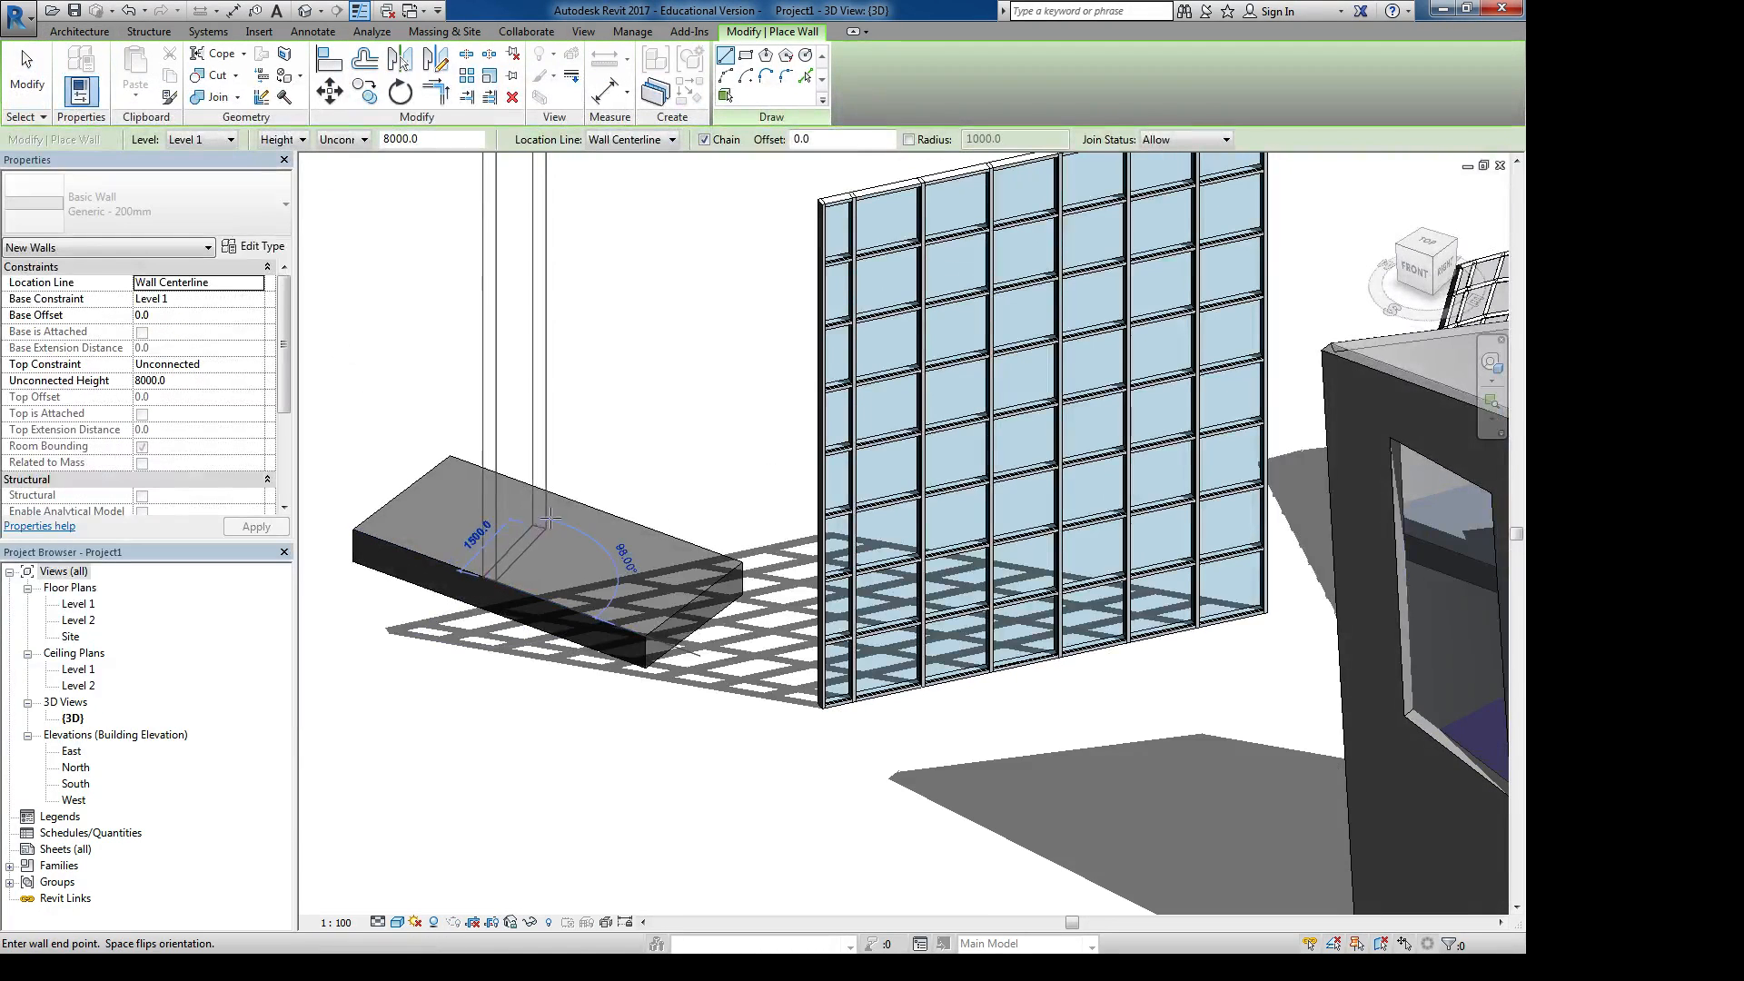
left_click(584, 502)
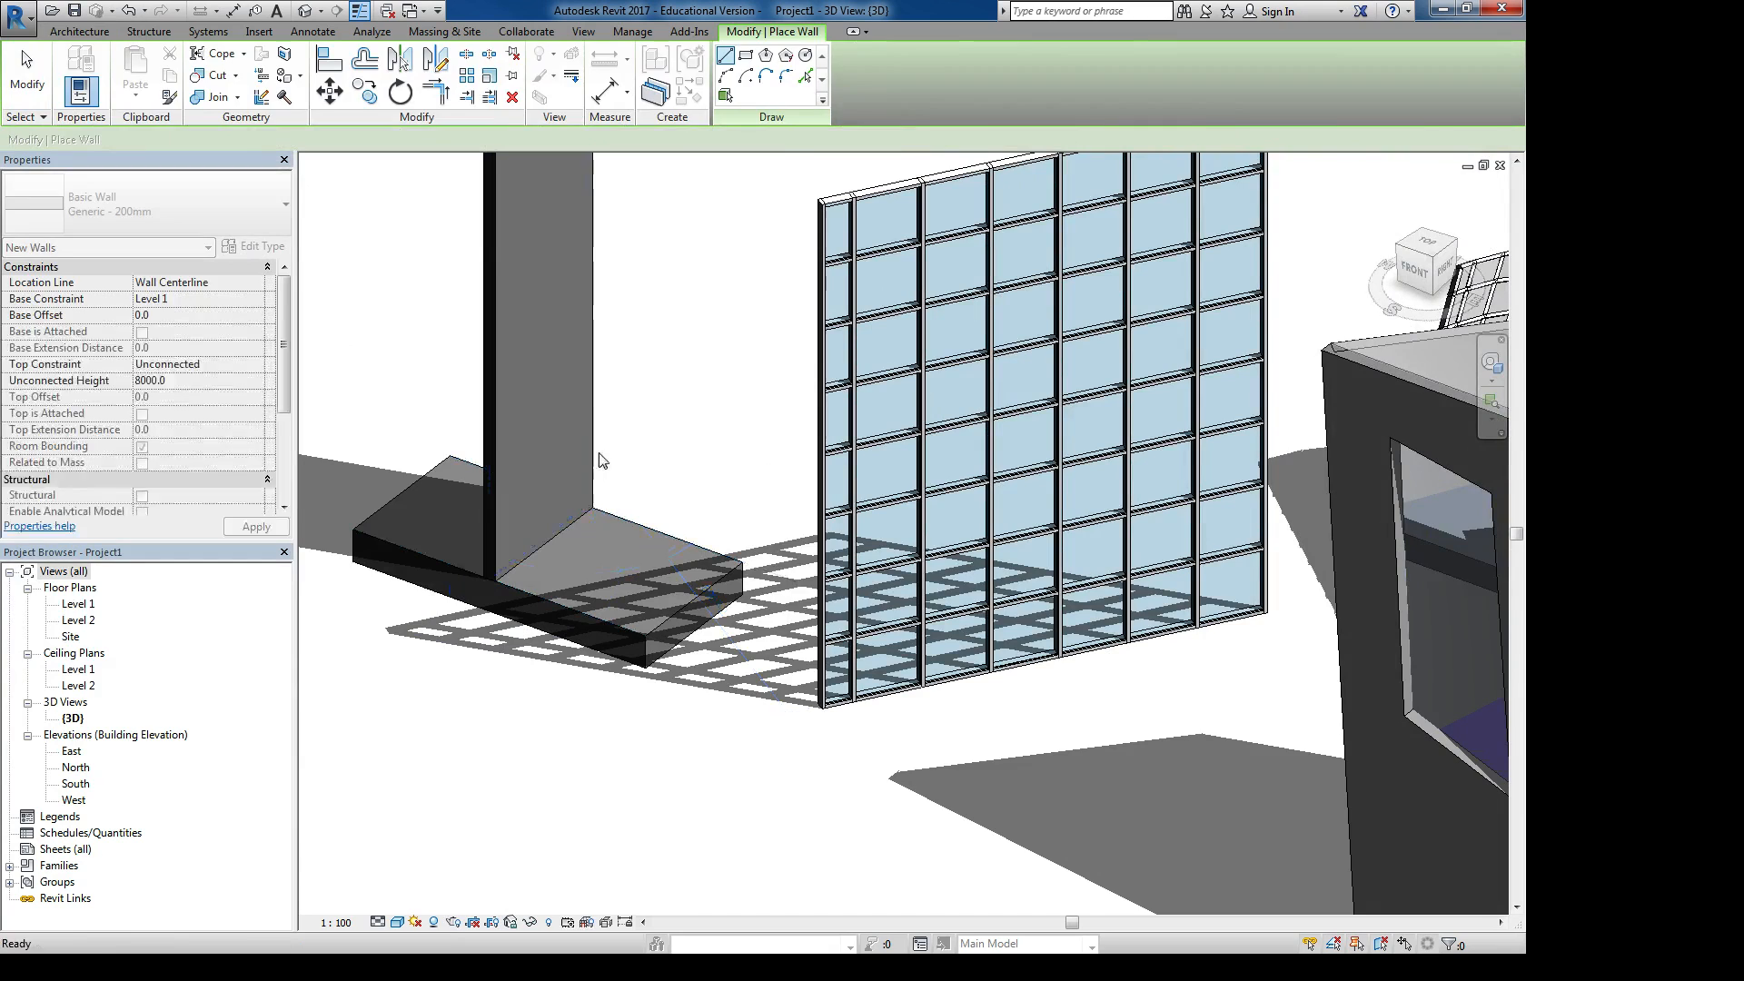
key("Escape")
key("Escape")
Change the new wall to the stacked wall type Exterior - Brick Over Block w Metal Stud
left_click(167, 227)
scroll(143, 368, "down", 8)
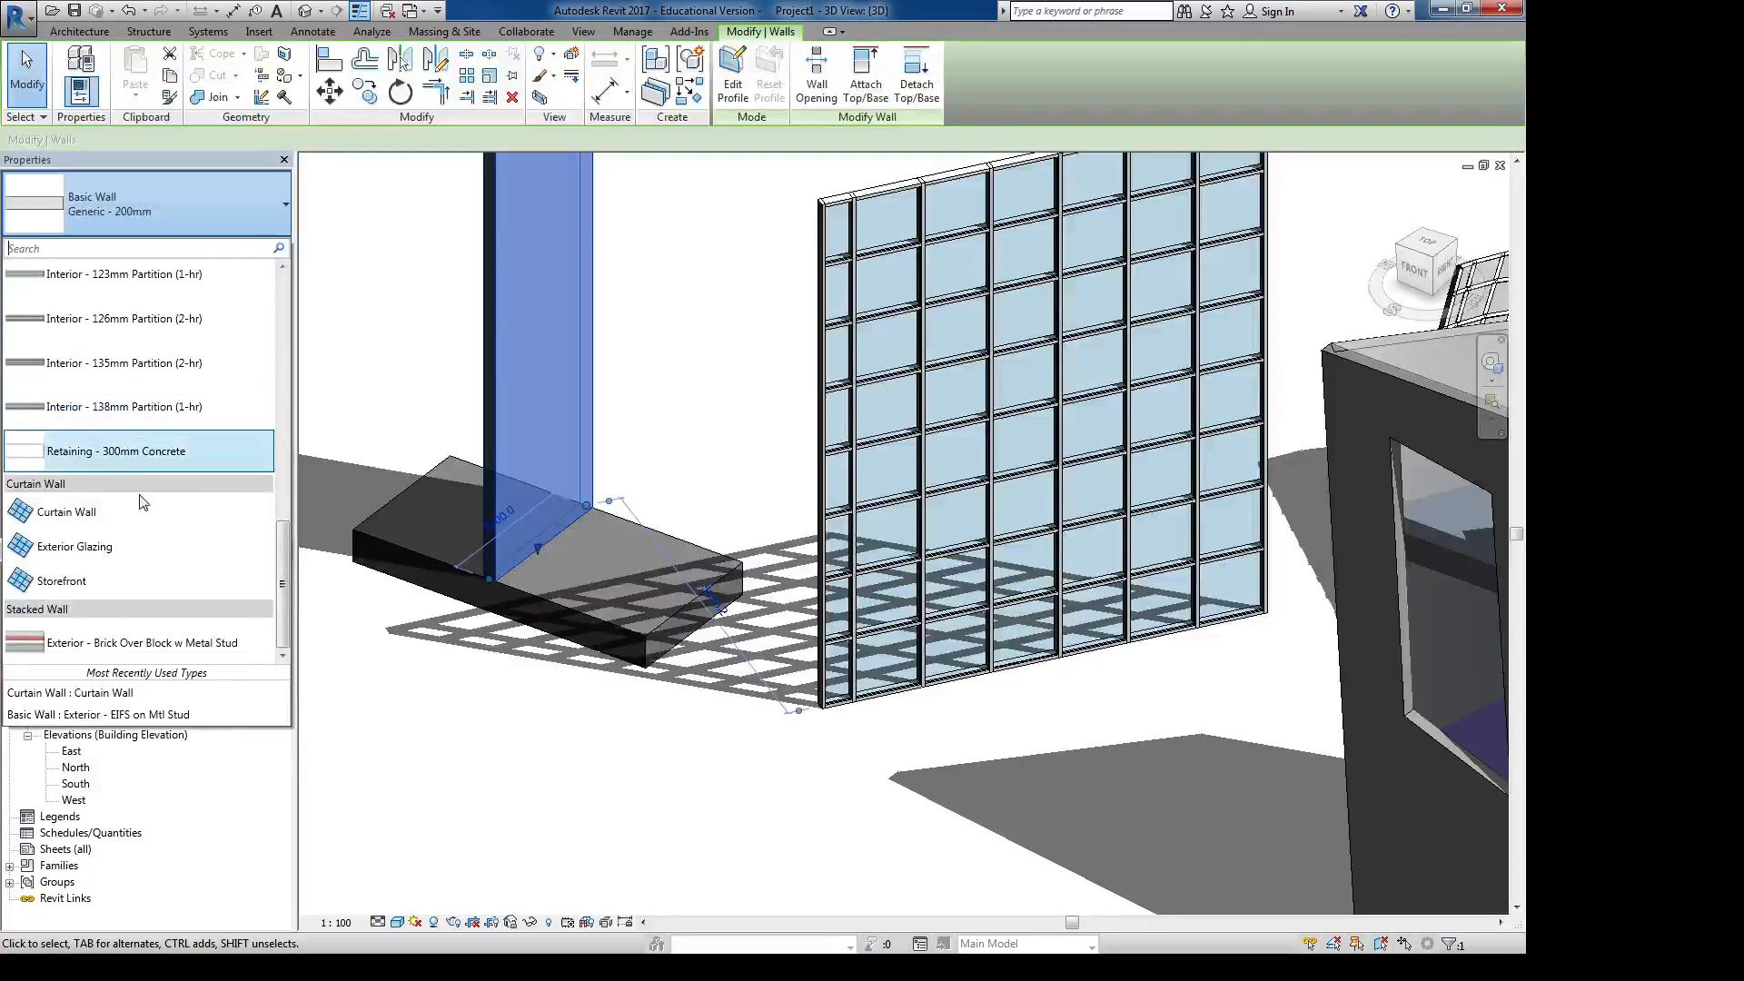
left_click(125, 641)
left_click(507, 708)
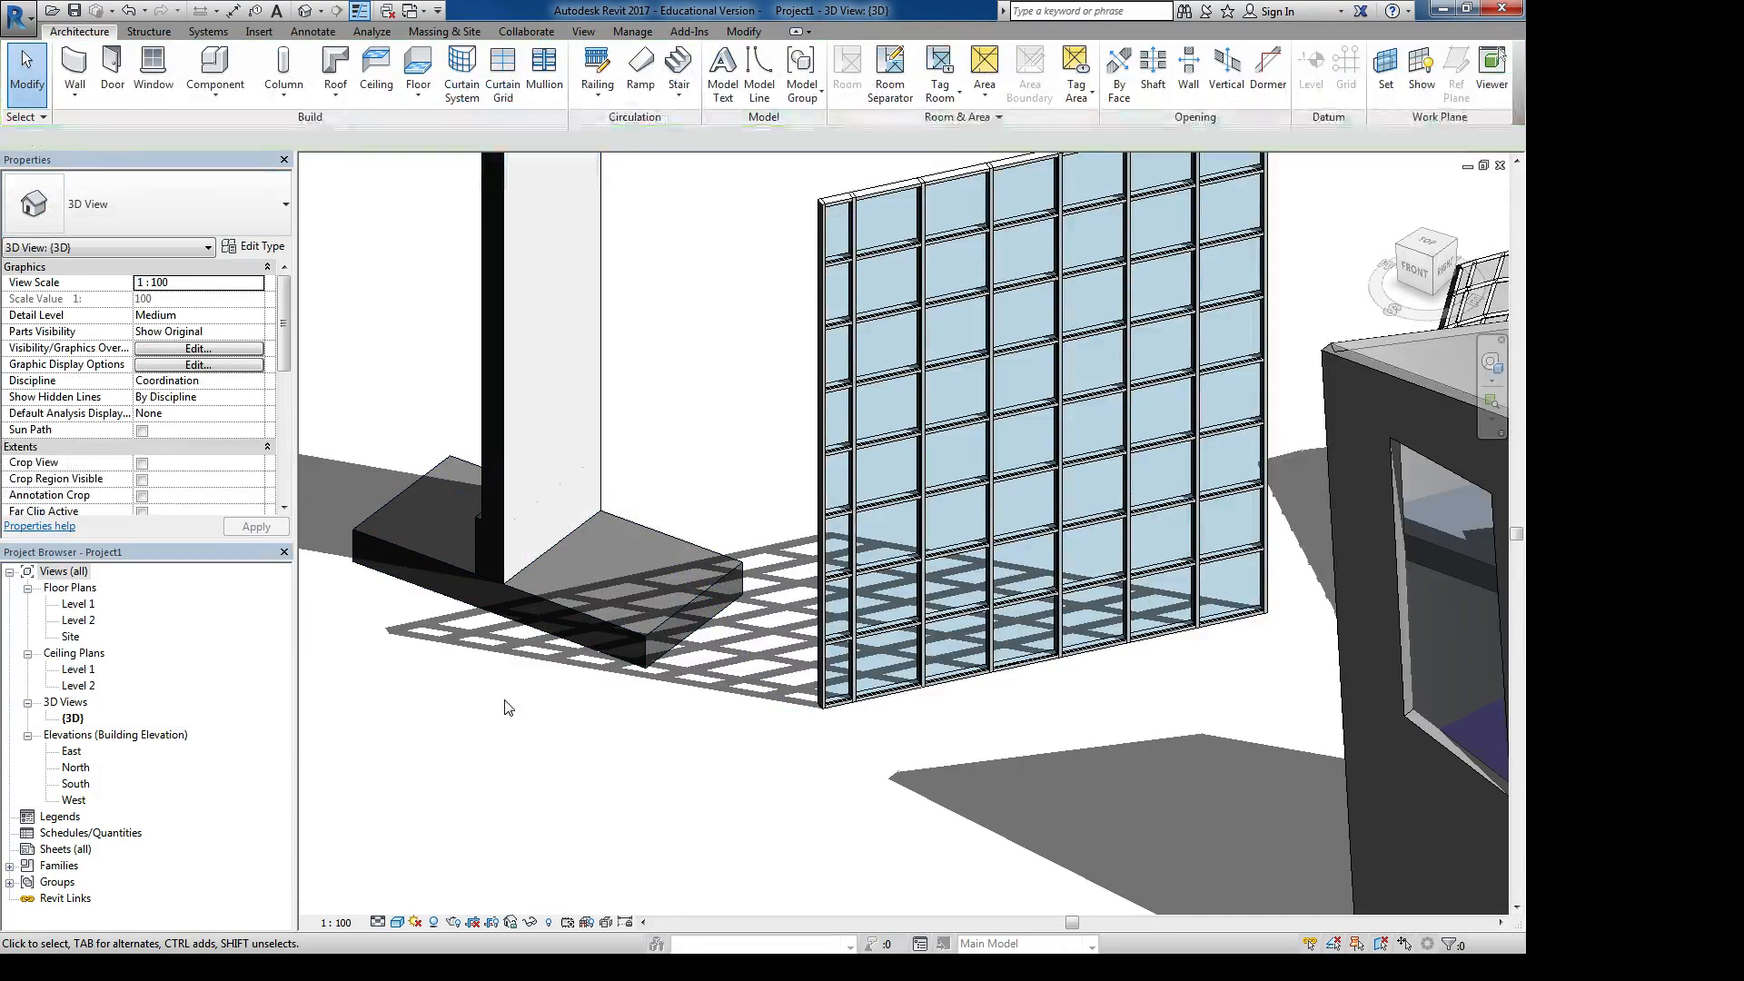
Cut a horizontal section through the new floor and stacked wall in the Level 1 plan, and open the section view
double_click(76, 605)
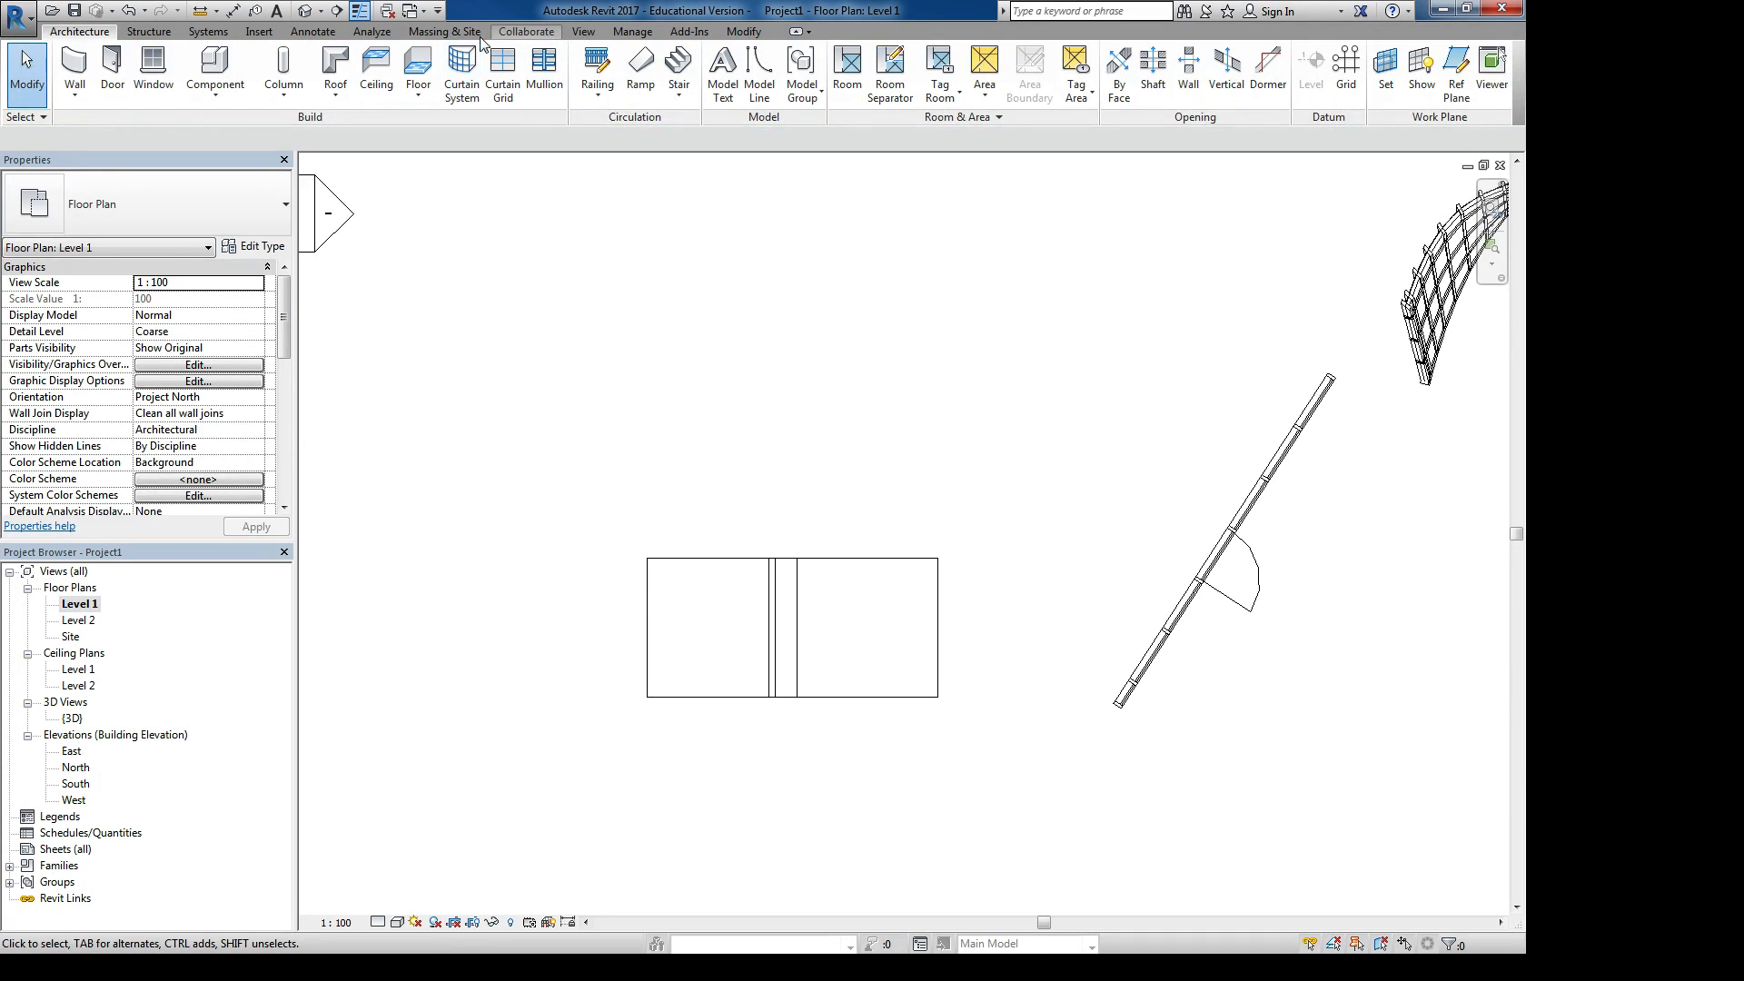
left_click(583, 32)
left_click(615, 87)
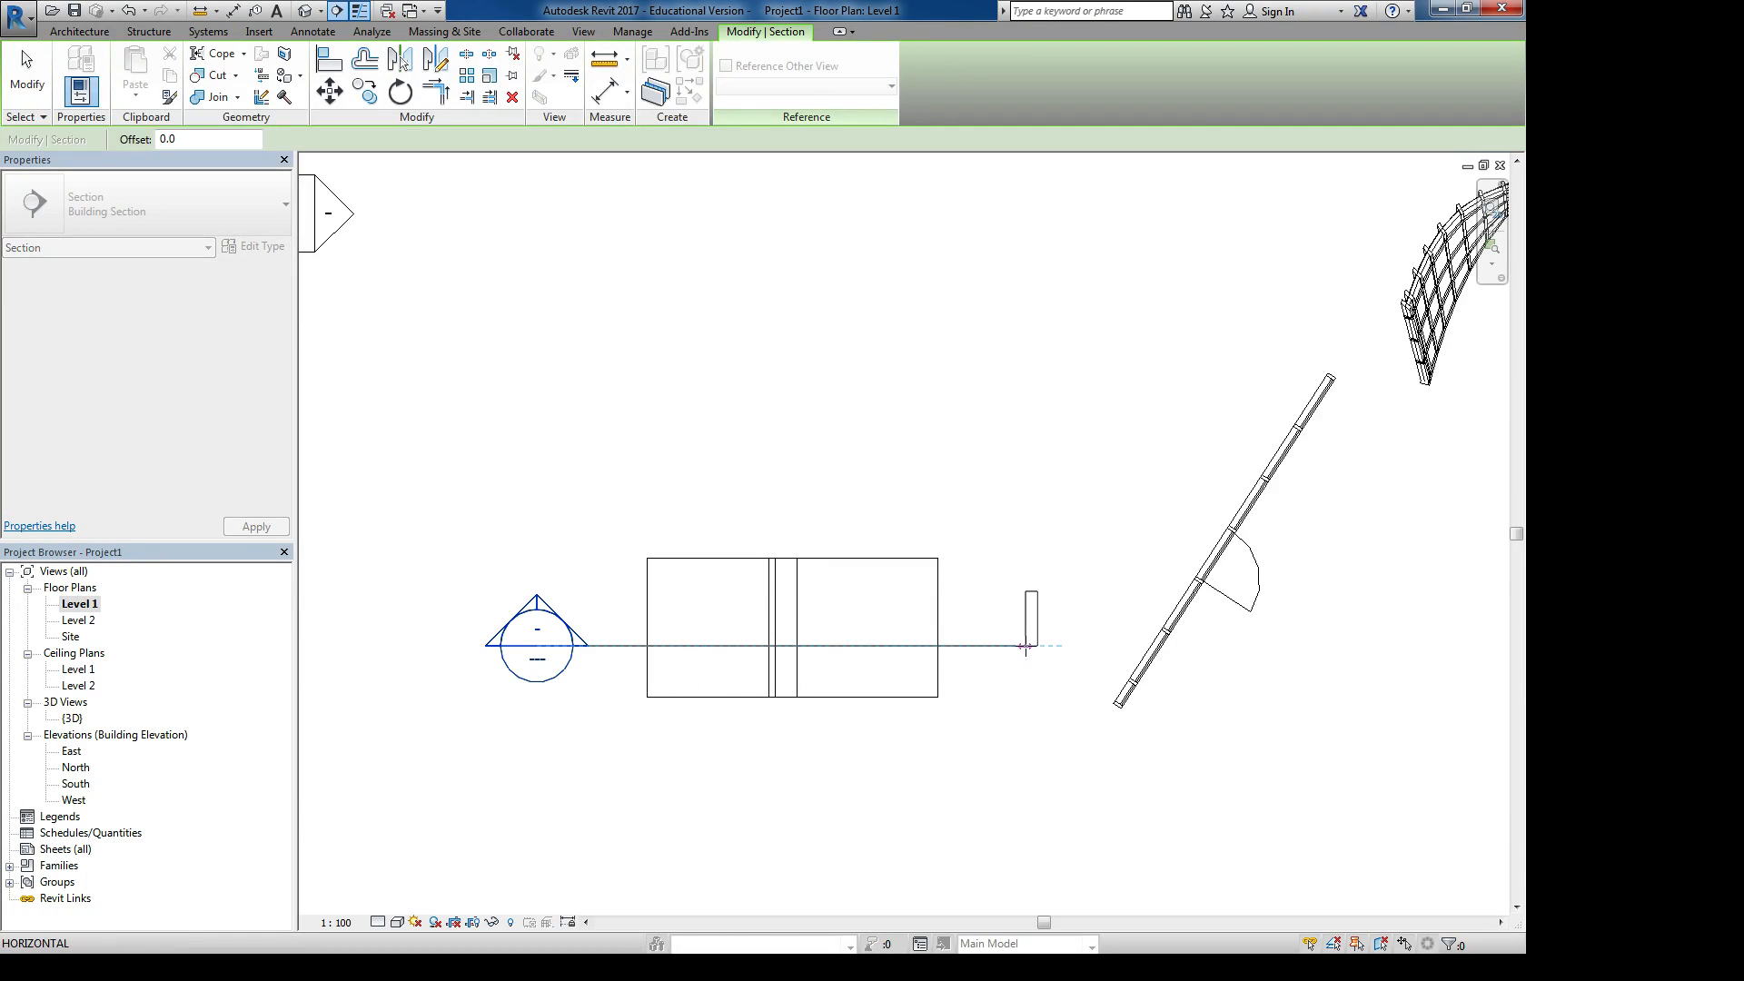
left_click(1025, 645)
key("Escape")
double_click(539, 607)
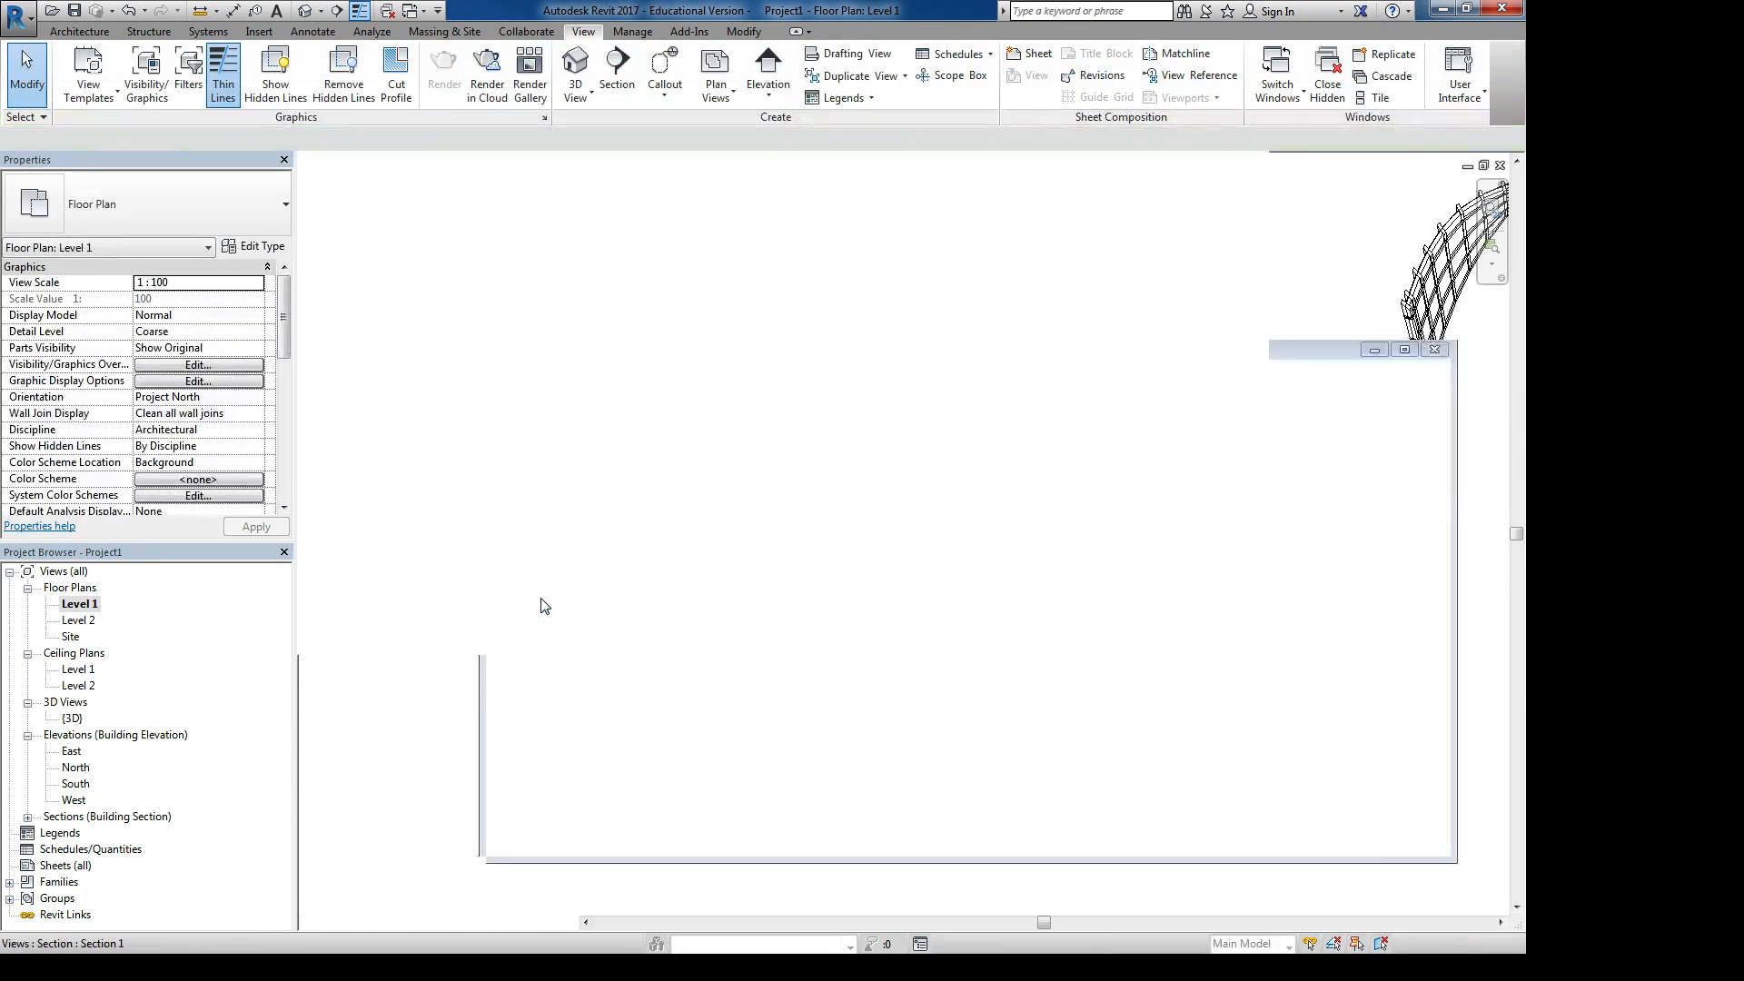
scroll(754, 701, "up", 1)
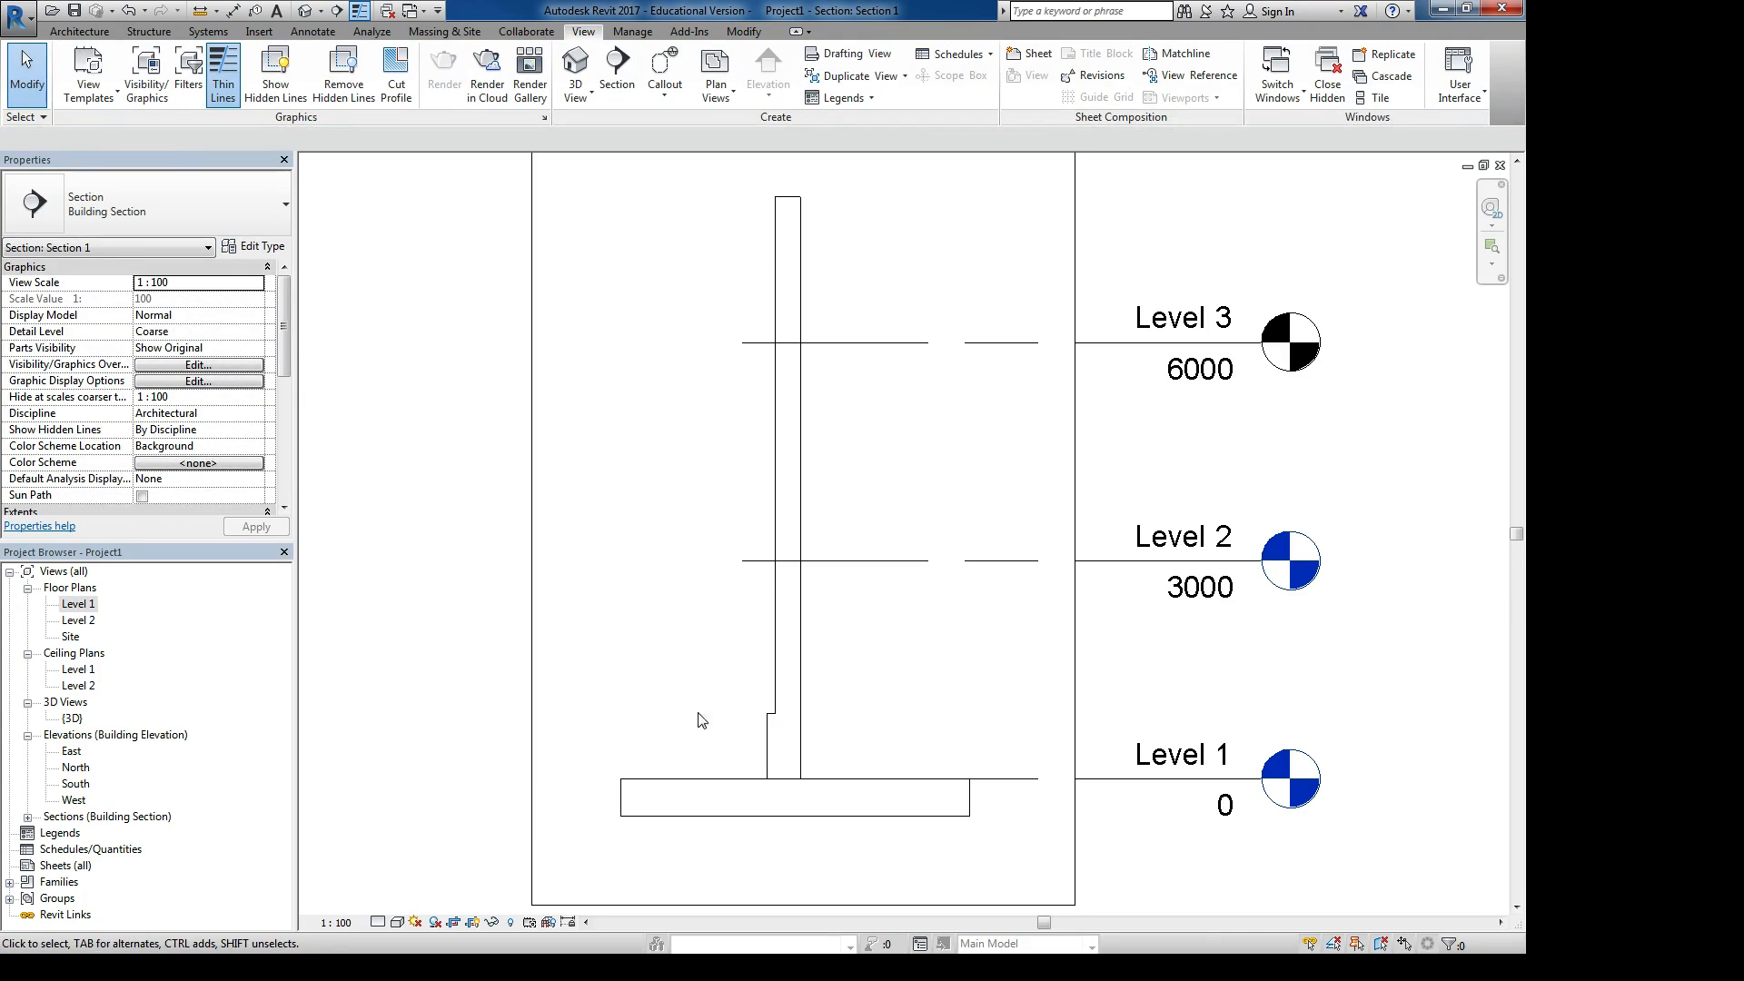
Set the section view's detail level to Fine for the wall and floor junction
left_click(398, 922)
left_click(379, 922)
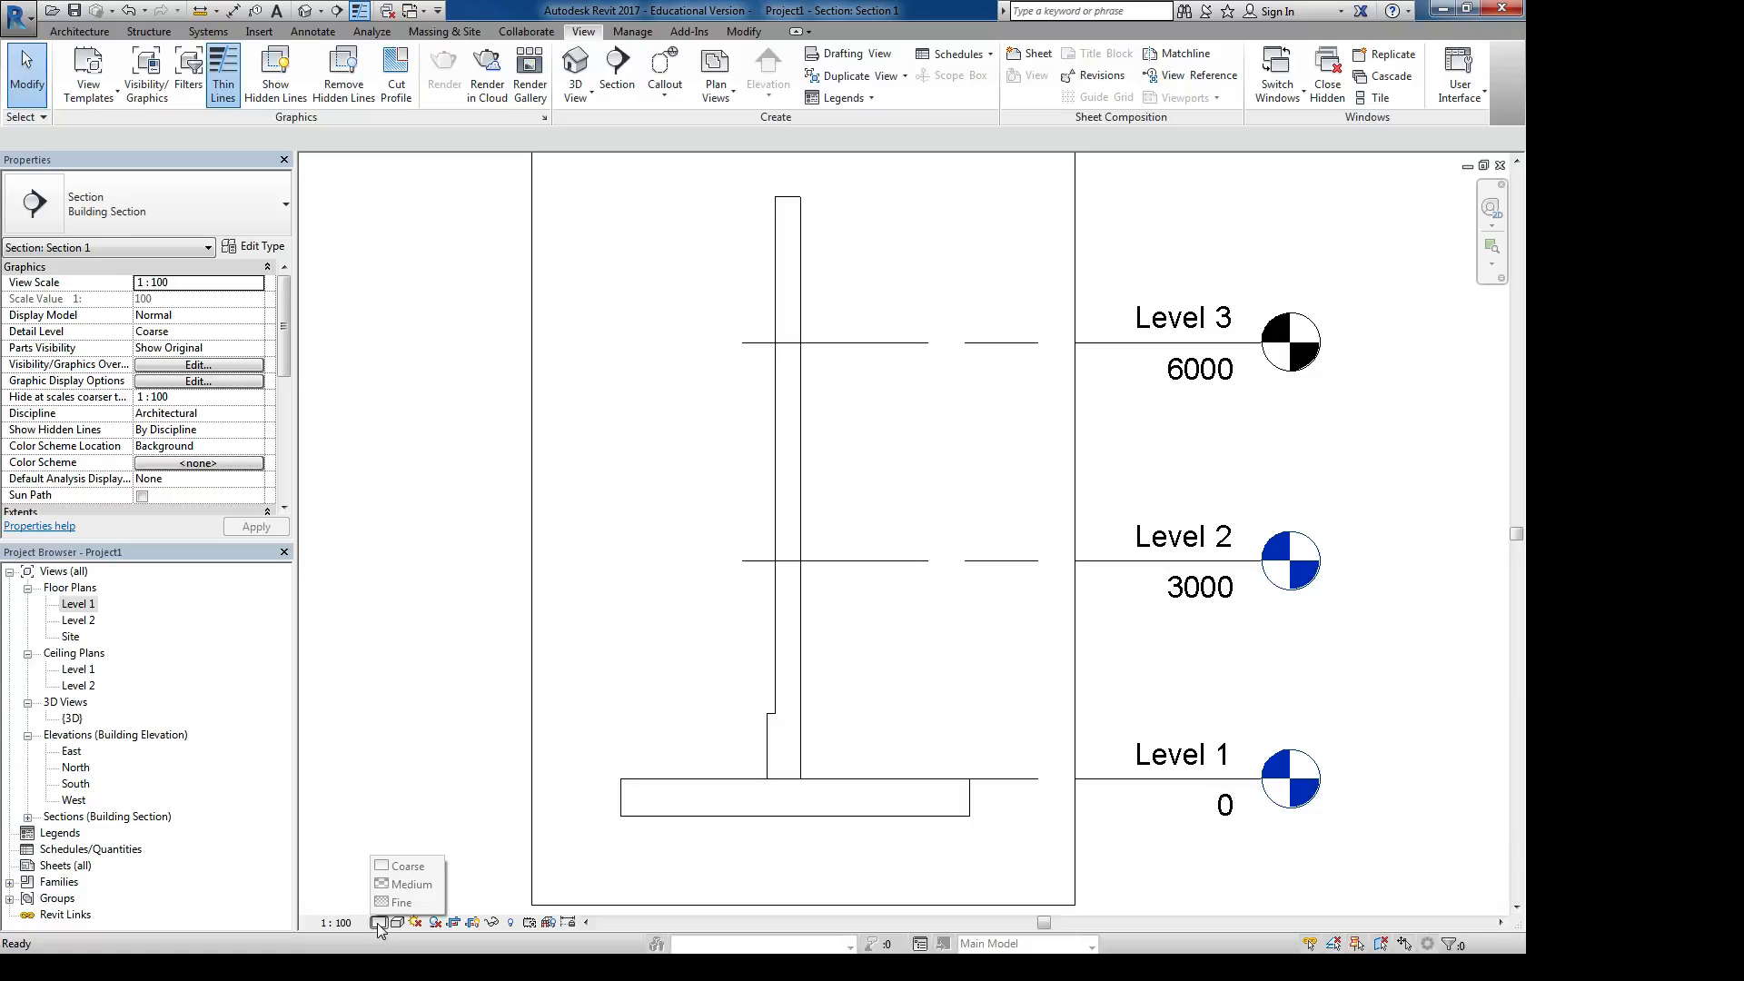
left_click(400, 902)
scroll(791, 789, "up", 2)
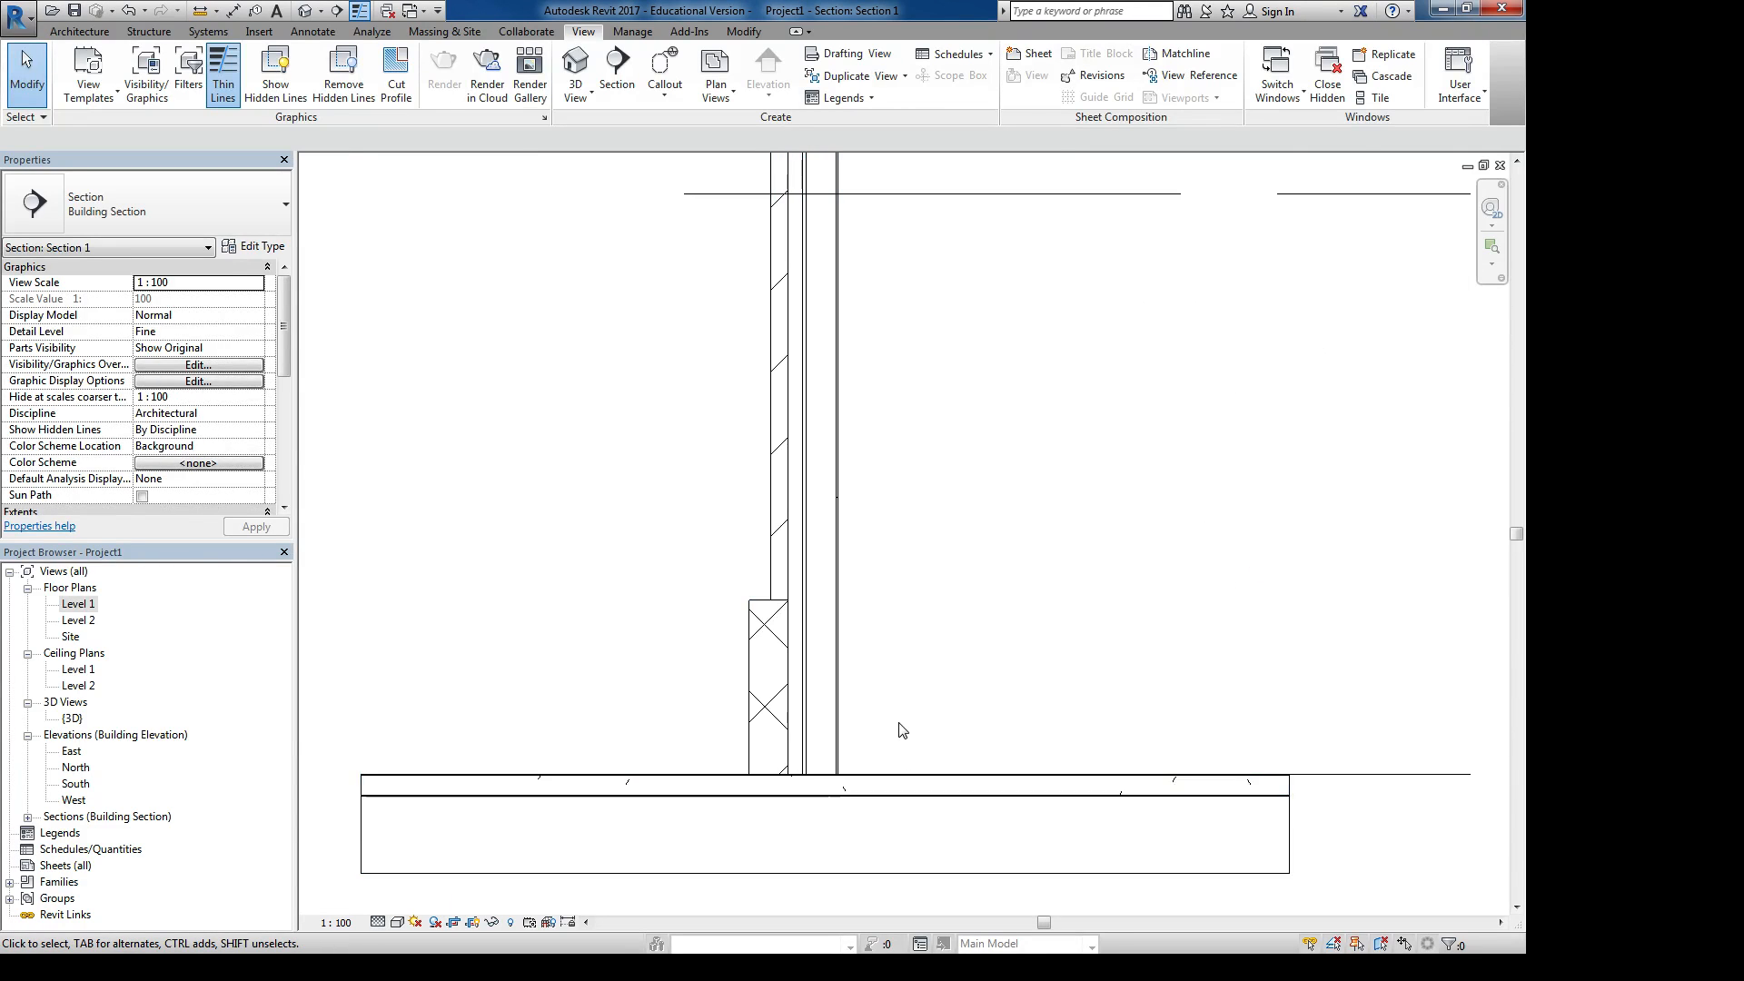
scroll(897, 729, "up", 1)
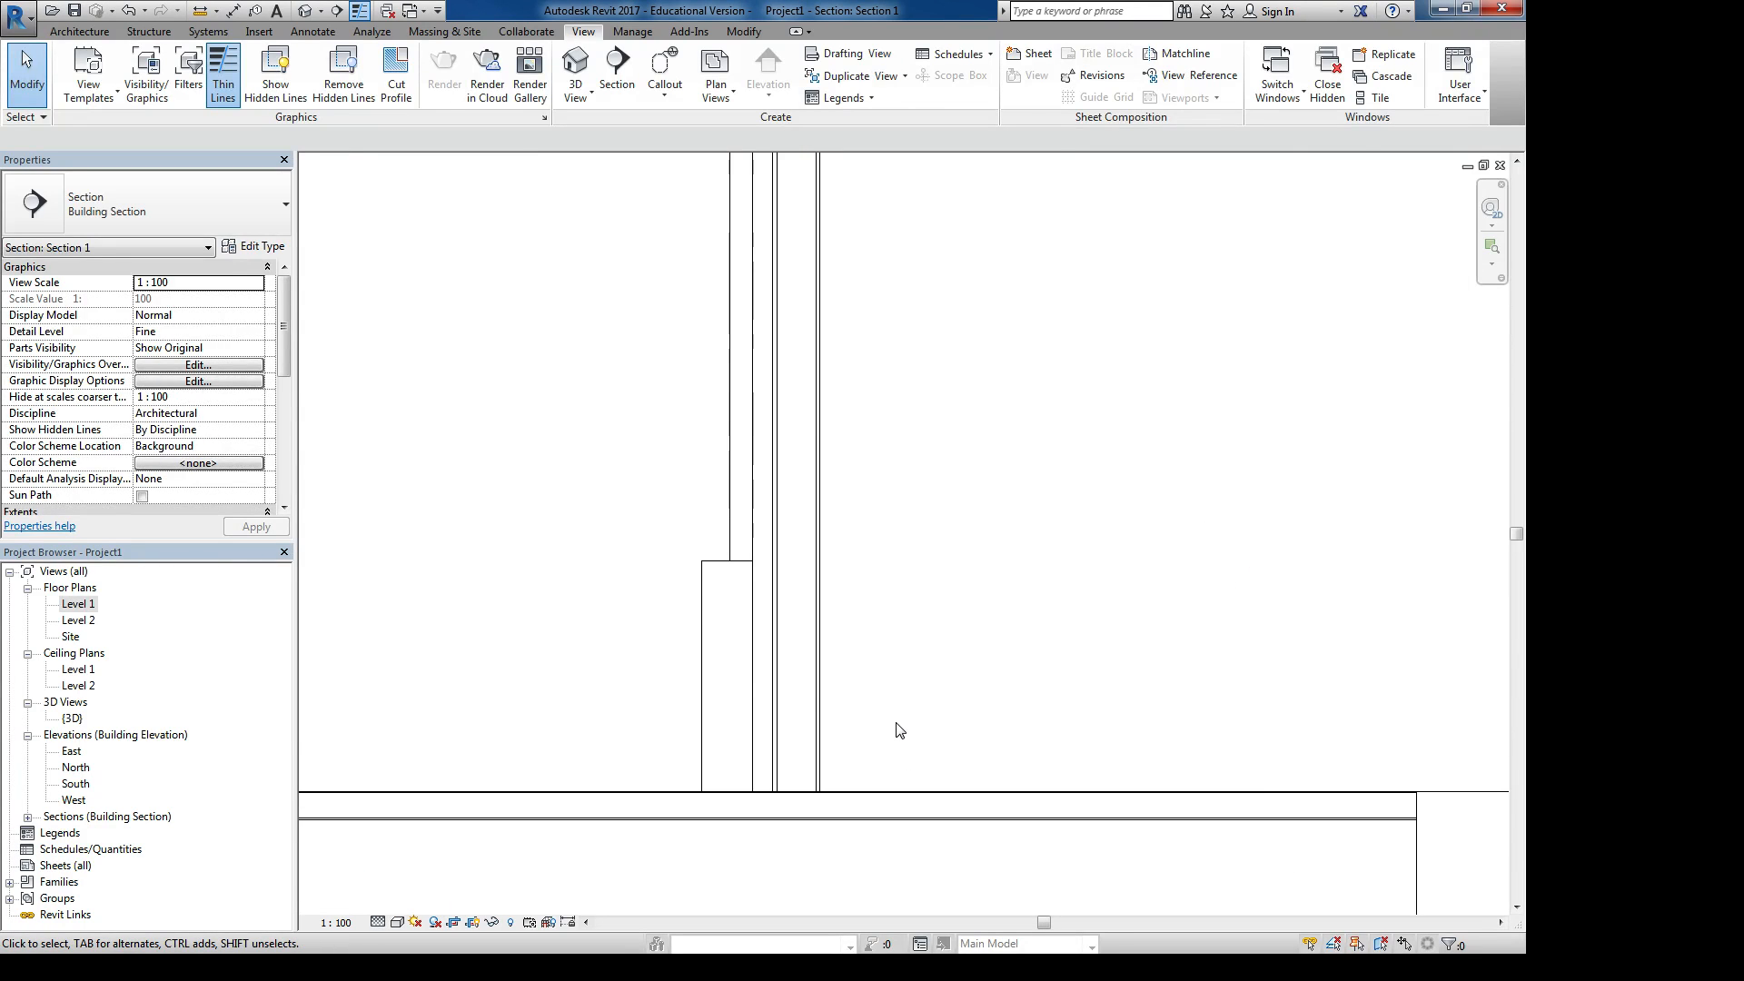
Attach the base of the stacked wall to the floor beneath it
left_click(820, 734)
middle_click_drag(820, 734, 723, 576)
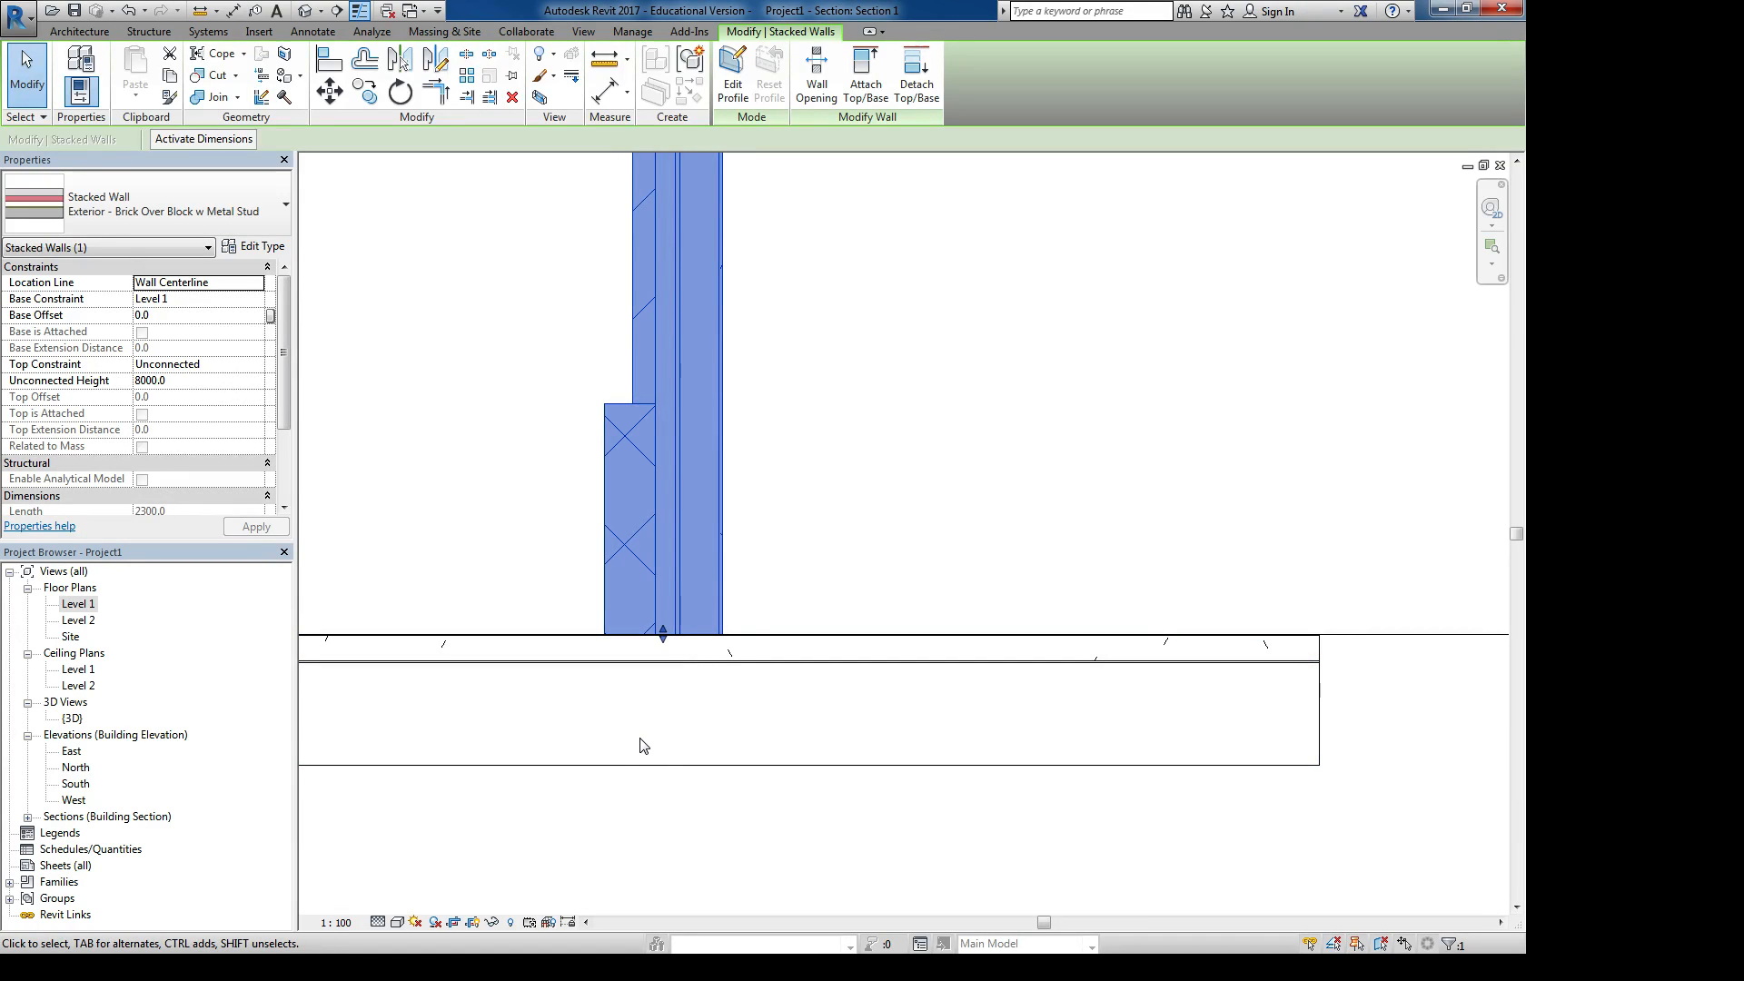
middle_click_drag(652, 752, 758, 828)
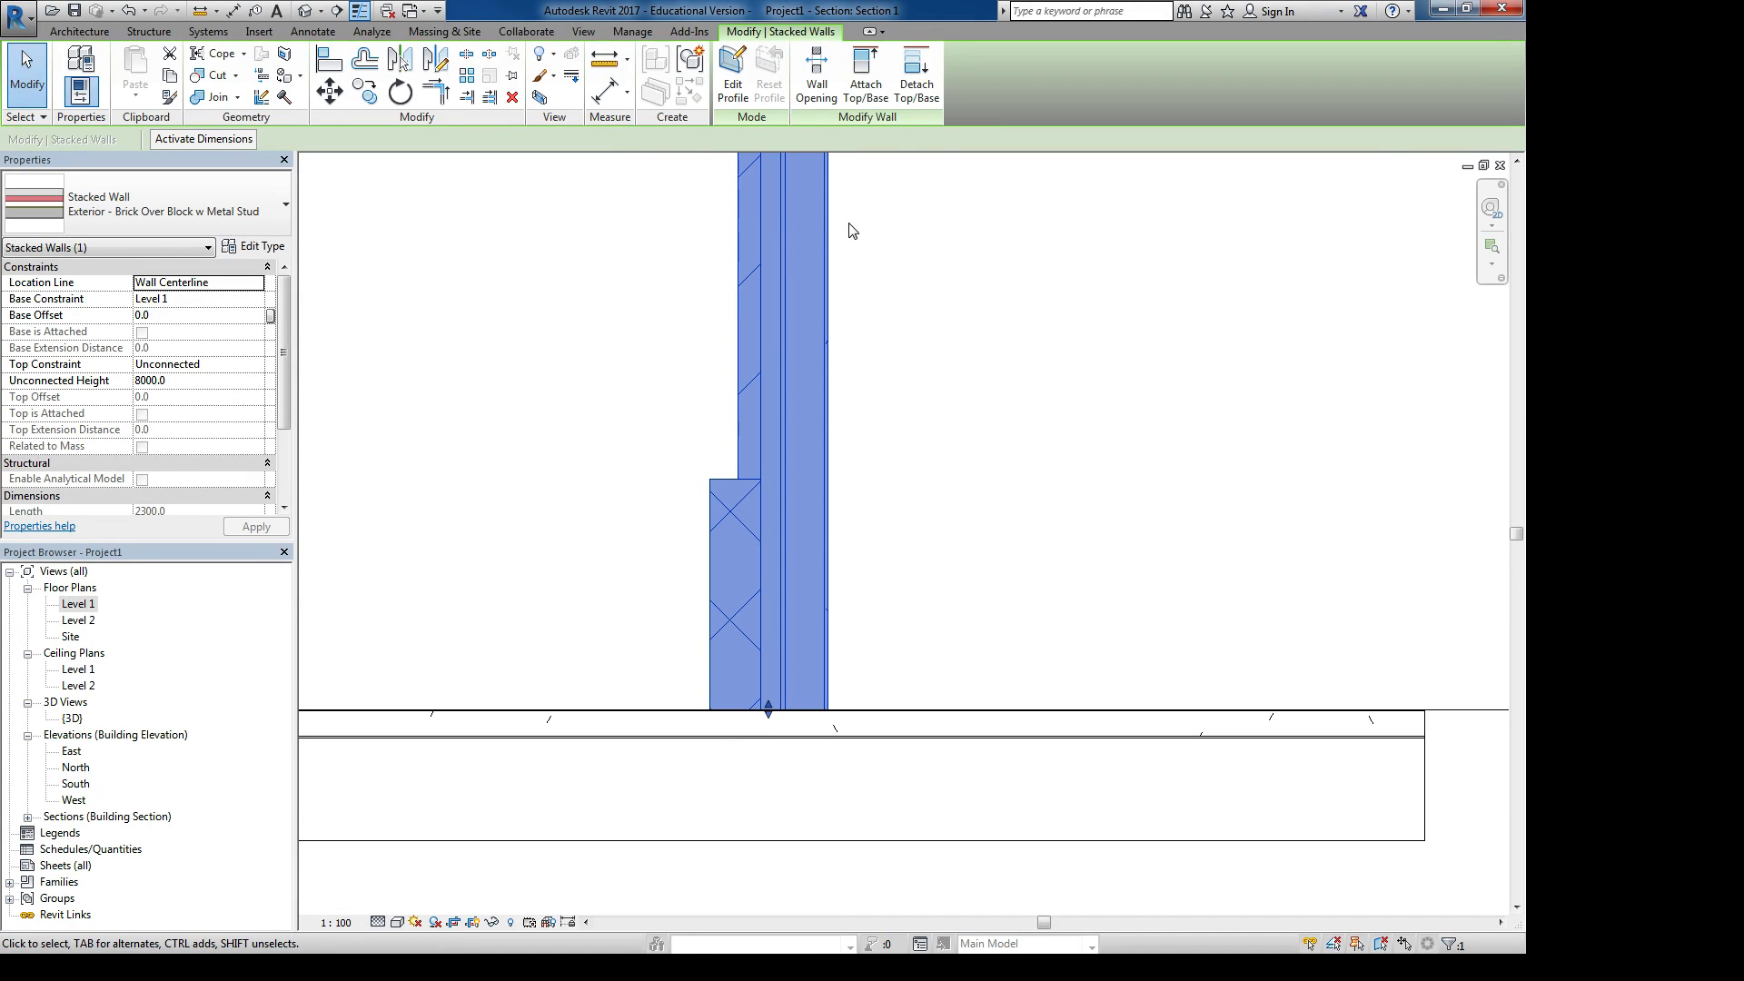
left_click(902, 93)
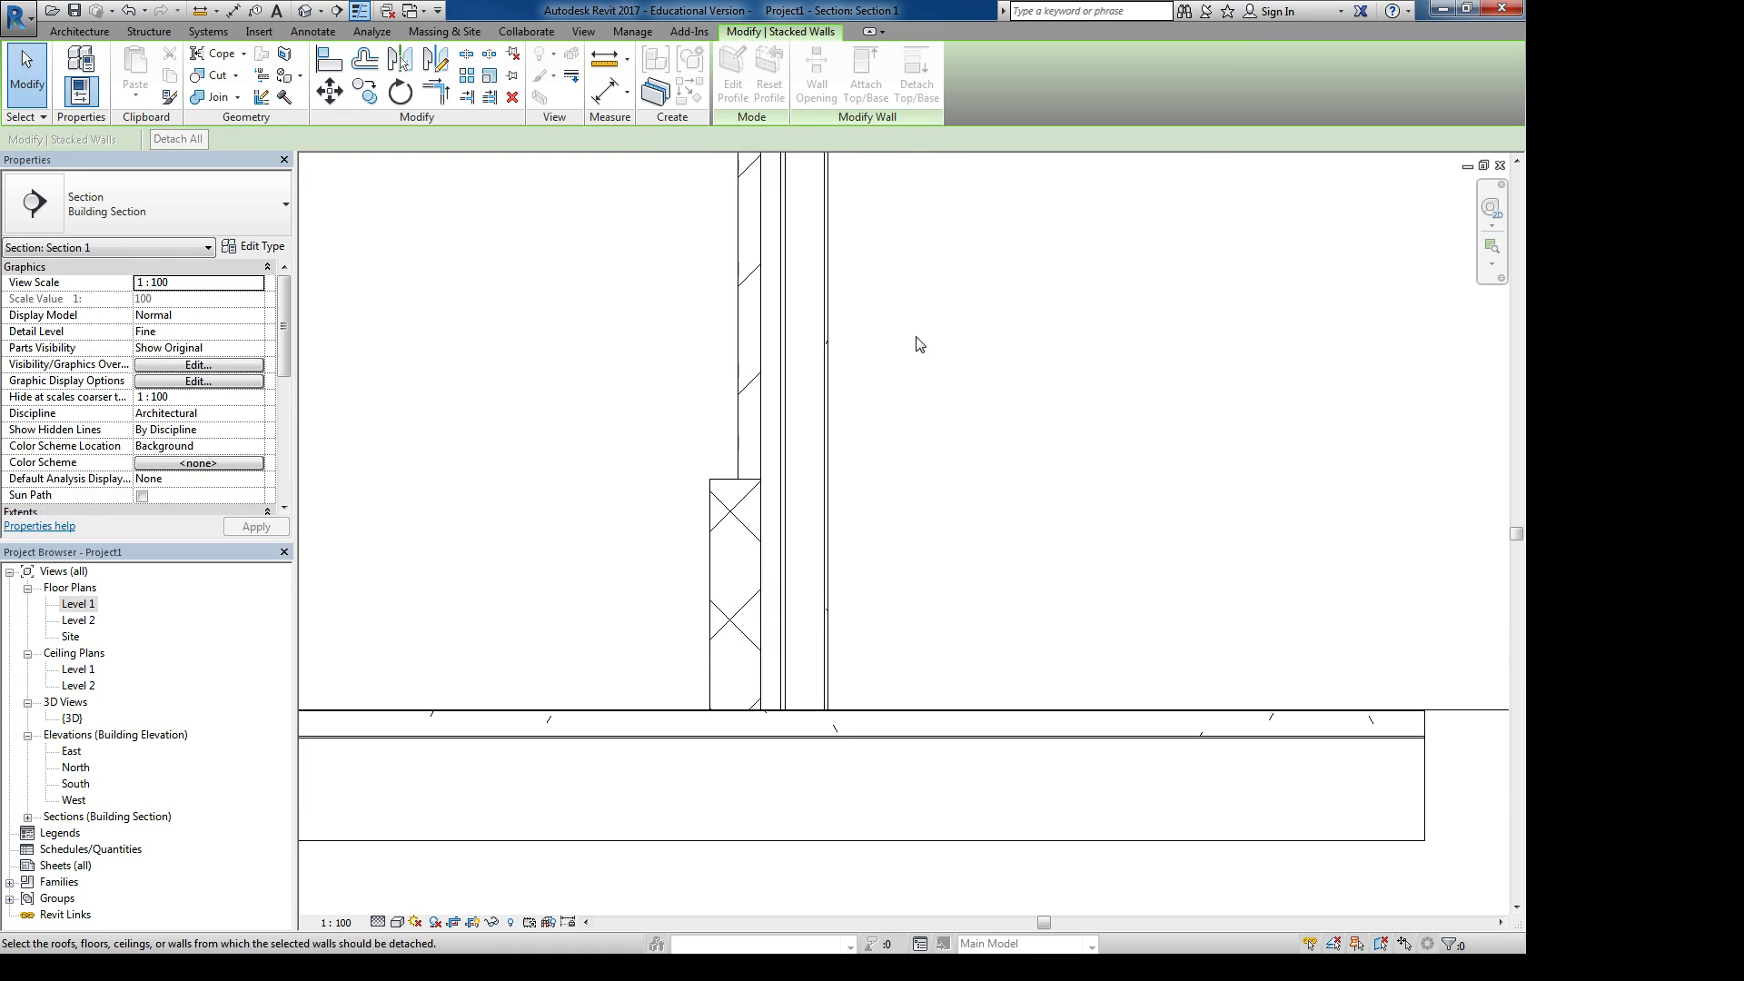
left_click(828, 358)
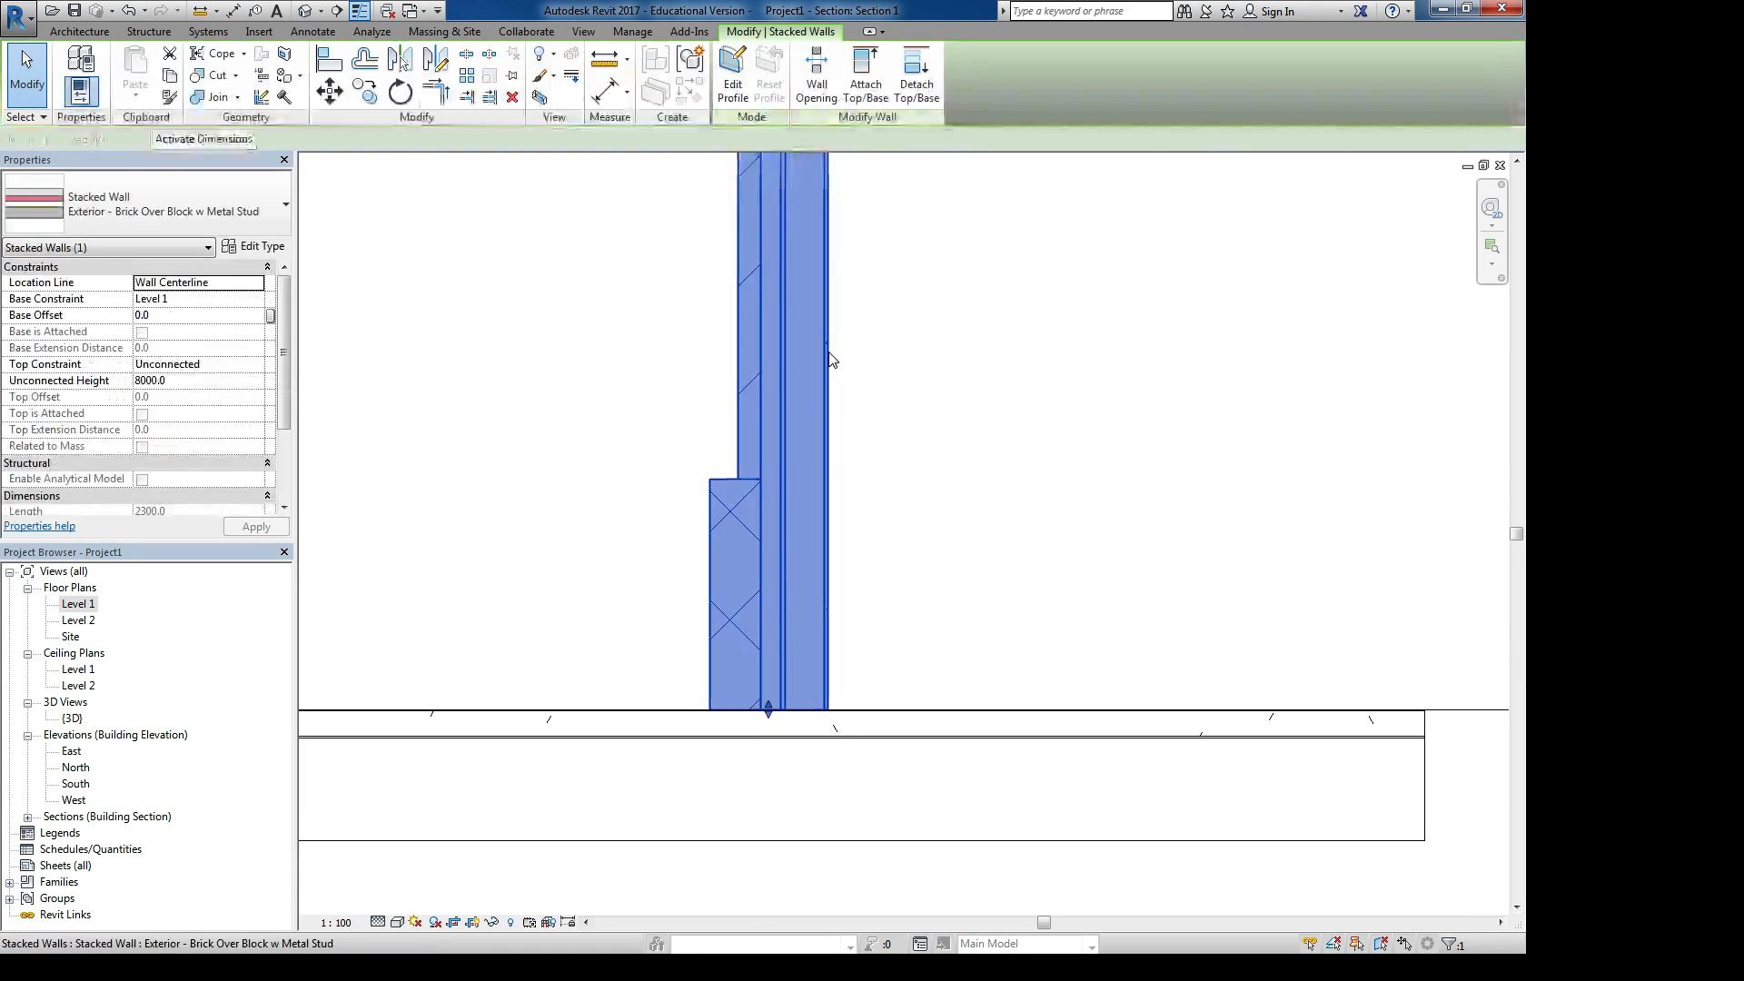
left_click(864, 69)
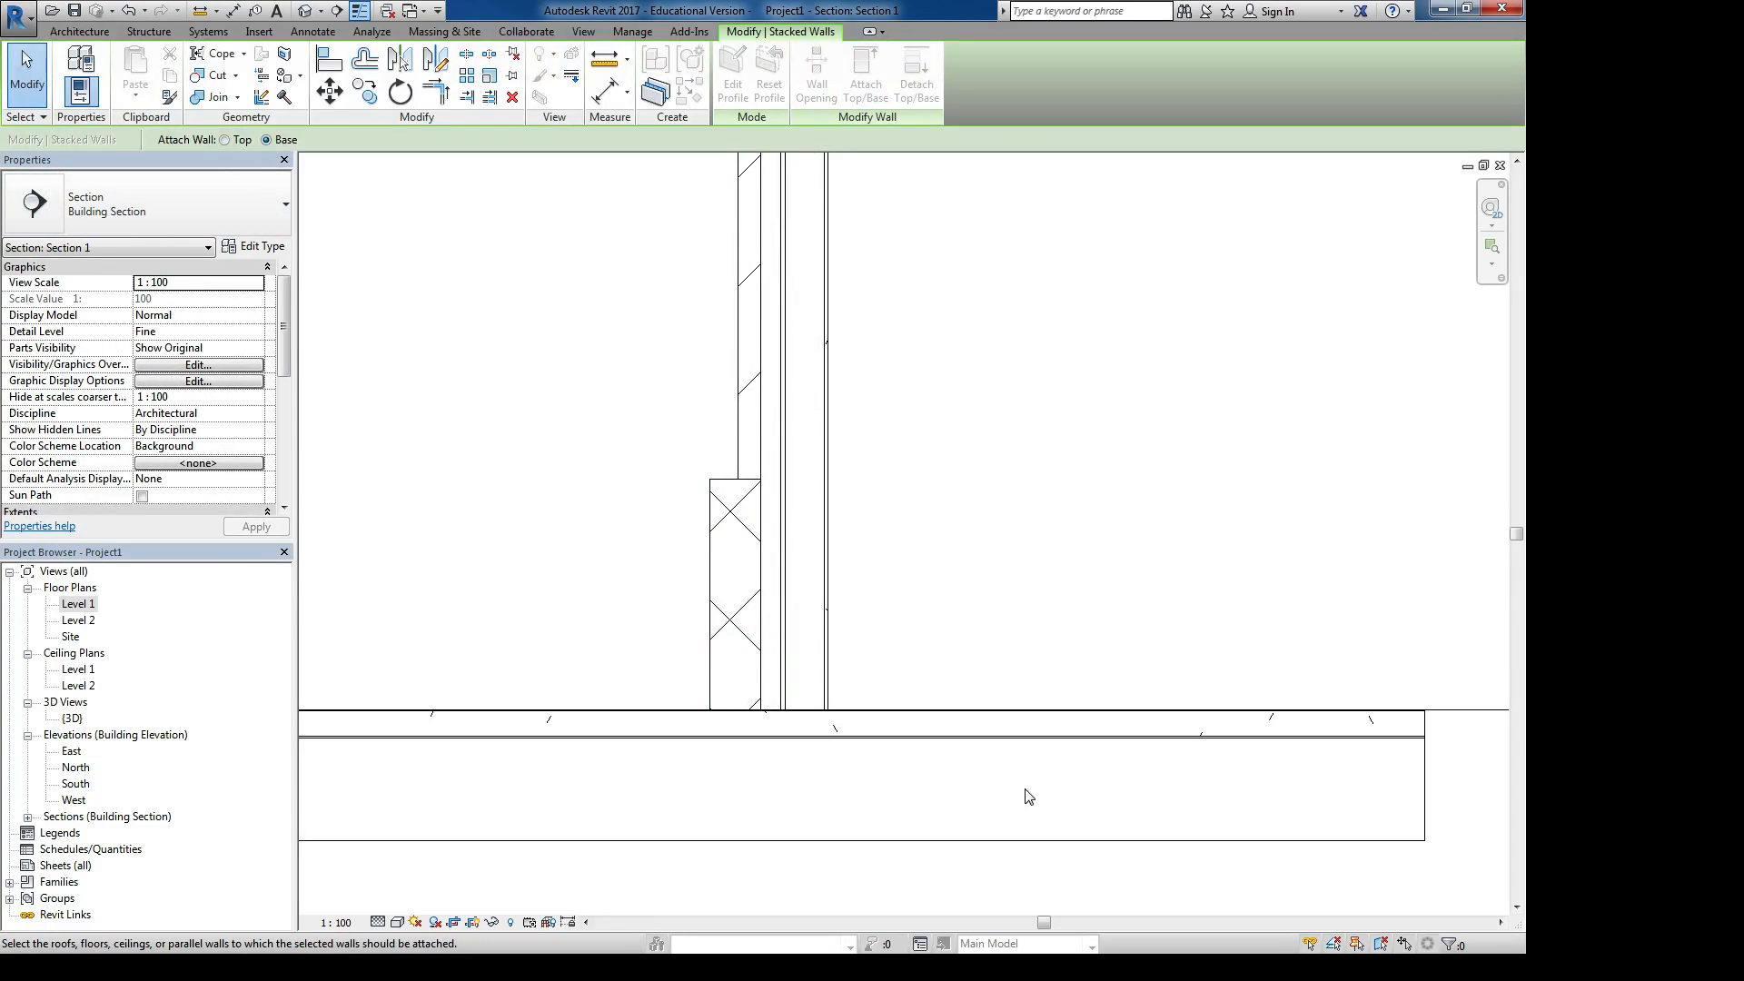
left_click(900, 708)
left_click(852, 558)
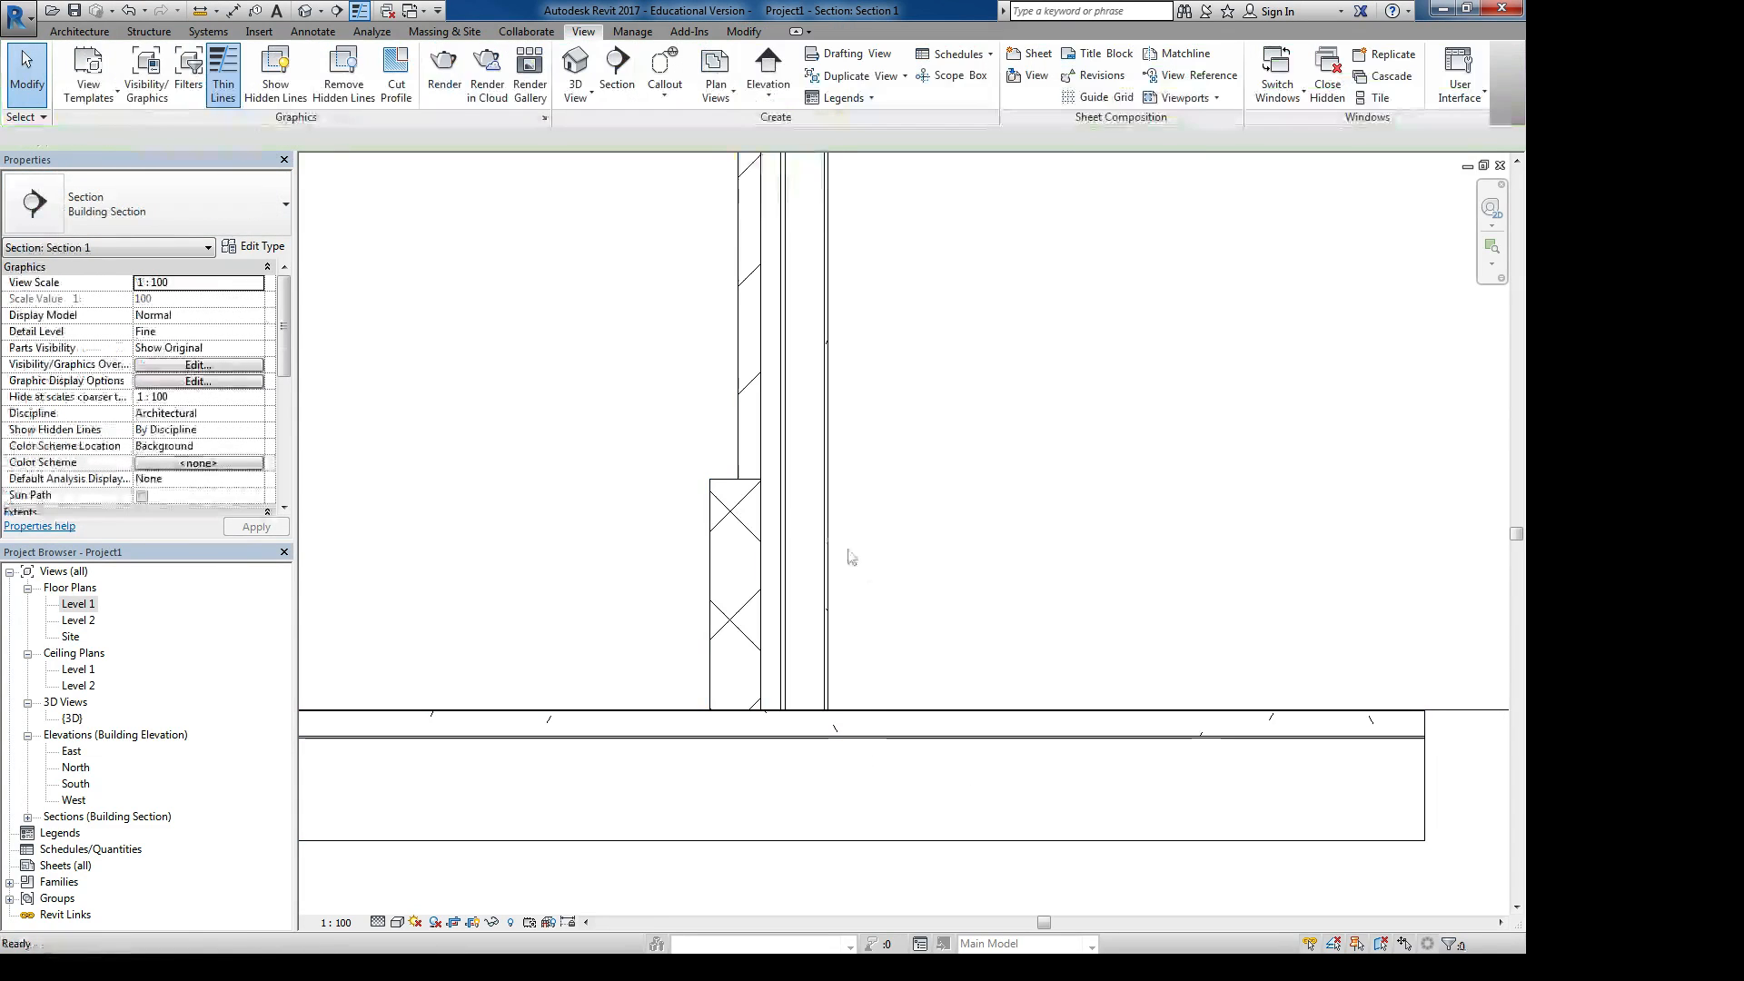
Try to attach the stacked wall's base to the line beneath the floor's upper layer
left_click(838, 520)
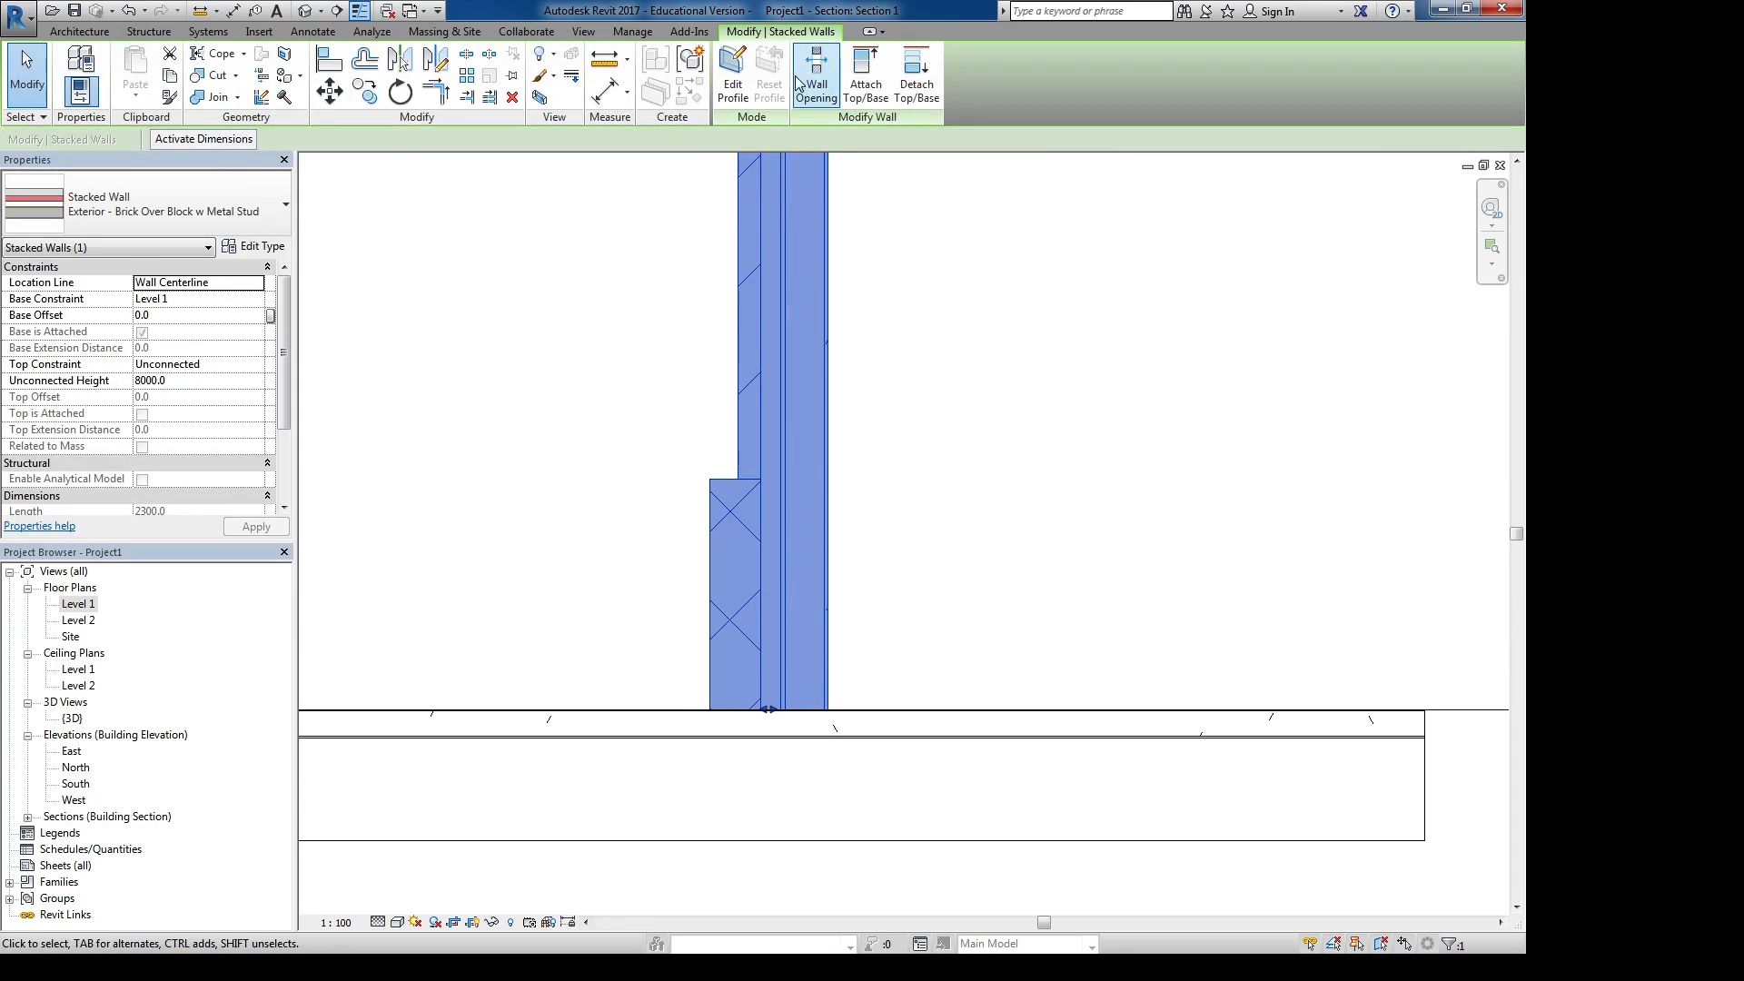
left_click(866, 69)
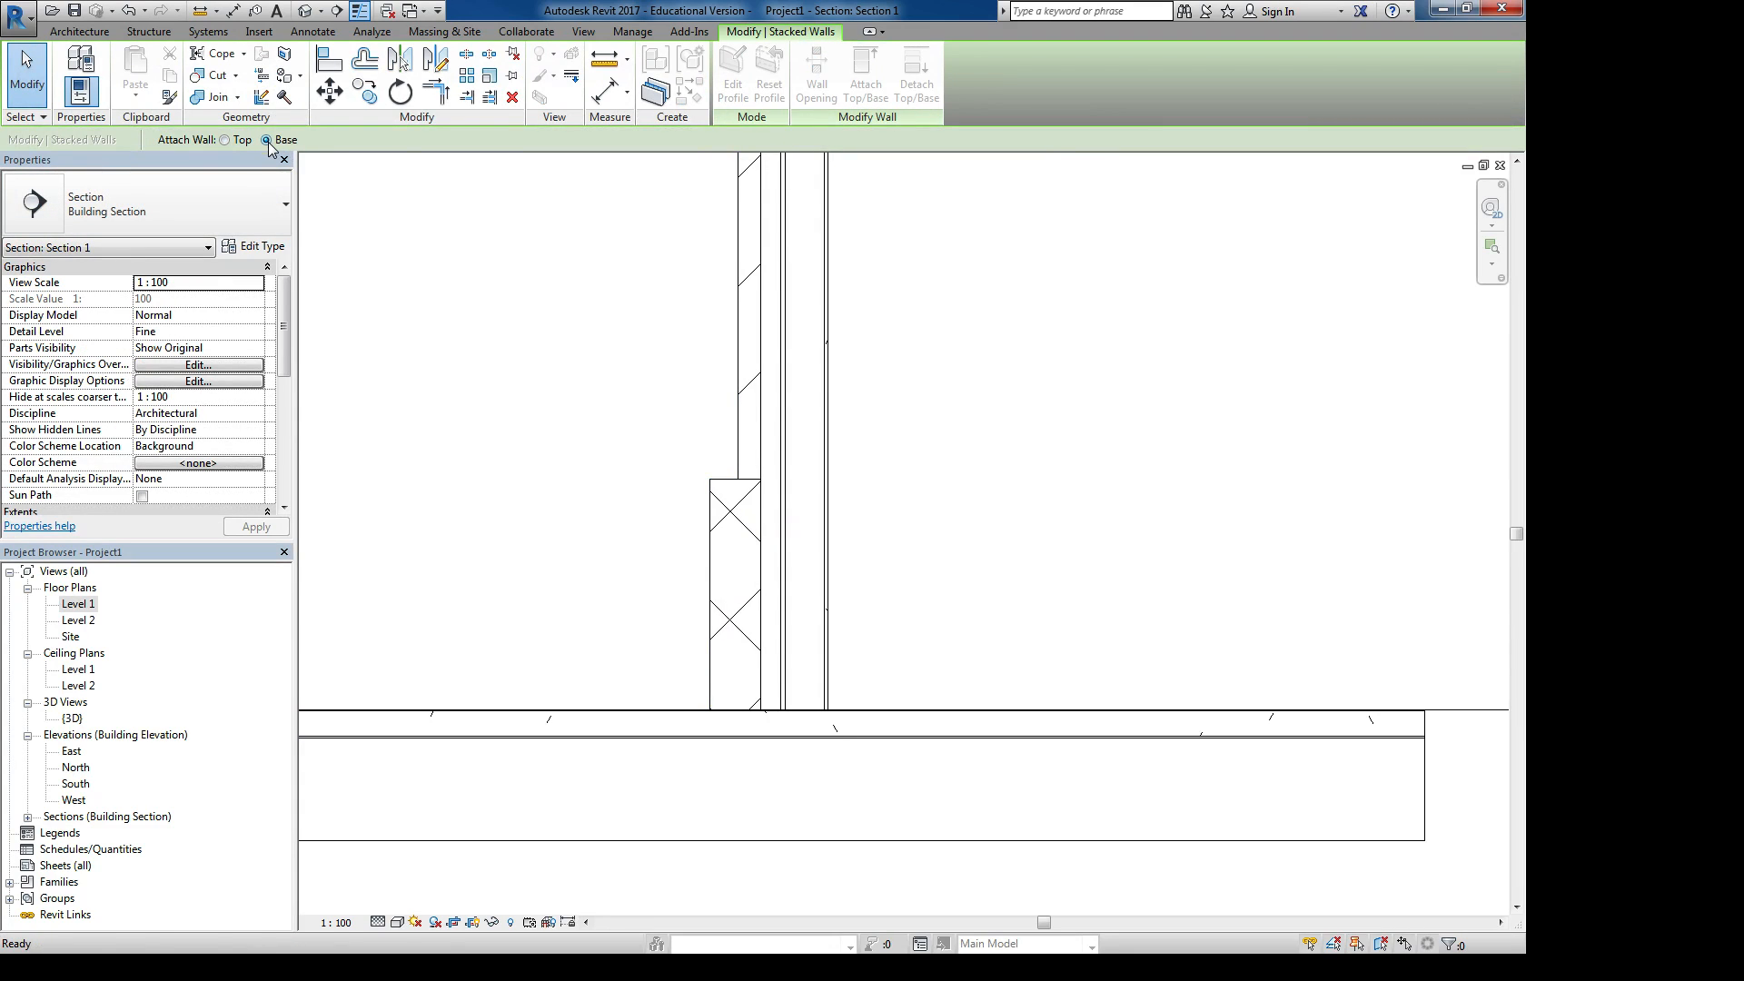
left_click(584, 740)
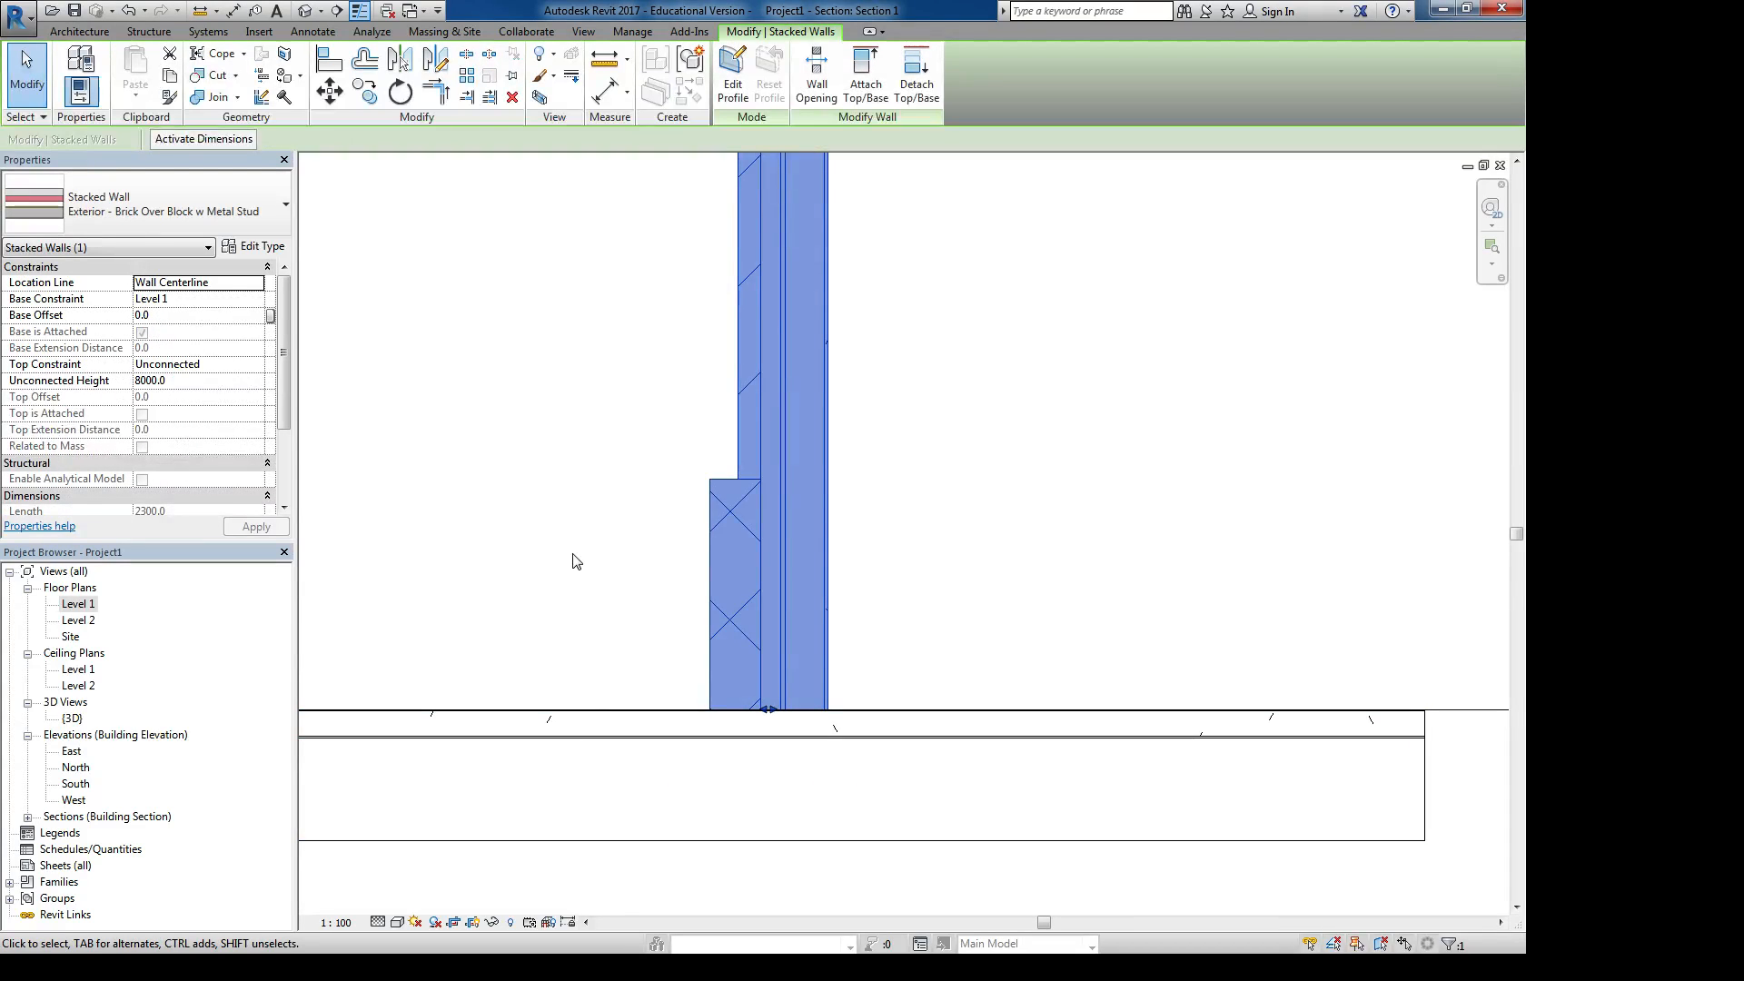
scroll(574, 551, "down", 4)
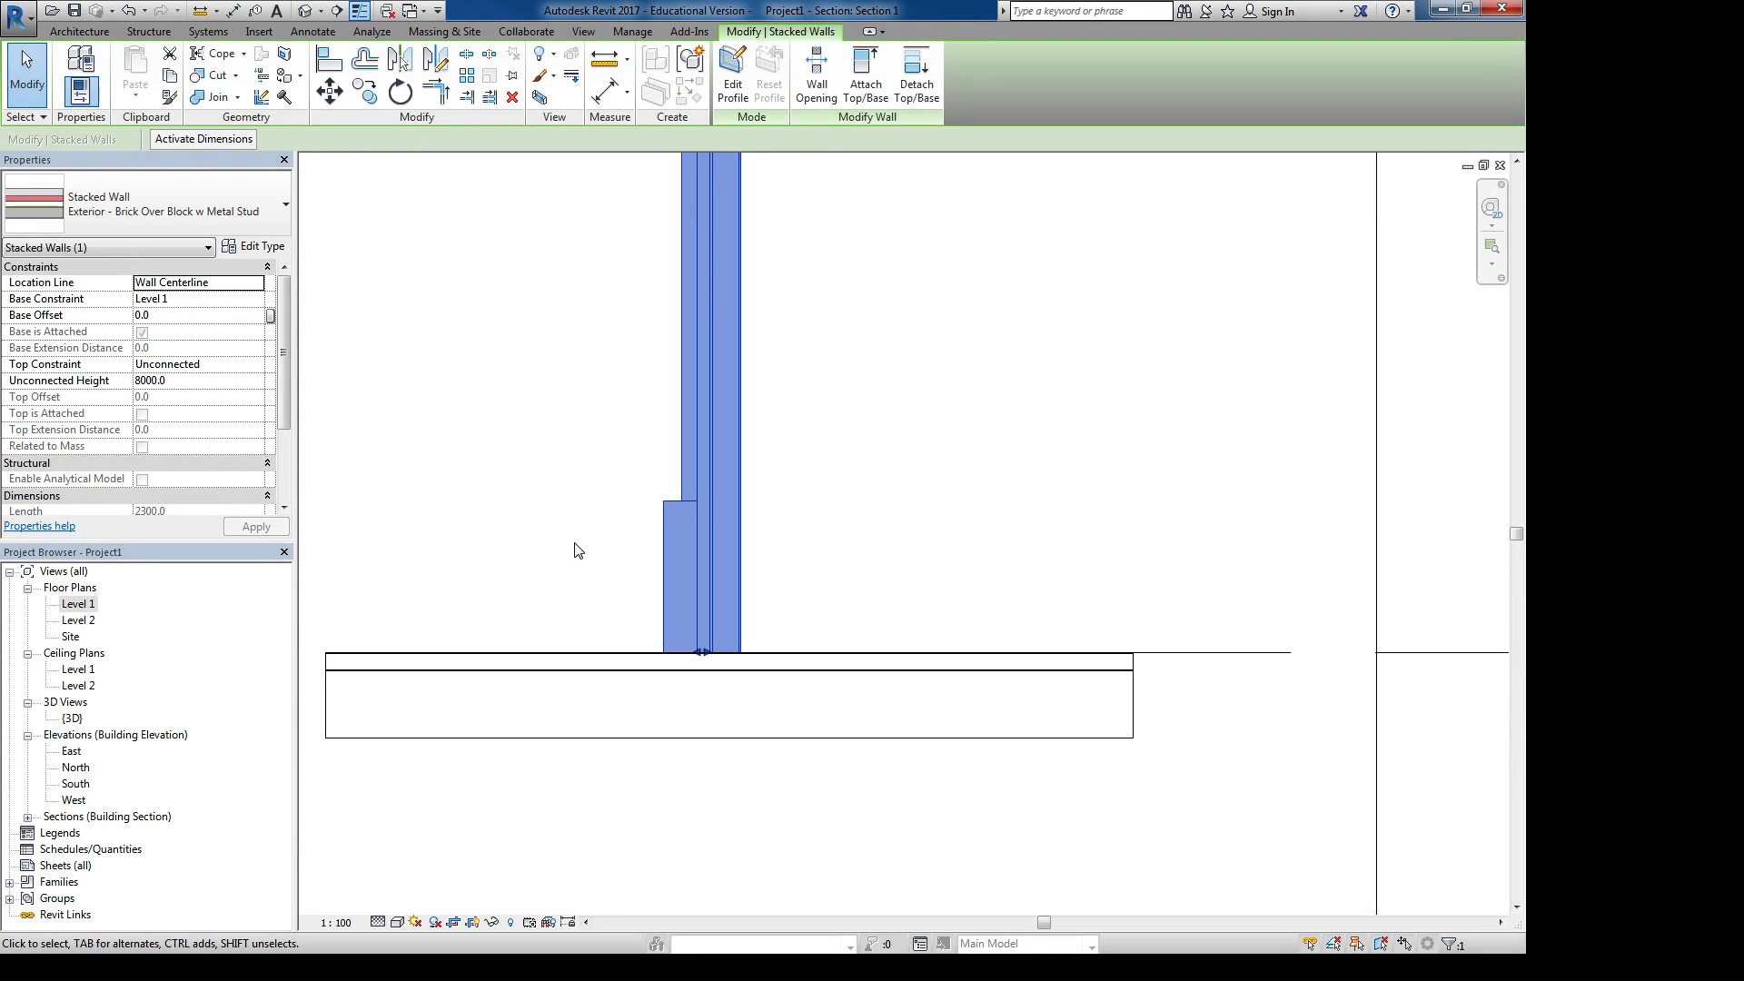
key("Escape")
Try to stretch the stacked wall's base down into the floor build-up
left_click(713, 608)
left_click_drag(705, 643, 701, 685)
key("Escape")
scroll(695, 676, "up", 4)
Change the stacked wall's type to the basic wall Generic - 250mm
left_click(732, 602)
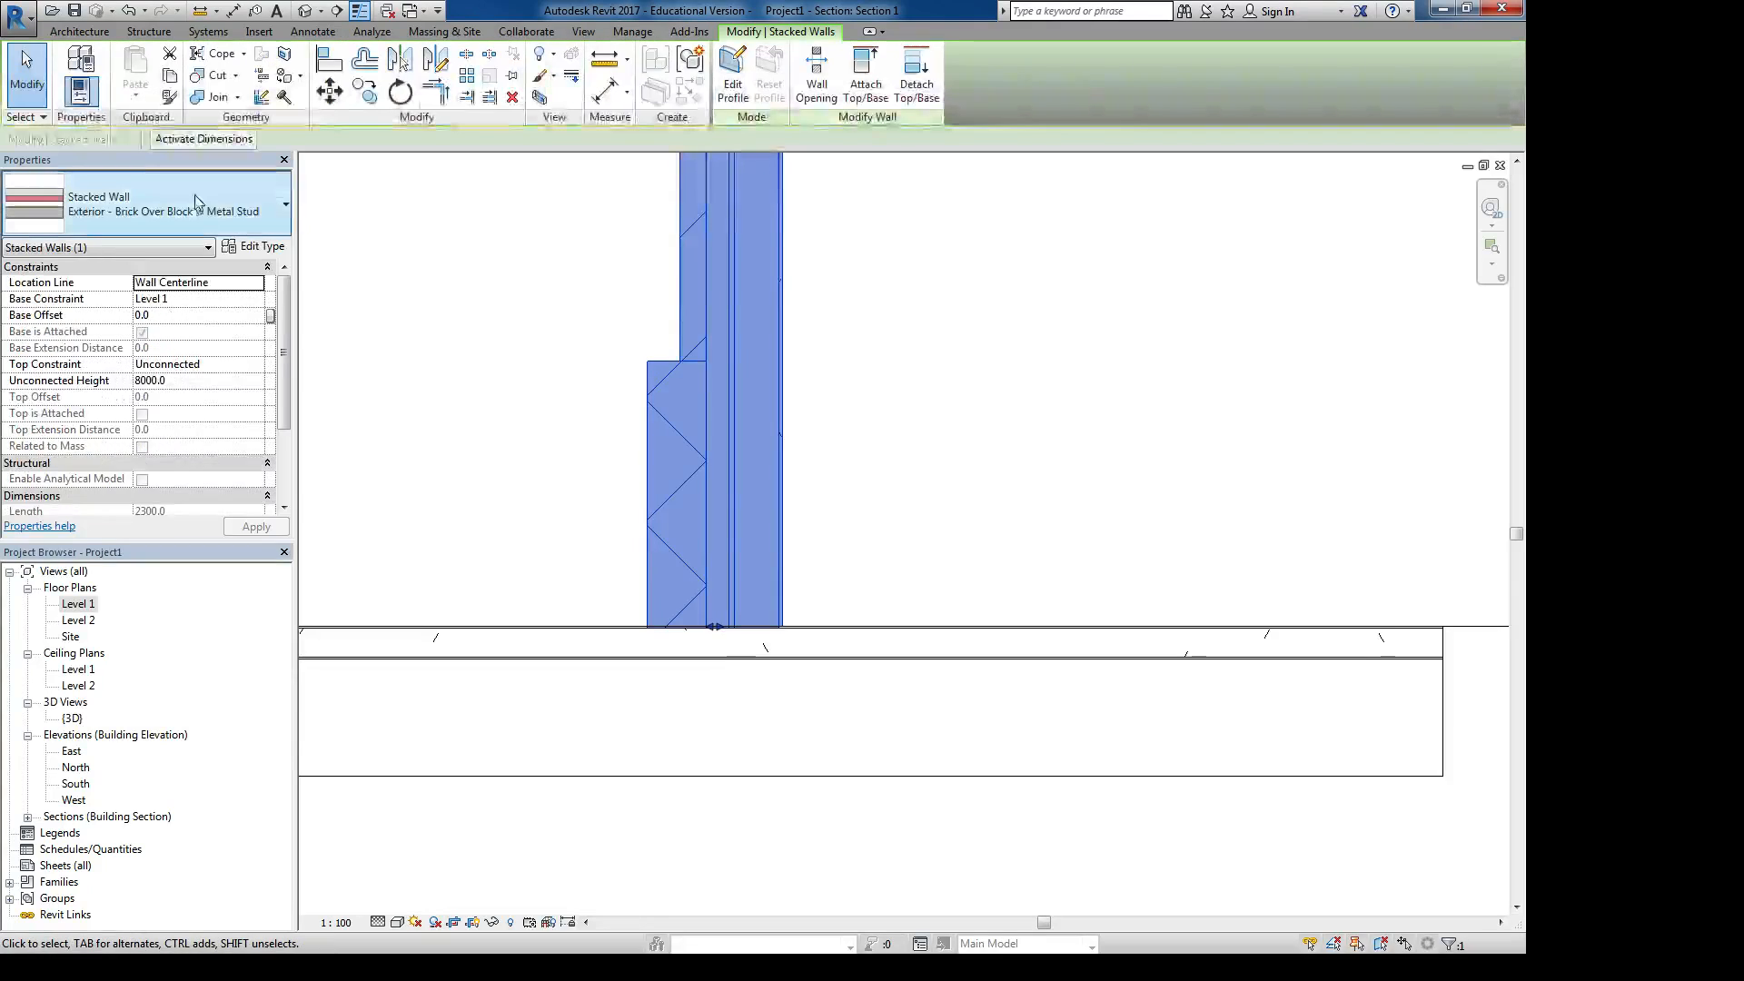
left_click(145, 205)
scroll(127, 381, "up", 5)
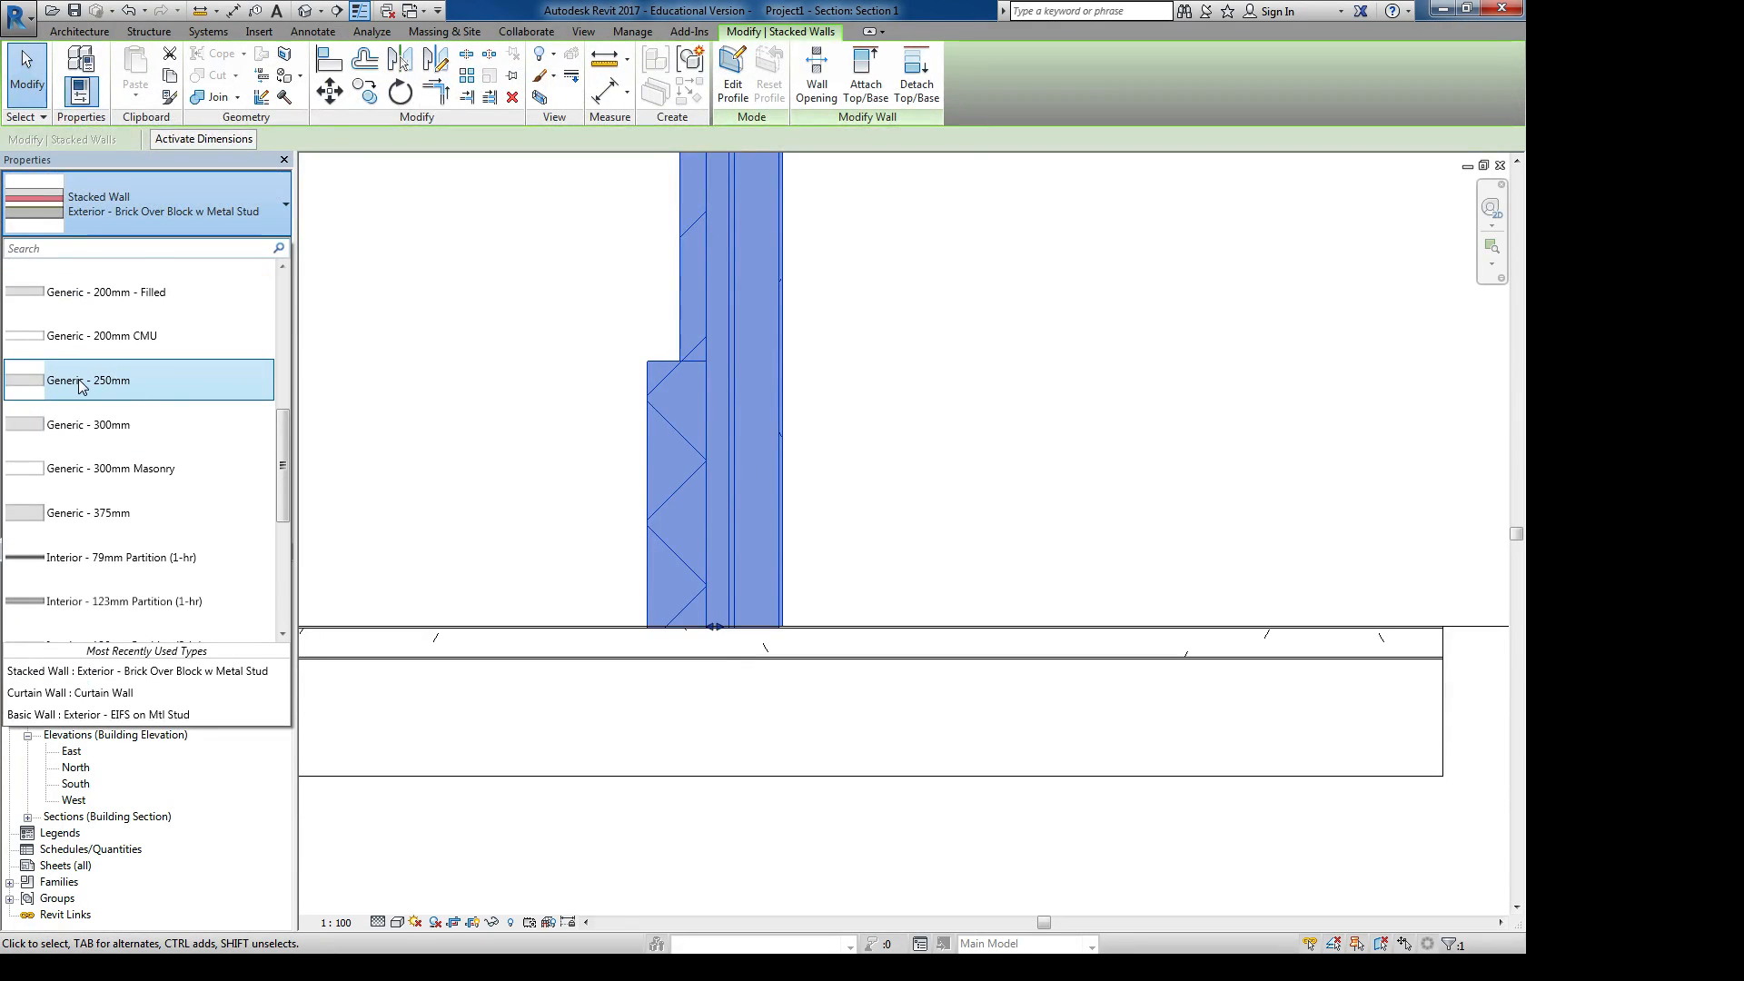
left_click(82, 381)
Attach the Generic - 250mm wall to the Steel Bar Joist - VCT on LW Concrete floor beneath it
left_click(866, 69)
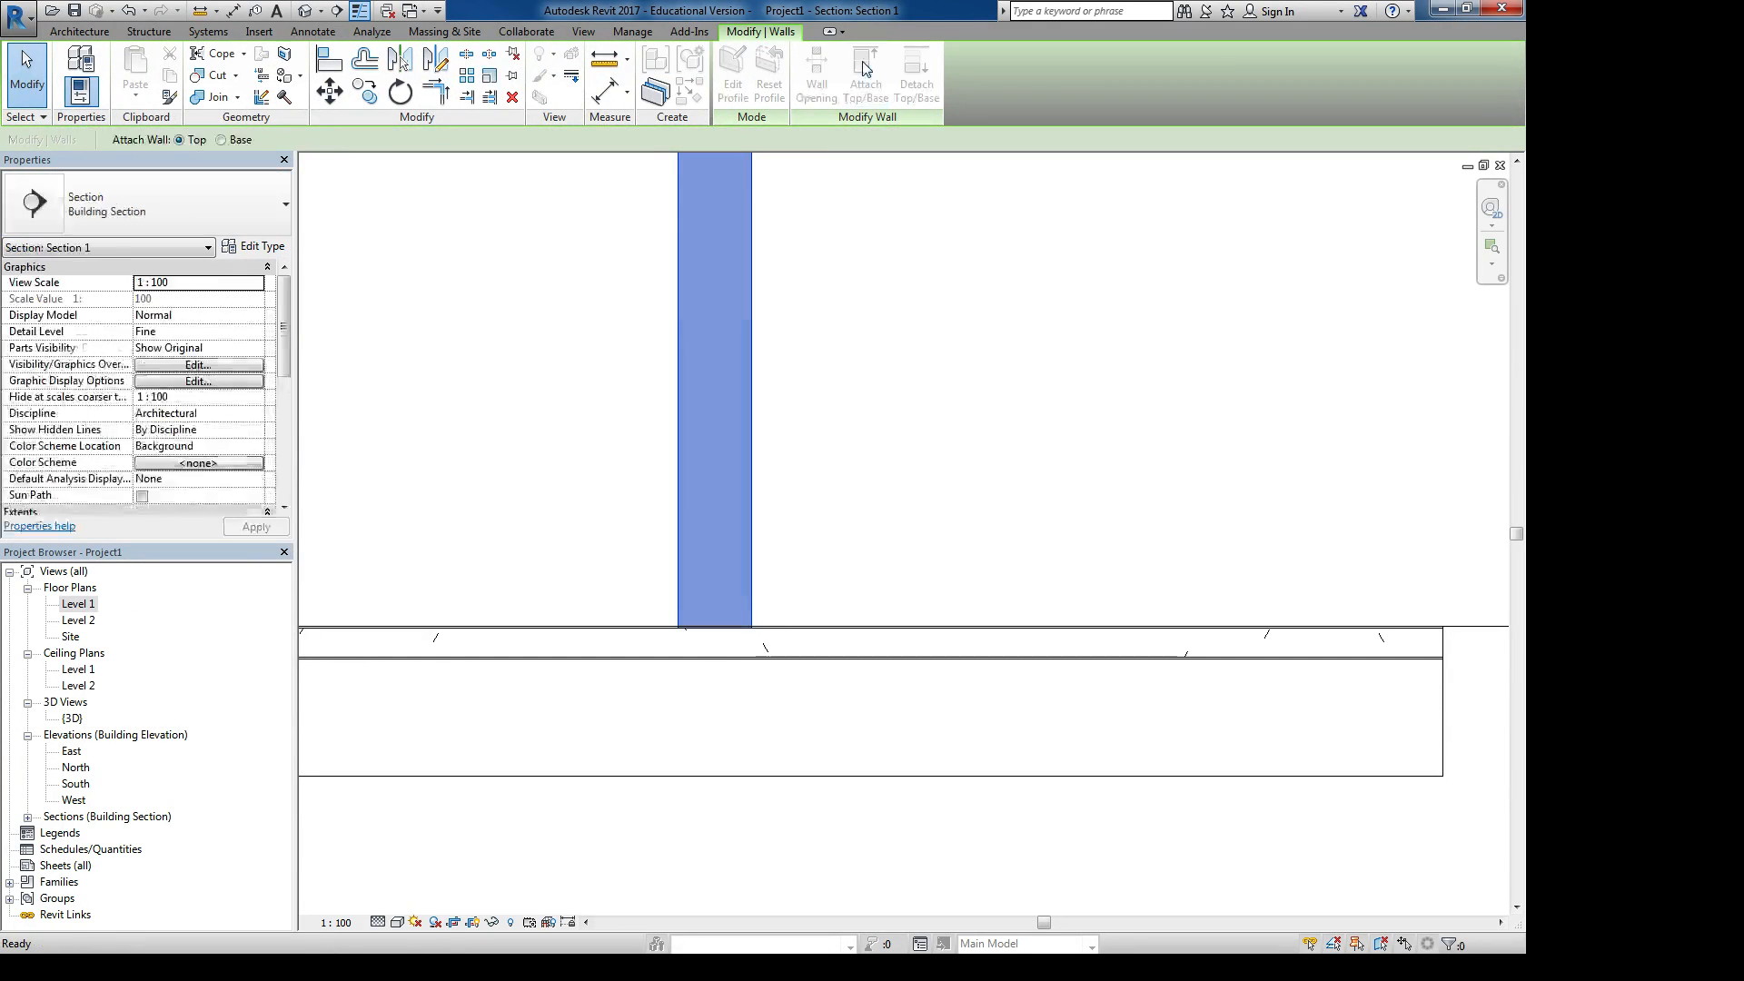
left_click(578, 668)
left_click(899, 545)
scroll(899, 545, "down", 2)
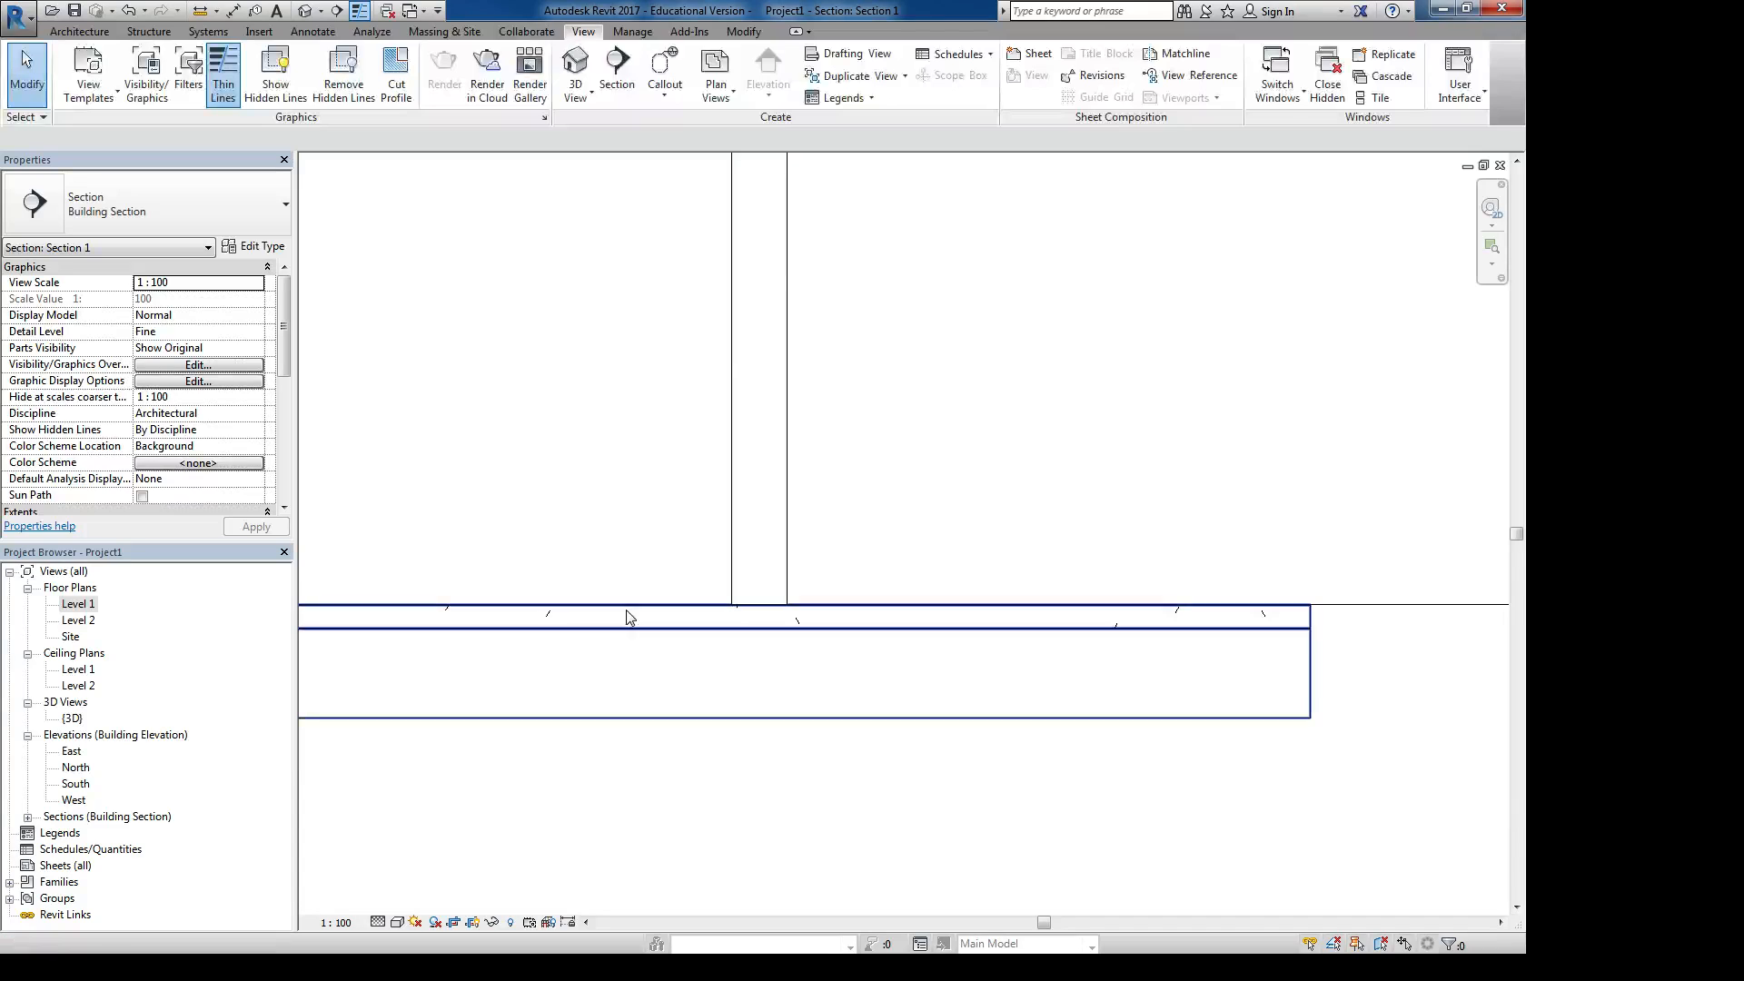
Change the floor's type to Wood Joist 220mm - Wood Finish
left_click(619, 613)
left_click(216, 200)
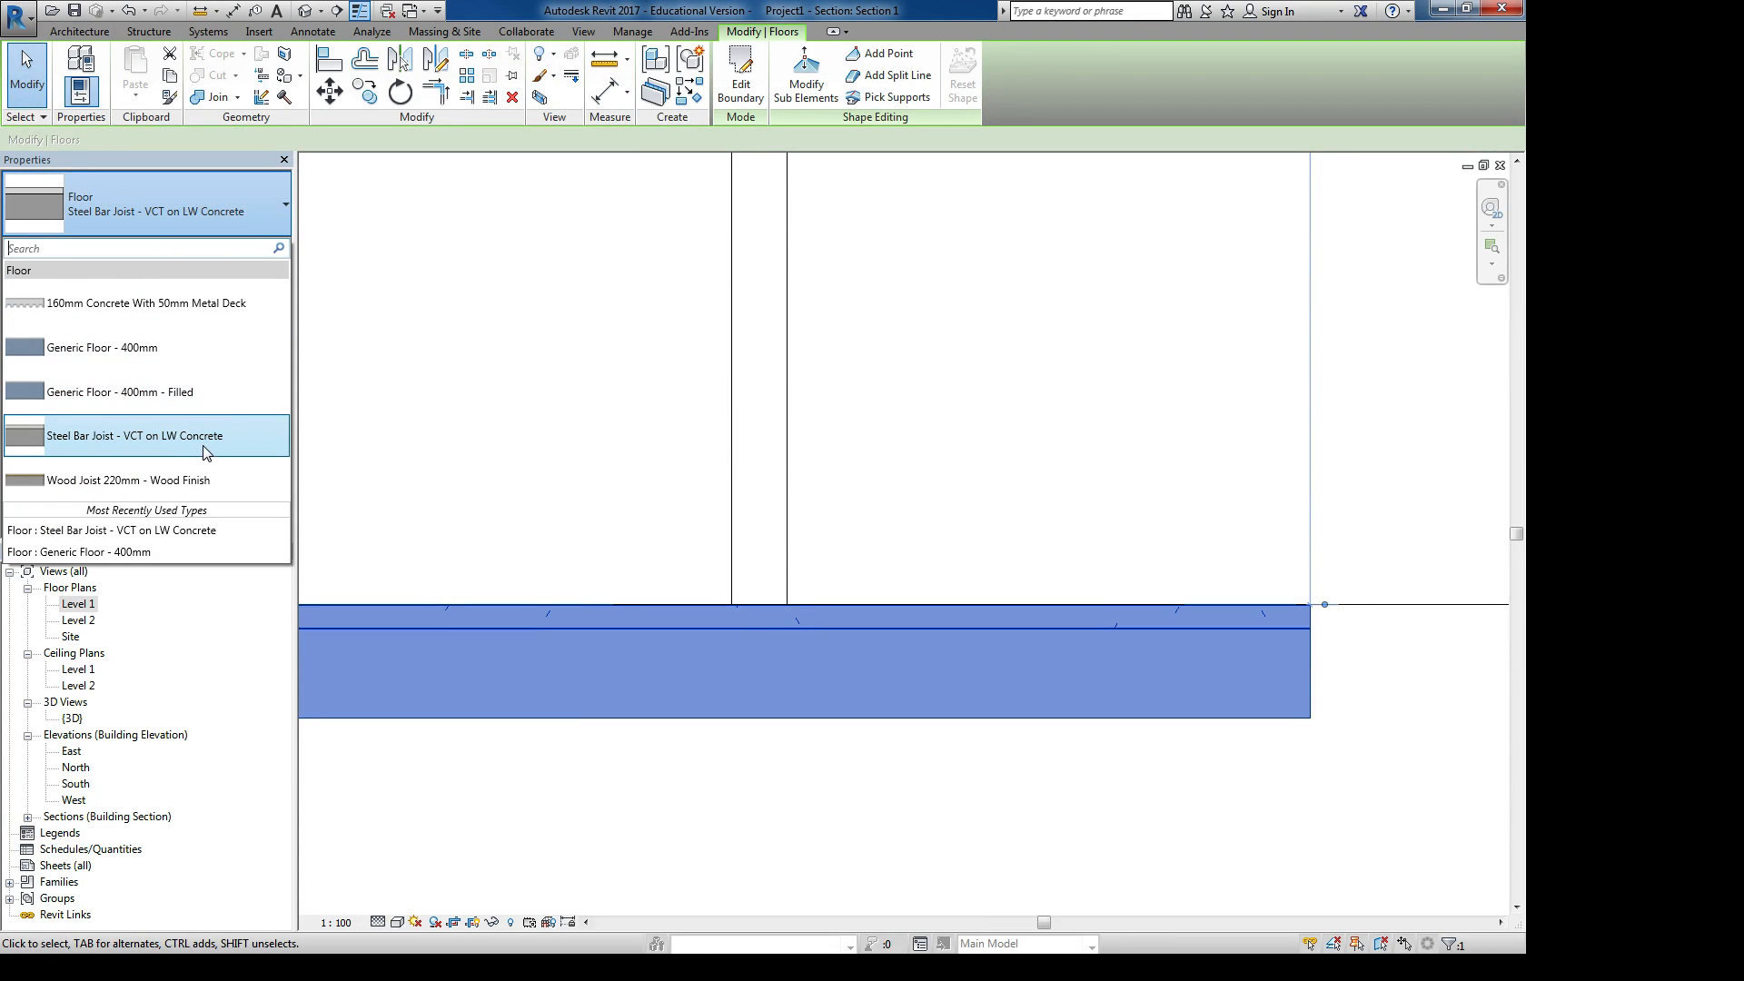
left_click(173, 480)
left_click(447, 496)
scroll(768, 605, "up", 4)
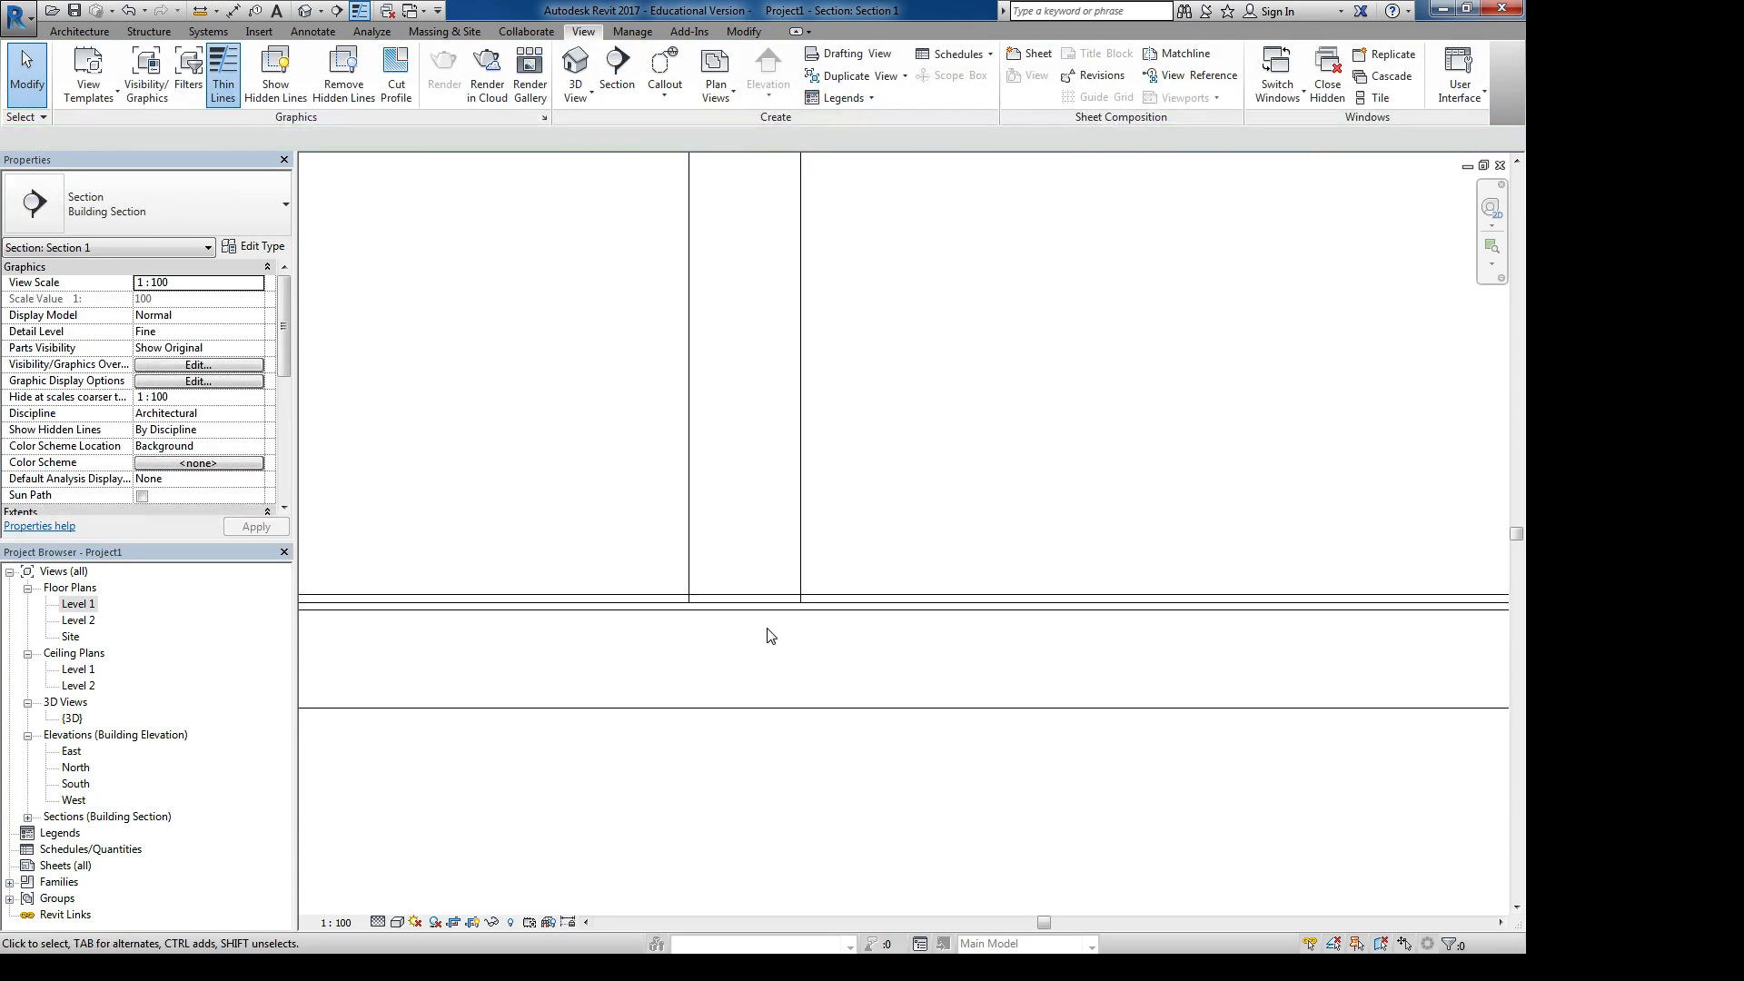
Attach the Generic - 250mm wall to the wood joist floor in the section view
left_click(811, 555)
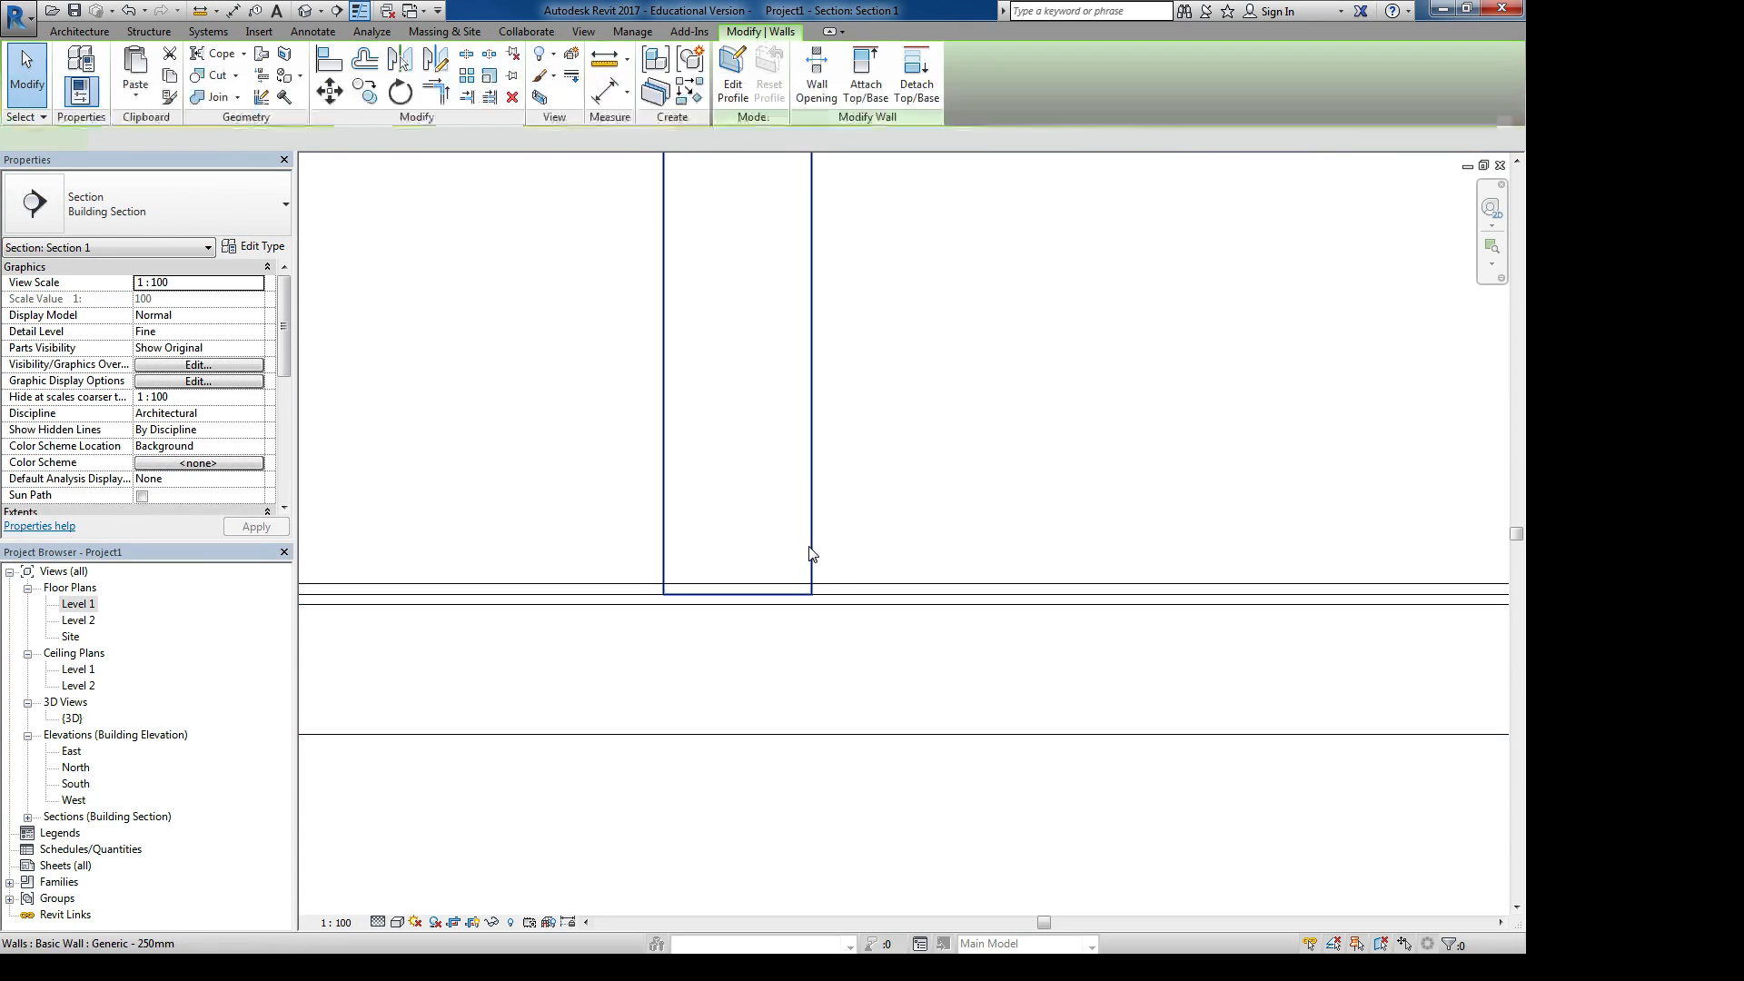
left_click(864, 72)
left_click(864, 594)
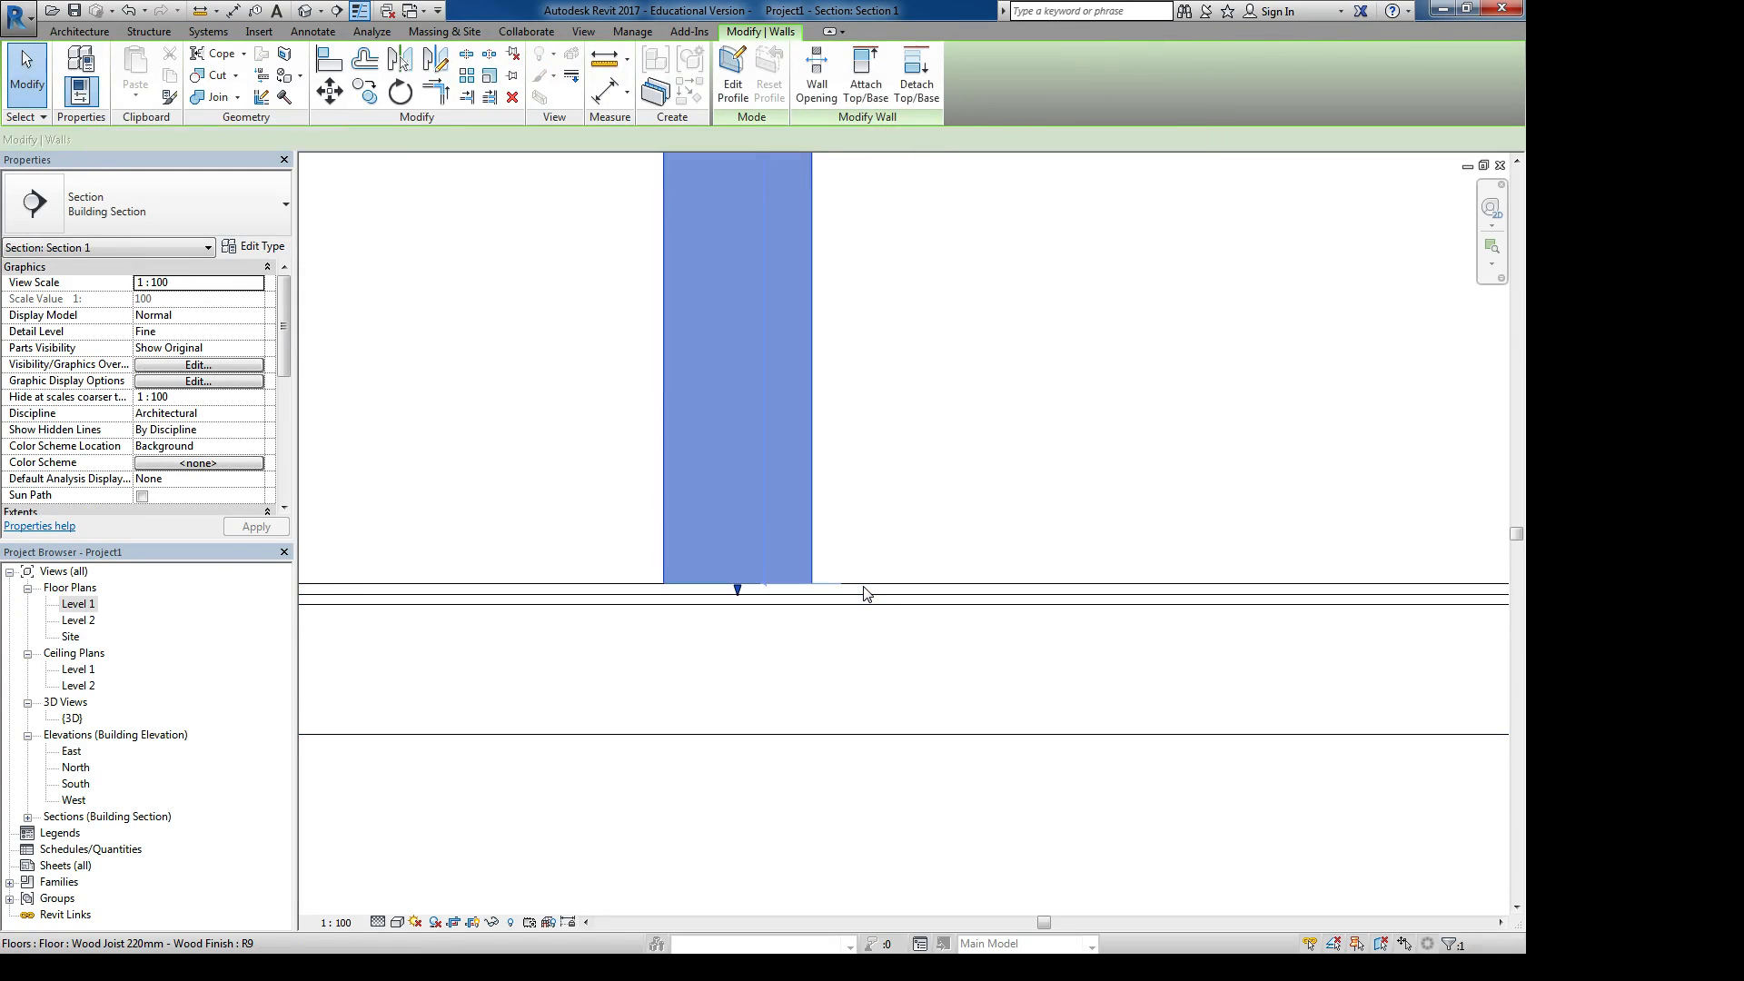
left_click(726, 621)
scroll(727, 595, "up", 2)
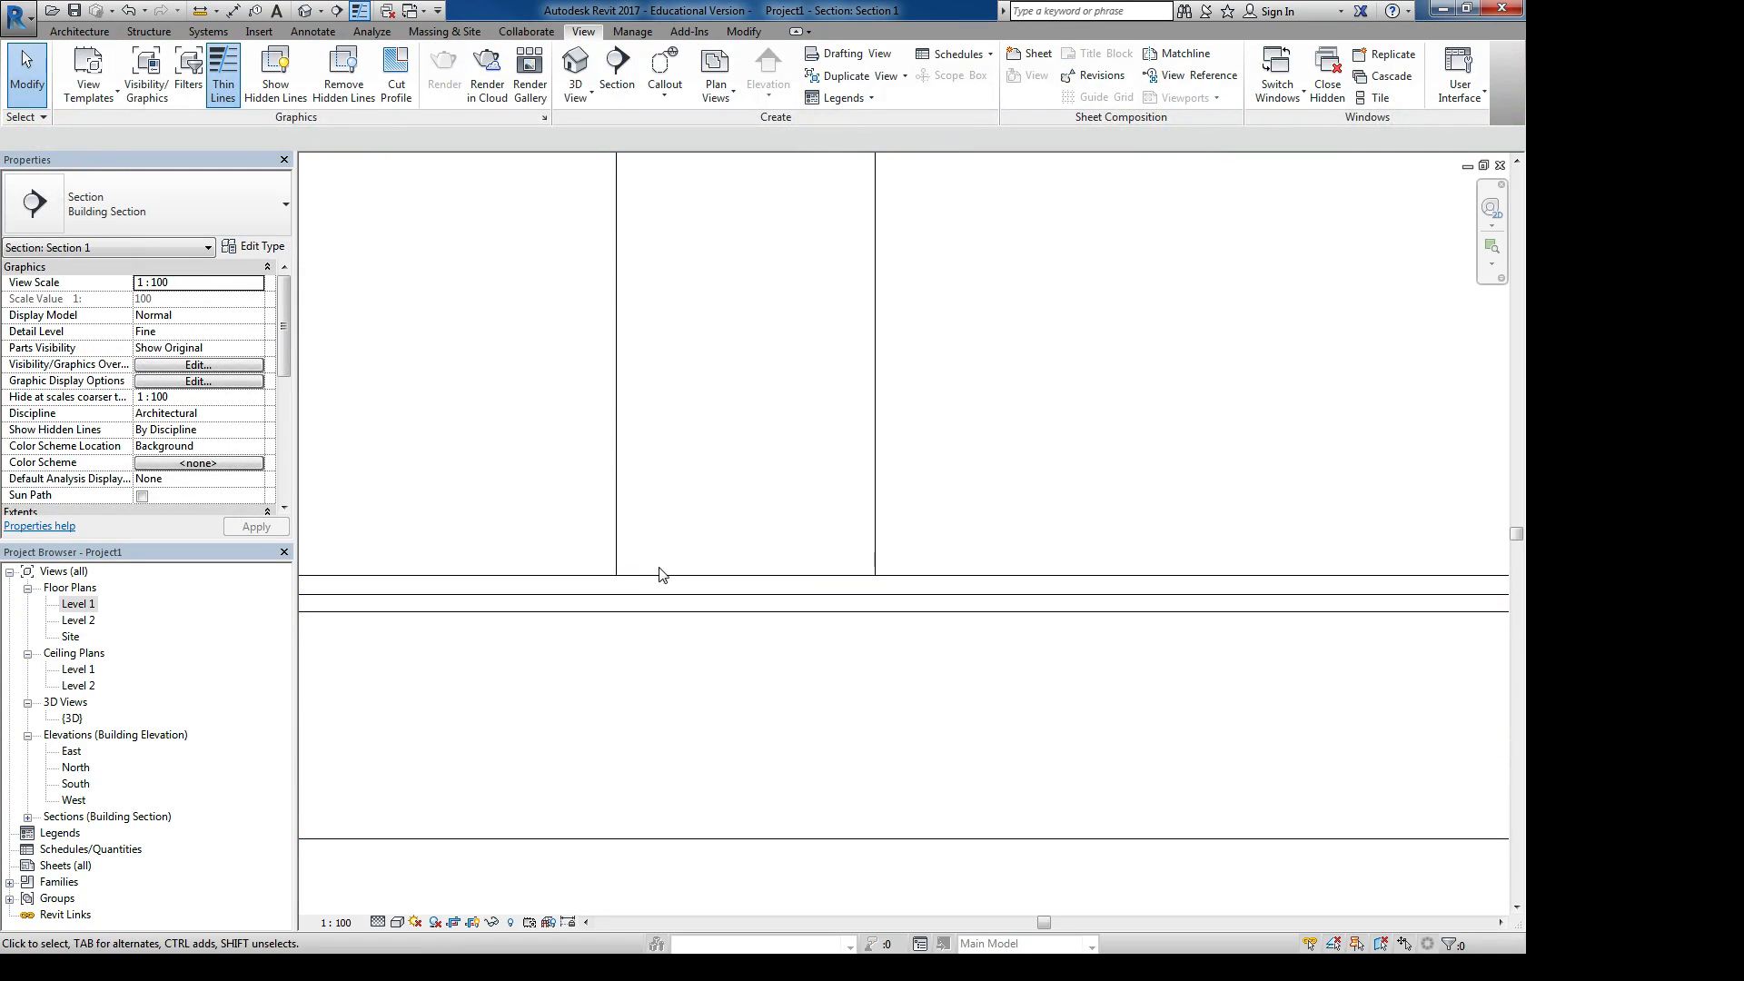
Select the wall again, repeat its attachment at the wood floor's upper layer, and examine the resulting junction
left_click(867, 490)
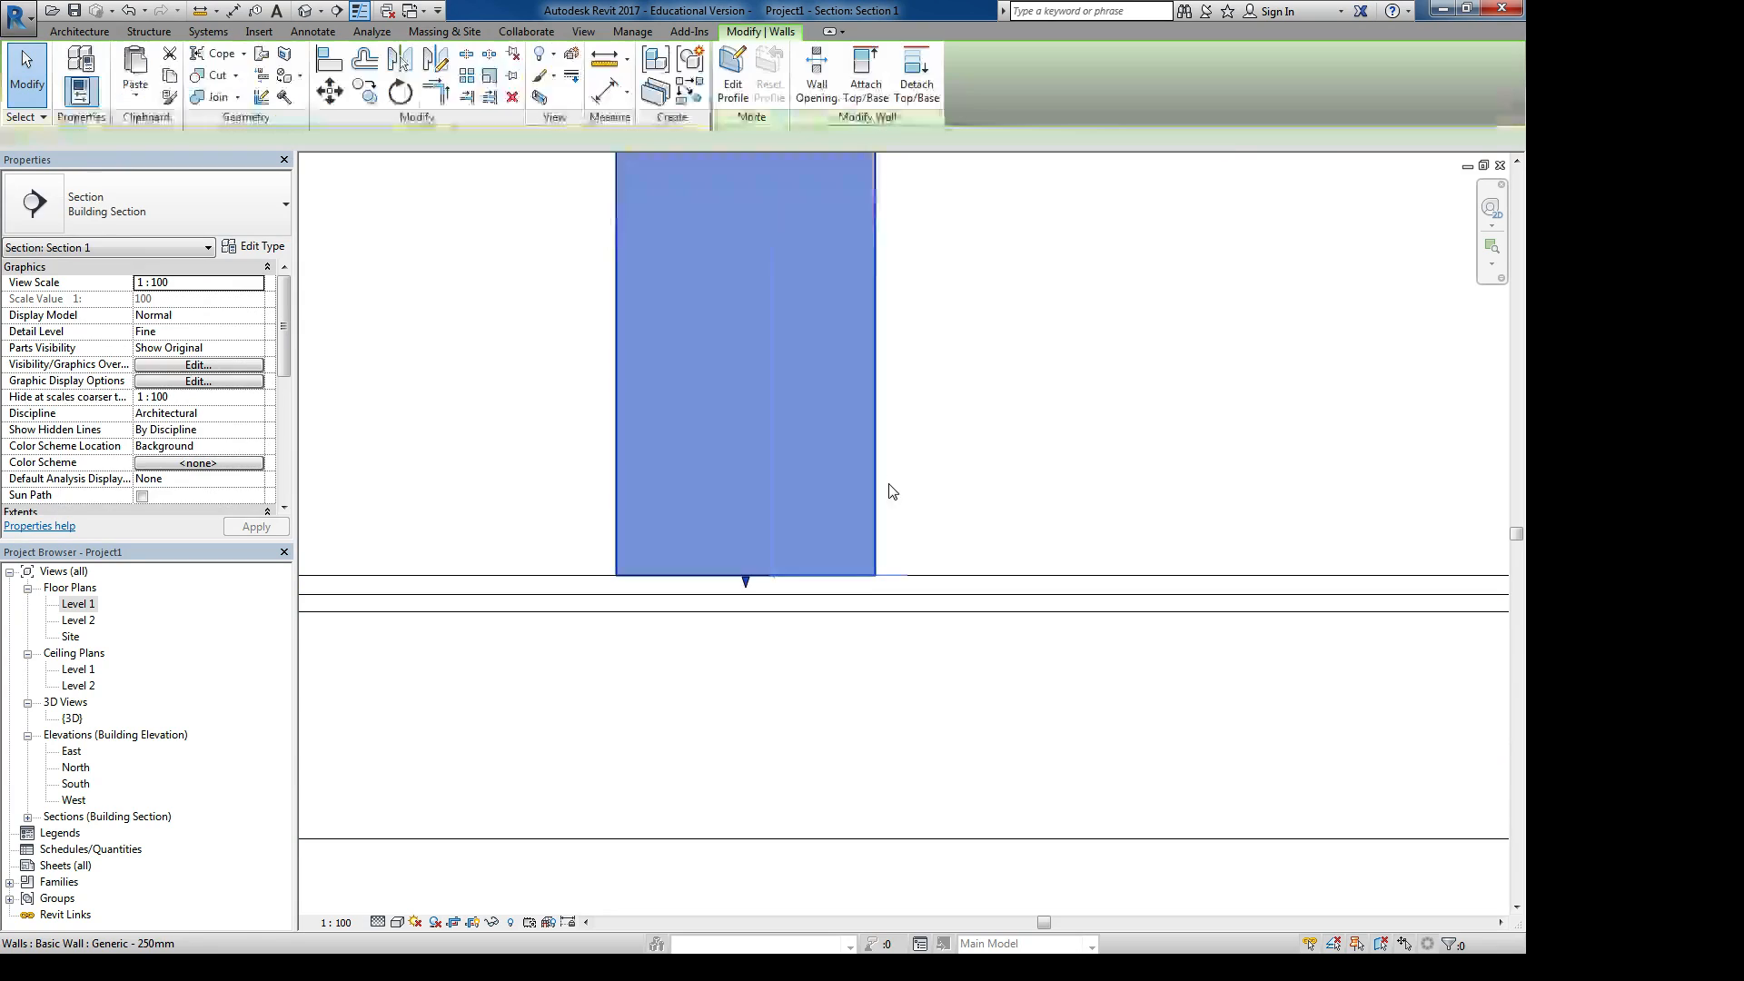
left_click(865, 78)
left_click(588, 586)
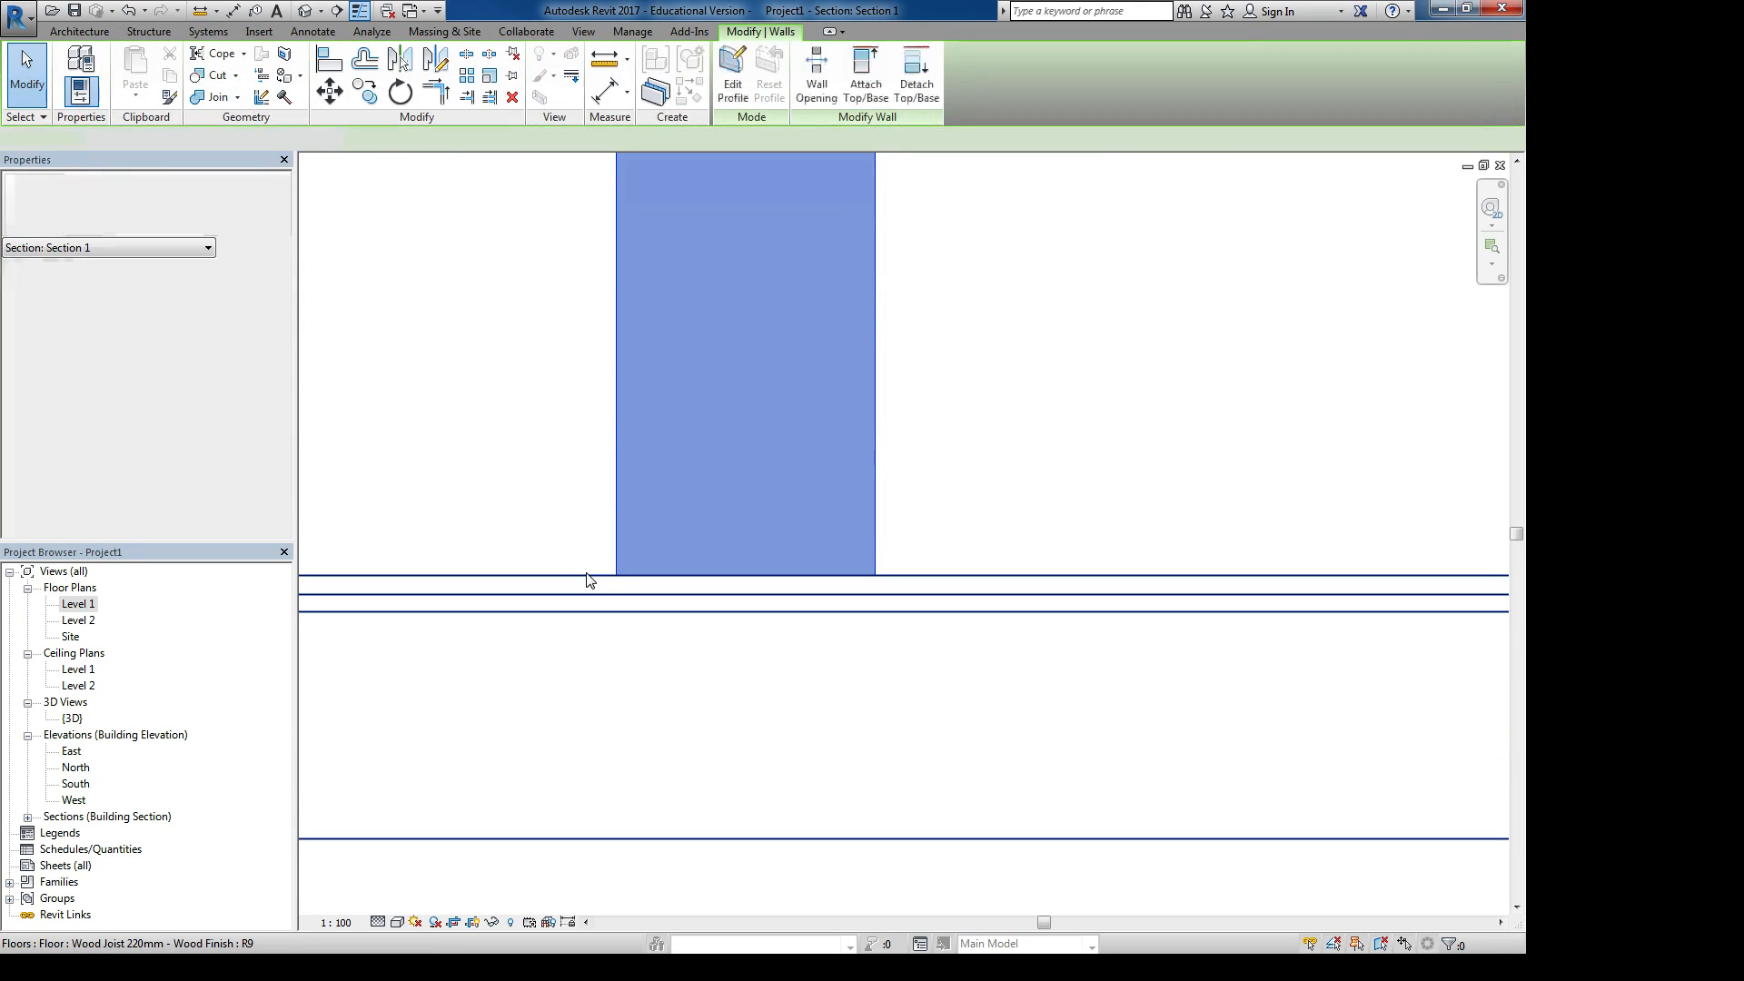
key("Escape")
scroll(833, 623, "up", 1)
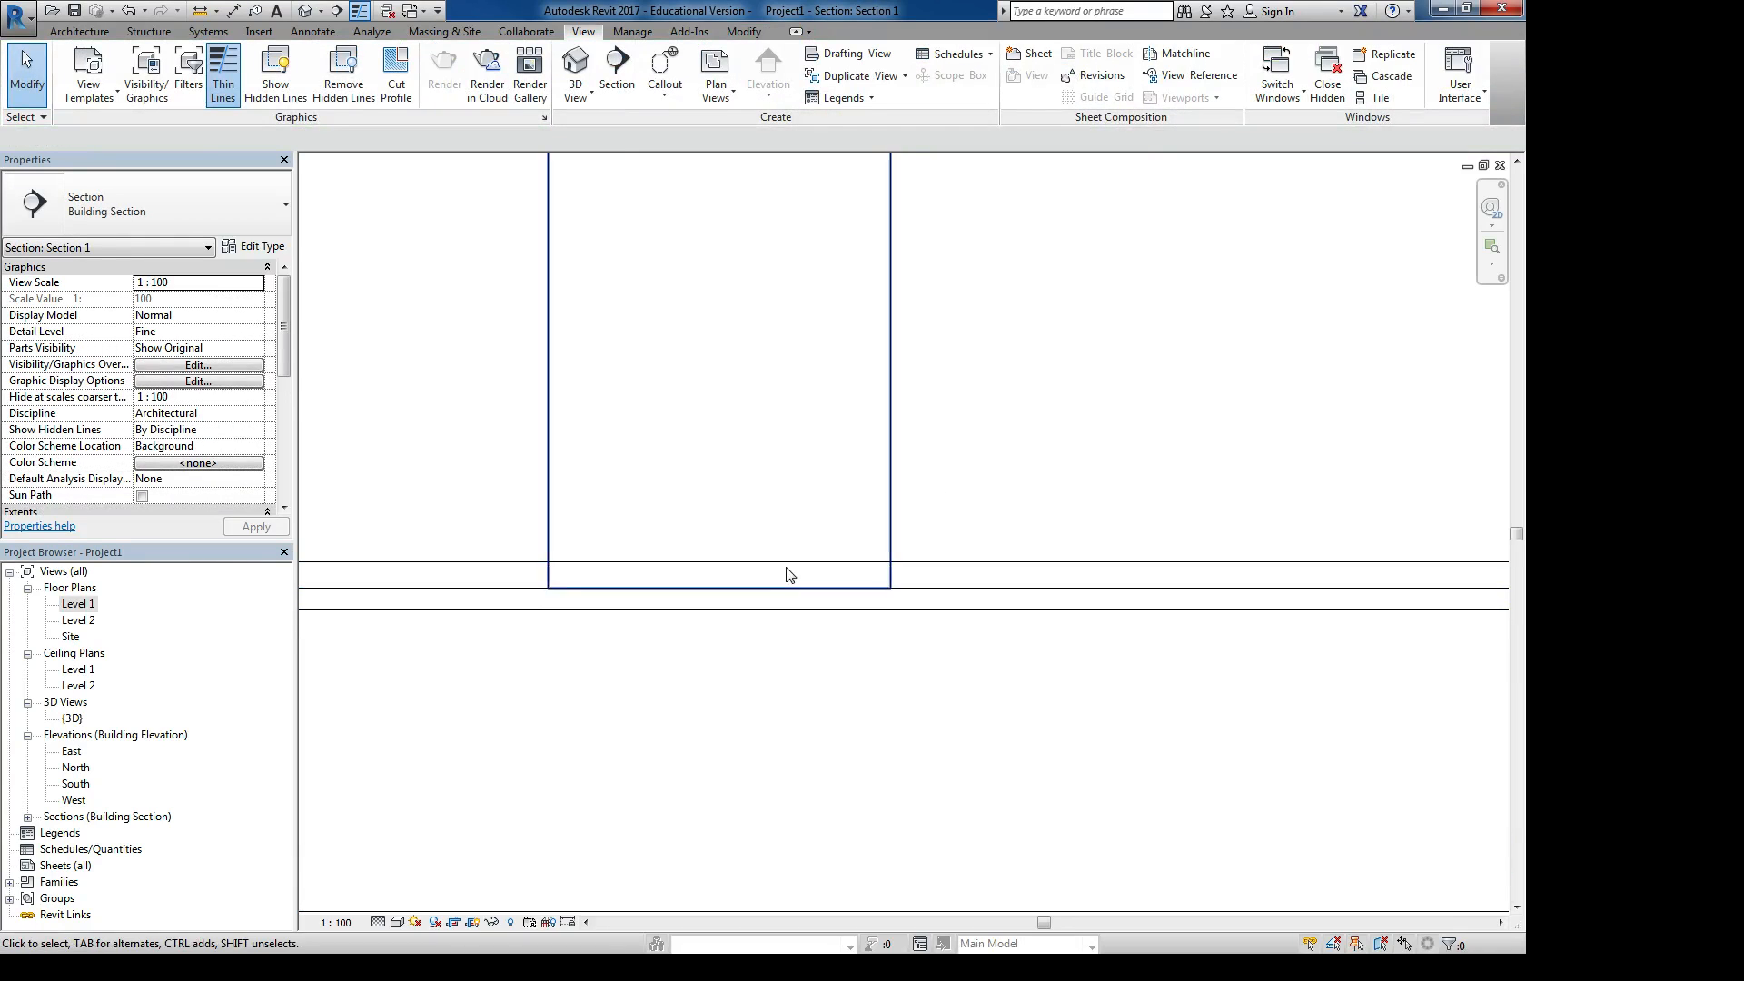
scroll(613, 595, "down", 6)
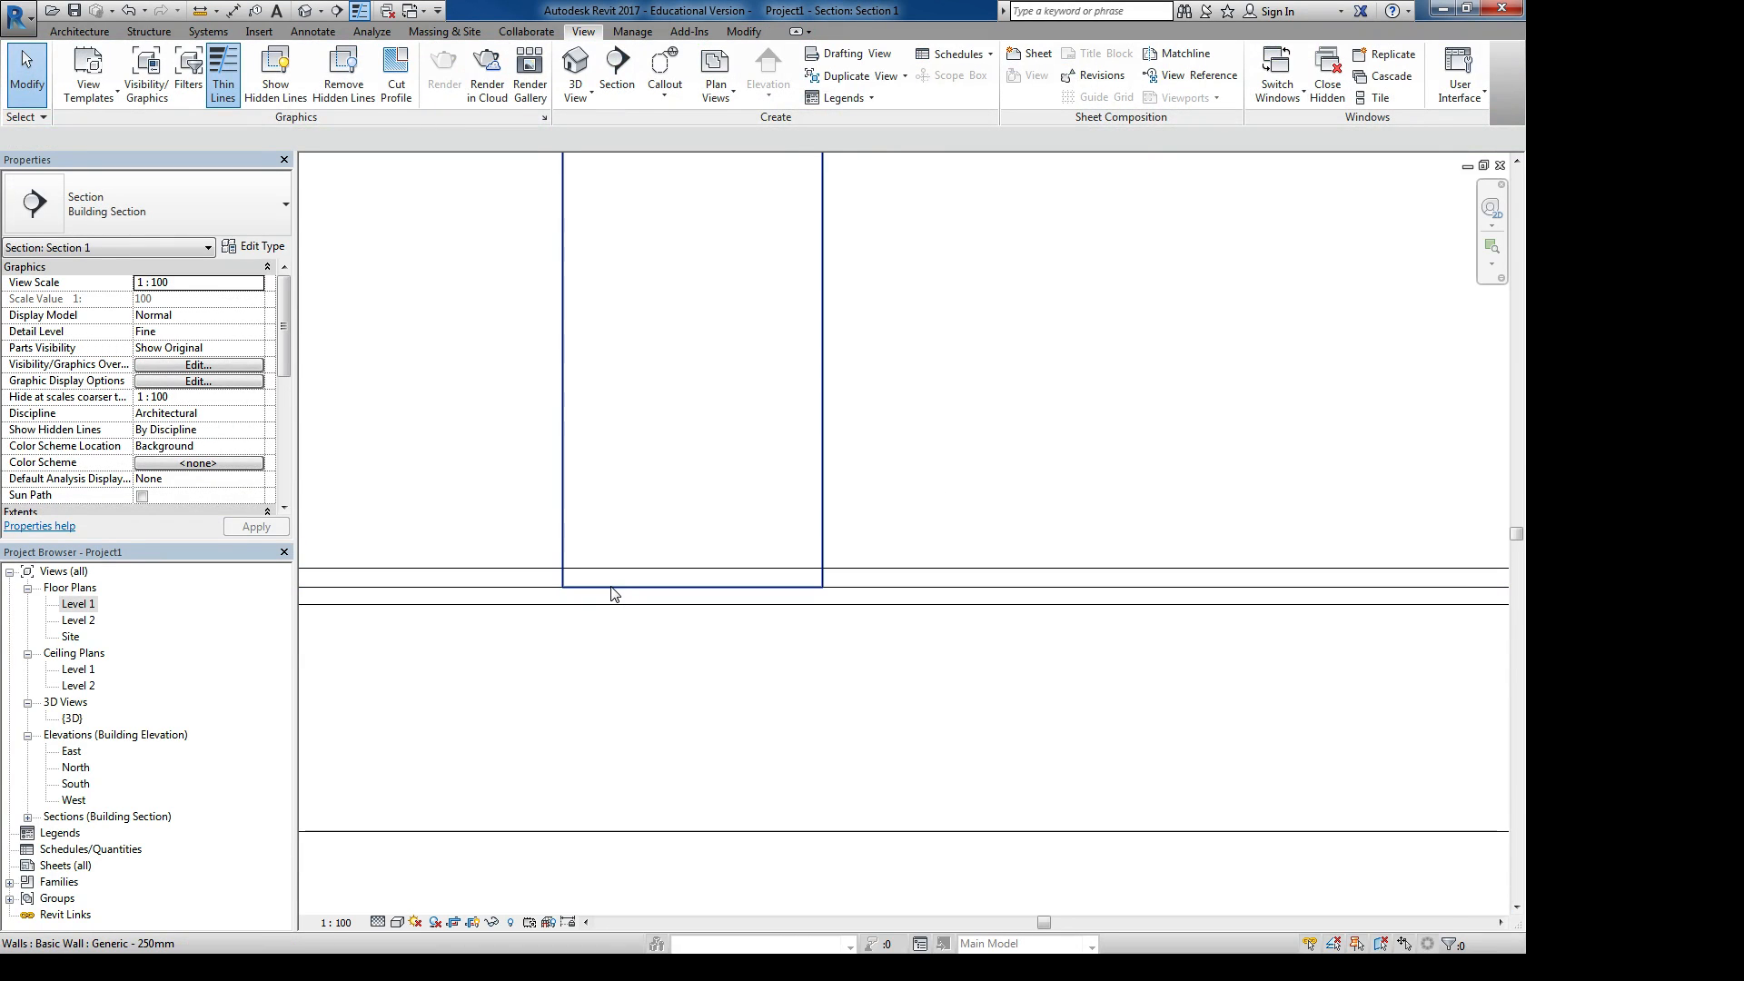
Switch from the section through the Level 1 plan to the 3D view and select the inclined Generic - 200mm wall with the window
scroll(688, 618, "down", 4)
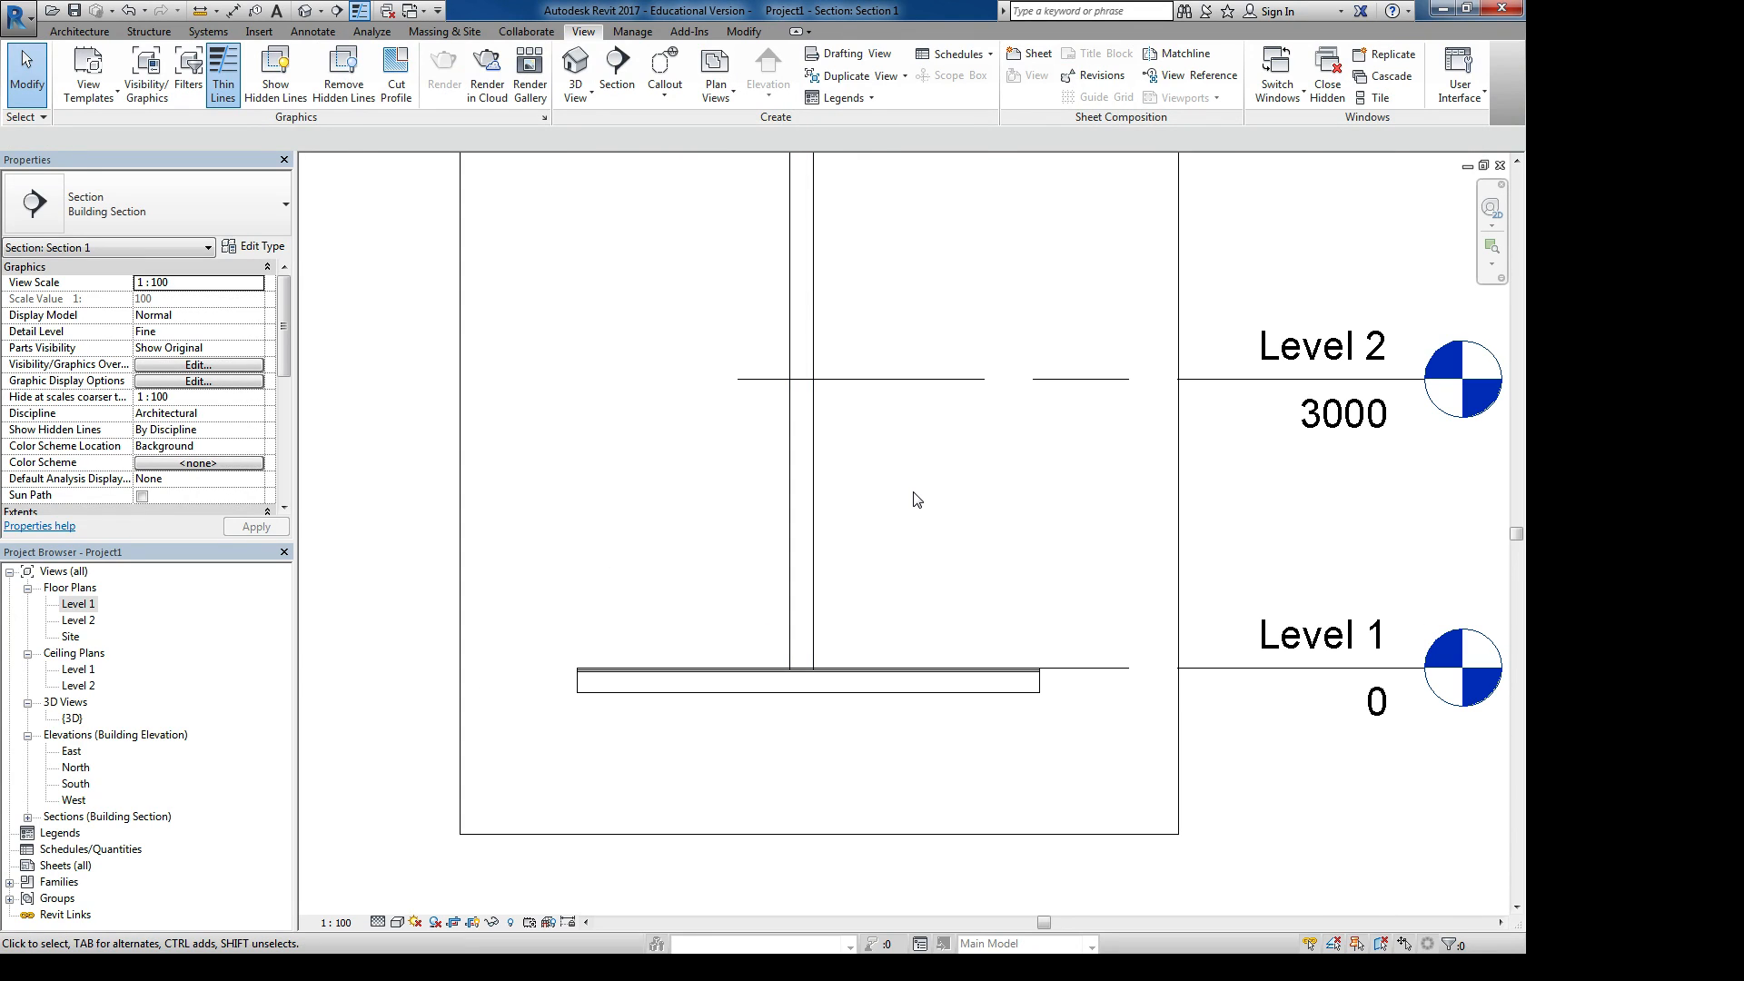
middle_click_drag(915, 499, 753, 609)
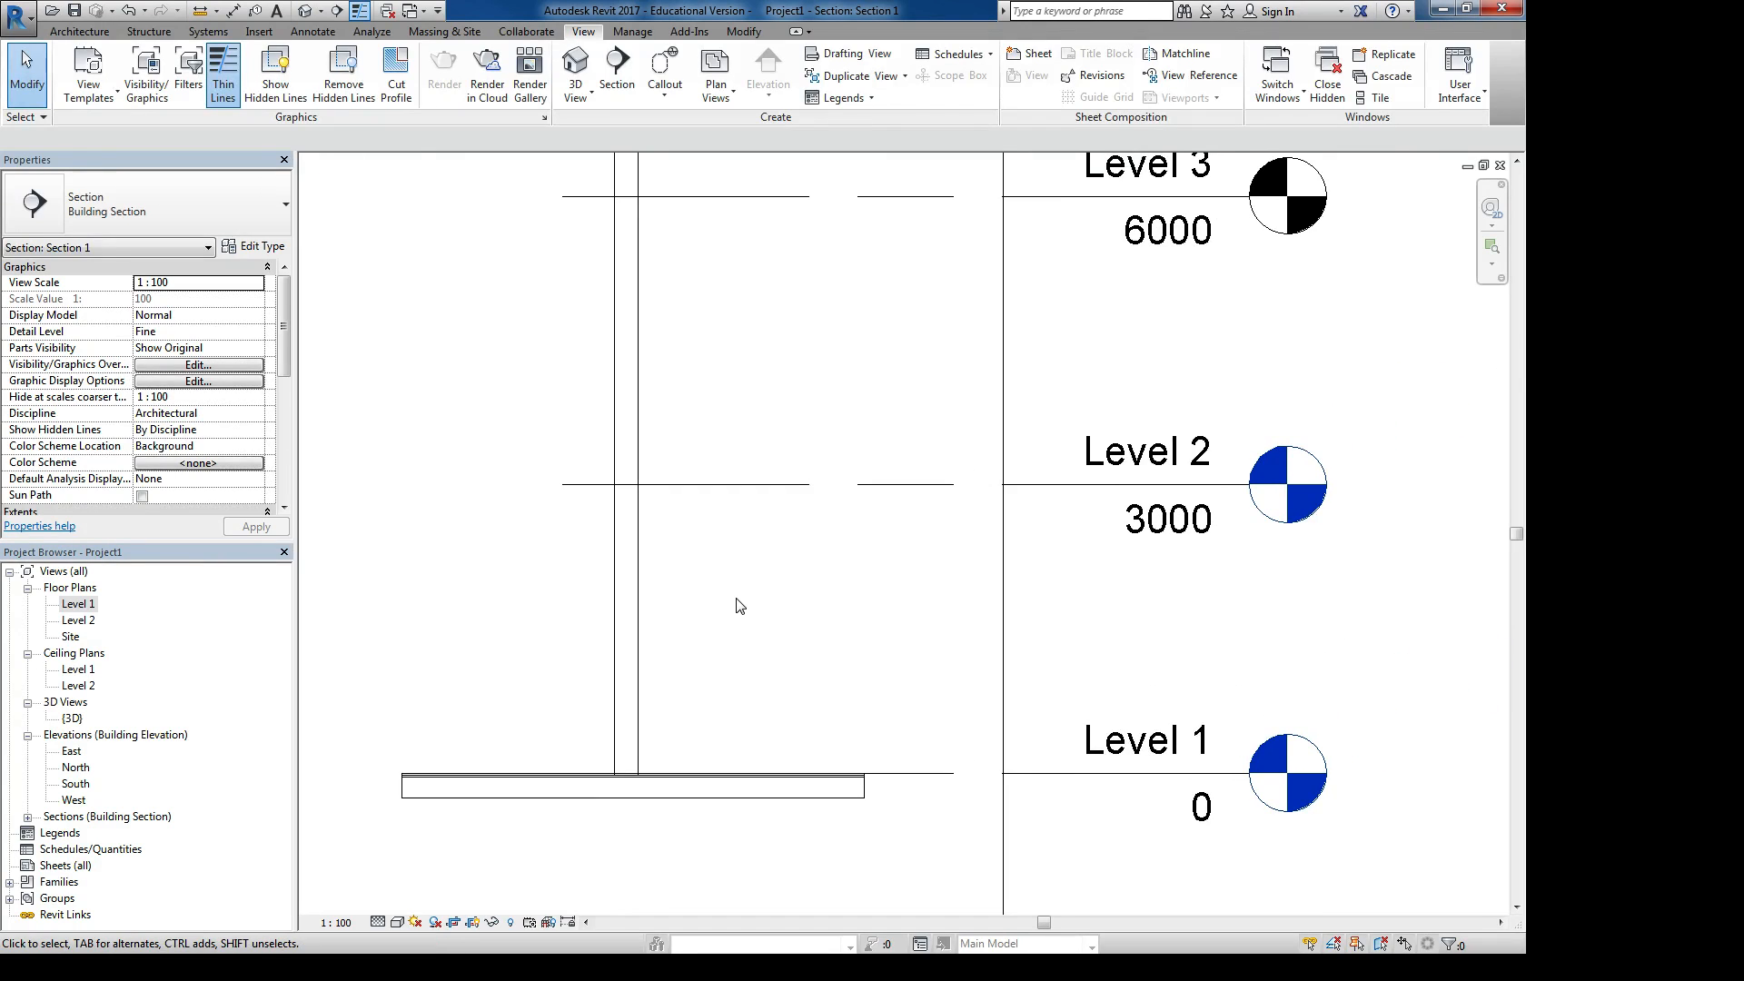
key("ctrl+Tab")
middle_click_drag(1207, 451, 736, 550)
scroll(736, 549, "down", 2)
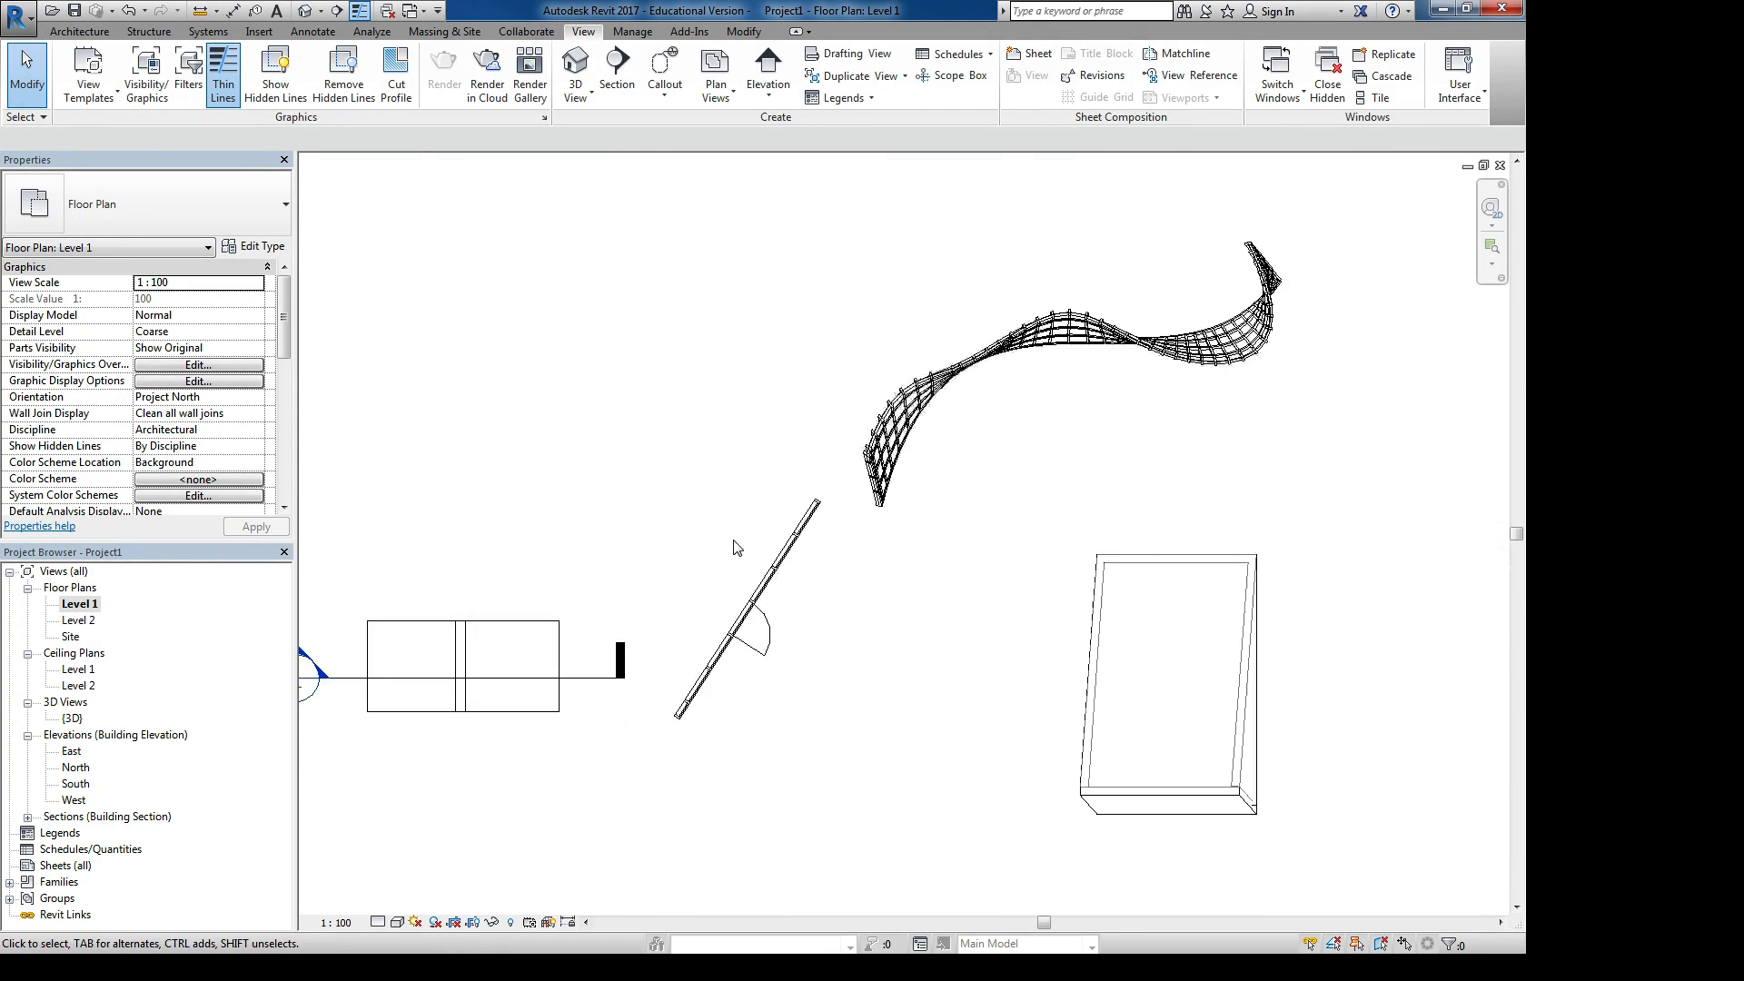
middle_click_drag(972, 631, 836, 596)
key("ctrl+Tab")
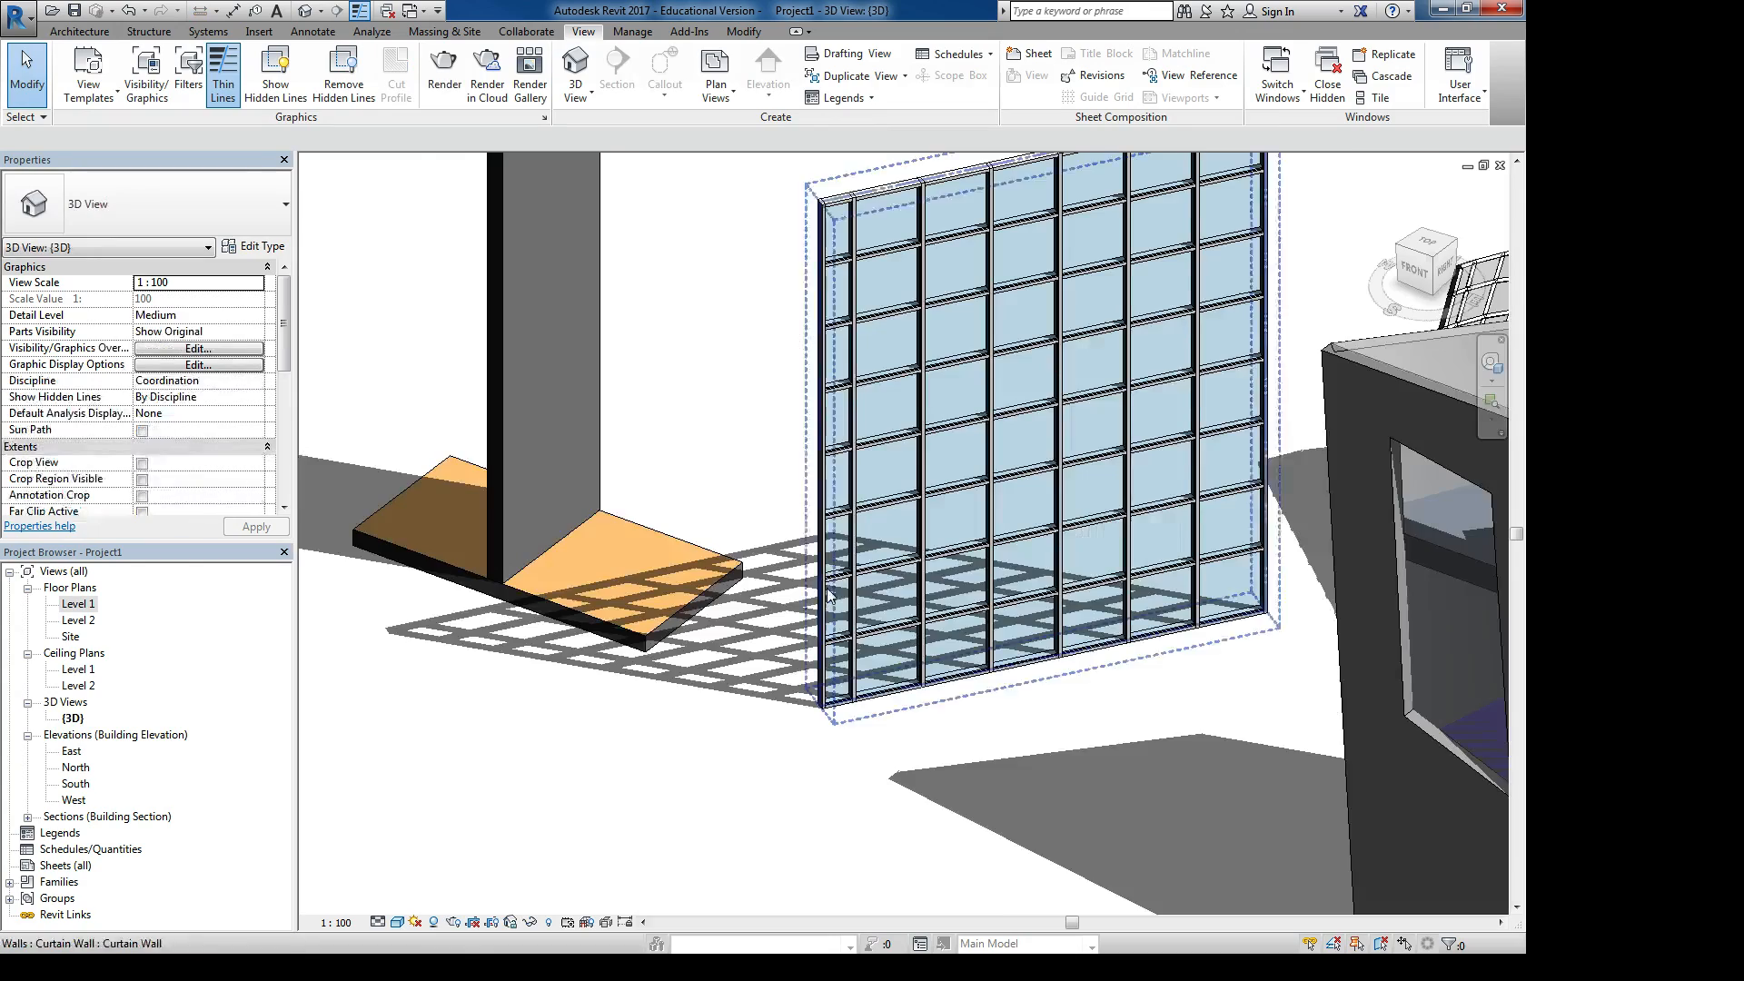
middle_click_drag(1083, 536, 664, 446, "shift")
left_click(664, 446)
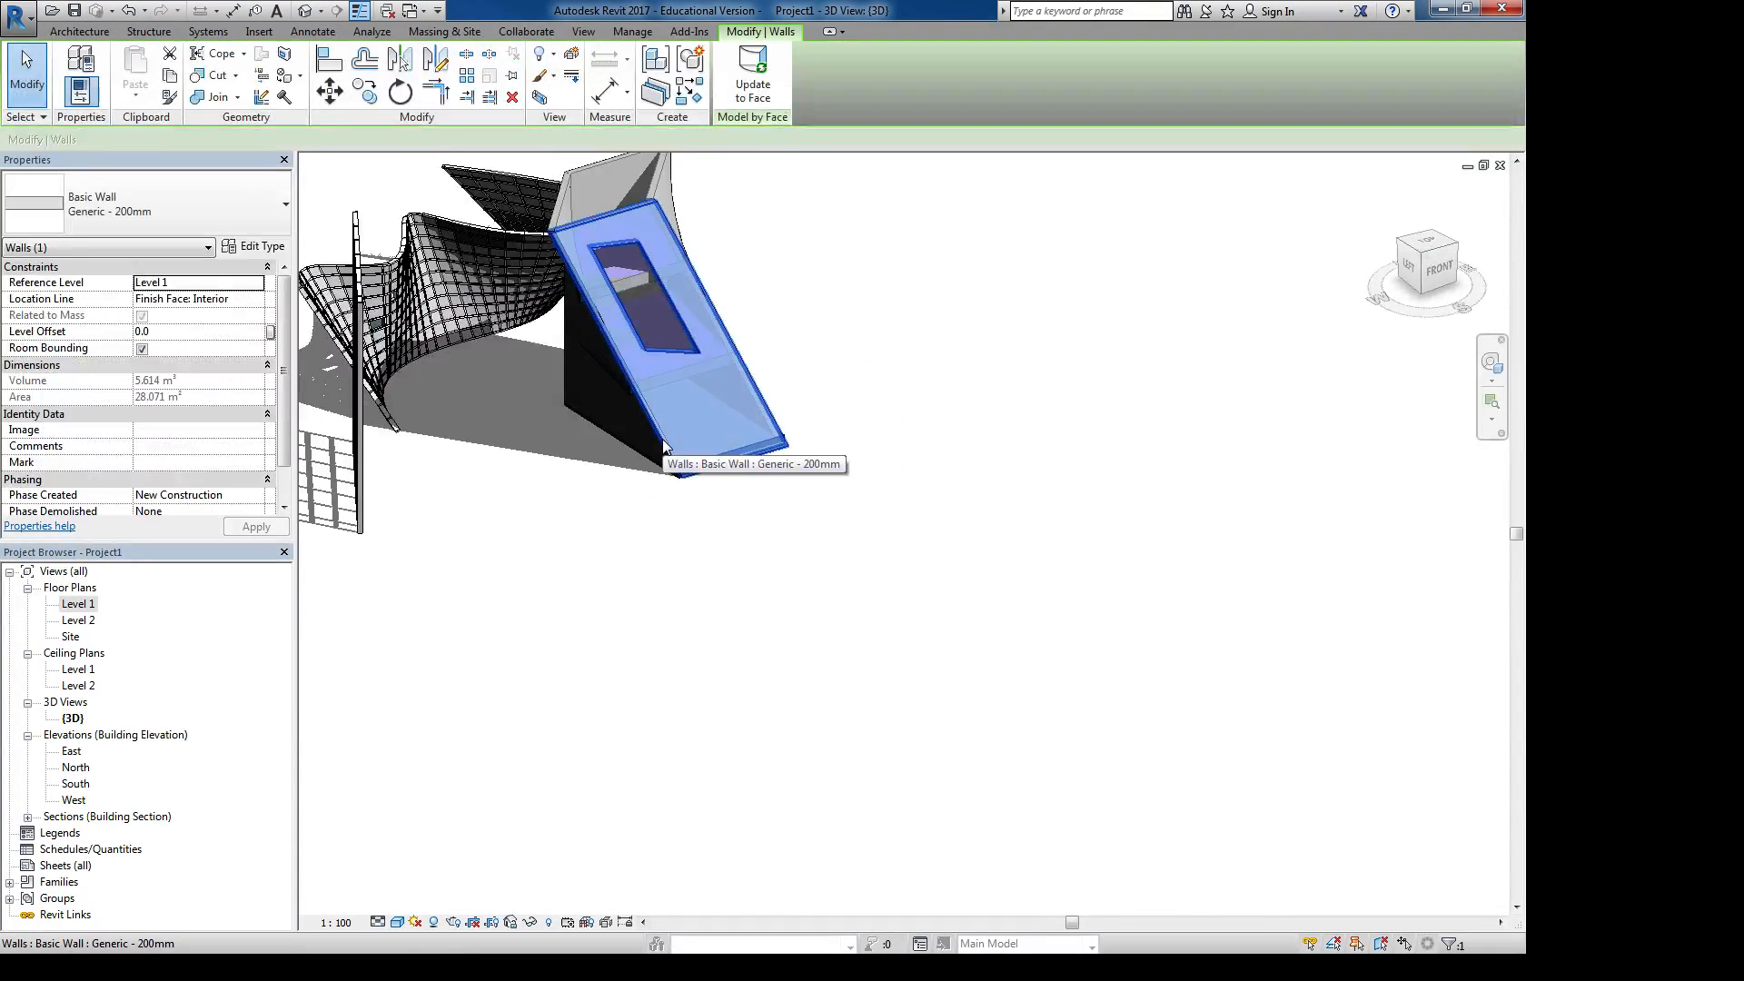